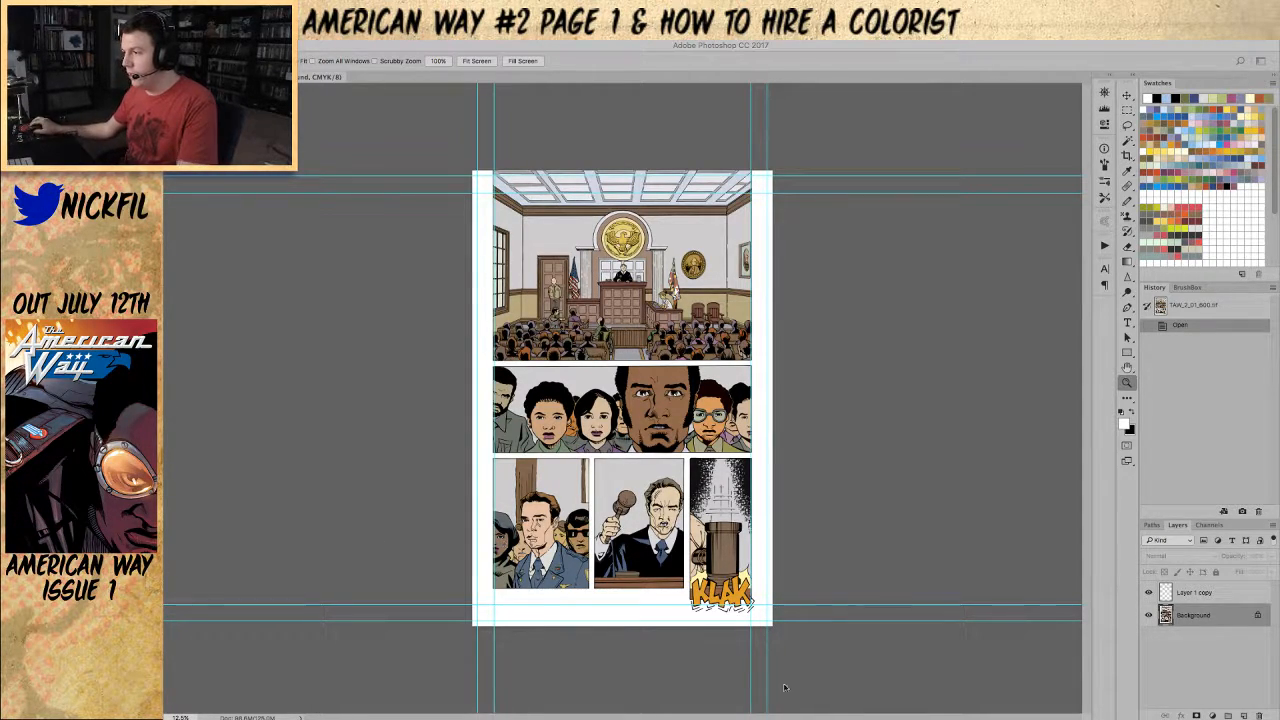
left_click(718, 412)
left_click(593, 343)
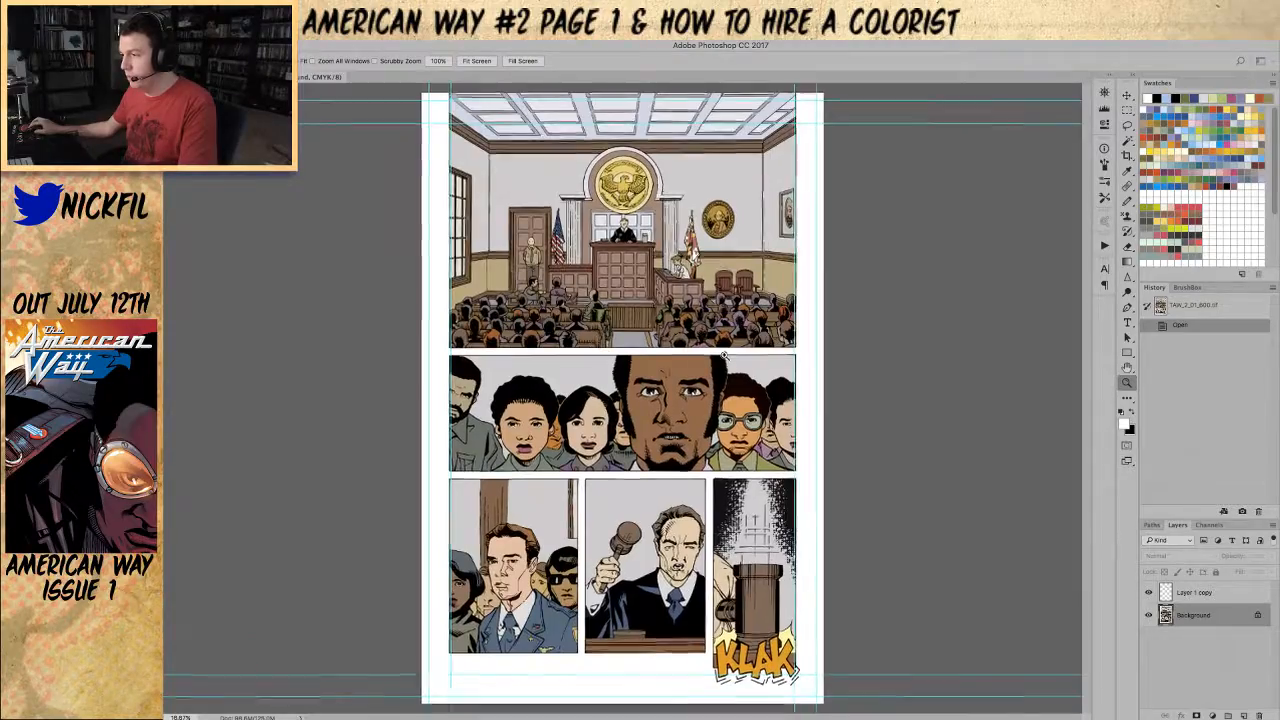
left_click(724, 358)
left_click_drag(691, 272, 632, 386)
key("ctrl+0")
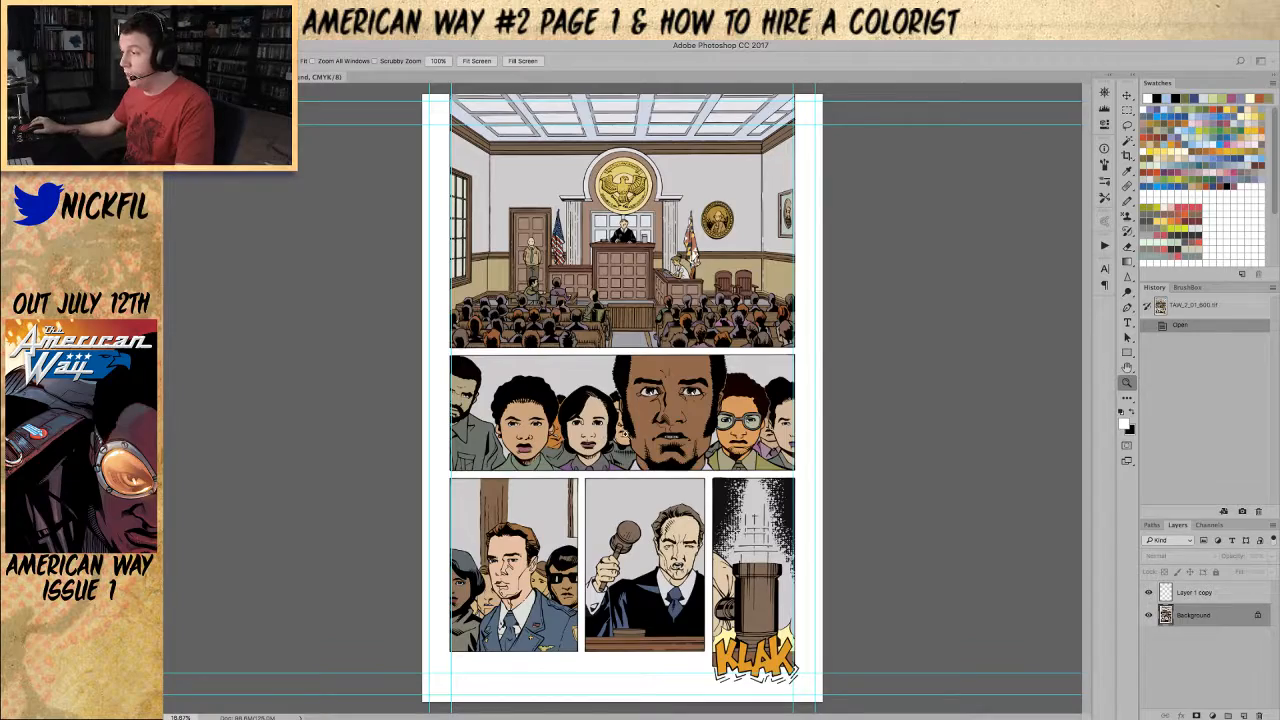
left_click(739, 293)
left_click_drag(602, 366, 682, 404)
key("w")
left_click(606, 360)
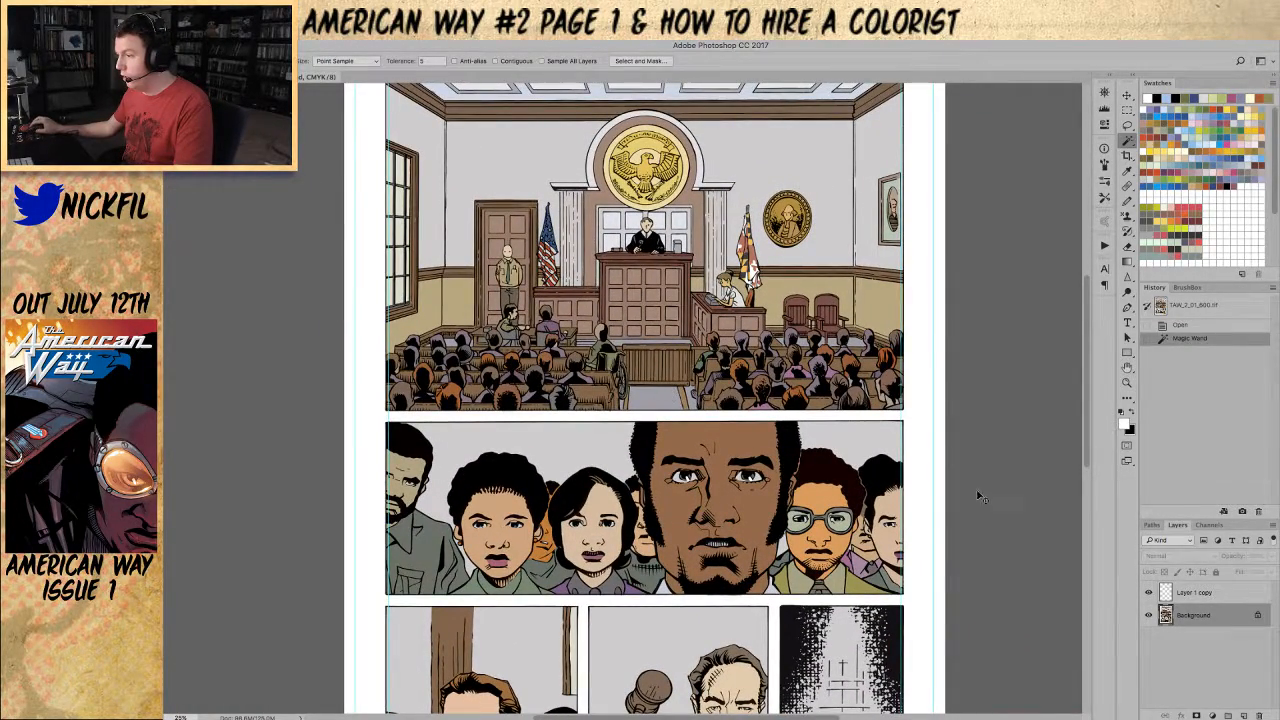
key("ctrl+d")
Step: Target only the Cyan, Magenta and Yellow channels for editing while keeping the full-color page visible
left_click(1209, 525)
left_click(1176, 637)
left_click(1150, 632)
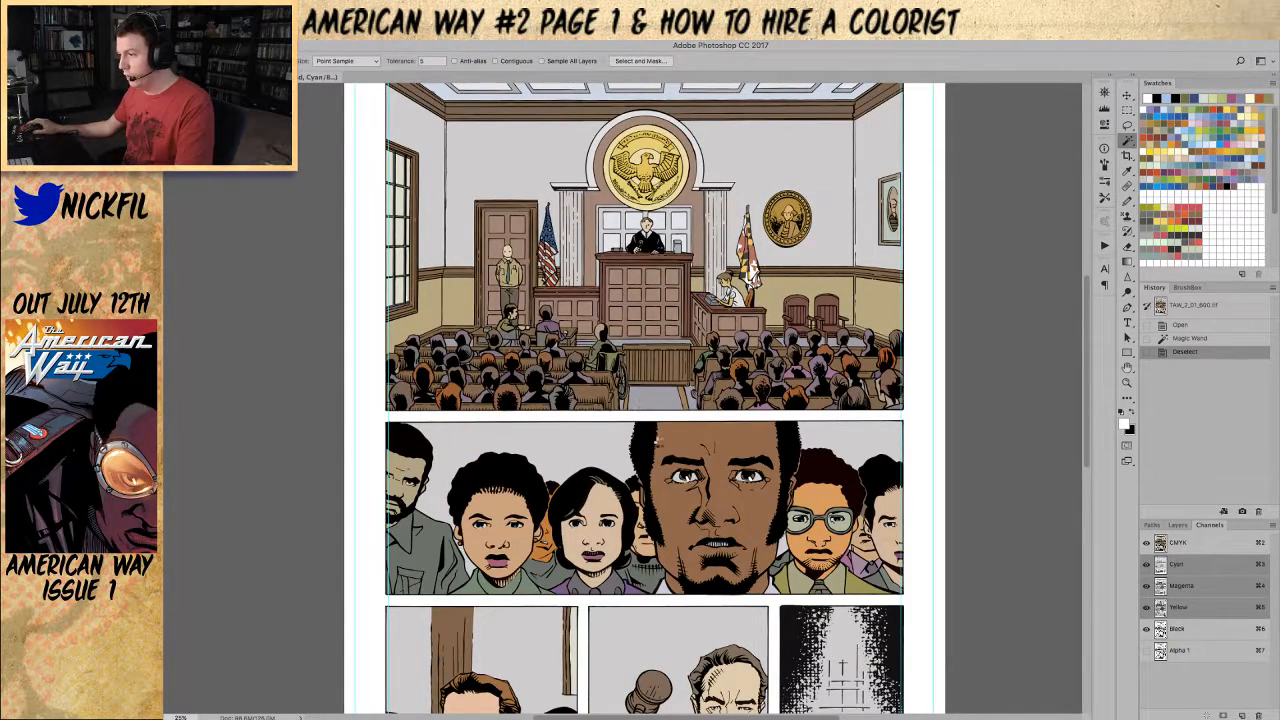
Step: Tint the green clothing of the spectator in the wheelchair in the courtroom panel with a faded blue swatch fill
left_click(604, 364)
left_click(1163, 112)
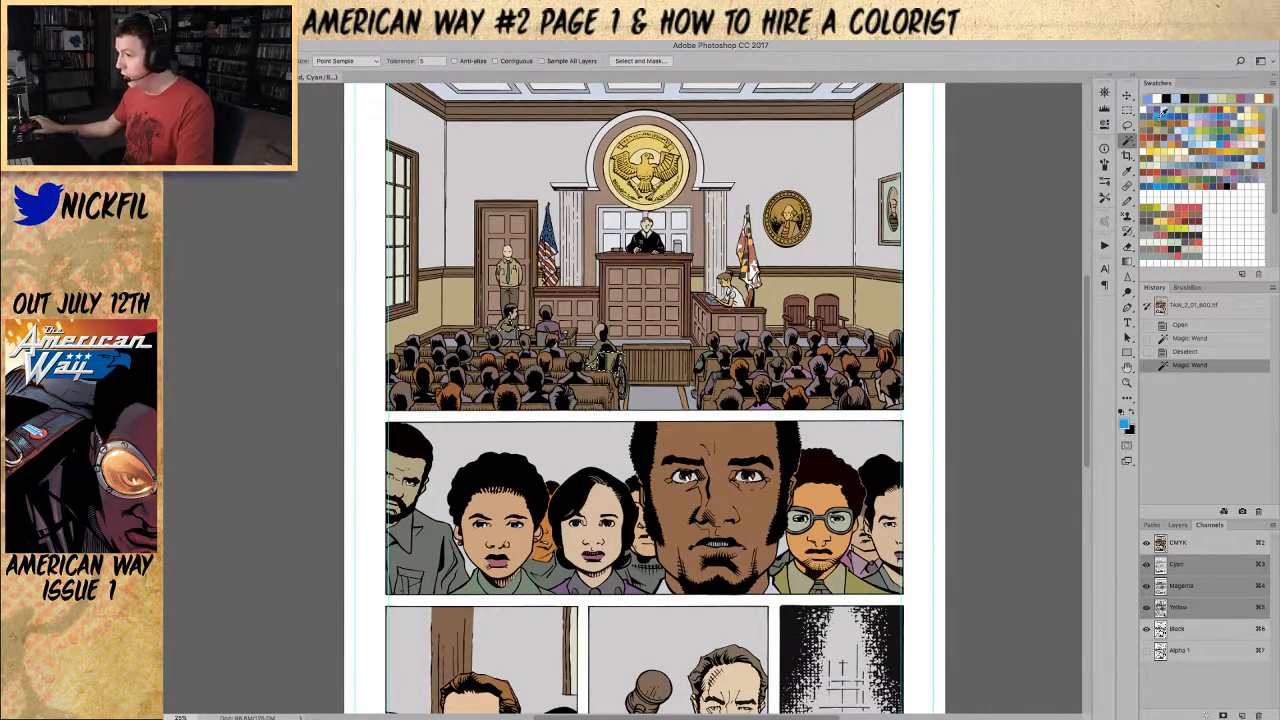
key("alt+BackSpace")
key("super+d")
Step: Select the skin of the Afro-haired woman and the man at the right edge of the second panel, and fill it with faded brown
key("z")
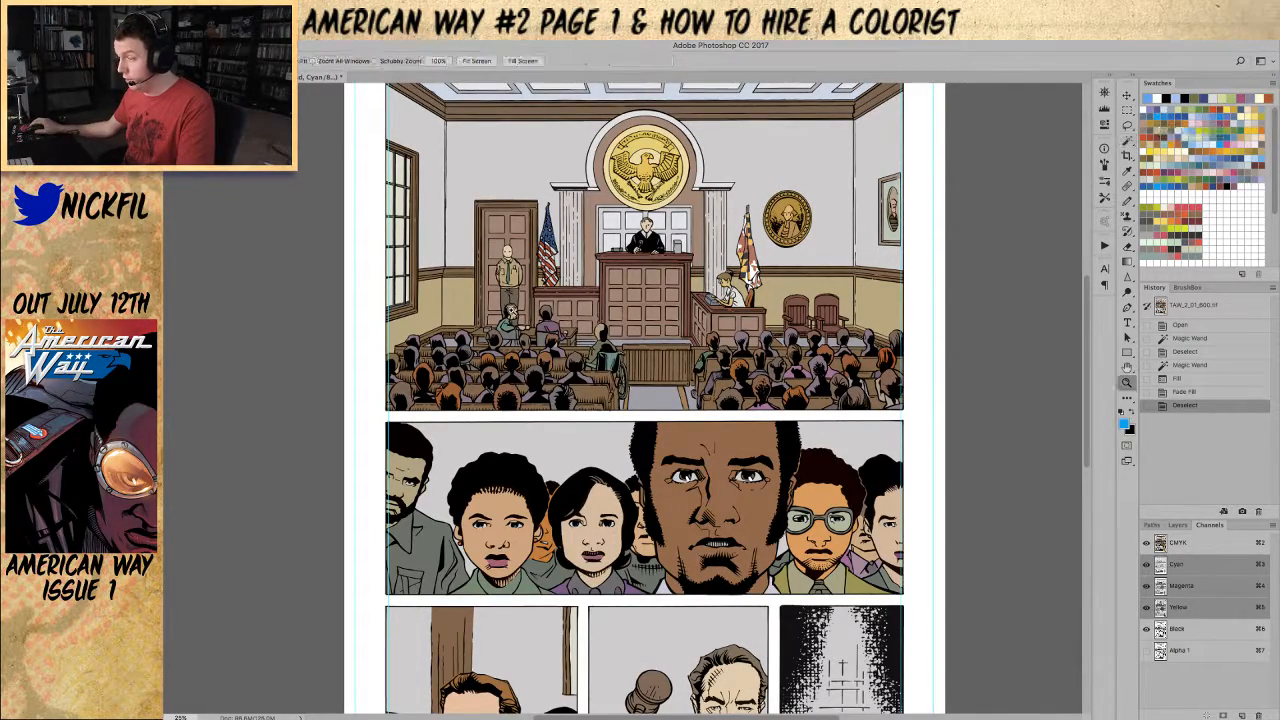
left_click(668, 385, "alt")
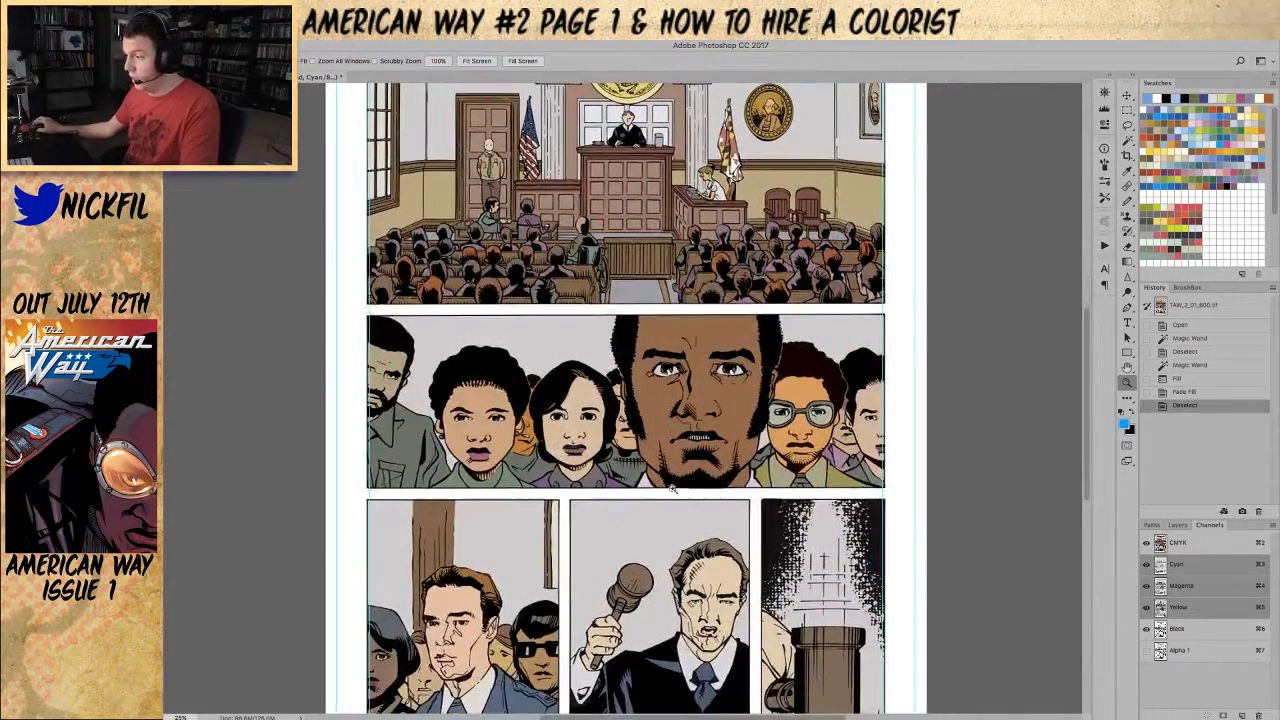
left_click(647, 506, "alt")
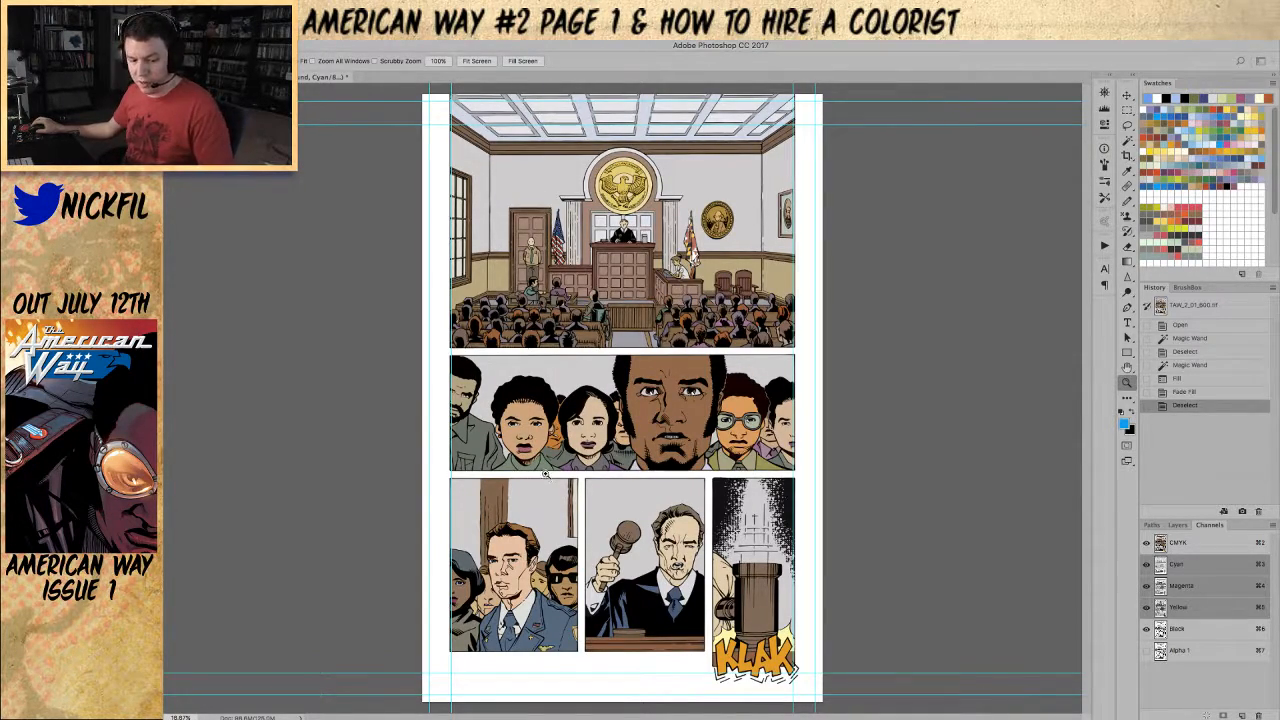
left_click(676, 452)
left_click(674, 450)
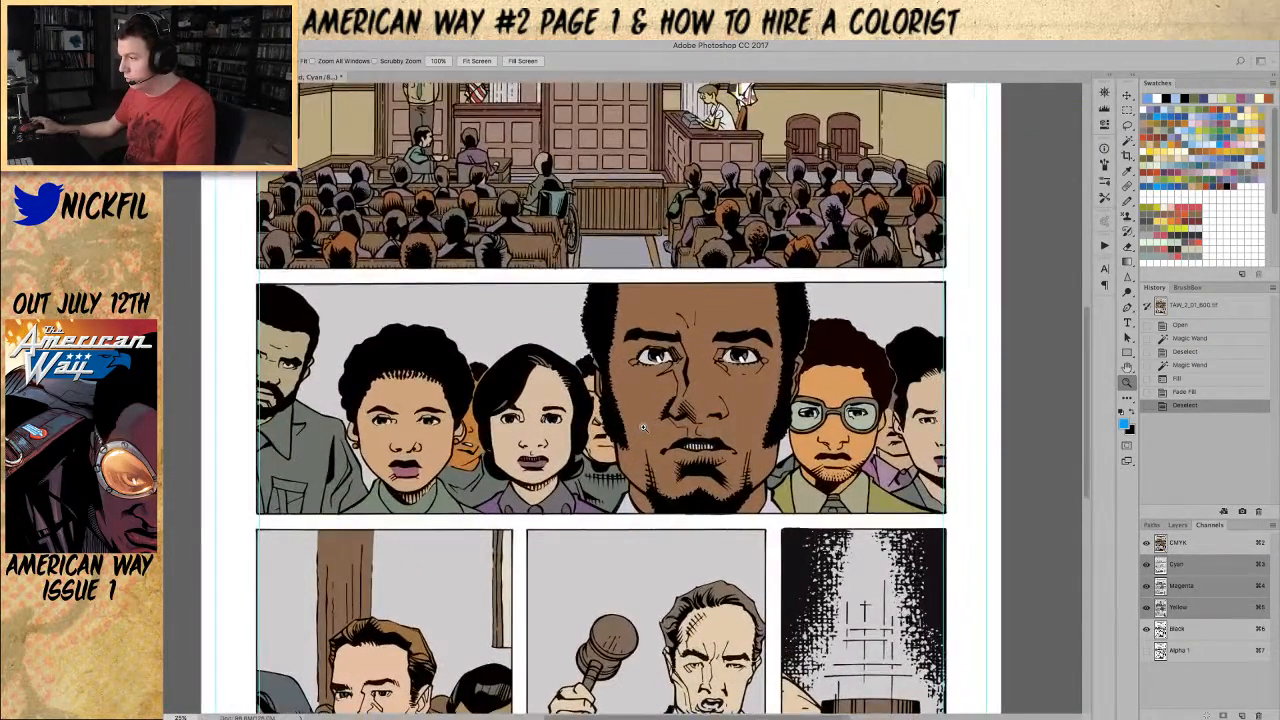
key("b")
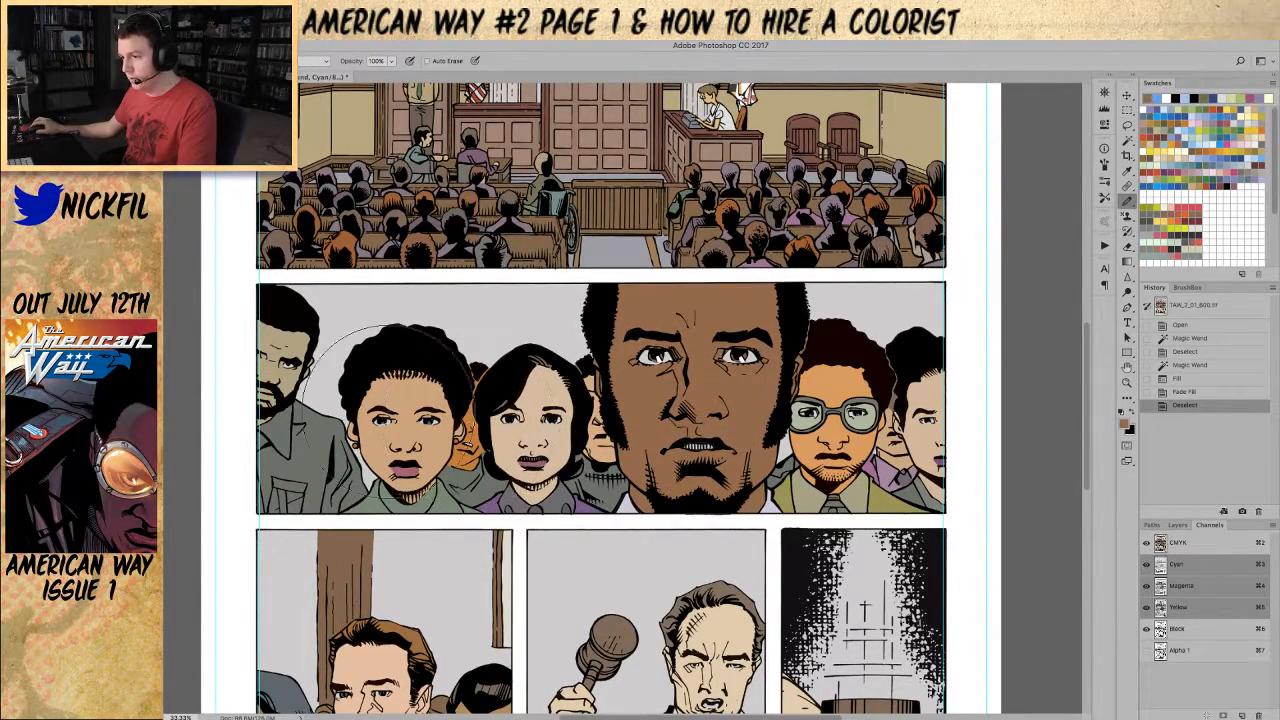
key("w")
left_click(400, 410)
left_click_drag(919, 441, 900, 418)
left_click(900, 418)
key("z")
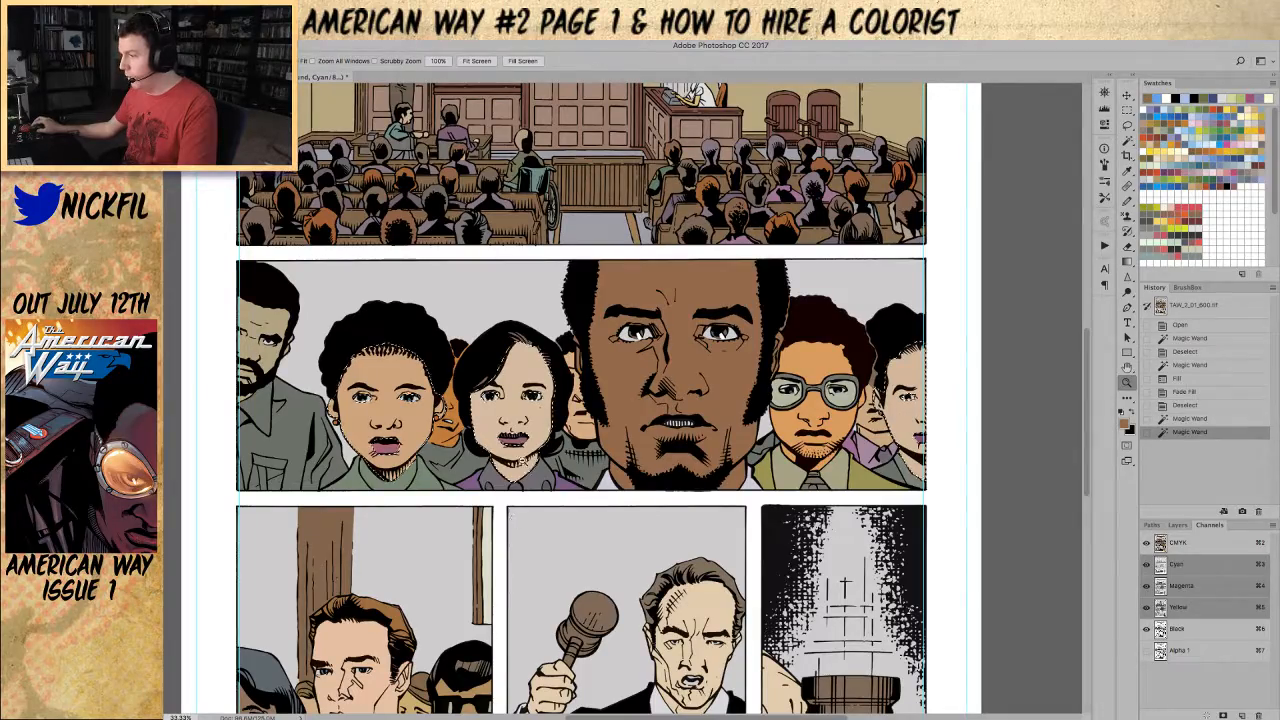
left_click(520, 465, "alt")
mouse_move(532, 470)
left_mouse_down()
mouse_move(558, 472)
mouse_move(562, 409)
mouse_move(535, 459)
left_mouse_up()
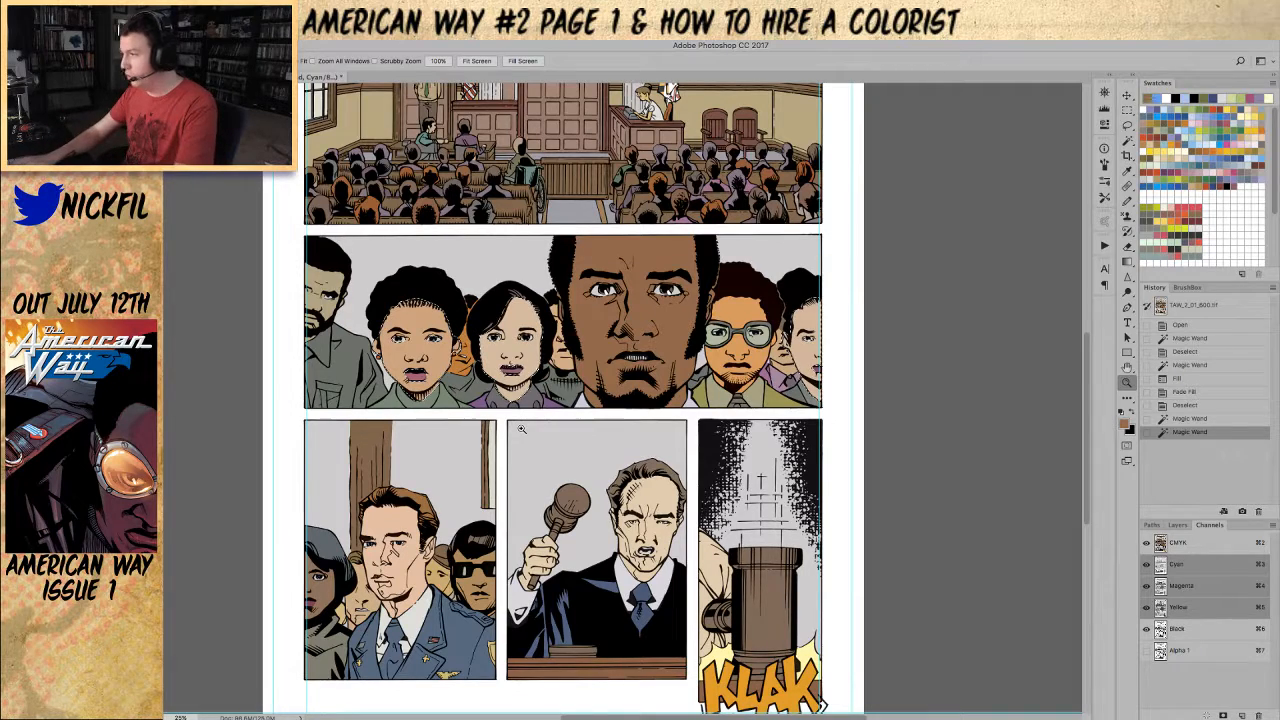
key("F2")
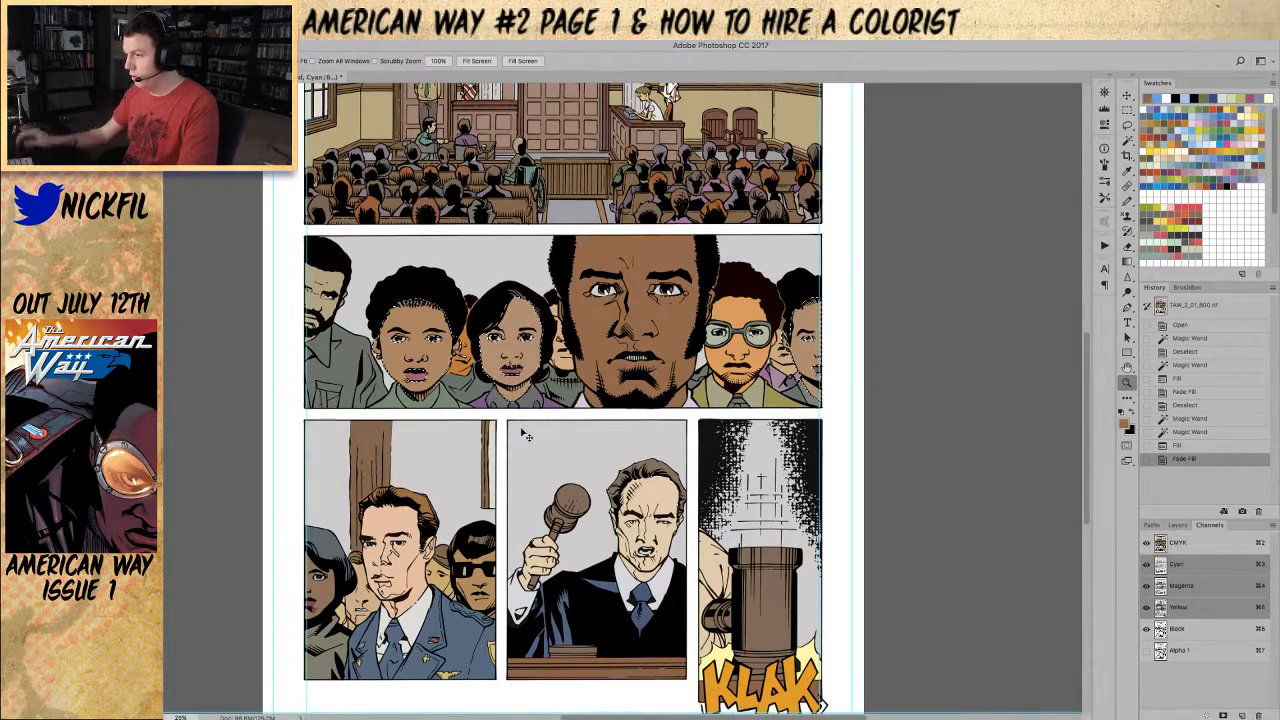
key("ctrl+d")
Step: Darken the Afro-haired woman's face with a faded fill of the 70C 70M 70Y 0K swatch
key("w")
left_click(432, 352)
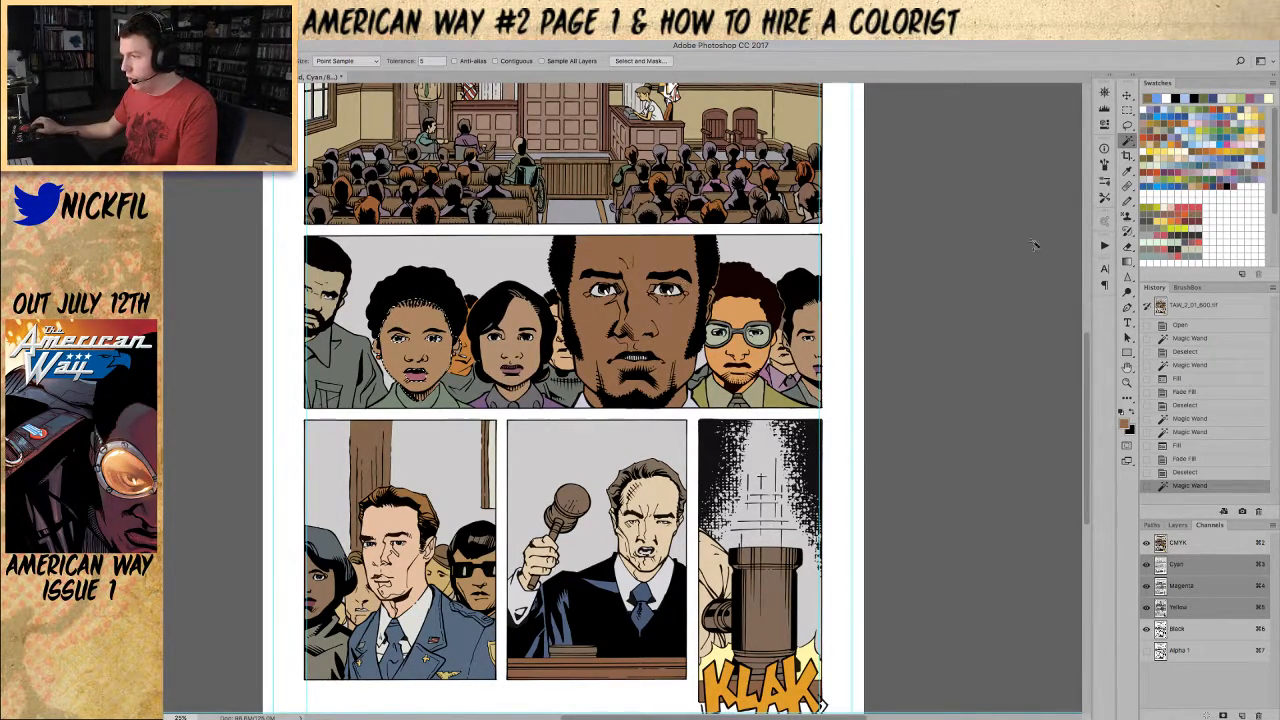
left_click(1155, 121)
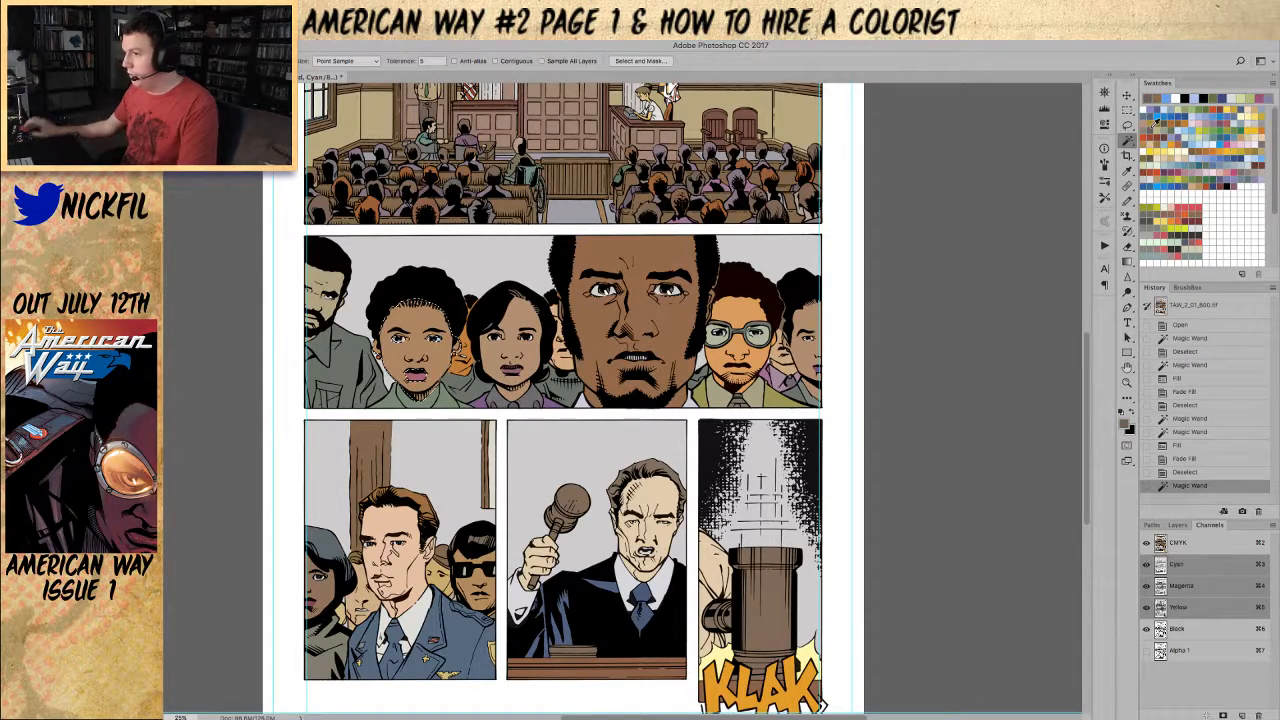
key("F2")
key("ctrl+d")
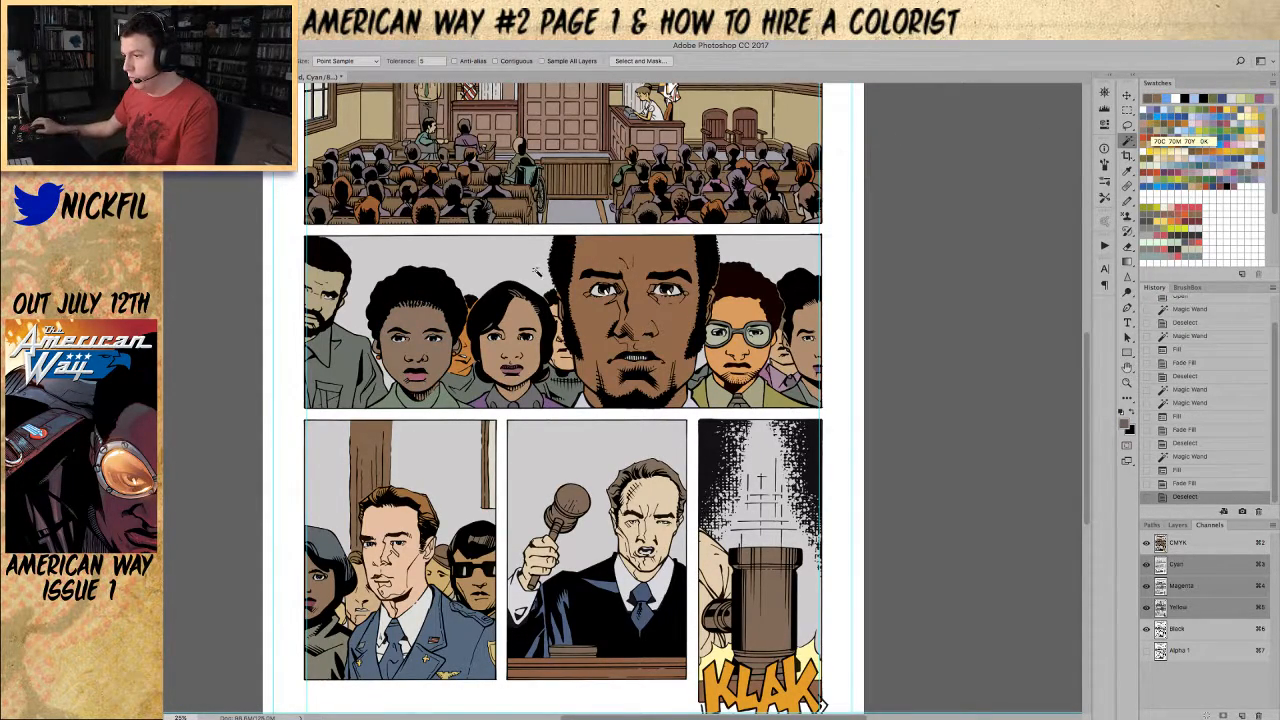
Step: Recolor the Afro-haired woman's lips with a faded fill of the brown sampled from her face
left_click(419, 380)
key("F2")
key("b")
left_click(433, 365, "alt")
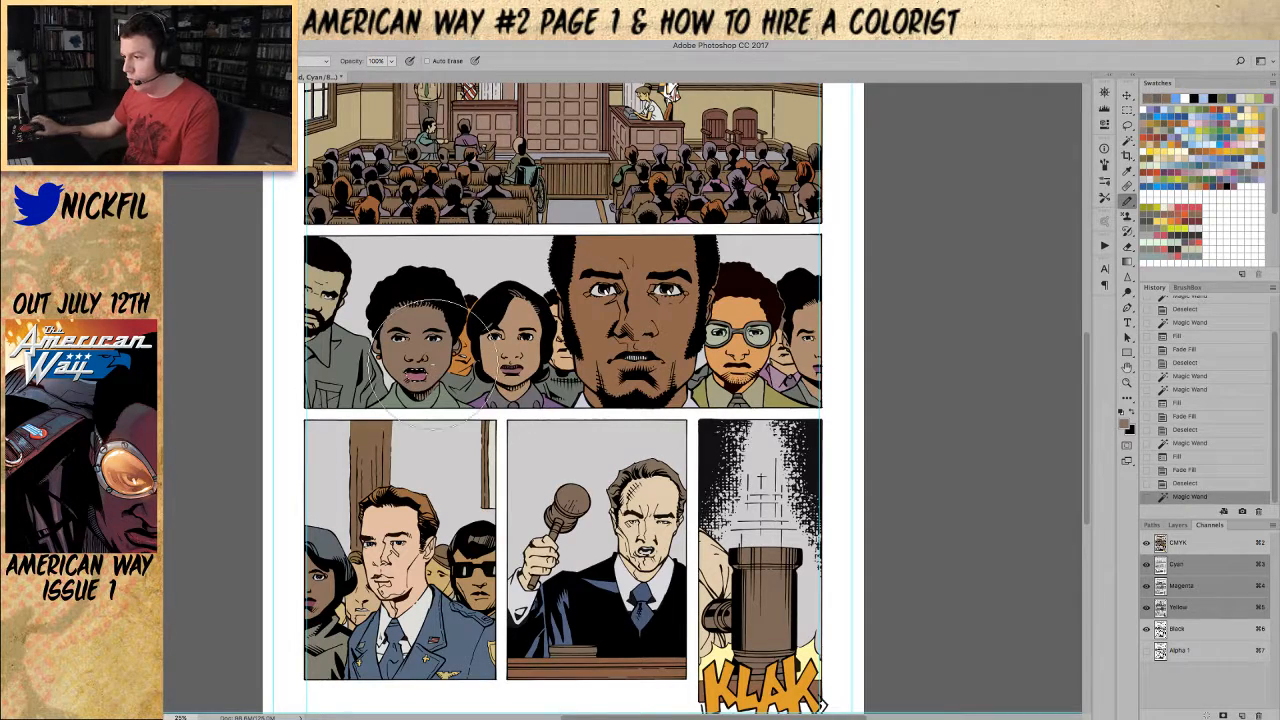
key("ctrl+d")
Step: Select the two partly hidden faces on either side of the dark-haired woman and recolor them with a faded brown fill
key("w")
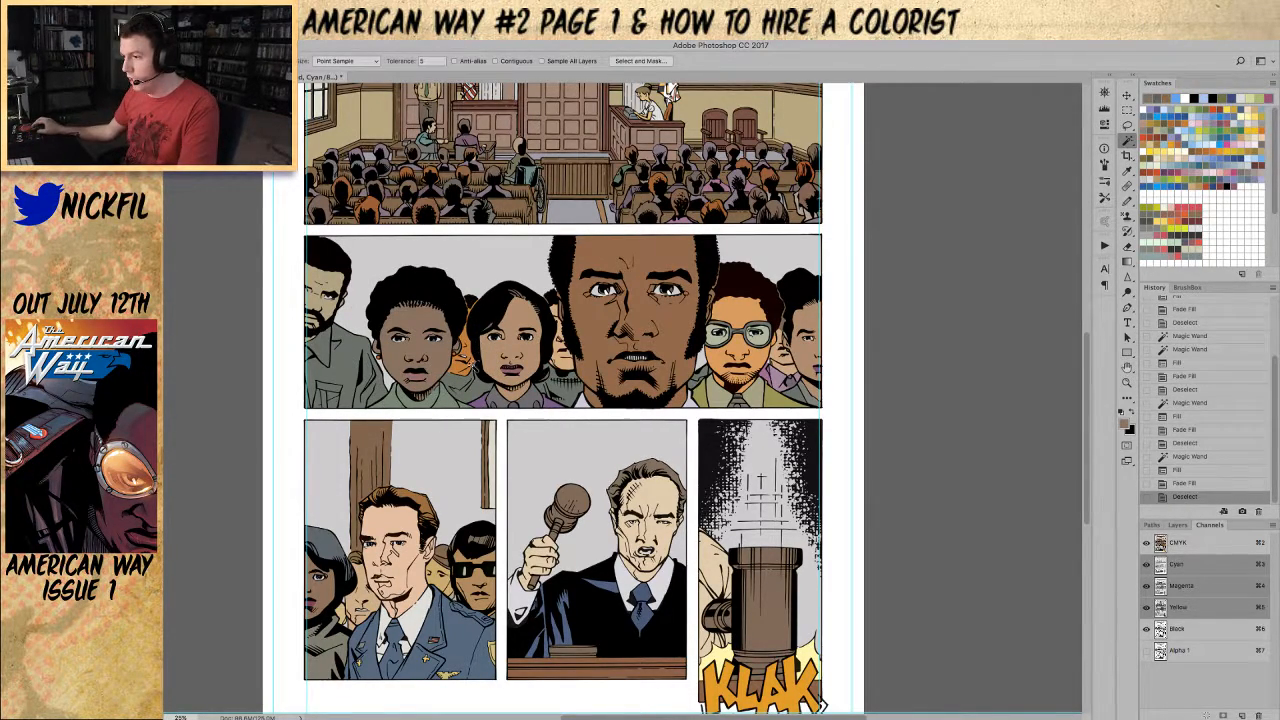
left_click(463, 343)
key("b")
key("w")
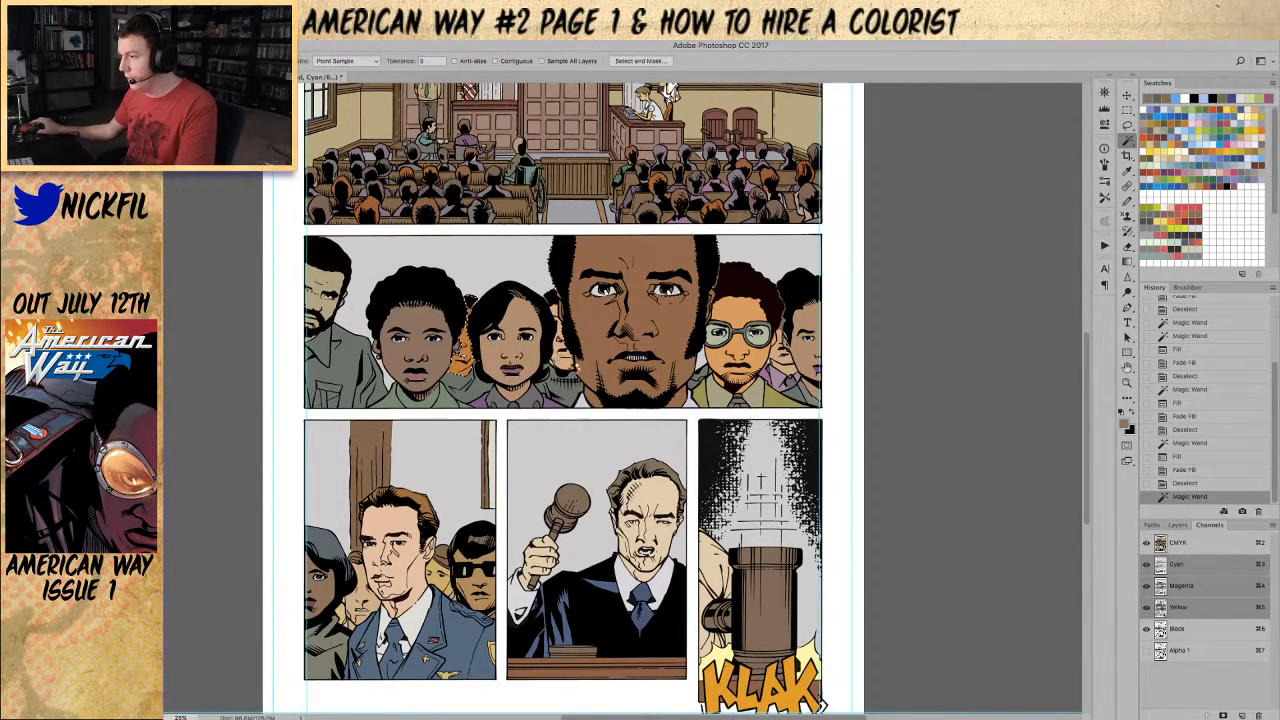
left_click(564, 361, "shift")
key("b")
key("F2")
key("ctrl+d")
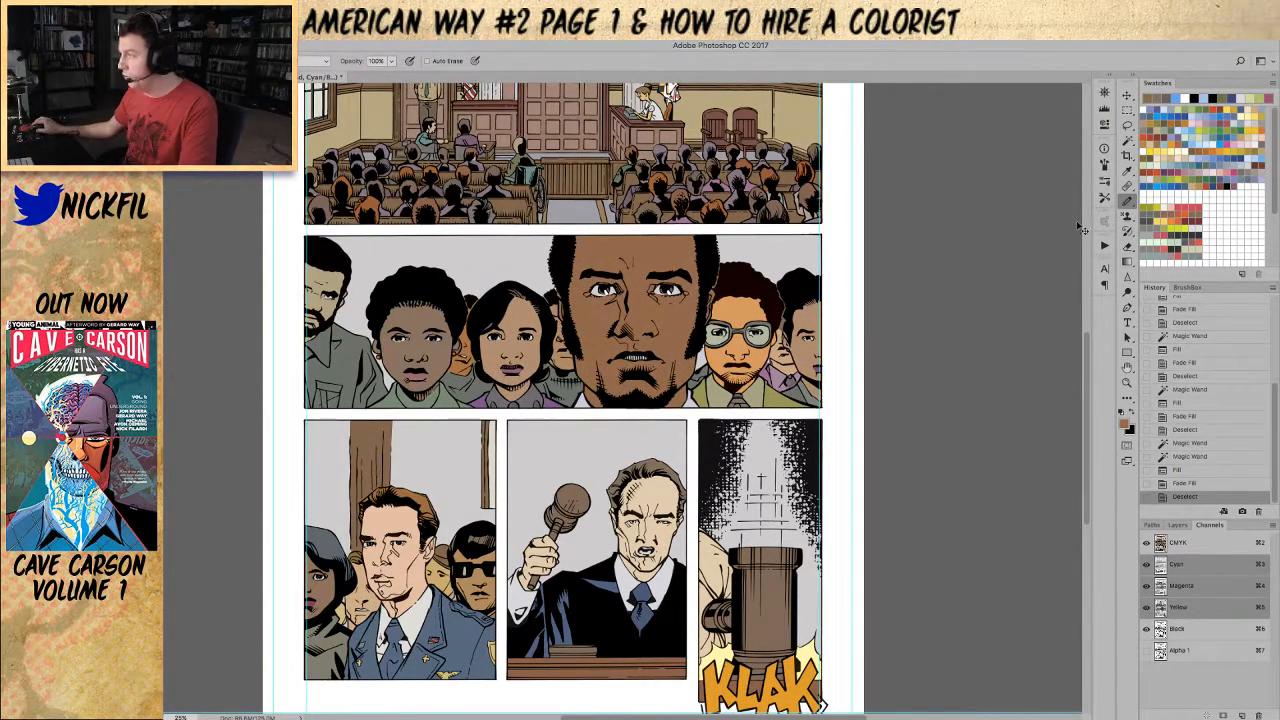
Step: Recolor the selected areas of the dark-haired woman and the man at the panel's right edge with a faded orange-brown swatch fill
key("w")
left_click(548, 384)
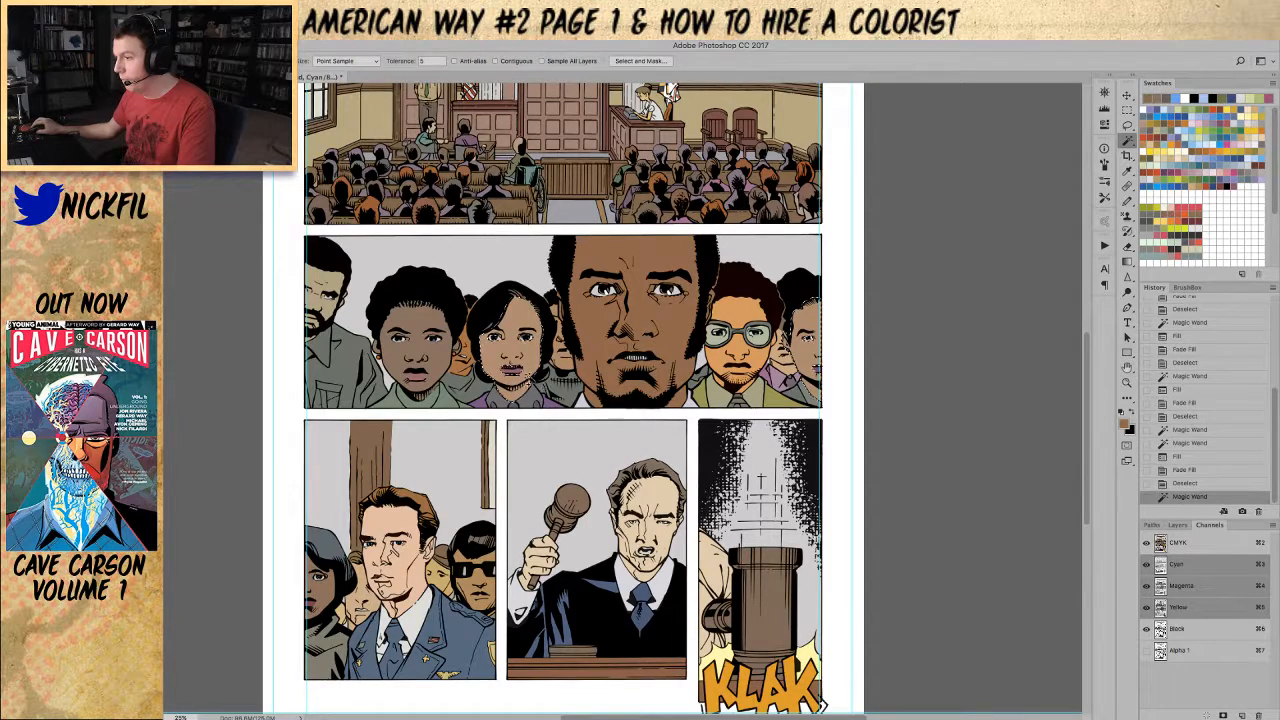
left_click(517, 375)
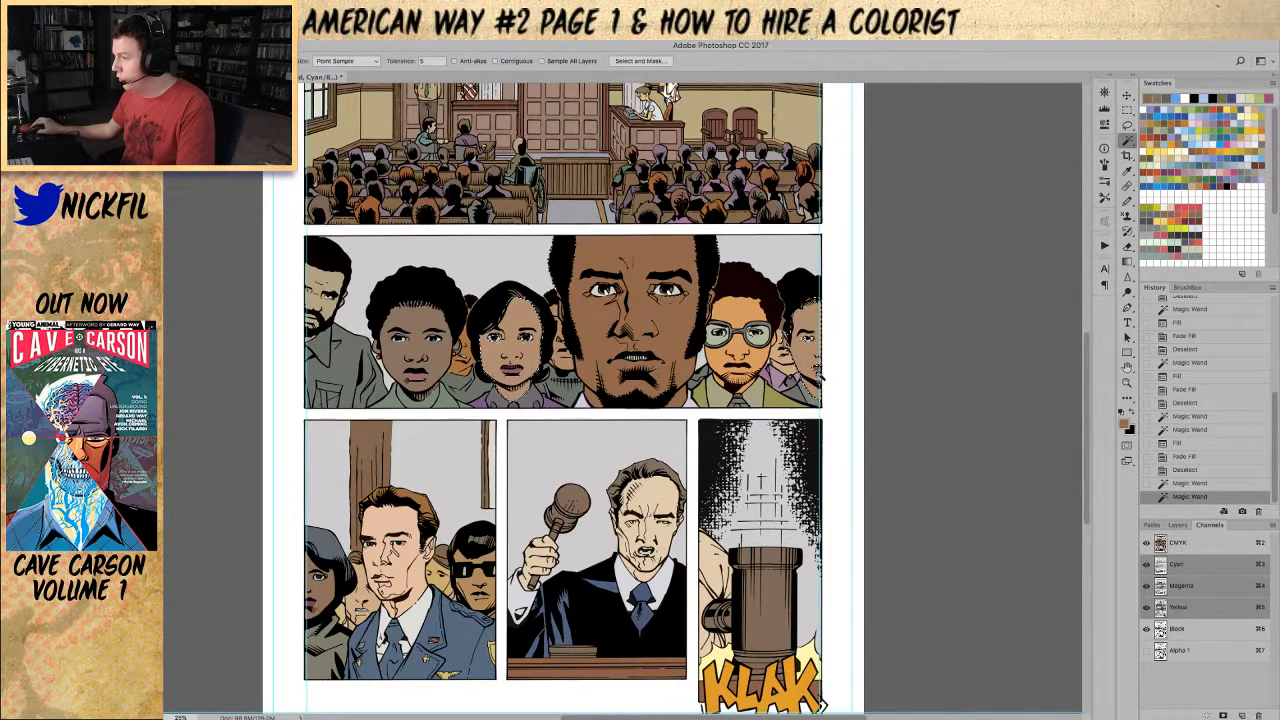
left_click(816, 370)
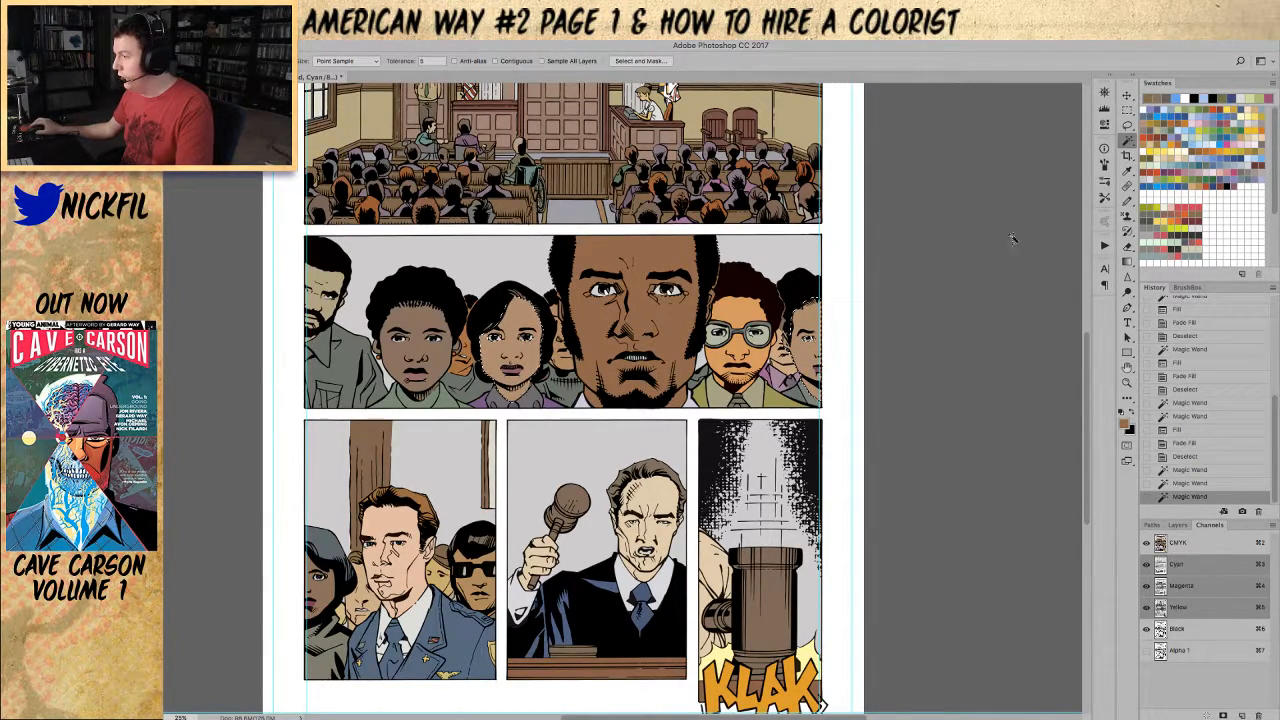
left_click(1184, 143)
key("alt+BackSpace")
key("ctrl+d")
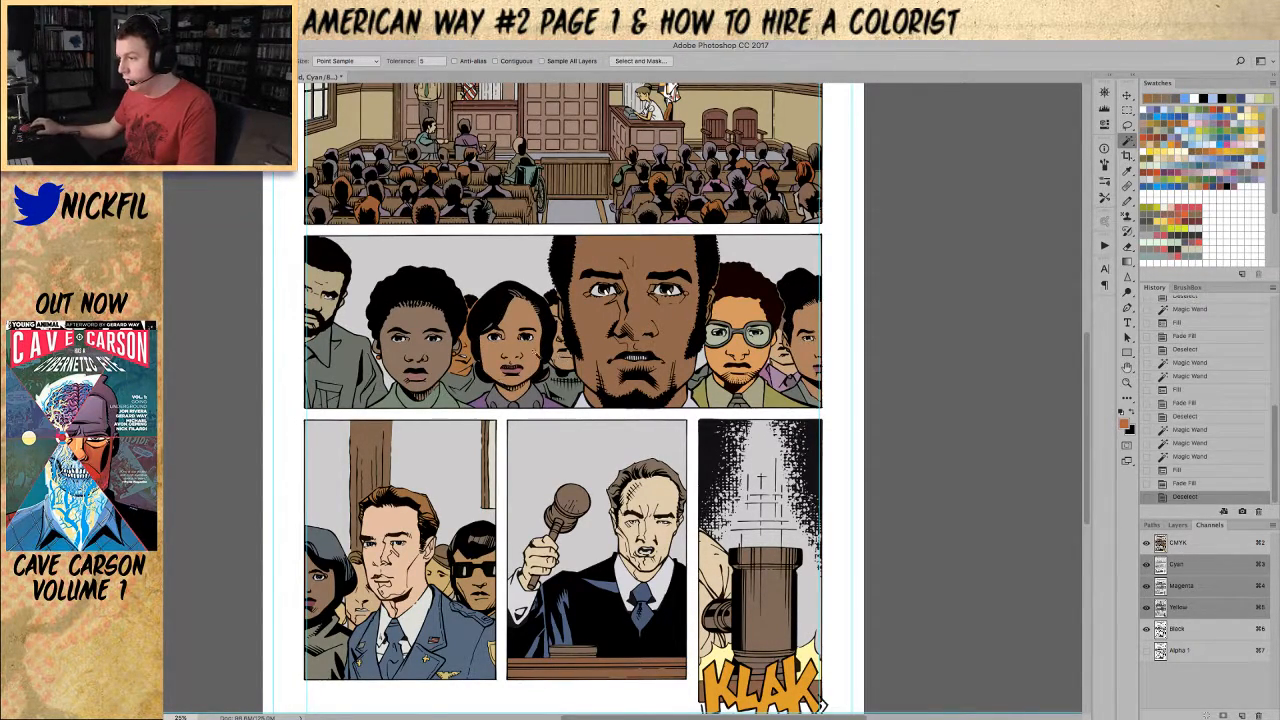
Step: Lighten the dark-haired woman's purple collar with two faded white fills
left_click(519, 412)
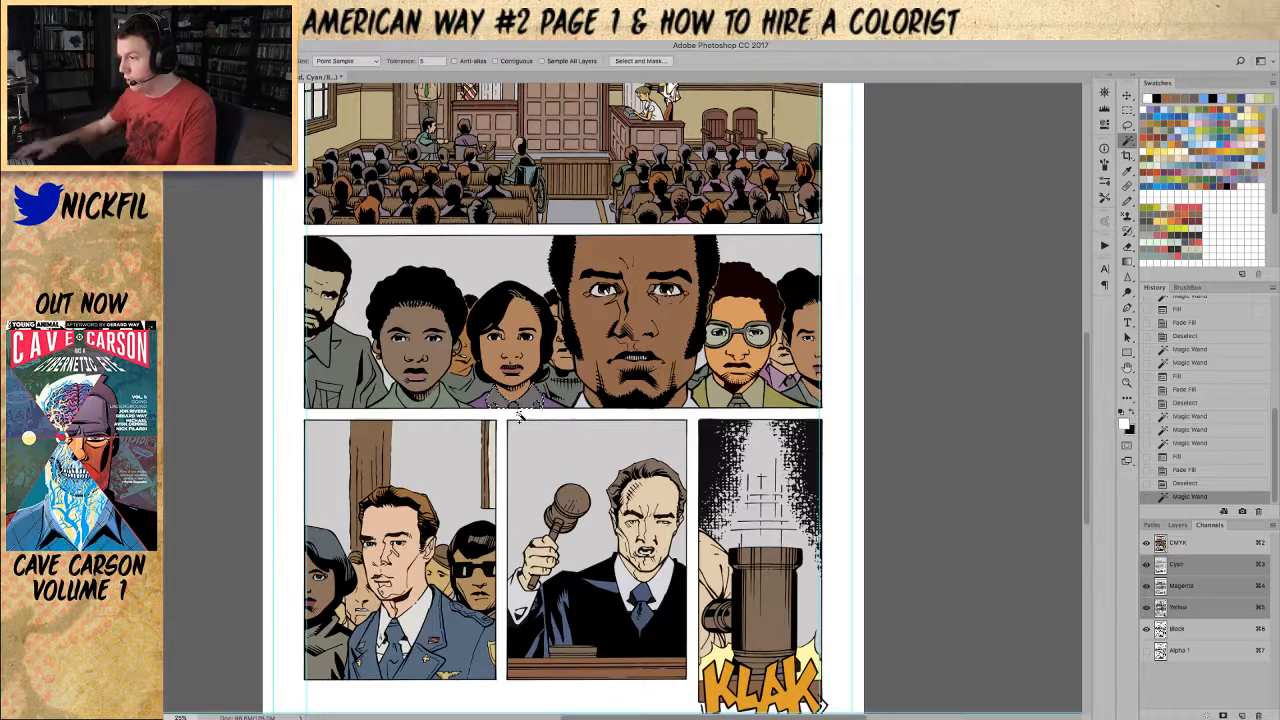
key("alt+BackSpace")
key("alt+BackSpace")
key("ctrl+d")
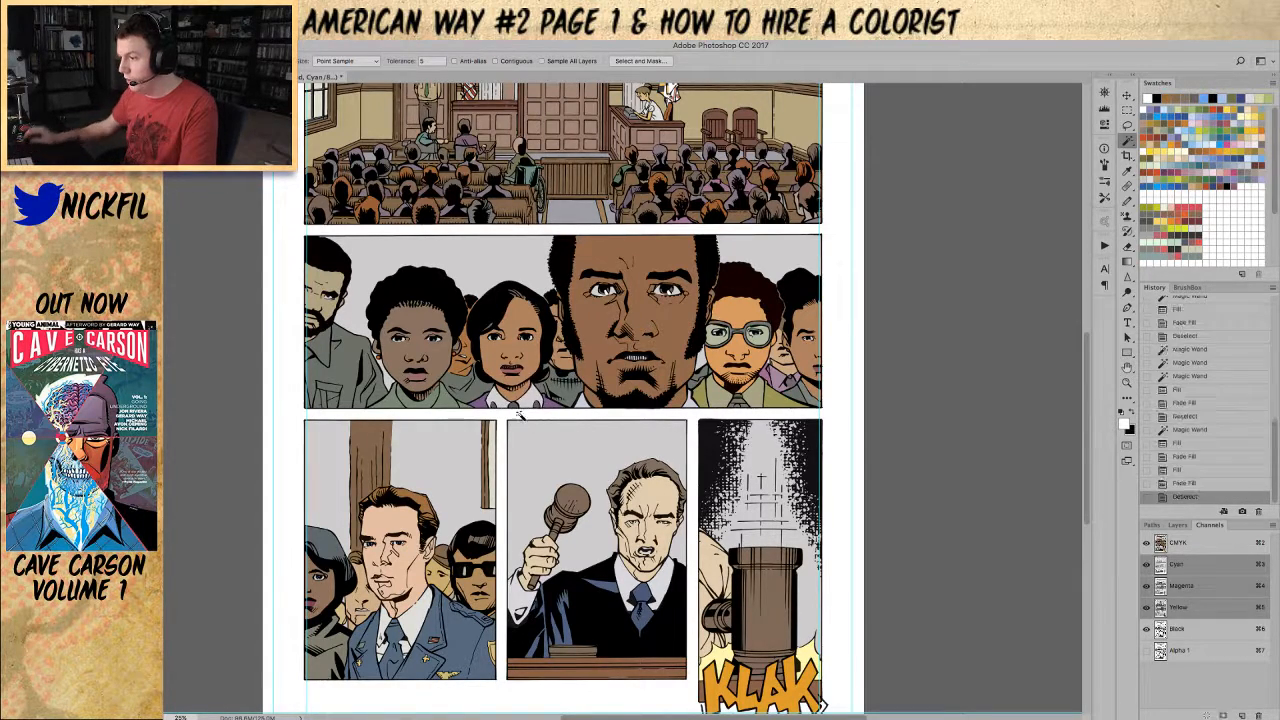
Step: Fill the buttons on the dark-haired woman's collar with the 0C 5M 70Y 0K yellow swatch
left_click(567, 455)
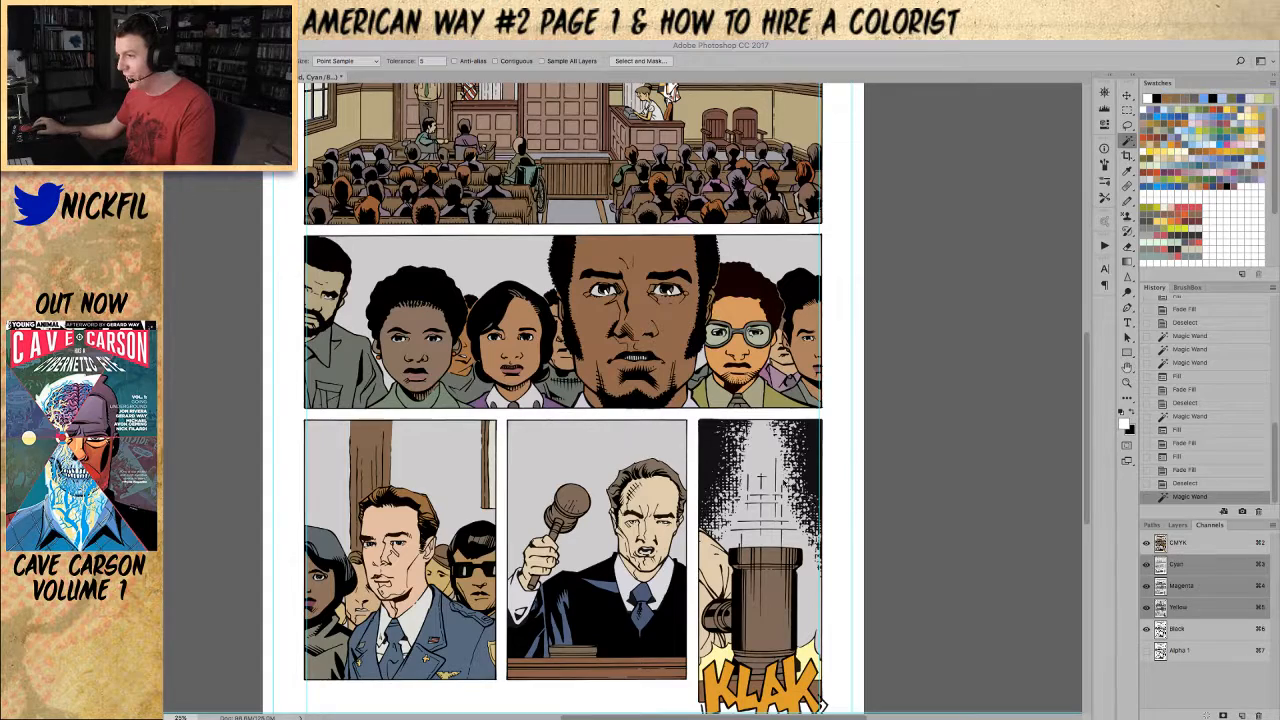
left_click(1166, 146)
key("alt+BackSpace")
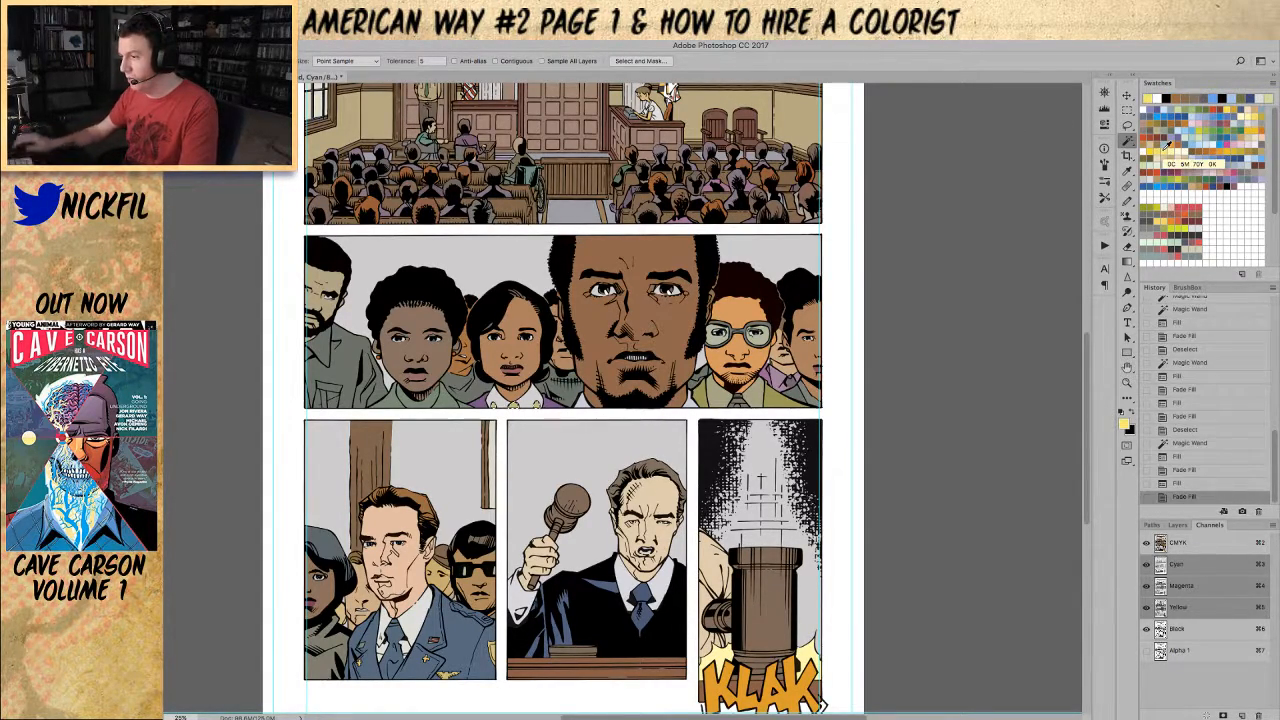
key("b")
key("ctrl+d")
Step: Select the dark-haired woman's purple top and paint it pale lavender with the Pencil tool
key("z")
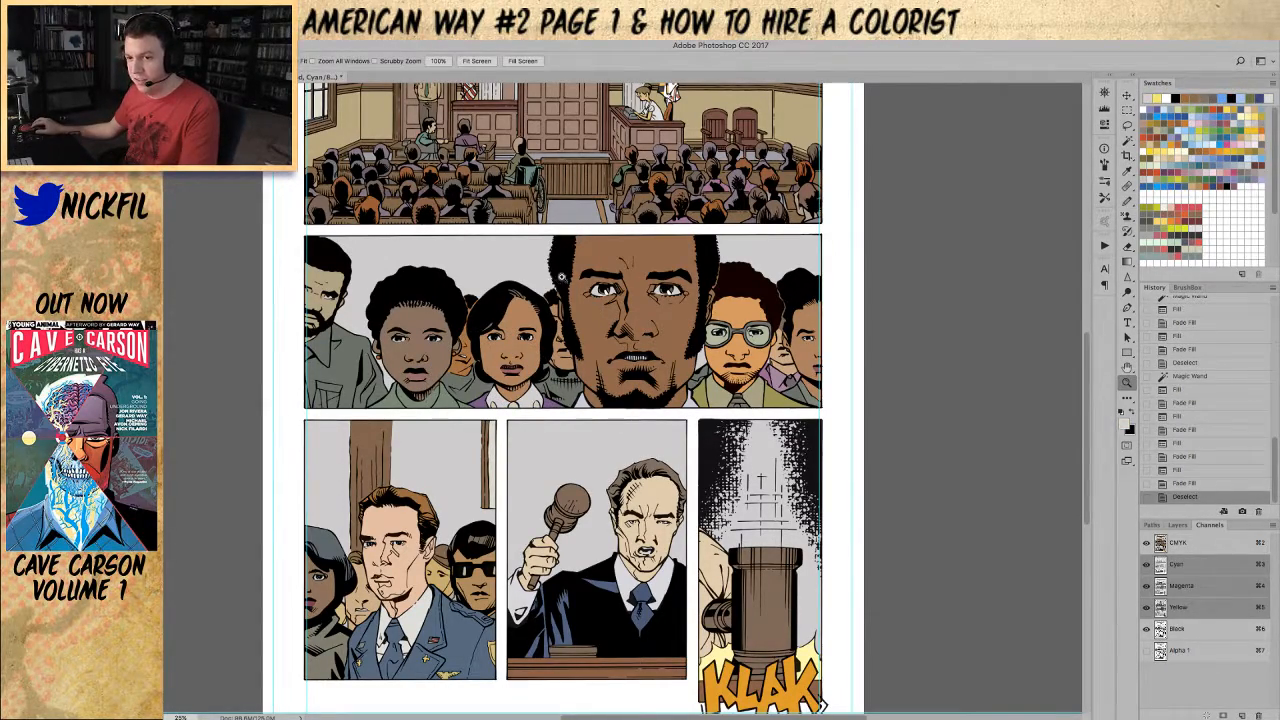
left_click_drag(565, 397, 611, 397)
double_click(543, 407)
key("w")
left_click(516, 394)
key("b")
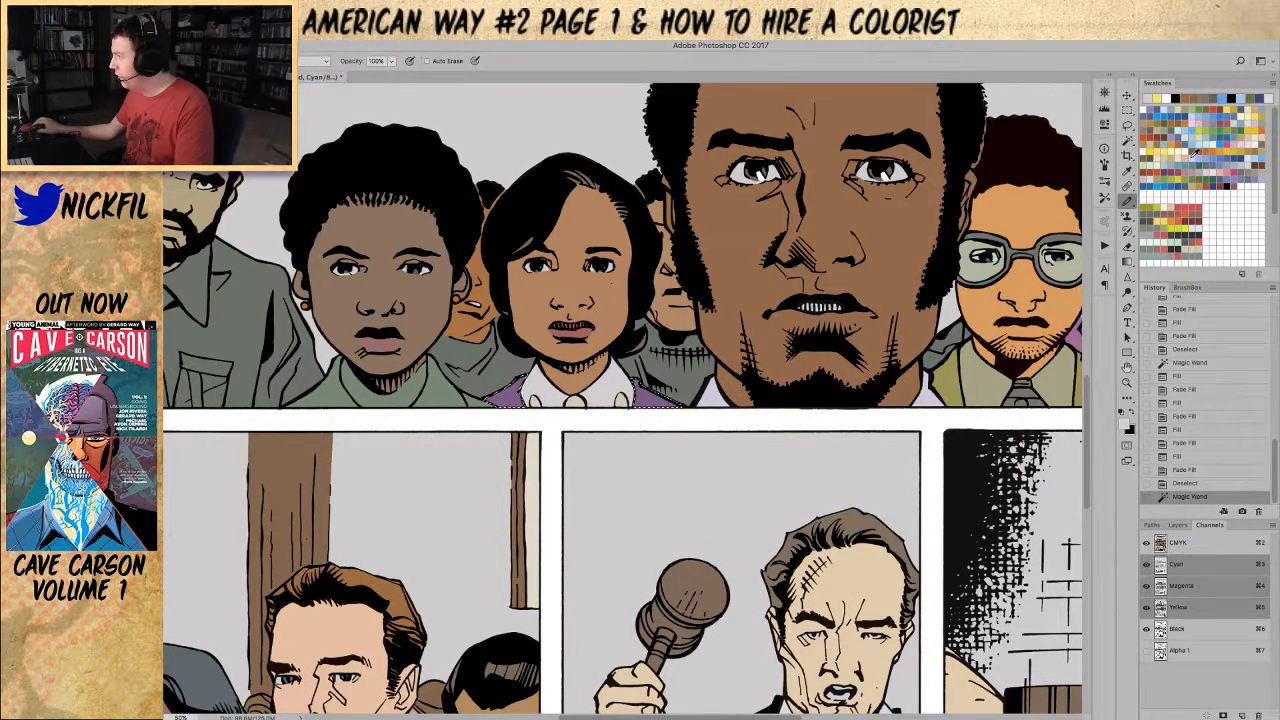
mouse_move(589, 482)
left_mouse_down()
mouse_move(603, 419)
mouse_move(499, 416)
mouse_move(600, 429)
left_mouse_up()
key("ctrl+d")
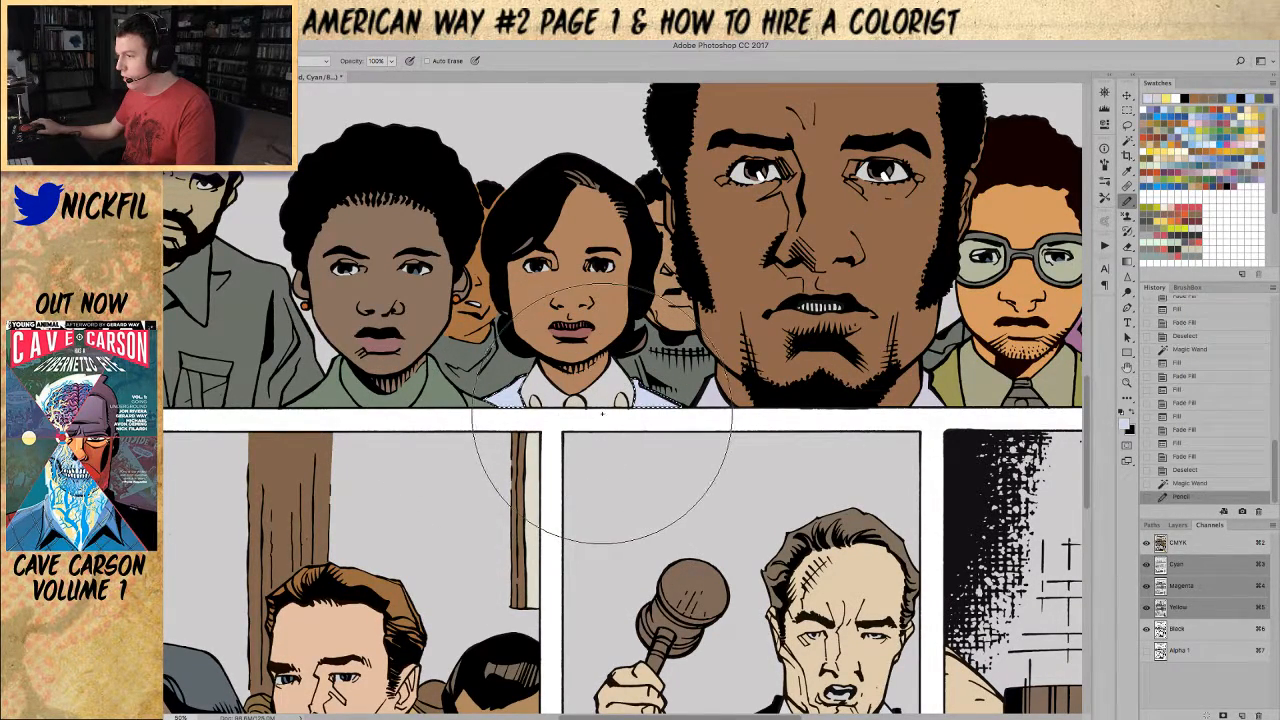
Step: Select the gray clothing in the crowd and paint the background figures' shirts blue with the Pencil at 50% opacity
key("w")
left_click(510, 373)
key("b")
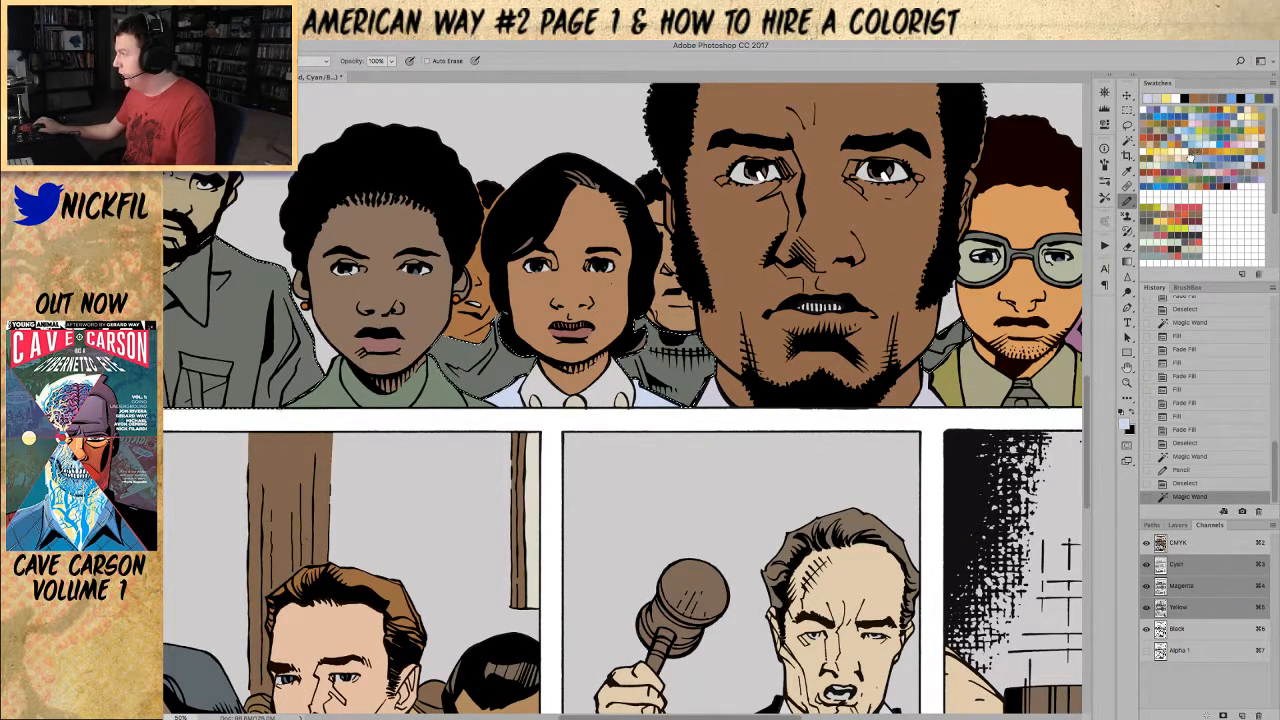
left_click(695, 372)
key("ctrl+z")
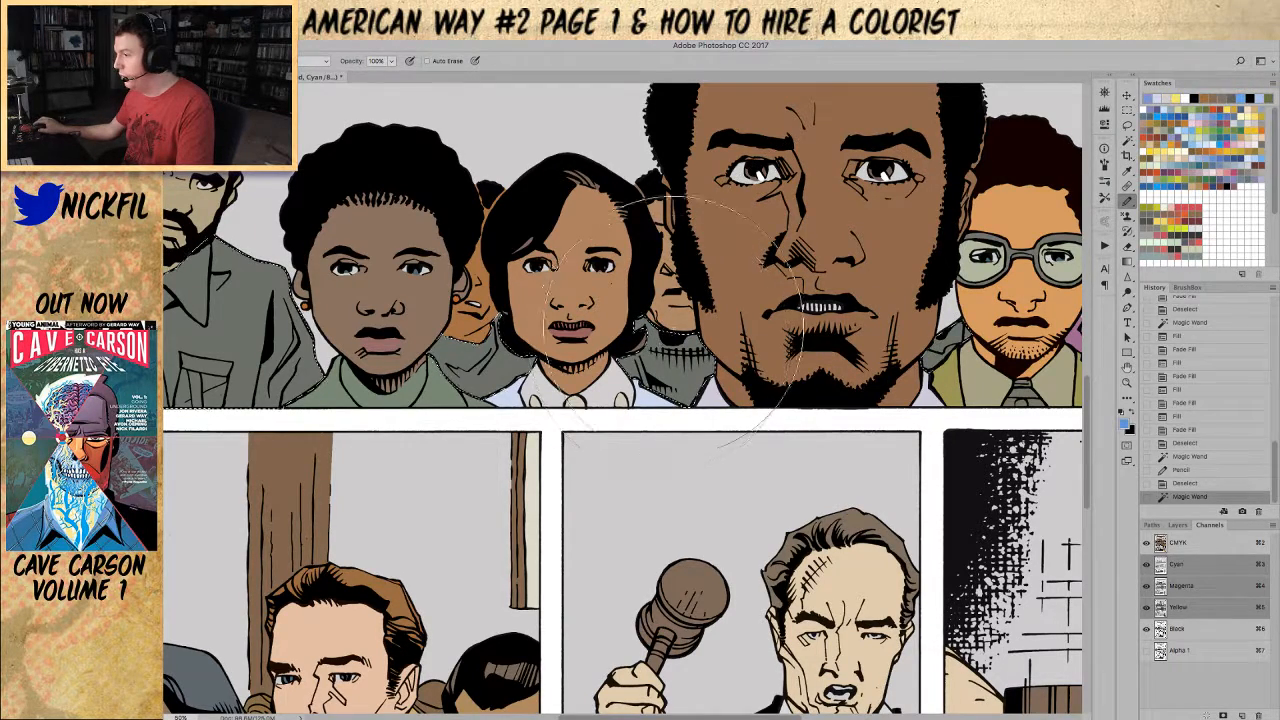
key("5")
left_click_drag(672, 322, 505, 340)
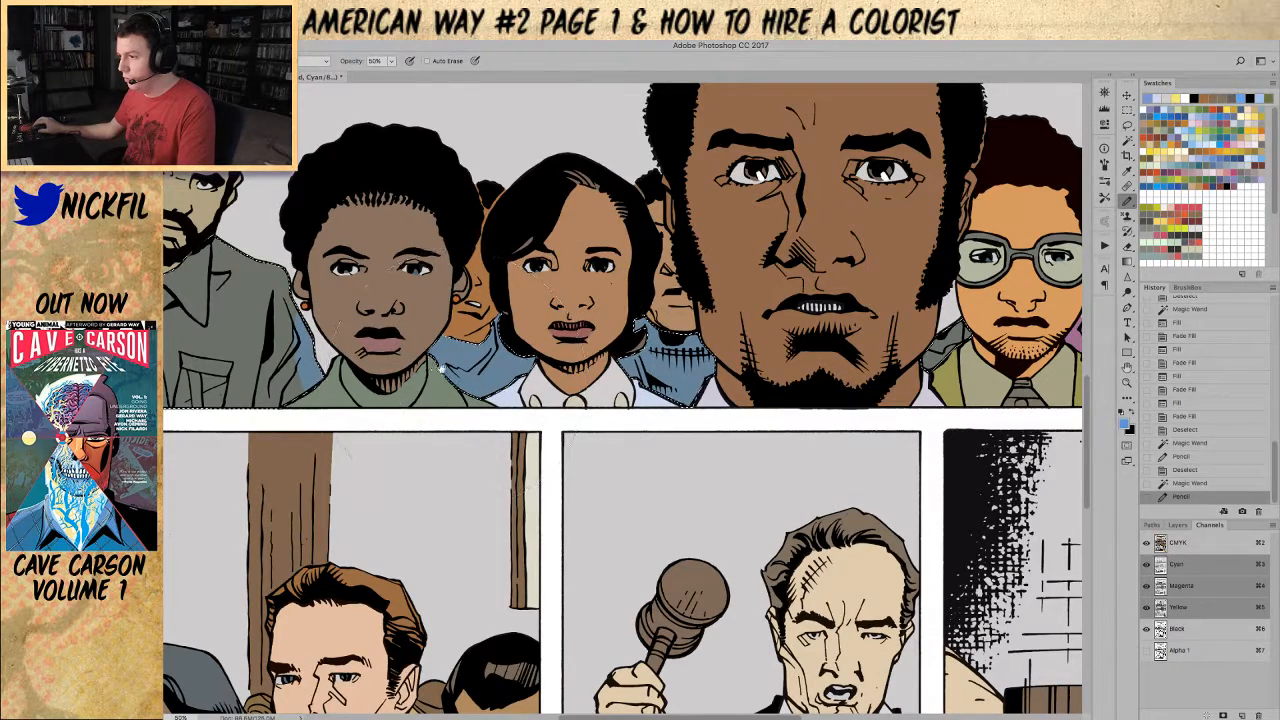
scroll(496, 300, "left", 5)
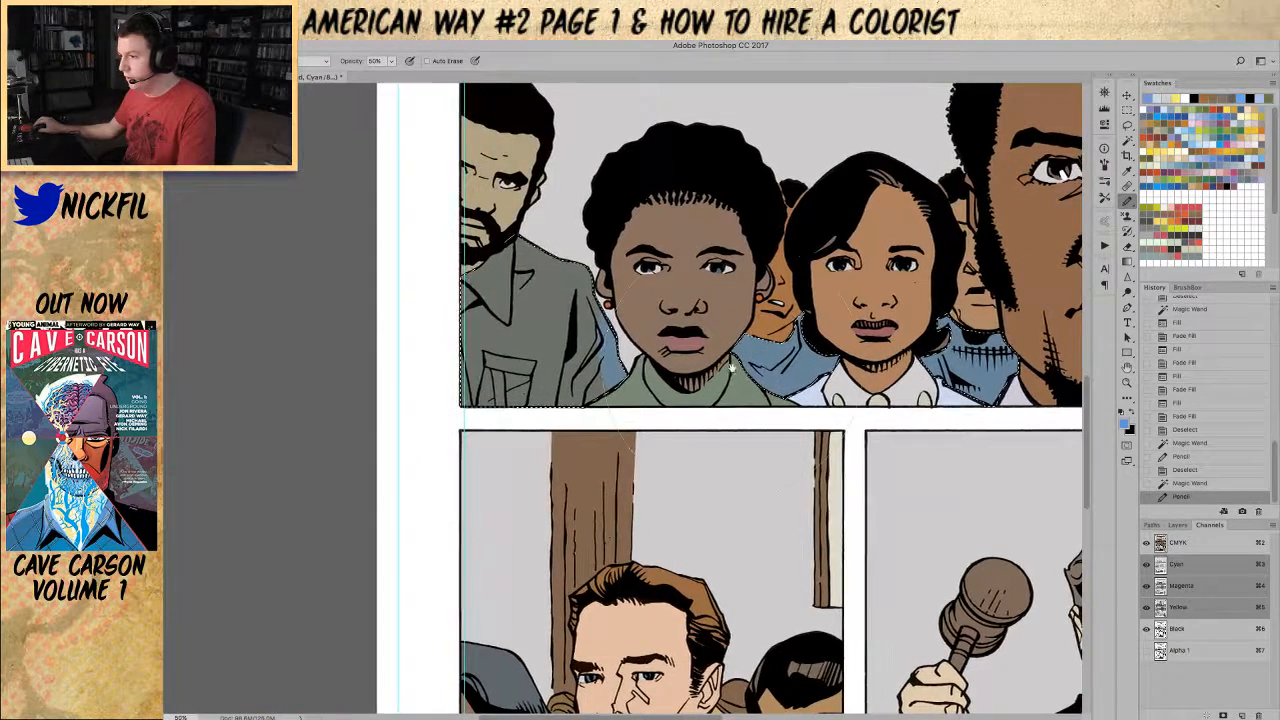
Step: Paint the bearded man's shirt pale olive green with the Pencil tool and clear the selection
left_click(1182, 102)
mouse_move(457, 290)
left_mouse_down()
mouse_move(498, 323)
mouse_move(530, 318)
left_mouse_up()
key("0")
key("ctrl+d")
key("ctrl+minus")
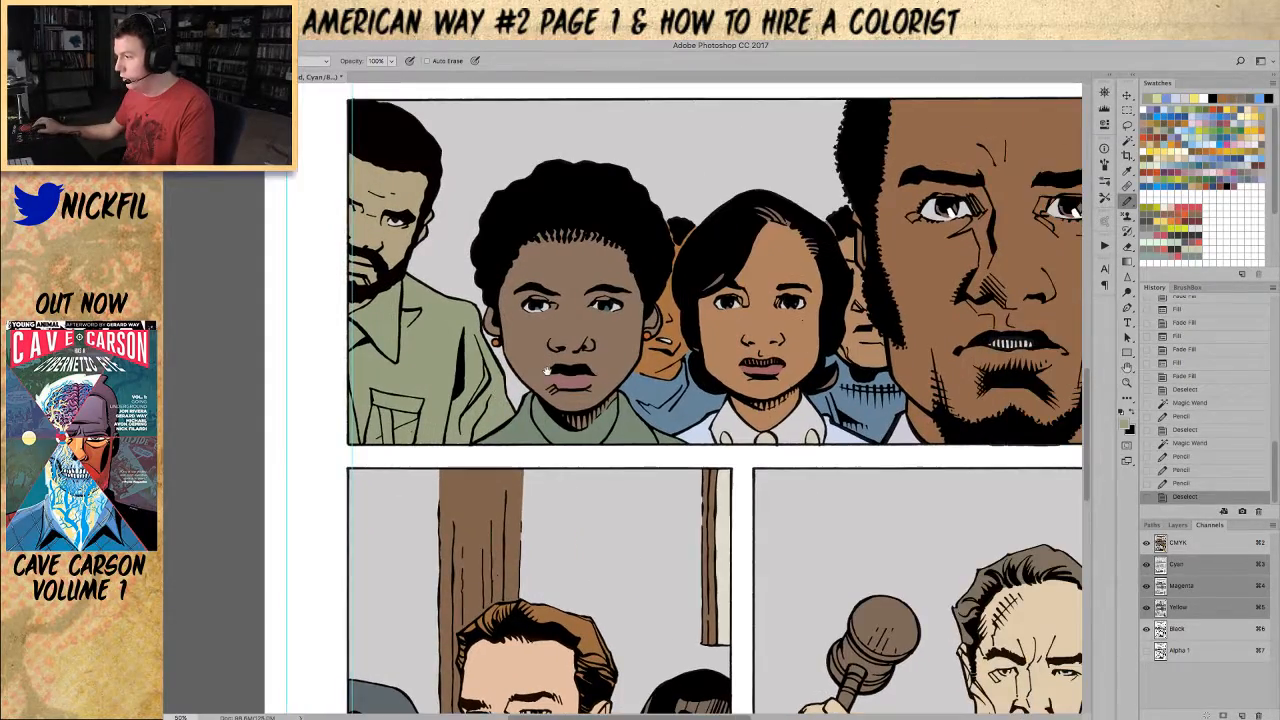
Step: Select the purple shirt of the figure behind the man with glasses and paint it pale lavender at 100% opacity
key("z")
left_click(590, 335, "alt")
left_click(590, 335, "alt")
left_click_drag(706, 350, 689, 351)
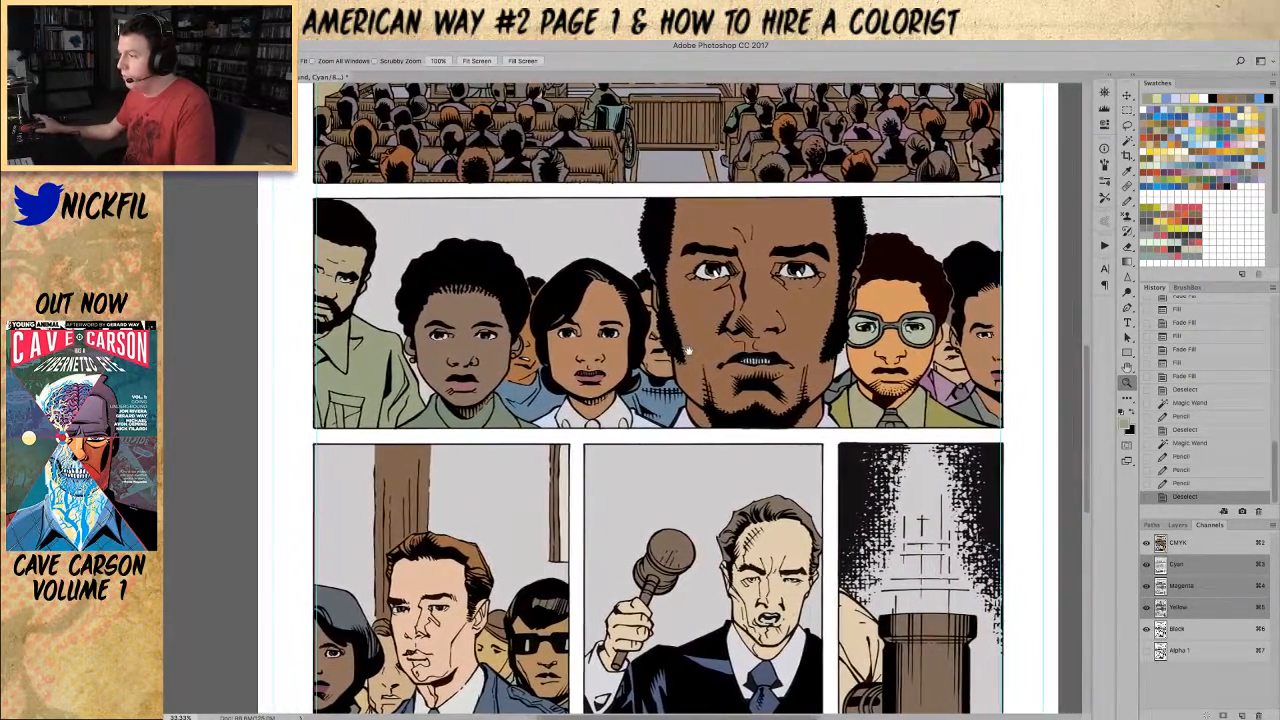
left_click_drag(855, 349, 770, 353)
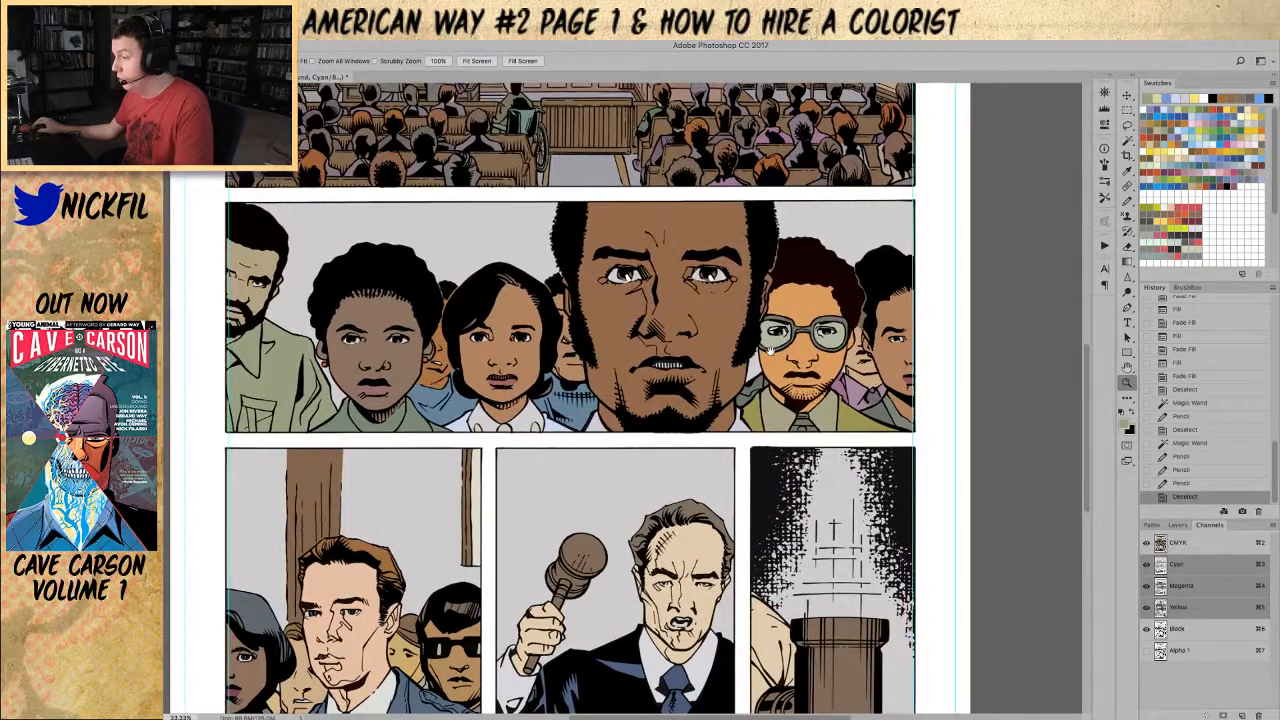
key("w")
left_click(860, 395)
key("b")
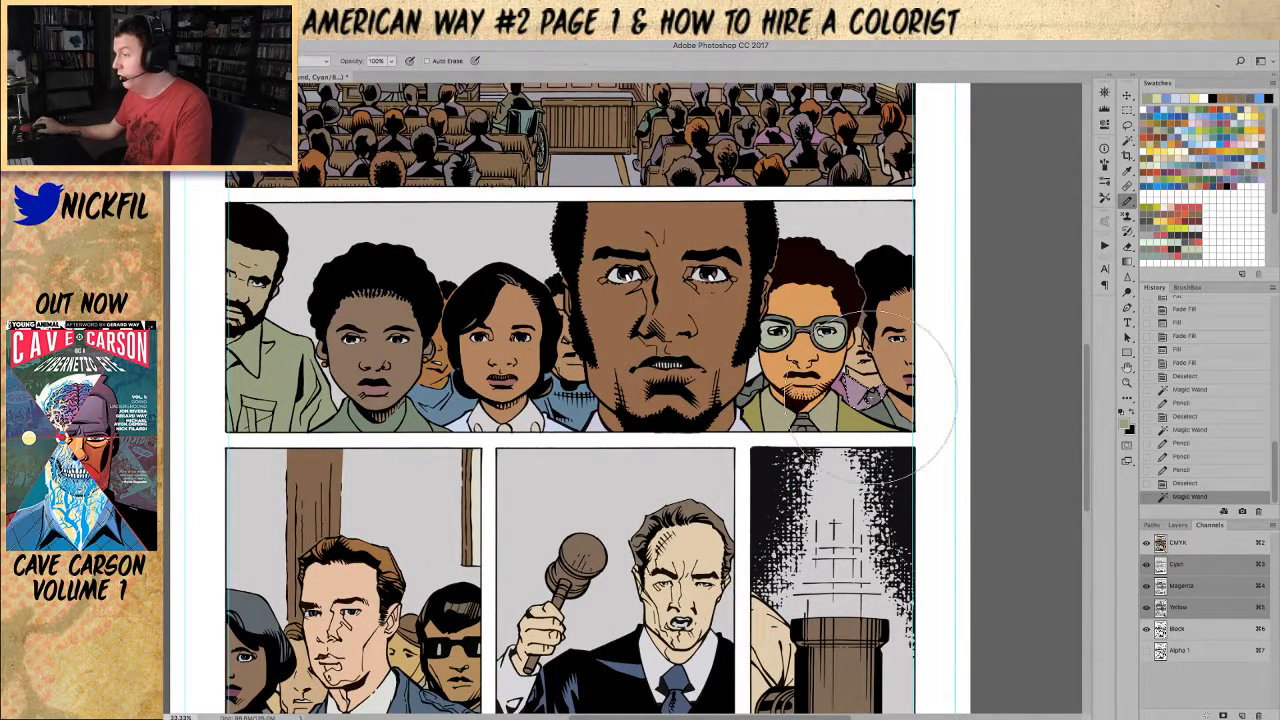
left_click(1192, 156)
left_click_drag(880, 360, 885, 400)
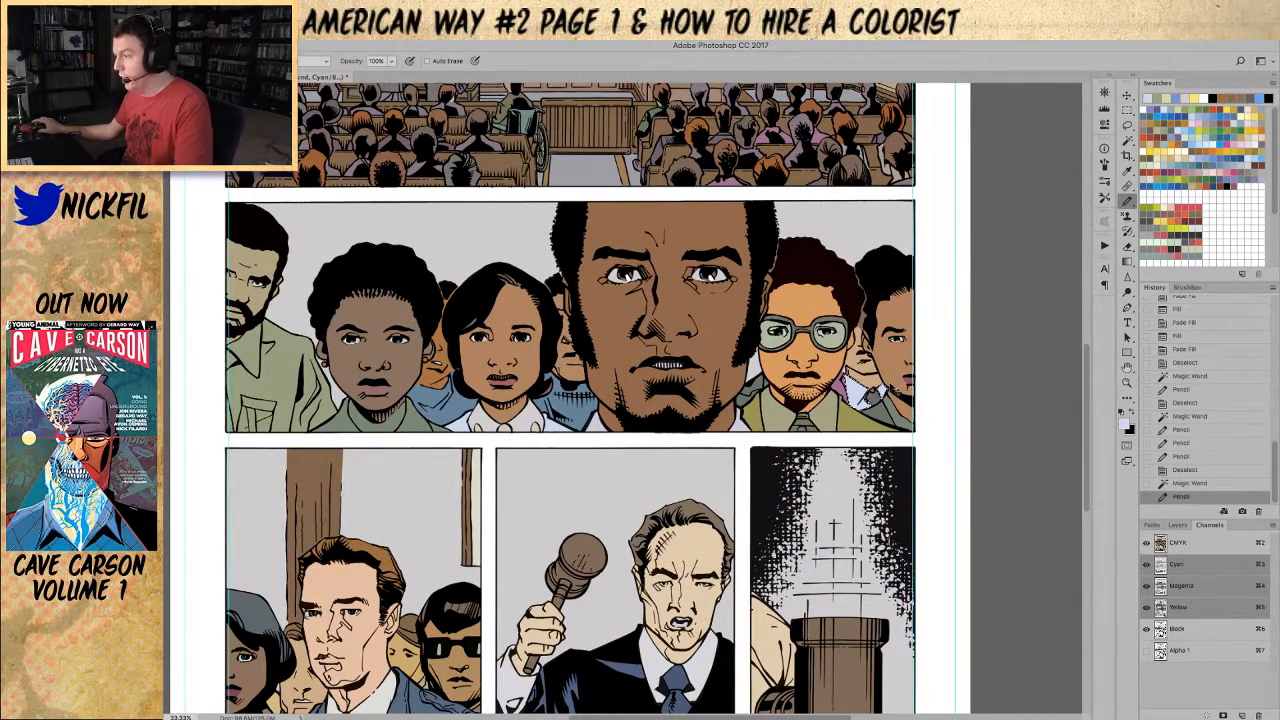
key("ctrl+d")
Step: Select the remaining purple clothing behind the man with glasses and paint it blue with the Pencil at 50% opacity
key("w")
left_click(913, 395)
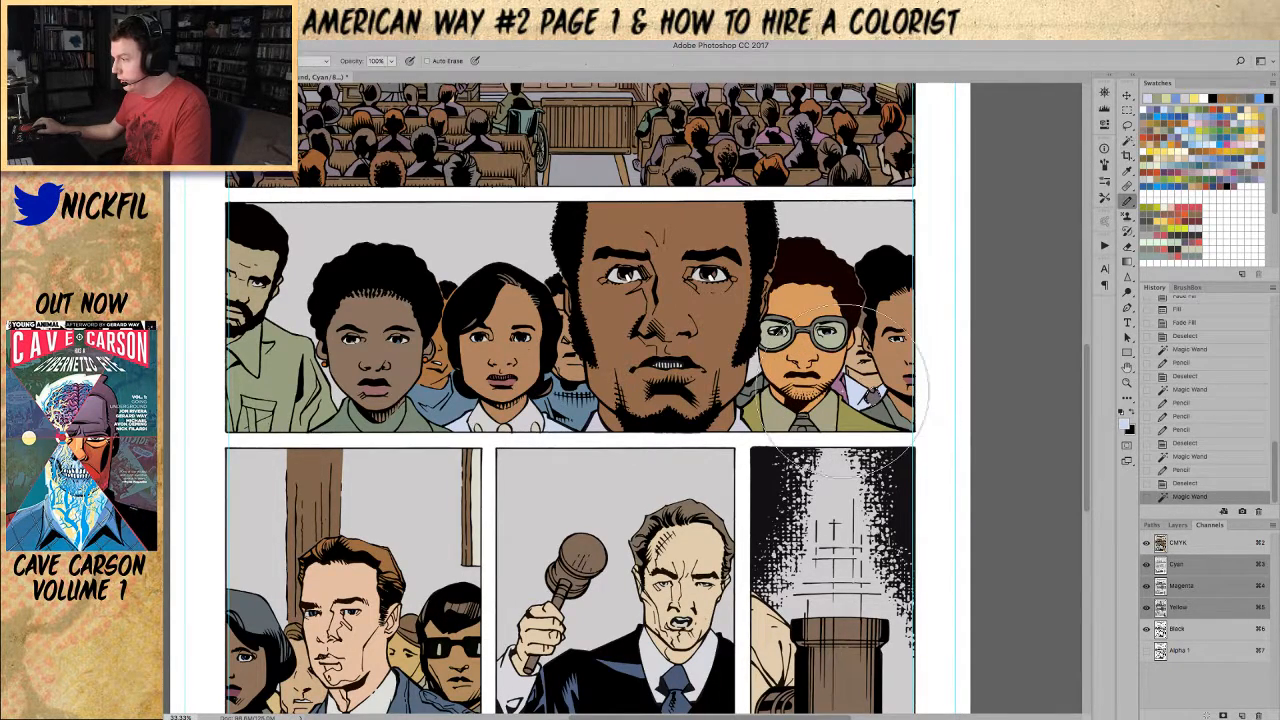
left_click(905, 398)
key("b")
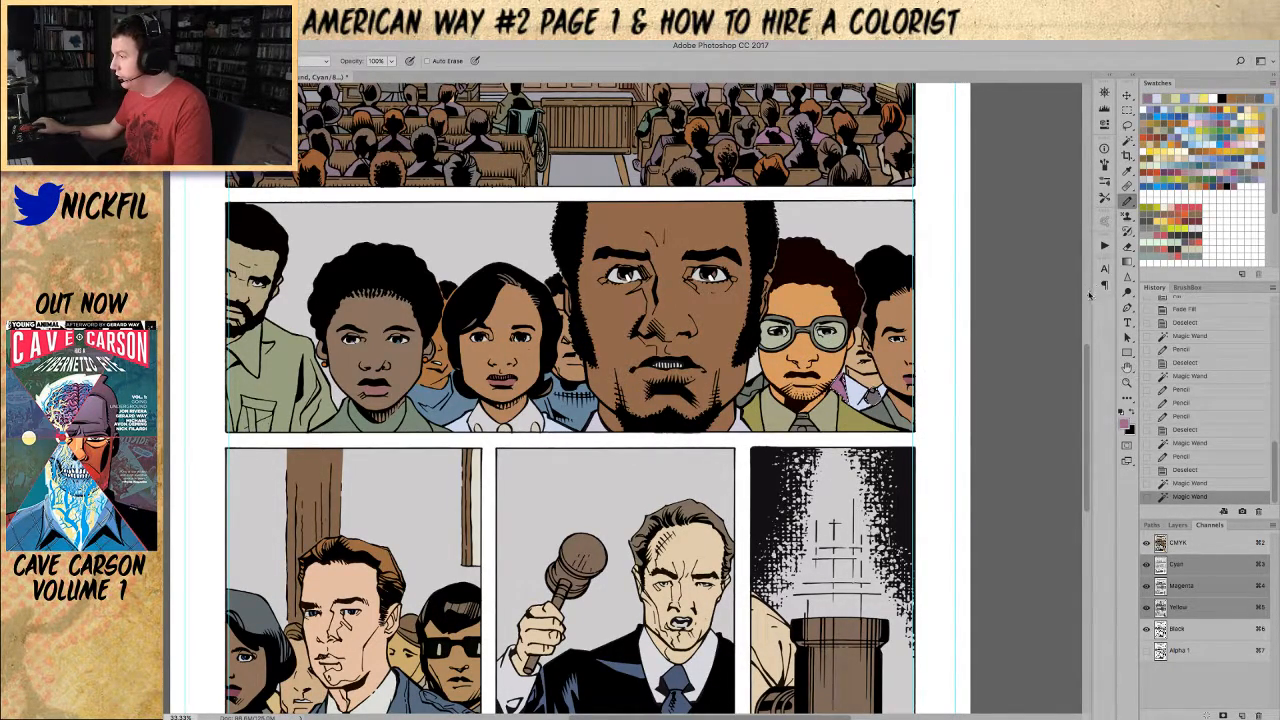
key("5")
left_click(870, 390)
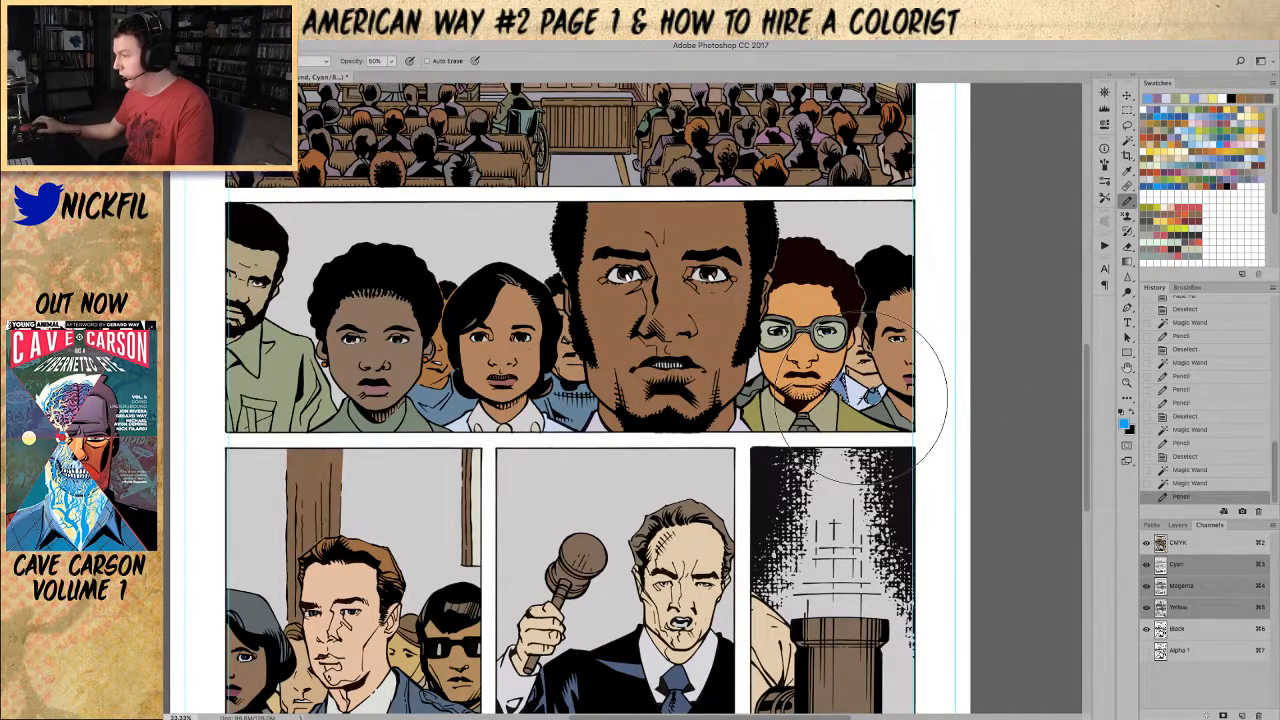
Step: Select the shirt of the man with glasses and the adjacent clothing, and lighten them with white Pencil strokes at 50% opacity
key("z")
key("ctrl+0")
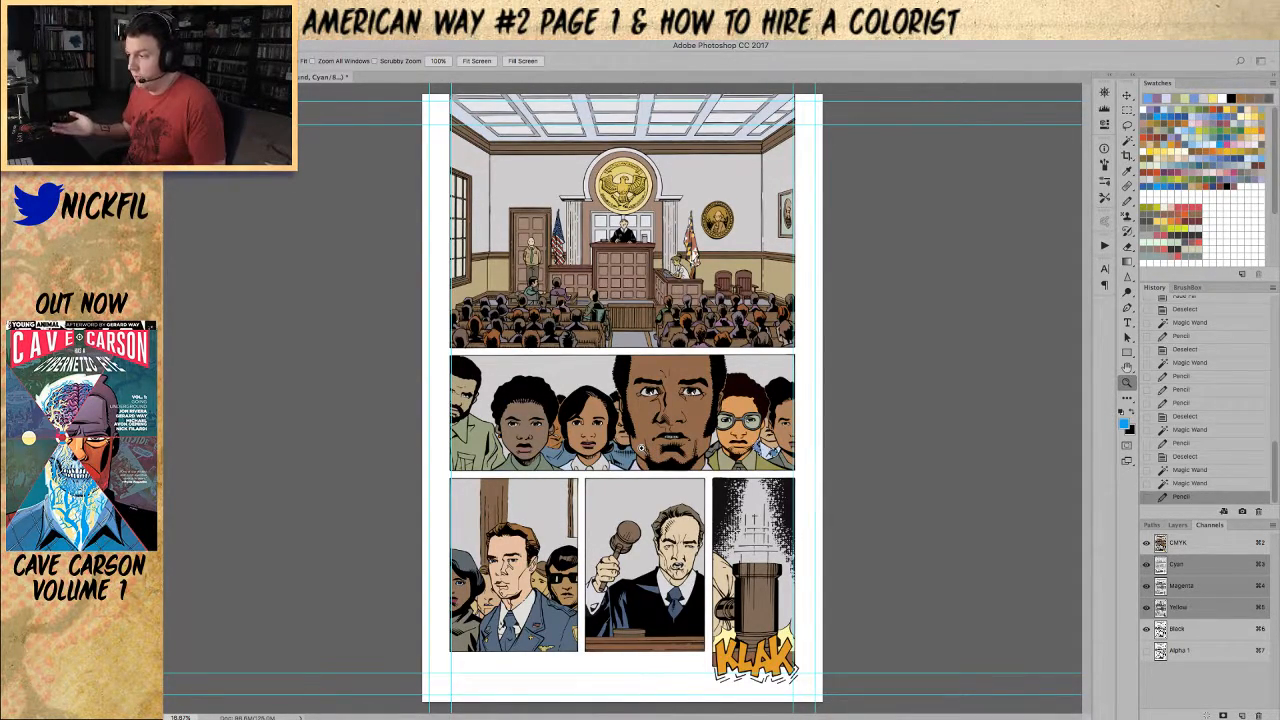
left_click(743, 450)
key("w")
key("ctrl+d")
left_click(764, 477)
left_click(838, 486, "shift")
key("b")
key("d")
key("x")
left_click_drag(720, 440, 855, 428)
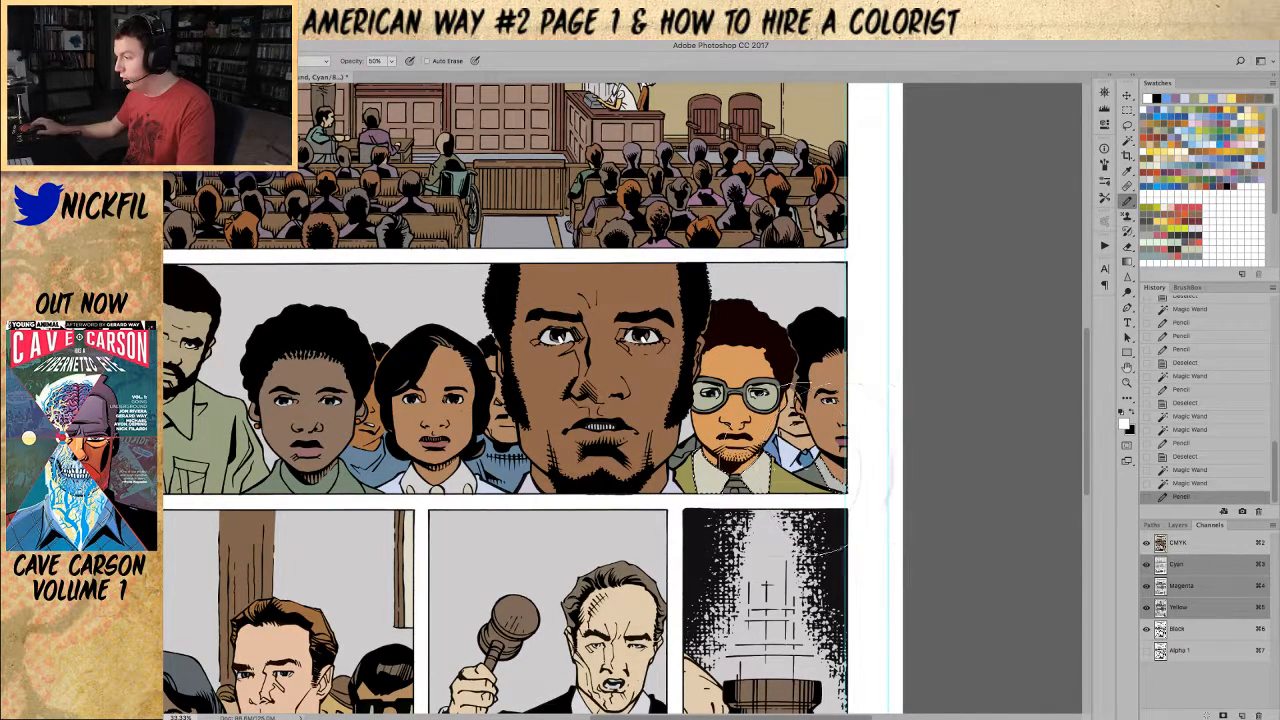
Step: Select the olive jackets of the man with glasses and his neighbor and recolor them with a faded blue fill
key("ctrl+d")
key("w")
left_click(830, 485)
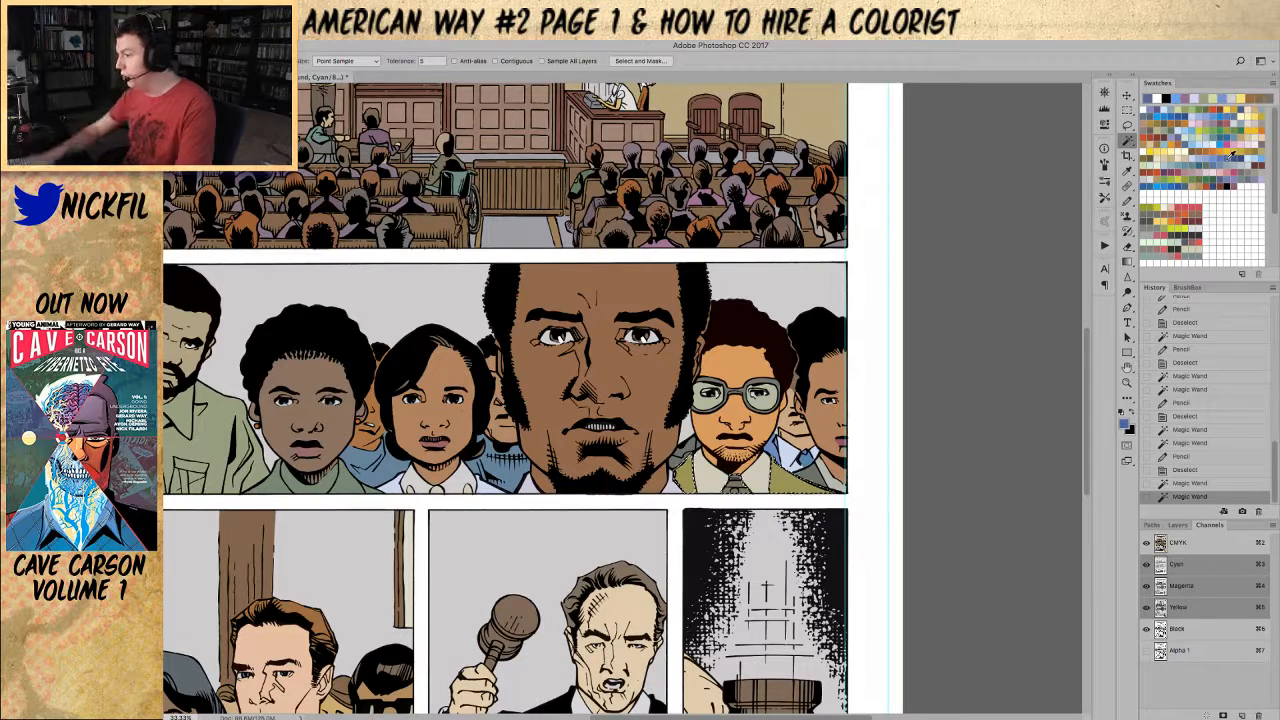
key("alt+BackSpace")
key("super+d")
Step: Select the reddish hair and orange face of the man with glasses and paint over them with brown sampled from the central man's face
left_click(742, 345)
key("b")
left_click(575, 374, "alt")
left_click_drag(722, 338, 748, 408)
key("super+d")
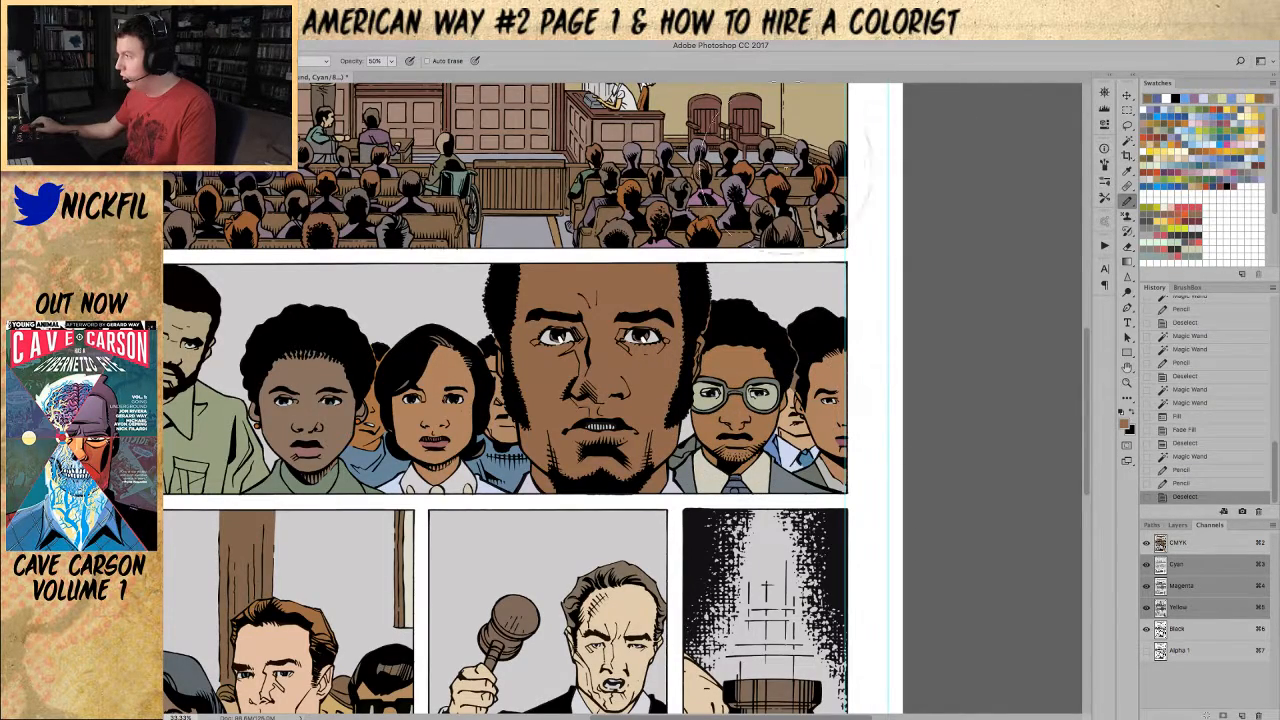
Step: Select the green collar of the short-haired young woman and recolor it with two faded fills of the 40C 0M 20Y 0K swatch
left_click_drag(877, 144, 986, 124)
key("w")
left_click(403, 465)
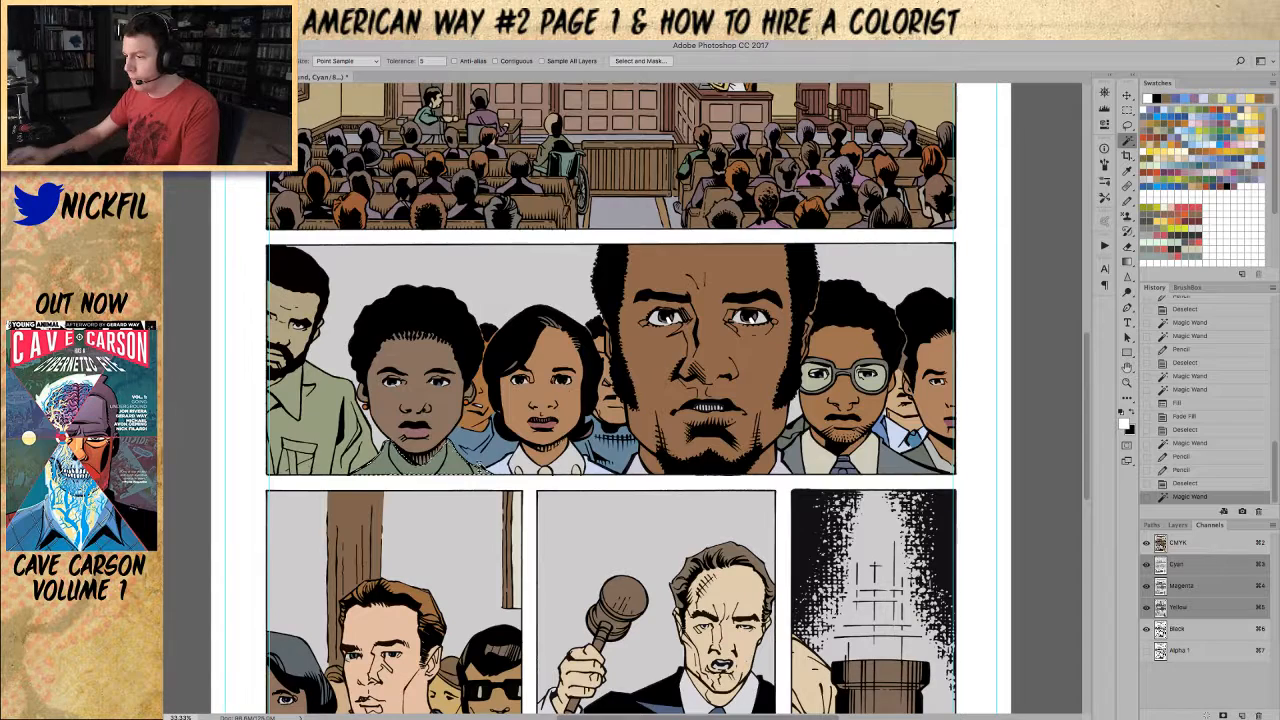
left_click(1196, 133)
key("alt+BackSpace")
key("alt+BackSpace")
key("super+d")
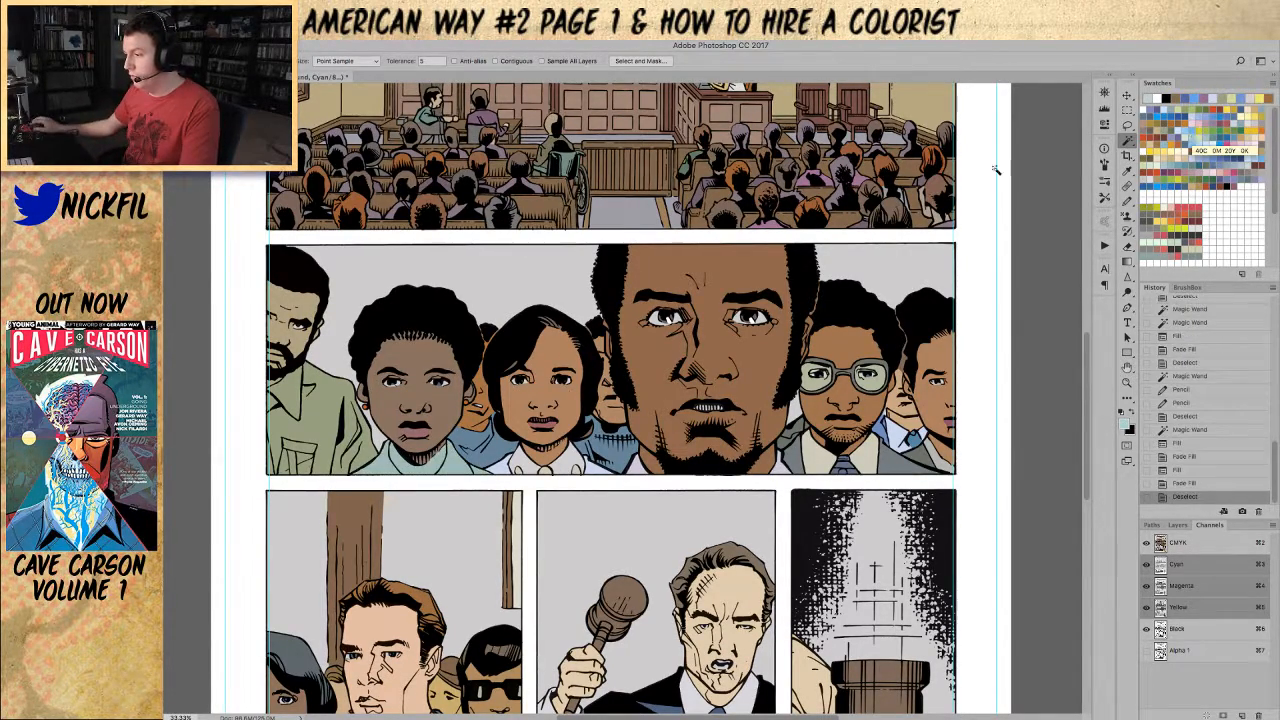
Step: Select the blue background shirts and tint the one between the two women with a Pencil dab at 50% opacity
left_click(505, 450)
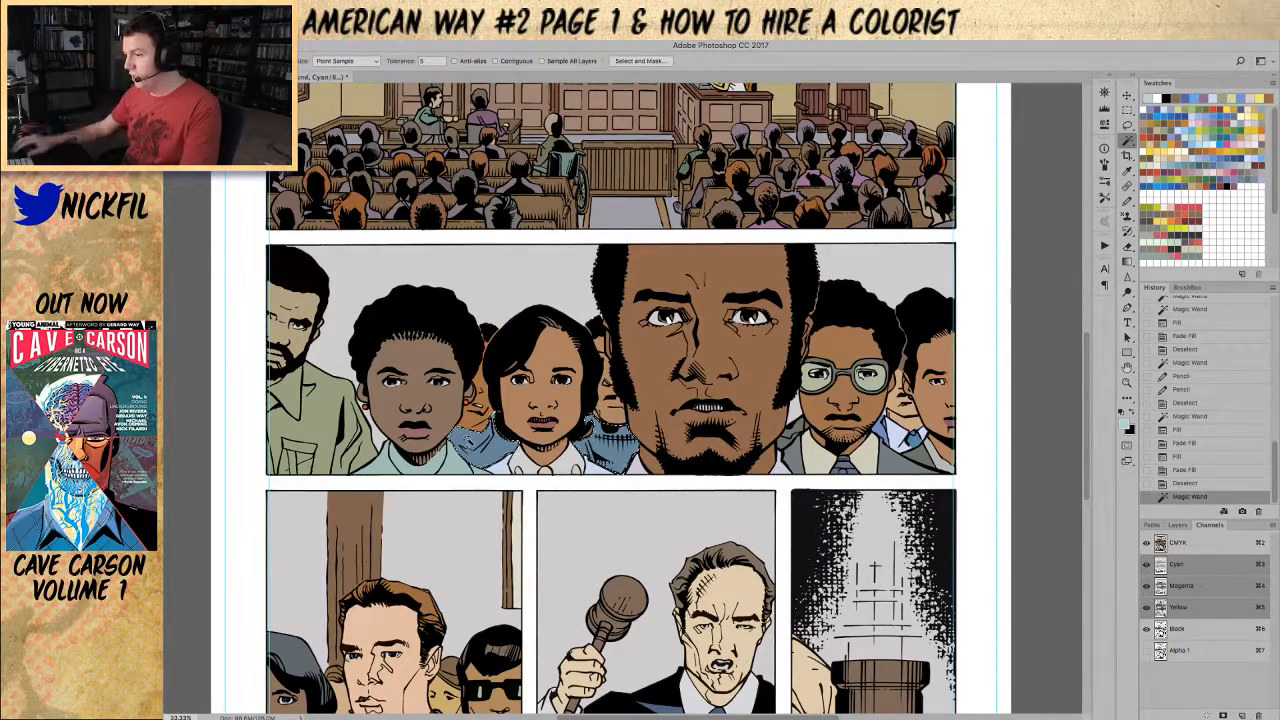
key("b")
left_click(451, 433)
key("super+d")
left_click_drag(688, 180, 601, 427)
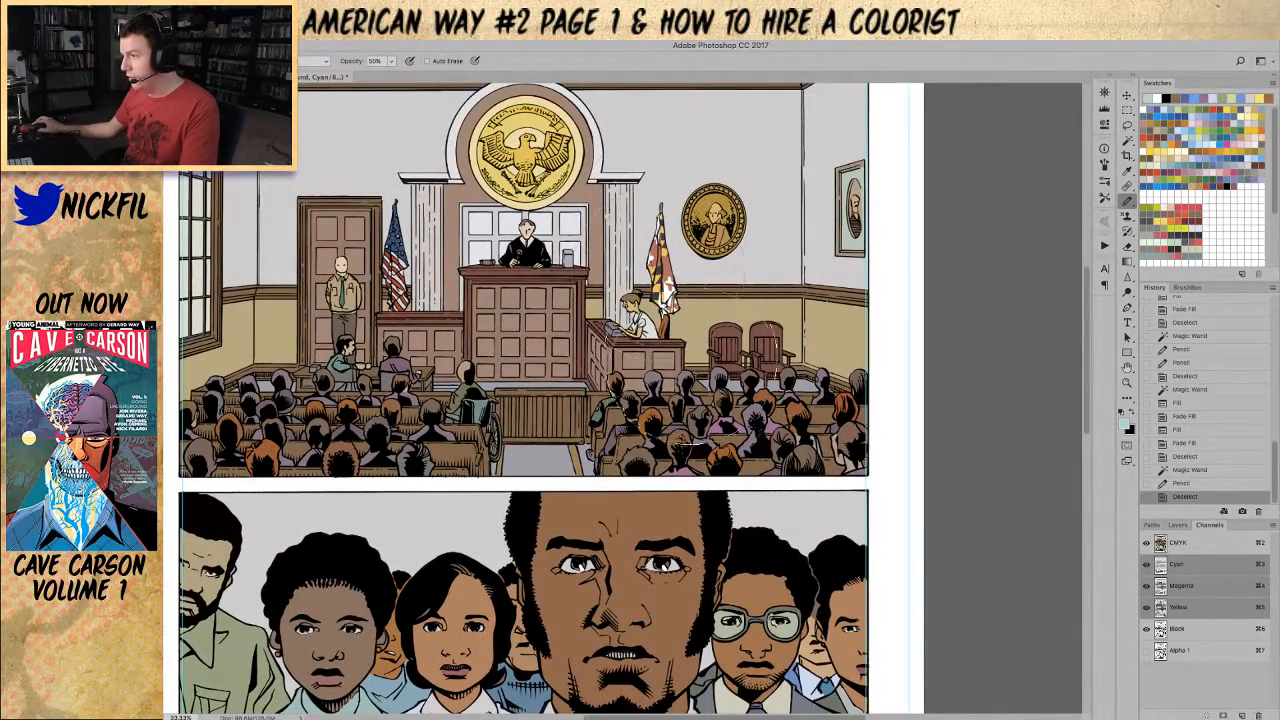
Step: Toggle the visibility of the Layer 1 copy layer off and on to check the artwork
left_click(1176, 525)
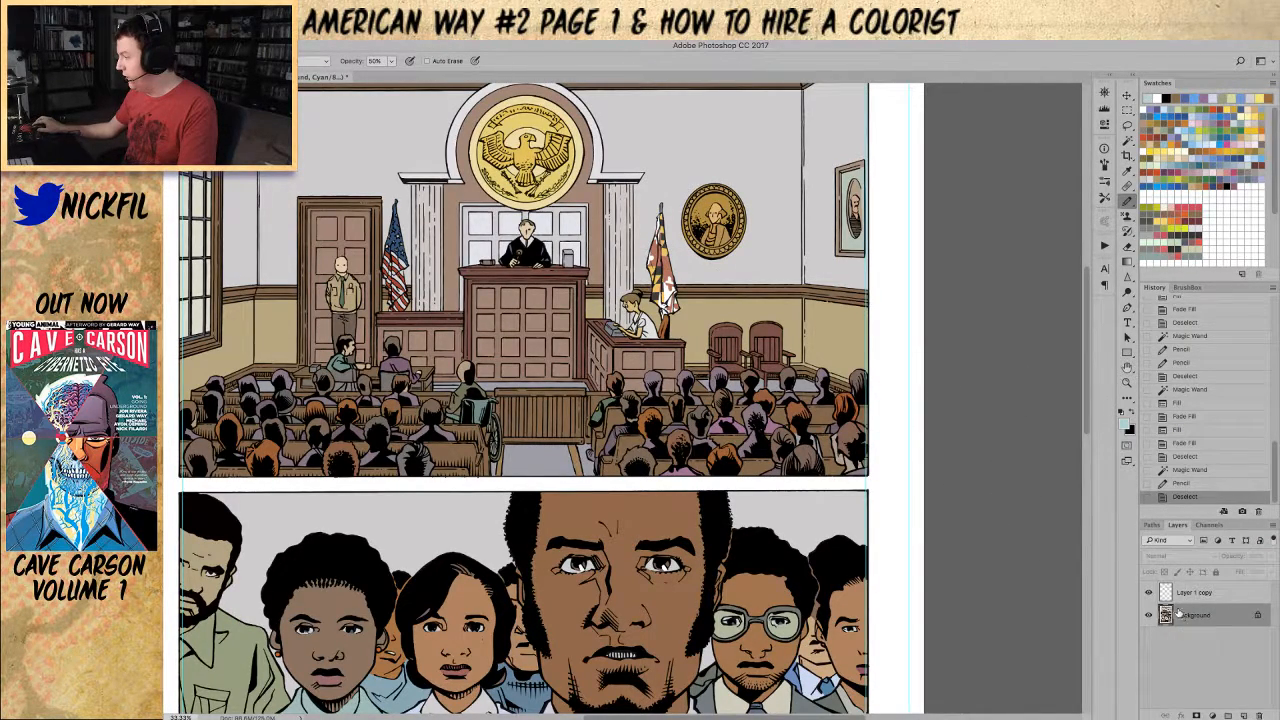
left_click(1149, 593)
left_click(1149, 593)
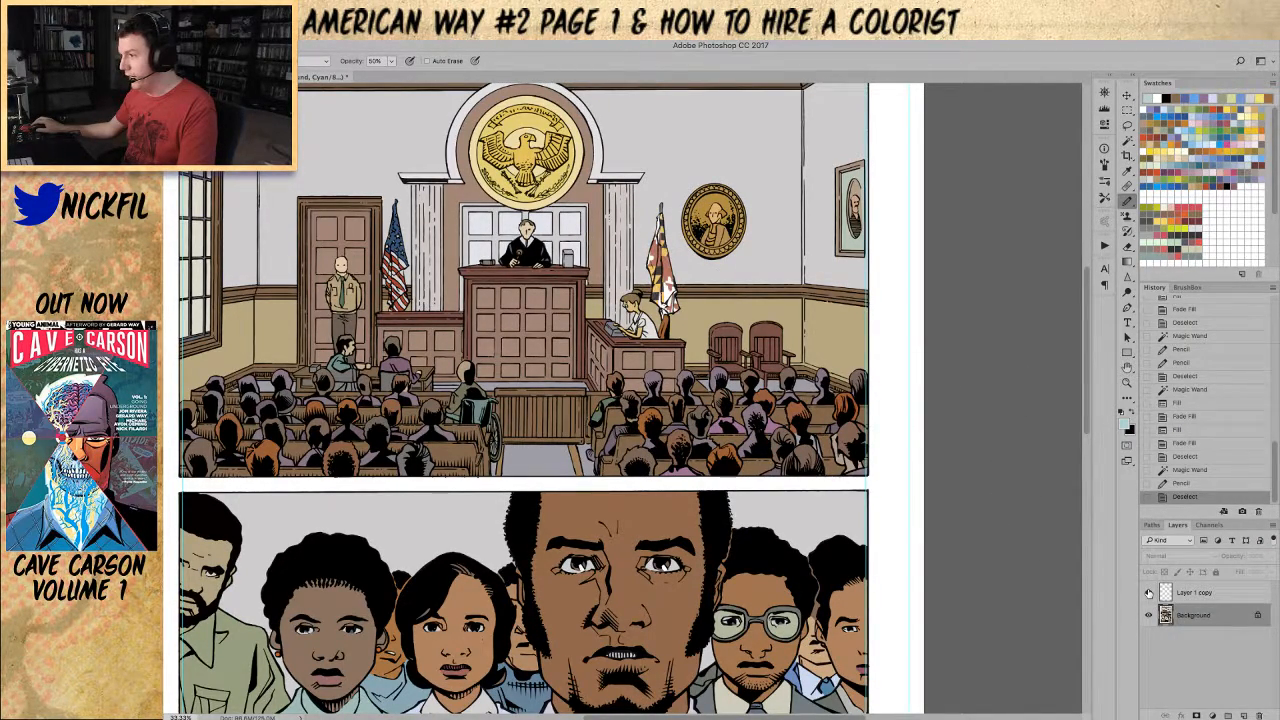
Step: Select the face of the background figure between the two women and darken it with brown Pencil dabs at 50% opacity
scroll(680, 597, "down", 4)
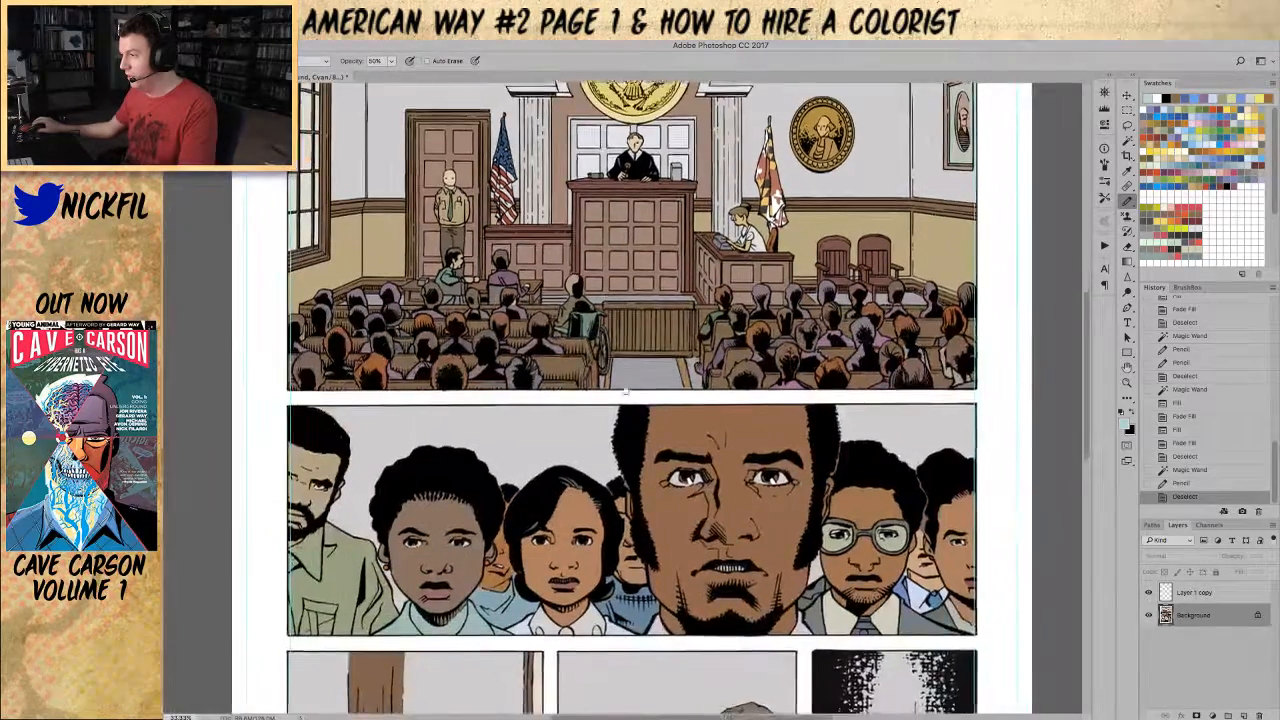
key("w")
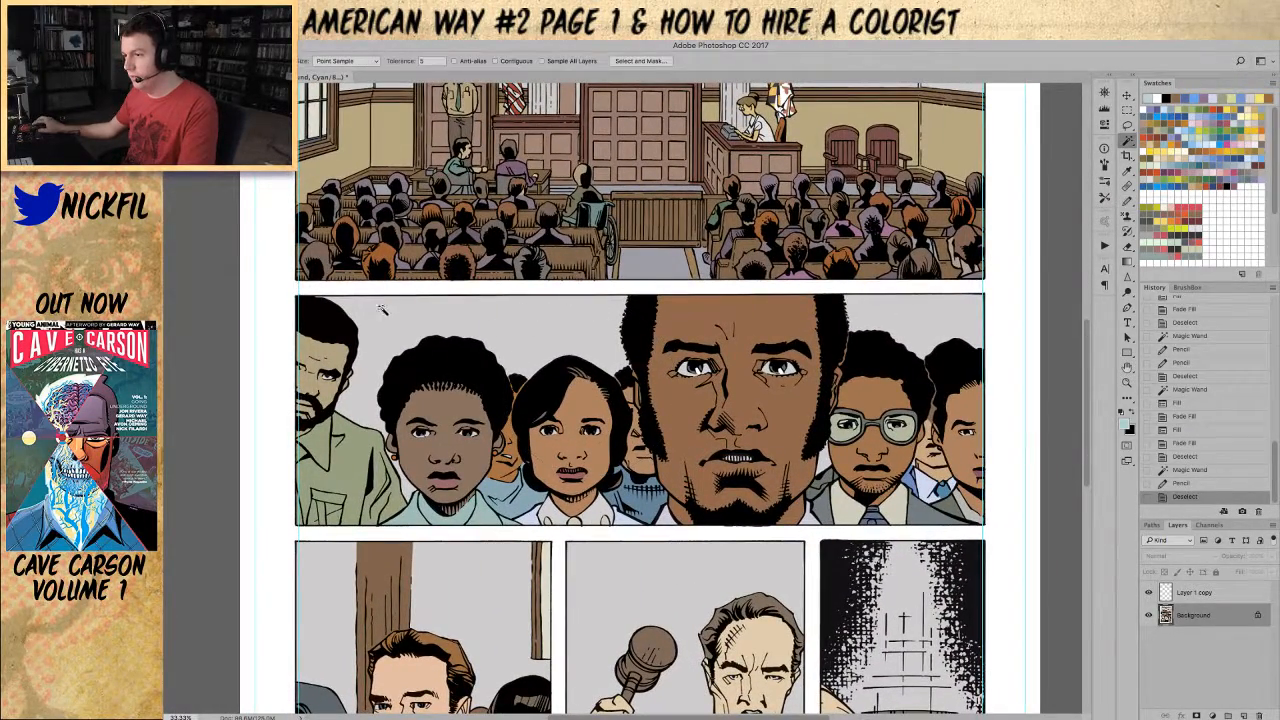
left_click(510, 452)
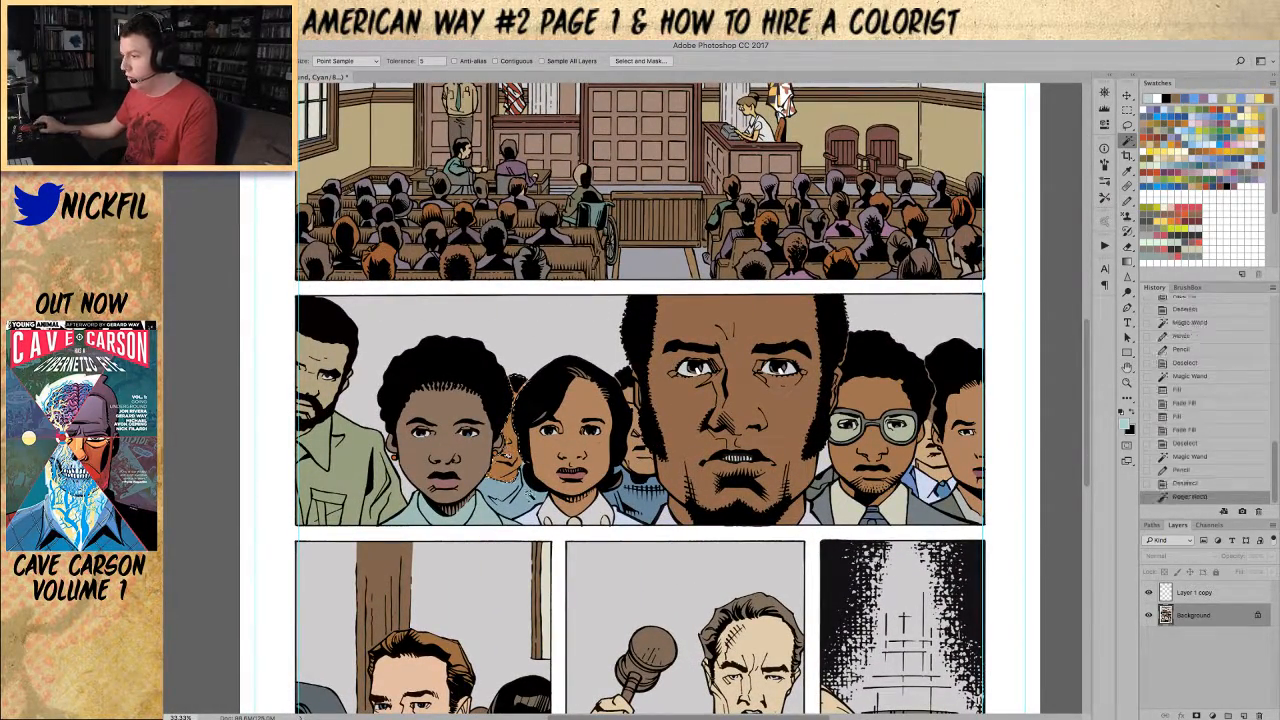
key("b")
left_click(515, 414)
left_click(528, 422)
key("super+d")
Step: Select the blue shirt of the background figure between the two women and tint it brown at 50% opacity
key("w")
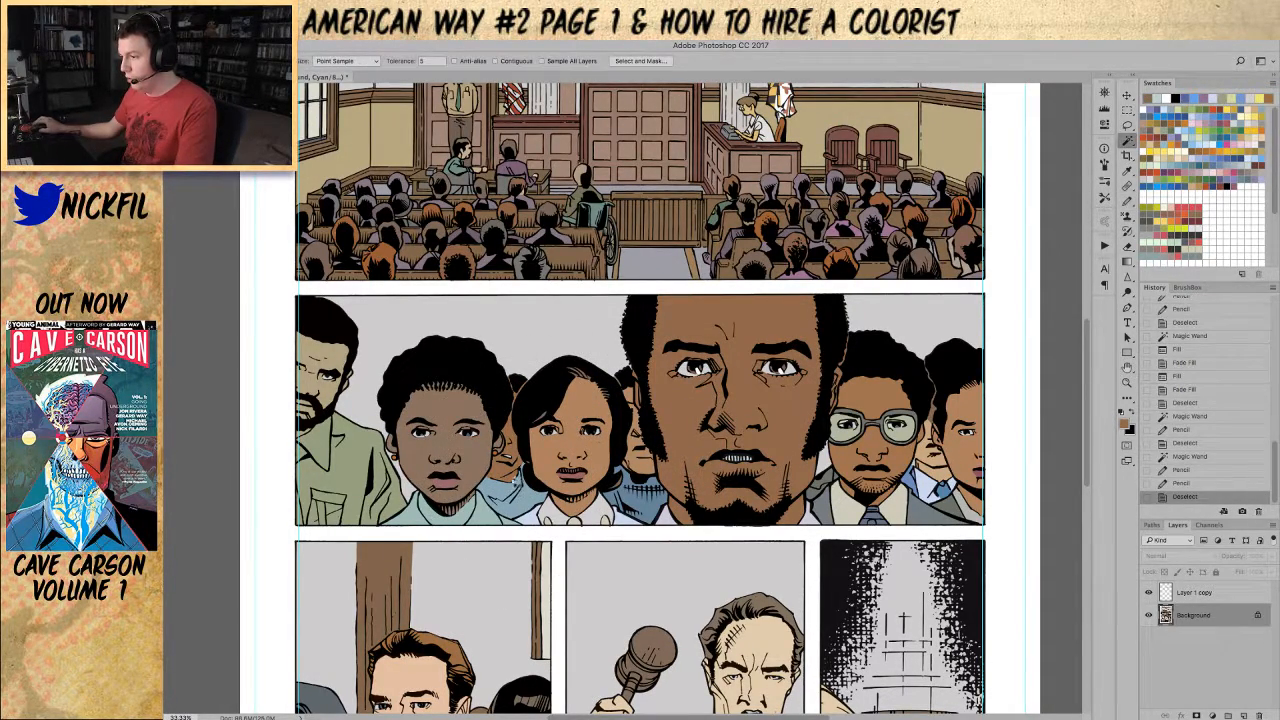
left_click(508, 492)
key("b")
left_click(510, 494)
key("super+d")
left_click_drag(800, 433, 702, 462)
Step: Select the skin of the man with glasses and tint it with a faded reddish-brown fill
key("z")
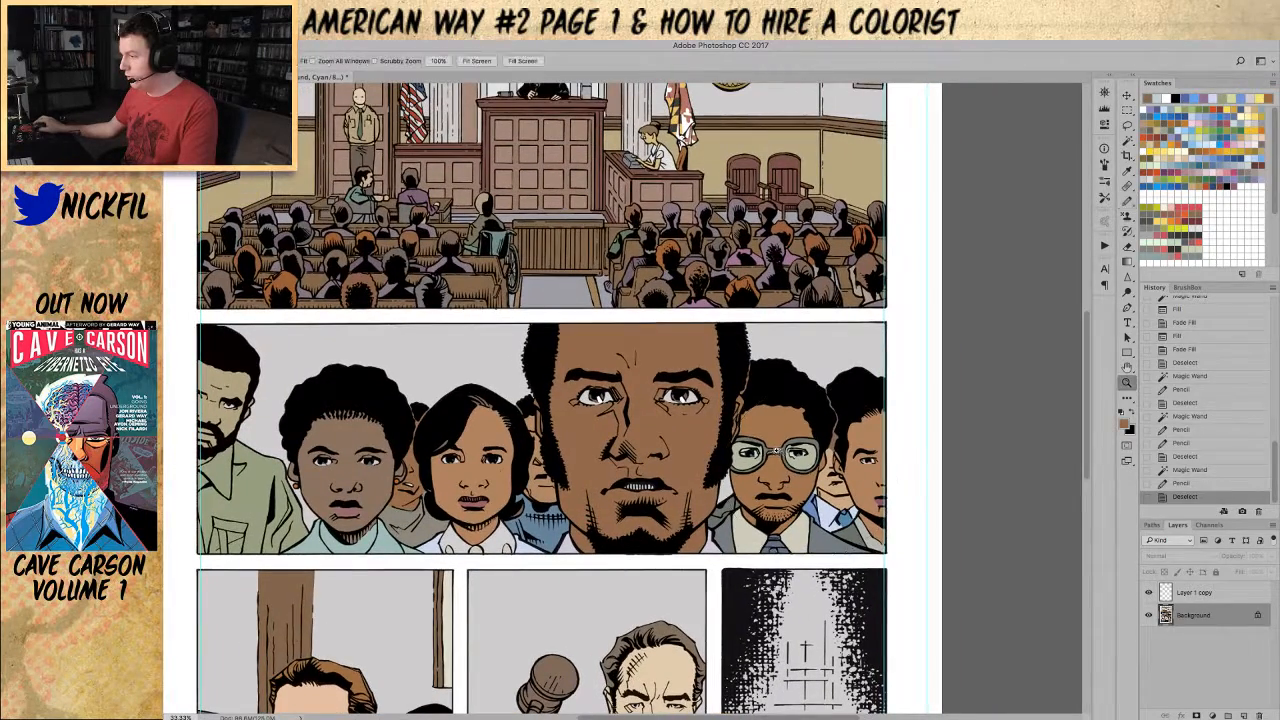
left_click(777, 449, "alt")
key("w")
left_click(777, 449)
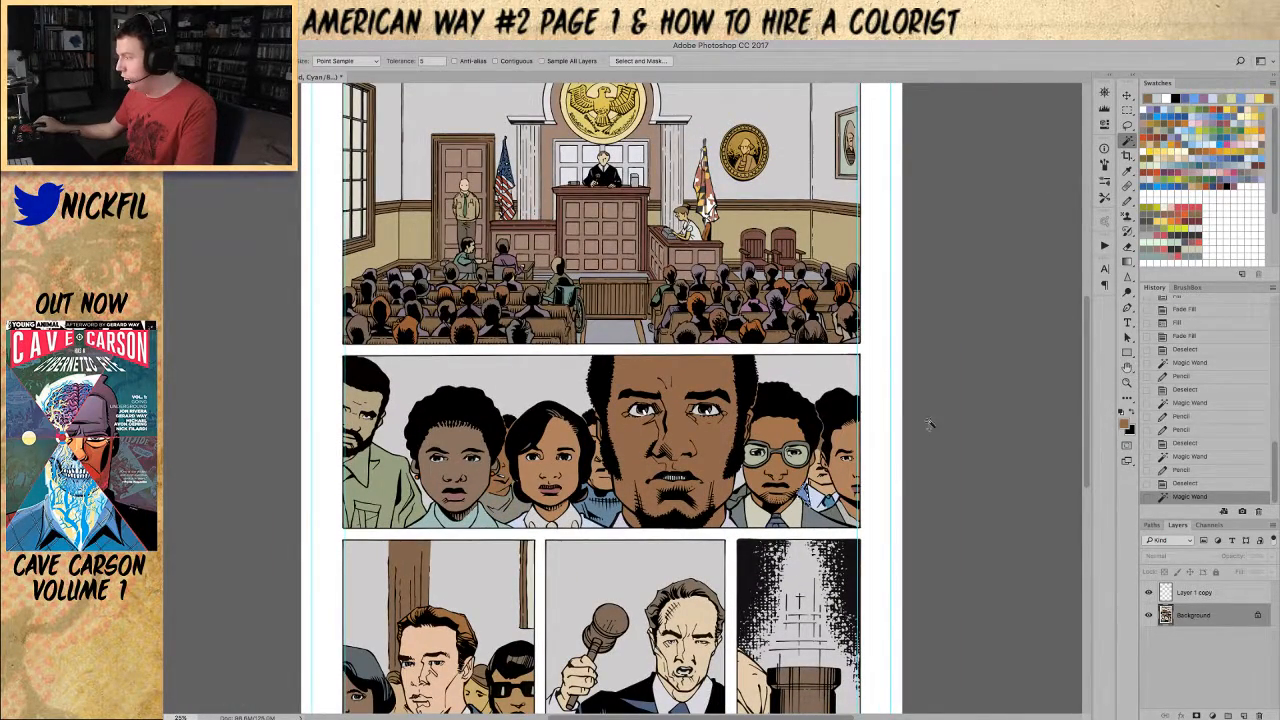
key("b")
left_click(1222, 103)
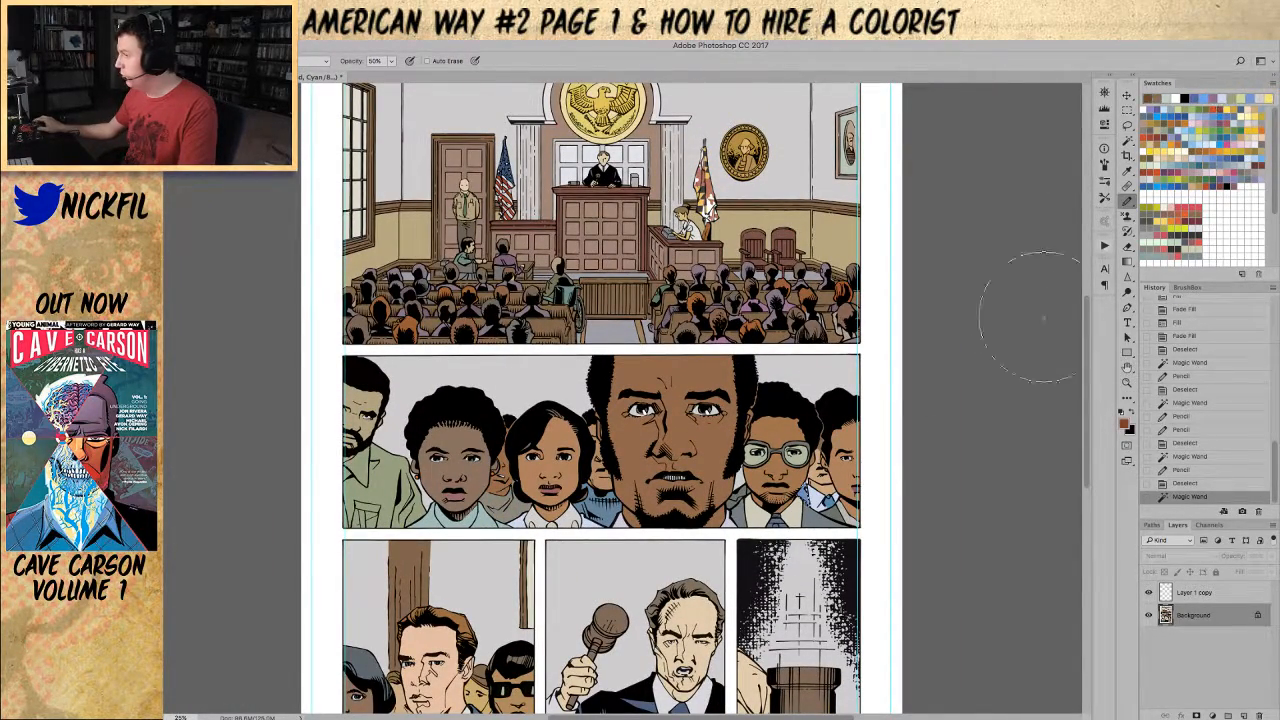
key("alt+BackSpace")
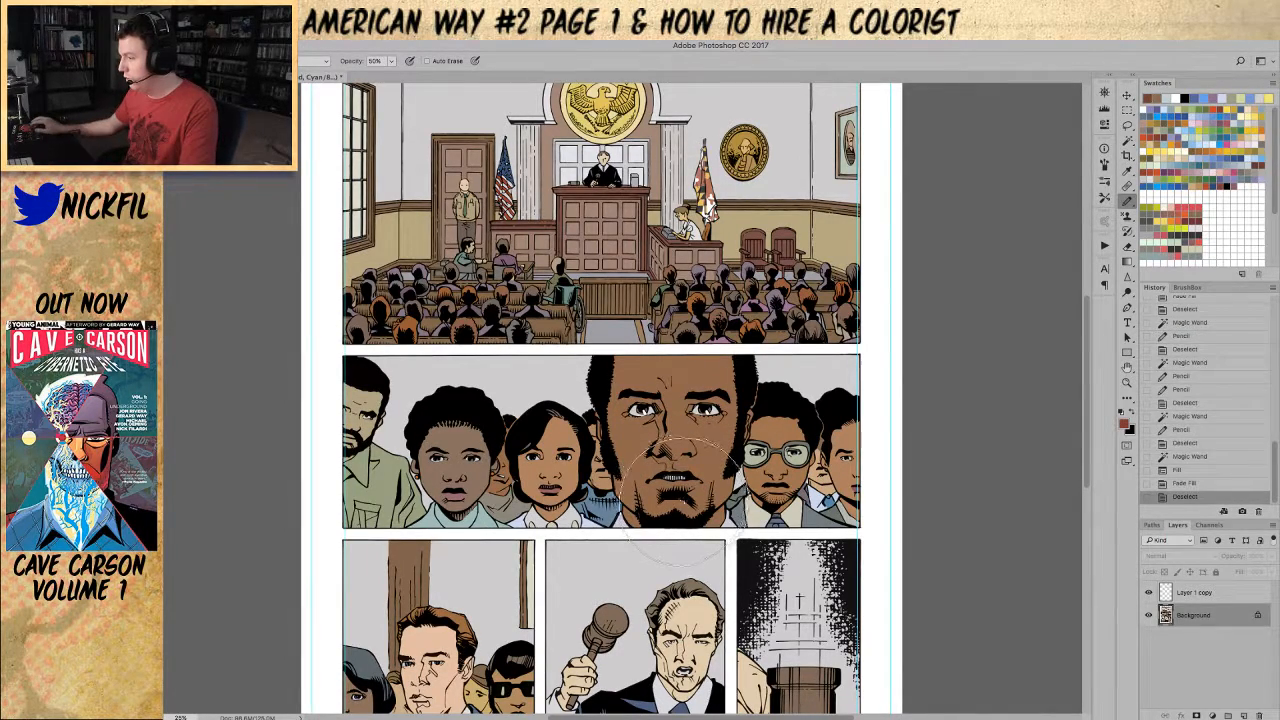
Step: Select the blue and lavender clothing behind the man with glasses and paint it golden orange with the Pencil at 50% opacity
key("w")
left_click(850, 502)
key("b")
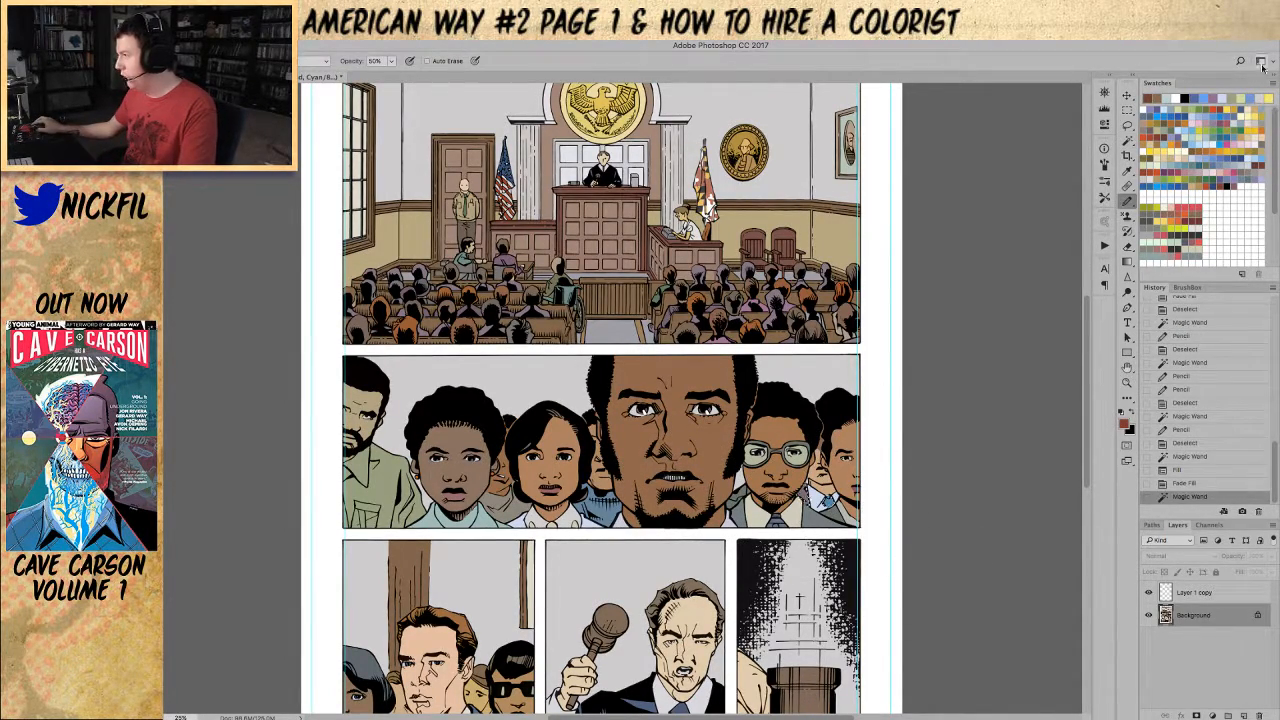
left_click(1176, 146)
left_click_drag(800, 520, 850, 540)
key("w")
left_click(822, 497)
key("b")
left_click(820, 497)
key("super+d")
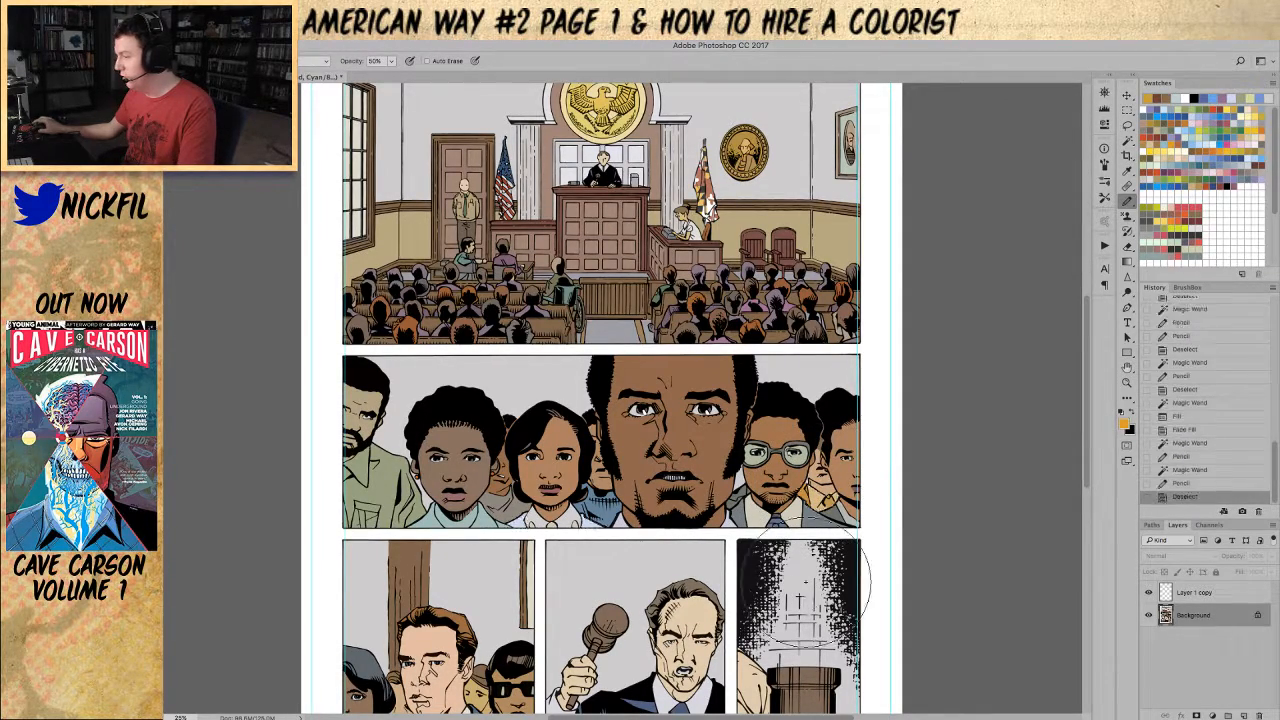
Step: Select the blue top of the background figure beside the central man and paint it golden orange at 50% opacity
left_click_drag(606, 519, 663, 532)
key("w")
left_click(645, 506)
key("b")
key("super+d")
key("super+equal")
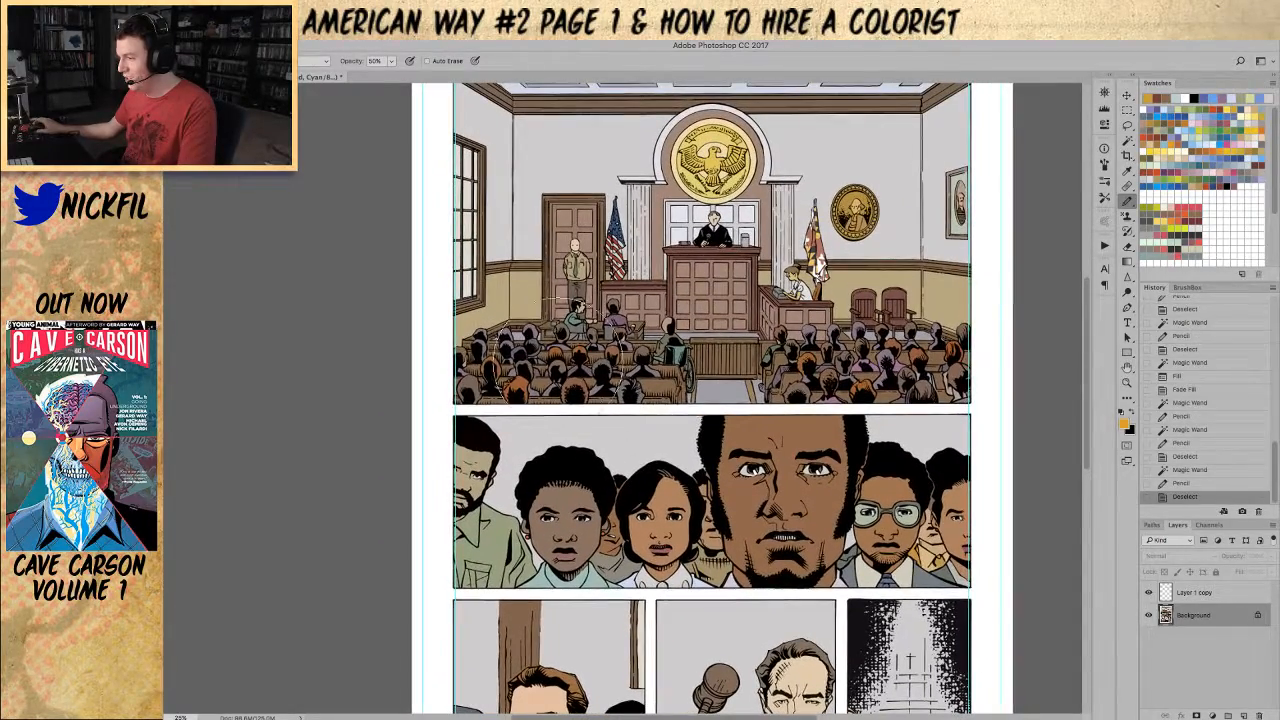
key("z")
left_click(730, 528)
scroll(730, 528, "up", 3)
scroll(730, 528, "left", 1)
key("w")
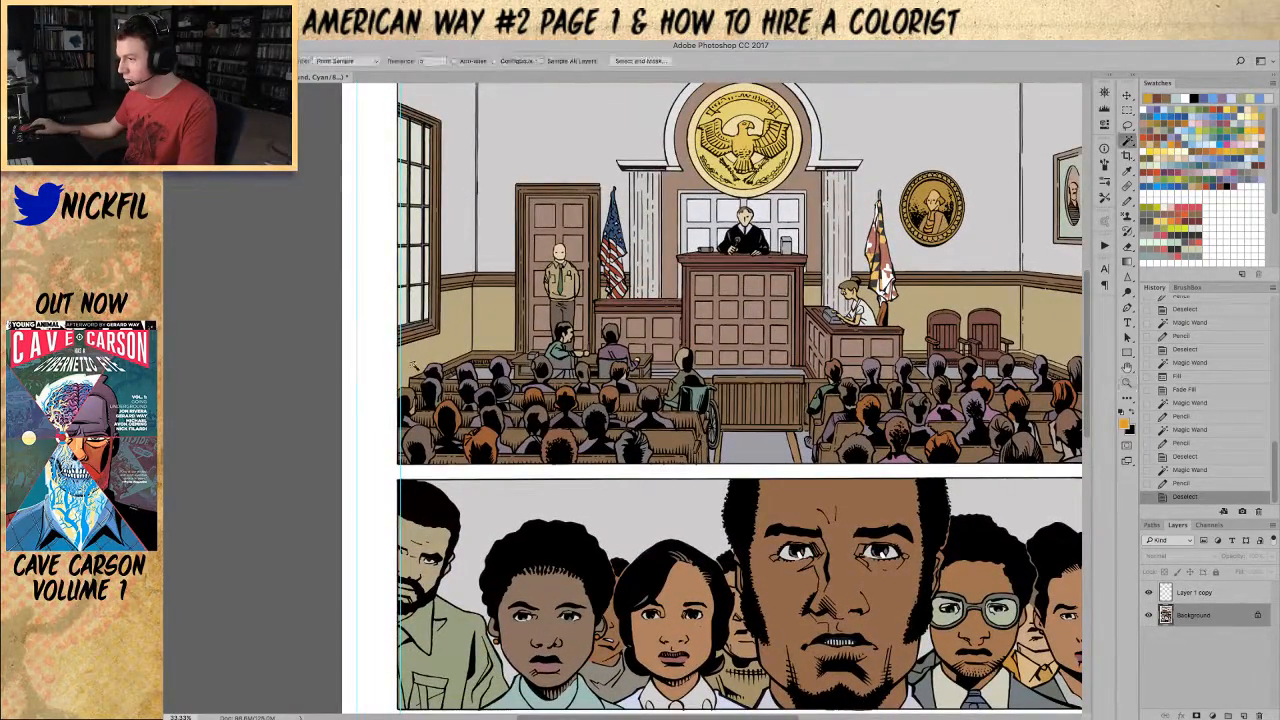
left_click(445, 412)
left_click(550, 438, "shift")
left_click(545, 402, "shift")
left_click(577, 406, "shift")
left_click(615, 399, "shift")
left_click(600, 414, "shift")
left_click(650, 404, "shift")
left_click(418, 442, "shift")
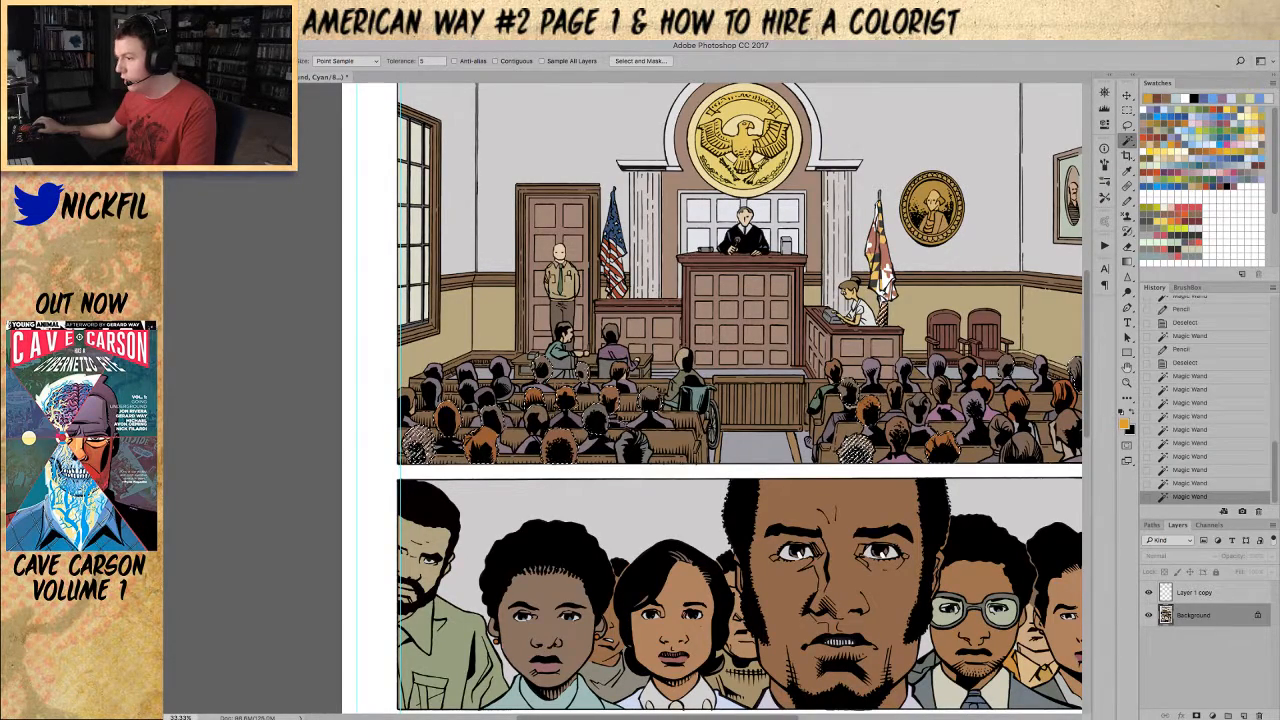
key("ctrl+d")
Step: Select the head of the purple-clad figure seated before the judge and paint it with brown sampled from the central man's face
key("z")
left_click_drag(783, 406, 642, 320)
key("w")
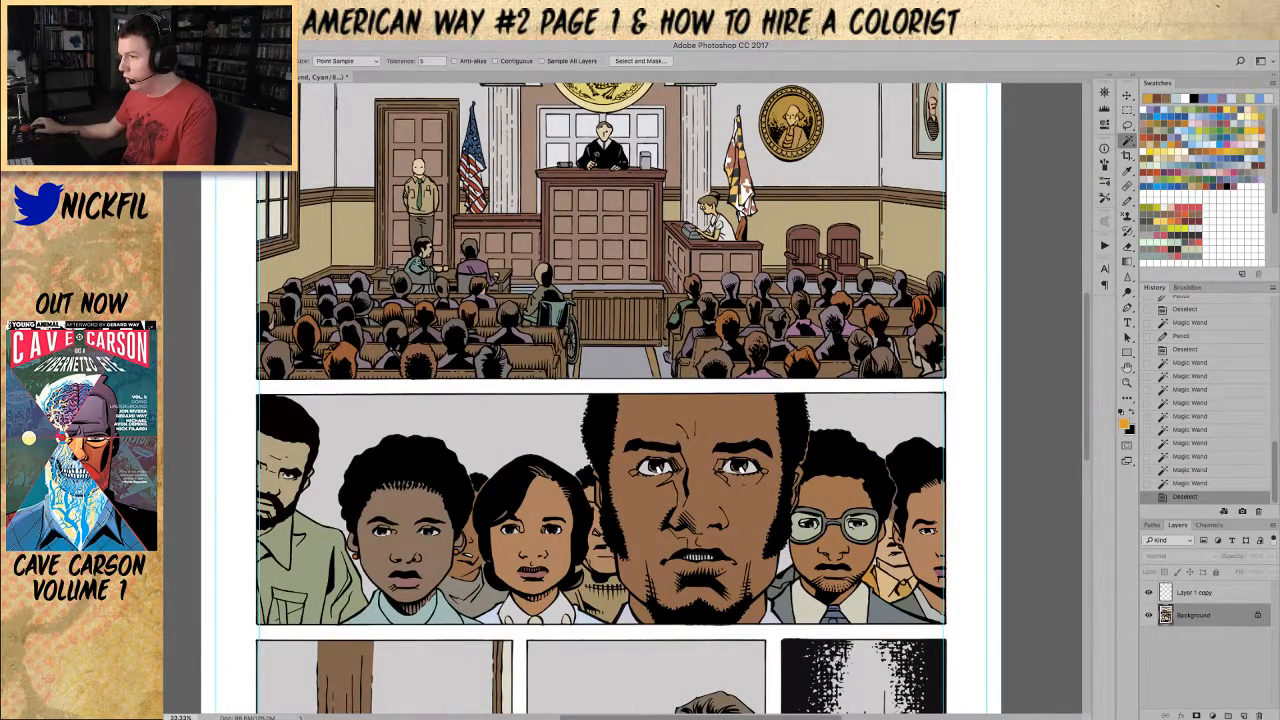
left_click(472, 246)
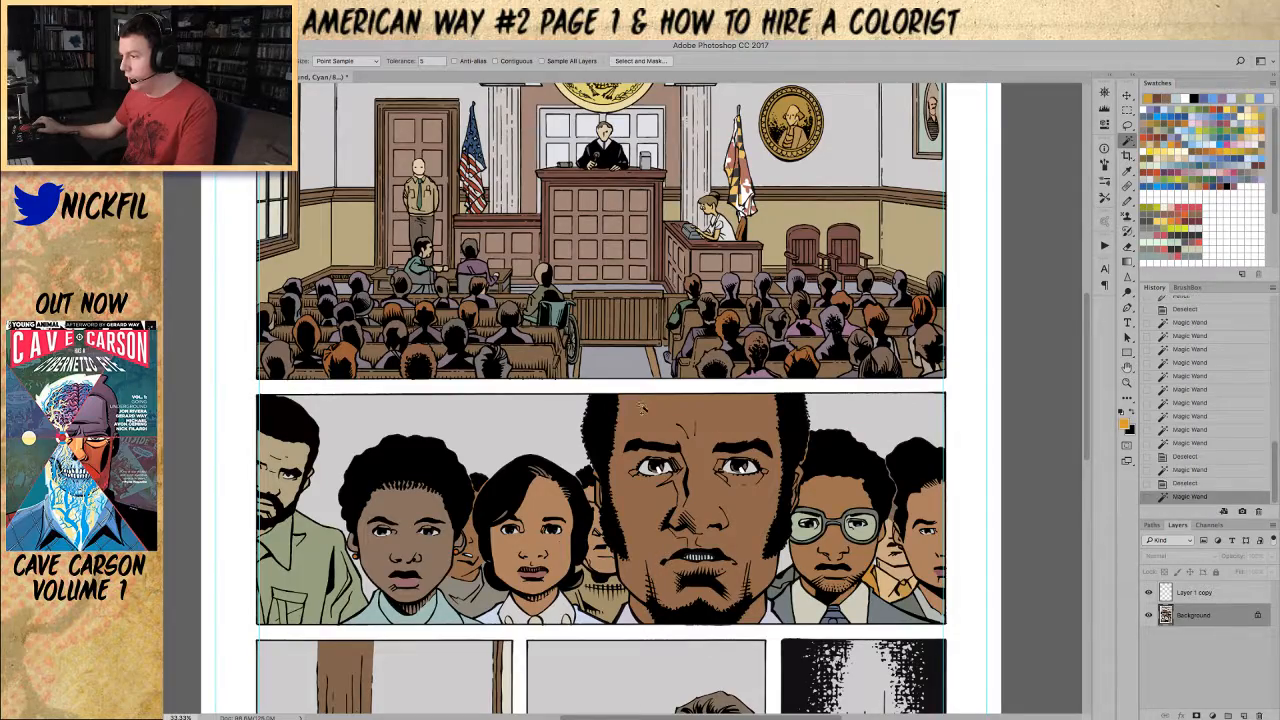
key("b")
left_click(625, 420, "alt")
left_click(466, 248)
key("ctrl+d")
key("w")
left_click(468, 250)
key("b")
left_click_drag(623, 425, 692, 349)
scroll(734, 575, "up", 3)
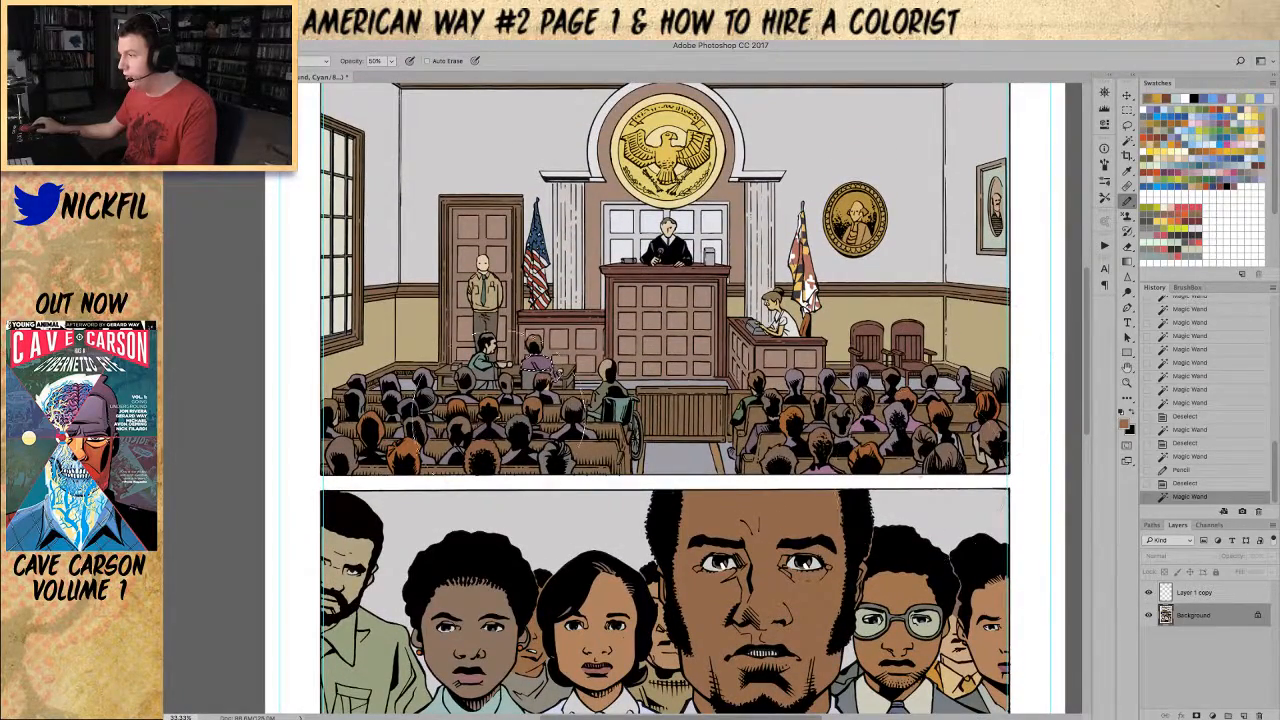
key("ctrl+d")
key("z")
left_click(655, 386, "alt")
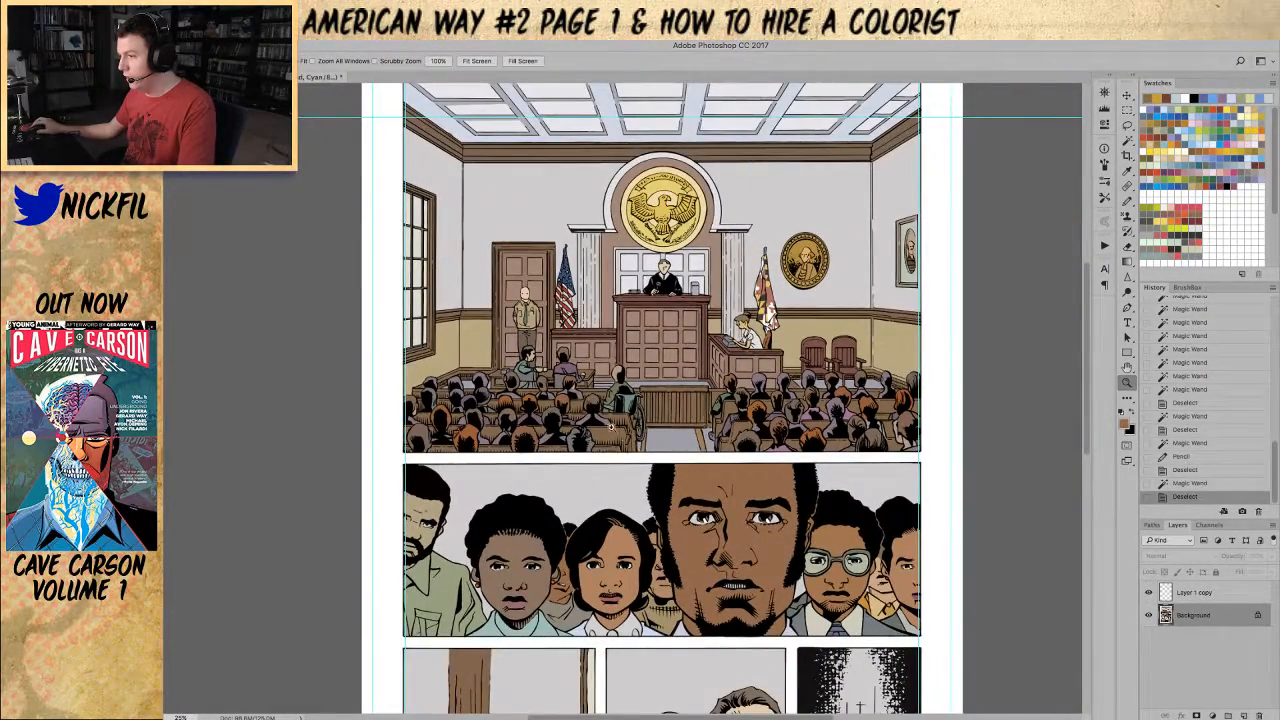
Step: Select the reddish-orange heads across the courtroom crowd and mute them with faded fills of a slate blue swatch
key("w")
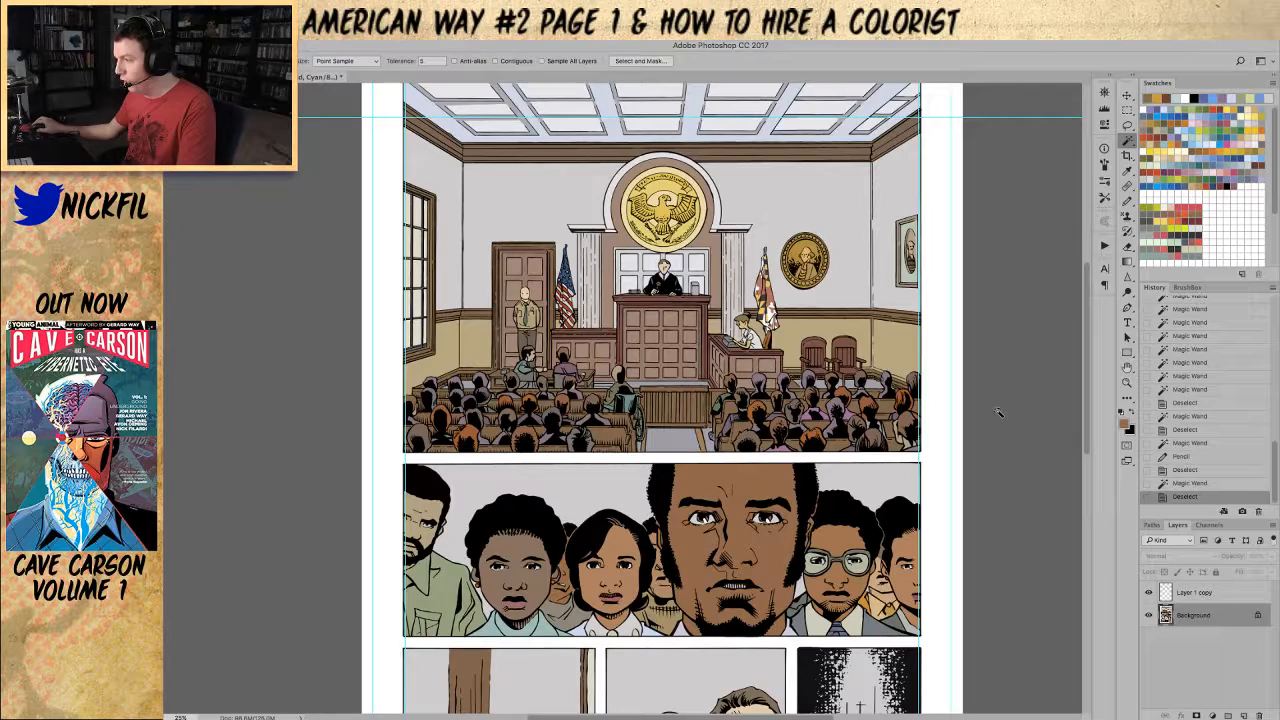
left_click_drag(980, 425, 893, 440)
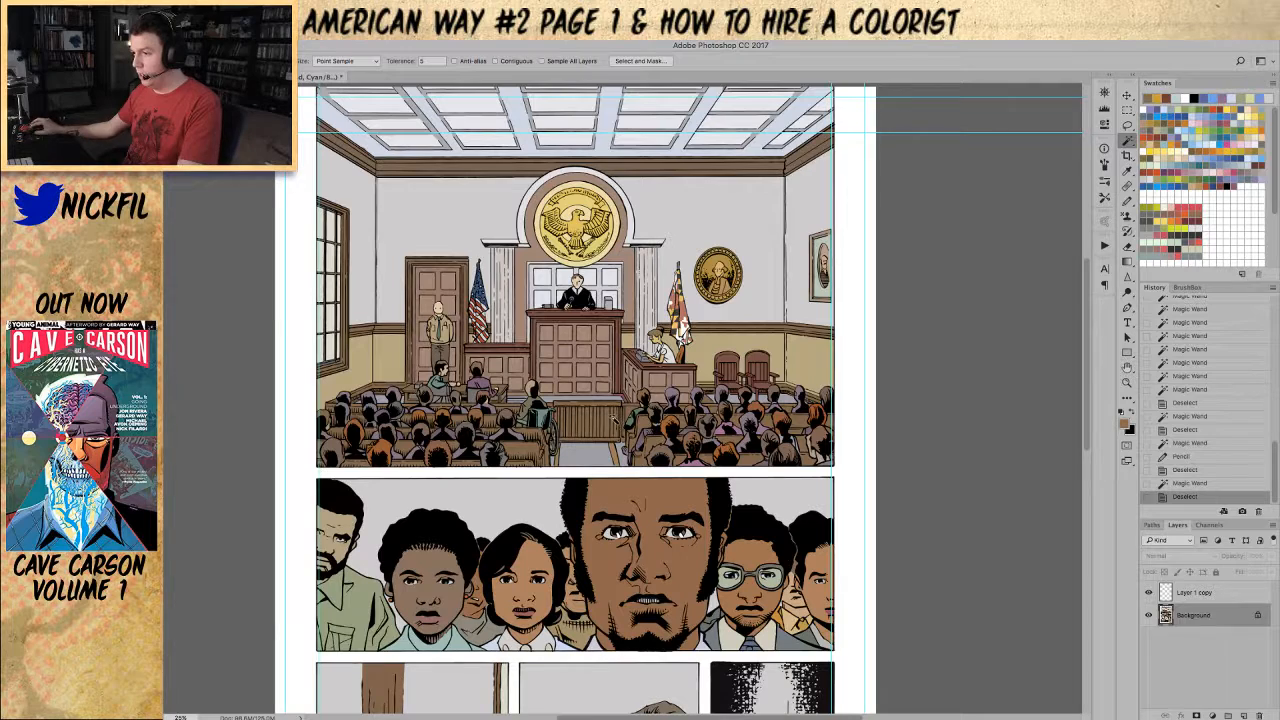
key("z")
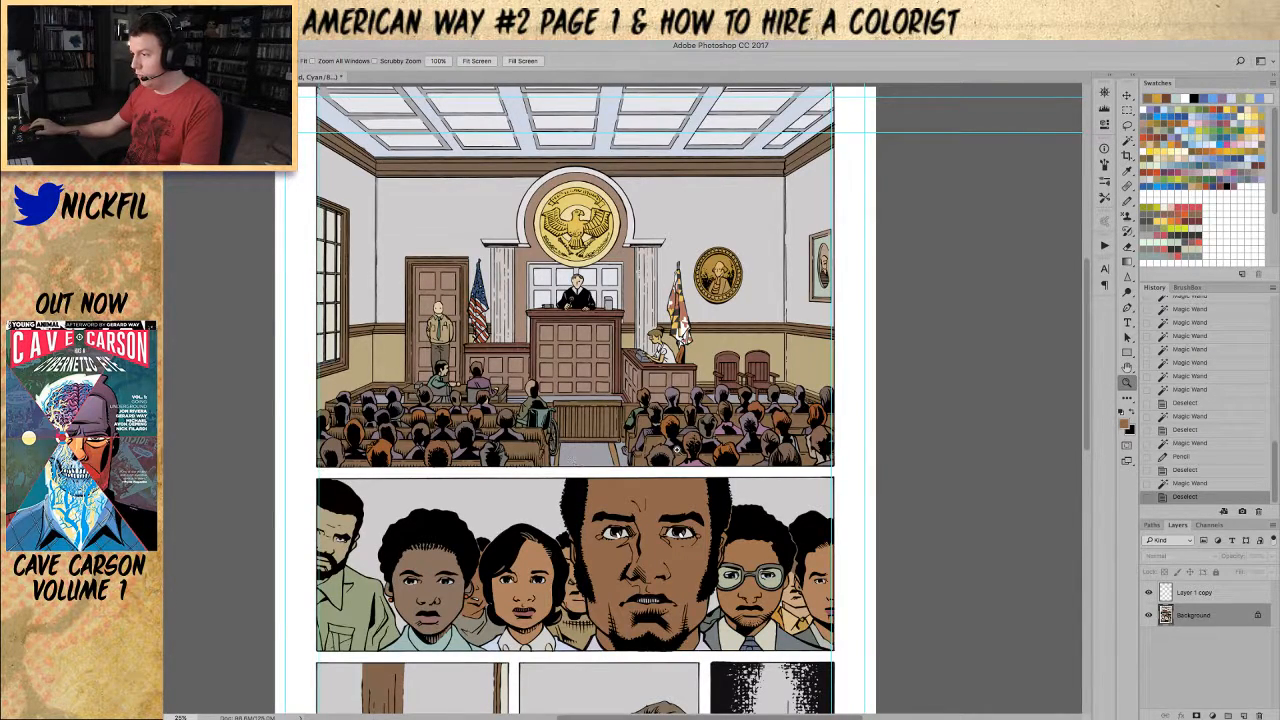
key("w")
left_click(728, 458)
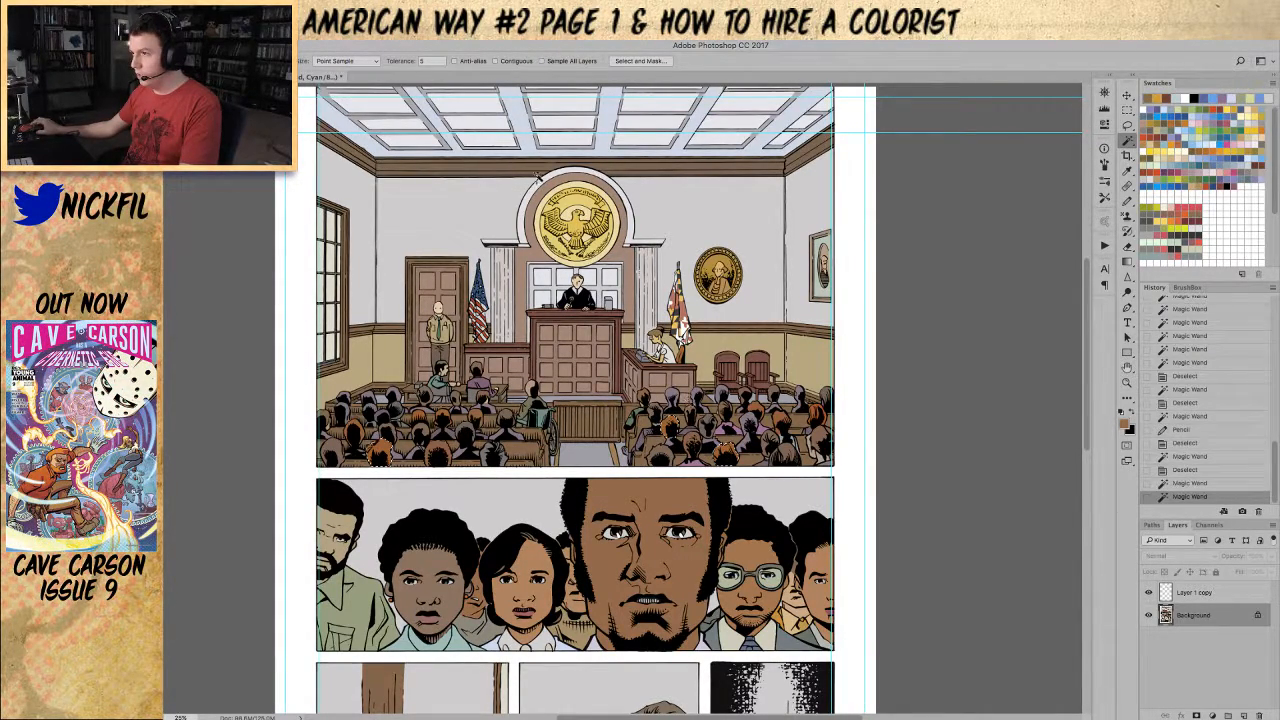
left_click(750, 411, "shift")
left_click(820, 416, "shift")
left_click(417, 424, "shift")
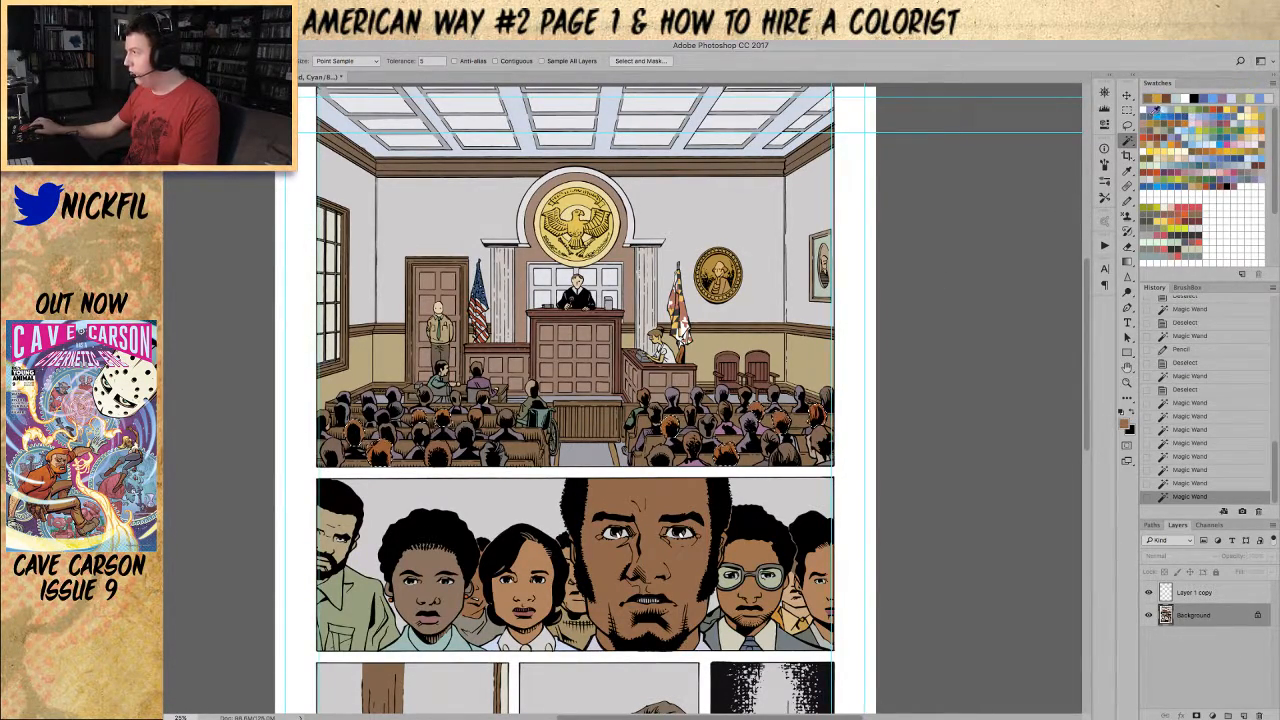
key("alt+BackSpace")
key("ctrl+d")
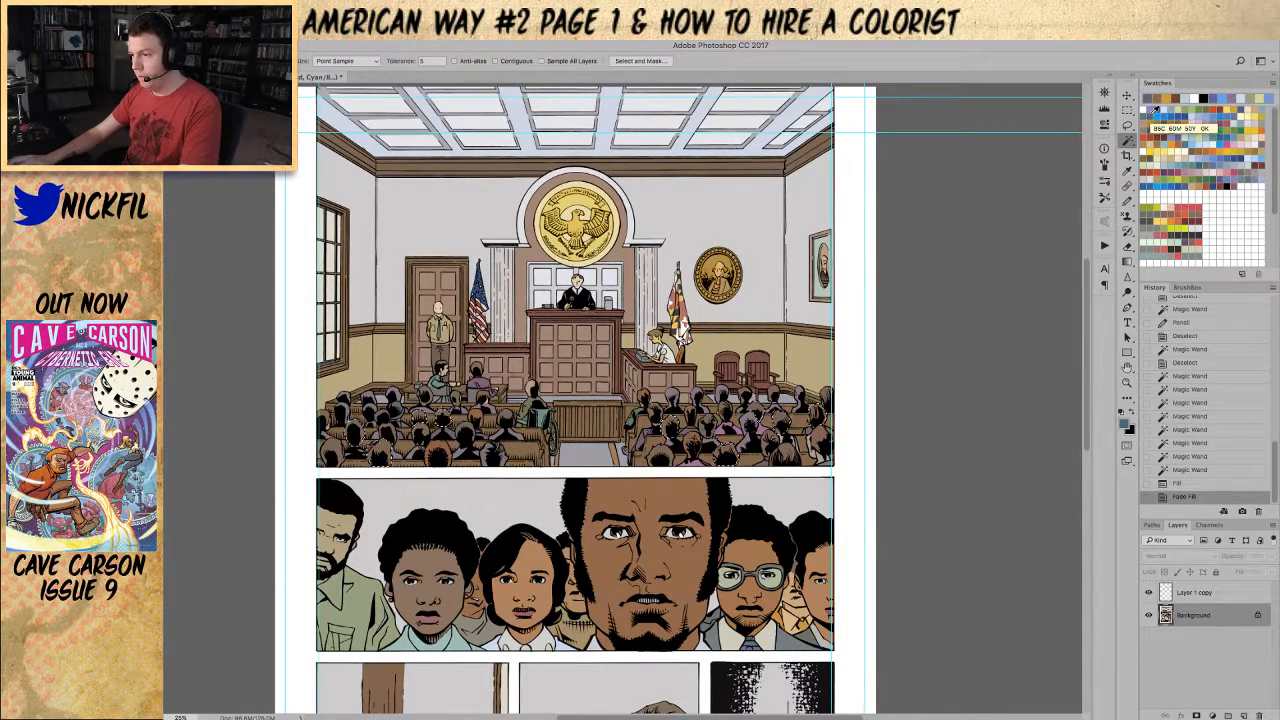
Step: Select further brown heads in the seated crowd and shift their color with faded fills of blue and orange swatches
key("z")
key("w")
left_click(741, 431)
left_click(815, 439, "shift")
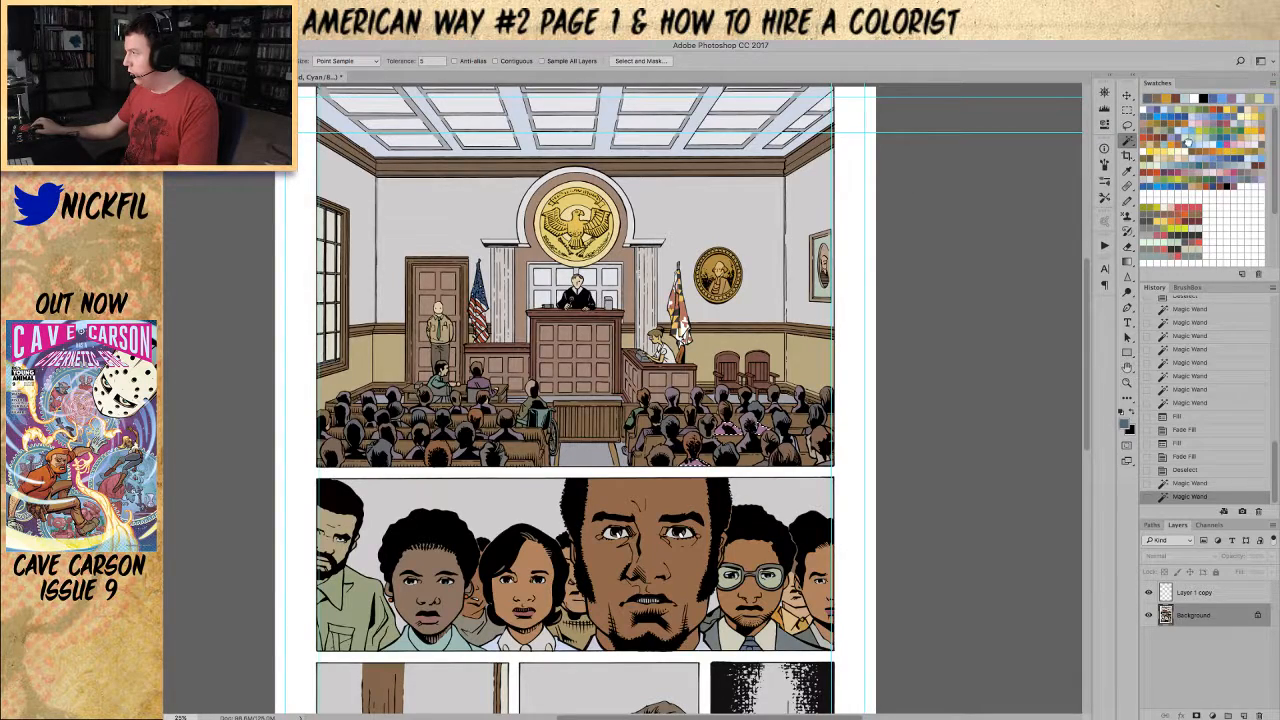
left_click(1189, 143)
key("alt+BackSpace")
key("alt+BackSpace")
key("alt+BackSpace")
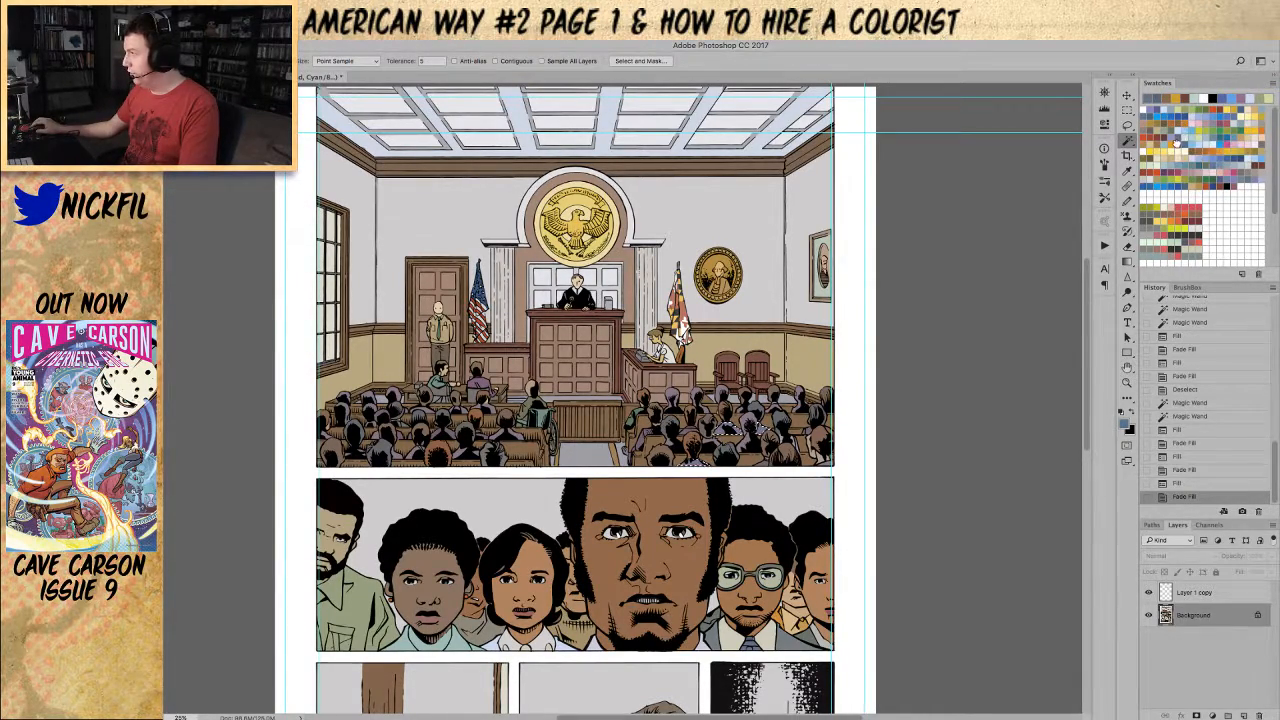
left_click(1181, 140)
key("alt+BackSpace")
key("ctrl+d")
Step: Select the judge's hair in the gavel panel and lighten it to grey with faded fills of pale and white swatches
key("z")
key("ctrl+0")
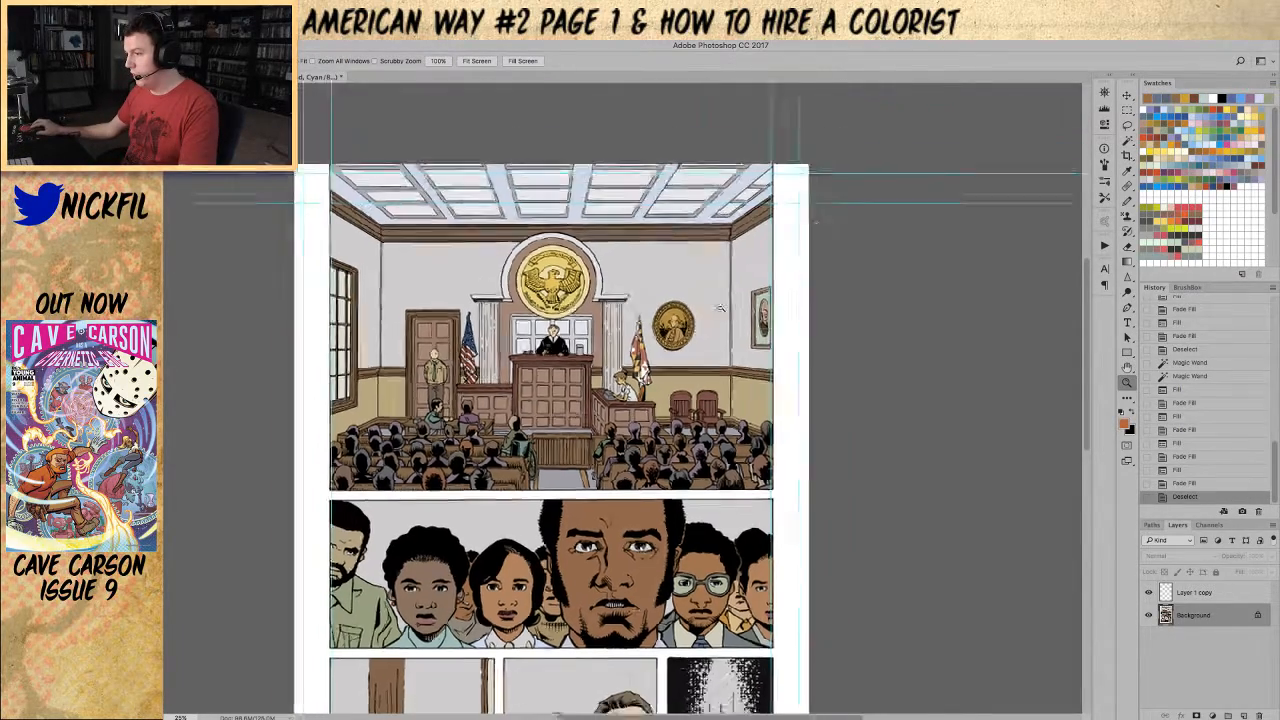
left_click(679, 408)
scroll(692, 403, "down", 4)
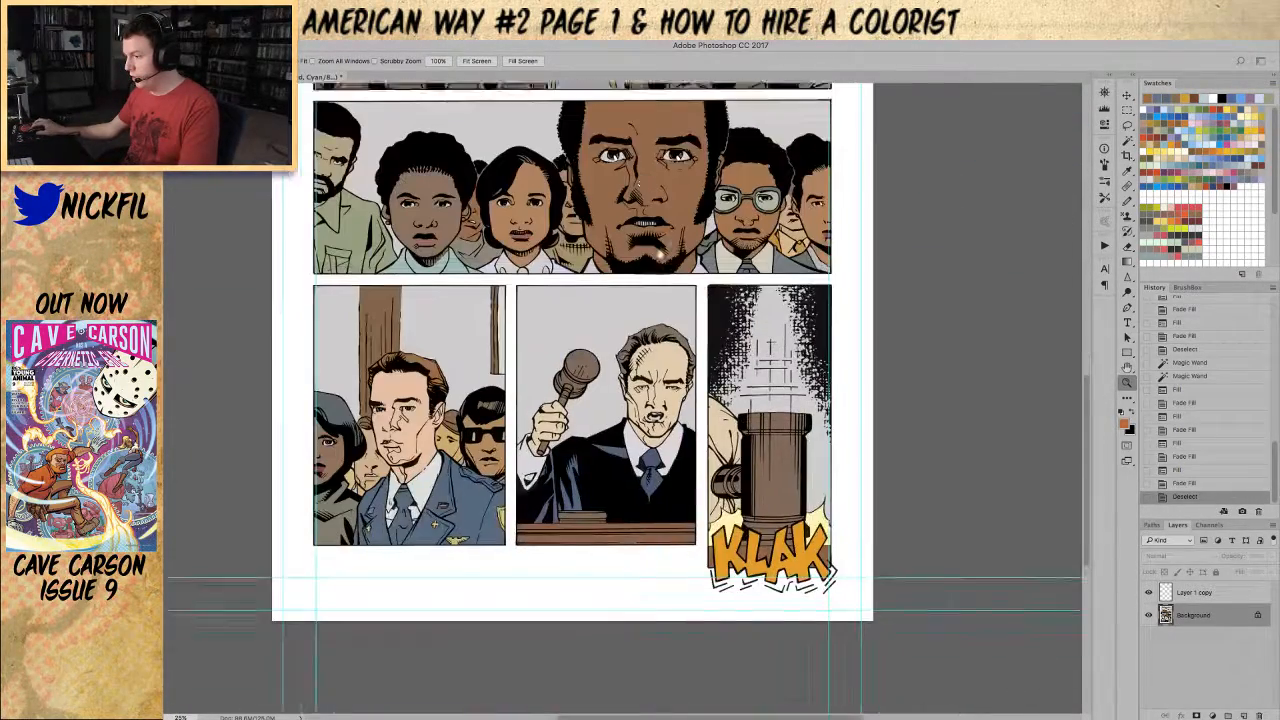
key("ctrl+0")
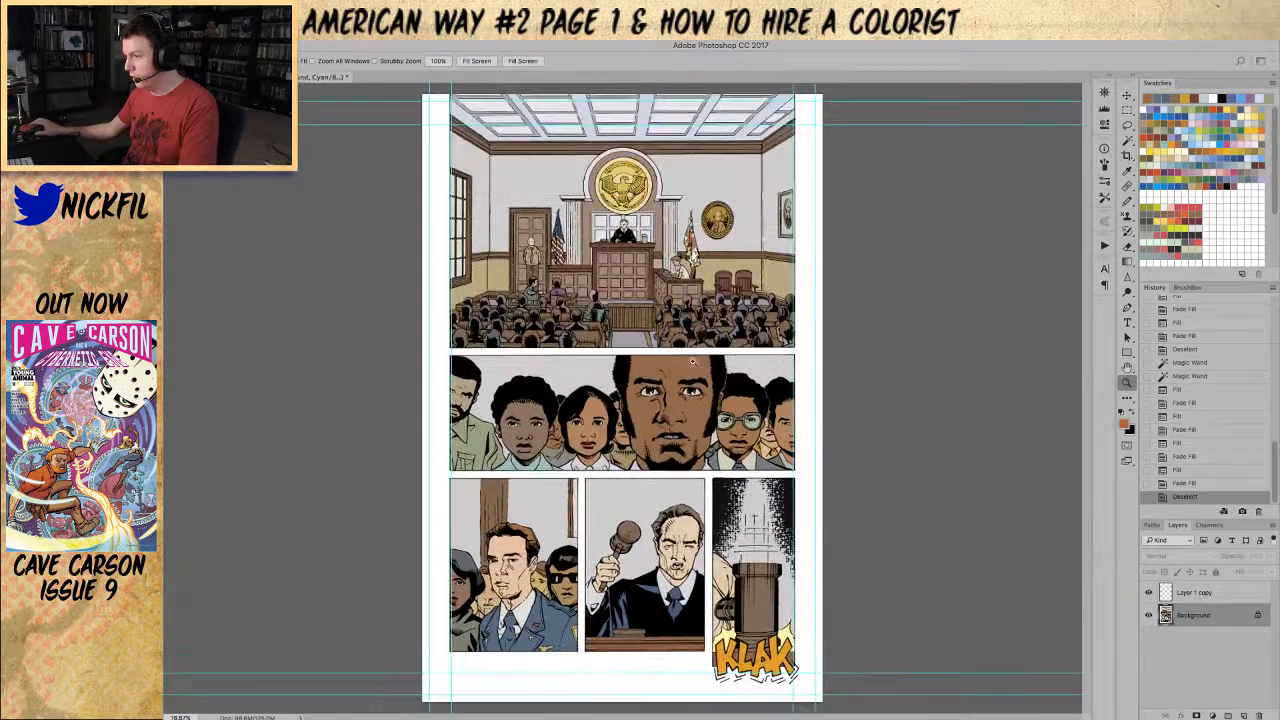
key("w")
left_click(688, 508)
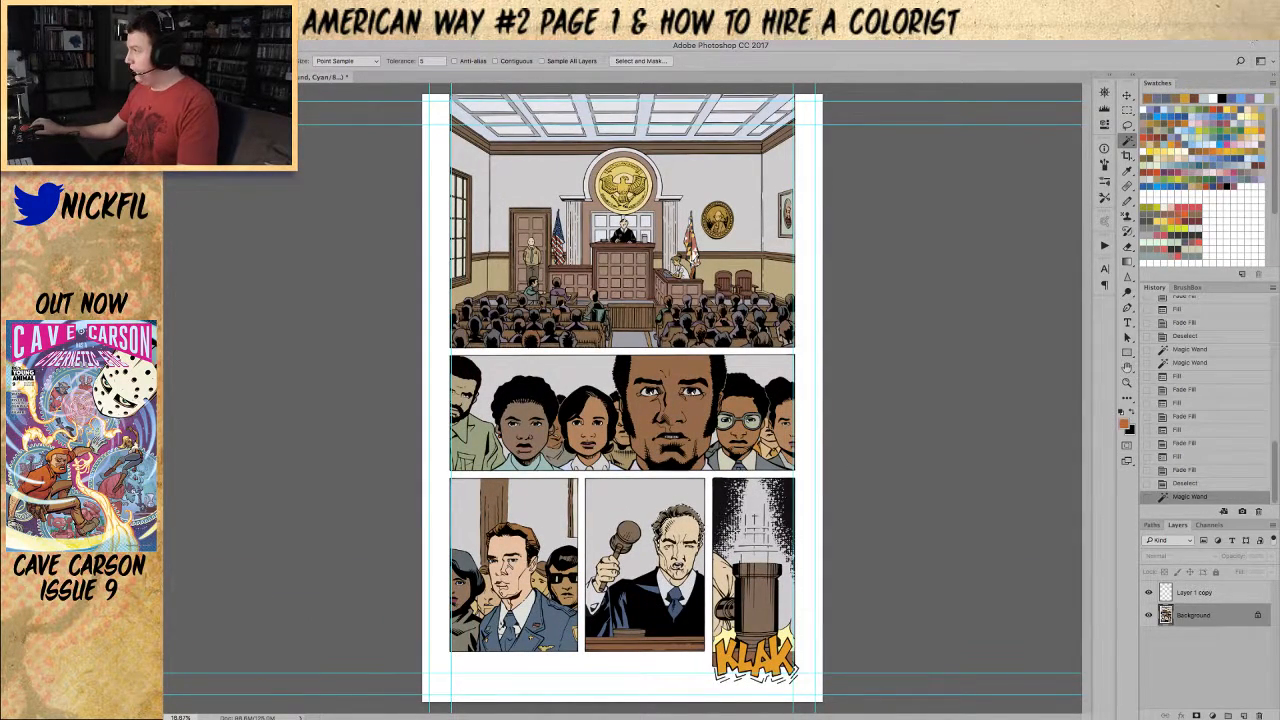
left_click(1216, 168)
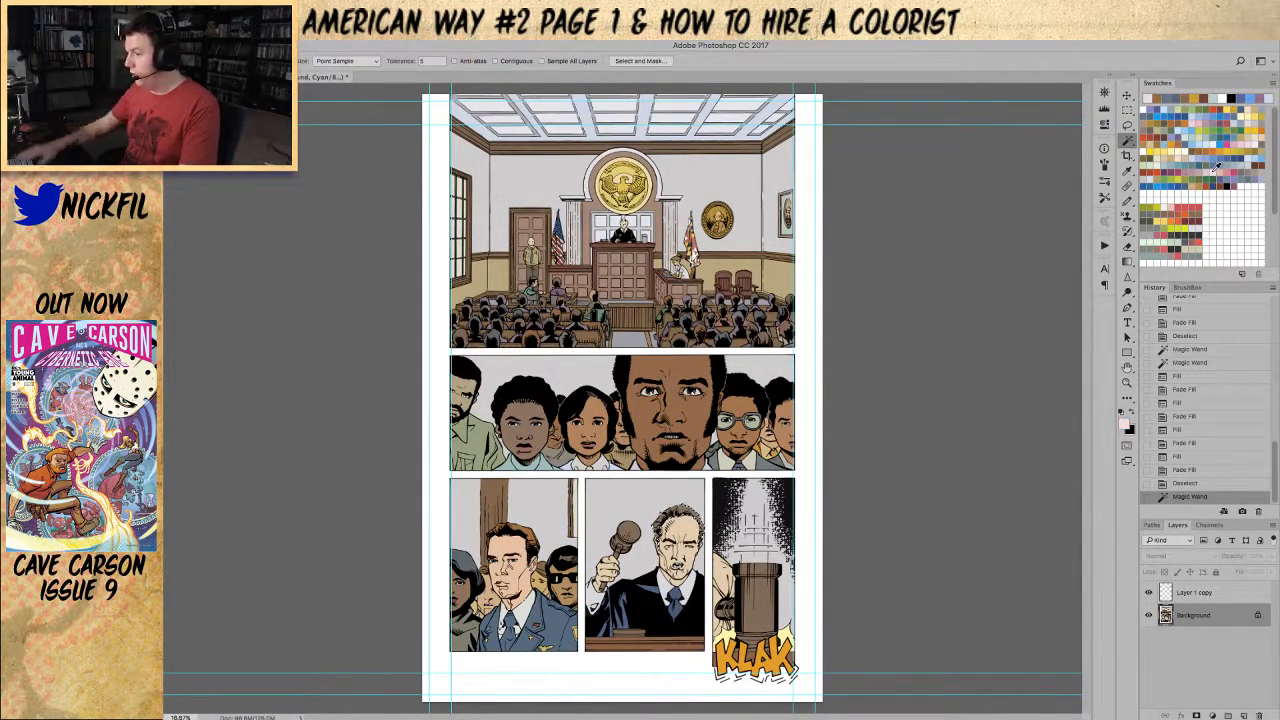
left_click(1166, 101)
key("alt+BackSpace")
key("alt+BackSpace")
left_click(1170, 105)
key("alt+BackSpace")
key("ctrl+d")
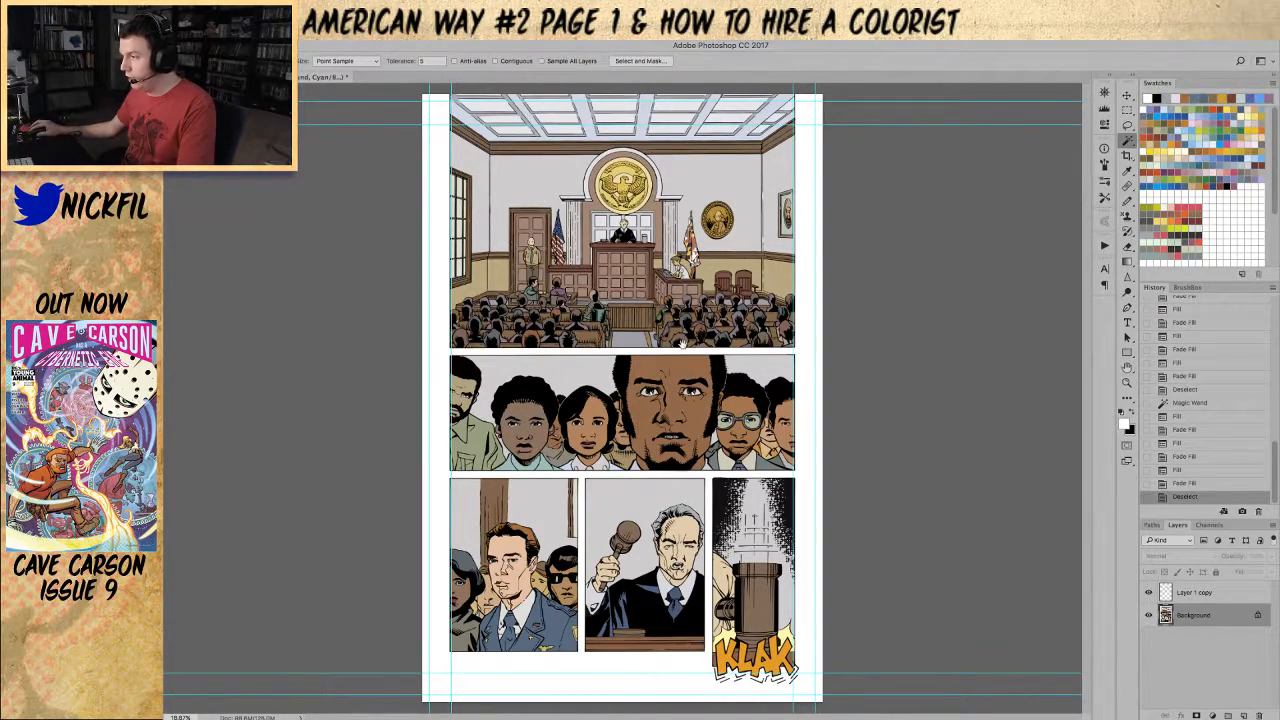
Step: Select part of the door officer's uniform in the courtroom panel and paint it with a brown sampled from his trousers
key("z")
left_click(680, 343)
key("w")
left_click(389, 254)
key("b")
left_click(396, 278, "alt")
left_click(389, 253)
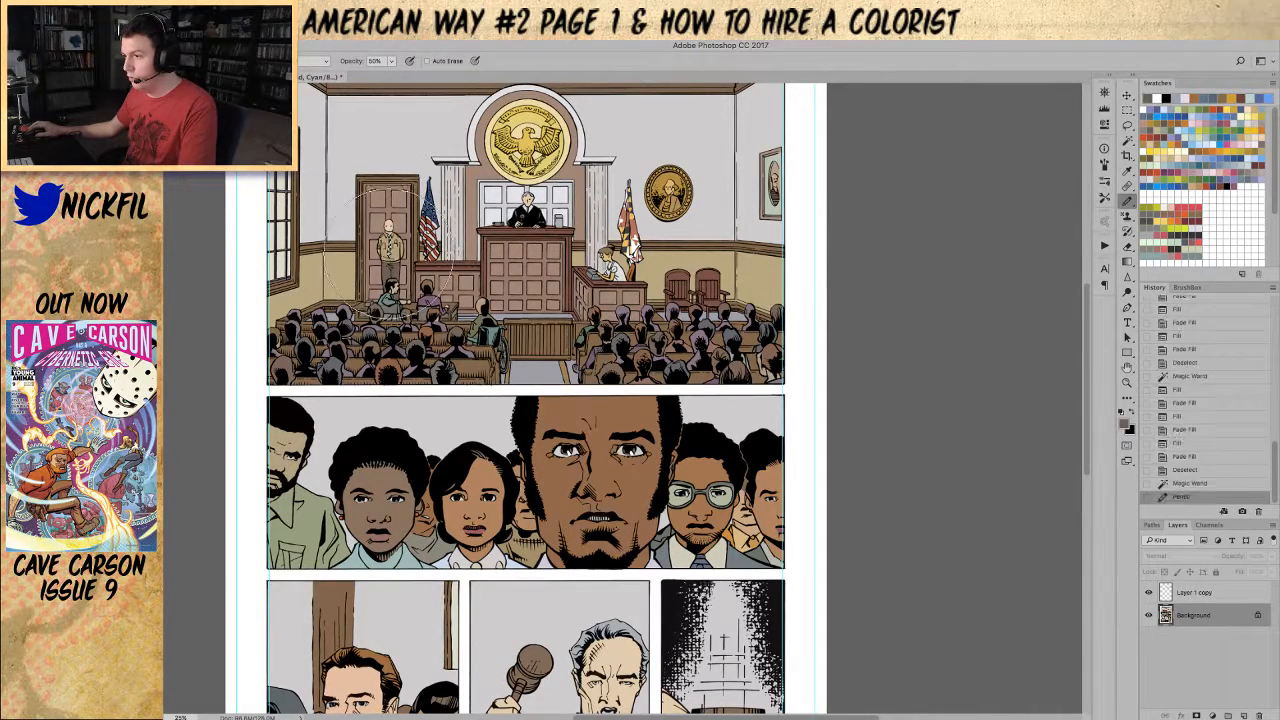
left_click(389, 245)
key("ctrl+d")
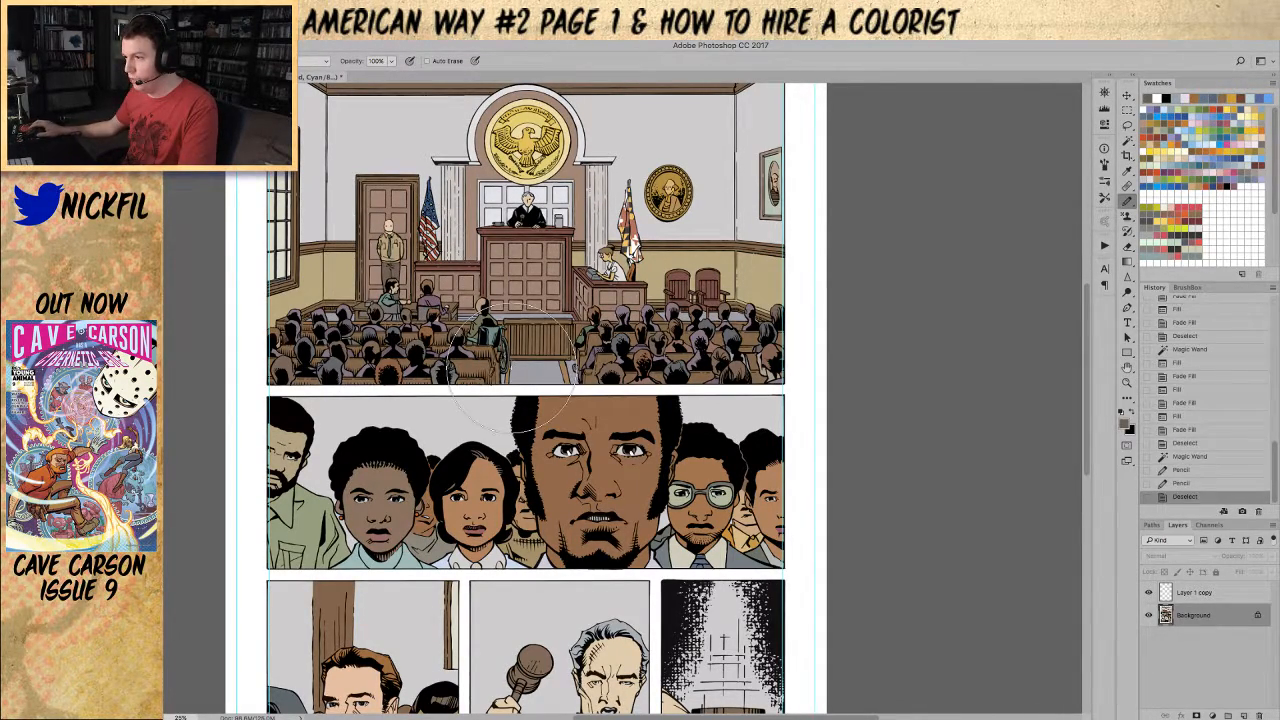
Step: Select the door officer's tie and paint it brown with the Pencil
key("z")
key("ctrl+0")
key("w")
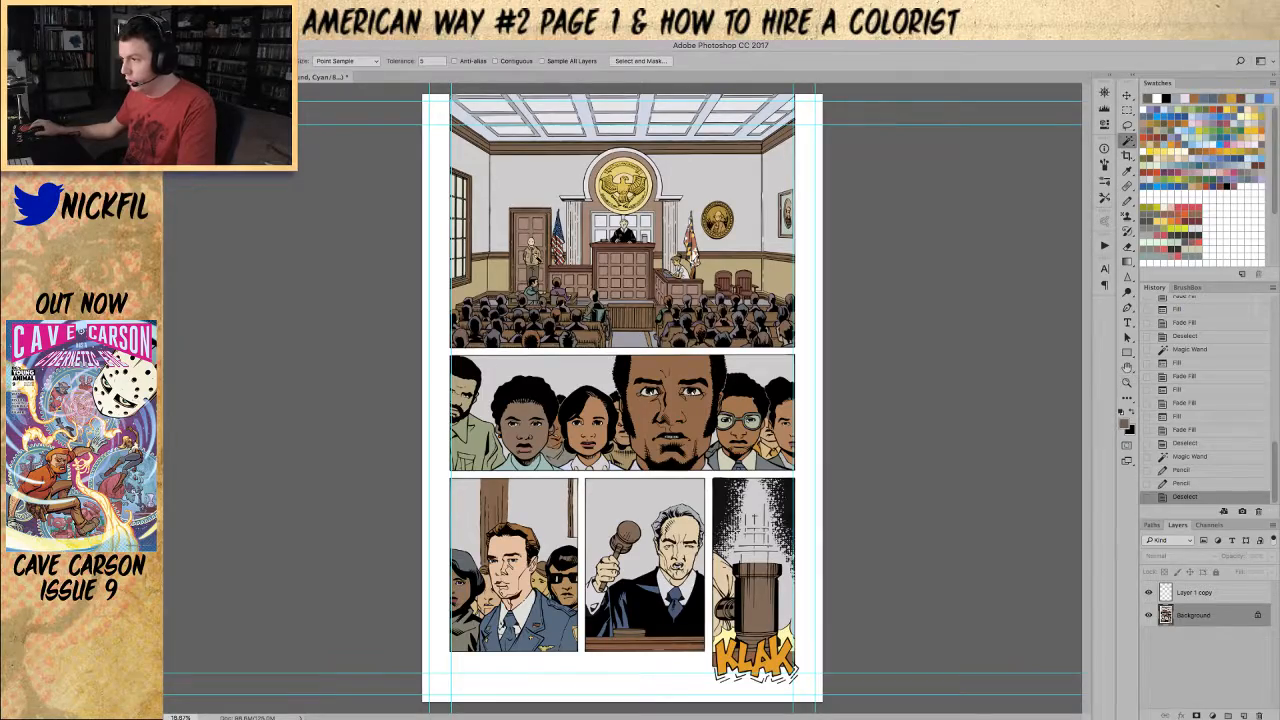
left_click(543, 271)
key("b")
left_click(536, 257)
key("z")
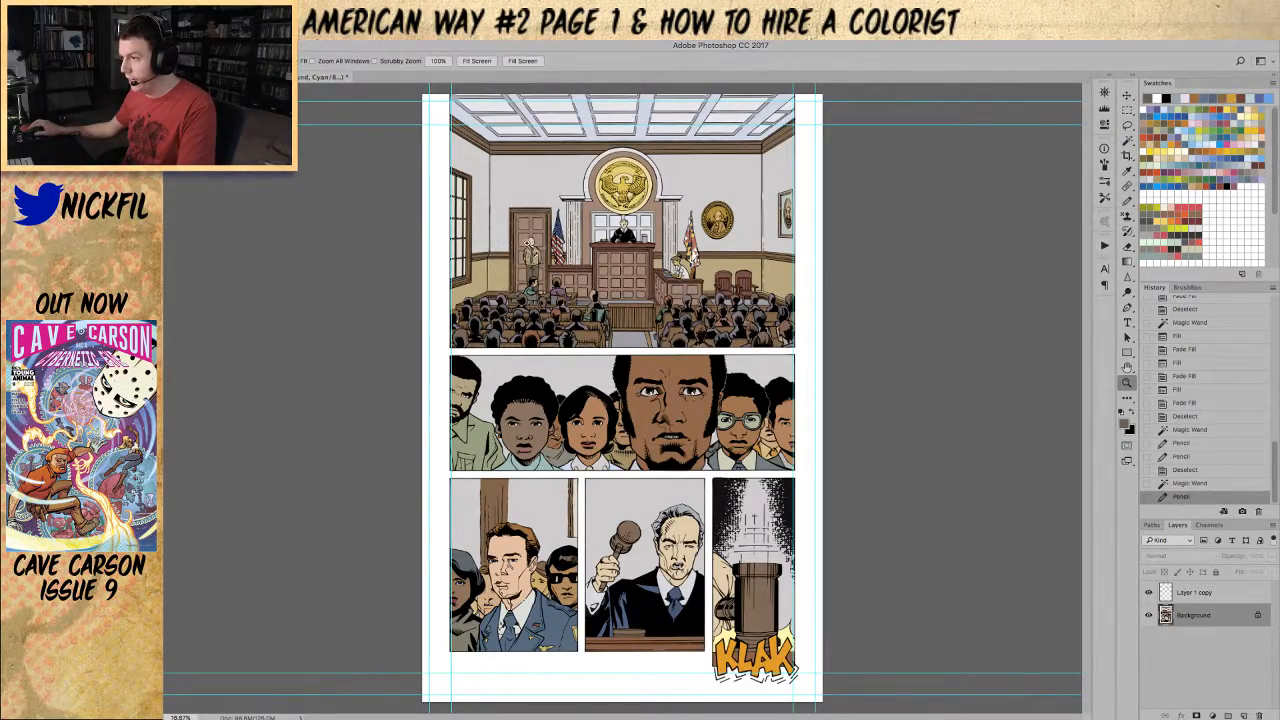
left_click(528, 243)
left_click(528, 243)
left_click(528, 243)
key("ctrl+d")
Step: Select the door officer's shirt and paint it tan with the Pencil
key("w")
left_click(528, 278)
key("b")
left_click(530, 268)
key("ctrl+d")
key("z")
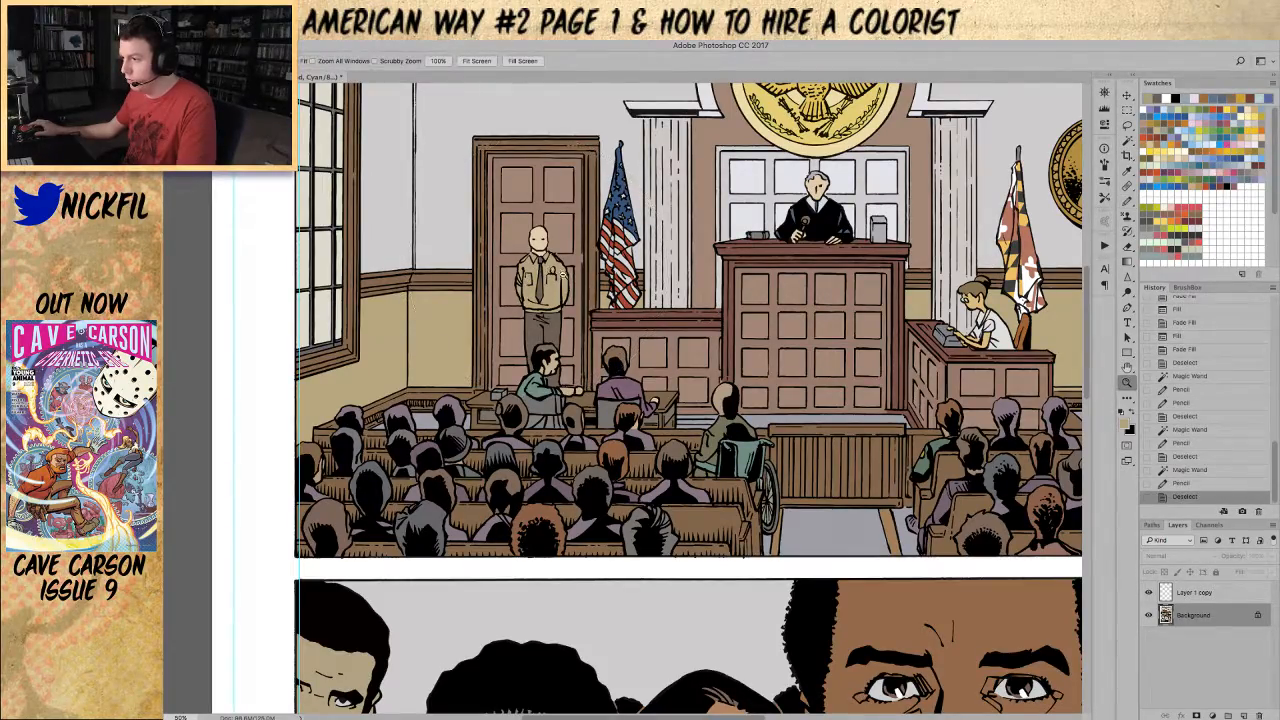
Step: Select the background of the framed portrait on the courtroom's side wall and repaint it with the Pencil
left_click(572, 274, "alt")
left_click_drag(678, 307, 500, 358)
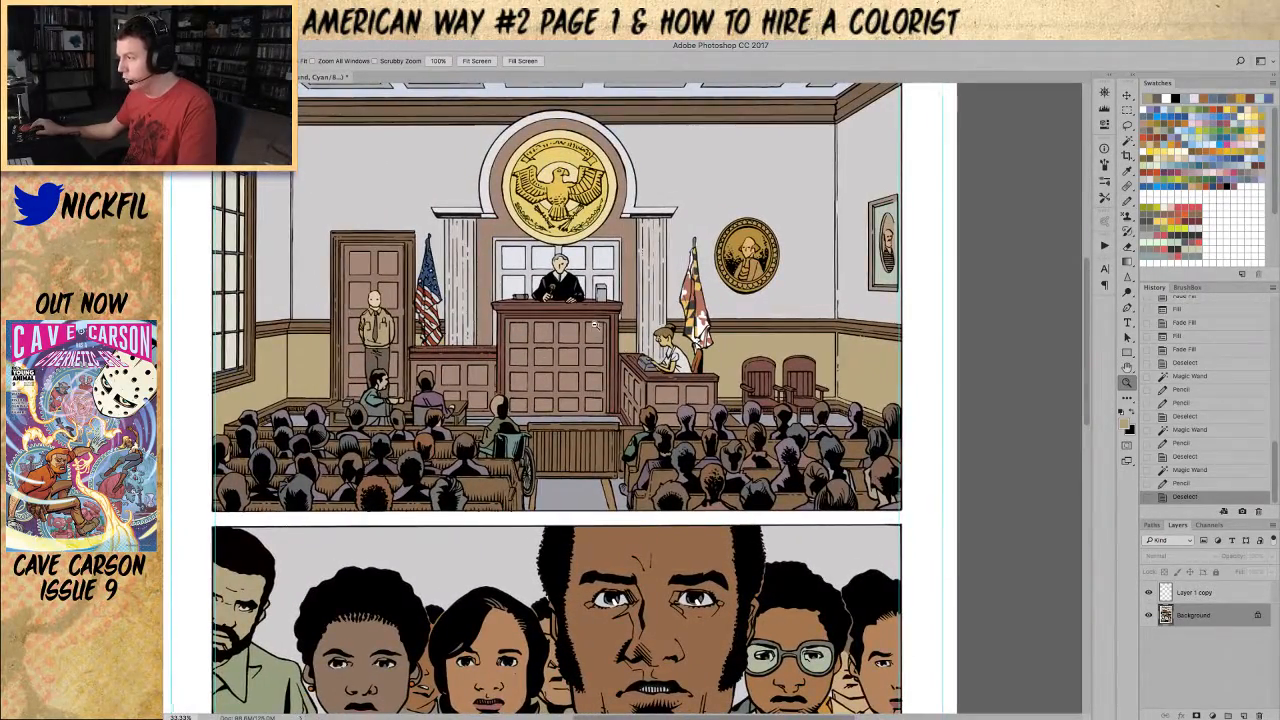
left_click(600, 330, "alt")
key("w")
left_click(816, 240)
key("b")
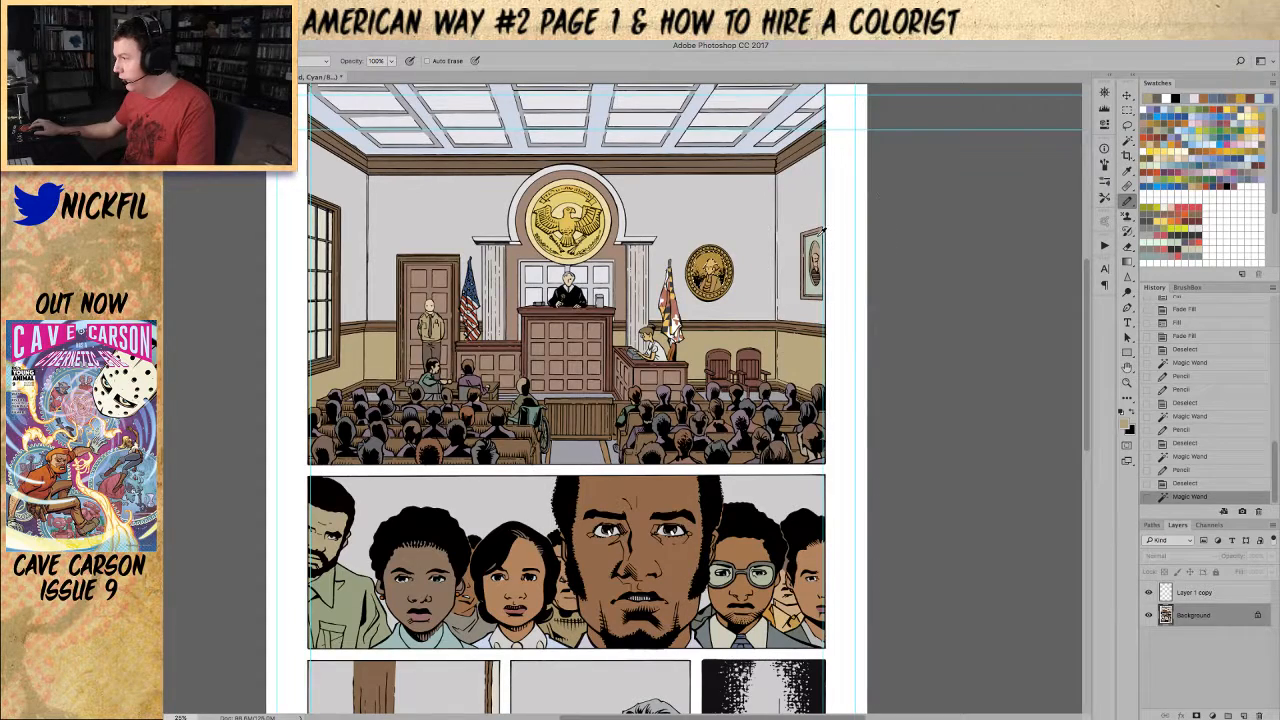
left_click(817, 237)
key("ctrl+d")
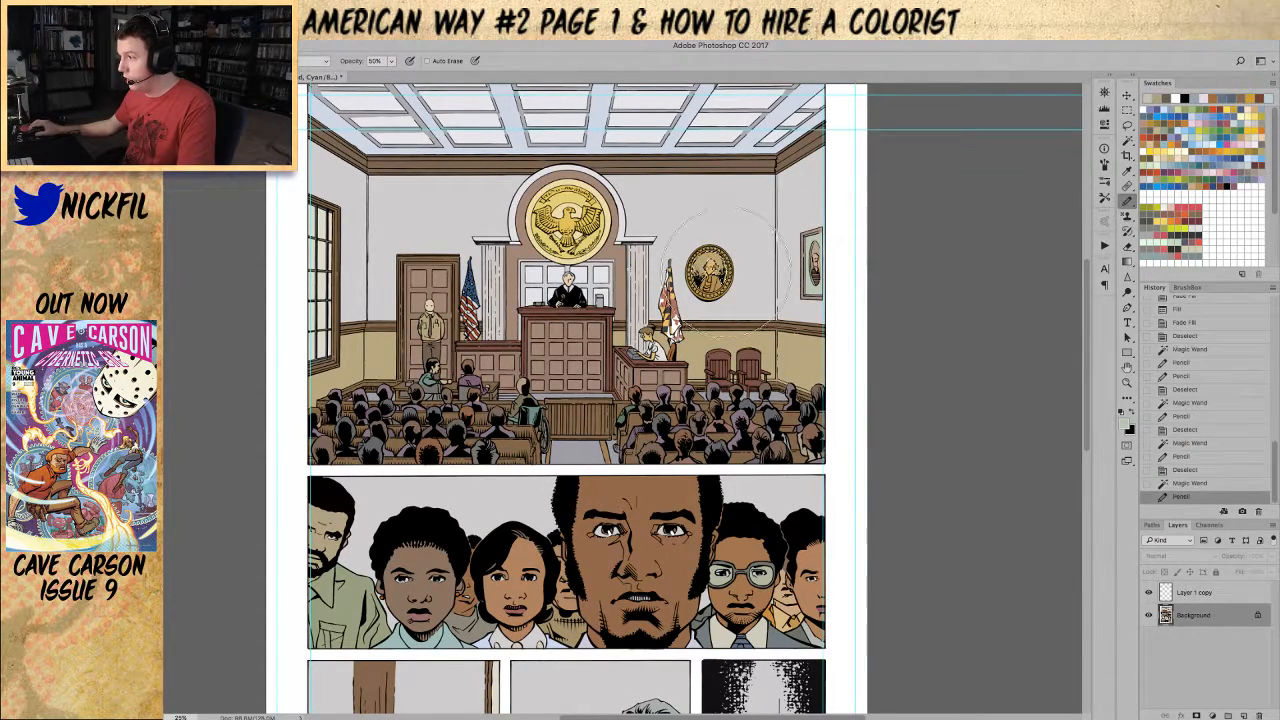
Step: Reselect the framed portrait's color area and tint it blue-grey with the Pencil at 50% opacity
key("w")
left_click(816, 240)
key("b")
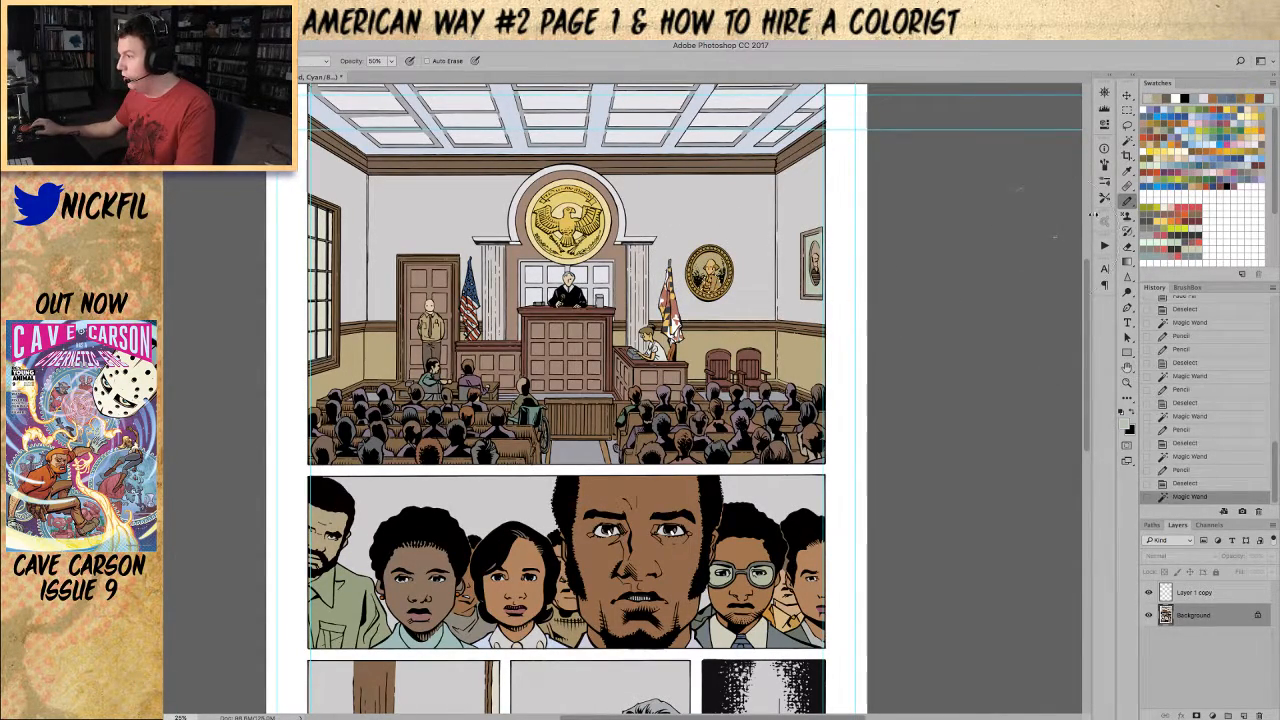
left_click(712, 283)
key("ctrl+d")
key("z")
left_click(630, 340, "alt")
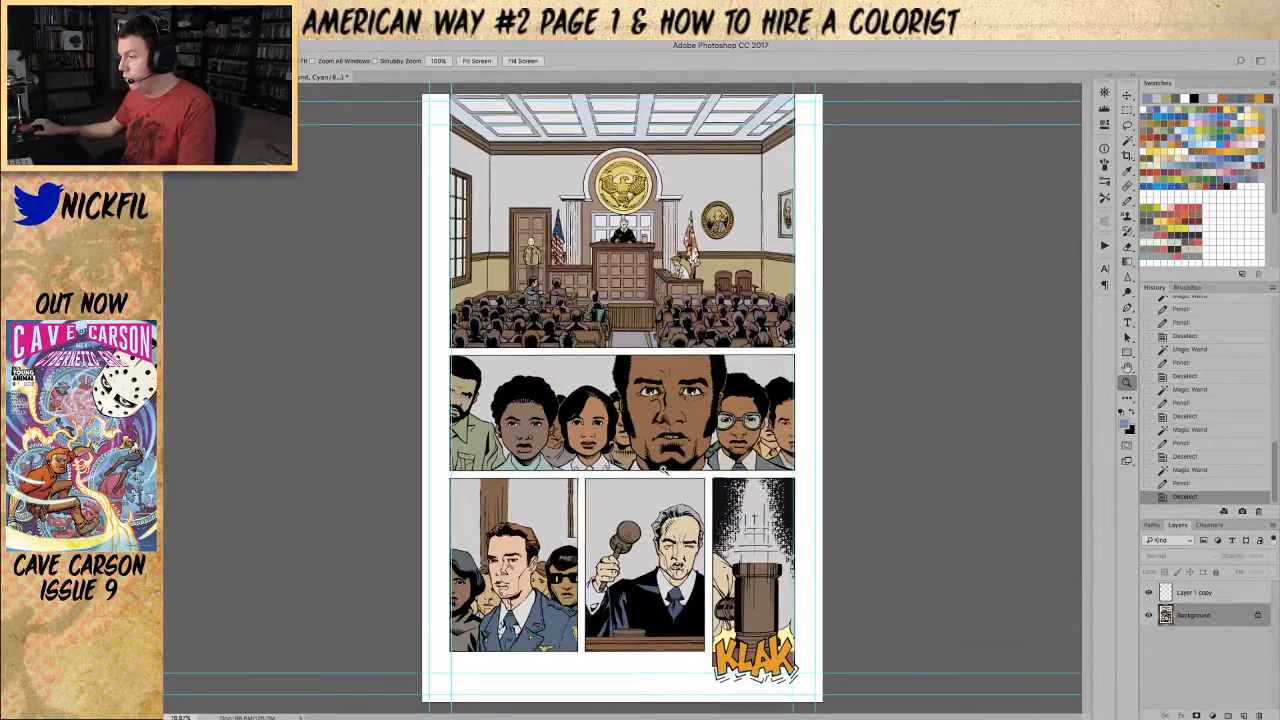
Step: Select the green eyeglasses of the man beside the central figure and paint them blue-grey at 50% opacity
key("w")
left_click(645, 392)
left_click(698, 438)
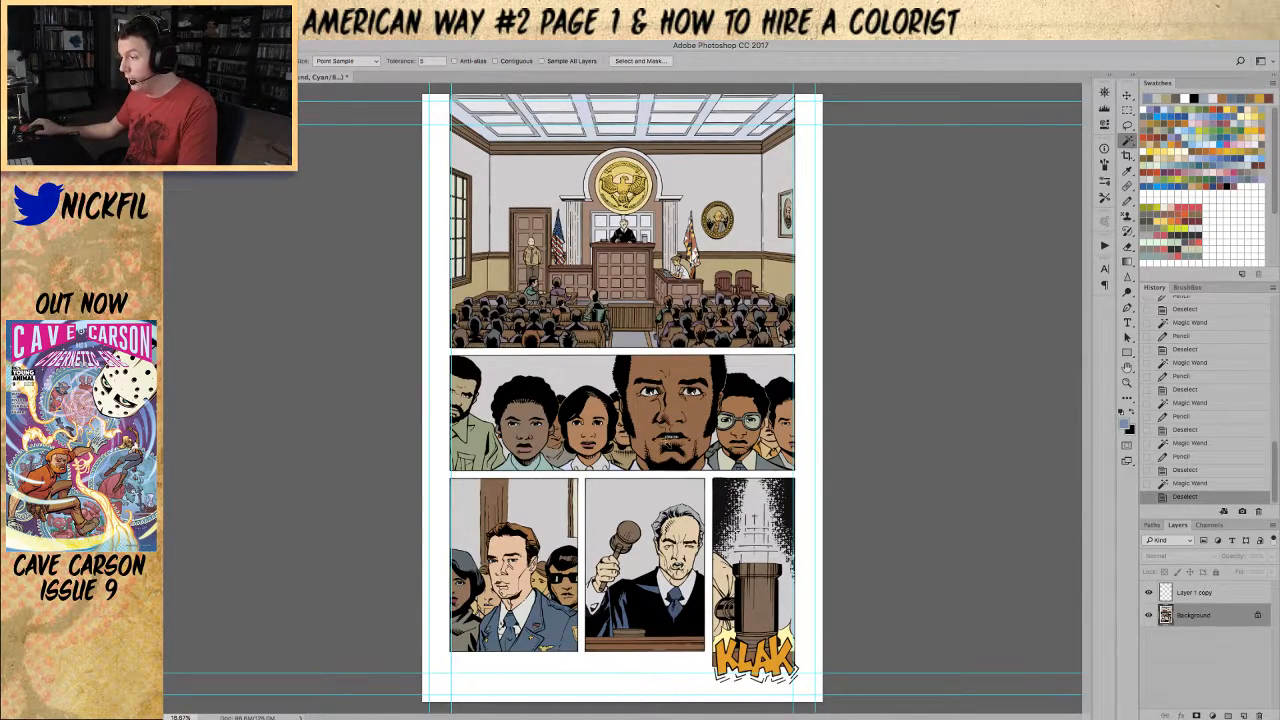
key("ctrl+plus")
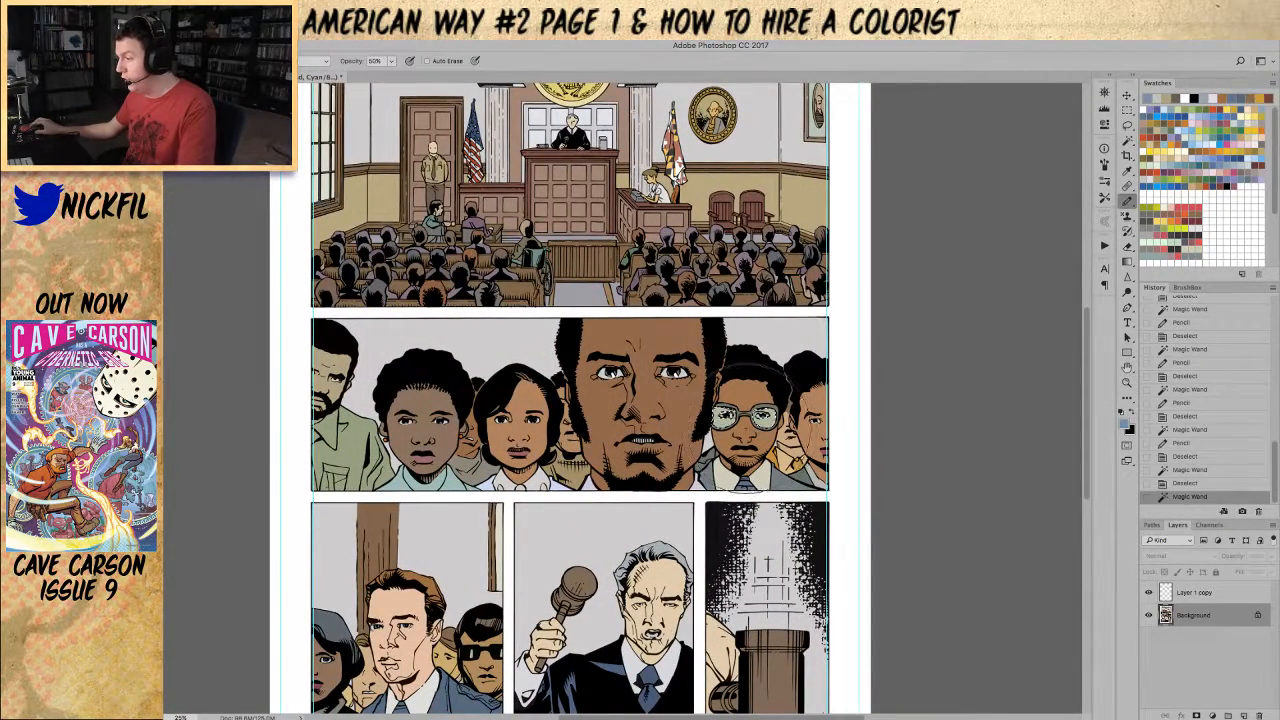
left_click(722, 420)
key("b")
left_click_drag(716, 418, 766, 420)
key("ctrl+d")
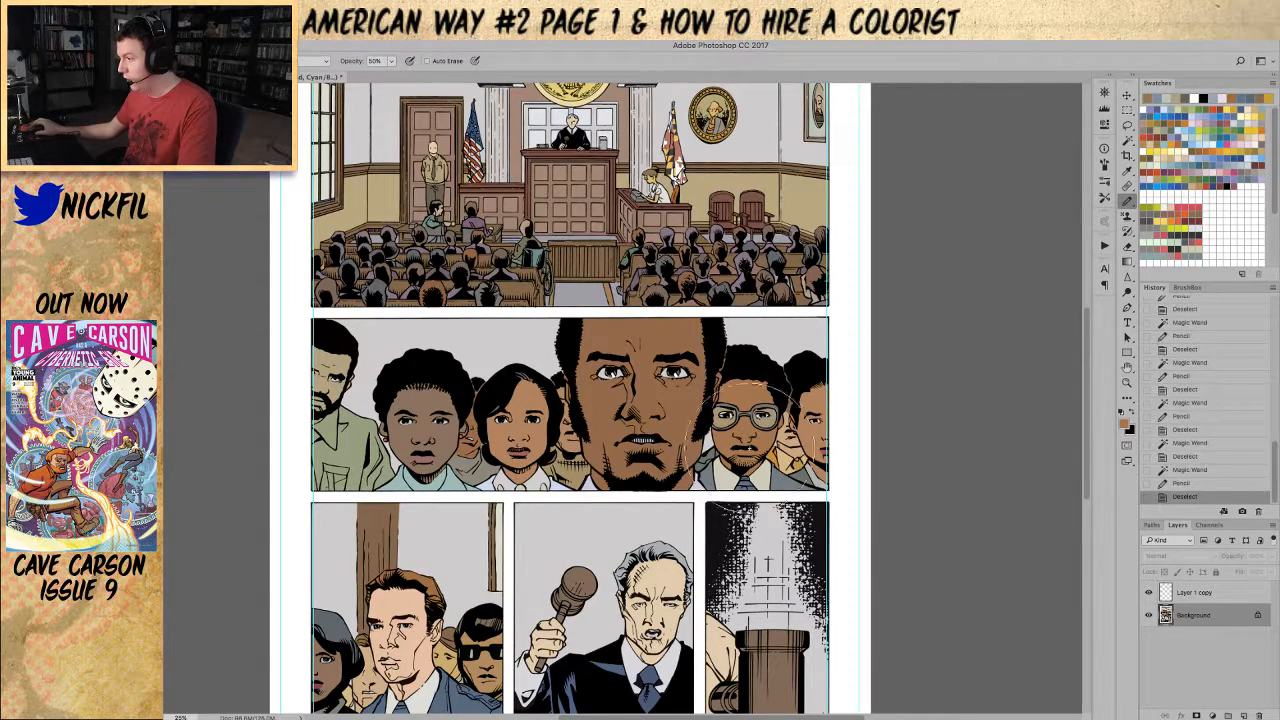
Step: Select the lips of the man at the crowd panel's edge and paint them in brown tones at 50% opacity
key("w")
left_click(766, 486)
key("ctrl+d")
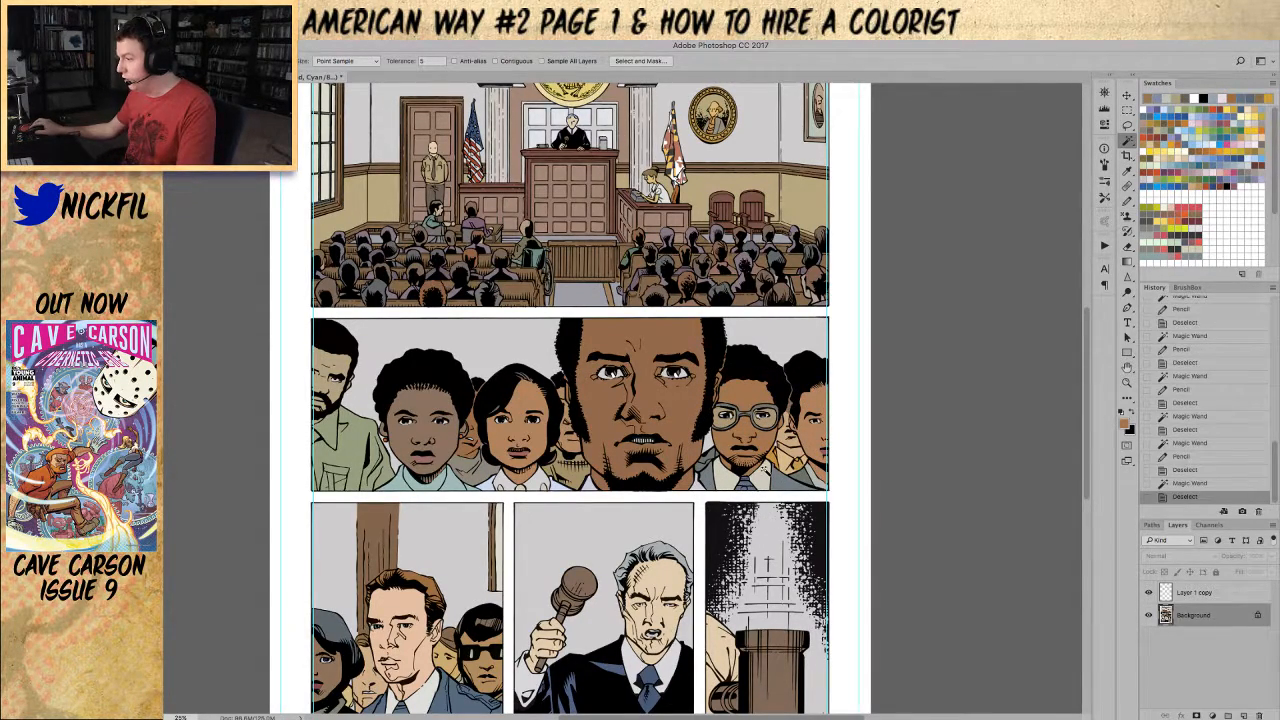
left_click(812, 442)
key("b")
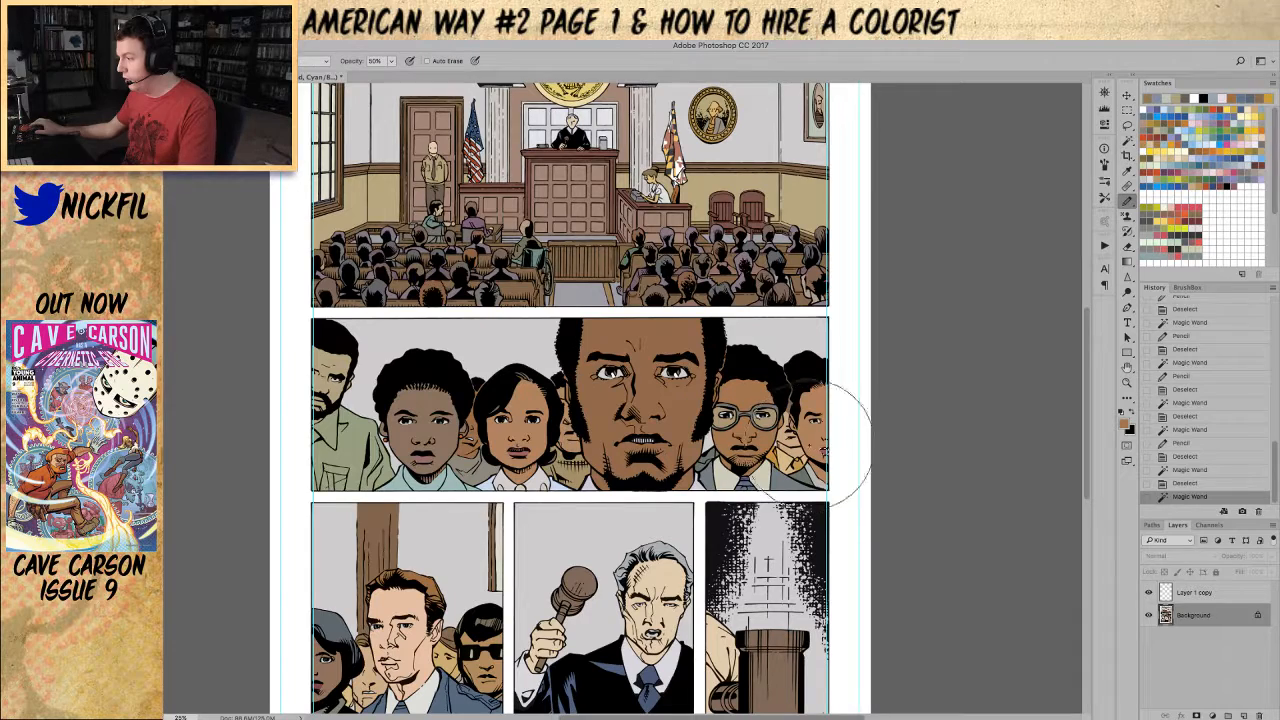
left_click_drag(812, 442, 849, 437)
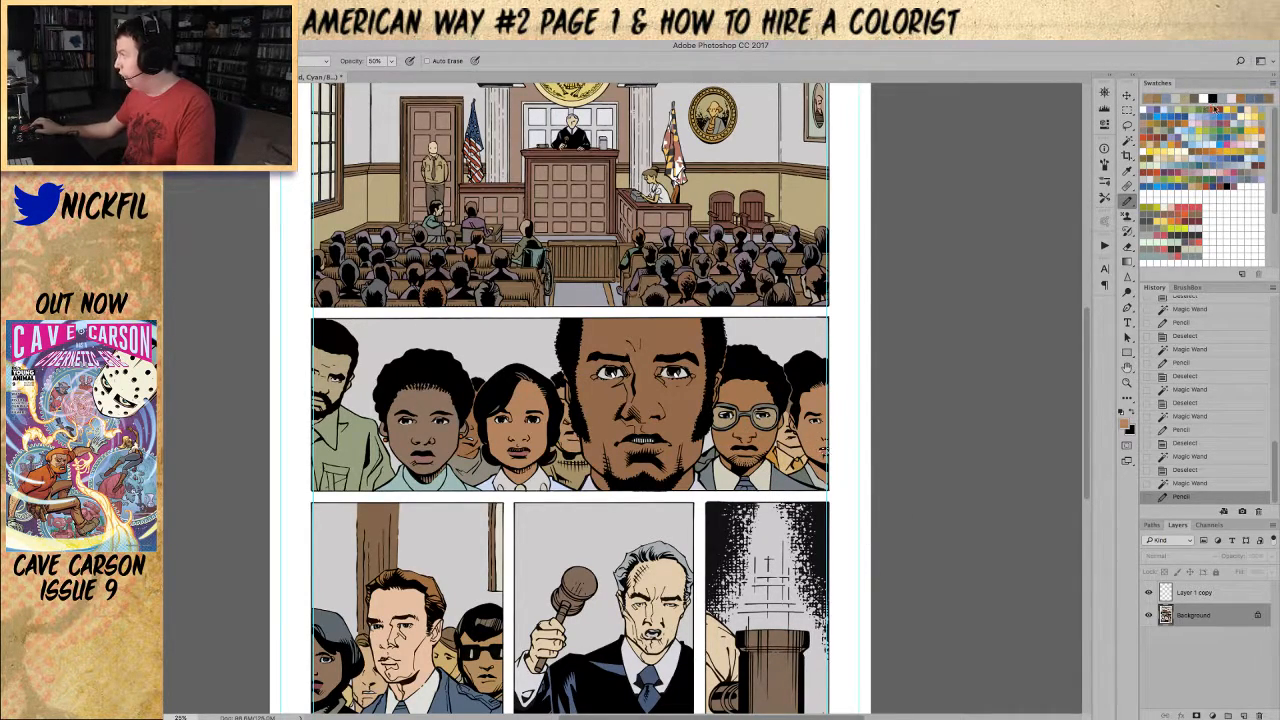
left_click(862, 455)
key("ctrl+d")
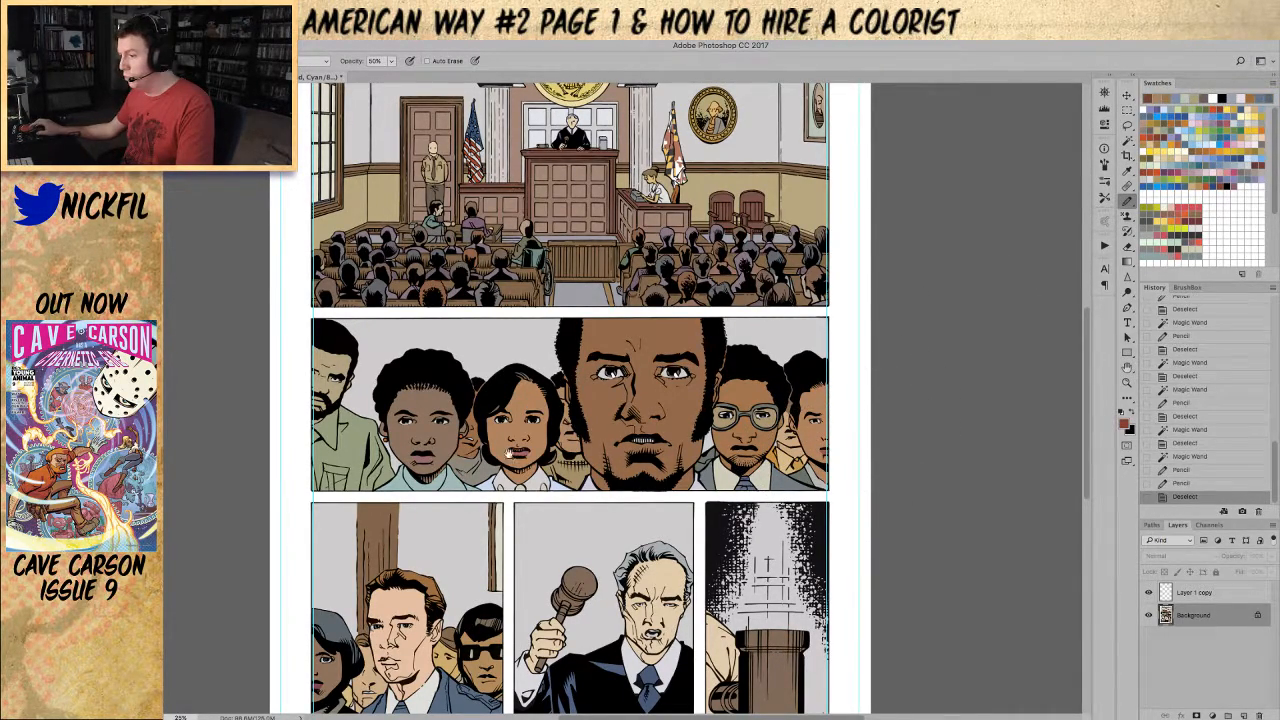
Step: Select the lips of the boy and the woman beside the central man and paint them reddish brown at 50% opacity
key("w")
left_click(421, 466)
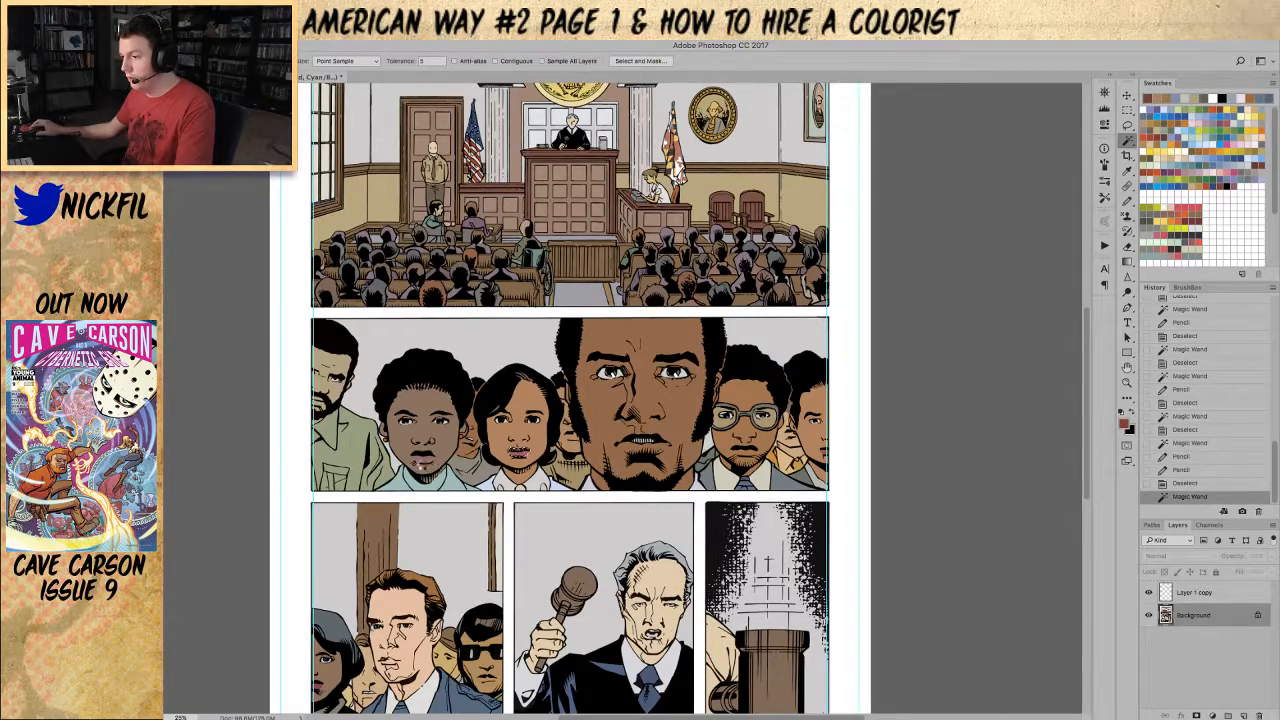
left_click(470, 430)
key("b")
left_click_drag(480, 450, 530, 510)
key("ctrl+d")
Step: Repaint the background figure between the uniformed officer and the person in sunglasses at 50% opacity, using brown sampled from the wooden trim
mouse_move(503, 615)
left_mouse_down()
mouse_move(565, 515)
mouse_move(548, 460)
left_mouse_up()
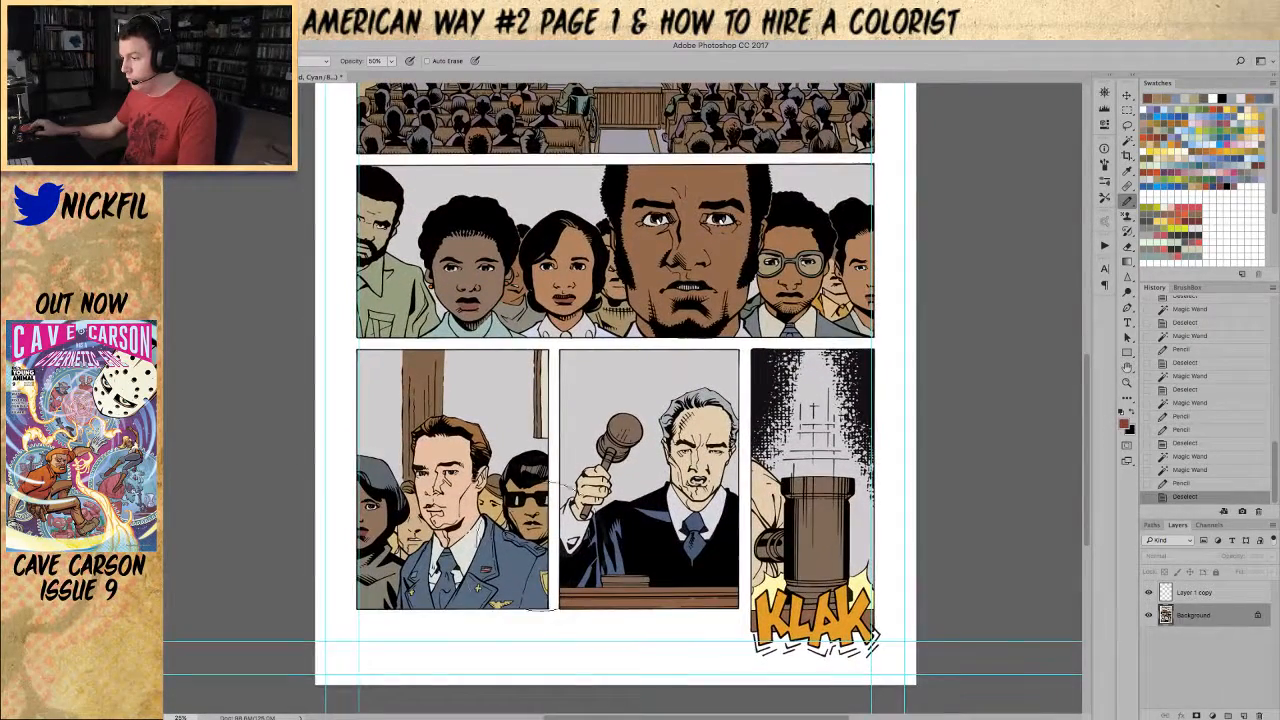
key("w")
left_click(488, 510)
key("b")
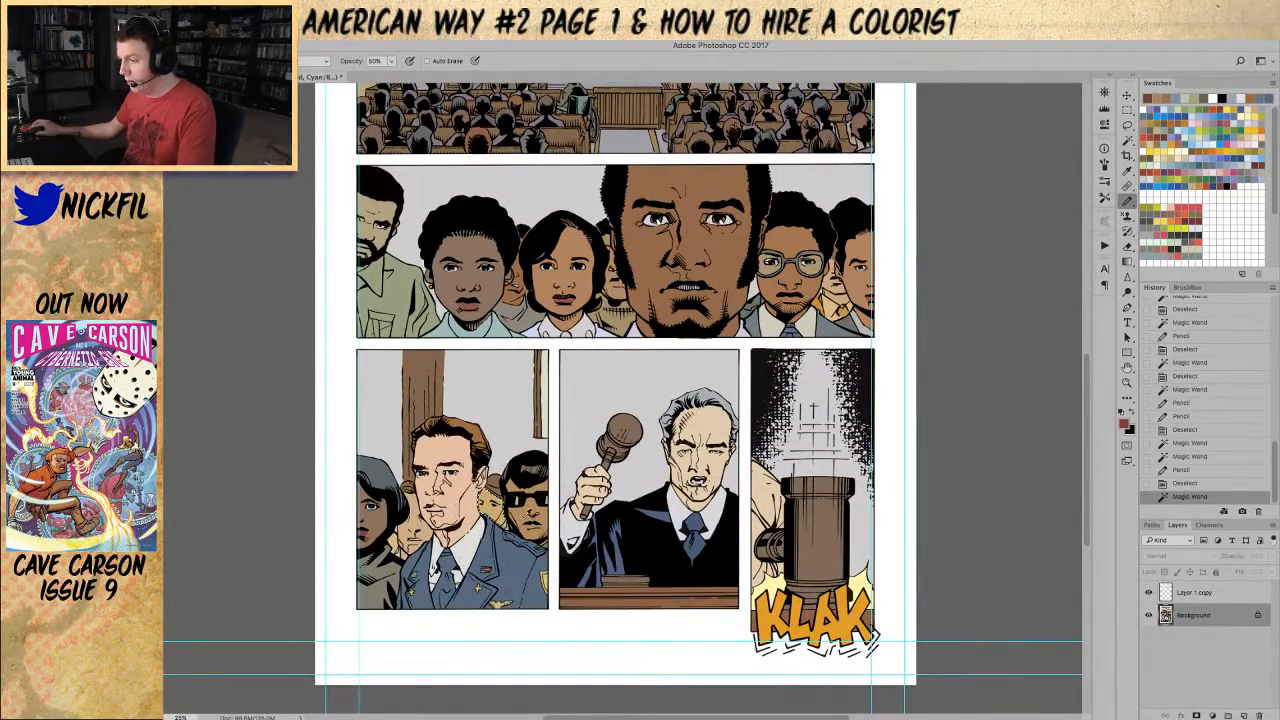
left_click_drag(520, 512, 496, 505)
key("ctrl+d")
key("w")
left_click(496, 490)
key("b")
left_click(540, 425, "alt")
left_click_drag(520, 515, 530, 531)
key("ctrl+d")
key("w")
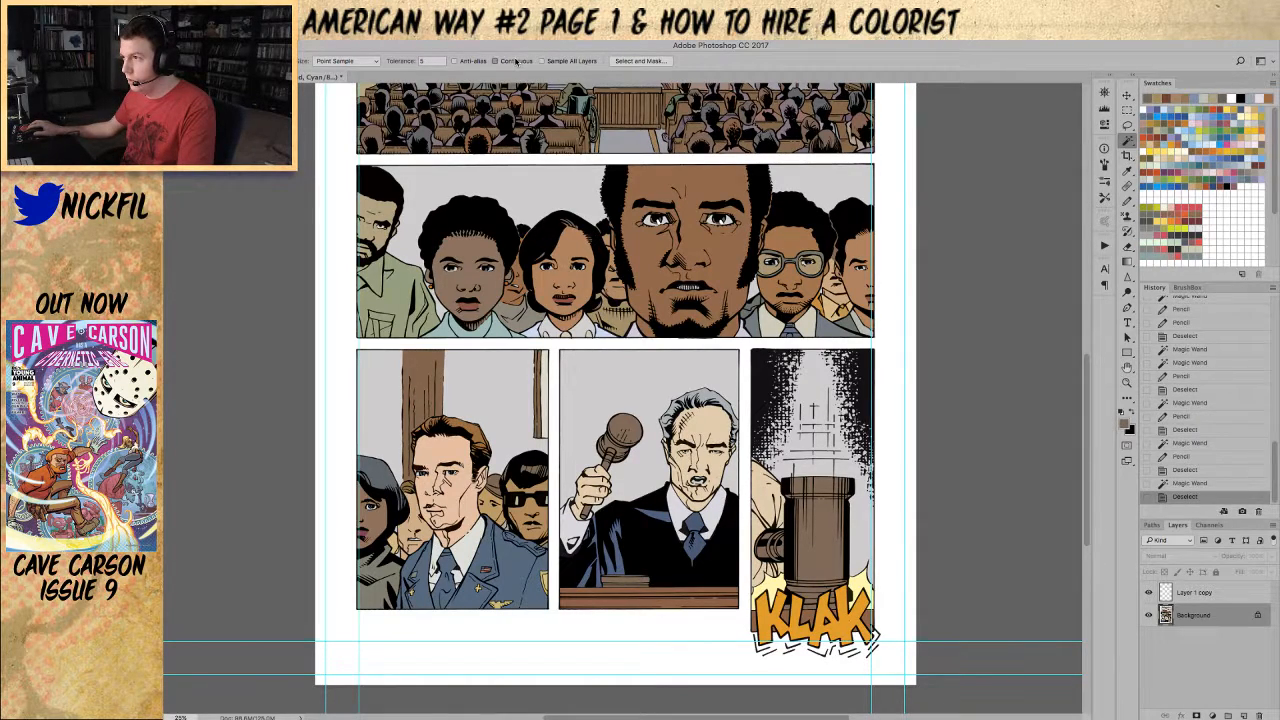
Step: Select the wooden trim behind the uniformed officer and lighten it with light grey at 50% opacity
left_click(425, 382)
left_click(540, 378, "shift")
left_click(541, 398, "shift")
key("b")
left_click_drag(490, 388, 480, 420)
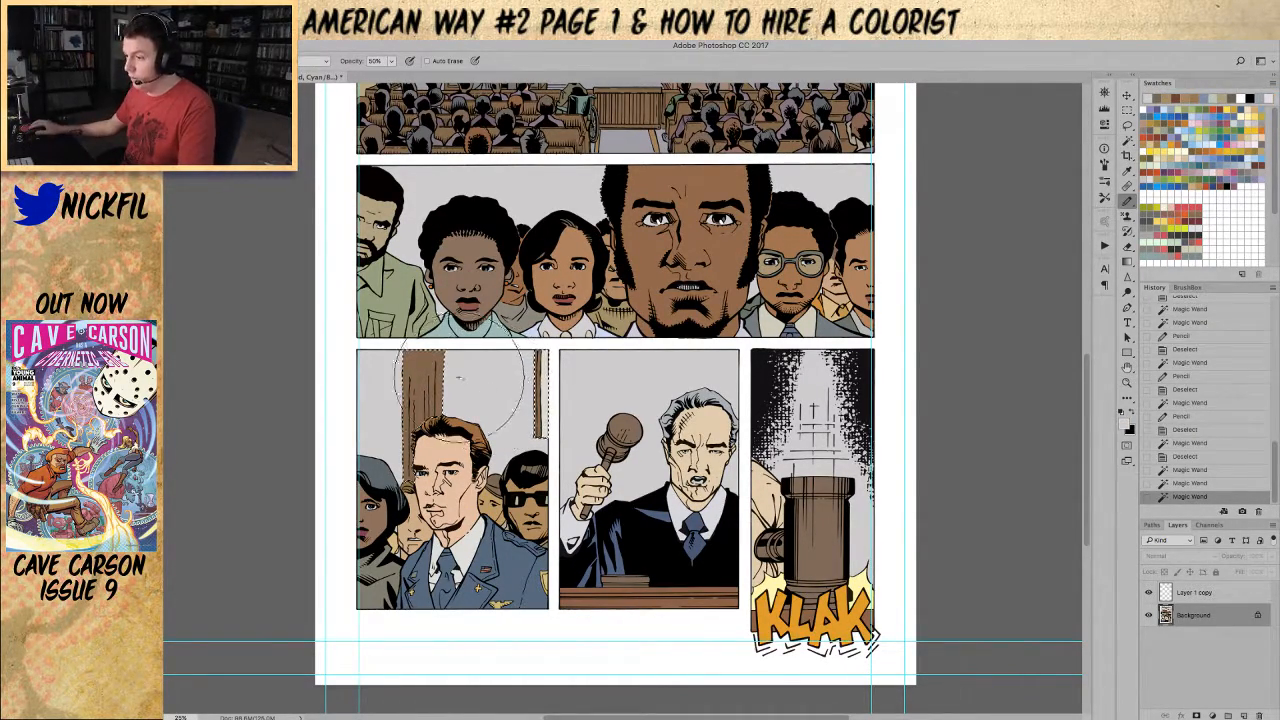
key("ctrl+d")
key("w")
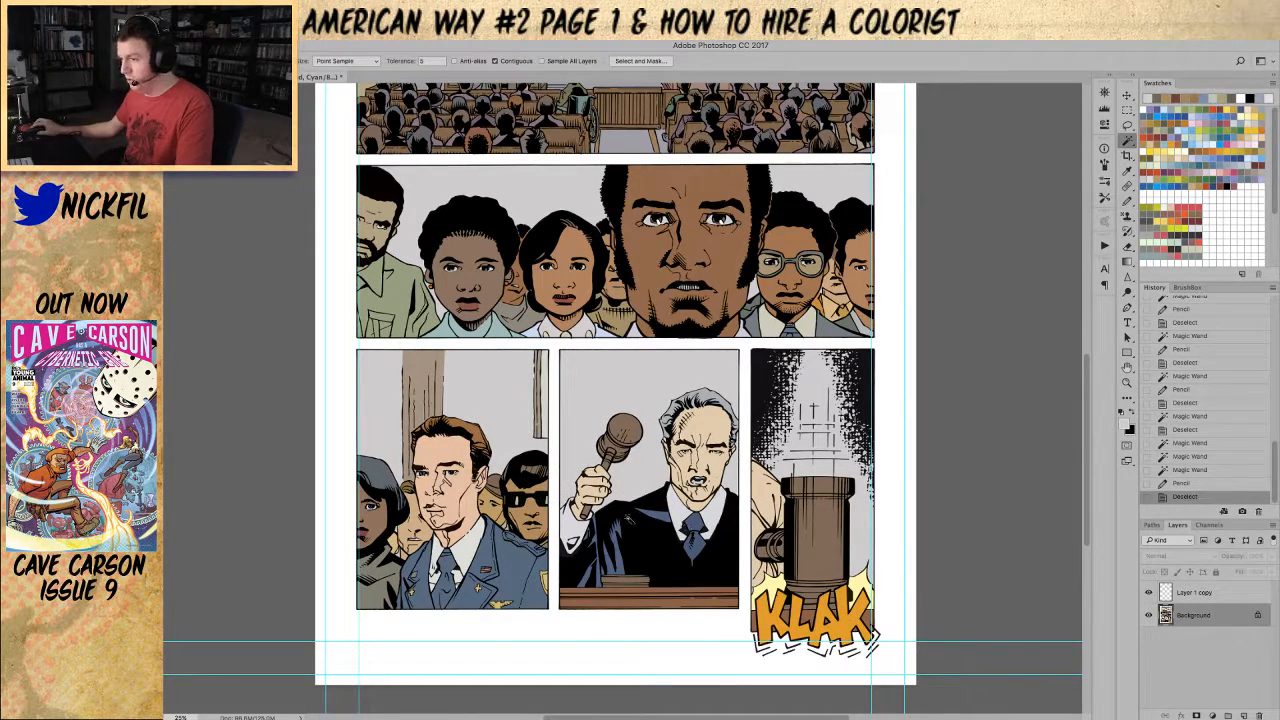
Step: Select the face of the person in sunglasses beside the officer and paint it brown at 50% opacity
key("b")
key("w")
left_click(543, 500)
key("b")
left_click_drag(531, 464, 560, 530)
key("ctrl+d")
key("w")
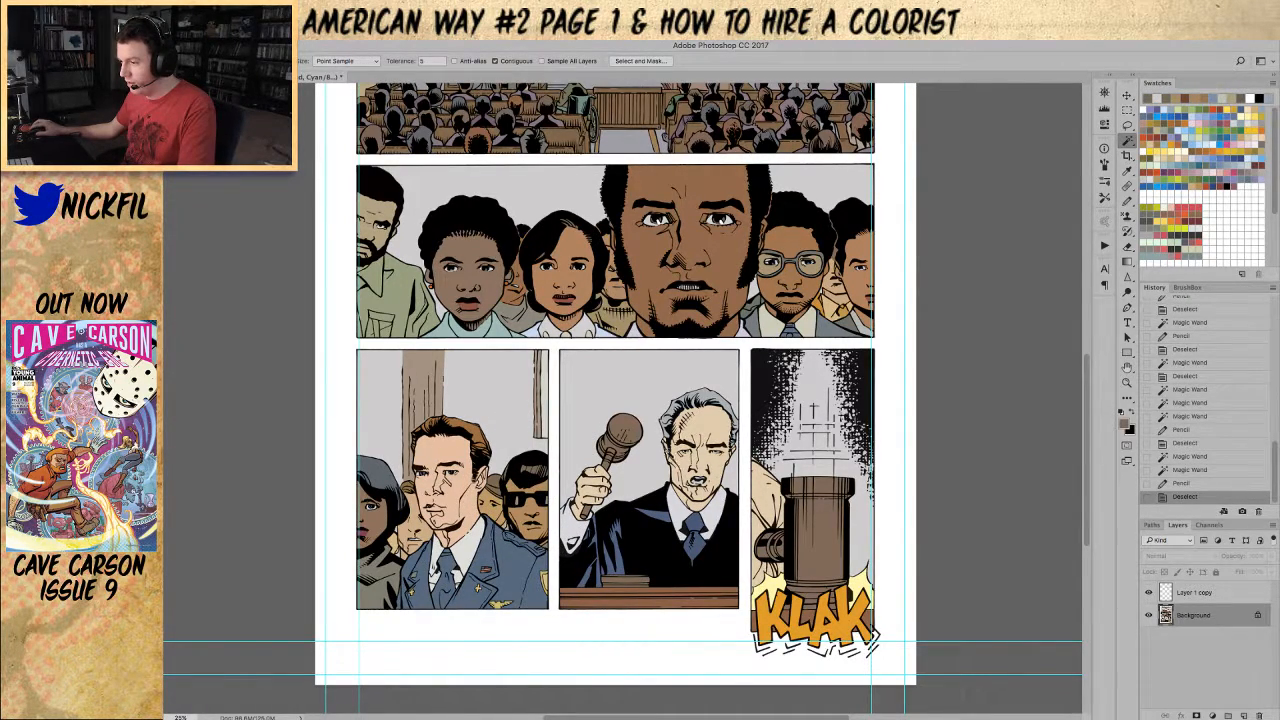
key("z")
left_click(542, 515, "alt")
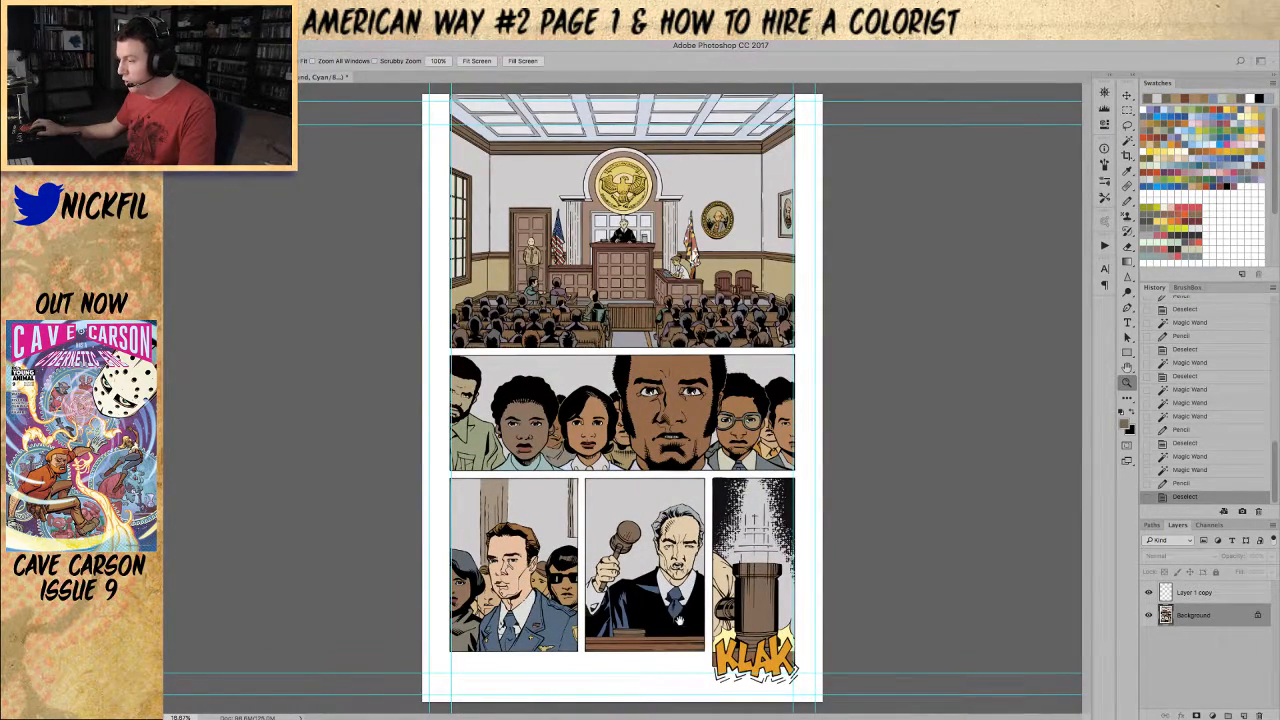
left_click(679, 525)
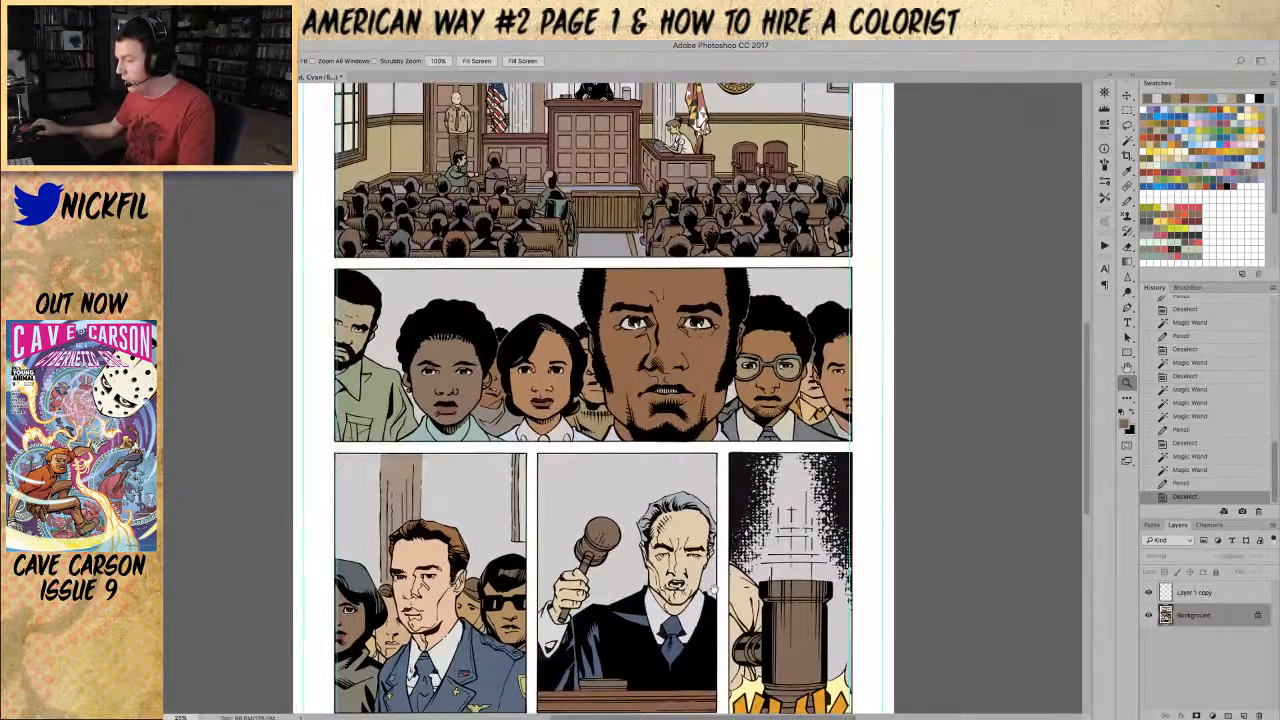
key("w")
left_click(668, 545)
key("ctrl+d")
left_click(735, 557)
key("ctrl+d")
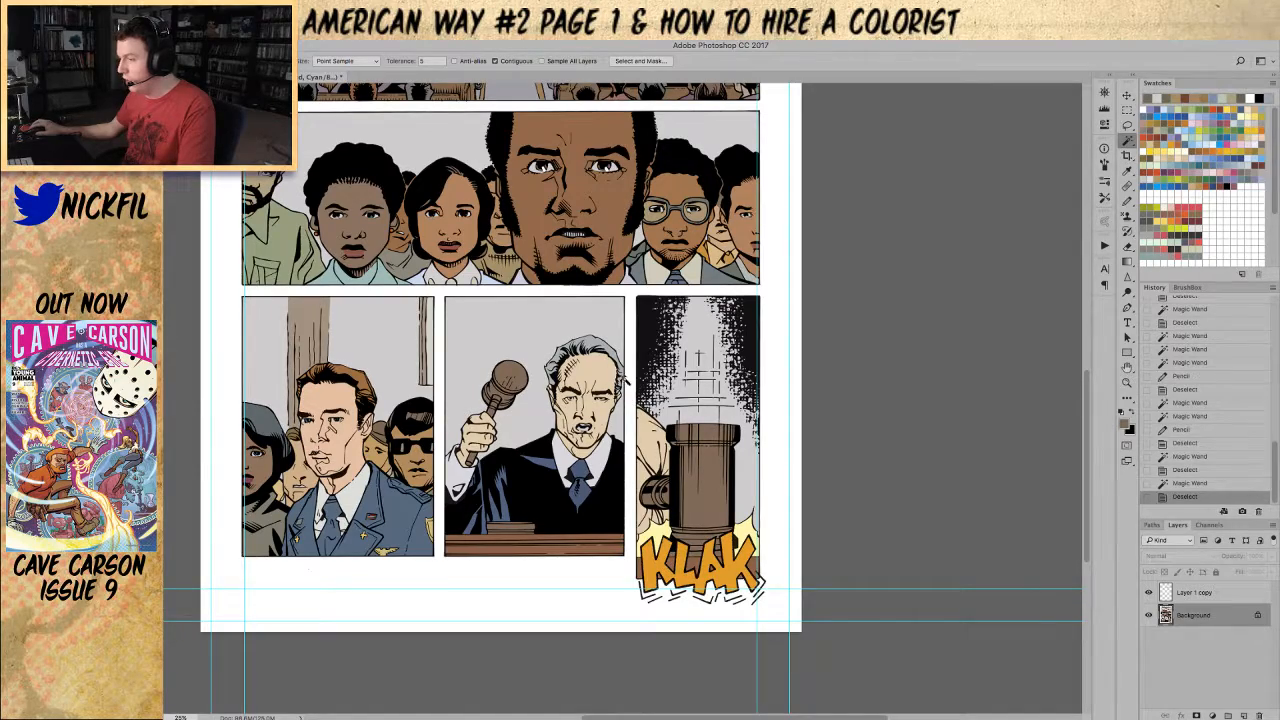
Step: Select the clothing of the wheelchair figure in the courtroom panel and recolor it with faded blue-grey fills
scroll(650, 450, "up", 5)
left_click_drag(688, 344, 698, 524)
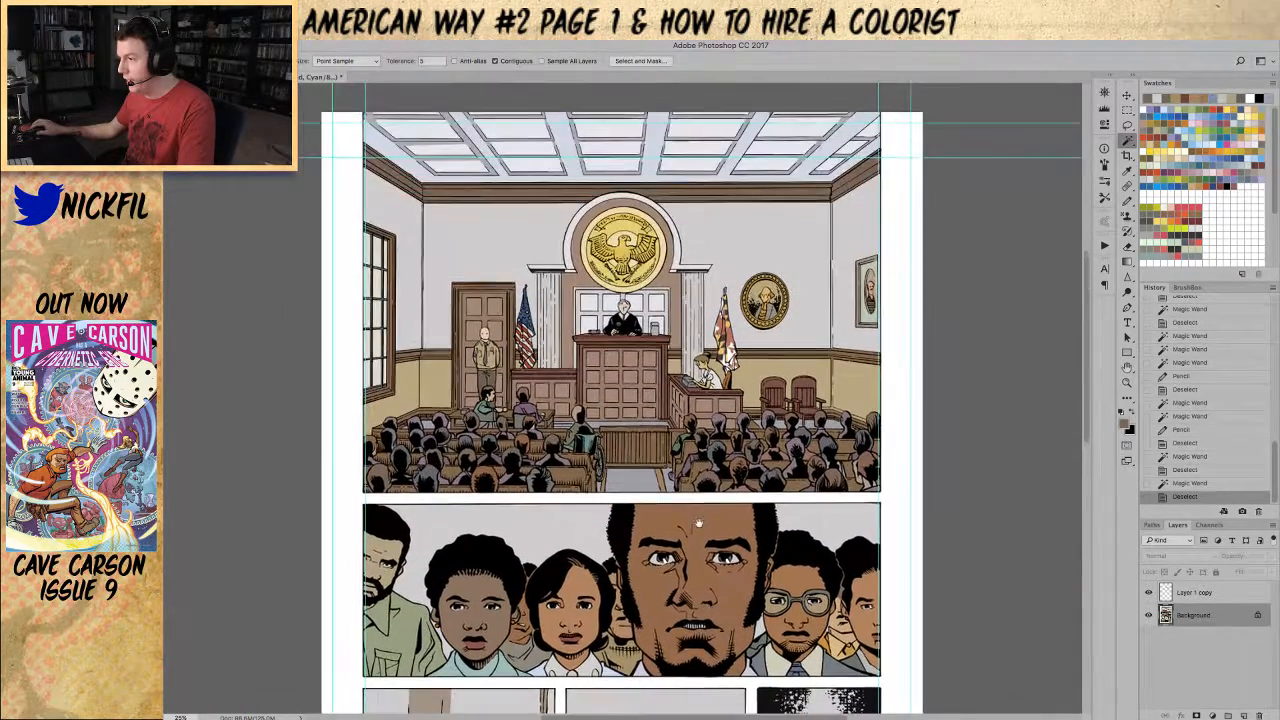
left_click(589, 443)
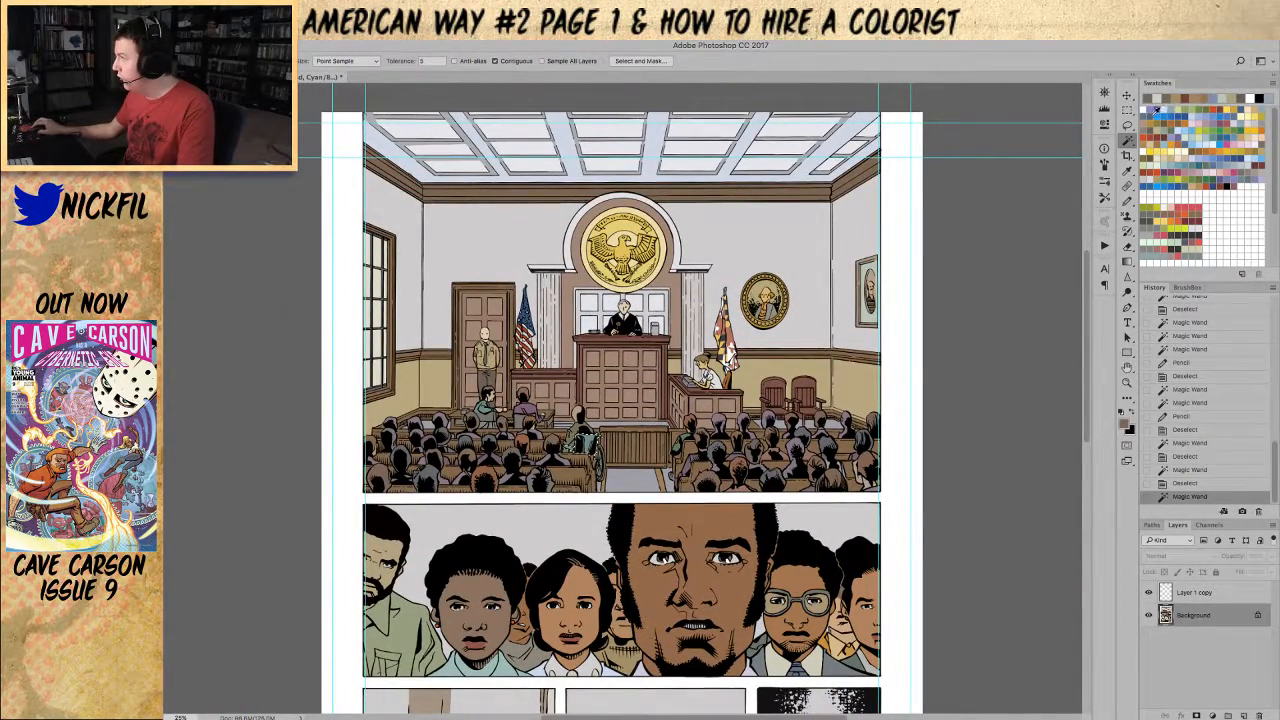
left_click(1155, 112)
key("alt+BackSpace")
key("alt+BackSpace")
key("super+d")
left_click_drag(693, 316, 681, 254)
Step: Select the panes of the courtroom's side window and apply a pale yellow gradient rising from the crowd toward the ceiling
key("z")
left_click(693, 367, "alt")
key("w")
left_click(460, 203)
key("super+d")
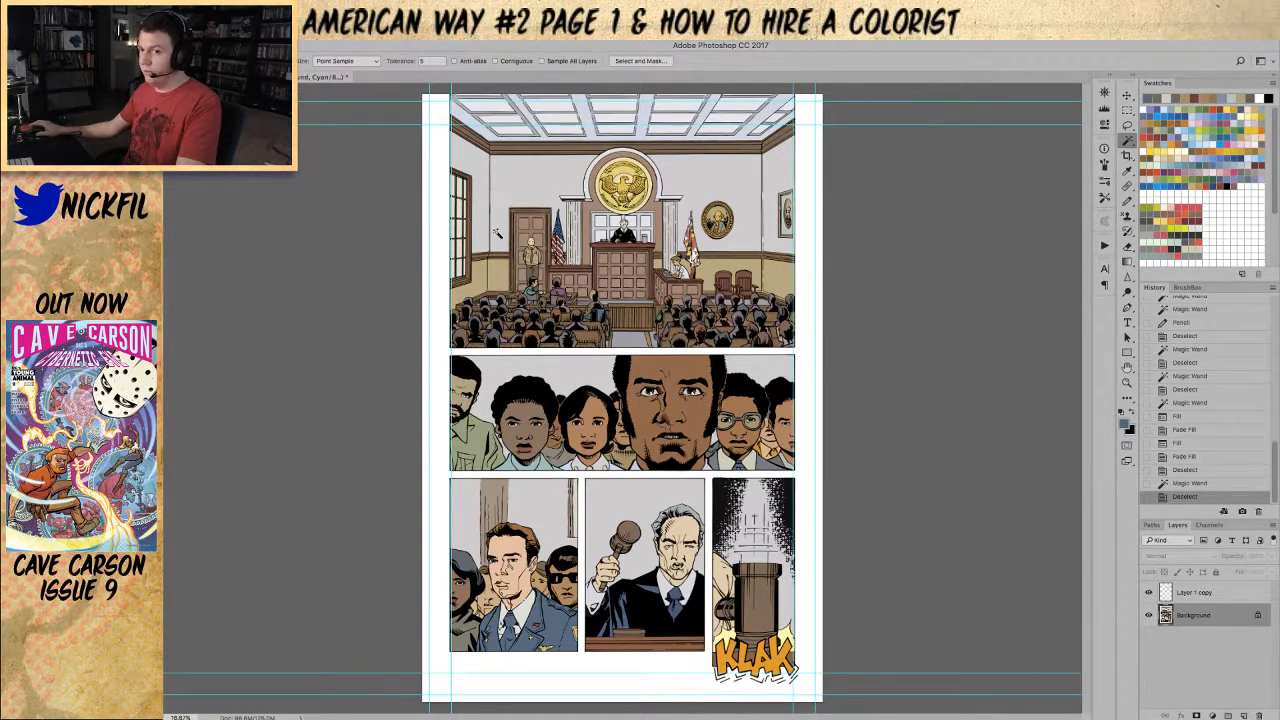
left_click(460, 185)
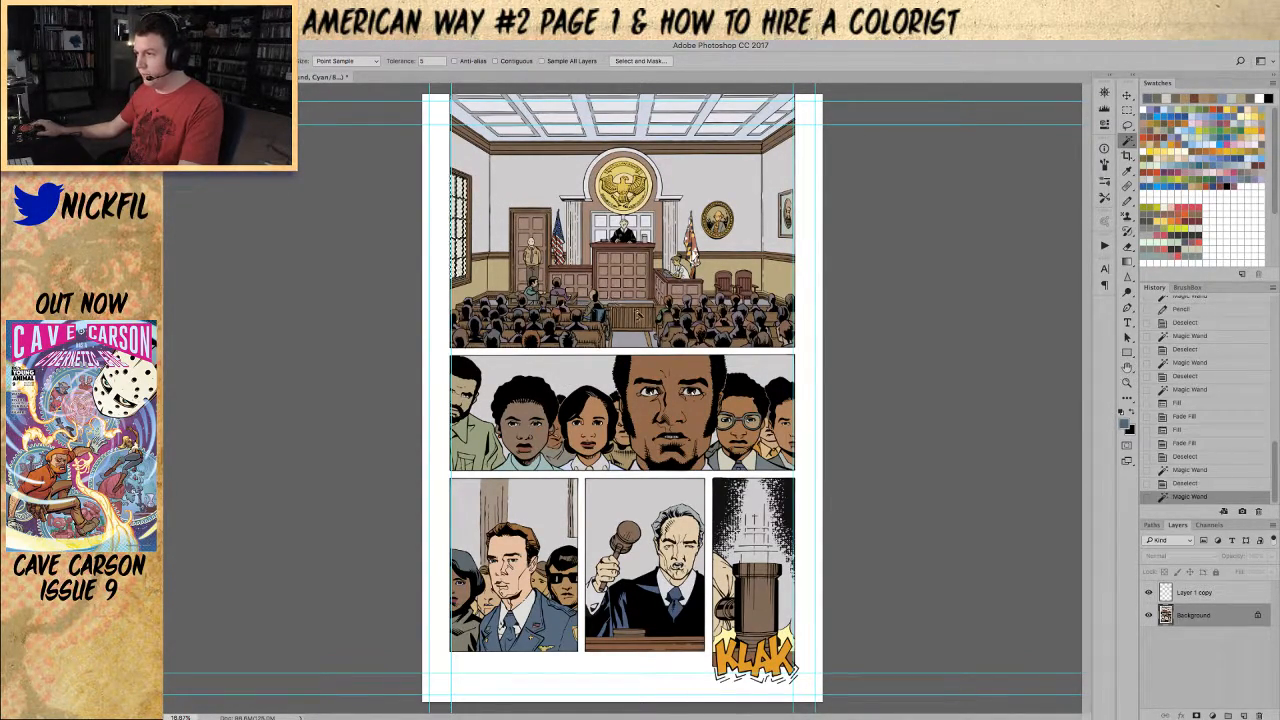
left_click(1173, 147)
key("g")
left_click_drag(464, 312, 430, 110)
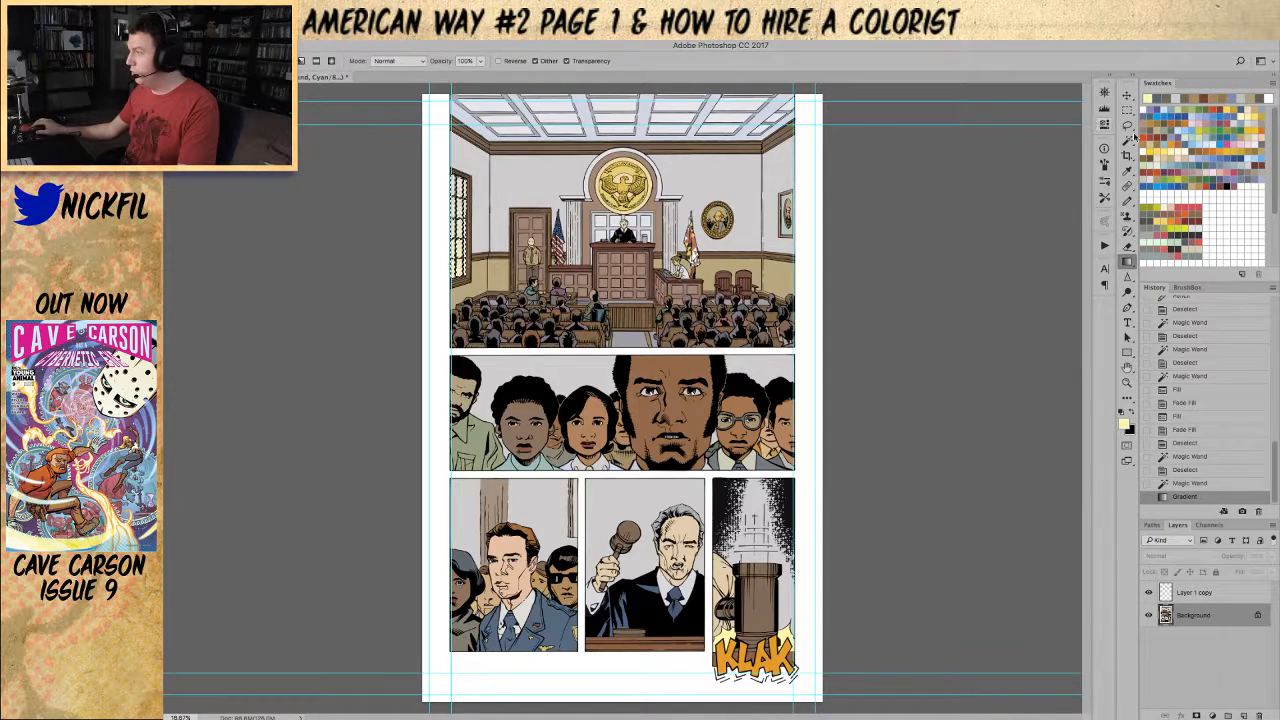
Step: Add a light blue gradient in Normal mode to the upper part of the side window panes and clear the selection
left_click(1182, 145)
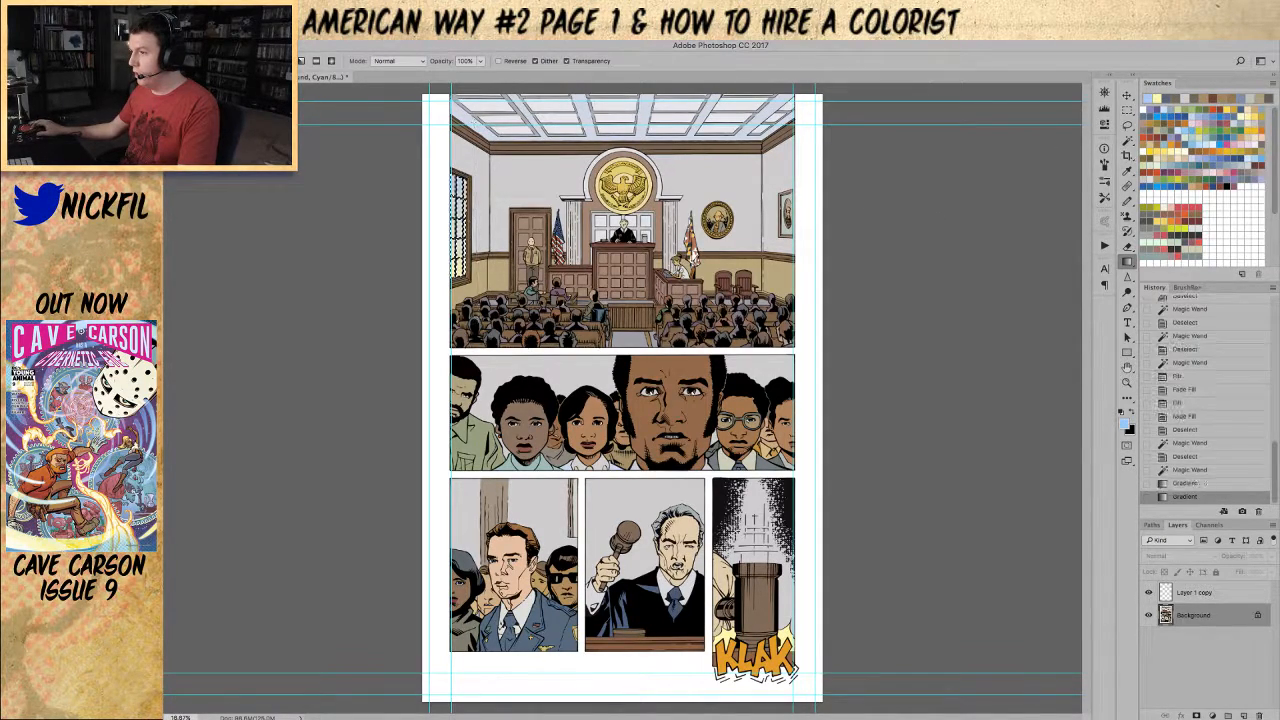
left_click(381, 62)
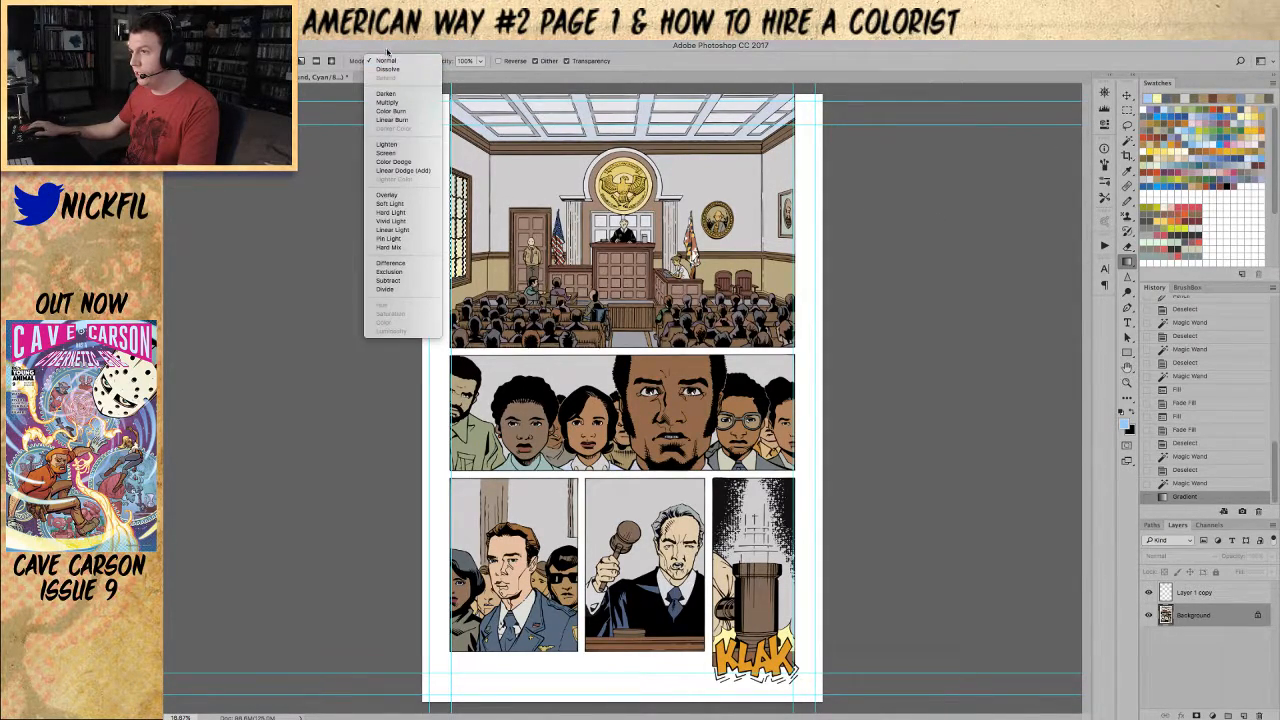
left_click(388, 63)
left_click_drag(456, 118, 468, 210)
key("super+d")
Step: Select the clothing of the clerk seated beside the judge's bench and lighten it with a faded white fill
key("z")
left_click(672, 341)
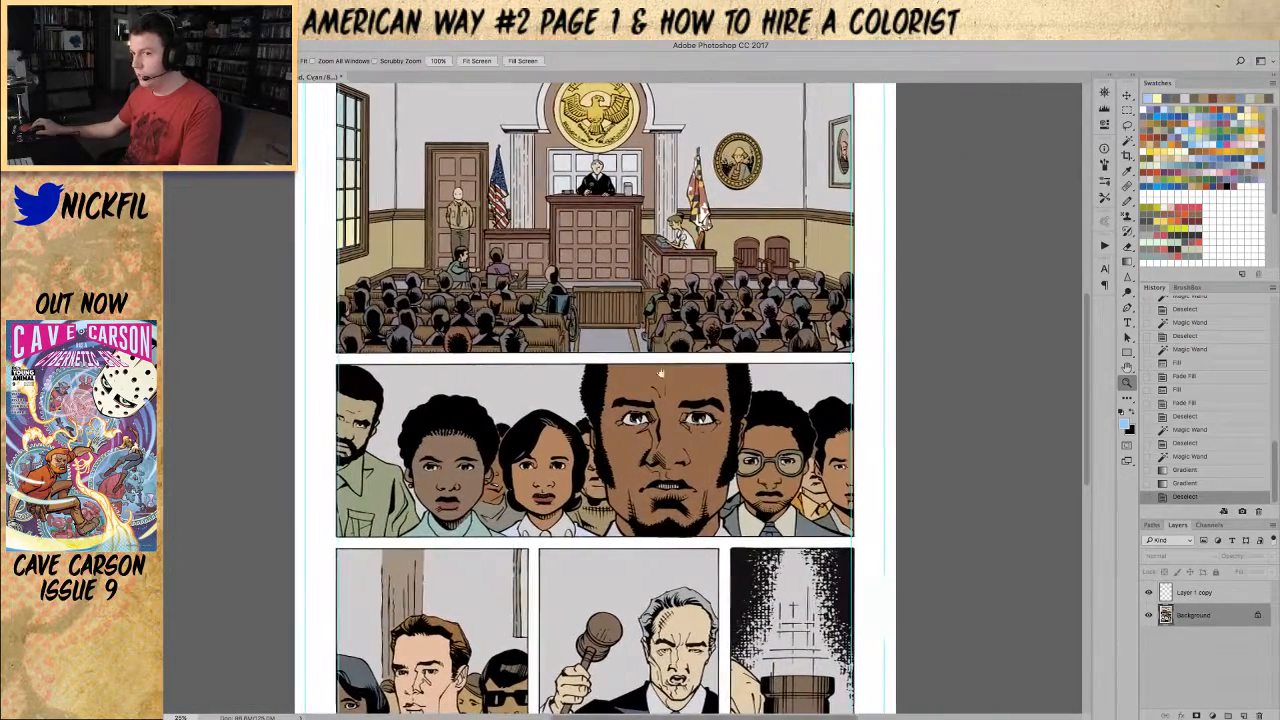
left_click_drag(662, 352, 588, 405)
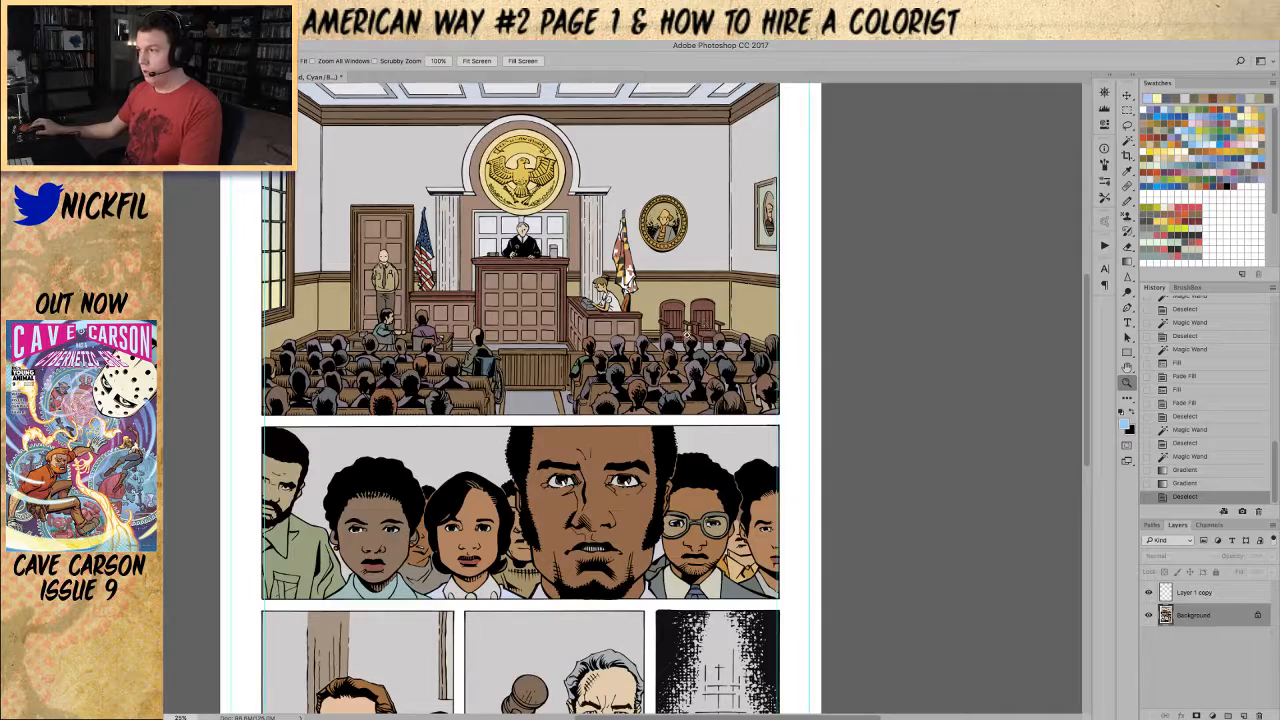
left_click_drag(655, 342, 701, 358)
key("w")
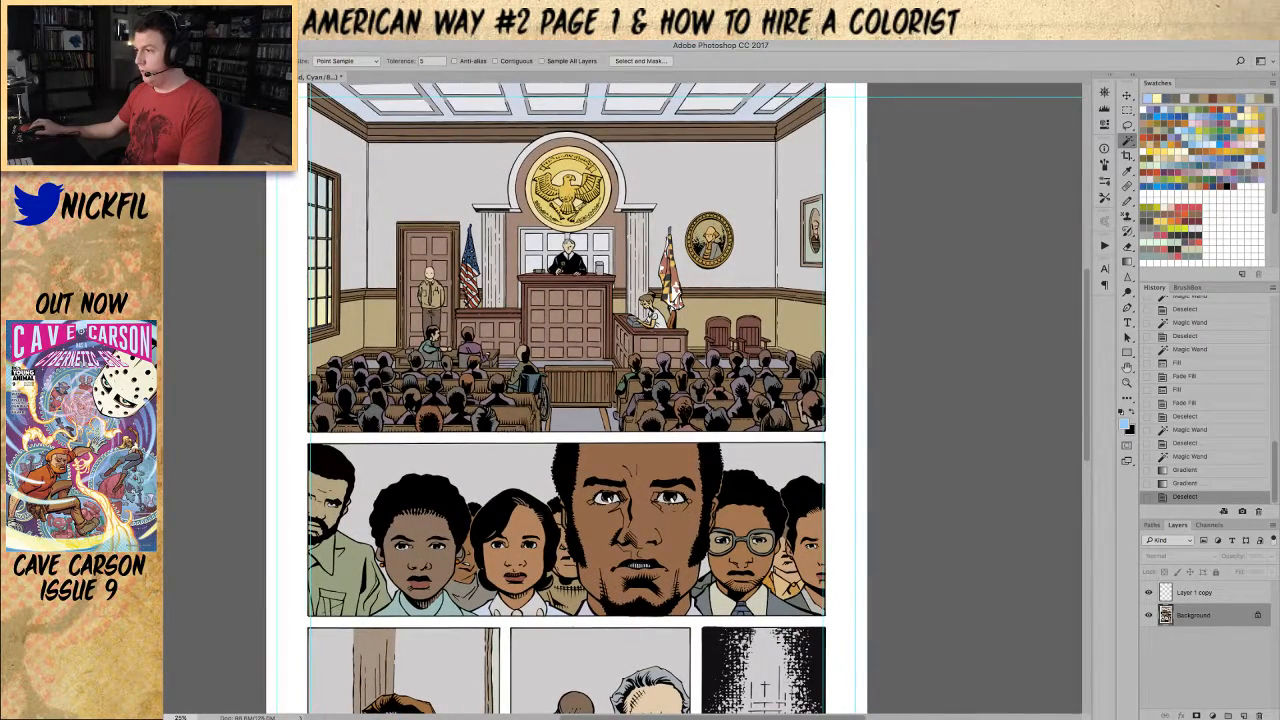
left_click(648, 316)
key("d")
key("x")
key("alt+BackSpace")
key("super+d")
Step: Select the matching color areas of the seated courtroom crowd and fill them with brown
key("z")
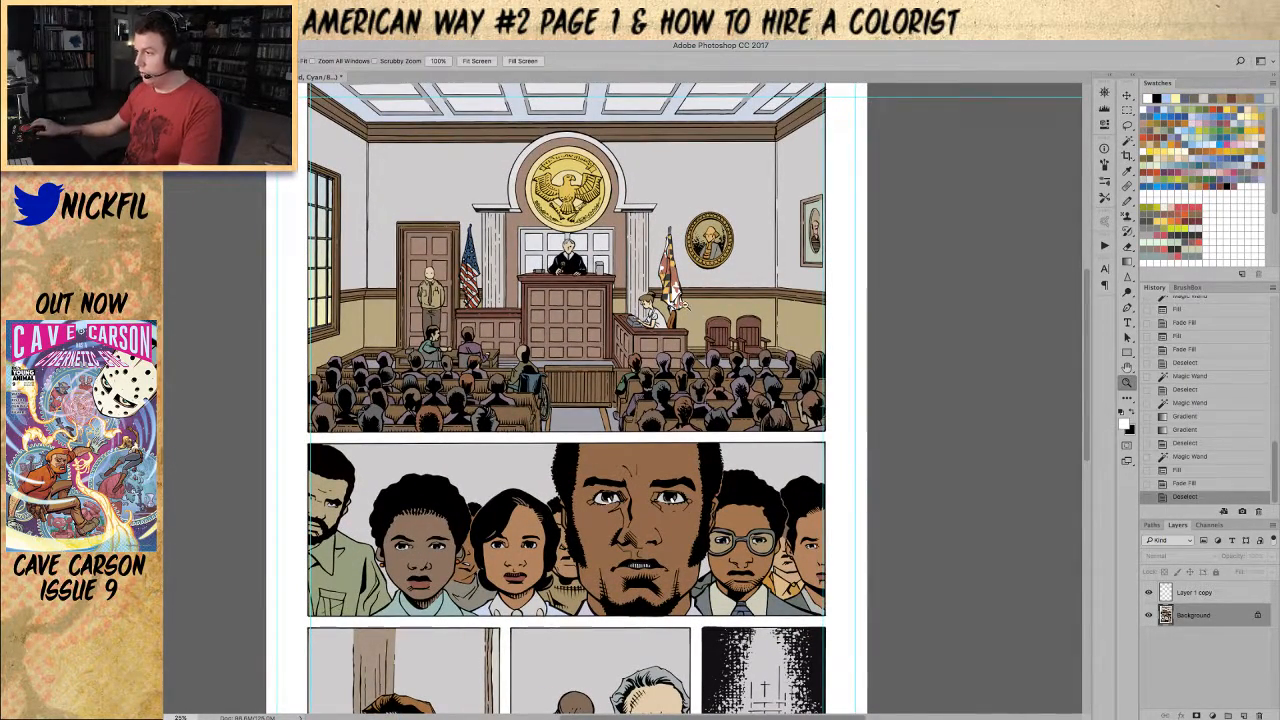
left_click(684, 312, "alt")
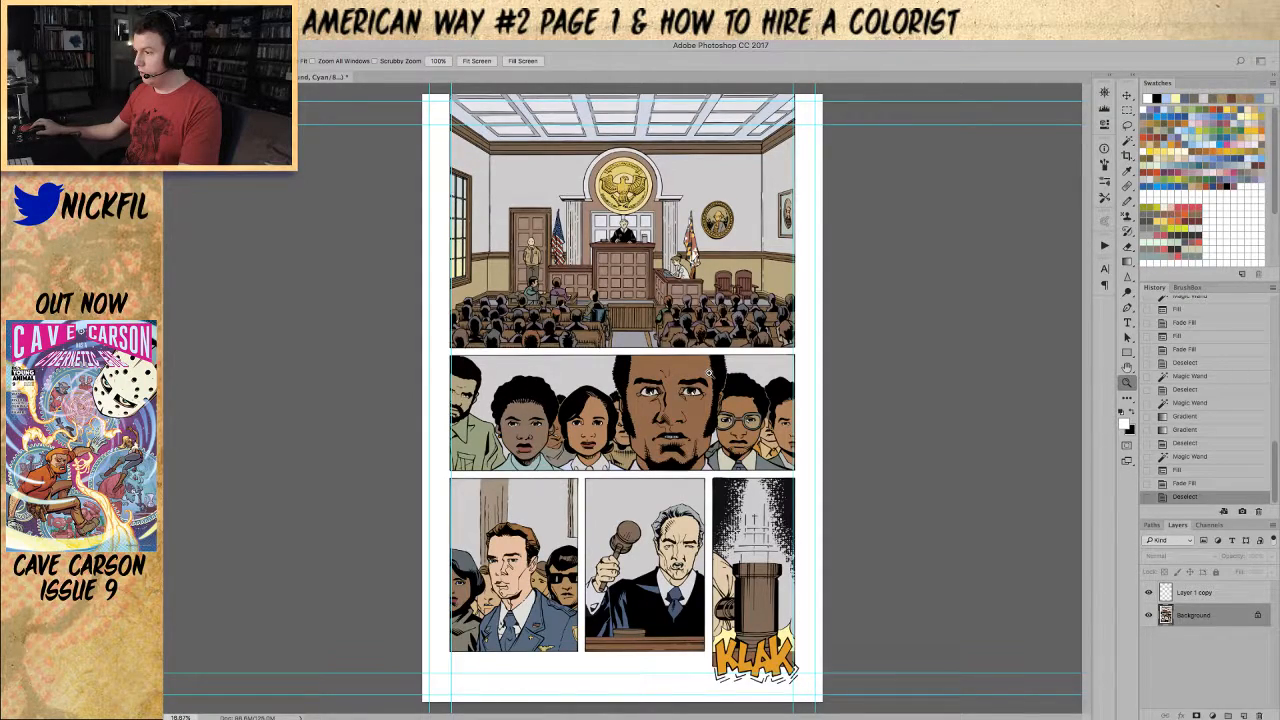
left_click(634, 247)
left_click_drag(652, 314, 661, 384)
left_click(657, 367, "alt")
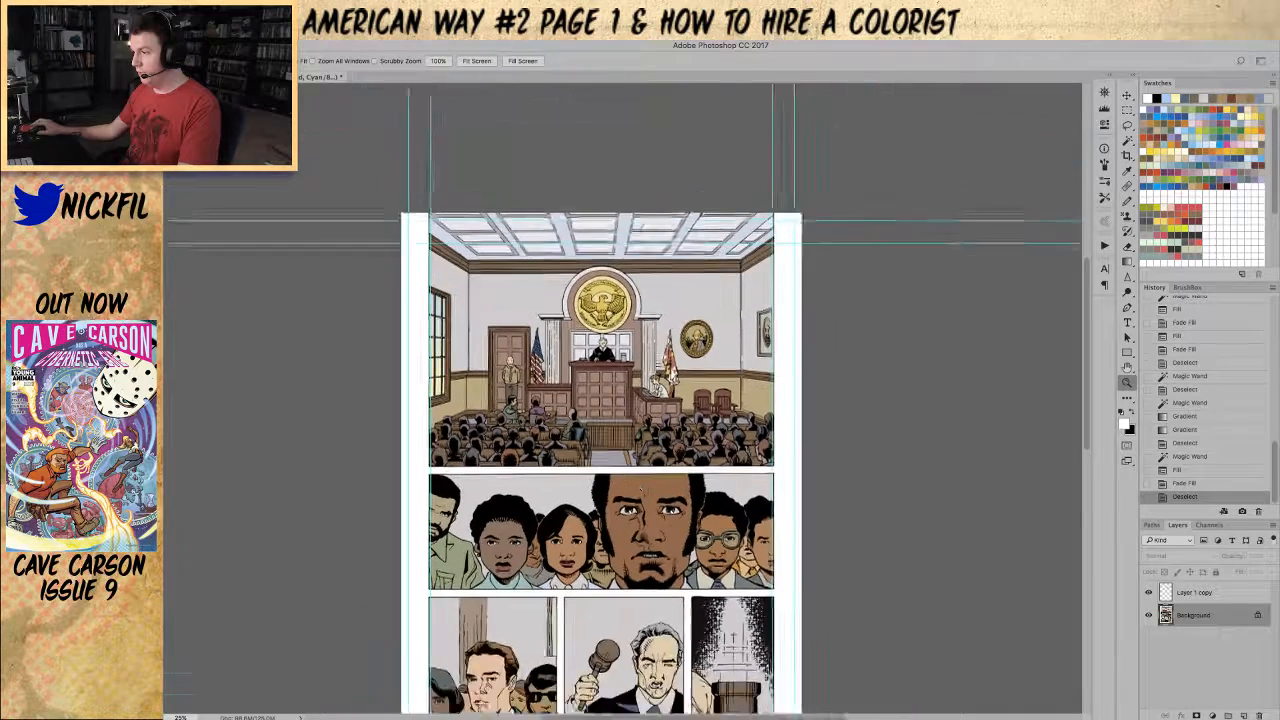
key("w")
left_click(681, 301)
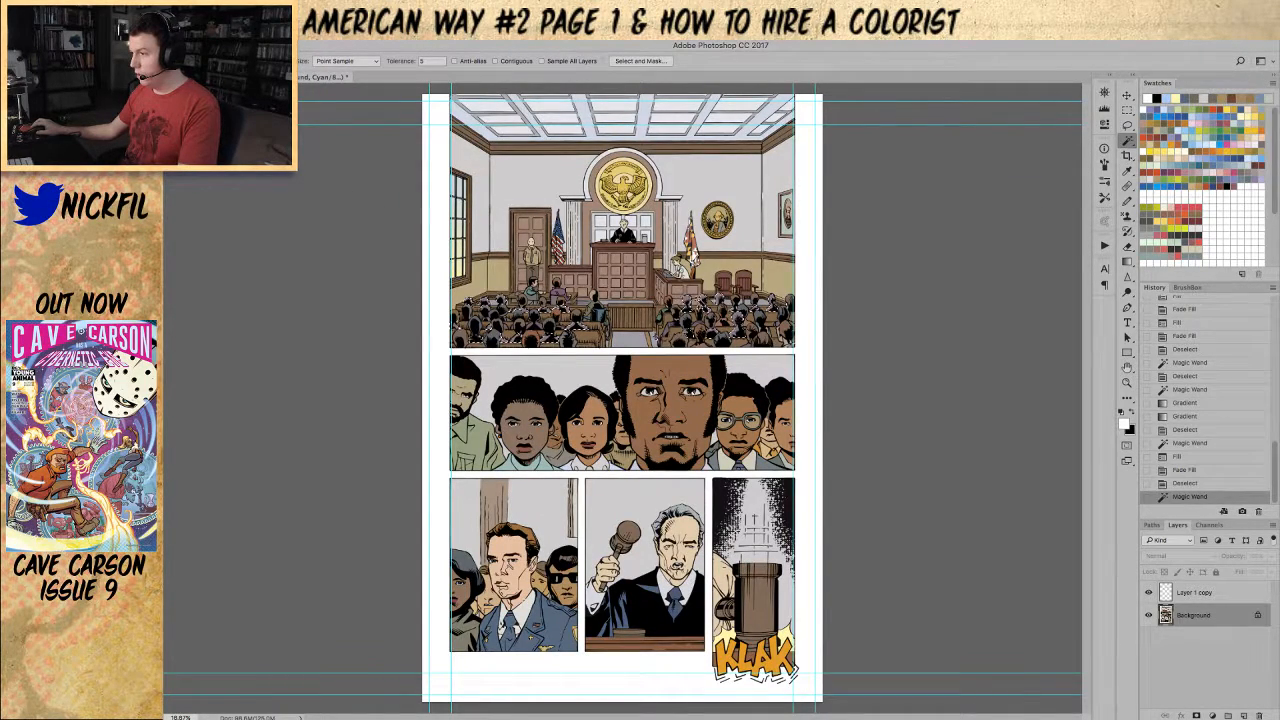
key("b")
key("alt+BackSpace")
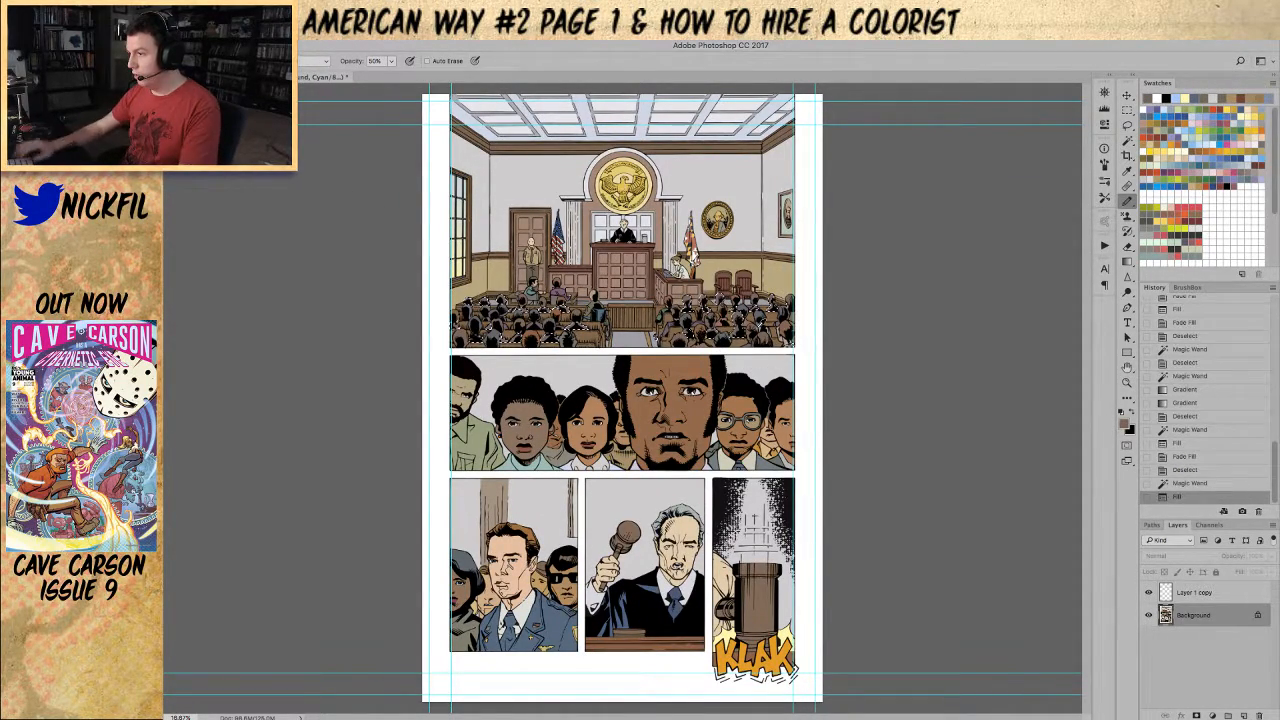
Step: Tint the selected crowd areas with faded fills of orange, reddish brown and dark blue, and clear the selection
left_click(1214, 104)
key("alt+BackSpace")
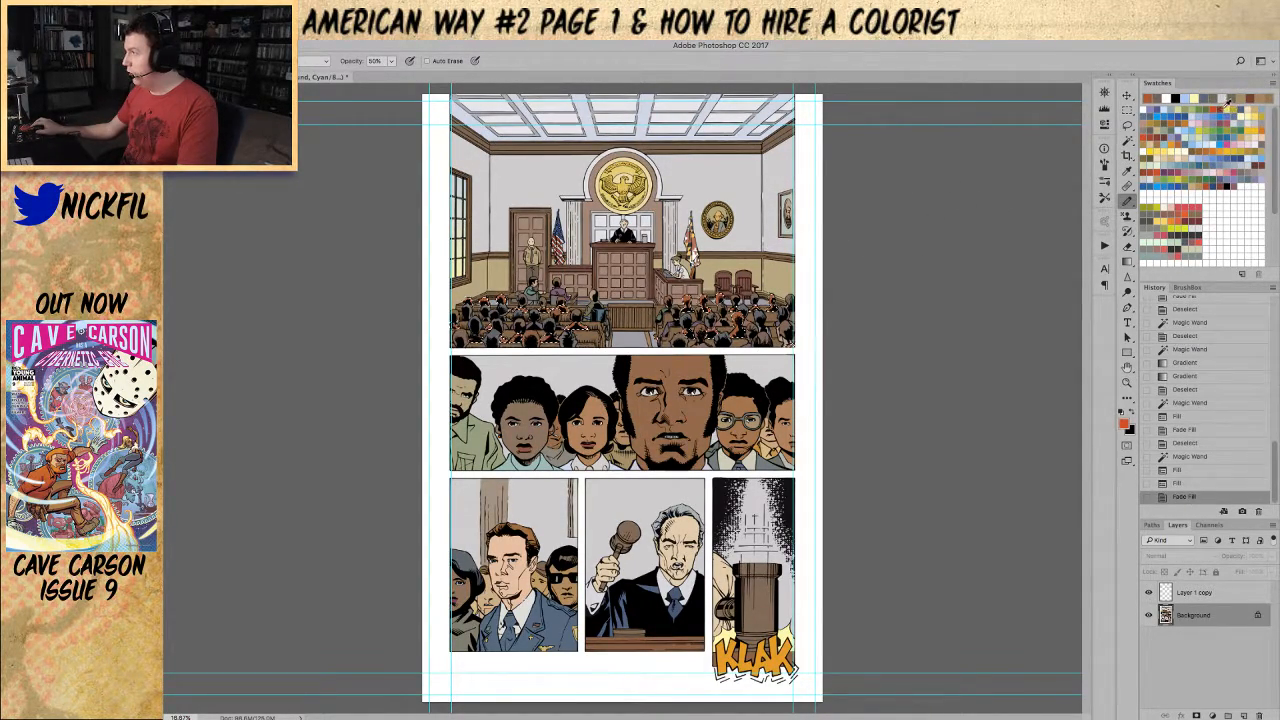
left_click(1226, 104)
key("alt+BackSpace")
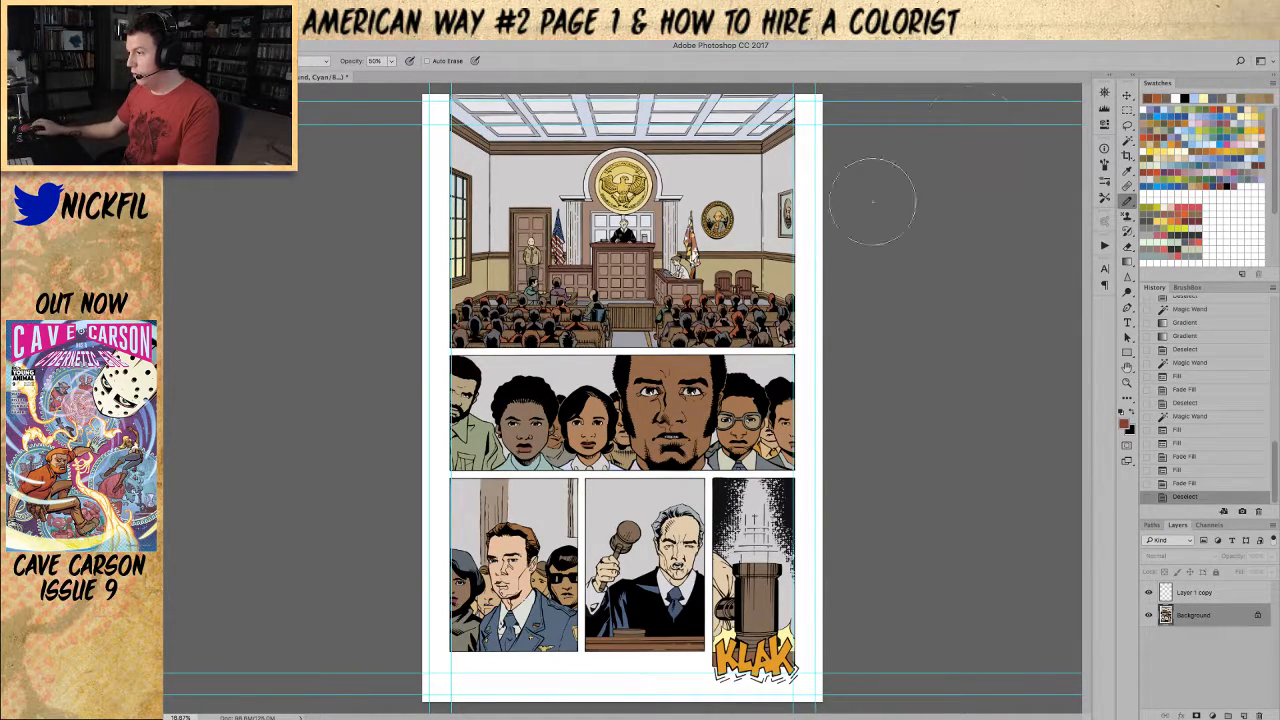
left_click(1231, 151)
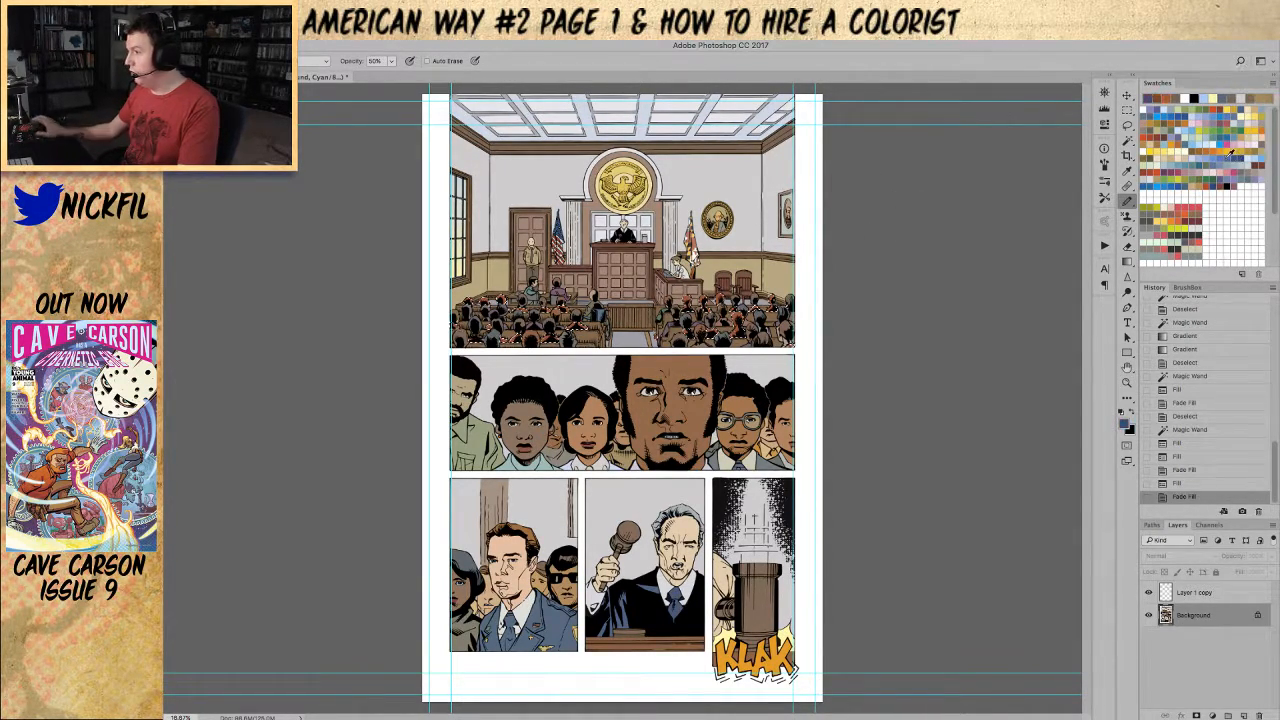
key("ctrl+d")
Step: Select the wheelchair figure's clothing in the courtroom panel and lighten it with a faded white fill
key("z")
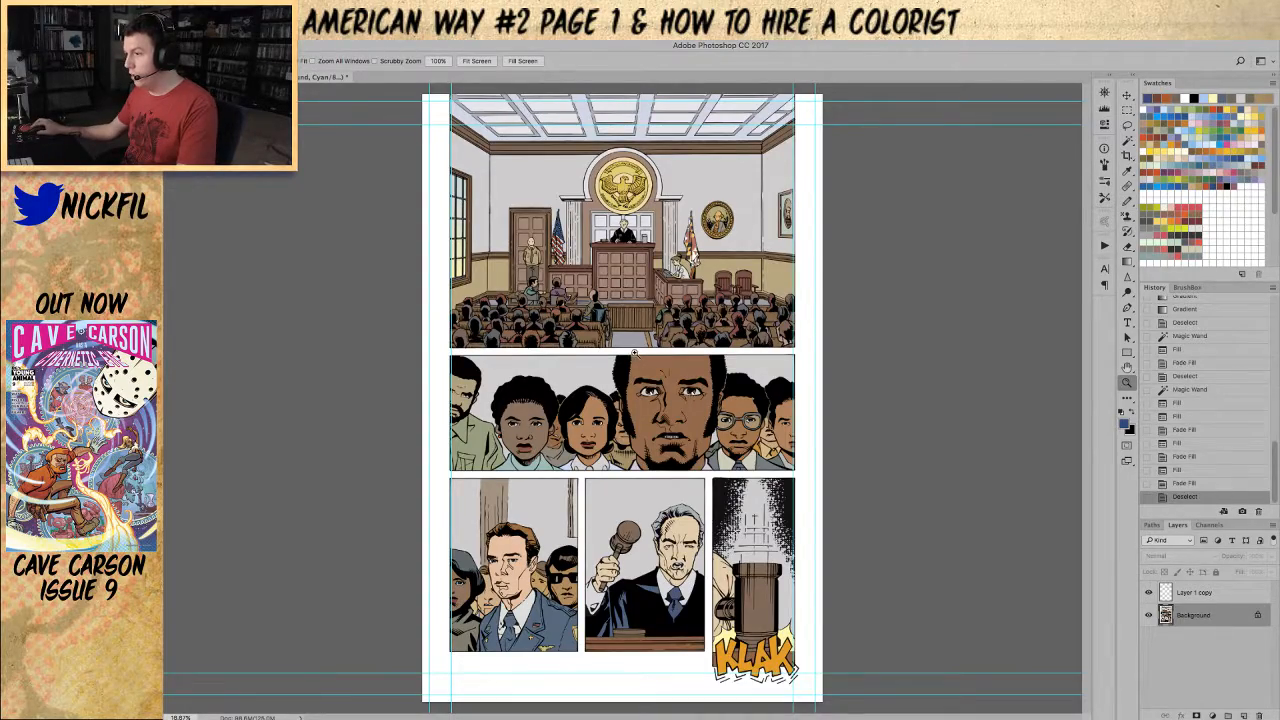
left_click(635, 350)
left_click_drag(667, 302, 649, 326)
key("w")
left_click(555, 312)
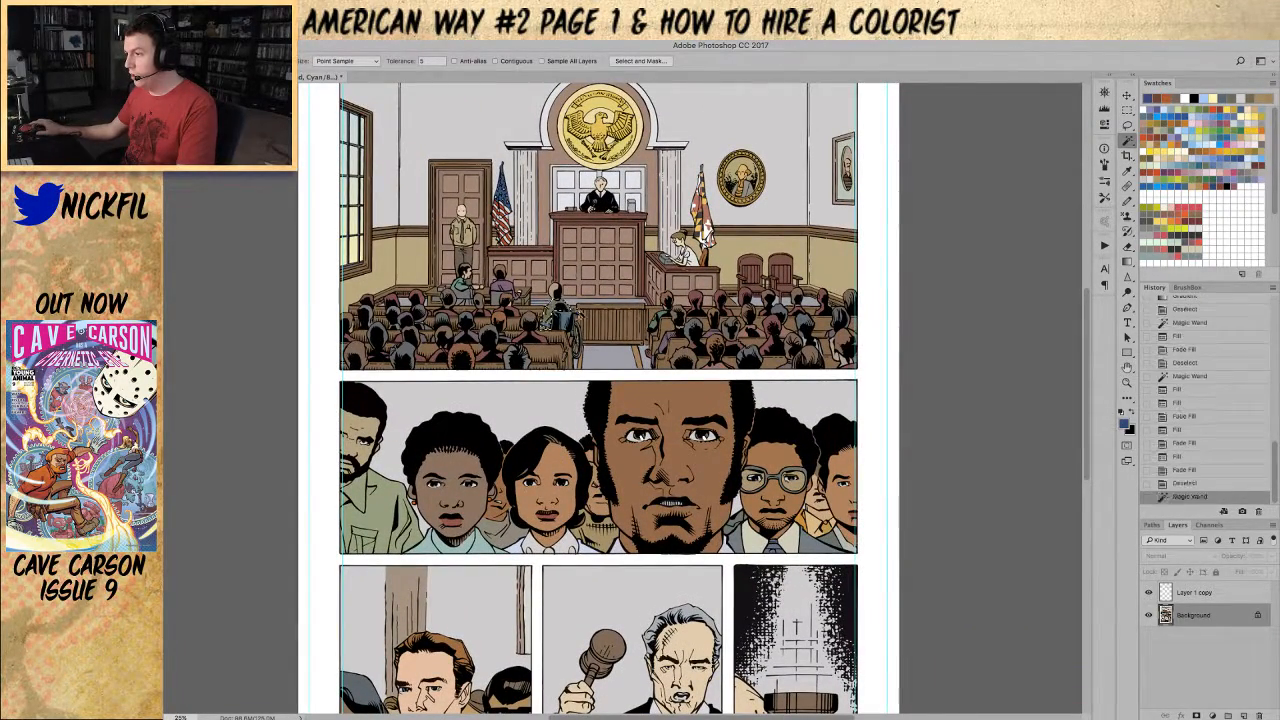
key("d")
key("x")
key("alt+BackSpace")
key("ctrl+shift+f")
key("ctrl+d")
Step: Select the color areas around the wheelchair figure and paint them at 50% opacity with brown sampled from the central man's forehead
key("ctrl+0")
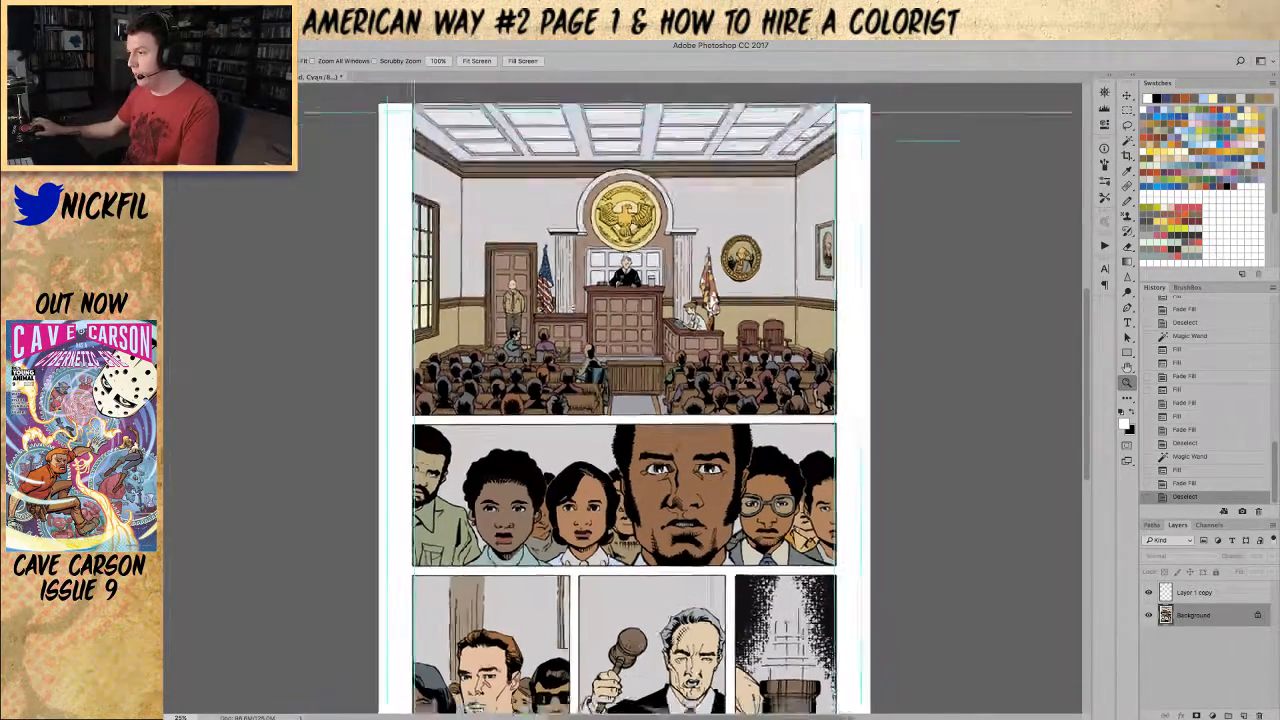
left_click(614, 300)
key("b")
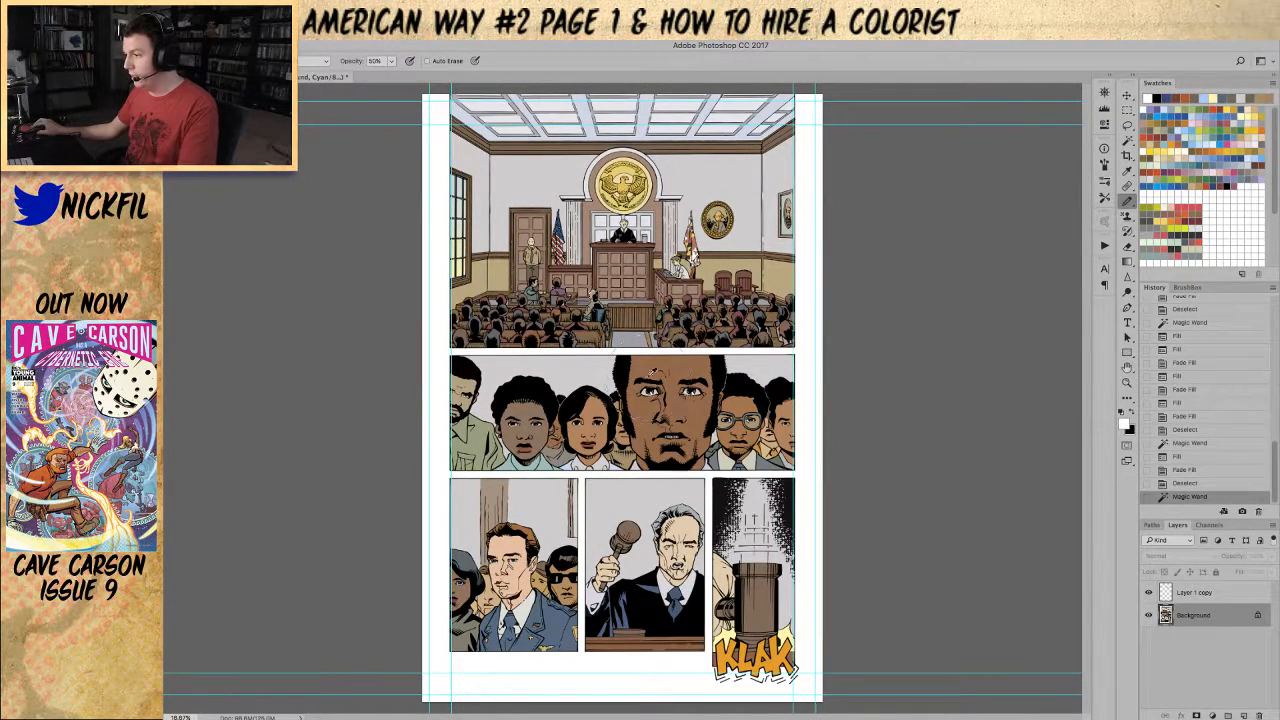
left_click(652, 373, "alt")
left_click(591, 315)
left_click(608, 305)
left_click(606, 308)
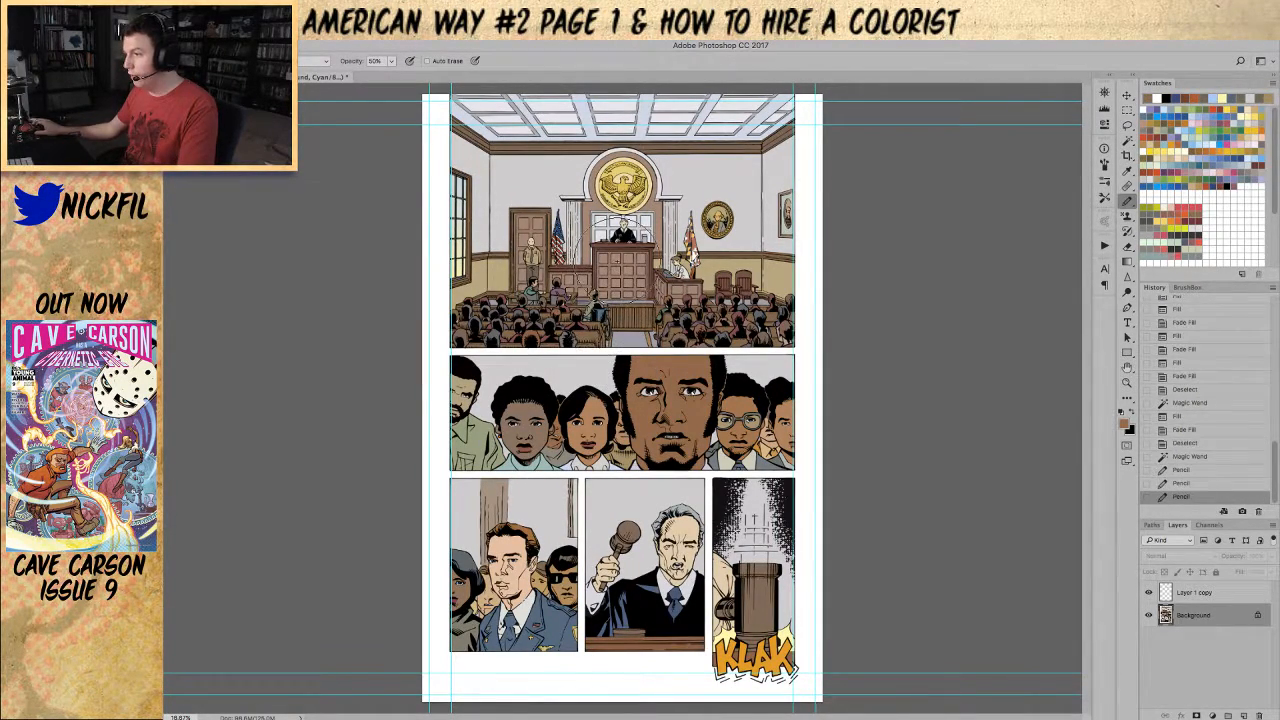
left_click(617, 259)
left_click(618, 288)
key("ctrl+d")
Step: Select the bearded man's green shirt in the crowd close-up panel and paint it with pale yellow
key("z")
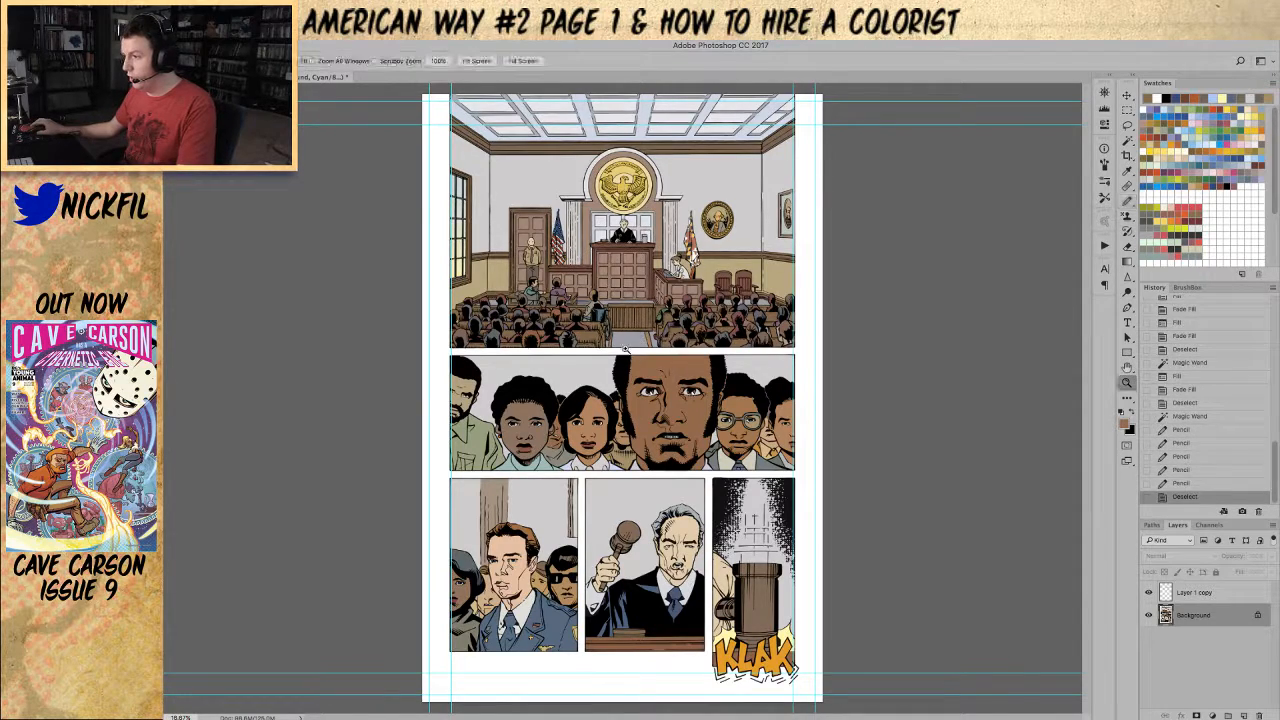
left_click(606, 328, "alt")
key("w")
left_click(505, 433)
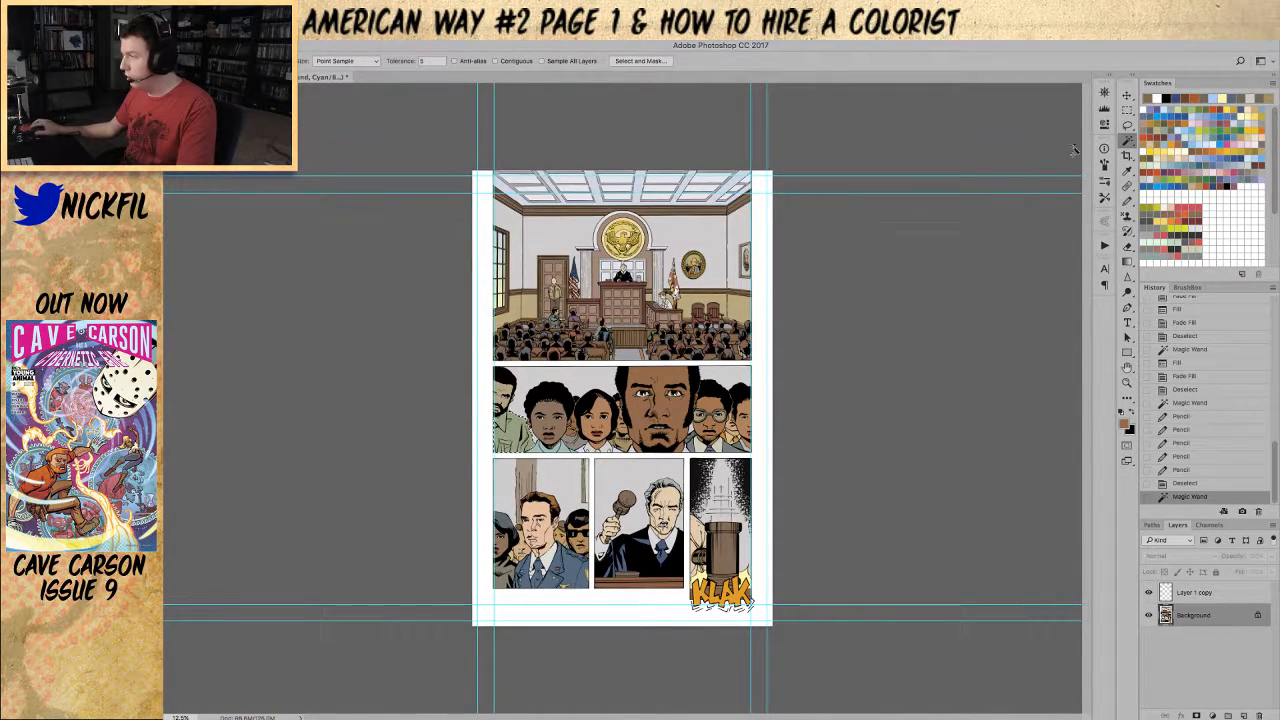
left_click(1174, 146)
key("b")
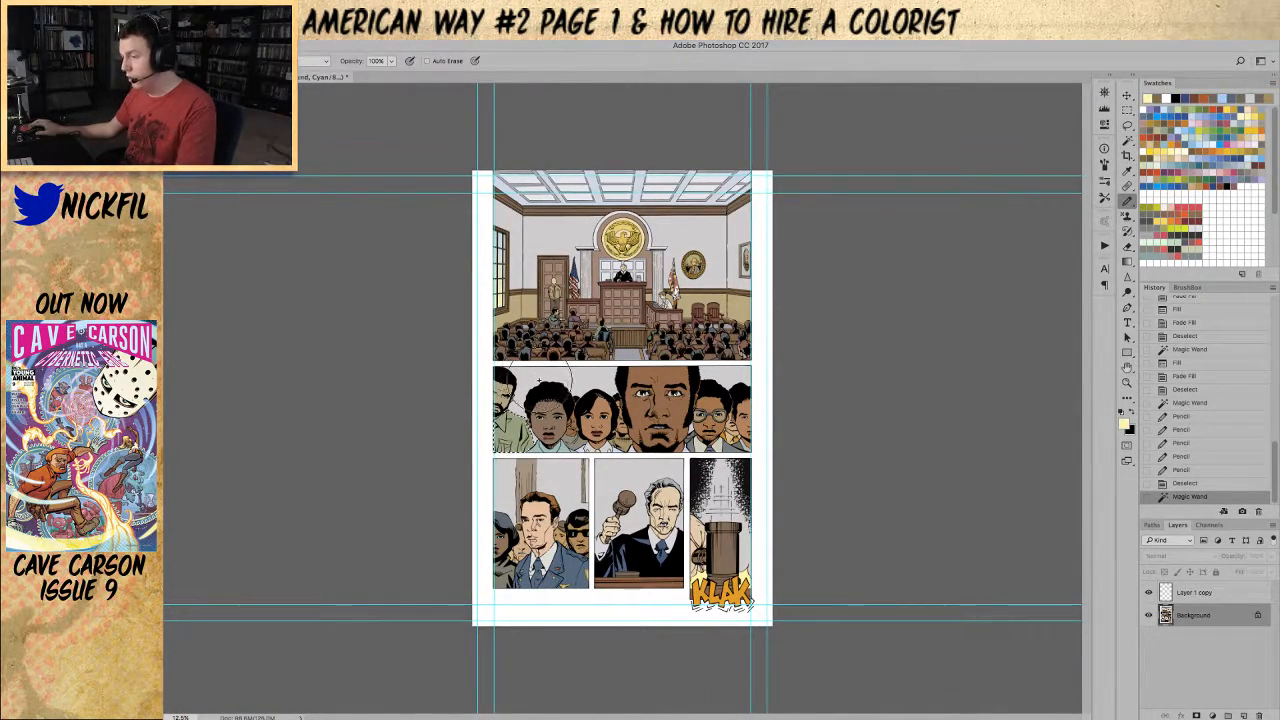
left_click(509, 439)
key("ctrl+d")
Step: Select the bearded man's face in the crowd close-up panel and paint it brown at 50% opacity
key("z")
left_click_drag(559, 405, 567, 421)
left_click(555, 417, "alt")
left_click(555, 417, "alt")
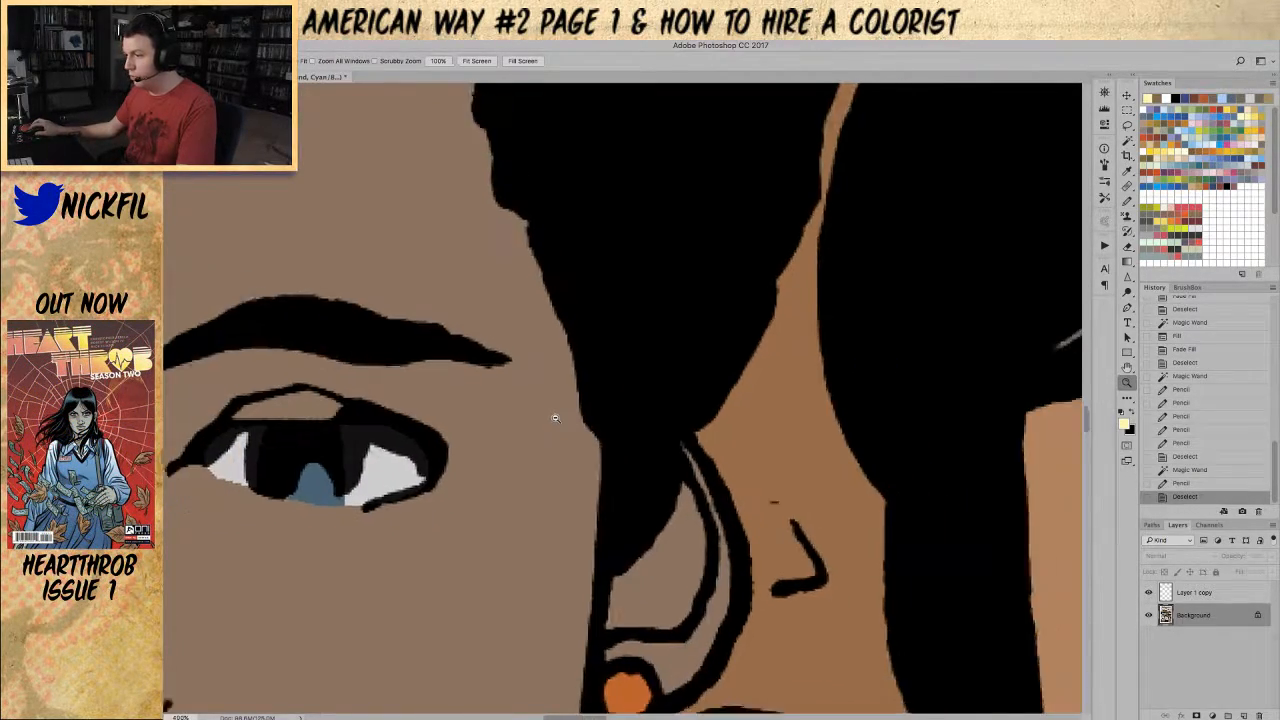
left_click(555, 417, "alt")
left_click(555, 417, "alt")
left_click(555, 417, "alt")
left_click(555, 417, "alt")
key("w")
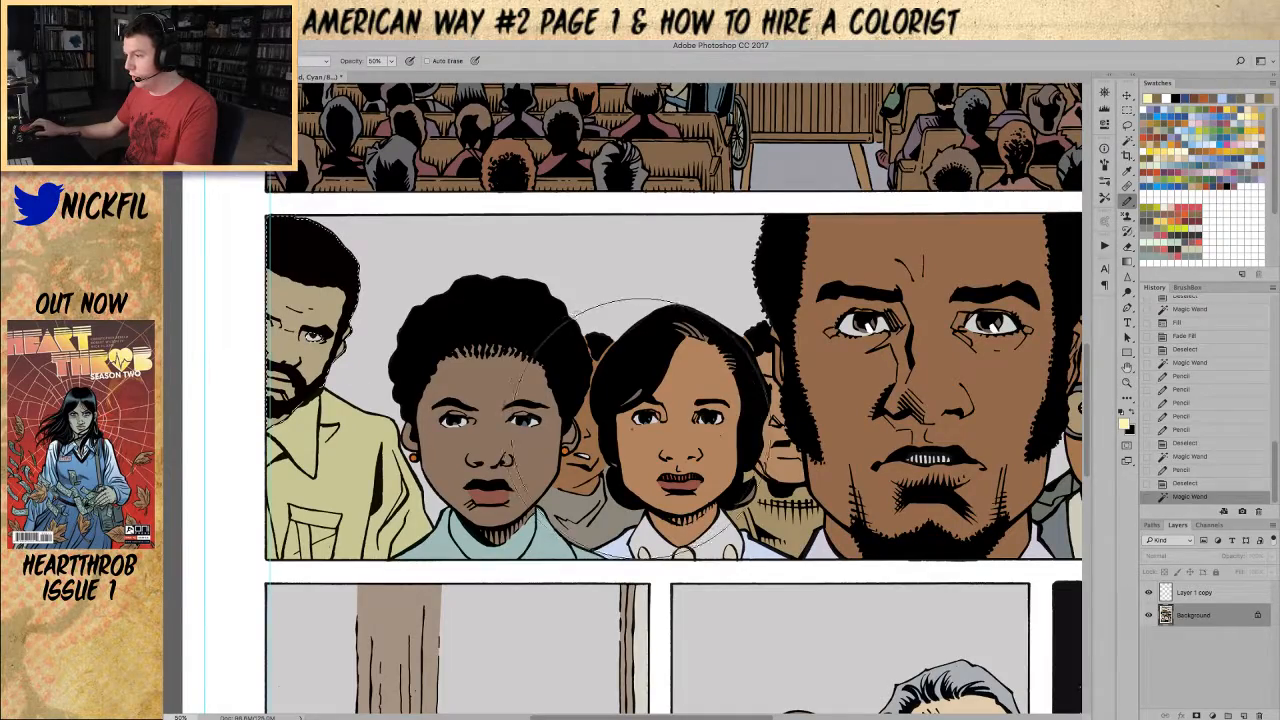
left_click(297, 312)
key("b")
left_click(325, 314)
left_click(323, 313)
key("ctrl+d")
key("z")
left_click(667, 350, "alt")
left_click(700, 385, "alt")
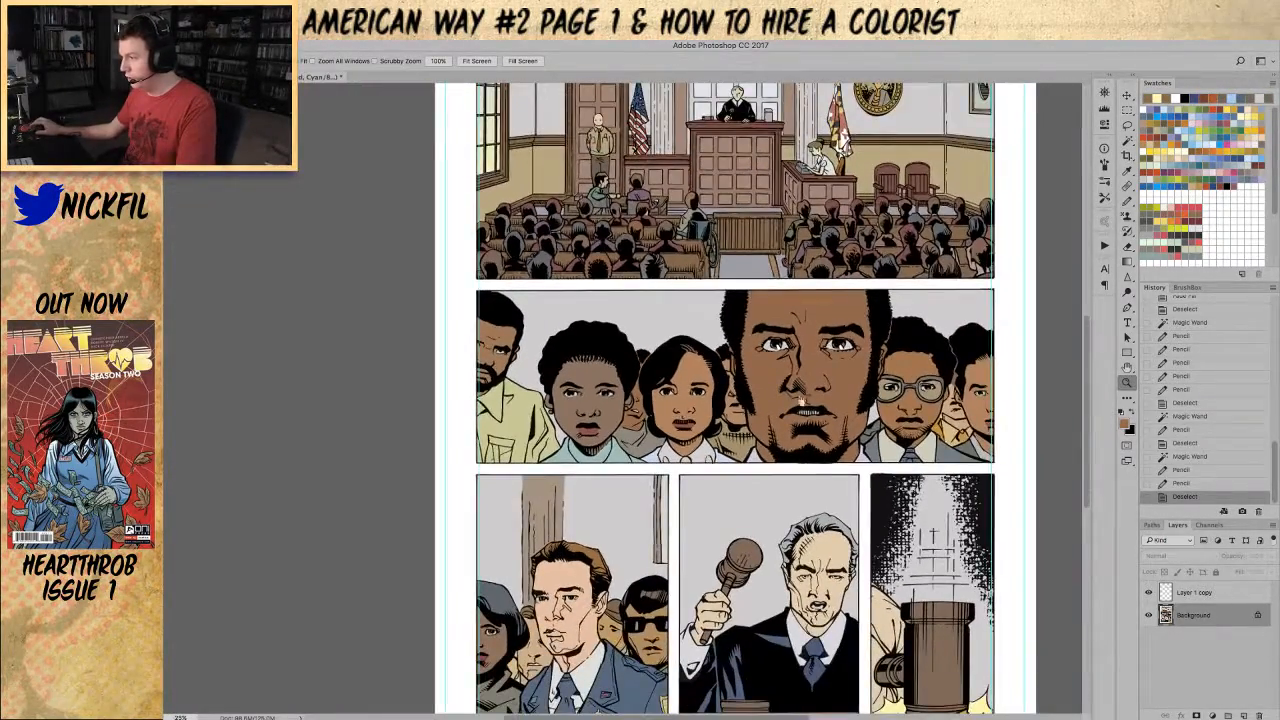
Step: Select the lens color of the man's glasses in the crowd close-up panel and touch it up with tan at 100% pencil opacity
key("w")
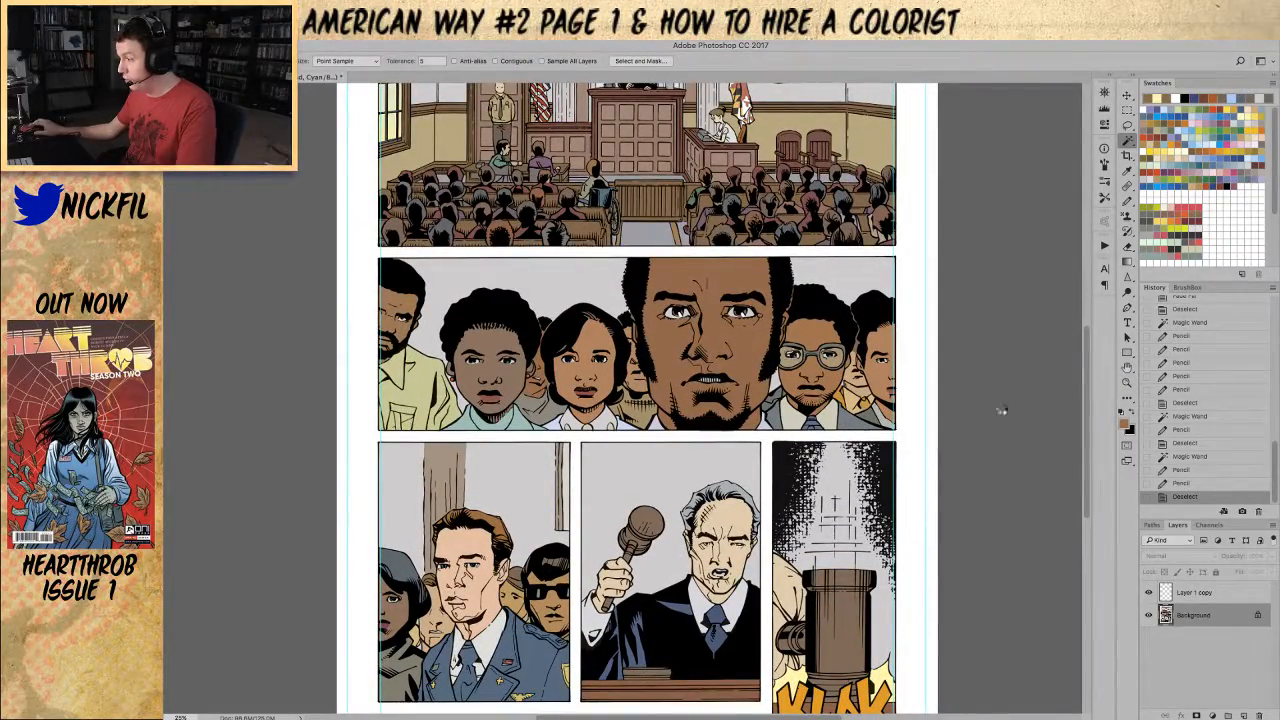
left_click(797, 358)
scroll(797, 358, "up", 3)
key("b")
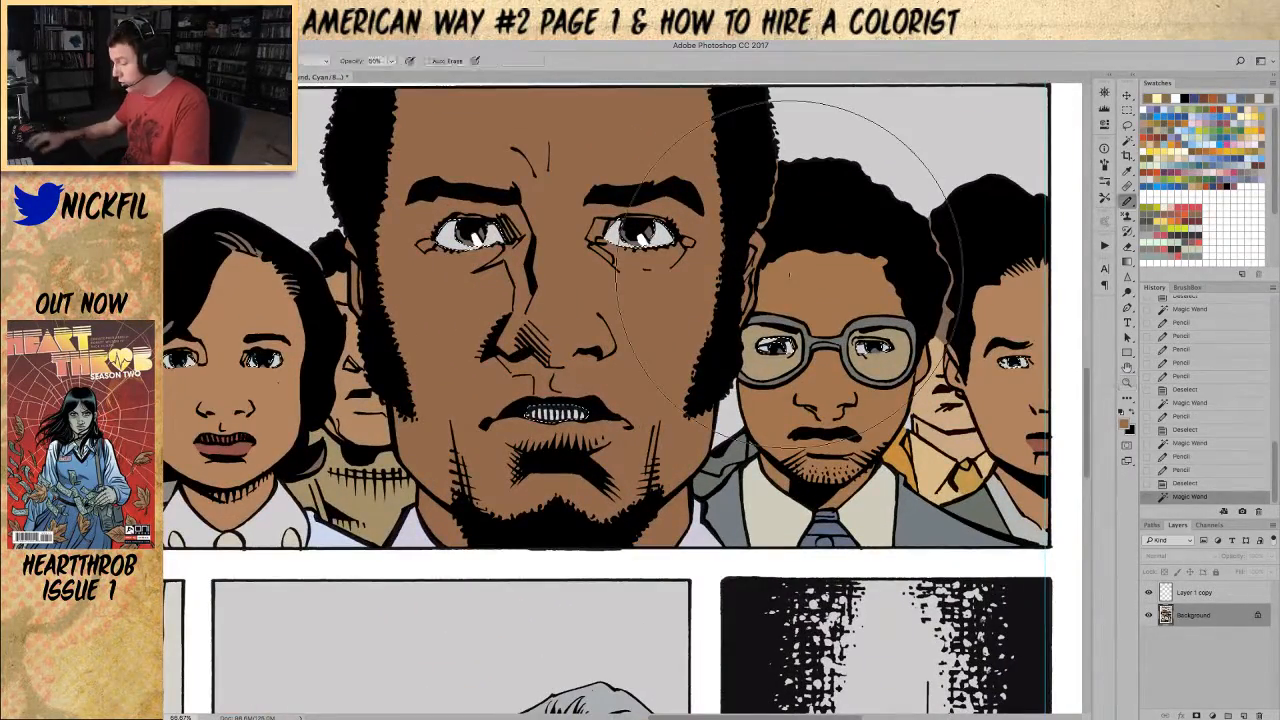
key("0")
key("bracketleft")
key("bracketleft")
key("bracketleft")
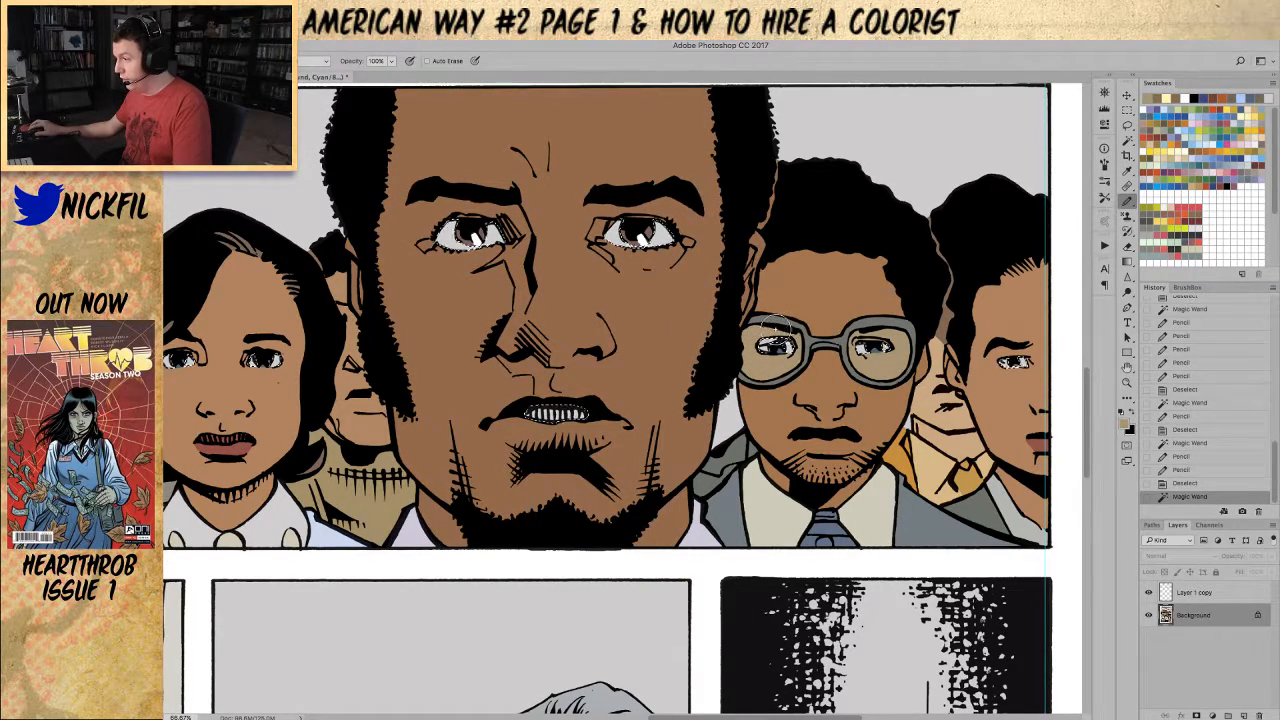
left_click_drag(776, 336, 755, 331)
key("super+d")
left_click_drag(878, 332, 824, 322)
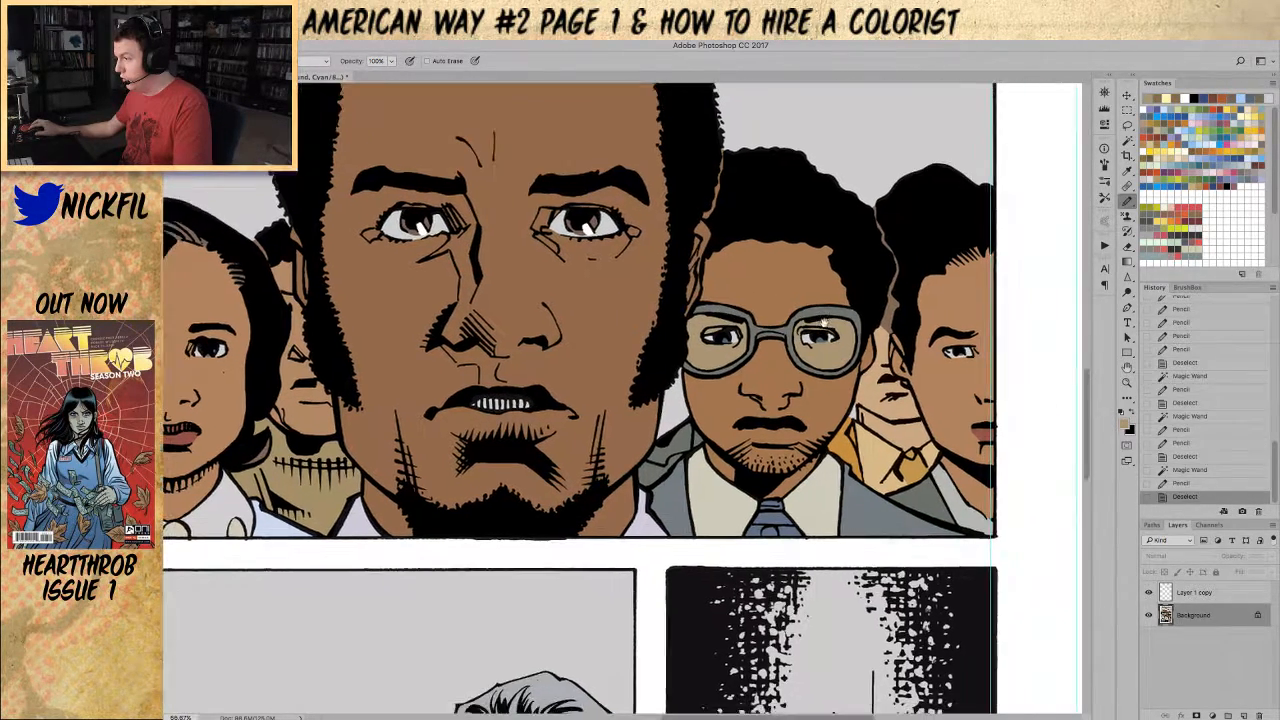
Step: Select the area between the glasses-wearing man's hair and the rightmost man's hair and paint it with the sampled light grey background color
scroll(822, 322, "down", 2)
key("w")
left_click(880, 230)
key("b")
mouse_move(843, 236)
left_mouse_down()
mouse_move(855, 312)
mouse_move(838, 240)
mouse_move(854, 276)
left_mouse_up()
left_click(839, 207, "alt")
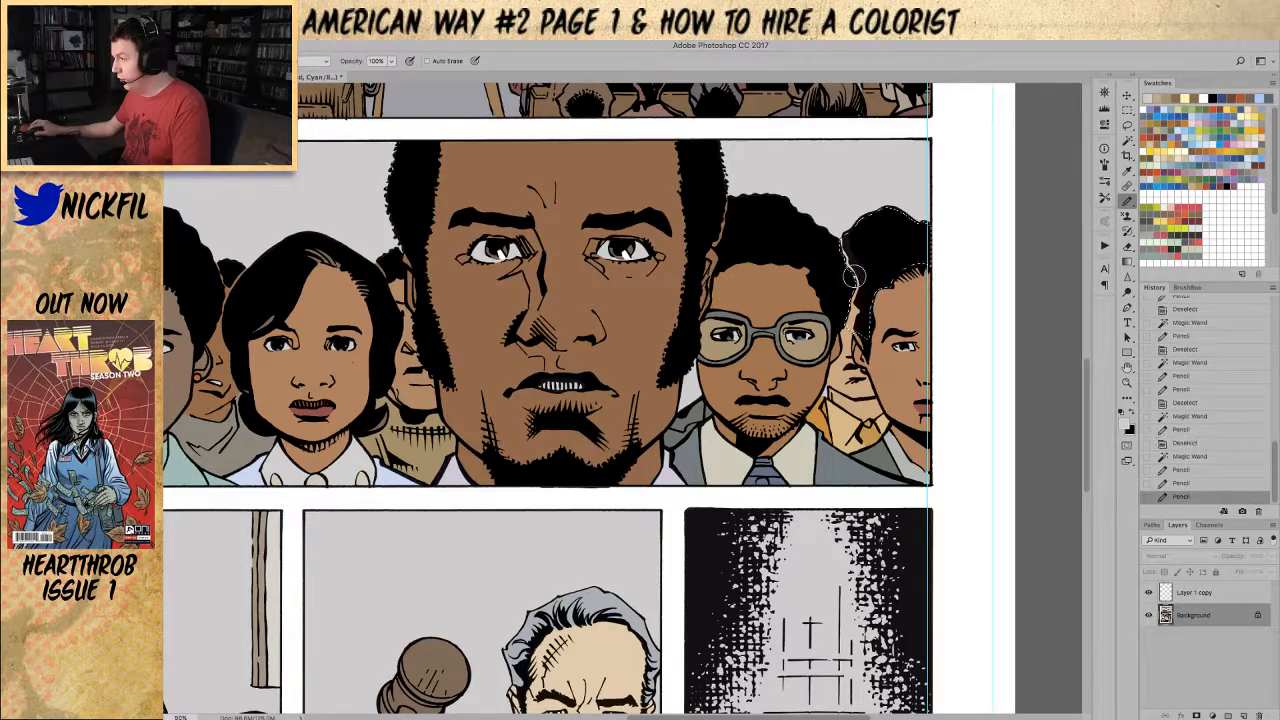
key("ctrl+d")
key("z")
left_click(831, 287, "alt")
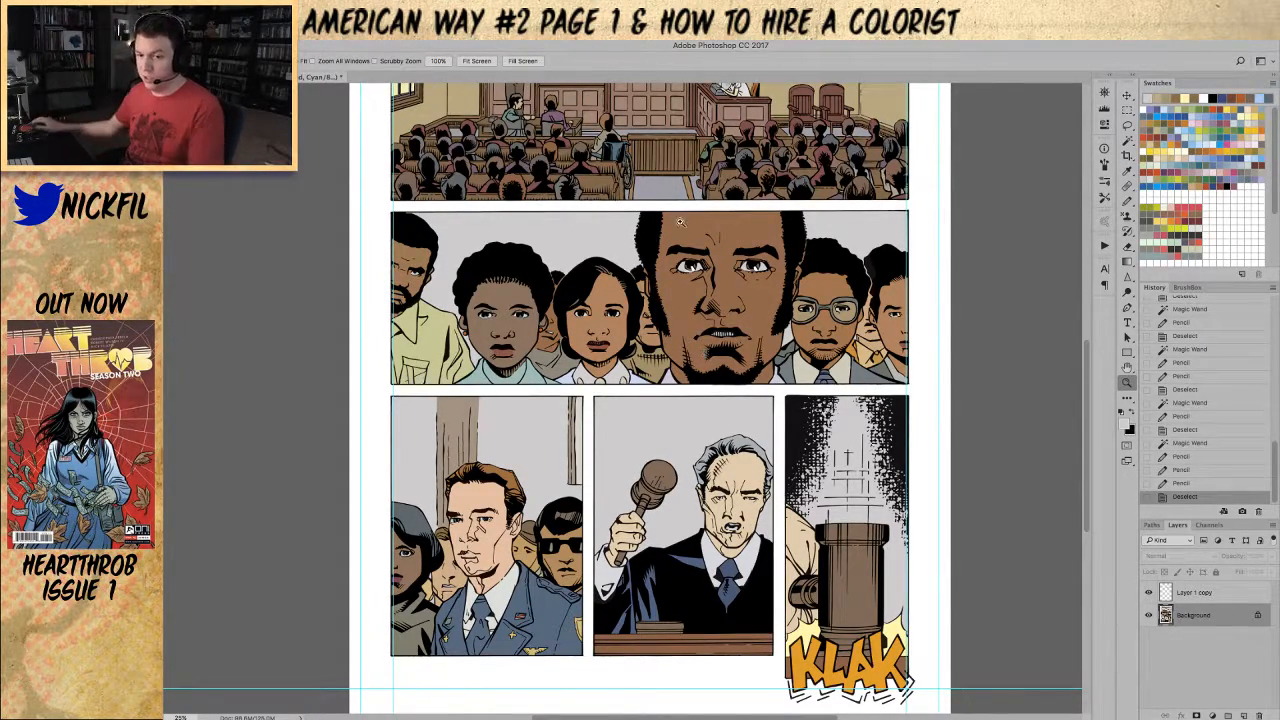
Step: Select the whole canvas and subtract the white page area so only the comic panels stay selected
left_click(732, 348)
left_click_drag(768, 323, 757, 254)
key("super+a")
key("w")
left_click(976, 328, "alt")
key("z")
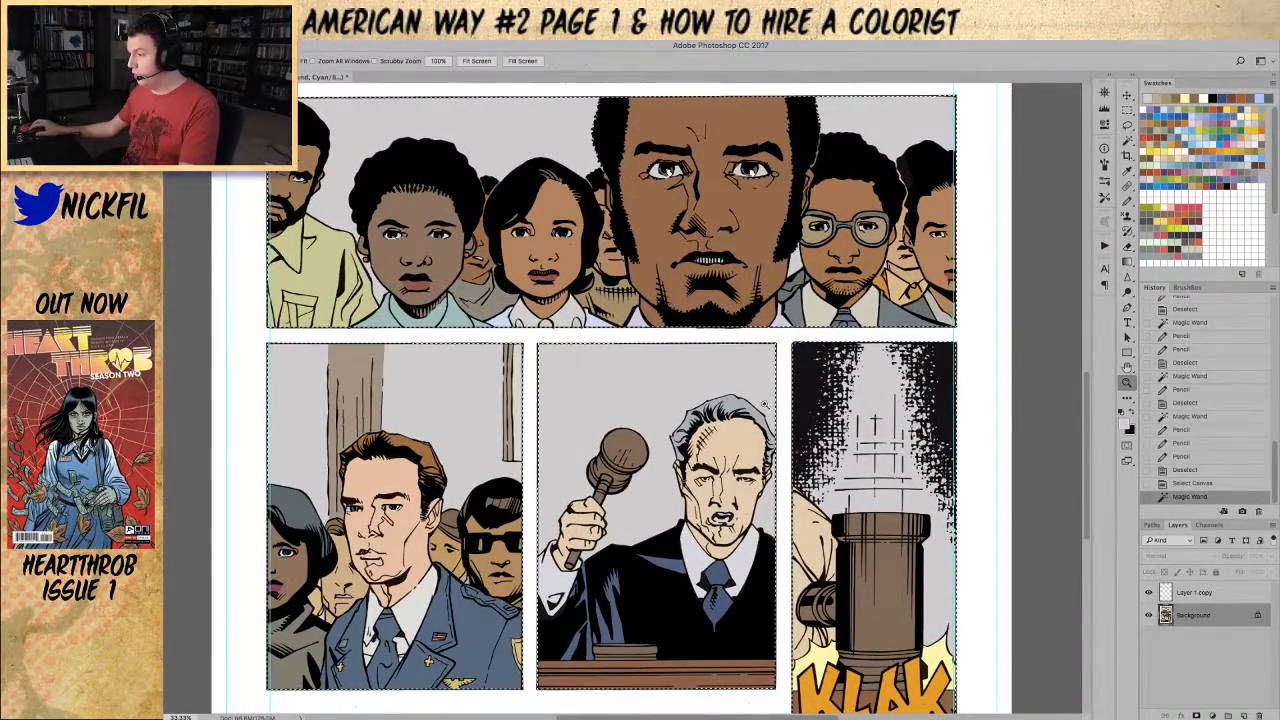
left_click(976, 328, "alt")
left_click_drag(720, 367, 664, 563)
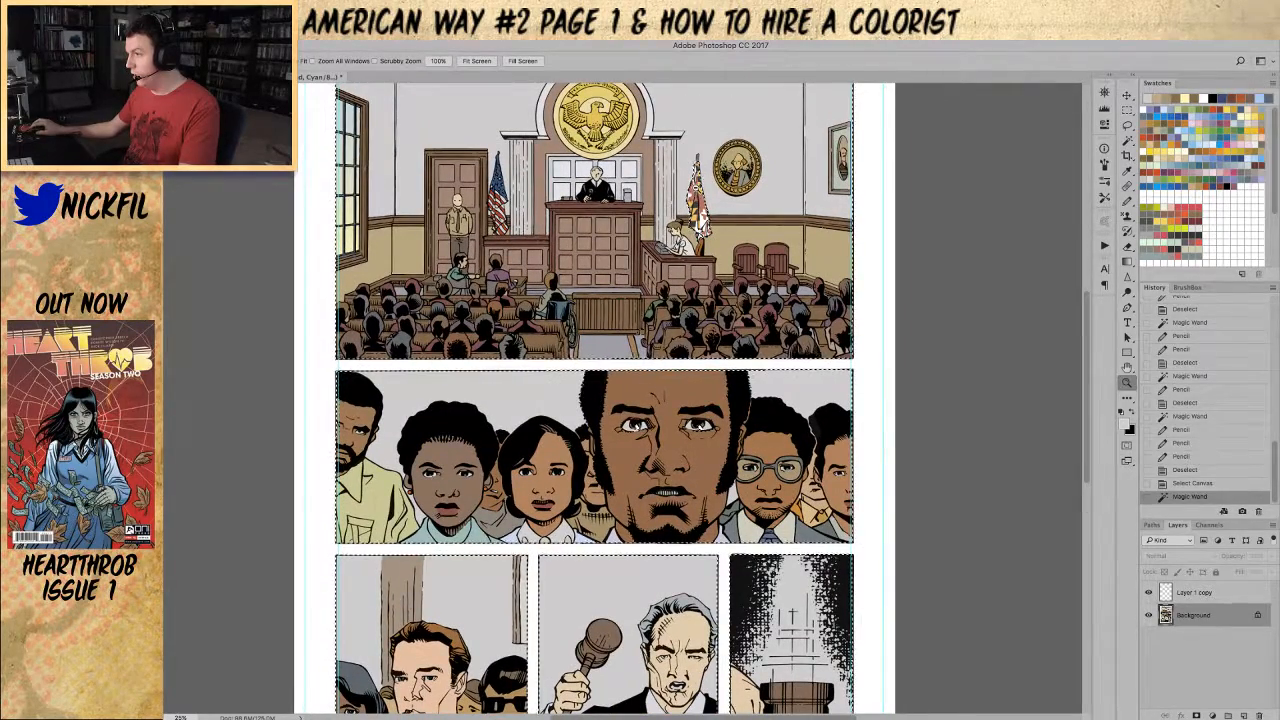
Step: Fill the selected panels with the pale yellow swatch (0C 0M 40Y 0K) and fade the fill to 10% opacity
left_click(643, 279, "alt")
key("l")
left_click_drag(735, 200, 740, 210)
left_click(1177, 147)
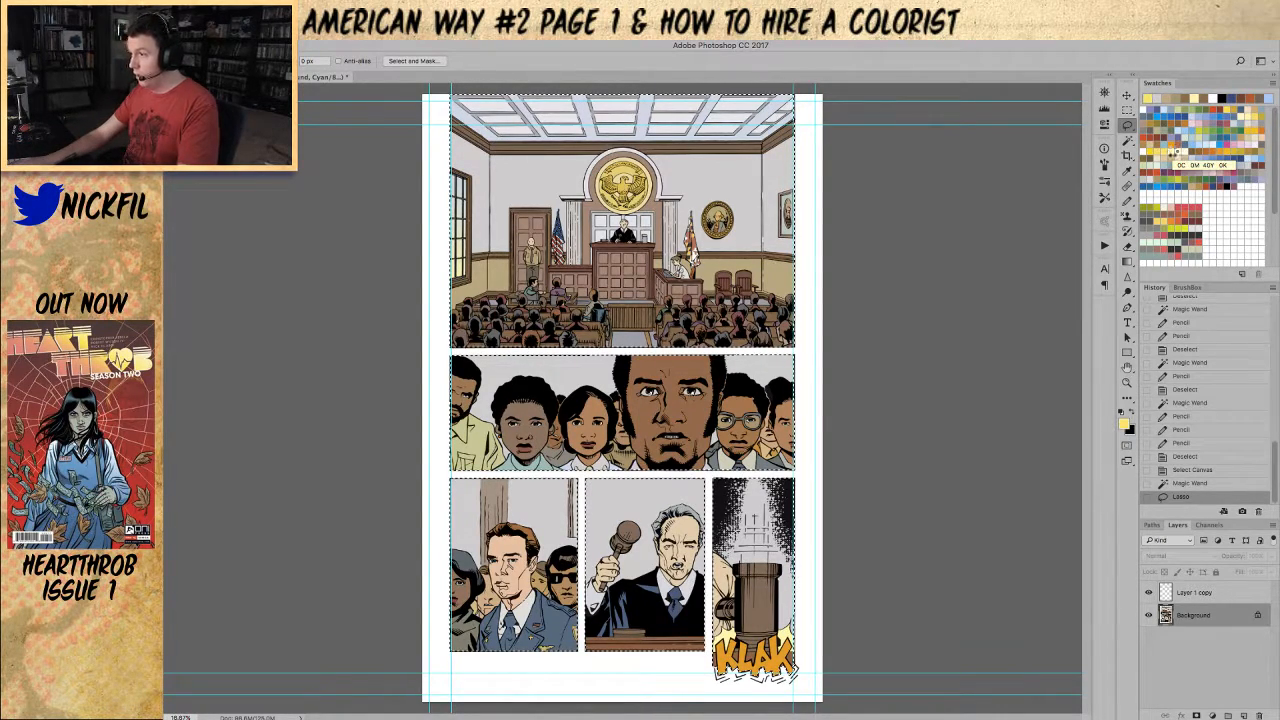
key("alt+BackSpace")
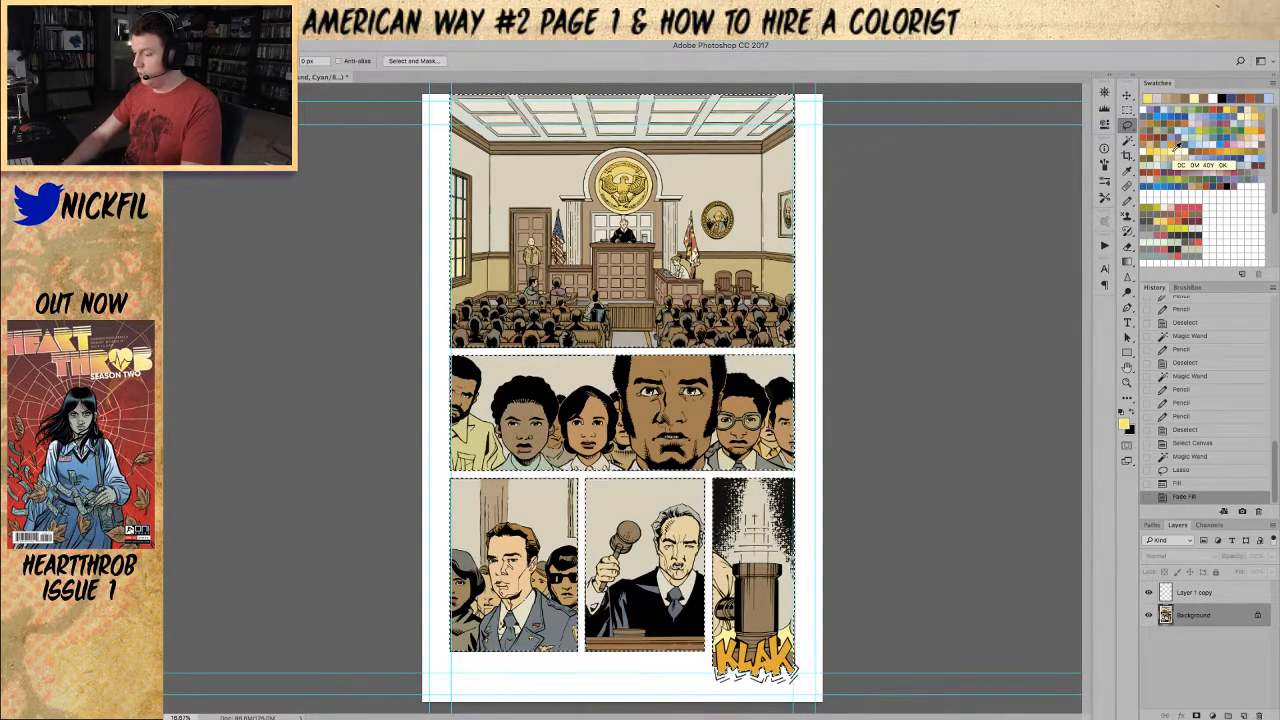
key("ctrl+shift+f")
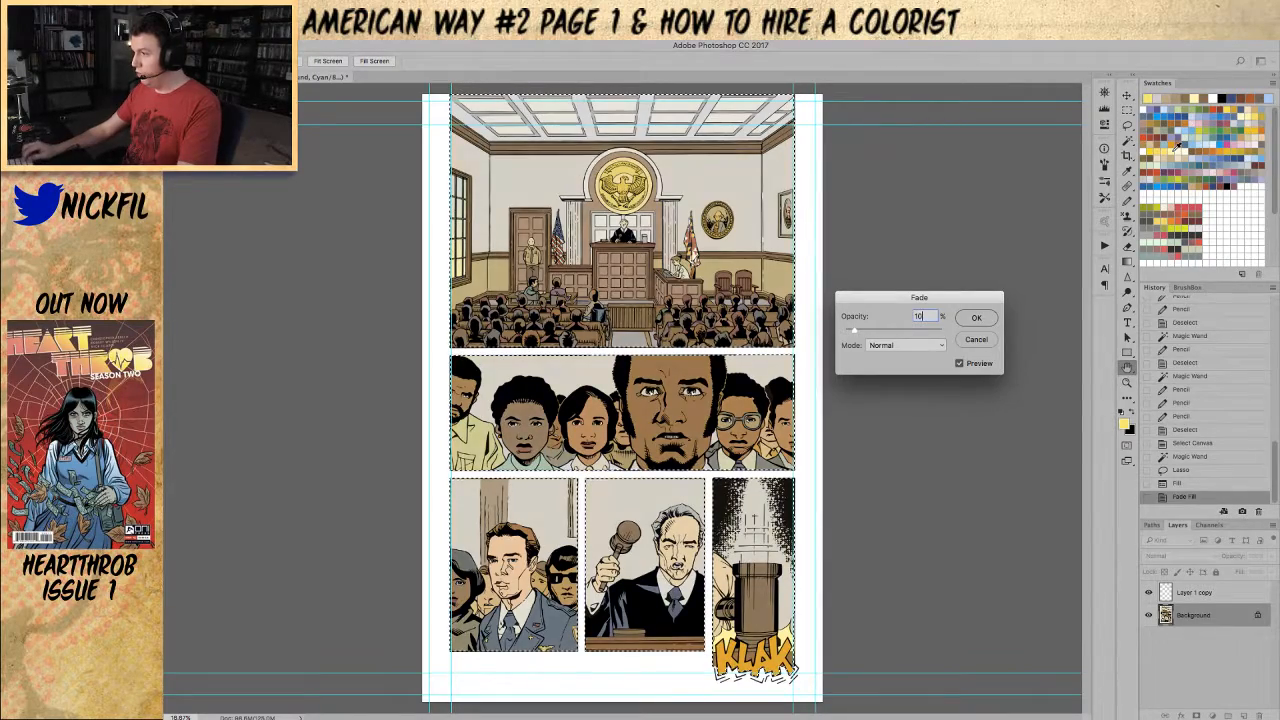
key("Return")
Step: Examine the yellow tint on the courtroom and crowd panels both close up and across the full page
key("z")
left_click(754, 452)
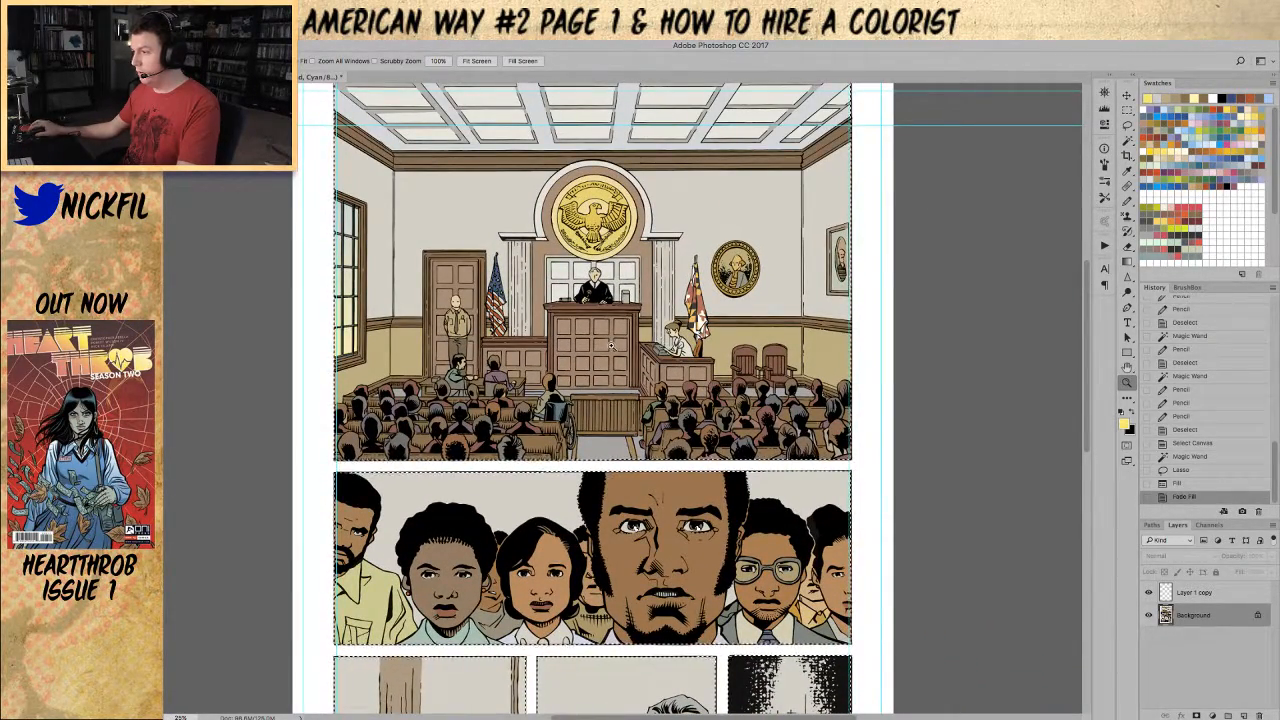
left_click(640, 308)
left_click_drag(640, 308, 650, 363)
left_click(655, 295, "alt")
left_click(655, 295, "alt")
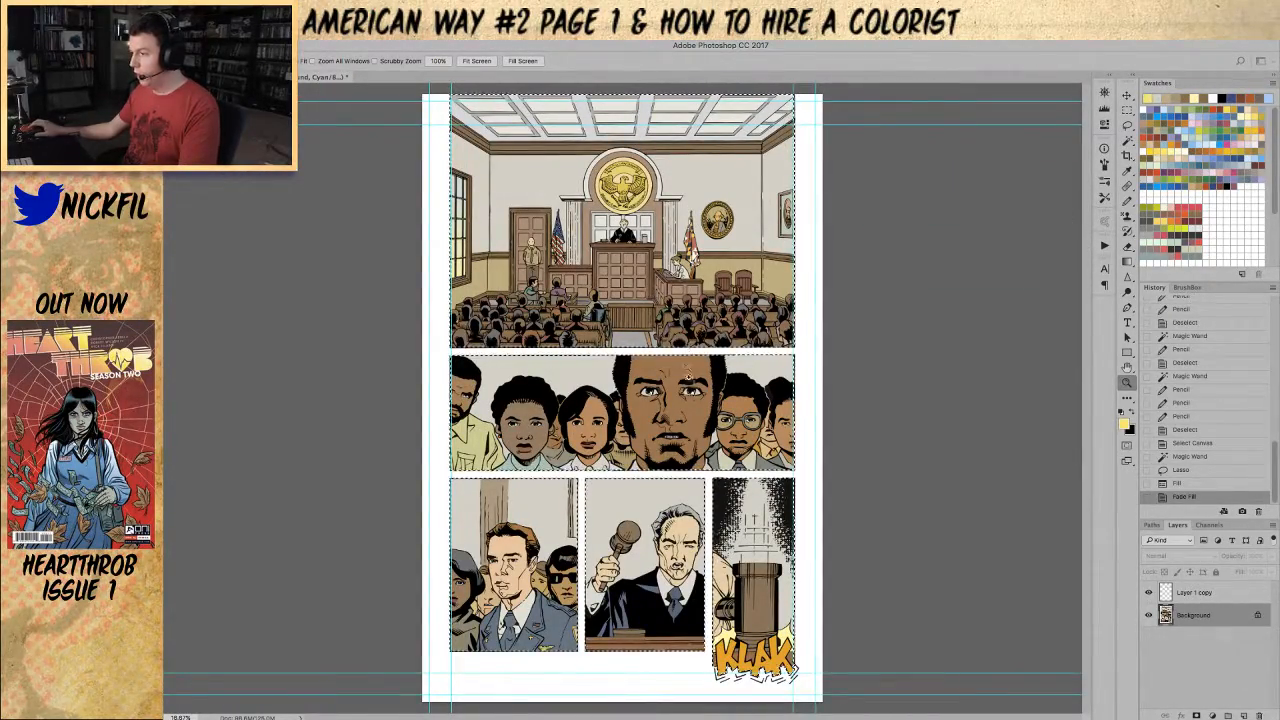
key("w")
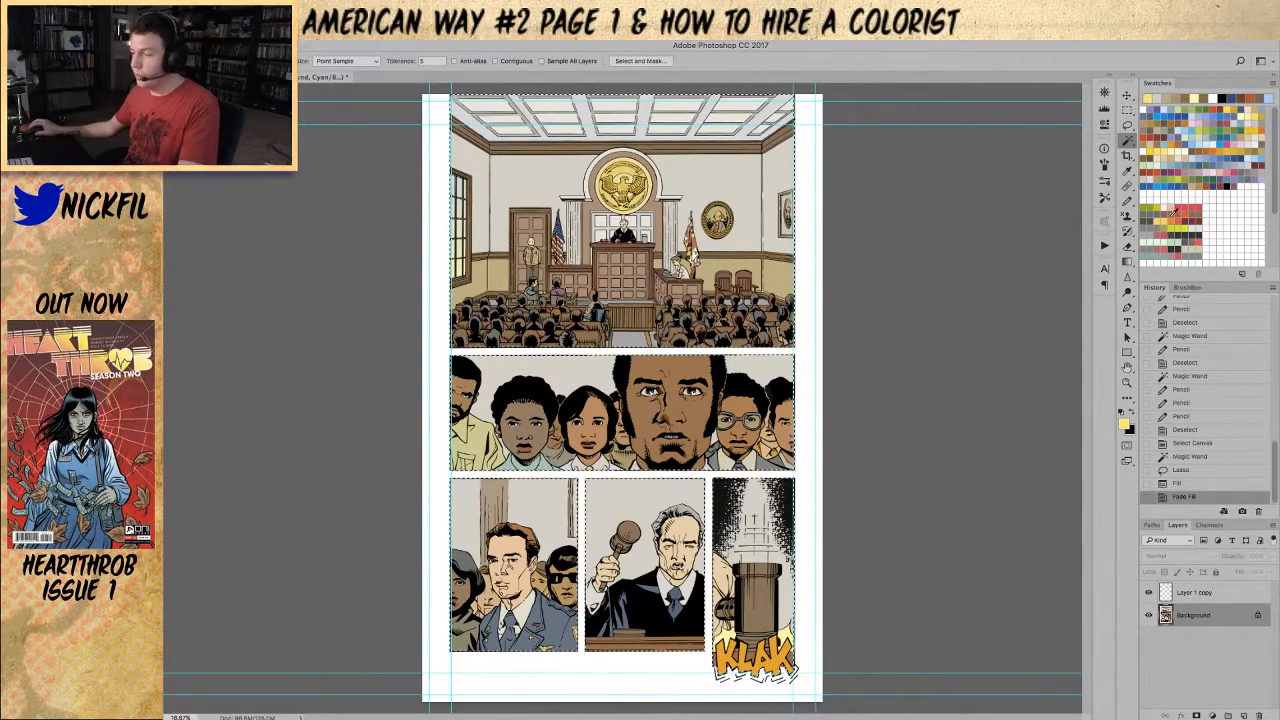
key("z")
left_click(718, 220)
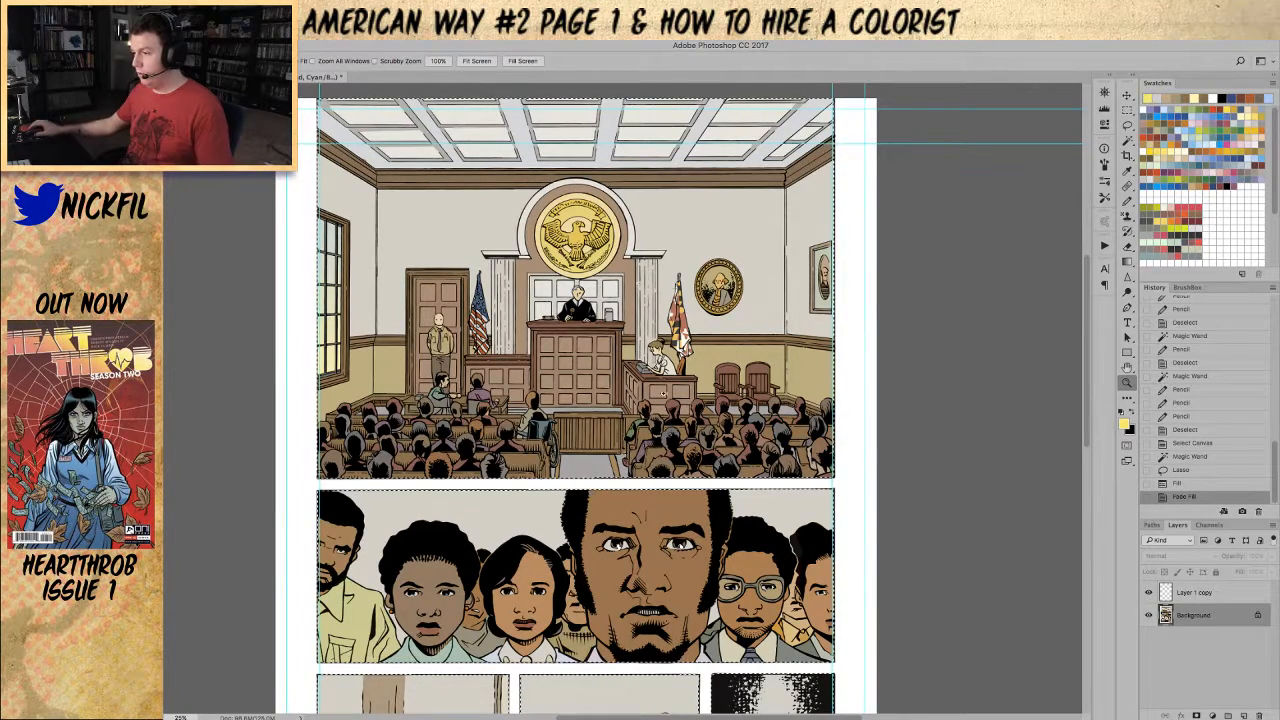
Step: Subtract the plain backgrounds of the crowd, officer and judge panels from the selection using the Magic Wand with Contiguous enabled
key("w")
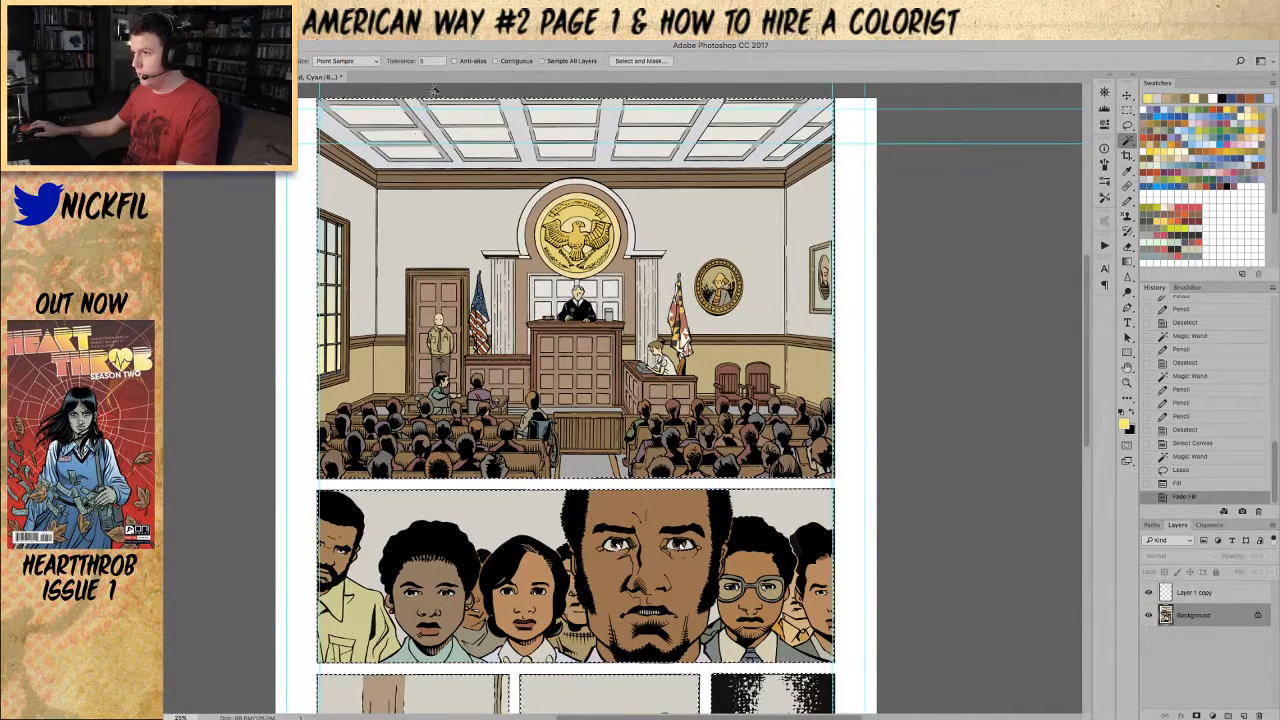
left_click(502, 517)
left_click(383, 599)
scroll(564, 402, "down", 5)
left_click(564, 402)
left_click(470, 412)
left_click(389, 412)
left_click(481, 418)
left_click(519, 408)
left_click(525, 405)
left_click(530, 402)
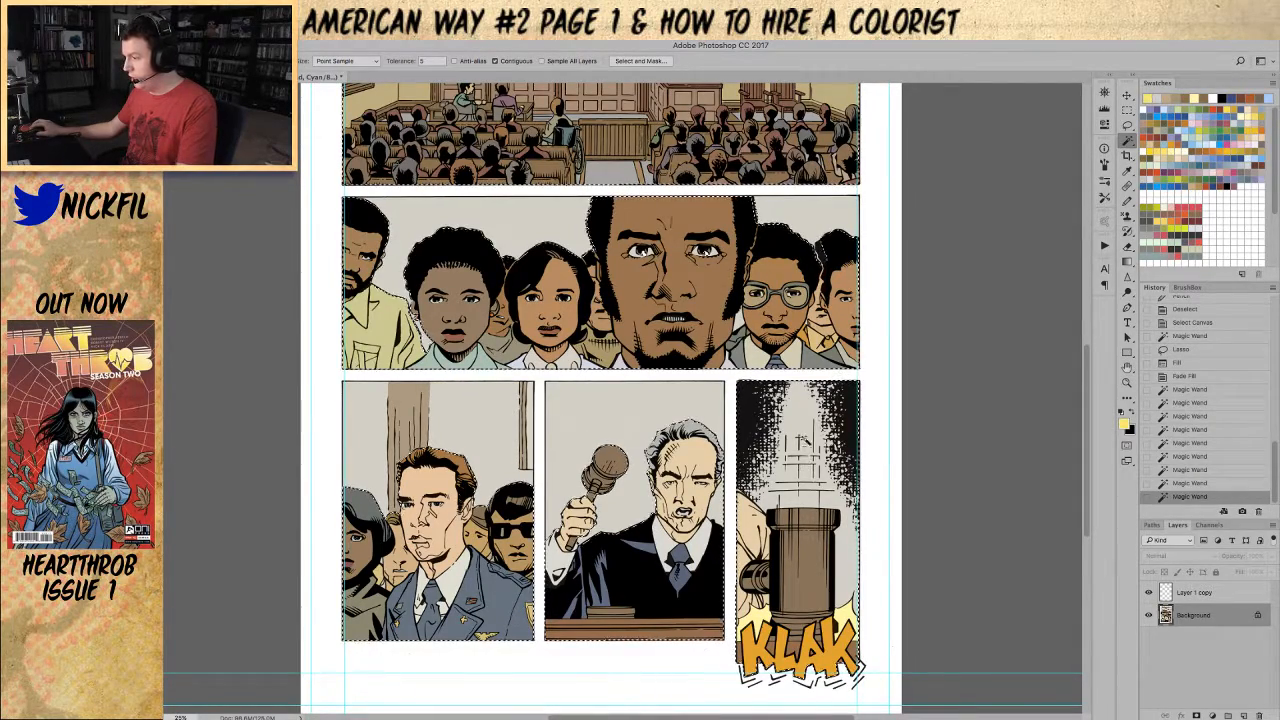
Step: Refine the selection in the lower panels with further Magic Wand picks and a rectangular marquee area
scroll(760, 537, "down", 3)
left_click(522, 143)
left_click(480, 145)
left_click(560, 255)
left_click(470, 140)
key("m")
left_click_drag(843, 575, 700, 533)
key("w")
left_click(825, 520)
Step: Lasso areas along the judge's bench and around the judge in the courtroom panel out of the selection
left_click_drag(744, 110, 838, 345)
left_click_drag(685, 141, 690, 330)
key("z")
left_click(640, 276)
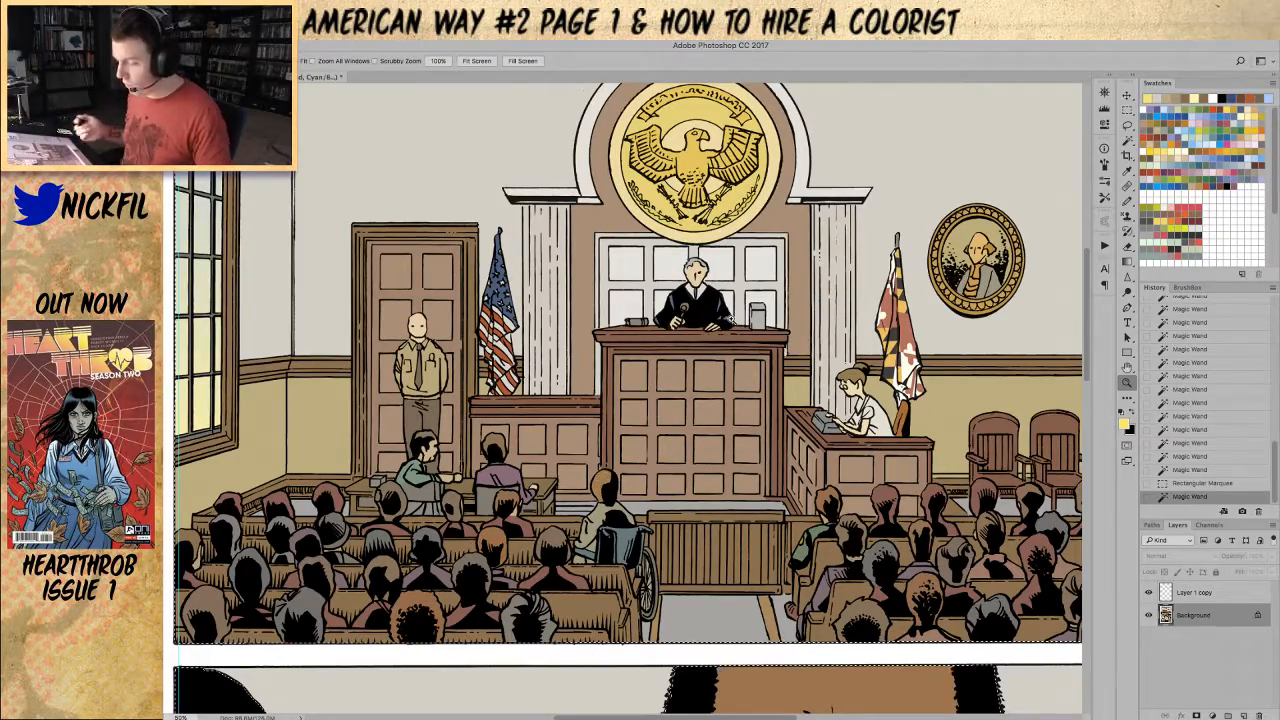
key("h")
left_click_drag(713, 520, 828, 470)
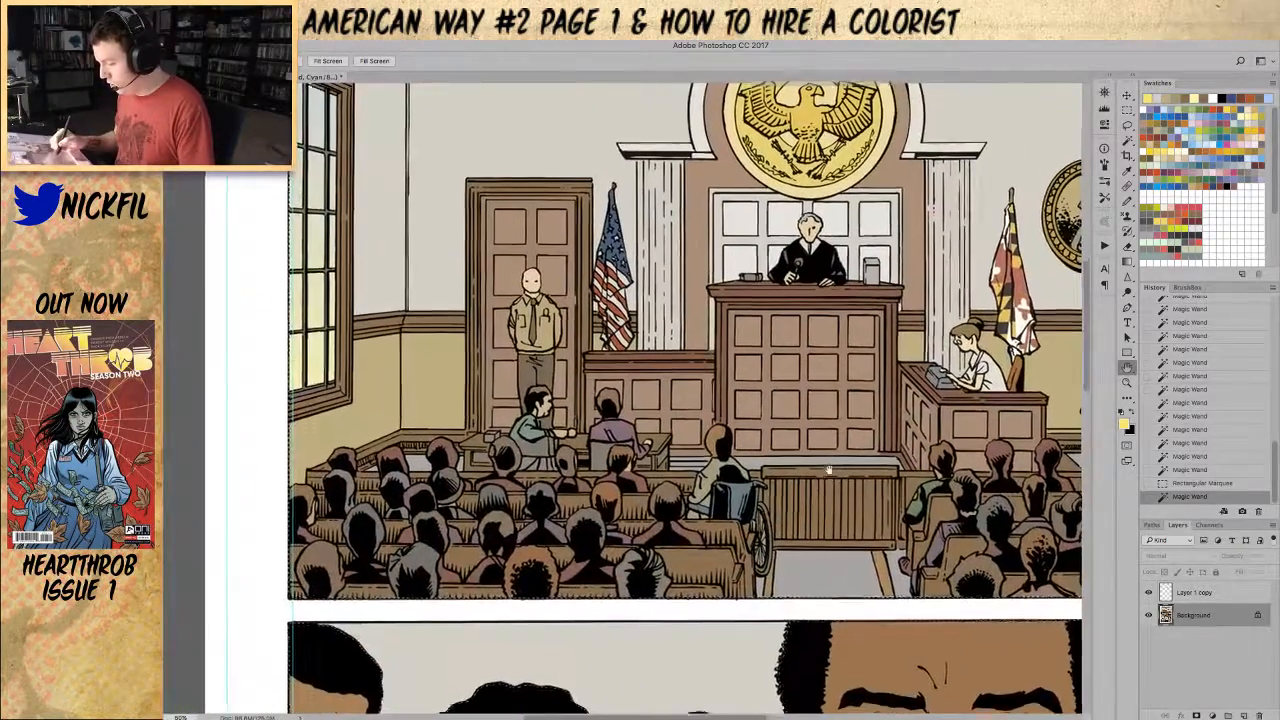
key("z")
left_click(822, 488, "alt")
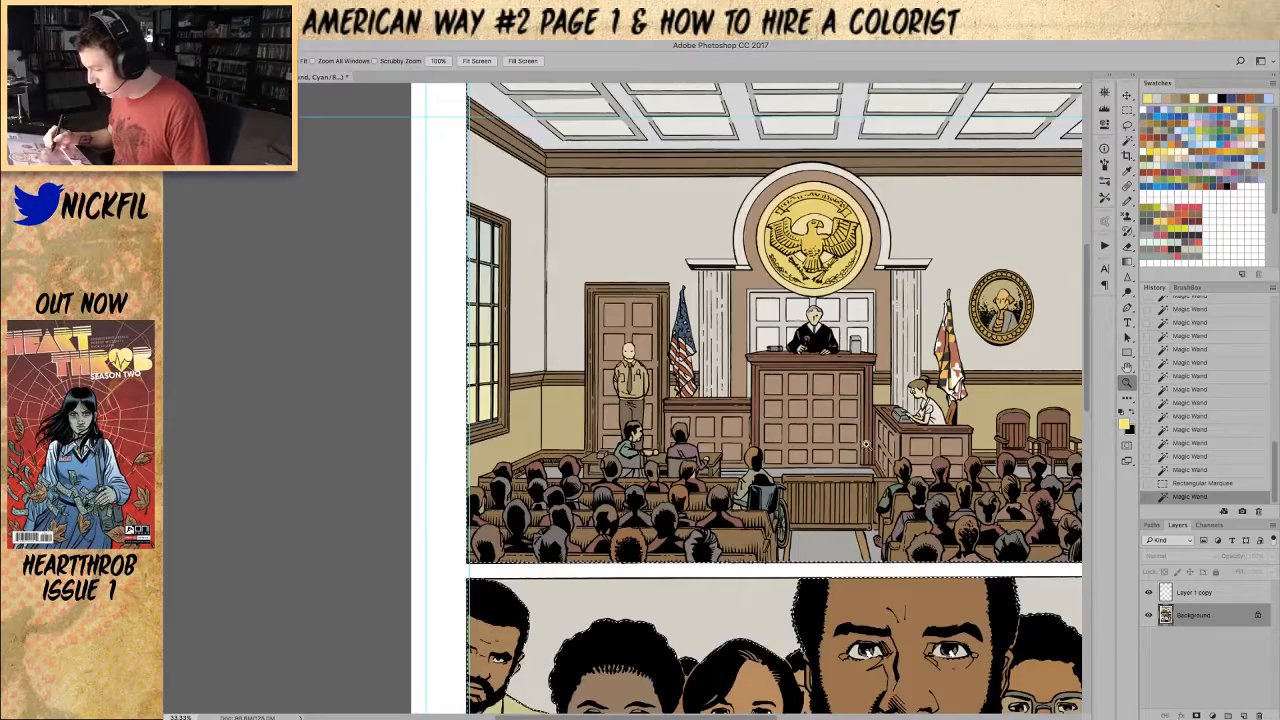
key("h")
left_click_drag(942, 434, 802, 486)
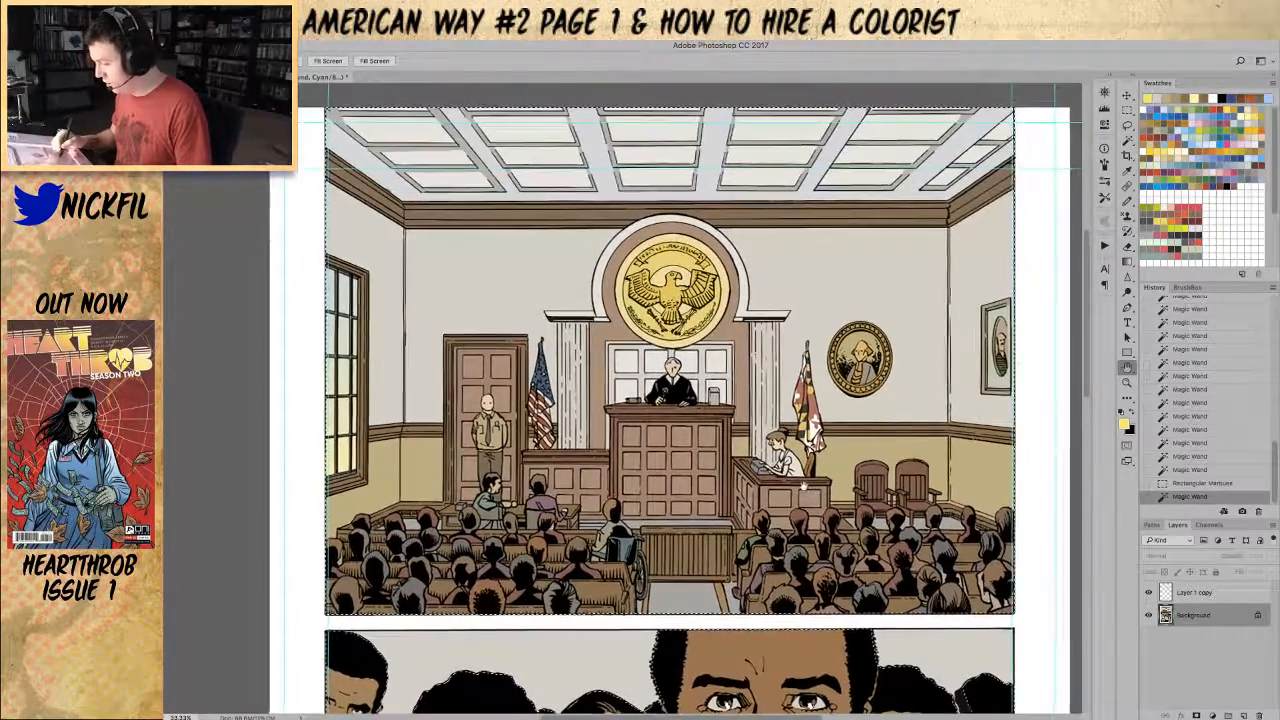
key("l")
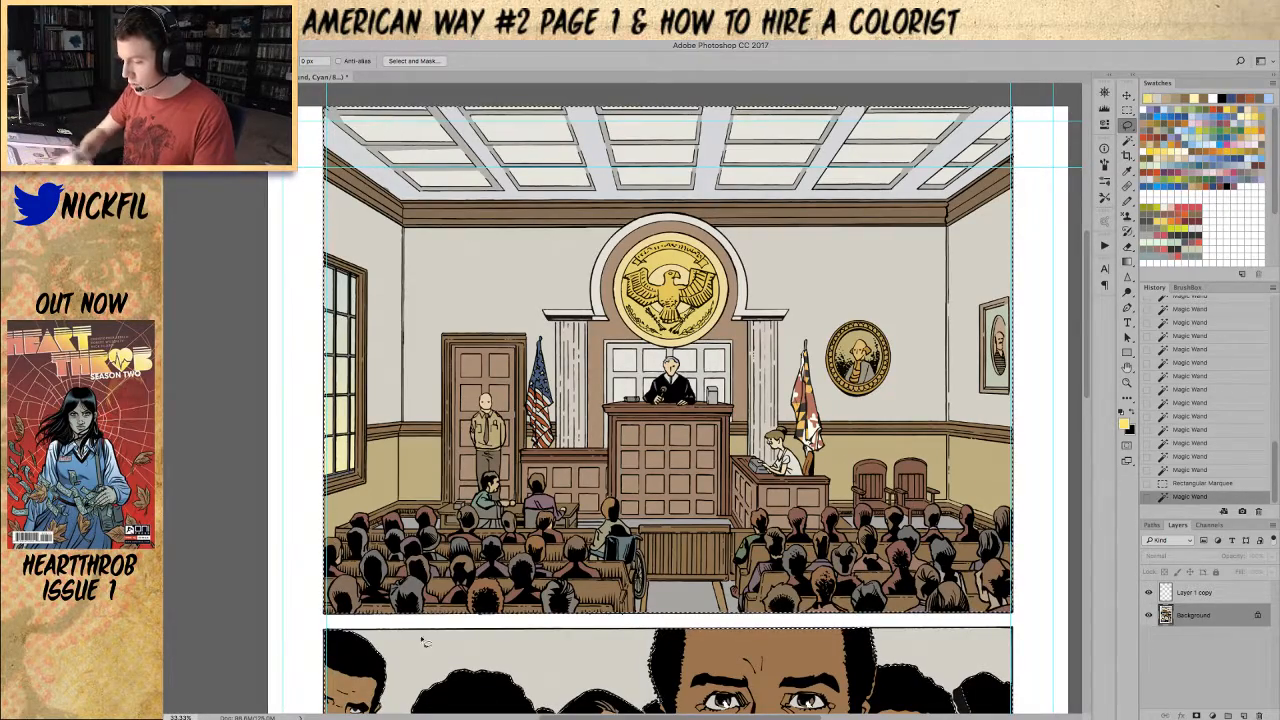
key("space")
left_click_drag(750, 487, 793, 510)
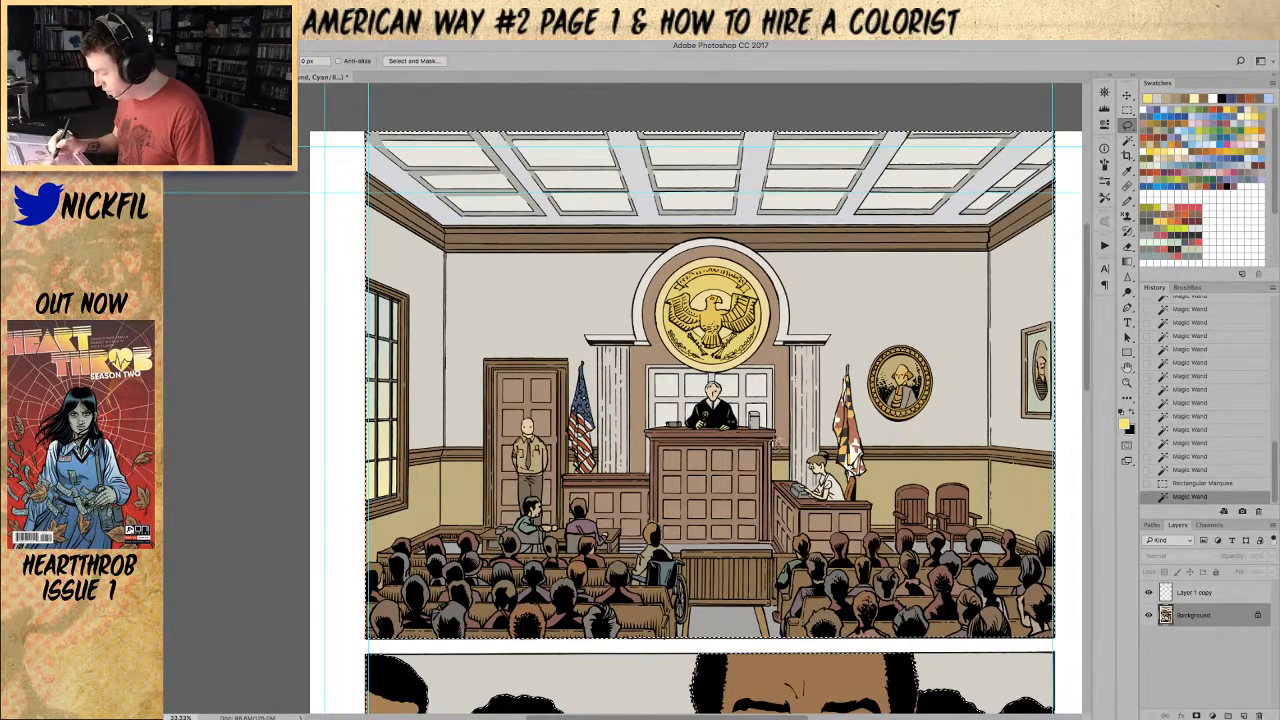
left_click_drag(778, 438, 774, 431)
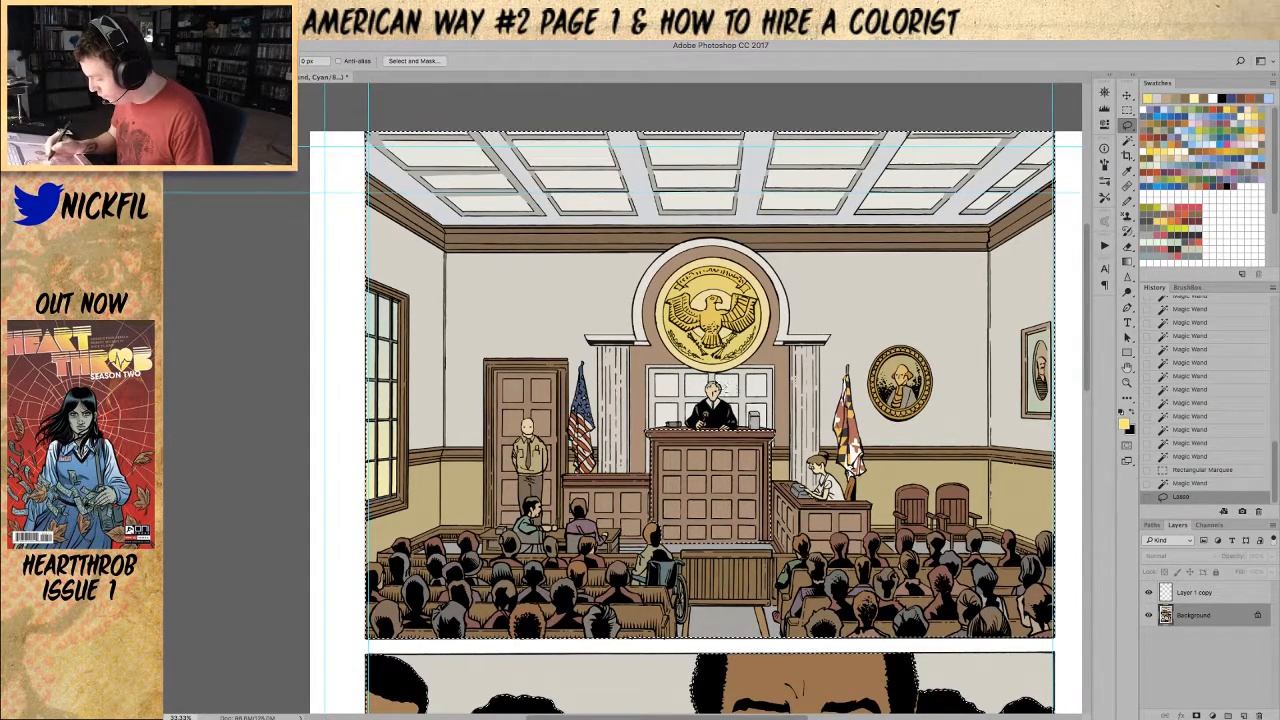
mouse_move(722, 392)
left_mouse_down()
mouse_move(714, 384)
mouse_move(724, 404)
mouse_move(704, 426)
left_mouse_up()
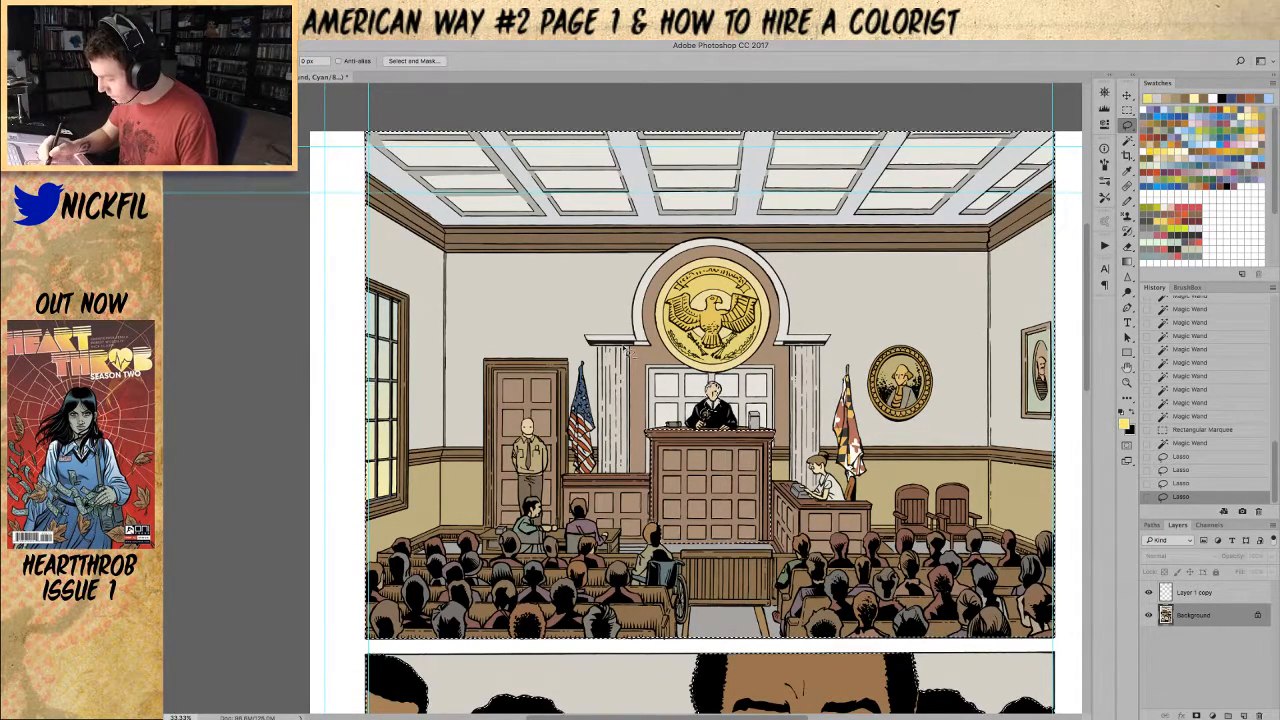
Step: Lasso strips along the columns, the wall behind the judge and the arch around the gold seal out of the selection
mouse_move(628, 480)
left_mouse_down()
mouse_move(600, 470)
mouse_move(600, 350)
mouse_move(632, 335)
mouse_move(650, 368)
mouse_move(638, 479)
mouse_move(652, 436)
mouse_move(790, 432)
mouse_move(768, 436)
mouse_move(778, 462)
mouse_move(792, 488)
mouse_move(806, 476)
mouse_move(816, 490)
mouse_move(822, 346)
mouse_move(780, 347)
mouse_move(784, 300)
mouse_move(736, 258)
mouse_move(660, 294)
mouse_move(642, 354)
mouse_move(665, 355)
mouse_move(660, 336)
left_mouse_up()
left_click_drag(660, 288, 658, 356)
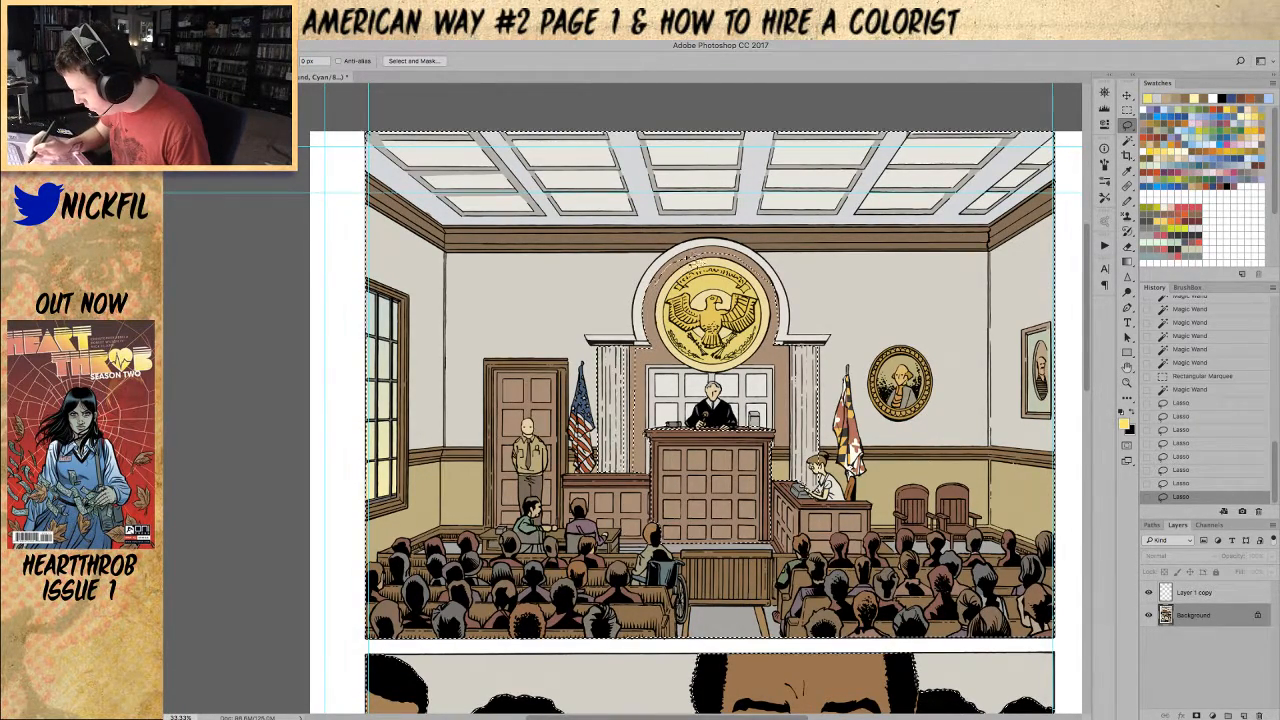
mouse_move(688, 258)
left_mouse_down()
mouse_move(651, 316)
mouse_move(656, 356)
left_mouse_up()
mouse_move(657, 290)
left_mouse_down()
mouse_move(698, 258)
mouse_move(736, 254)
mouse_move(777, 277)
mouse_move(783, 300)
mouse_move(738, 272)
left_mouse_up()
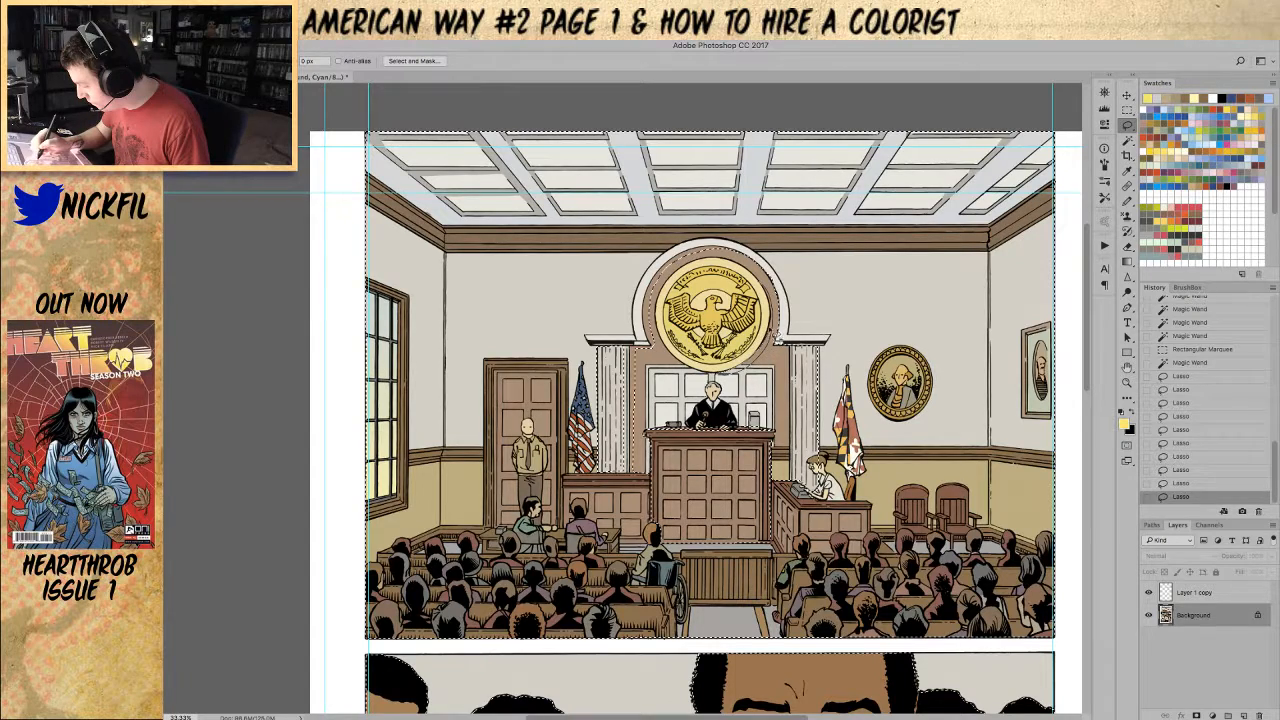
left_click_drag(742, 362, 762, 352)
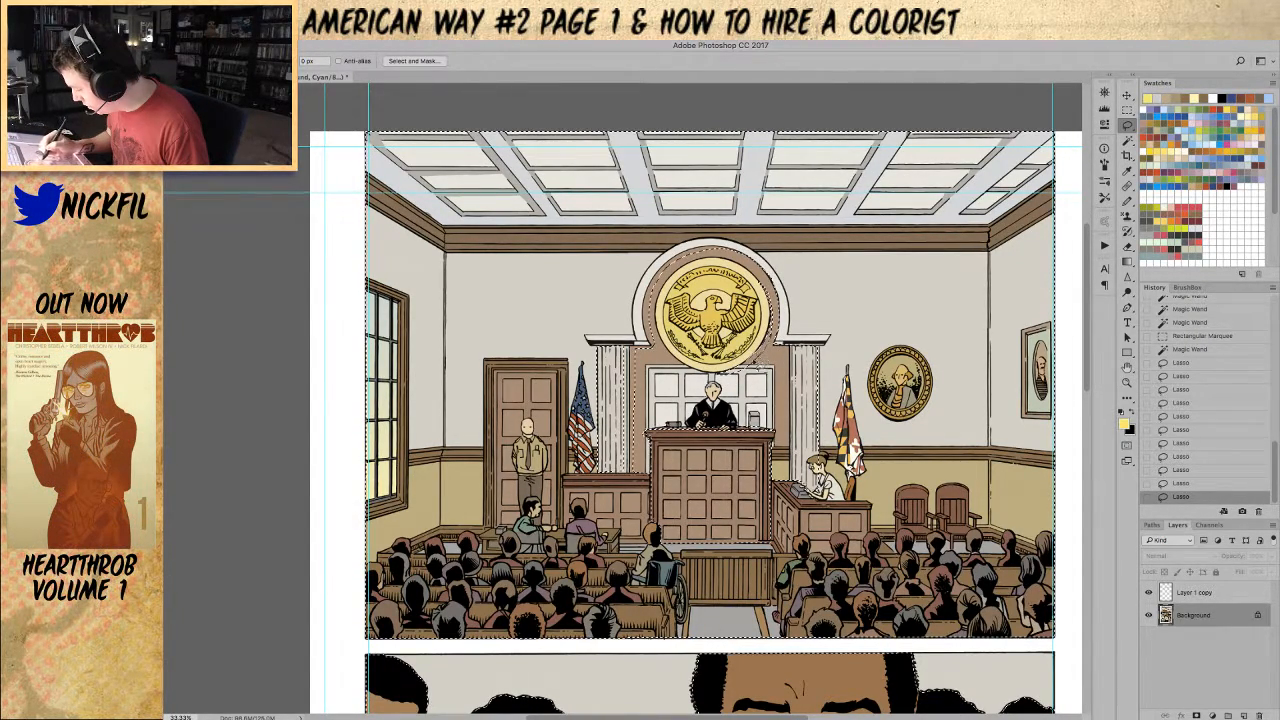
mouse_move(716, 380)
left_mouse_down()
mouse_move(762, 360)
mouse_move(750, 340)
mouse_move(790, 300)
left_mouse_up()
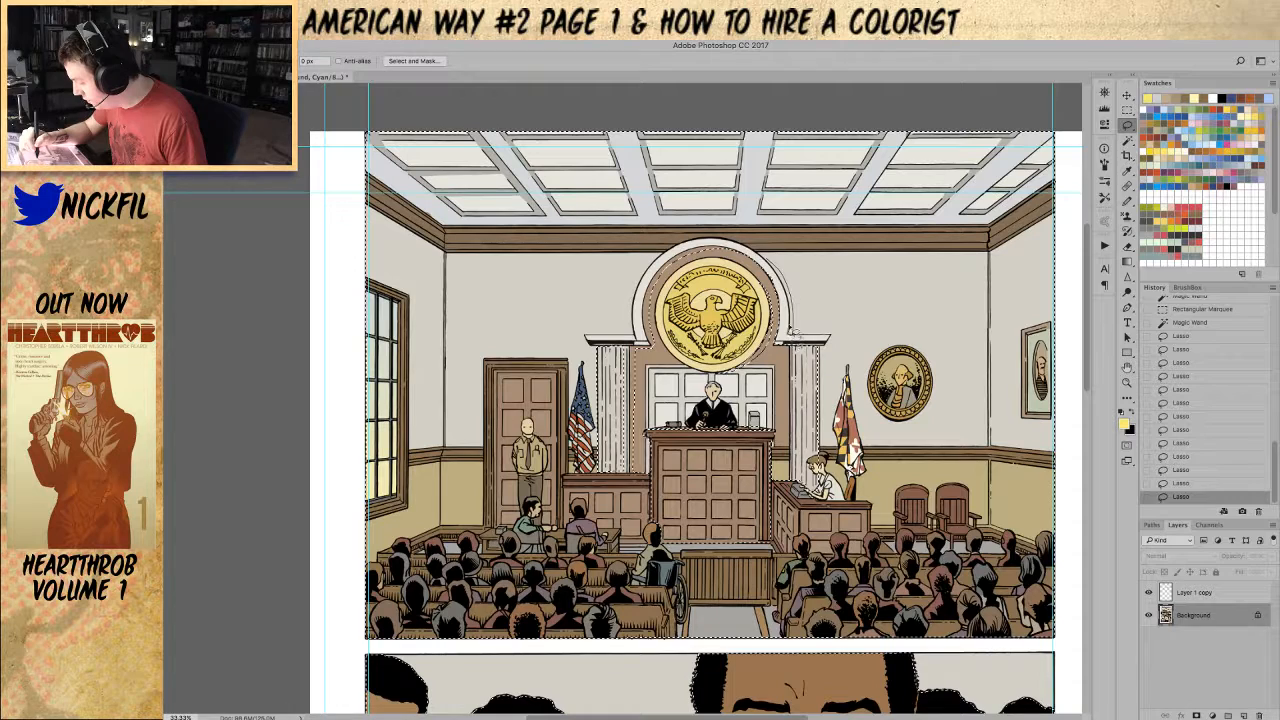
left_click_drag(795, 313, 768, 245)
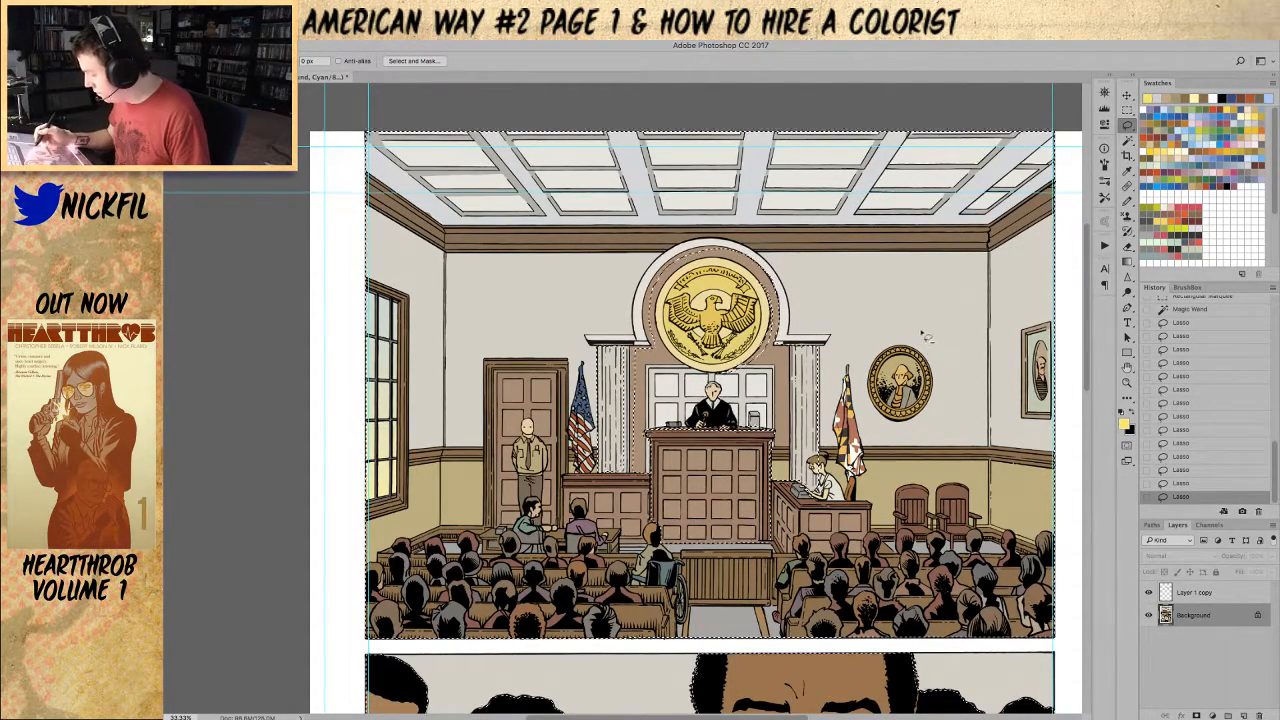
Step: Lasso strips along the back wall between the door and the arch and along the crown molding out of the selection
mouse_move(448, 258)
left_mouse_down()
mouse_move(447, 535)
mouse_move(504, 532)
mouse_move(492, 364)
mouse_move(576, 364)
mouse_move(572, 450)
mouse_move(596, 481)
mouse_move(597, 352)
mouse_move(584, 334)
mouse_move(641, 330)
mouse_move(636, 340)
mouse_move(632, 302)
mouse_move(670, 252)
mouse_move(449, 255)
left_mouse_up()
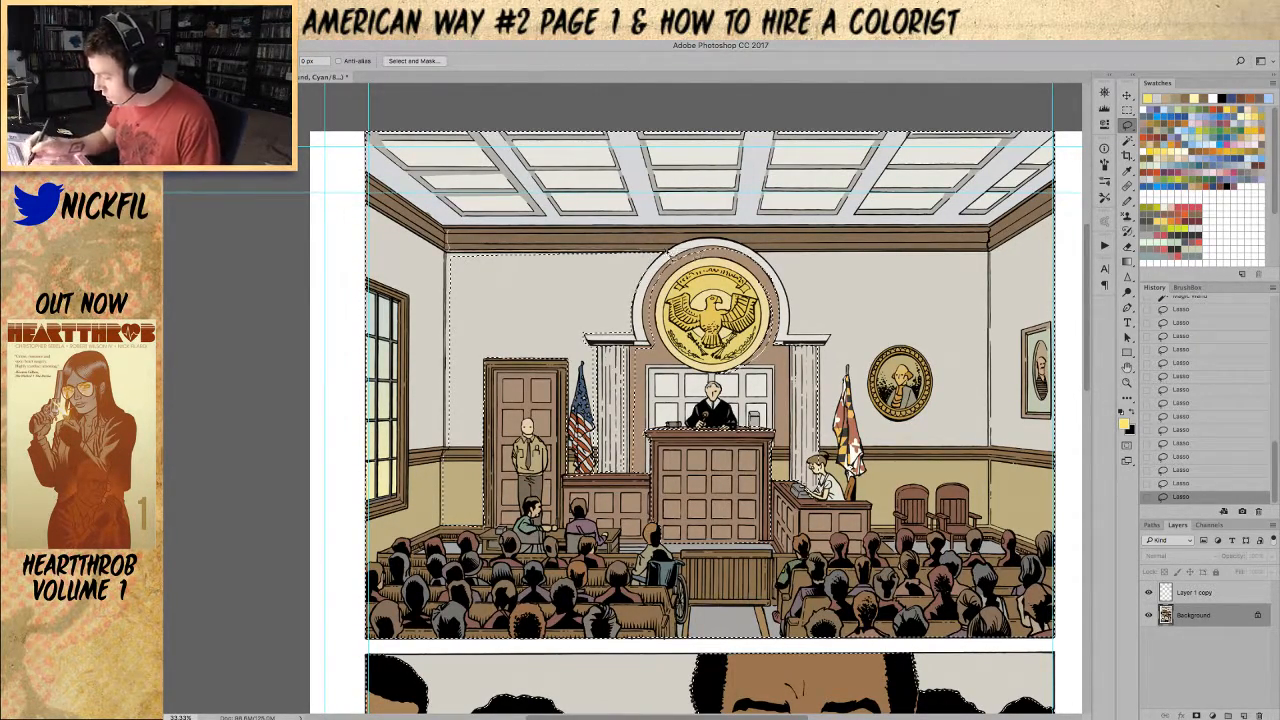
mouse_move(684, 248)
left_mouse_down()
mouse_move(732, 240)
mouse_move(714, 242)
mouse_move(992, 253)
mouse_move(990, 232)
mouse_move(679, 245)
mouse_move(452, 241)
left_mouse_up()
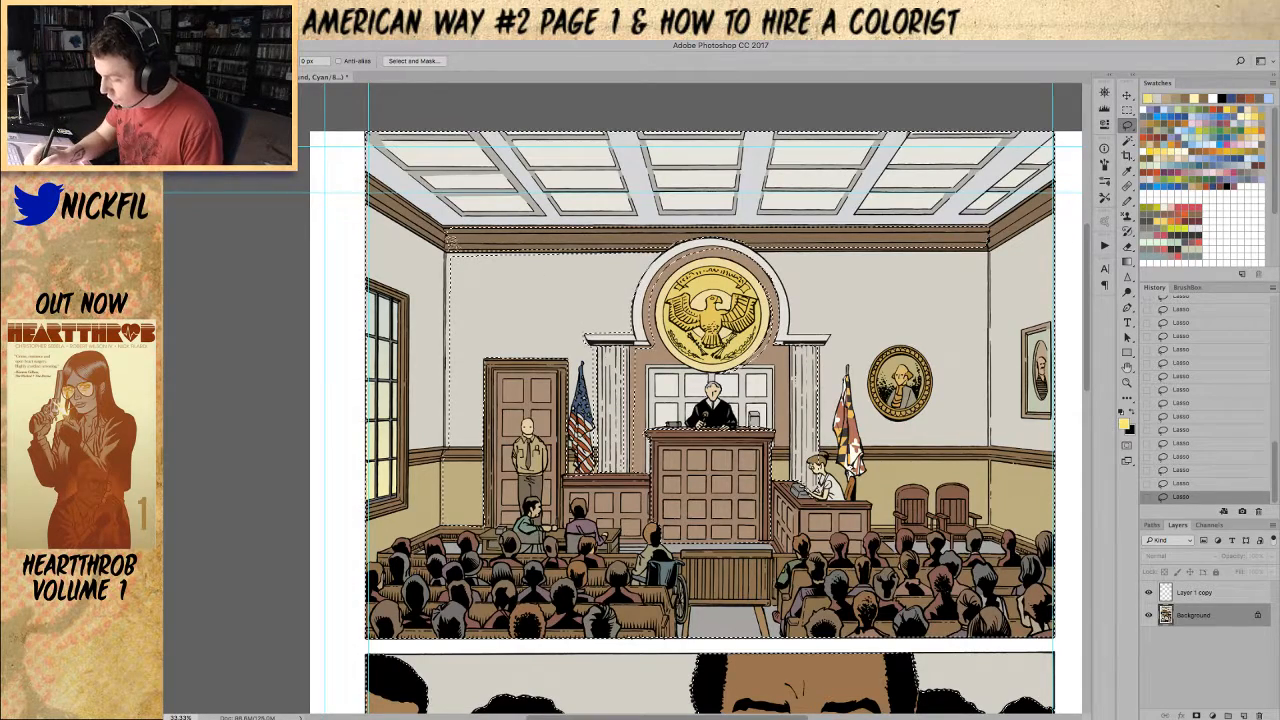
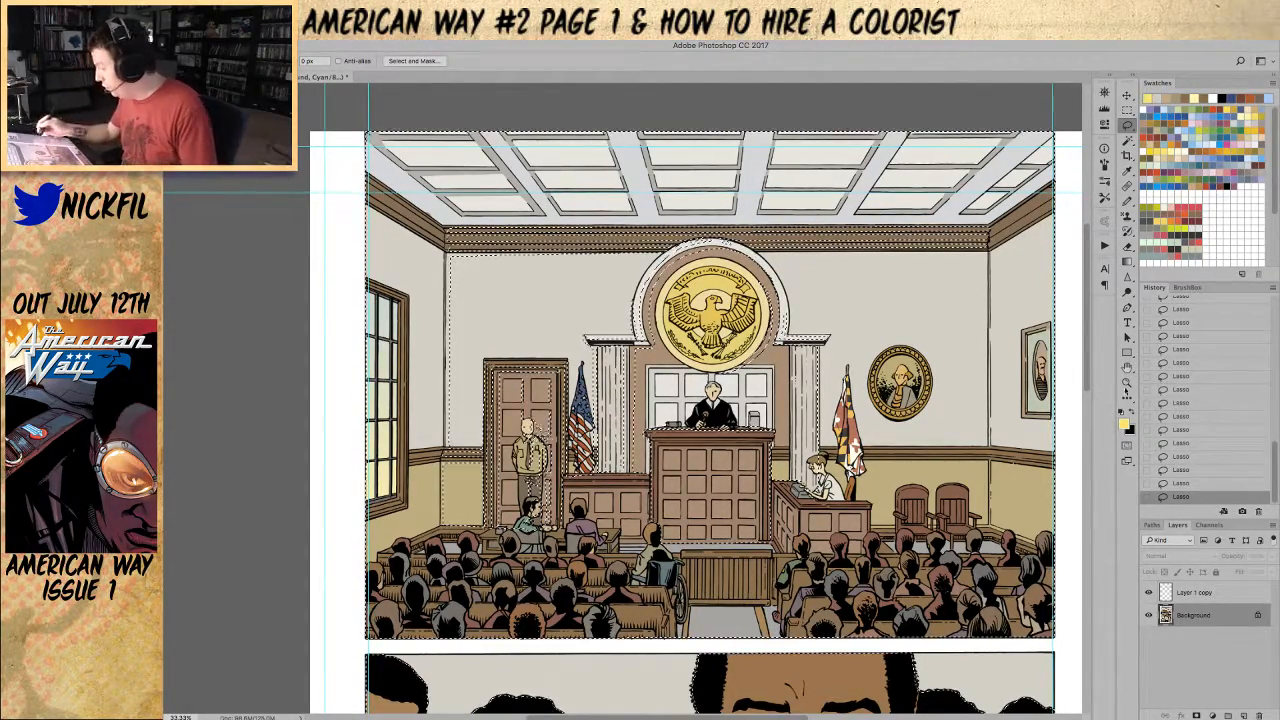
Step: Lasso strips along the crown molding and corner of the courtroom's far-right wall and beside the seal's arch out of the selection
left_click(1127, 367)
left_click_drag(1036, 330, 1058, 306)
left_click(1128, 124)
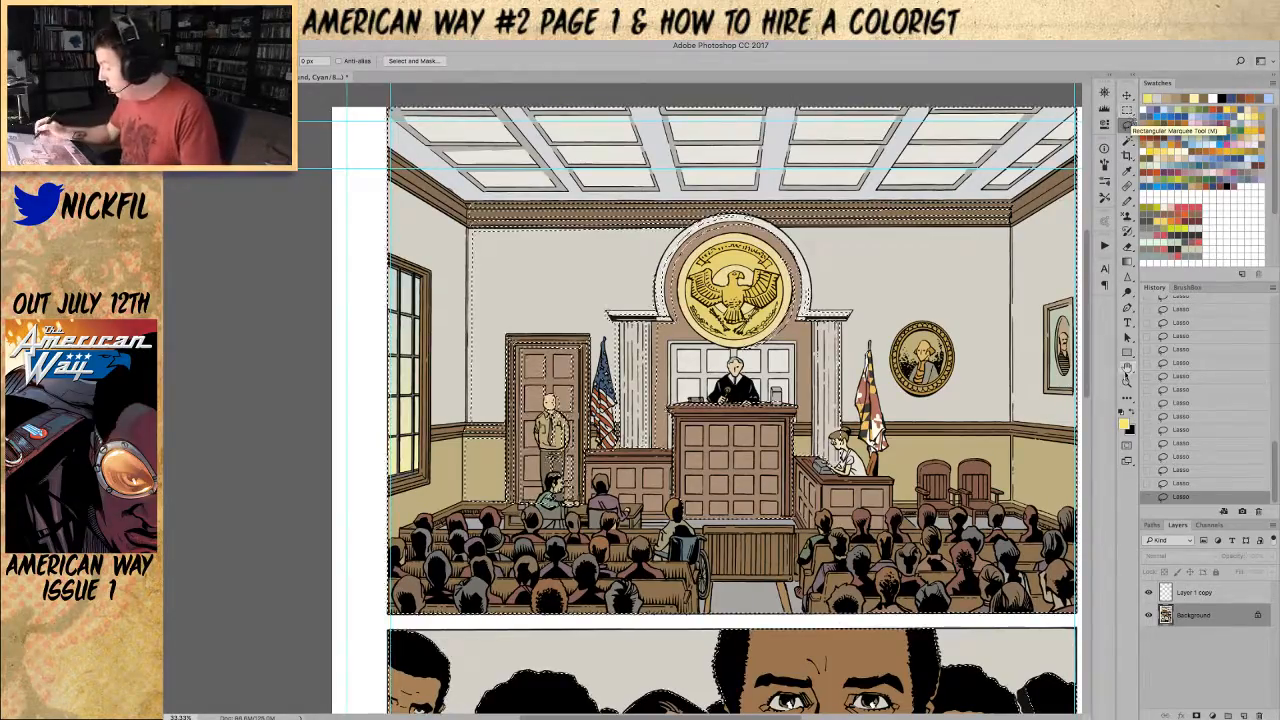
key("h")
left_click_drag(880, 360, 684, 424)
left_click(1128, 112)
left_click(1128, 123)
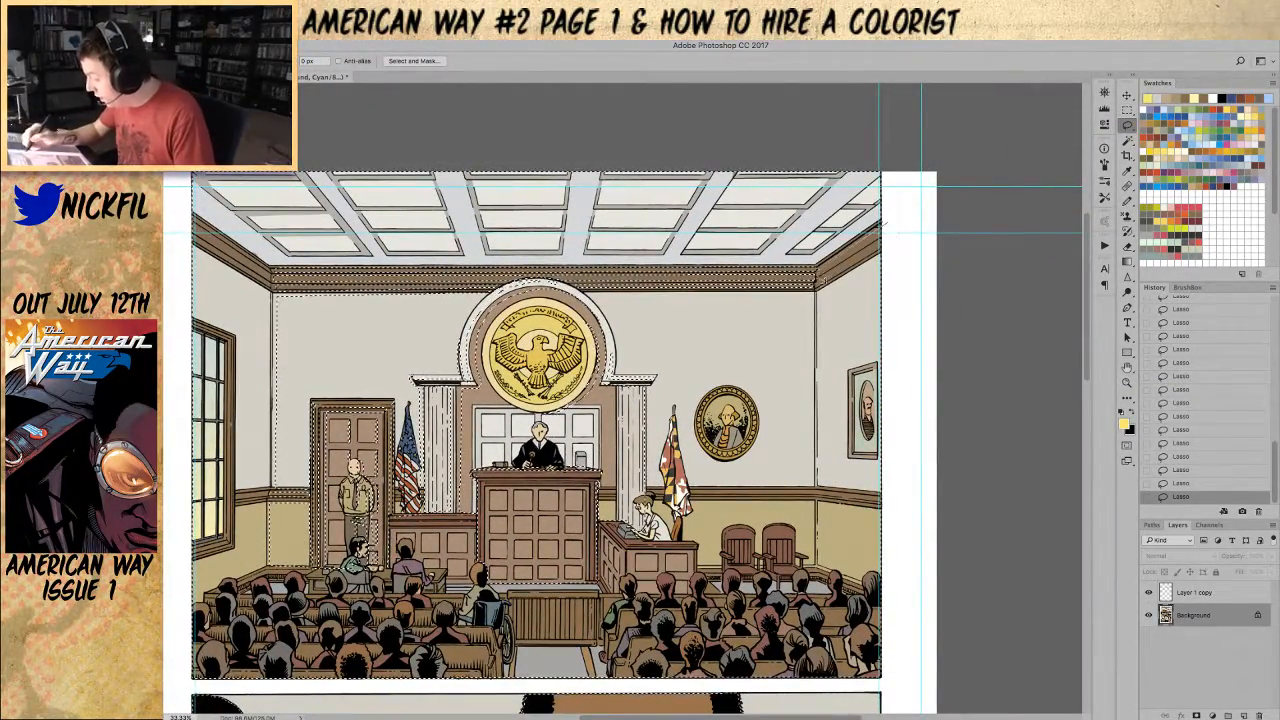
mouse_move(883, 226)
left_mouse_down()
mouse_move(886, 240)
mouse_move(820, 290)
mouse_move(889, 249)
mouse_move(899, 235)
mouse_move(833, 283)
left_mouse_up()
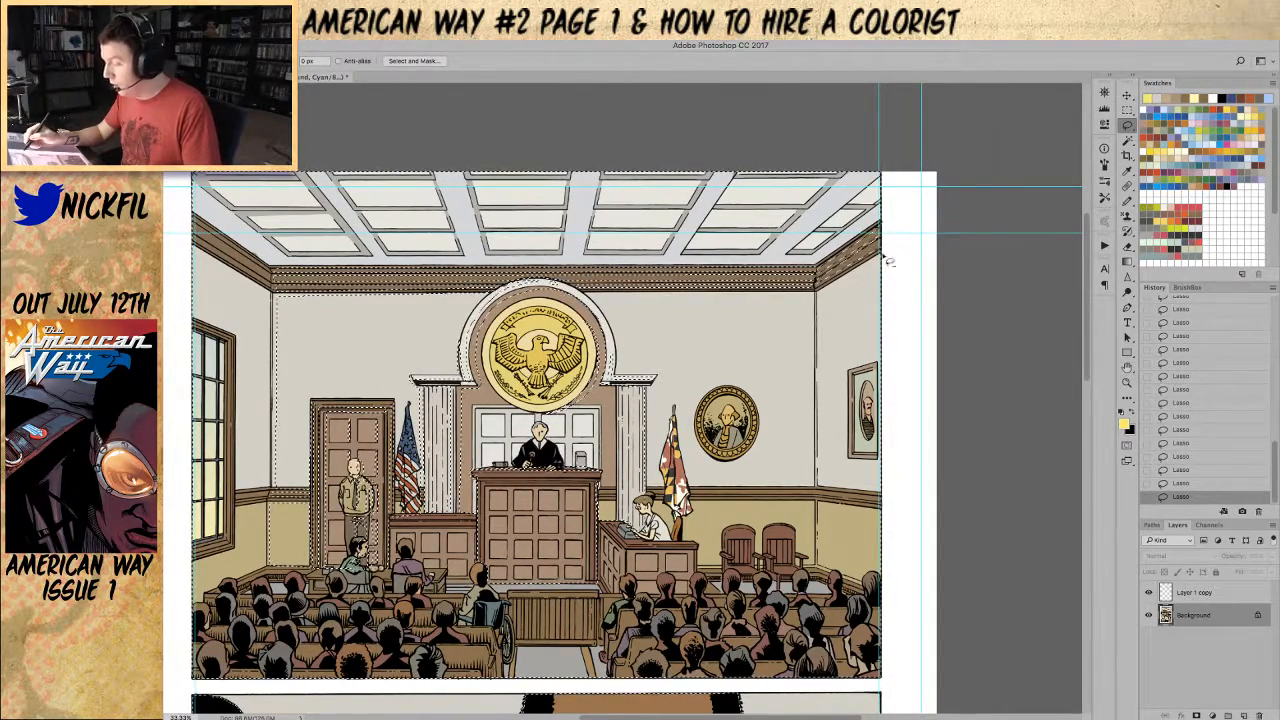
mouse_move(818, 296)
left_mouse_down()
mouse_move(819, 570)
mouse_move(883, 597)
mouse_move(905, 255)
left_mouse_up()
mouse_move(608, 300)
left_mouse_down()
mouse_move(633, 382)
mouse_move(670, 382)
mouse_move(656, 500)
mouse_move(671, 500)
mouse_move(681, 418)
mouse_move(690, 496)
mouse_move(820, 496)
mouse_move(818, 292)
mouse_move(606, 300)
left_mouse_up()
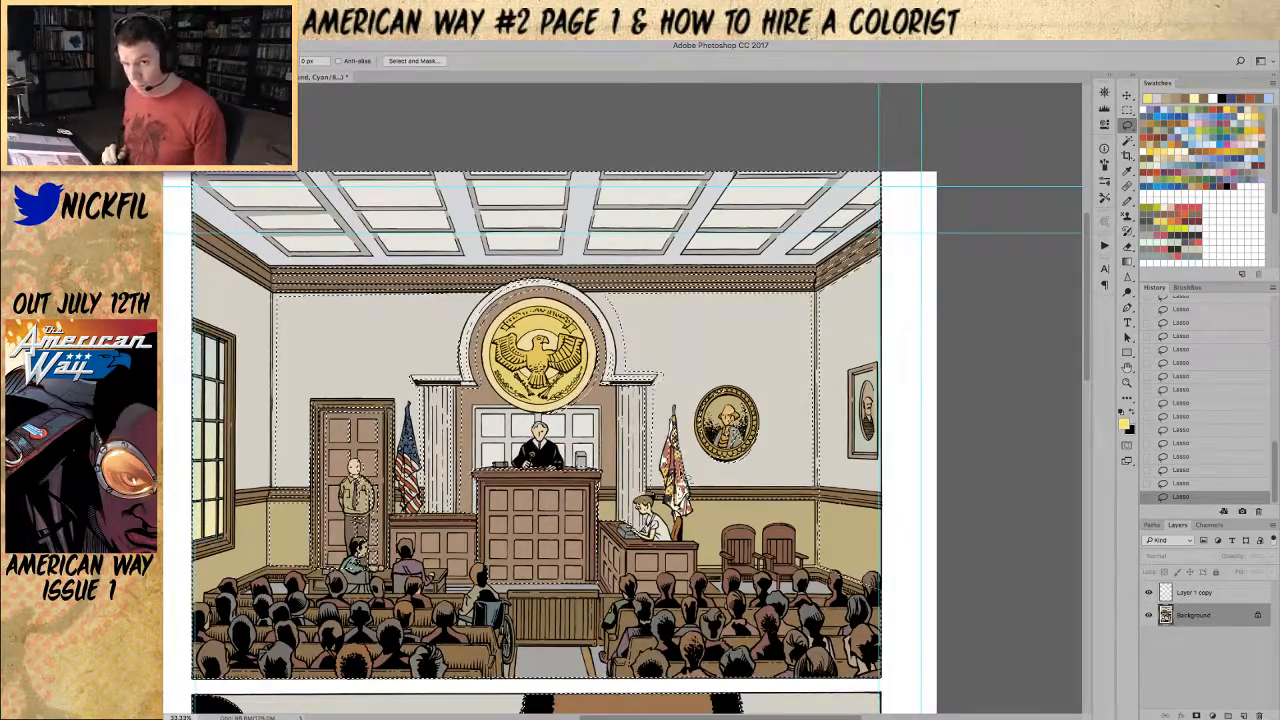
Step: Lasso areas around the state flag, the clerk's desk and the chair rail behind the two empty chairs
key("z")
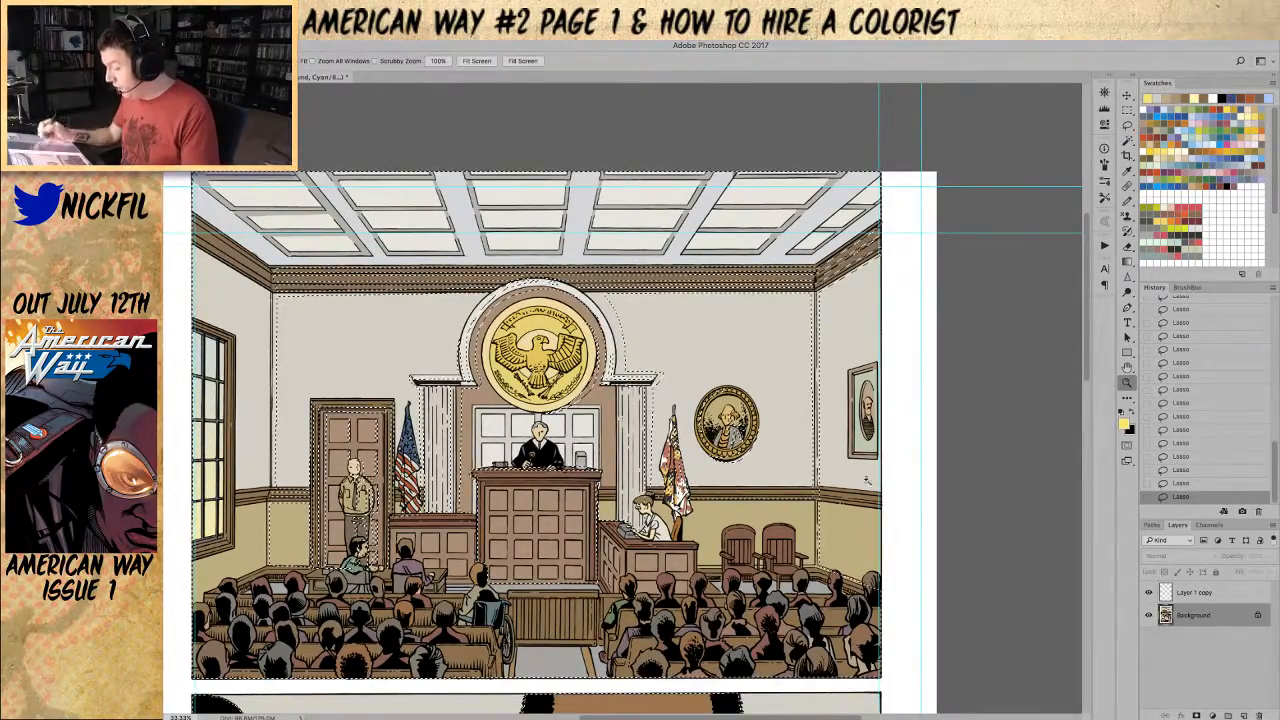
left_click(712, 502)
key("l")
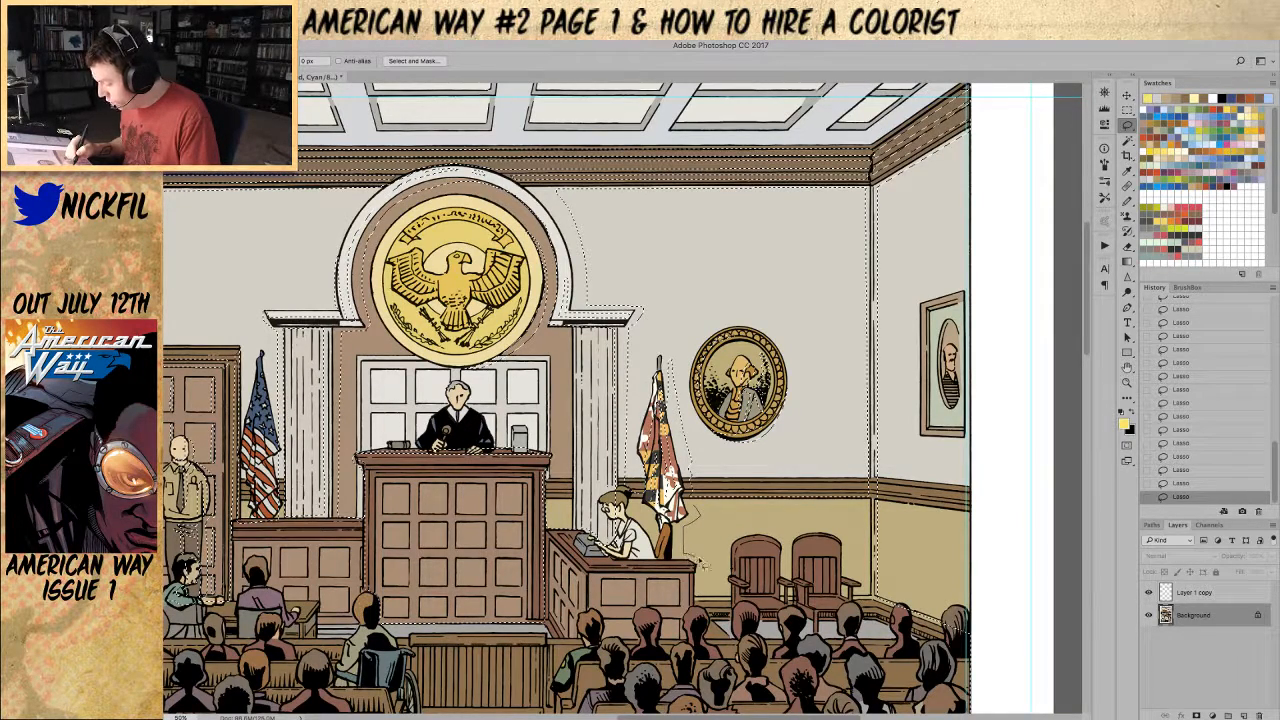
mouse_move(702, 603)
left_mouse_down()
mouse_move(870, 592)
mouse_move(880, 605)
mouse_move(871, 507)
left_mouse_up()
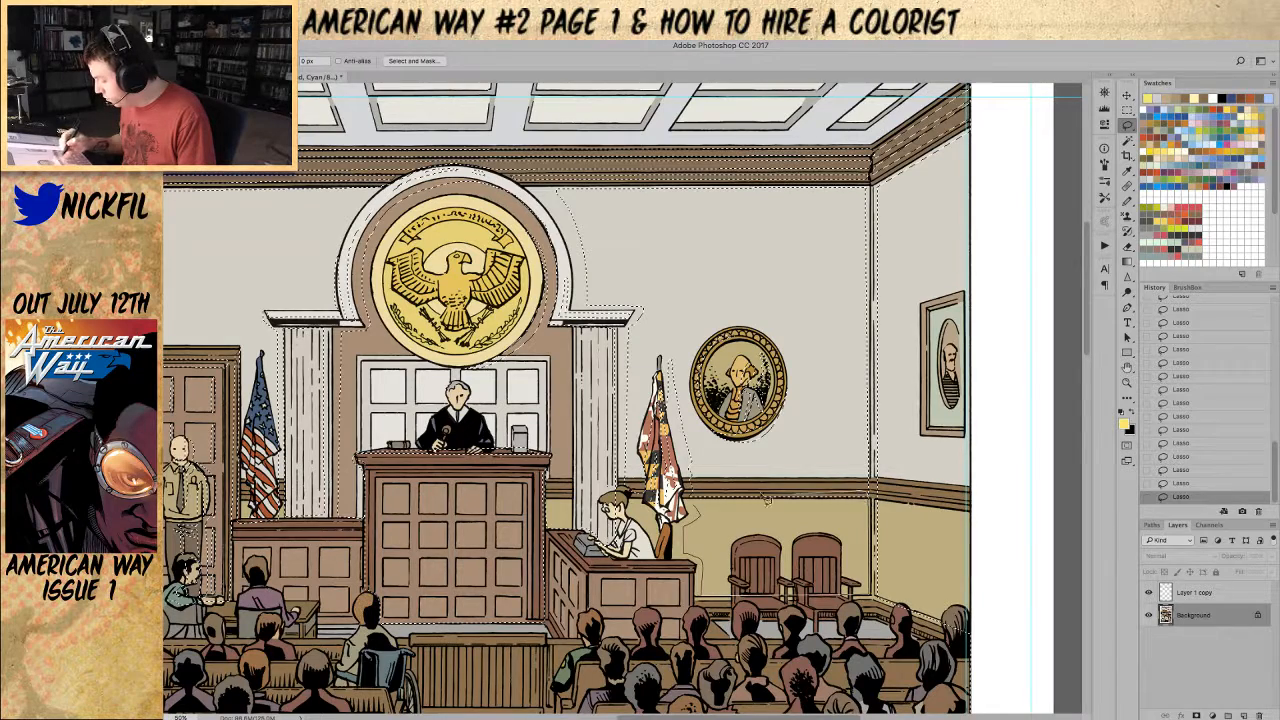
left_click_drag(700, 497, 695, 510)
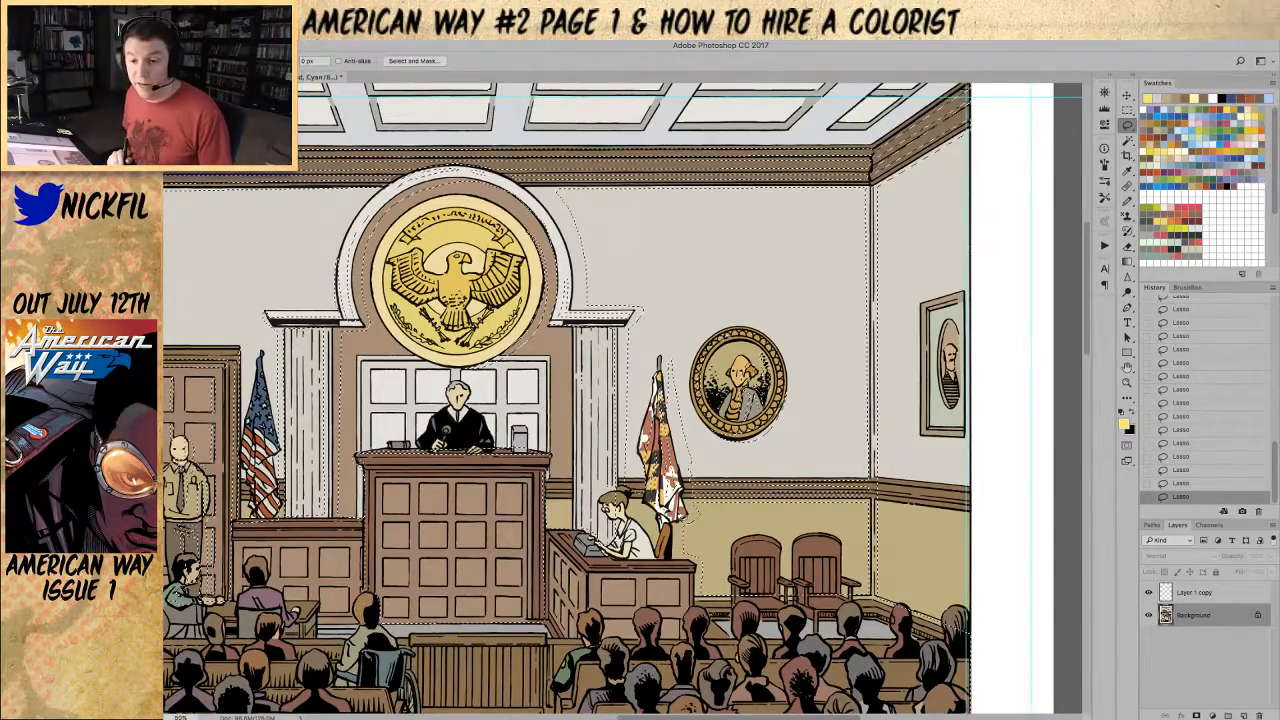
Step: Lasso the chair rail and lower wall strip on the courtroom's right side wall
left_click(1127, 383)
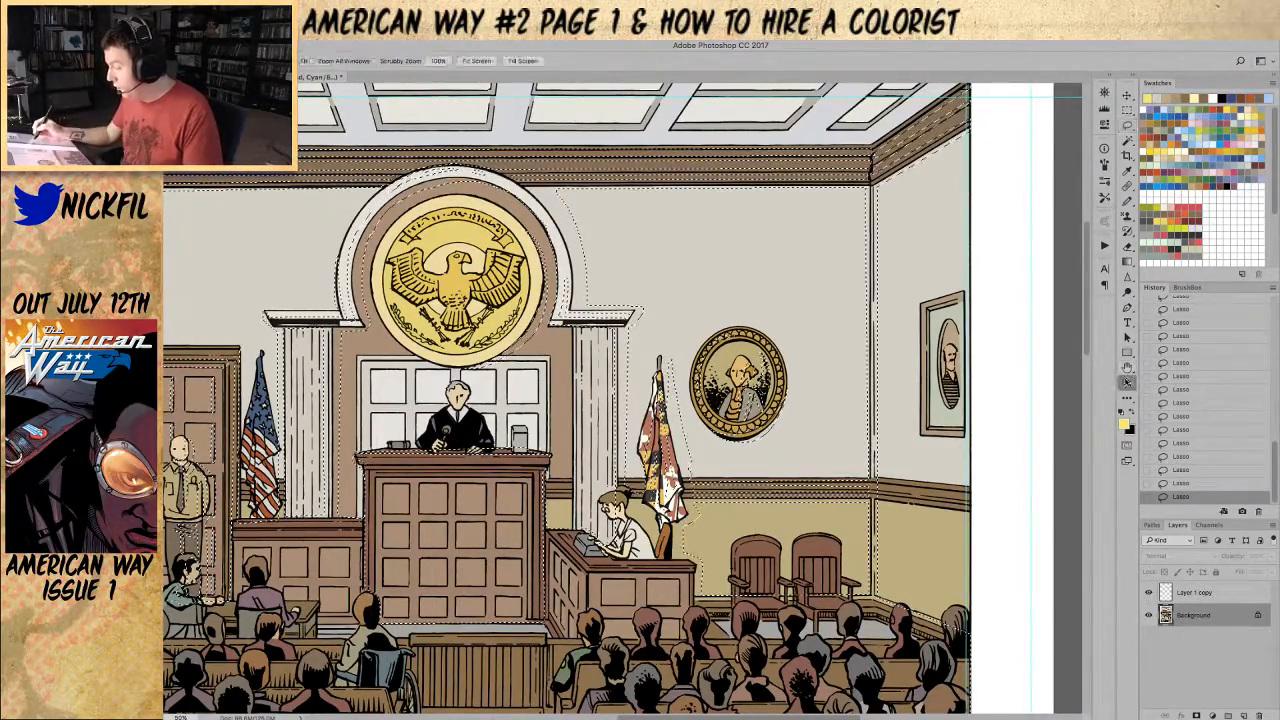
key("ctrl+minus")
key("l")
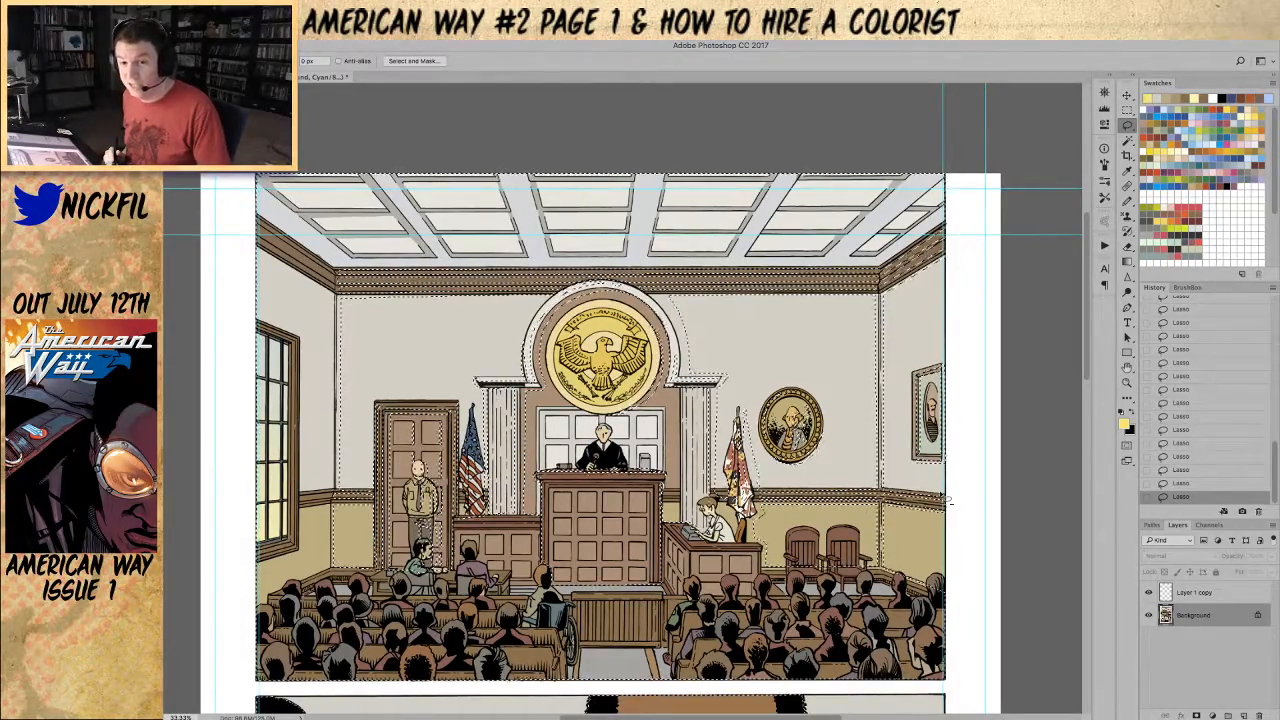
key("h")
left_click_drag(948, 500, 1014, 489)
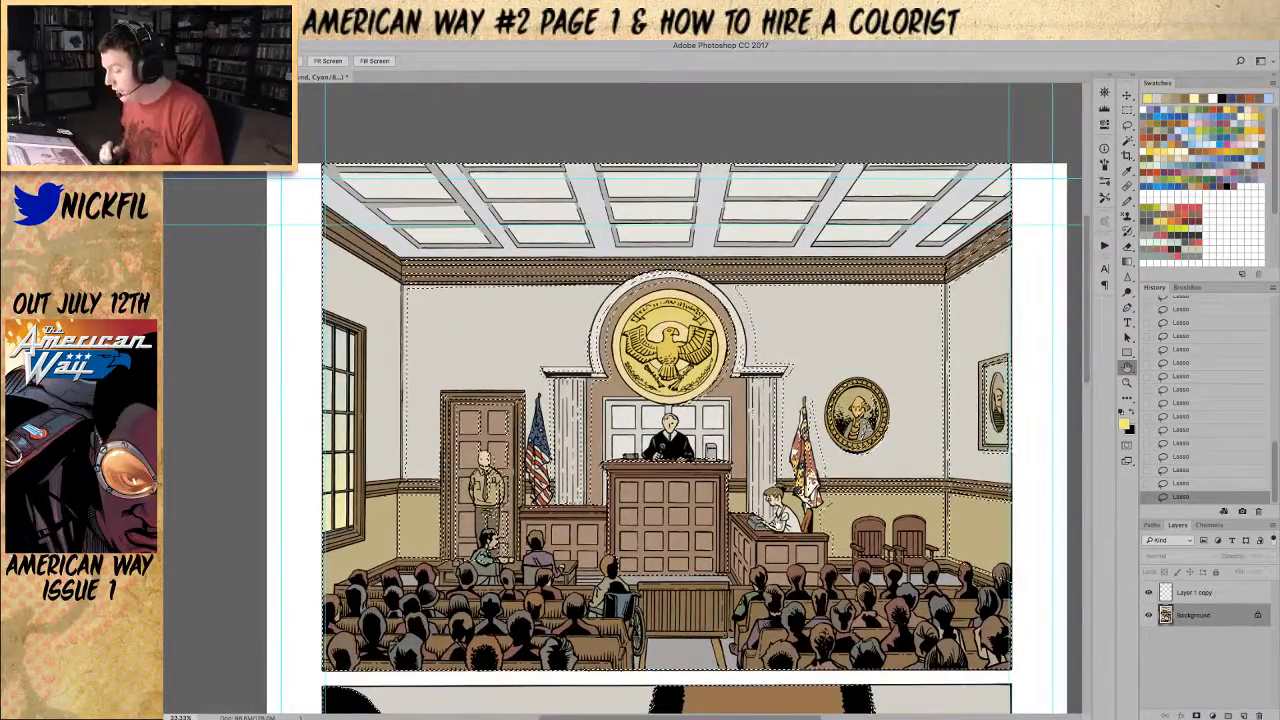
key("l")
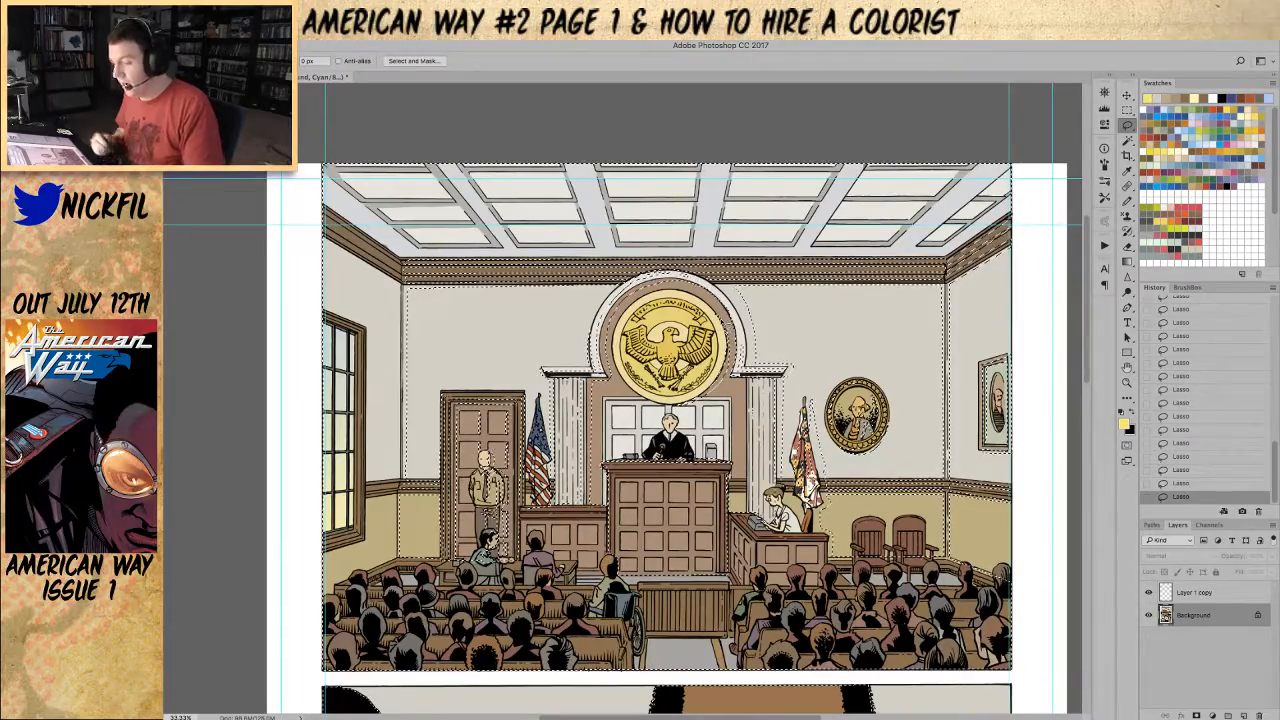
Step: Lasso shading shapes on the two empty chairs below the oval portrait
key("h")
left_click_drag(962, 430, 954, 484)
key("l")
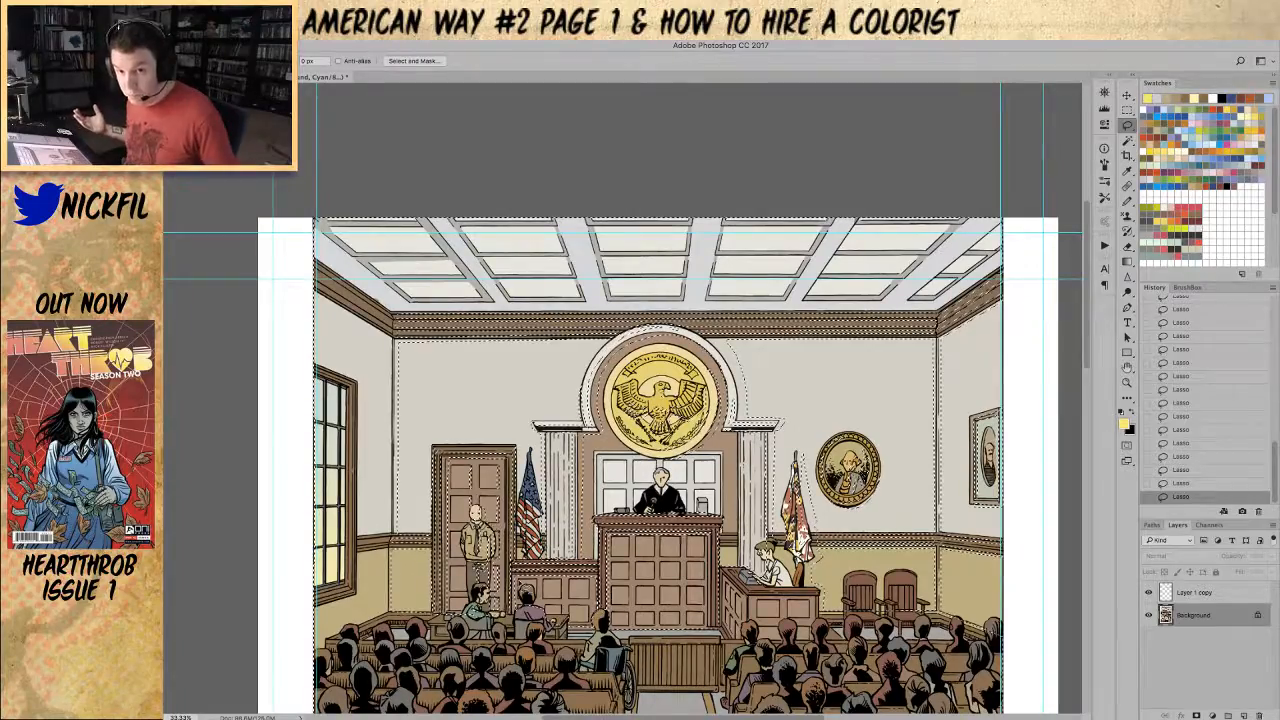
key("space")
left_click_drag(862, 573, 835, 517)
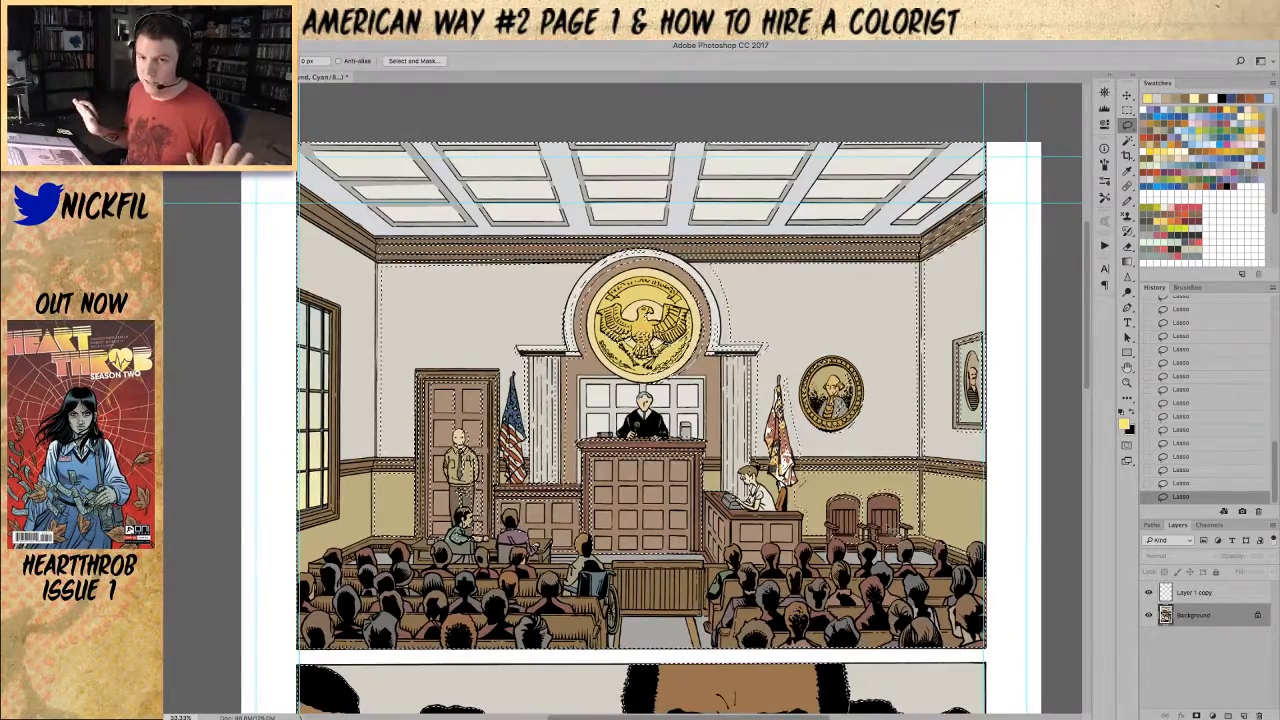
left_click(1127, 367)
left_click_drag(690, 430, 704, 390)
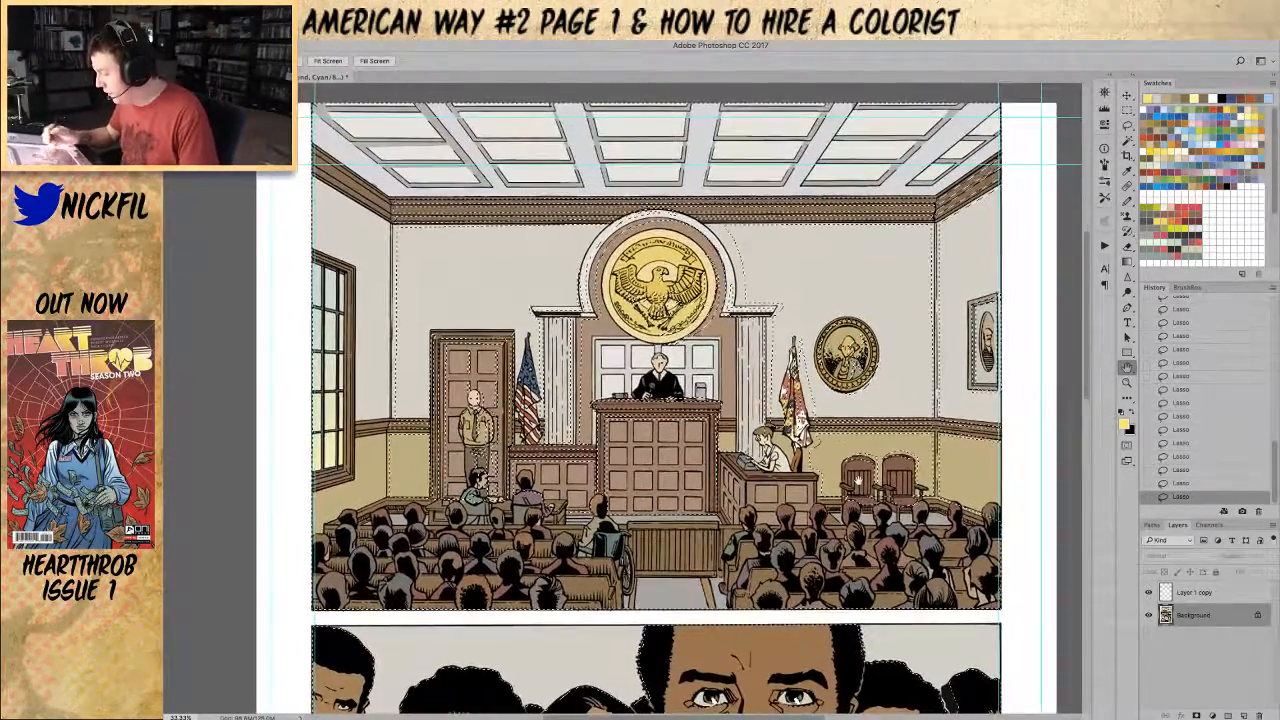
left_click(1127, 124)
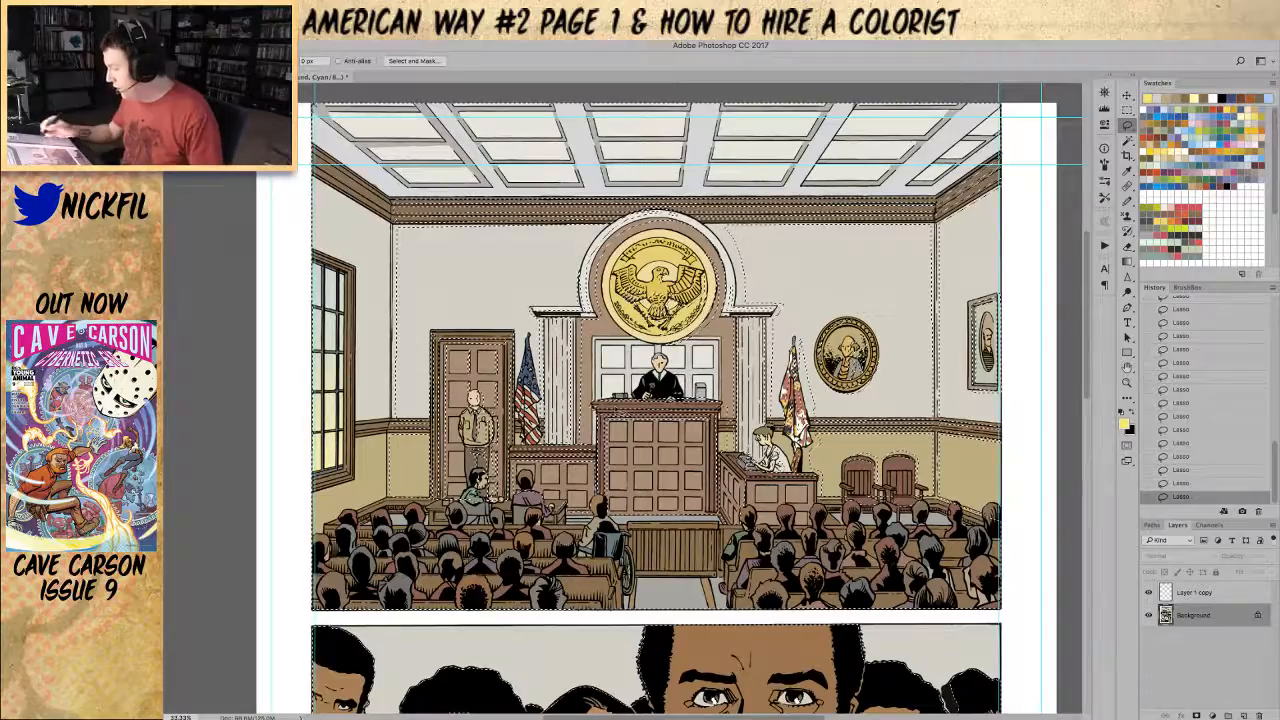
Step: Lasso the courtroom ceiling along the upper edge of the crown molding out of the selection
key("h")
left_click_drag(900, 527, 815, 517)
left_click_drag(843, 505, 873, 543)
key("l")
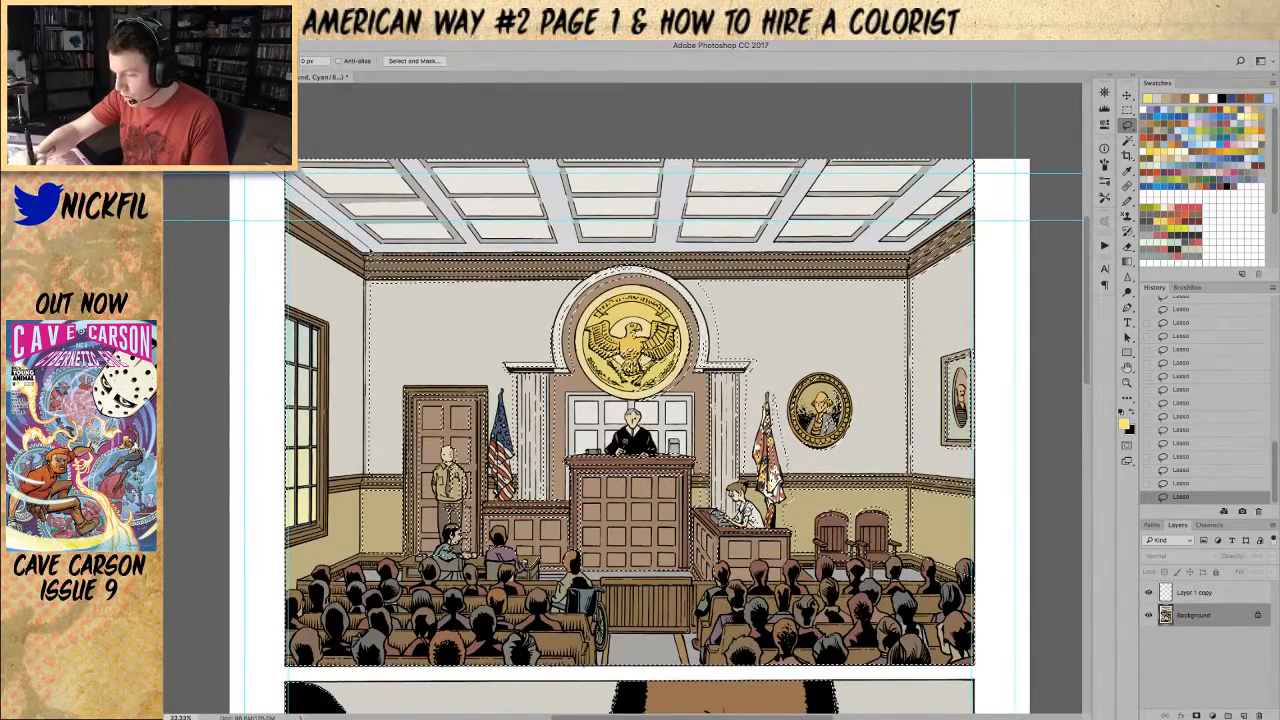
mouse_move(1017, 192)
left_mouse_down()
mouse_move(1004, 150)
mouse_move(881, 119)
mouse_move(277, 172)
left_mouse_up()
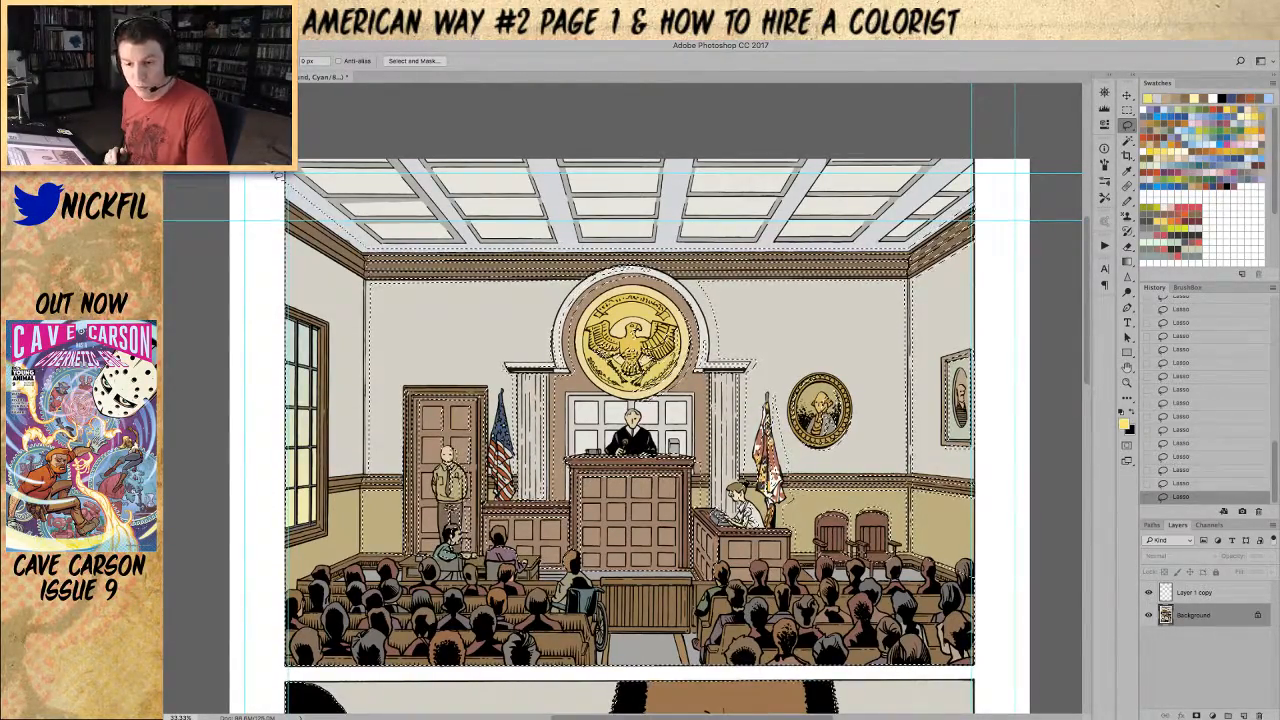
key("space")
left_click_drag(1014, 449, 1023, 338)
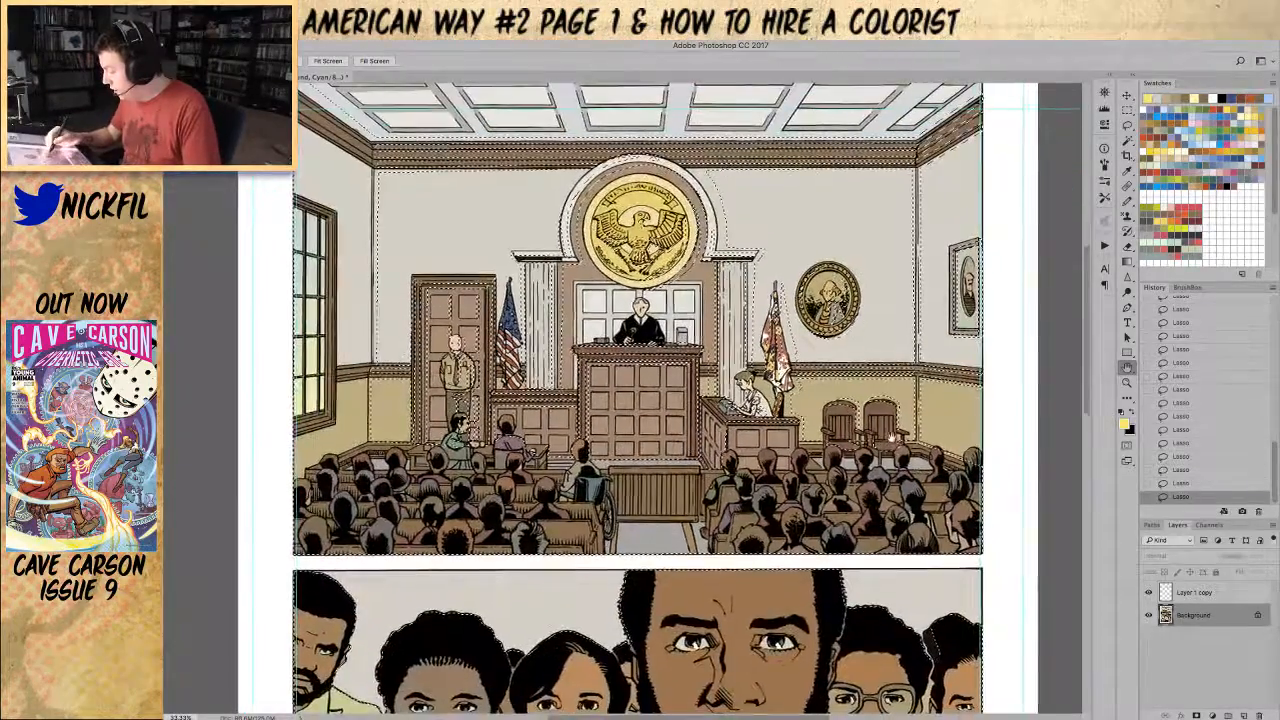
left_click_drag(890, 439, 946, 421)
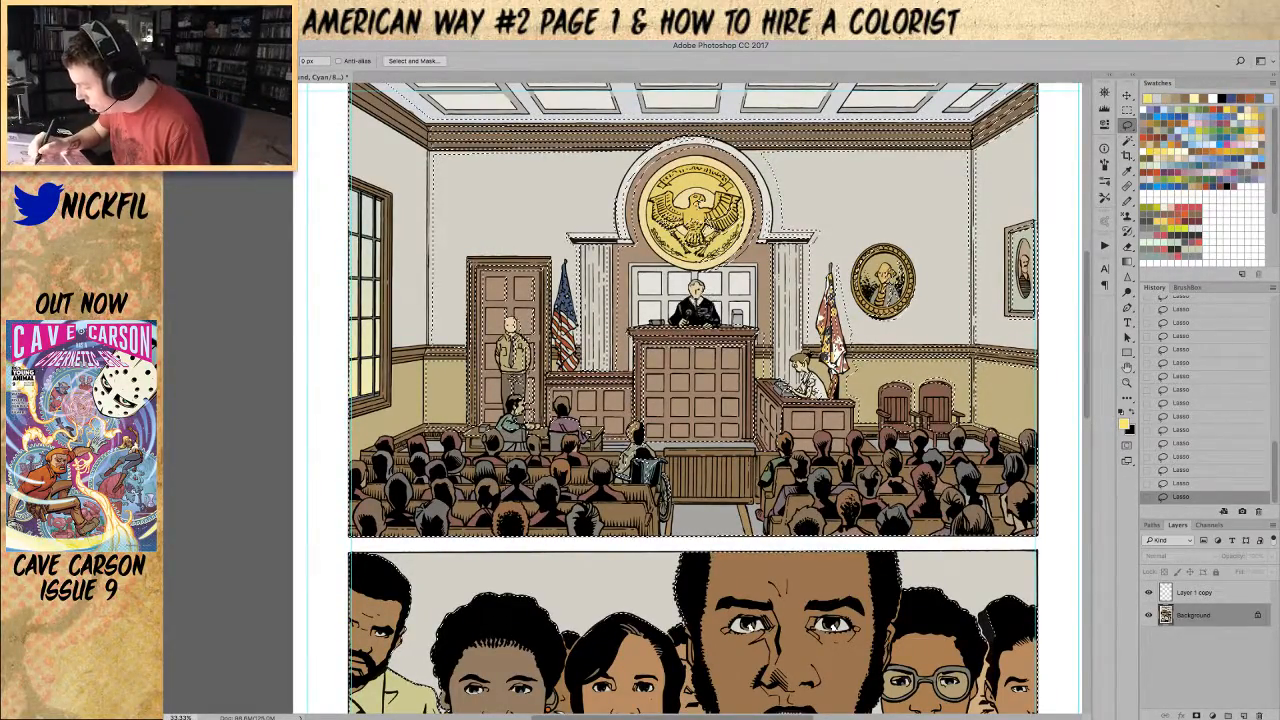
Step: In the crowd panel, lasso light areas on the yellow-shirted man and on the face and collar of the woman beside him
left_click(1127, 369)
mouse_move(798, 608)
left_mouse_down()
mouse_move(817, 366)
mouse_move(822, 394)
mouse_move(798, 338)
left_mouse_up()
left_click(1127, 128)
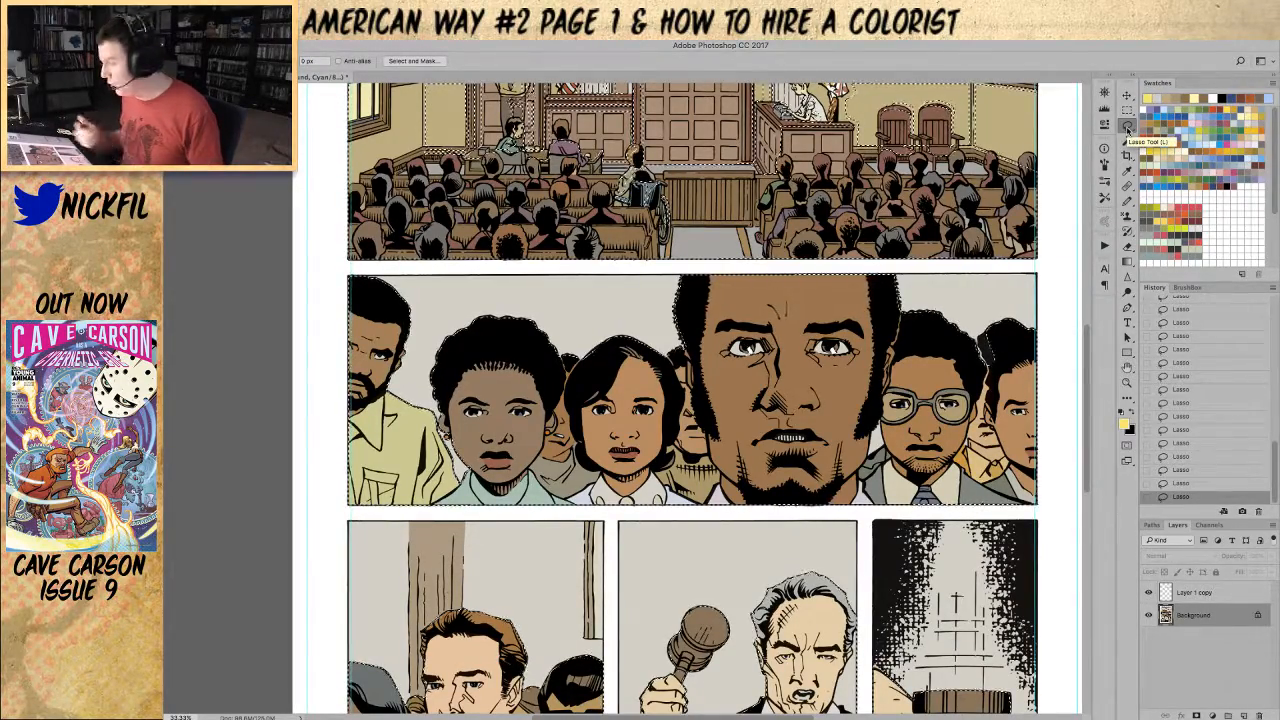
left_click(1127, 367)
left_click_drag(750, 474, 820, 478)
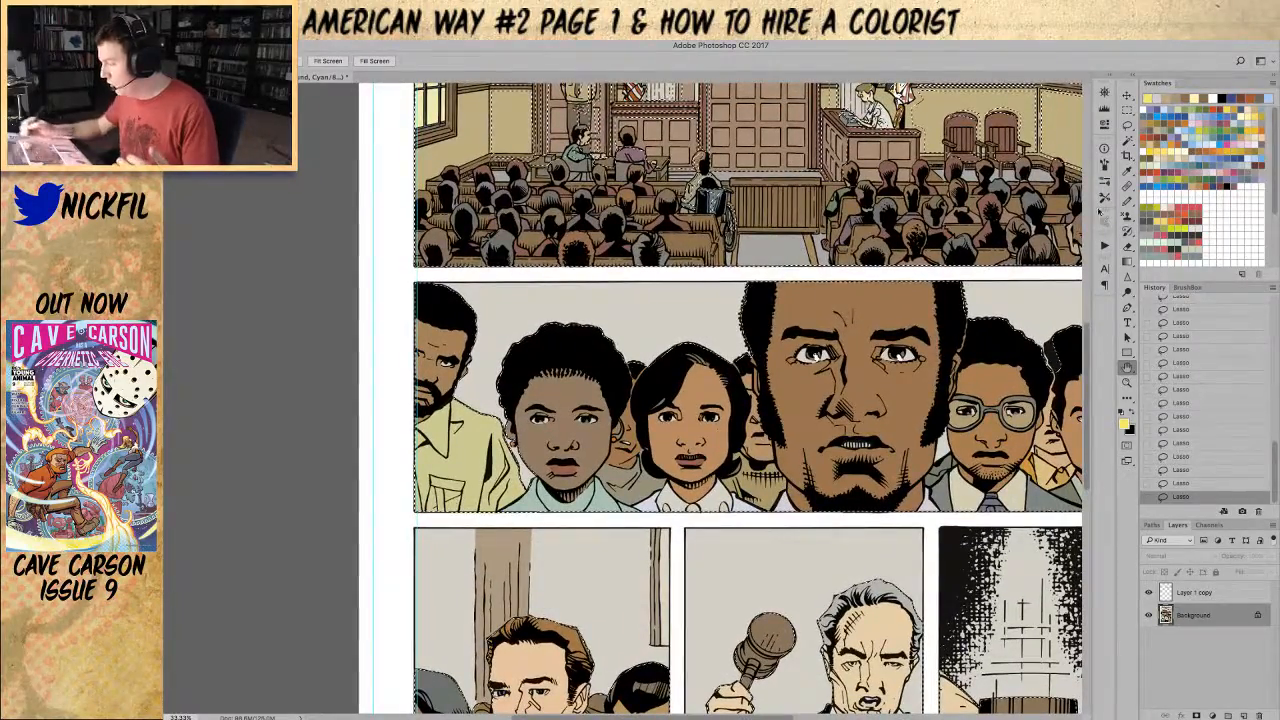
left_click(1127, 124)
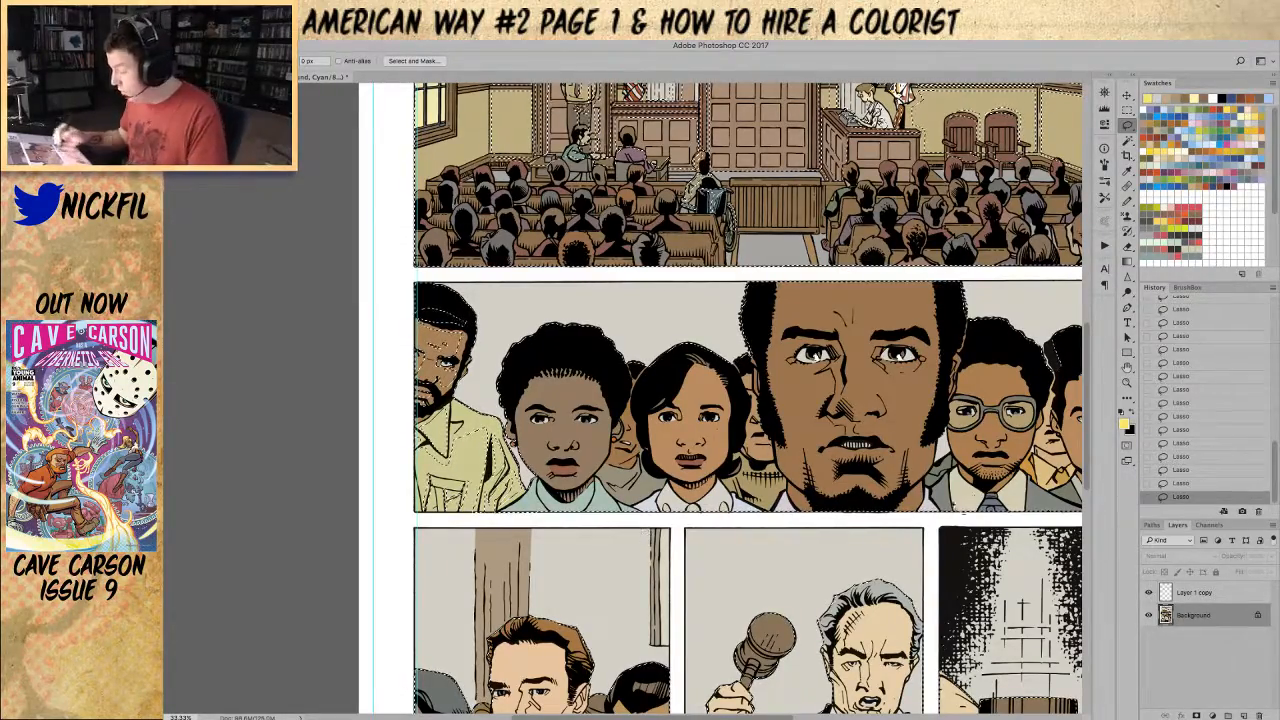
left_click_drag(625, 513, 637, 579)
key("l")
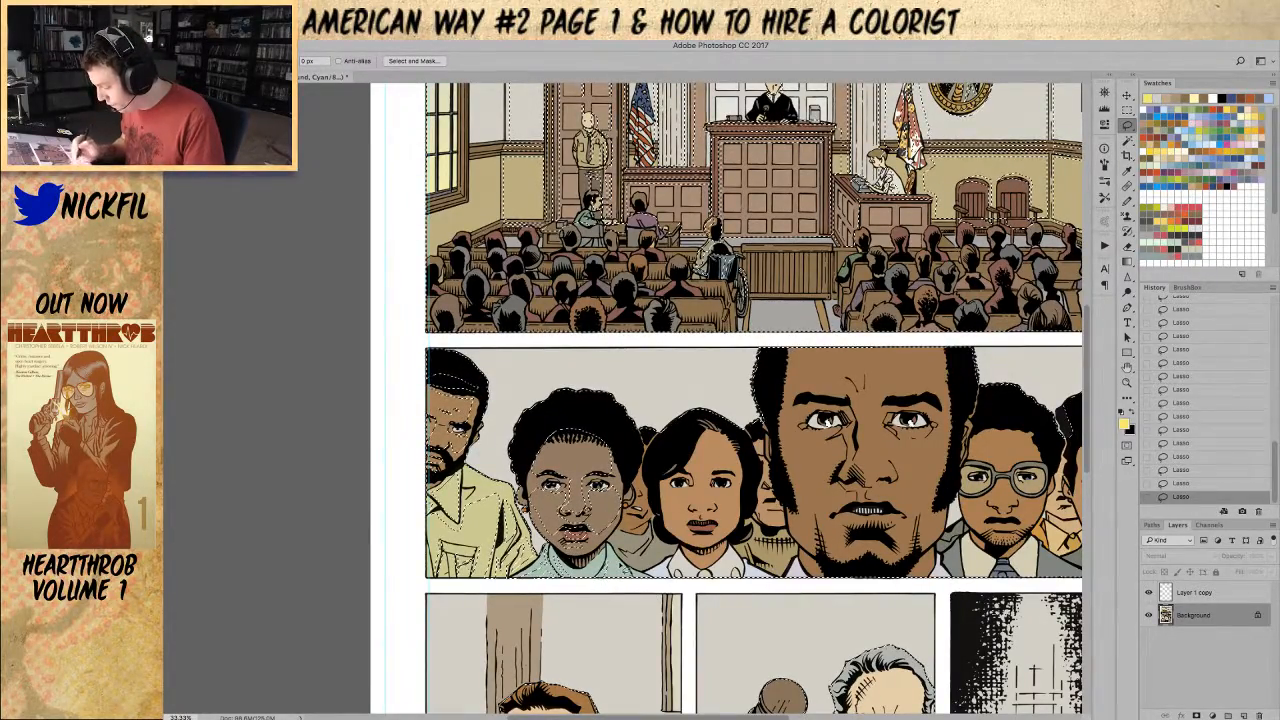
Step: Lasso light areas on the face and white collar of the bob-haired woman and on the figure behind her
left_click(1129, 367)
left_click_drag(800, 440, 685, 437)
left_click(1128, 111)
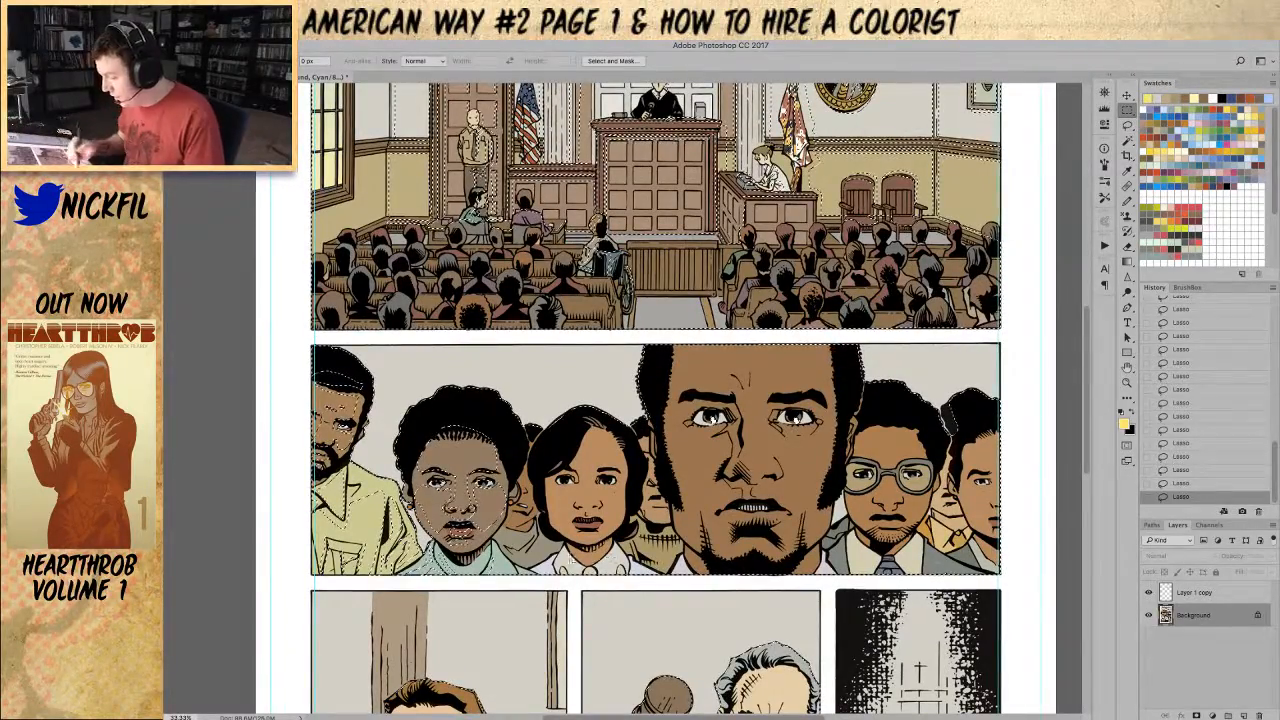
left_click(1128, 124)
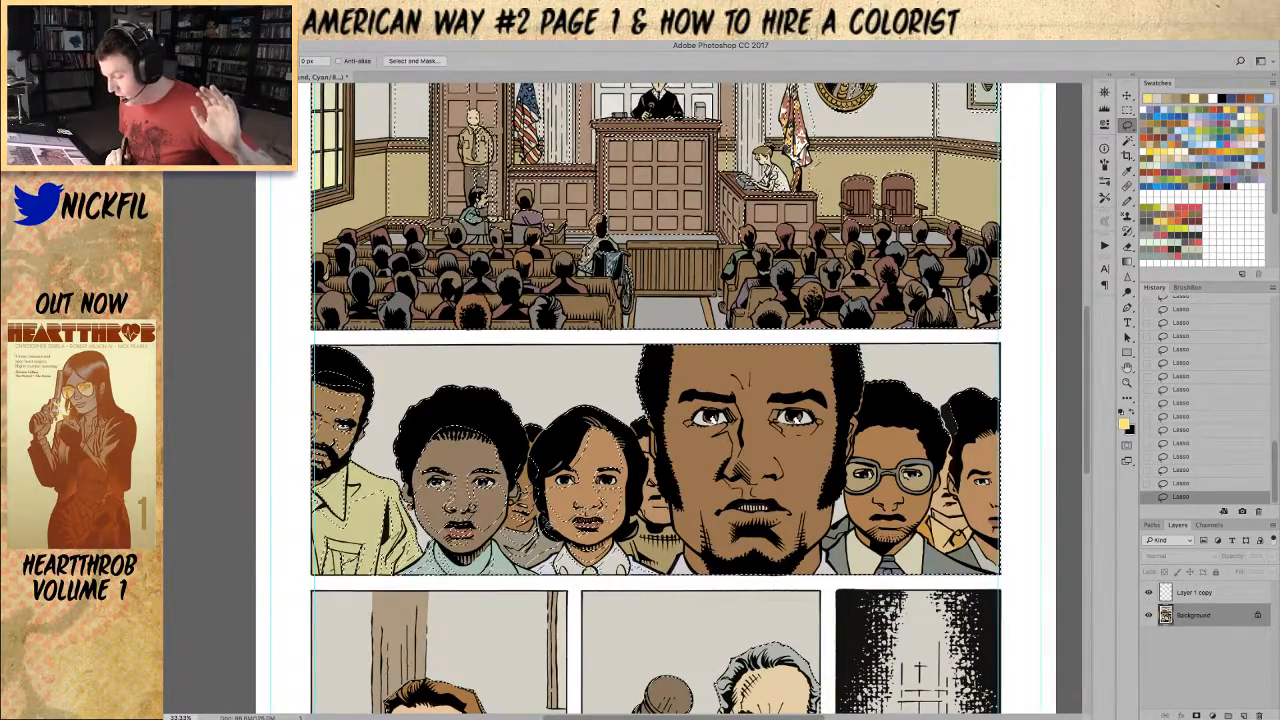
Step: Lasso light areas on the large central man's forehead, eyes, nose, cheeks and chin in the crowd panel
mouse_move(642, 540)
left_mouse_down()
mouse_move(677, 537)
mouse_move(646, 534)
mouse_move(645, 433)
mouse_move(647, 455)
mouse_move(660, 432)
mouse_move(660, 496)
mouse_move(651, 485)
mouse_move(668, 474)
mouse_move(648, 530)
mouse_move(650, 470)
mouse_move(675, 510)
mouse_move(660, 525)
mouse_move(645, 510)
mouse_move(660, 525)
mouse_move(645, 470)
mouse_move(670, 530)
mouse_move(646, 472)
mouse_move(665, 515)
mouse_move(688, 452)
mouse_move(648, 467)
mouse_move(623, 499)
left_mouse_up()
key("space")
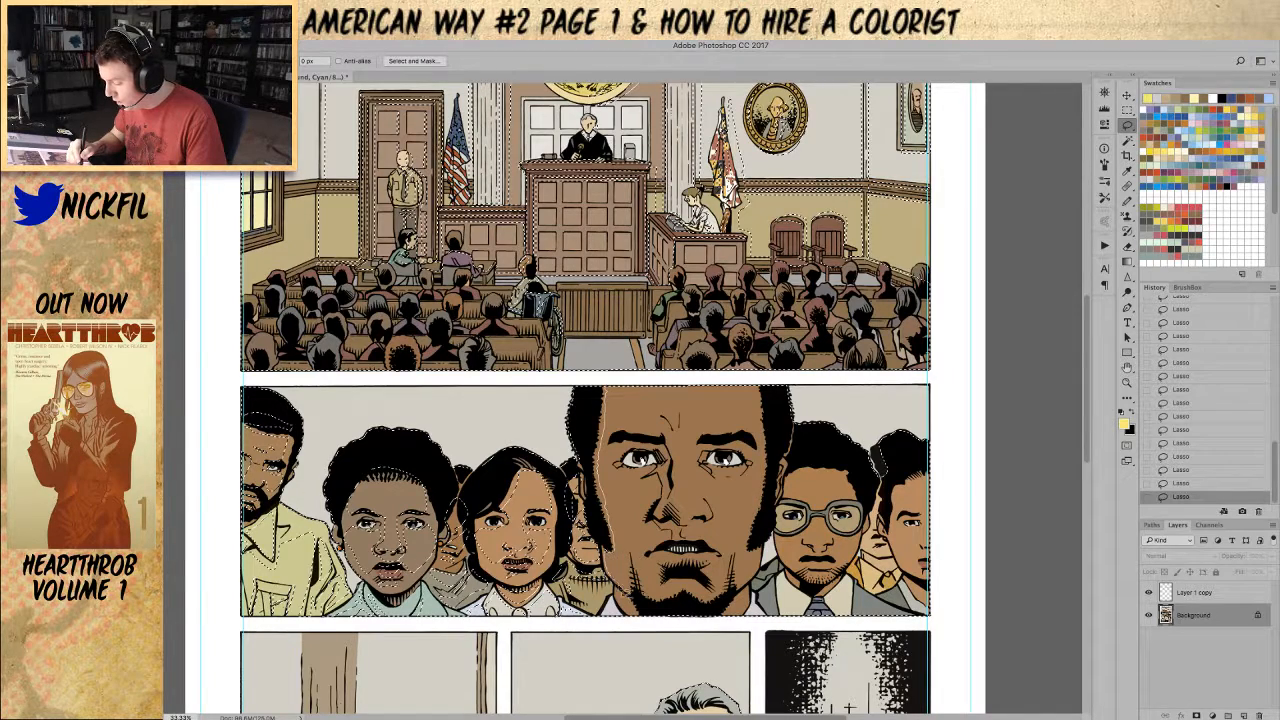
mouse_move(645, 602)
left_mouse_down()
mouse_move(715, 600)
mouse_move(703, 612)
mouse_move(735, 598)
mouse_move(766, 452)
left_mouse_up()
mouse_move(762, 512)
left_mouse_down()
mouse_move(765, 400)
mouse_move(748, 380)
left_mouse_up()
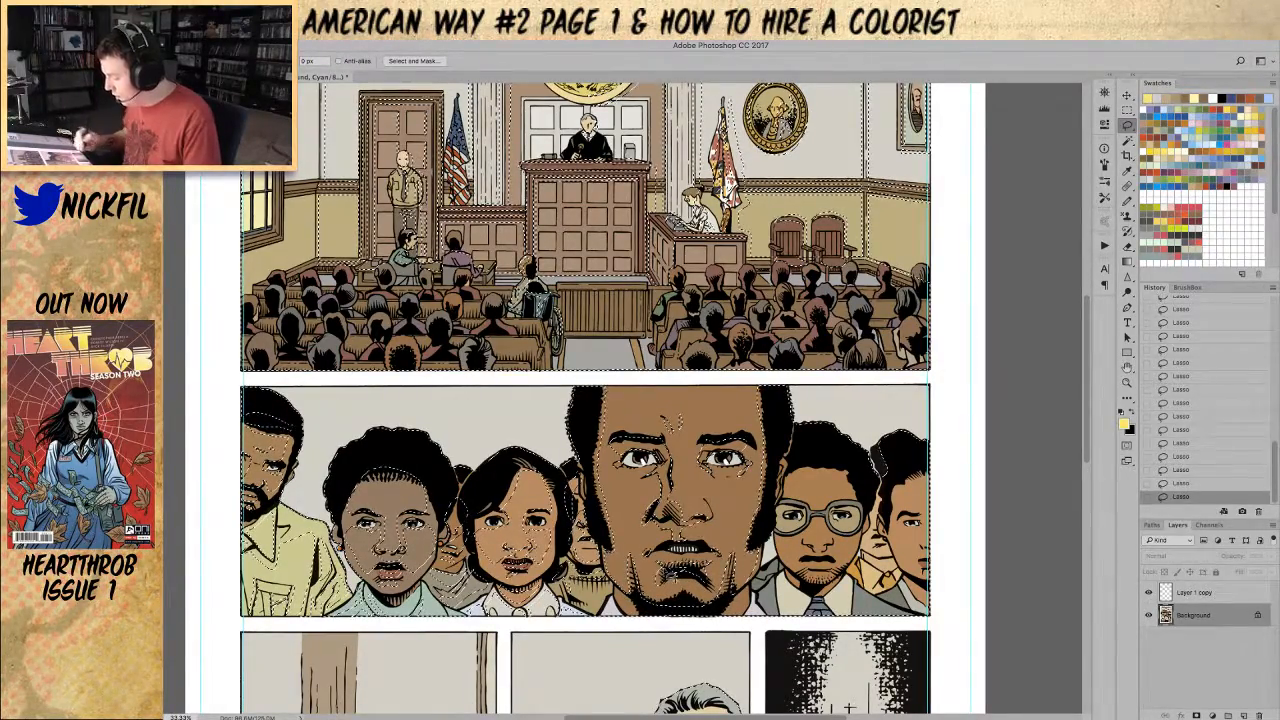
Step: Lasso light areas on the man with glasses and the people beside him at the crowd panel's right end
left_click(1128, 368)
left_click_drag(940, 547, 817, 543)
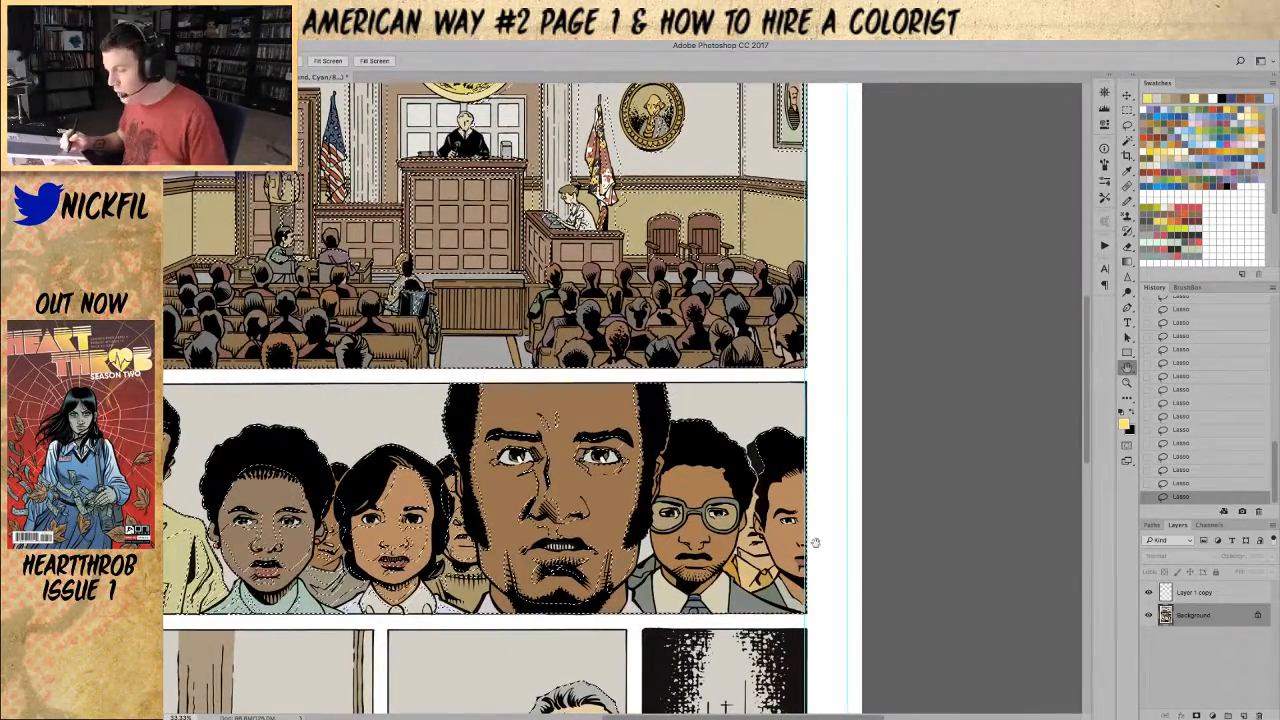
left_click(1127, 124)
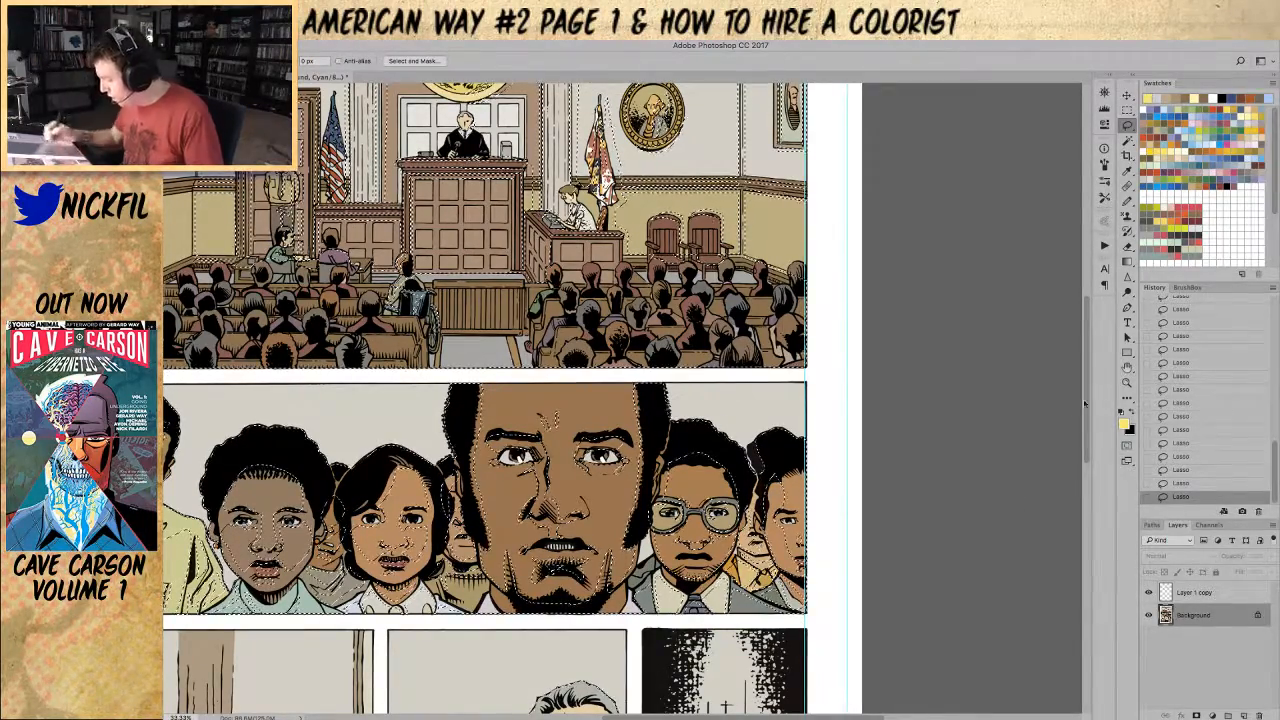
Step: Lasso light areas on the judge's robe, tie and face, and on the wooden block and bench in the judge panel
left_click(1127, 368)
left_click_drag(745, 589, 922, 309)
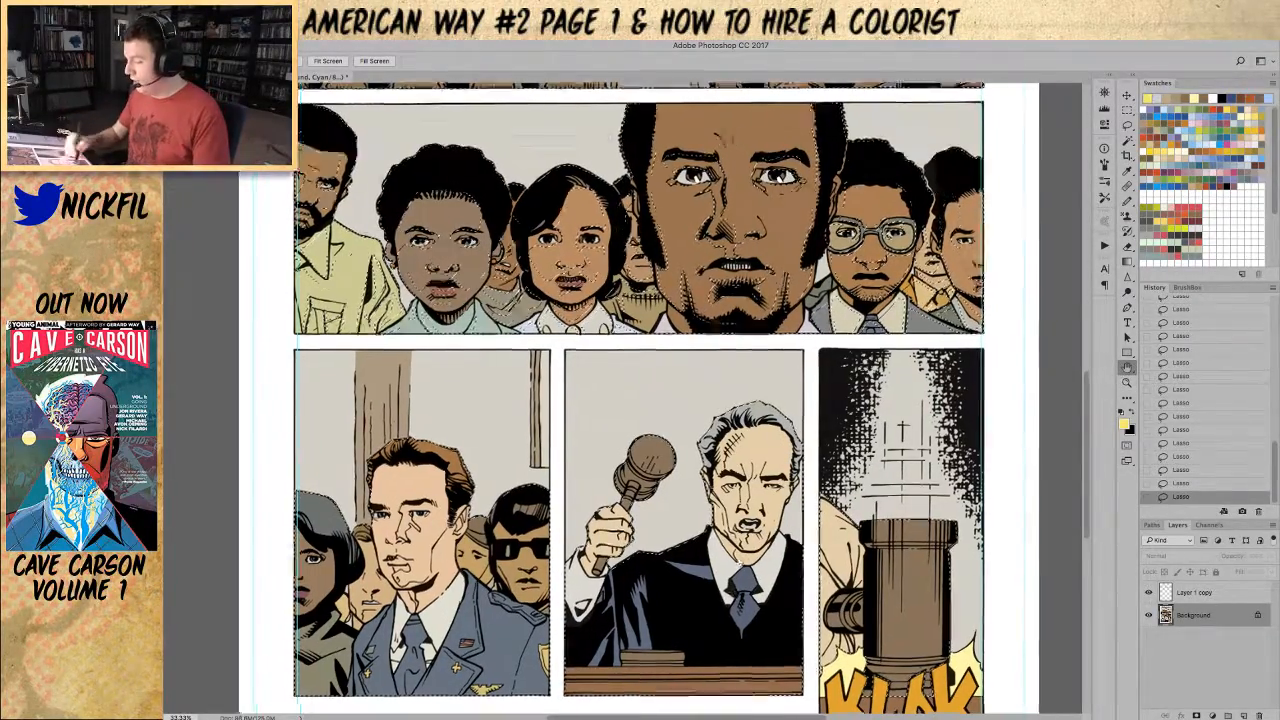
scroll(760, 500, "down", 2)
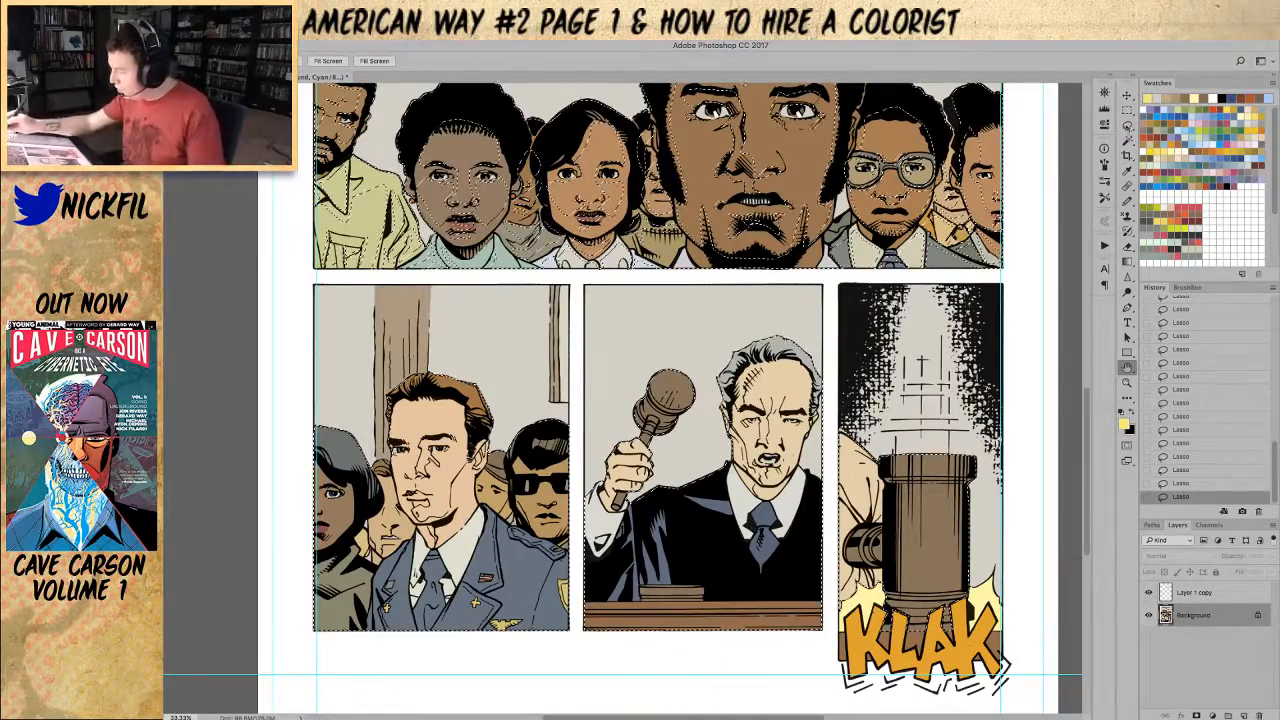
left_click(1126, 127)
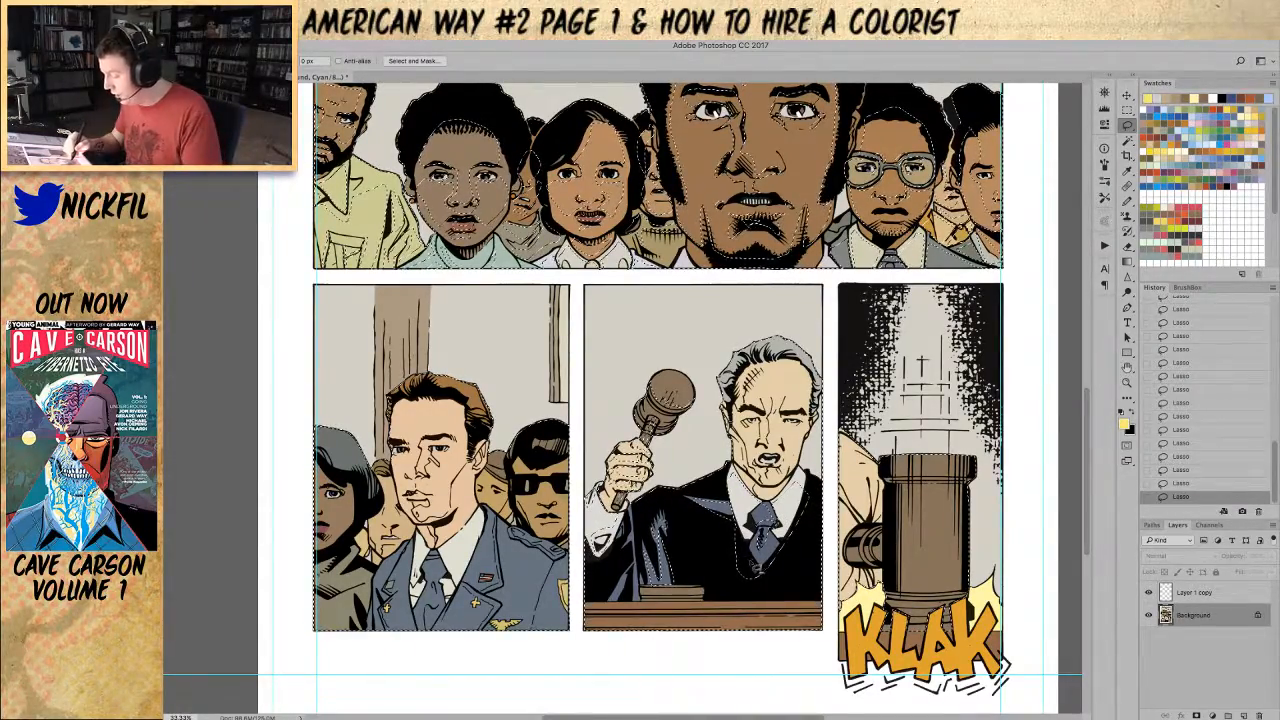
key("space")
left_click_drag(807, 556, 708, 502)
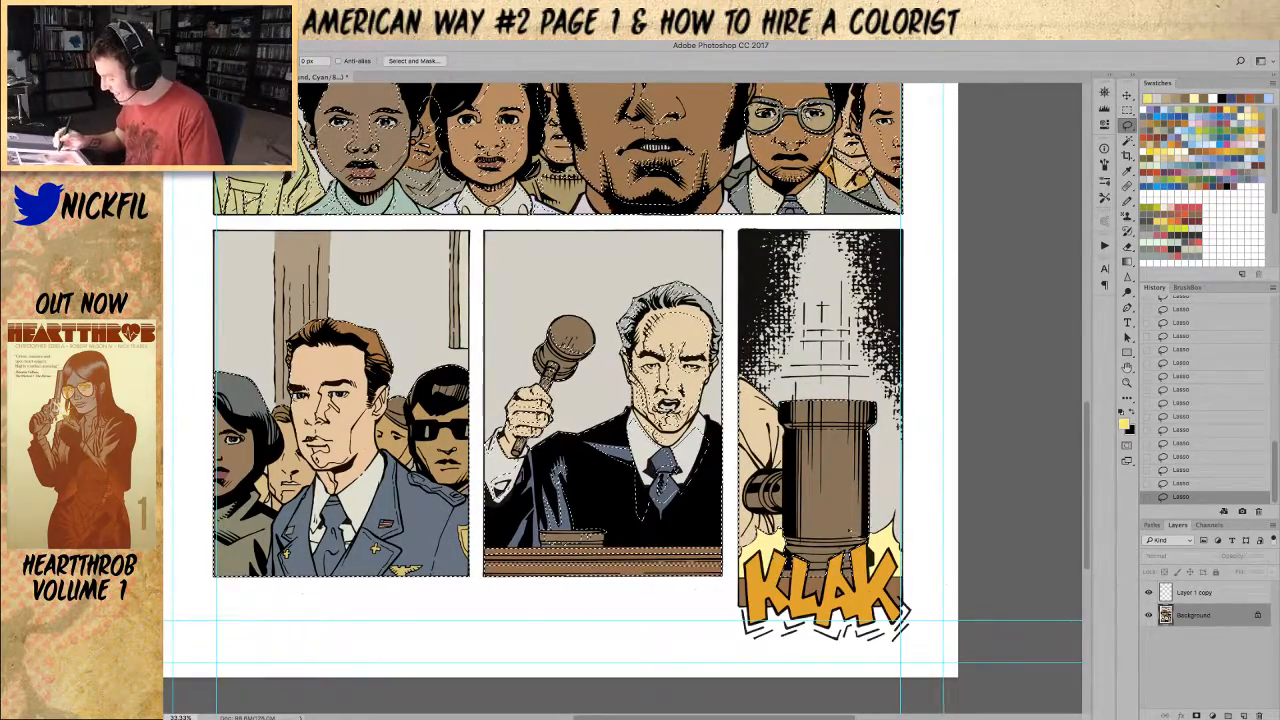
Step: Lasso light areas along the shaft and rim of the large gavel in the KLAK panel
left_click_drag(935, 529, 775, 557)
key("l")
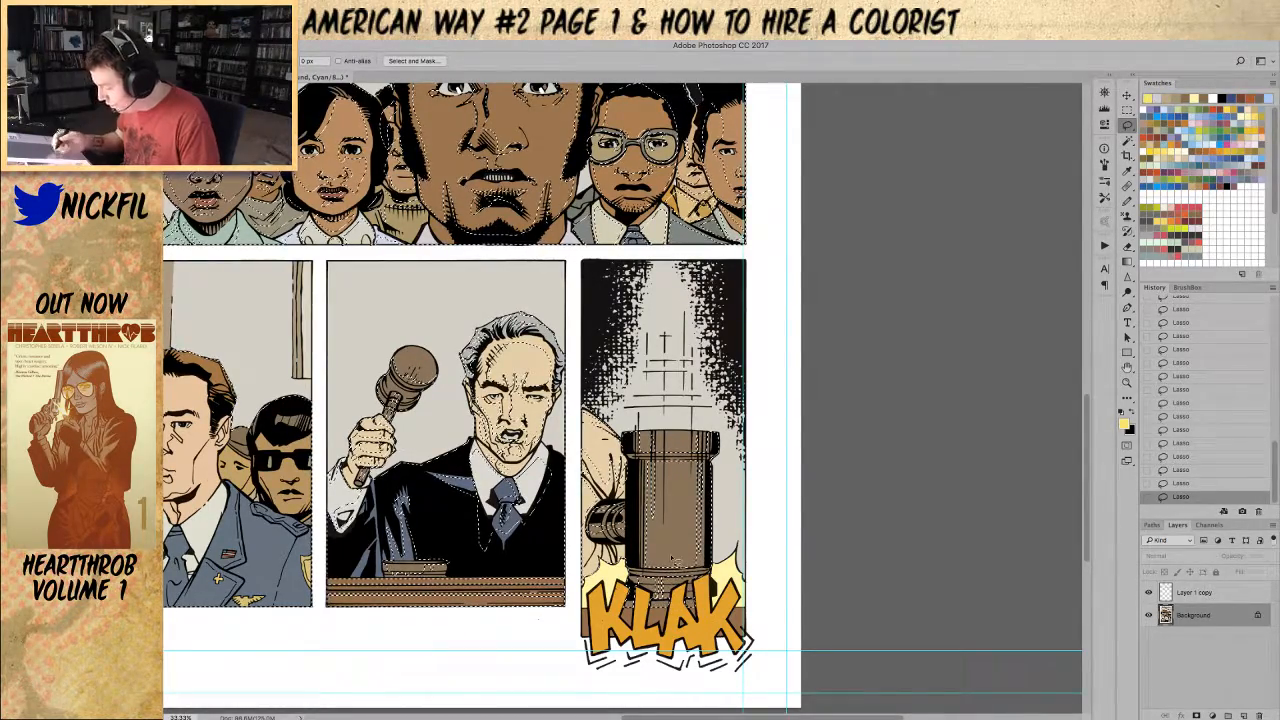
key("h")
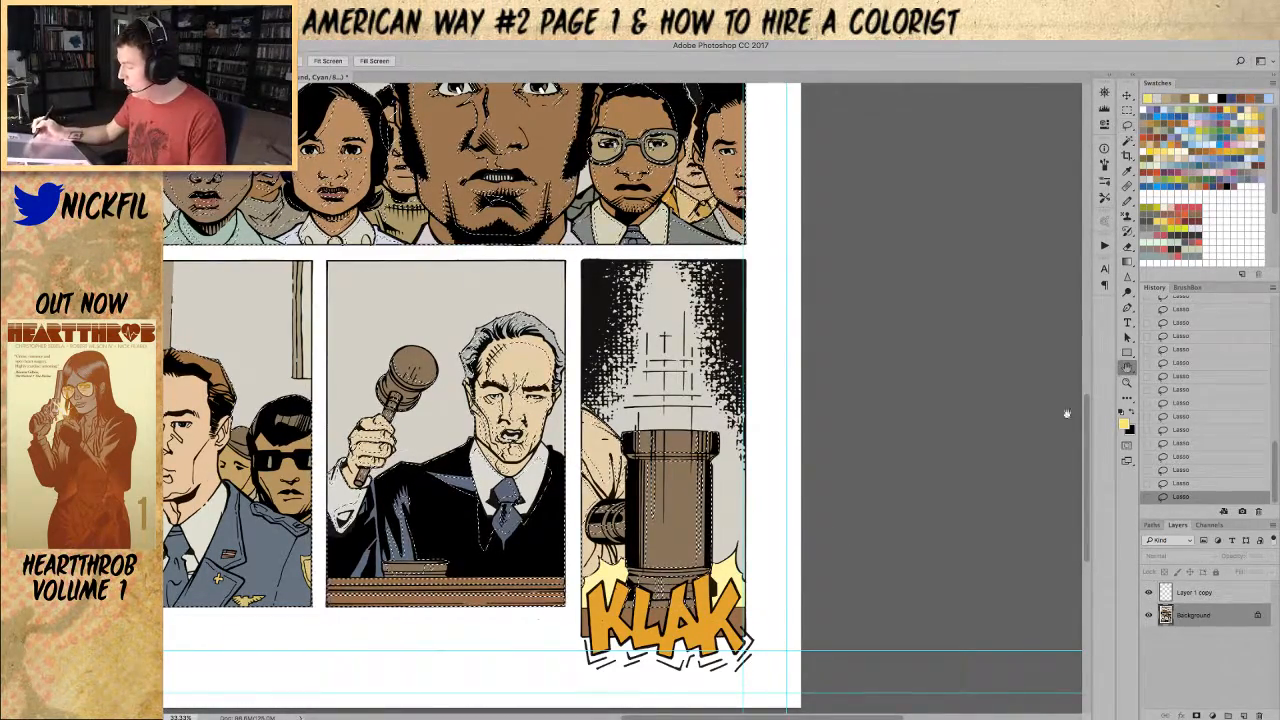
left_click_drag(894, 571, 860, 491)
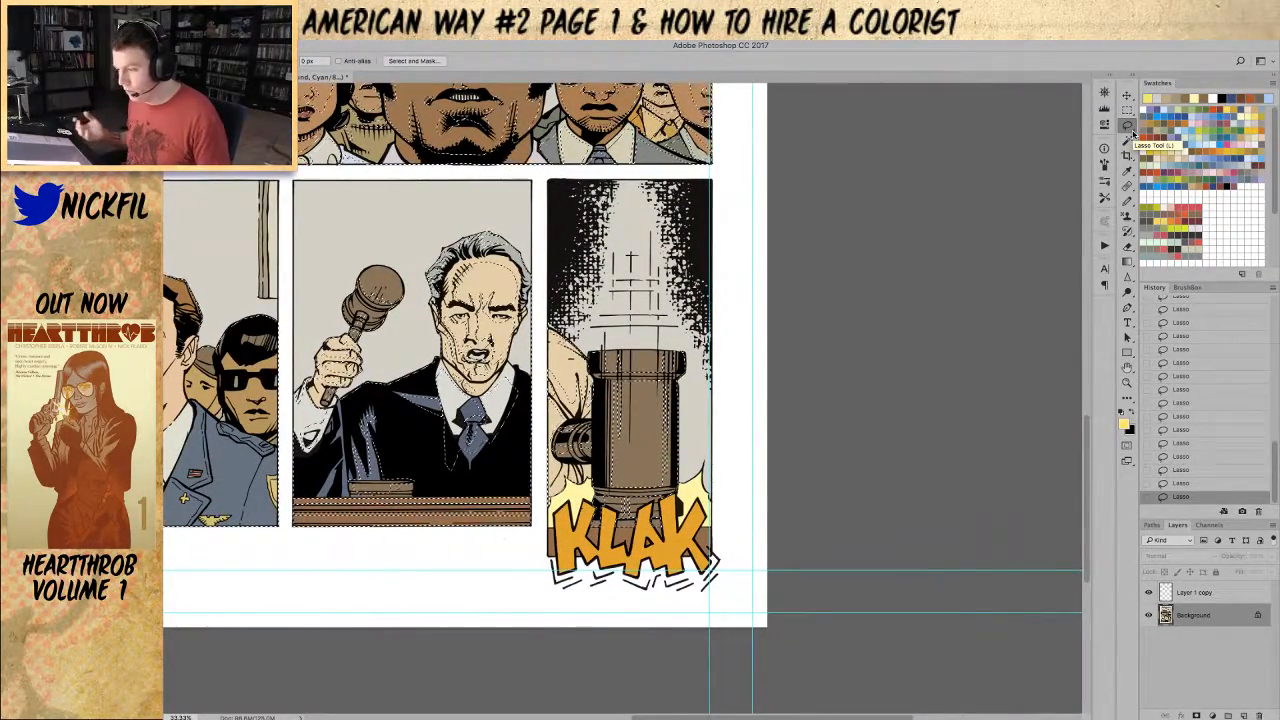
Step: Add three color areas around the KLAK lettering to the selection with the Magic Wand
key("w")
left_click(735, 545)
left_click(630, 602, "shift")
left_click(678, 612, "shift")
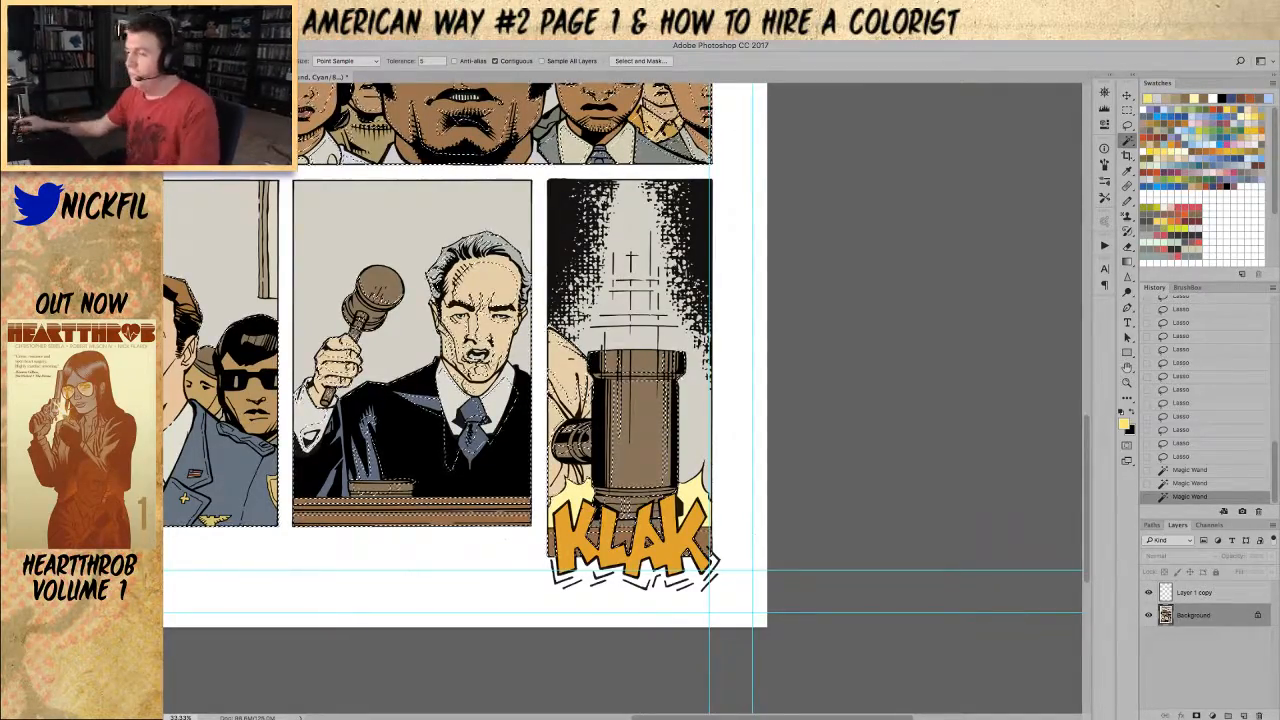
Step: Lasso light areas along the crown and side of the uniformed officer's brown hair
scroll(620, 400, "left", 5)
key("z")
left_click(374, 401)
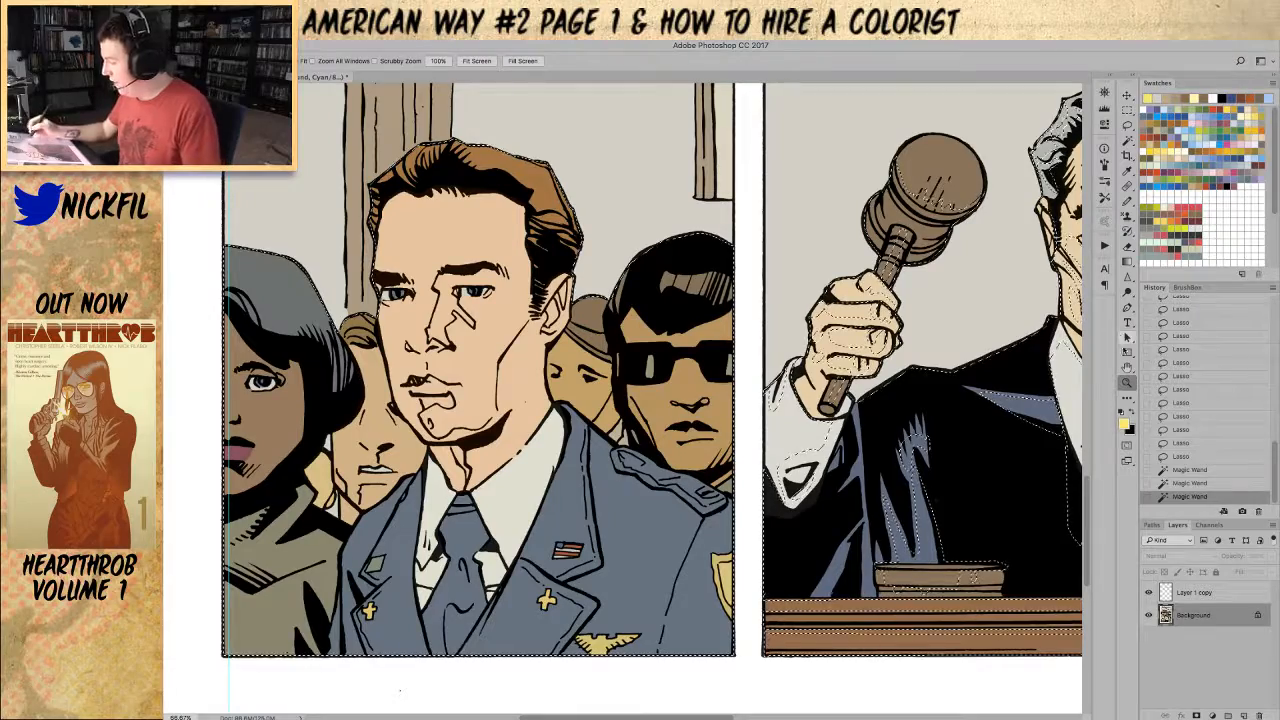
left_click_drag(784, 384, 834, 461)
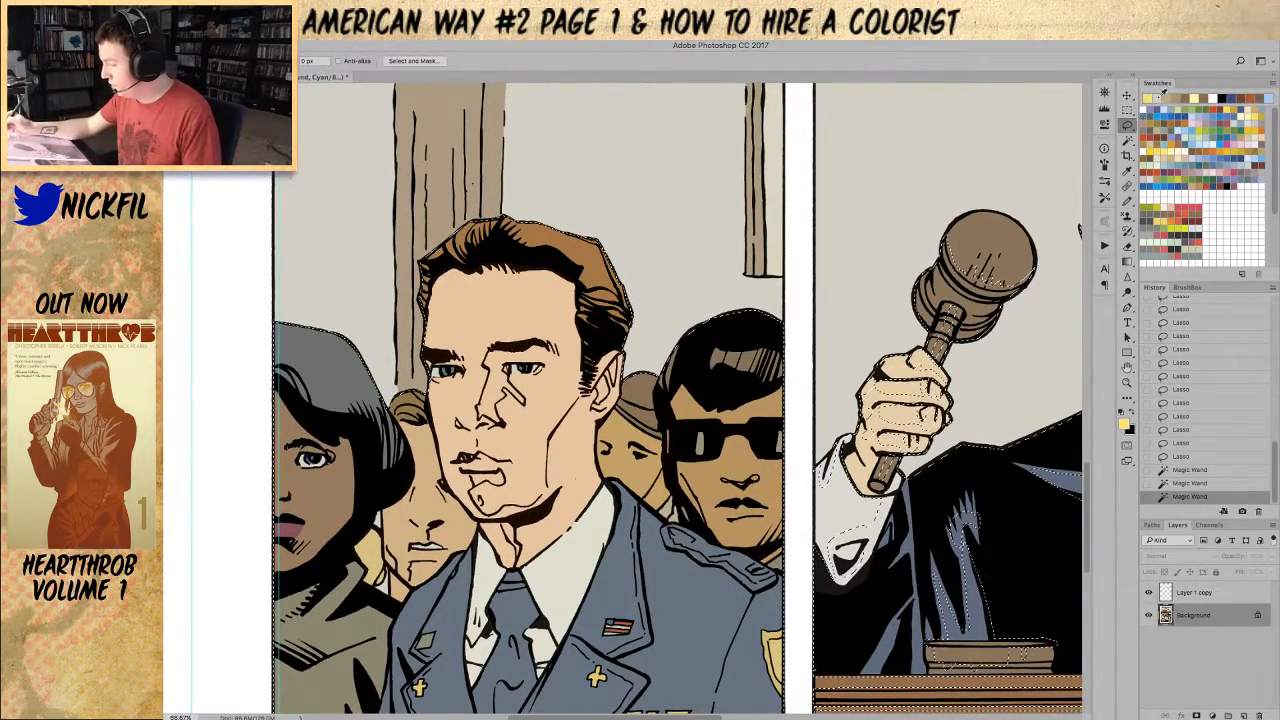
mouse_move(462, 234)
left_mouse_down()
mouse_move(492, 216)
mouse_move(485, 245)
mouse_move(508, 214)
left_mouse_up()
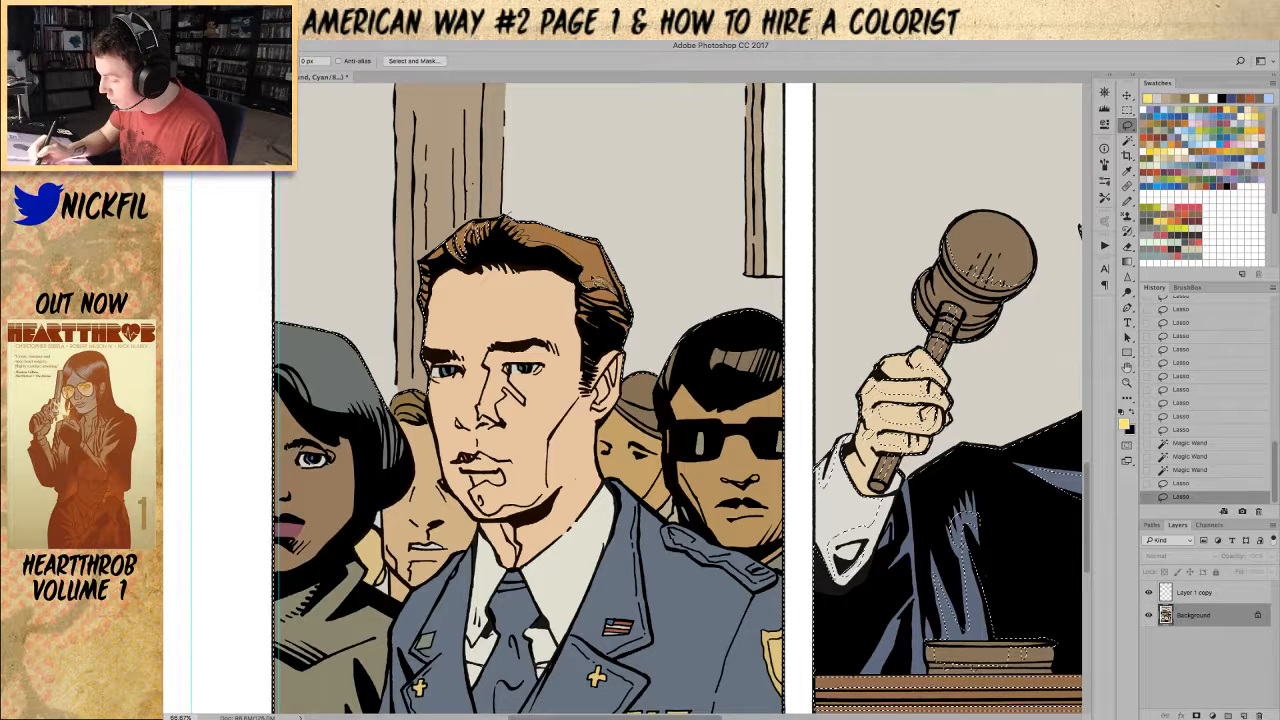
mouse_move(598, 254)
left_mouse_down()
mouse_move(530, 208)
mouse_move(510, 214)
left_mouse_up()
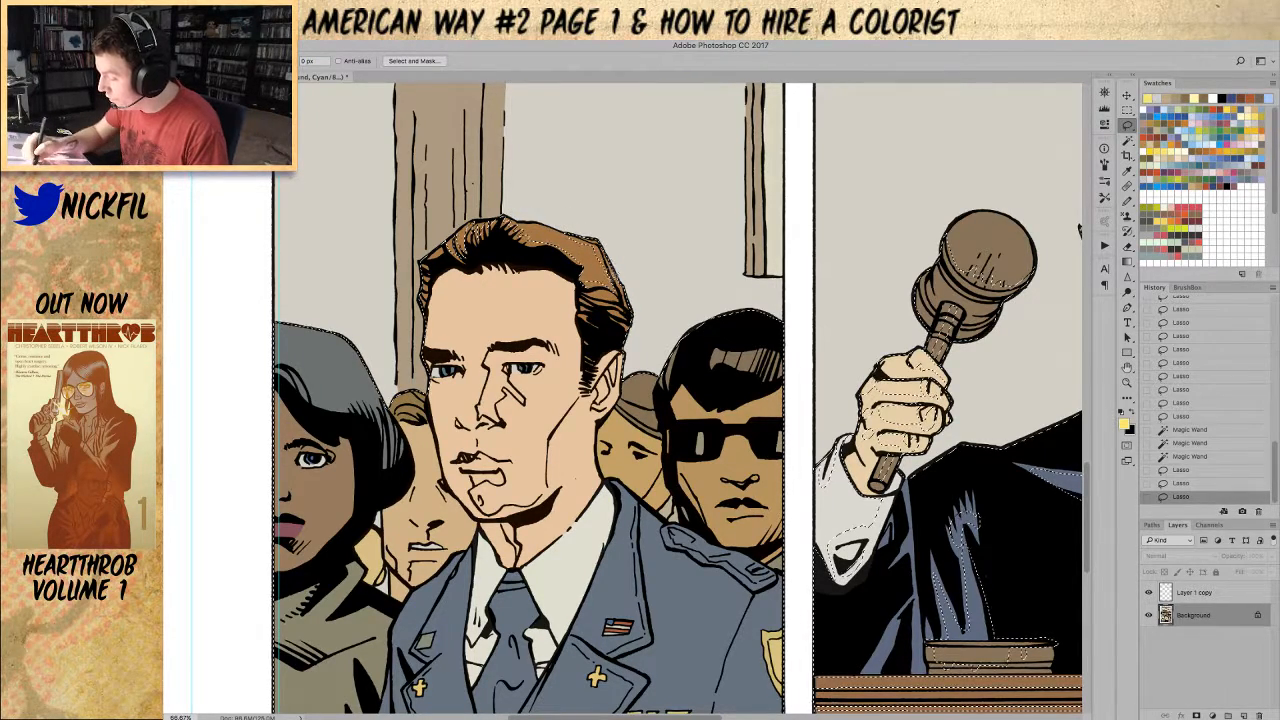
mouse_move(603, 238)
left_mouse_down()
mouse_move(620, 257)
mouse_move(608, 244)
left_mouse_up()
mouse_move(627, 304)
left_mouse_down()
mouse_move(598, 288)
mouse_move(630, 318)
mouse_move(600, 308)
mouse_move(626, 306)
mouse_move(630, 325)
left_mouse_up()
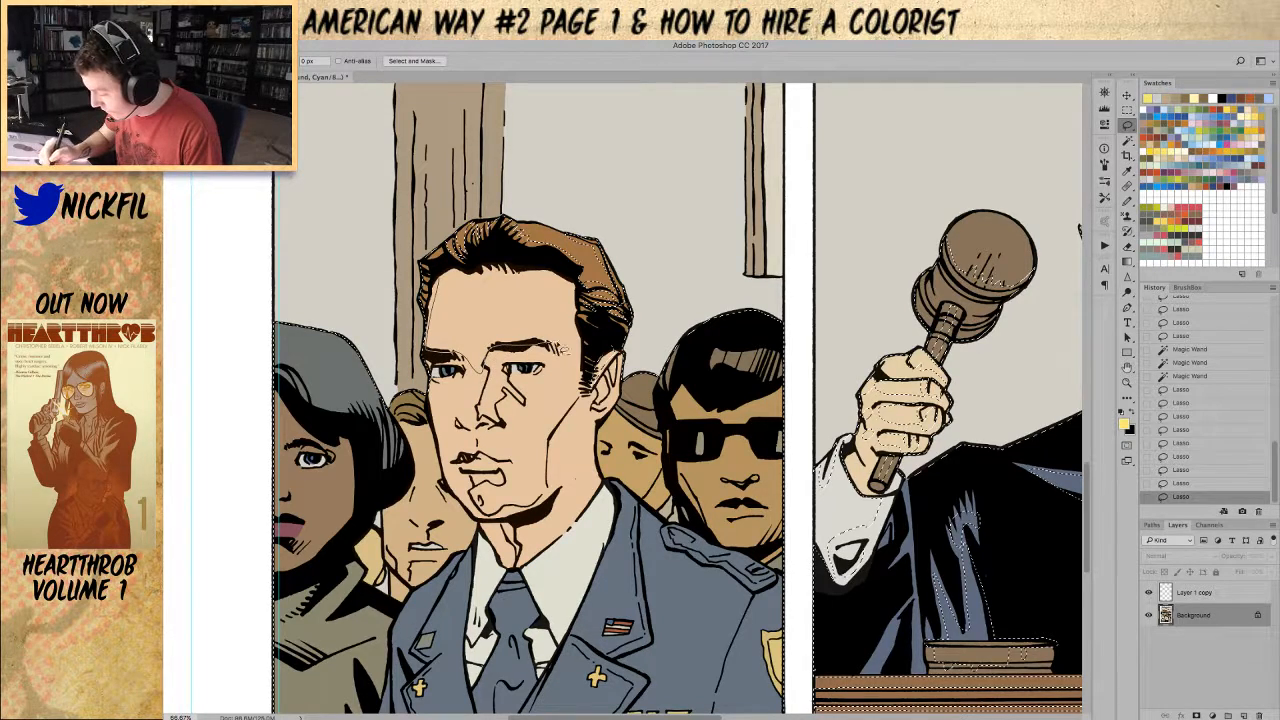
Step: Lasso light areas on the officer's forehead, eyes, nose, cheek, mouth and chin
left_click_drag(486, 275, 445, 284)
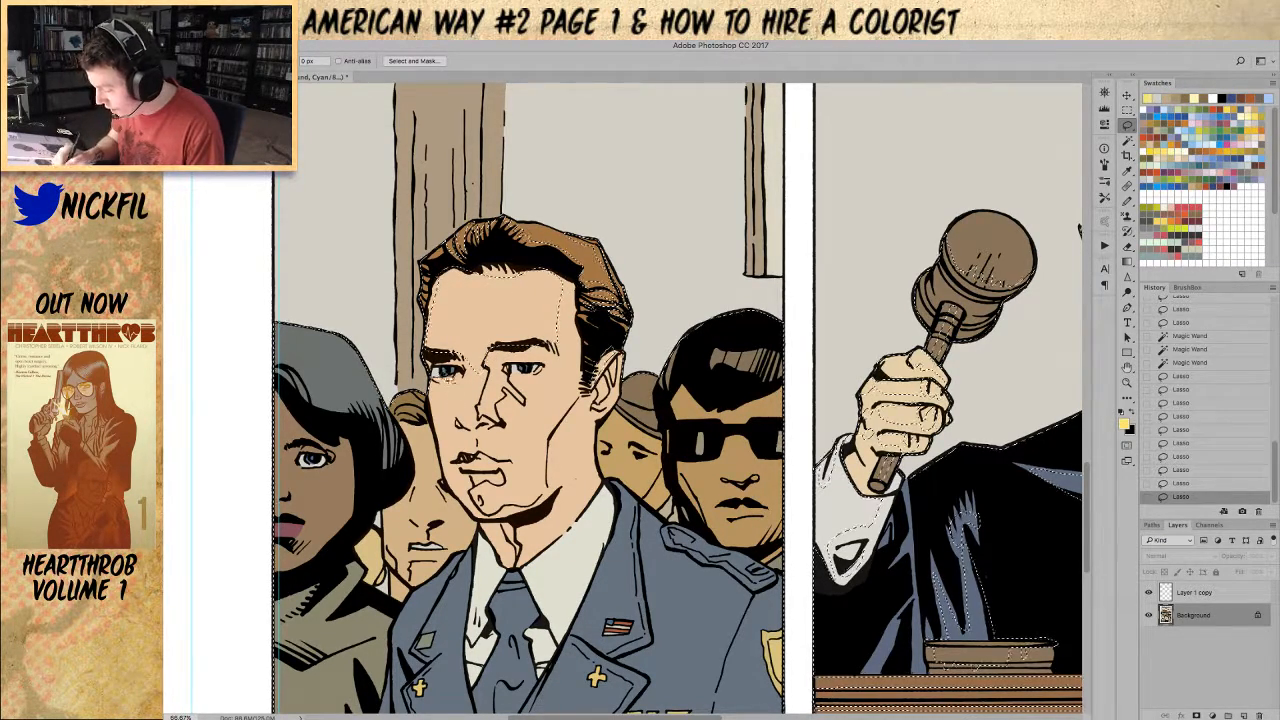
left_click_drag(510, 374, 528, 378)
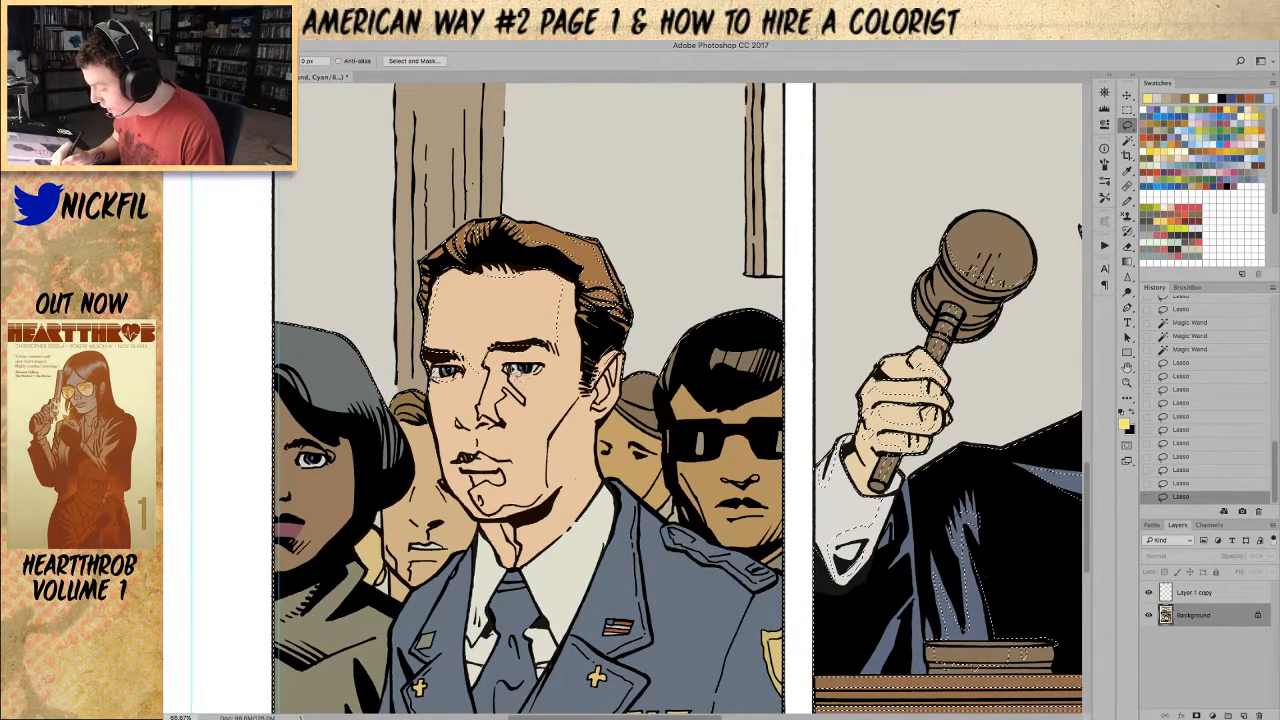
left_click_drag(438, 372, 457, 374)
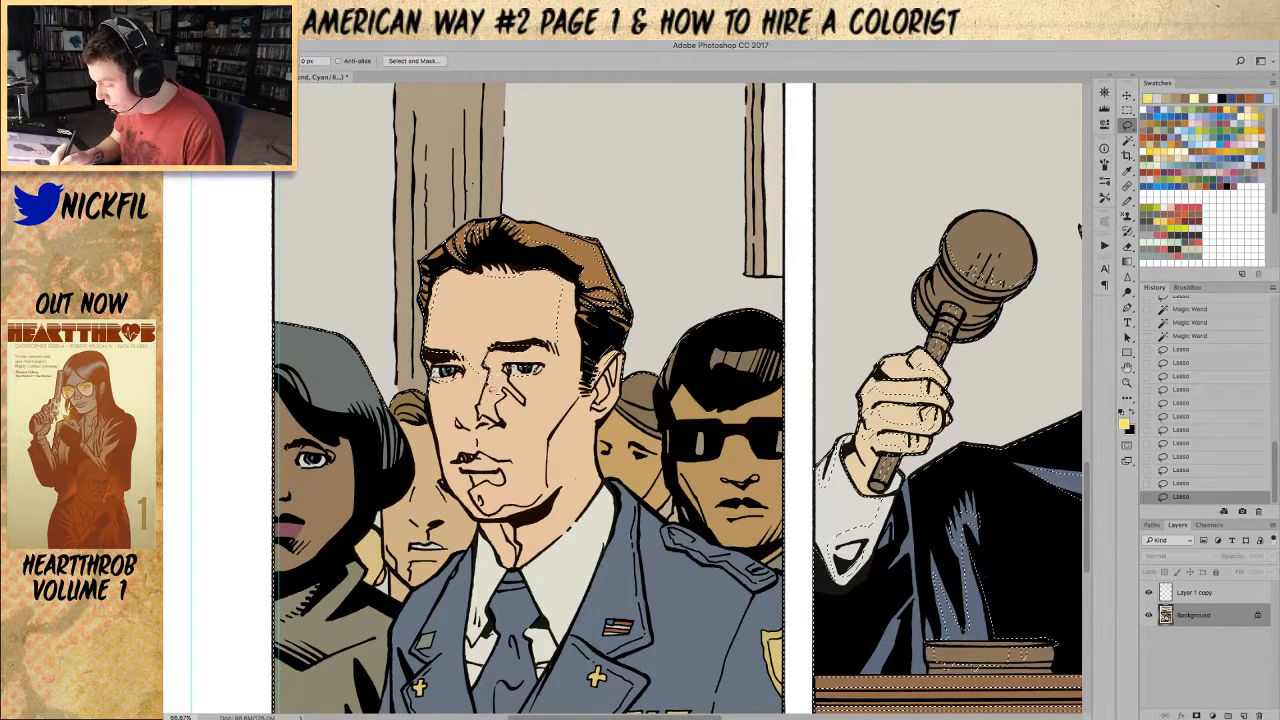
mouse_move(463, 423)
left_mouse_down()
mouse_move(461, 437)
mouse_move(464, 382)
mouse_move(458, 420)
mouse_move(446, 378)
mouse_move(466, 374)
left_mouse_up()
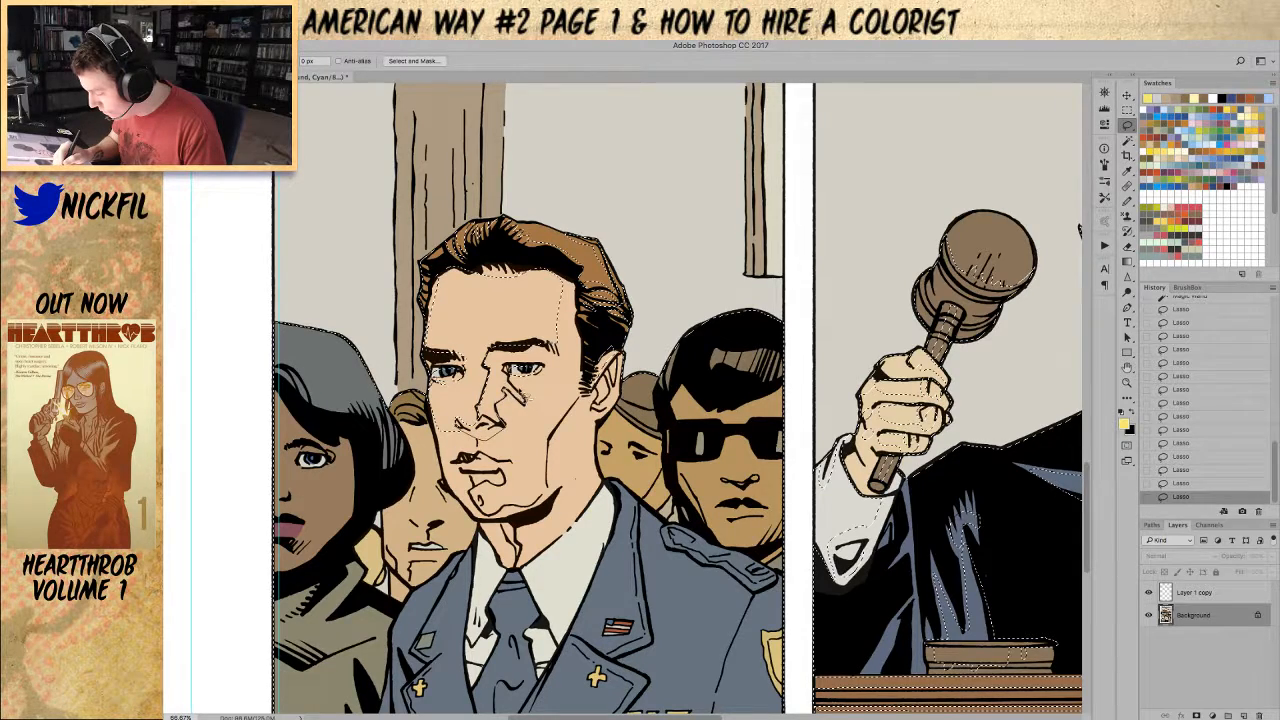
mouse_move(546, 371)
left_mouse_down()
mouse_move(577, 390)
mouse_move(543, 510)
mouse_move(498, 514)
left_mouse_up()
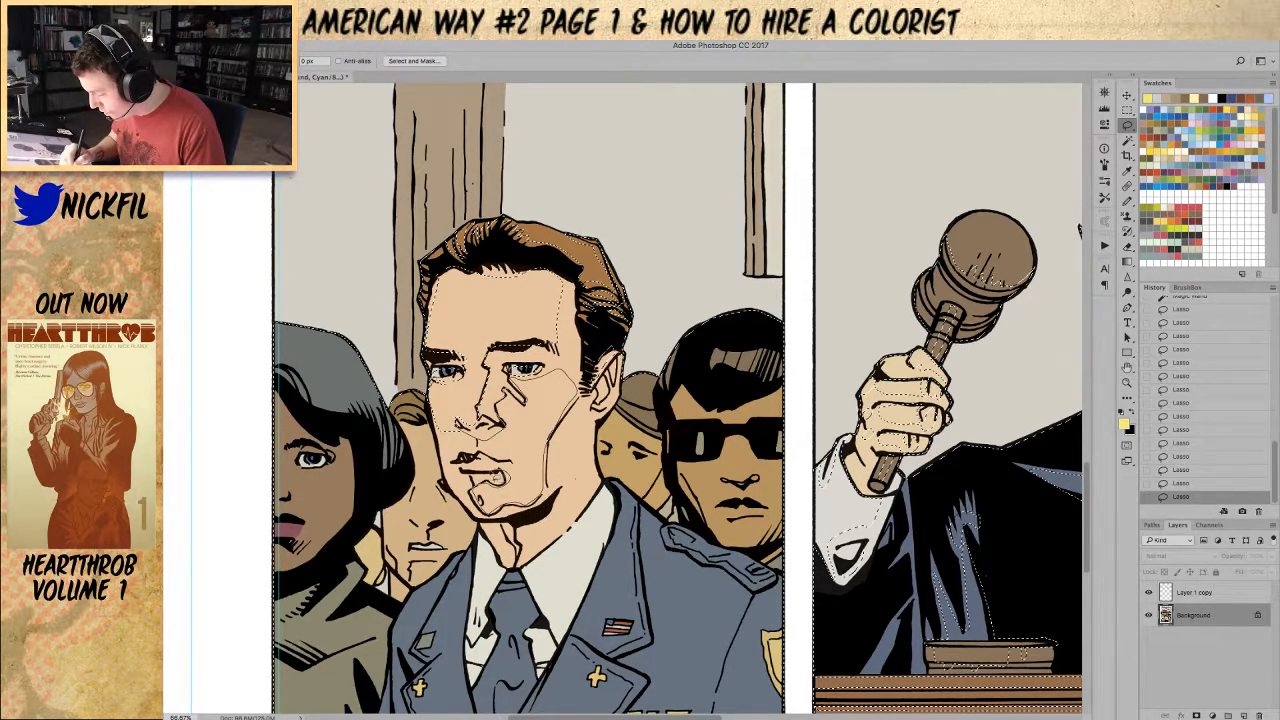
left_click_drag(463, 458, 490, 428)
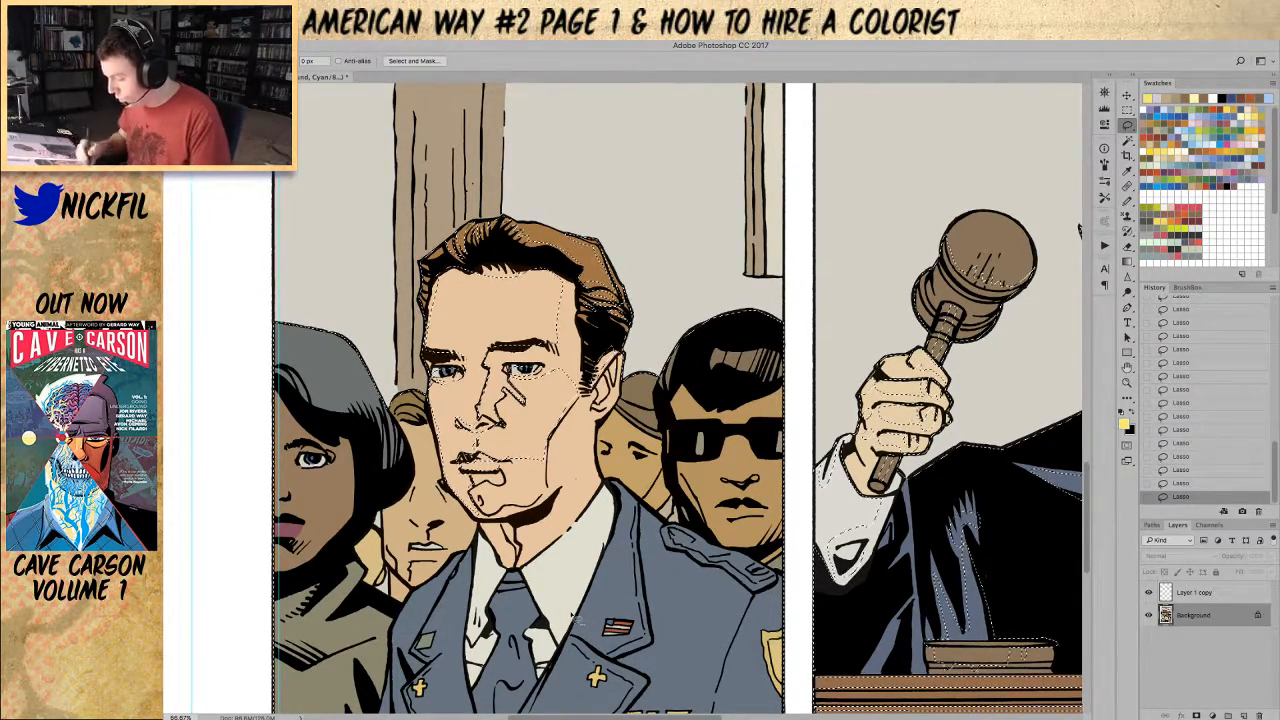
Step: Examine the lassoed areas across the crowd panel, the courtroom scene and the three lower panels
left_click(1127, 383)
left_click(824, 535, "alt")
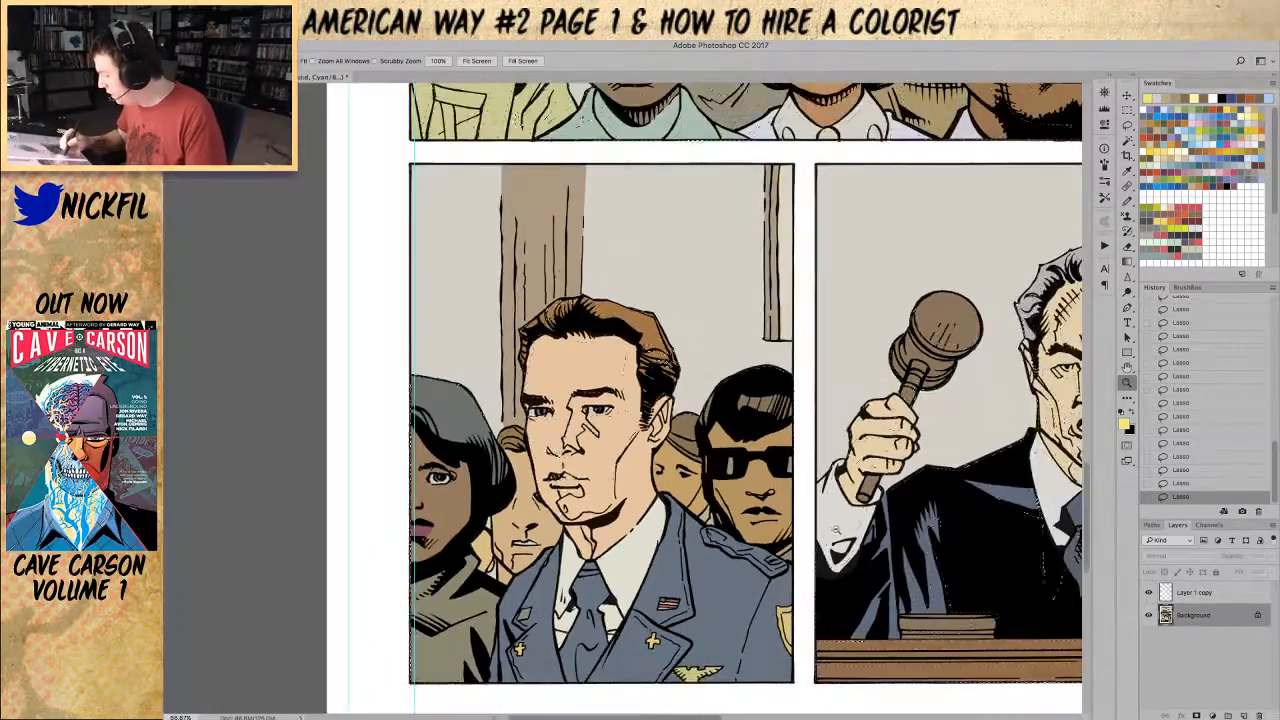
left_click(824, 535, "alt")
key("h")
left_click_drag(981, 496, 785, 548)
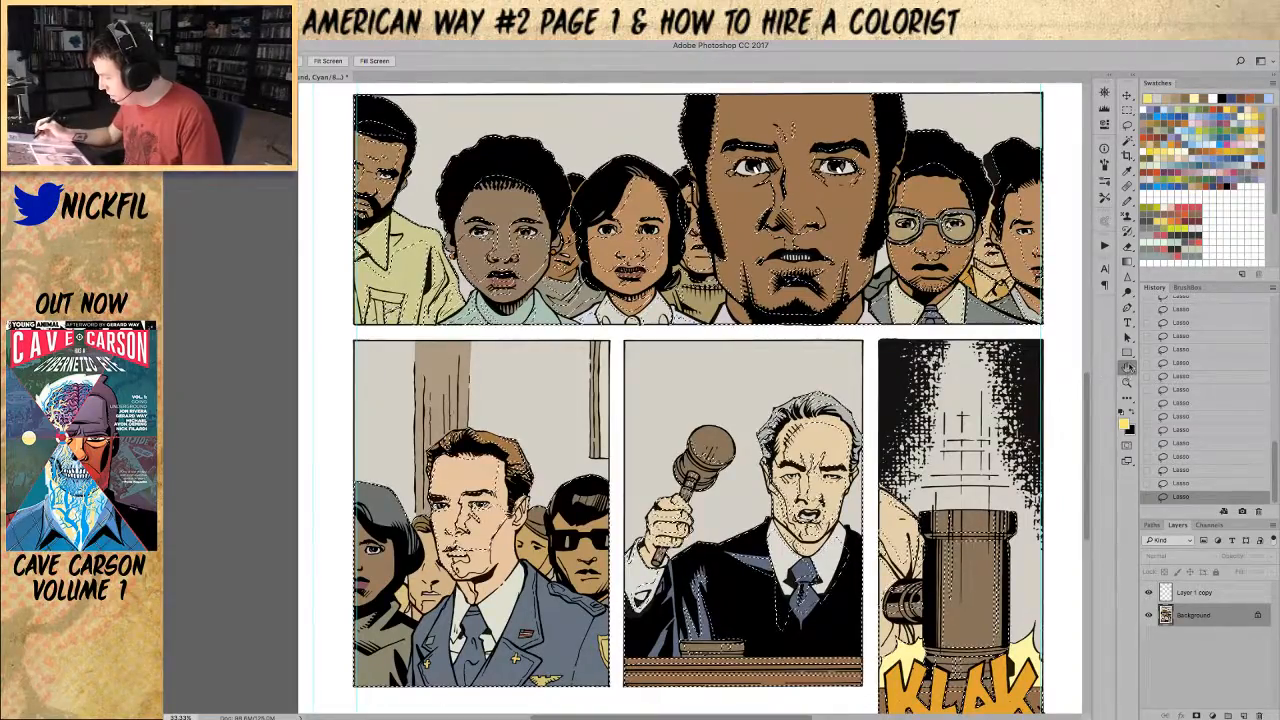
left_click_drag(882, 420, 870, 588)
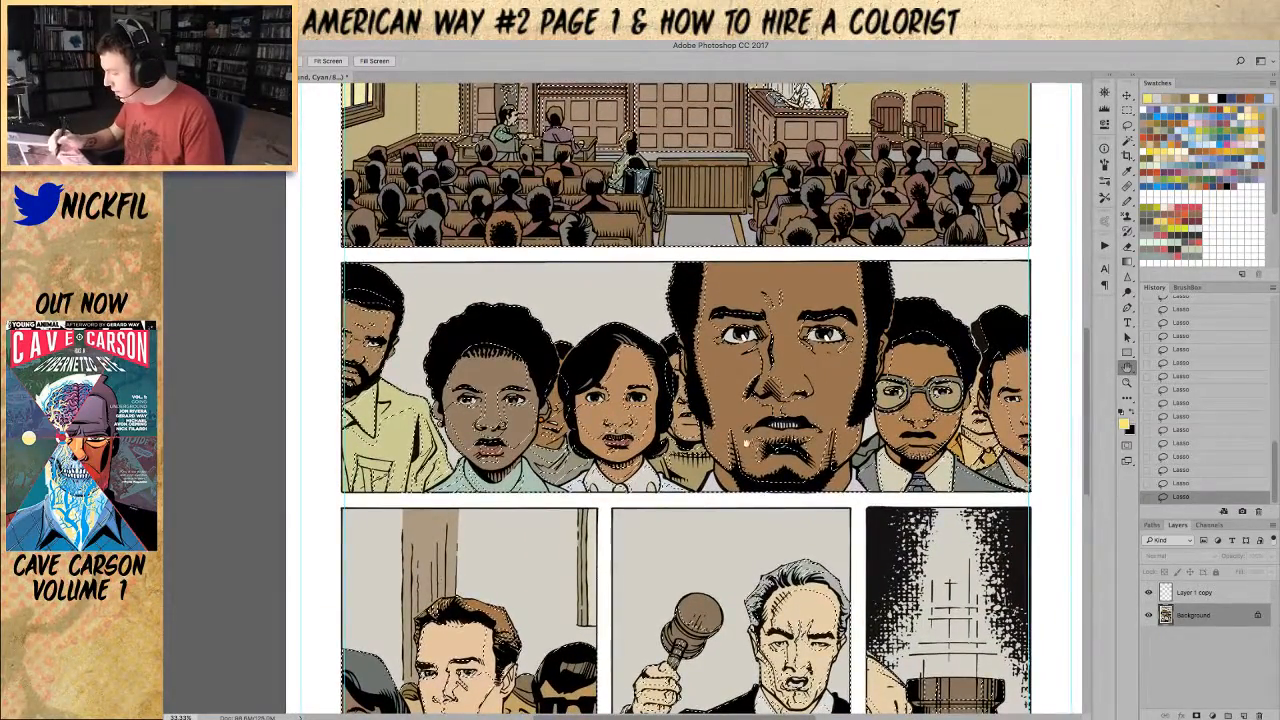
left_click_drag(509, 636, 452, 710)
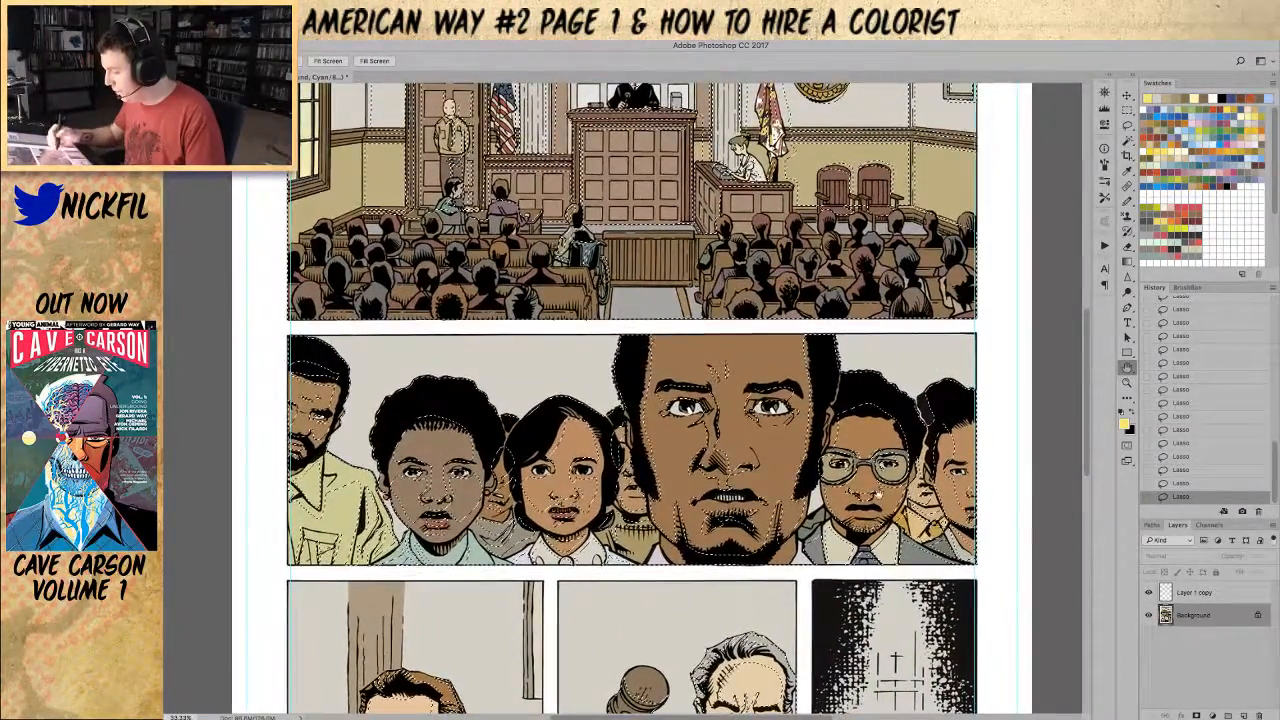
key("l")
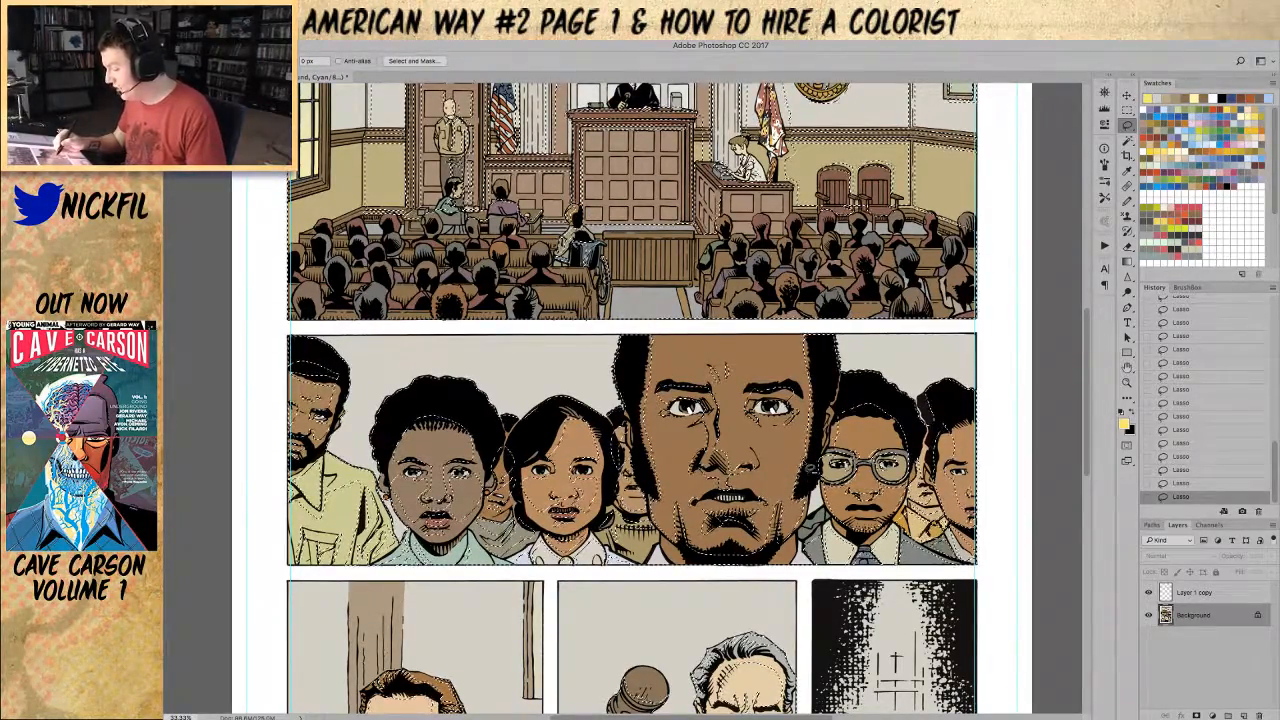
left_click(1127, 367)
left_click_drag(996, 384, 1001, 470)
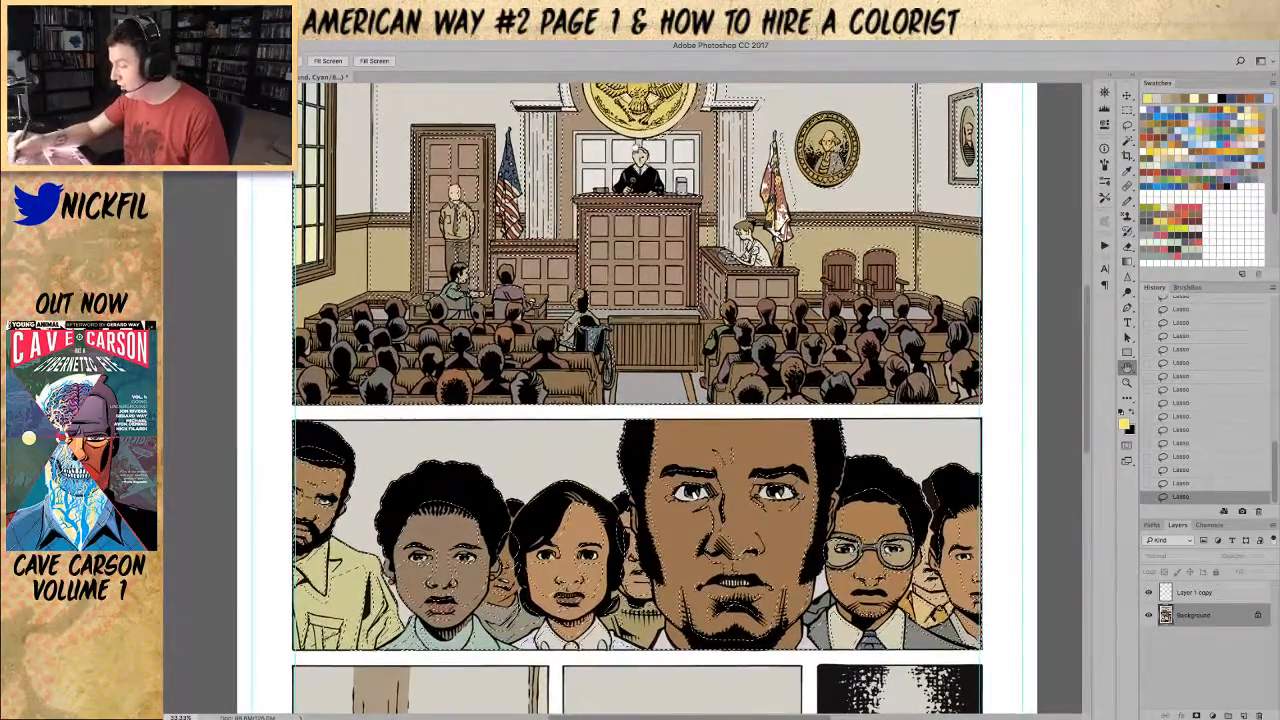
scroll(1001, 470, "down", 5)
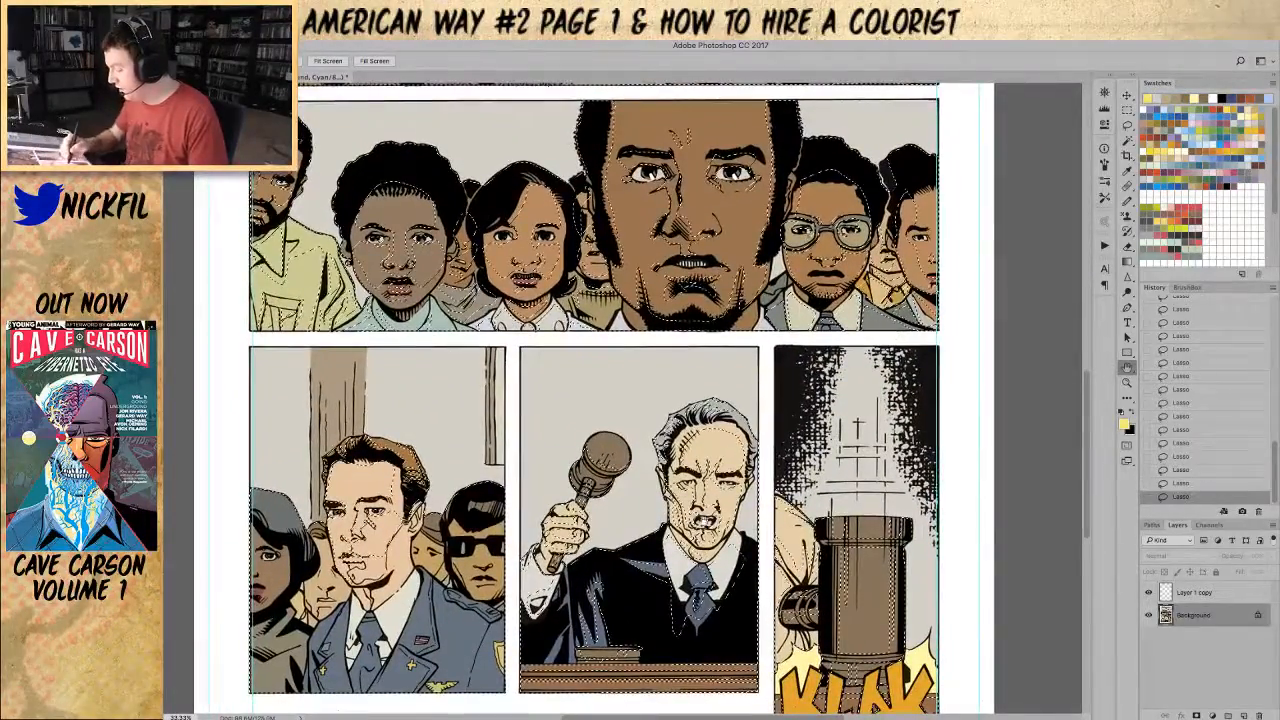
left_click_drag(910, 572, 937, 521)
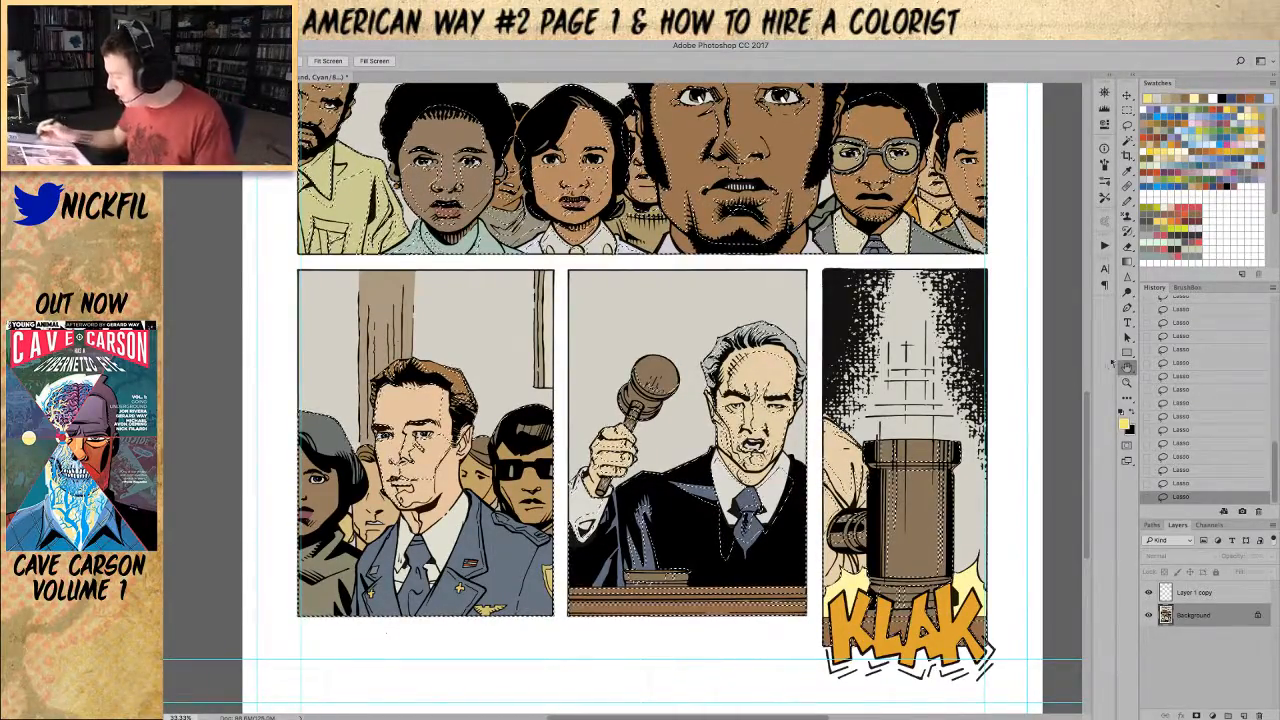
Step: Lasso light areas on the officer's collar, tie and uniform jacket, and on the man with sunglasses behind him
key("z")
left_click(380, 460)
left_click_drag(868, 304, 902, 254)
left_click(1127, 124)
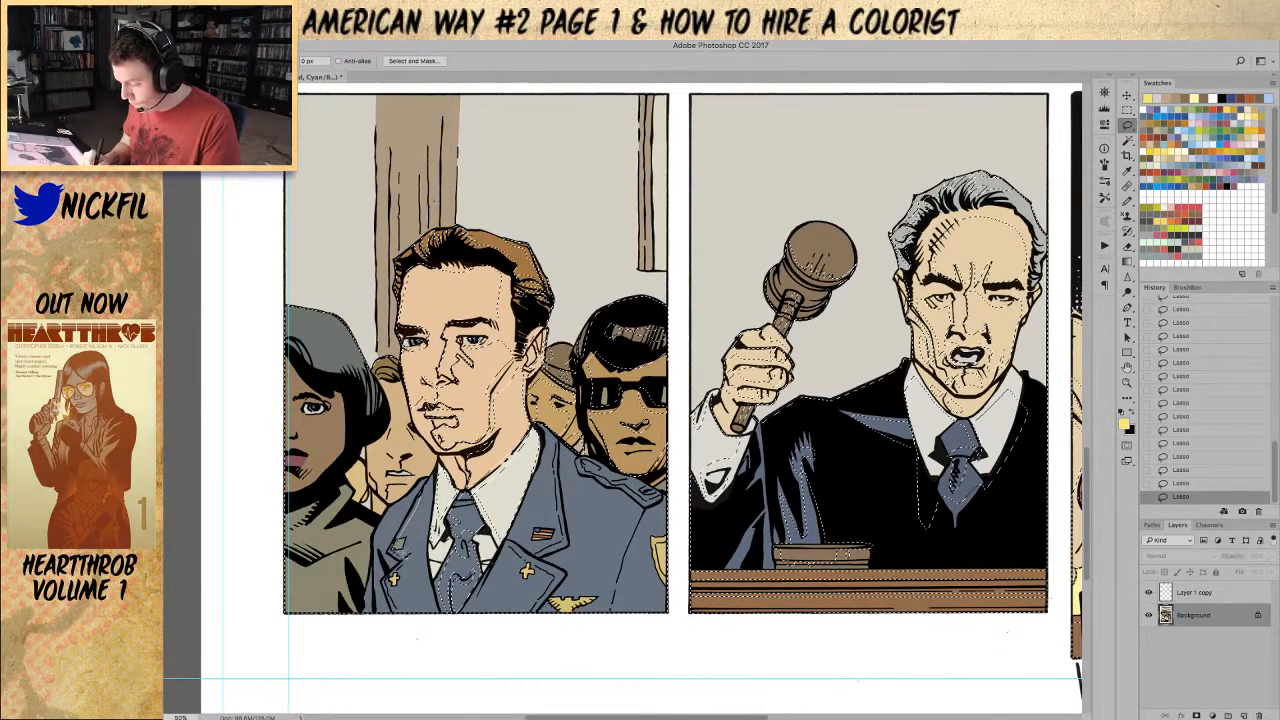
mouse_move(400, 612)
left_mouse_down()
mouse_move(448, 627)
mouse_move(418, 633)
left_mouse_up()
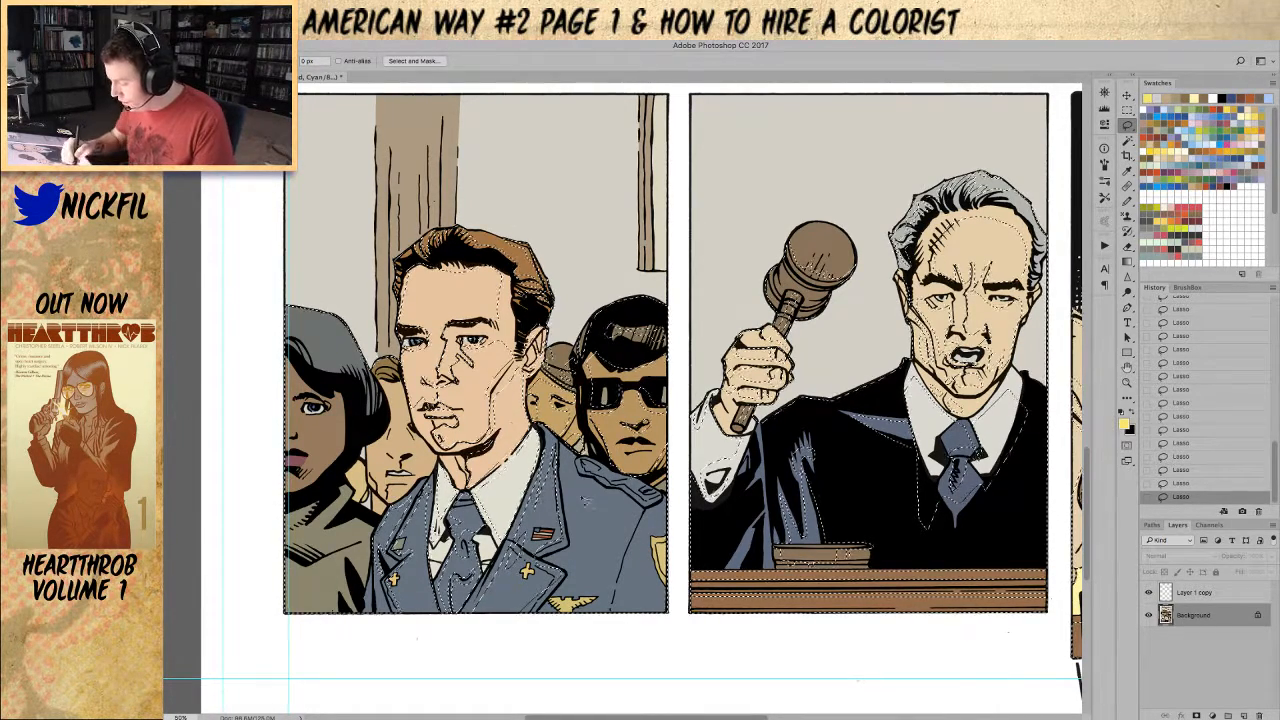
mouse_move(553, 620)
left_mouse_down()
mouse_move(632, 642)
mouse_move(668, 580)
mouse_move(672, 505)
mouse_move(556, 608)
left_mouse_up()
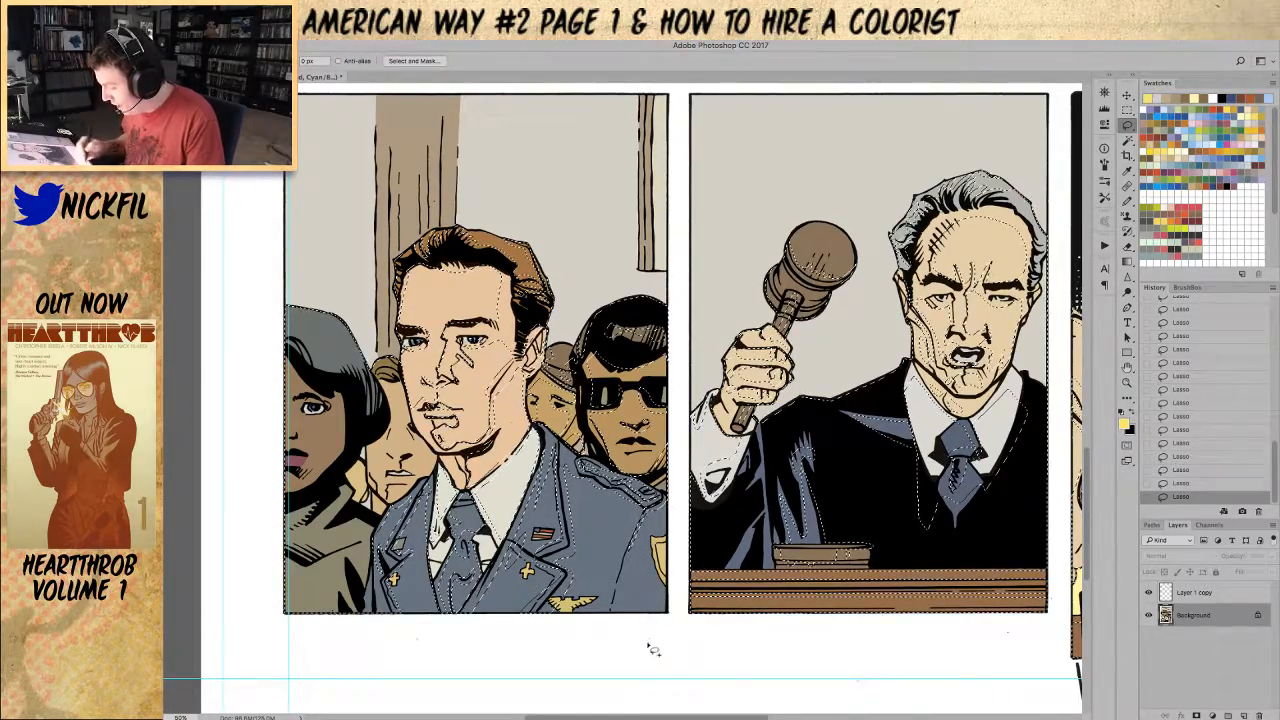
Step: Lasso light areas on the dark-haired woman's hair, face and collar beside the officer
left_click(1127, 367)
mouse_move(759, 520)
left_mouse_down()
mouse_move(893, 520)
mouse_move(896, 548)
left_mouse_up()
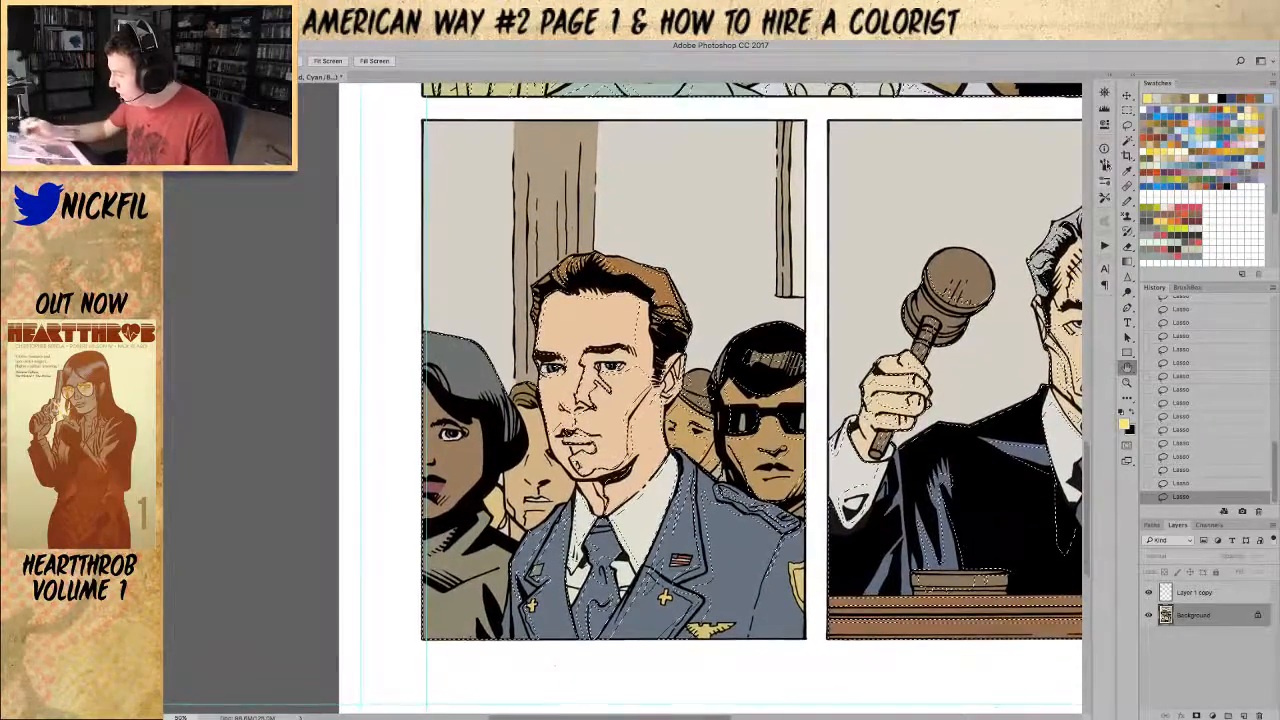
key("l")
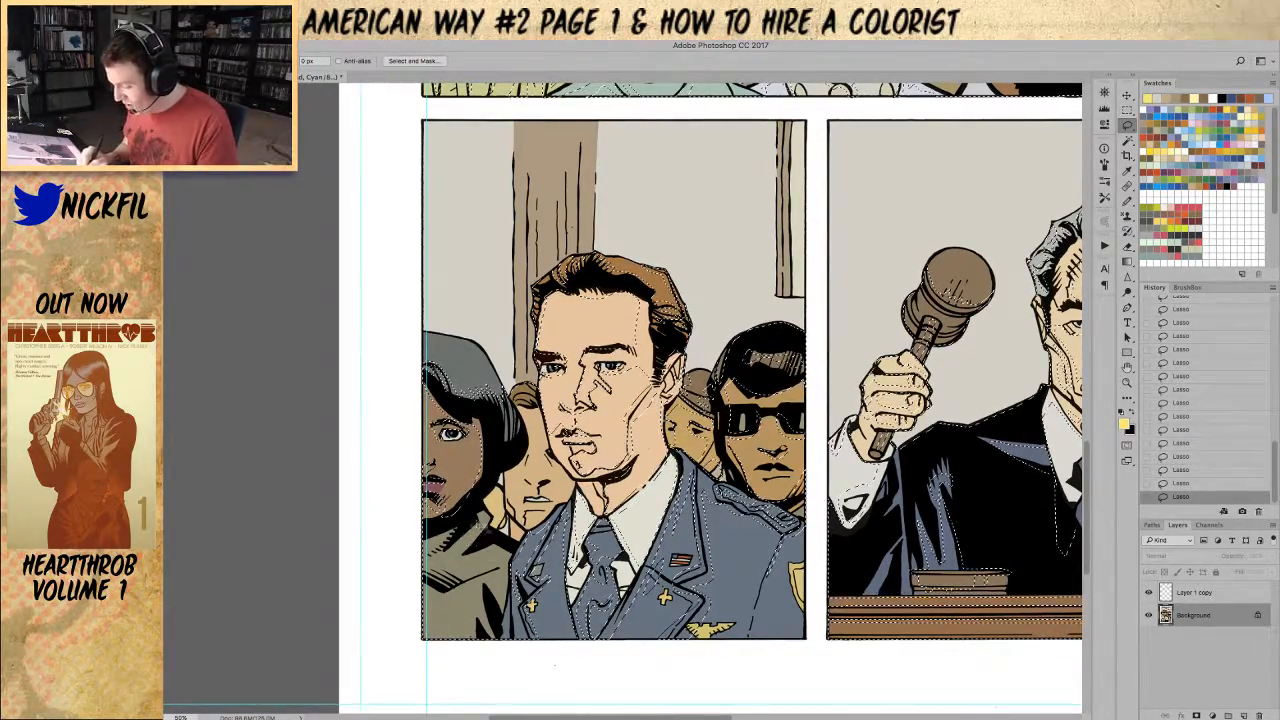
mouse_move(424, 556)
left_mouse_down()
mouse_move(420, 578)
mouse_move(470, 577)
mouse_move(484, 540)
mouse_move(474, 532)
left_mouse_up()
Step: Lasso light areas on the woman's coat and on the faces of the background figures behind the officer
key("z")
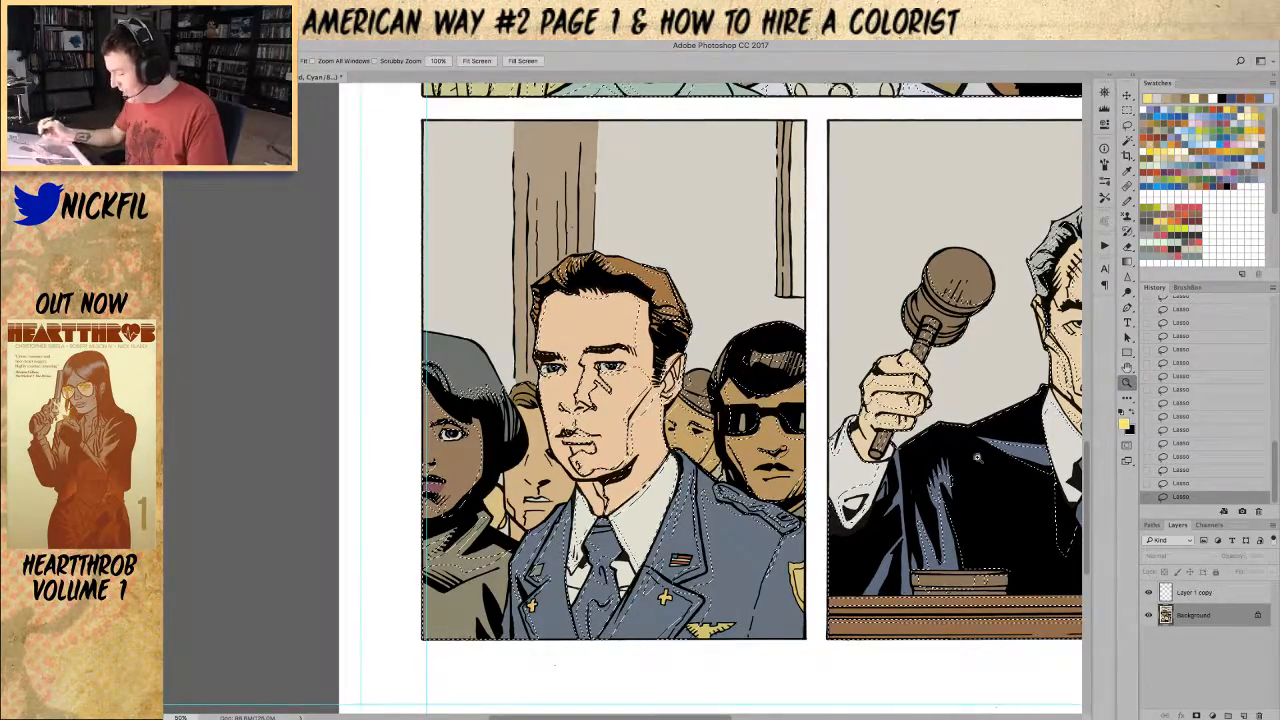
left_click(668, 617, "alt")
left_click(608, 596)
key("l")
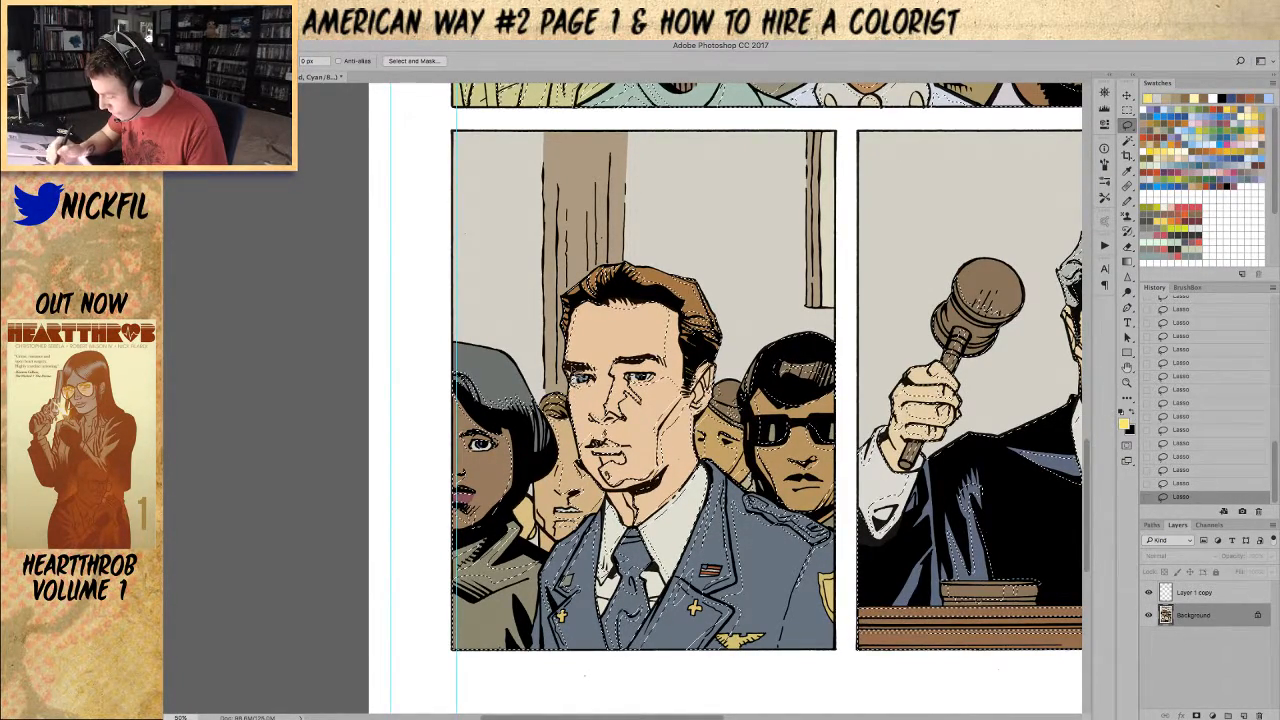
left_click(806, 542, "alt")
left_click(806, 542, "alt")
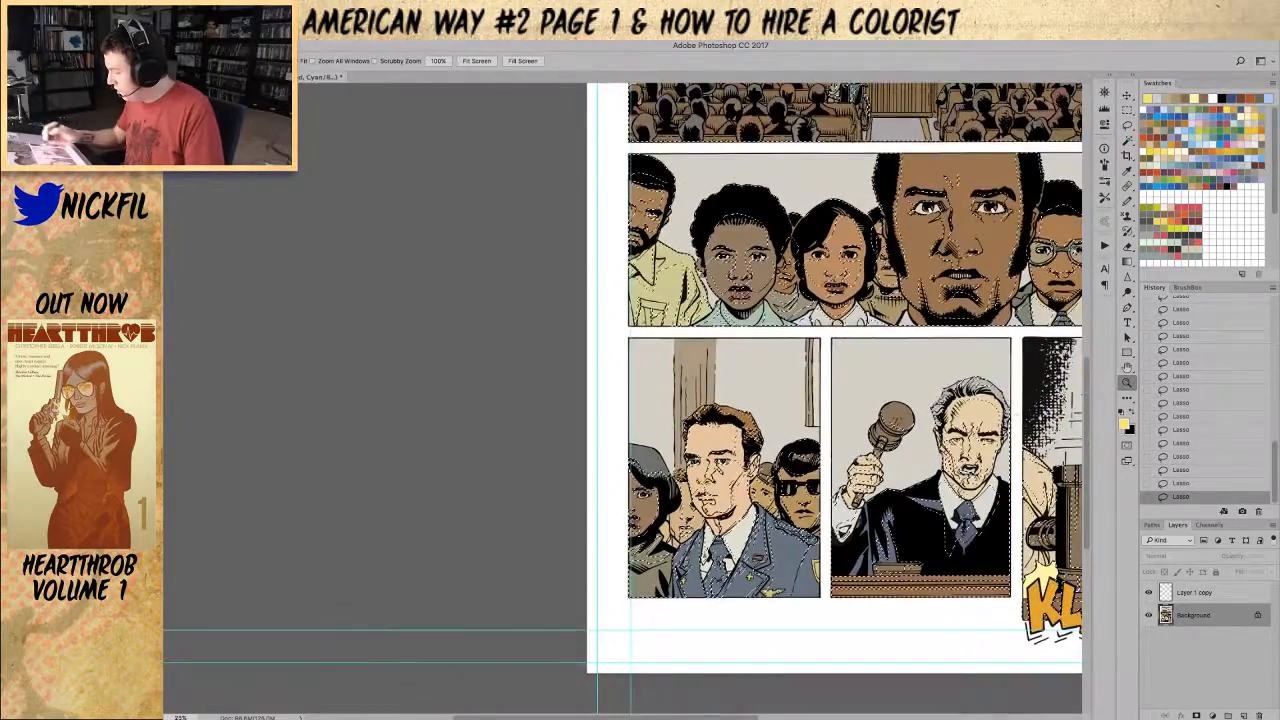
Step: Fill the lassoed shadow areas across all the page's panels with a dark slate blue
left_click_drag(806, 543, 450, 635)
left_click_drag(782, 384, 778, 567)
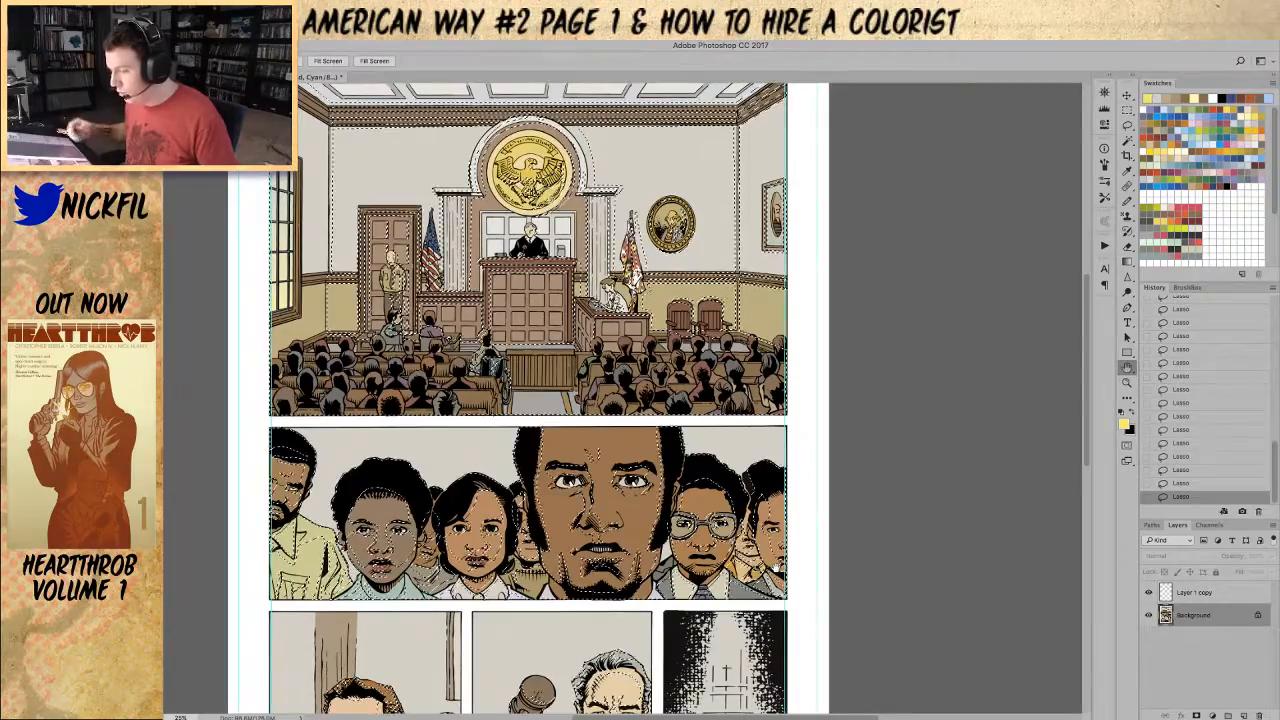
mouse_move(723, 413)
left_mouse_down()
mouse_move(857, 578)
mouse_move(867, 616)
left_mouse_up()
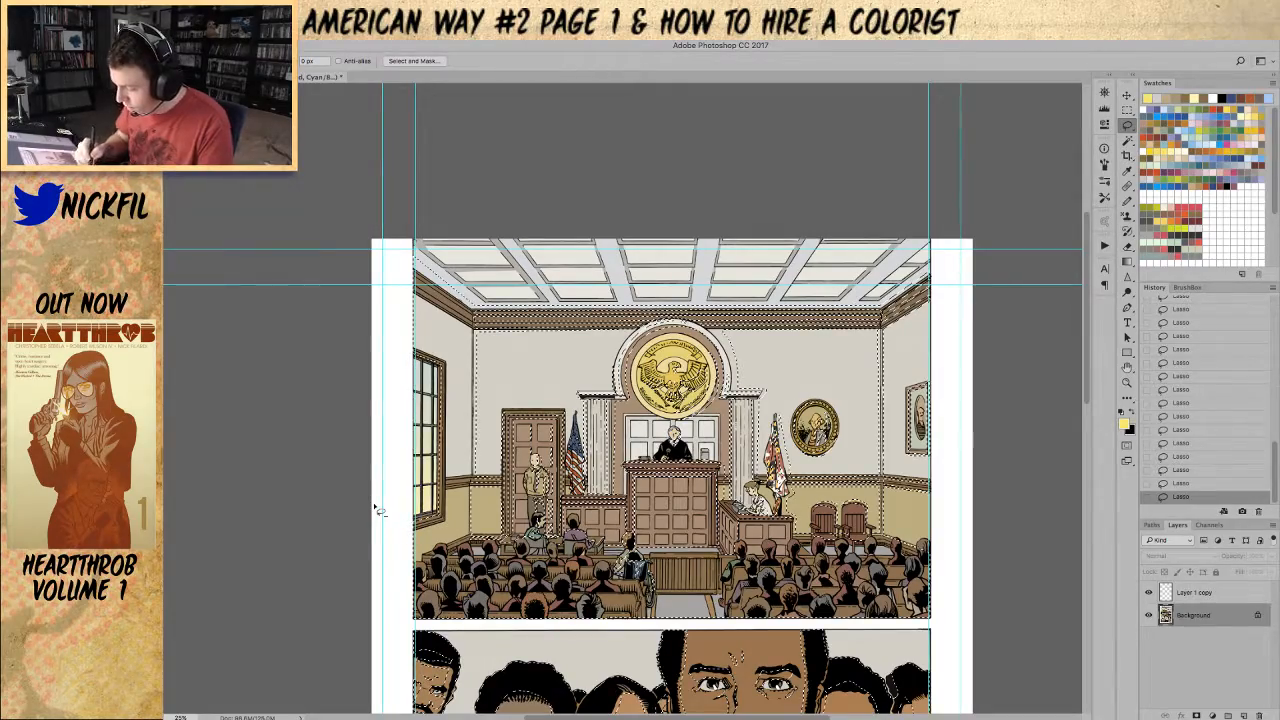
key("z")
left_click(903, 514, "alt")
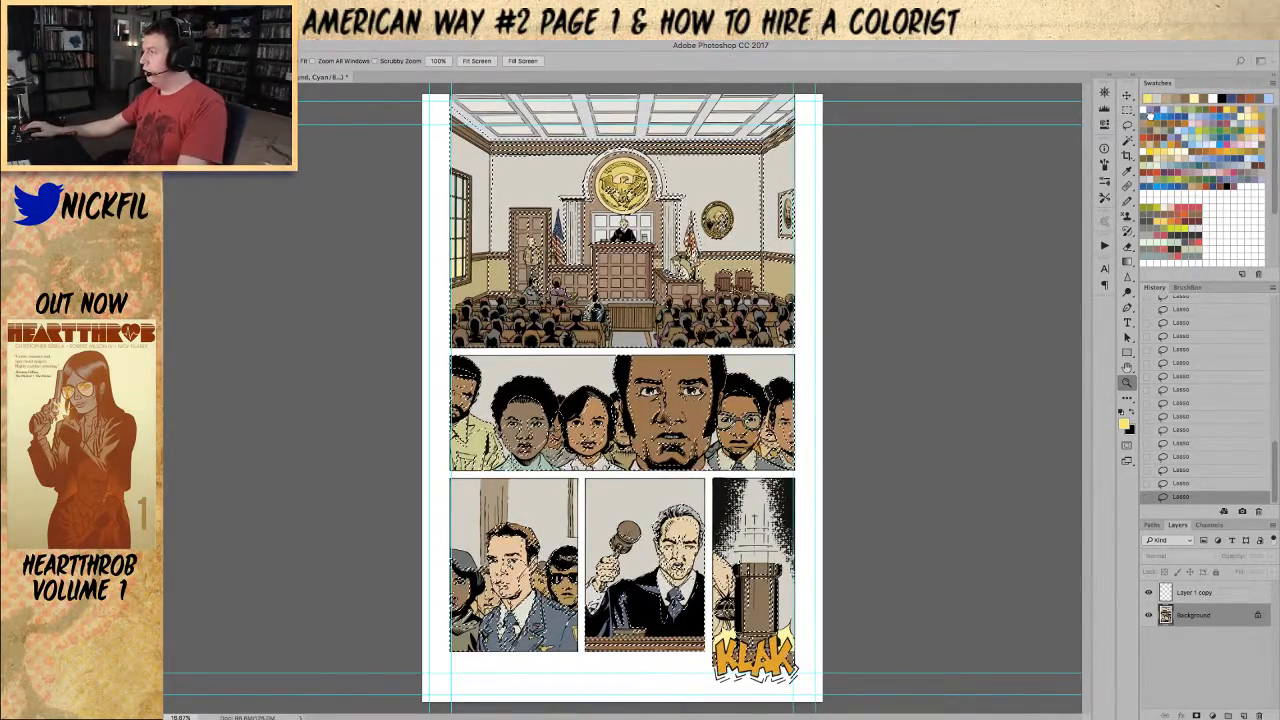
left_click(1189, 119)
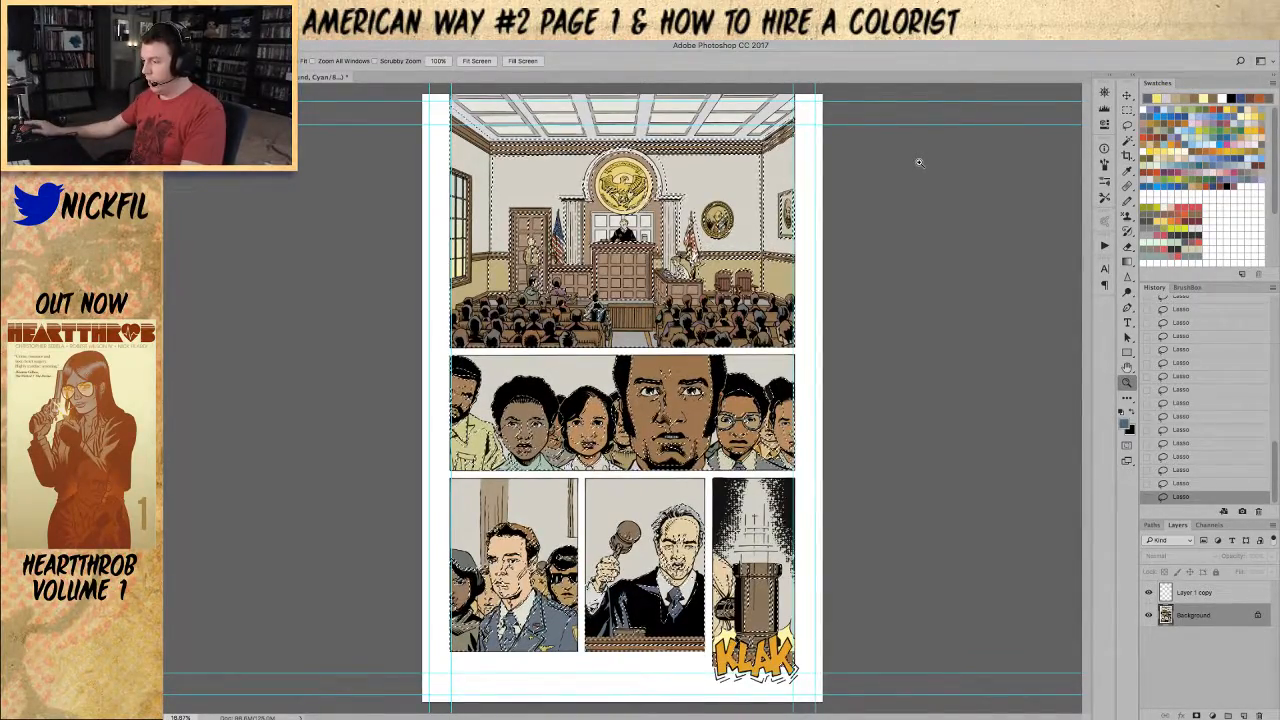
key("alt+BackSpace")
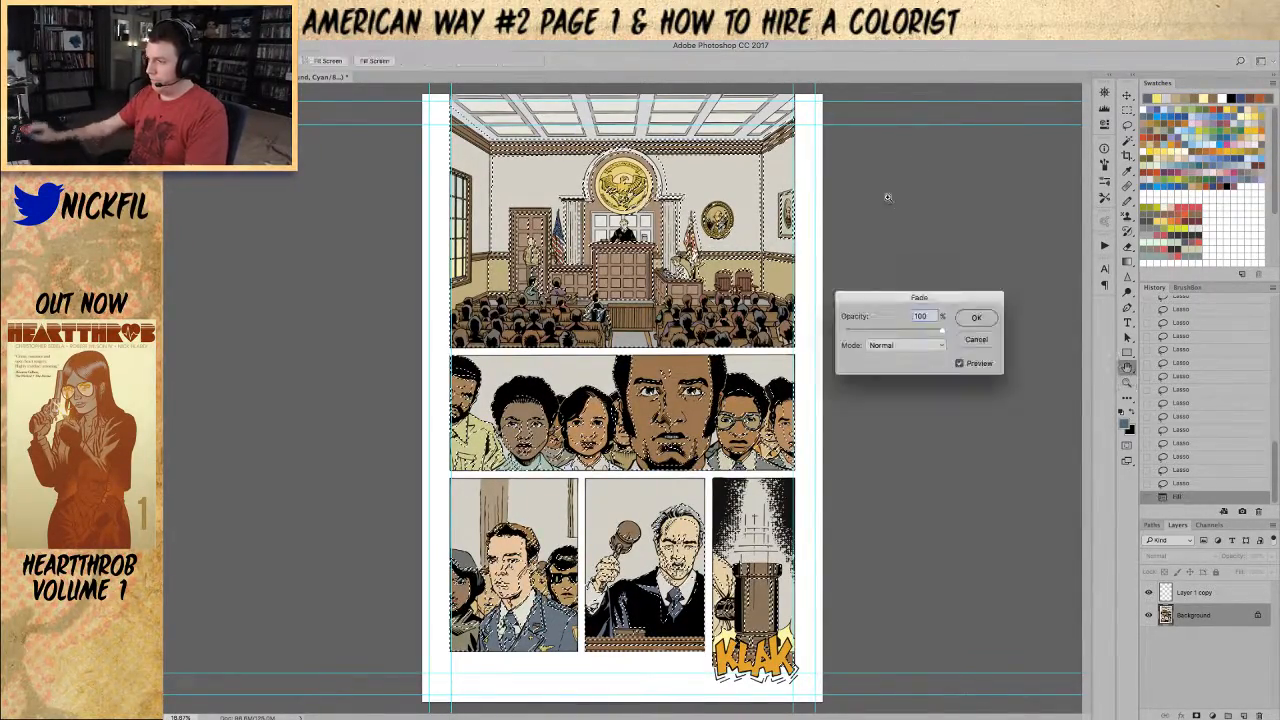
Step: Fade the shadow fill to 44% opacity in Multiply mode, with the selection outline and guides hidden
key("super+shift+f")
key("super+h")
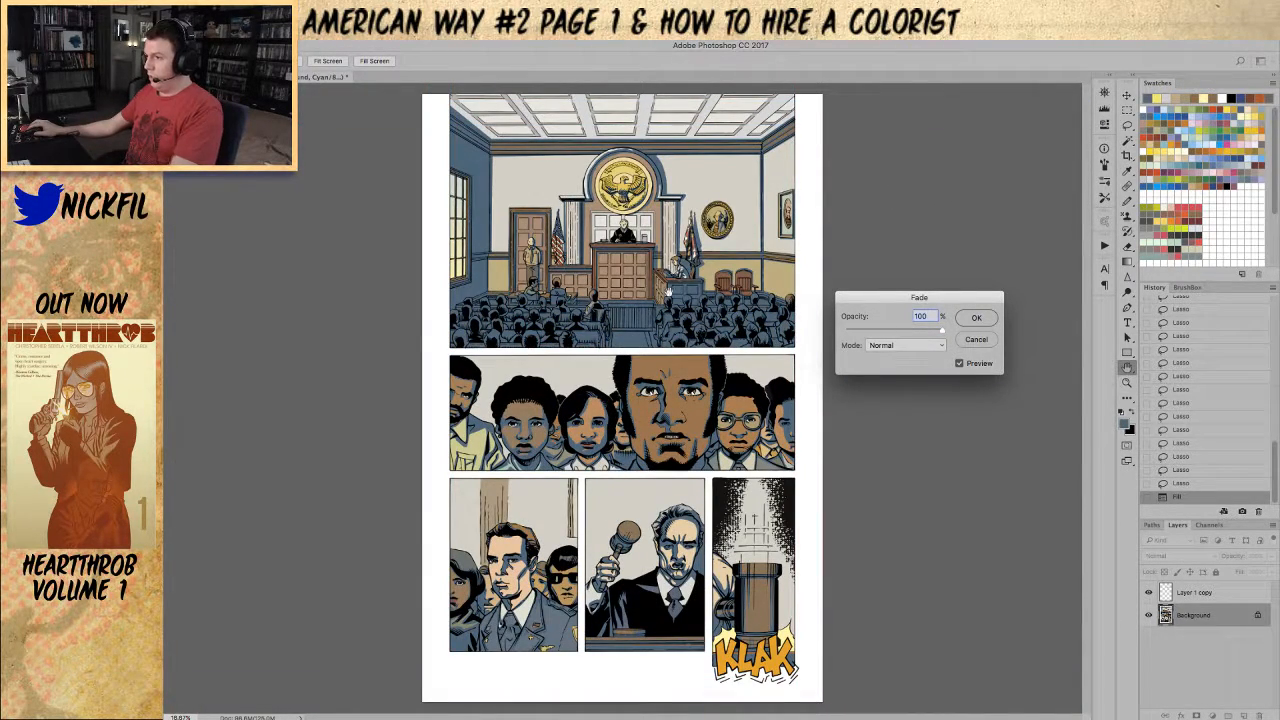
left_click(884, 346)
left_click(885, 380)
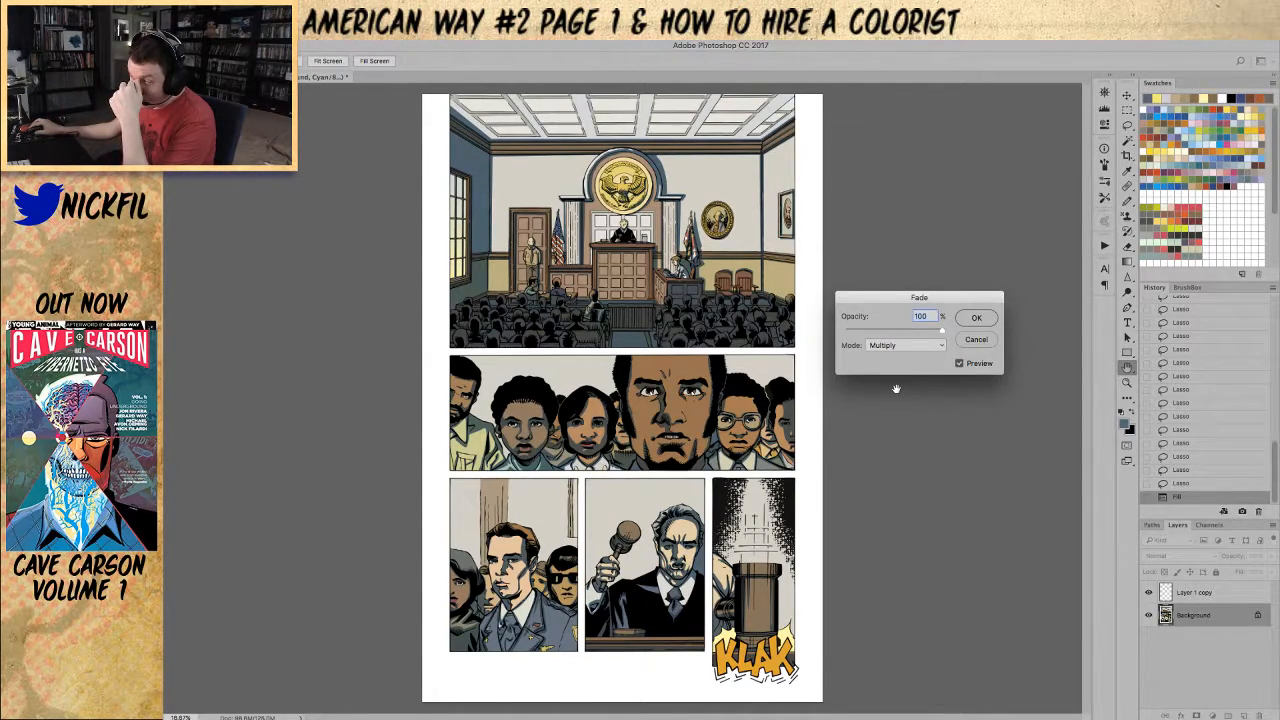
left_click(877, 333)
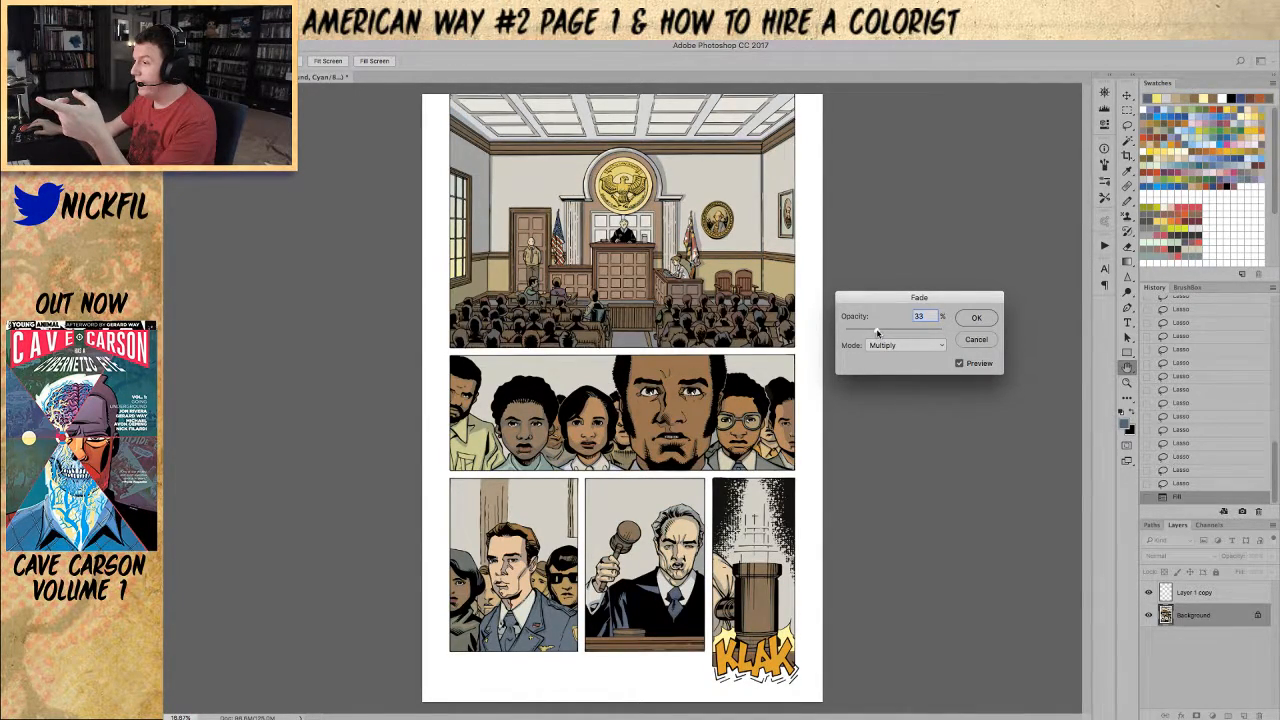
left_click_drag(881, 333, 884, 333)
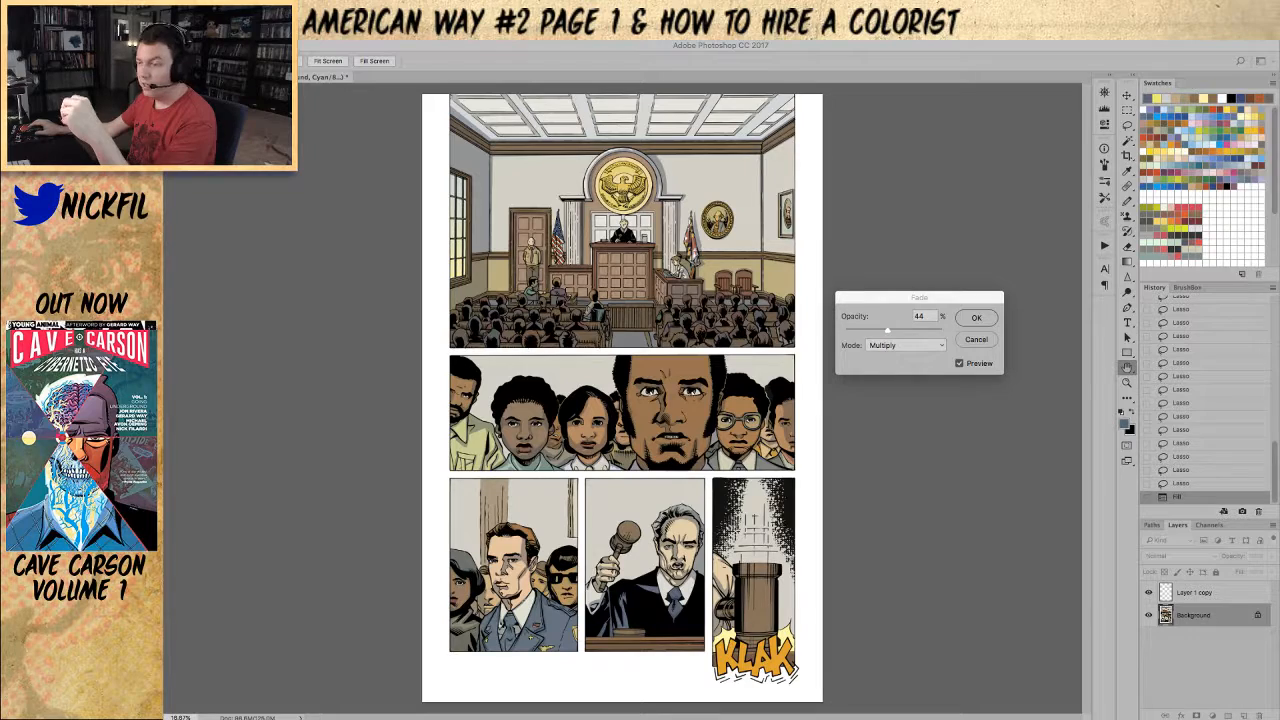
left_click(866, 306)
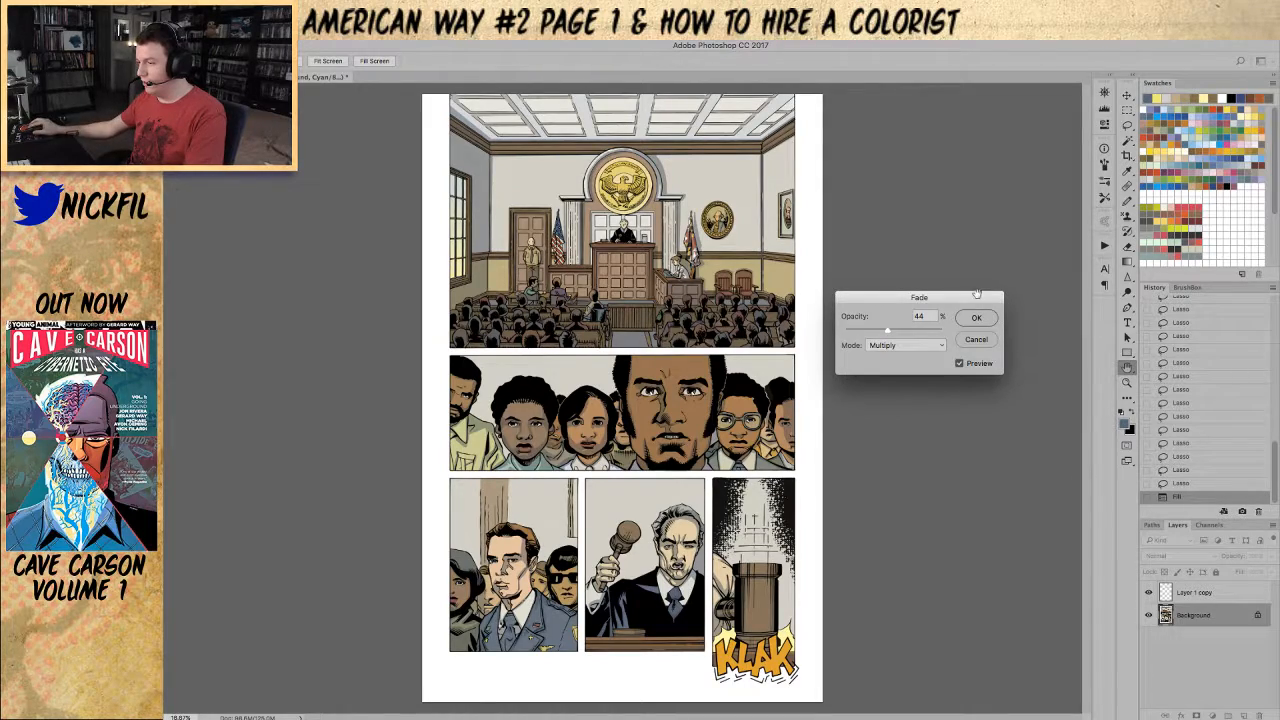
key("Return")
Step: Drop the shadow selection and select the judge's light skin tone with the Magic Wand
key("z")
left_click(508, 469)
scroll(620, 400, "down", 3)
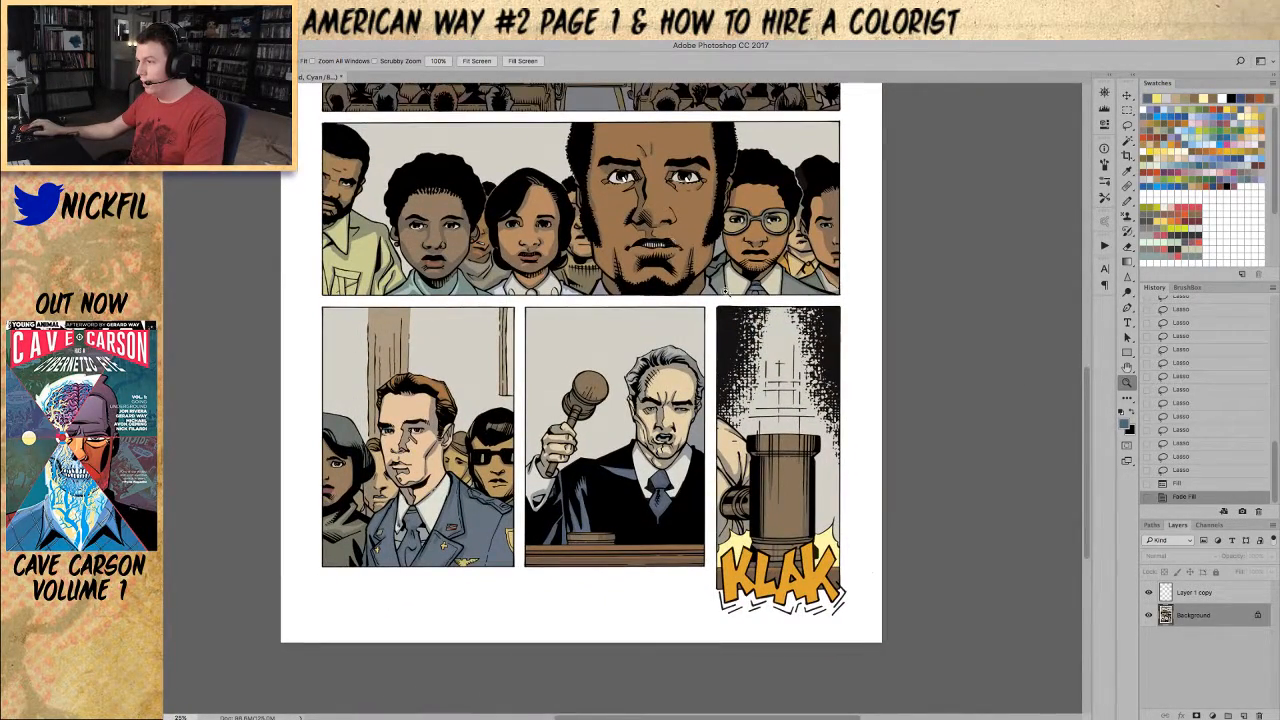
key("ctrl+d")
key("w")
left_click(666, 465)
key("ctrl+d")
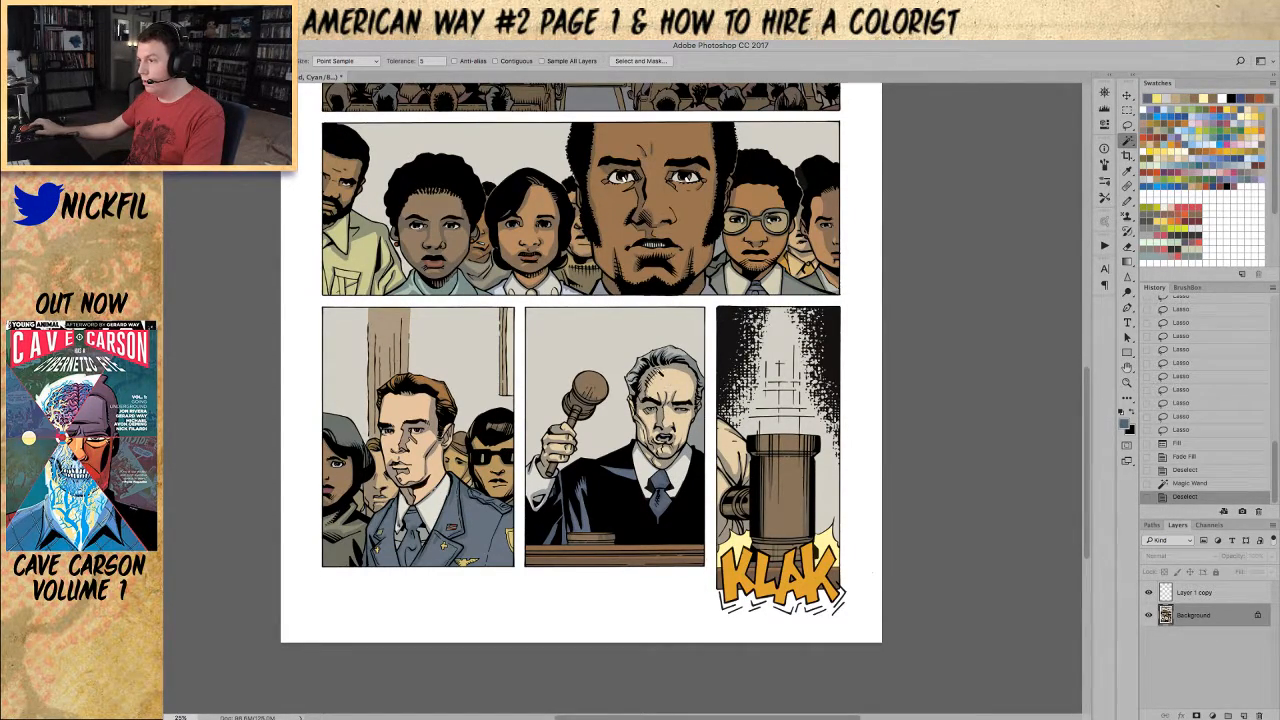
left_click(652, 420)
scroll(894, 349, "up", 5)
scroll(894, 349, "down", 4)
scroll(685, 400, "down", 5)
scroll(685, 400, "right", 2)
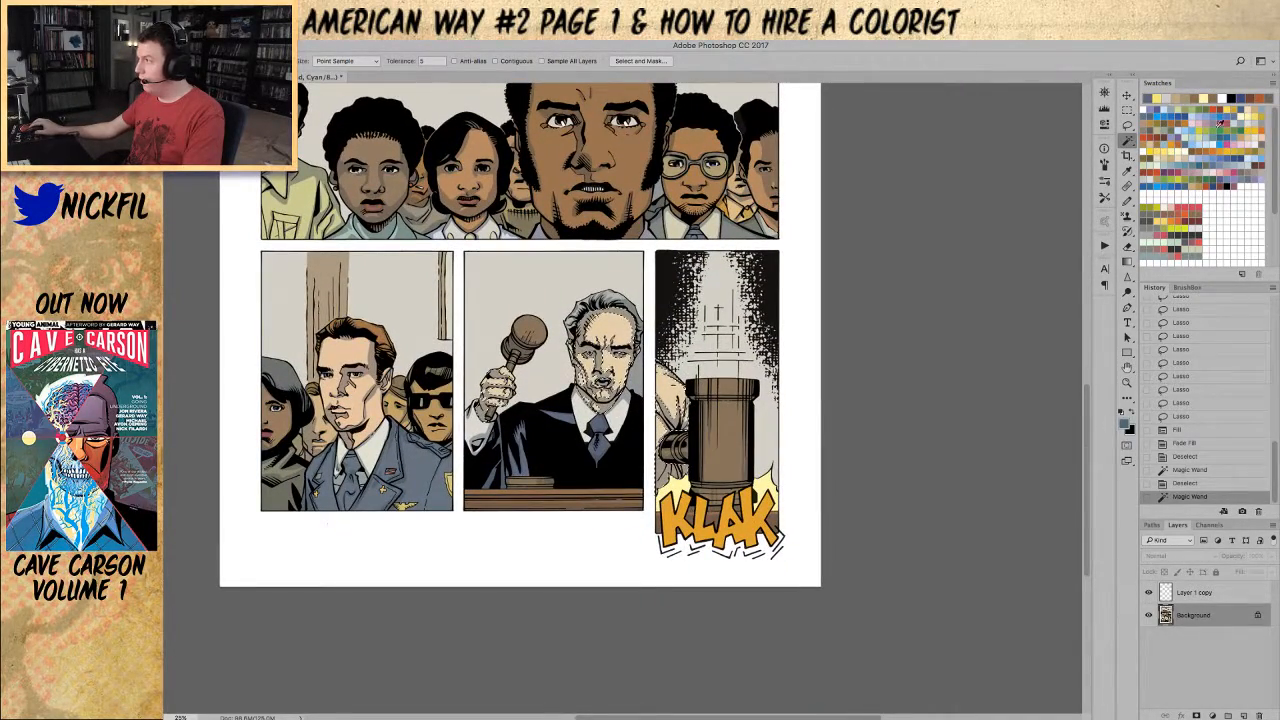
Step: Fill the judge's selected skin with two swatch colors in turn, fading each fill, and deselect
left_click(1216, 107)
key("alt+BackSpace")
key("ctrl+shift+f")
left_click(1166, 98)
key("alt+BackSpace")
key("ctrl+shift+f")
key("b")
key("ctrl+d")
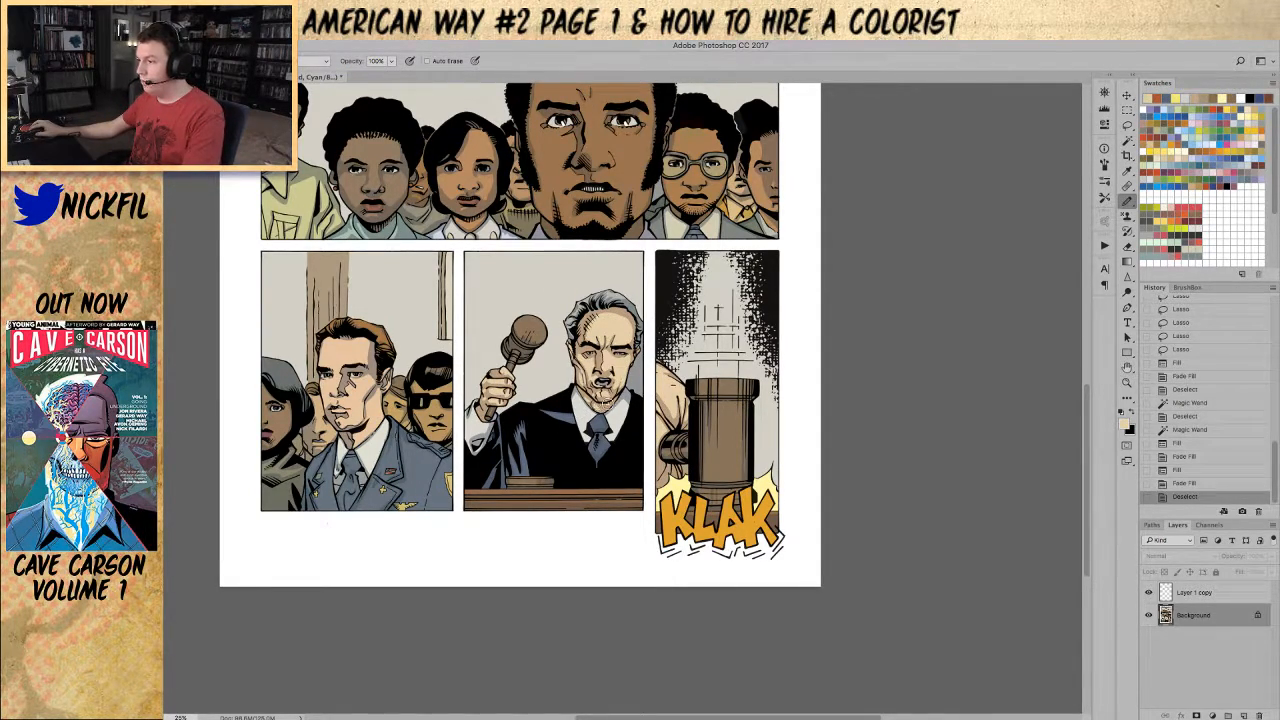
Step: Select the officer's facial skin and warm it with faded fills of orange and peach, then deselect
key("w")
left_click(368, 368)
key("alt+BackSpace")
key("ctrl+d")
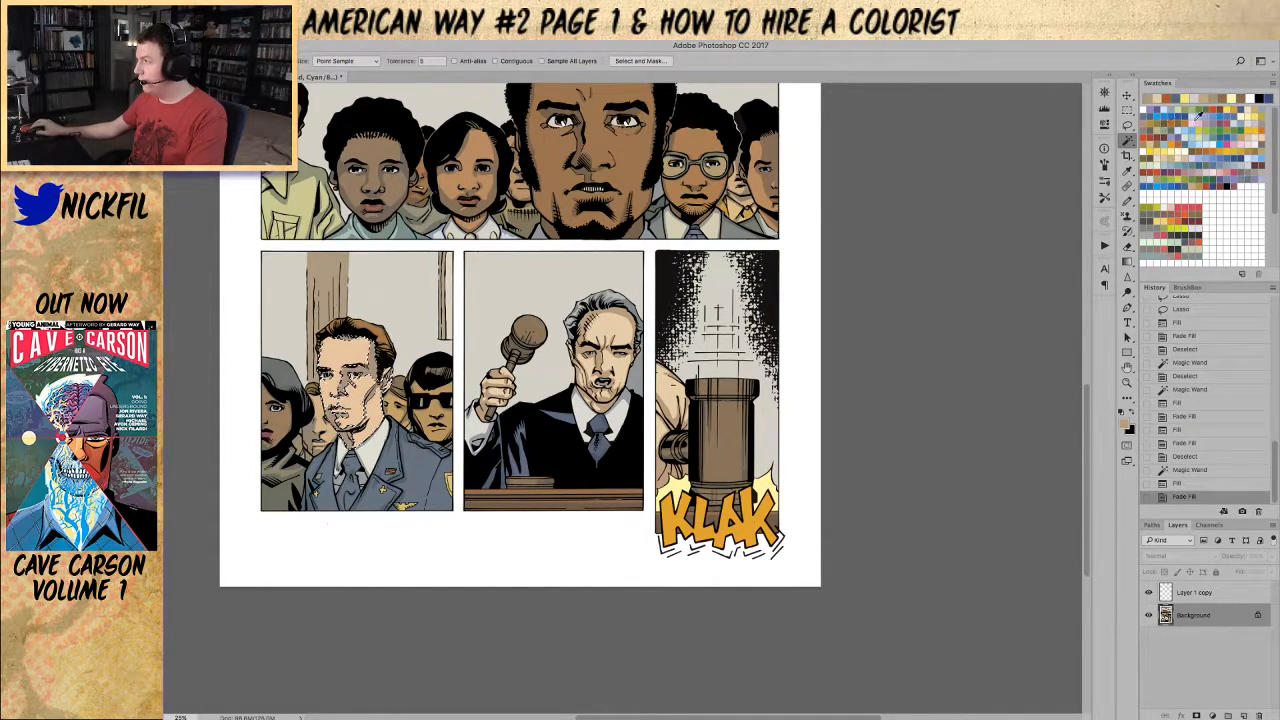
left_click(1214, 106)
key("alt+BackSpace")
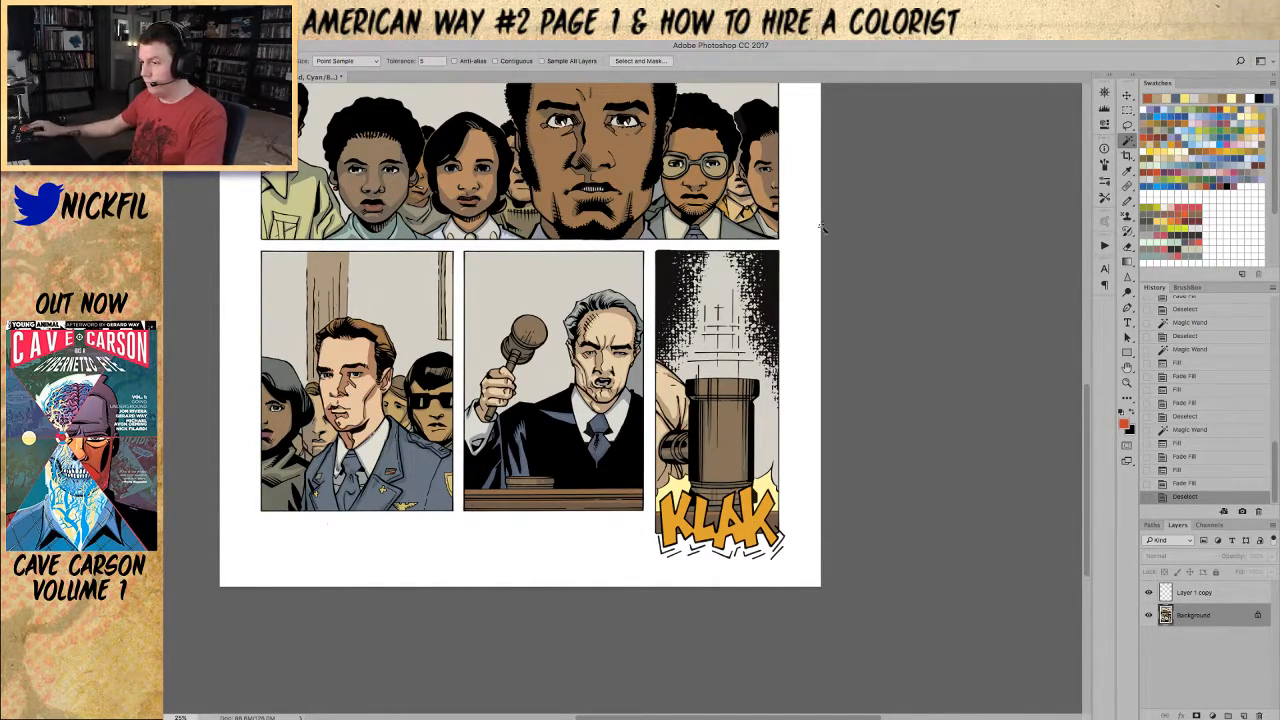
key("b")
left_click(348, 352, "alt")
key("alt+BackSpace")
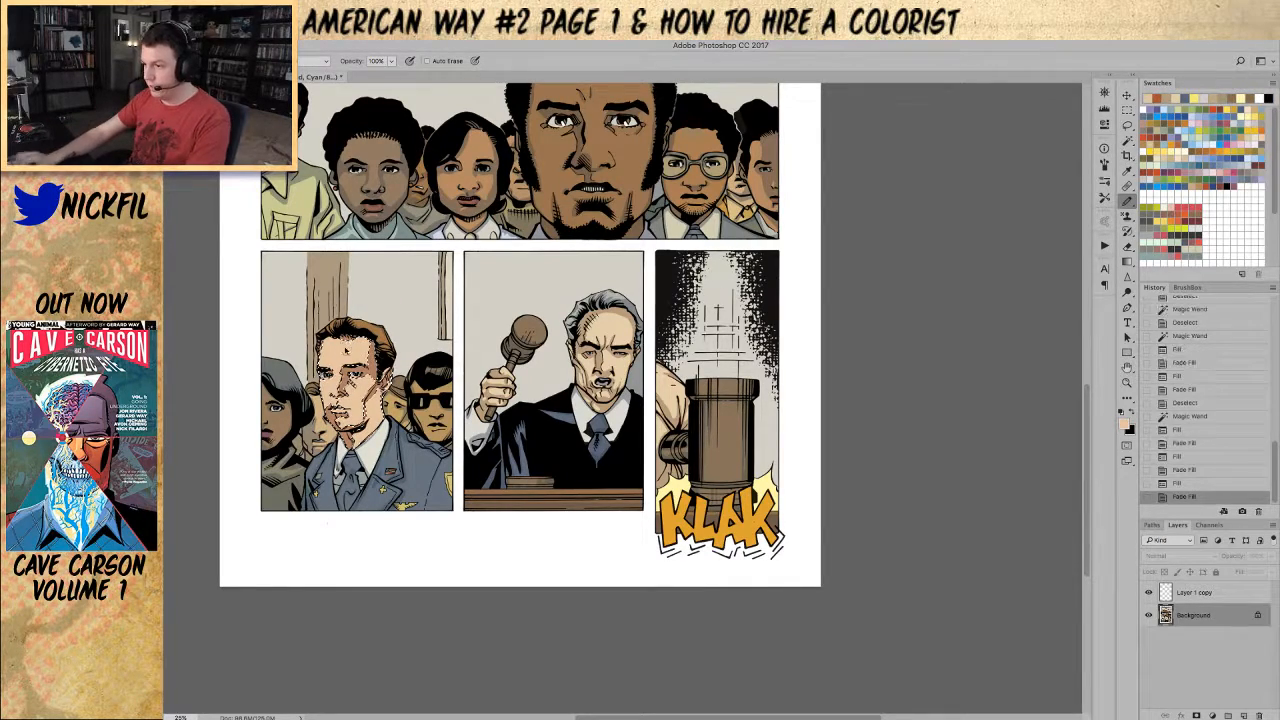
key("ctrl+d")
Step: Select the officer's facial skin and apply two 50% opacity gradients from the chin up toward the forehead
key("w")
key("ctrl+plus")
key("ctrl+plus")
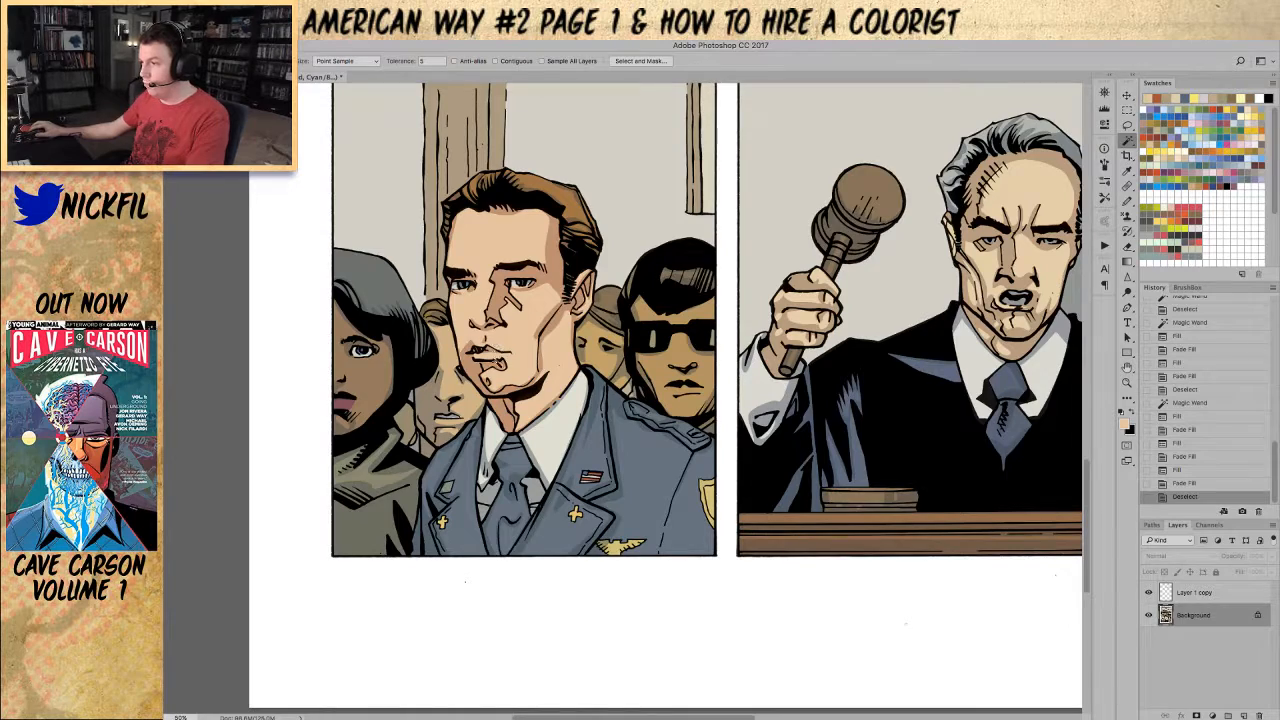
key("ctrl+plus")
left_click(489, 193)
key("g")
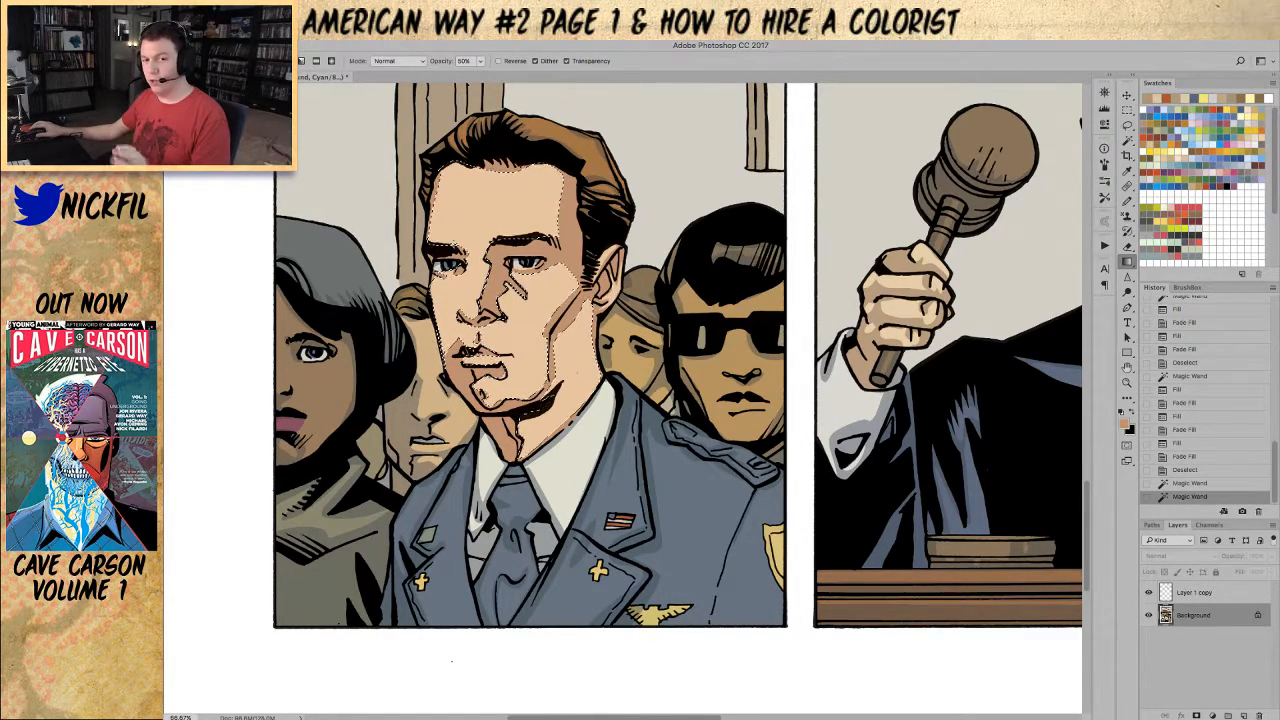
left_click_drag(487, 476, 518, 168)
left_click_drag(498, 480, 497, 232)
key("ctrl+d")
Step: Turn off Contiguous for the Magic Wand and select the skin tones of the figures around the officer
key("z")
left_click(527, 350, "alt")
left_click(527, 350, "alt")
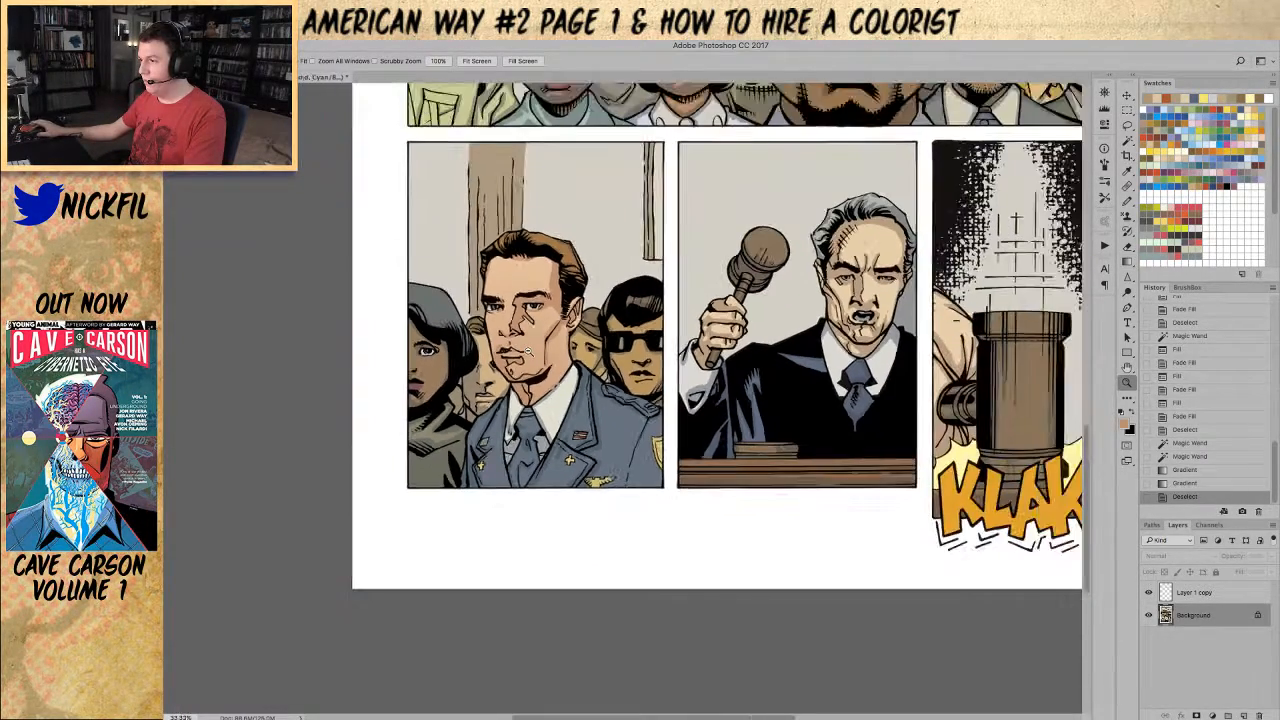
left_click_drag(527, 350, 590, 322)
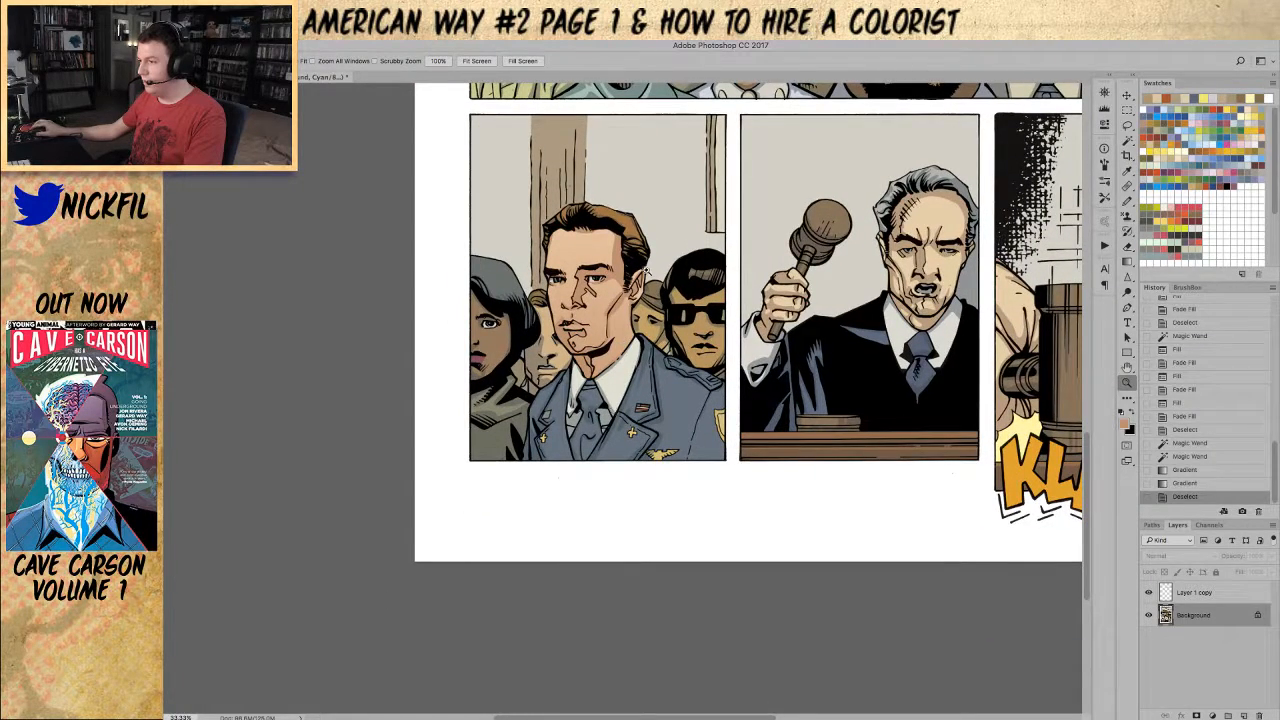
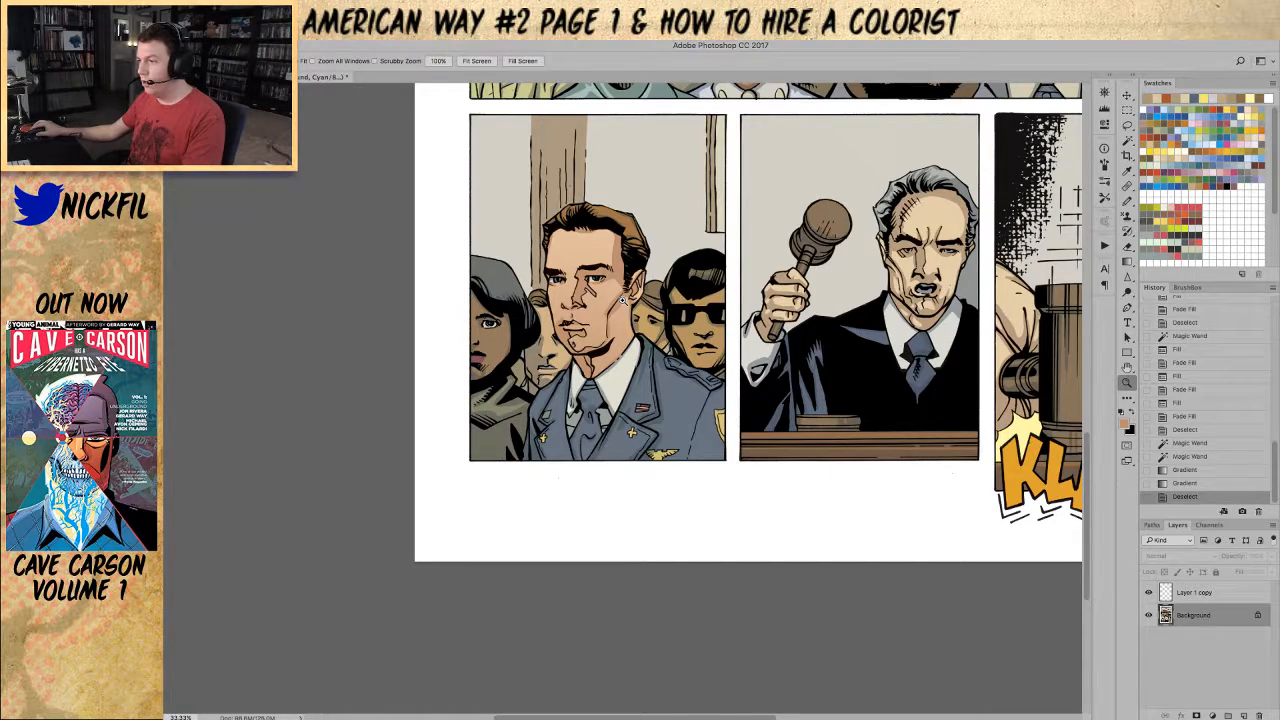
scroll(560, 310, "right", 2)
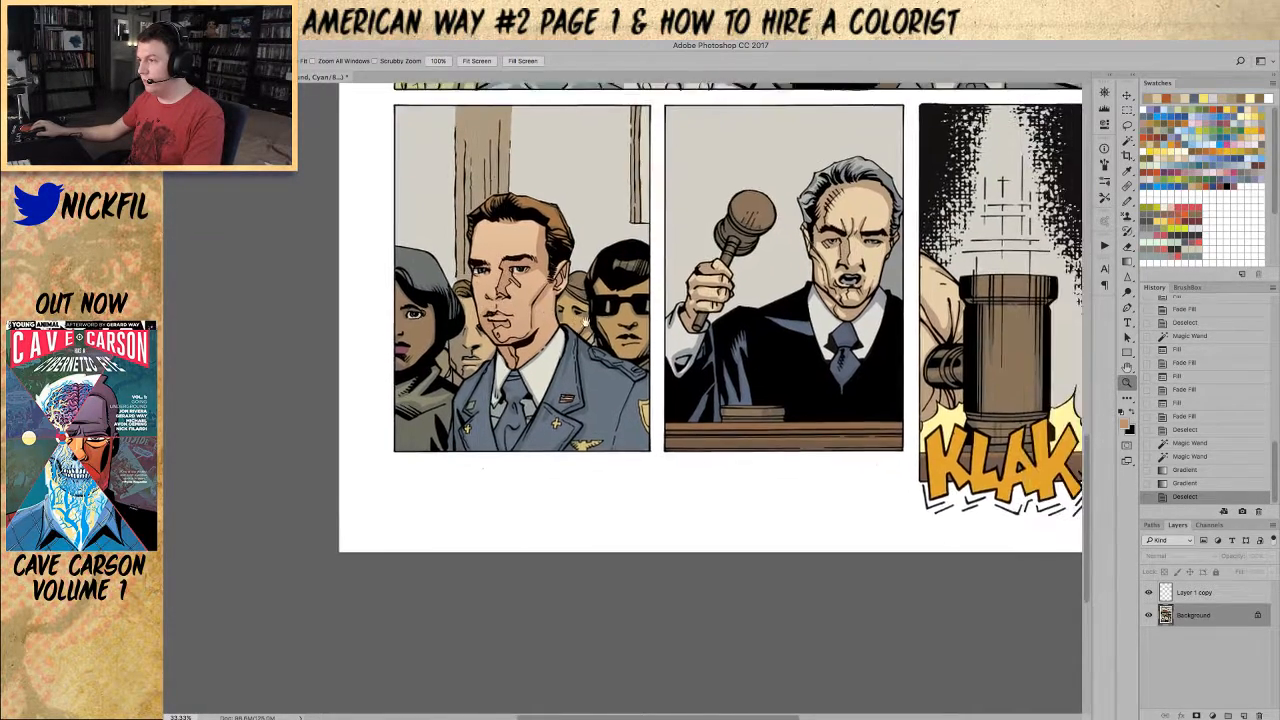
left_click(510, 322)
left_click(510, 322)
key("w")
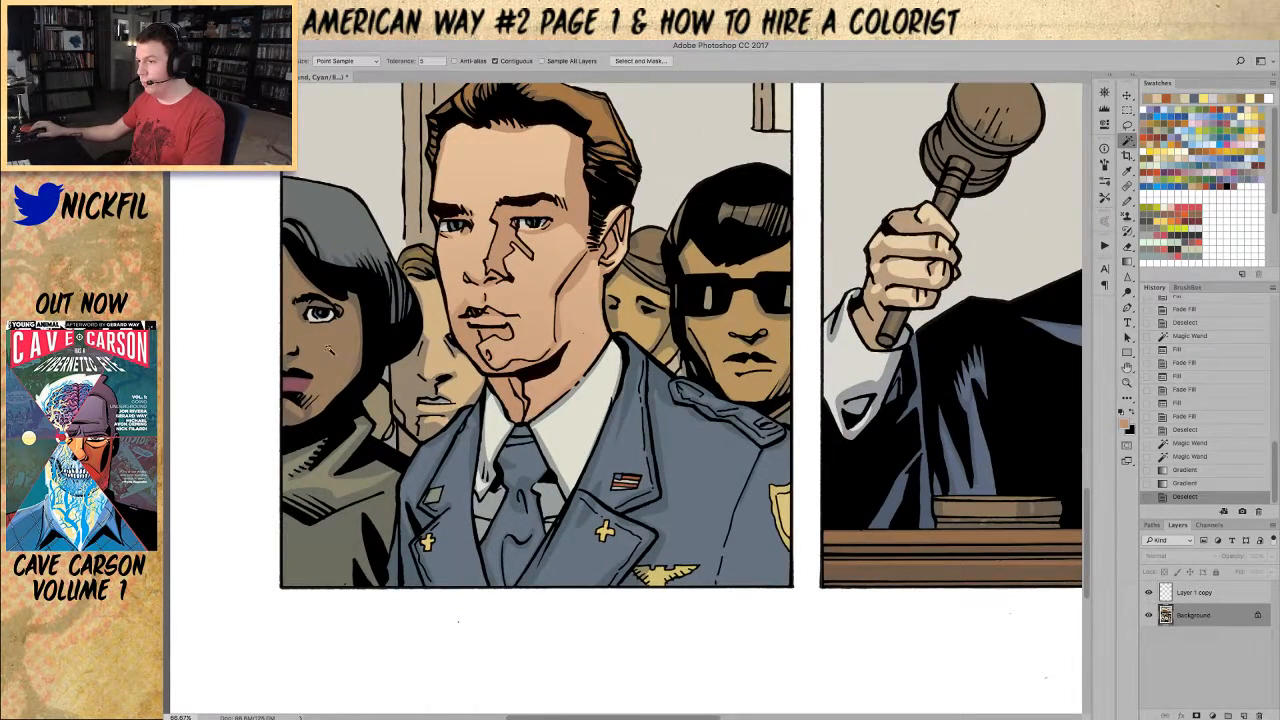
key("super+d")
left_click(500, 62)
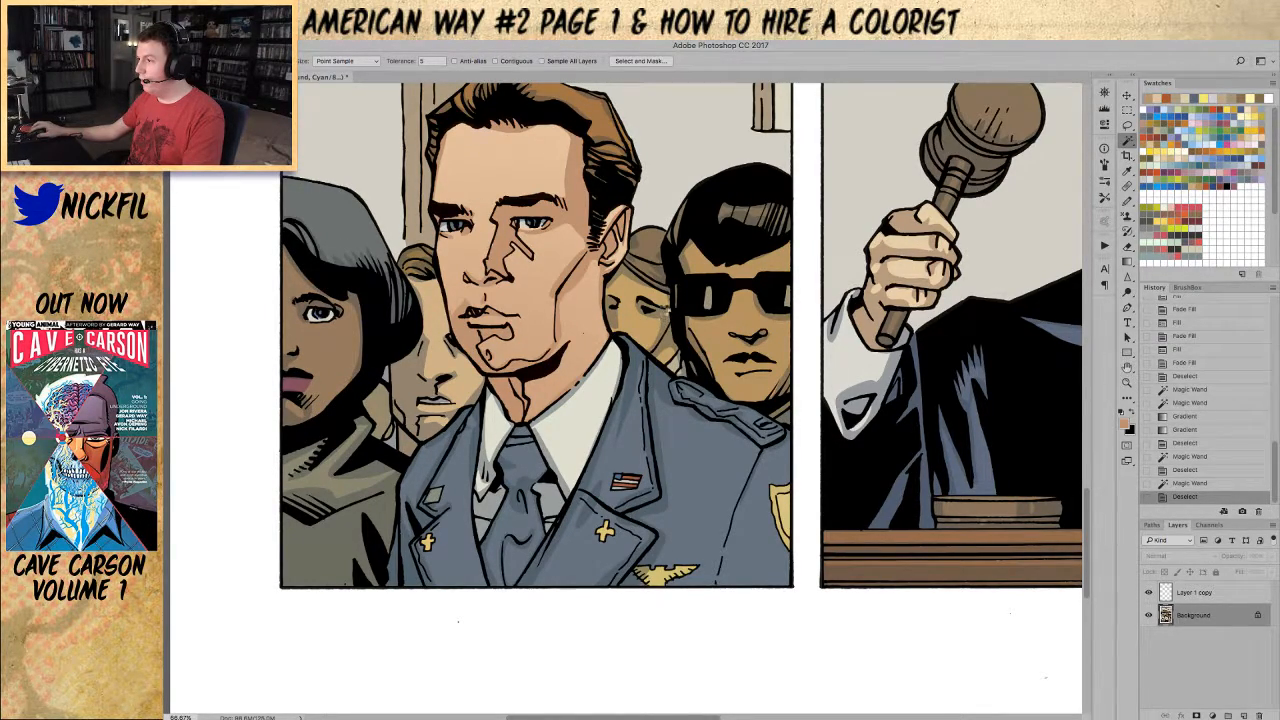
left_click(684, 328)
left_click(403, 385, "shift")
left_click(348, 354, "shift")
Step: Add the skin tones of the central man and the other faces in the crowd panel to the selection
key("z")
left_click(569, 332, "alt")
left_click_drag(795, 342, 426, 628)
left_click_drag(555, 246, 597, 452)
key("w")
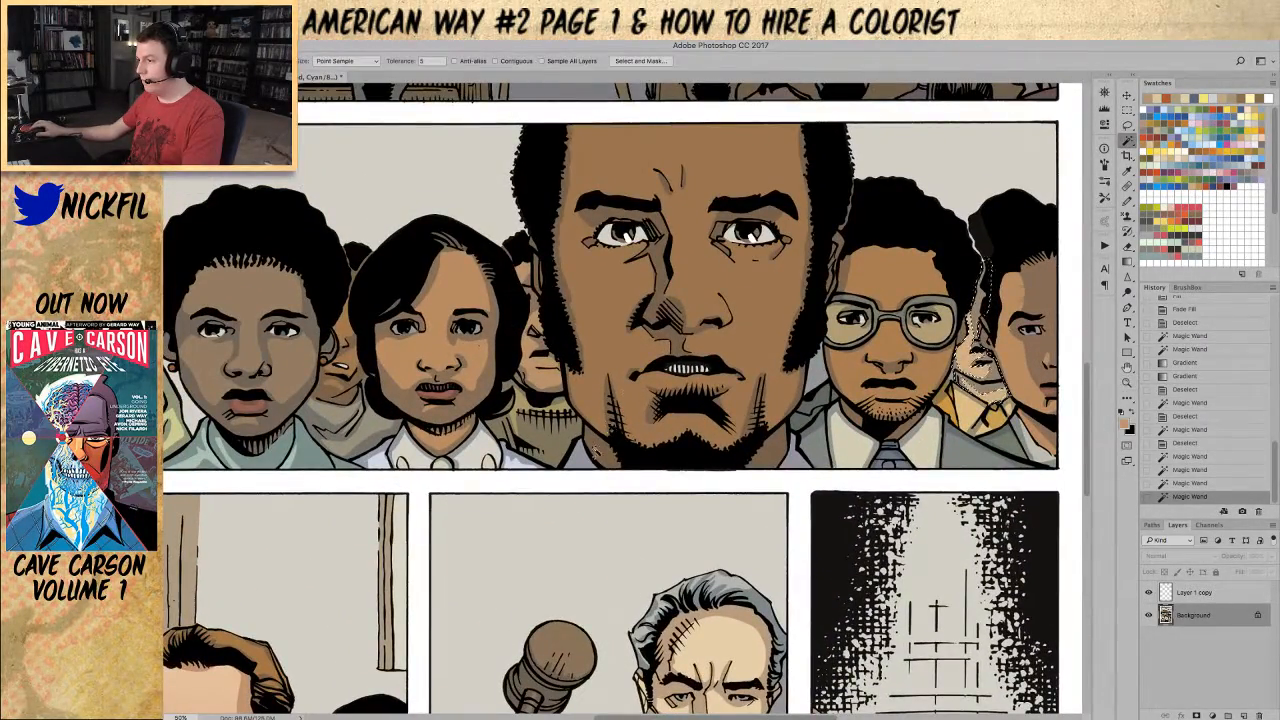
left_click(597, 452, "shift")
left_click(570, 388, "shift")
left_click(530, 300, "shift")
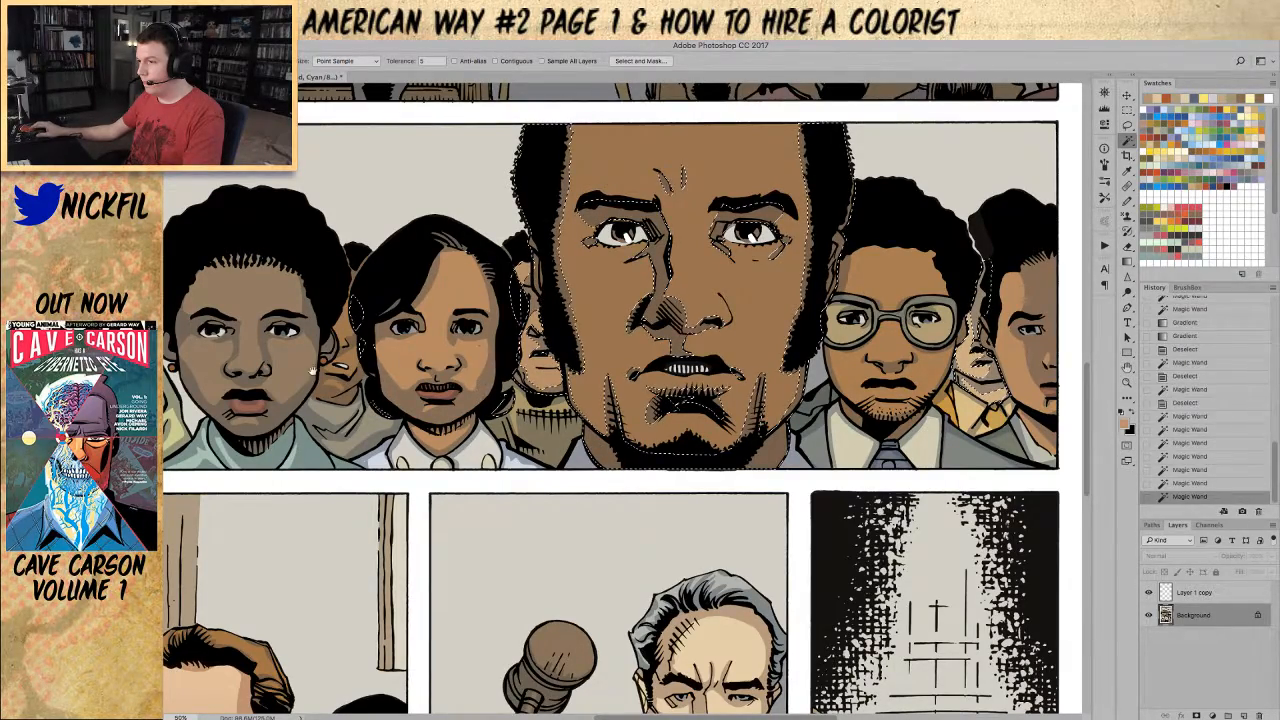
scroll(620, 400, "left", 5)
left_click(508, 337, "shift")
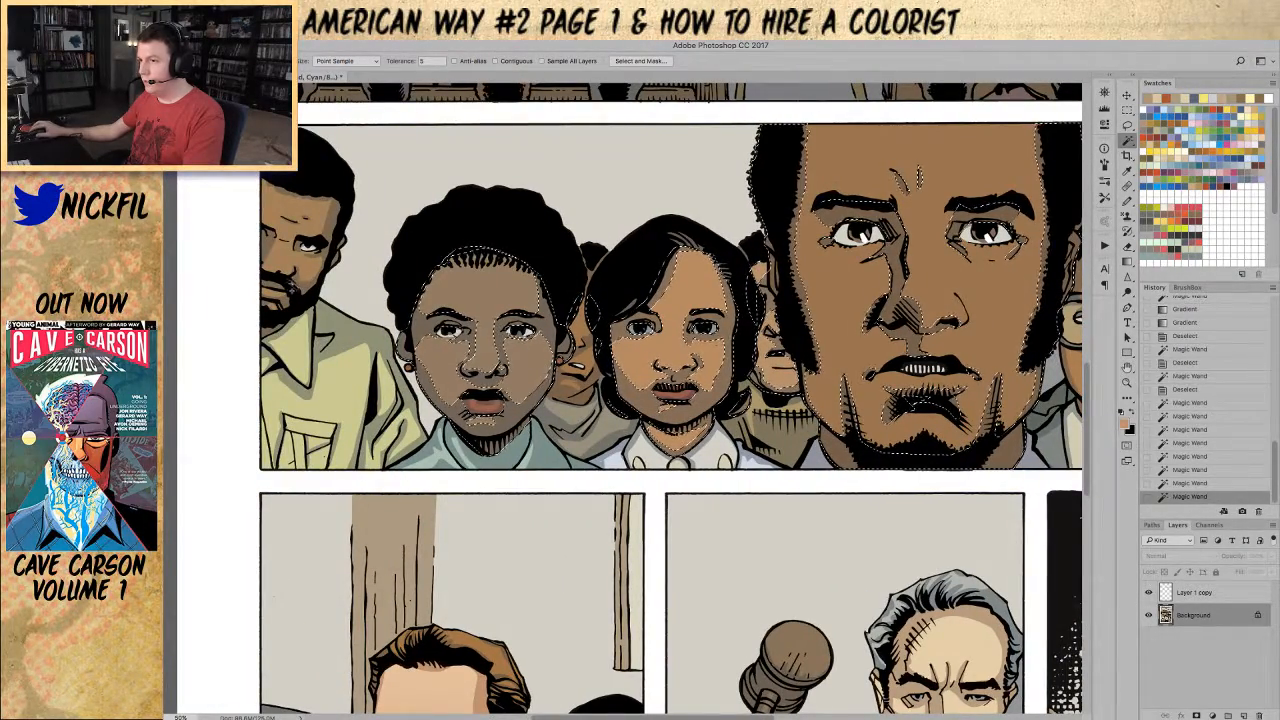
left_click(803, 277, "shift")
left_click_drag(804, 277, 436, 280)
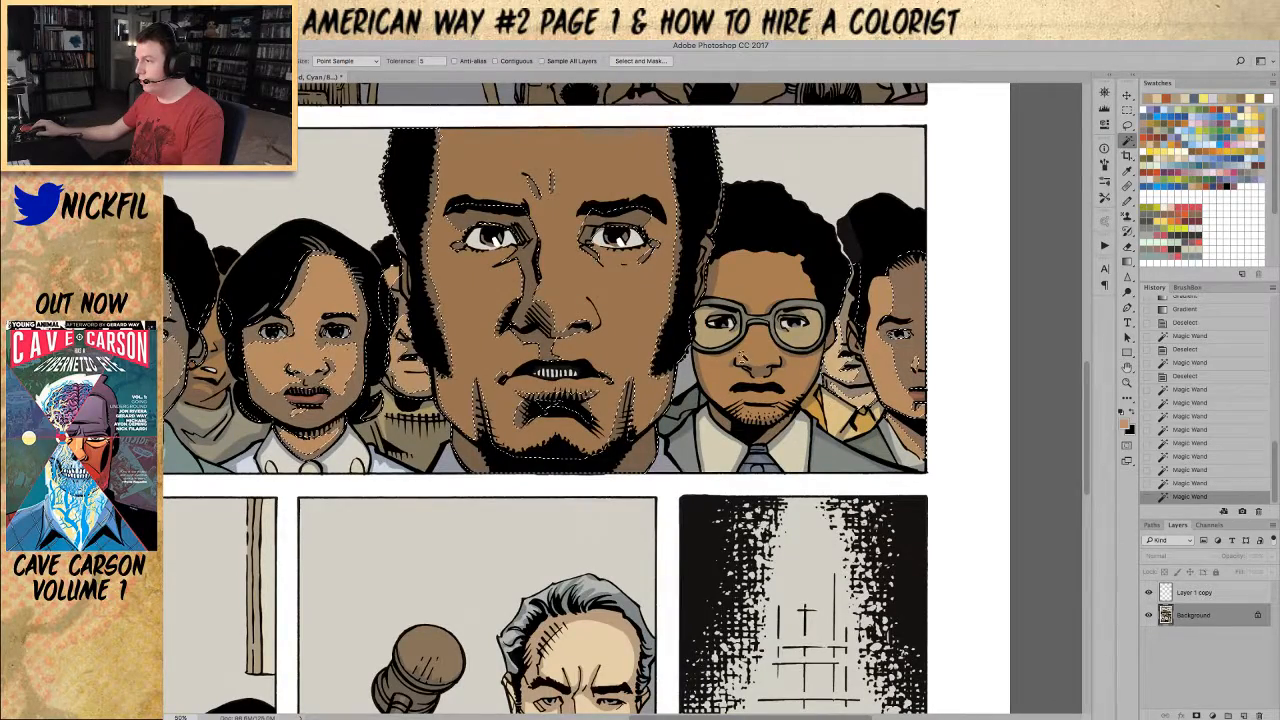
left_click(879, 369, "shift")
Step: Fill the selected skin areas with reddish brown and fade the fill to 30% opacity
key("z")
left_click(814, 327, "alt")
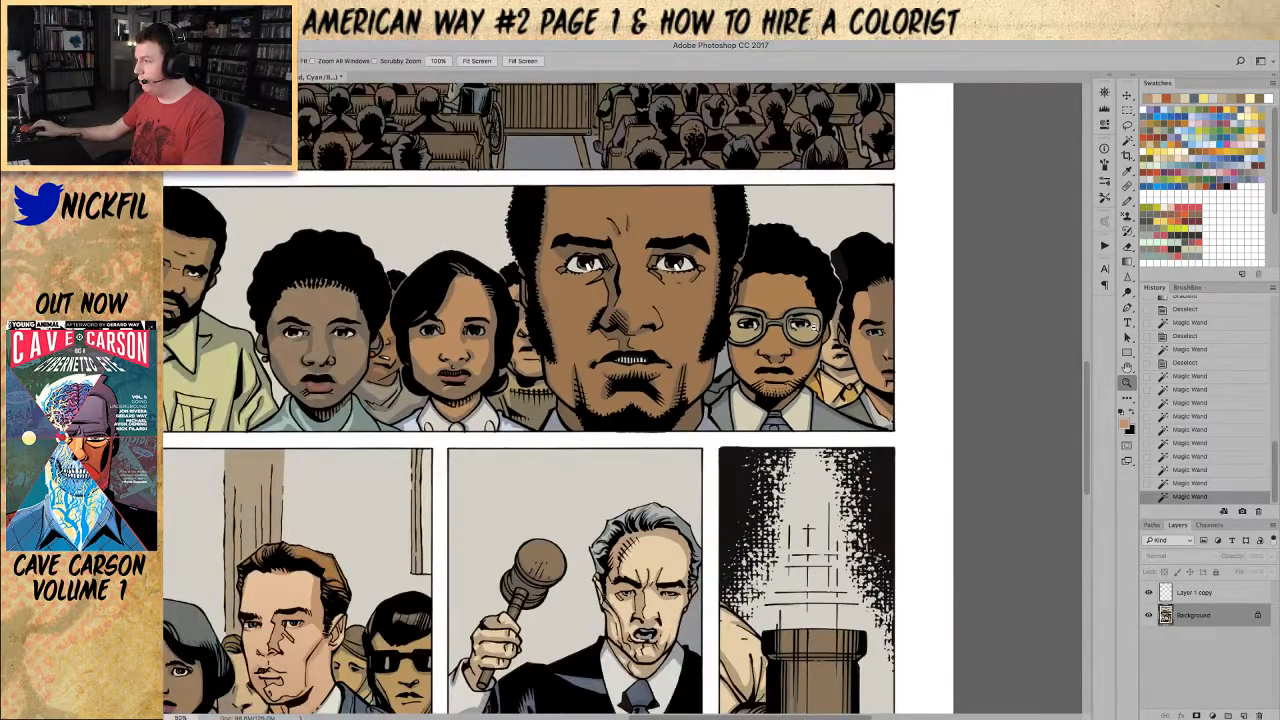
left_click(814, 327, "alt")
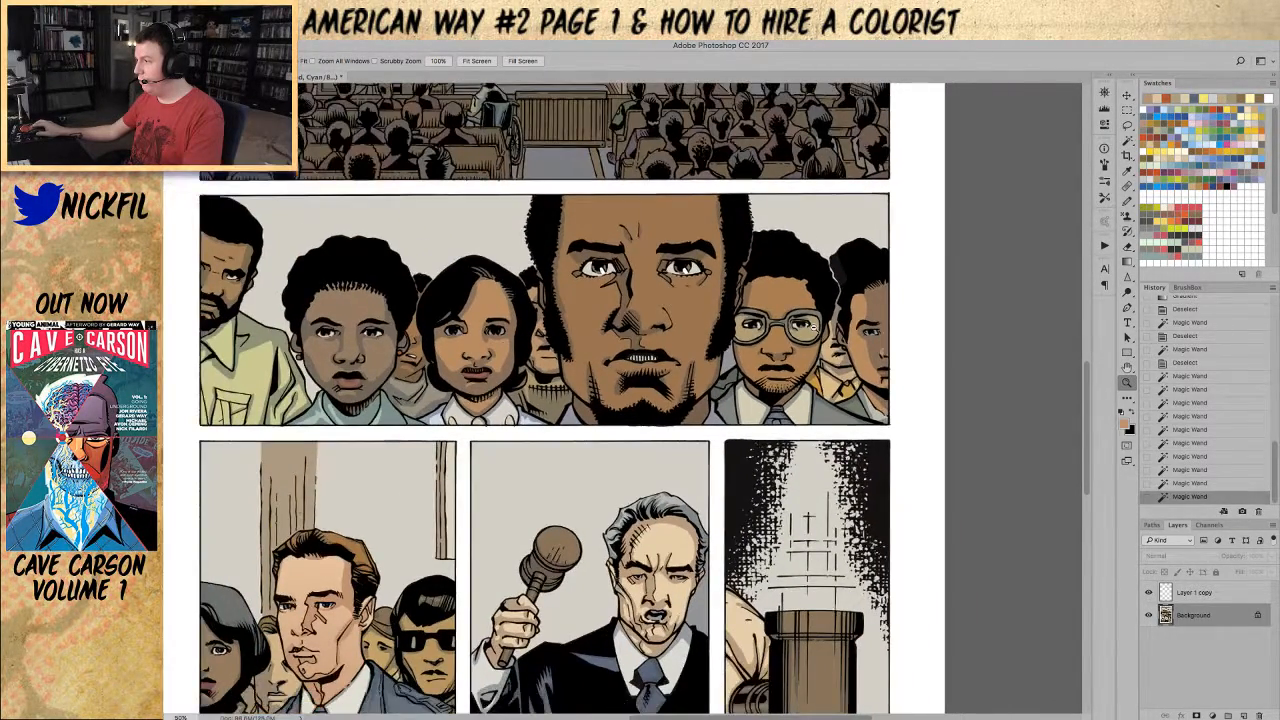
left_click(814, 327, "alt")
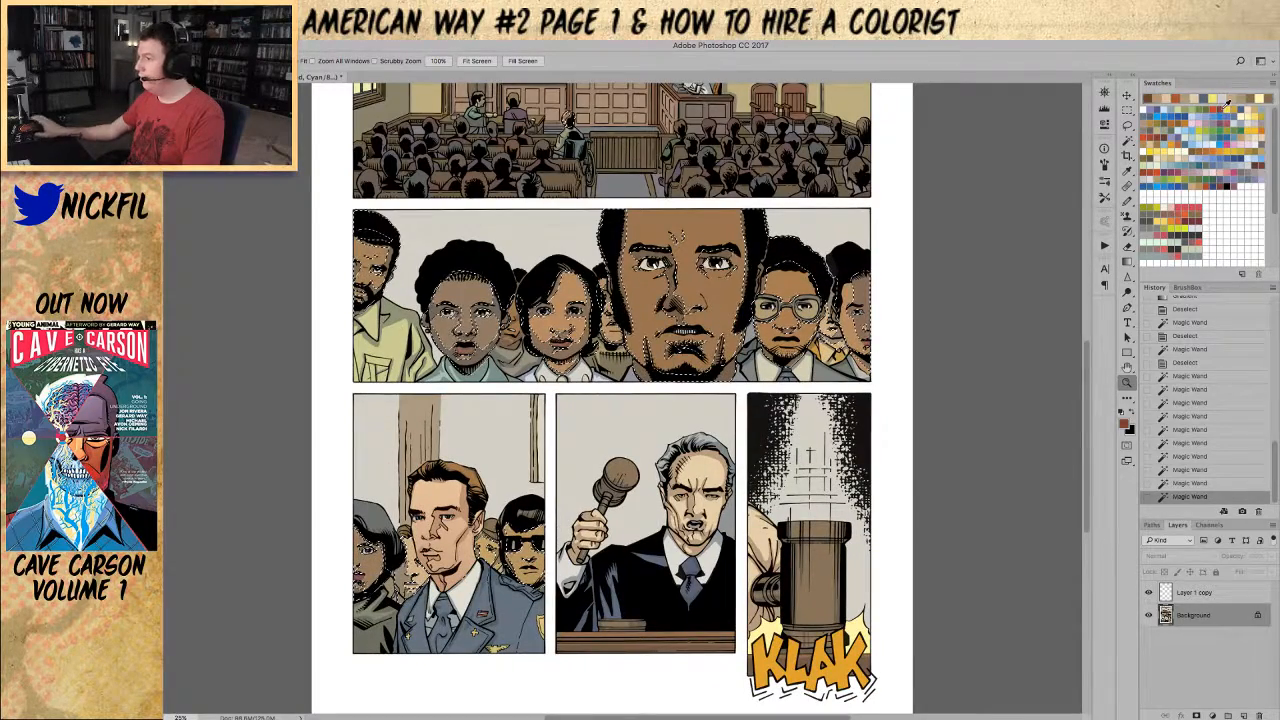
key("alt+BackSpace")
key("super+shift+f")
type("30")
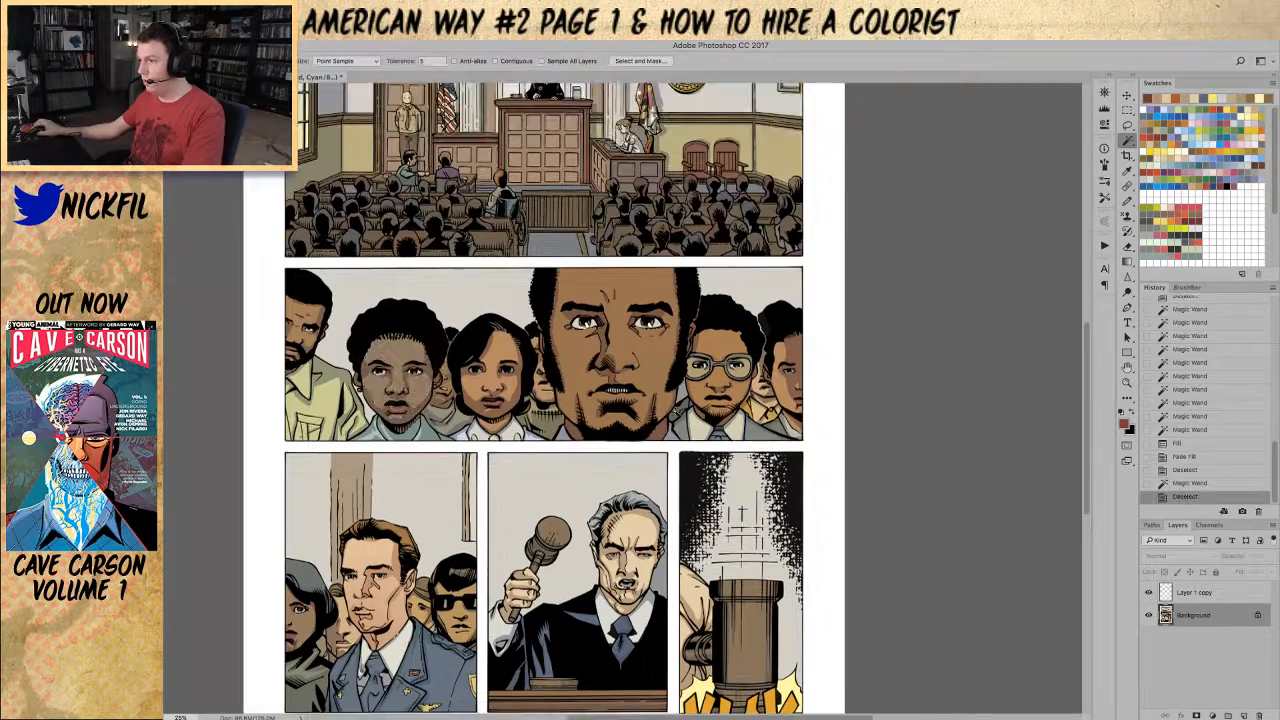
left_click(634, 258, "alt")
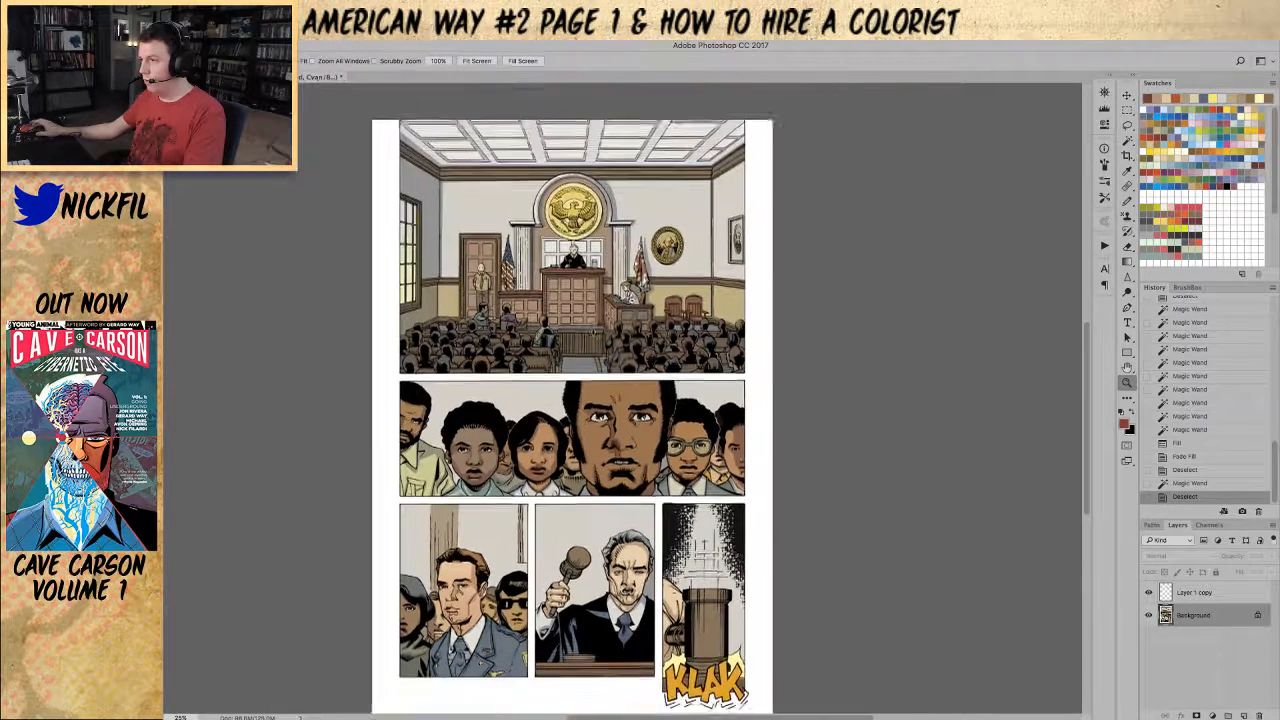
left_click(600, 281)
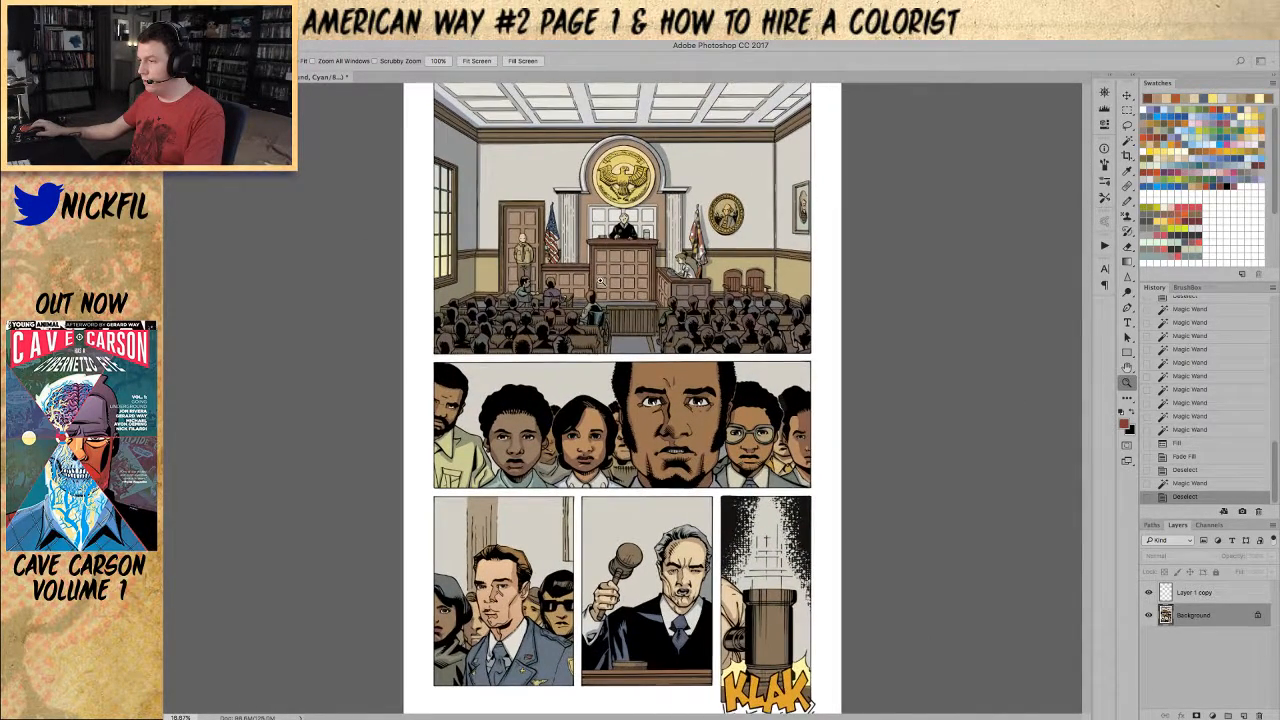
Step: Select the seated audience rows along the lower edge of the courtroom panel with a rectangular marquee
left_click_drag(600, 281, 600, 281)
key("m")
left_click_drag(948, 405, 237, 316)
key("w")
left_click(262, 316)
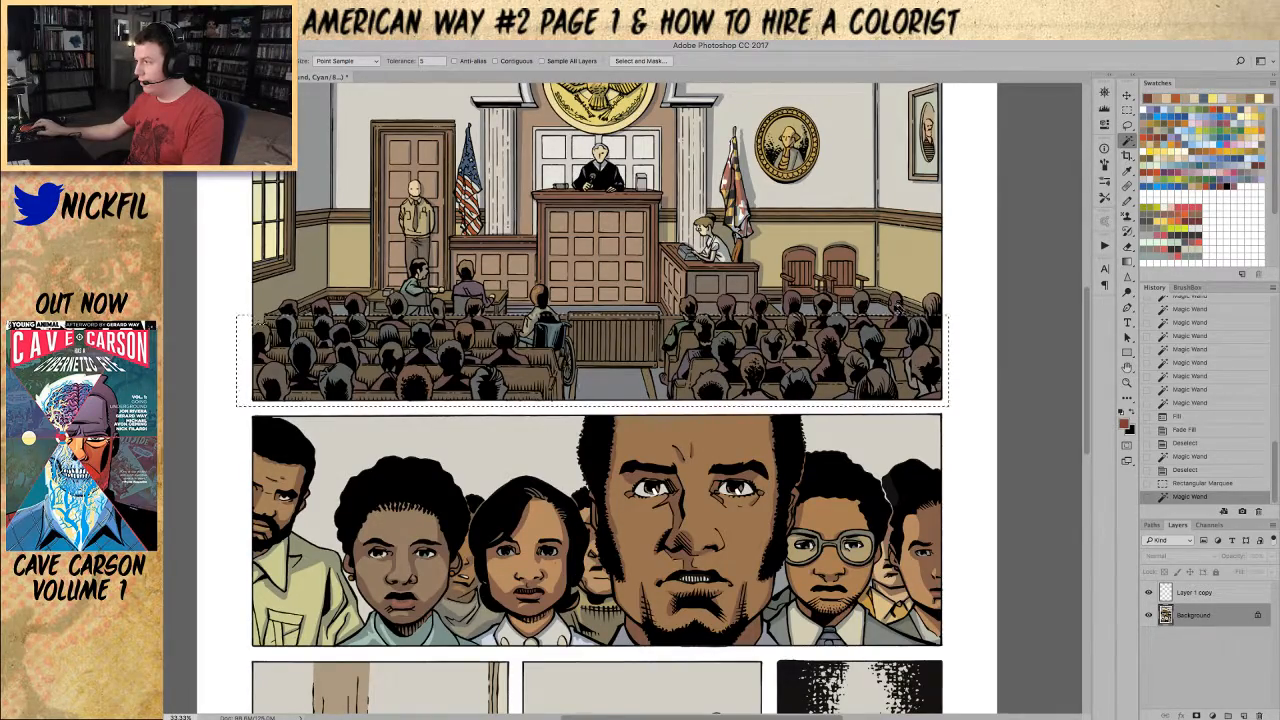
Step: Turn on Contiguous for the Magic Wand, add the back-row heads above the marquee to the selection, and subtract the white page margin
key("z")
left_click_drag(920, 301, 920, 301)
key("w")
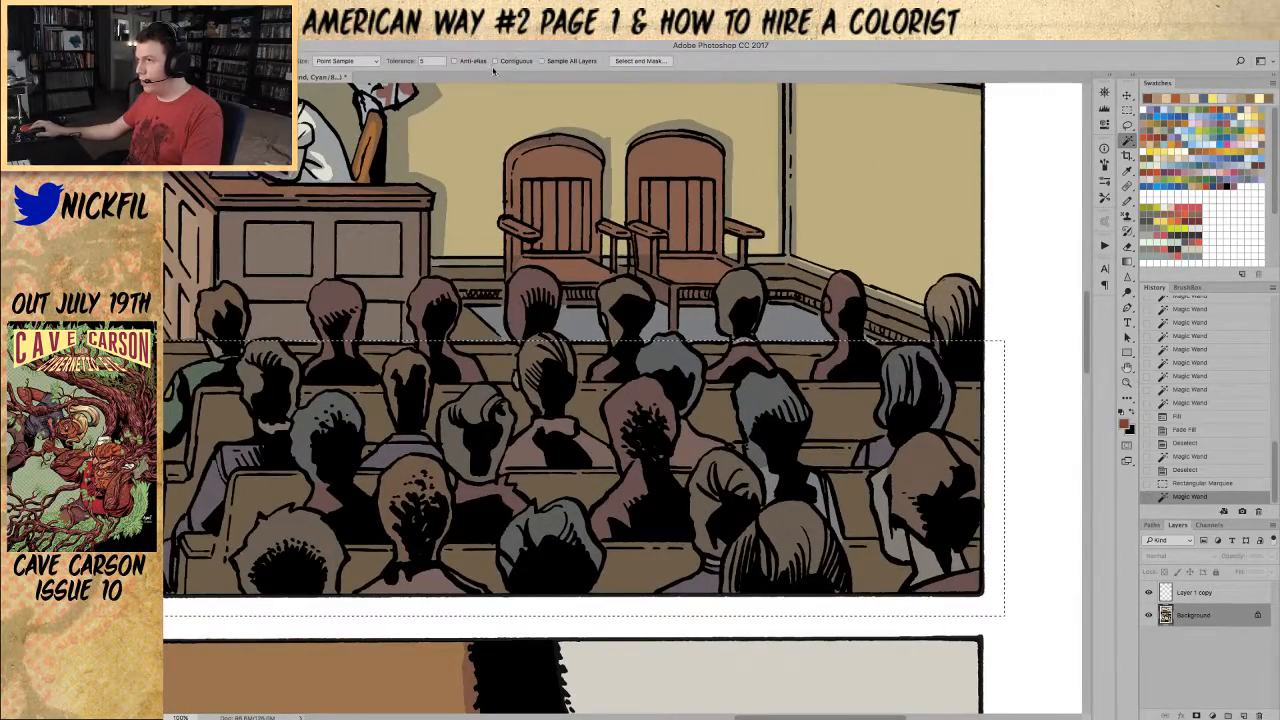
left_click(526, 298, "shift")
left_click(627, 305, "shift")
left_click(740, 305, "shift")
left_click(752, 288, "shift")
left_click(732, 277, "shift")
left_click(838, 286, "shift")
left_click(846, 289, "shift")
left_click(846, 284, "shift")
left_click(938, 302, "shift")
left_click(950, 296, "shift")
left_click(964, 296, "shift")
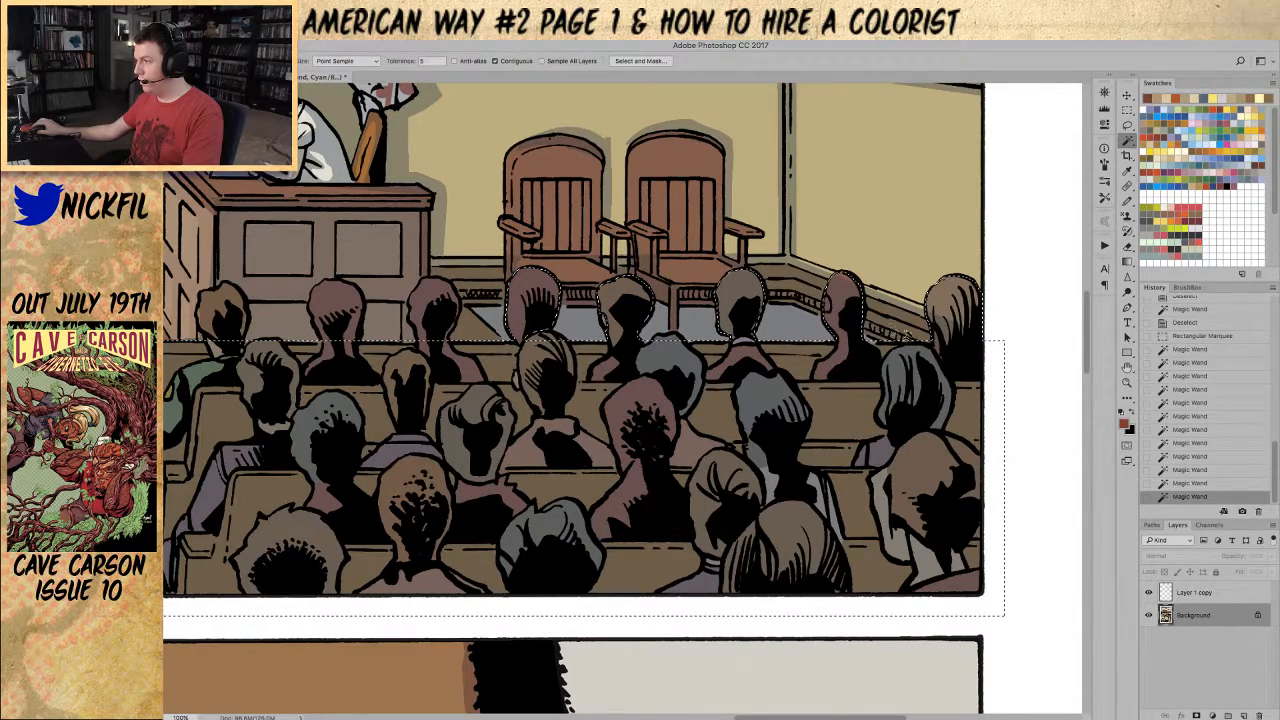
left_click(976, 304, "shift")
left_click(997, 352, "alt")
Step: Lasso the speckled skin area on the head of the man in the wheelchair, adding it to the selection
left_click_drag(644, 264, 838, 266)
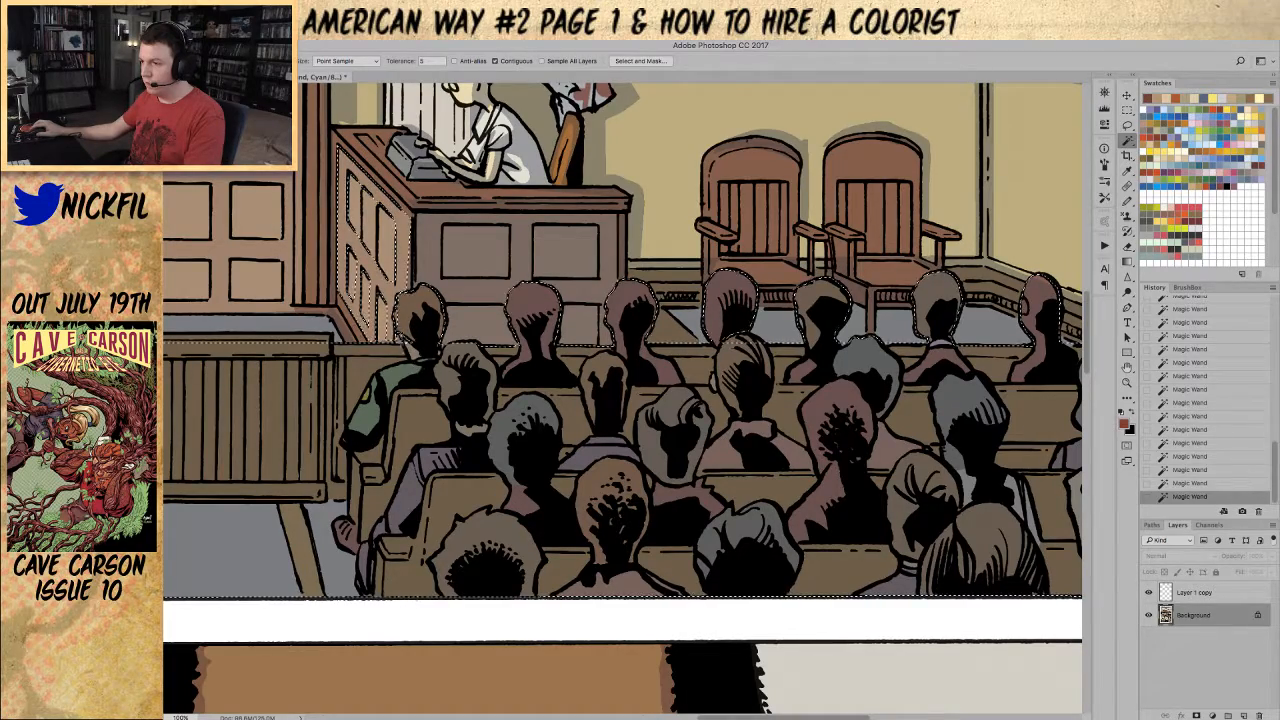
left_click_drag(405, 371, 568, 369)
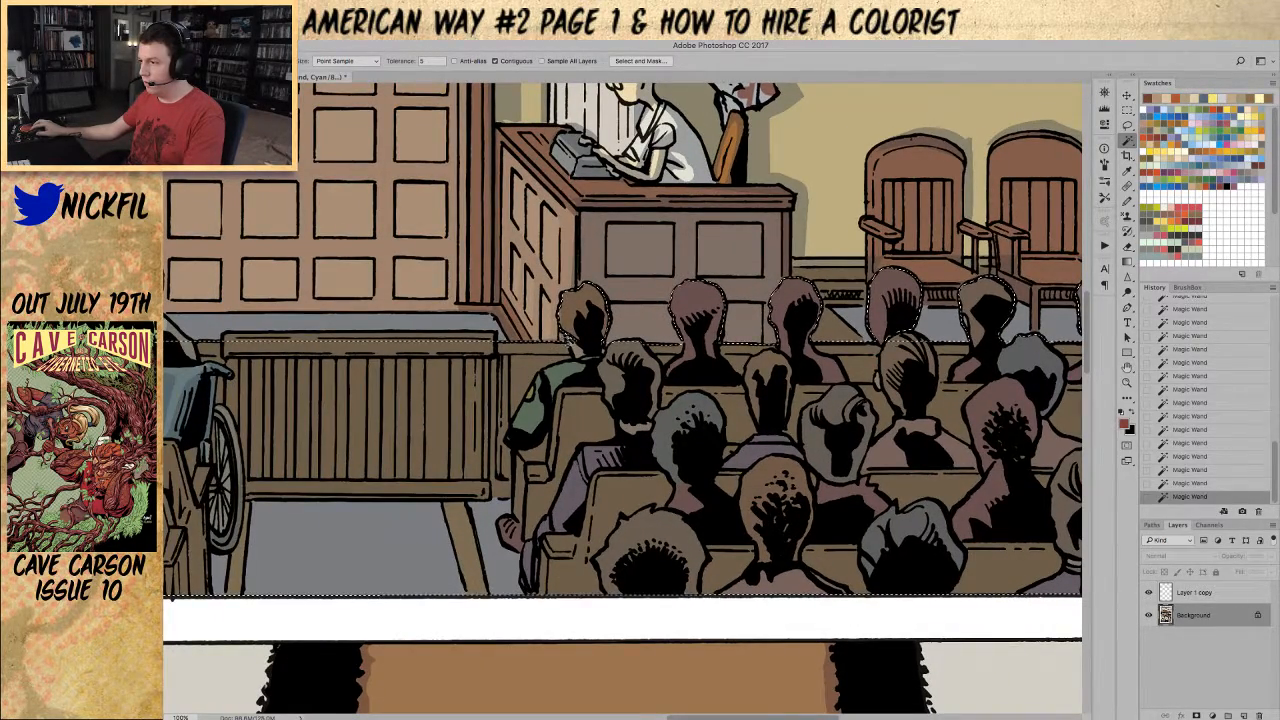
left_click_drag(325, 332, 895, 330)
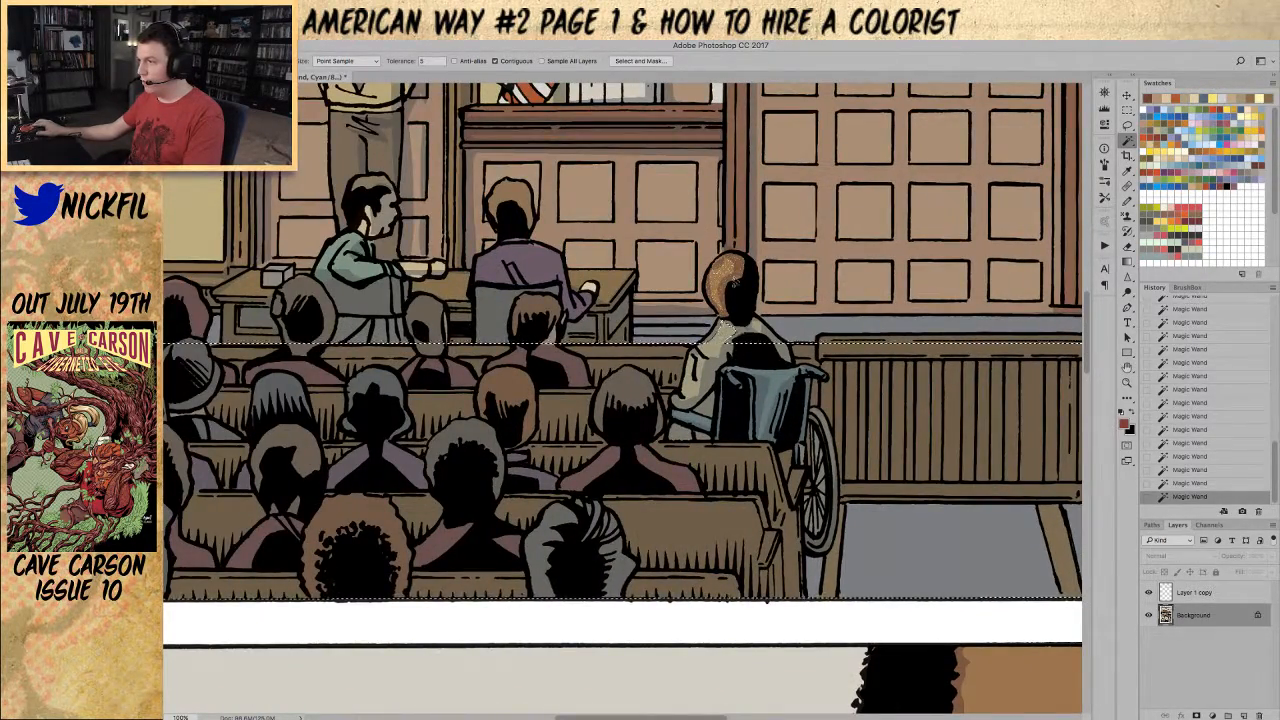
key("ctrl+space")
left_click_drag(751, 328, 752, 330)
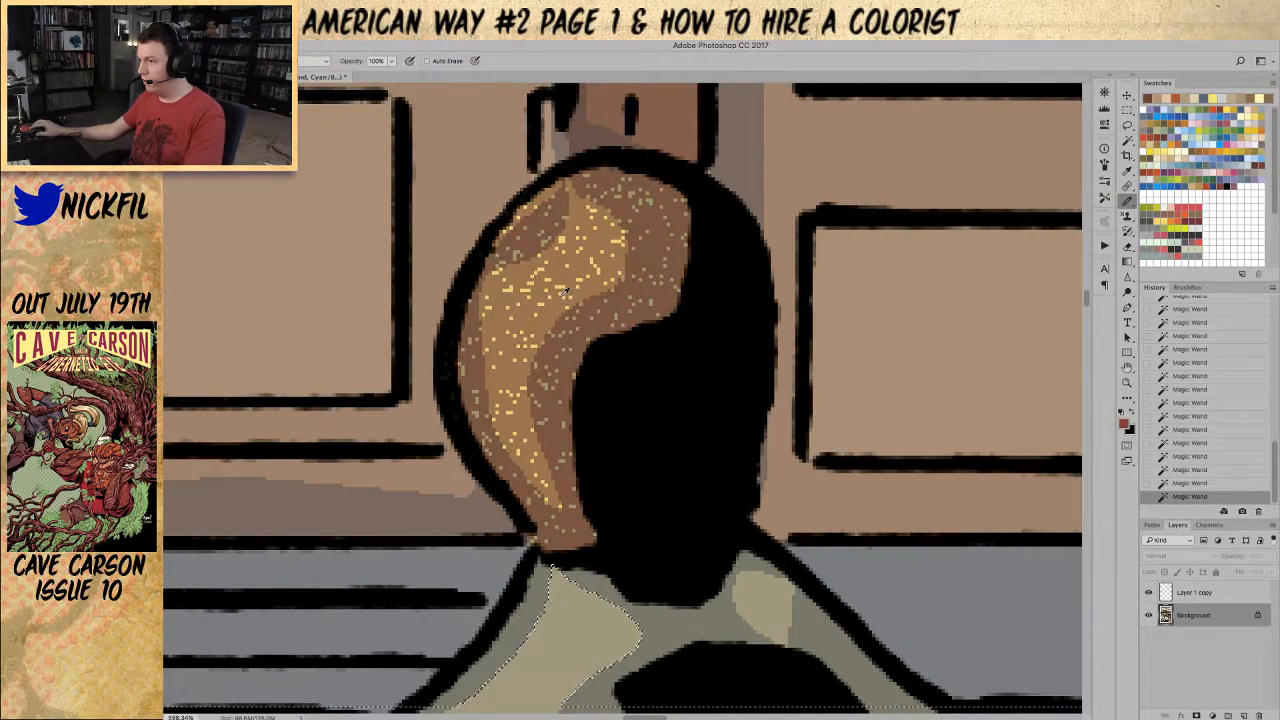
key("l")
left_click_drag(697, 198, 634, 176)
mouse_move(452, 424)
left_mouse_down()
mouse_move(542, 565)
mouse_move(655, 562)
mouse_move(696, 200)
left_mouse_up()
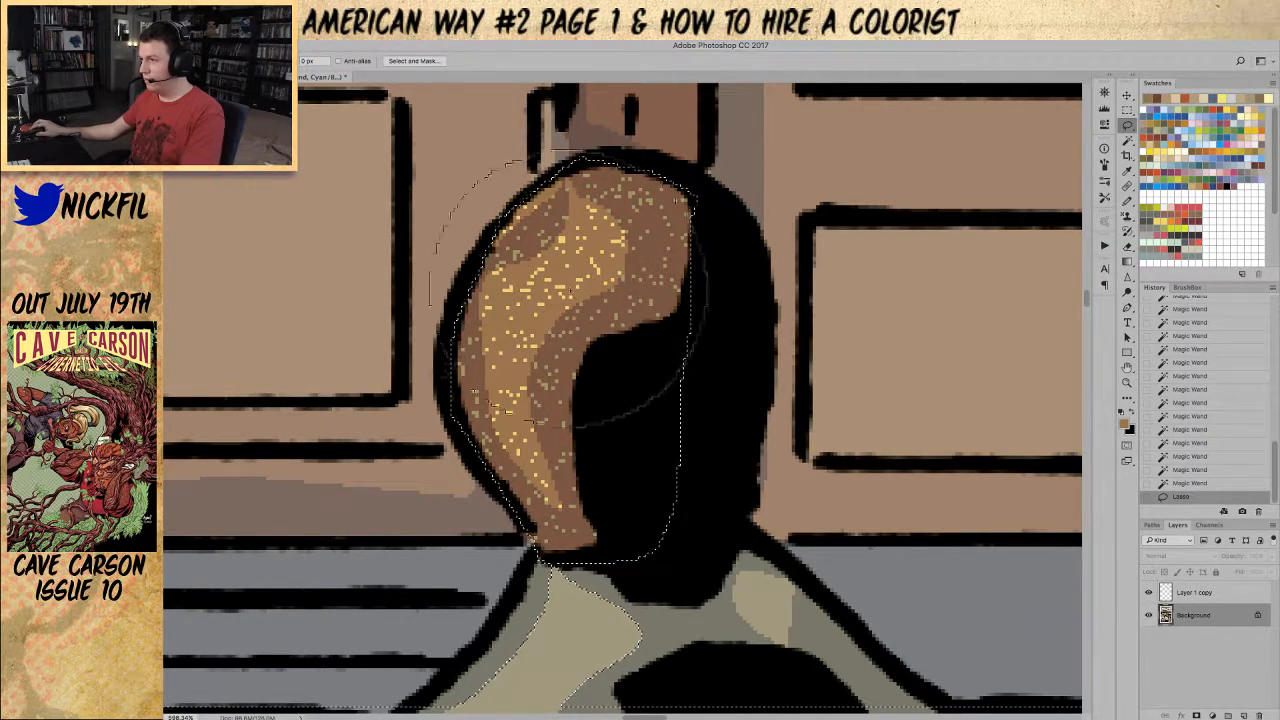
Step: Paint over the speckled yellow skin on the wheelchair user's head with flat brown using the Pencil
key("b")
mouse_move(571, 329)
left_mouse_down()
mouse_move(477, 438)
mouse_move(504, 443)
mouse_move(555, 410)
left_mouse_up()
key("z")
scroll(563, 420, "down", 6)
scroll(613, 402, "down", 3)
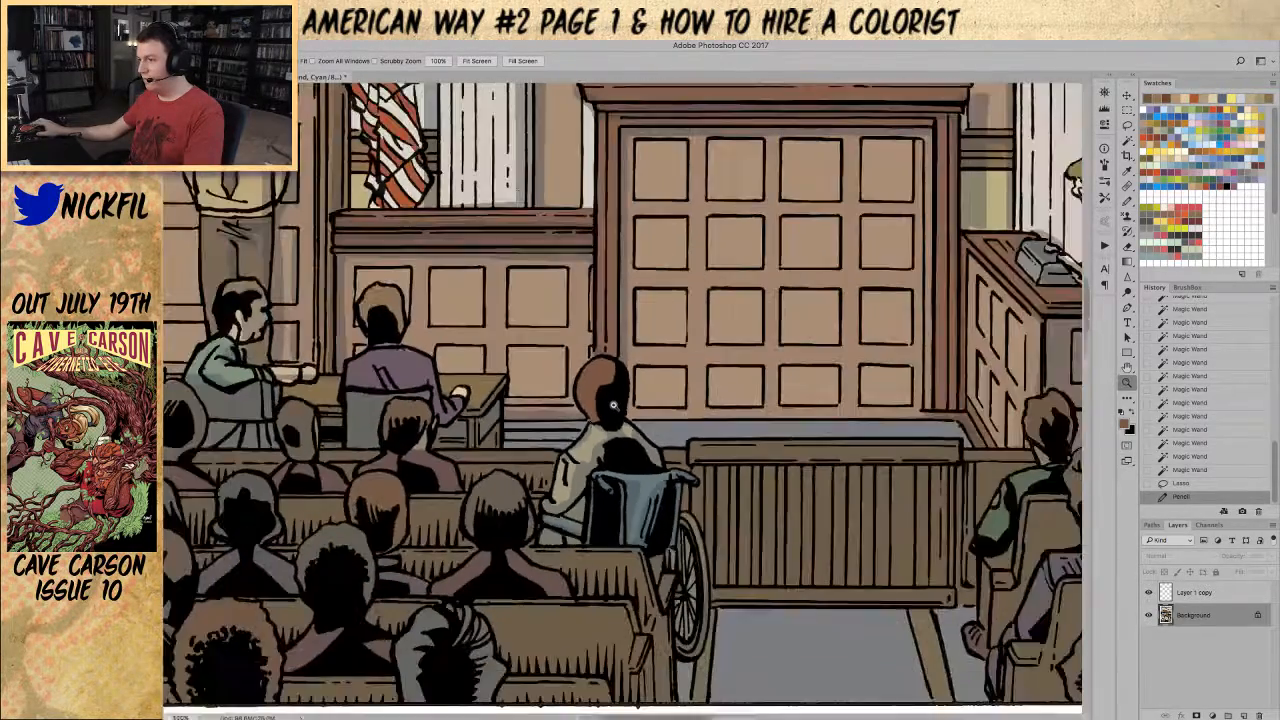
Step: Adjust the crowd selection around the wheelchair user's head and the back-row heads using the Lasso and Magic Wand
key("l")
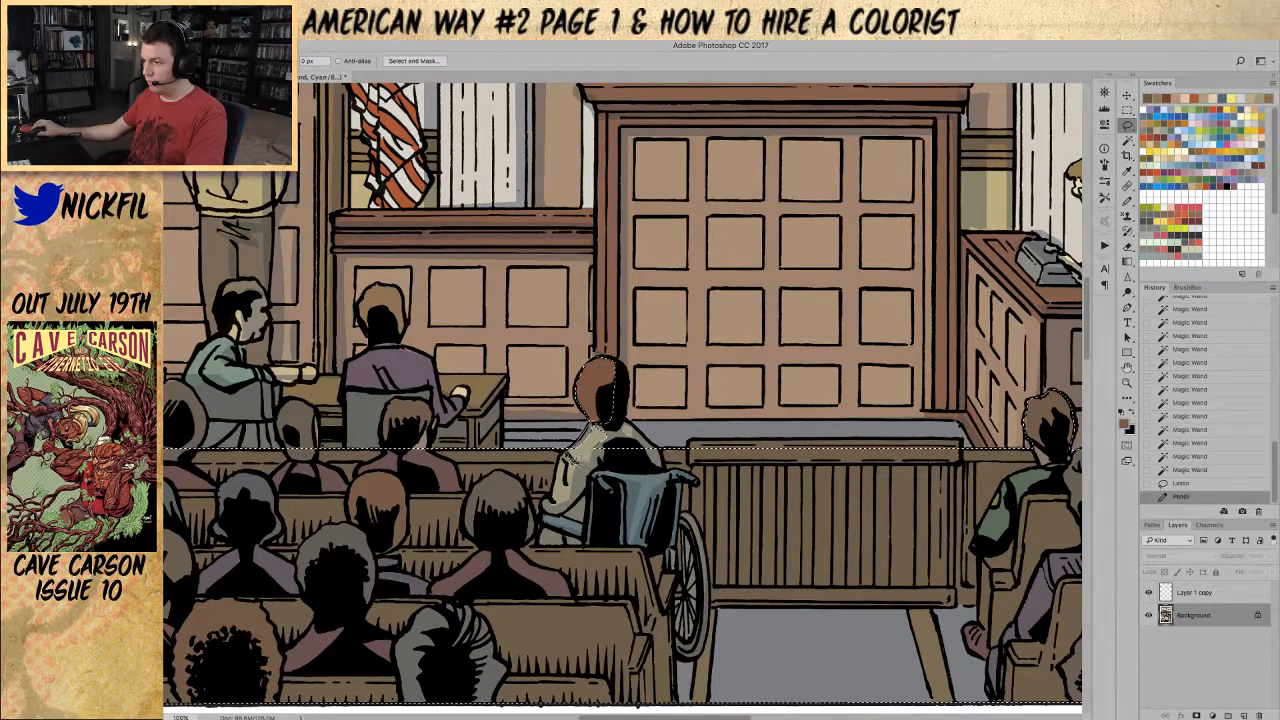
left_click_drag(619, 415, 616, 412)
left_click_drag(534, 378, 774, 370)
key("w")
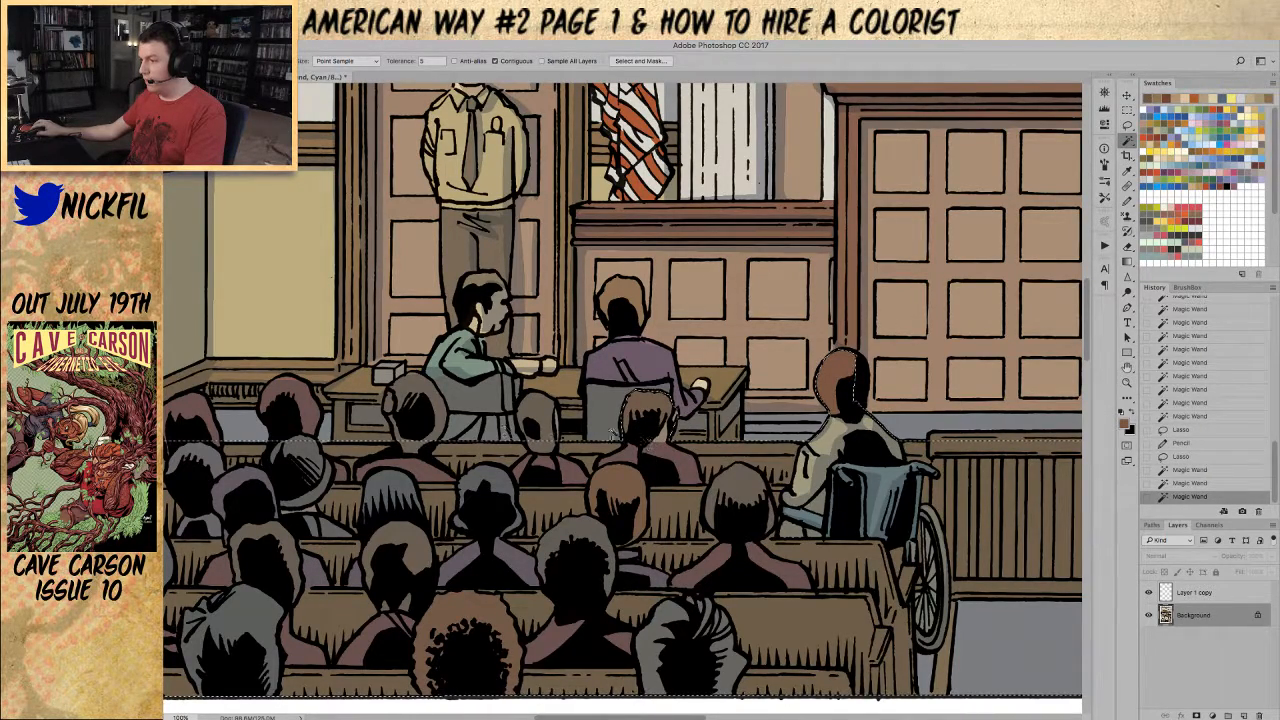
left_click_drag(404, 427, 579, 427)
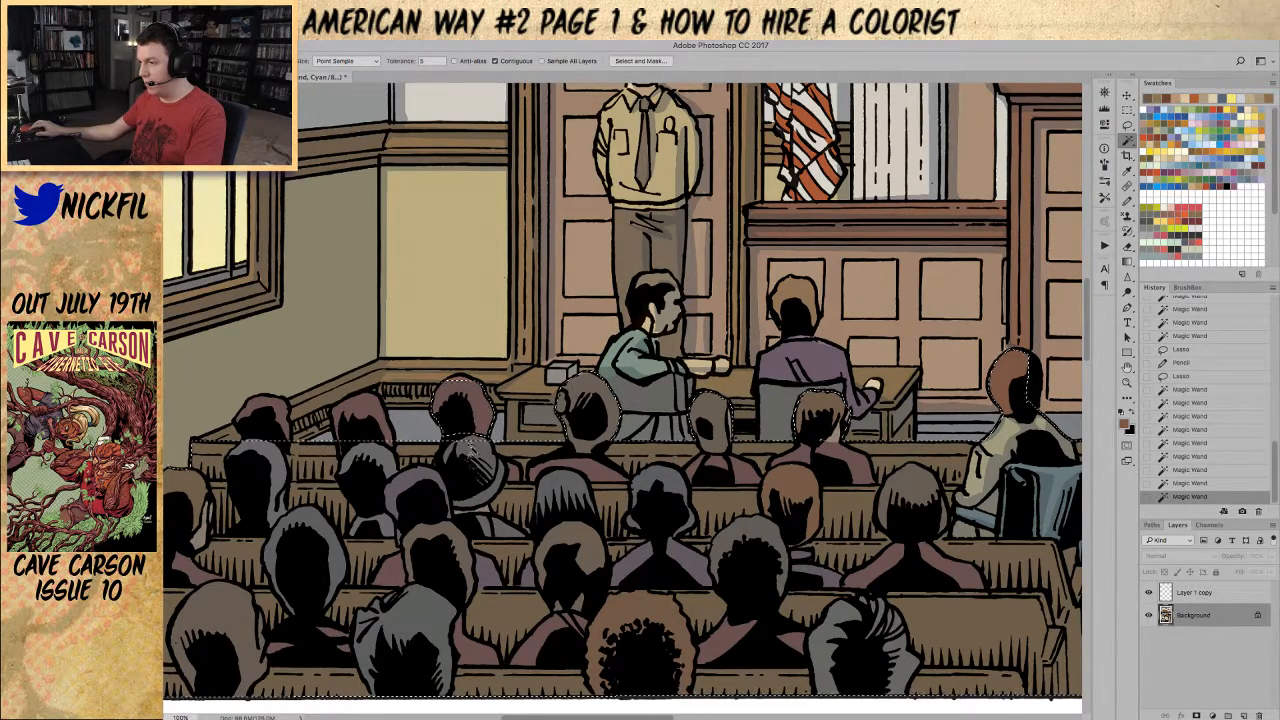
left_click(494, 437)
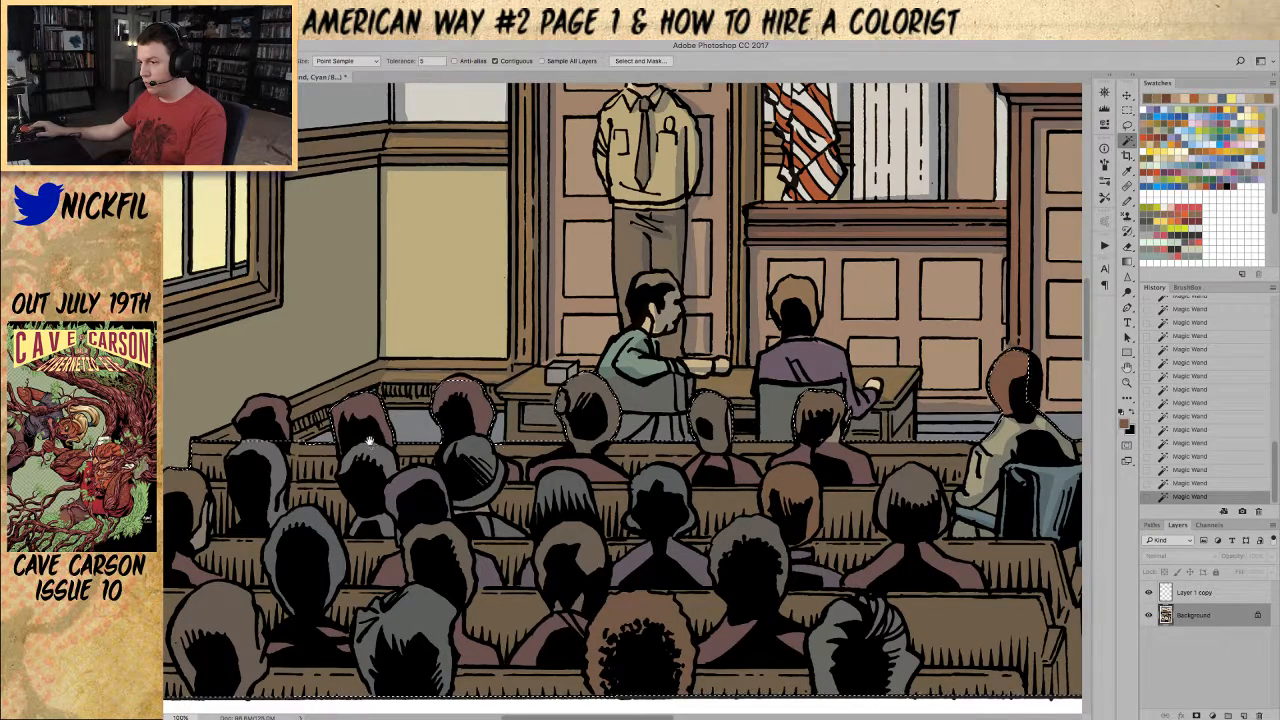
left_click_drag(272, 428, 507, 418)
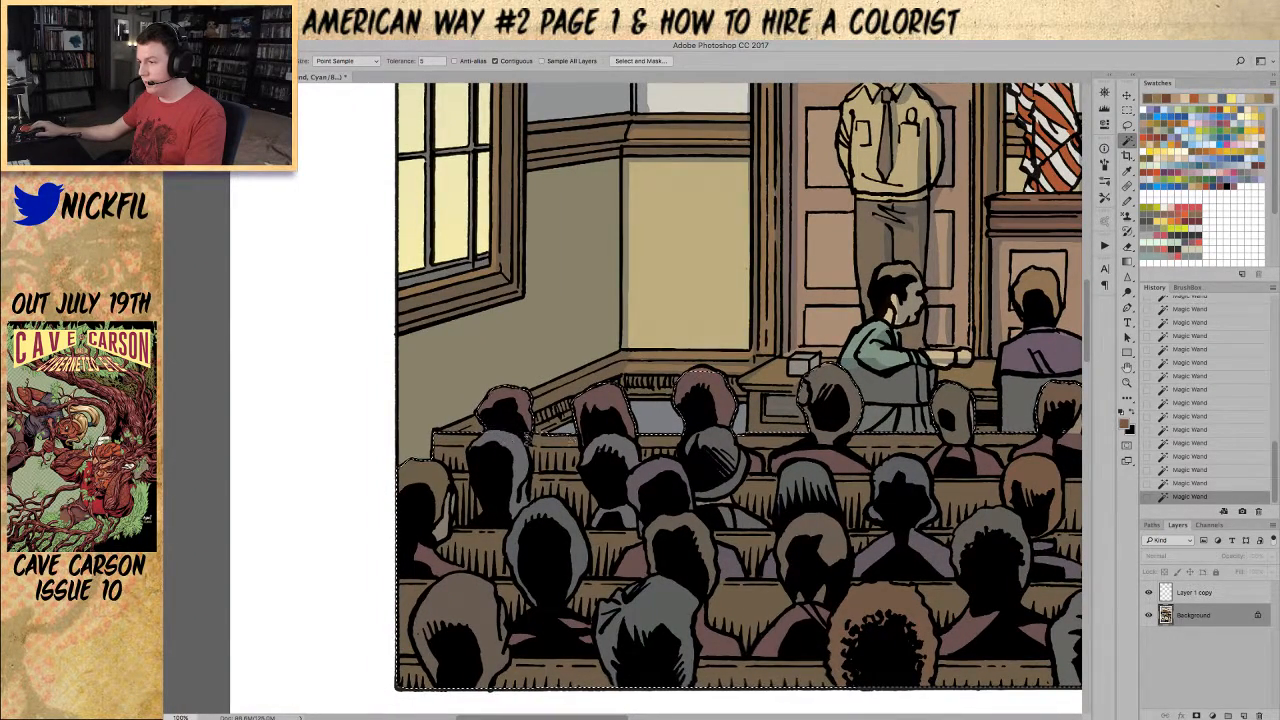
Step: Clean up the crowd selection between the two leftmost back-row heads with the Lasso
key("l")
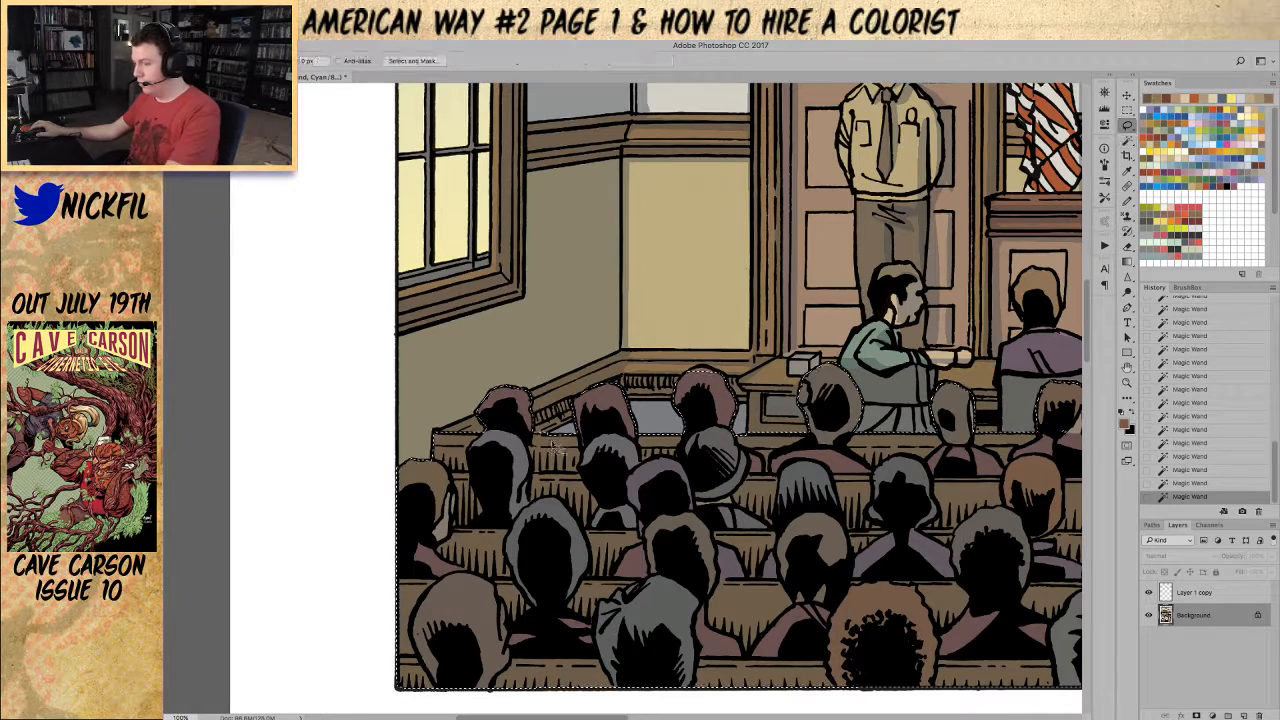
left_click_drag(549, 427, 559, 424)
key("z")
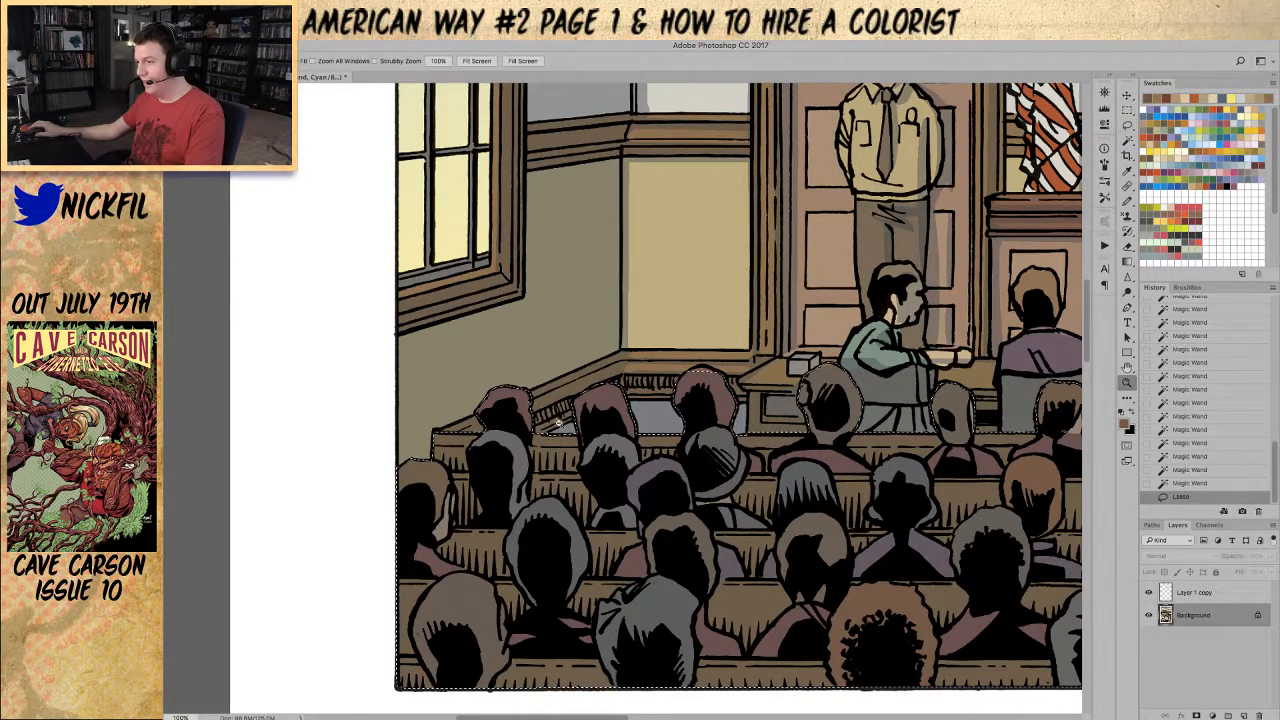
key("l")
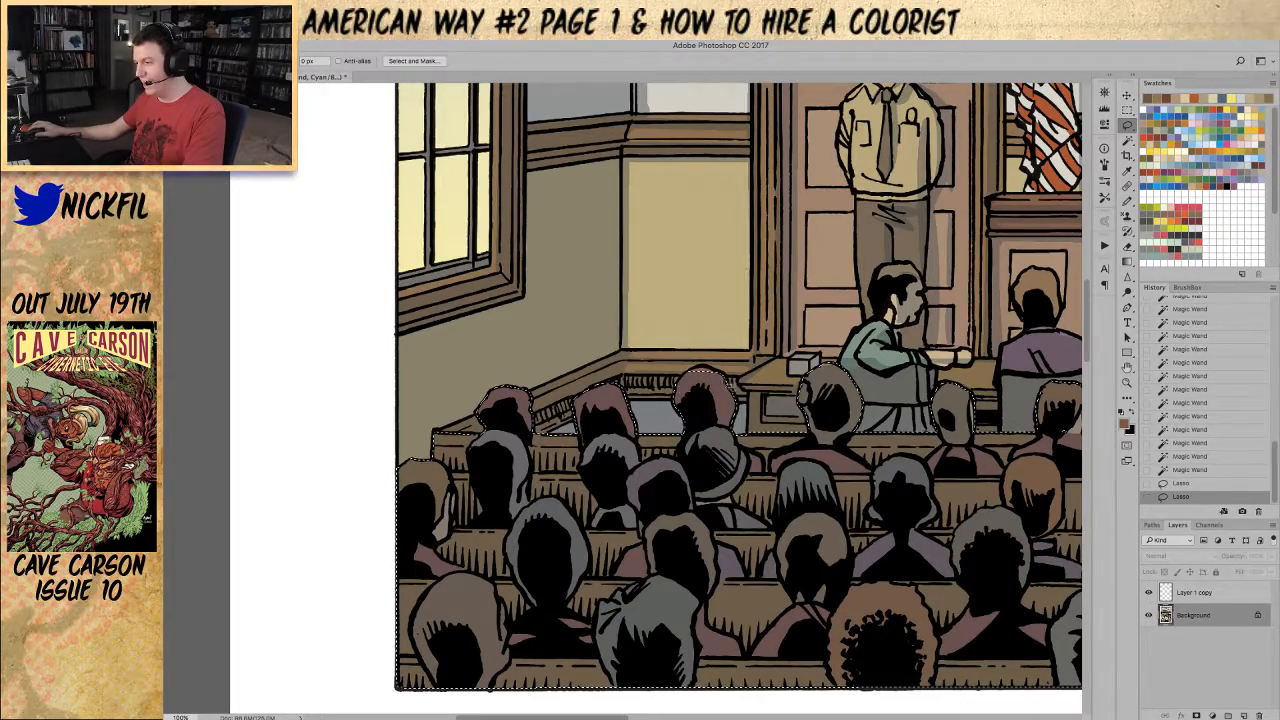
scroll(620, 390, "right", 5)
Step: Extend the crowd selection with the Magic Wand near the defence table and along the top of the central railing
key("w")
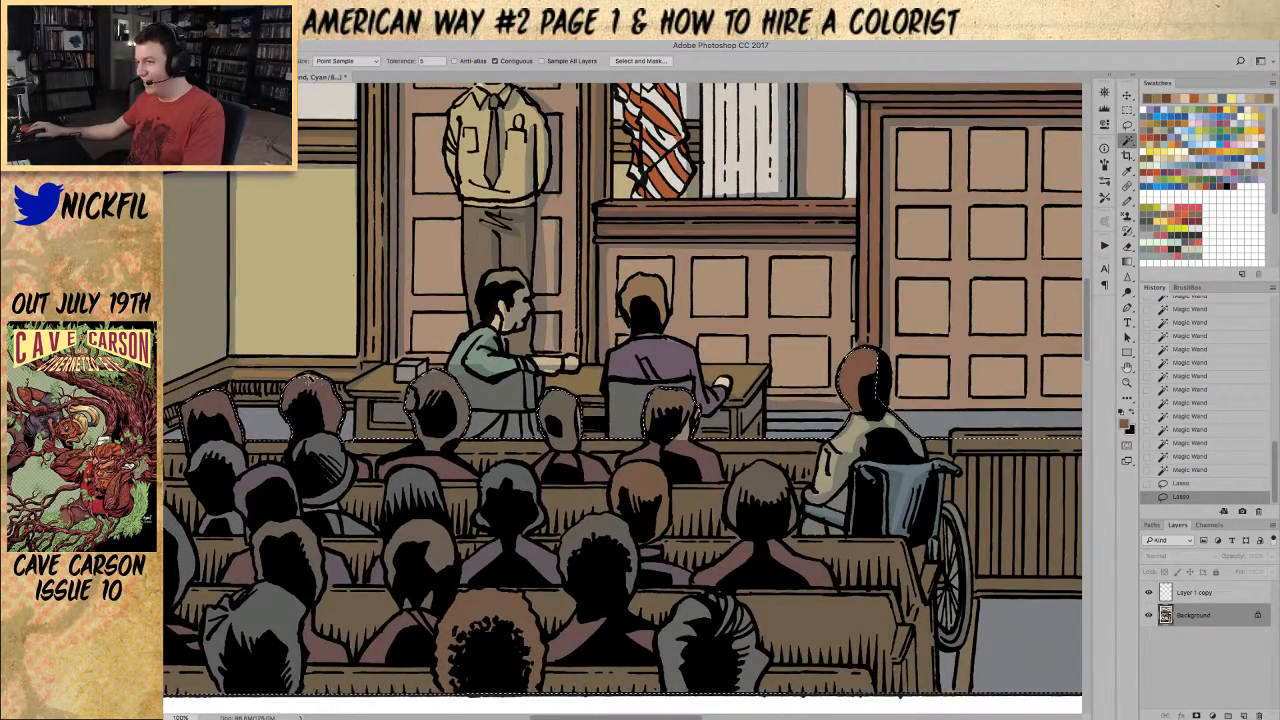
left_click(693, 426, "shift")
key("z")
left_click(645, 400, "alt")
left_click(645, 400, "alt")
left_click_drag(877, 420, 559, 419)
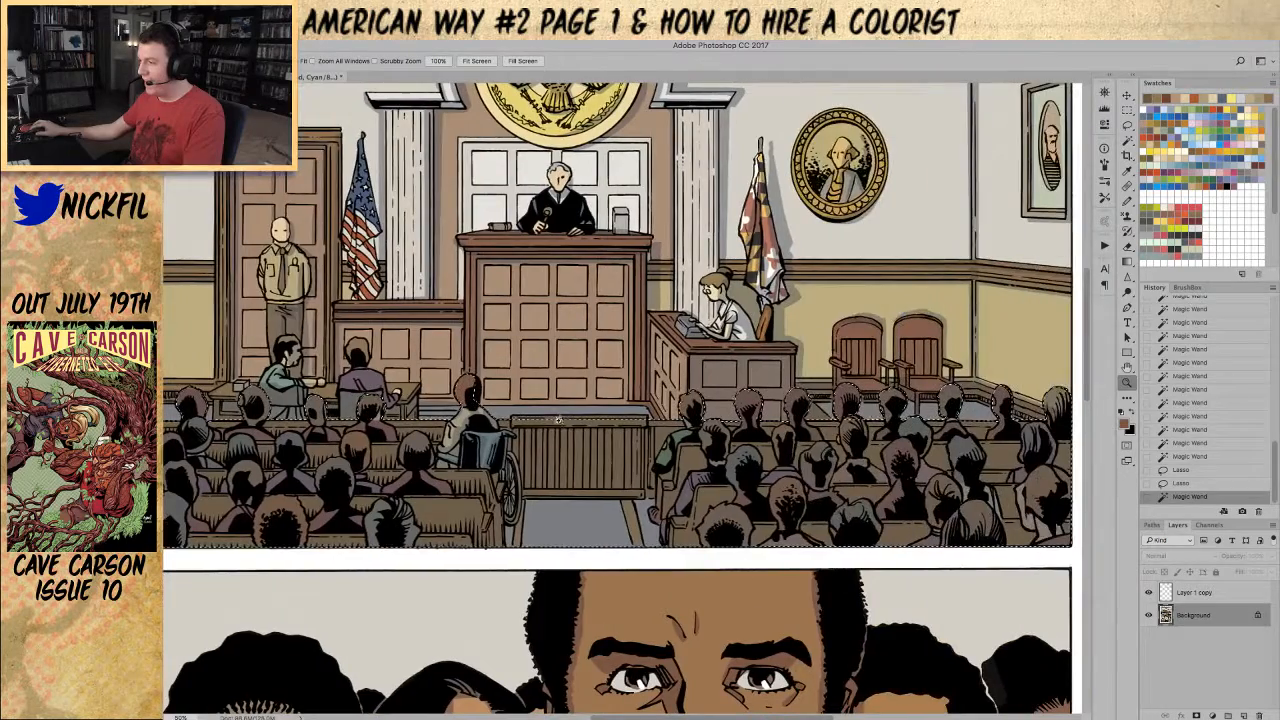
key("w")
left_click(560, 418, "shift")
left_click_drag(838, 451, 681, 451)
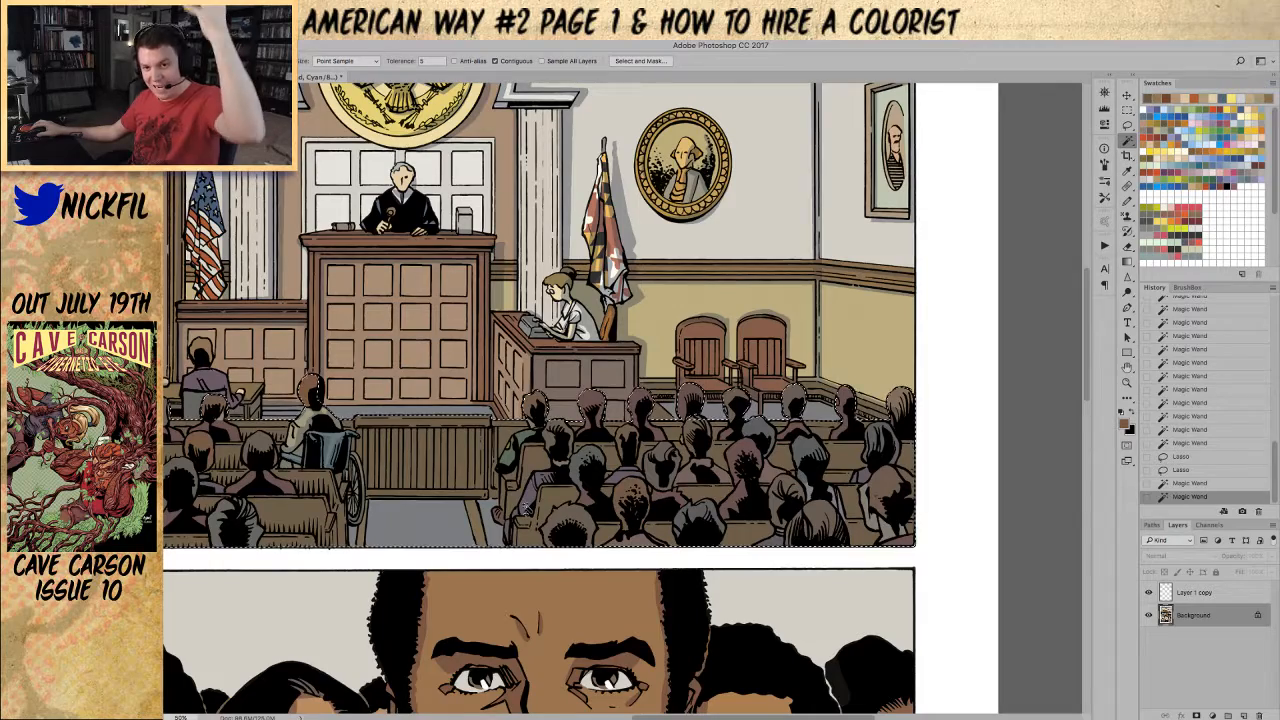
Step: Fill the selected foreground crowd twice with a blue swatch, fading each fill, and clear the selection
key("z")
left_click(657, 490, "alt")
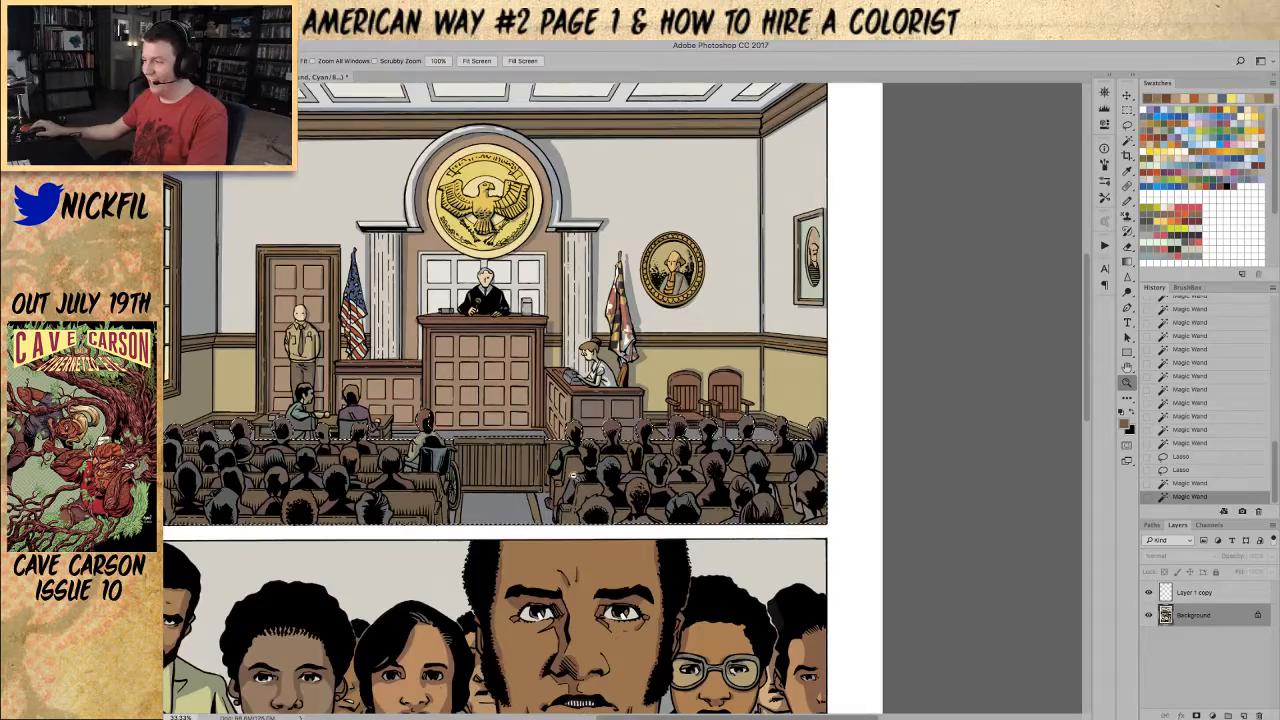
left_click(582, 468, "alt")
left_click(618, 471, "alt")
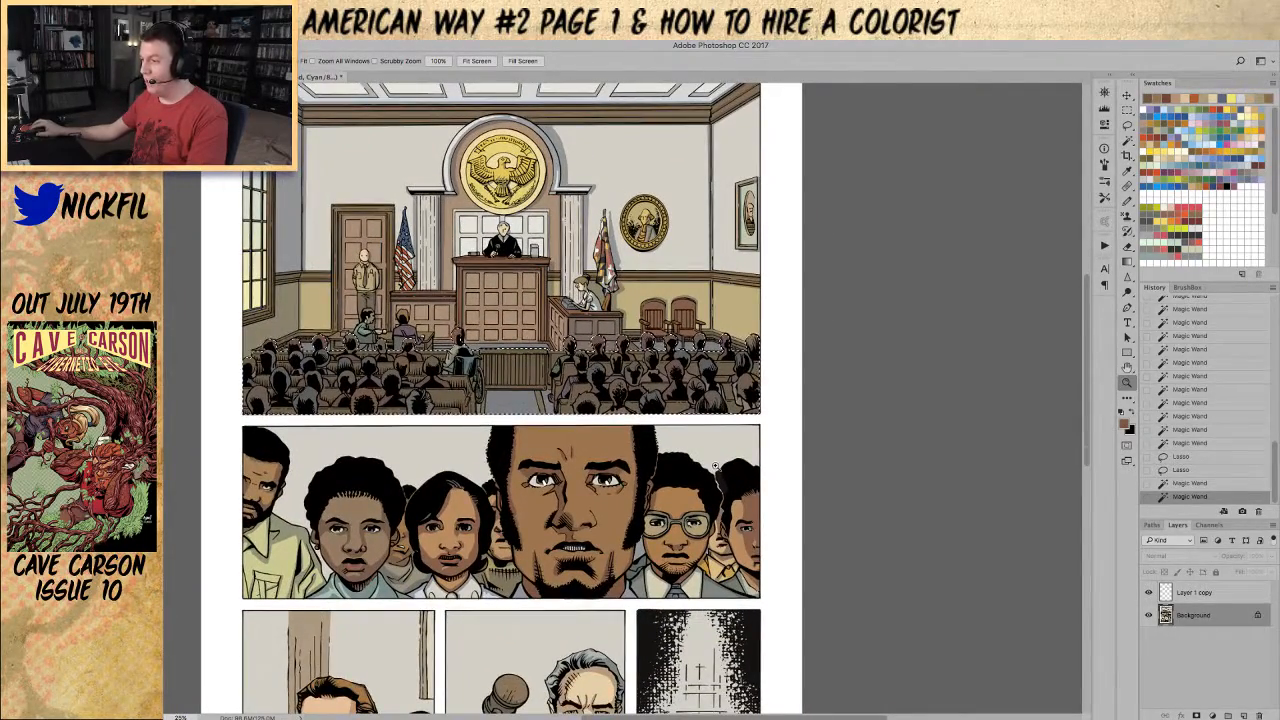
left_click(683, 427, "alt")
left_click(683, 427, "alt")
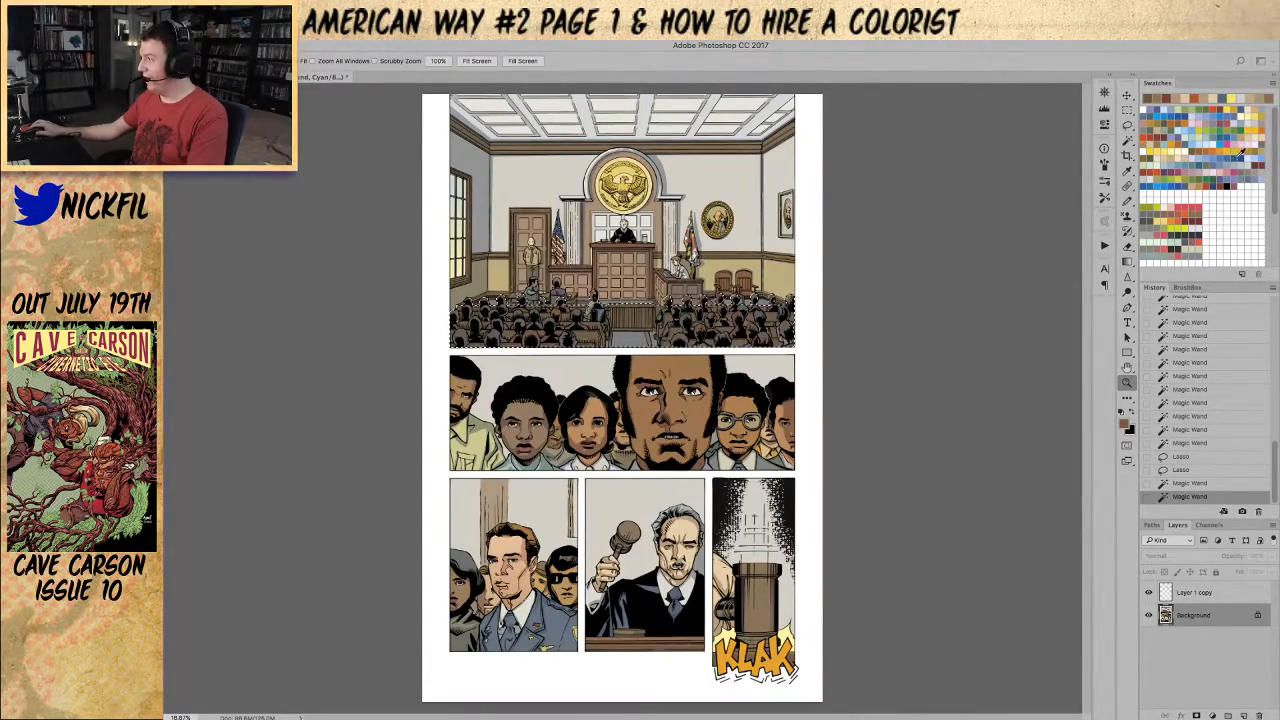
left_click(1240, 158)
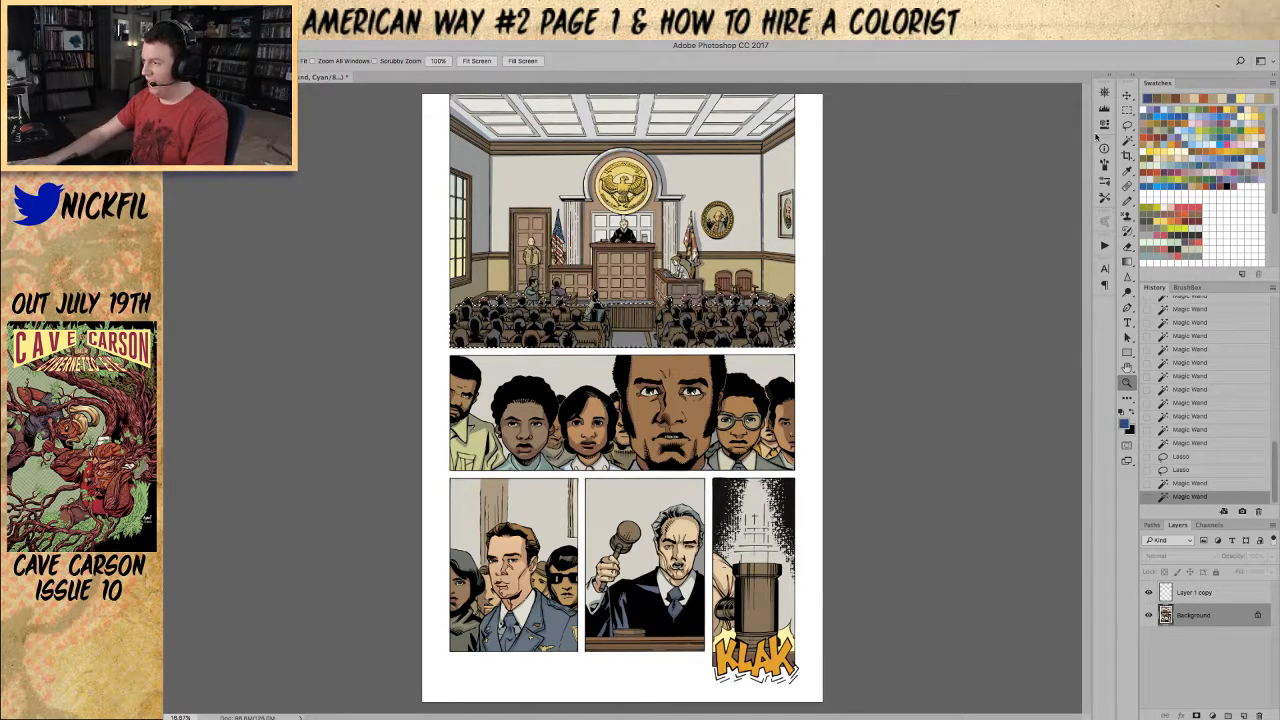
key("alt+BackSpace")
key("ctrl+h")
key("alt+BackSpace")
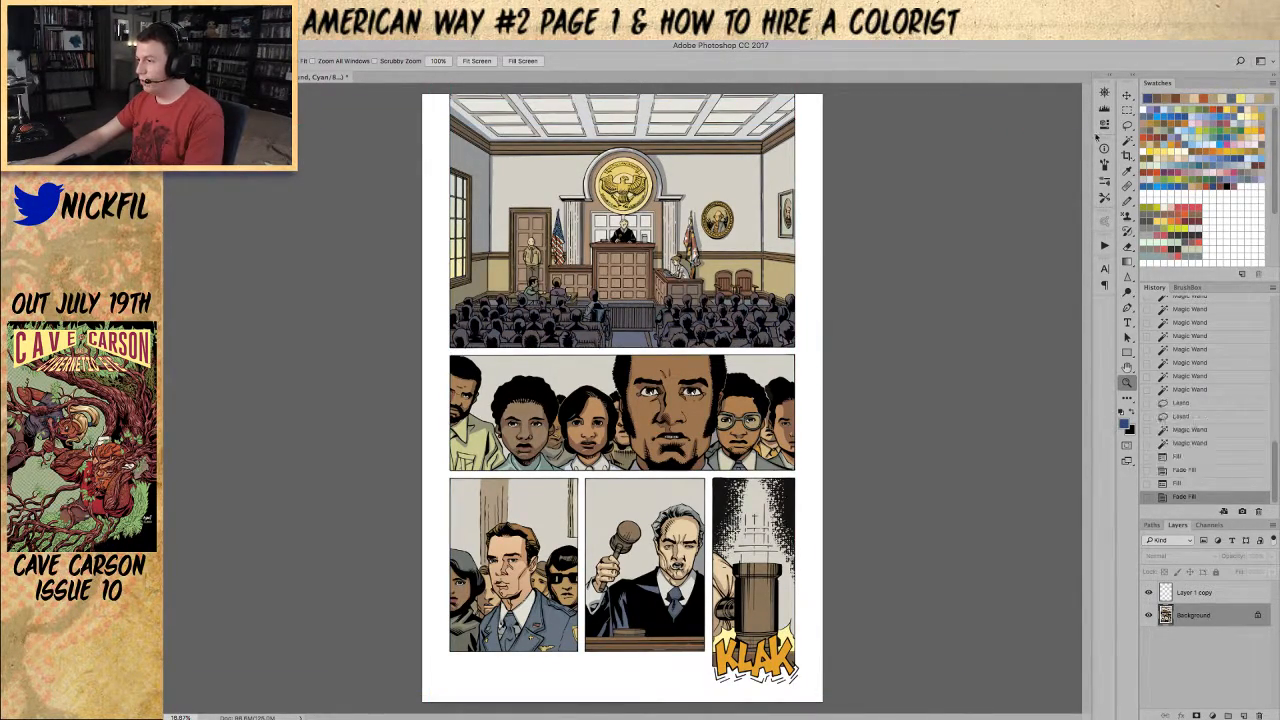
left_click(607, 327)
left_click(607, 327)
left_click_drag(661, 269, 644, 363)
key("super+d")
left_click(439, 361)
left_click(439, 361)
left_click(439, 361)
key("w")
left_click(467, 287)
key("b")
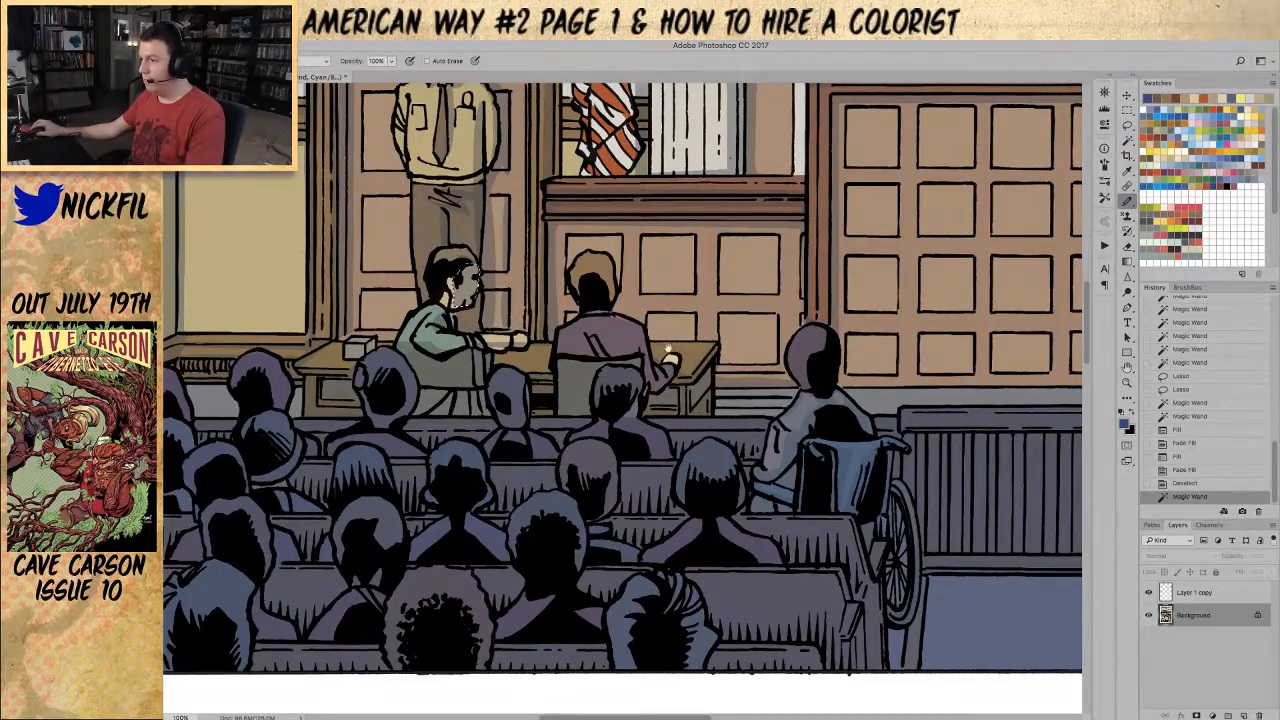
left_click_drag(665, 352, 679, 399)
key("super+d")
key("w")
left_click(687, 408)
left_click(929, 419)
key("super+d")
Step: Select the floor strip behind the crowd with the non-contiguous Magic Wand, fill it, fade the fill and deselect
left_click(760, 447)
left_click(738, 402, "alt")
left_click(738, 402, "alt")
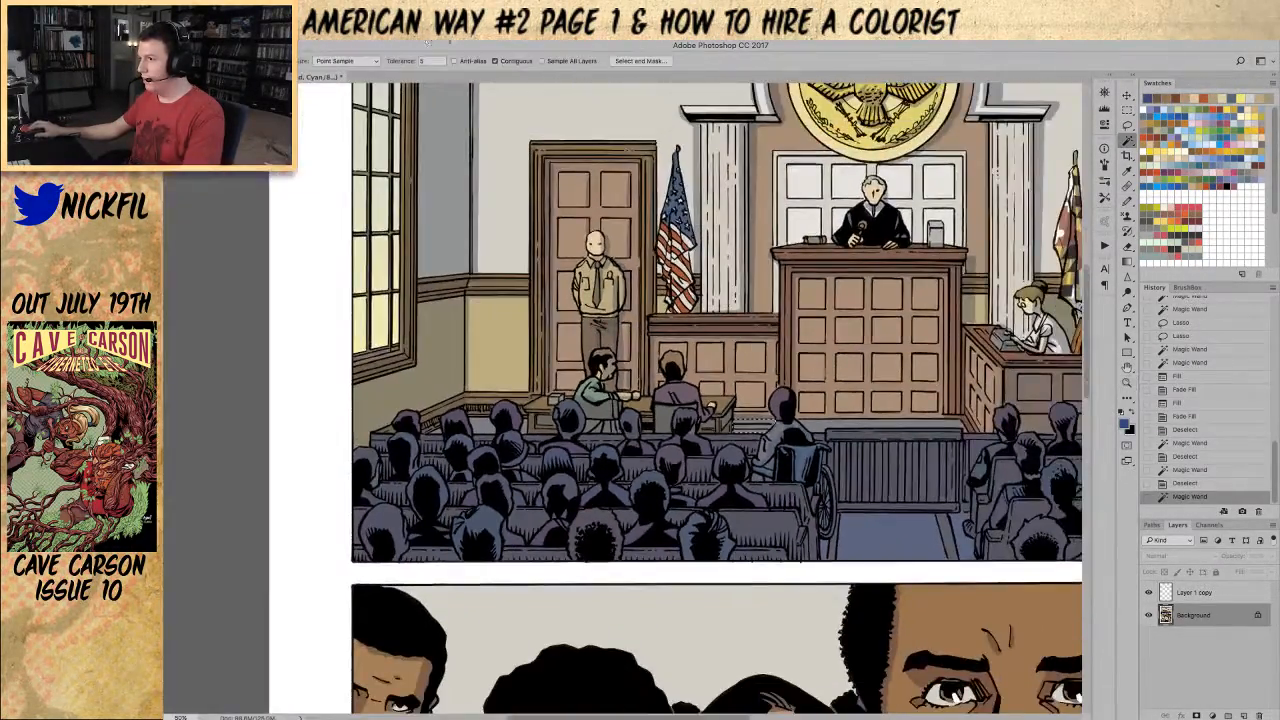
left_click(483, 429)
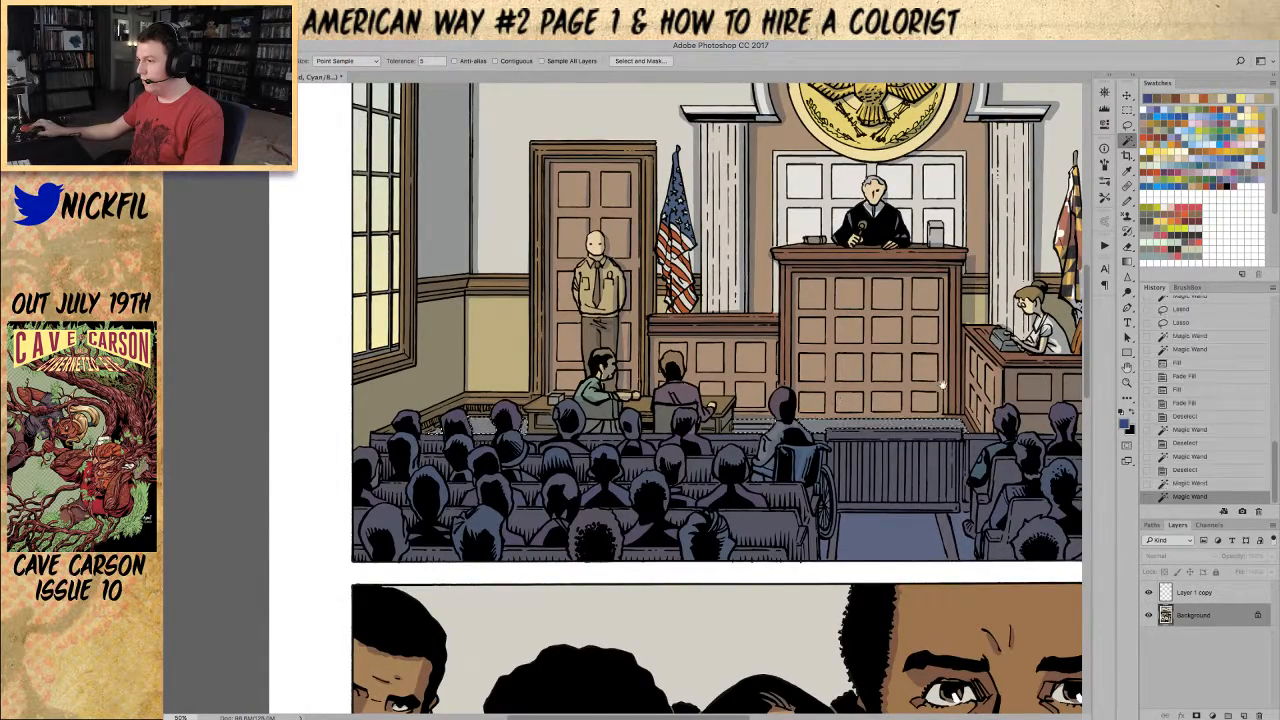
scroll(590, 405, "right", 5)
key("alt+BackSpace")
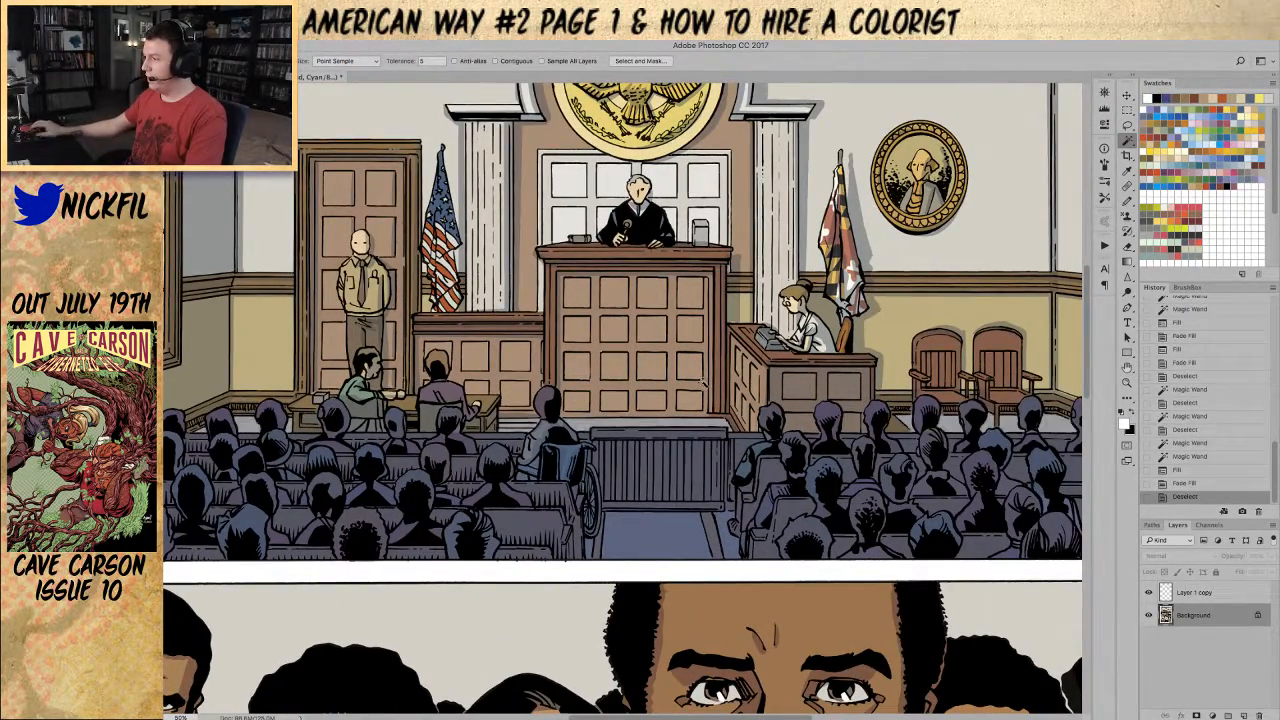
key("shift+super+f")
key("Return")
key("super+d")
Step: Select the courtroom's matching wood panels, fill them with a reddish-brown swatch, fade the fill and deselect
key("super+minus")
left_click(838, 400)
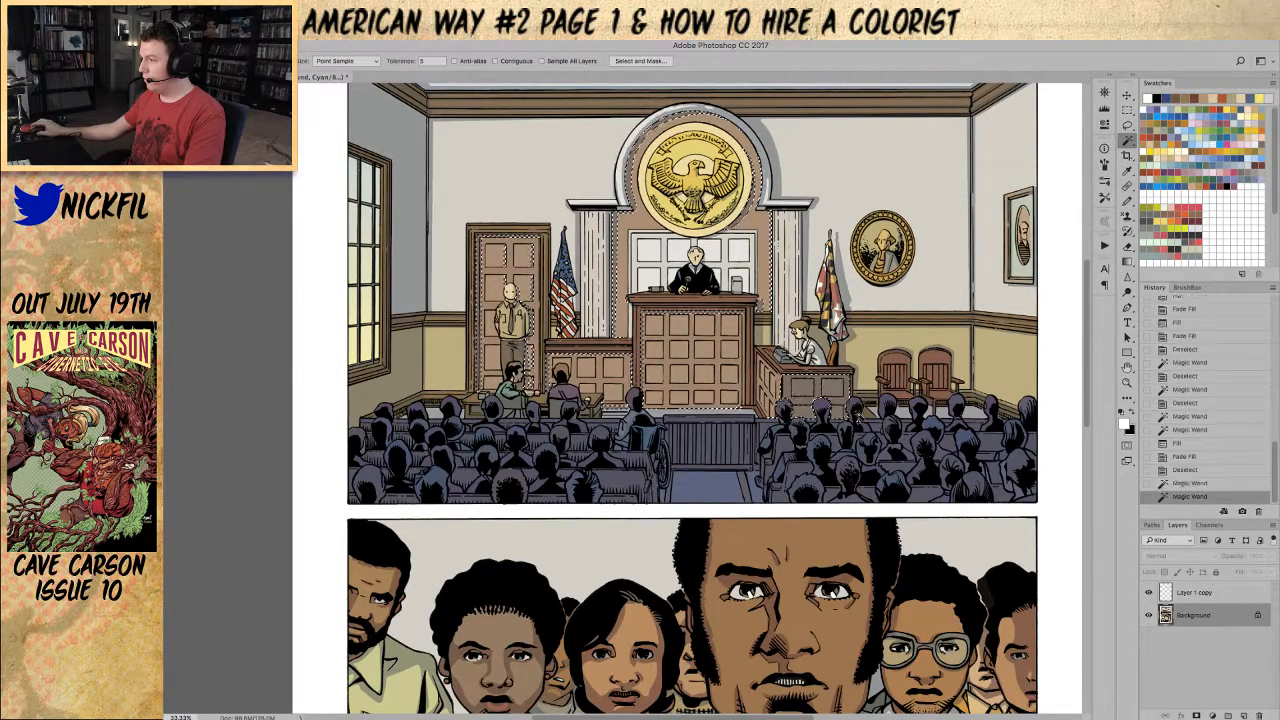
left_click(1221, 107)
key("alt+BackSpace")
key("shift+super+f")
key("Return")
key("super+d")
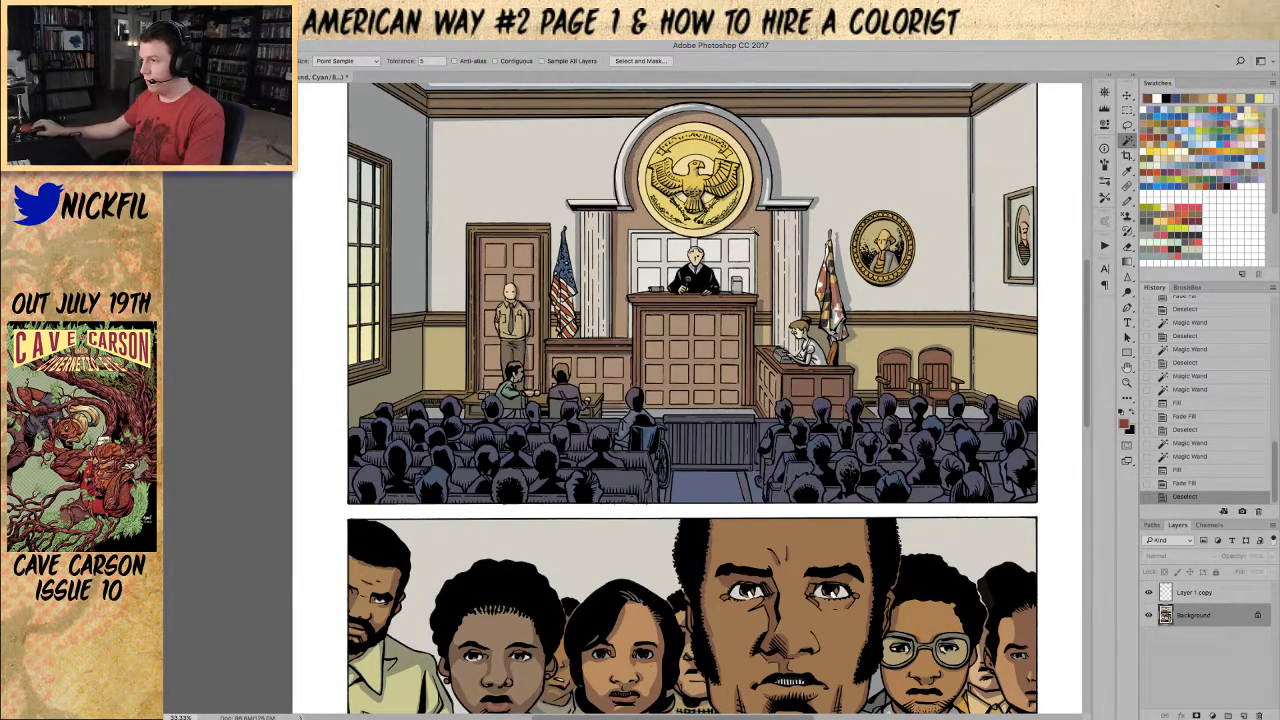
Step: Reselect the wood panels and apply diagonal gradients at 50% opacity, first in Normal mode and again in Screen mode
left_click(676, 356)
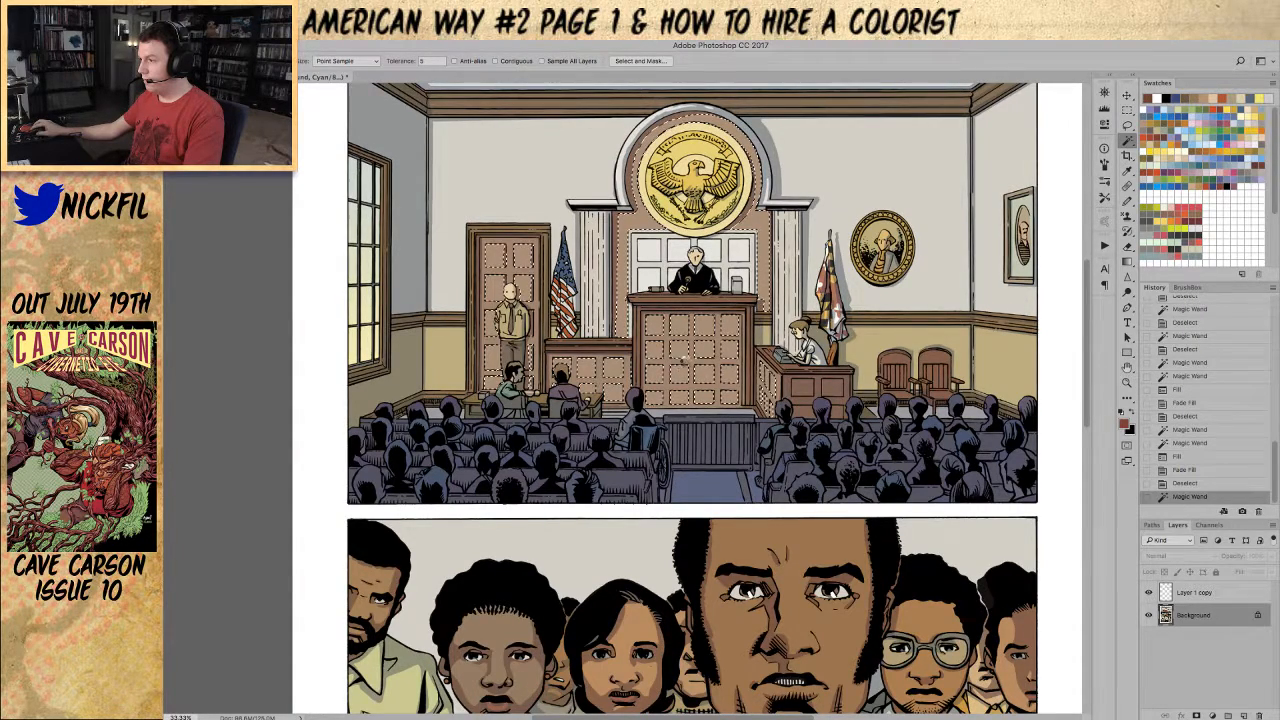
key("g")
left_click_drag(480, 143, 640, 485)
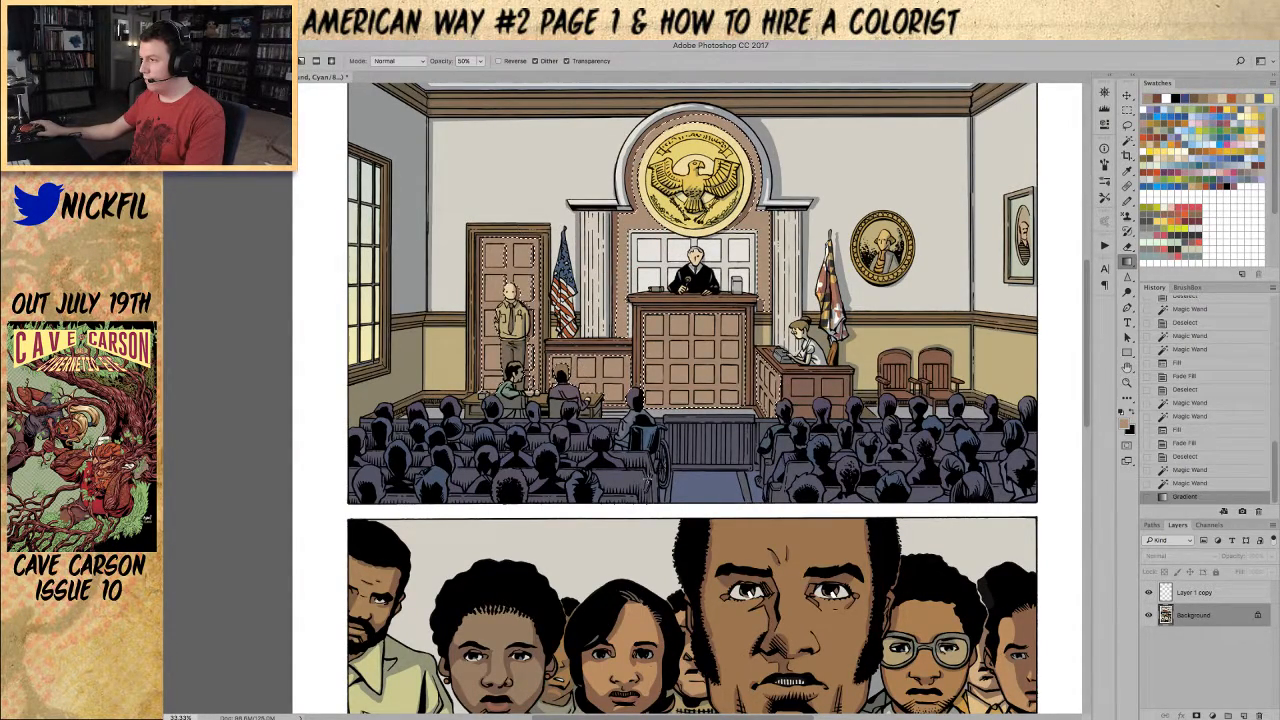
left_click(395, 60)
left_click(400, 148)
left_click_drag(660, 450, 660, 450)
left_click_drag(500, 142, 655, 450)
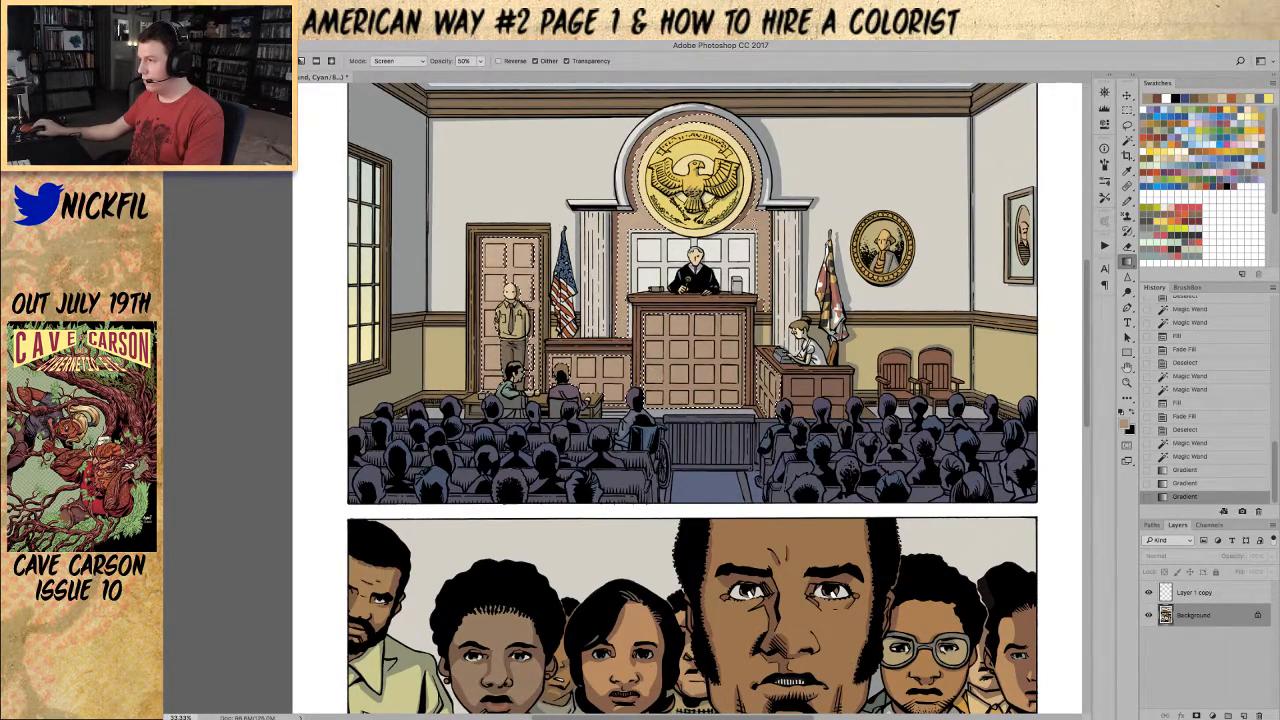
Step: Apply orange Screen gradients at 50% opacity to the selected wood panels, starting above the door
key("z")
key("ctrl+minus")
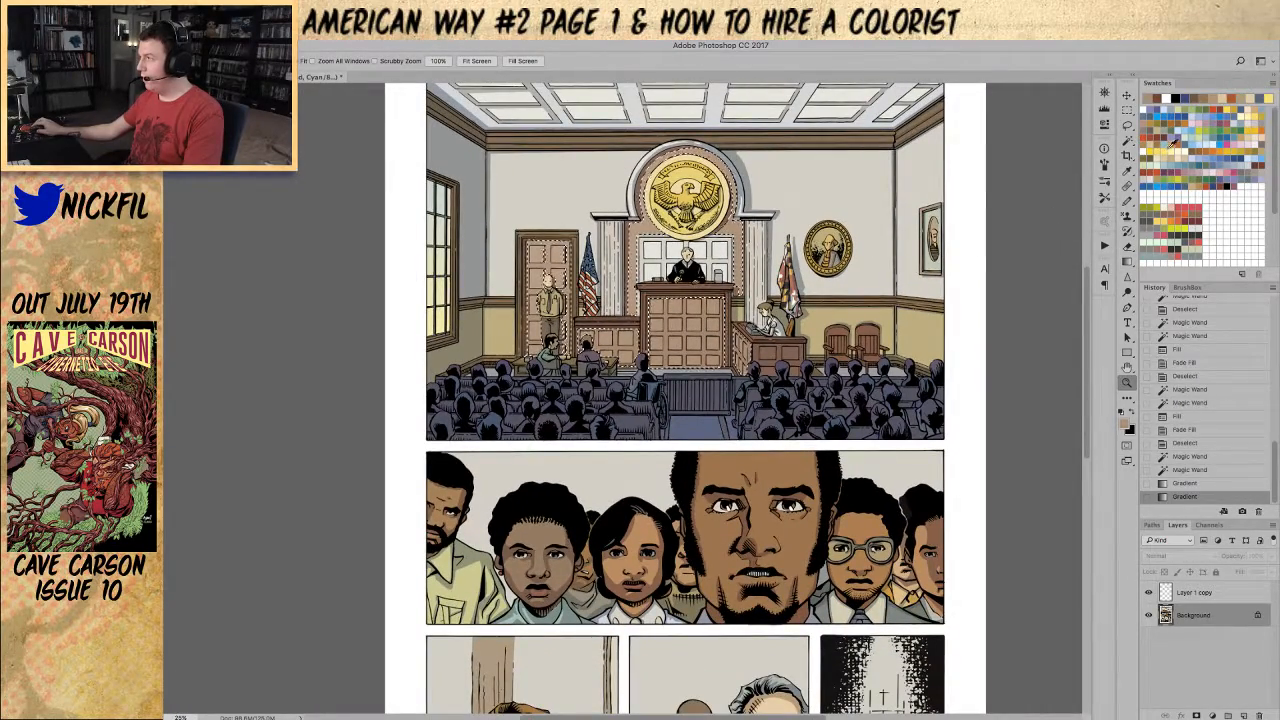
key("g")
left_click_drag(822, 202, 740, 246)
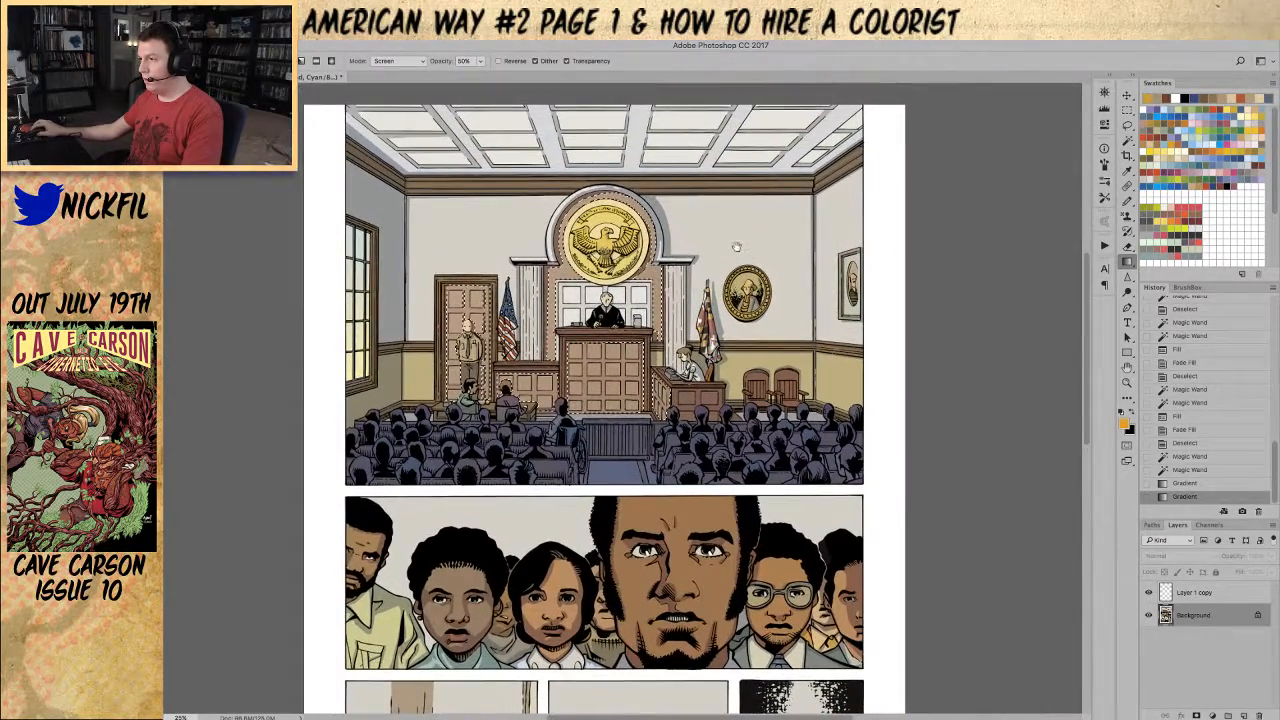
left_click_drag(475, 280, 475, 280)
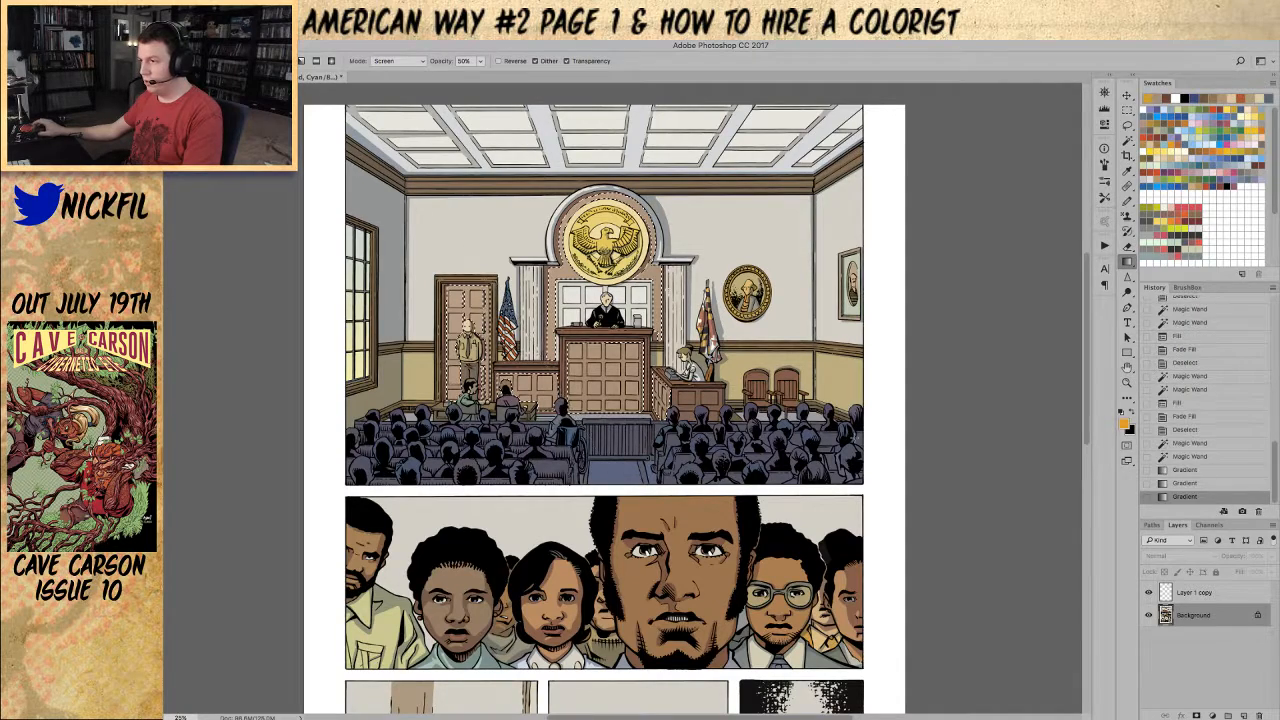
left_click_drag(469, 204, 486, 400)
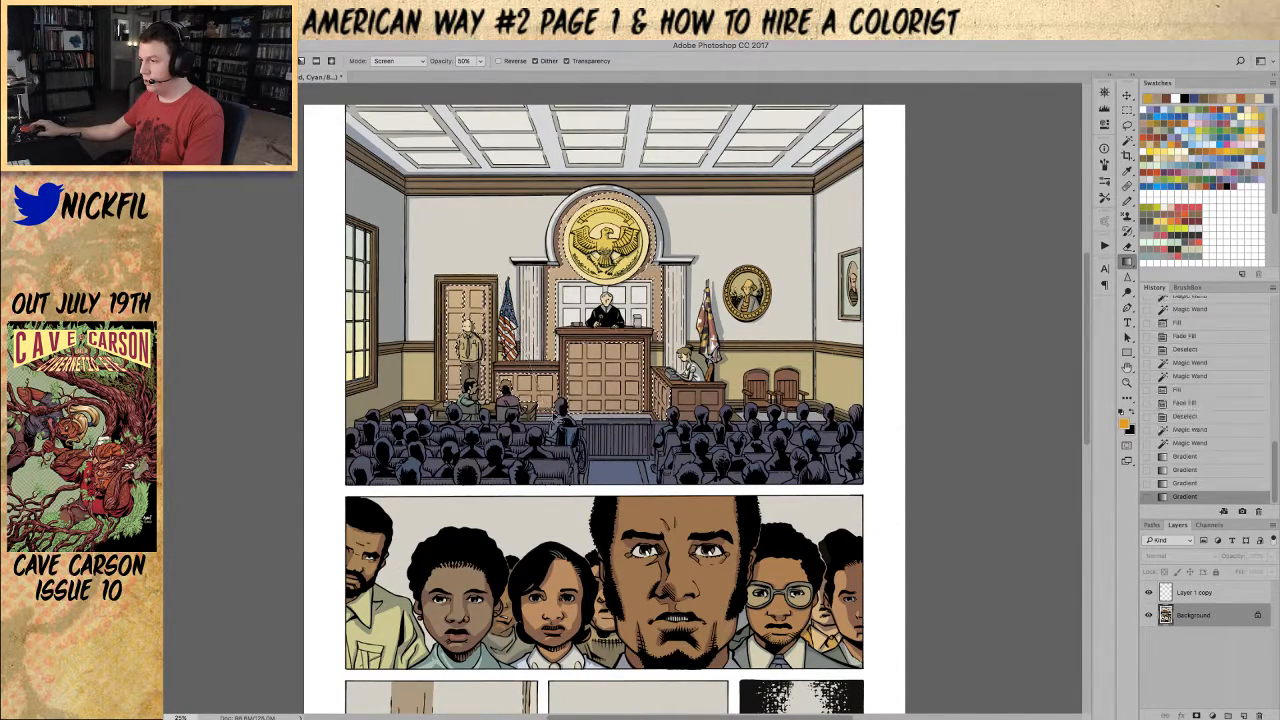
Step: Pick a light peach colour and apply another diagonal Screen gradient across the selected wood panels
left_click(645, 355, "alt")
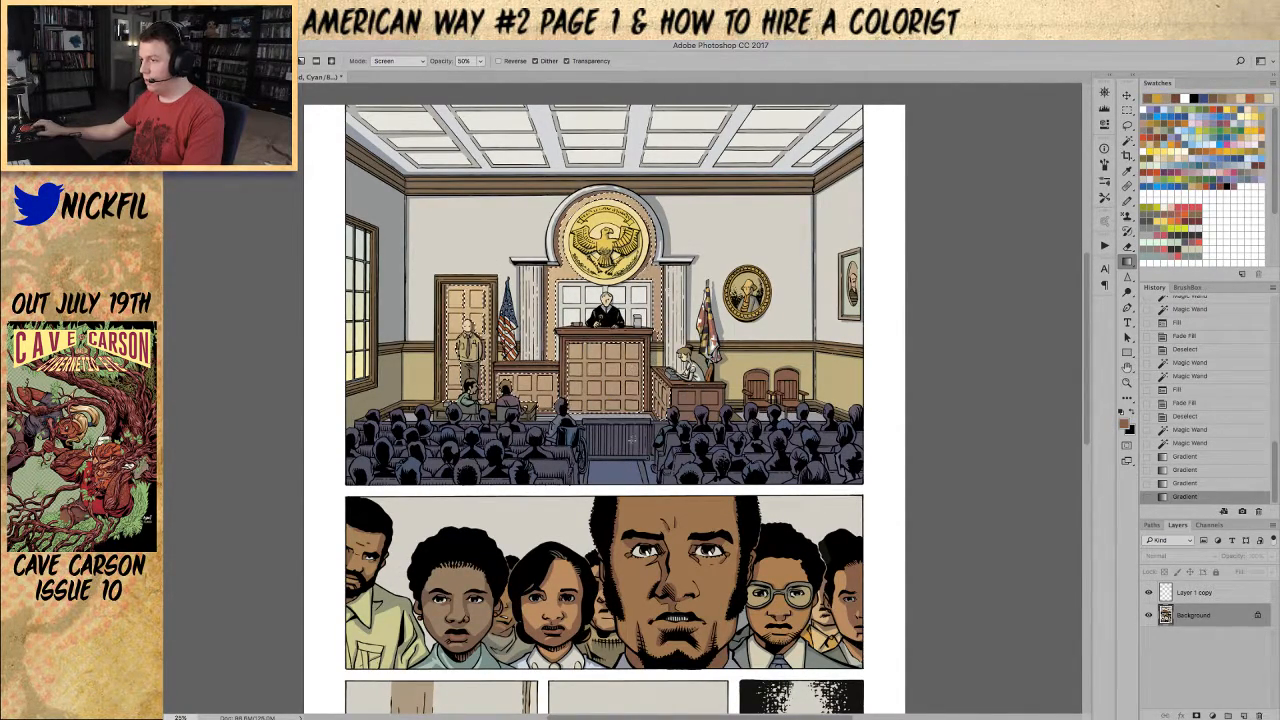
left_click(1219, 102)
left_click_drag(409, 144, 650, 517)
left_click_drag(678, 458, 680, 470)
Step: Adjust the wood panel selection with Lasso outlines around the door, judge's bench and clerk's desk
key("b")
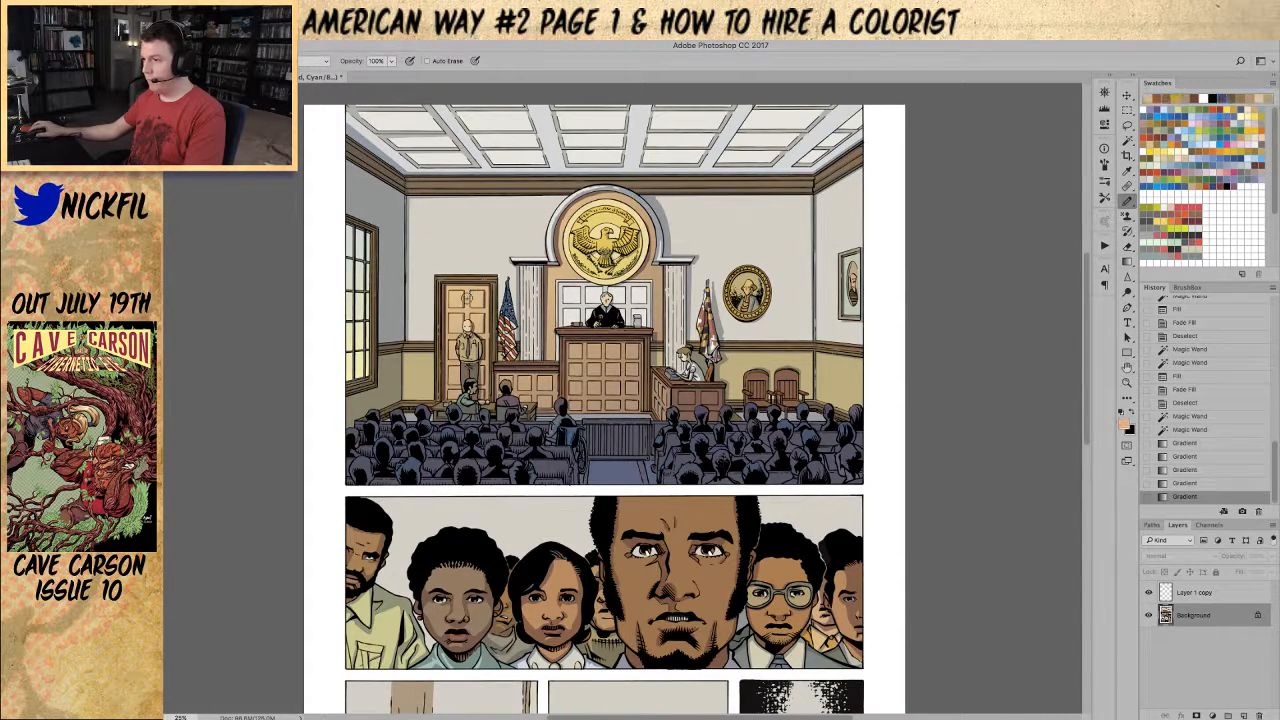
key("l")
left_click_drag(469, 198, 398, 358)
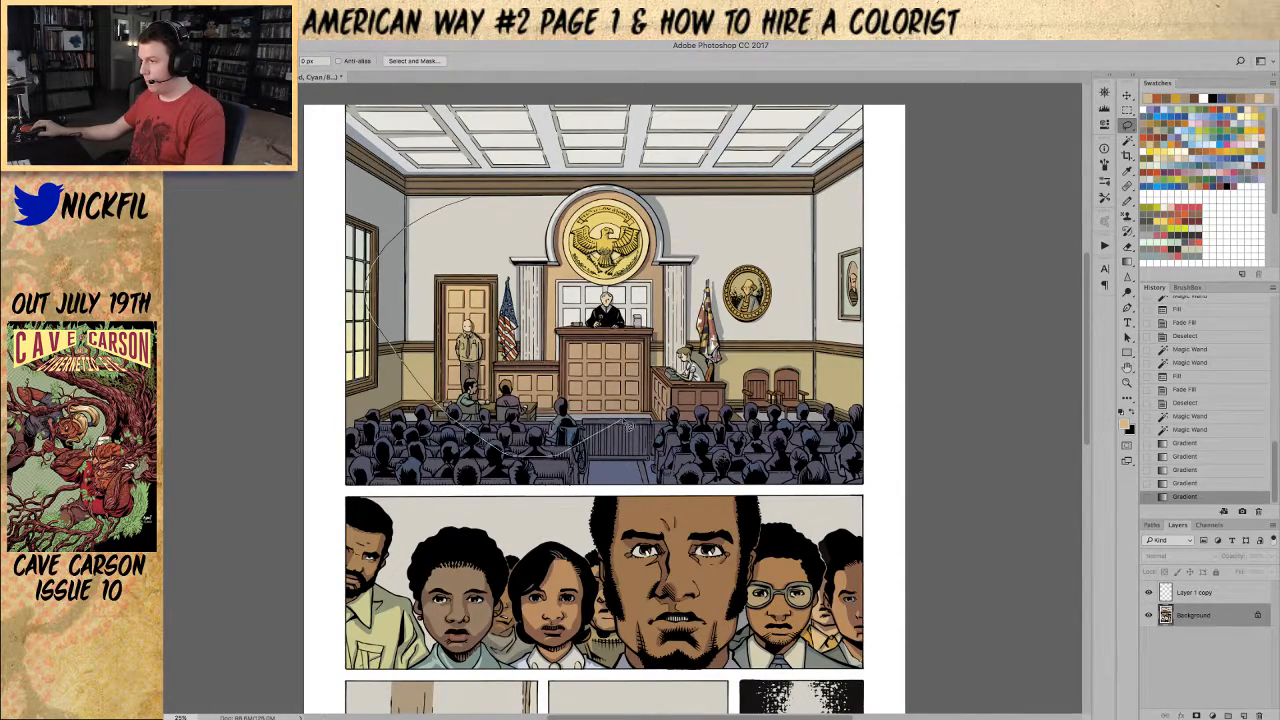
mouse_move(735, 372)
left_mouse_down()
mouse_move(648, 200)
mouse_move(650, 281)
left_mouse_up()
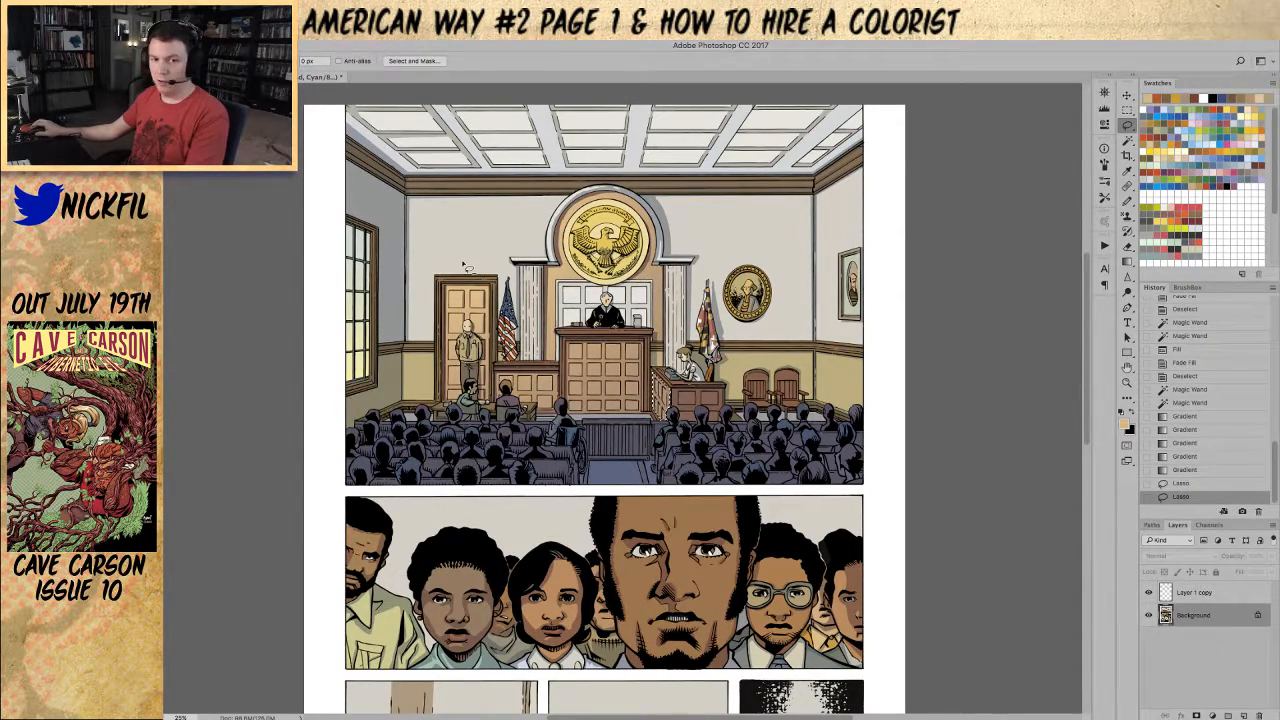
Step: Change the gradient's blending mode, apply gradients within the adjusted wood panel selection and deselect
key("g")
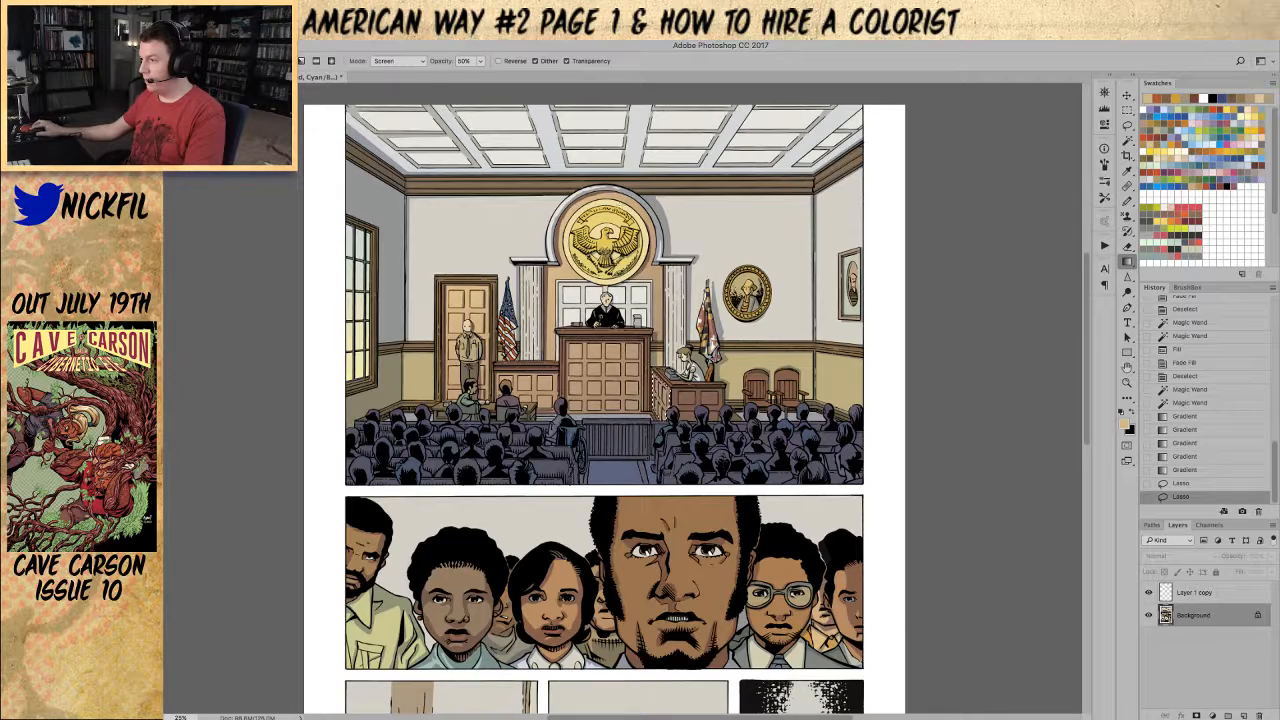
left_click(380, 62)
left_click(388, 62)
left_click_drag(660, 403, 671, 425)
key("ctrl+d")
key("z")
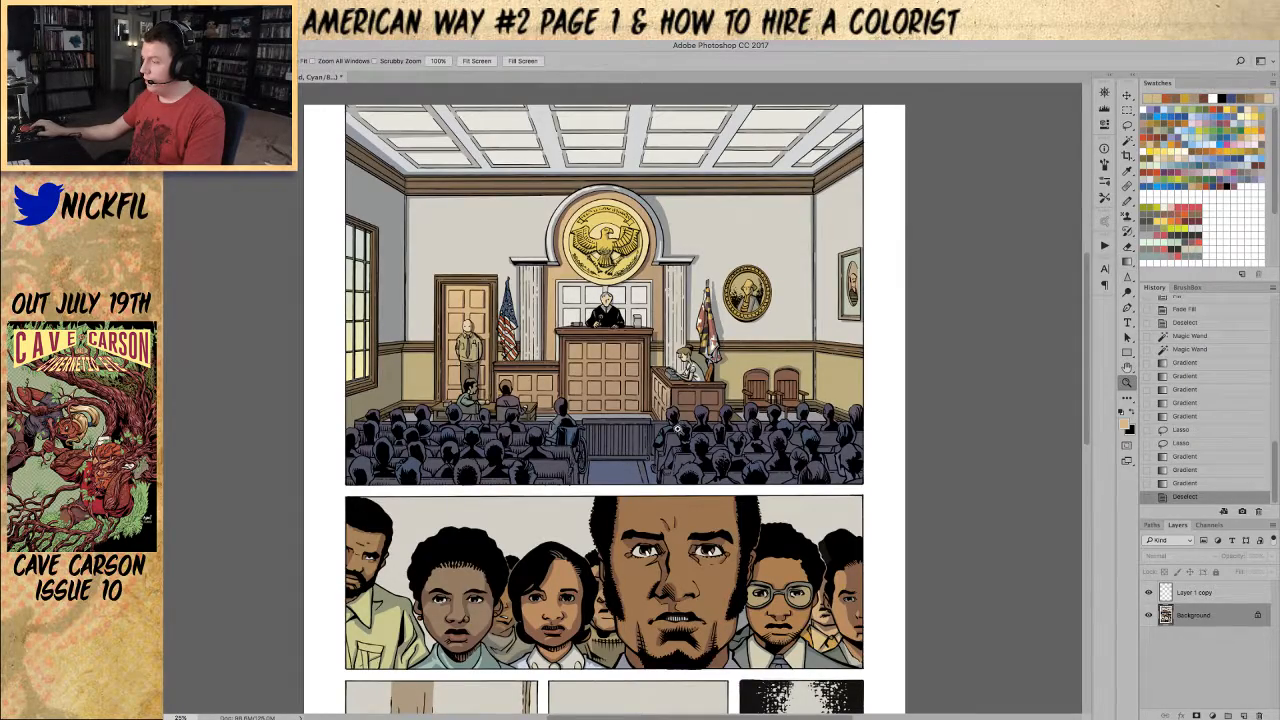
Step: Select the brown woodwork with the Magic Wand and use a Lasso outline to limit the selection to the two wooden chairs
left_click(660, 307, "alt")
left_click(620, 395)
scroll(690, 370, "up", 3)
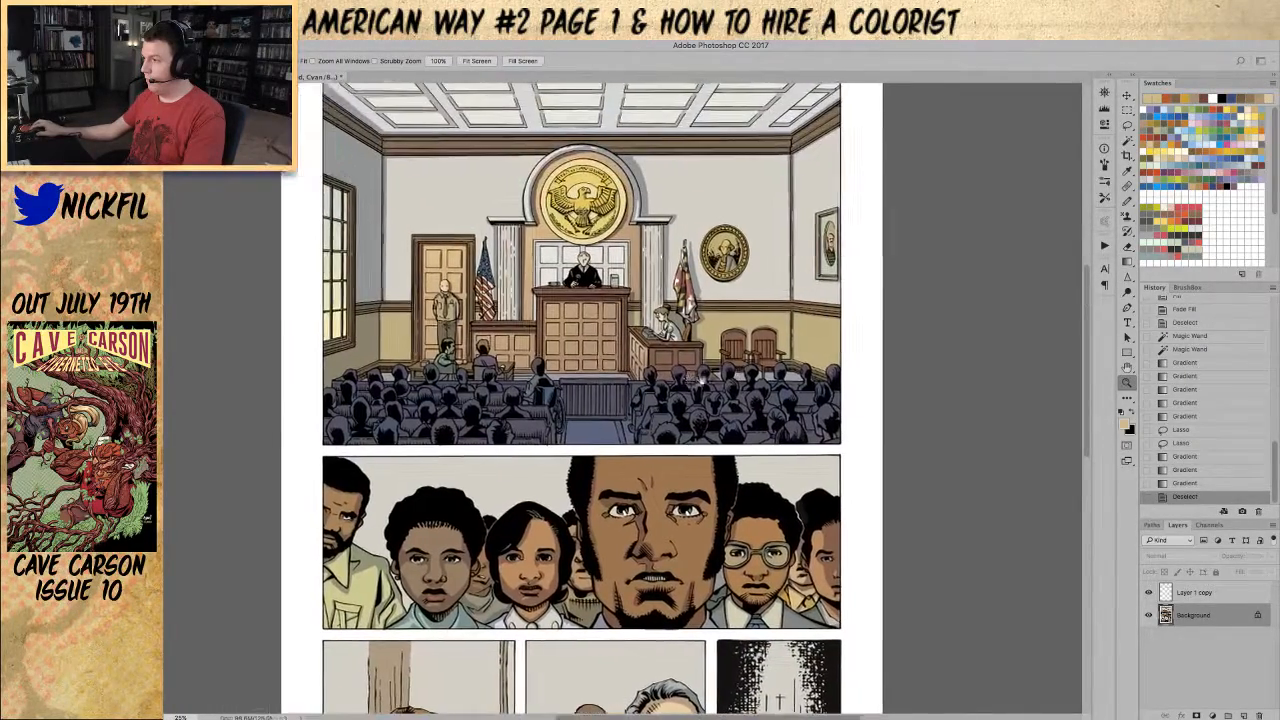
key("w")
left_click(596, 320)
key("l")
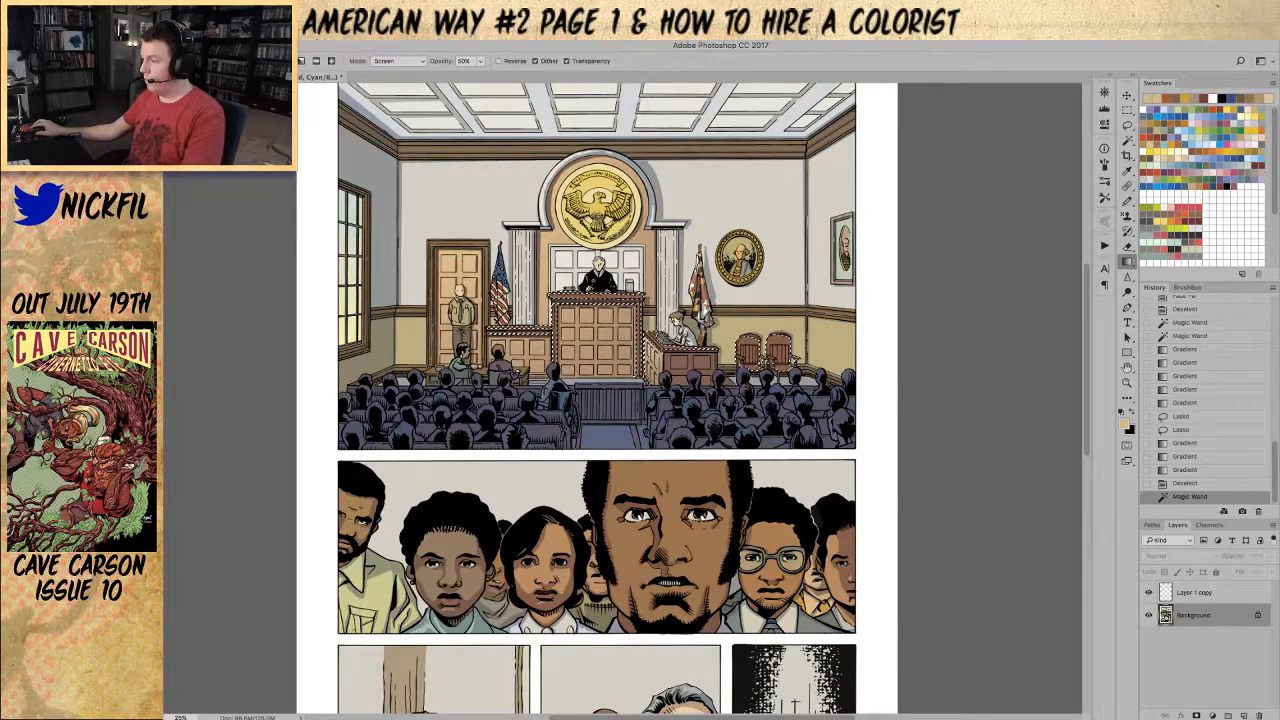
mouse_move(630, 440)
left_mouse_down()
mouse_move(294, 240)
mouse_move(560, 180)
left_mouse_up()
key("g")
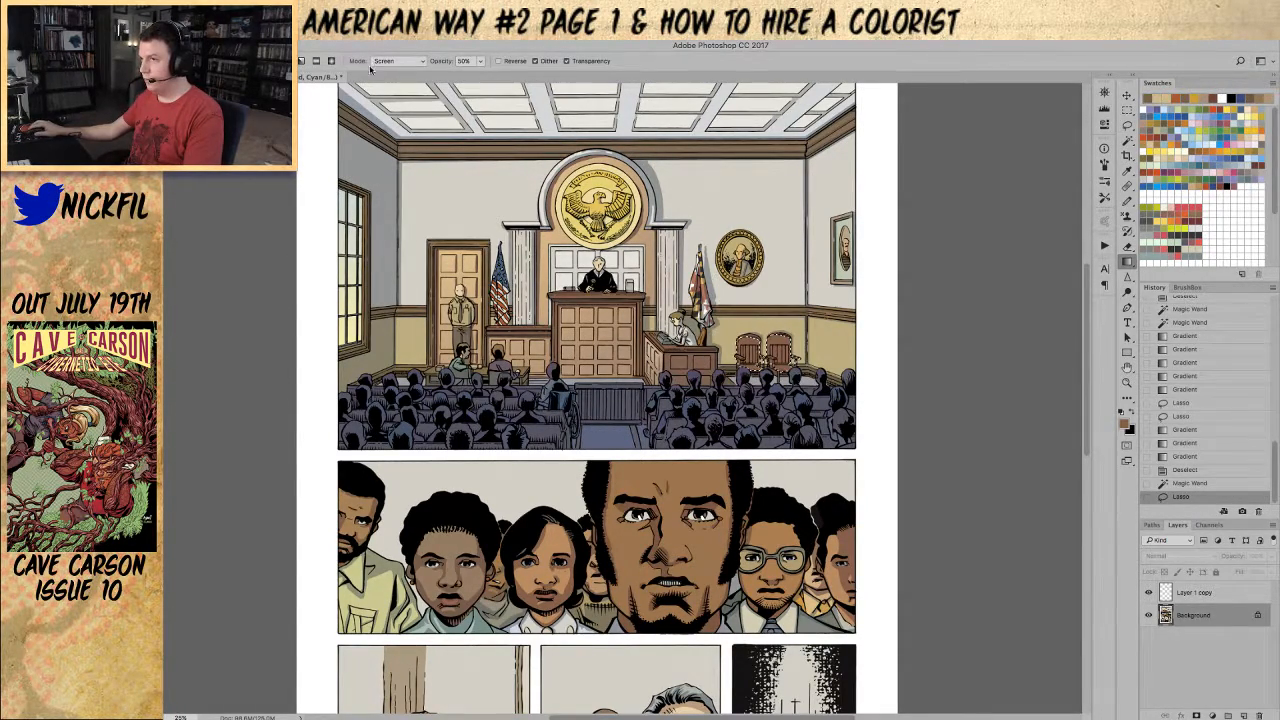
Step: Change the gradient's blending mode, apply brown gradients down the selected chairs and deselect
left_click(383, 61)
left_click_drag(768, 326, 772, 358)
left_click_drag(766, 311, 764, 363)
key("super+d")
Step: Clear the chair selection and touch up the wall between the judge's bench and the clerk's desk with the Pencil
key("z")
left_click(710, 342)
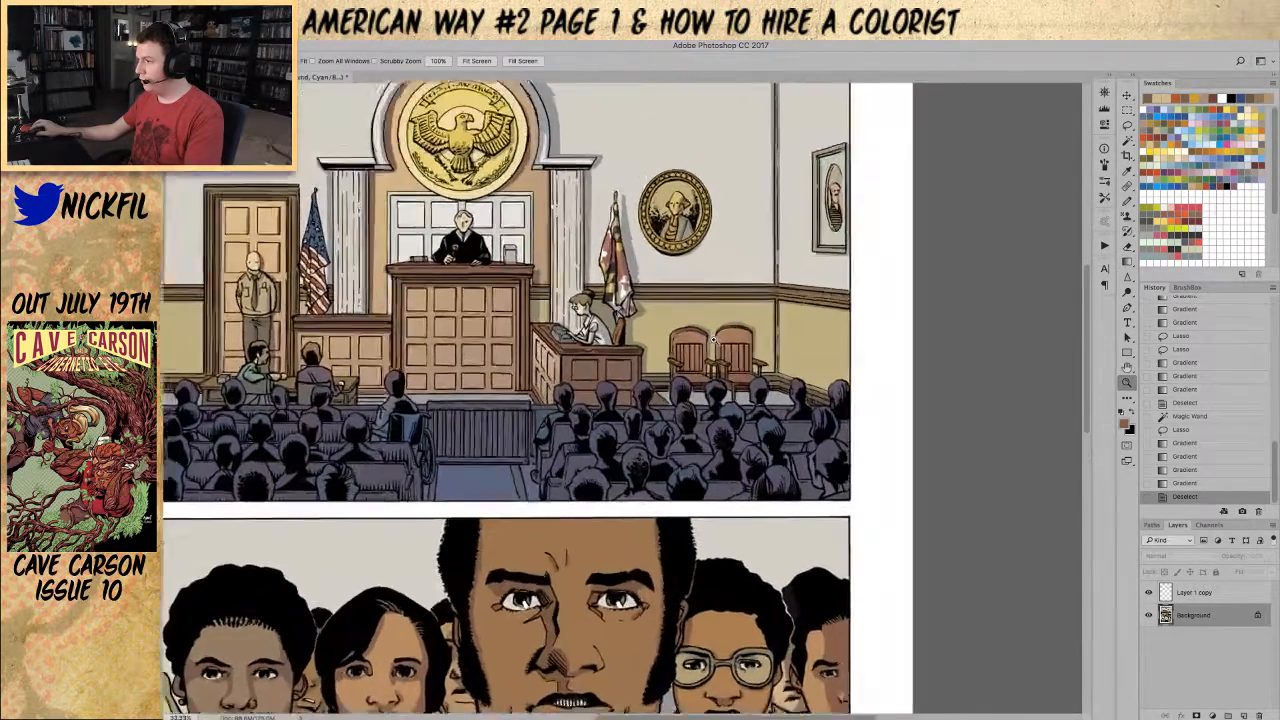
left_click(710, 342)
left_click(710, 342)
key("super+z")
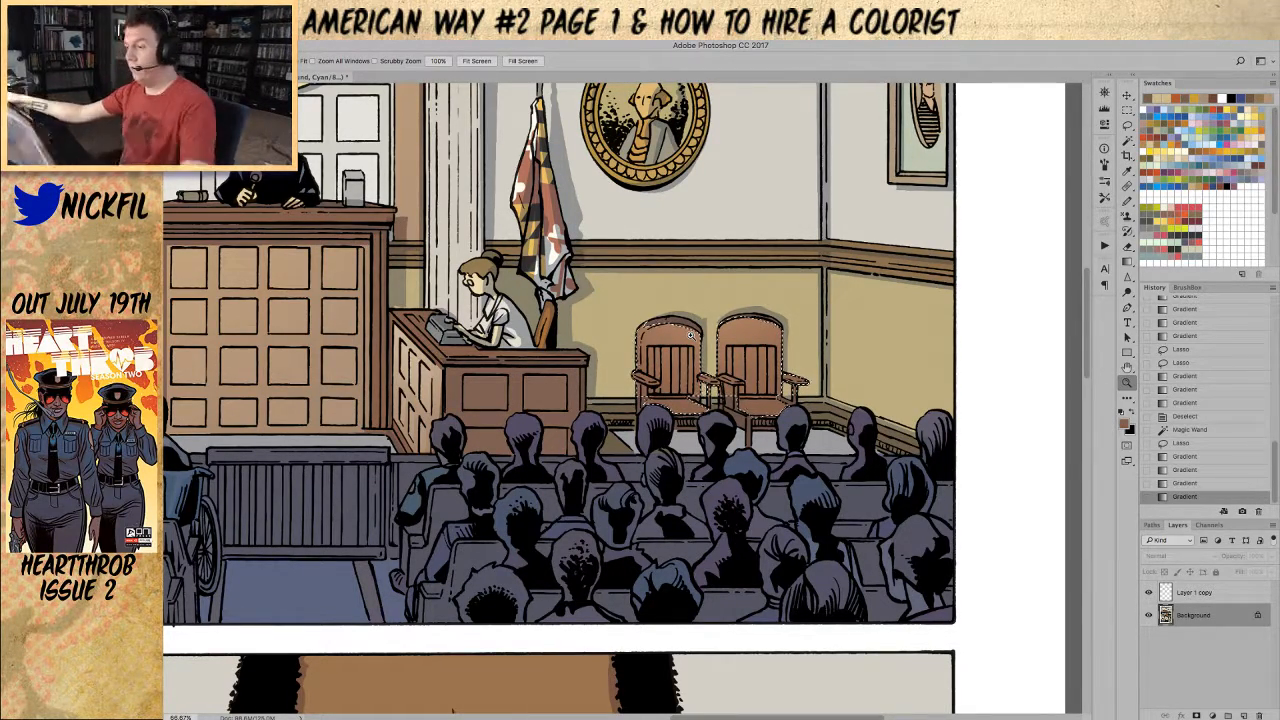
left_click(1128, 202)
key("ctrl+d")
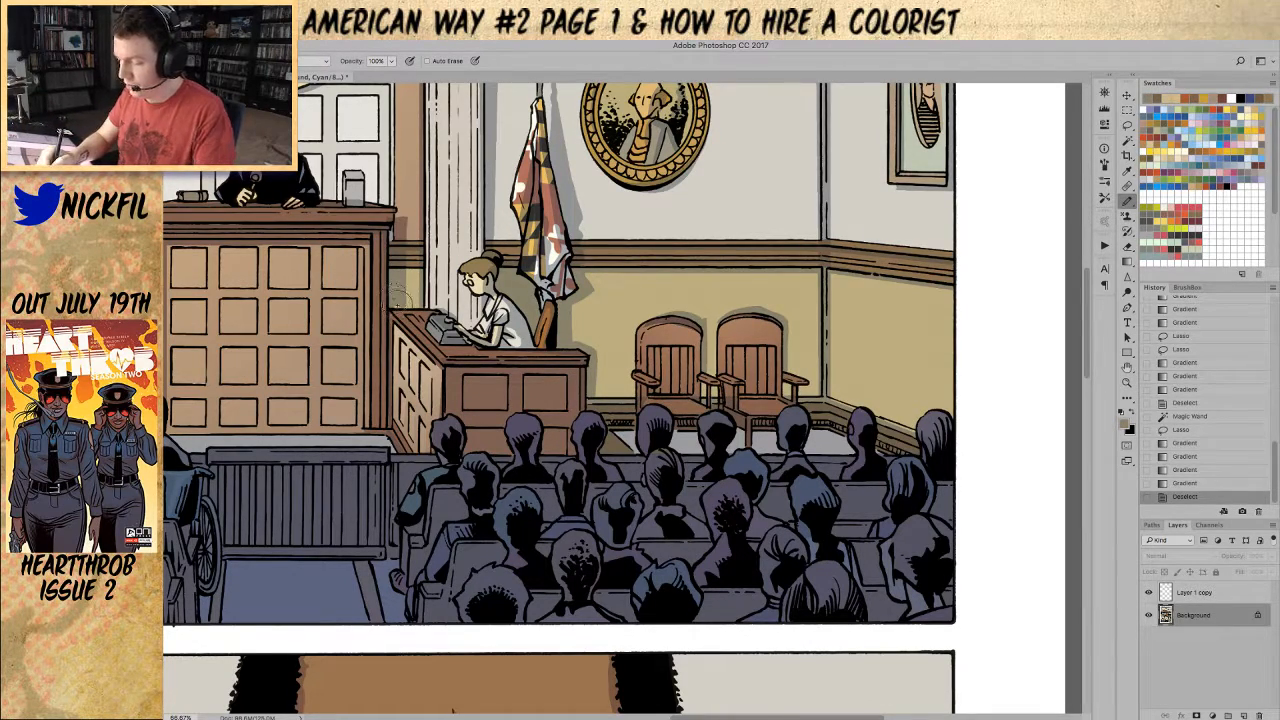
left_click(398, 305)
left_click(404, 302)
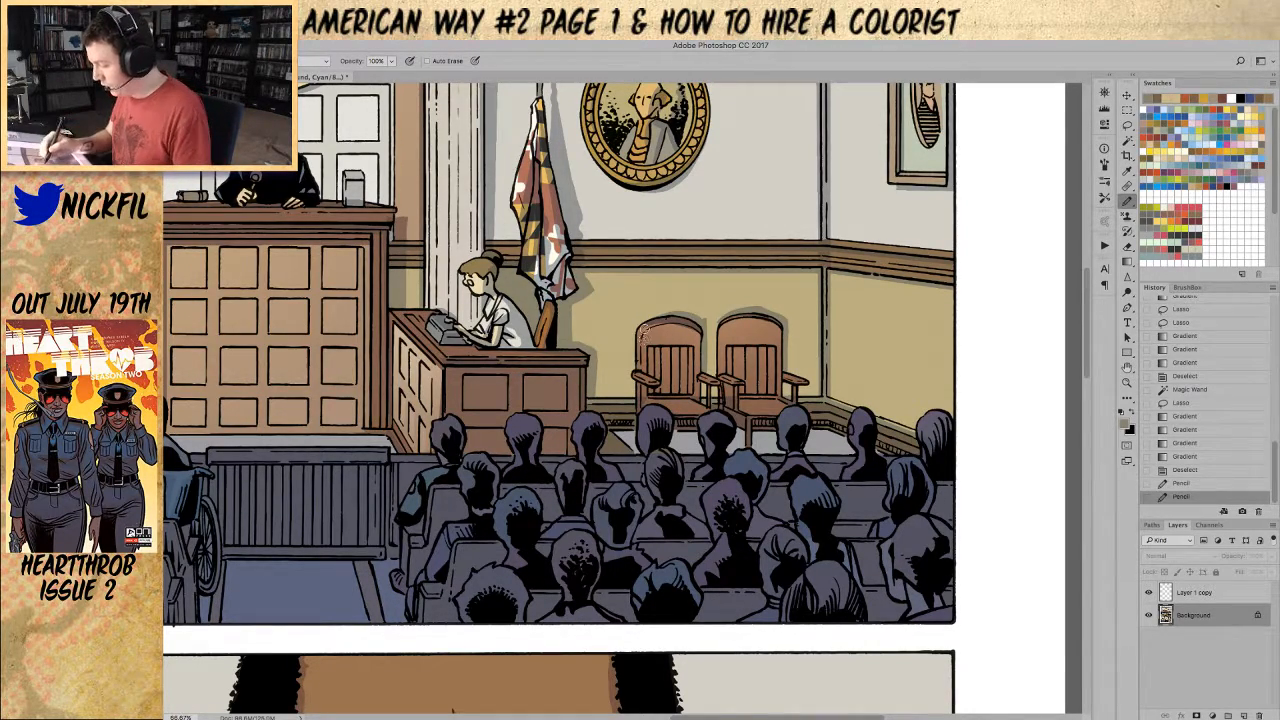
Step: Paint small Pencil strokes at 100% opacity along the top and side of the chair nearest the clerk's desk
left_click(670, 321)
left_click(645, 333)
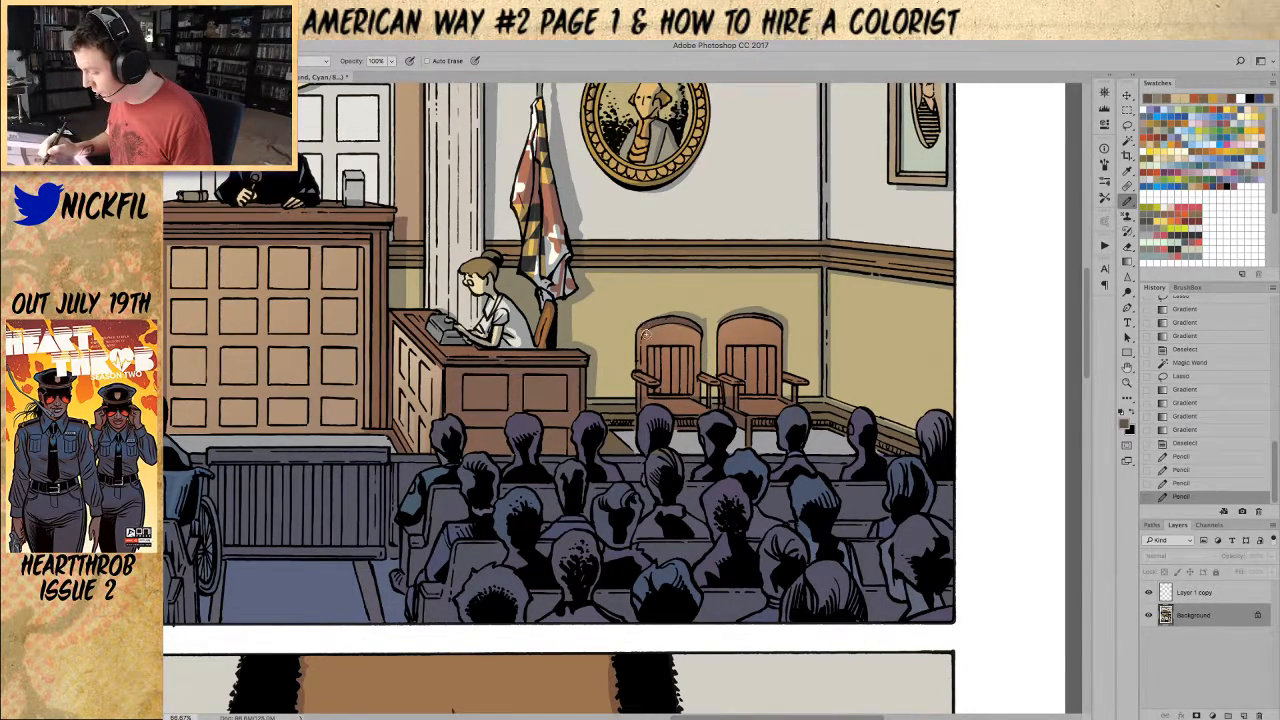
left_click(641, 340)
left_click(640, 348)
left_click(655, 328)
left_click(647, 352)
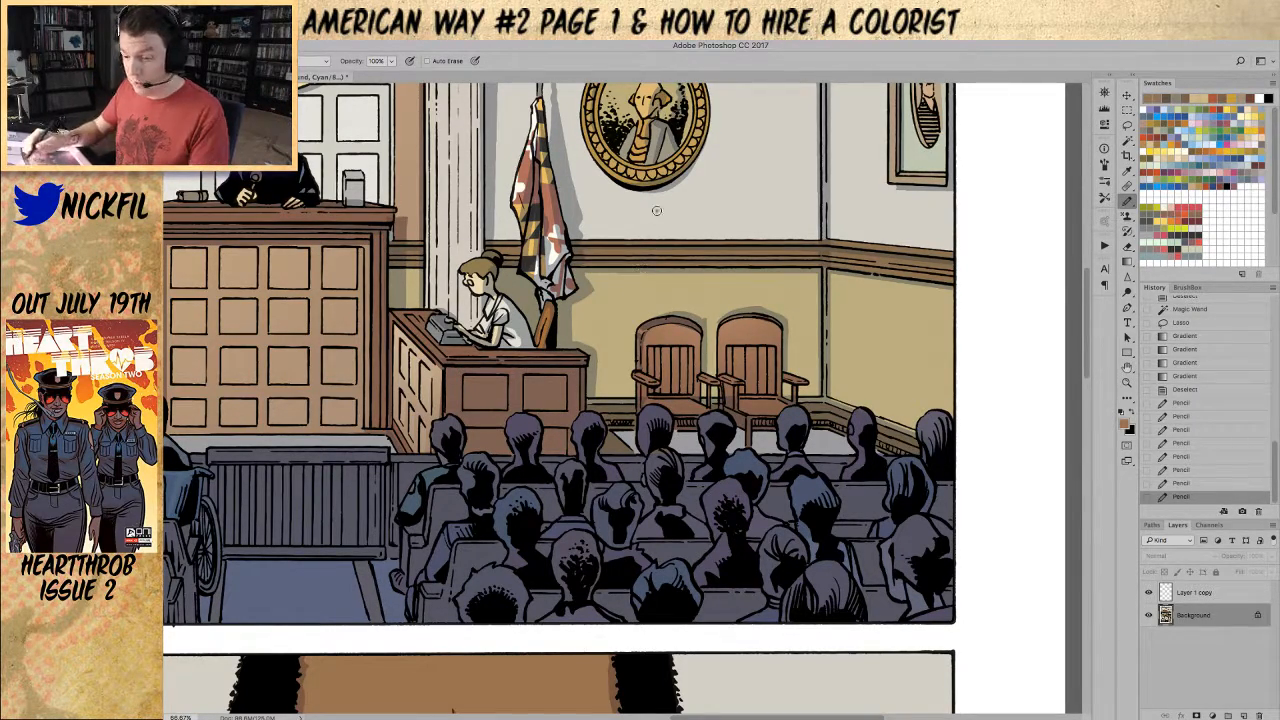
Step: Change the Pencil's blending mode and add strokes at 50% opacity to the backrest of the chair nearest the clerk's desk
left_click(316, 70)
left_click(320, 160)
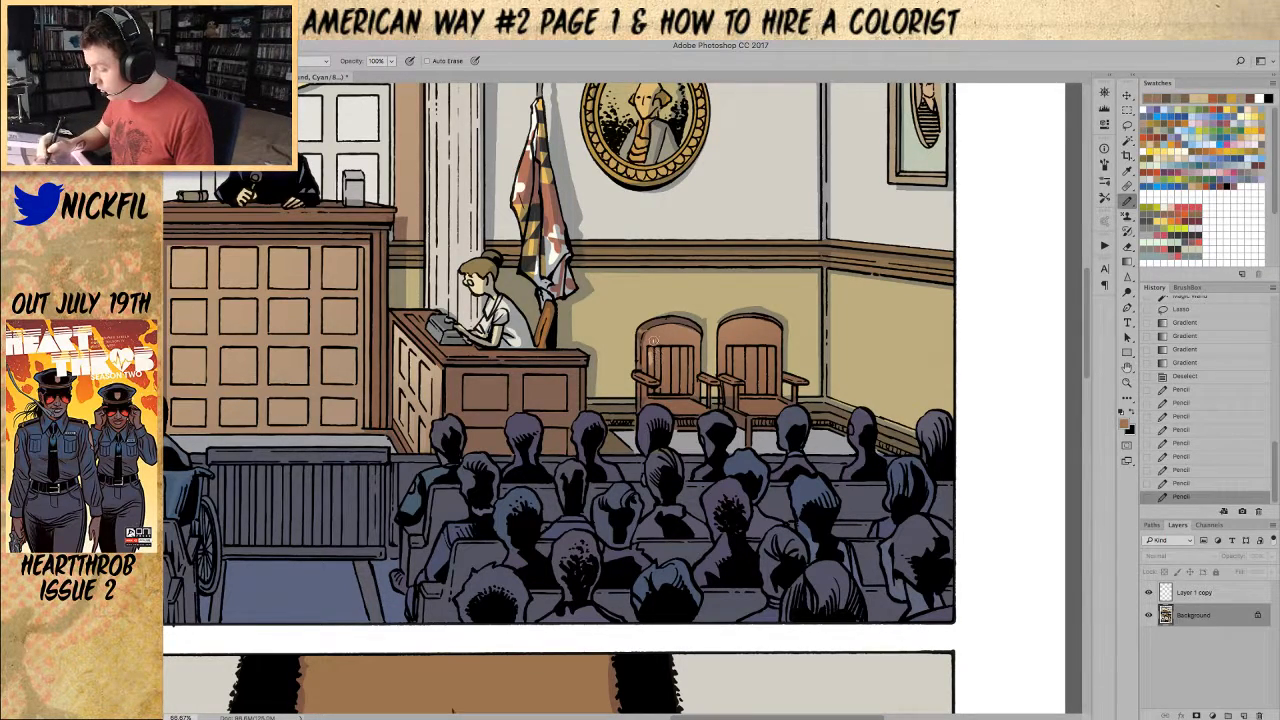
left_click(650, 353)
key("5")
mouse_move(664, 352)
left_mouse_down()
mouse_move(664, 374)
mouse_move(693, 376)
left_mouse_up()
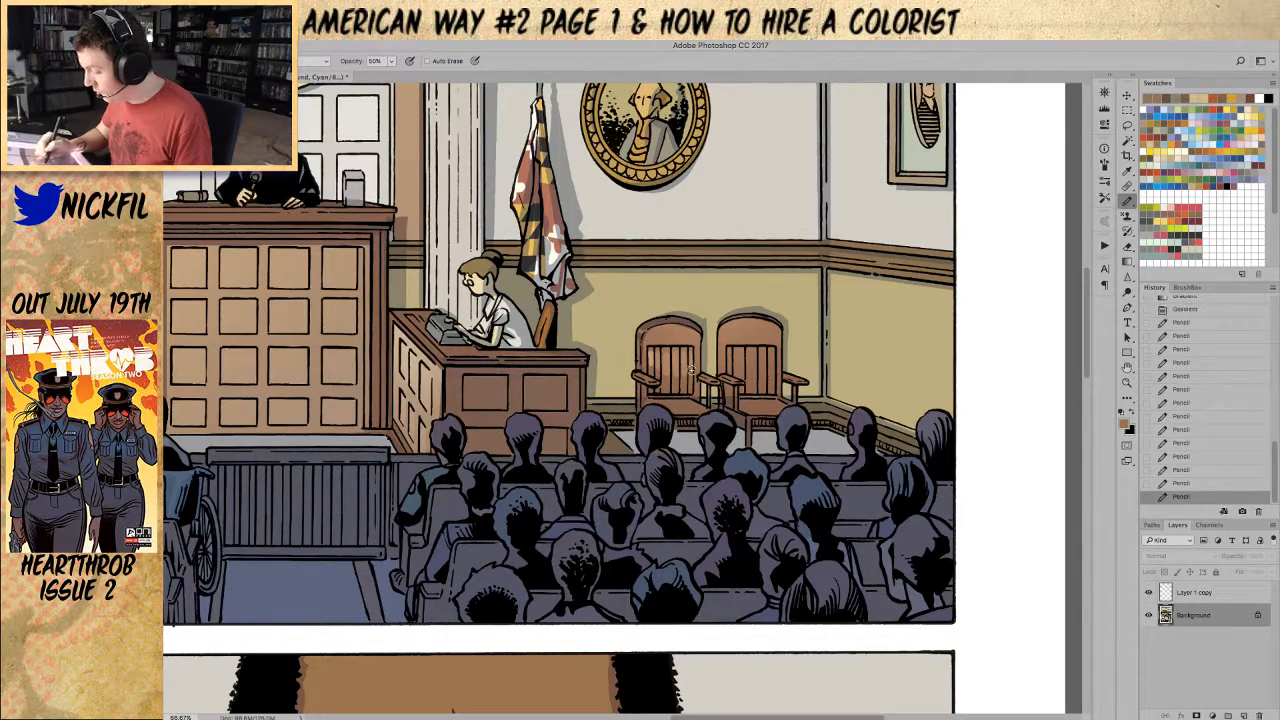
Step: Highlight each backrest slat of the chair nearest the clerk's desk with the Pencil at 100% opacity
key("0")
left_click(657, 358)
left_click(667, 358)
left_click(676, 358)
left_click(685, 357)
left_click(694, 357)
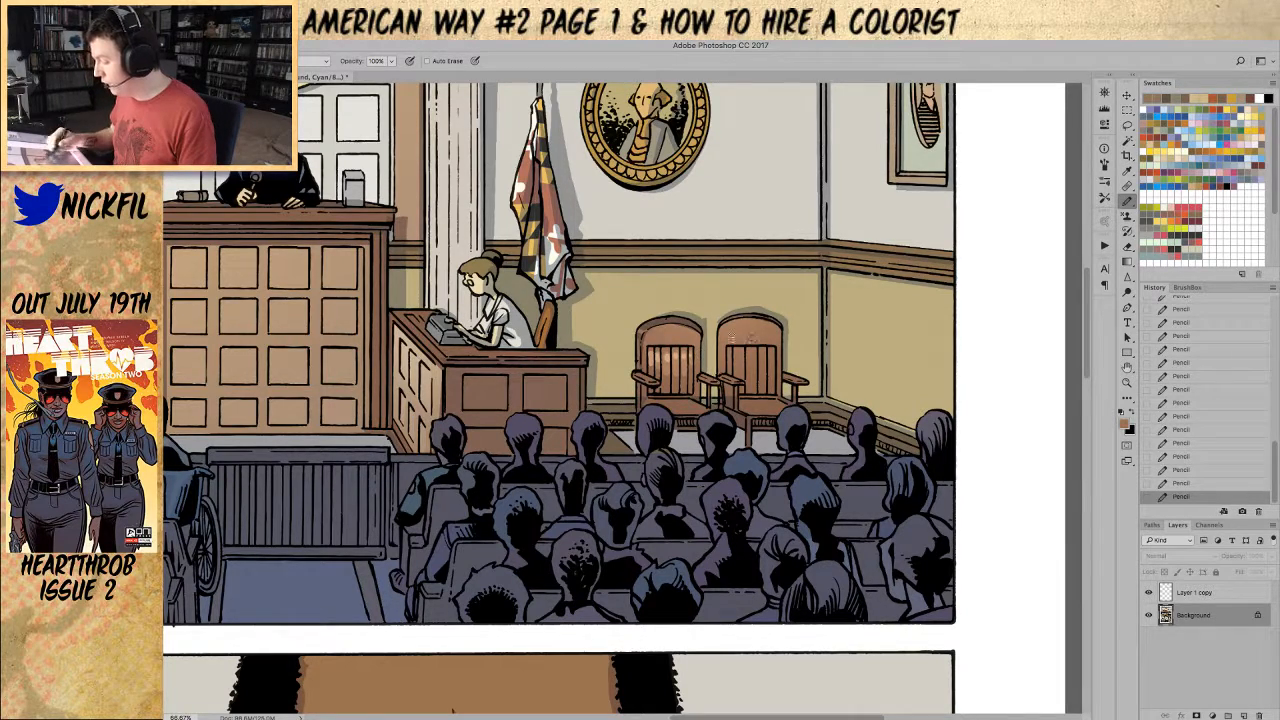
Step: Highlight the backrest slats of the chair farther from the clerk's desk, switching the Pencil from 100% to 50% opacity
left_click(734, 357)
left_click(741, 357)
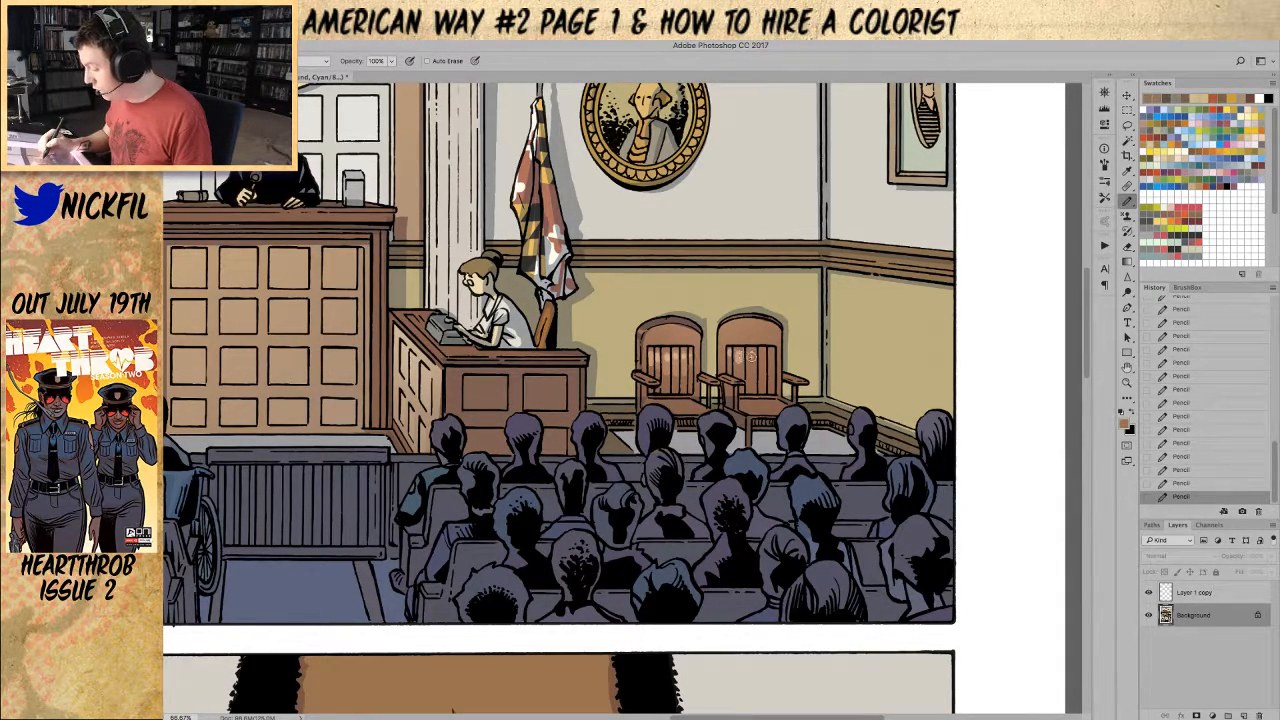
key("5")
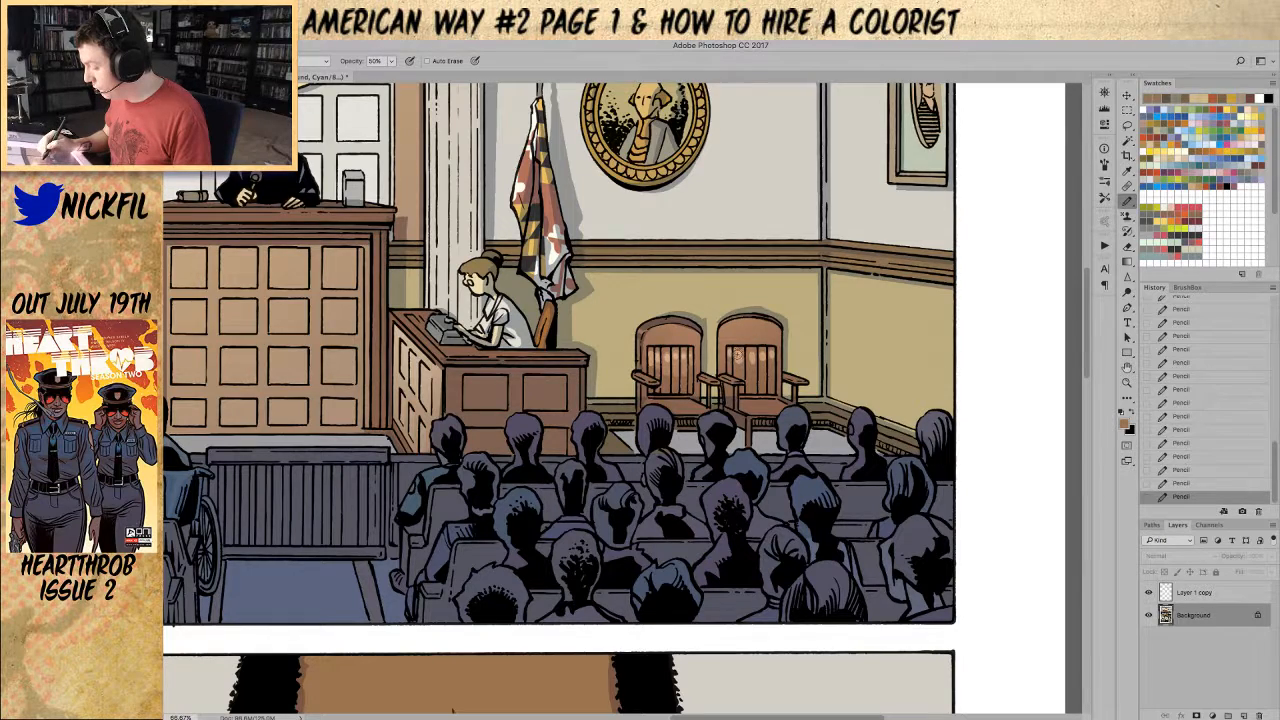
left_click(752, 358)
left_click(764, 357)
left_click(778, 357)
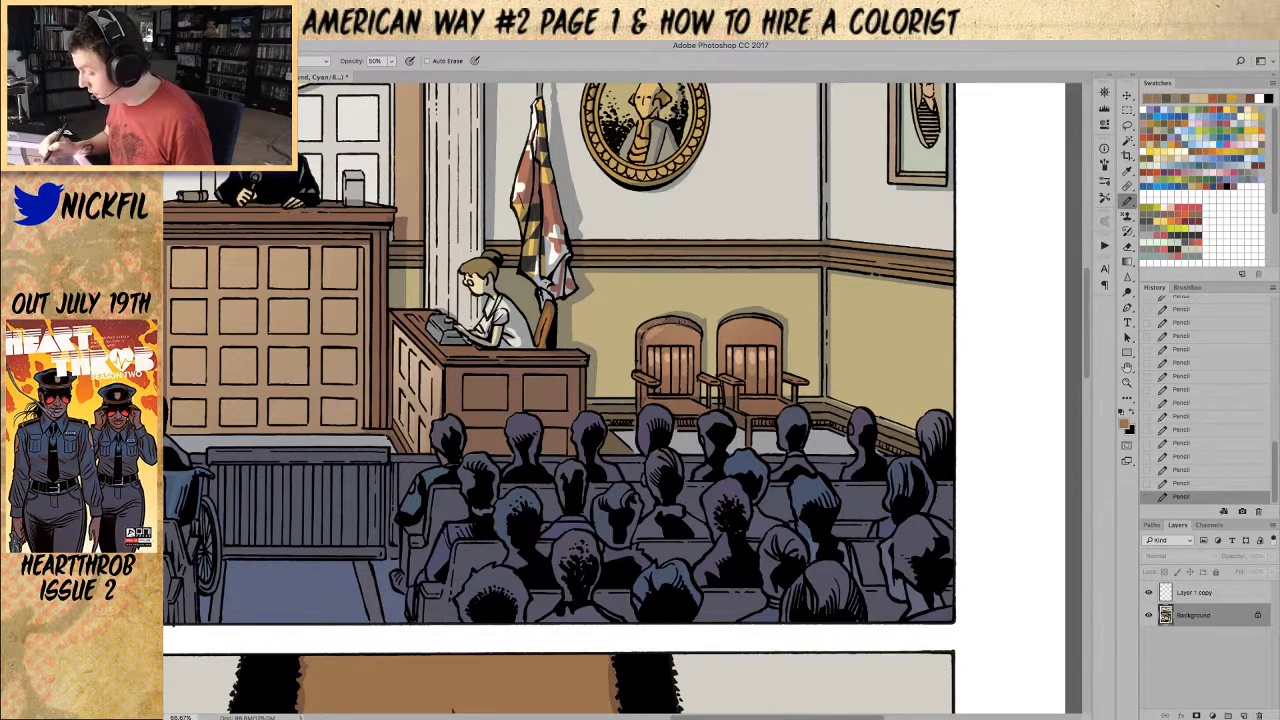
Step: Paint Pencil highlights along the backrest edges of both chairs, alternating between 100% and 50% opacity
key("0")
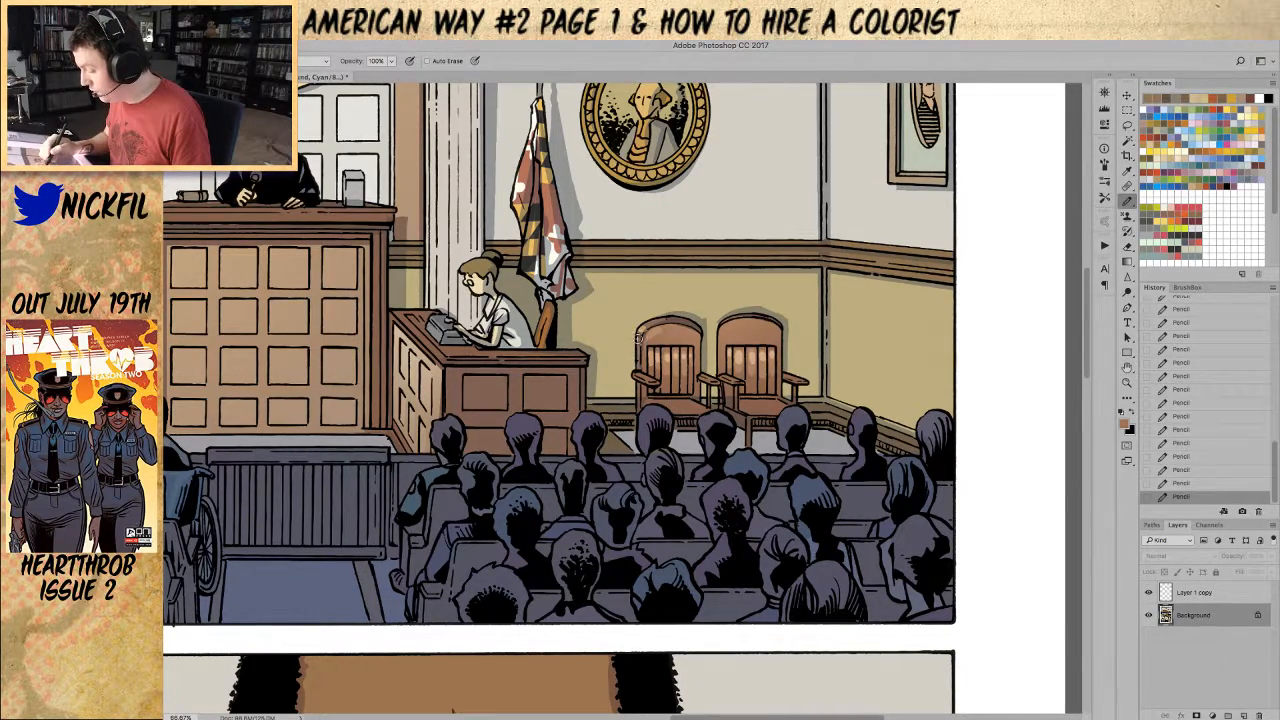
key("5")
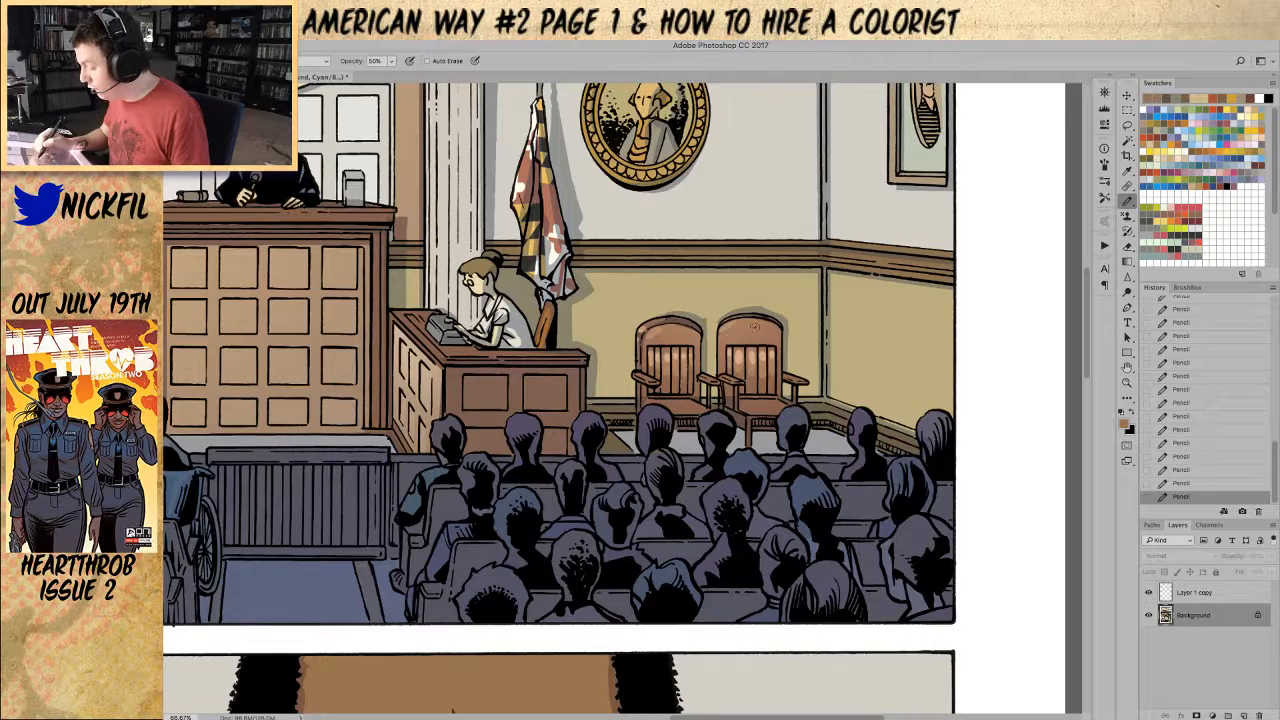
left_click_drag(724, 330, 724, 366)
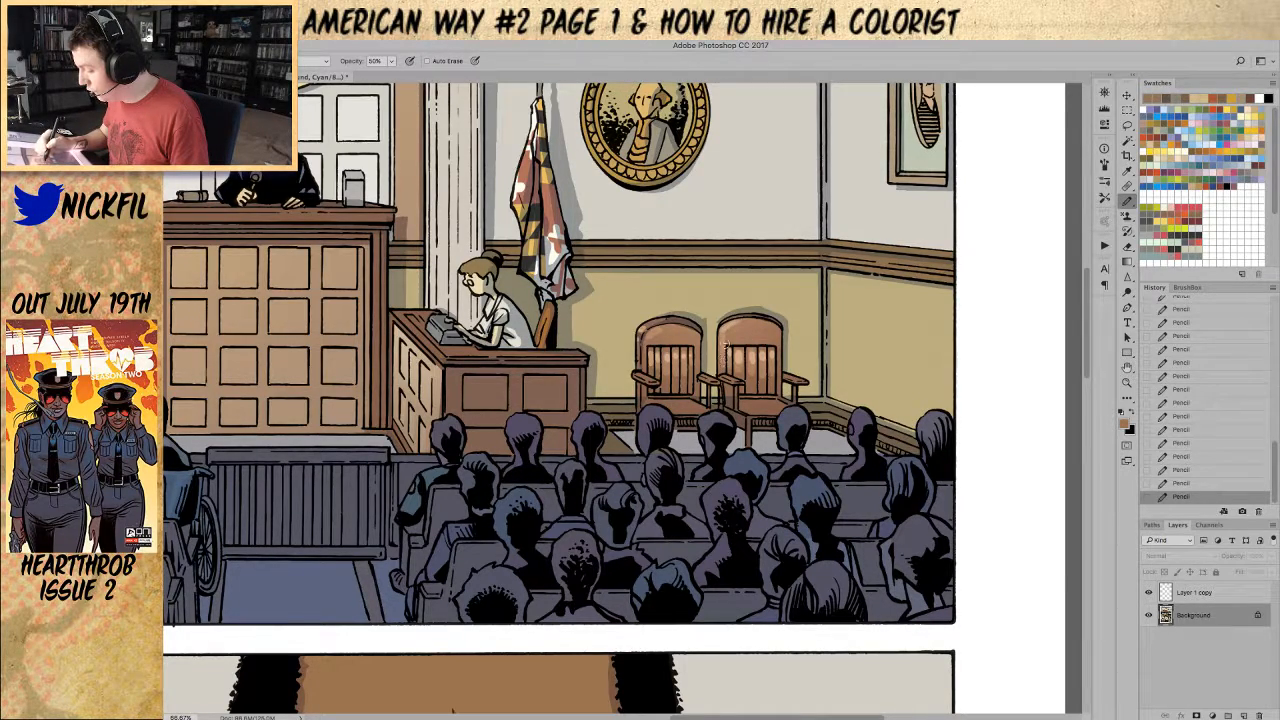
left_click_drag(646, 338, 646, 372)
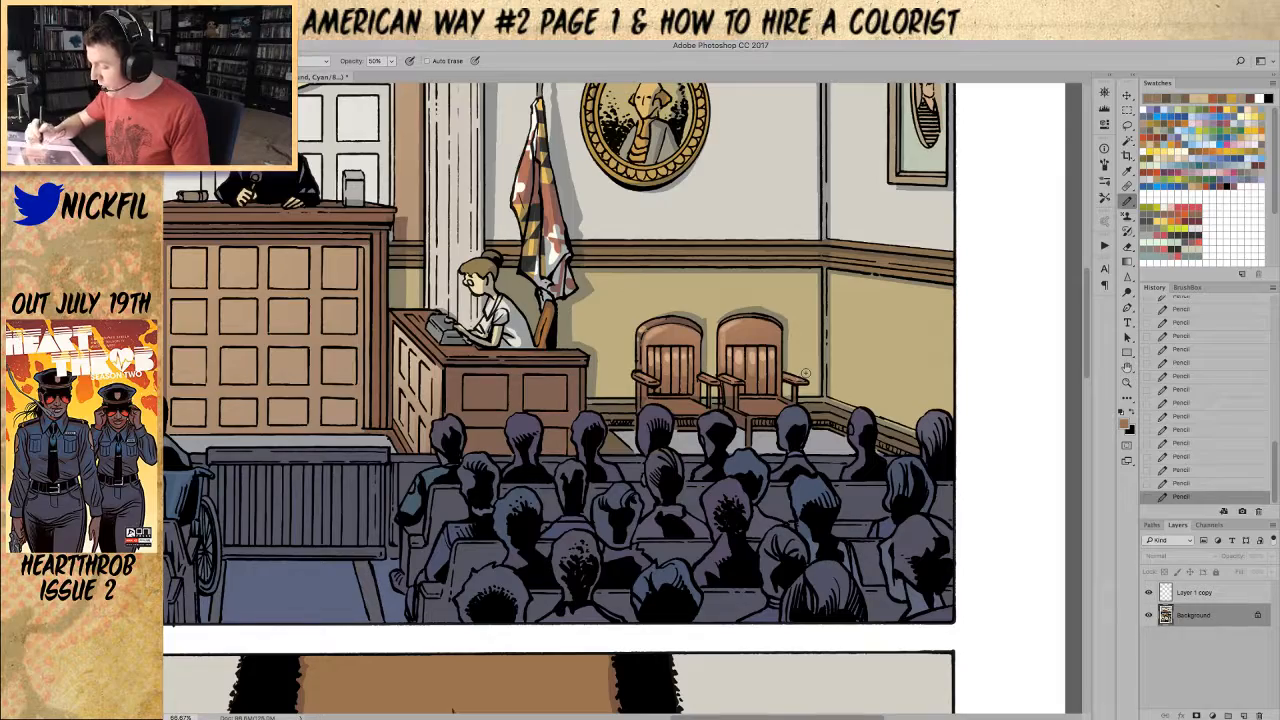
key("z")
left_click(786, 478, "alt")
left_click(802, 478, "alt")
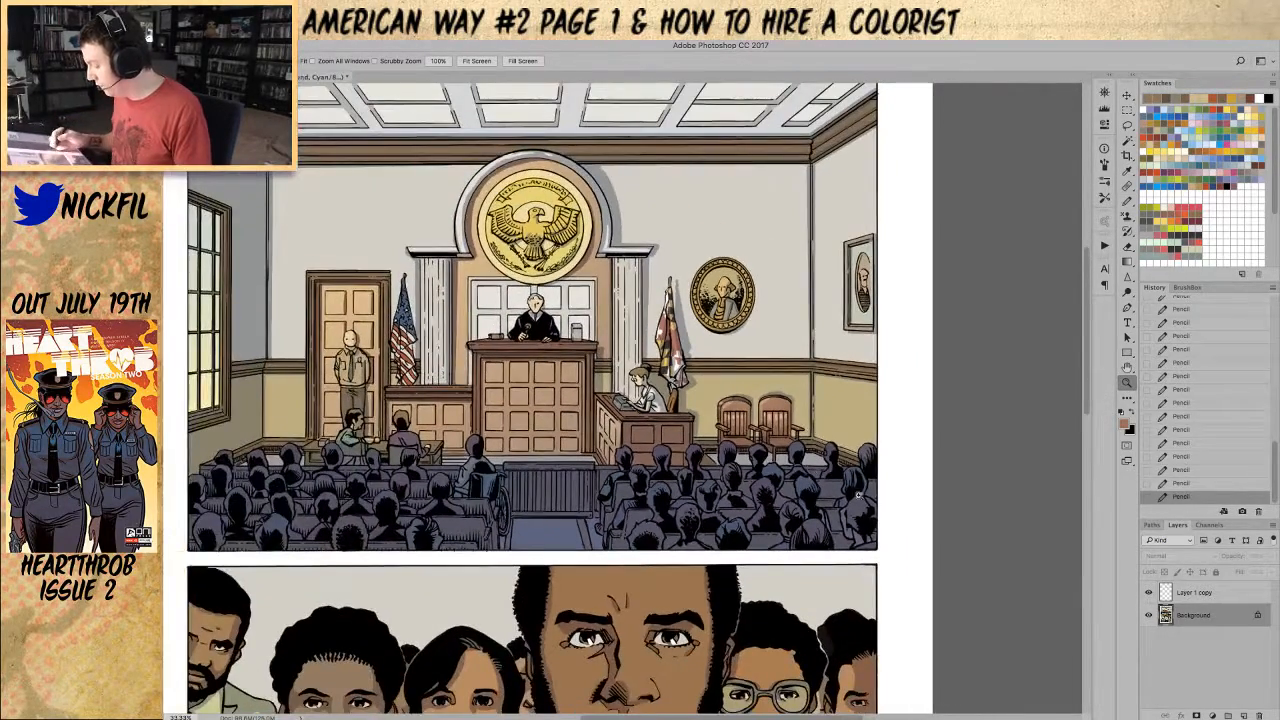
left_click(1126, 198)
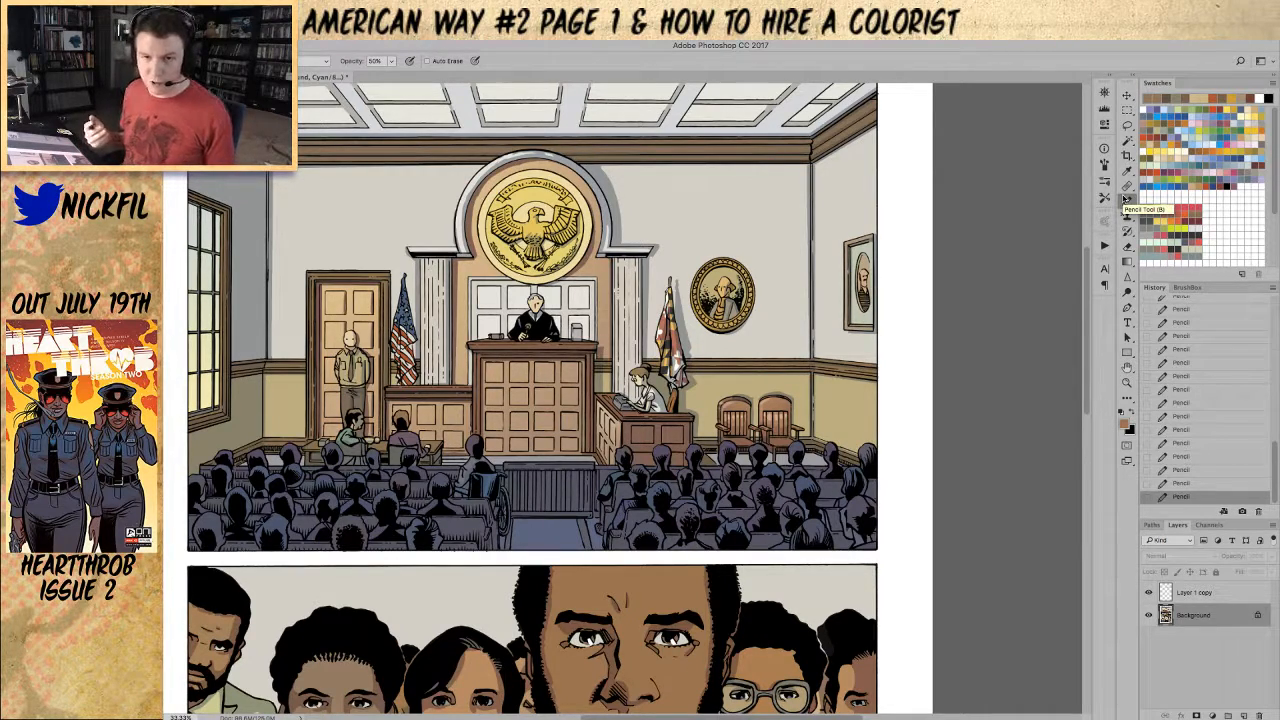
key("0")
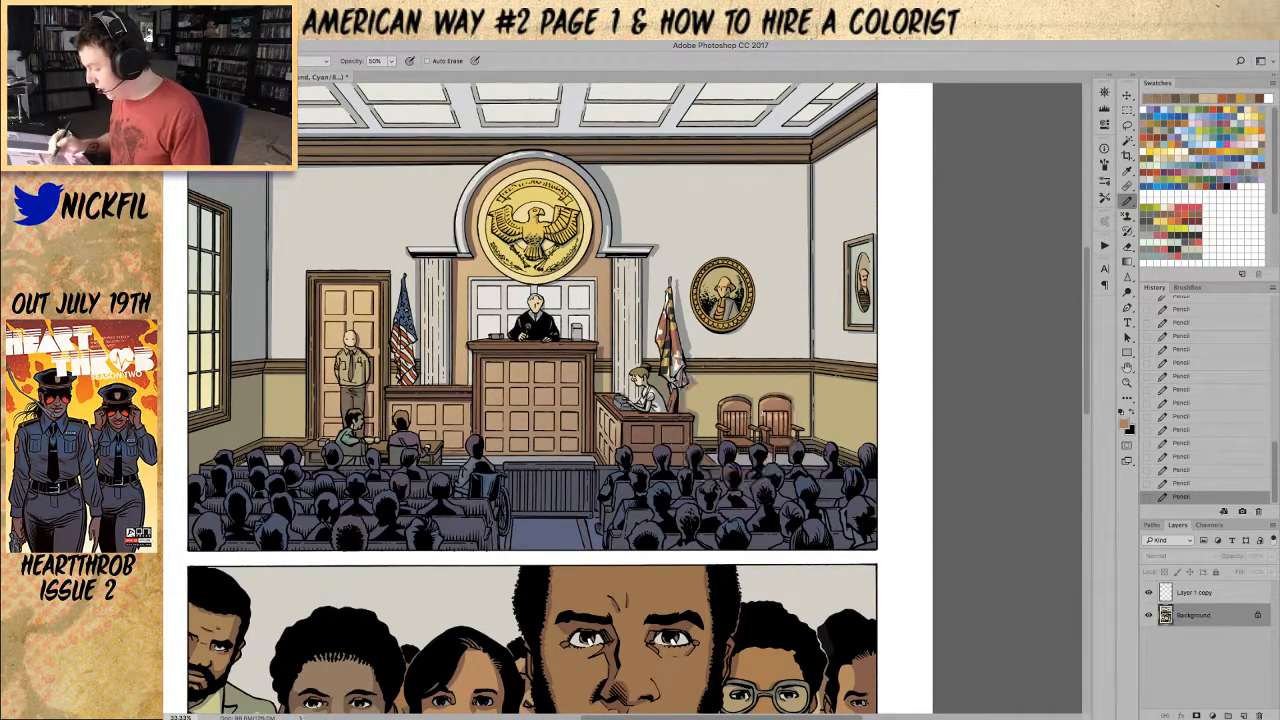
key("5")
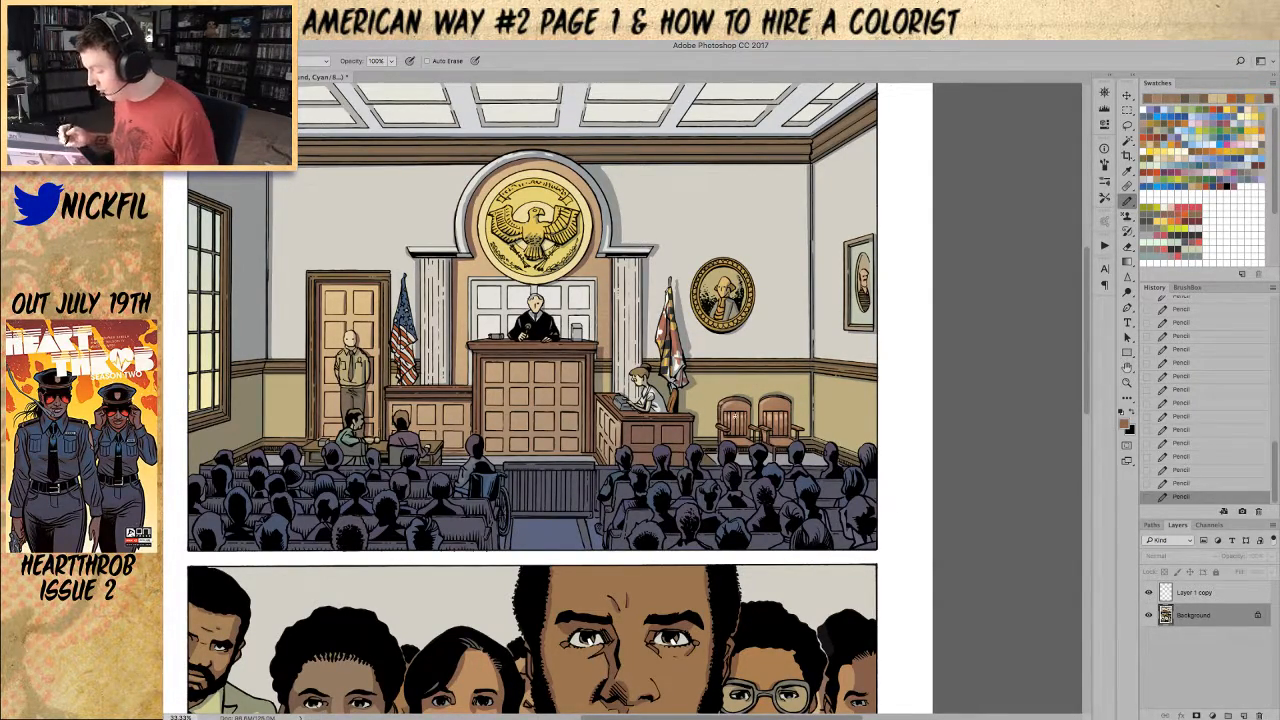
Step: Sample an off-white from the clerk's blouse and set the Pencil to 50% opacity for touching up the clerk
left_click(1127, 369)
left_click_drag(691, 493, 778, 487)
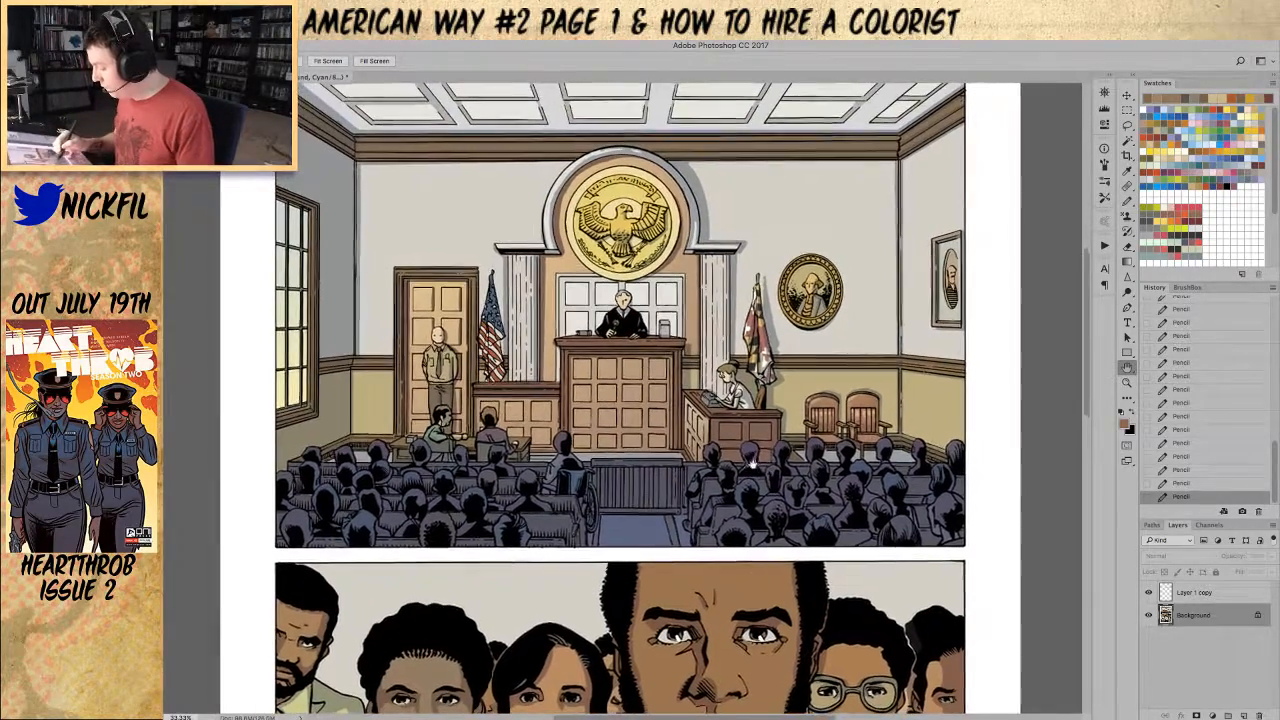
left_click(1127, 383)
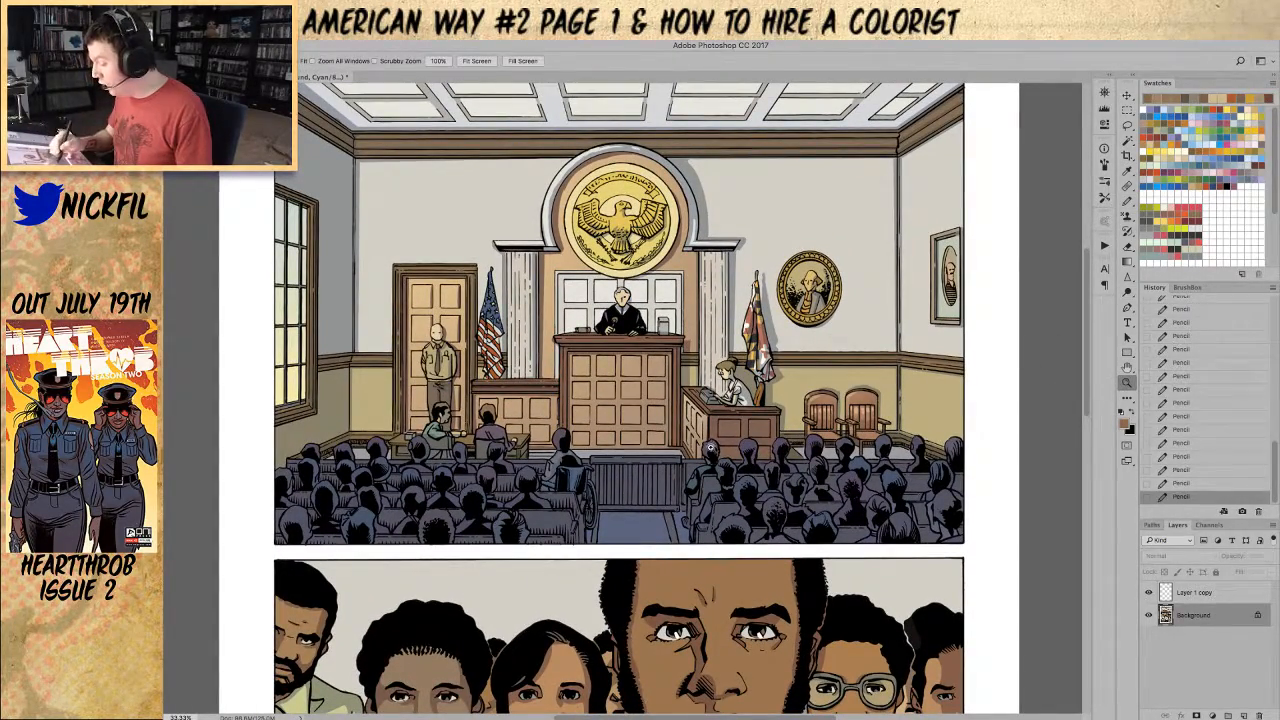
left_click(711, 447)
left_click(1127, 200)
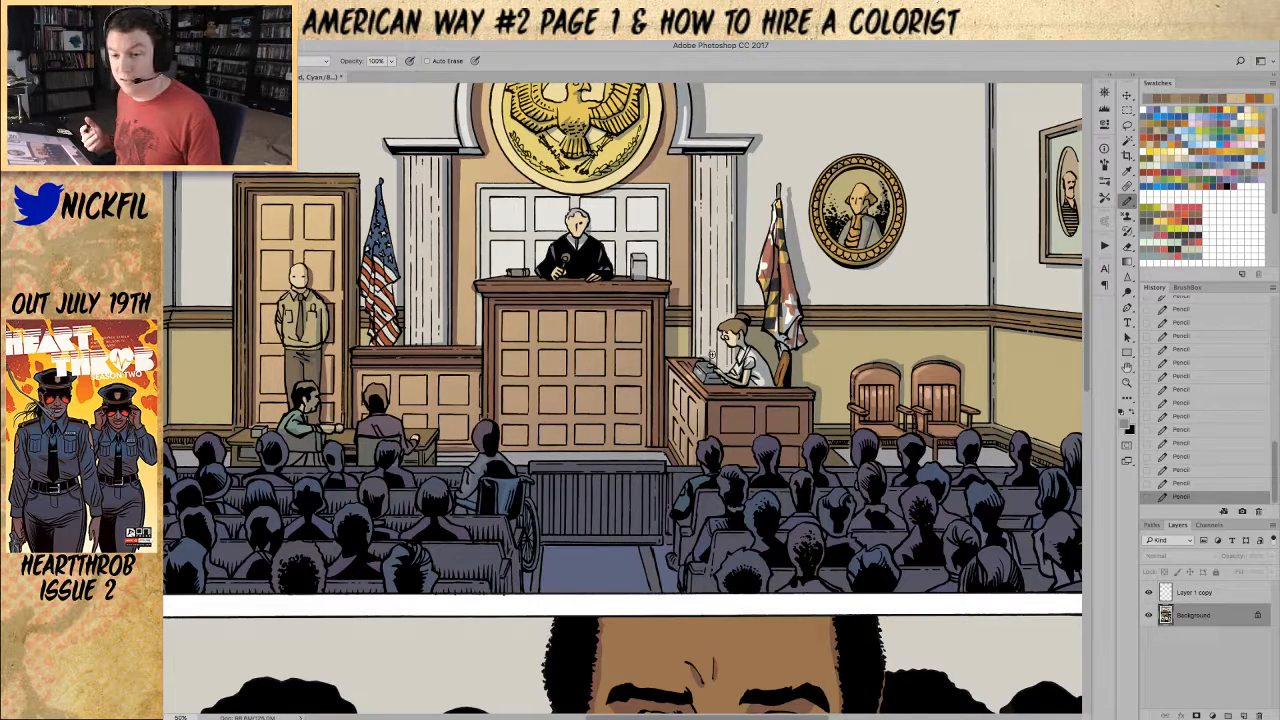
left_click(758, 351, "alt")
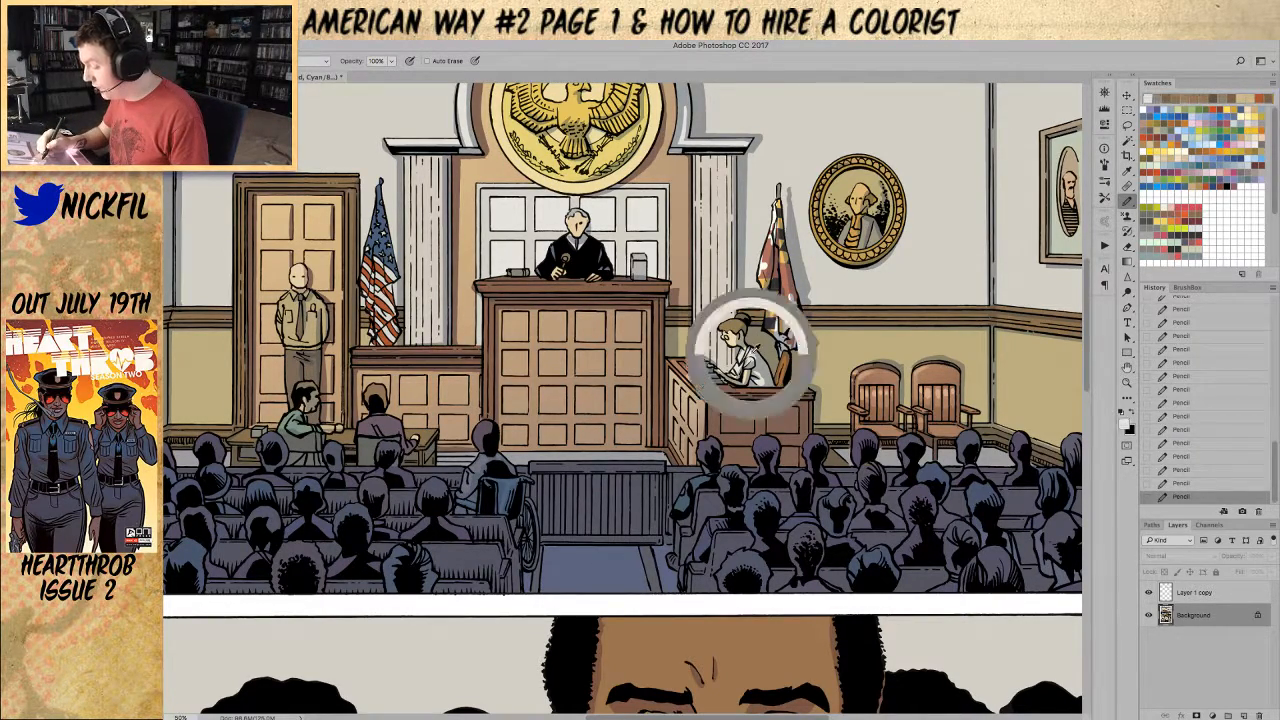
key("5")
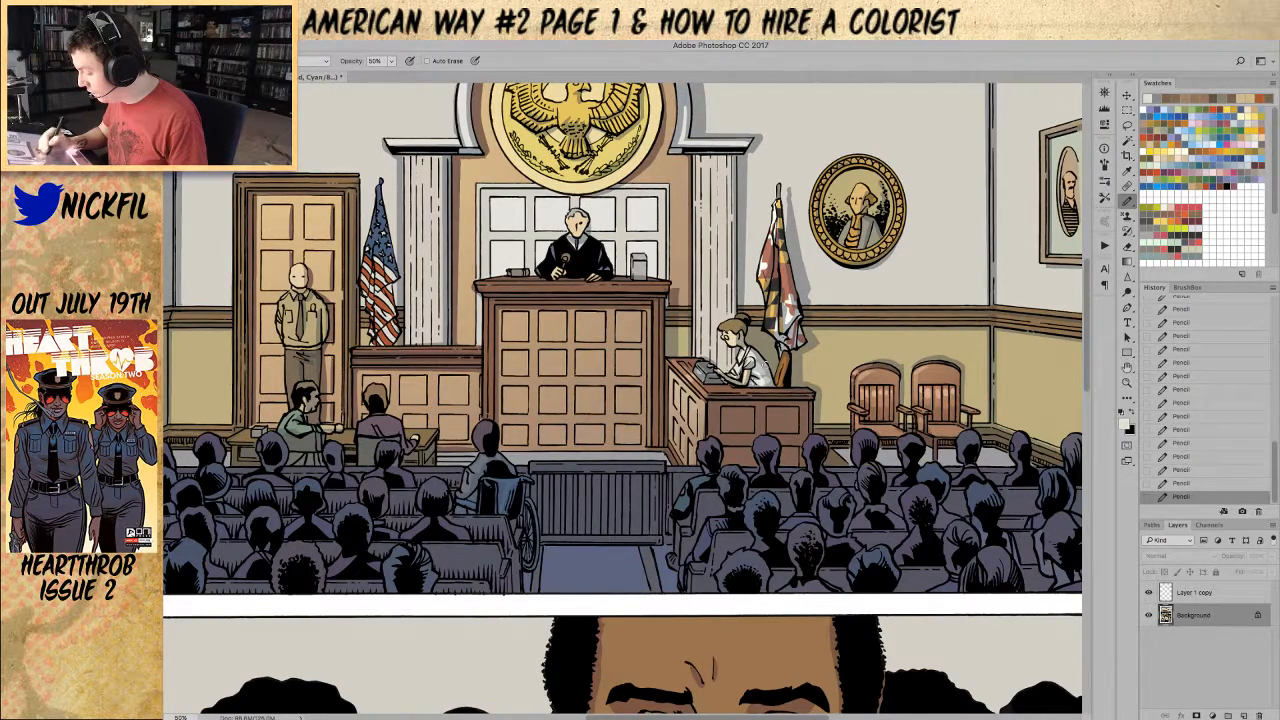
Step: Sample orange-brown tones around the chairs, change the Pencil's blending mode and add strokes across both chairs at 50% opacity
left_click(1127, 382)
key("ctrl+minus")
left_click(1126, 200)
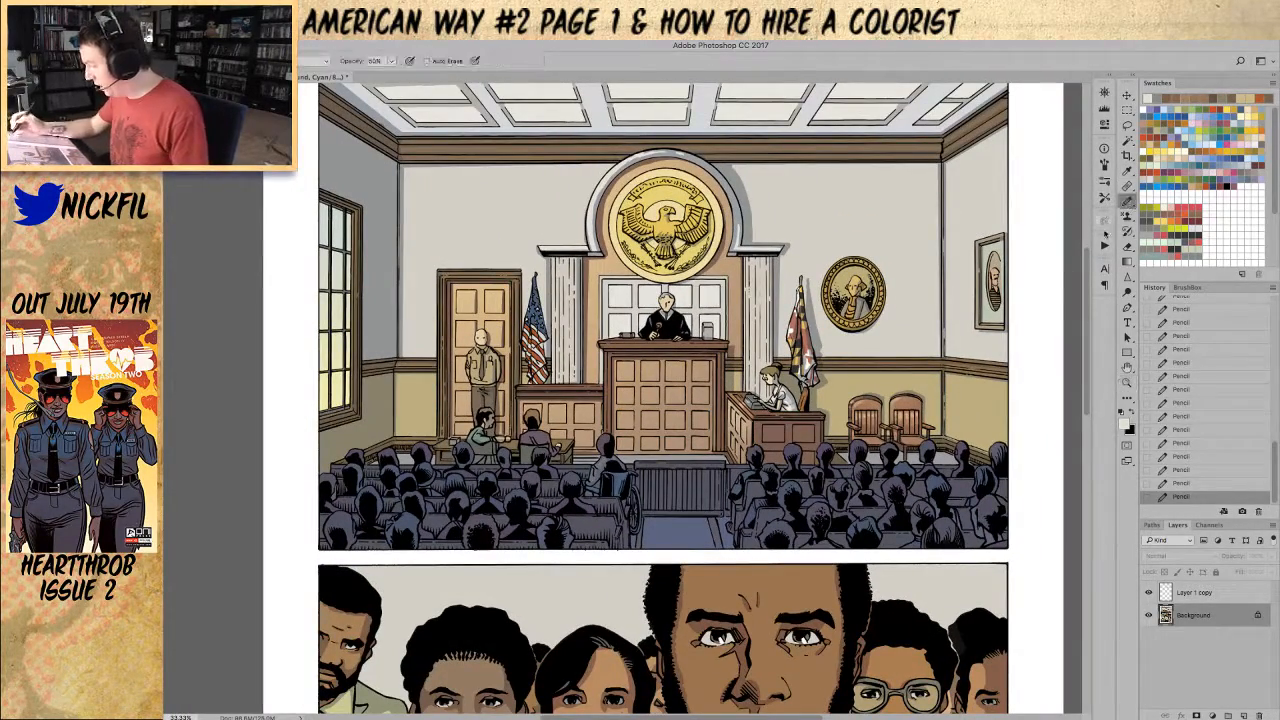
left_click(905, 418, "alt")
left_click(299, 63)
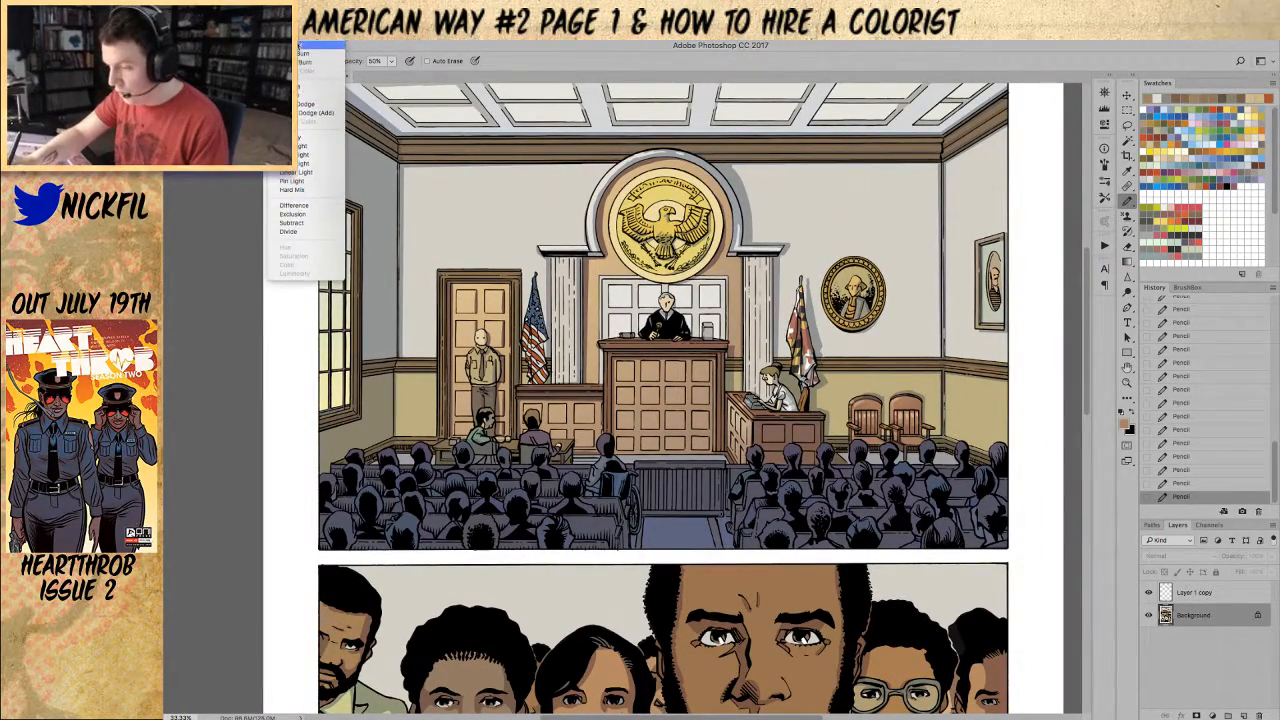
left_click(303, 88)
left_click_drag(856, 412, 868, 422)
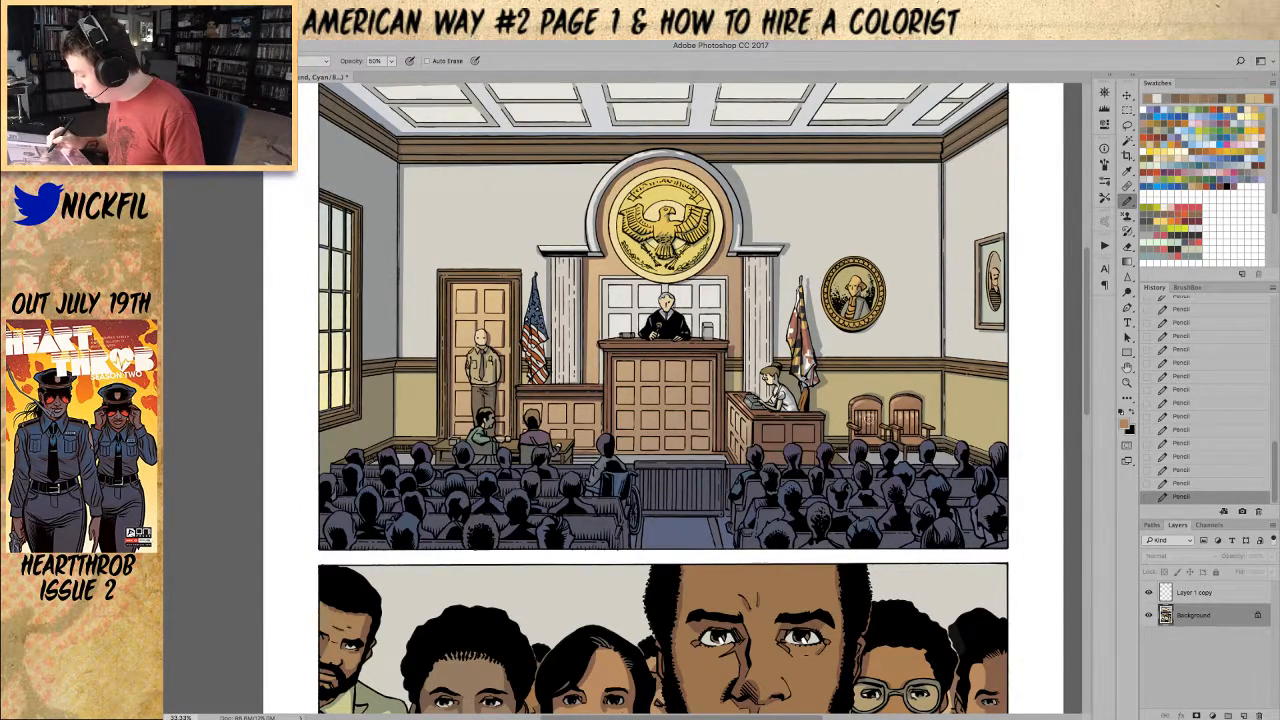
left_click(866, 427, "alt")
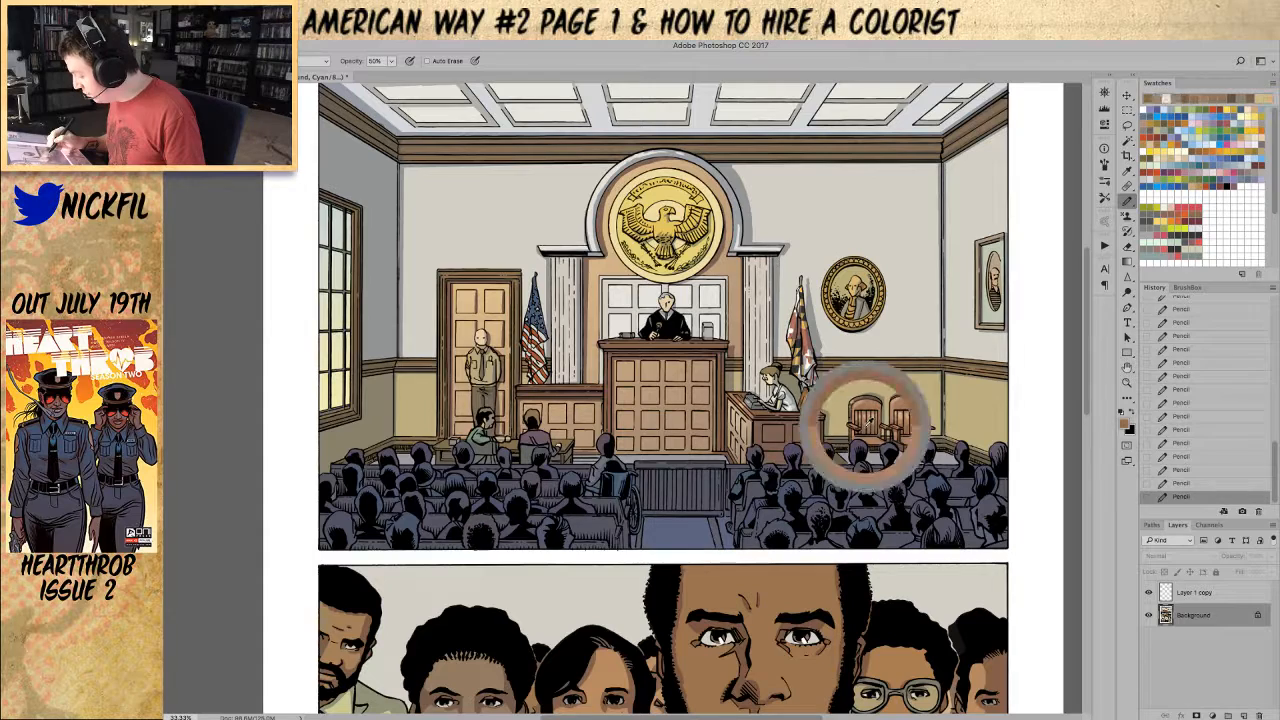
mouse_move(870, 418)
left_mouse_down()
mouse_move(866, 428)
mouse_move(910, 424)
mouse_move(928, 410)
left_mouse_up()
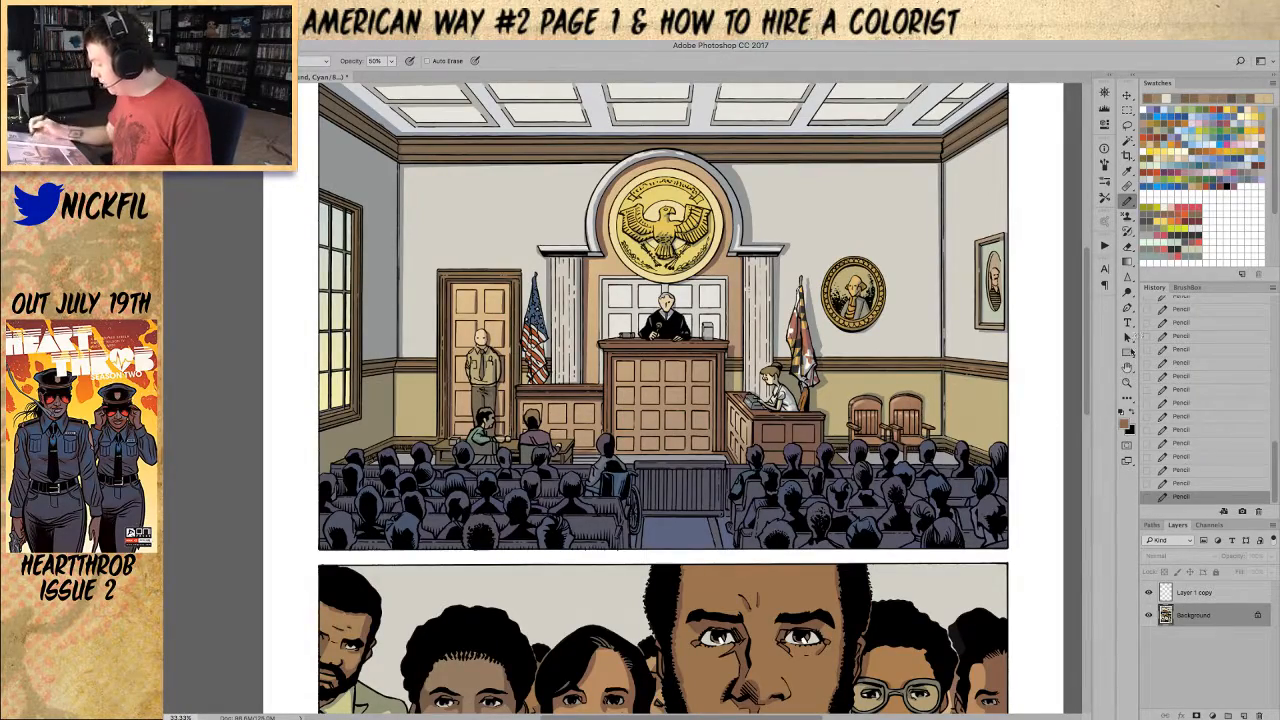
Step: Undo the last Pencil stroke in the courtroom panel
left_click(1127, 367)
mouse_move(775, 491)
left_mouse_down()
mouse_move(798, 414)
mouse_move(721, 437)
left_mouse_up()
key("b")
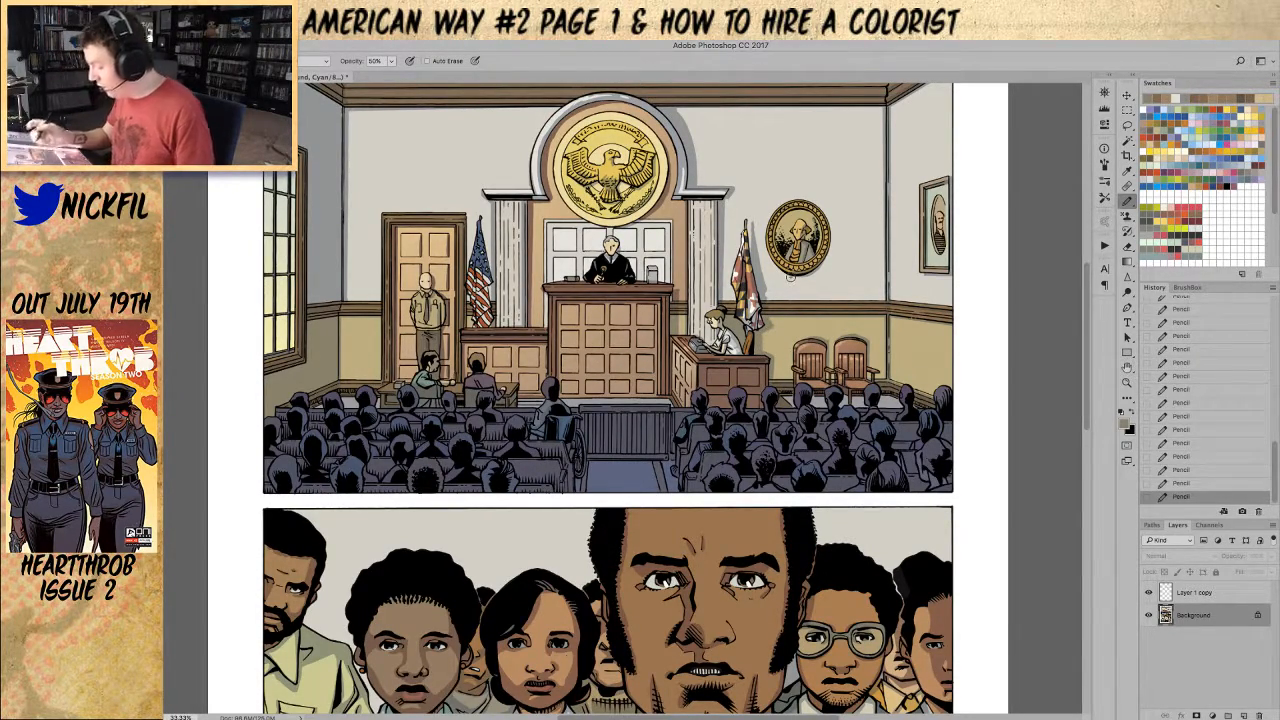
left_click(1181, 482)
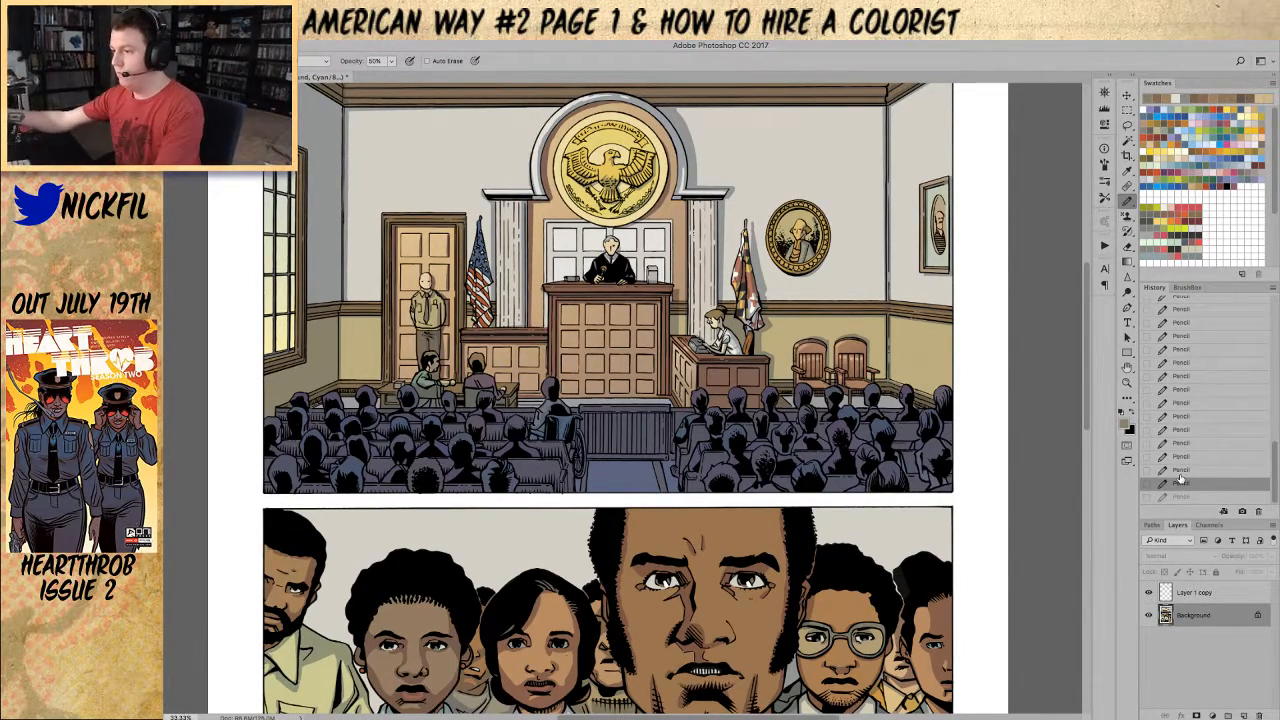
Step: Select the lower wall sections of the courtroom with the Magic Wand, fill them with a pale yellow-green swatch, fade the fill and deselect
key("w")
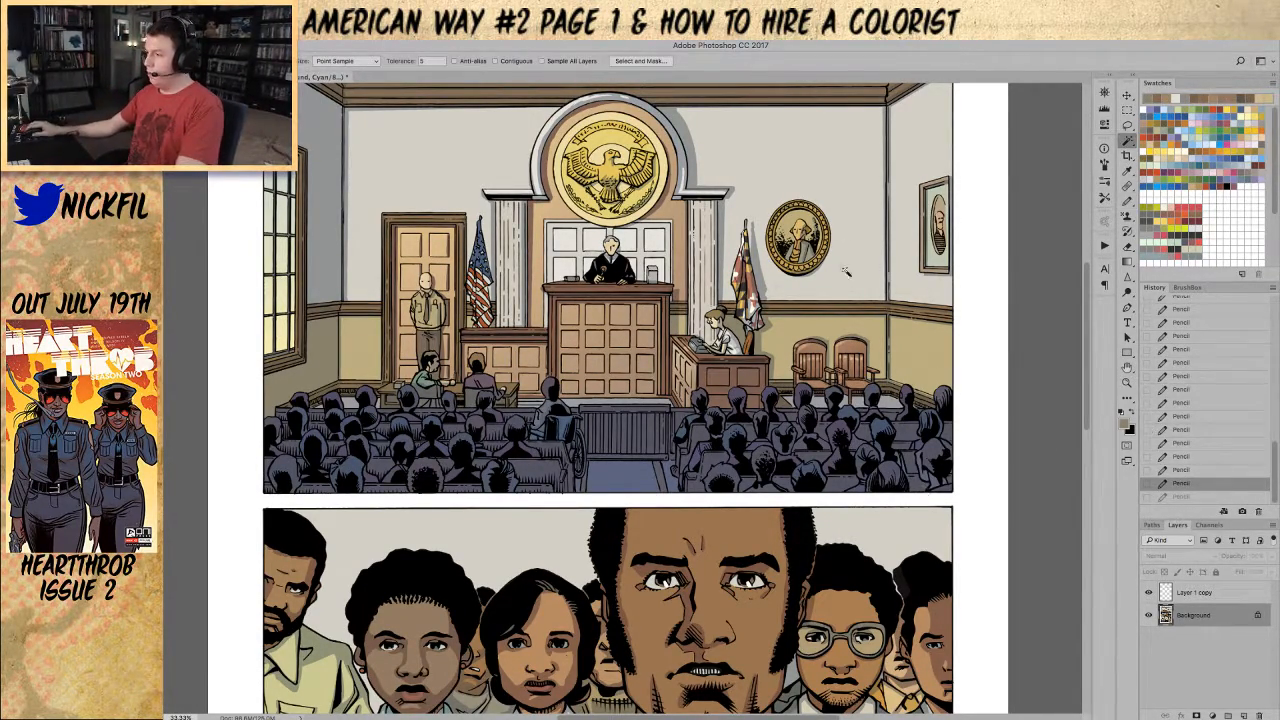
left_click(799, 325)
left_click(758, 338, "shift")
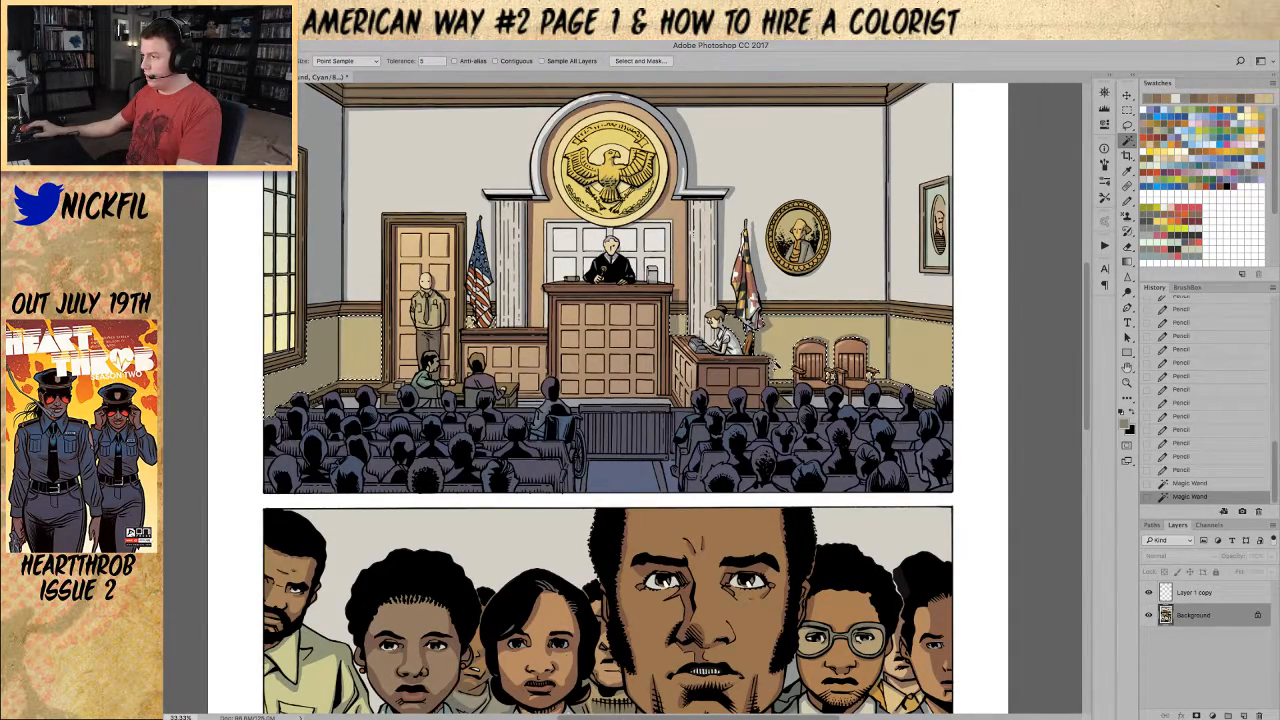
key("z")
left_click(928, 472, "alt")
scroll(928, 472, "up", 1)
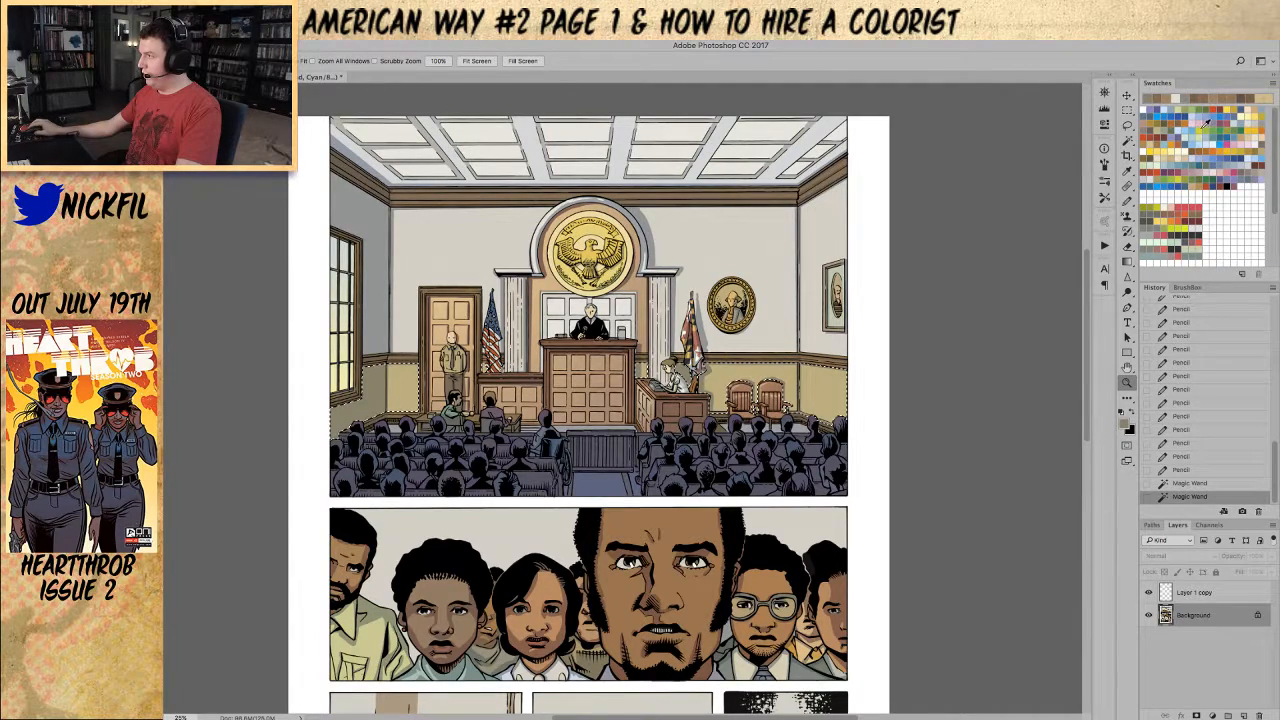
left_click(1184, 105)
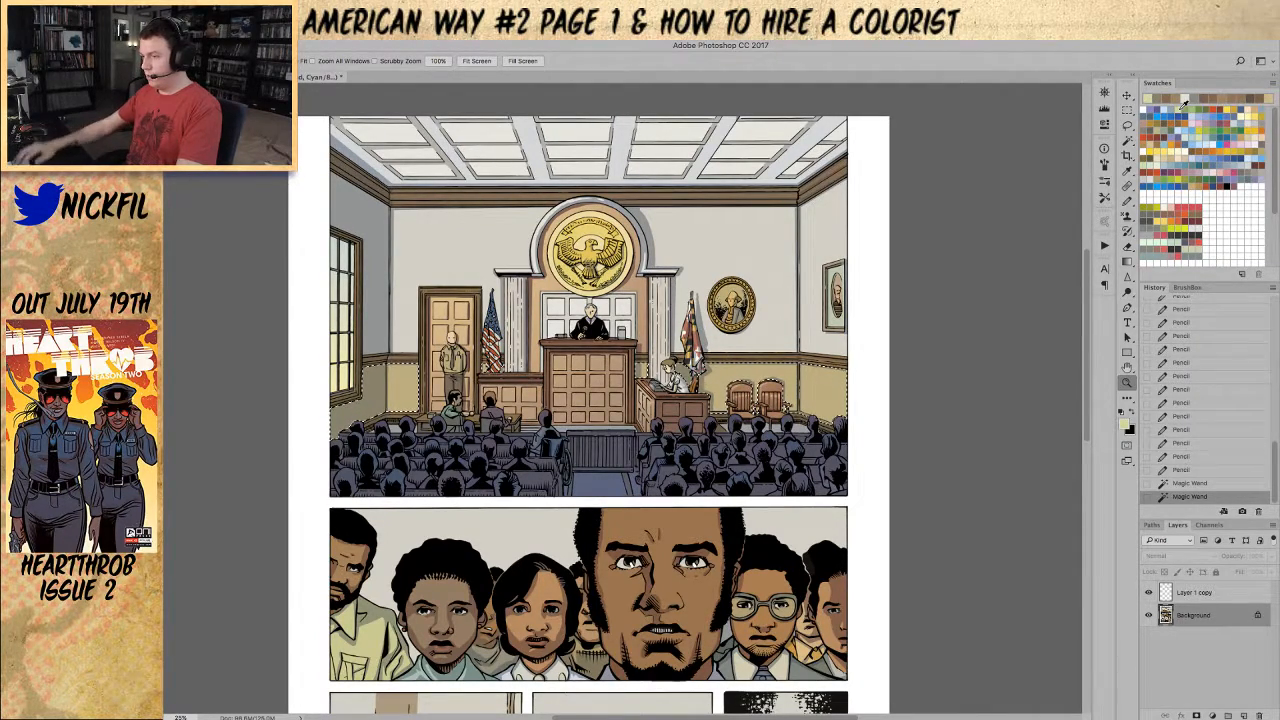
key("alt+BackSpace")
key("ctrl+shift+f")
key("Return")
key("ctrl+d")
Step: Reselect the courtroom's lower wall and apply two faded fills of a darker olive green swatch, finishing with no selection
key("w")
left_click(705, 395)
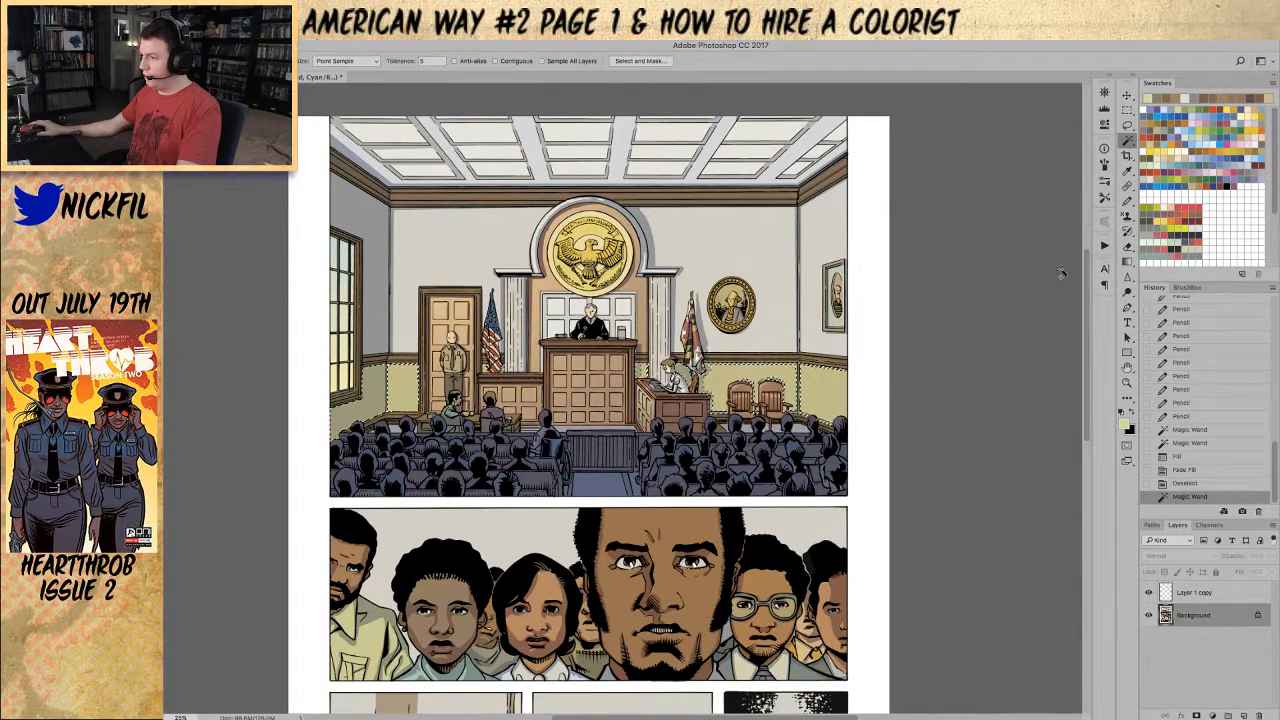
left_click(1209, 99)
key("alt+BackSpace")
key("ctrl+shift+f")
key("Return")
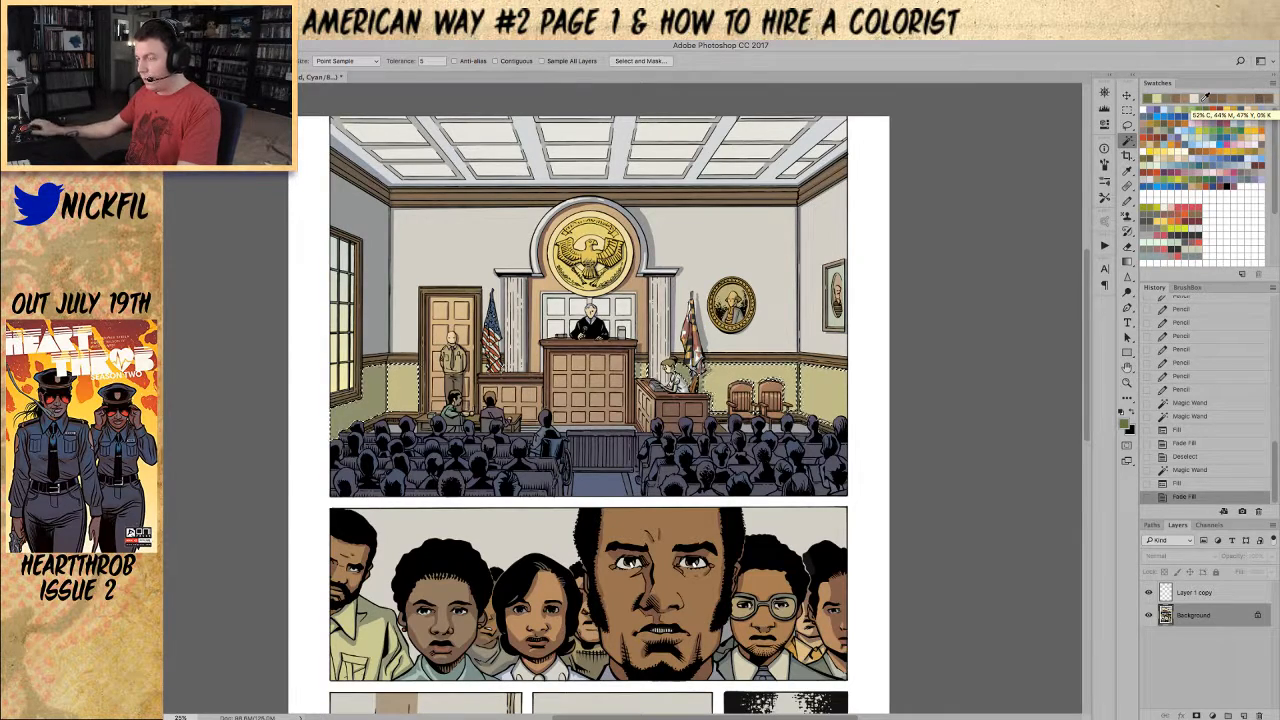
key("alt+BackSpace")
key("ctrl+shift+f")
key("Return")
key("ctrl+d")
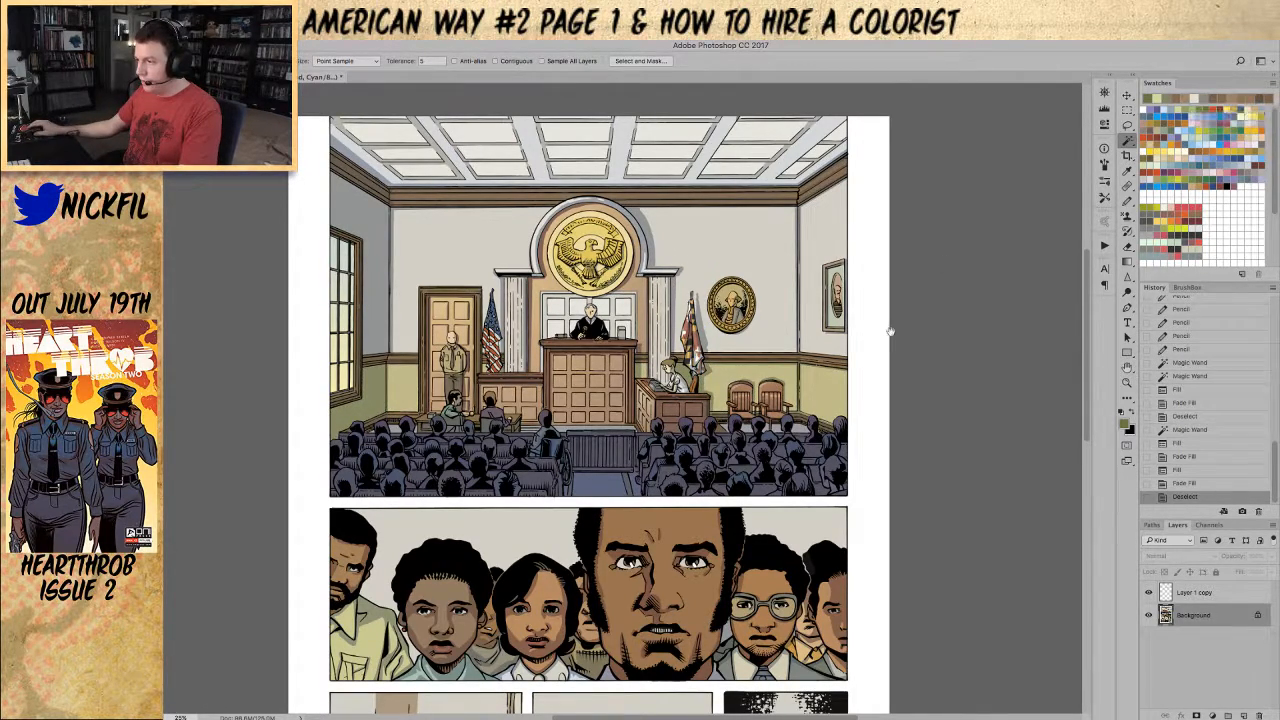
Step: Restore the lower wall selection and draw a horizontal Gradient across it in Normal mode at 50% opacity
scroll(893, 330, "down", 2)
key("ctrl+z")
key("g")
left_click(376, 335, "alt")
key("w")
left_click(469, 384, "shift")
key("g")
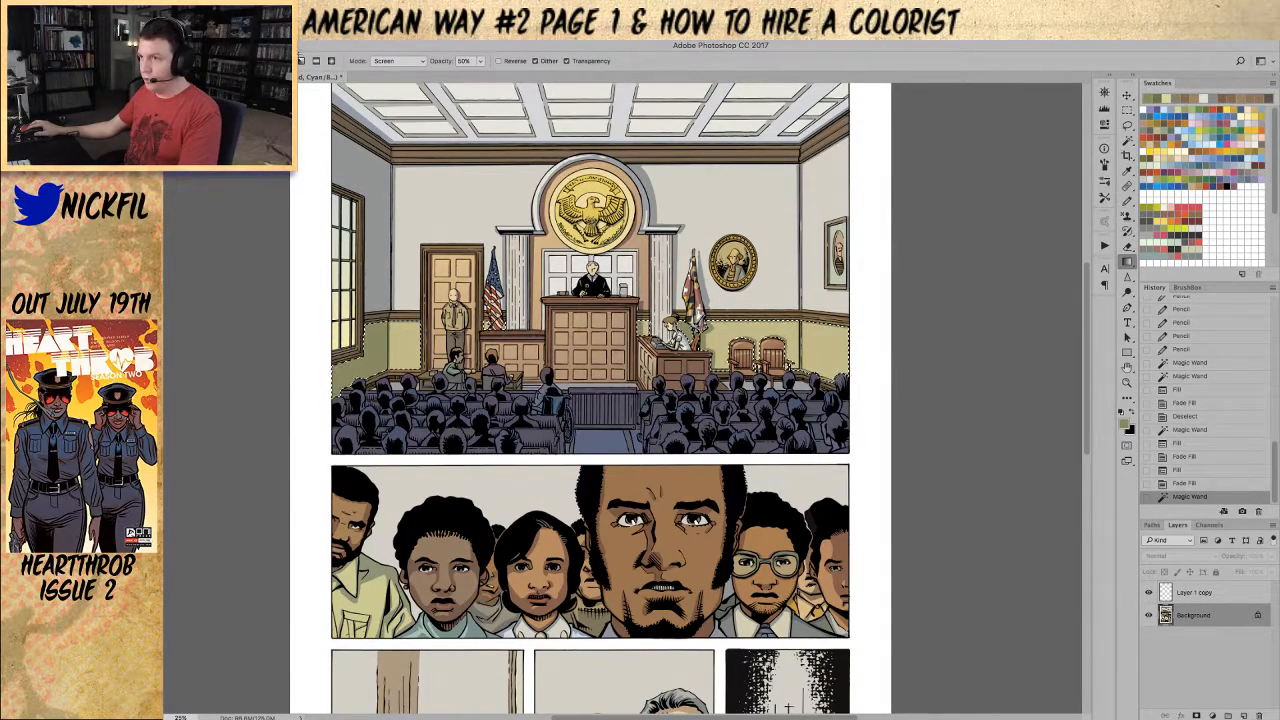
left_click(398, 61)
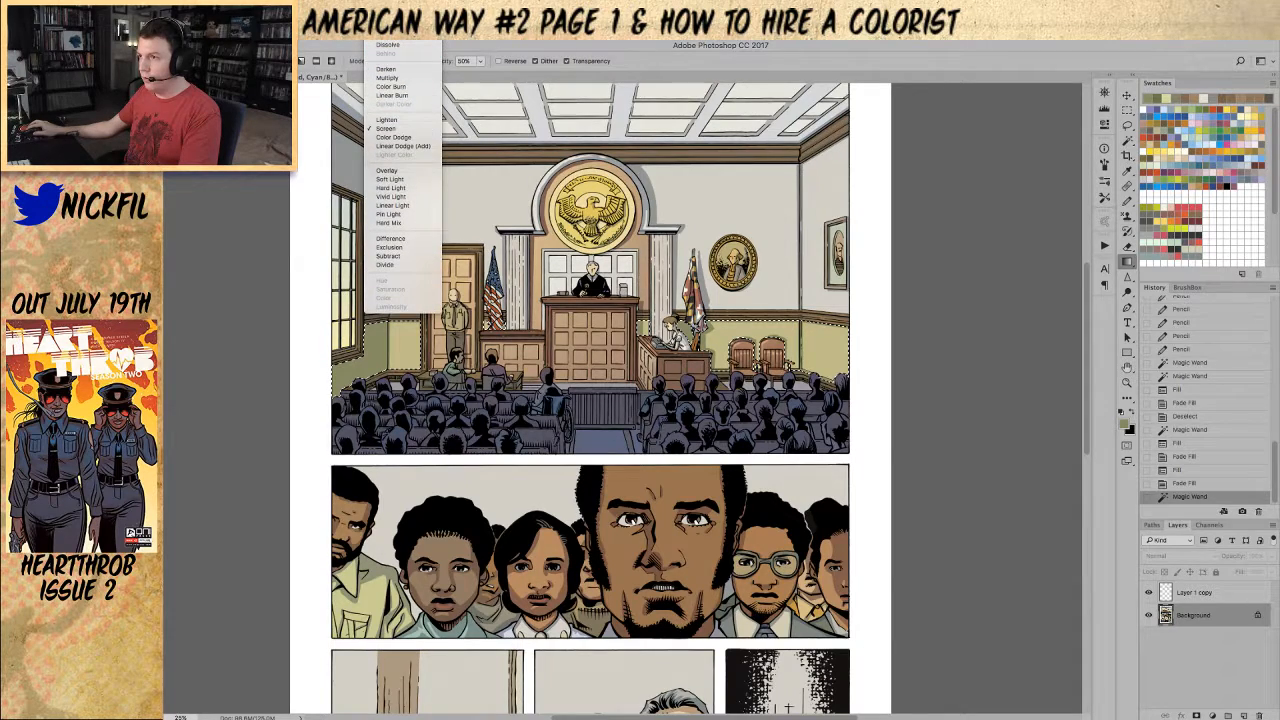
left_click(385, 43)
left_click_drag(281, 308, 870, 338)
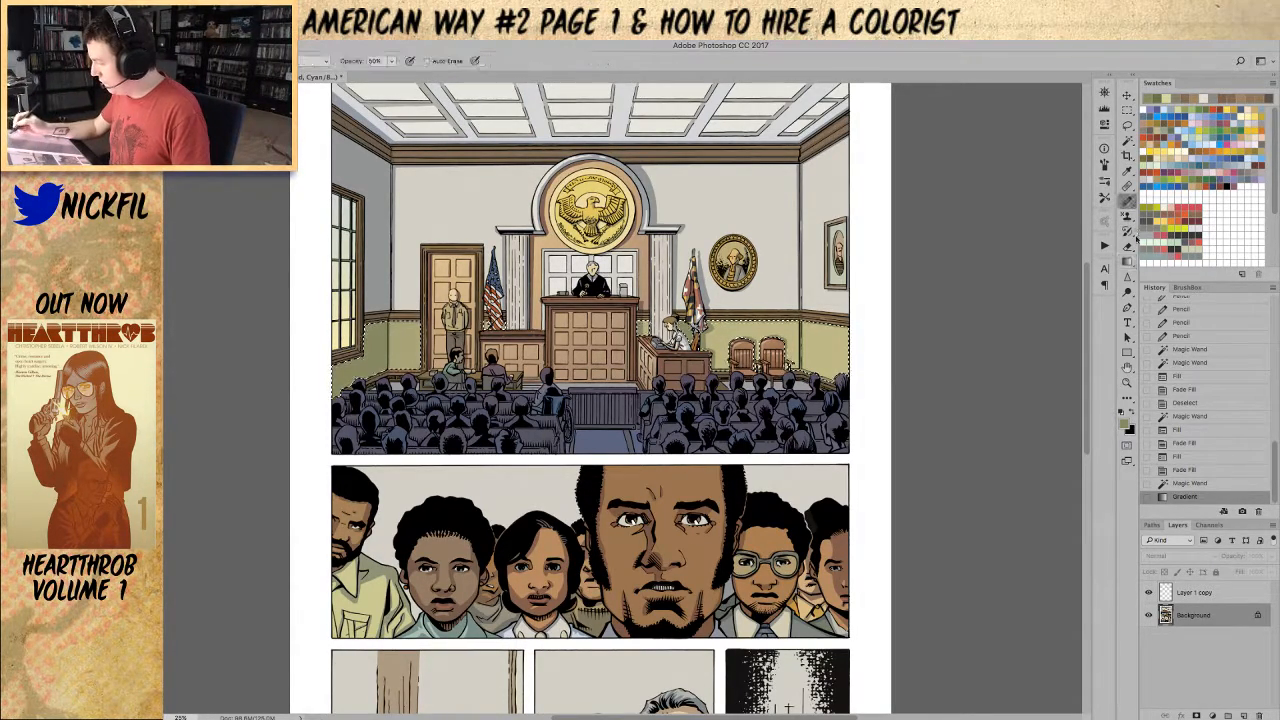
Step: Paint olive Pencil strokes at 50% opacity on the green wall around the clerk and chairs, pick a pale yellow swatch and deselect
left_click(1128, 200)
left_click_drag(665, 345, 690, 350)
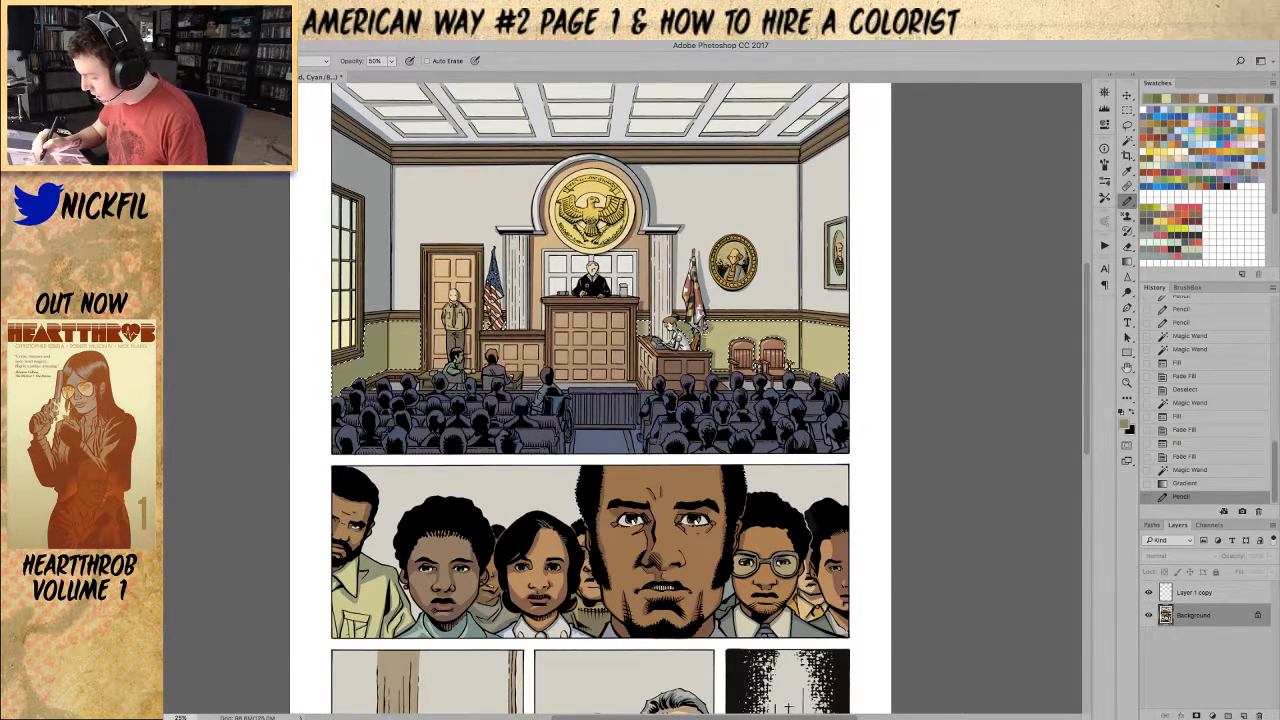
left_click_drag(714, 348, 712, 370)
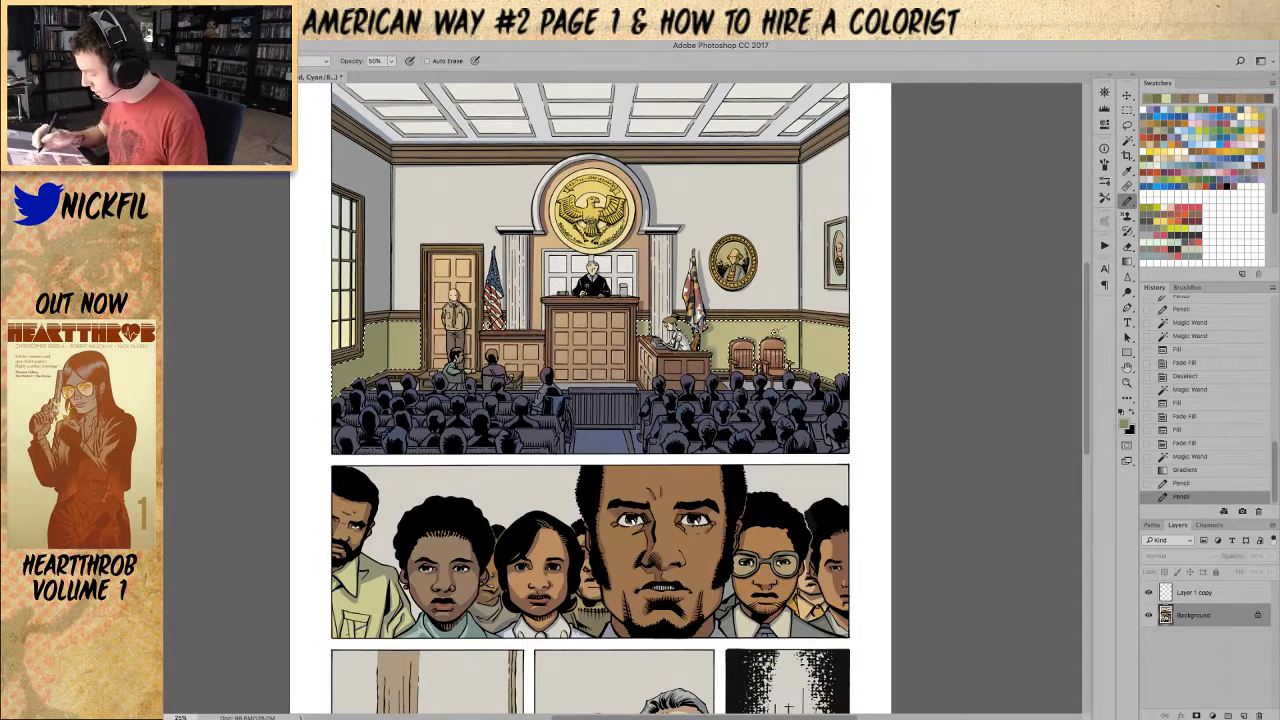
mouse_move(755, 340)
left_mouse_down()
mouse_move(755, 372)
mouse_move(787, 372)
left_mouse_up()
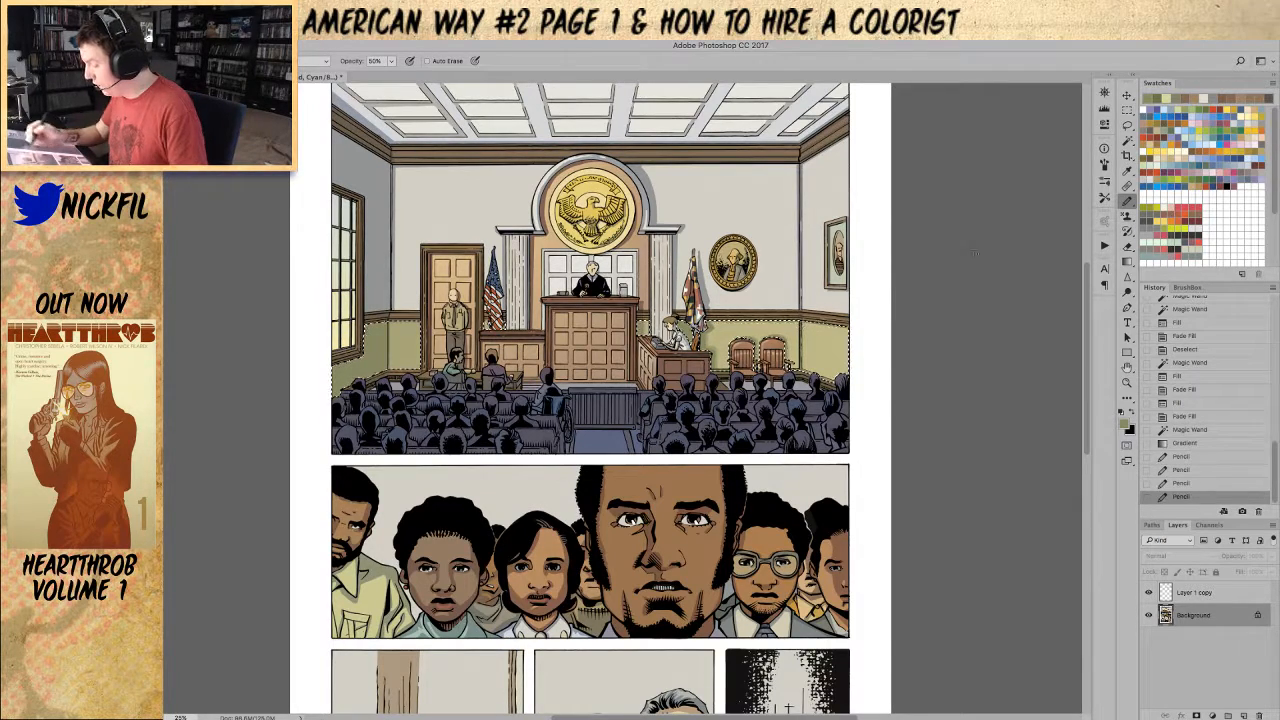
left_click(1172, 148)
key("ctrl+d")
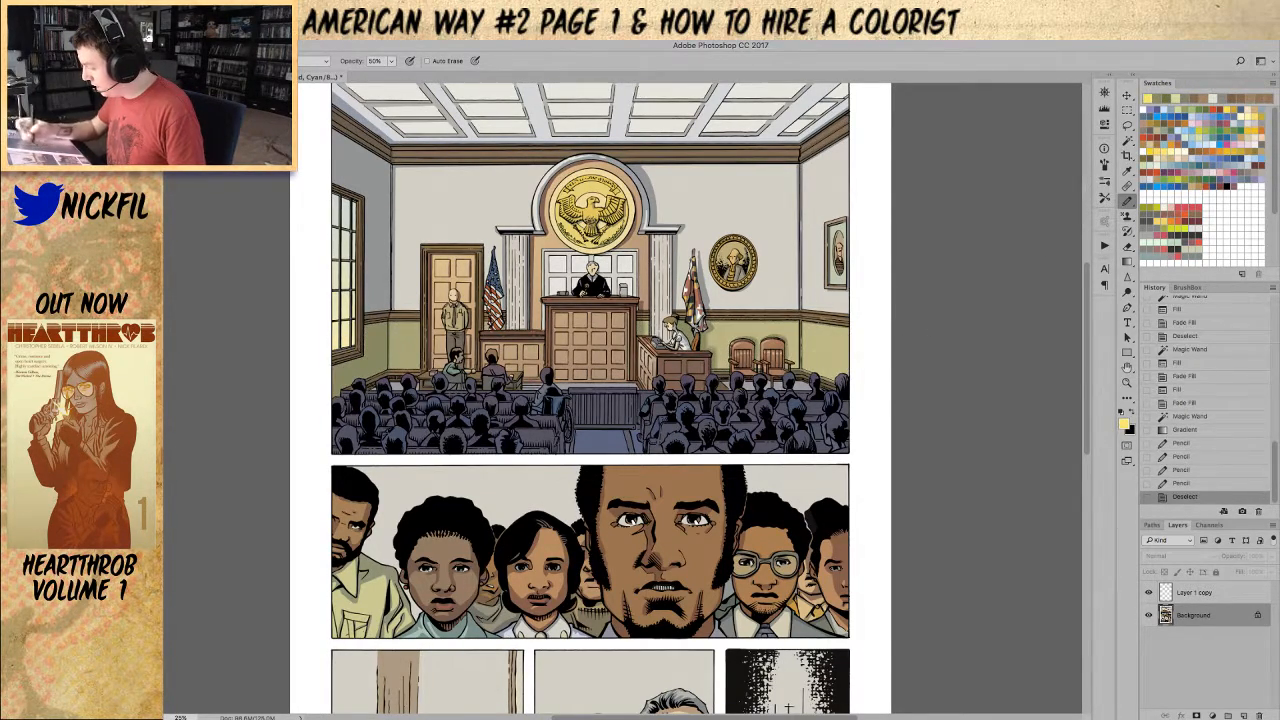
Step: Lasso the right side wall of the courtroom and subtract the area outside the panel border with the Magic Wand
left_click(1130, 122)
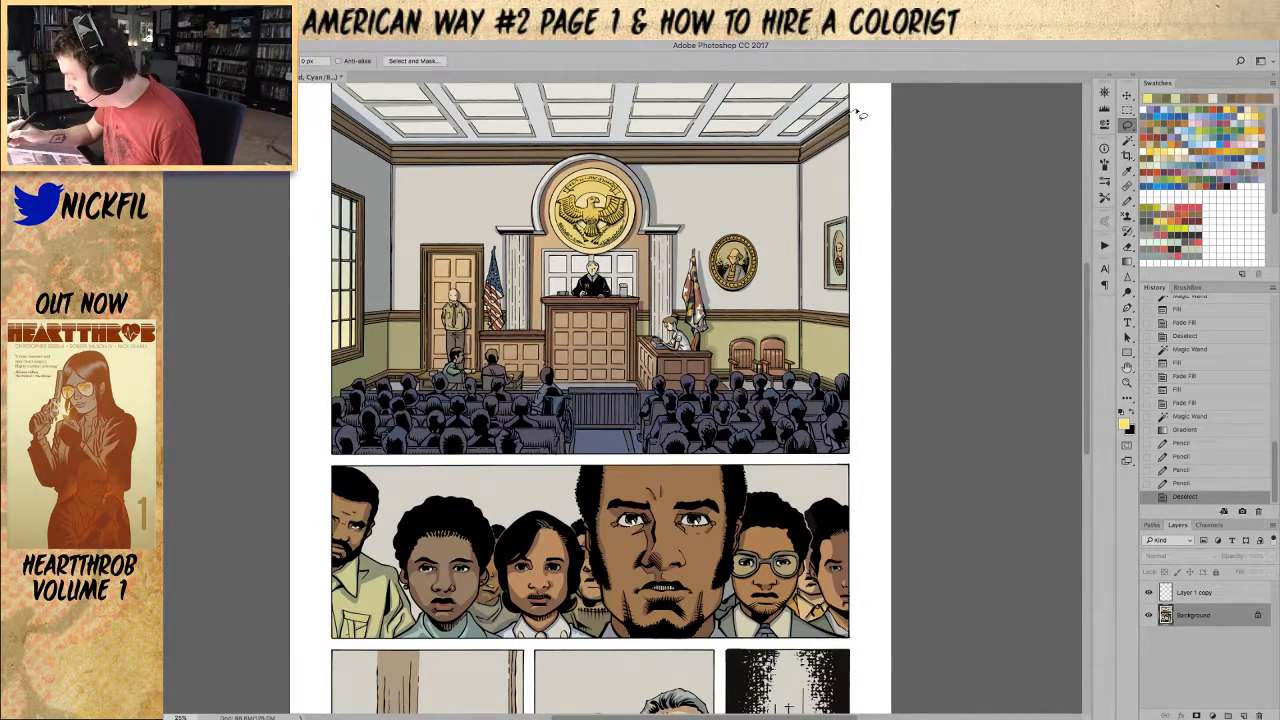
mouse_move(852, 122)
left_mouse_down()
mouse_move(807, 167)
mouse_move(855, 118)
left_mouse_up()
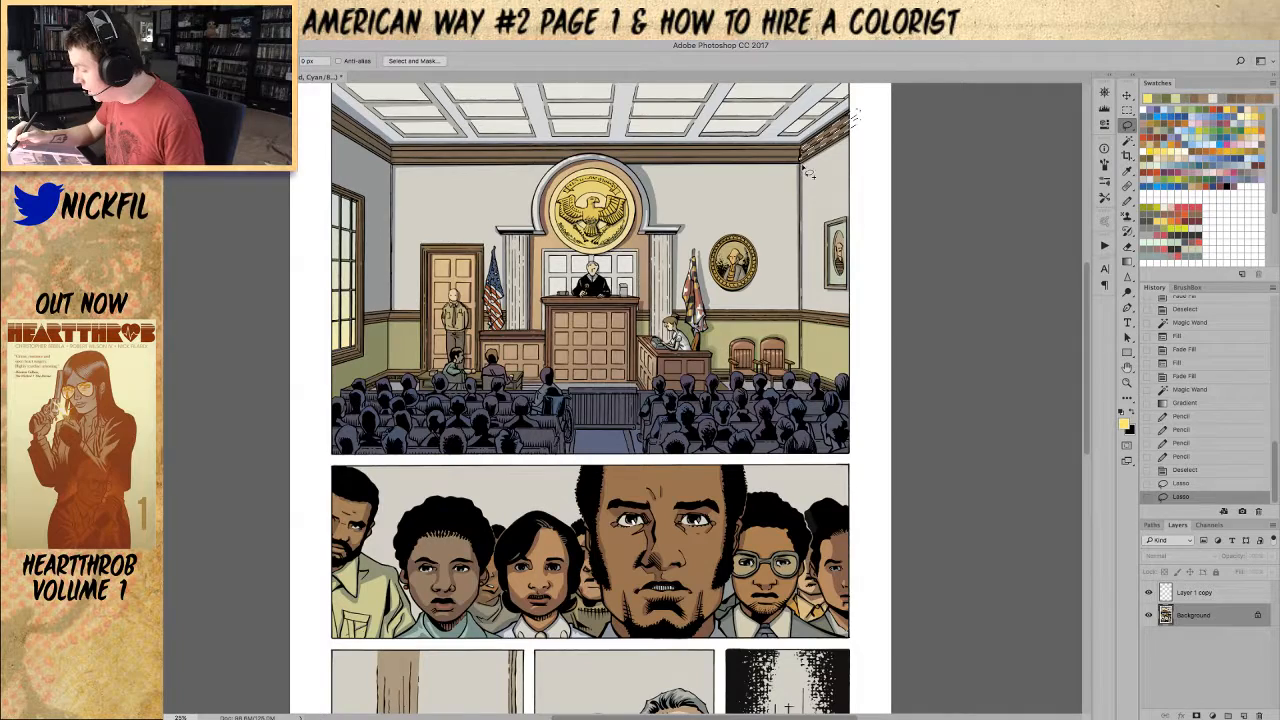
mouse_move(842, 397)
left_mouse_down()
mouse_move(860, 395)
mouse_move(866, 133)
mouse_move(858, 142)
mouse_move(855, 116)
left_mouse_up()
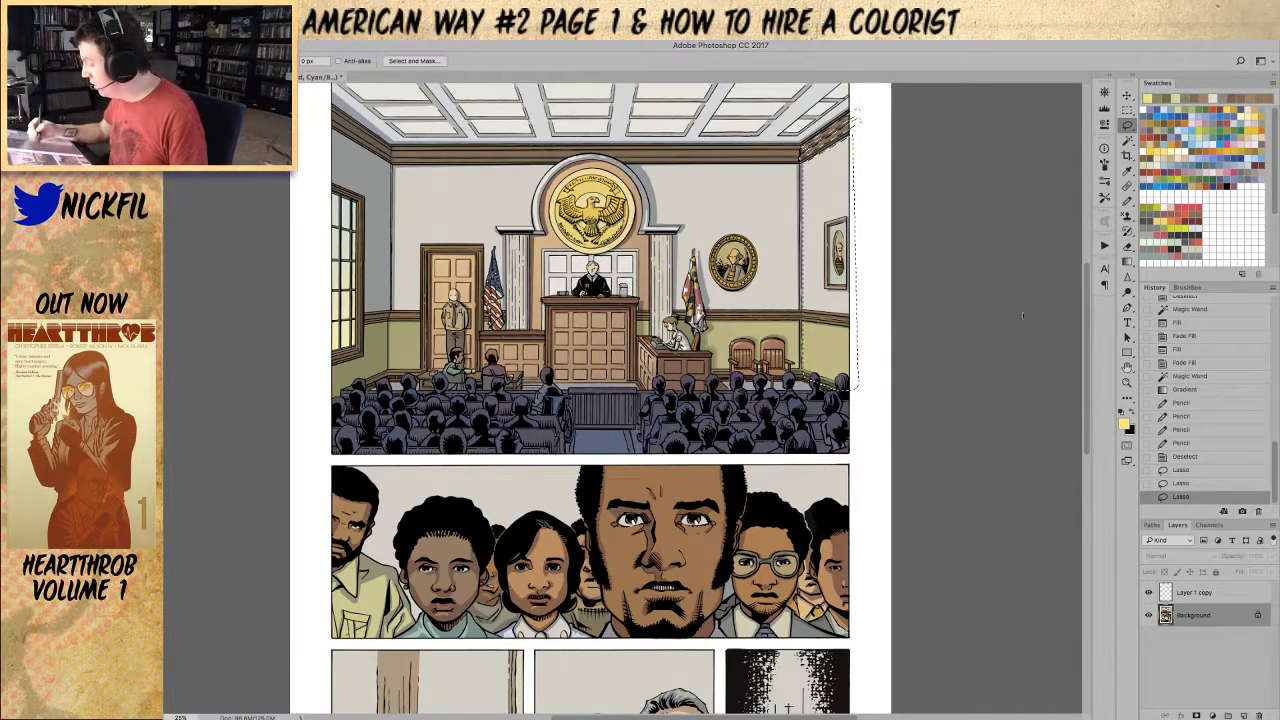
left_click(1127, 141)
left_click(853, 120, "alt")
left_click(848, 380, "alt")
left_click(843, 393, "alt")
left_click(855, 114, "alt")
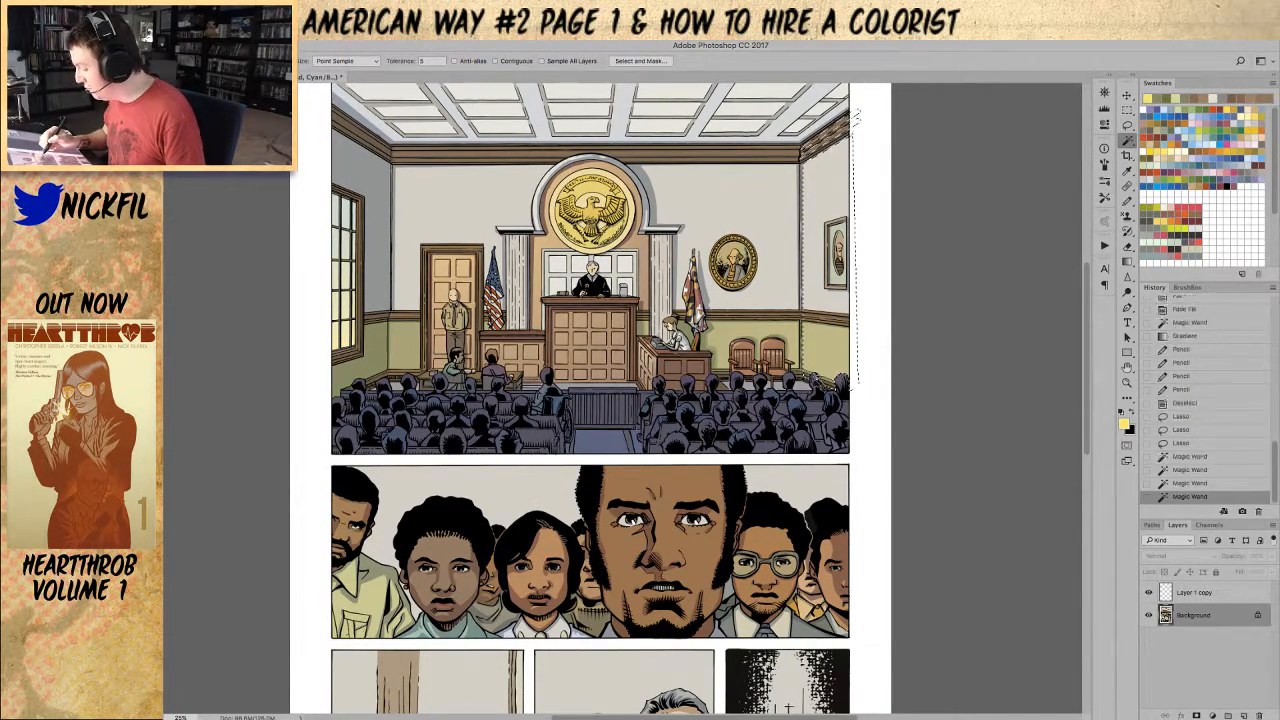
left_click(855, 115, "alt")
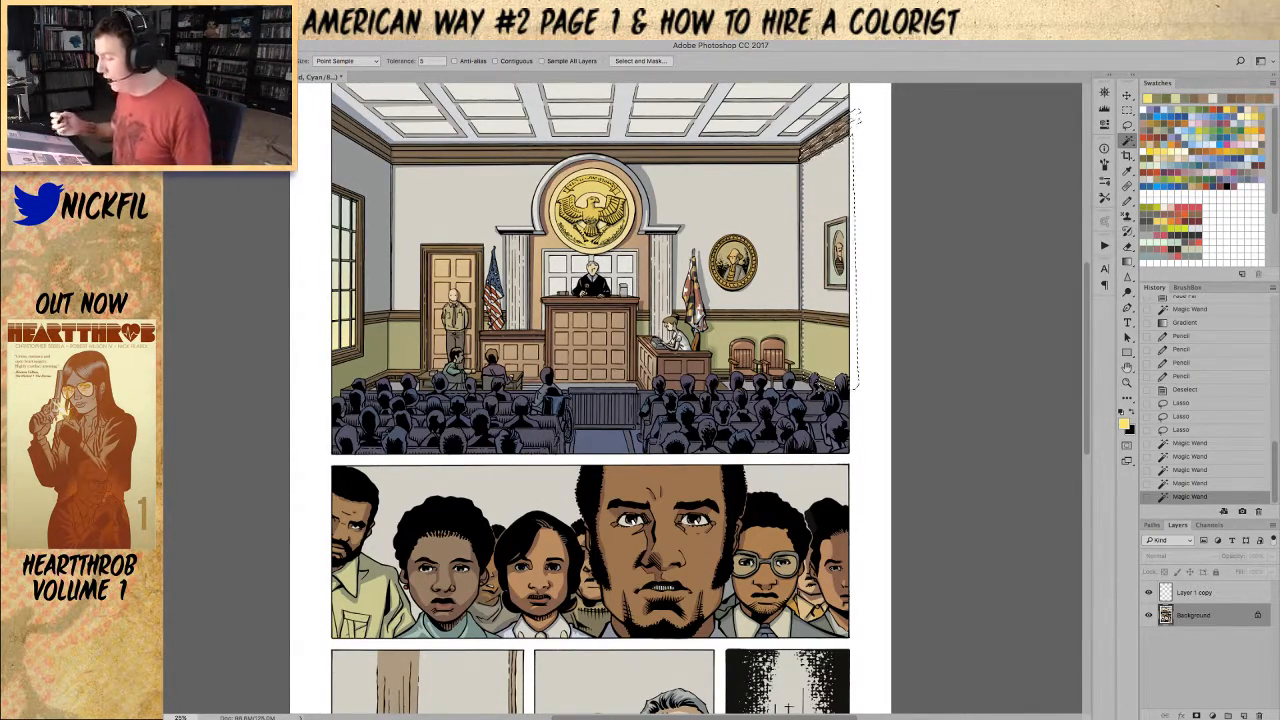
left_click(876, 274)
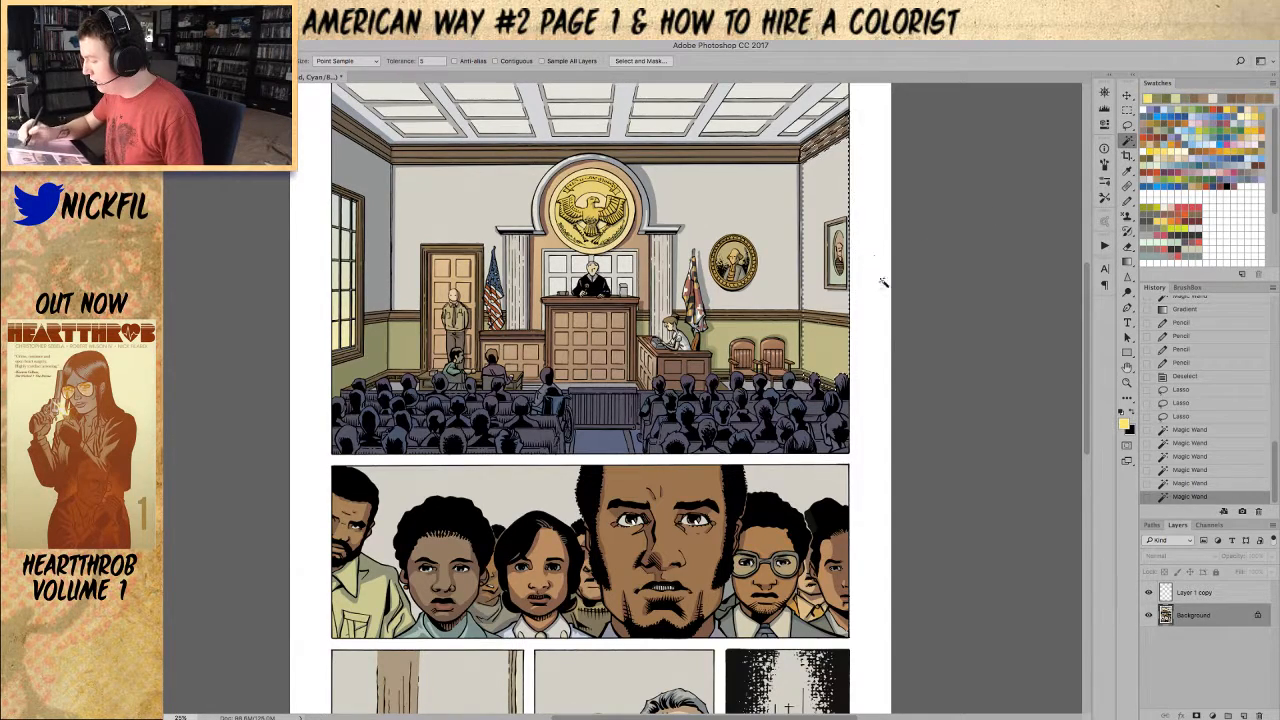
Step: Cast yellow and orange light over the selected right side wall using Gradients in Screen mode at 50% opacity, and deselect
left_click(1127, 368)
left_click_drag(934, 444, 838, 551)
left_click(1127, 383)
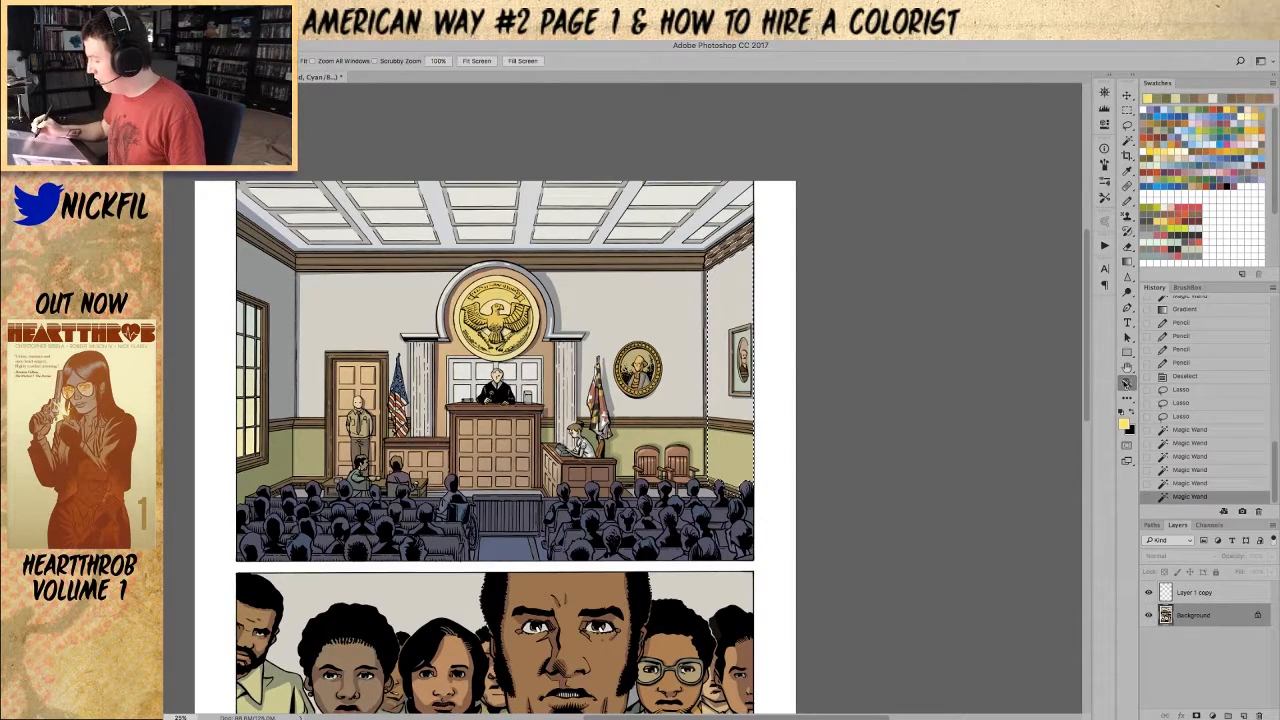
left_click(860, 480, "alt")
left_click(1000, 359, "alt")
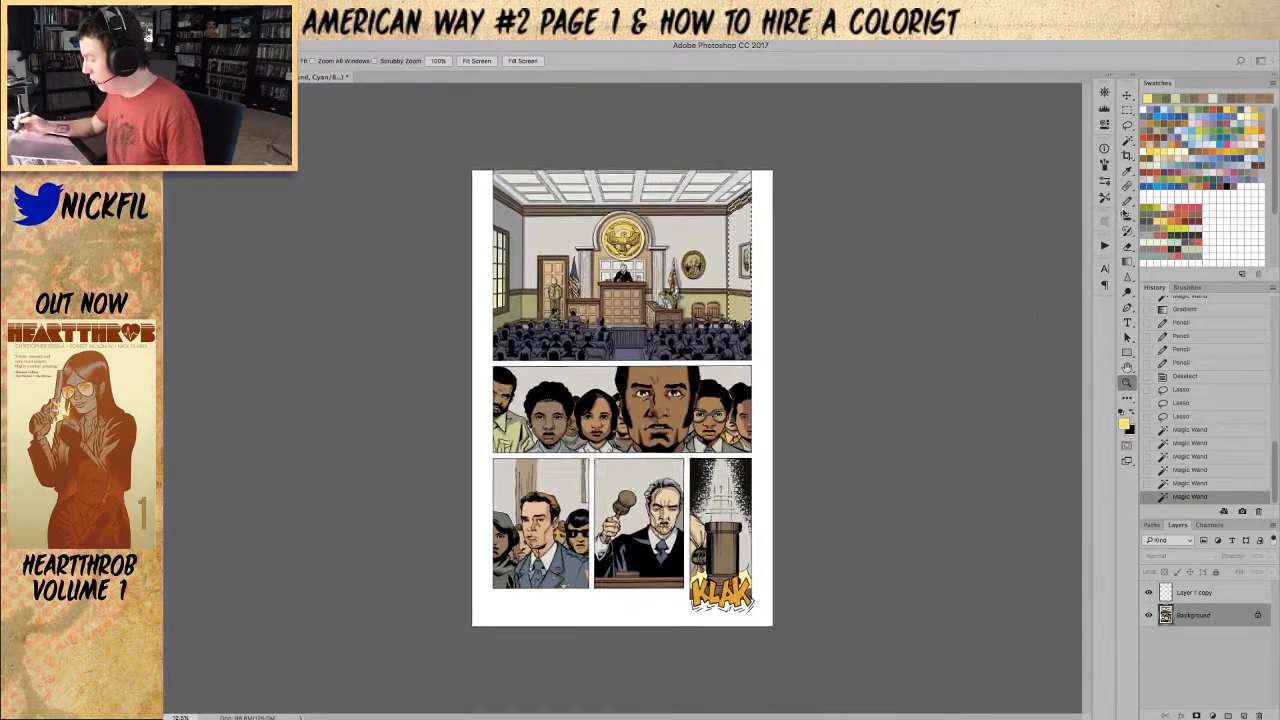
left_click(1127, 261)
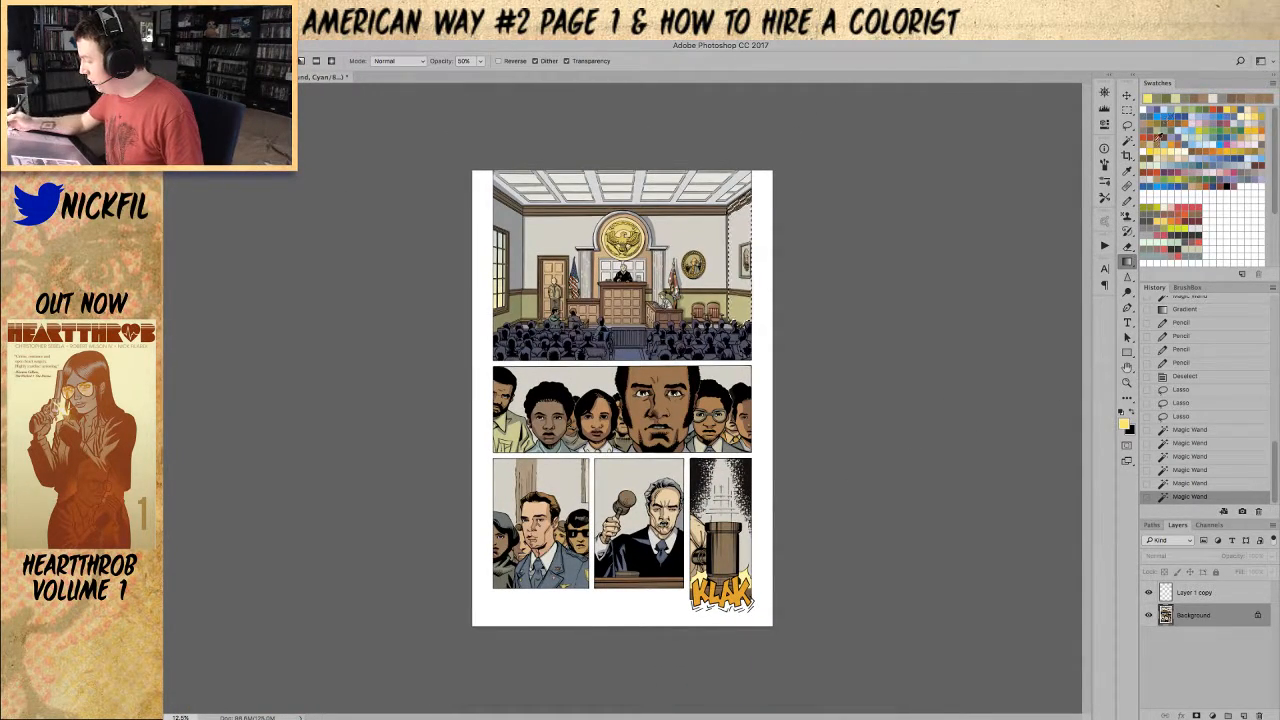
left_click(398, 60)
left_click(386, 152)
left_click_drag(745, 250, 822, 424)
left_click_drag(711, 206, 772, 352)
left_click_drag(720, 192, 774, 330)
key("ctrl+z")
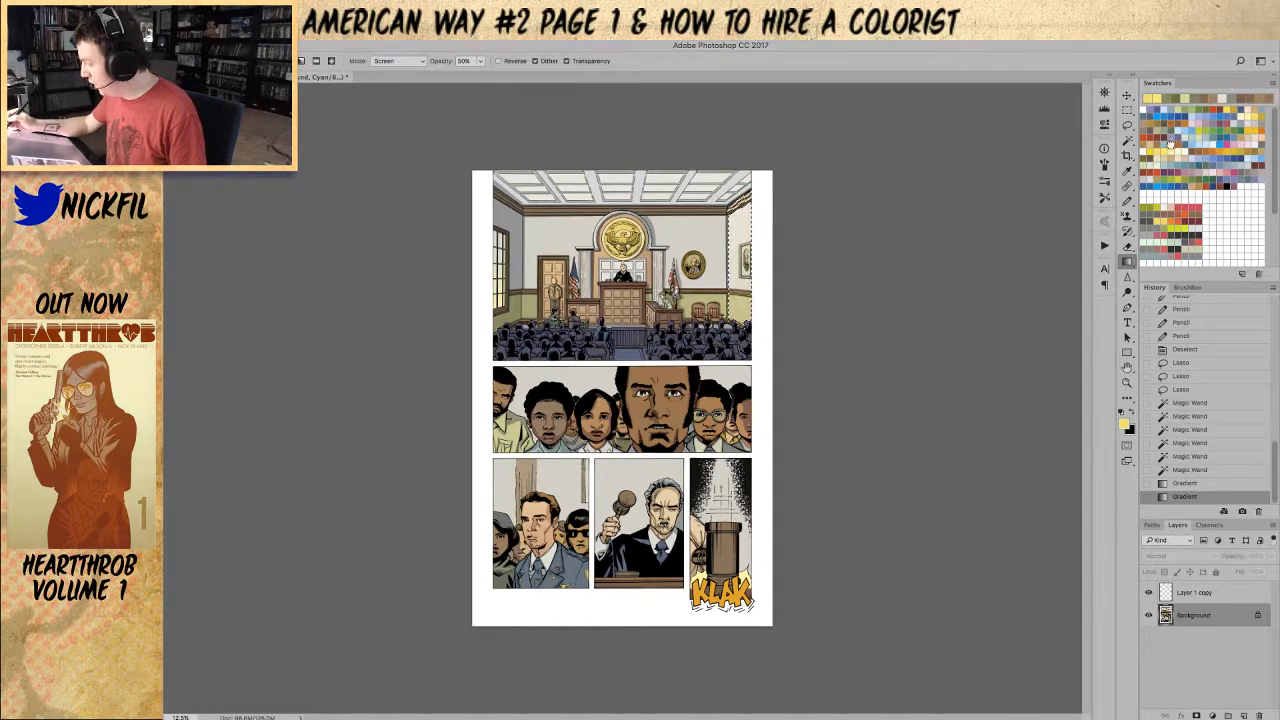
left_click_drag(806, 209, 791, 297)
key("ctrl+d")
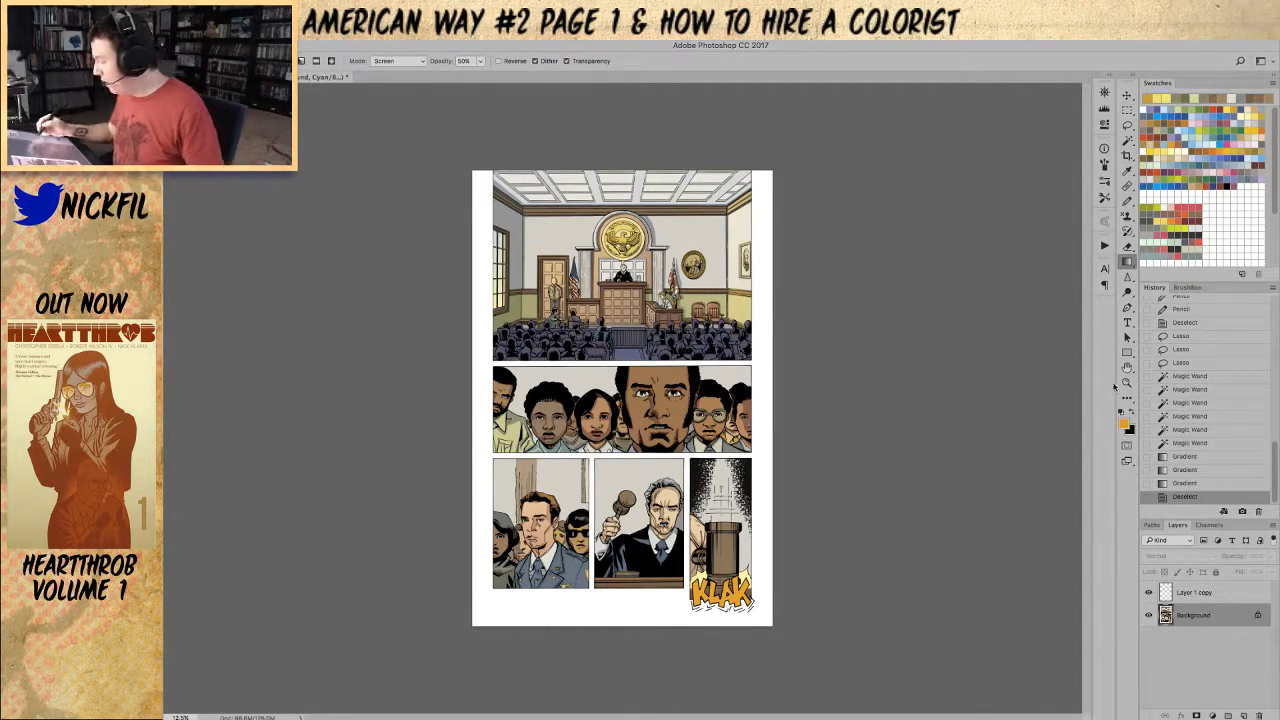
Step: Paint the right wall's ceiling moulding with red-orange and sampled brown at 50% Pencil opacity, and clean its outer edge with white at 100%
left_click(1126, 384)
double_click(741, 211)
left_click(1127, 367)
left_click_drag(947, 243, 883, 423)
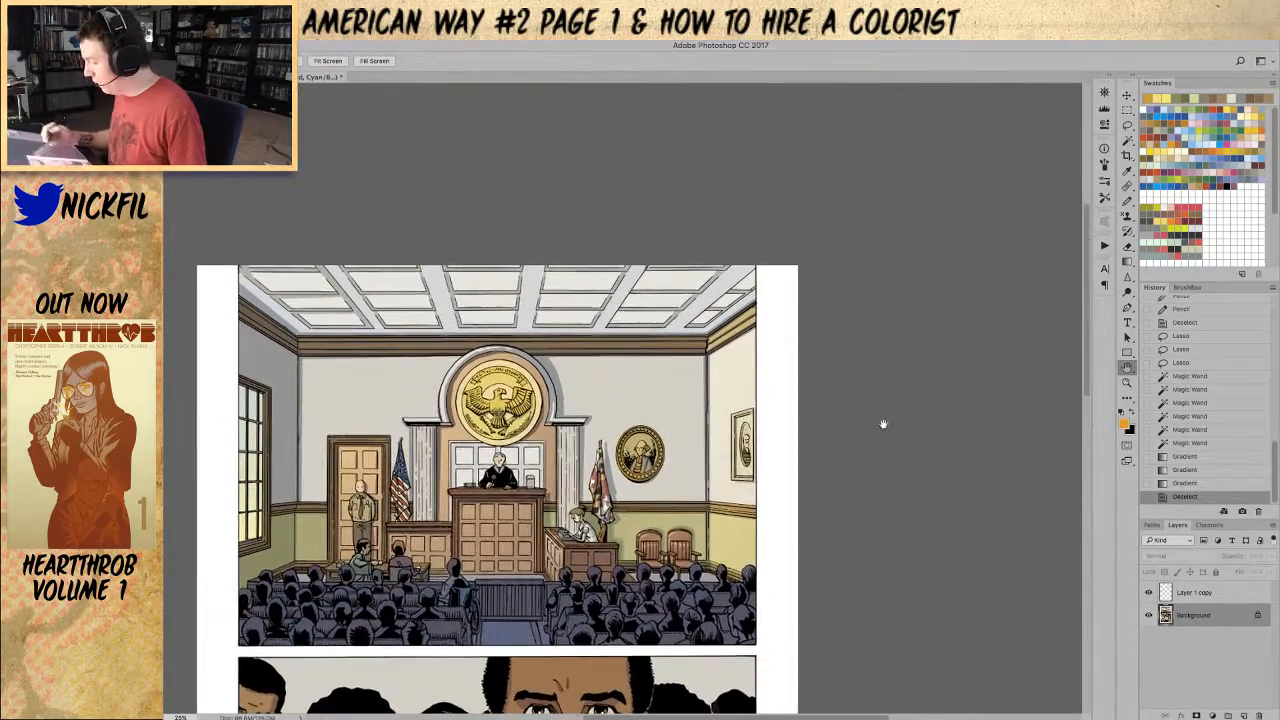
left_click(1158, 130)
left_click(1128, 201)
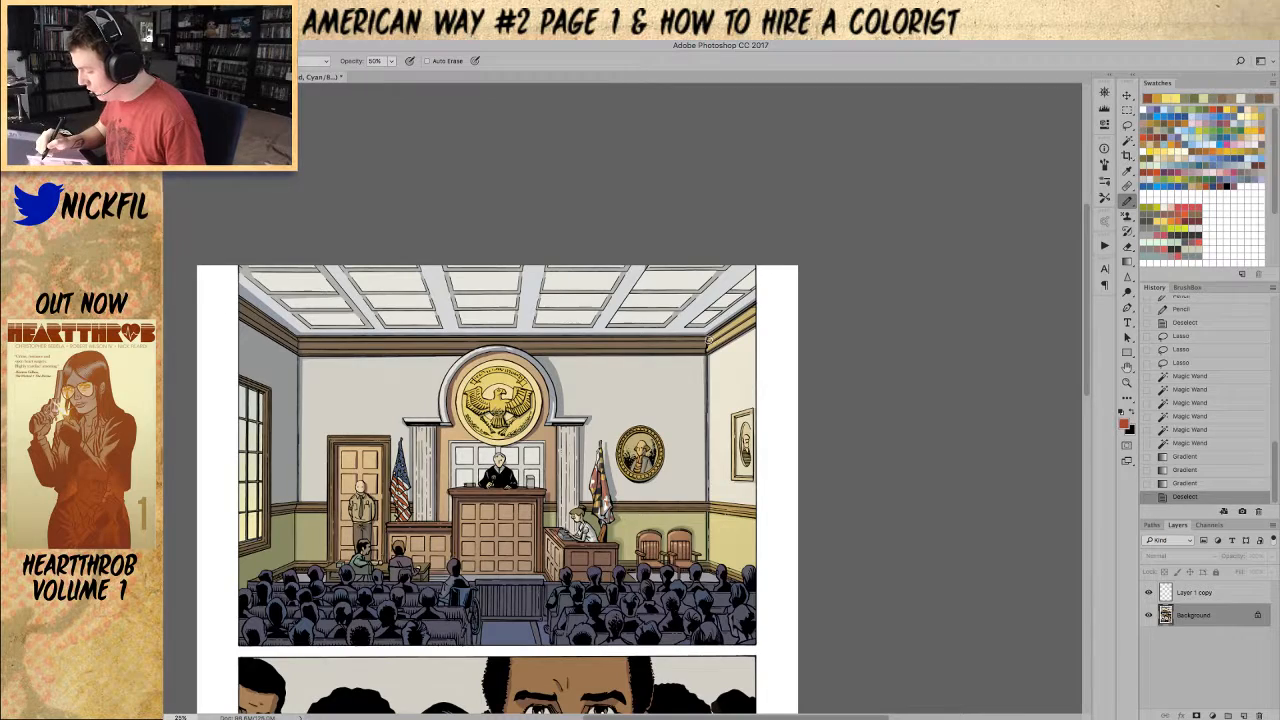
left_click_drag(752, 312, 710, 346)
left_click(702, 339, "alt")
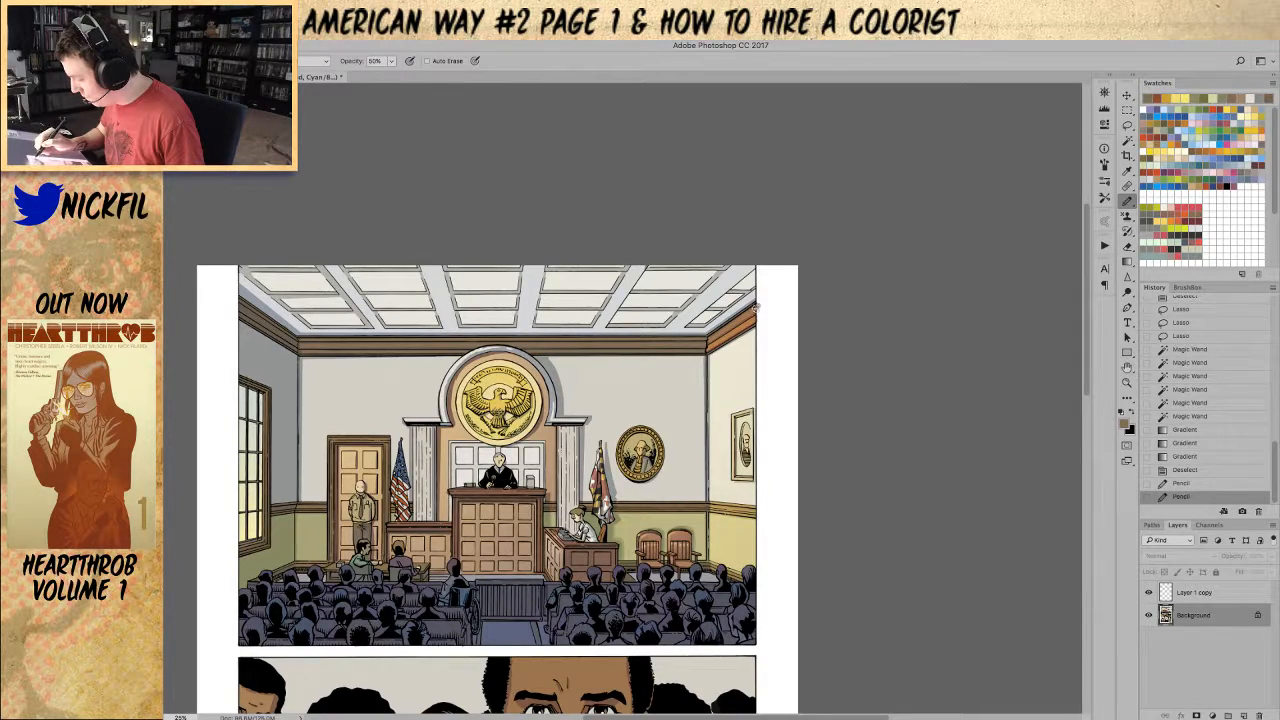
left_click_drag(758, 313, 710, 345)
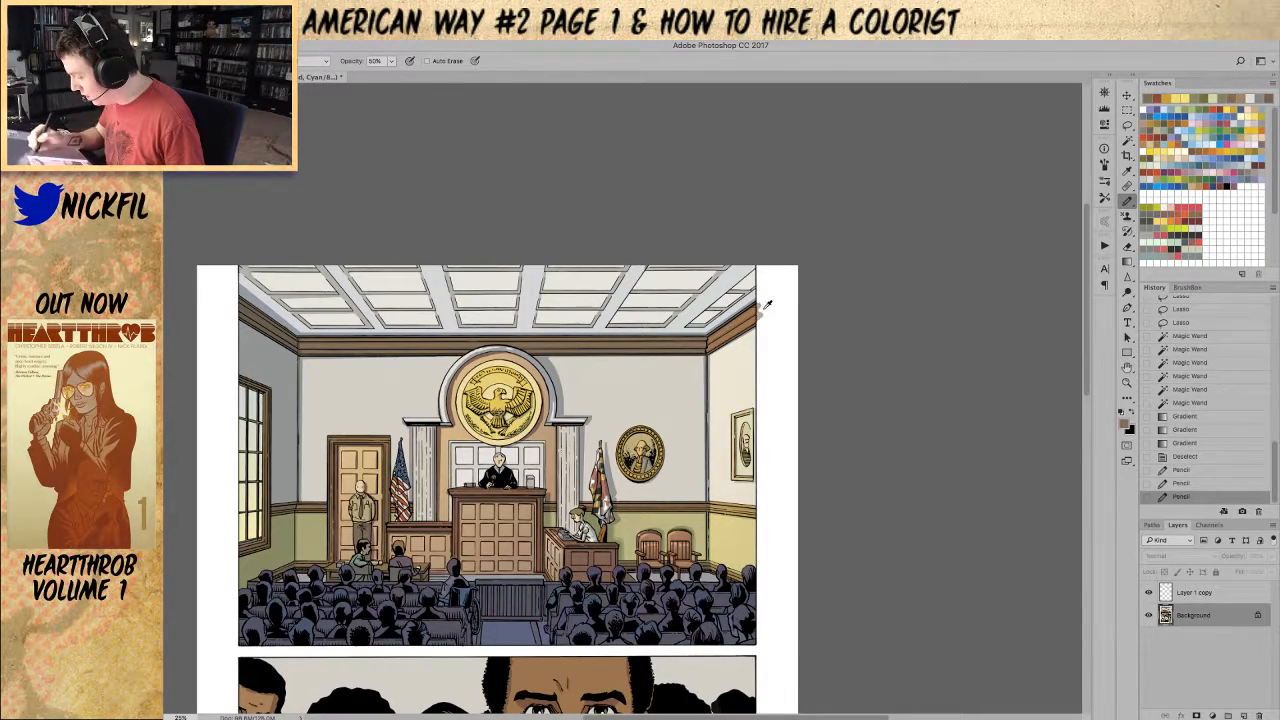
left_click(760, 305, "alt")
key("0")
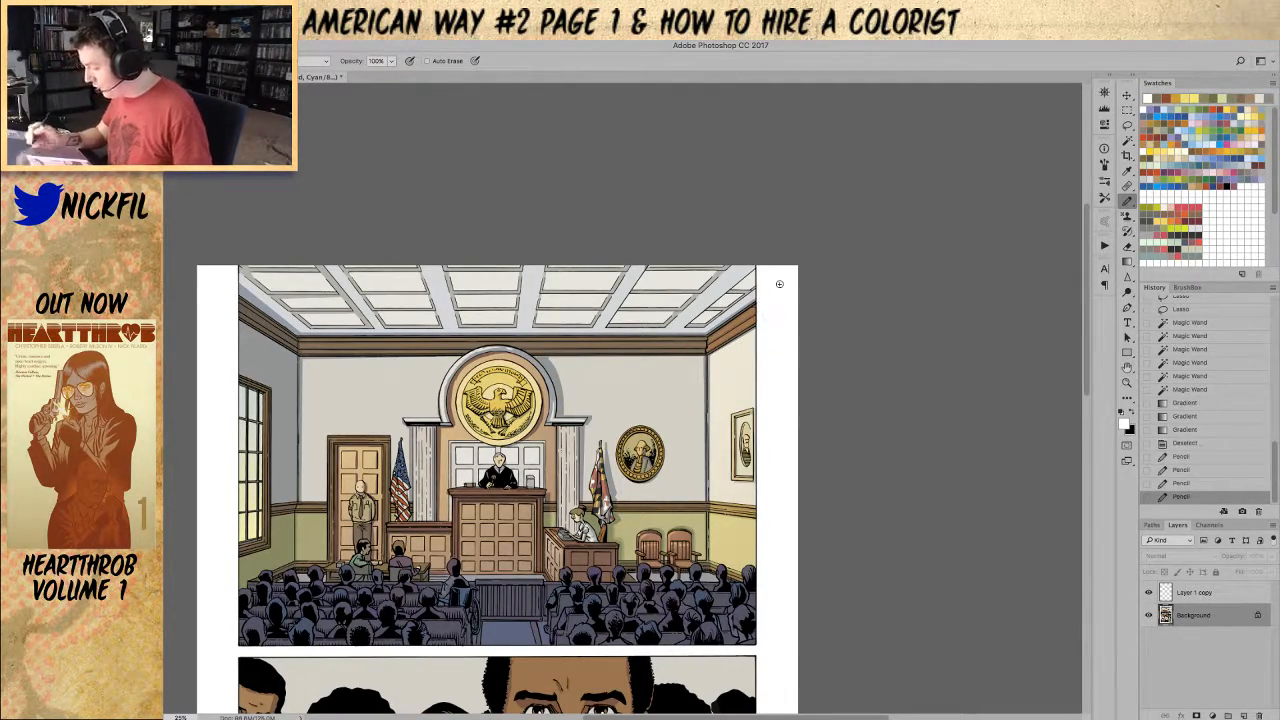
left_click(1127, 352)
left_click_drag(797, 343, 857, 511)
left_click_drag(866, 368, 857, 414)
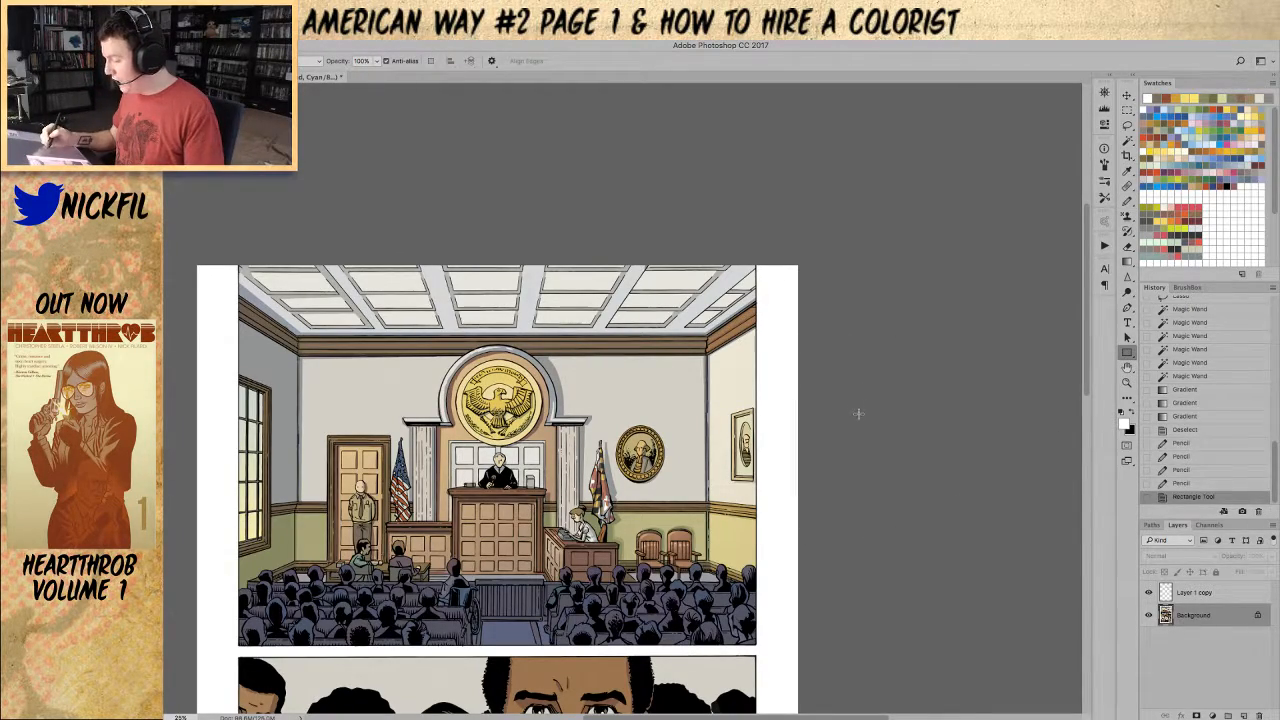
left_click(1127, 367)
scroll(965, 422, "down", 5)
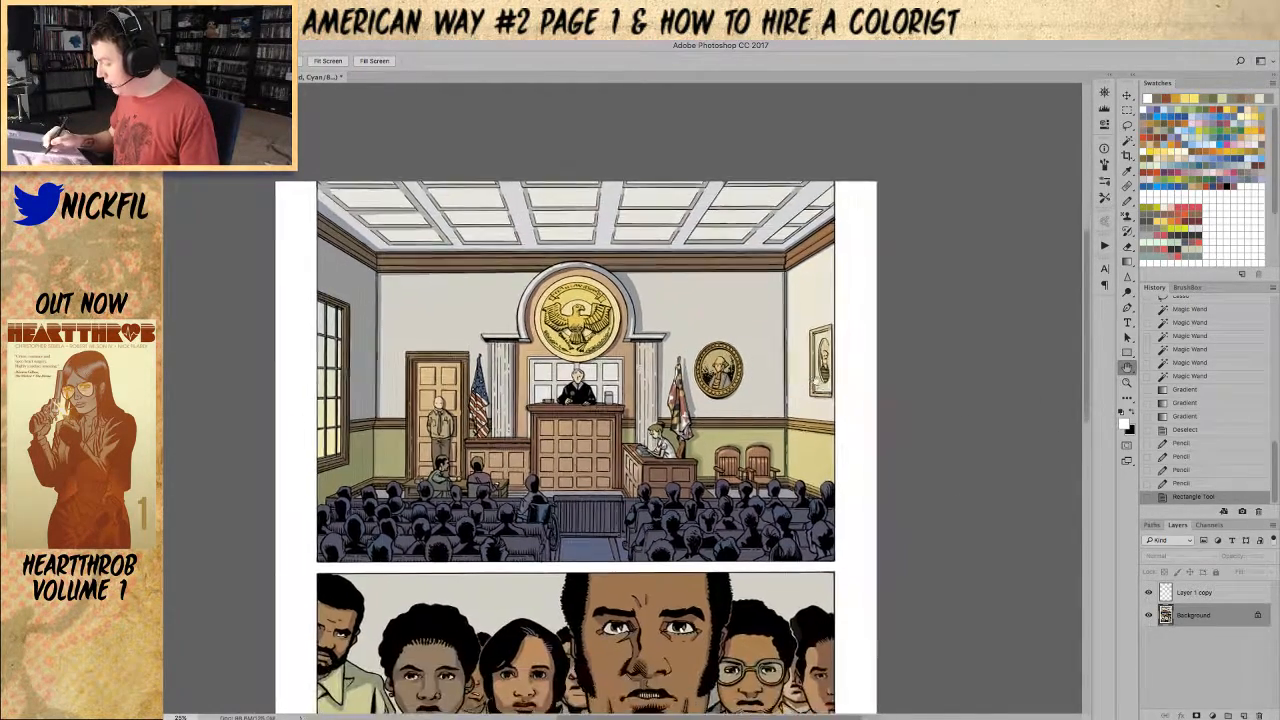
scroll(863, 396, "up", 3)
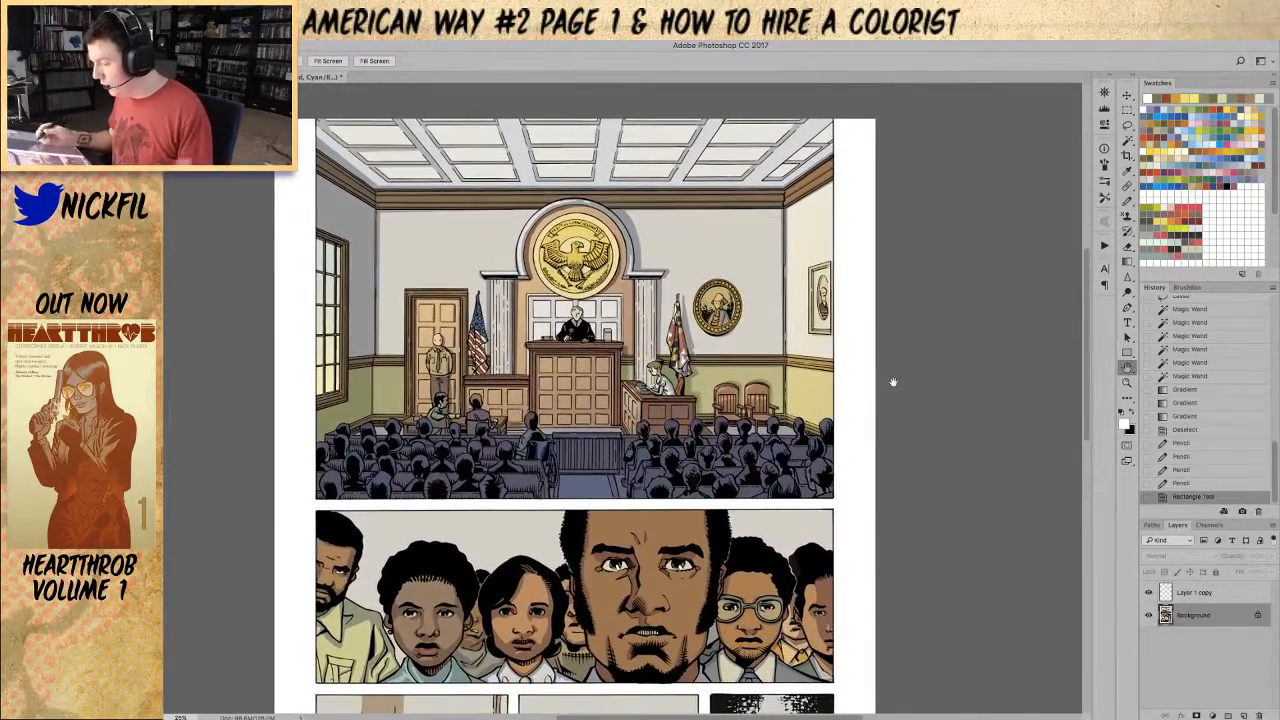
Step: Paint gold Pencil strokes on the eagle seal at 100% opacity and undo the last stroke
left_click(1127, 200)
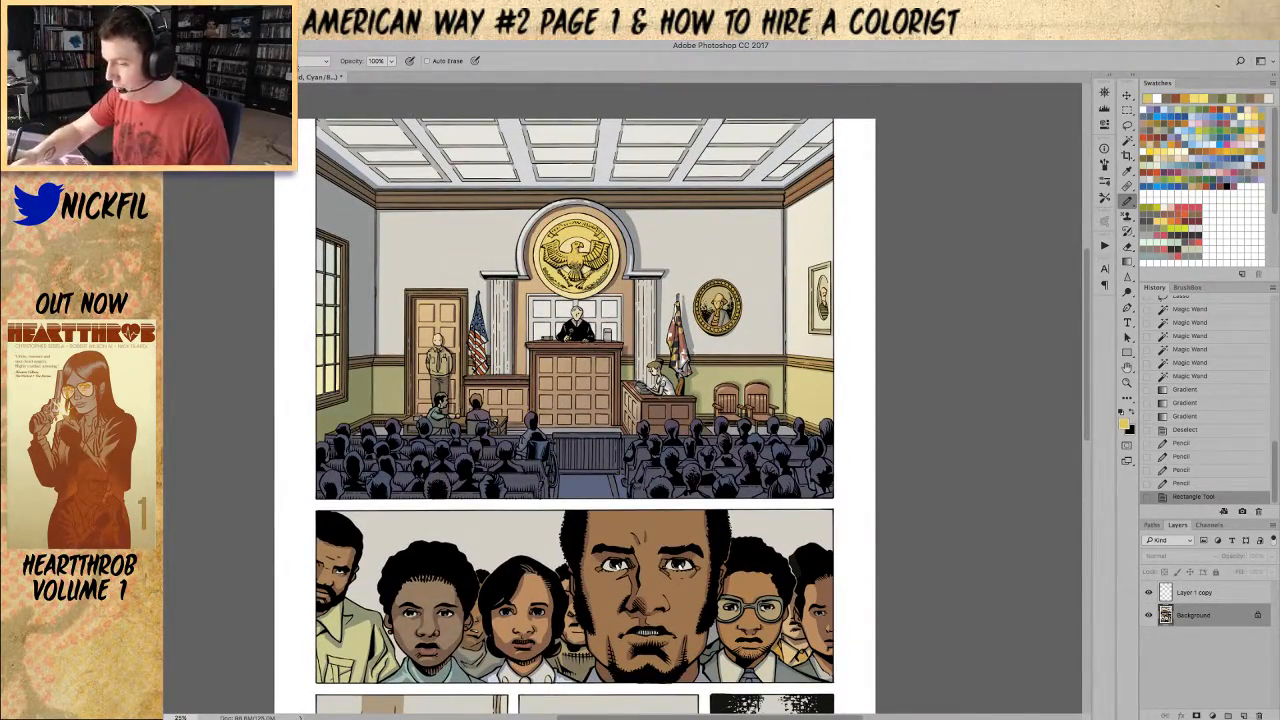
left_click(315, 61)
left_click(322, 170)
left_click(315, 61)
left_click(318, 64)
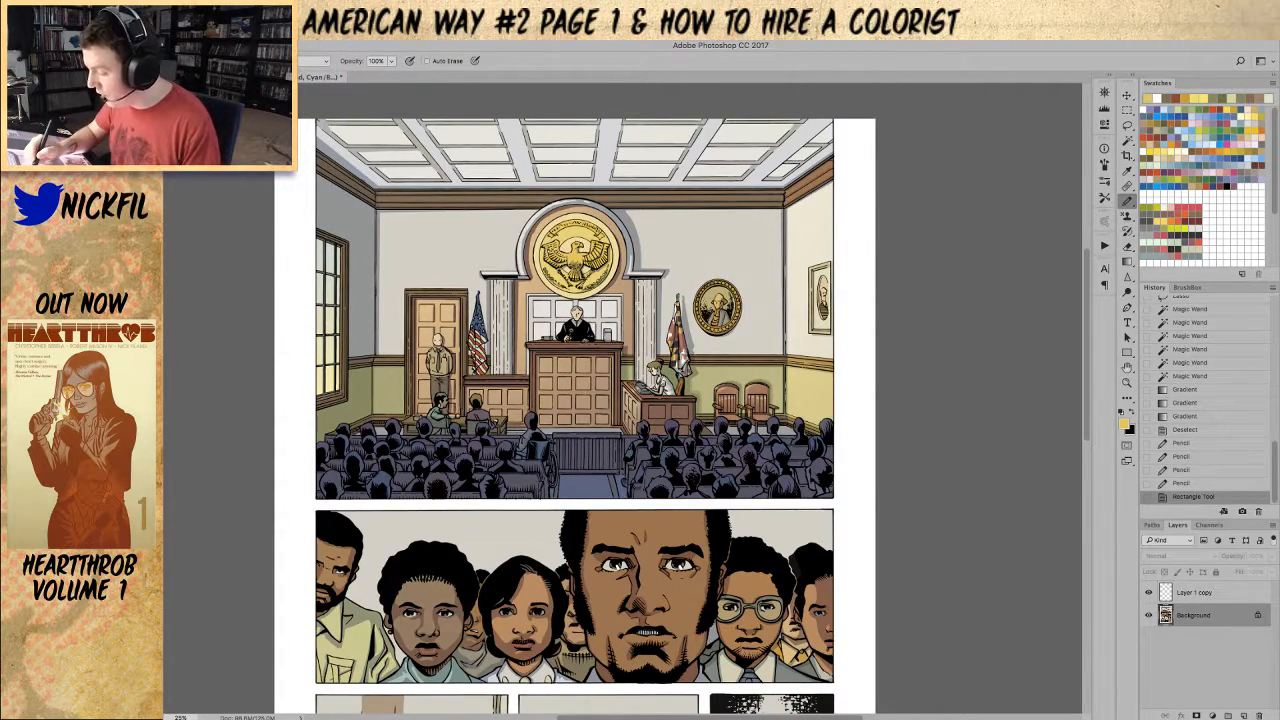
left_click(554, 251)
left_click(557, 253)
key("super+z")
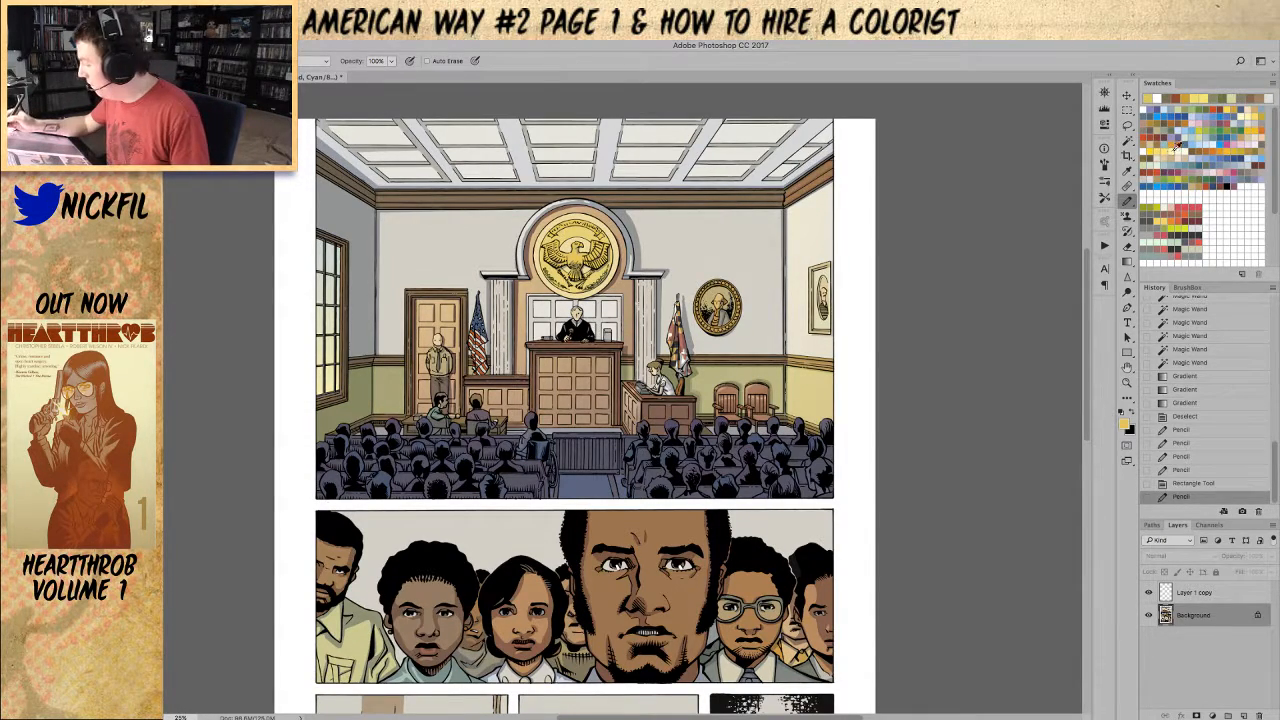
Step: Select the seal's gold areas with the Magic Wand, try an orange fill faded to 50%, and revert the fill
key("w")
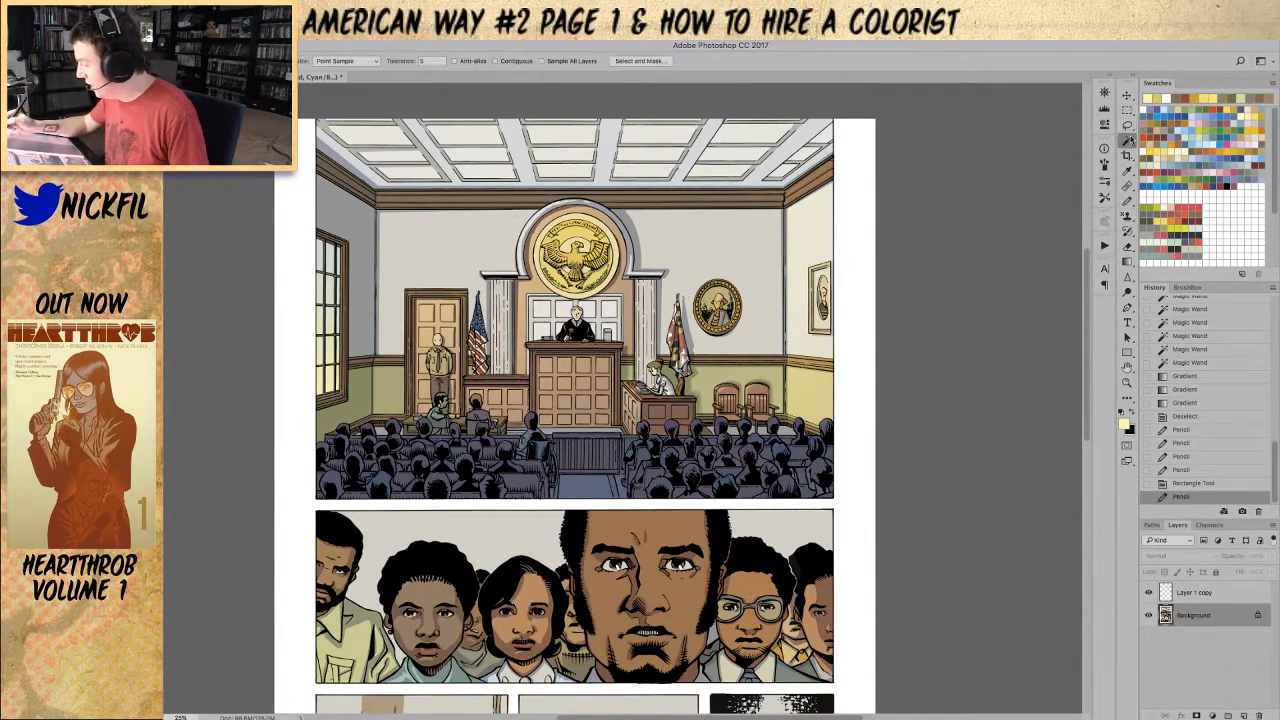
left_click(578, 245)
left_click(736, 258)
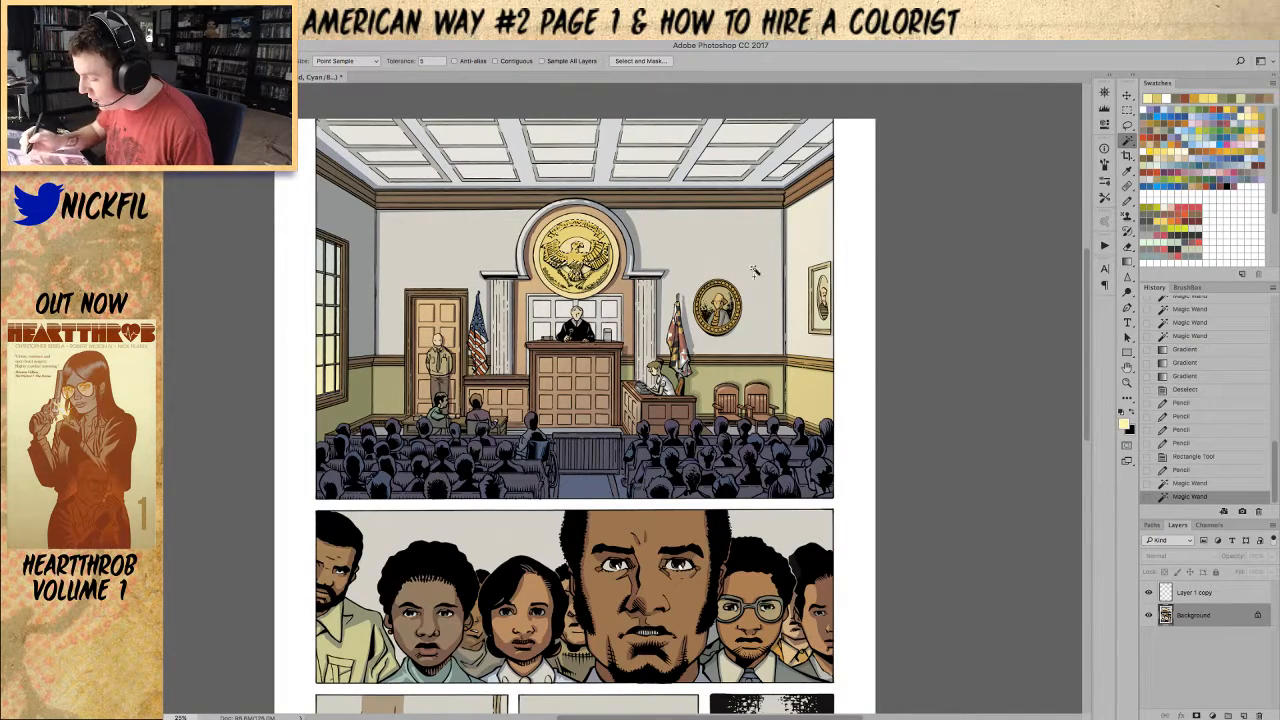
left_click(1175, 133)
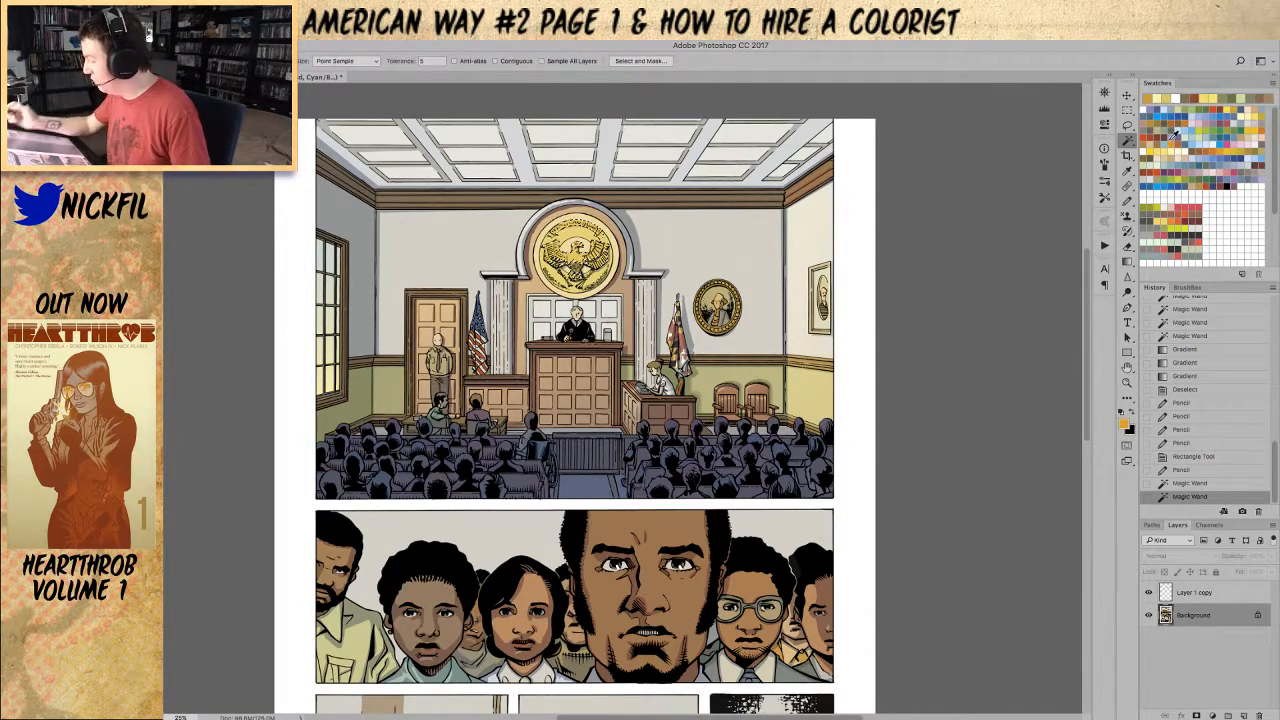
key("alt+BackSpace")
key("ctrl+shift+f")
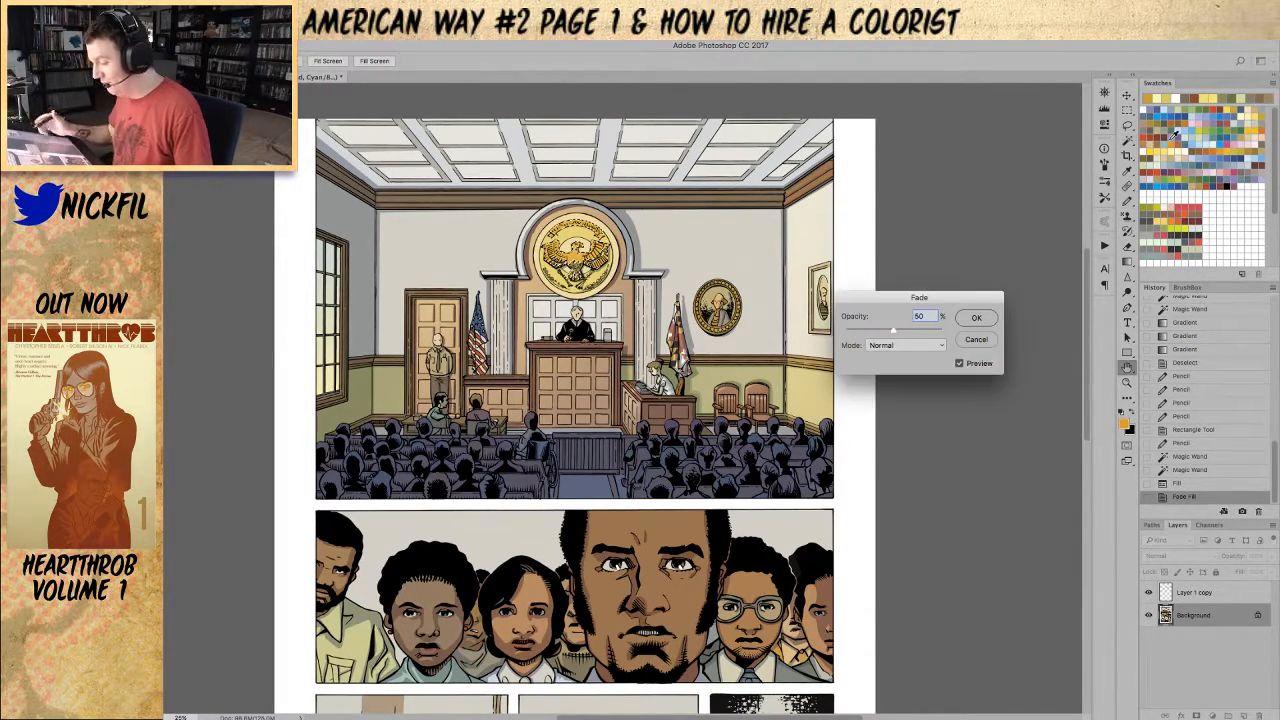
left_click(976, 339)
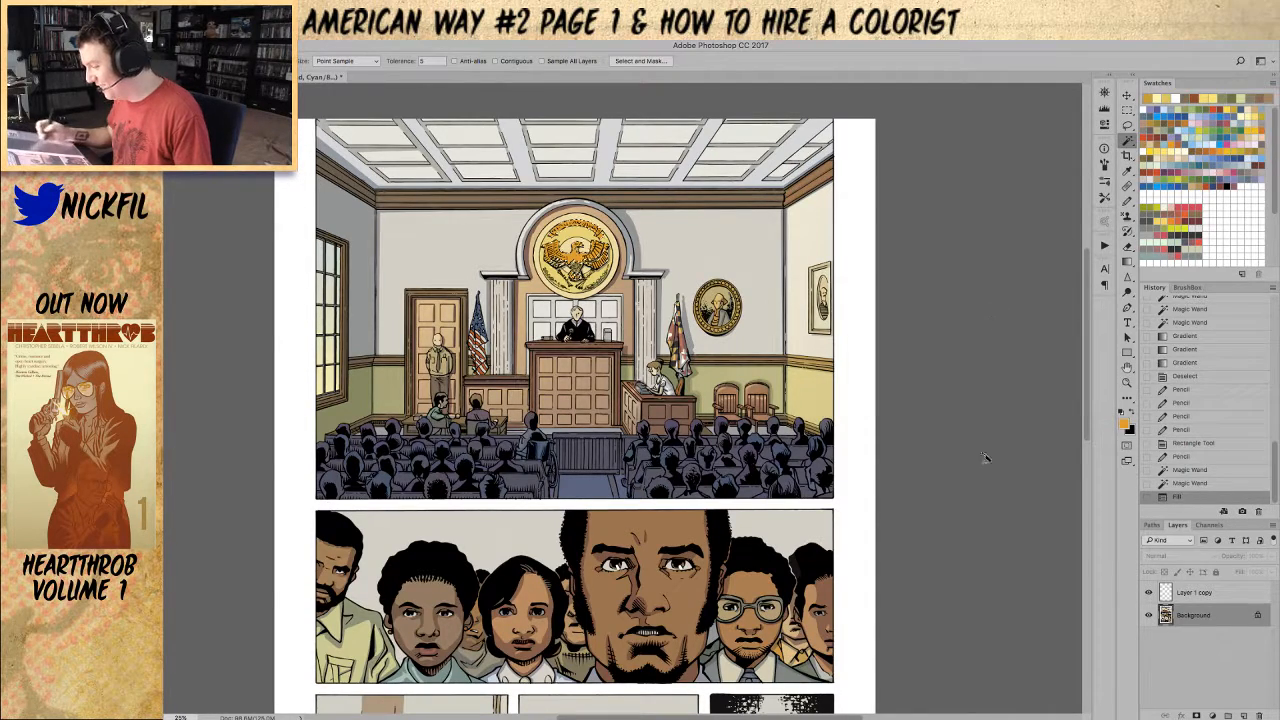
left_click(1190, 483)
Step: Select the seal's gold disc with the Magic Wand, cast an orange Gradient over it in Normal mode at 50% opacity, and deselect
left_click(606, 226)
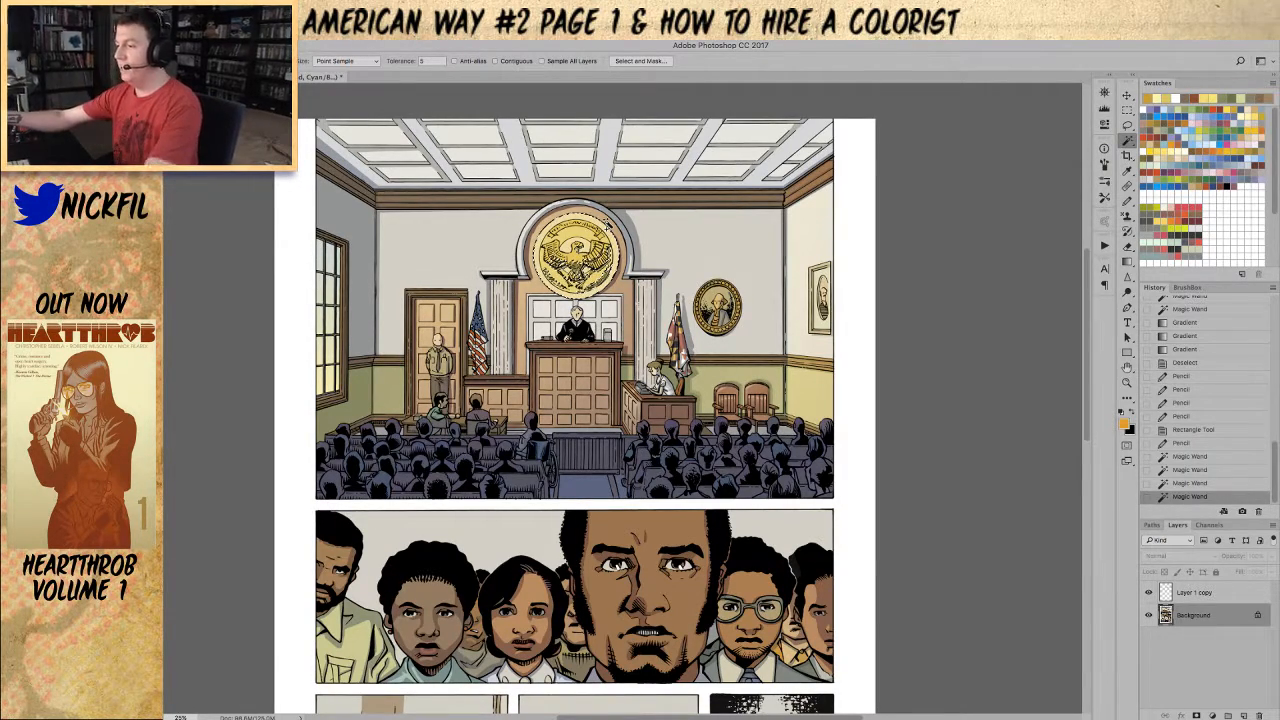
key("g")
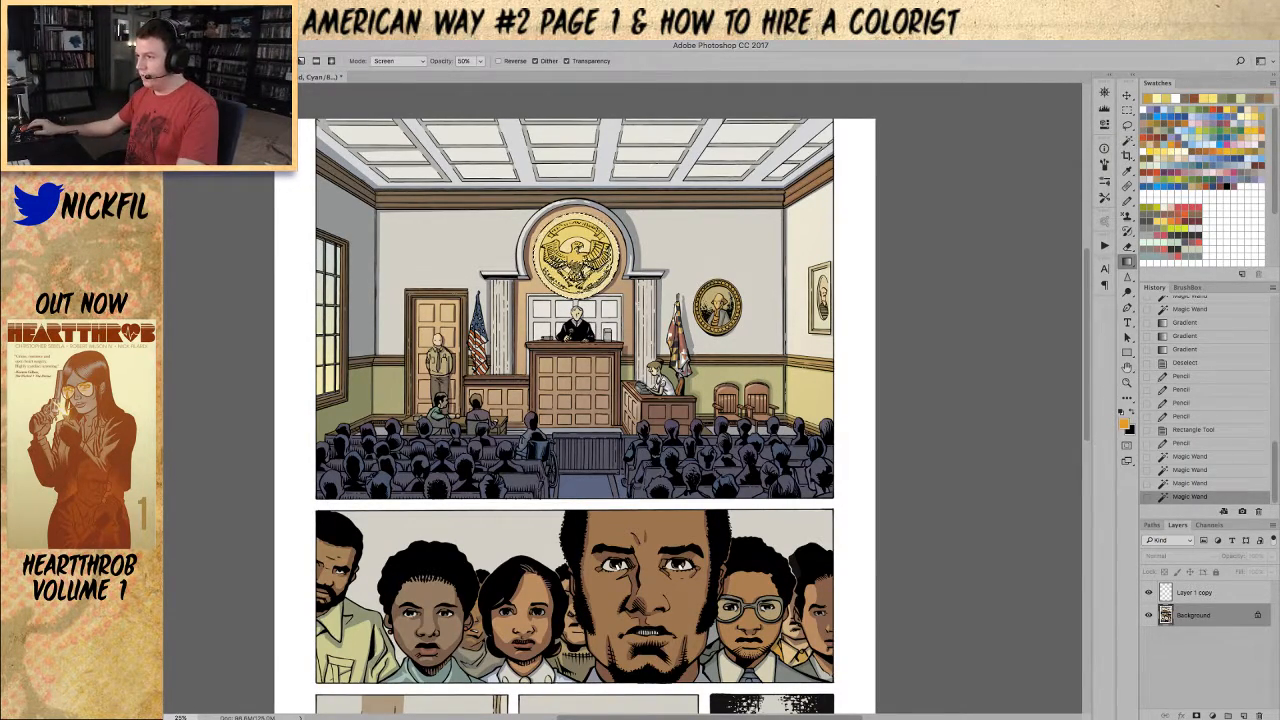
left_click_drag(546, 216, 502, 141)
key("ctrl+z")
left_click(398, 60)
left_click(392, 44)
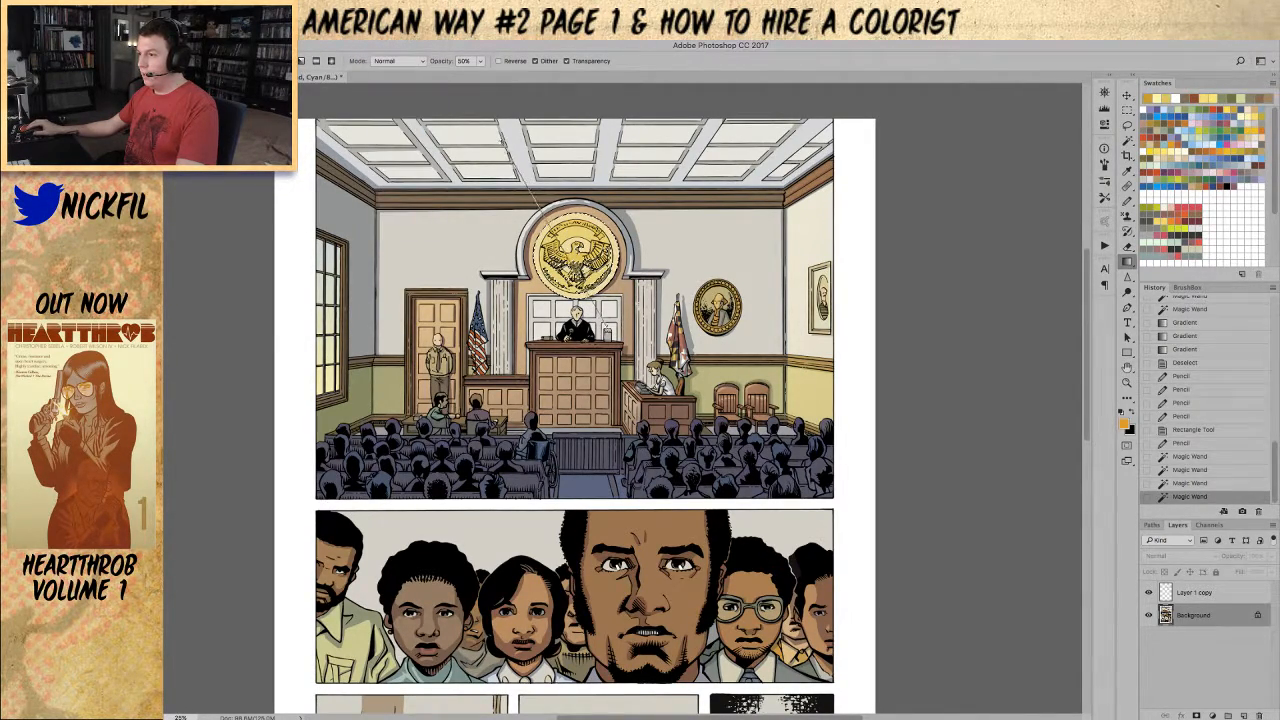
left_click_drag(590, 290, 590, 290)
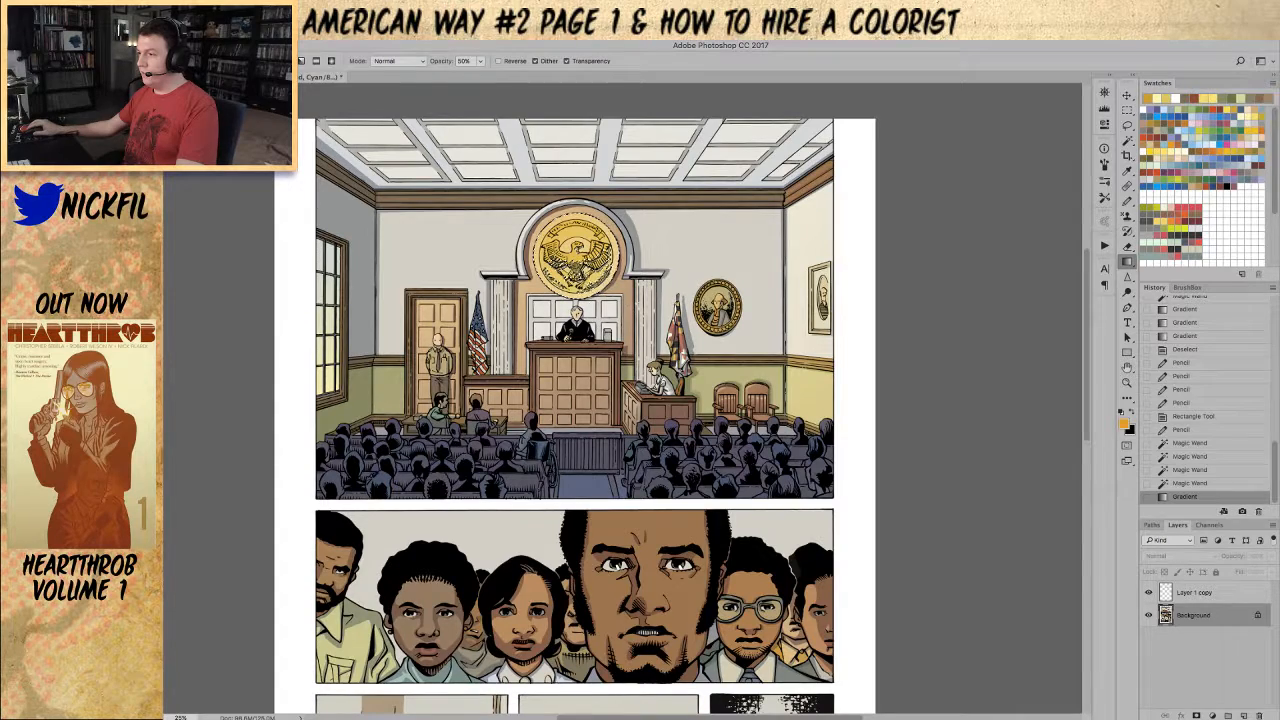
key("w")
left_click(590, 300)
key("z")
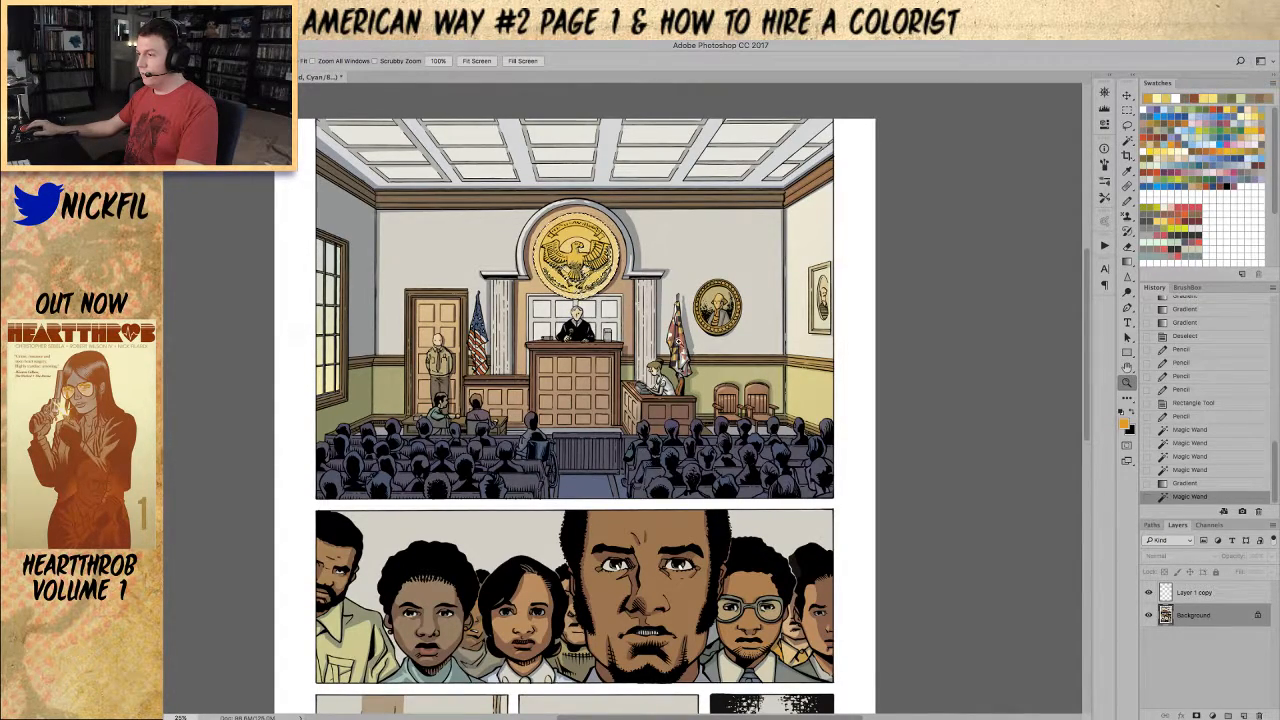
key("ctrl+d")
Step: Select the seal's shaded areas with the Magic Wand, fill them with red-orange, fade the fill, and deselect
scroll(570, 400, "up", 1)
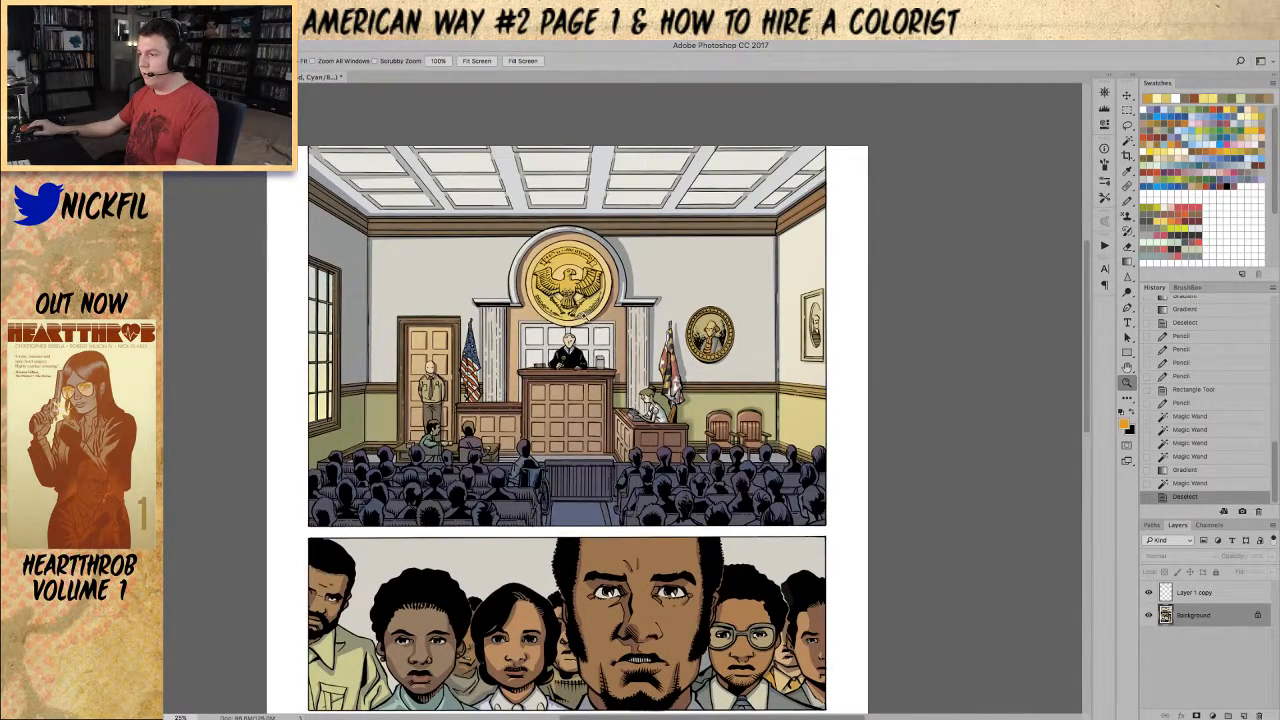
key("w")
left_click(643, 318)
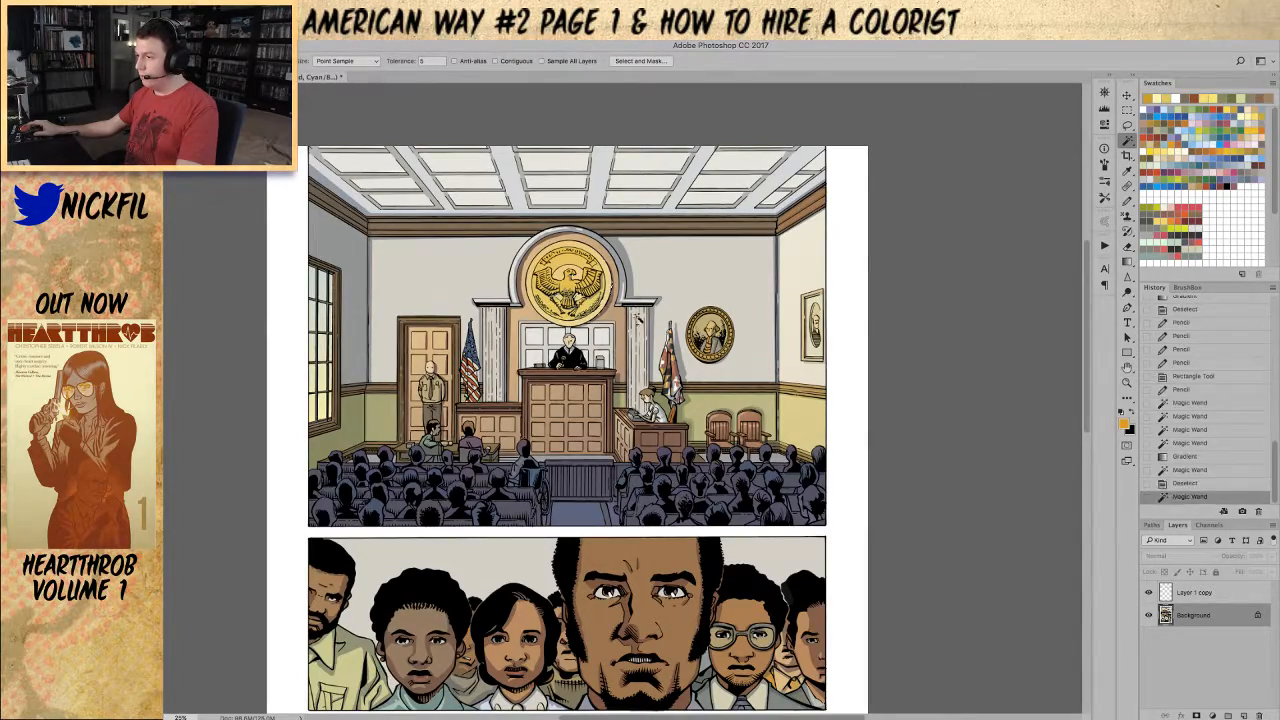
left_click(643, 318)
left_click(724, 300)
left_click_drag(735, 340, 673, 347)
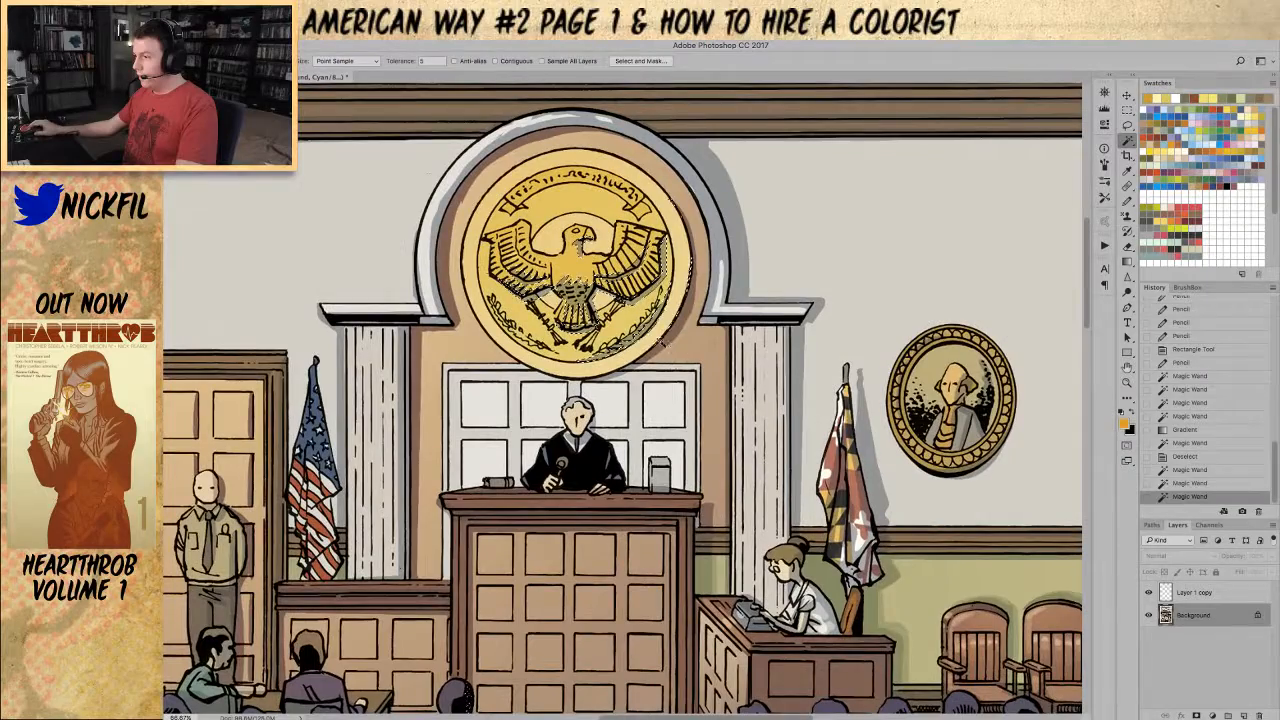
left_click(672, 349, "alt")
left_click(716, 334)
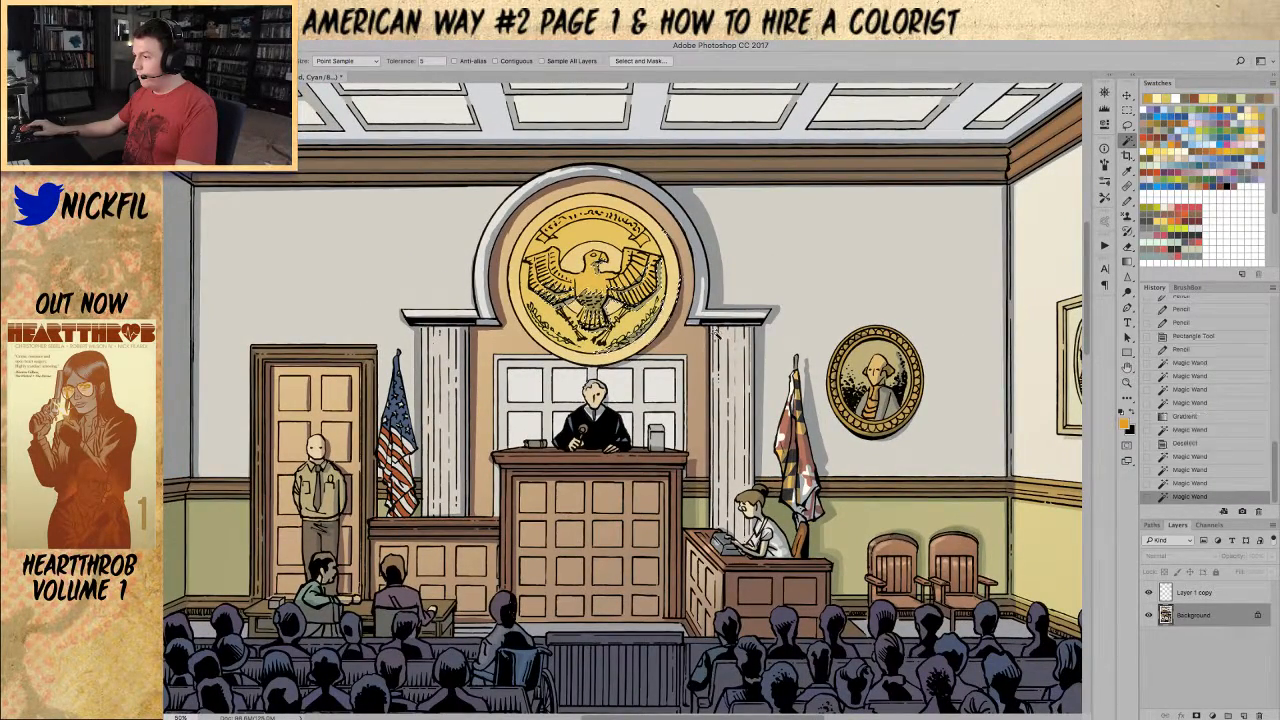
left_click(1217, 101)
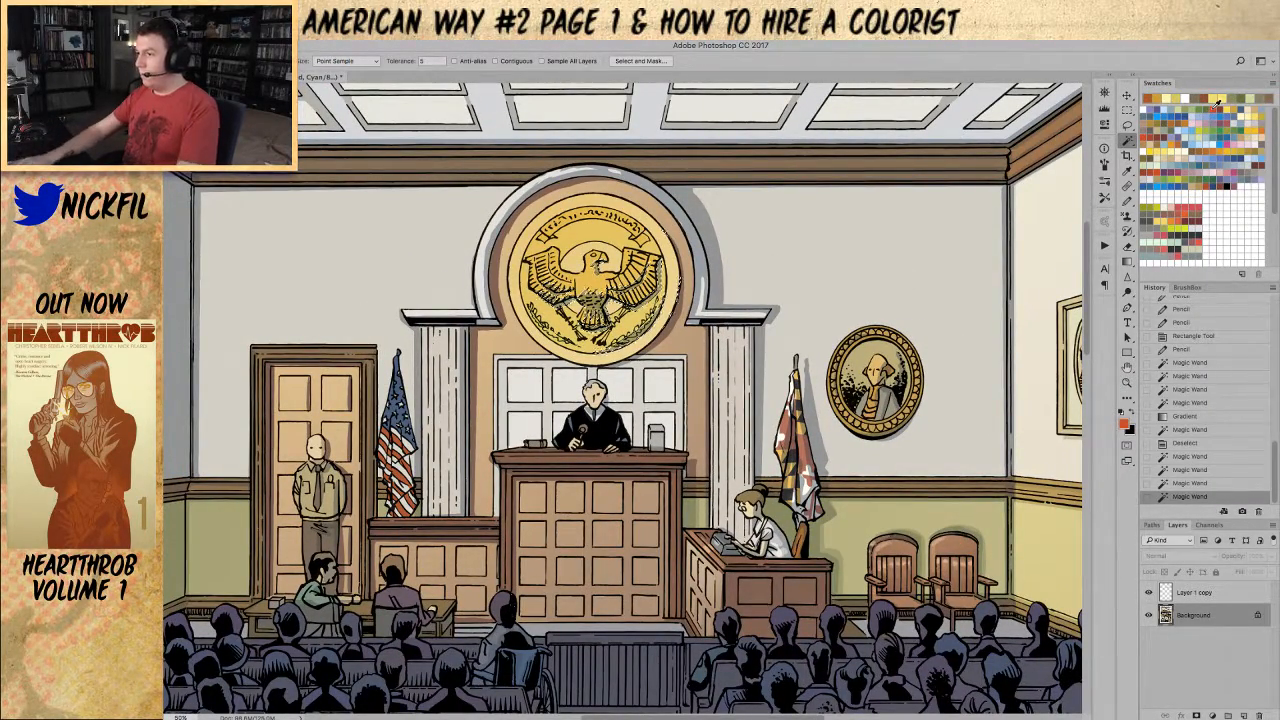
key("alt+BackSpace")
key("ctrl+d")
left_click(586, 354, "alt")
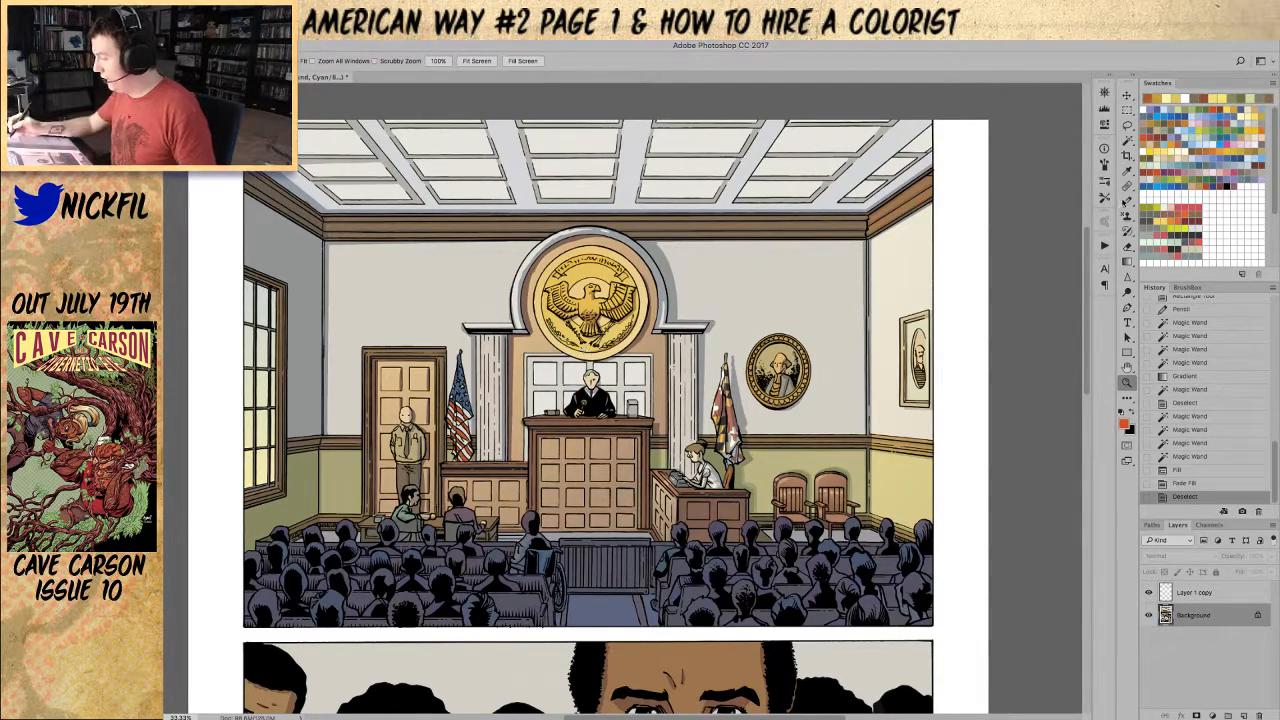
Step: Paint yellow highlights on the seal's eagle with the Pencil, lowering its opacity to 50%
key("b")
left_click(298, 62)
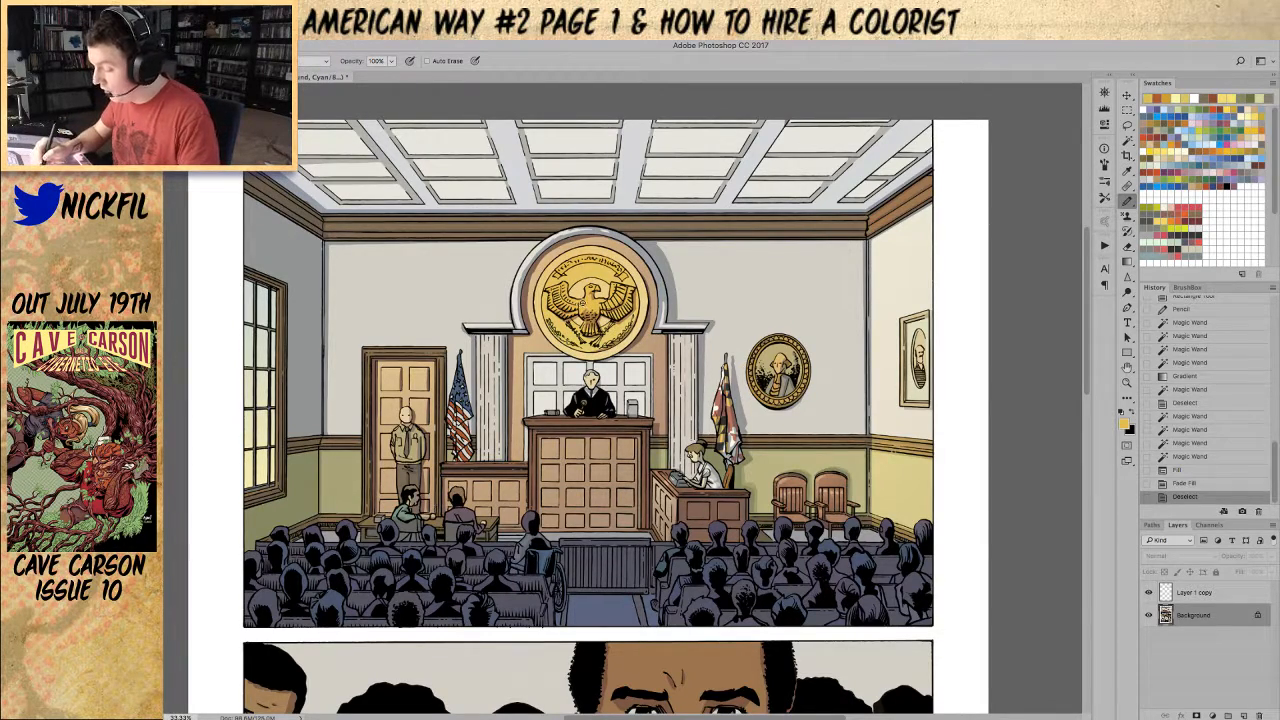
left_click_drag(585, 299, 591, 305)
mouse_move(593, 301)
left_mouse_down()
mouse_move(572, 301)
mouse_move(590, 302)
left_mouse_up()
left_click_drag(590, 300, 596, 306)
left_click_drag(594, 304, 603, 300)
left_click_drag(602, 298, 606, 292)
left_click_drag(600, 294, 600, 290)
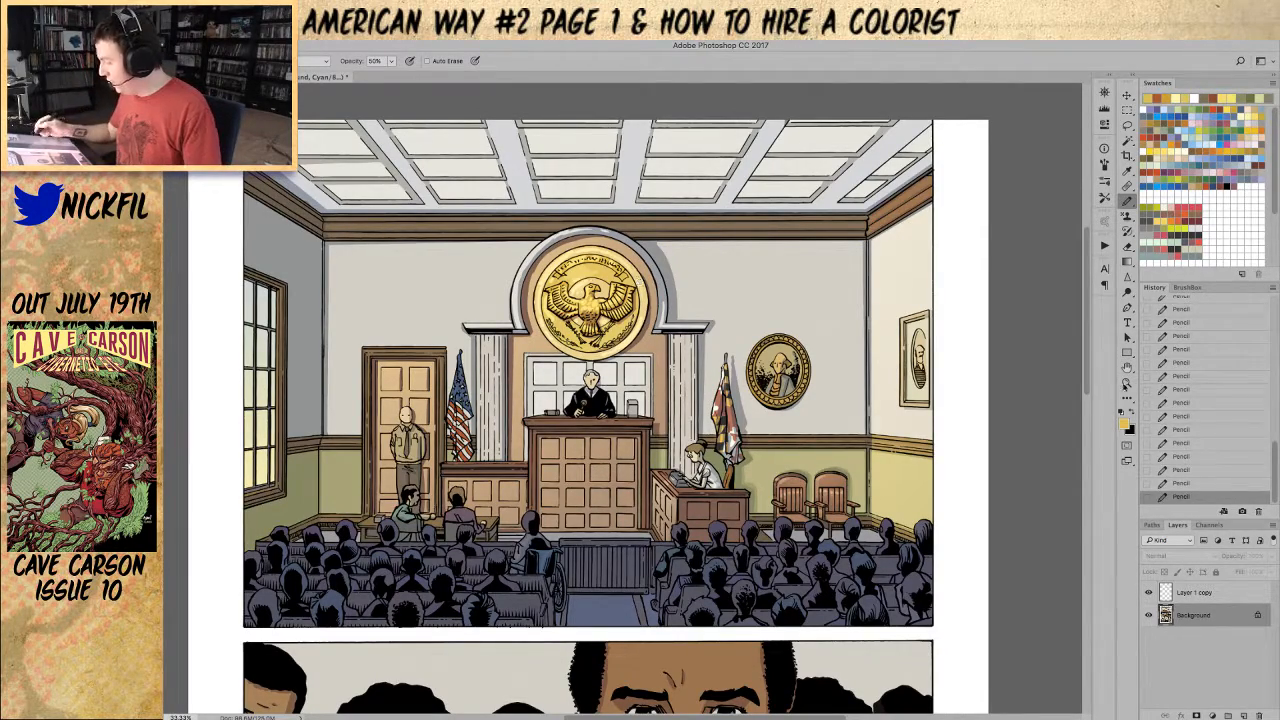
Step: Select the shaded left side wall and matching wall shadows with the Magic Wand, and fill them with a faded light blue
key("space")
mouse_move(705, 514)
left_mouse_down()
mouse_move(746, 473)
mouse_move(723, 484)
left_mouse_up()
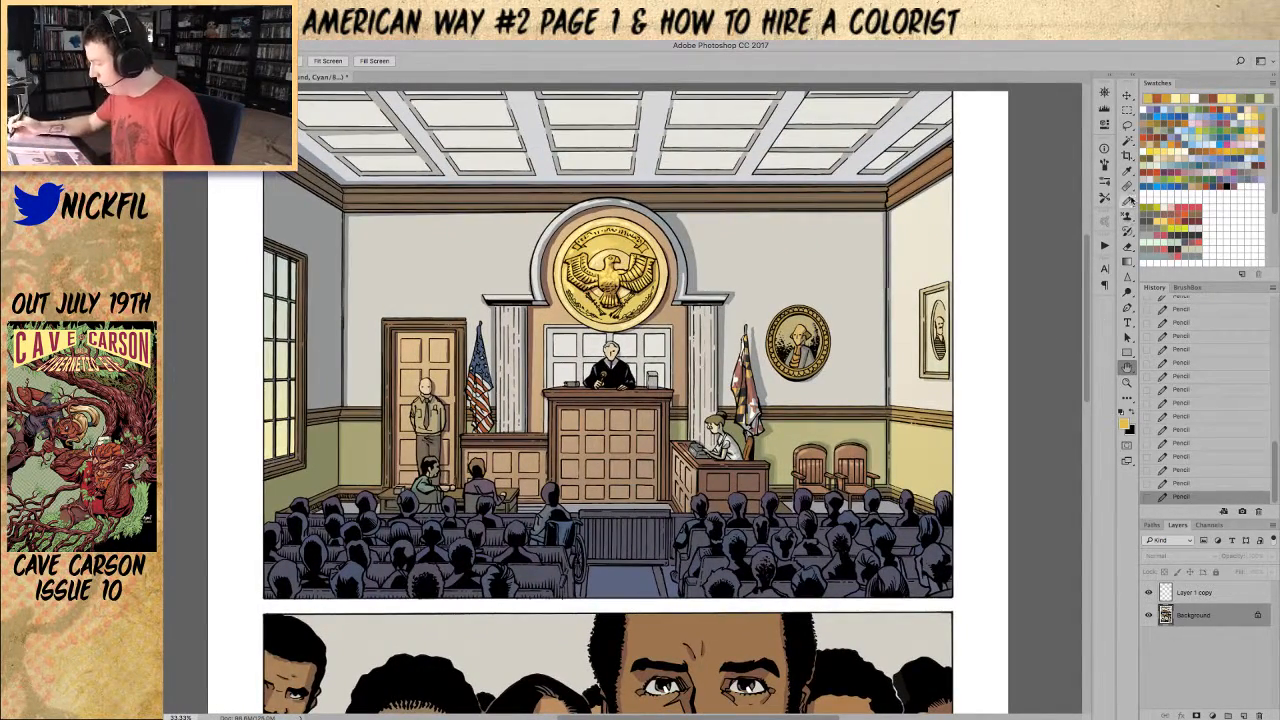
left_click(757, 353, "alt")
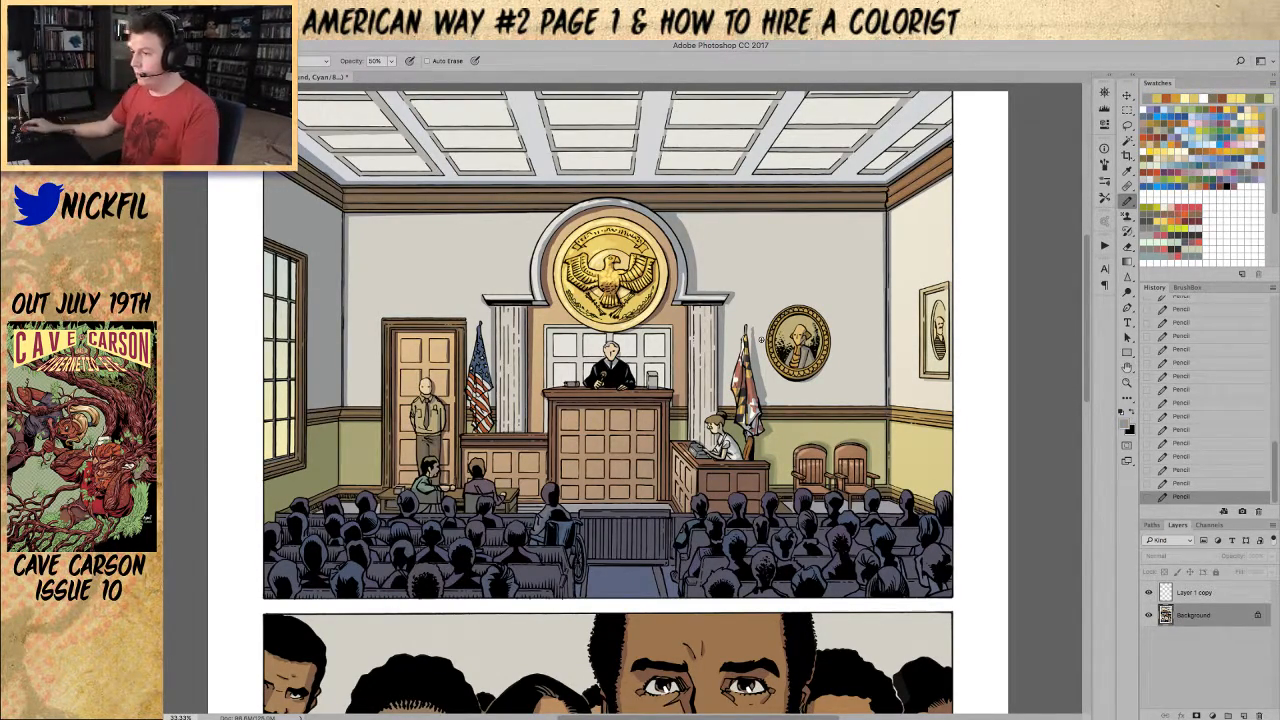
key("w")
left_click(322, 239)
key("z")
left_click(871, 313, "alt")
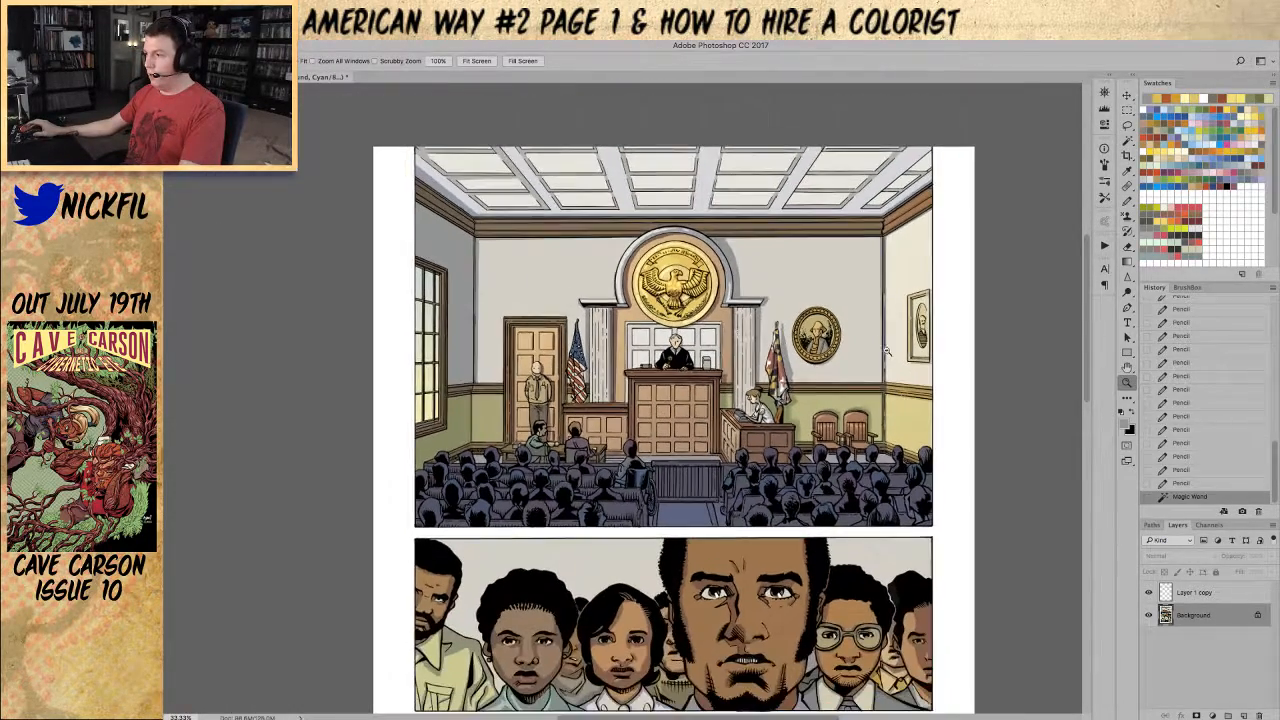
scroll(986, 318, "right", 3)
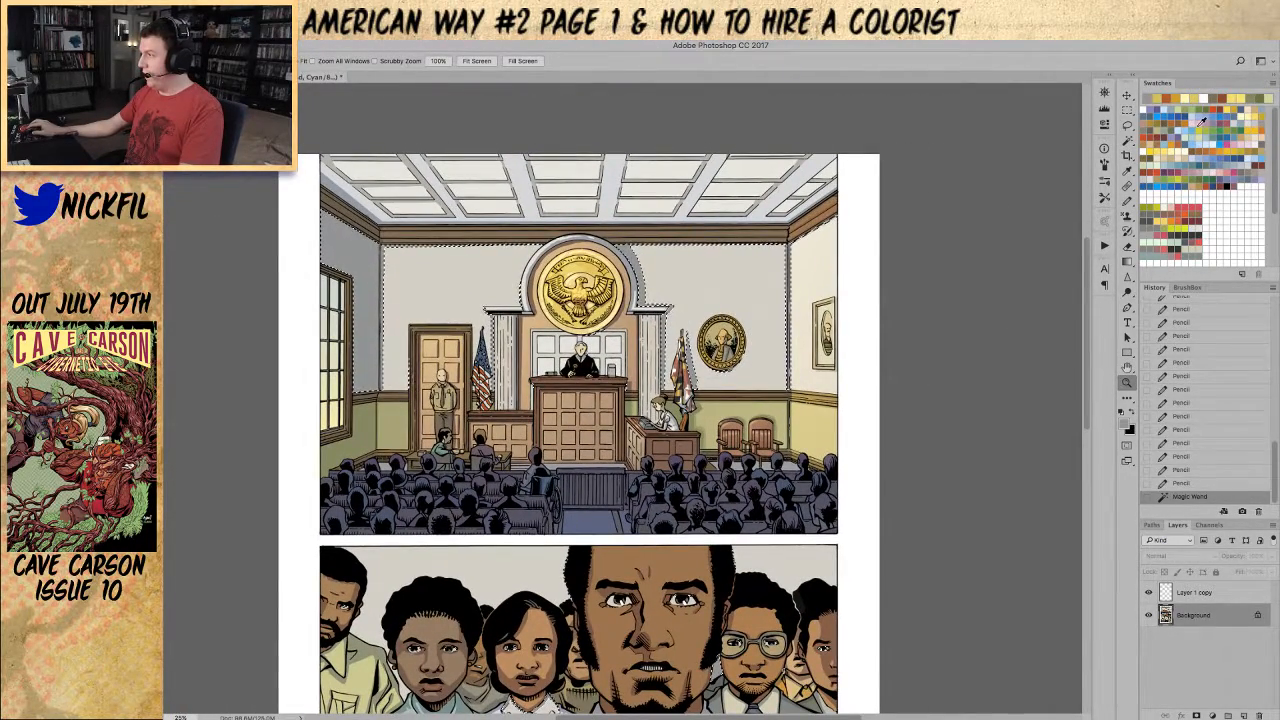
left_click(1190, 125)
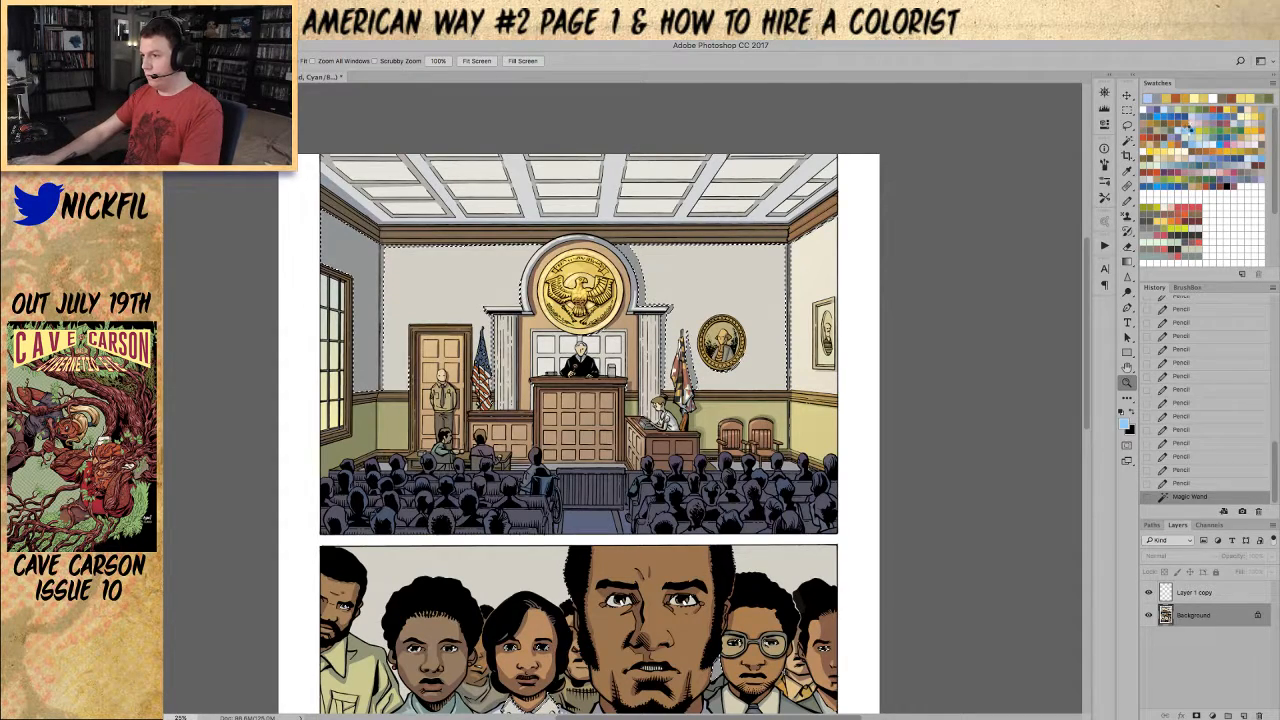
key("alt+BackSpace")
Step: Select the left and back courtroom walls with the Magic Wand and subtract the lower panels from the selection with the Rectangular Marquee
key("w")
left_click(388, 284)
left_click(386, 664, "shift")
key("z")
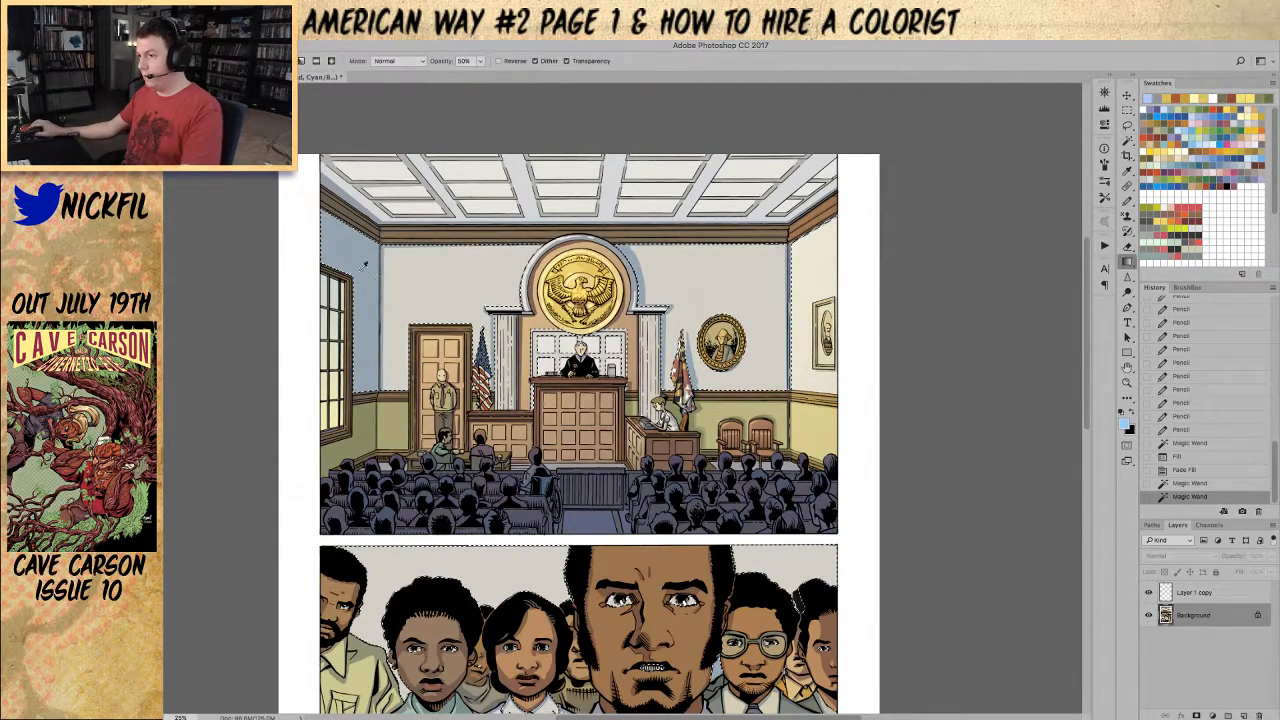
key("ctrl+0")
key("m")
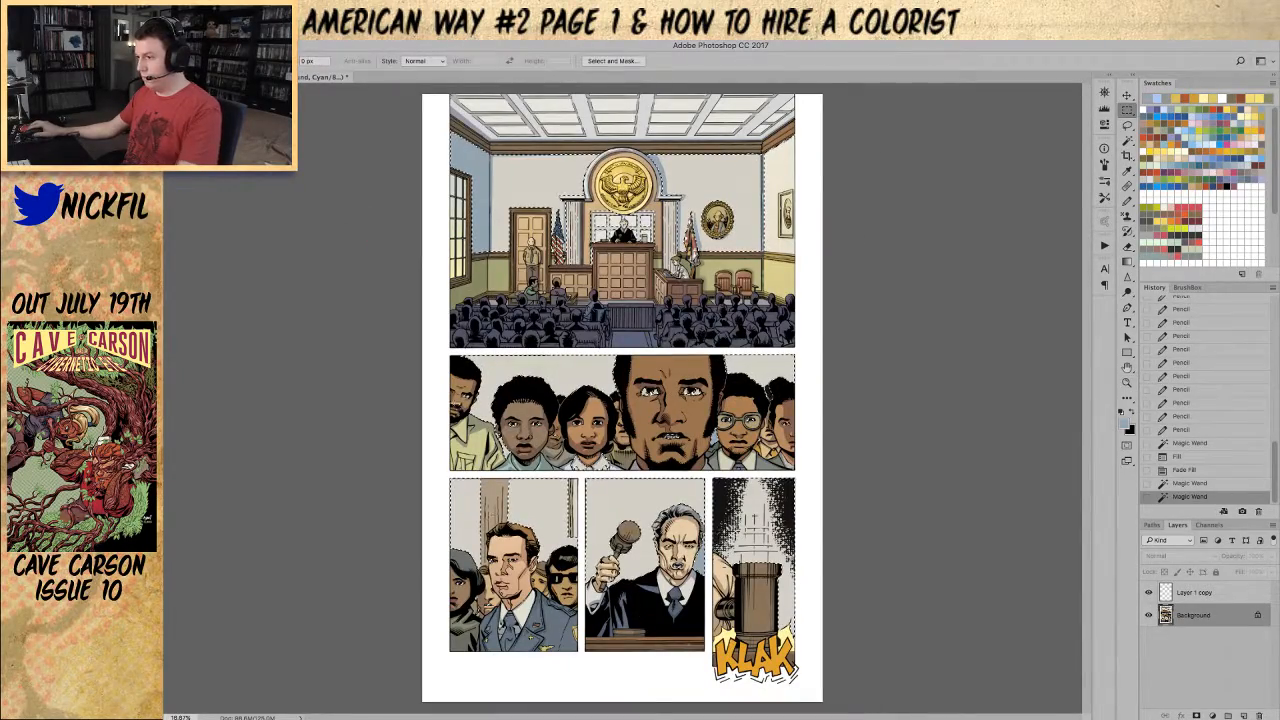
left_click_drag(418, 342, 1040, 706)
Step: Cast a pale blue Gradient over the selected courtroom walls in Normal mode at 50% opacity, undoing and redrawing the first attempt
key("z")
left_click(518, 310)
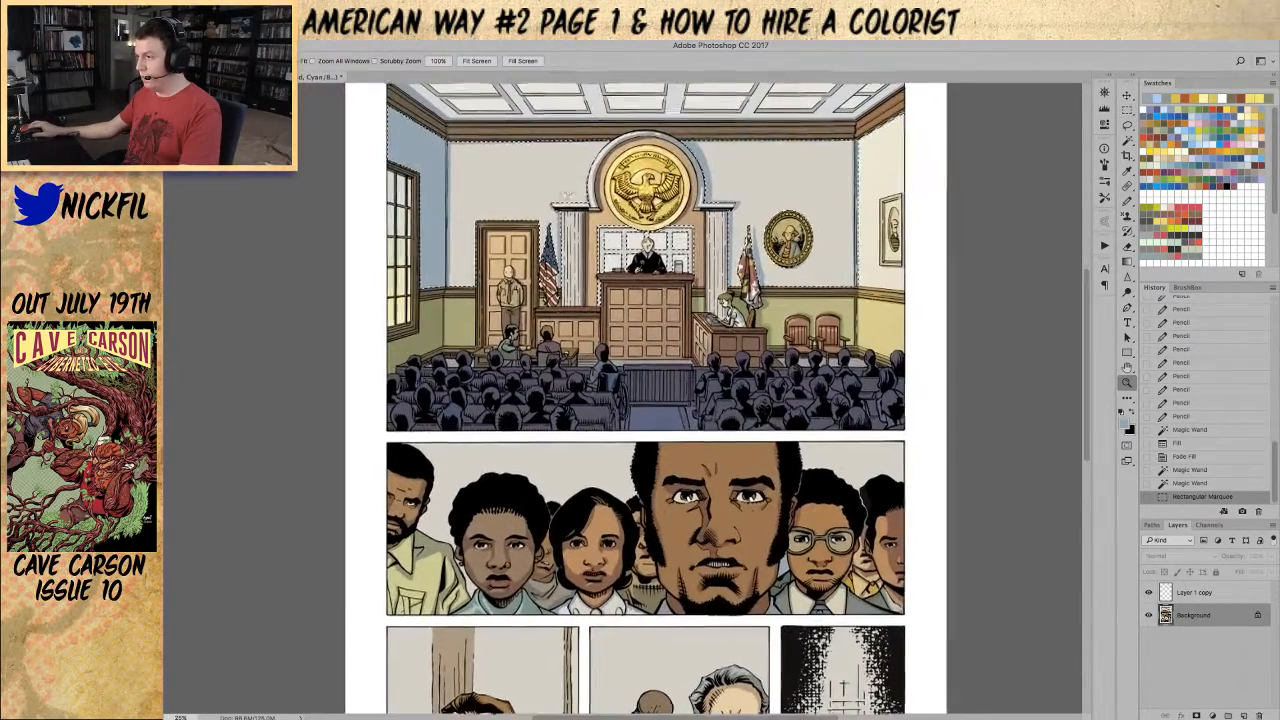
key("g")
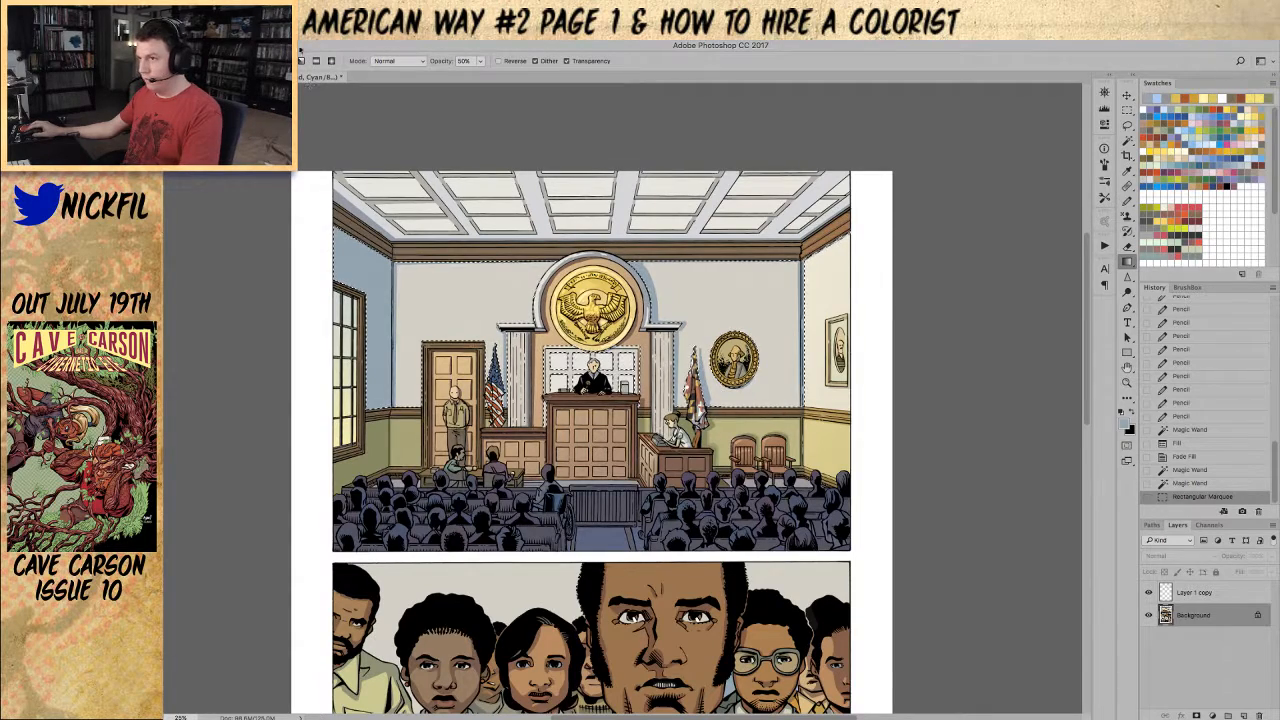
left_click_drag(581, 362, 581, 362)
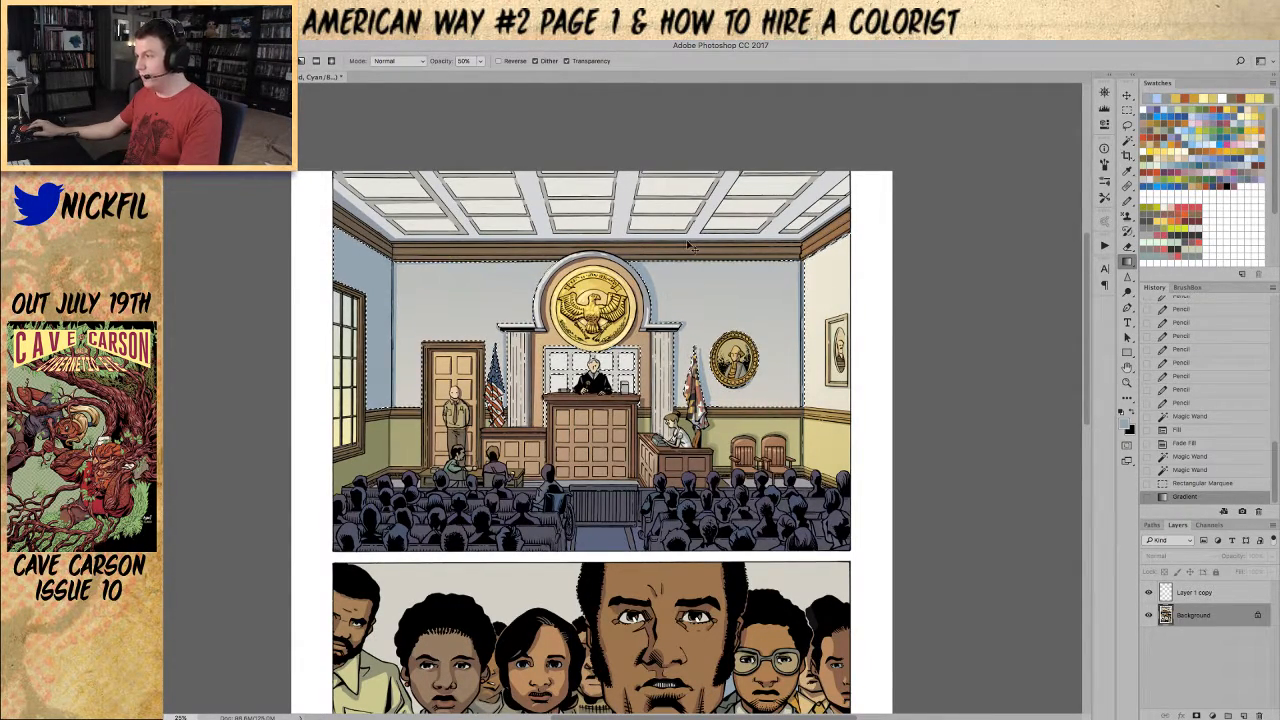
key("ctrl+z")
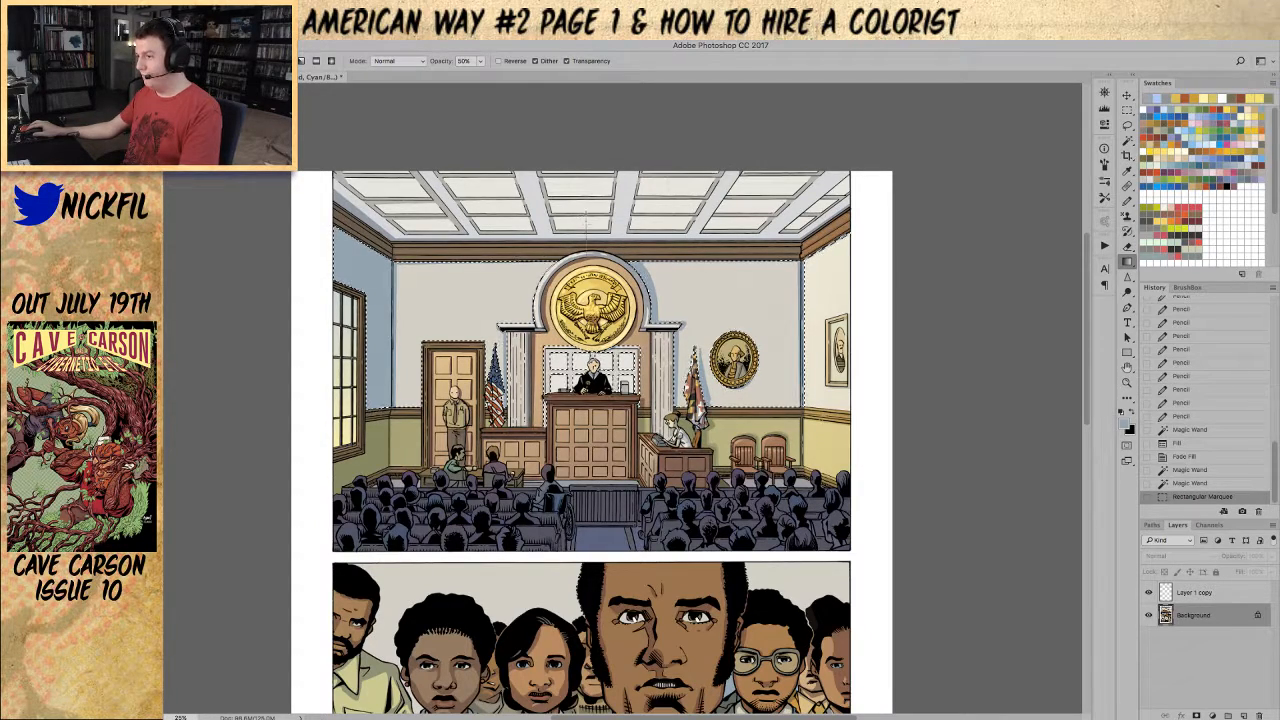
left_click_drag(585, 290, 585, 290)
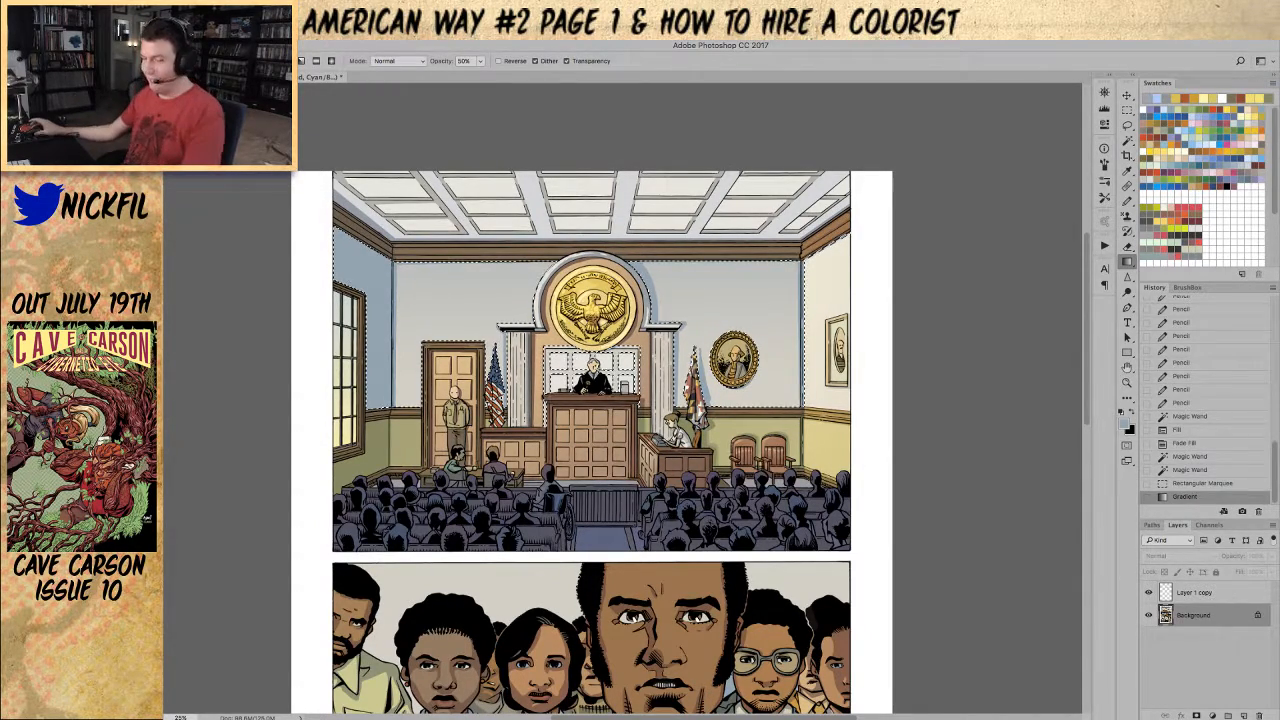
Step: Cast a bright blue Gradient twice over the selected courtroom walls in Screen mode at 50% opacity, and clear the selection
left_click(1162, 115)
left_click(394, 62)
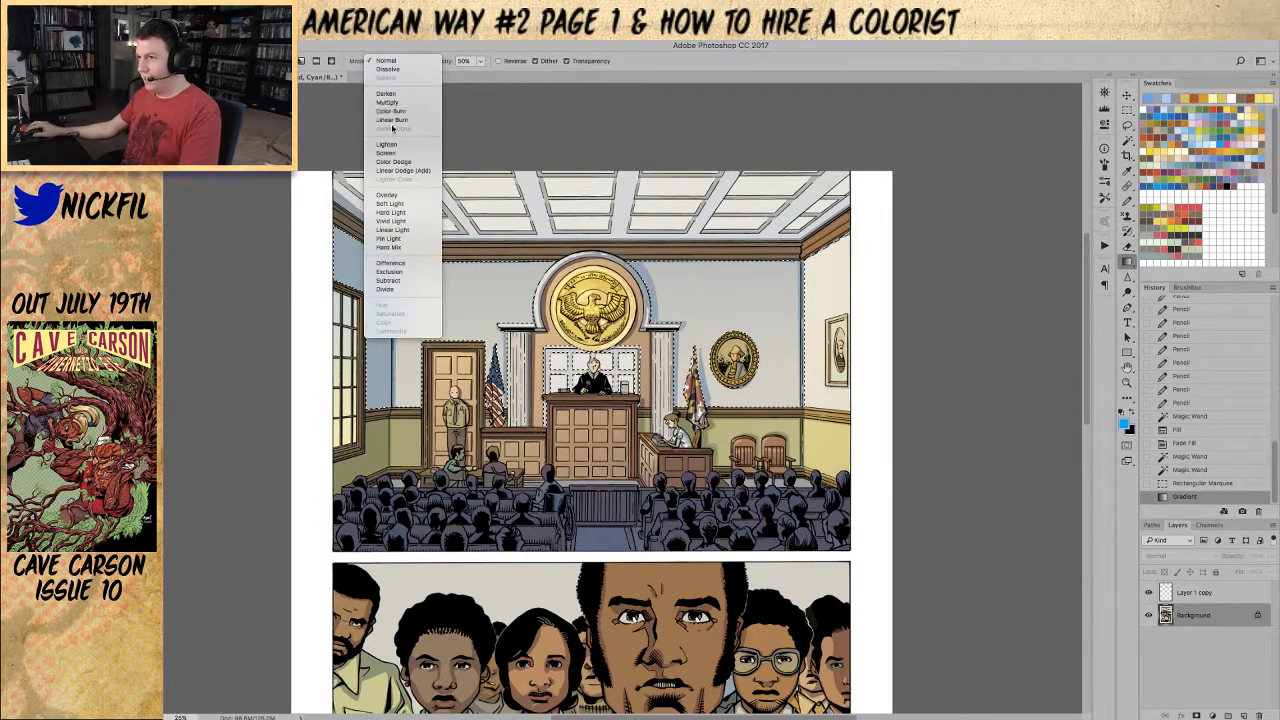
left_click(386, 152)
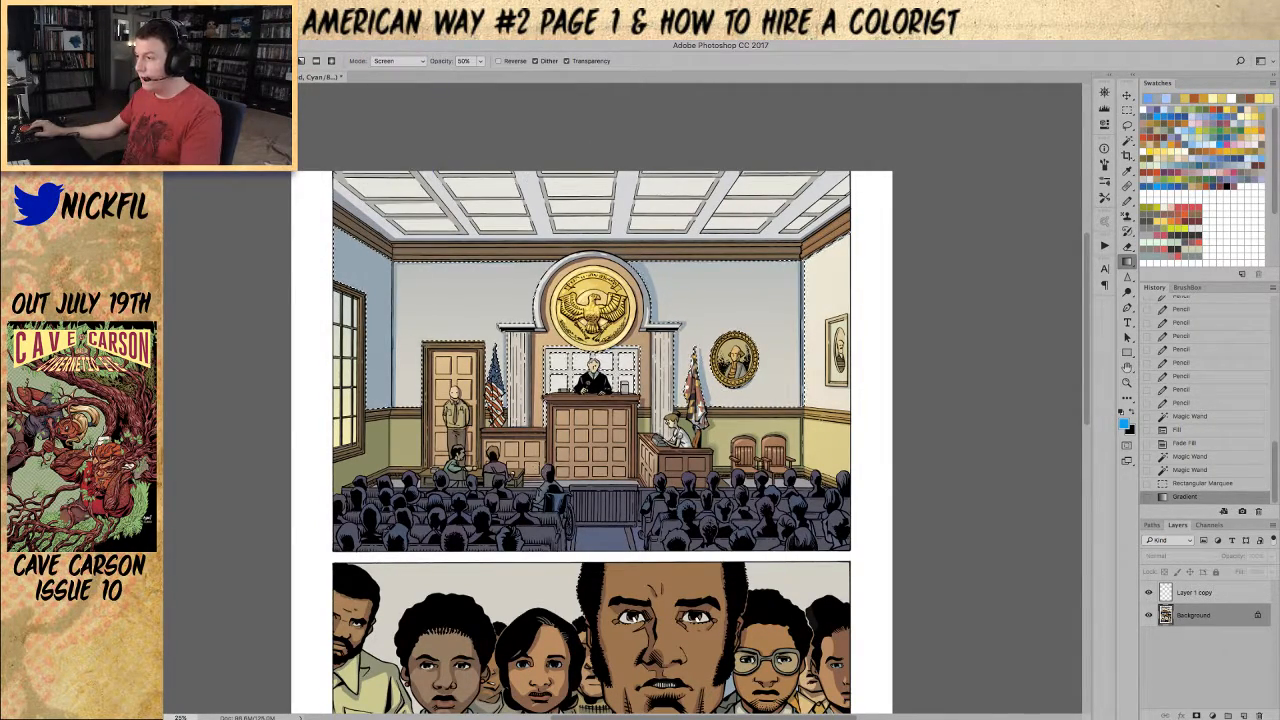
left_click_drag(597, 245, 597, 243)
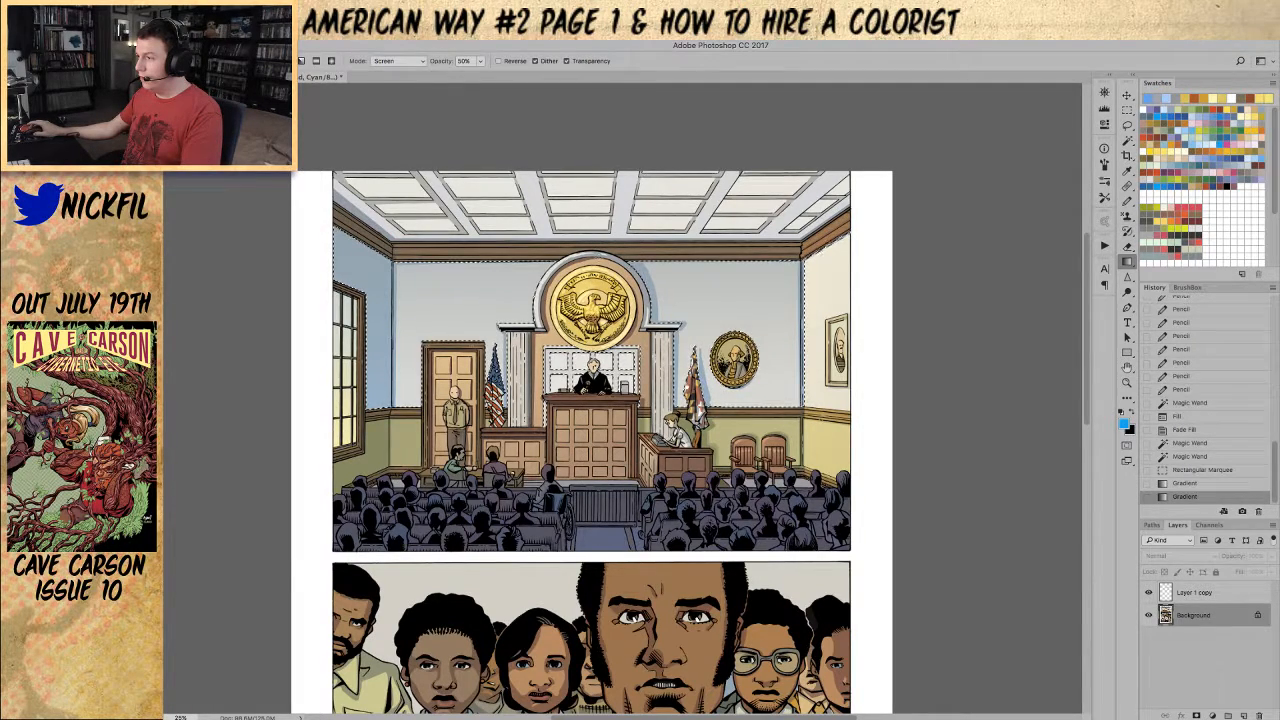
left_click_drag(557, 535, 558, 390)
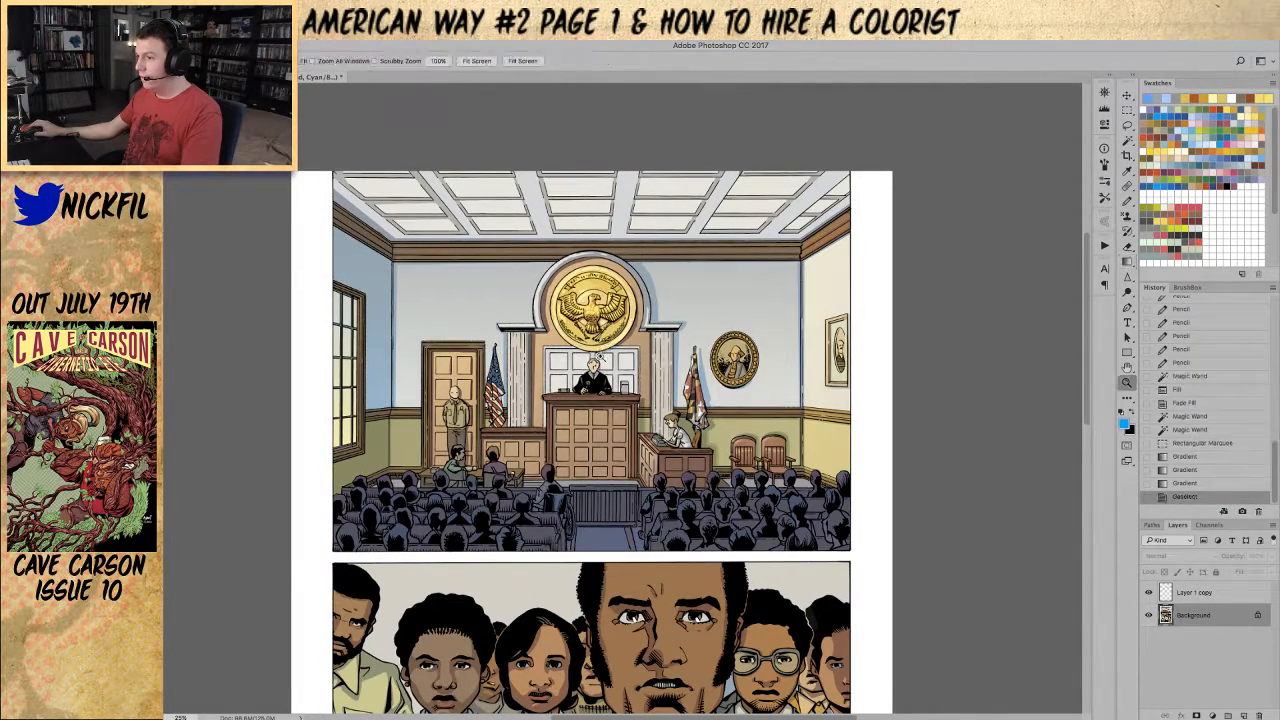
key("ctrl+d")
key("ctrl+minus")
key("w")
left_click(656, 207)
key("super+d")
Step: Select the tan wall sections surrounding the gold seal and judge's backdrop piece by piece with the contiguous Magic Wand
left_click(636, 187, "super")
left_click(636, 187, "super")
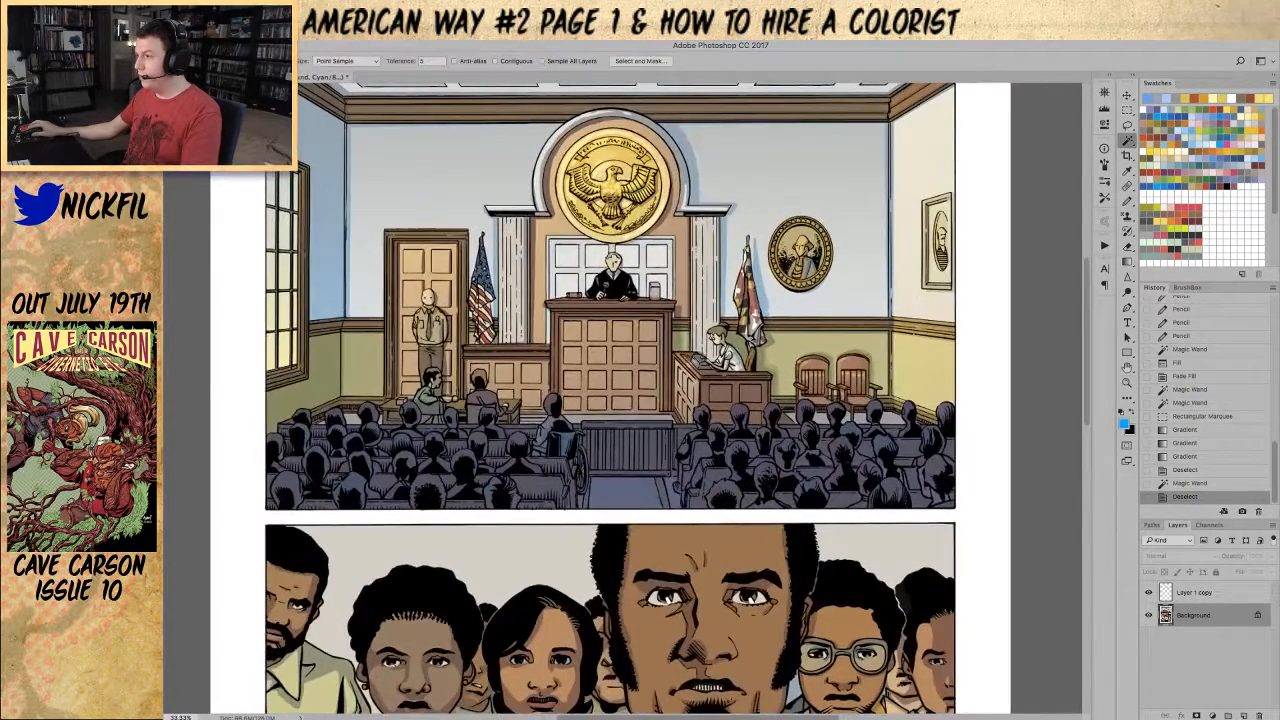
left_click(552, 192, "shift")
left_click(554, 200, "shift")
left_click(557, 212, "shift")
left_click(560, 226, "shift")
left_click(542, 295, "shift")
left_click(541, 318, "shift")
left_click(541, 336, "shift")
left_click(533, 285, "shift")
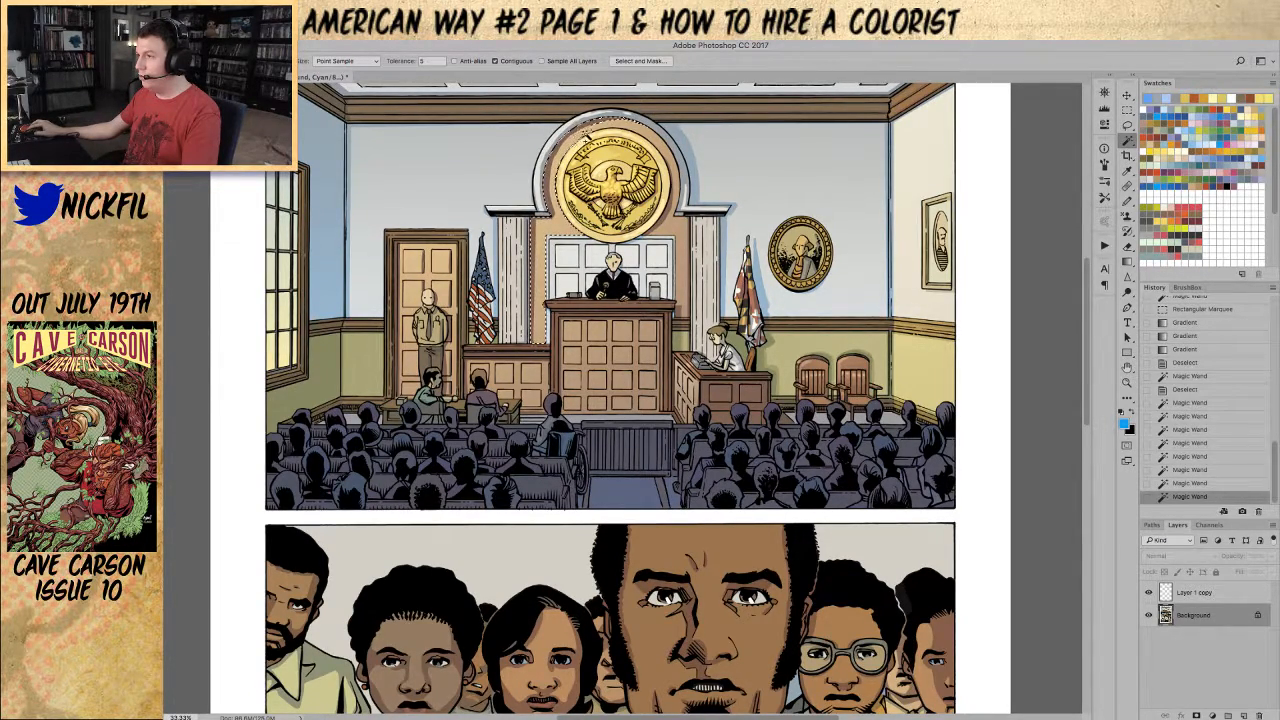
left_click(598, 125, "shift")
left_click(611, 123, "shift")
left_click(625, 124, "shift")
left_click(638, 128, "shift")
left_click(650, 135, "shift")
left_click(660, 145, "shift")
left_click(669, 158, "shift")
left_click(675, 172, "shift")
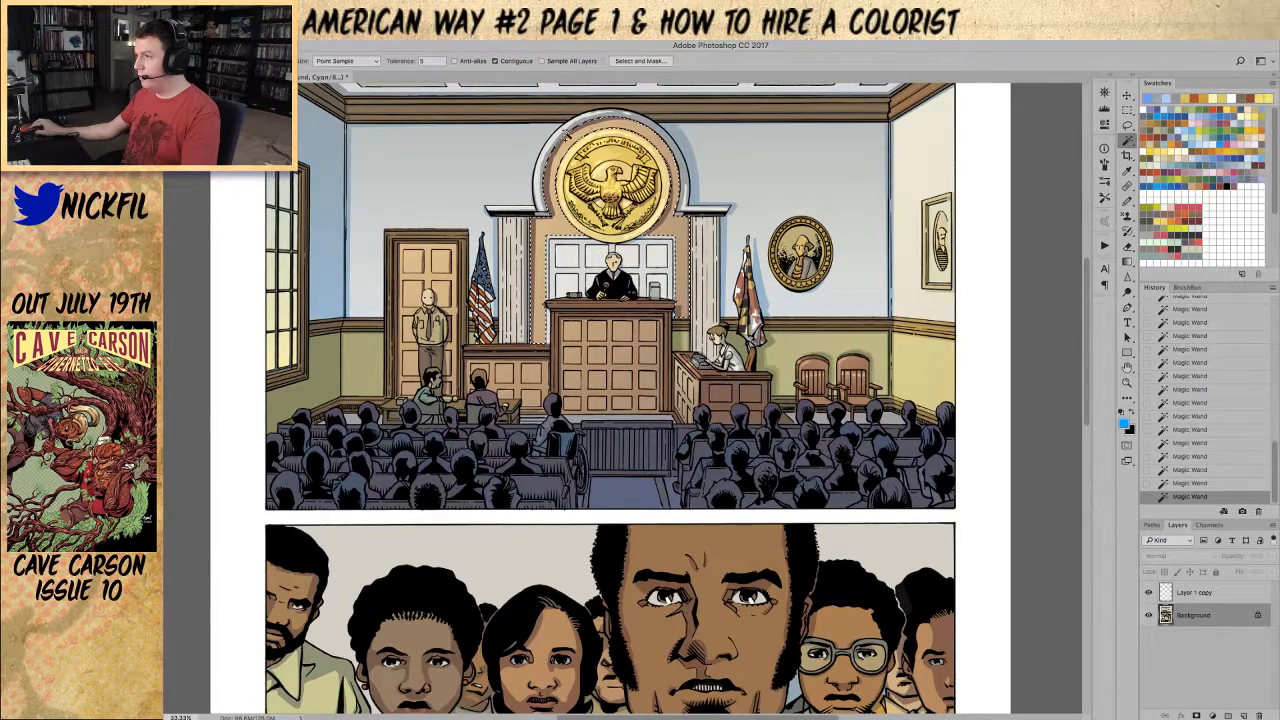
Step: Darken the selected wall around the seal with two reddish-brown Gradient passes at 50% opacity, and clear the selection
key("z")
left_click(628, 238, "alt")
left_click(628, 238, "alt")
key("g")
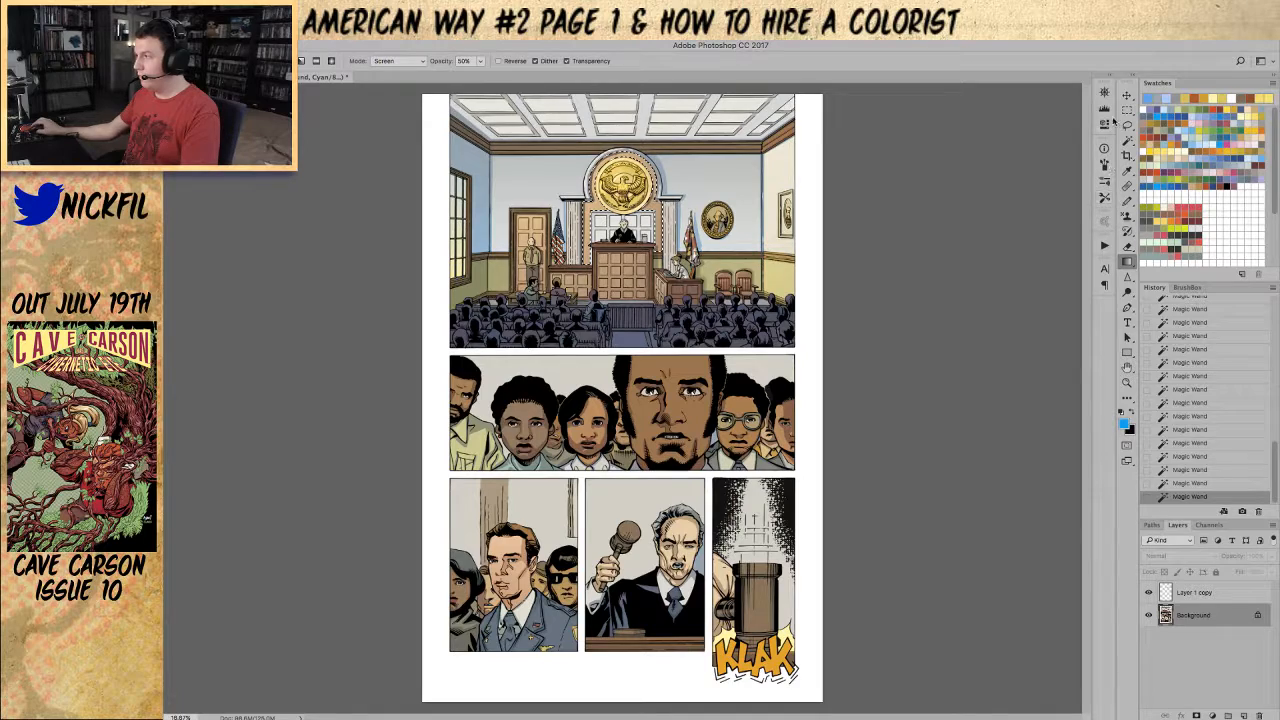
left_click(1222, 102)
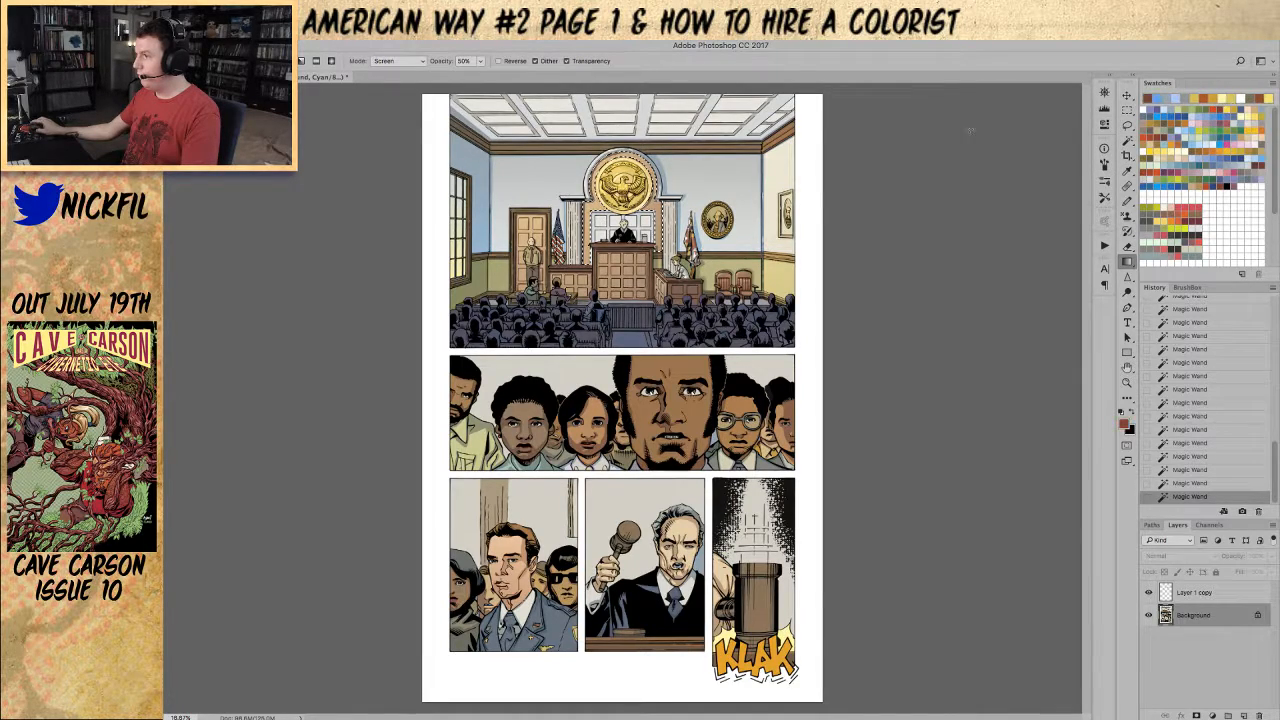
left_click(395, 62)
left_click(400, 132)
left_click_drag(629, 299, 627, 165)
left_click_drag(595, 269, 616, 120)
key("ctrl+d")
key("z")
left_click(668, 262, "alt")
left_click(652, 289)
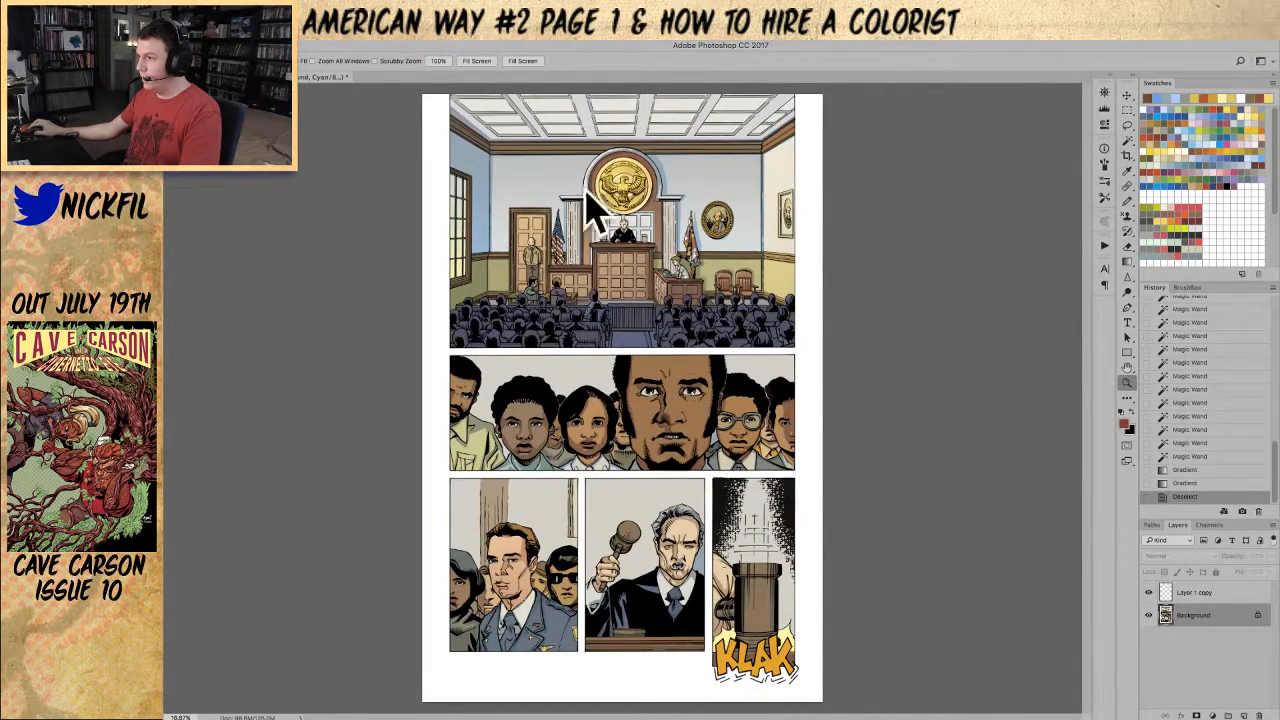
key("w")
left_click(620, 222)
key("ctrl+d")
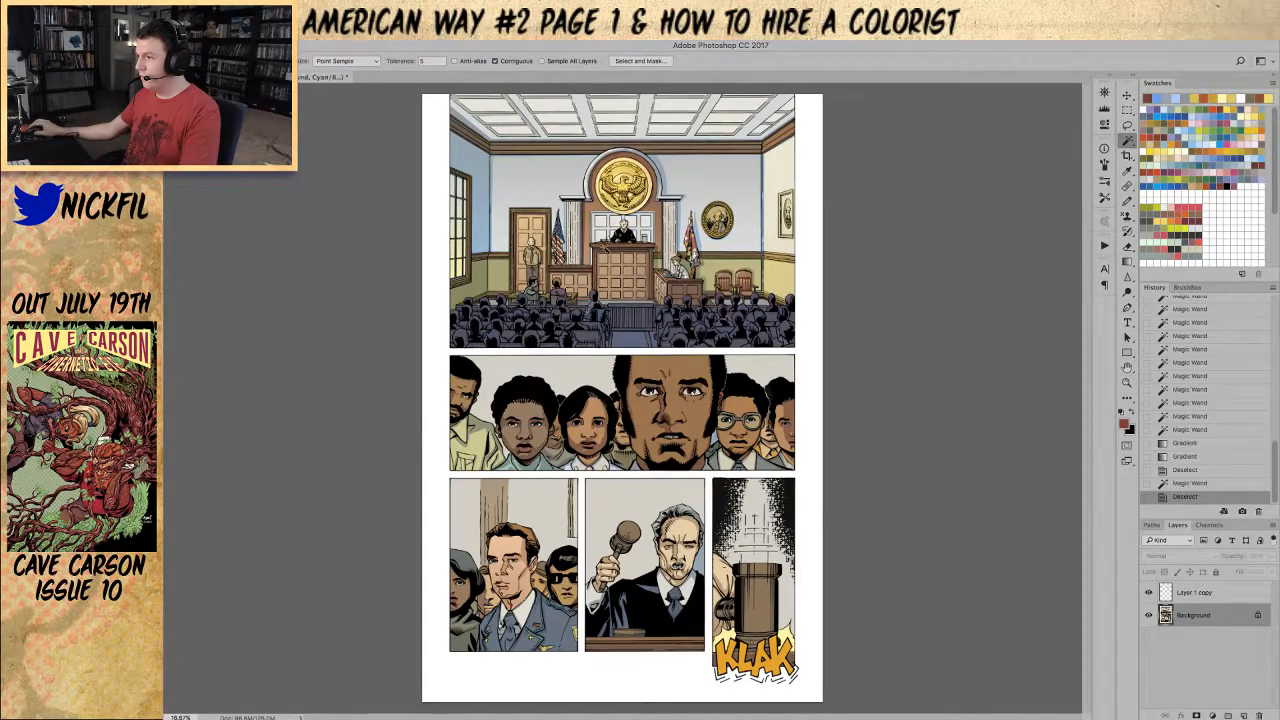
Step: Lasso the background figure between the short-haired youth and the woman in the second panel
key("z")
left_click(530, 292)
left_click(530, 292)
left_click_drag(530, 292, 392, 196)
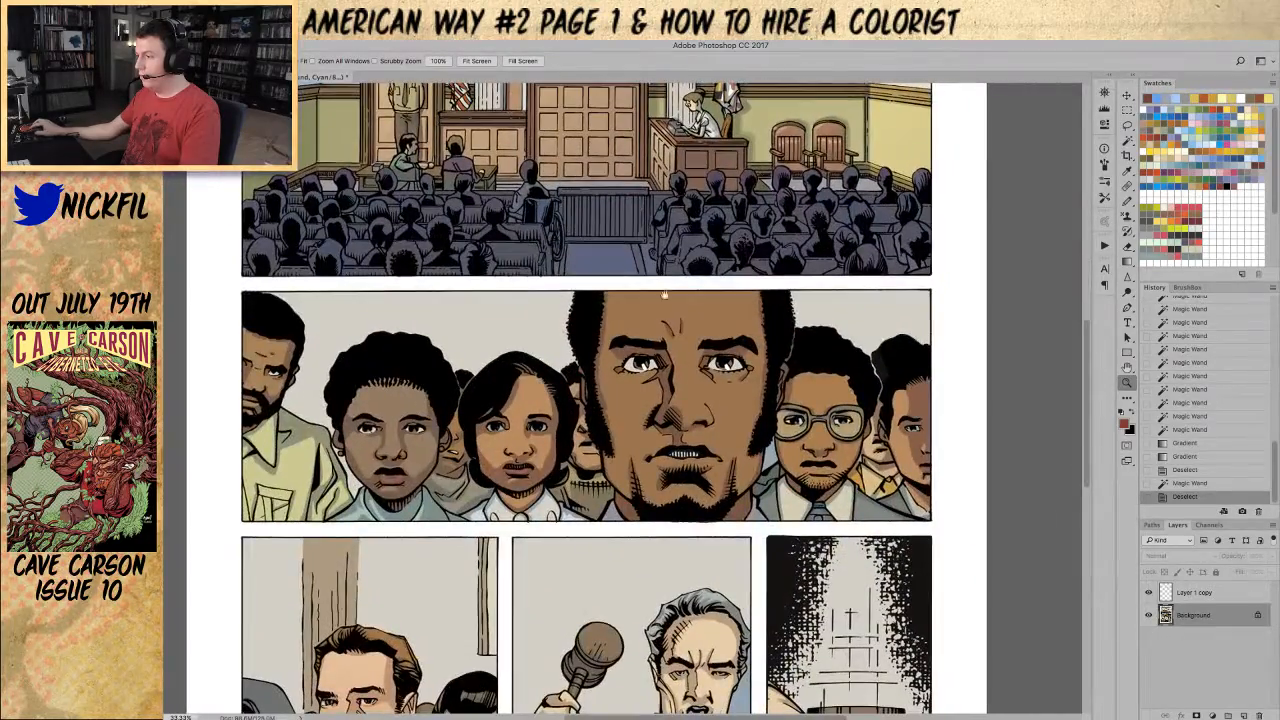
left_click(522, 322, "alt")
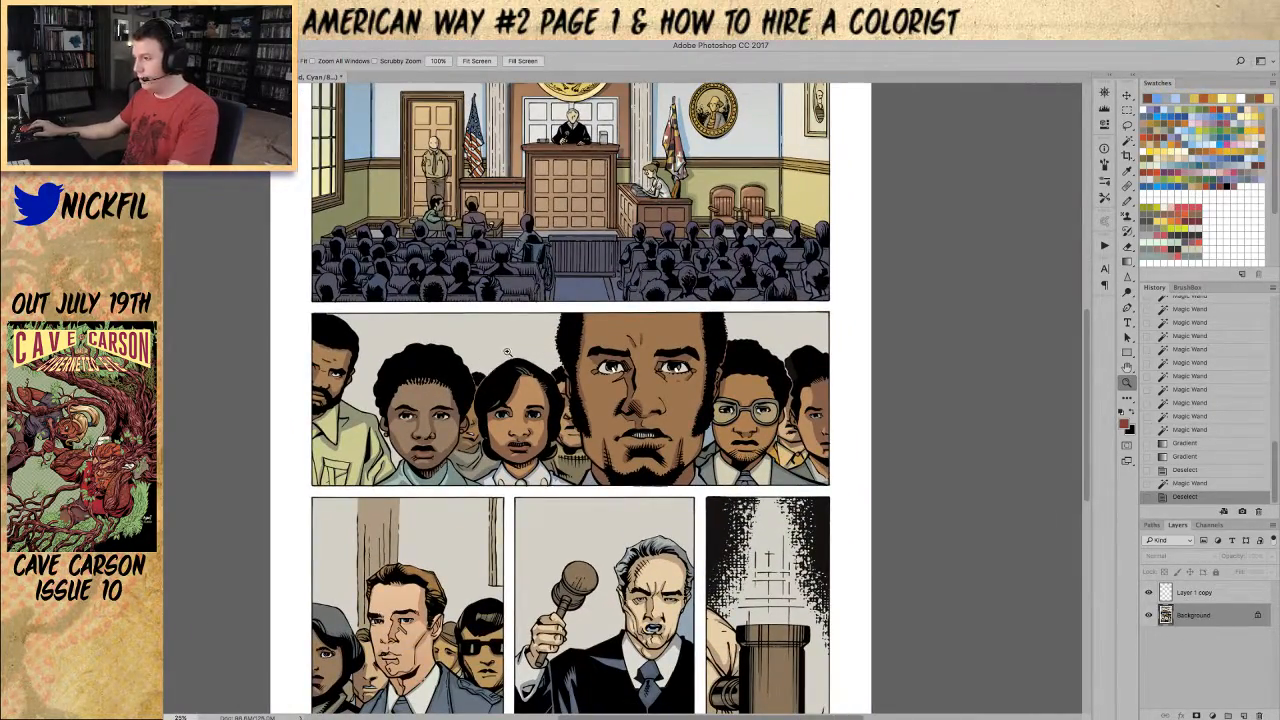
left_click(465, 370)
key("l")
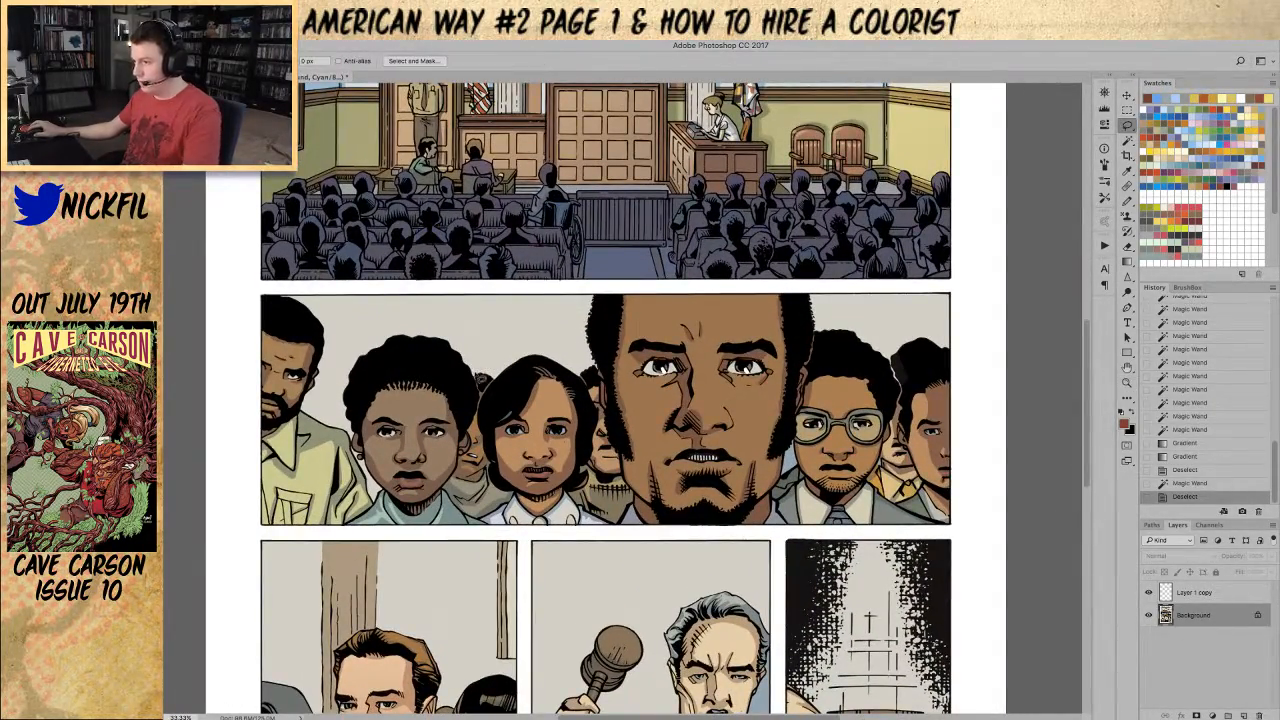
left_click_drag(470, 370, 468, 462)
key("ctrl+plus")
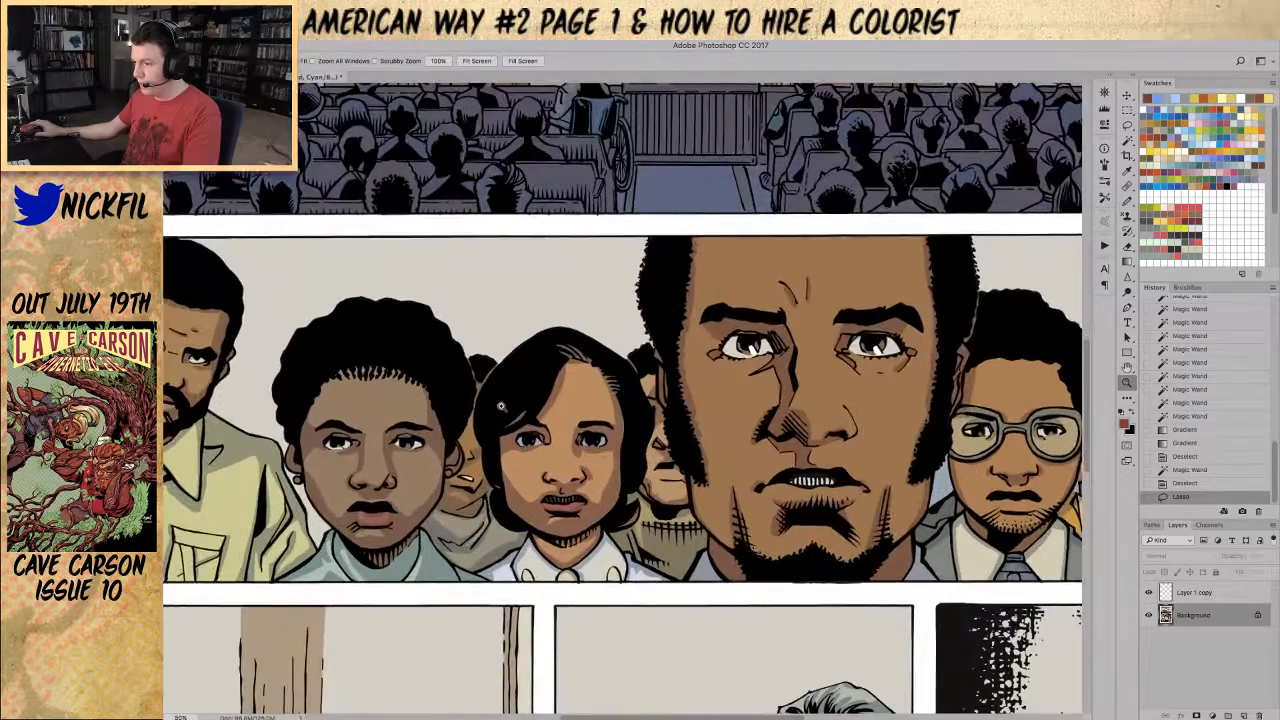
mouse_move(480, 314)
left_mouse_down()
mouse_move(448, 370)
mouse_move(465, 479)
mouse_move(423, 533)
mouse_move(467, 558)
mouse_move(488, 544)
mouse_move(496, 412)
mouse_move(532, 360)
mouse_move(482, 316)
left_mouse_up()
Step: Add the background figure between the woman and the large central man with the Lasso and Magic Wand, refining both figures' selection edges
key("w")
left_click(671, 349)
key("l")
mouse_move(630, 328)
left_mouse_down()
mouse_move(654, 442)
mouse_move(632, 572)
mouse_move(683, 541)
mouse_move(695, 510)
mouse_move(677, 397)
mouse_move(671, 418)
mouse_move(640, 325)
left_mouse_up()
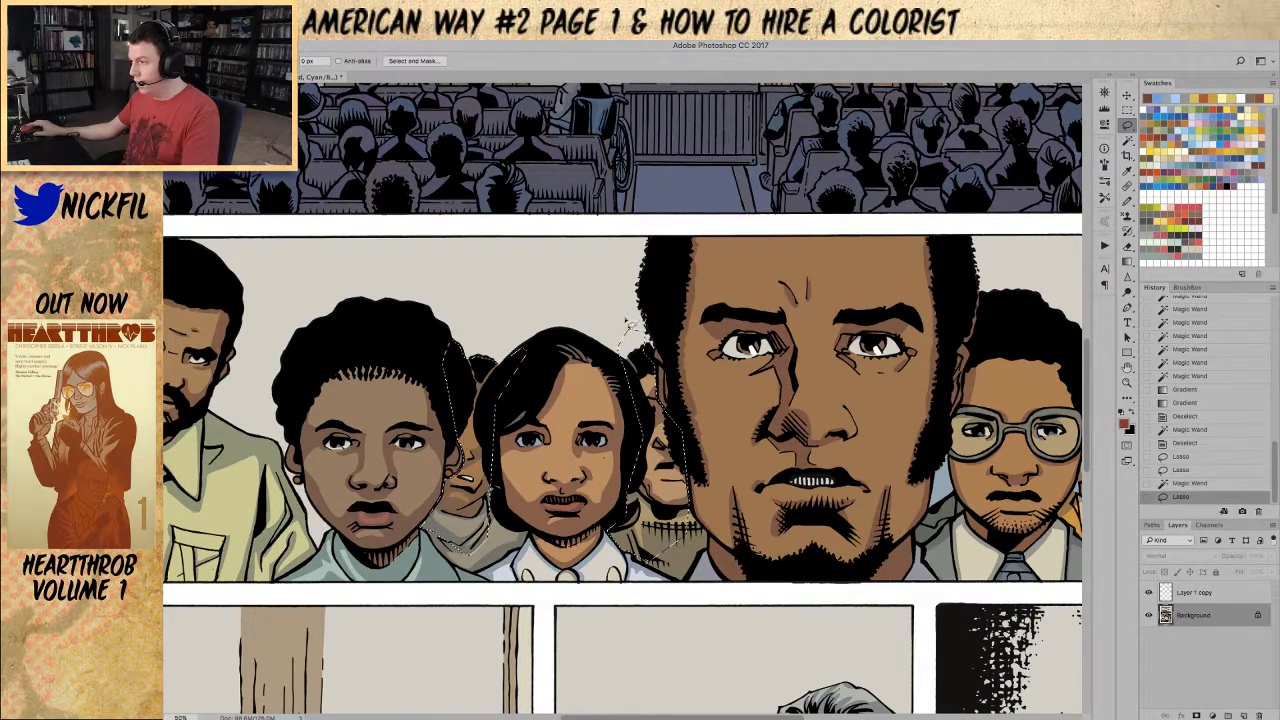
key("w")
left_click(632, 335)
key("l")
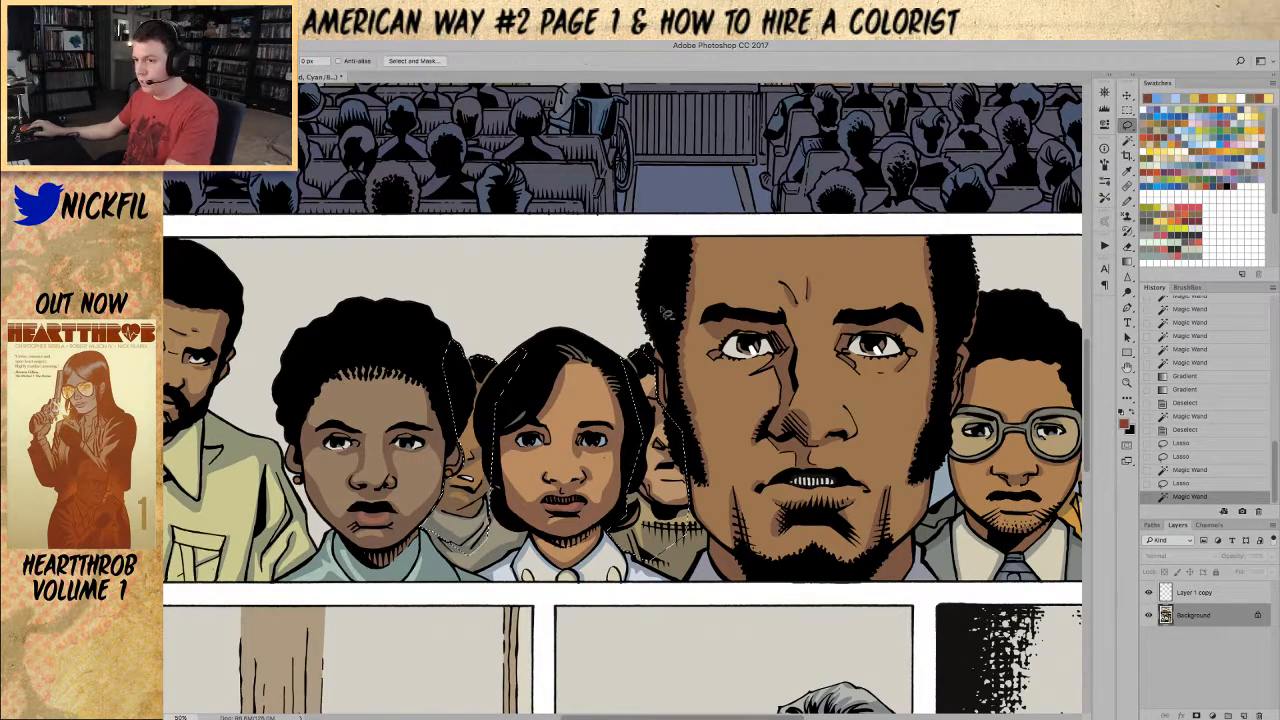
left_click_drag(640, 325, 657, 272)
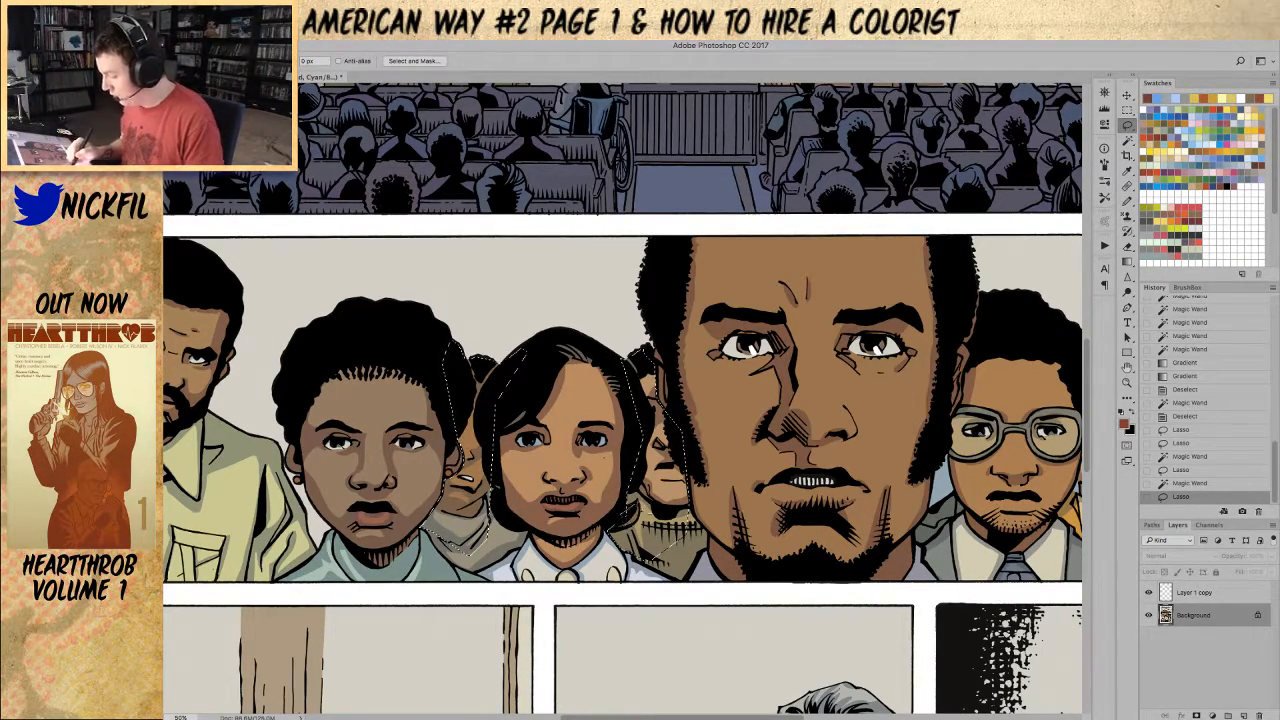
left_click_drag(612, 528, 636, 506)
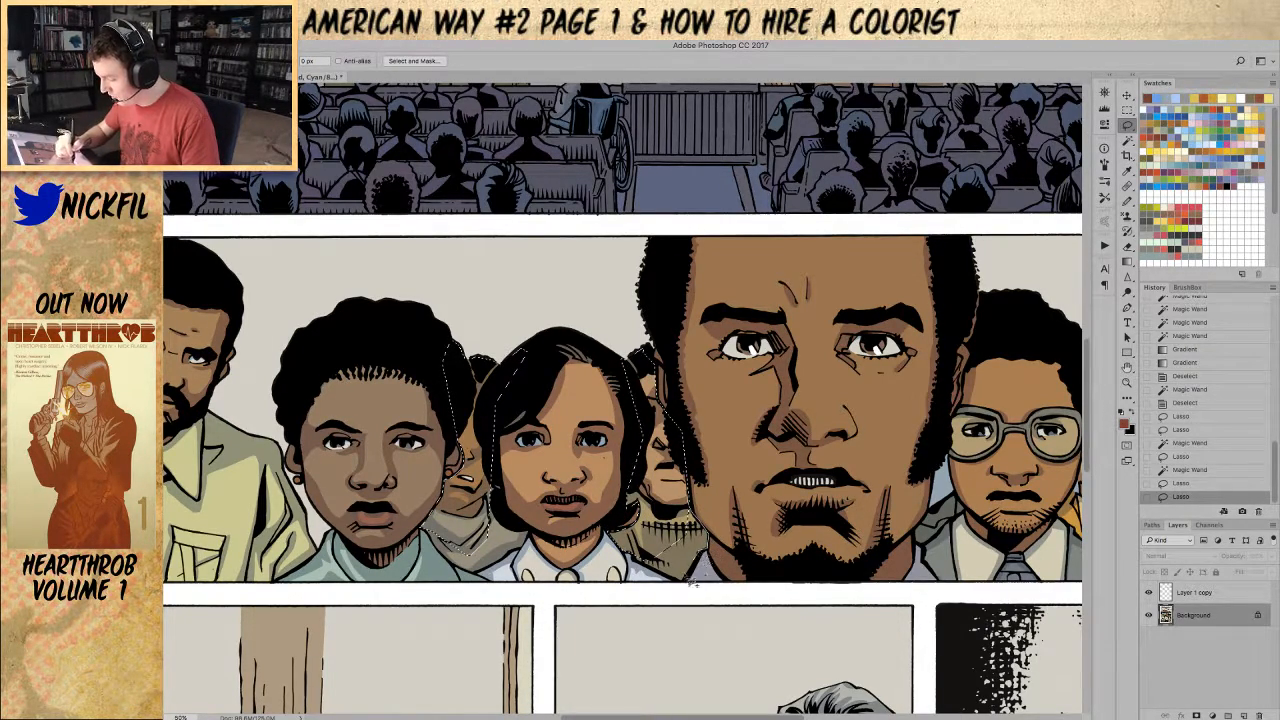
left_click_drag(700, 560, 740, 552)
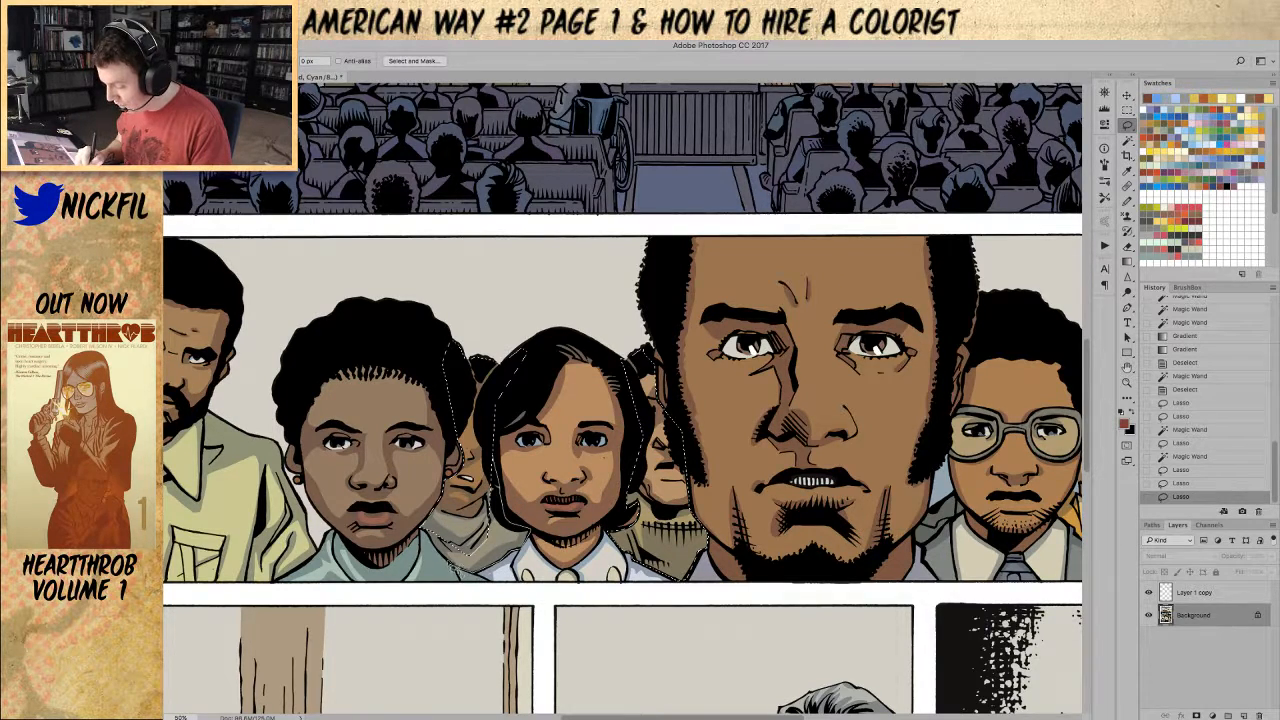
left_click_drag(442, 522, 486, 516)
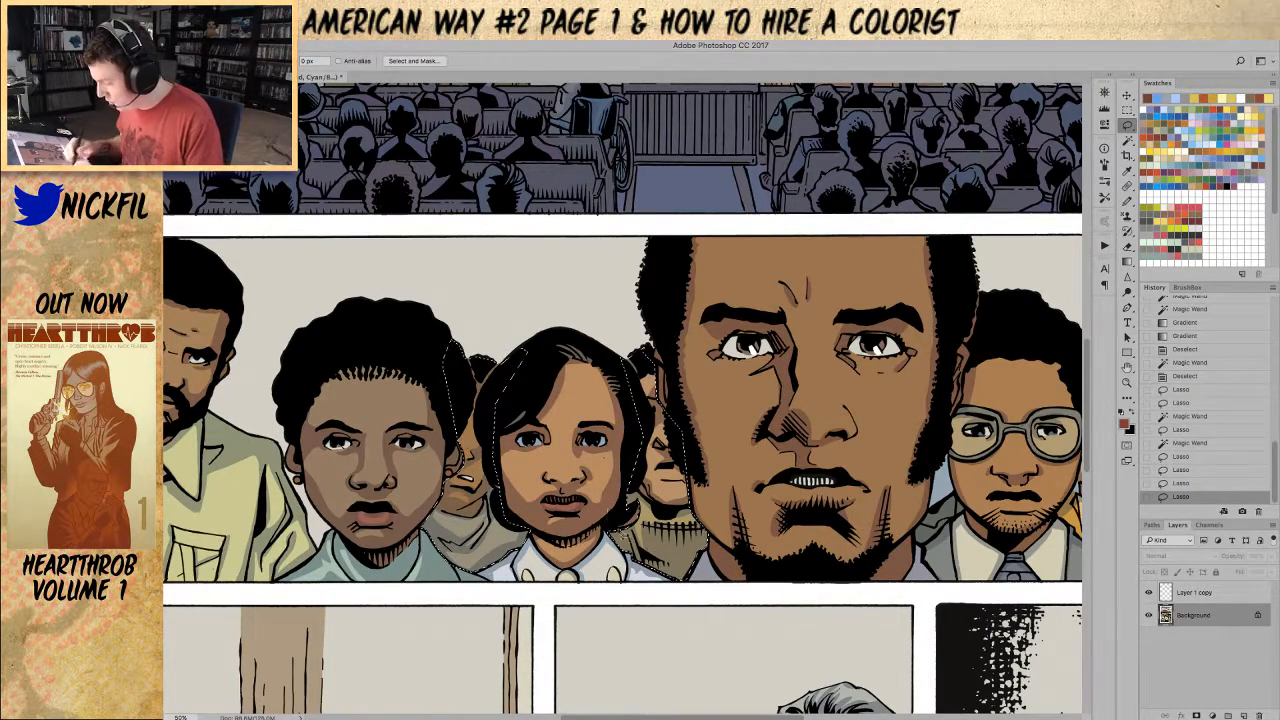
Step: Extend the Lasso selection to the background figure and gaps on either side of the man with glasses
left_click(1127, 366)
left_click_drag(1020, 505, 796, 516)
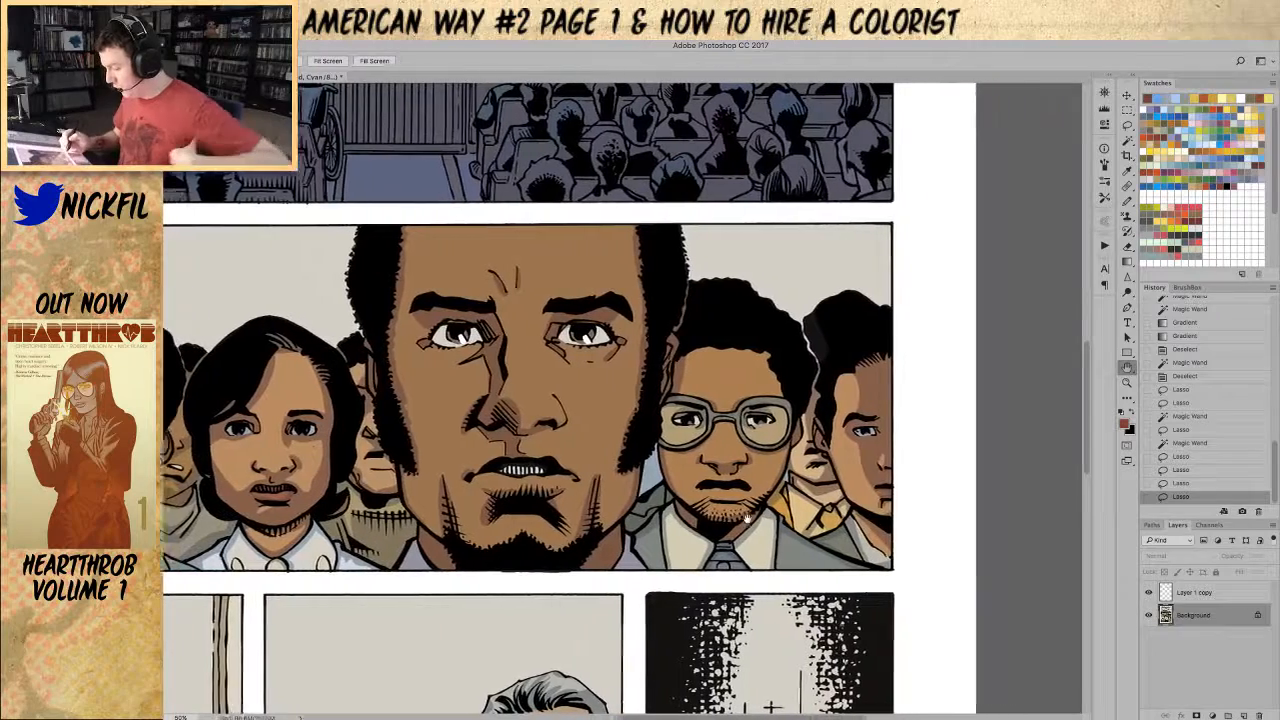
key("l")
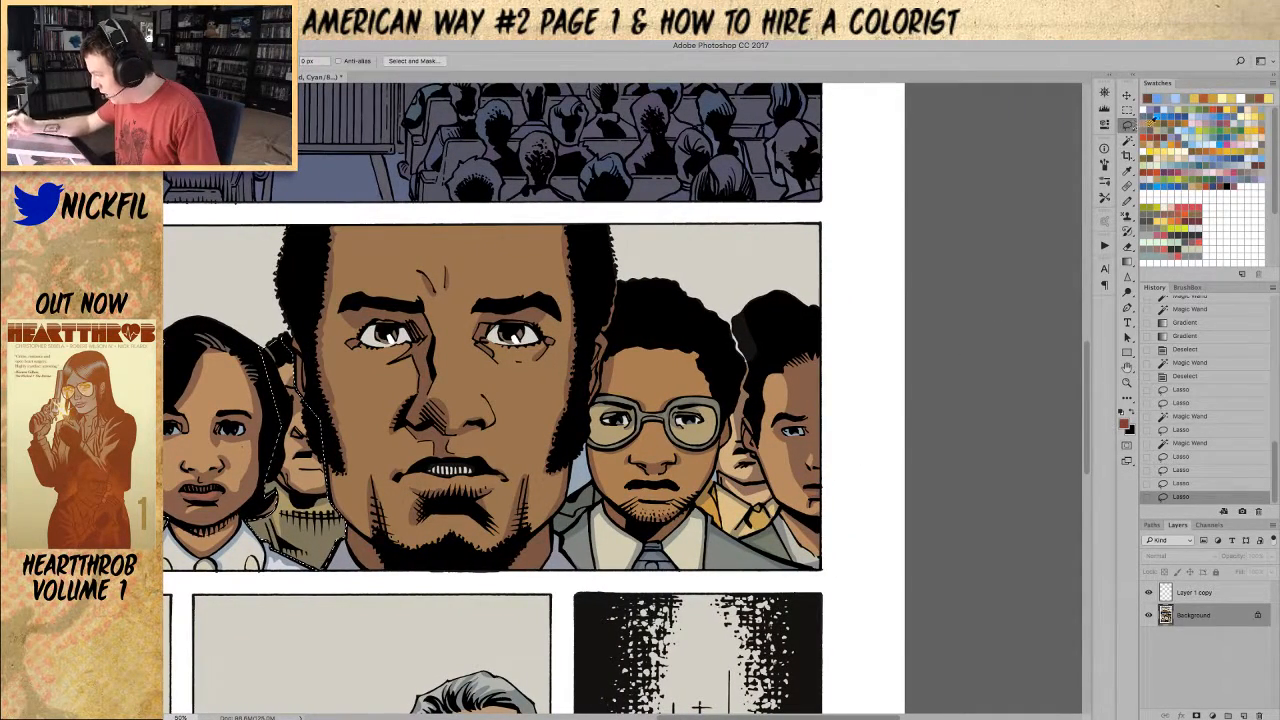
mouse_move(738, 418)
left_mouse_down()
mouse_move(738, 446)
mouse_move(702, 508)
mouse_move(755, 550)
left_mouse_up()
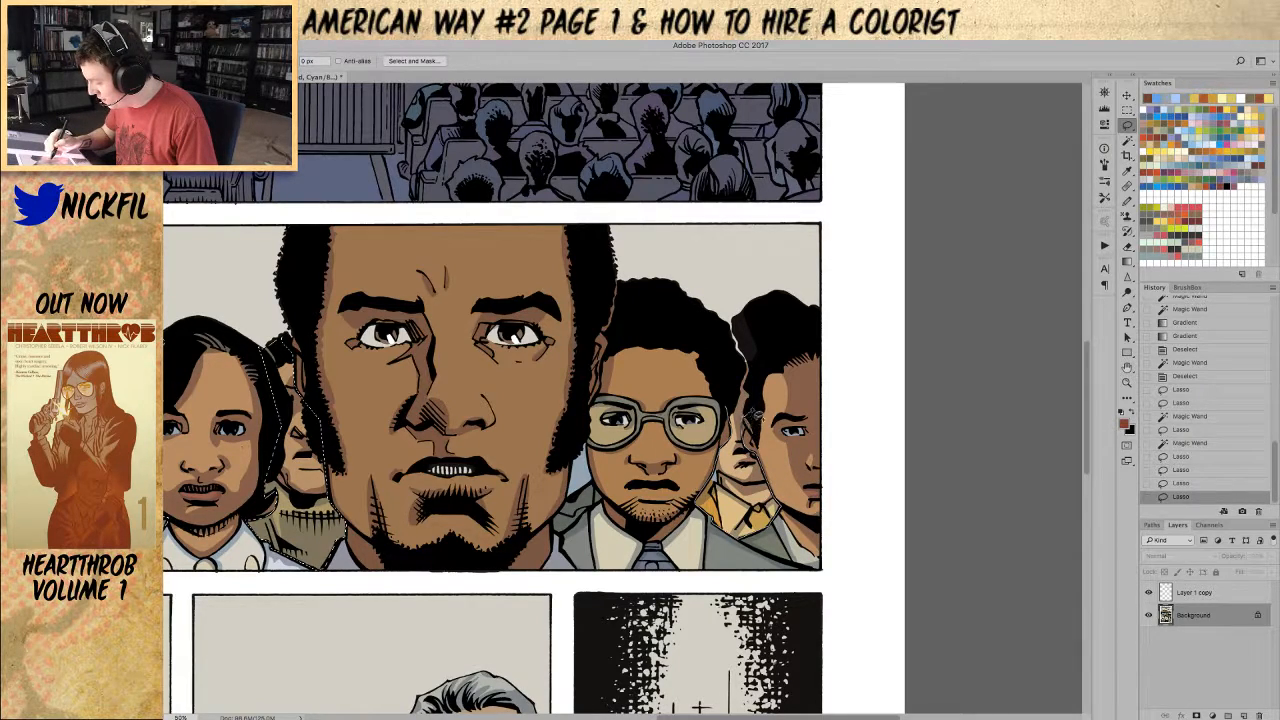
mouse_move(759, 370)
left_mouse_down()
mouse_move(733, 386)
mouse_move(740, 412)
left_mouse_up()
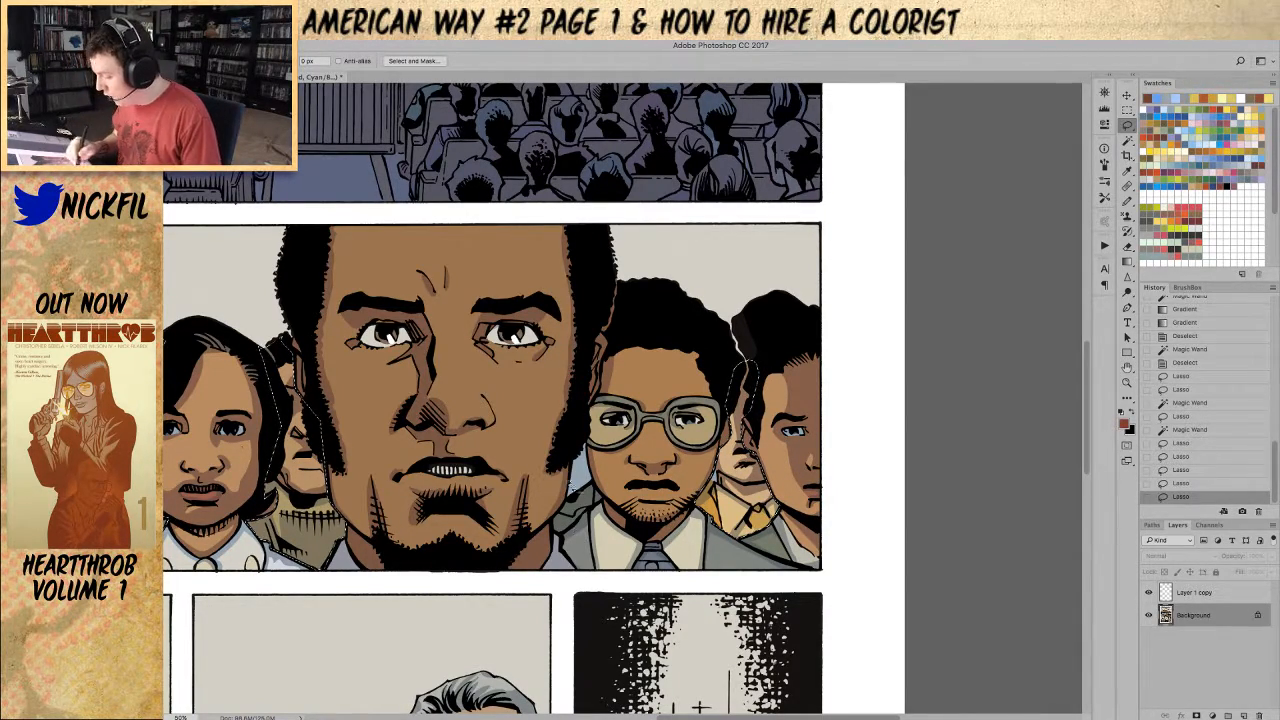
mouse_move(585, 441)
left_mouse_down()
mouse_move(601, 489)
mouse_move(576, 504)
mouse_move(584, 442)
left_mouse_up()
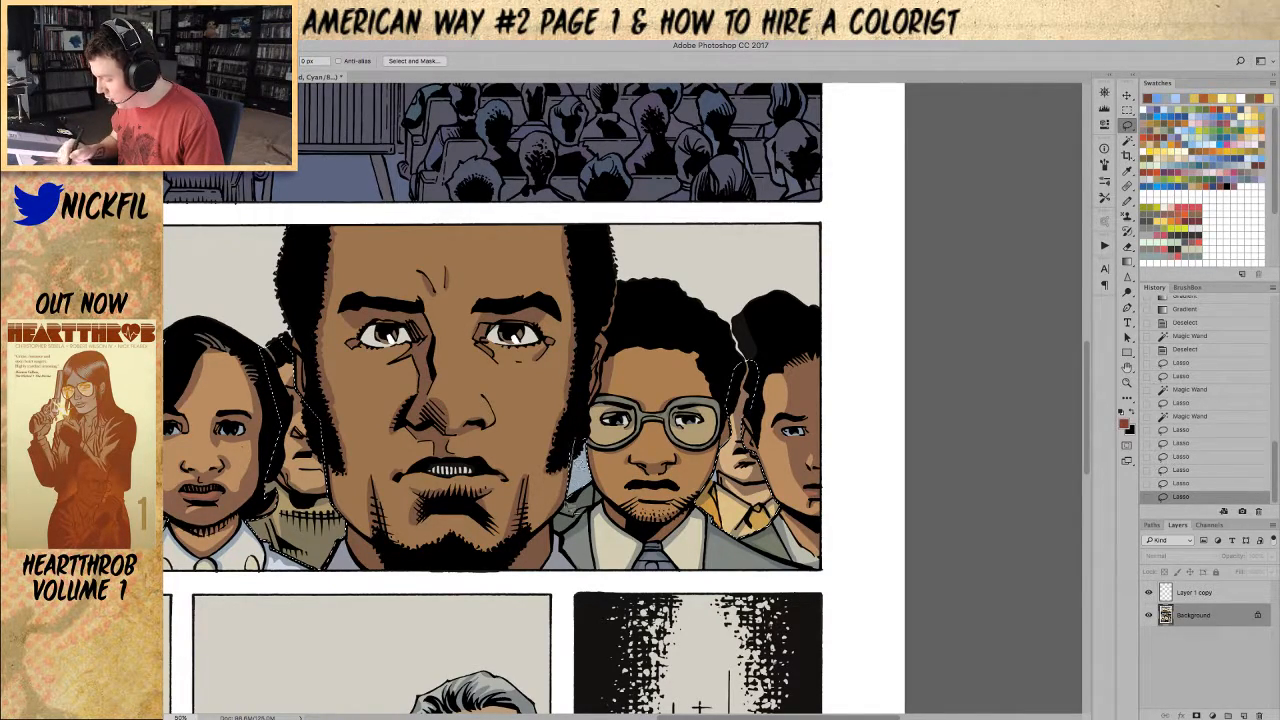
Step: Fill the selected background figures with dark blue, fade the fill to 29% opacity in Normal mode, and clear the selection
key("z")
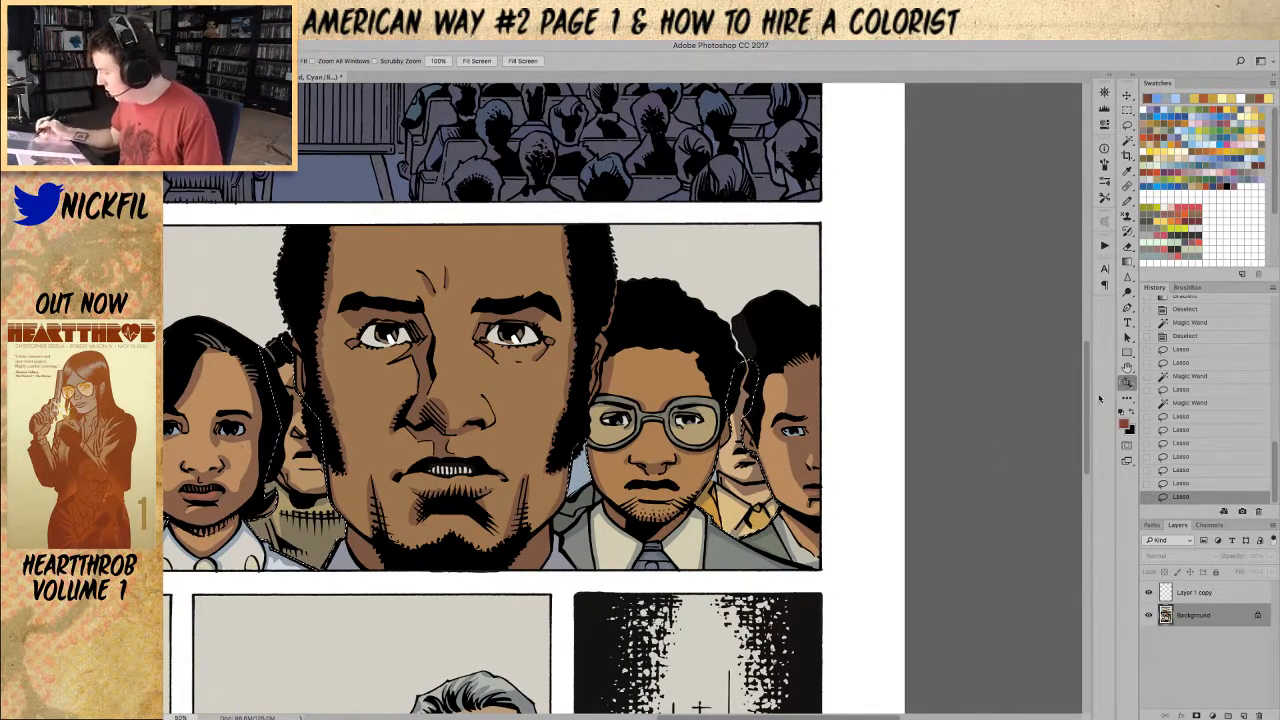
left_click(713, 546, "alt")
left_click(715, 547, "alt")
key("space")
left_click_drag(707, 516, 754, 480)
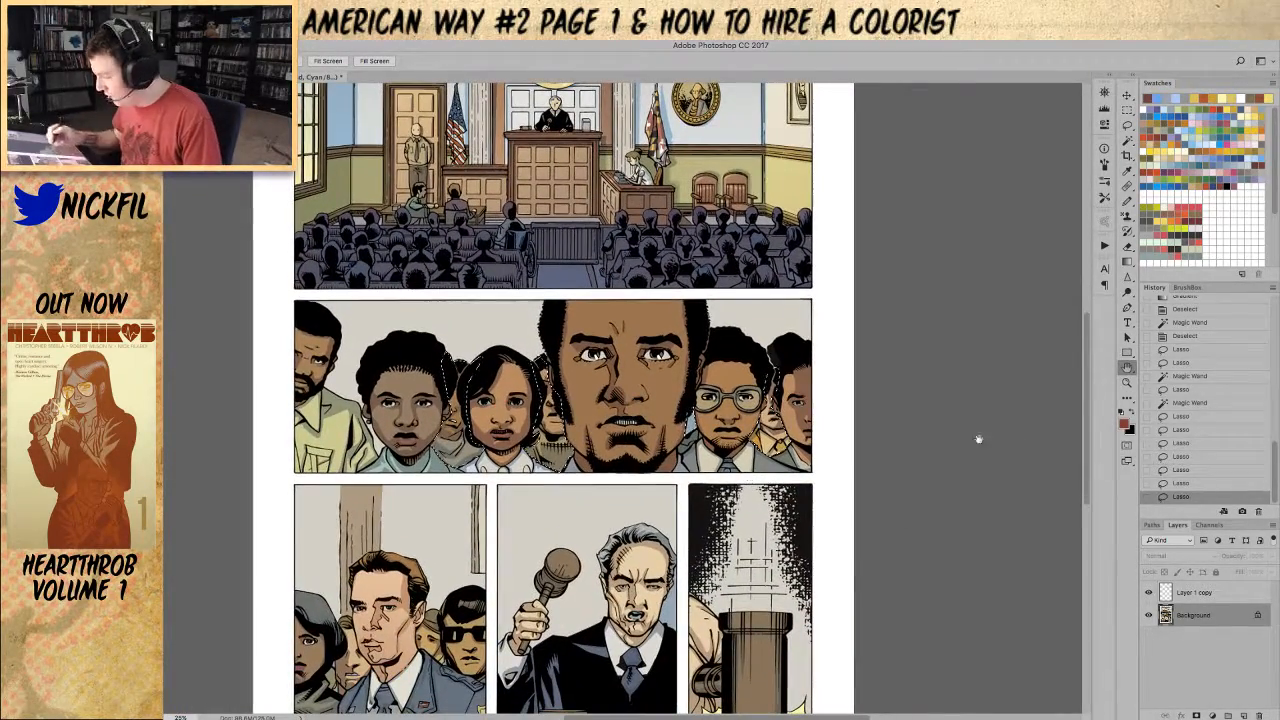
left_click(1245, 157)
key("alt+BackSpace")
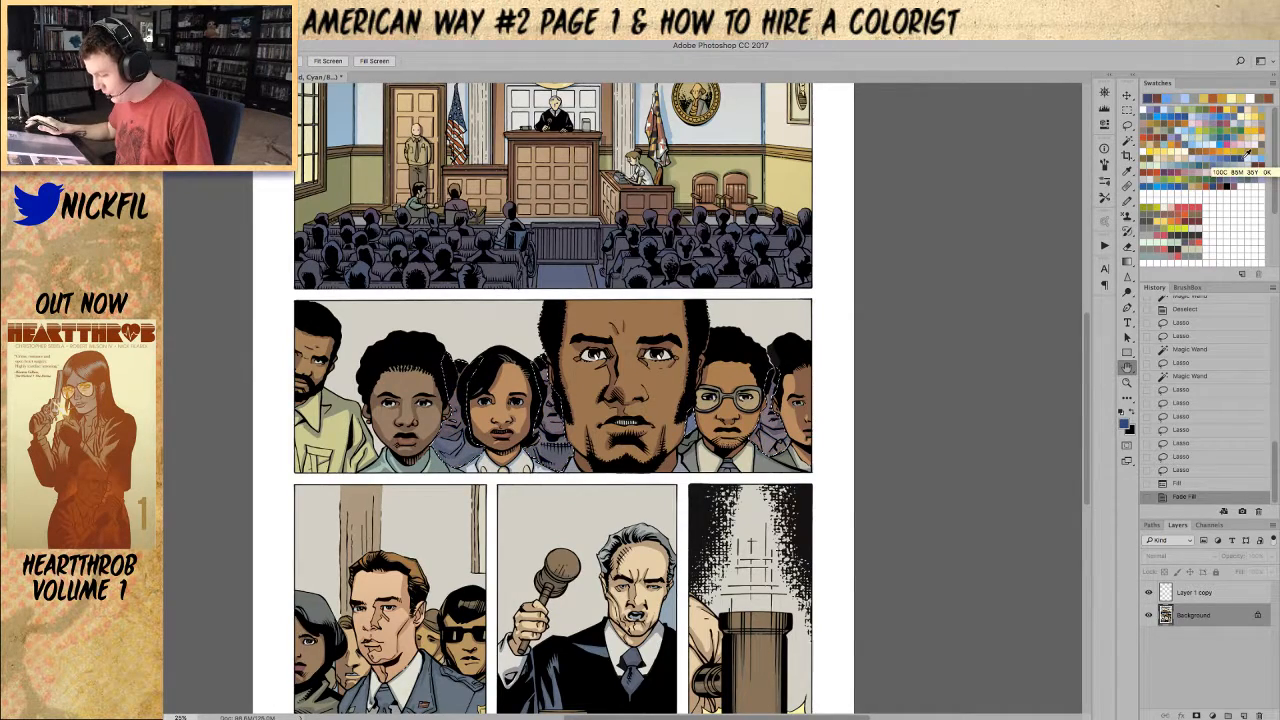
key("super+shift+f")
left_click_drag(893, 331, 873, 335)
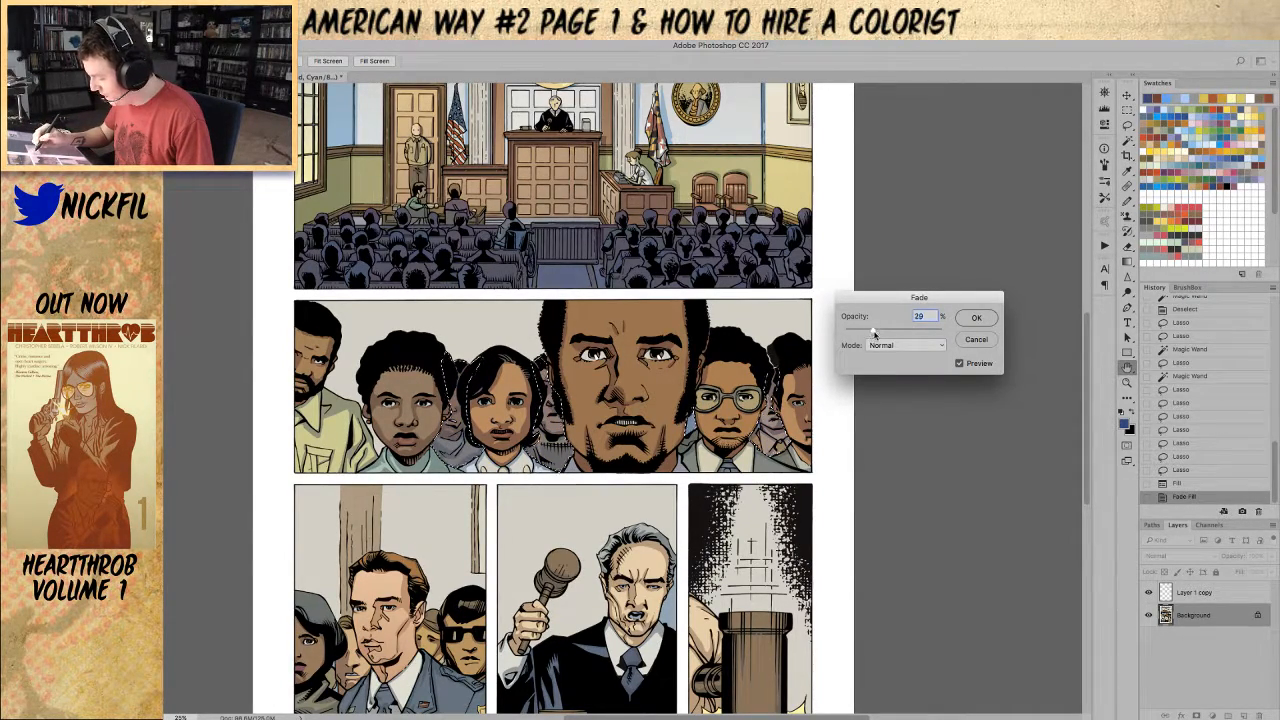
left_click(977, 318)
key("super+d")
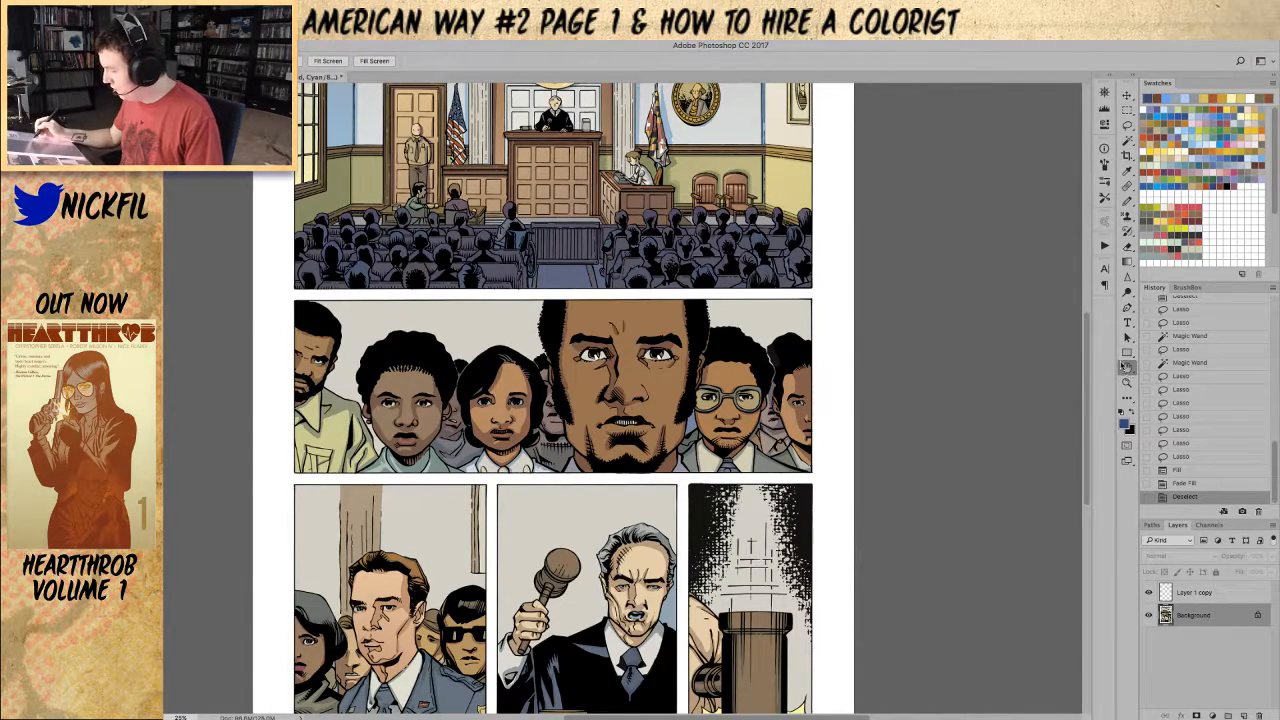
Step: Touch up the shaded background figure beside the man with glasses using muted purple-grey Pencil marks at 50% opacity
left_click(1128, 201)
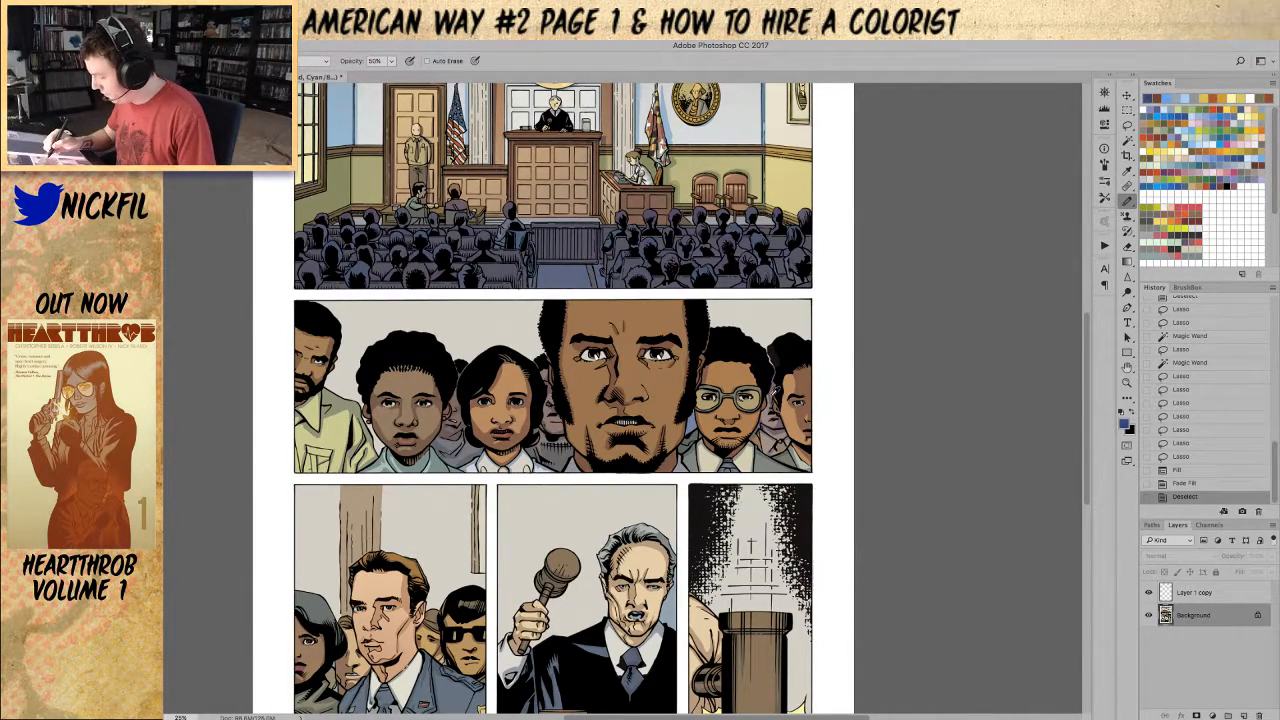
left_click_drag(488, 301, 516, 301)
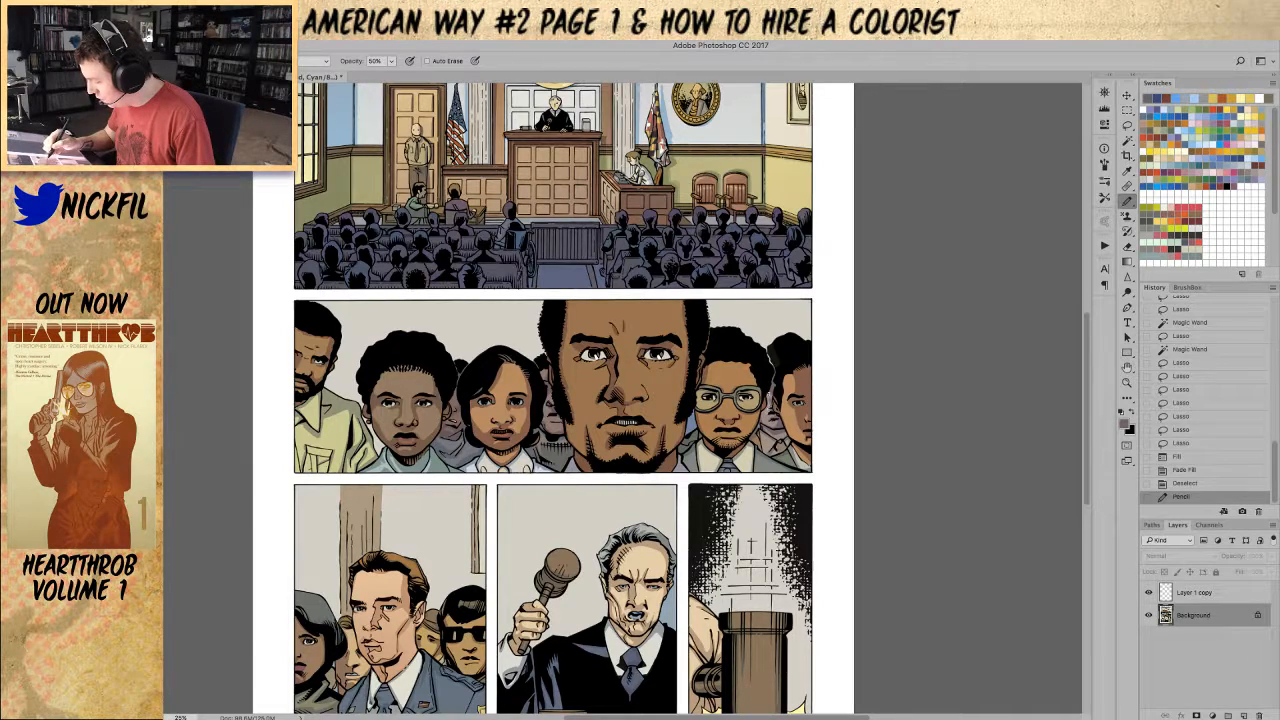
left_click(783, 414)
left_click(785, 420)
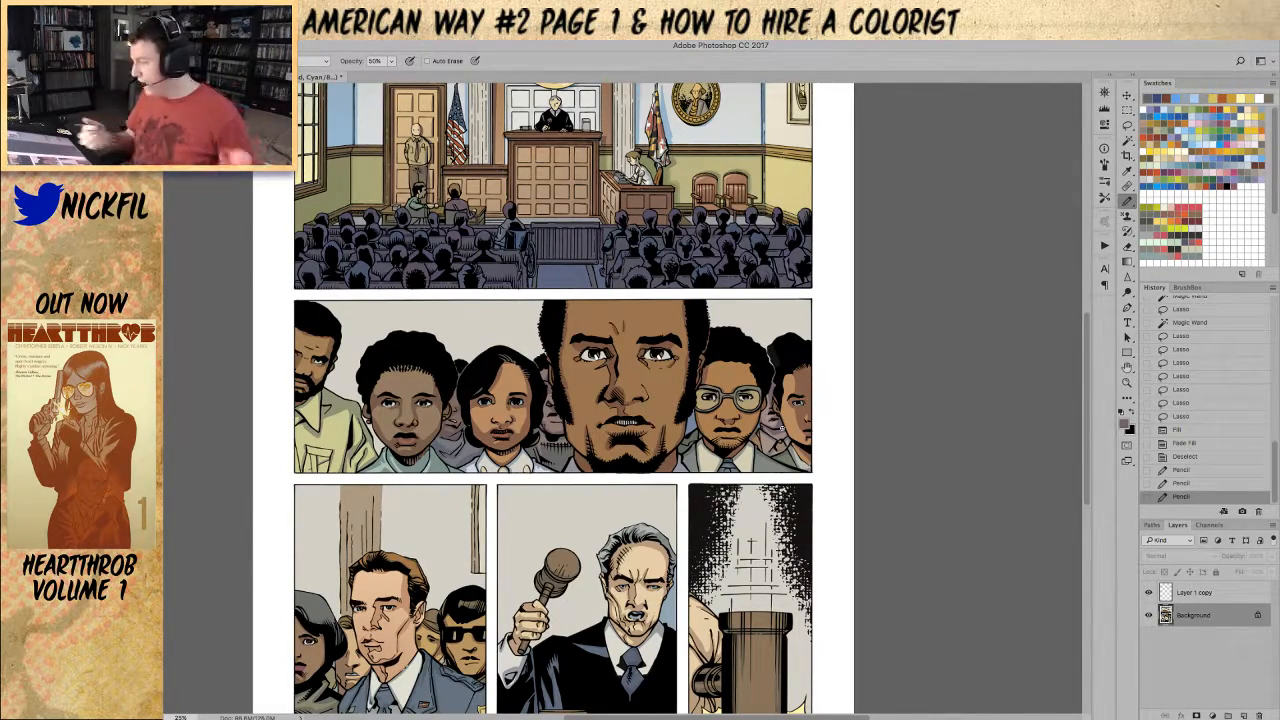
left_click(1127, 369)
left_click_drag(676, 514, 776, 518)
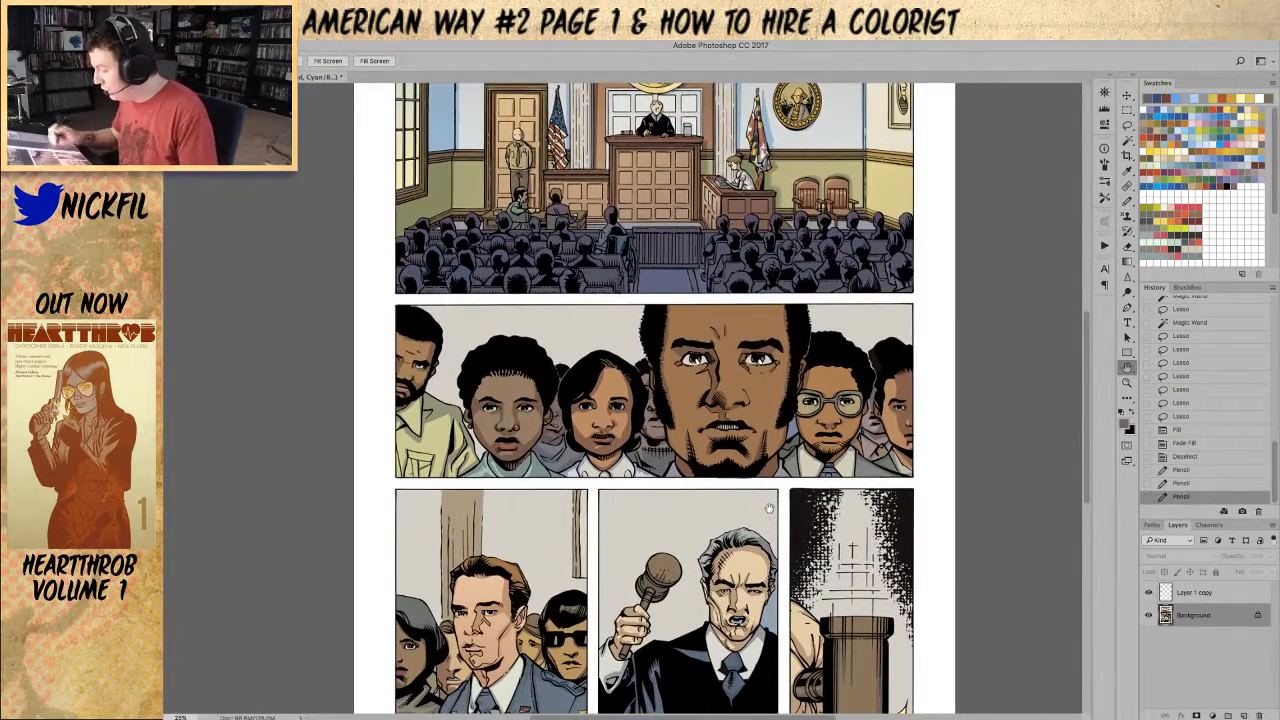
Step: Select the skin areas of the boy's face and neck in the second panel with the Magic Wand
left_click(1127, 140)
left_click(508, 415)
left_click(500, 425, "shift")
left_click(494, 424, "shift")
left_click(513, 457, "shift")
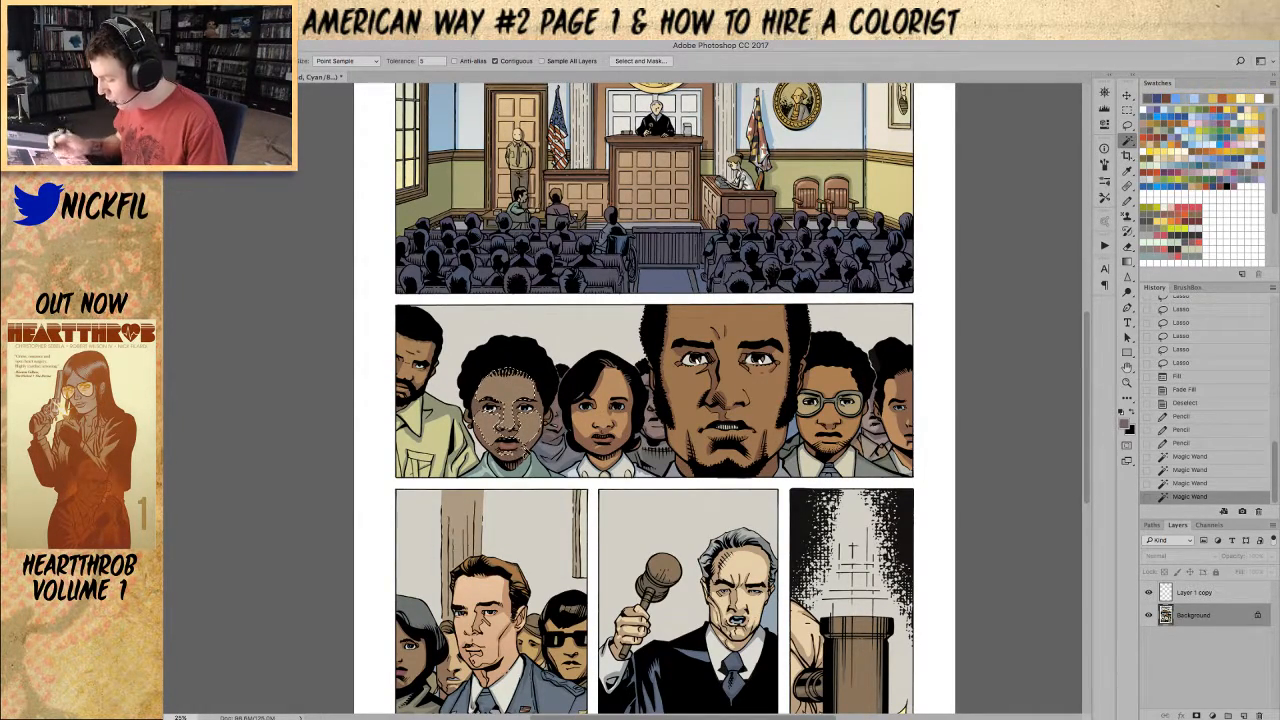
Step: Shade the boy's selected skin with brown gradients in Normal mode at 50% opacity, and clear the selection
left_click(1127, 261)
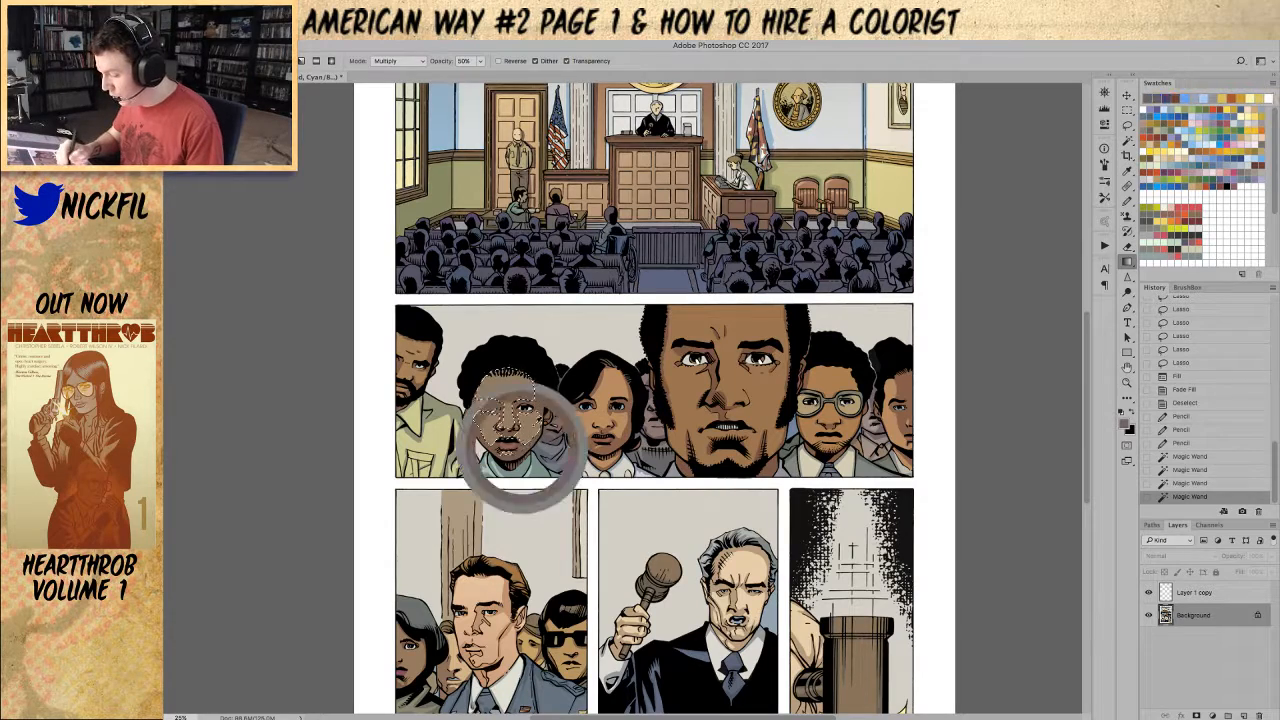
left_click(400, 61)
left_click(395, 45)
left_click_drag(502, 330, 503, 518)
left_click_drag(507, 384, 507, 488)
key("ctrl+d")
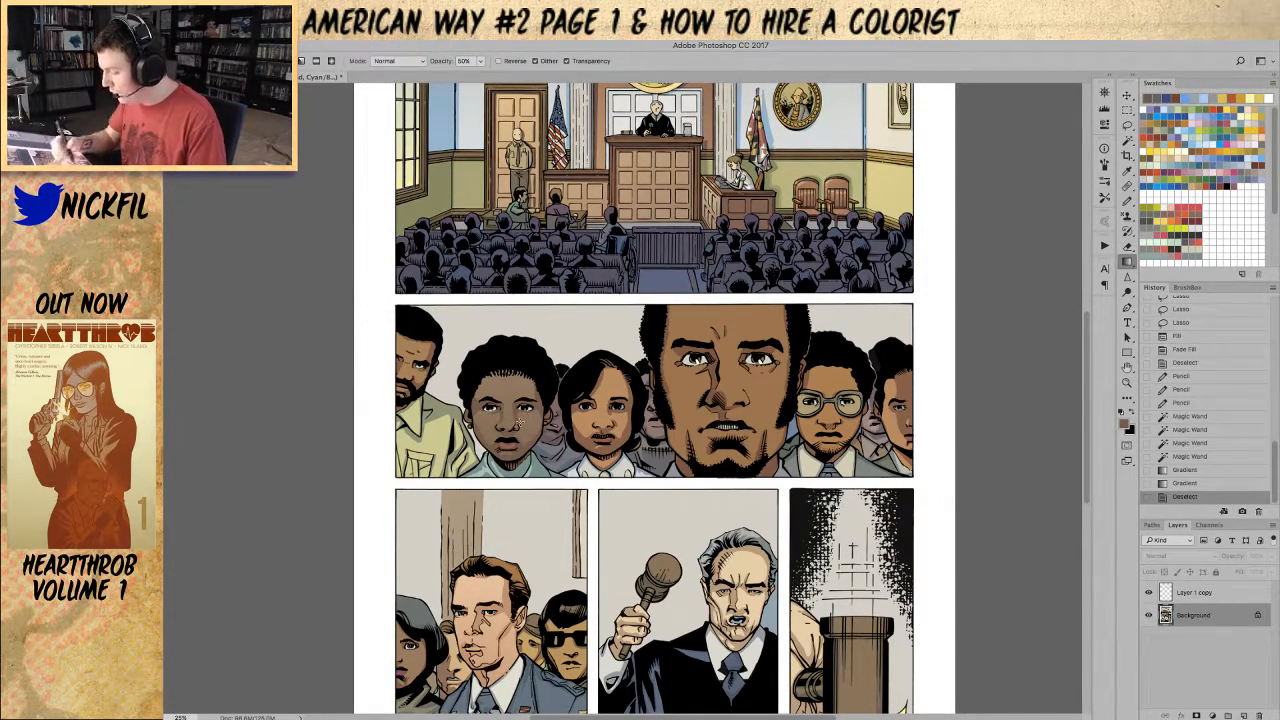
Step: Touch up the boy's face around the nose and cheek with brown Pencil marks at 50% opacity
left_click(1127, 200)
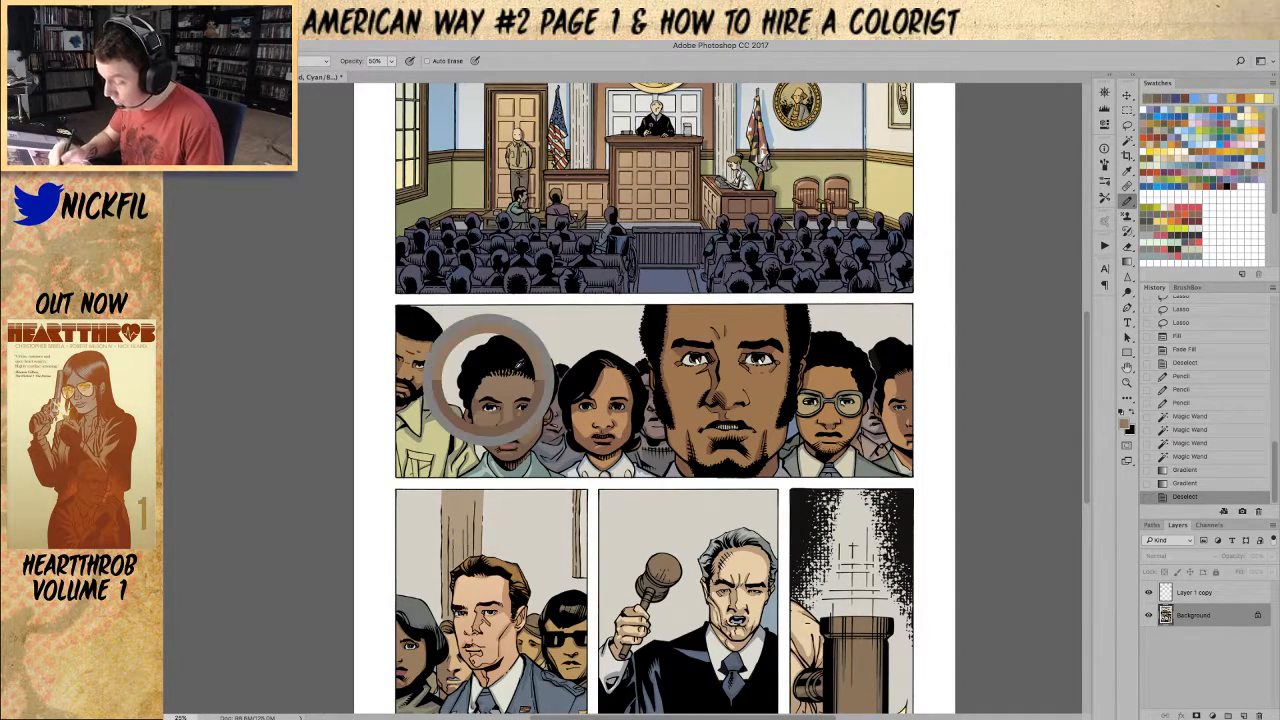
left_click(507, 425)
left_click(507, 425)
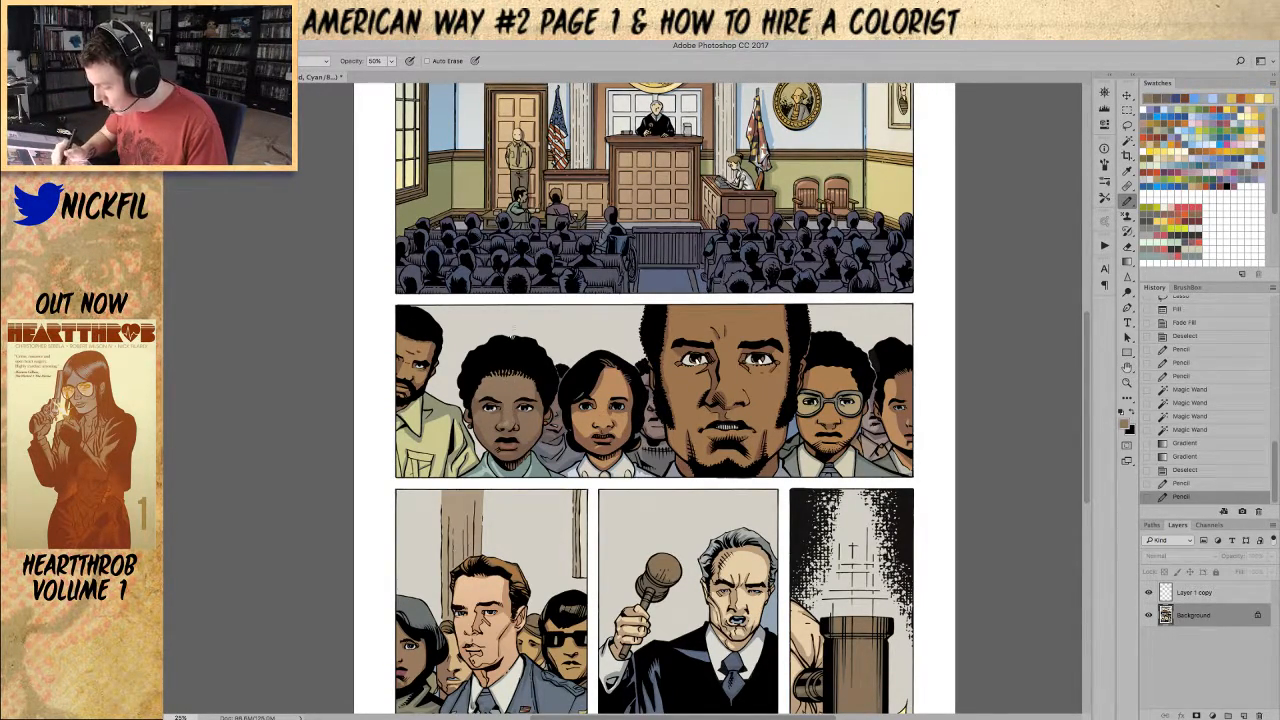
left_click(517, 427)
left_click(517, 427)
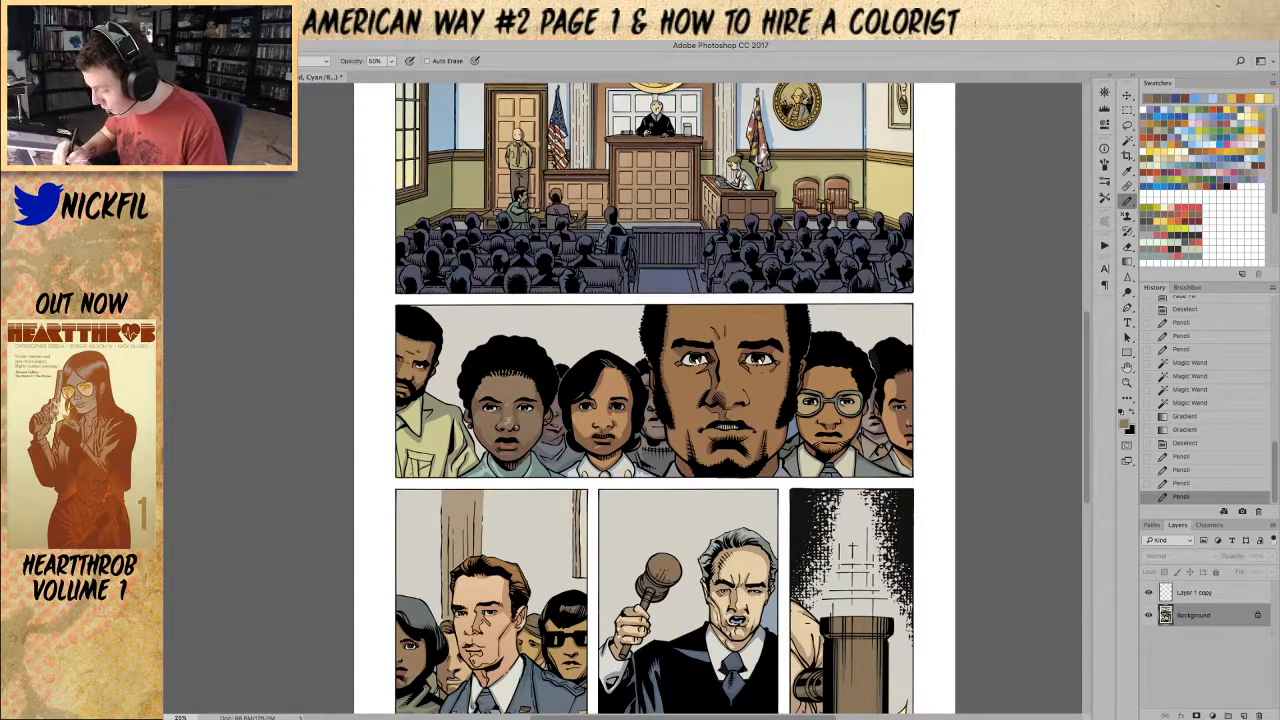
Step: Change the Pencil's blending mode and add darker reddish-brown strokes across the boy's eyes and forehead at 50% opacity
left_click(720, 330)
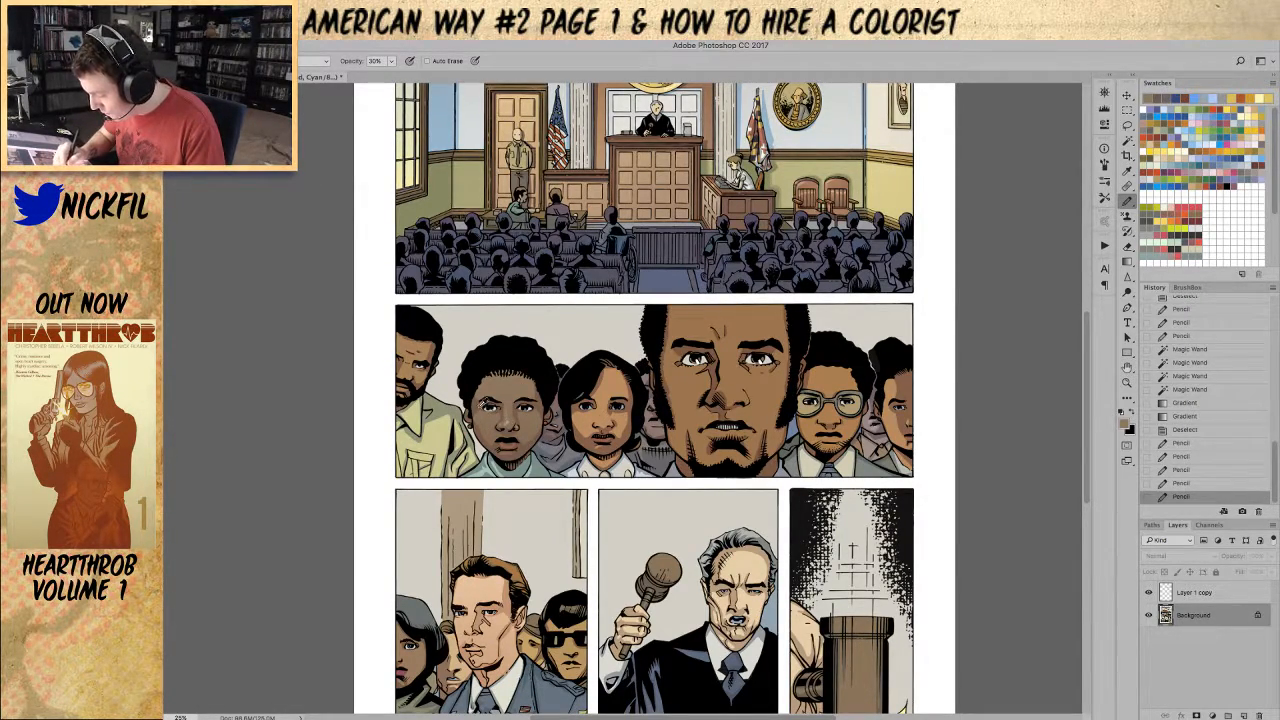
left_click(314, 61)
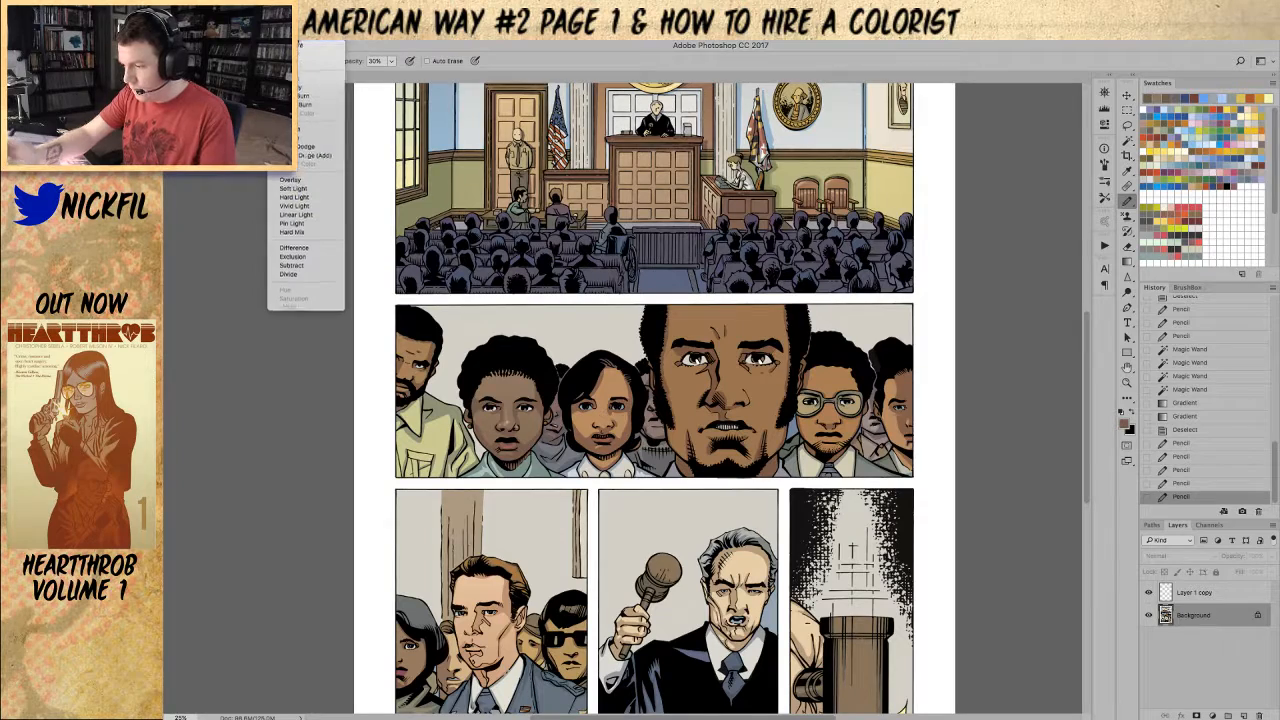
left_click(310, 50)
key("5")
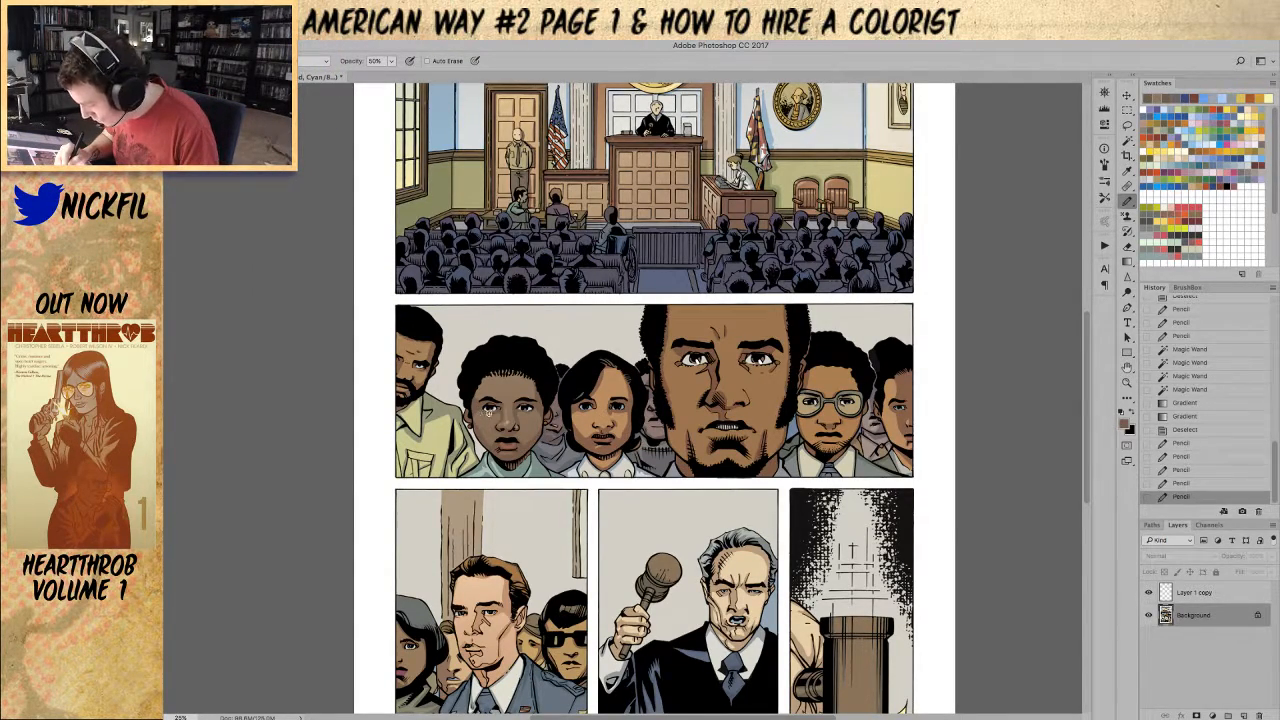
mouse_move(497, 413)
left_mouse_down()
mouse_move(540, 413)
mouse_move(524, 447)
mouse_move(475, 418)
mouse_move(484, 436)
mouse_move(477, 428)
mouse_move(513, 434)
mouse_move(515, 412)
mouse_move(520, 439)
mouse_move(480, 381)
mouse_move(477, 402)
mouse_move(541, 396)
left_mouse_up()
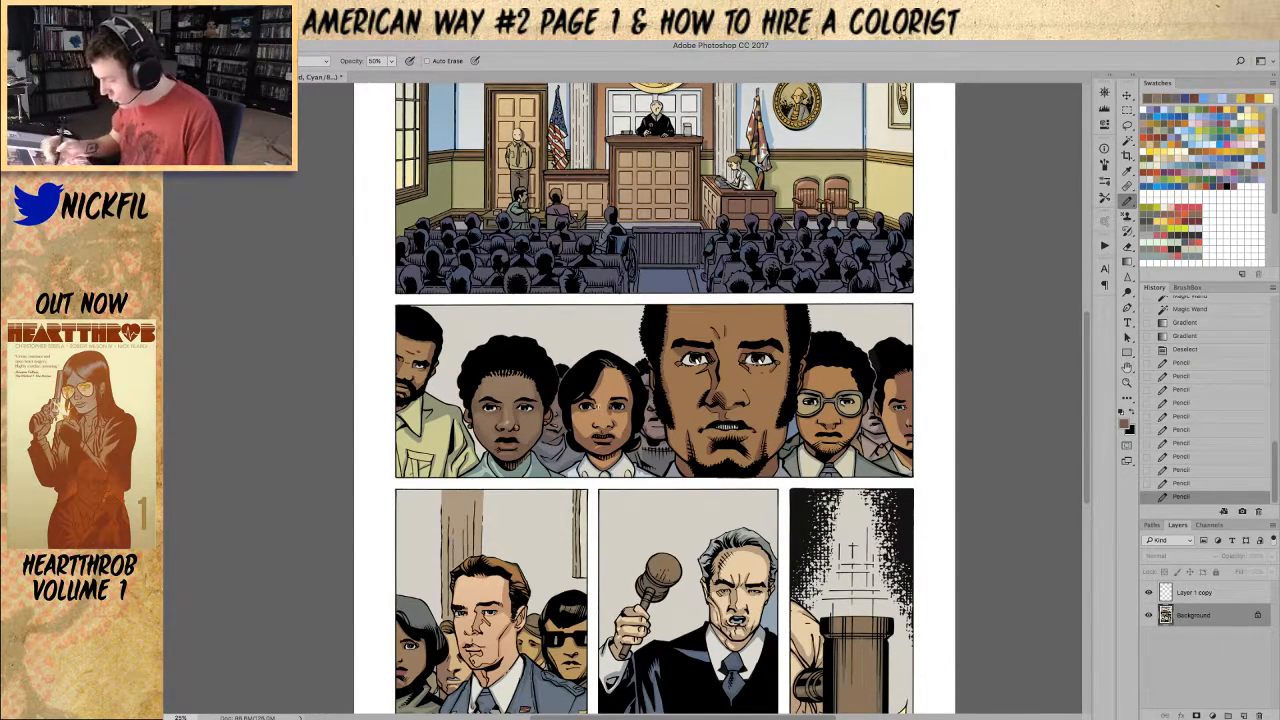
Step: Paint shading on the face of the woman beside the boy with brown Pencil strokes at 50% opacity, adjusting the blending mode
mouse_move(590, 408)
left_mouse_down()
mouse_move(598, 439)
mouse_move(610, 408)
mouse_move(602, 432)
mouse_move(611, 415)
mouse_move(591, 446)
left_mouse_up()
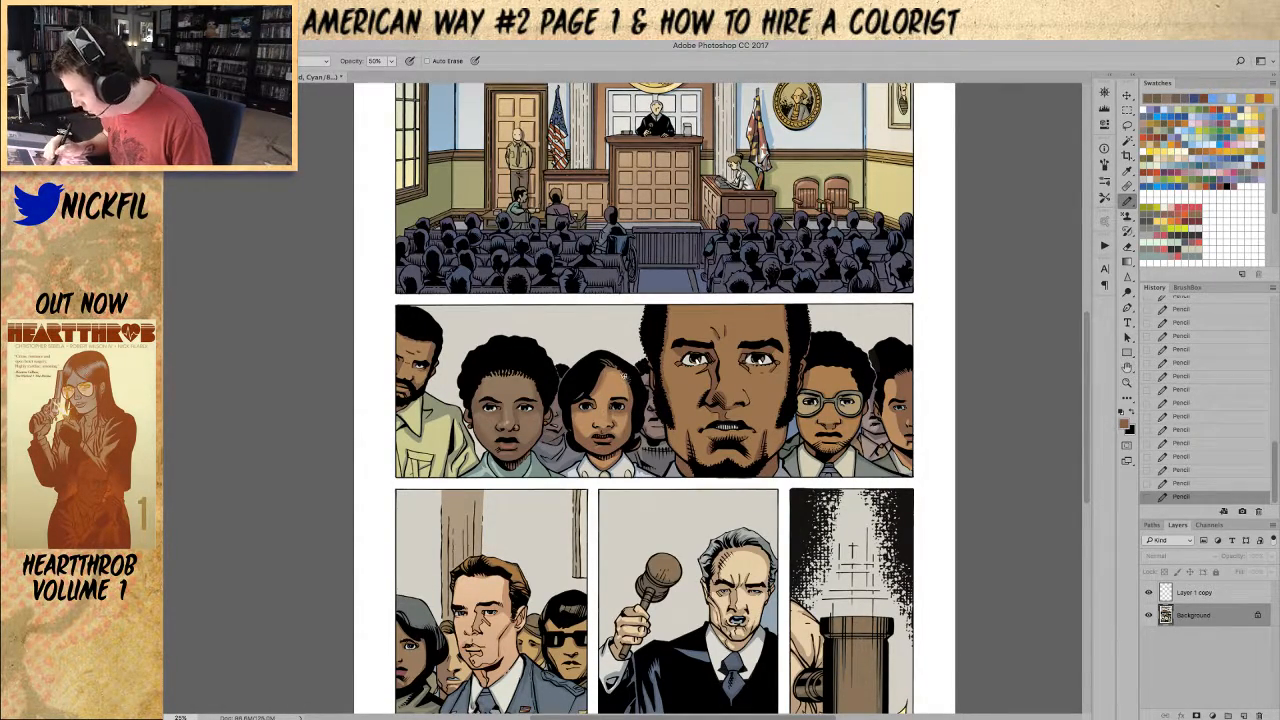
key("0")
key("5")
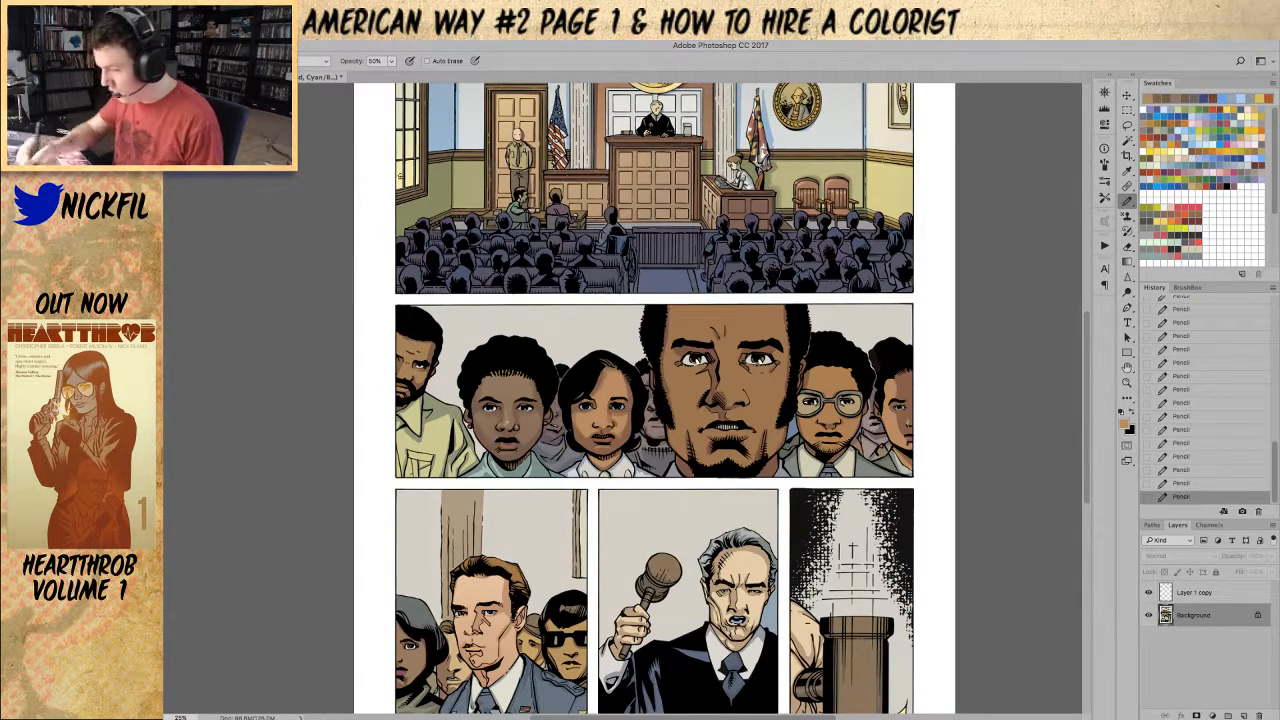
left_click(304, 60)
left_click(306, 164)
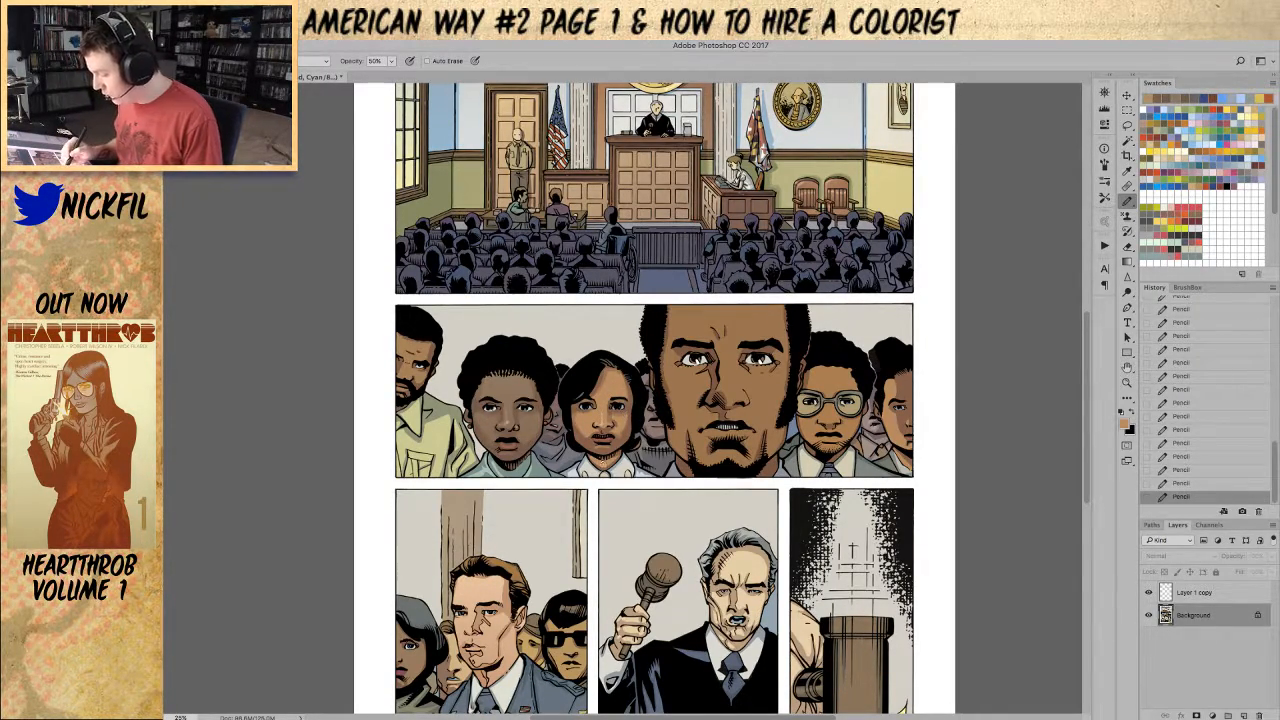
left_click(312, 61)
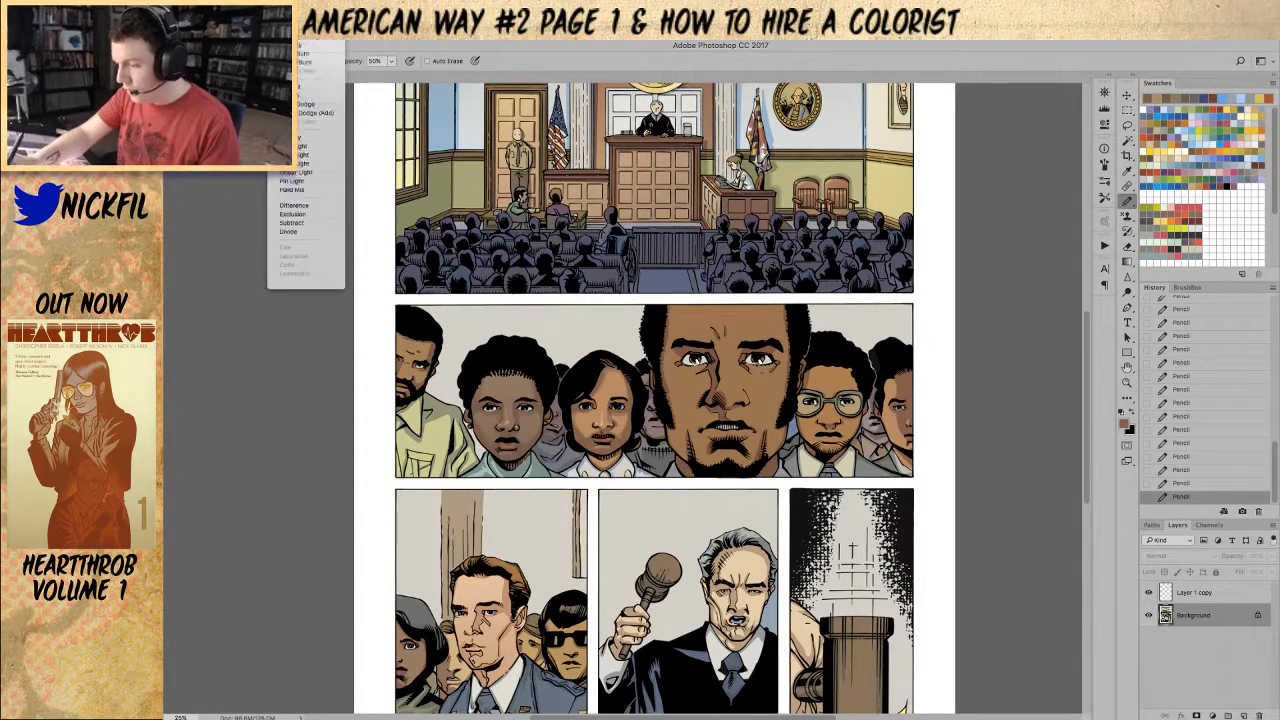
left_click(290, 51)
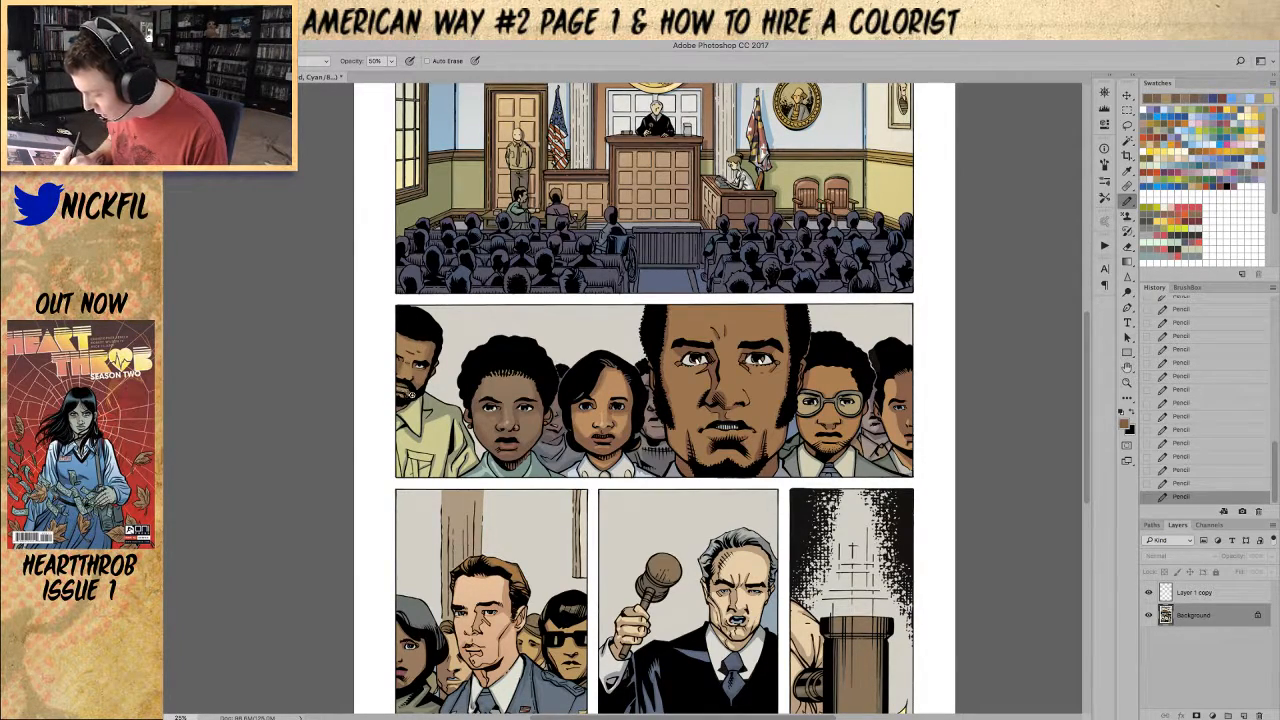
Step: Touch up the bearded man's shirt with sampled greens, using the Pencil at 50% and 100% opacity
left_click(423, 413)
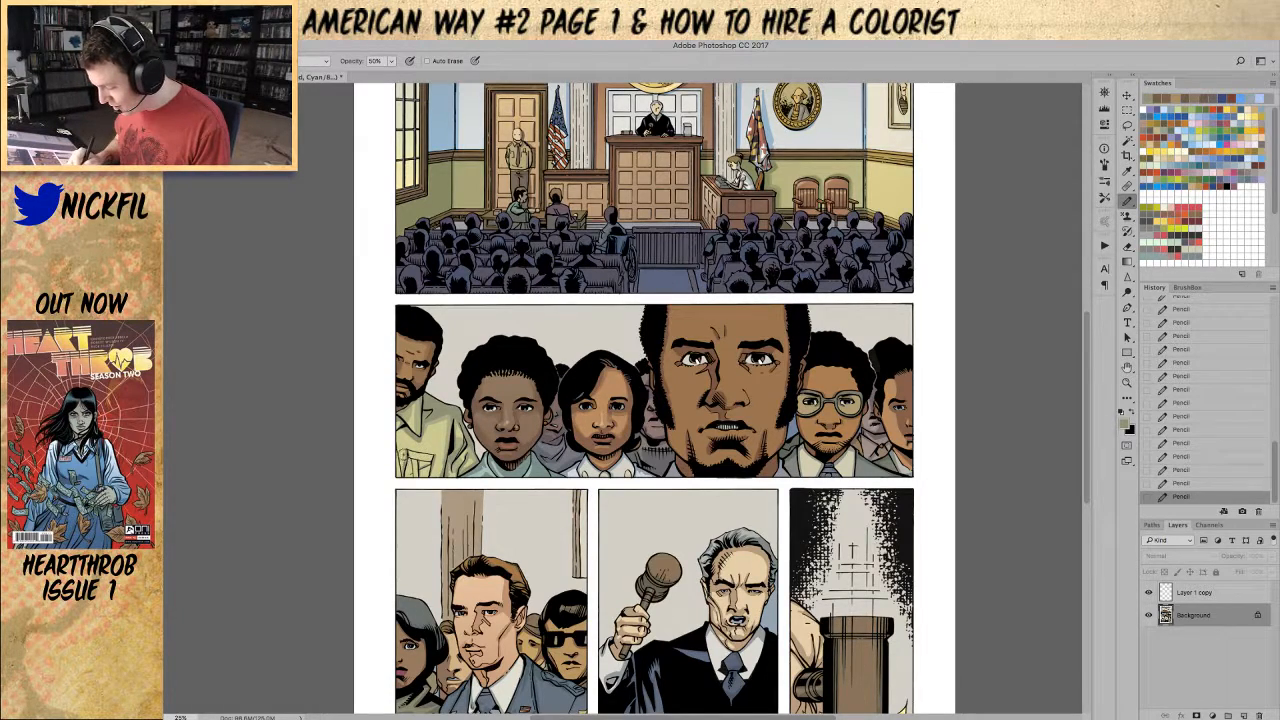
key("0")
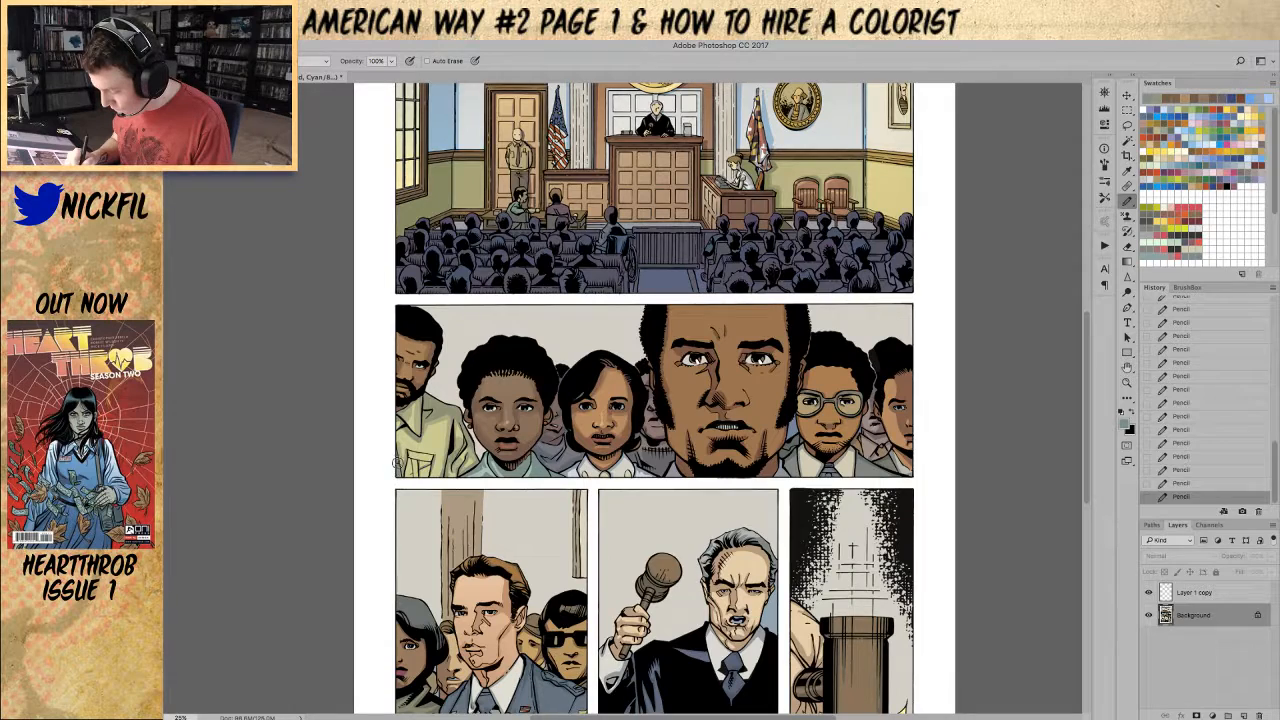
left_click(401, 440, "alt")
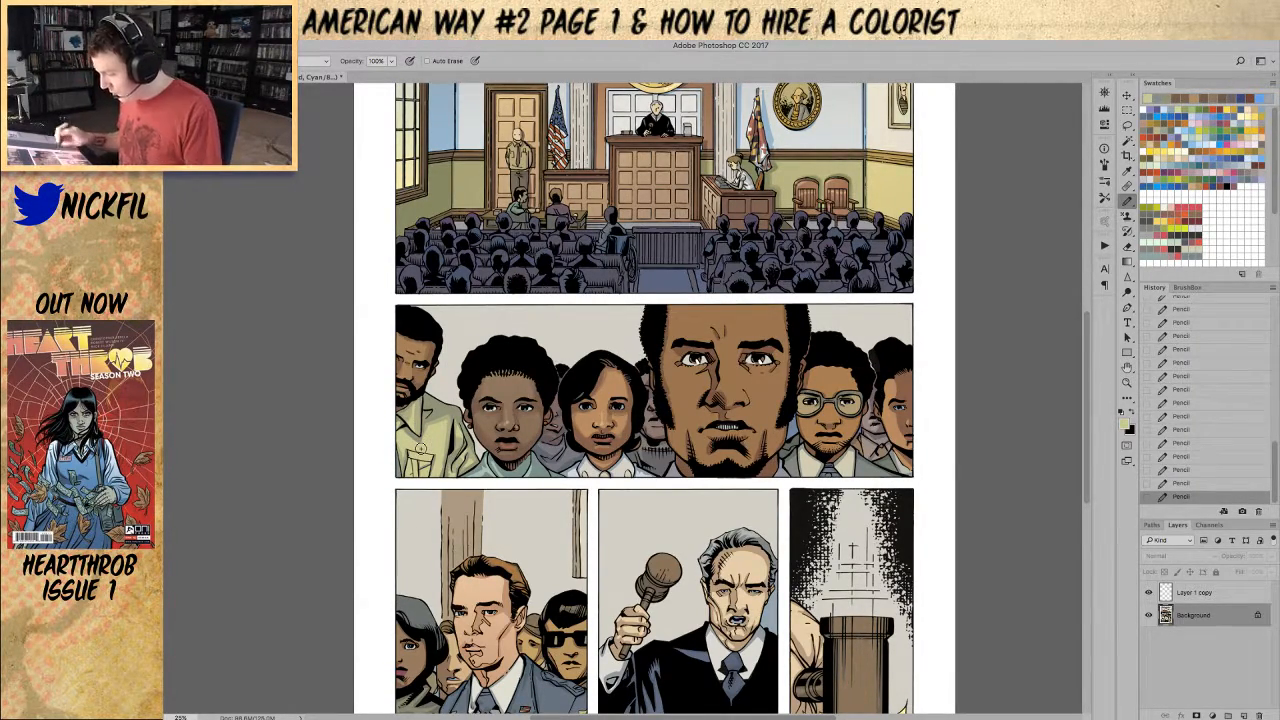
Step: Outline the woman's face in the second panel with the Lasso
key("space")
left_click_drag(963, 434, 845, 428)
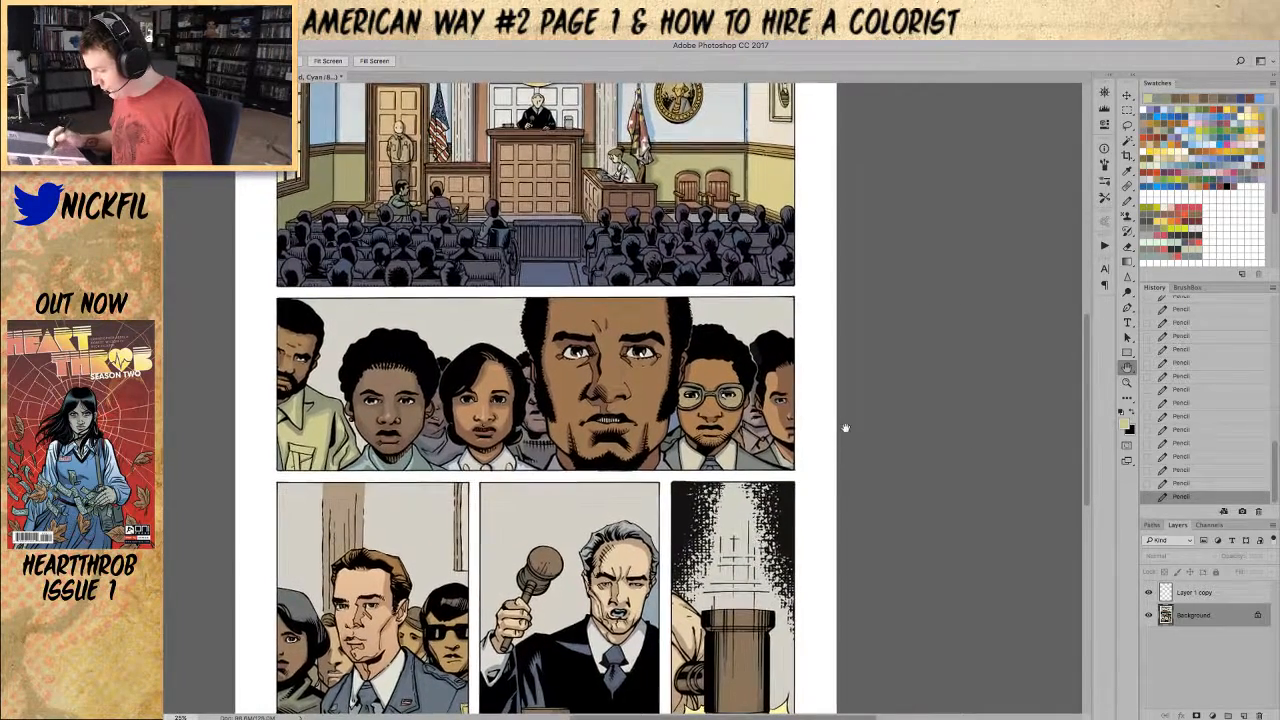
key("l")
mouse_move(462, 440)
left_mouse_down()
mouse_move(488, 460)
mouse_move(530, 464)
mouse_move(518, 408)
left_mouse_up()
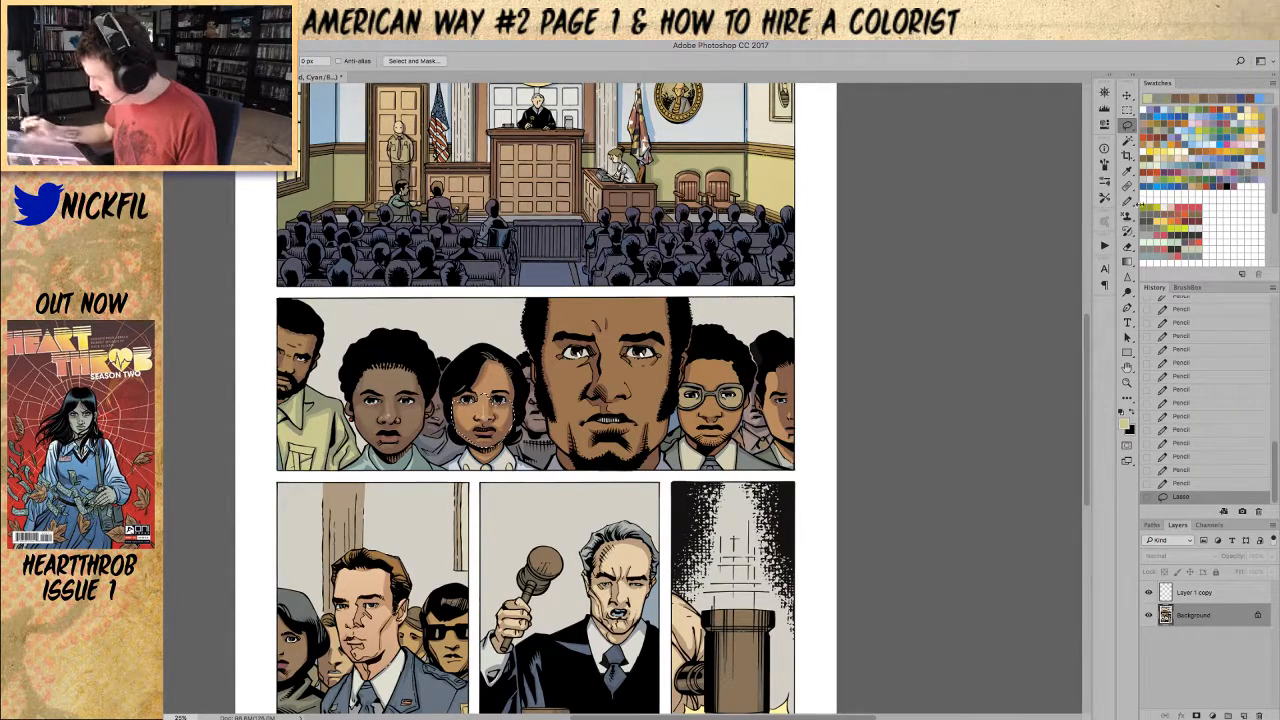
Step: Shade the woman's selected face with sampled brown gradients in Normal mode at 50% opacity, and clear the selection
left_click(1127, 261)
left_click(503, 430, "alt")
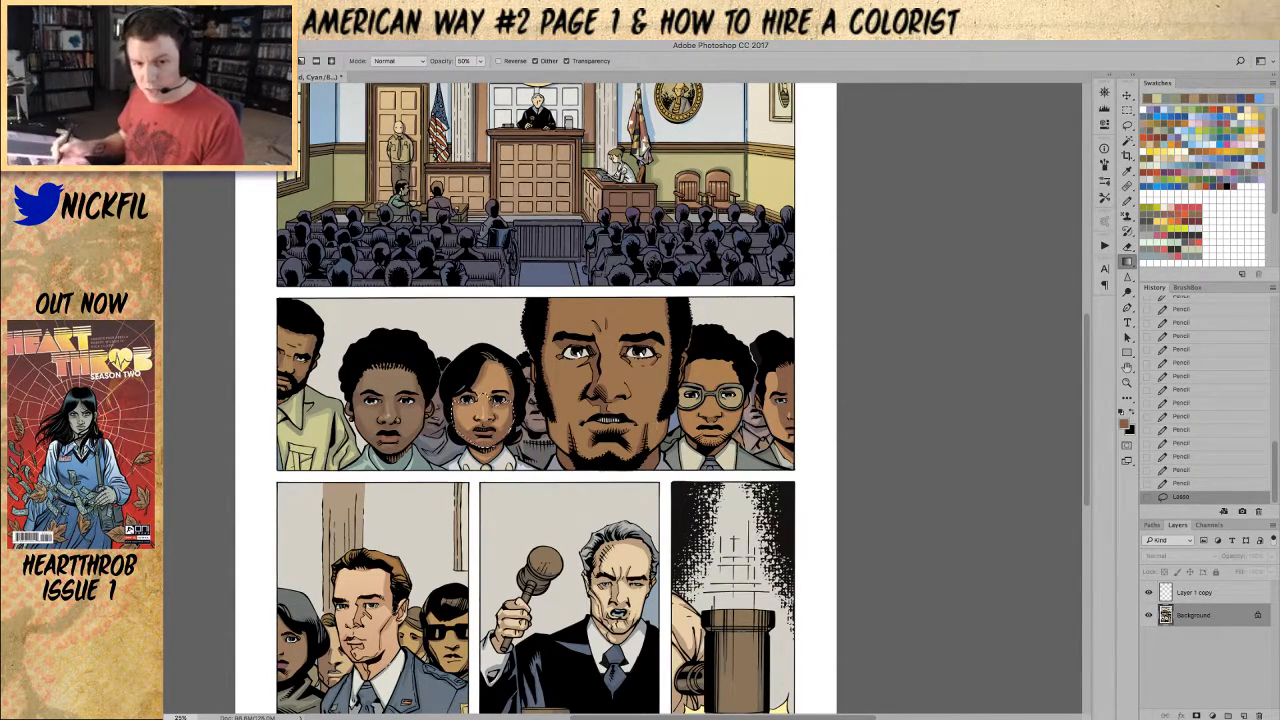
left_click(384, 62)
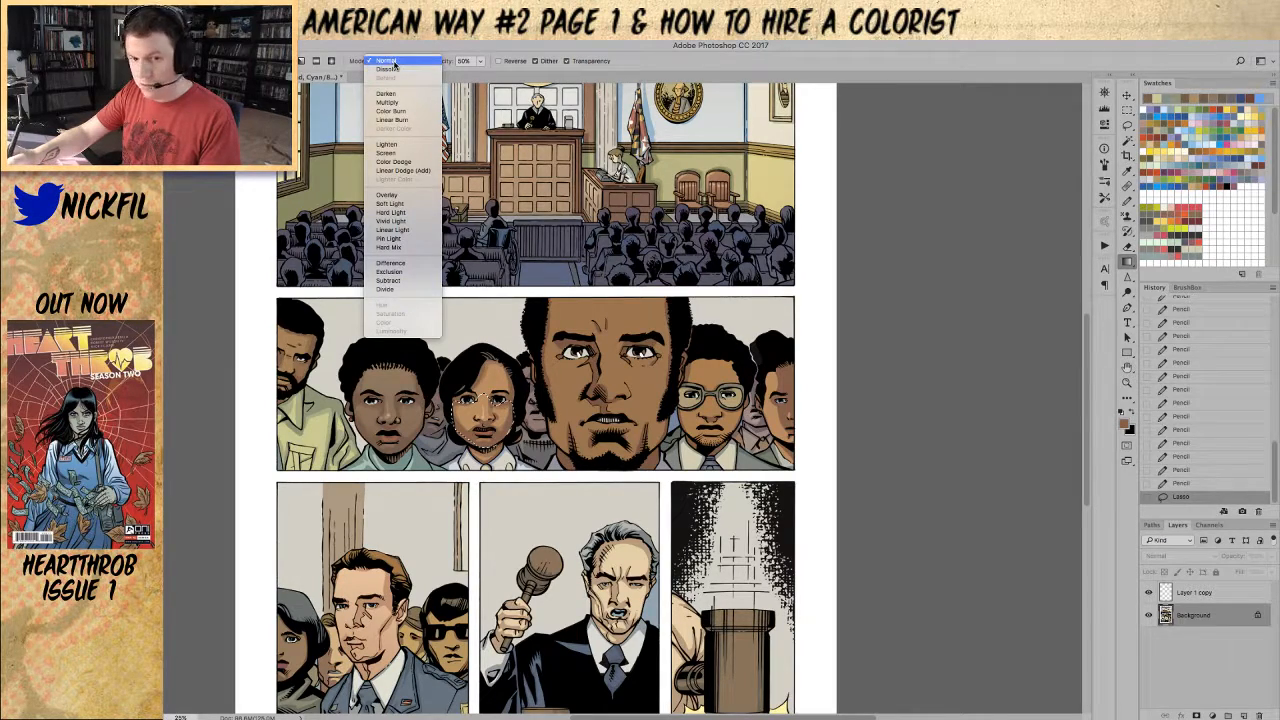
left_click(390, 63)
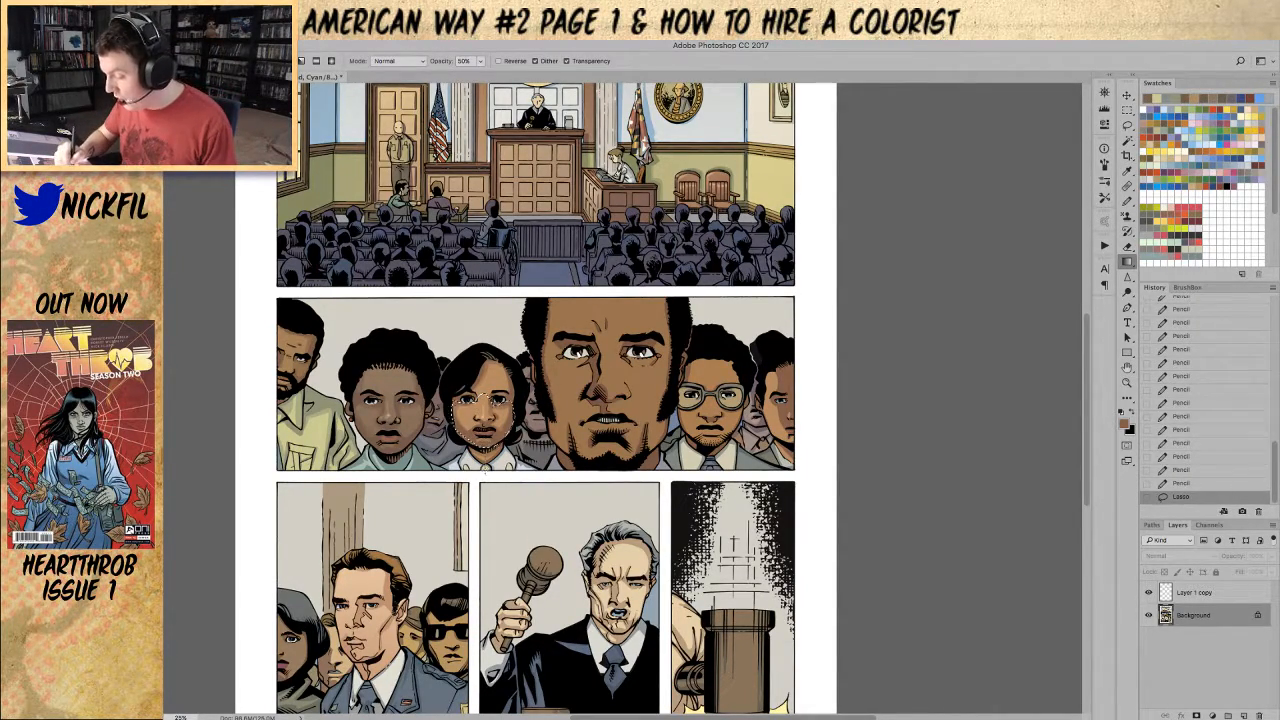
left_click_drag(487, 463, 485, 388)
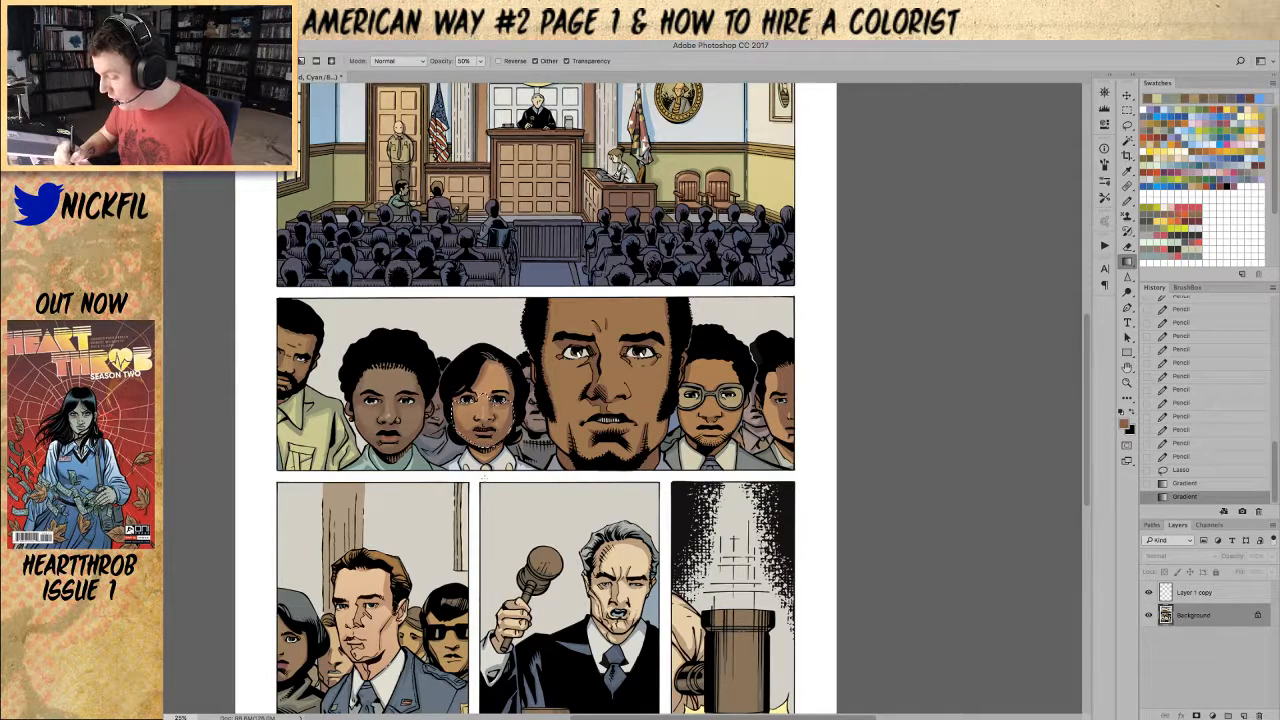
key("ctrl+d")
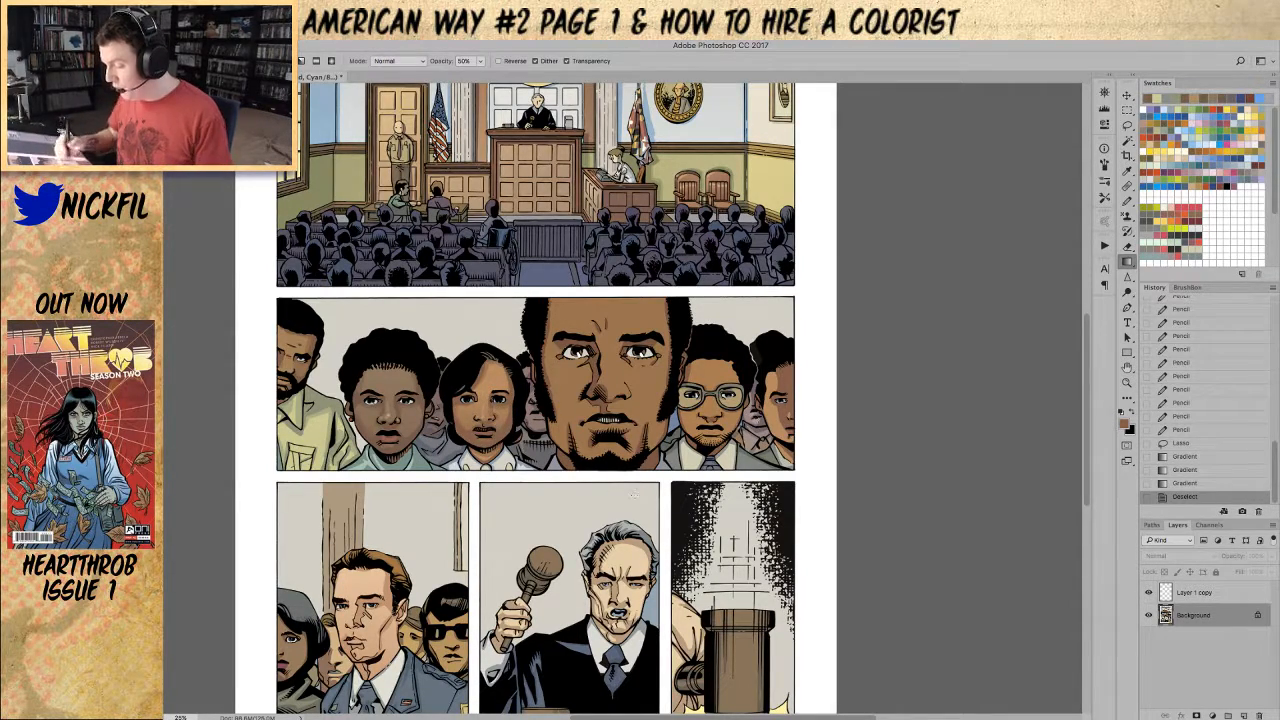
Step: Refine the woman's cheek and mouth area with light brown Pencil strokes at 100% opacity
left_click(1127, 201)
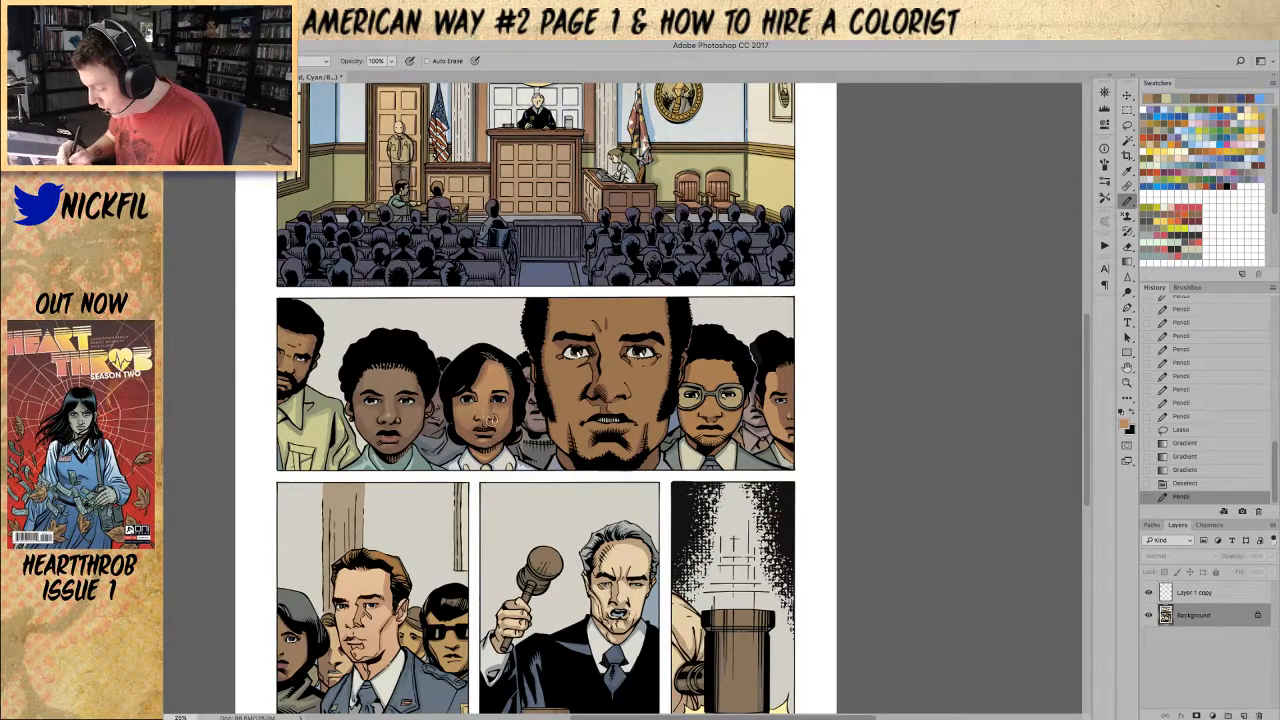
left_click_drag(482, 440, 515, 415)
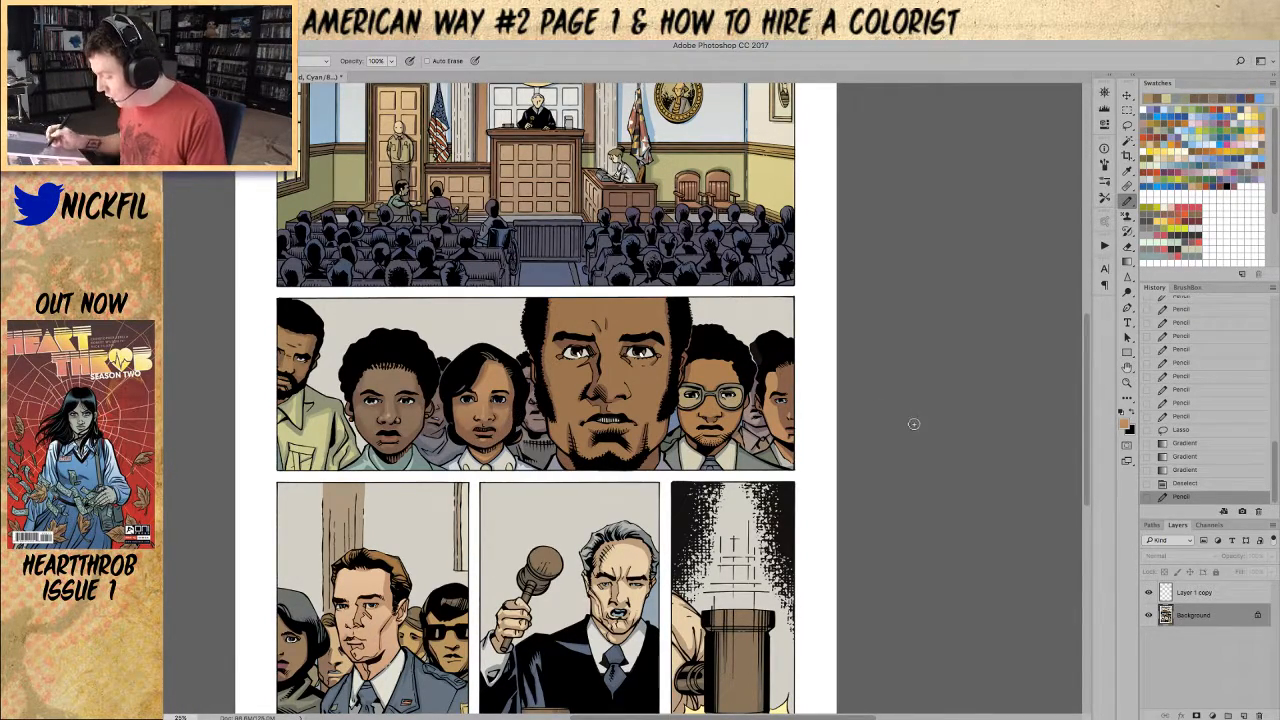
Step: Select the large central man's face and hair areas with the Magic Wand, turning off Contiguous to catch the remaining parts
left_click_drag(1038, 425, 971, 405)
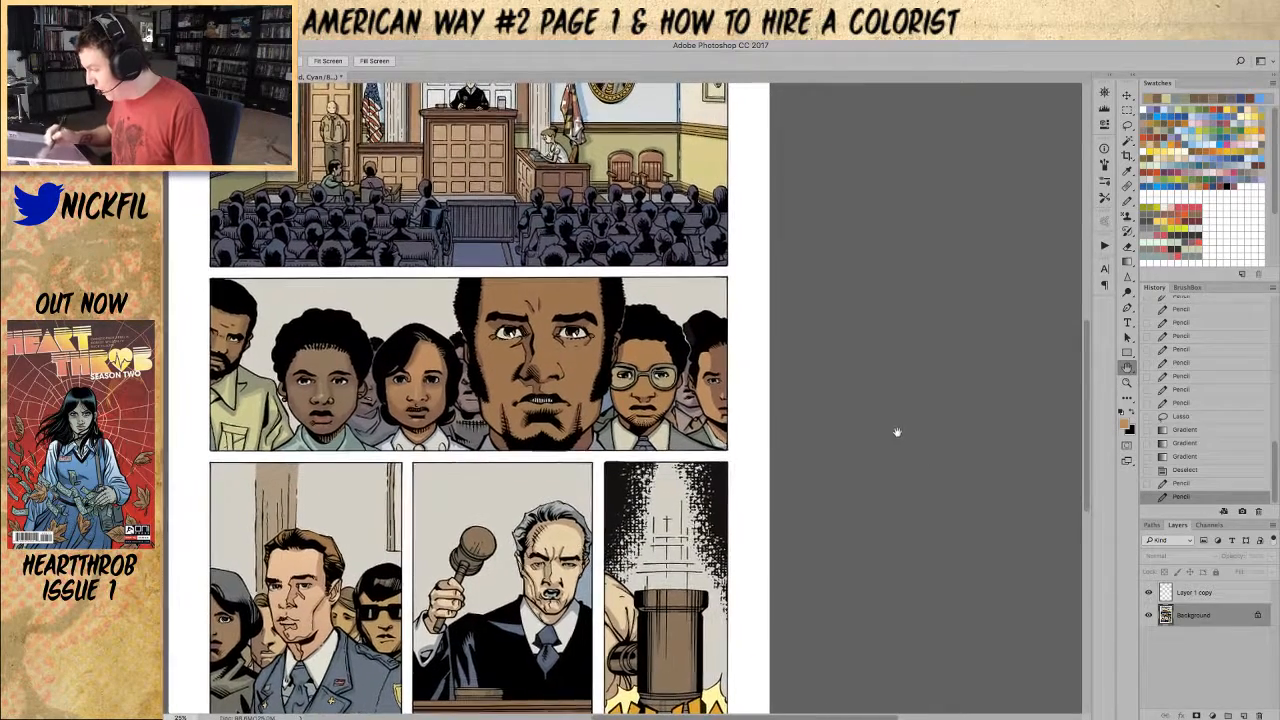
left_click(1128, 141)
left_click(580, 368)
left_click(542, 362, "shift")
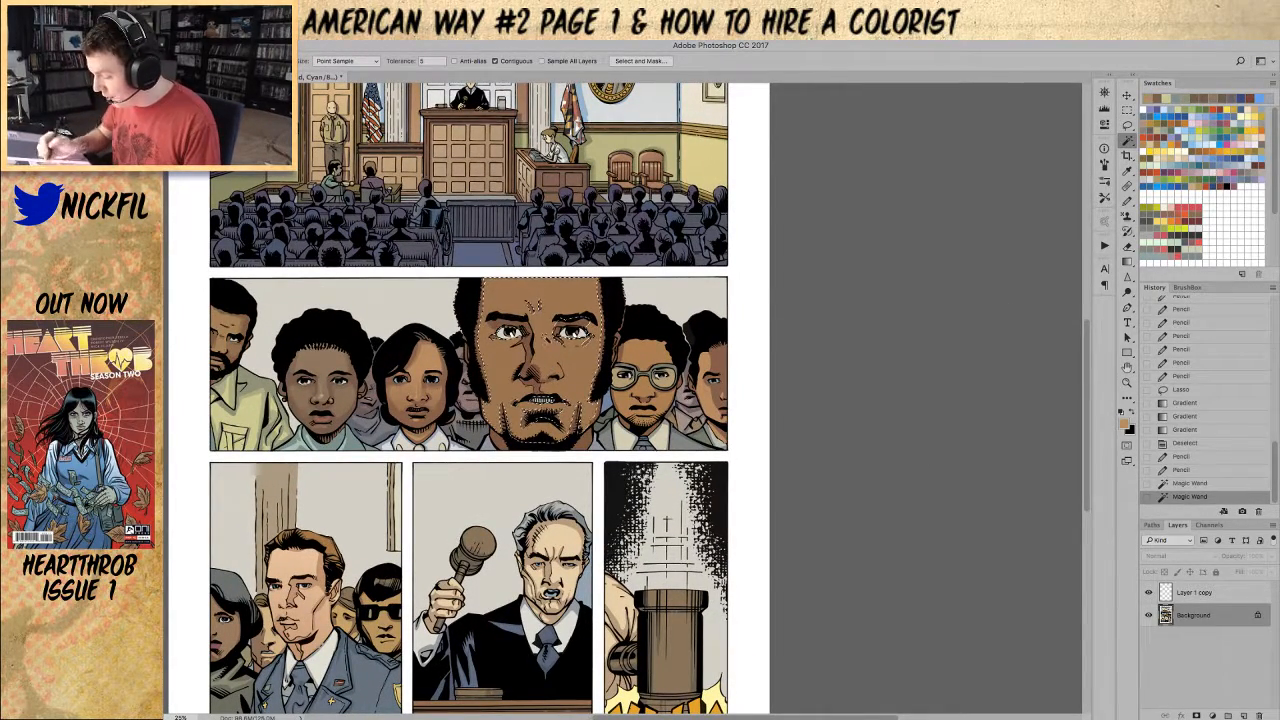
left_click(609, 312, "shift")
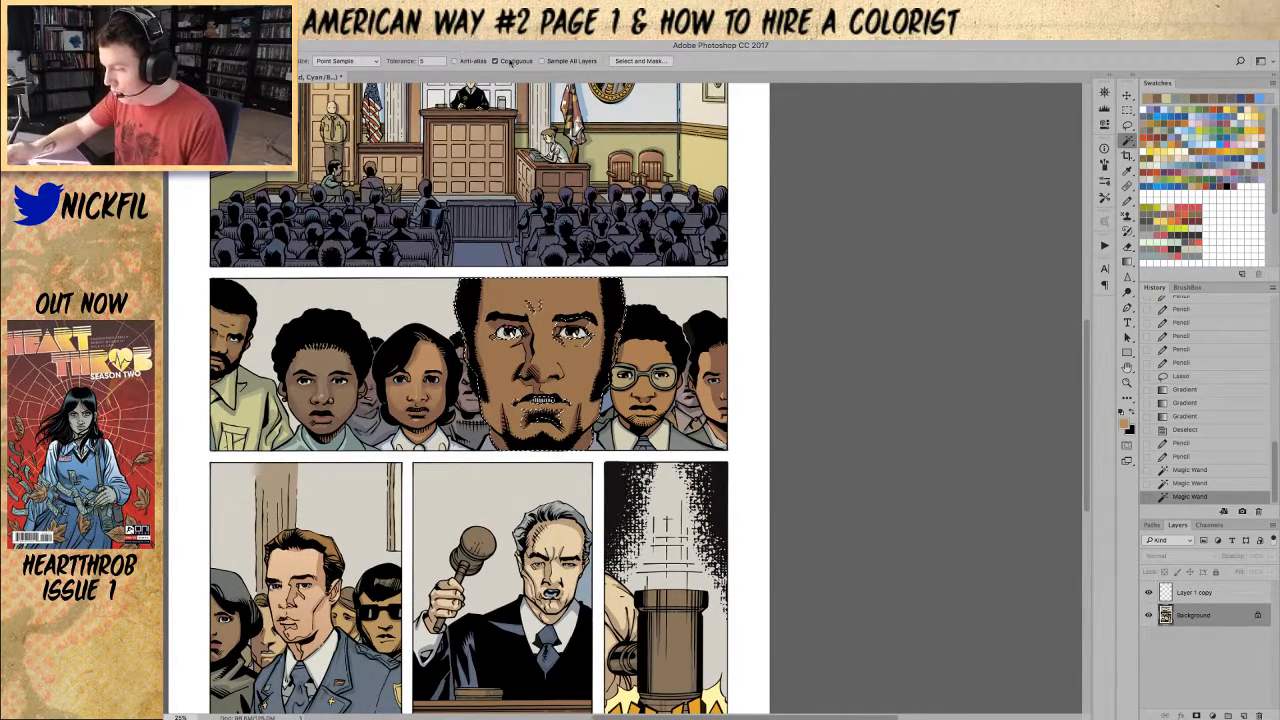
left_click(543, 414, "shift")
left_click(543, 305, "shift")
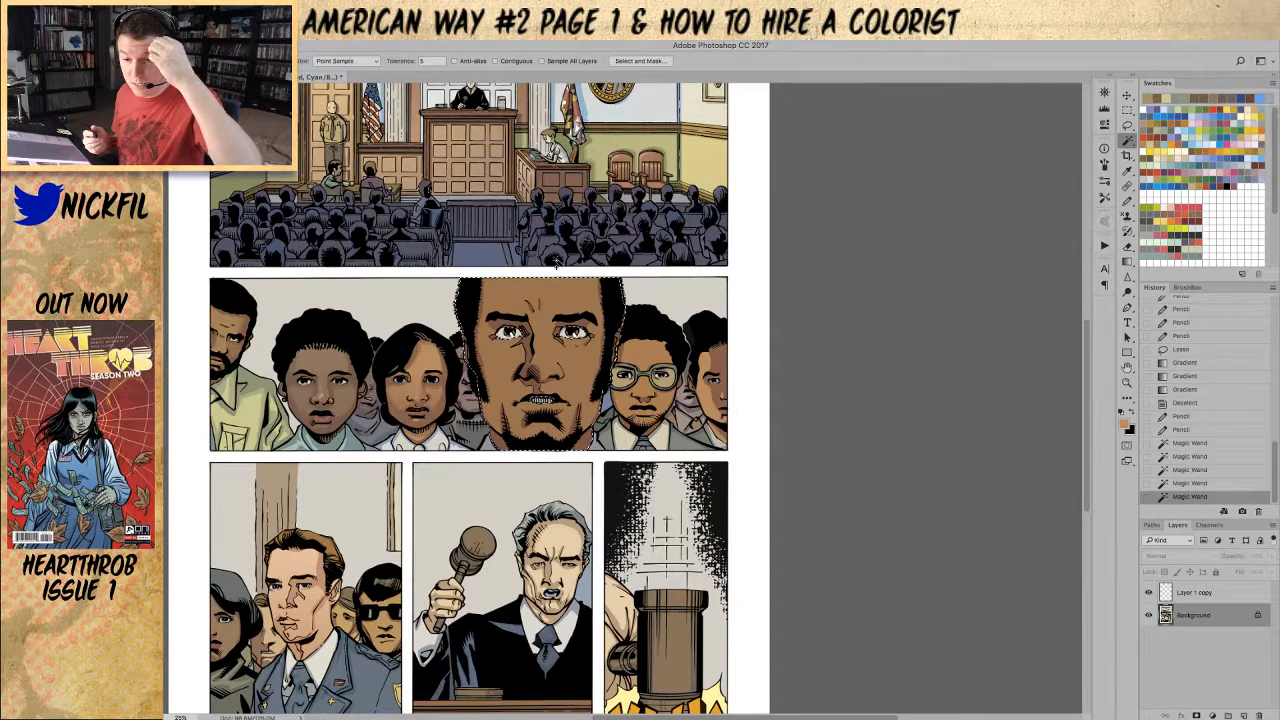
Step: Shade the central man's selected head with sampled brown gradients in Normal mode at 50% opacity
key("g")
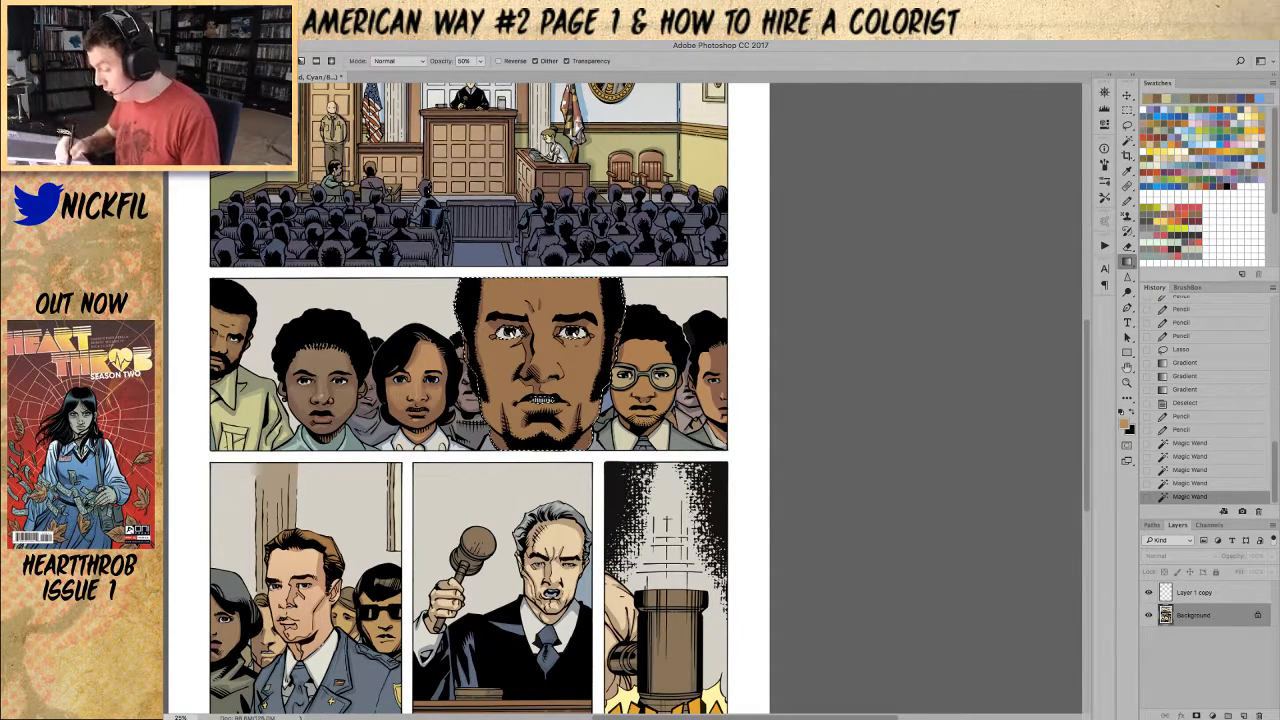
left_click(527, 370, "alt")
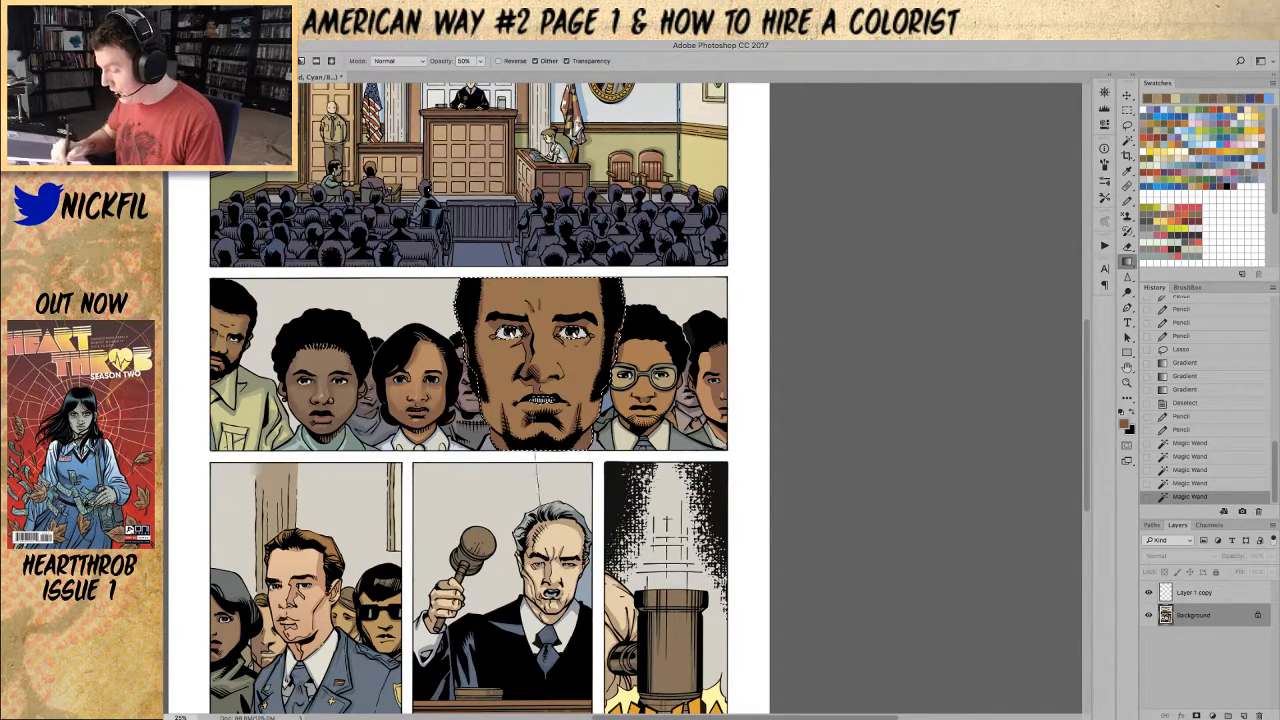
left_click_drag(550, 262, 550, 263)
left_click_drag(531, 488, 531, 488)
Step: Refine the central man's face with brown Pencil strokes, clearing the selection and continuing at 50% opacity on his brow, temples and jaw
key("b")
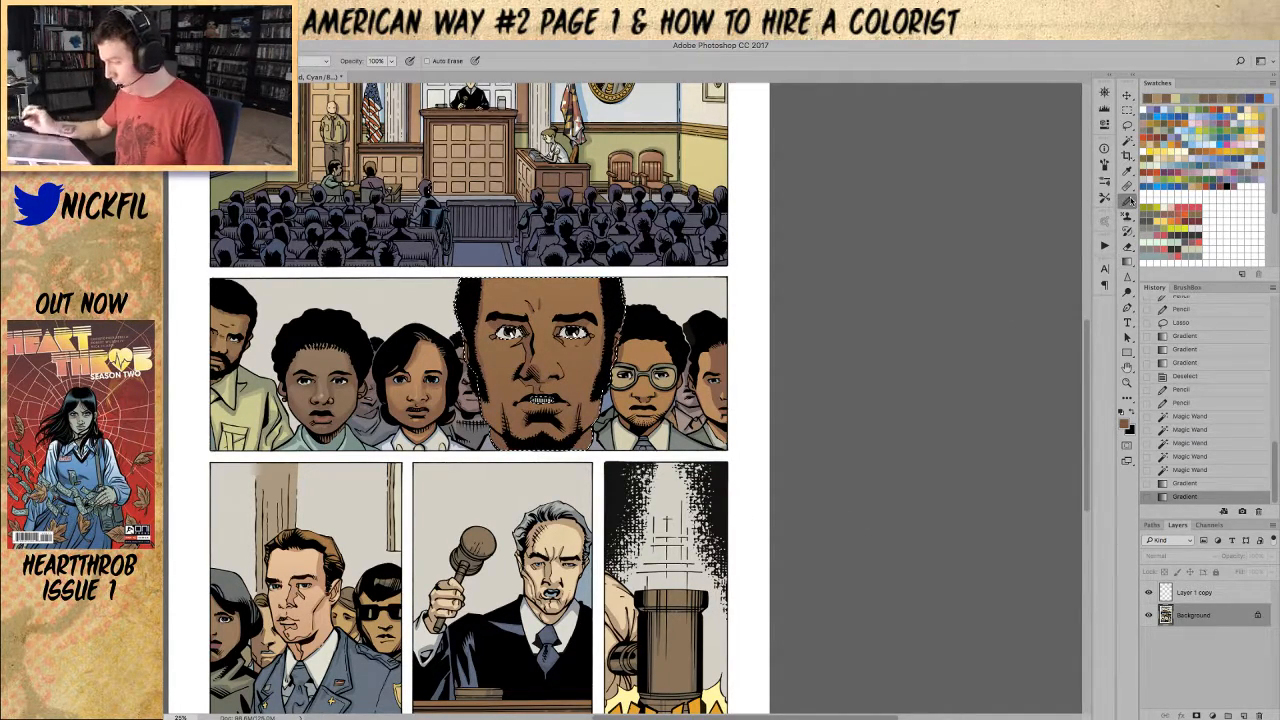
mouse_move(532, 328)
left_mouse_down()
mouse_move(573, 359)
mouse_move(556, 370)
mouse_move(543, 352)
mouse_move(546, 371)
mouse_move(574, 323)
mouse_move(585, 403)
mouse_move(530, 404)
mouse_move(561, 387)
mouse_move(544, 426)
mouse_move(558, 445)
mouse_move(545, 425)
mouse_move(523, 442)
mouse_move(562, 430)
left_mouse_up()
key("ctrl+d")
mouse_move(590, 340)
left_mouse_down()
mouse_move(572, 326)
mouse_move(522, 330)
left_mouse_up()
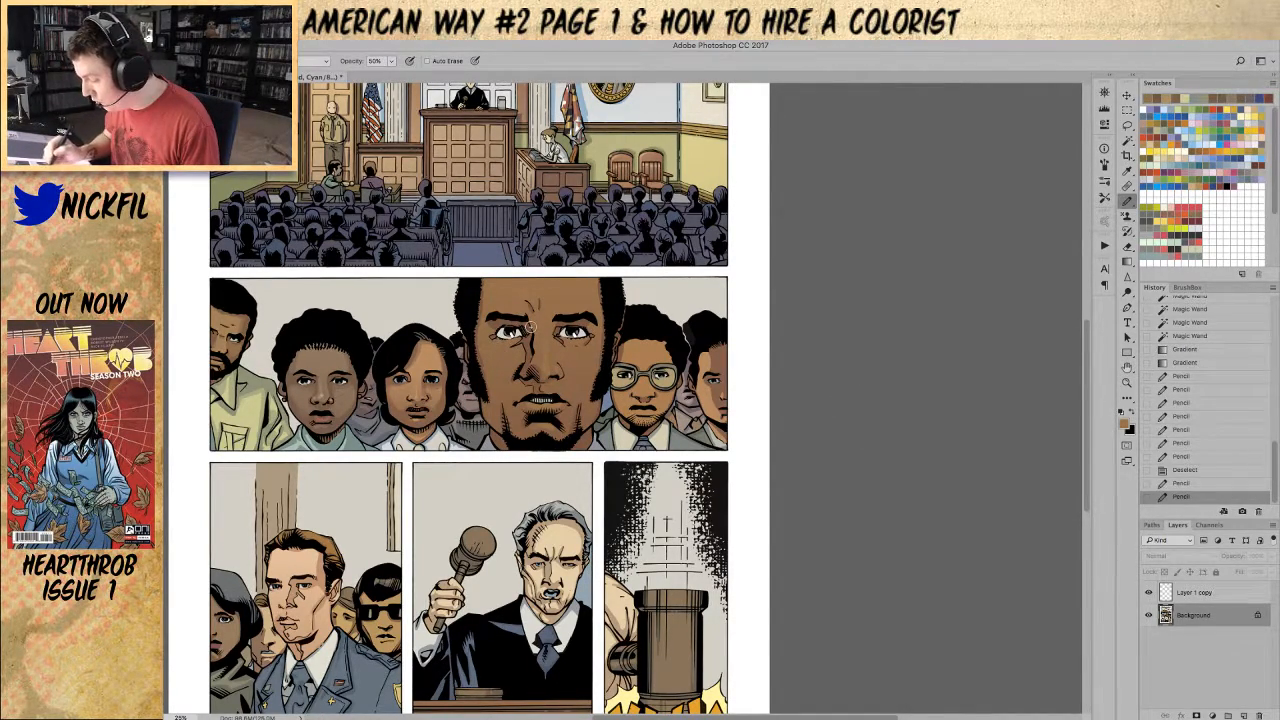
left_click_drag(498, 318, 486, 298)
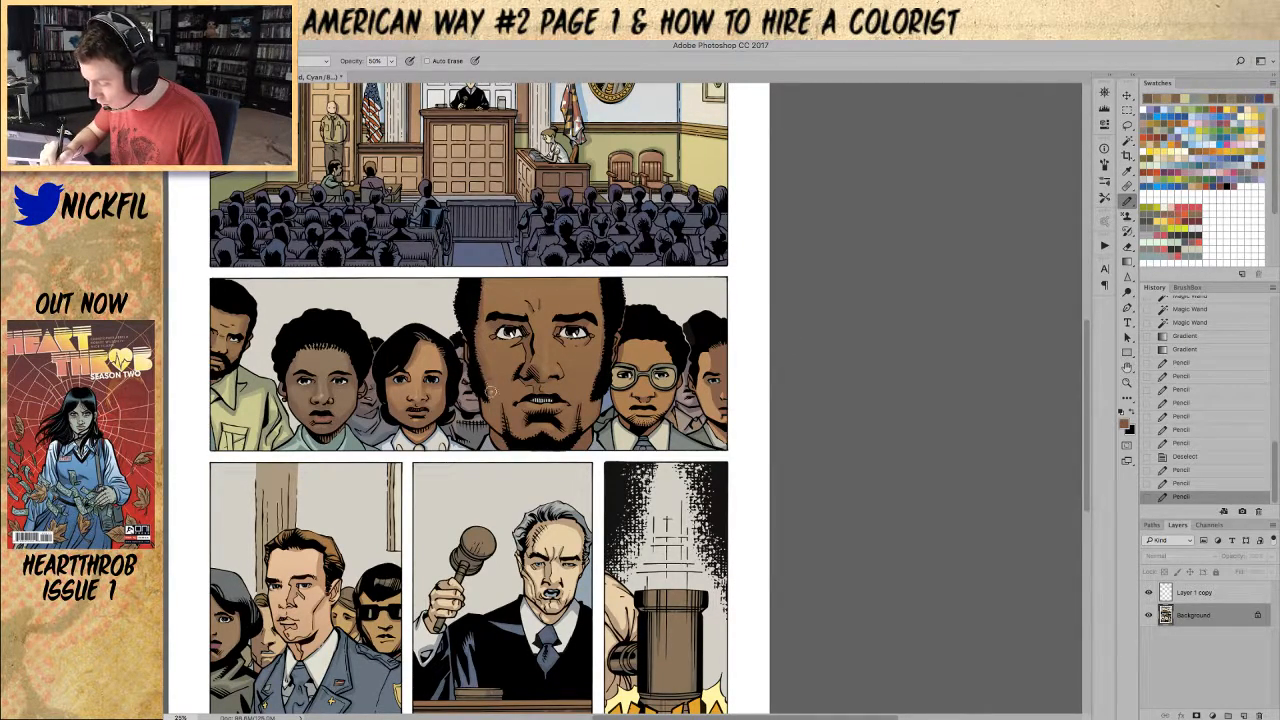
left_click_drag(471, 337, 468, 323)
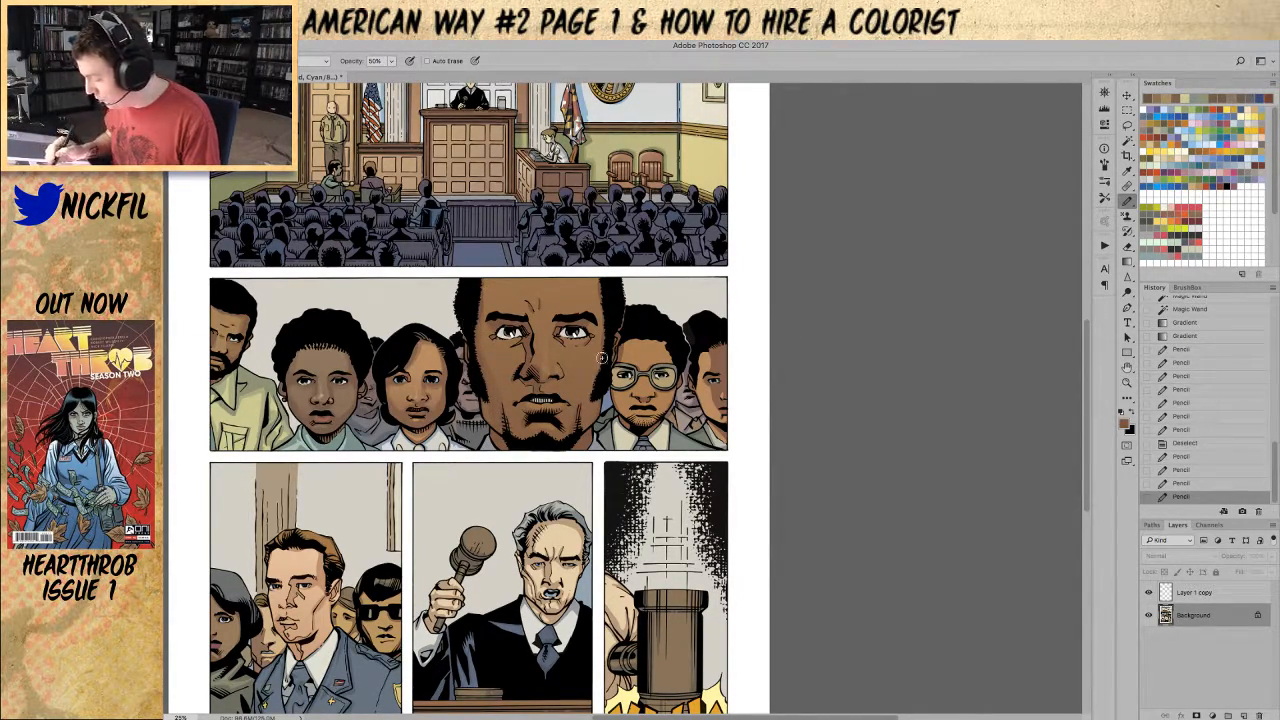
left_click_drag(592, 385, 606, 337)
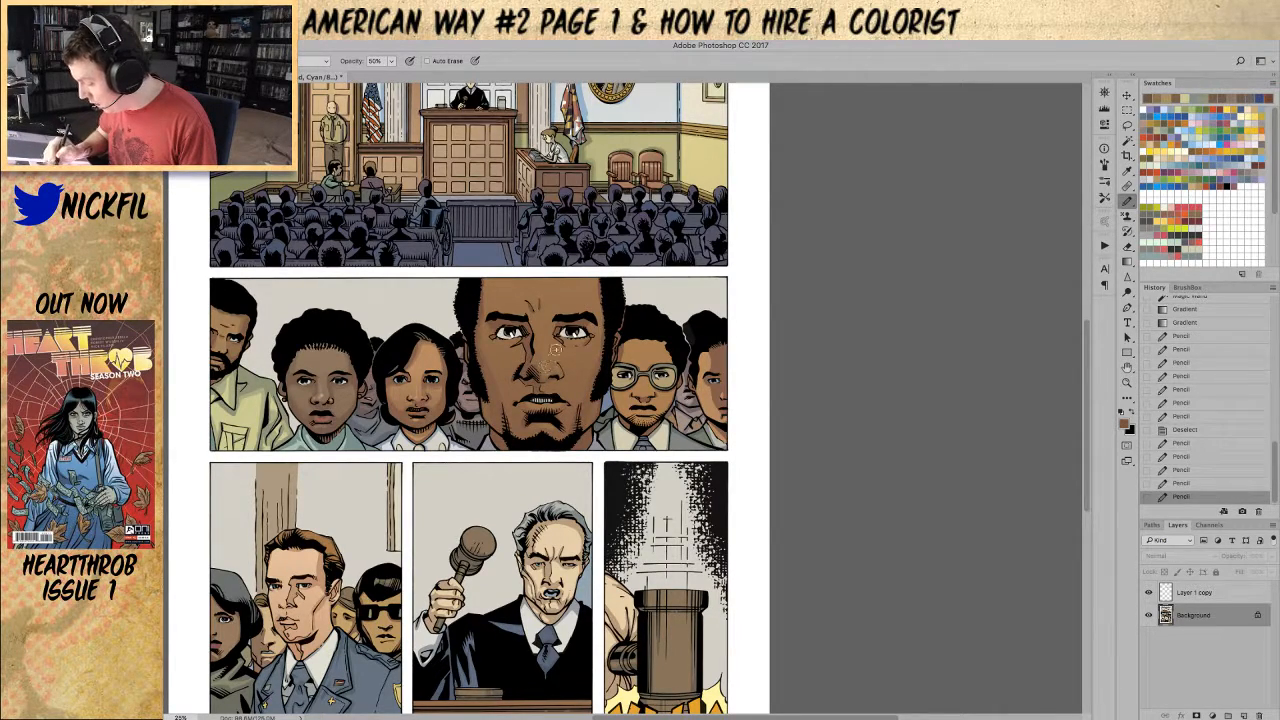
Step: Shade the face of the man with glasses in the second panel with brown Pencil strokes at 50% opacity
left_click_drag(645, 385, 628, 367)
left_click(1128, 126)
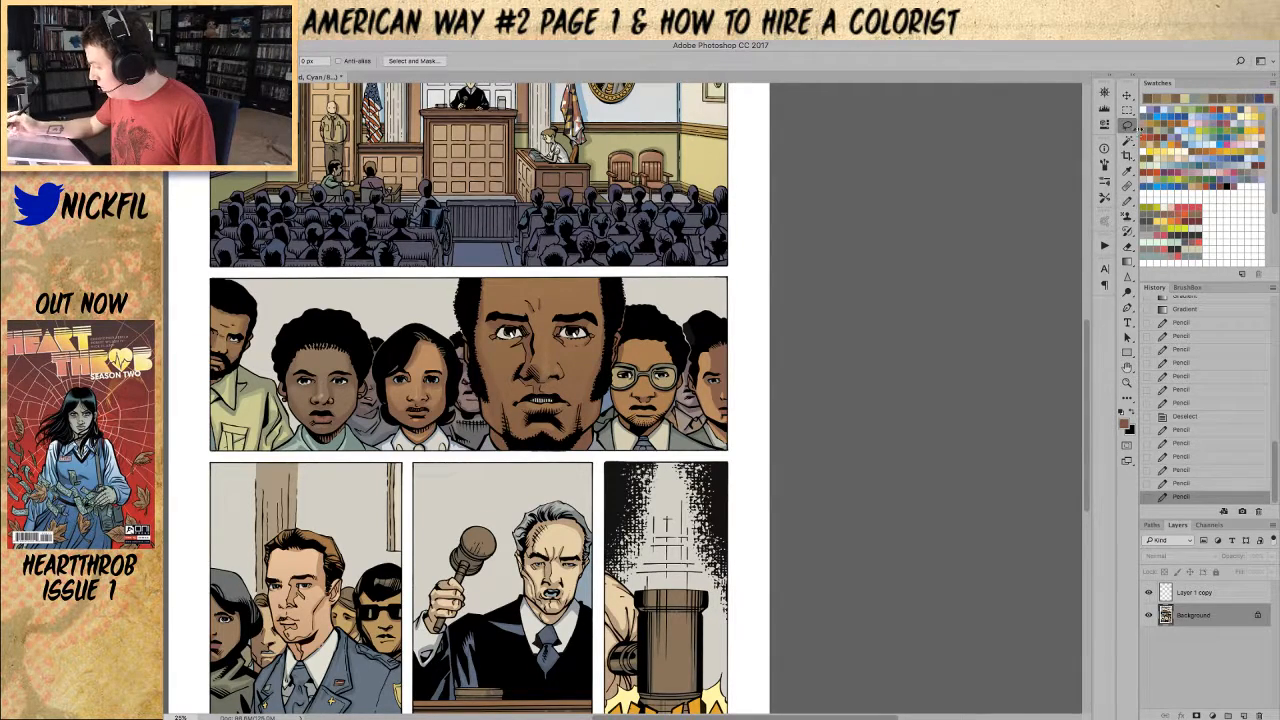
left_click(1128, 200)
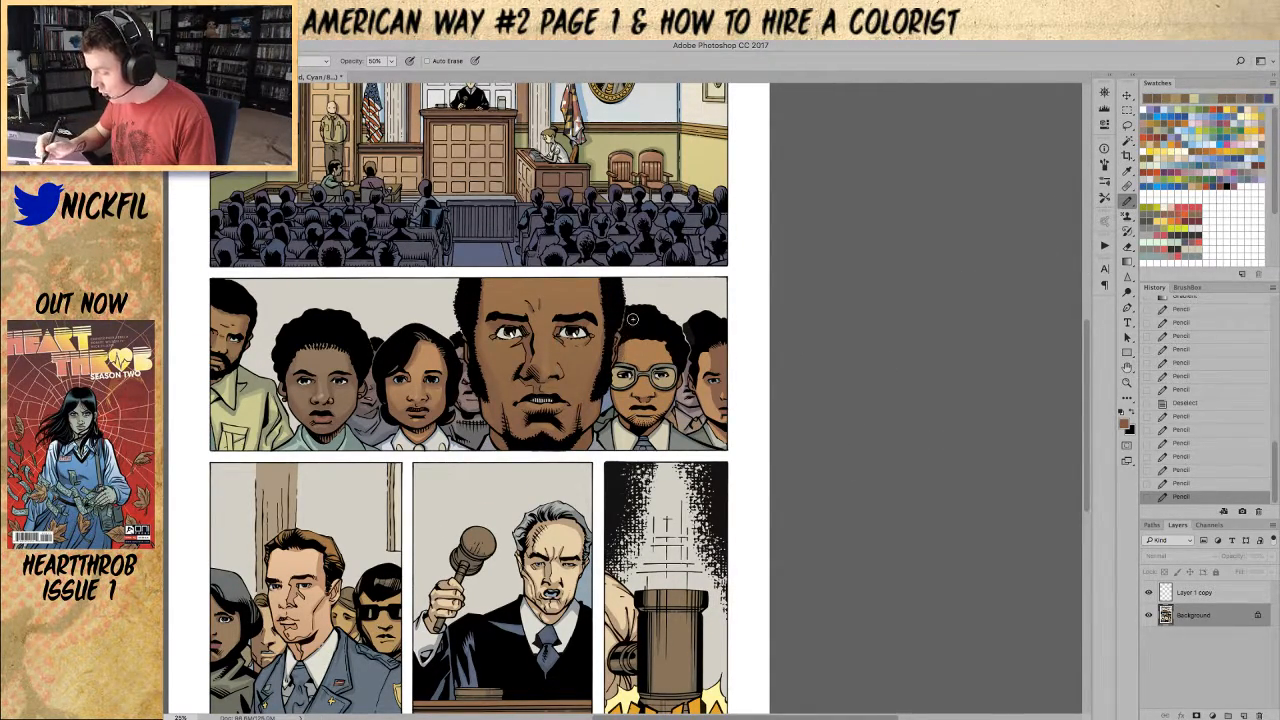
mouse_move(621, 359)
left_mouse_down()
mouse_move(622, 342)
mouse_move(633, 385)
mouse_move(672, 372)
left_mouse_up()
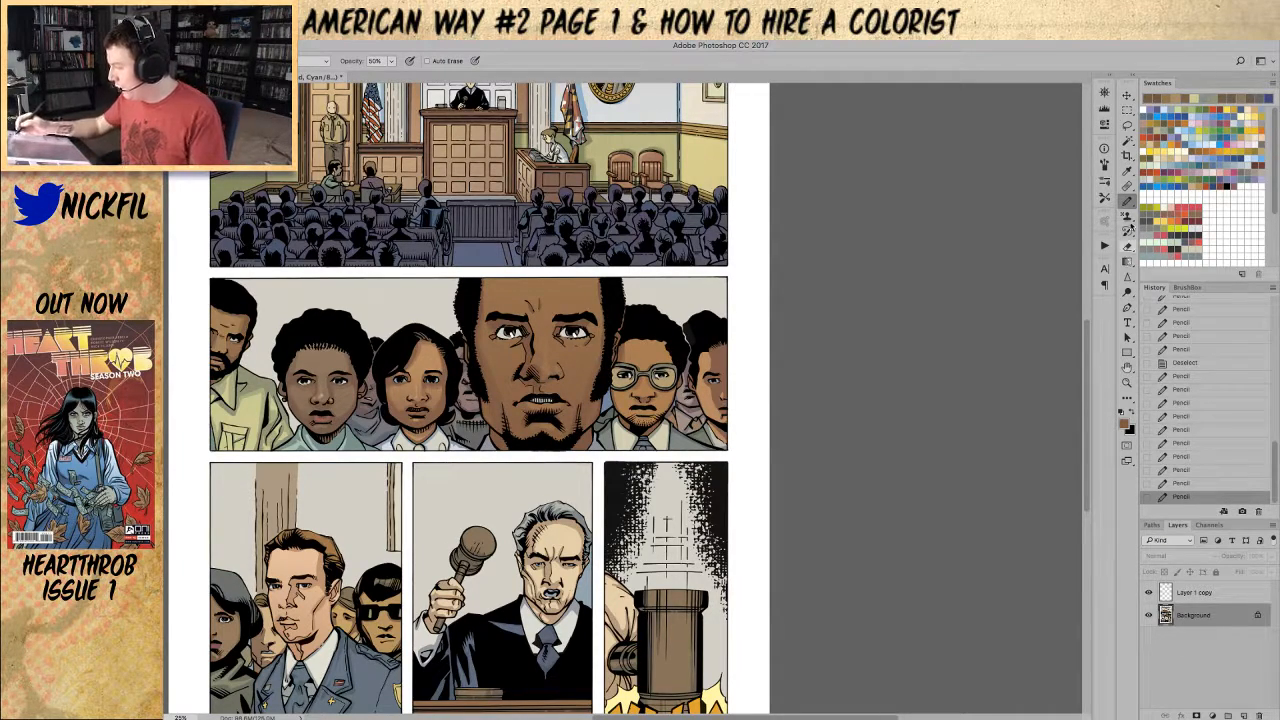
Step: Change the Pencil's blend mode and dab a lighter brown around the bespectacled man's nose and mouth at 50% opacity
left_click(317, 61)
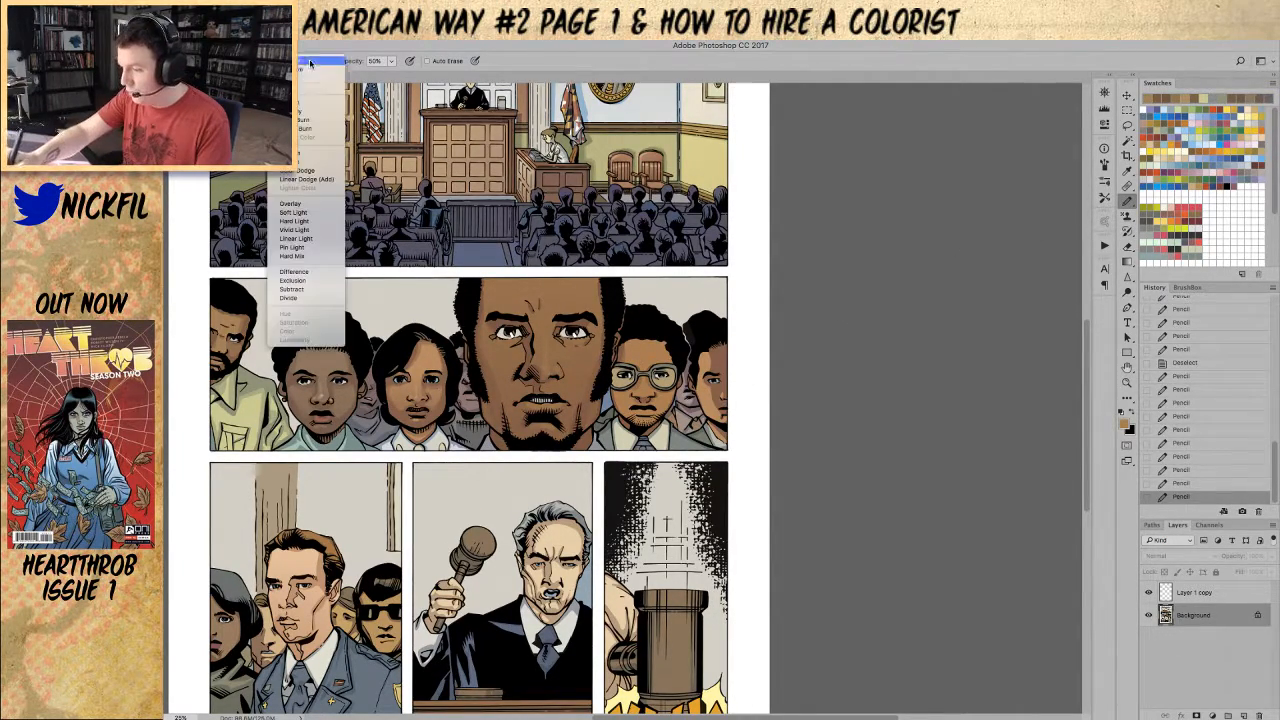
left_click(309, 155)
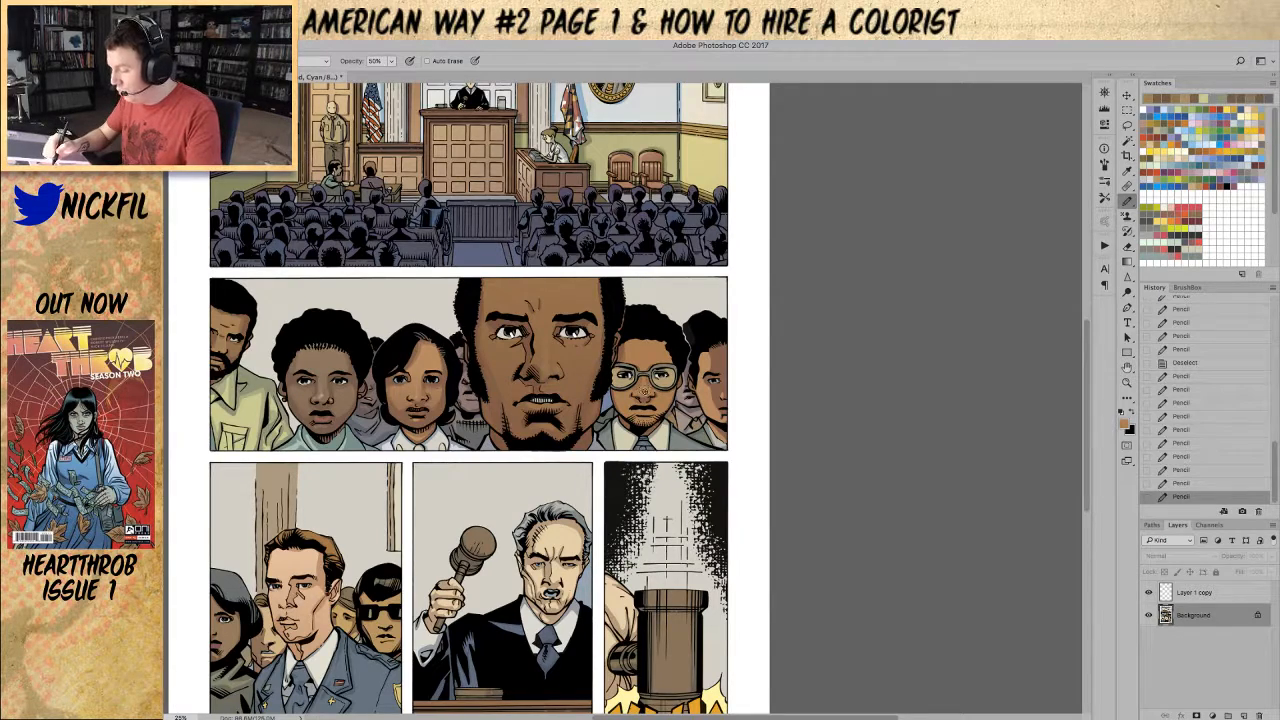
left_click(650, 388)
left_click(652, 392)
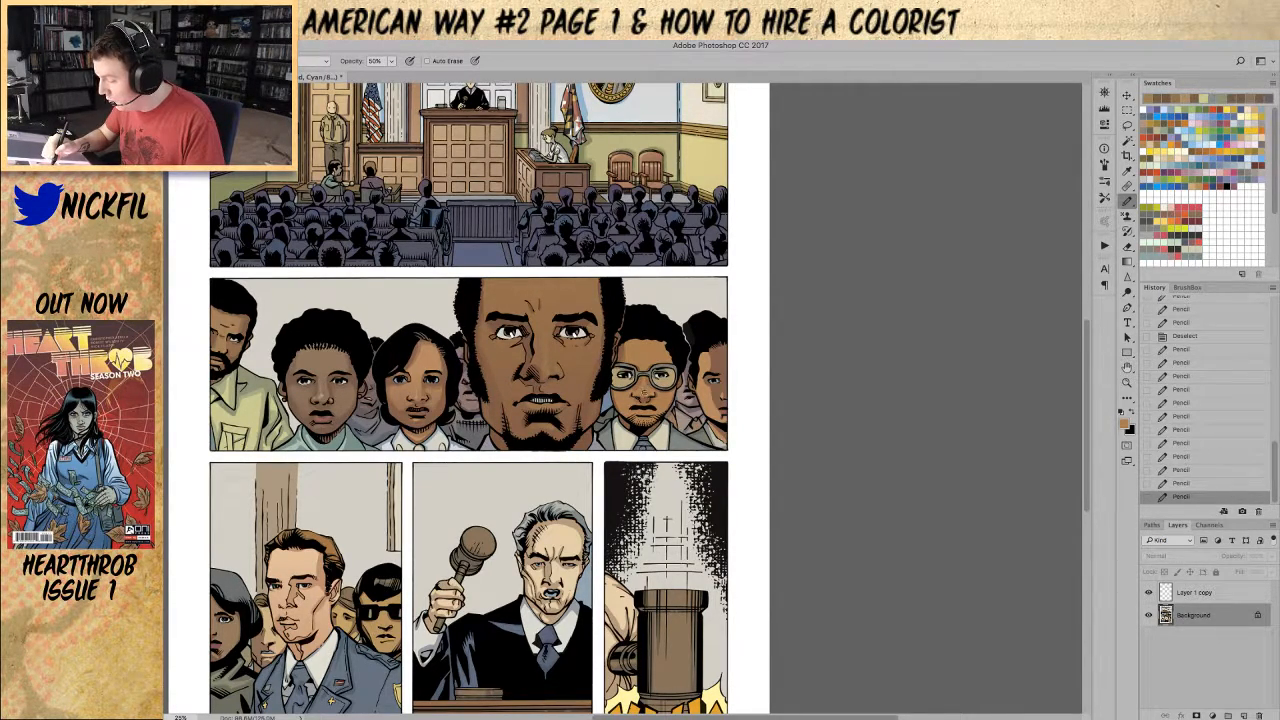
left_click(648, 390)
left_click(658, 386)
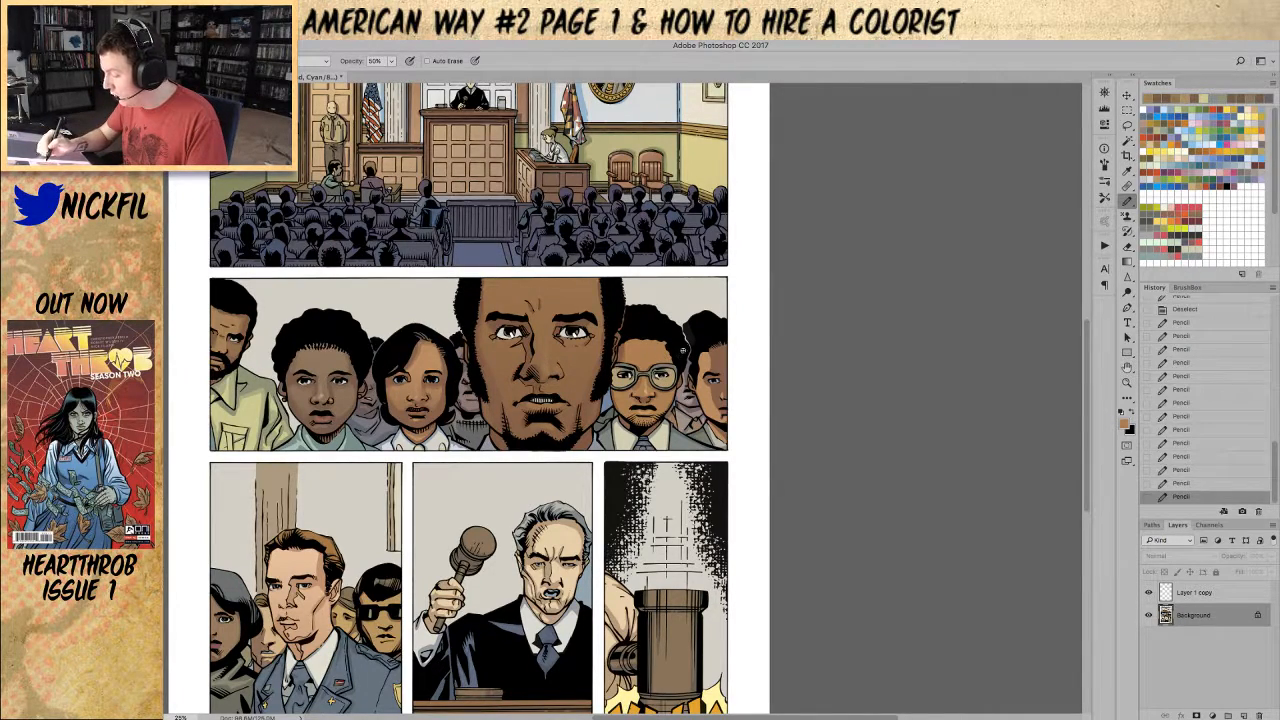
Step: Touch up the edge of the man's glasses with grey Pencil dabs at 100% opacity
key("0")
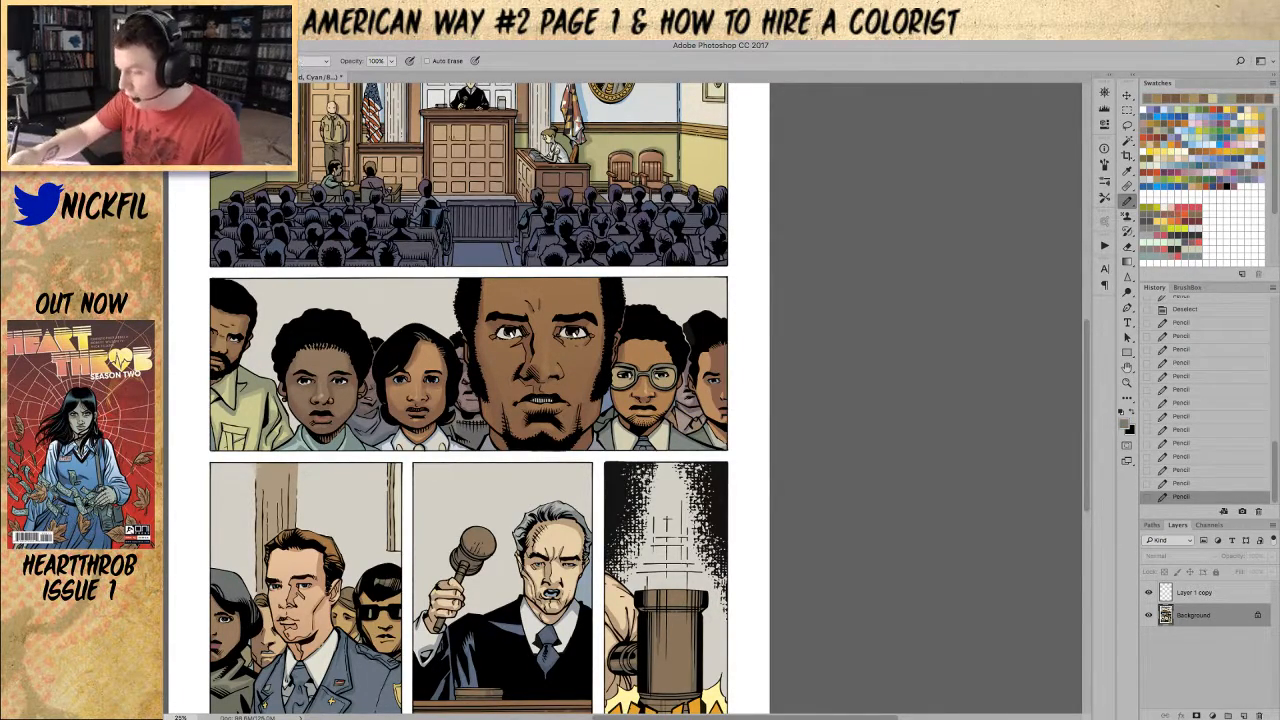
left_click(670, 364)
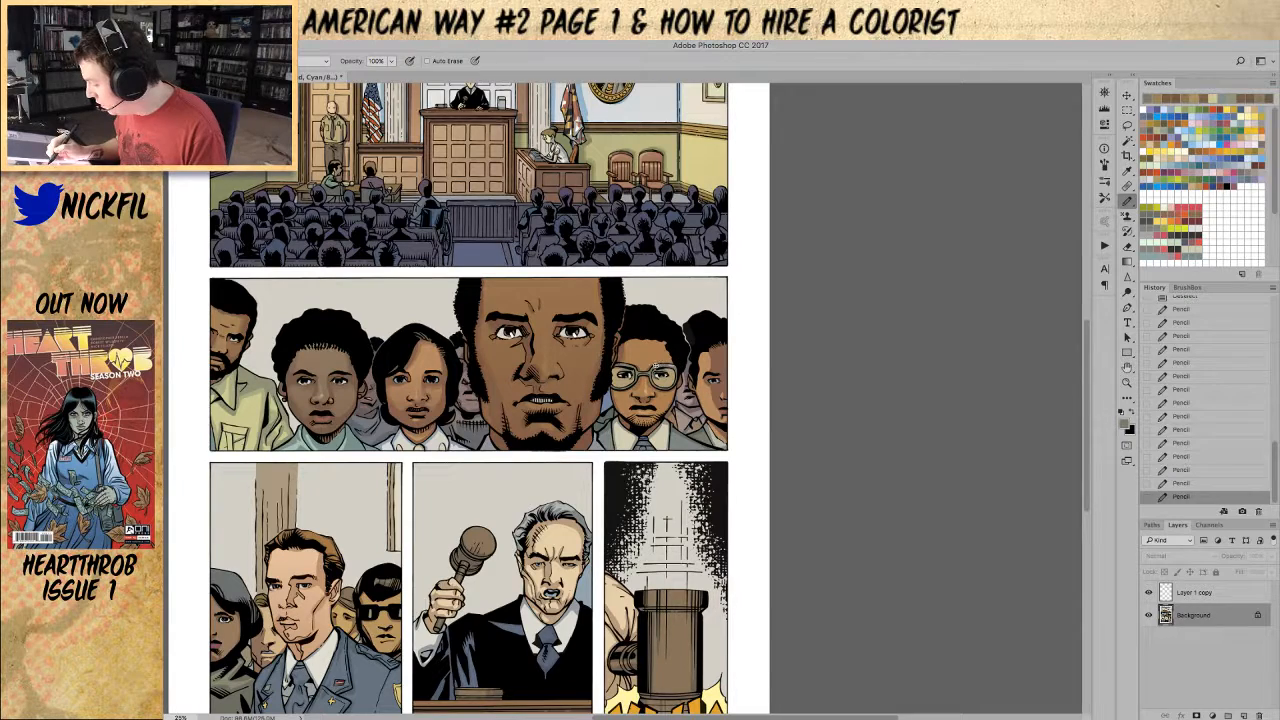
left_click(676, 368)
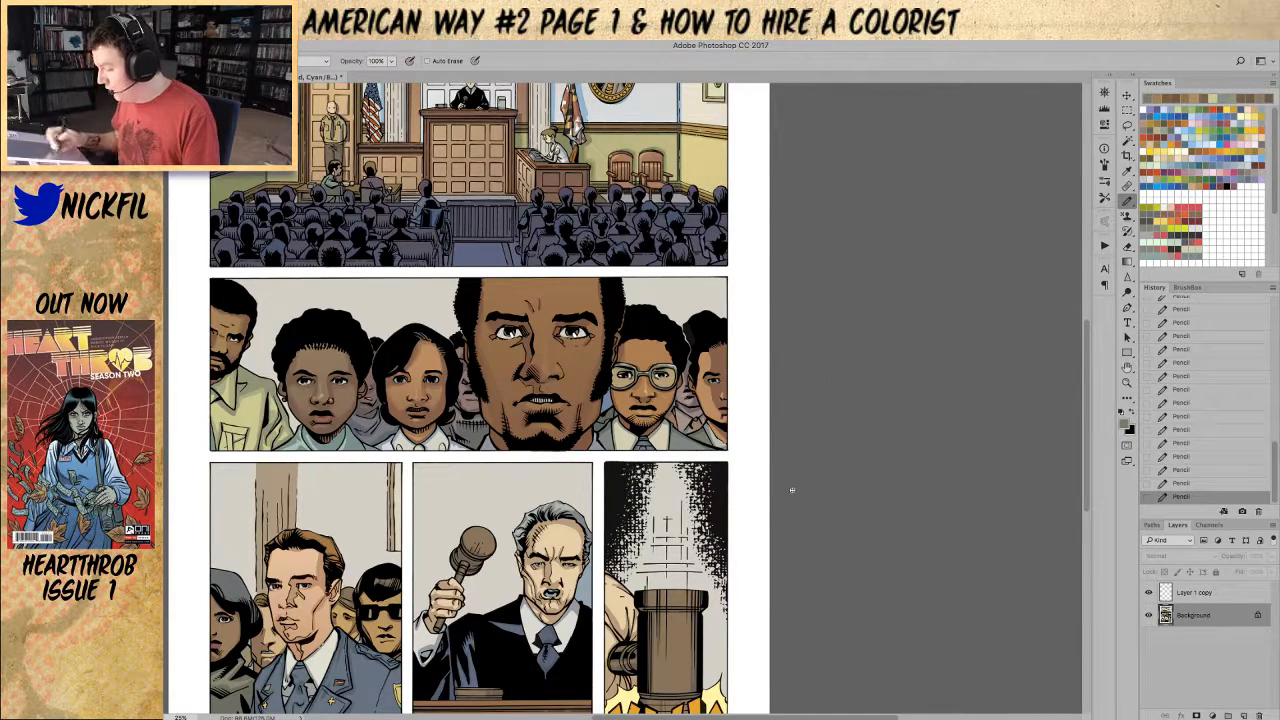
Step: Shade the face of the man at the second panel's far right edge with sampled brown Pencil strokes in Normal mode, lowering opacity to 50%
left_click(720, 354, "alt")
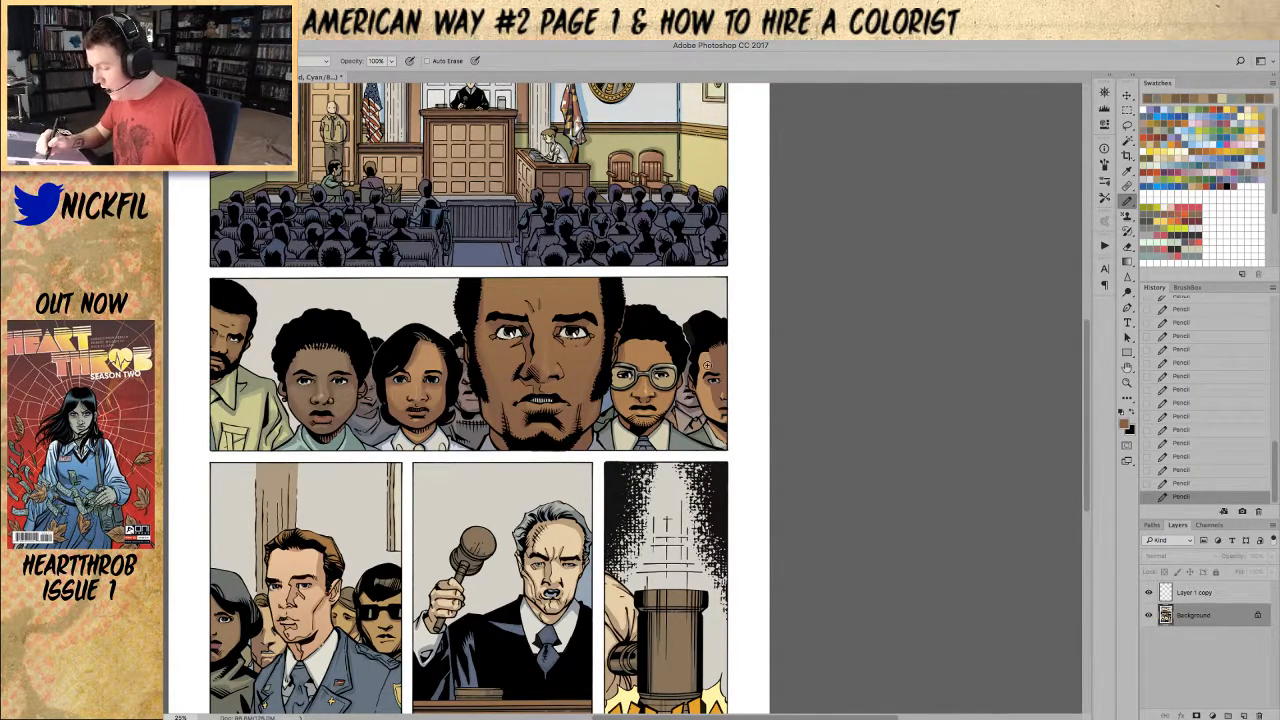
left_click(316, 61)
left_click(316, 45)
mouse_move(698, 373)
left_mouse_down()
mouse_move(704, 356)
mouse_move(695, 383)
left_mouse_up()
key("5")
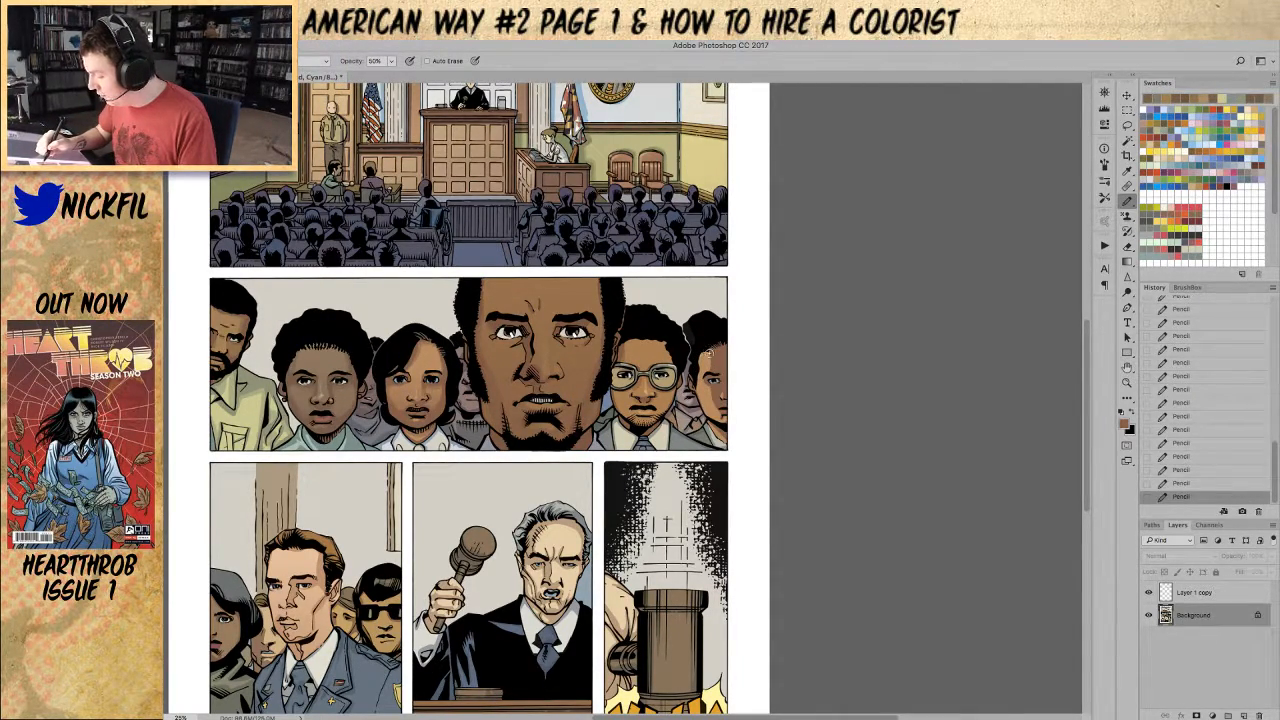
mouse_move(709, 349)
left_mouse_down()
mouse_move(721, 418)
mouse_move(720, 377)
left_mouse_up()
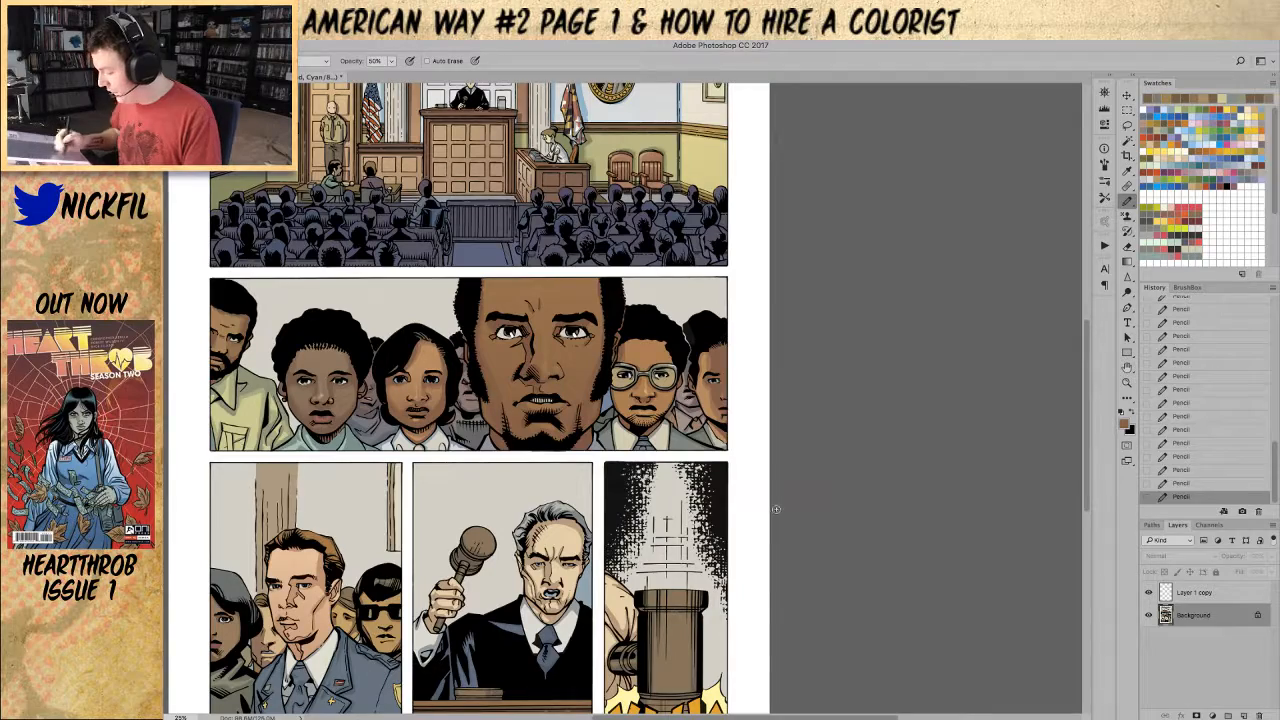
Step: Render the uniformed officer's face in the third panel with sampled skin-tone Pencil strokes, starting at 50% and finishing at 100% opacity
left_click(1127, 382)
left_click(878, 420, "alt")
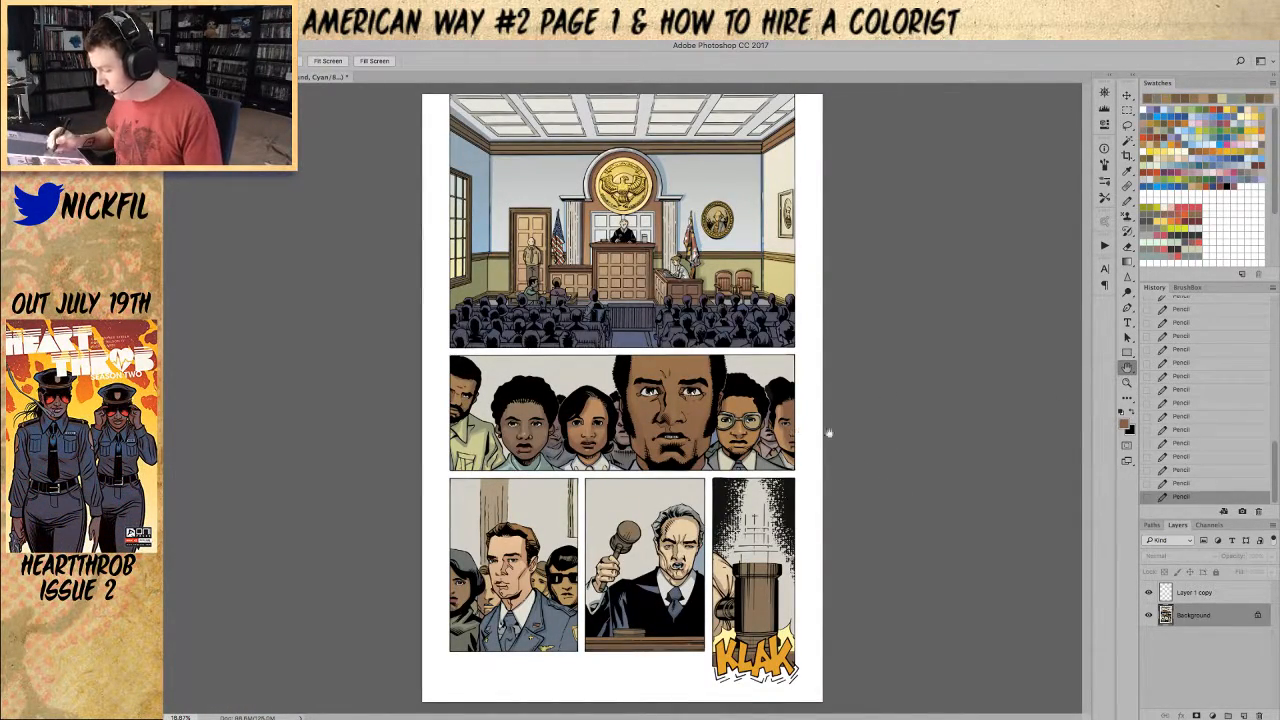
double_click(615, 596)
left_click(1127, 368)
left_click_drag(670, 563, 742, 379)
left_click(1127, 200)
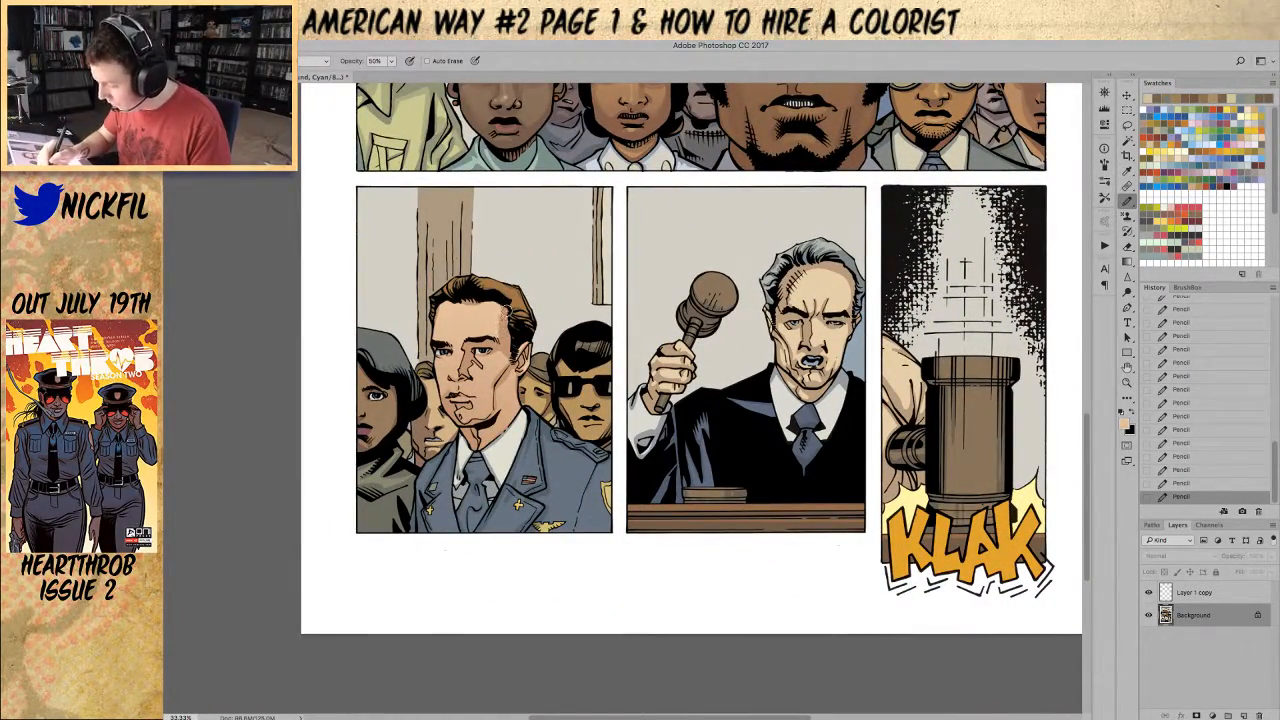
left_click(503, 376, "alt")
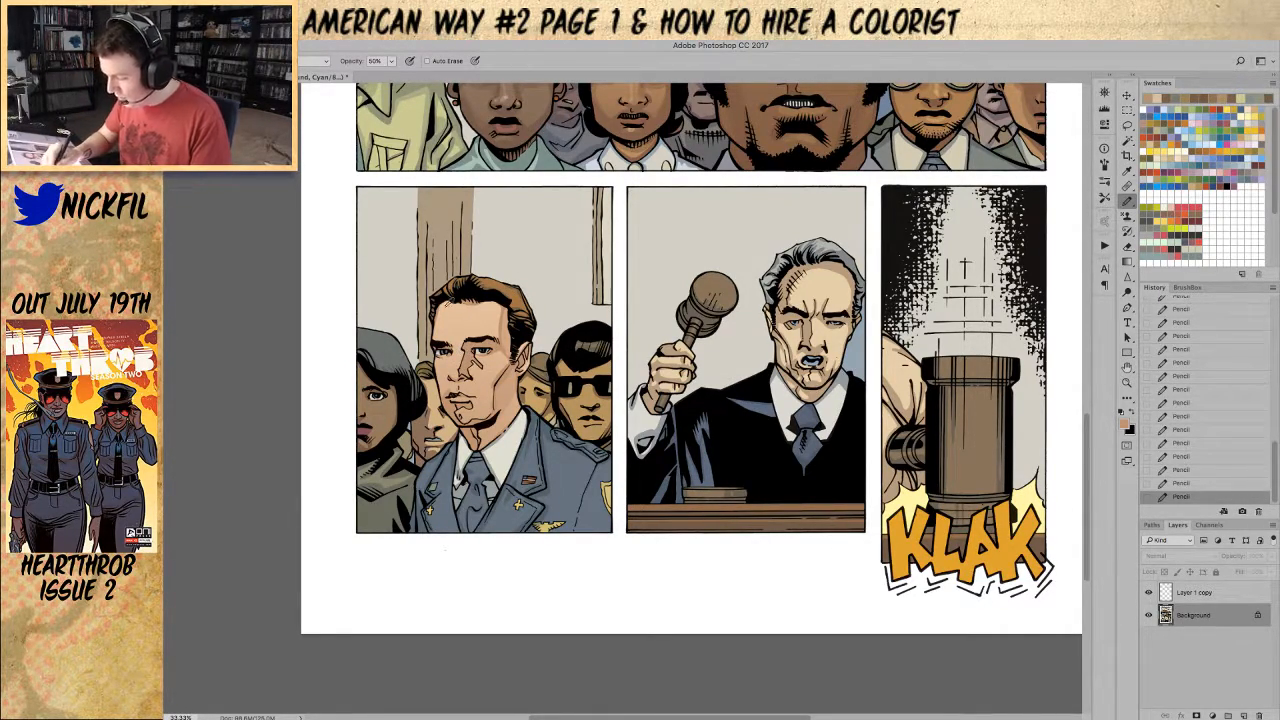
key("0")
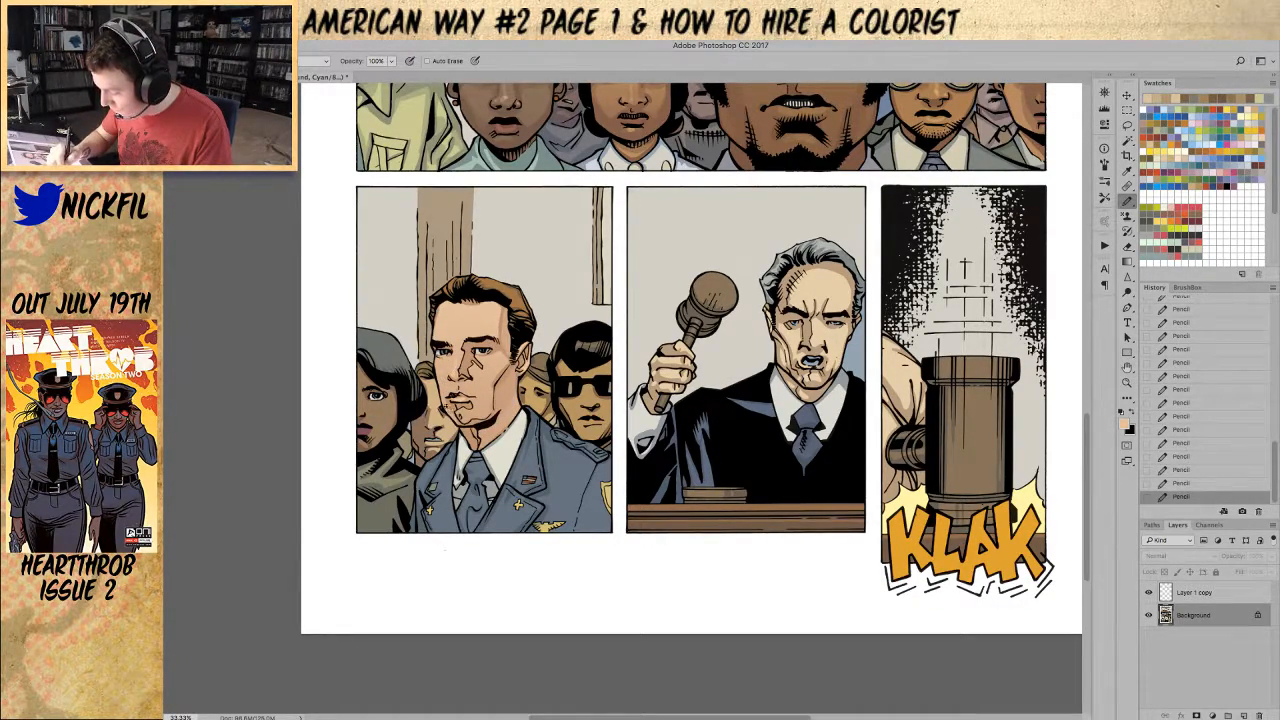
left_click_drag(446, 407, 480, 422)
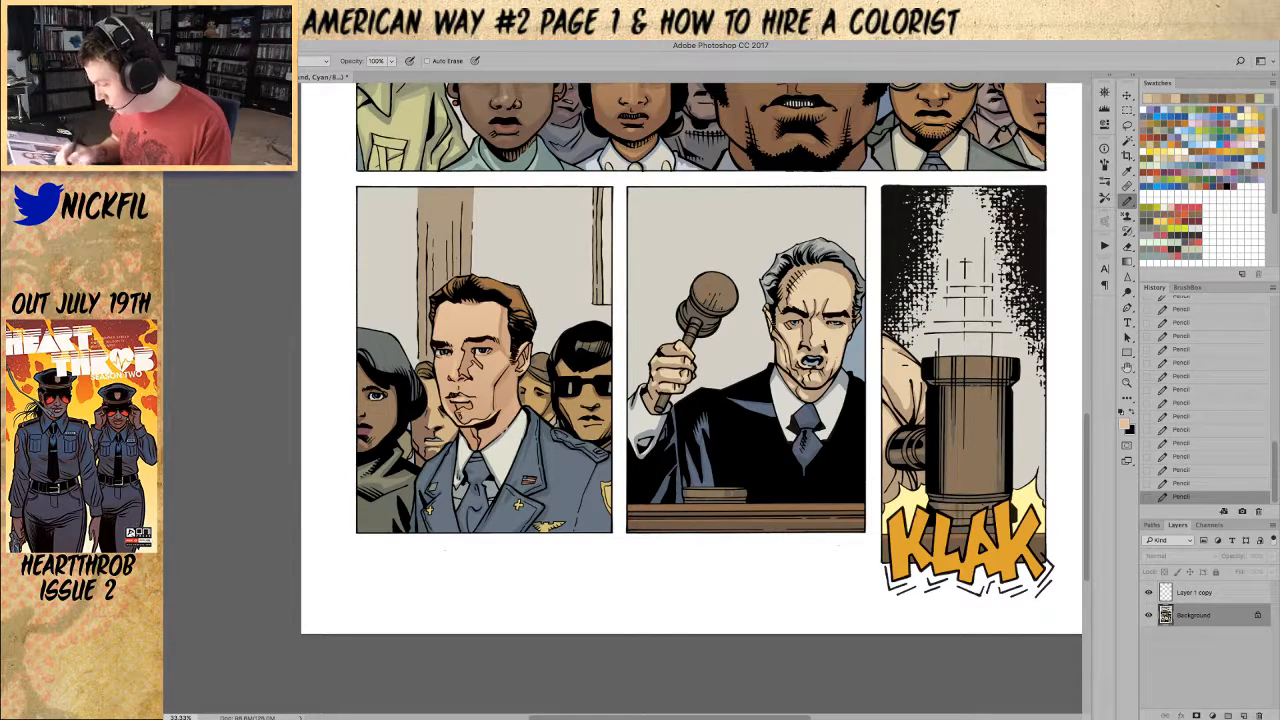
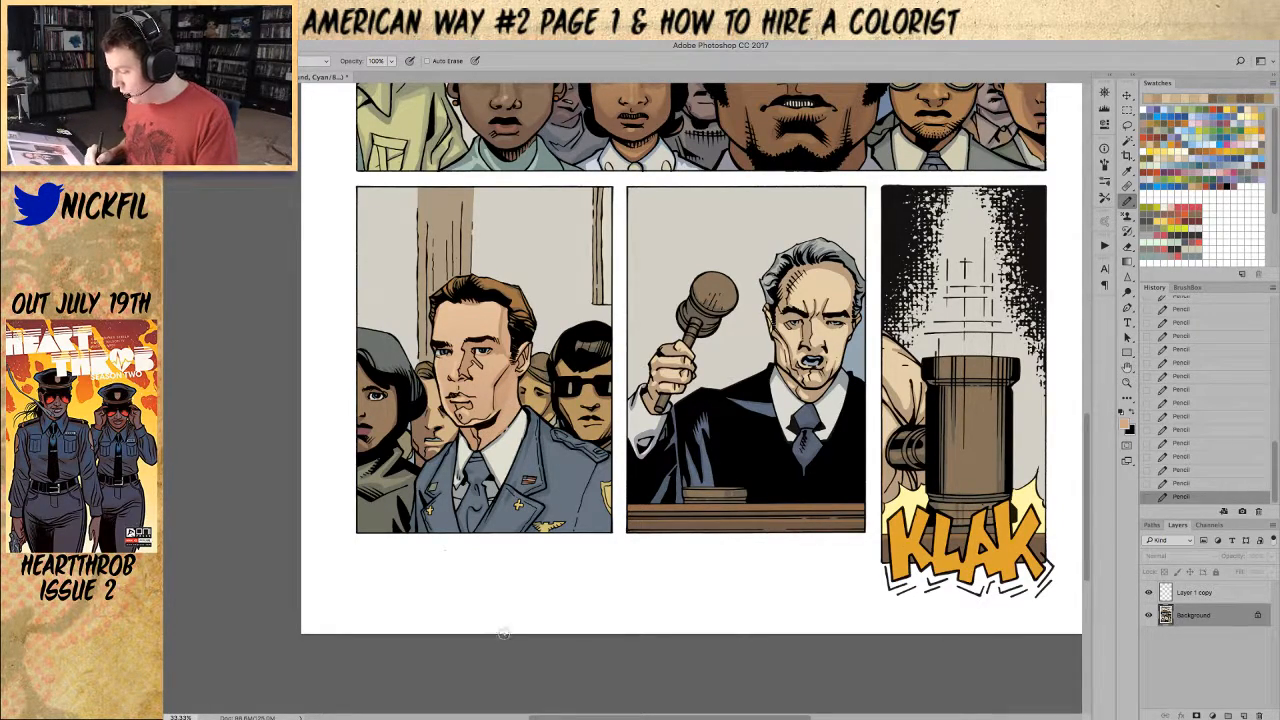
Step: Shade the officer's uniform with grey and blue-grey Pencil strokes at 50% opacity, changing the Pencil's blend mode
key("5")
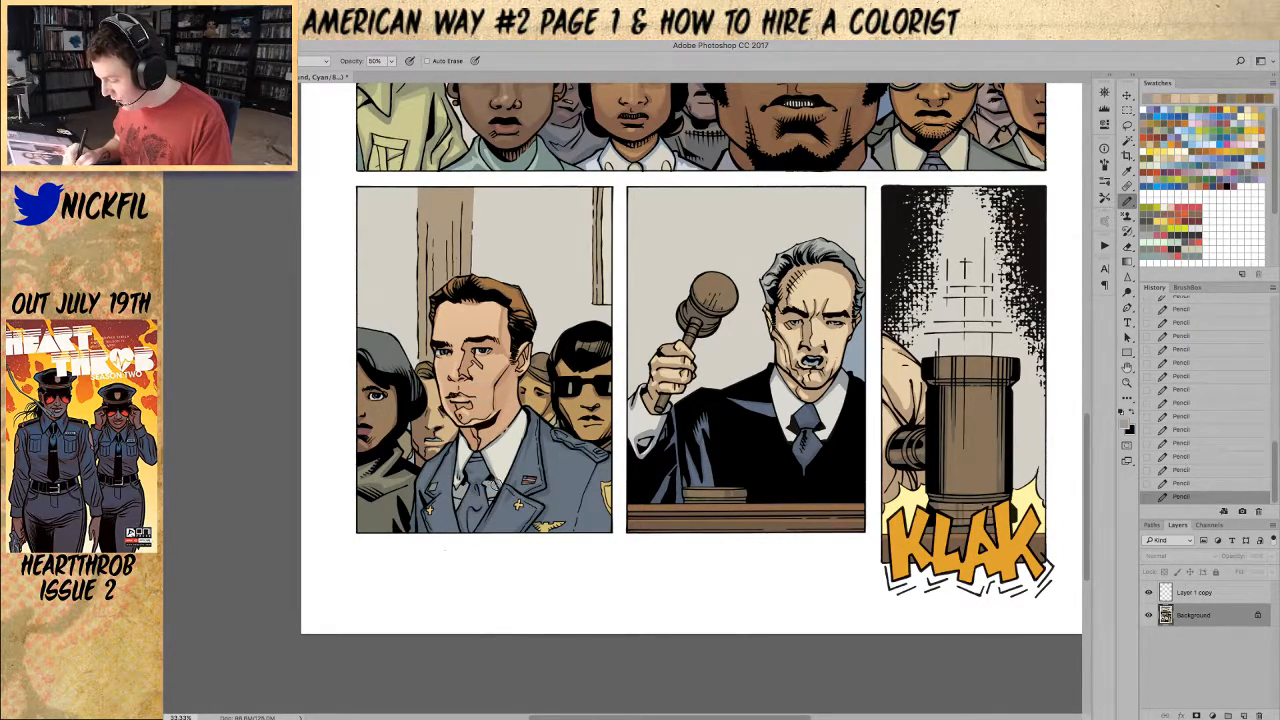
left_click(320, 60)
key("Escape")
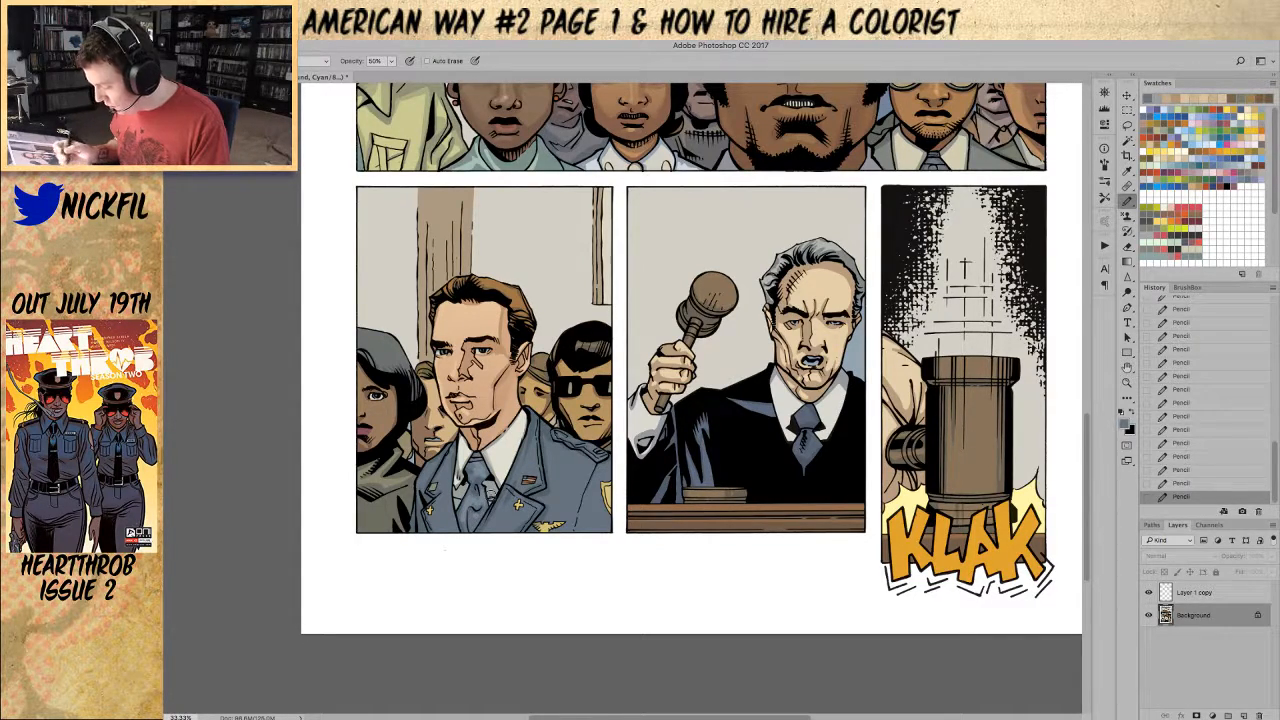
left_click(318, 61)
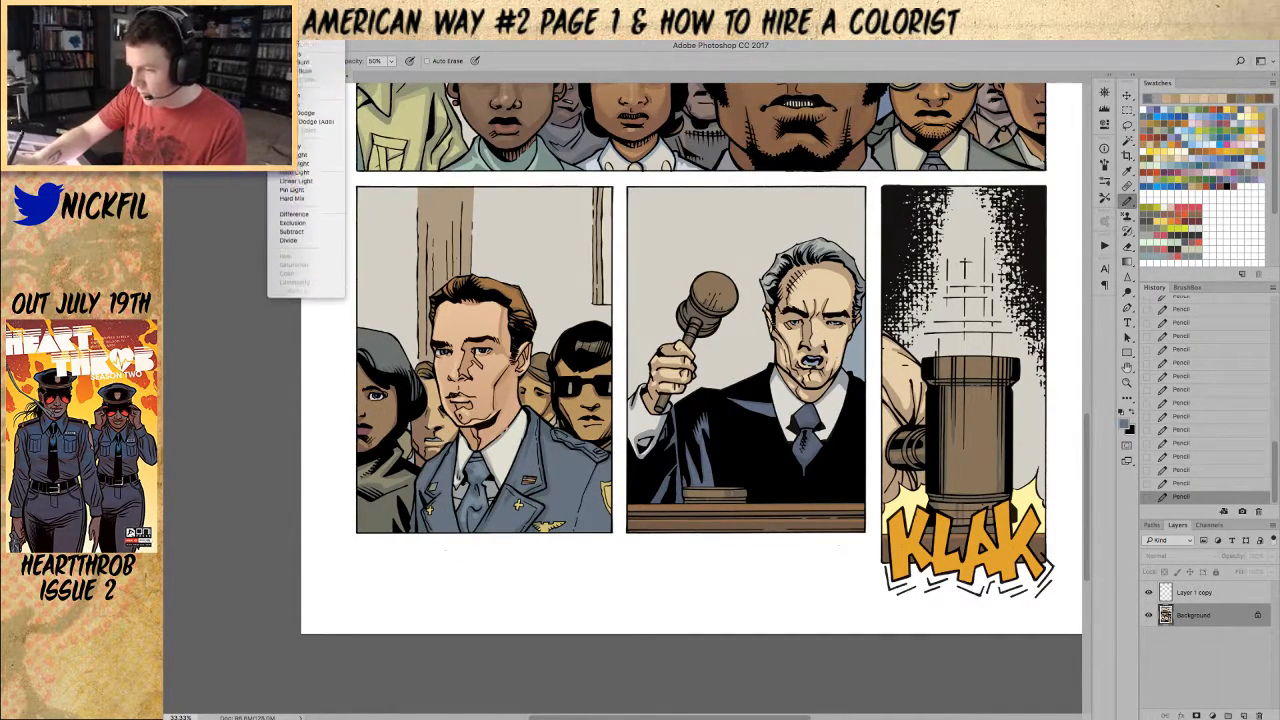
left_click(292, 46)
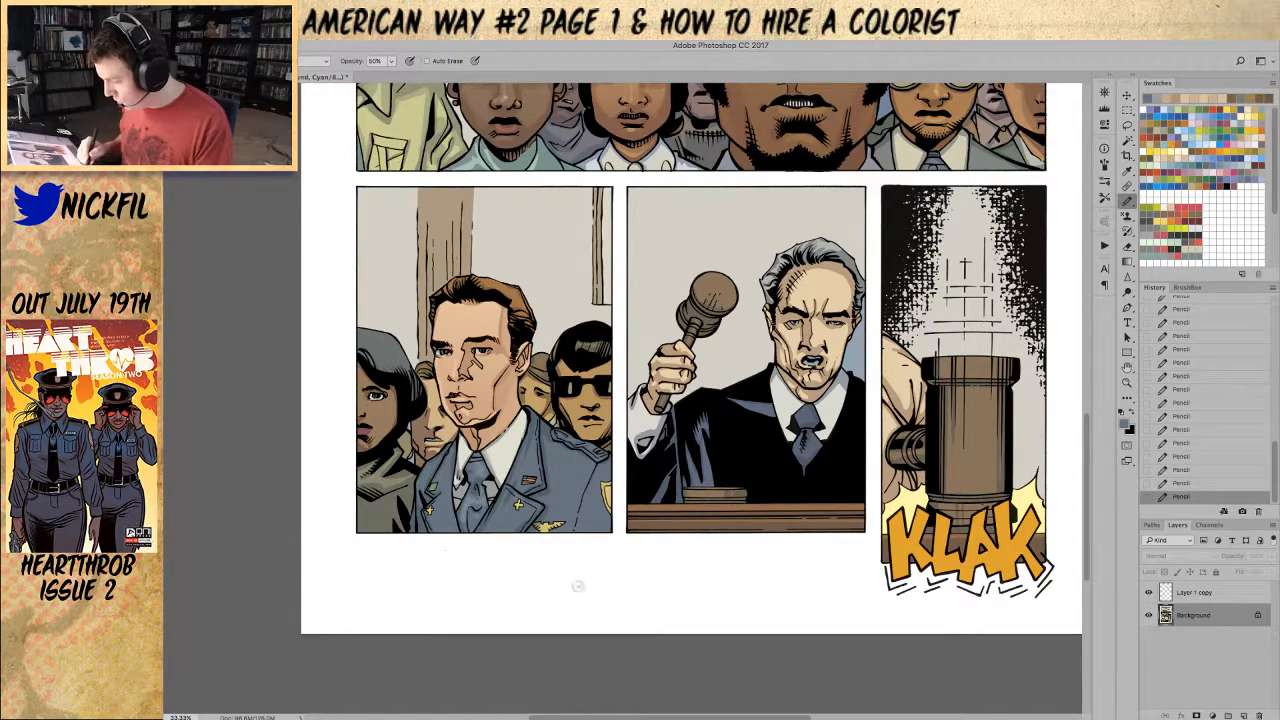
Step: Select the background figure between the officer and the man in sunglasses with a contiguous Magic Wand, completing the area with the Lasso
key("z")
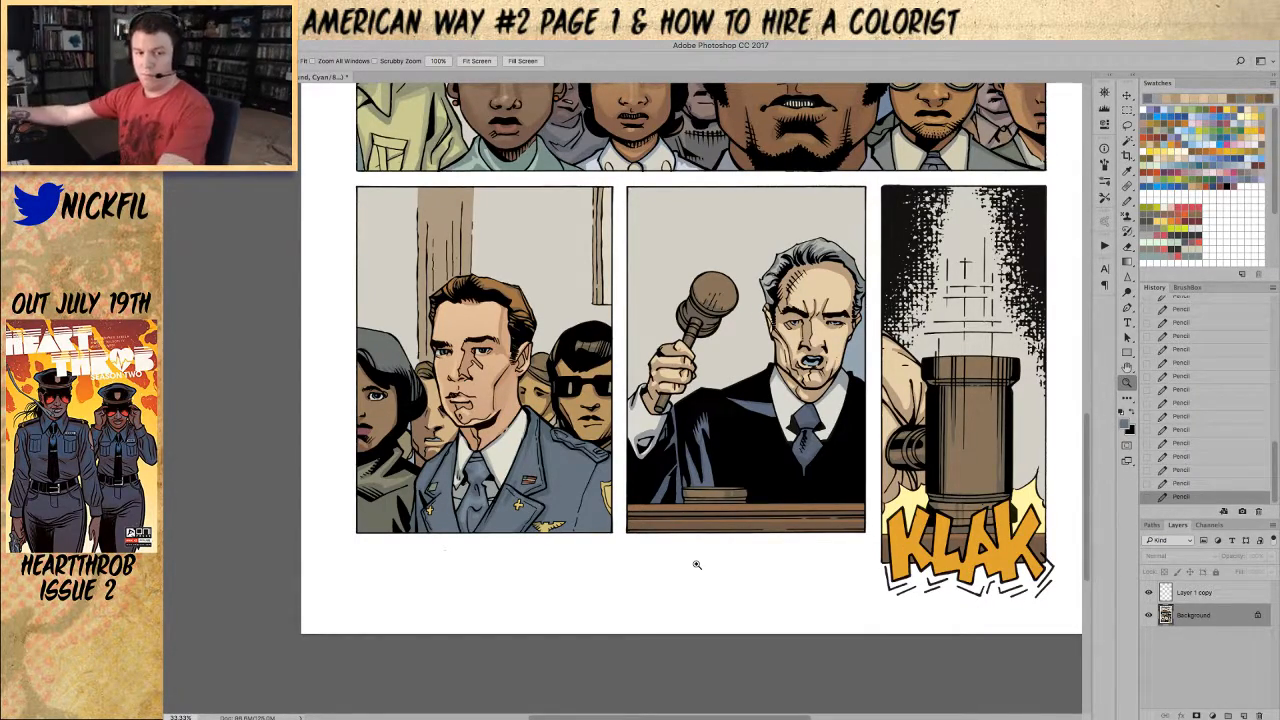
left_click(502, 404)
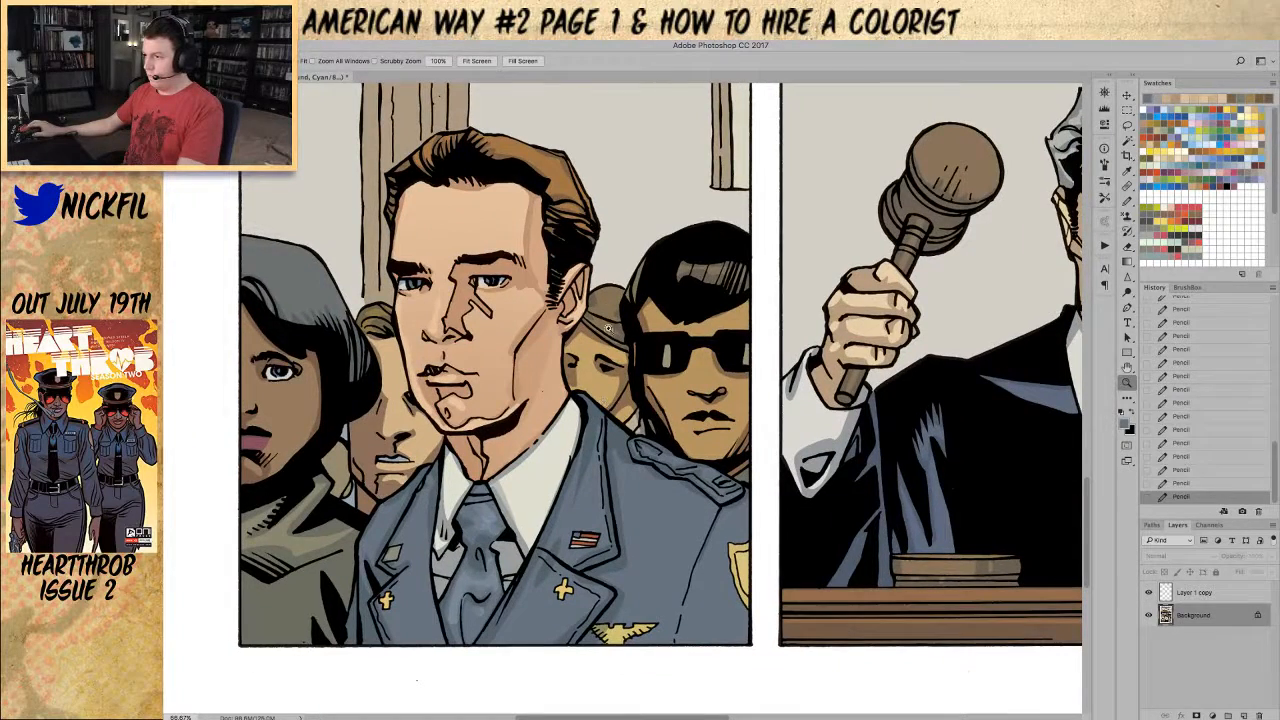
key("w")
left_click(604, 320)
key("ctrl+d")
left_click(497, 61)
left_click(604, 332)
left_click(605, 300)
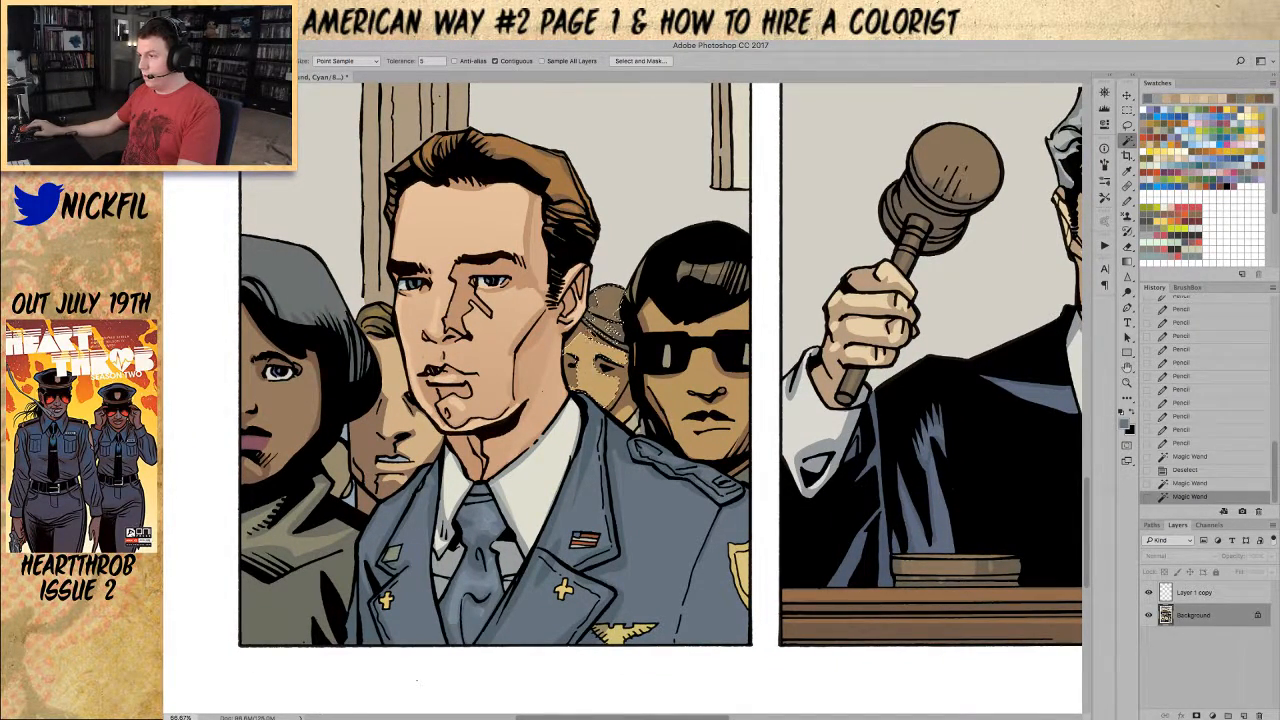
left_click(604, 335)
key("l")
mouse_move(612, 292)
left_mouse_down()
mouse_move(632, 312)
mouse_move(636, 366)
left_mouse_up()
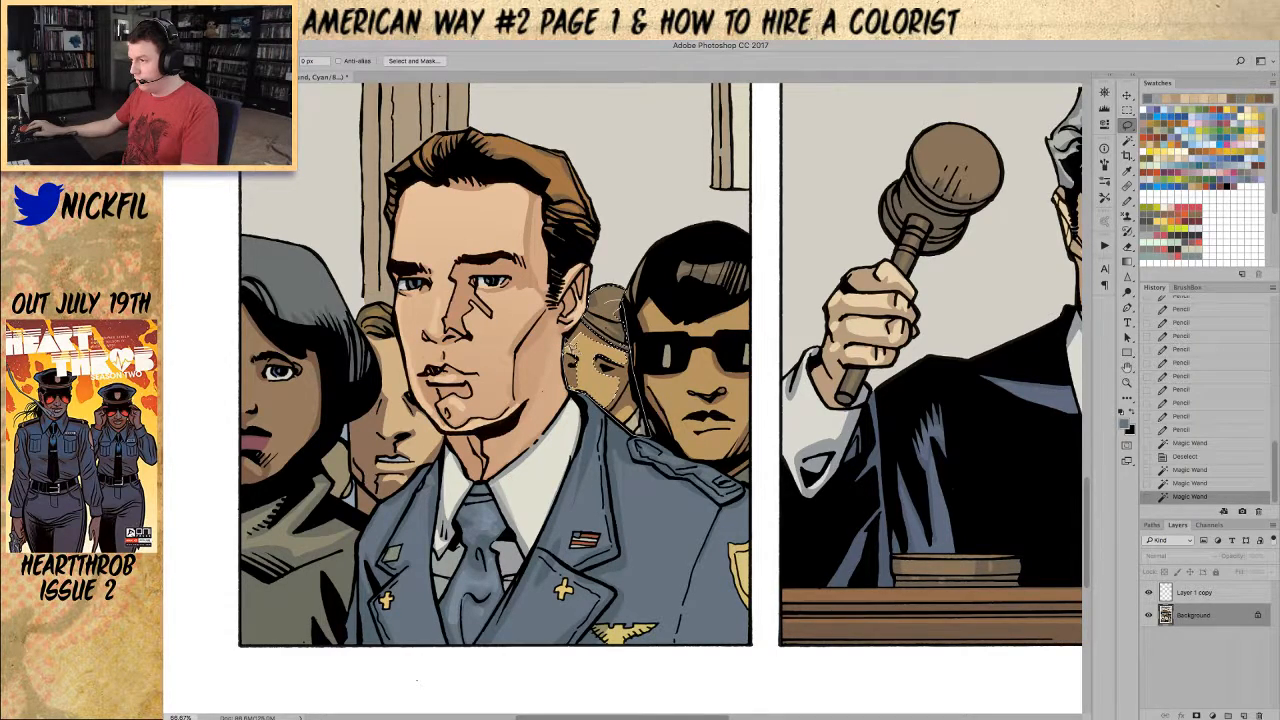
left_click_drag(618, 378, 592, 342)
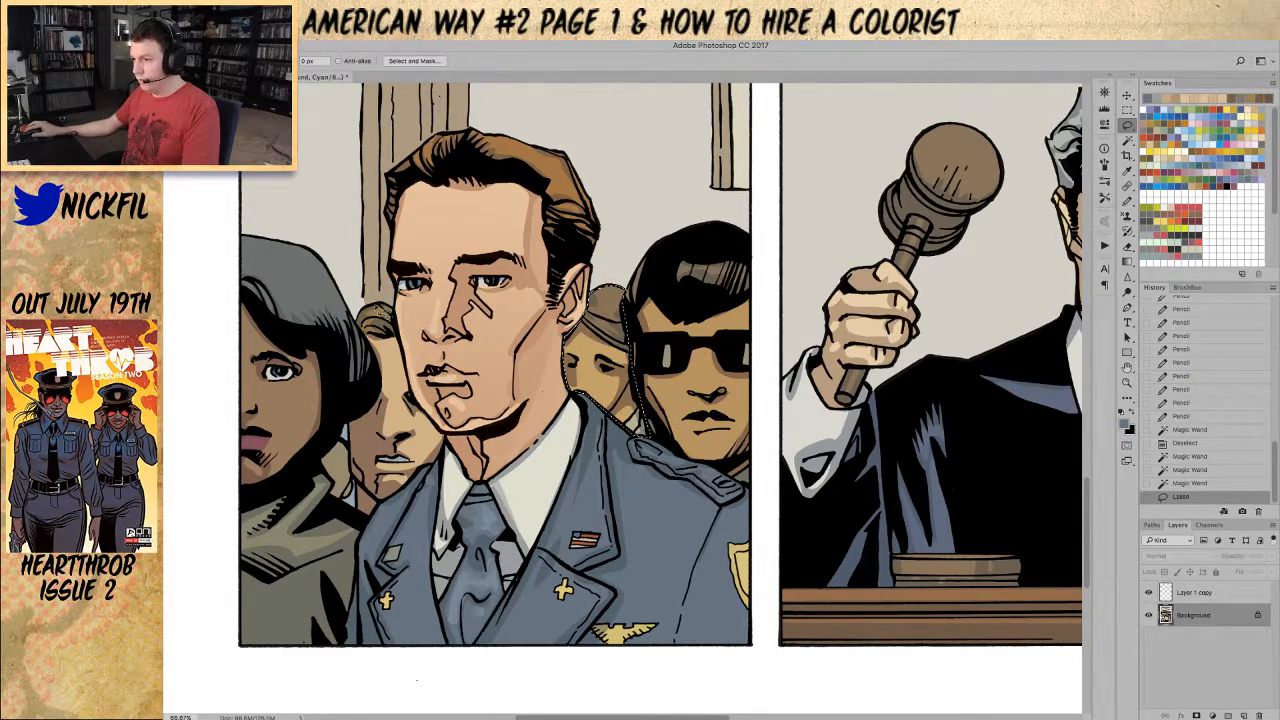
Step: Add the background man between the dark-haired woman and the officer to the selection using Magic Wand and Lasso, and switch to the Pencil
key("w")
left_click(377, 318, "shift")
left_click(377, 322, "shift")
left_click(384, 328, "shift")
left_click(409, 402, "shift")
left_click(388, 418, "shift")
left_click(398, 435, "shift")
left_click(410, 454, "shift")
left_click(393, 488, "shift")
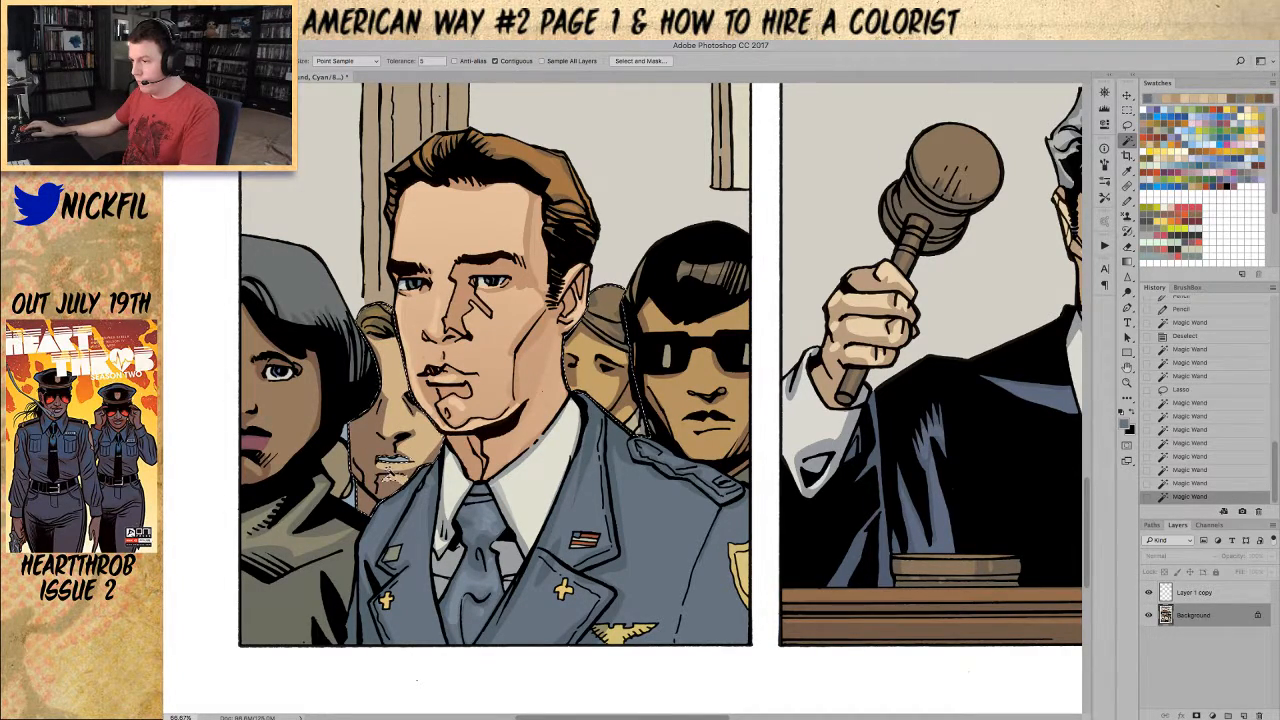
key("l")
mouse_move(364, 450)
left_mouse_down()
mouse_move(402, 500)
mouse_move(430, 468)
mouse_move(402, 438)
mouse_move(485, 465)
left_mouse_up()
key("b")
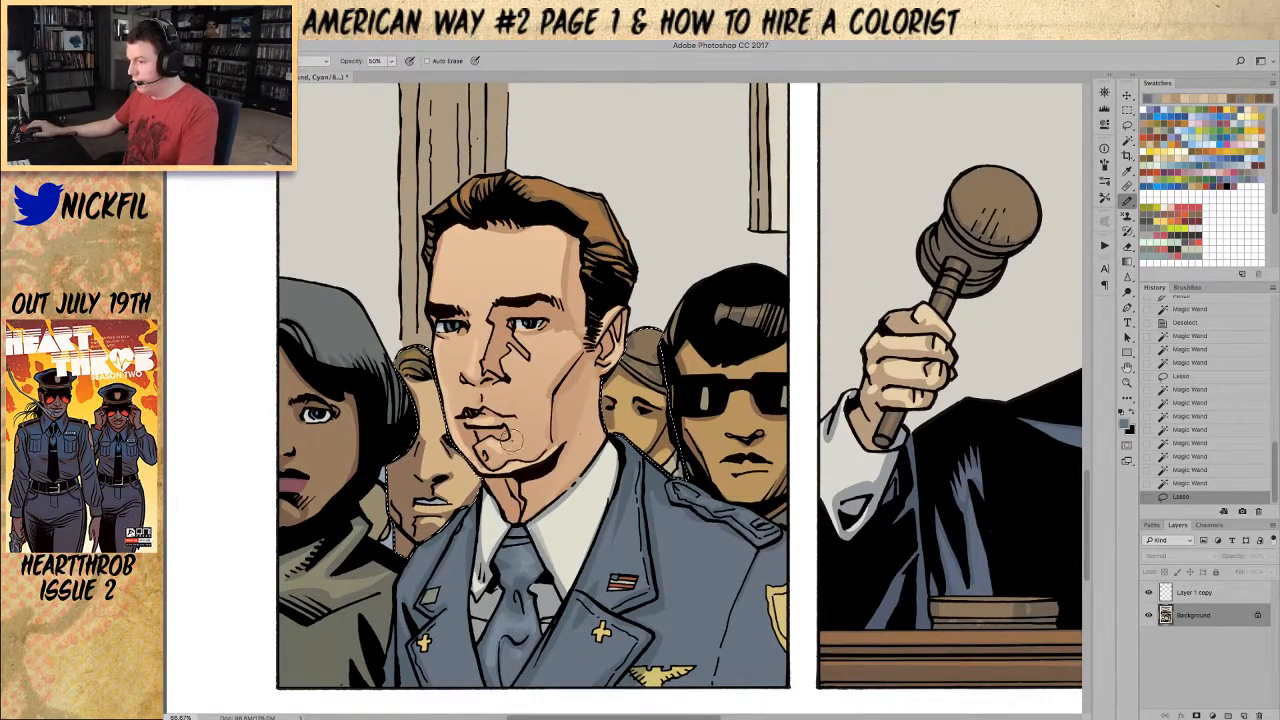
Step: Tint the selected background figures in the third panel with a blue swatch fill, fade the fill, and deselect
key("z")
left_click(501, 408, "alt")
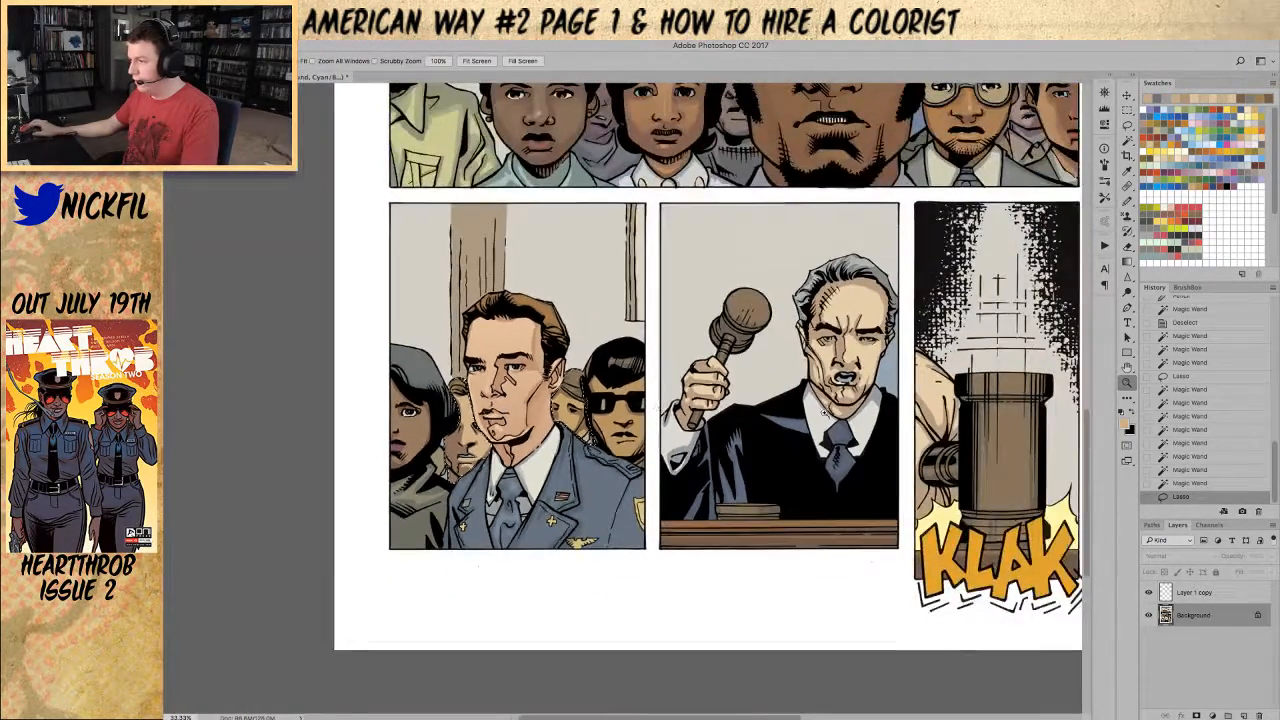
left_click(1237, 157)
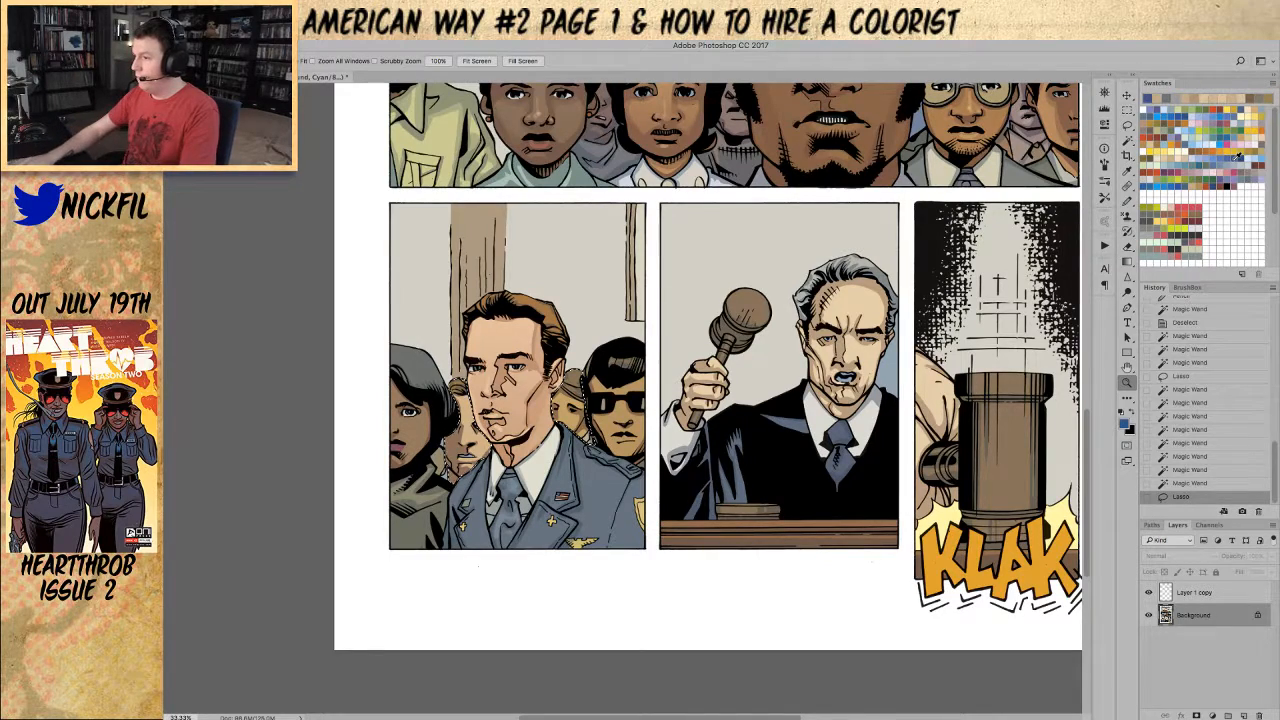
key("alt+BackSpace")
key("ctrl+shift+f")
key("Return")
key("ctrl+d")
Step: Select the blue patch beside the judge's head with the Magic Wand and fill it with the beige wall colour
left_click_drag(911, 364, 744, 370)
key("w")
left_click(731, 372)
key("b")
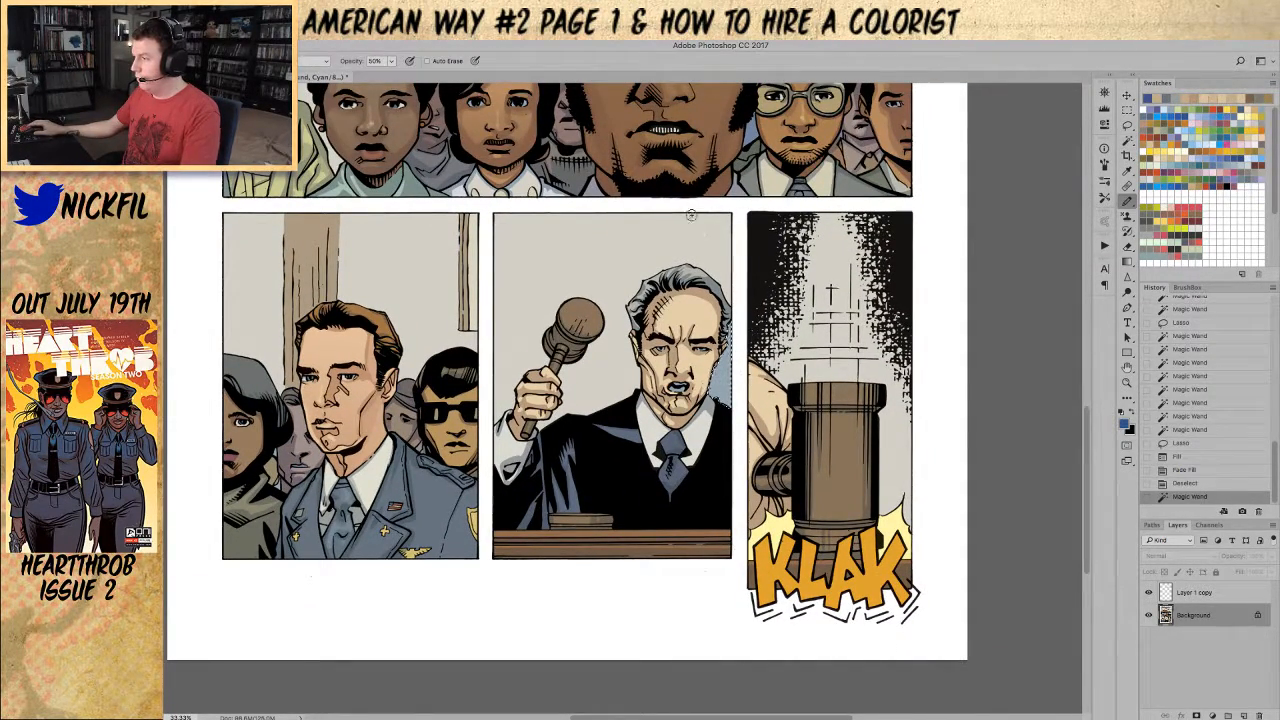
key("alt+BackSpace")
key("ctrl+d")
key("ctrl+minus")
key("ctrl+minus")
key("ctrl+minus")
key("w")
left_click(622, 465)
key("ctrl+d")
left_click(543, 465)
key("b")
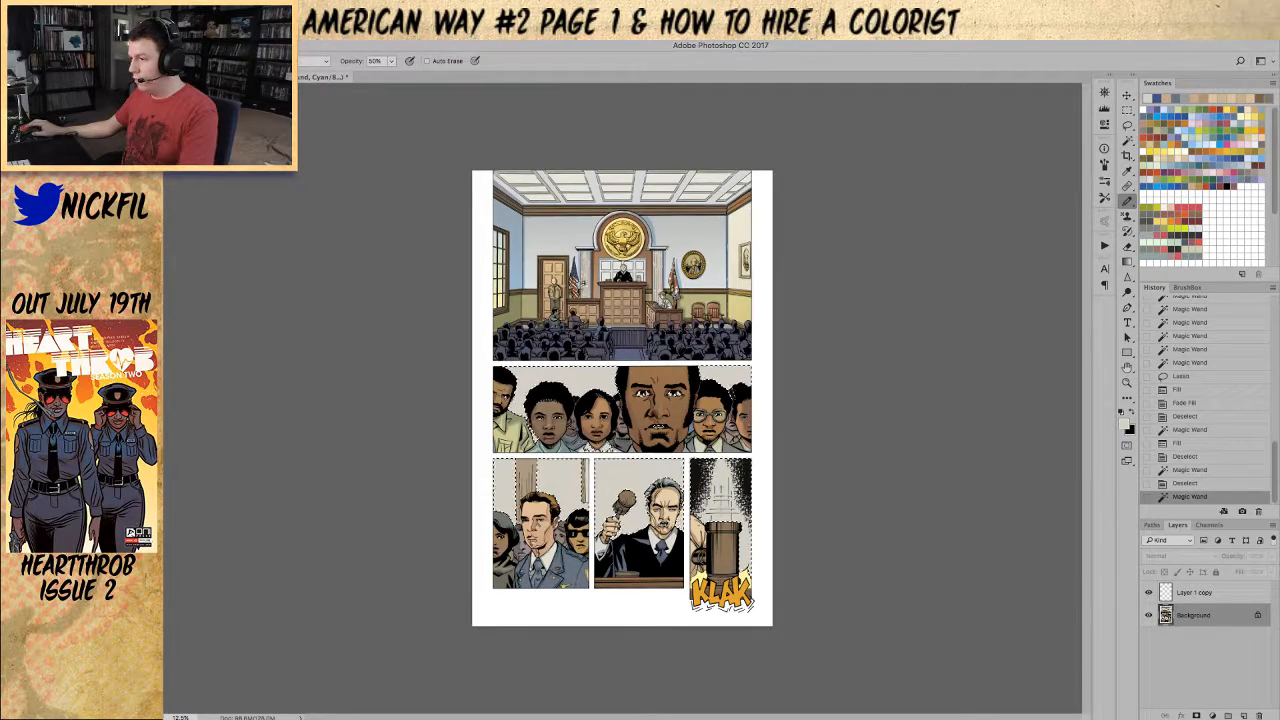
key("alt+BackSpace")
key("ctrl+d")
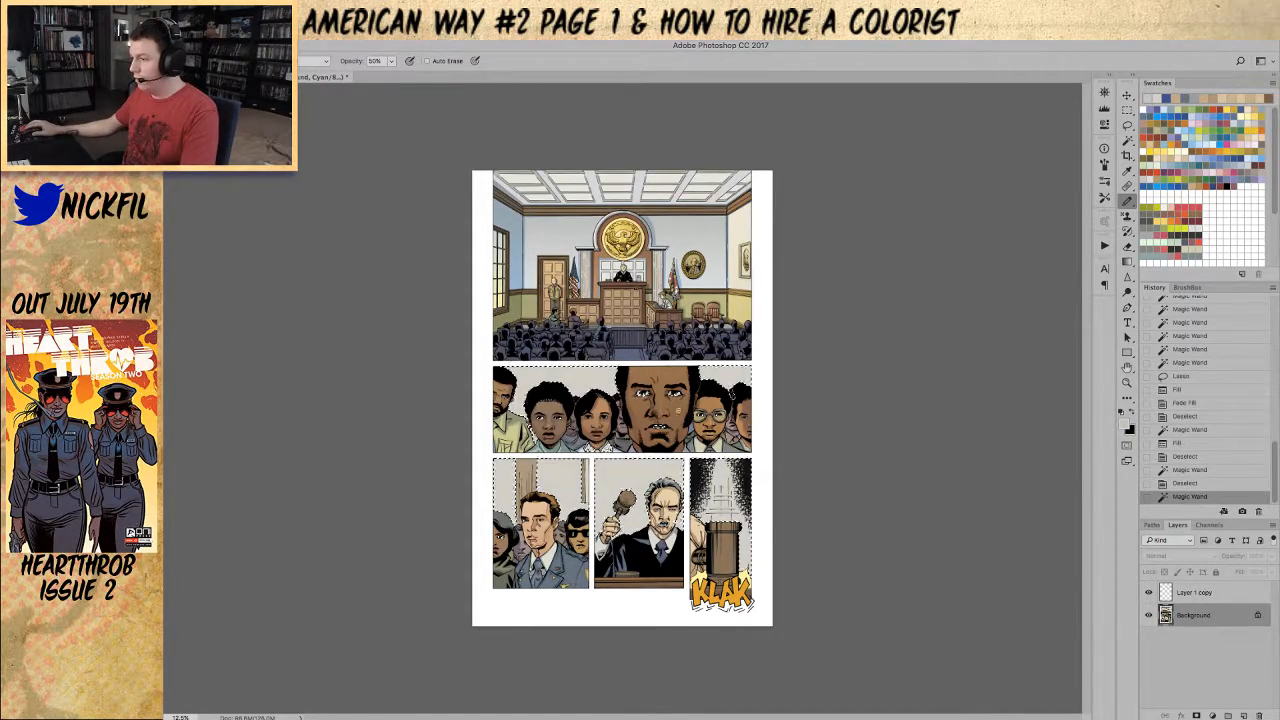
Step: Select the beige wall areas in the second panel and the lower panels with a contiguous Magic Wand and fill them with light grey
key("w")
key("ctrl+plus")
key("ctrl+plus")
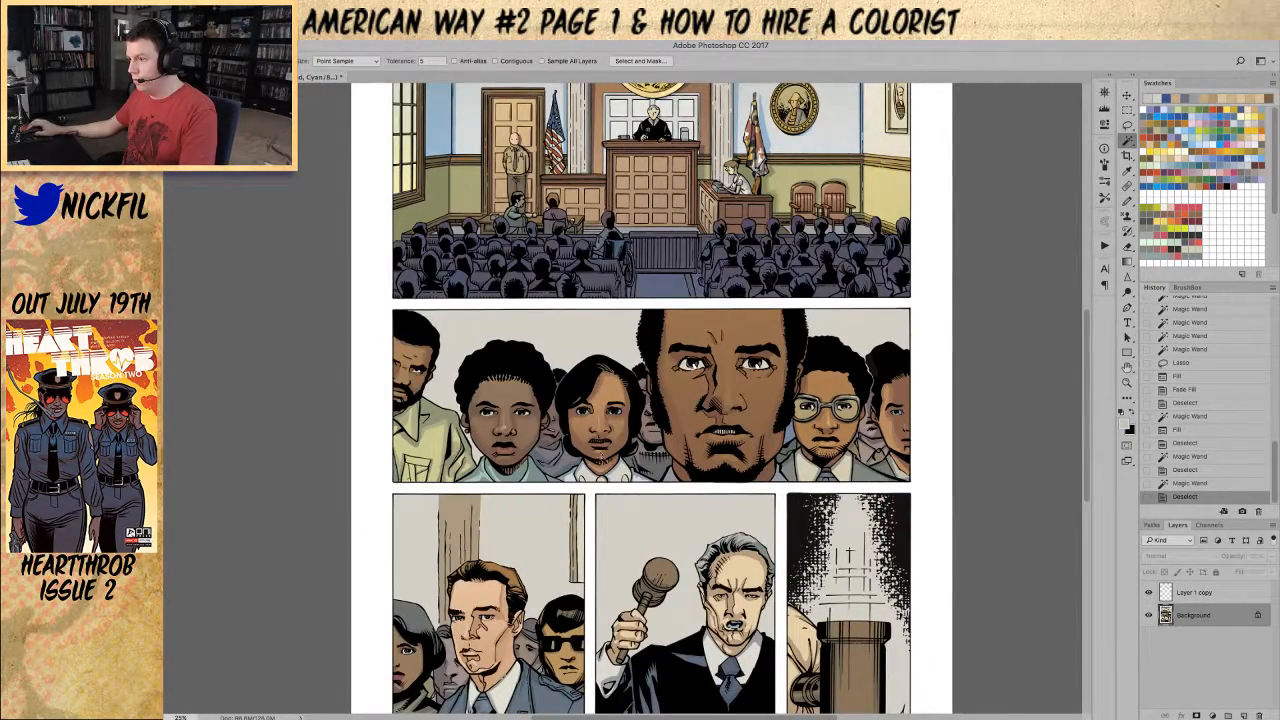
scroll(468, 93, "down", 5)
scroll(468, 93, "right", 2)
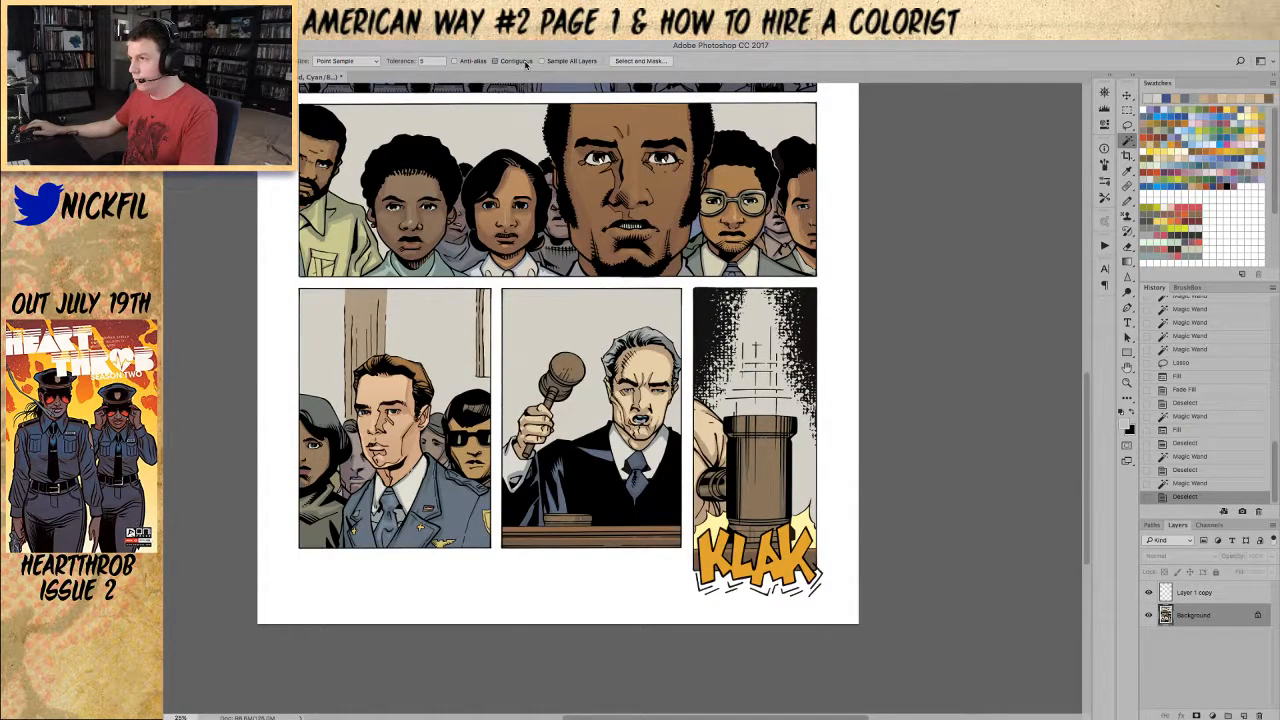
left_click(498, 122, "shift")
left_click(534, 329, "shift")
left_click(437, 327, "shift")
left_click(437, 327, "shift")
left_click(324, 335, "shift")
left_click(754, 360, "shift")
key("alt+BackSpace")
key("ctrl+d")
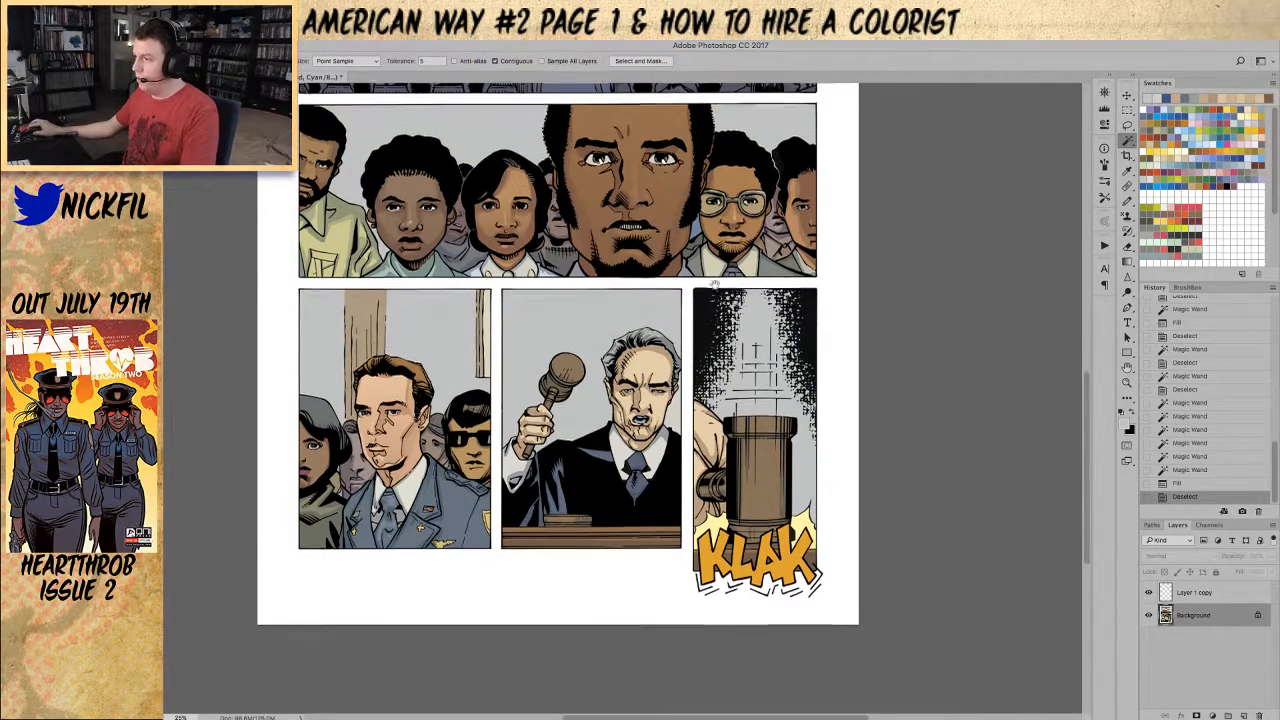
Step: Select both brown pillars behind the officer in the third panel, fill them with light blue, and fade the fill
scroll(722, 410, "up", 3)
scroll(722, 410, "up", 4)
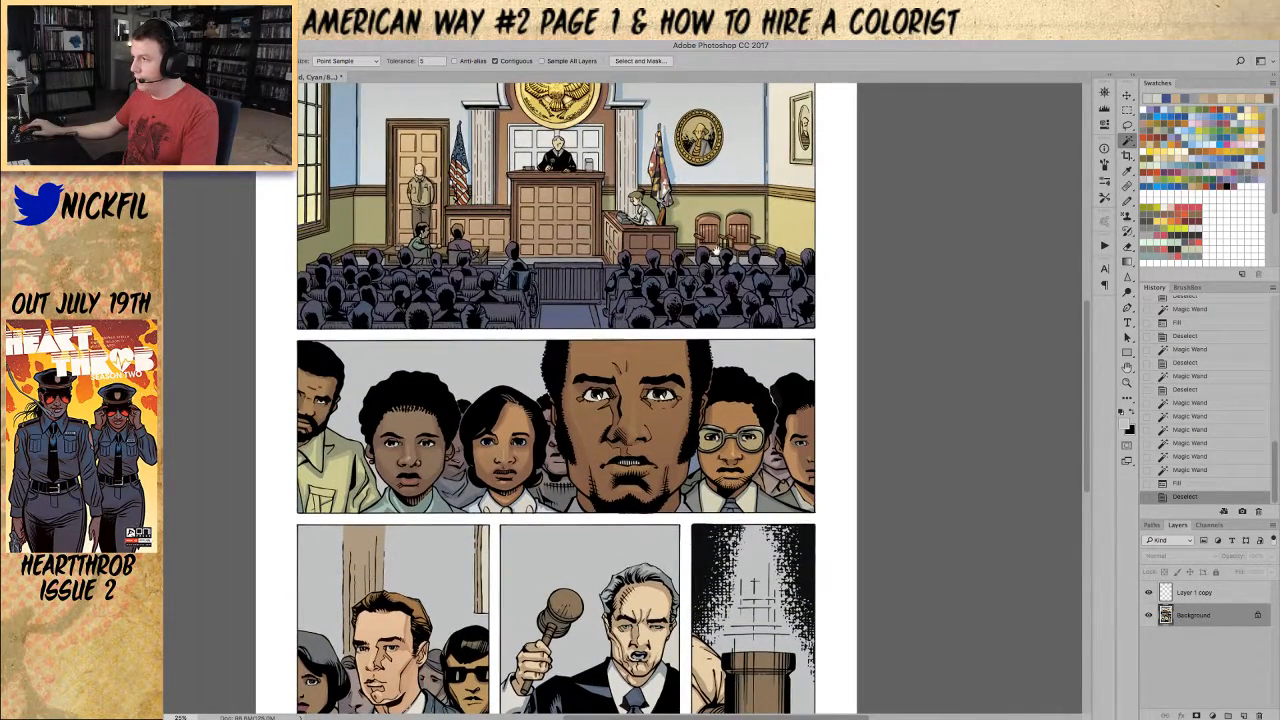
key("b")
key("w")
left_click(604, 482)
key("super+d")
left_click_drag(604, 481, 619, 331)
left_click(390, 418)
left_click(495, 409, "shift")
key("alt+BackSpace")
key("super+shift+f")
key("Return")
key("super+d")
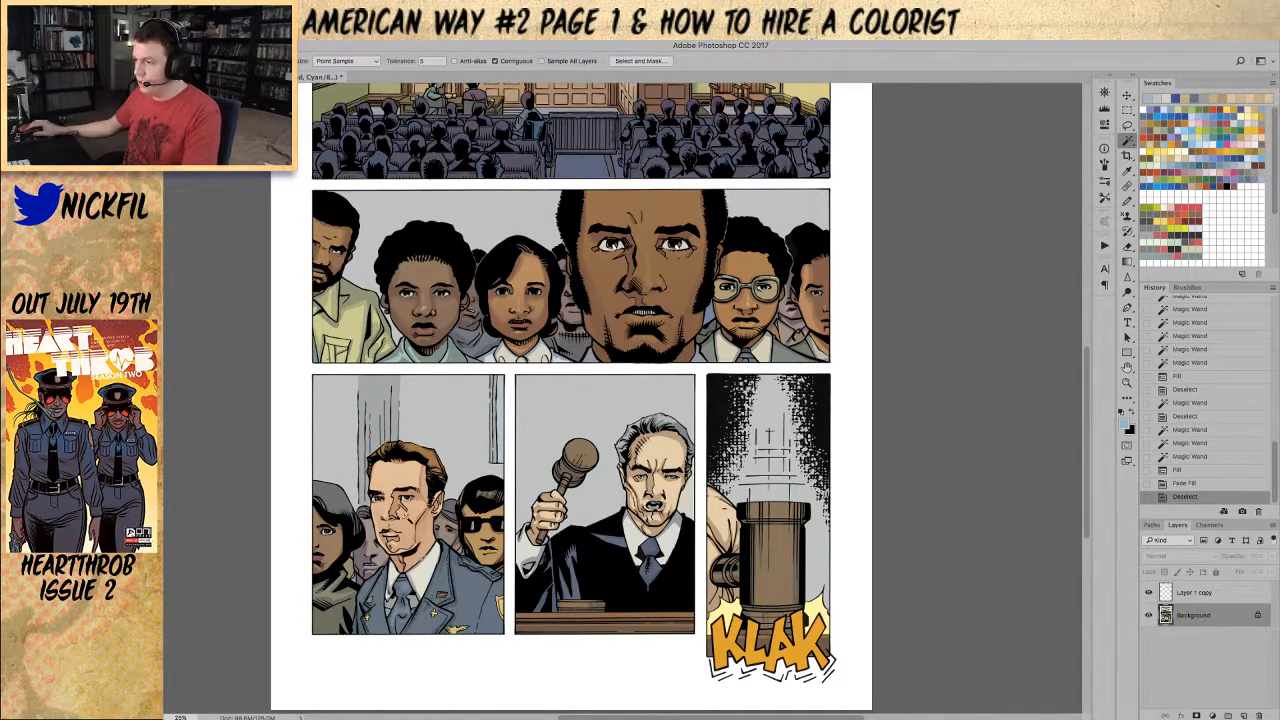
Step: Select the large pillar behind the officer and apply vertical gradients to it, raising the Gradient opacity from 50% to 100%
left_click(378, 398)
key("g")
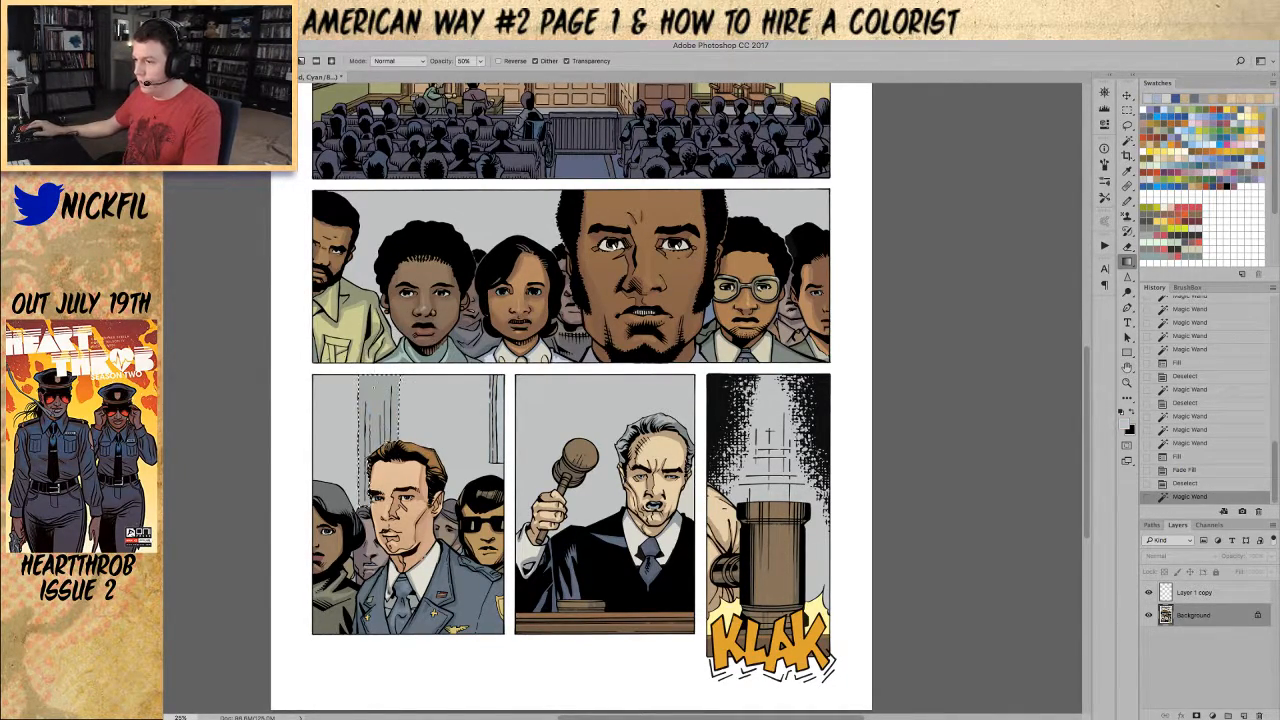
left_click_drag(378, 366, 378, 486)
key("0")
key("super+semicolon")
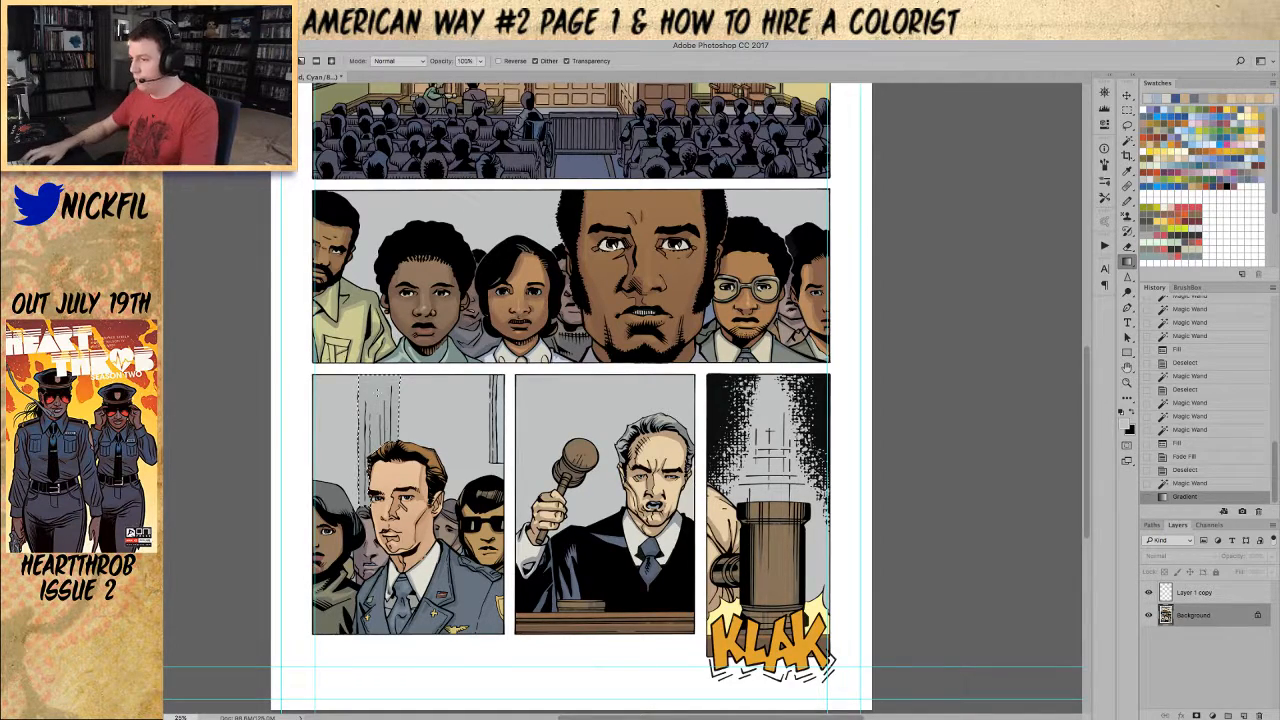
left_click_drag(379, 368, 379, 464)
key("super+d")
key("z")
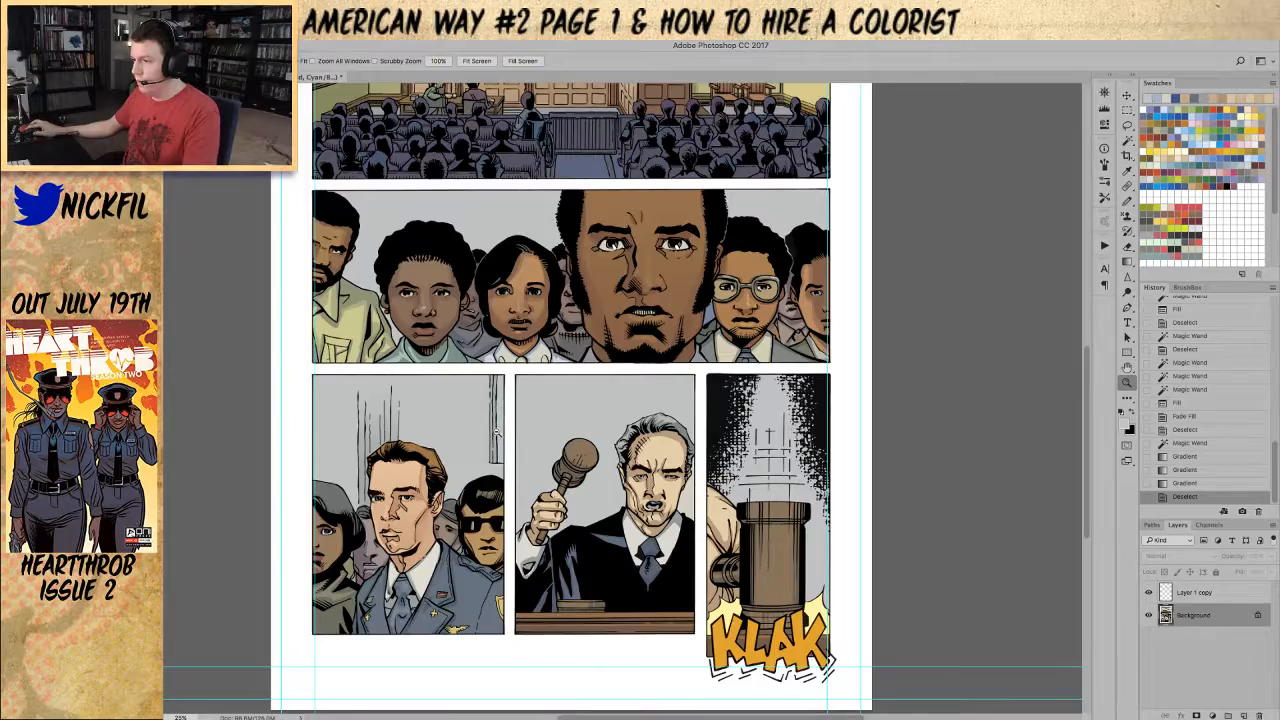
scroll(452, 386, "down", 2)
scroll(452, 386, "right", 3)
scroll(607, 505, "right", 2)
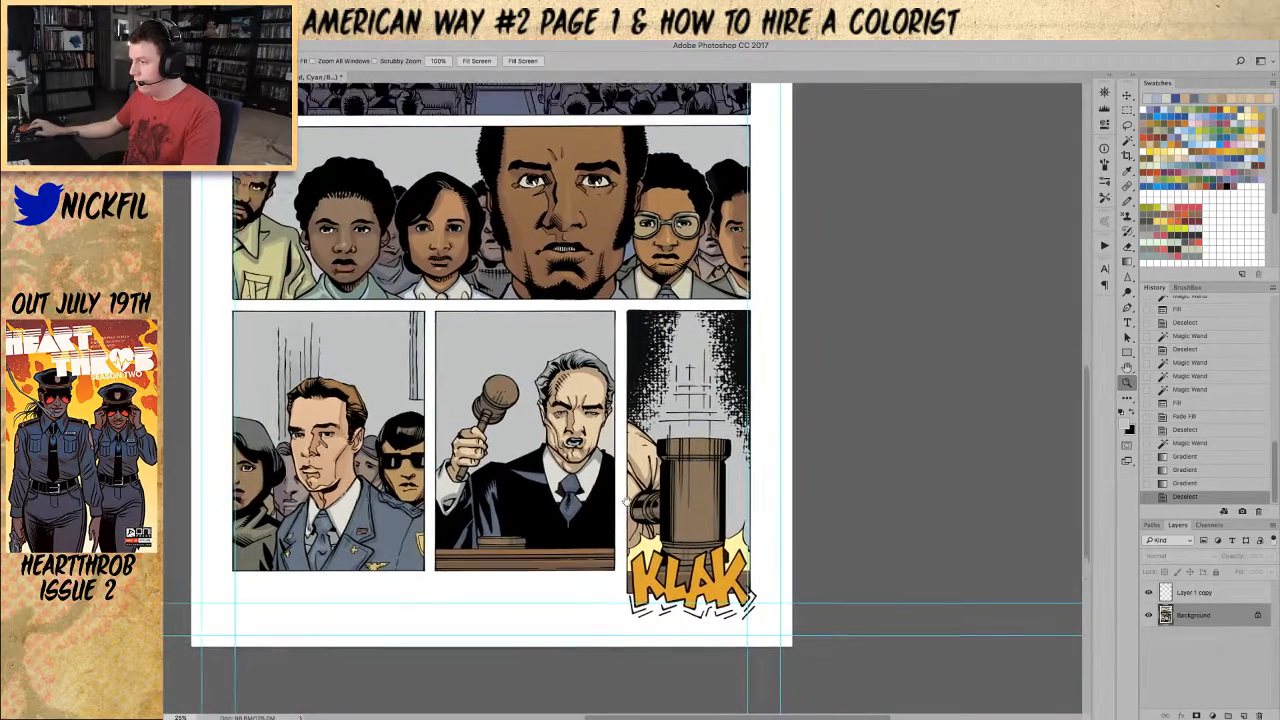
left_click(585, 436)
scroll(585, 436, "right", 3)
key("w")
left_click(694, 474)
left_click(685, 463, "alt")
key("w")
left_click(684, 411, "shift")
key("super+d")
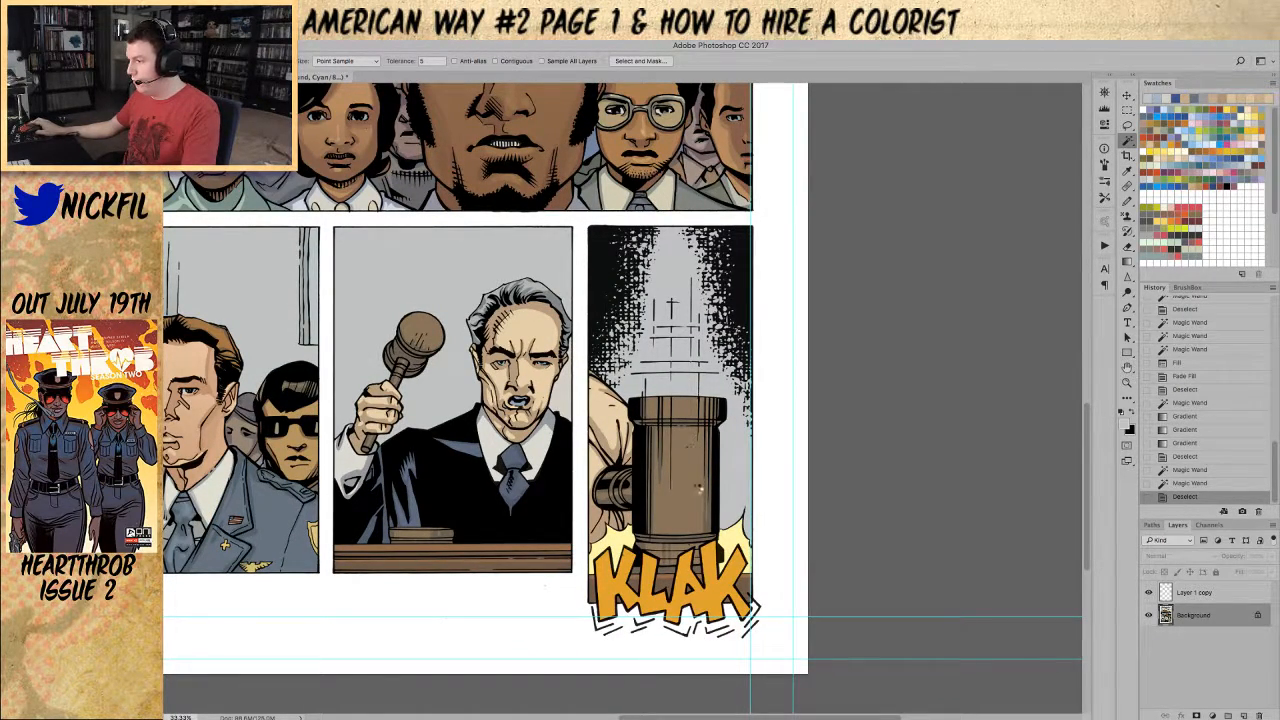
Step: Select the gavels' brown areas with a non-contiguous Magic Wand and apply a sampled-brown gradient in Screen mode at 100% opacity
left_click(699, 487)
key("g")
left_click(676, 464, "alt")
left_click_drag(753, 472, 687, 470)
key("super+z")
left_click(395, 61)
left_click(400, 157)
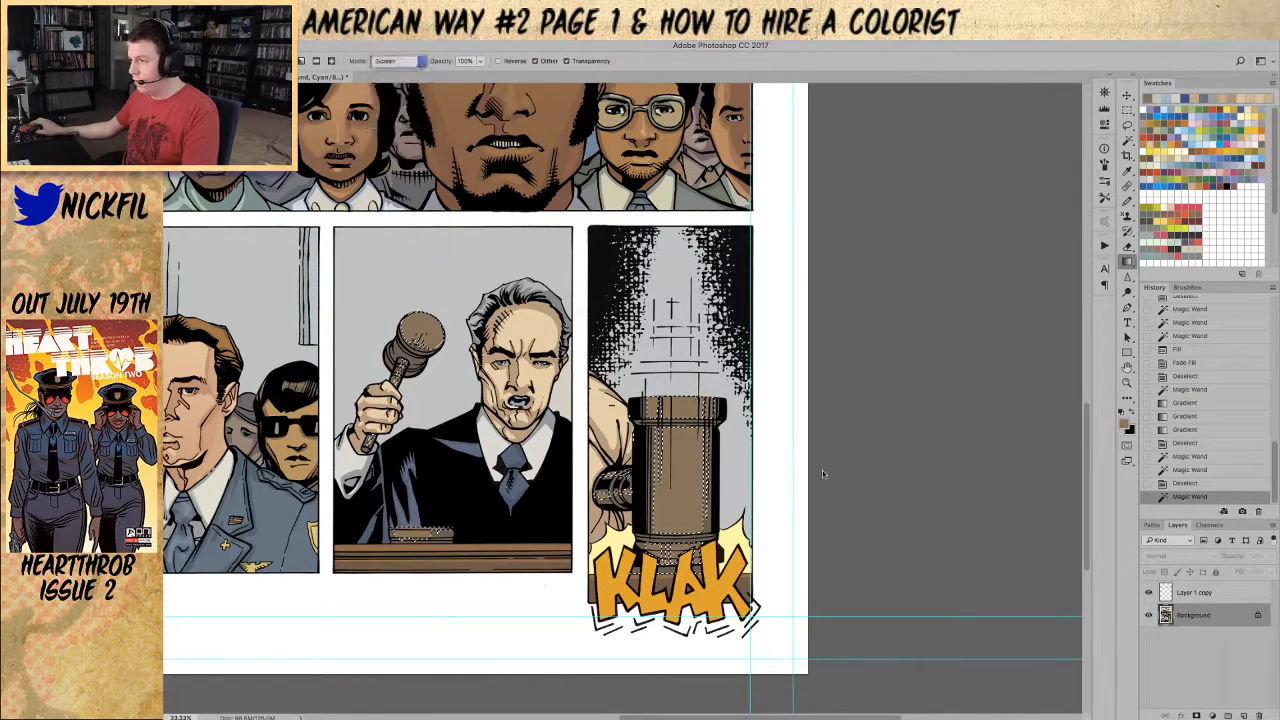
left_click_drag(748, 469, 680, 483)
key("super+d")
Step: Render the judge's face in the fourth panel with skin-tone Pencil strokes at 50% opacity, raising the opacity to 100%
key("z")
left_click(682, 482, "alt")
left_click_drag(481, 406, 509, 626)
left_click_drag(489, 313, 498, 436)
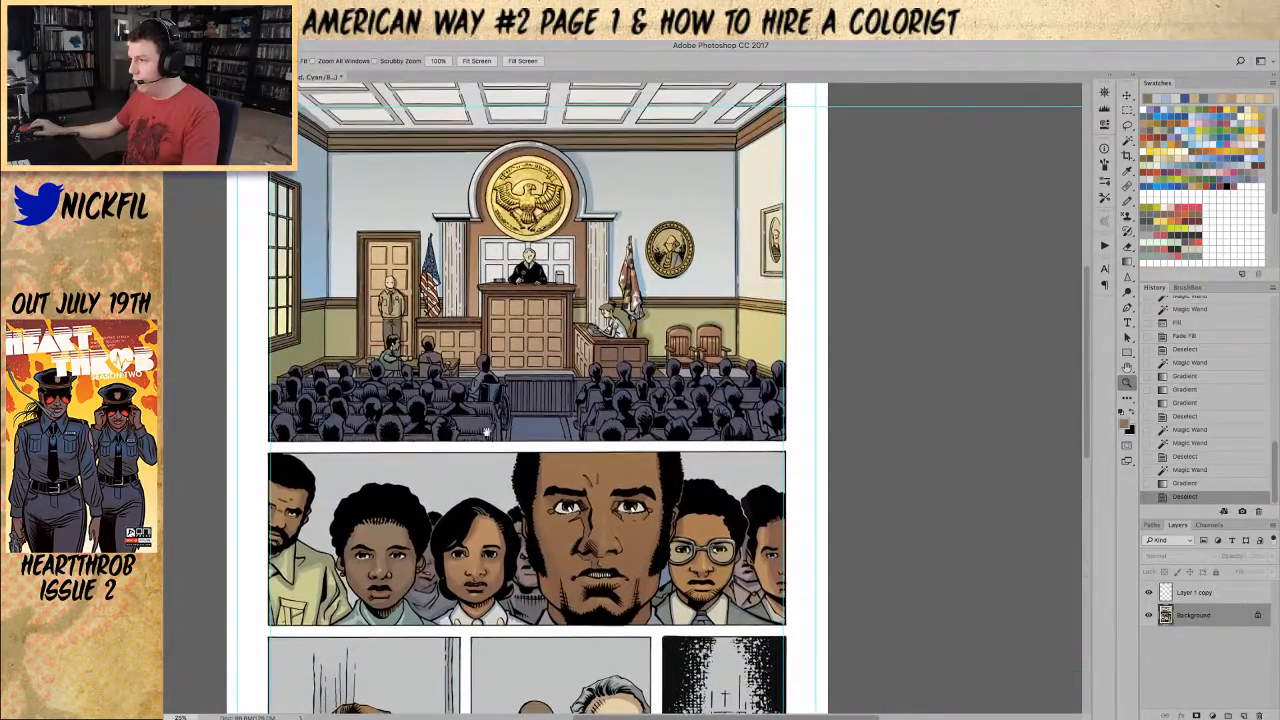
scroll(574, 545, "down", 5)
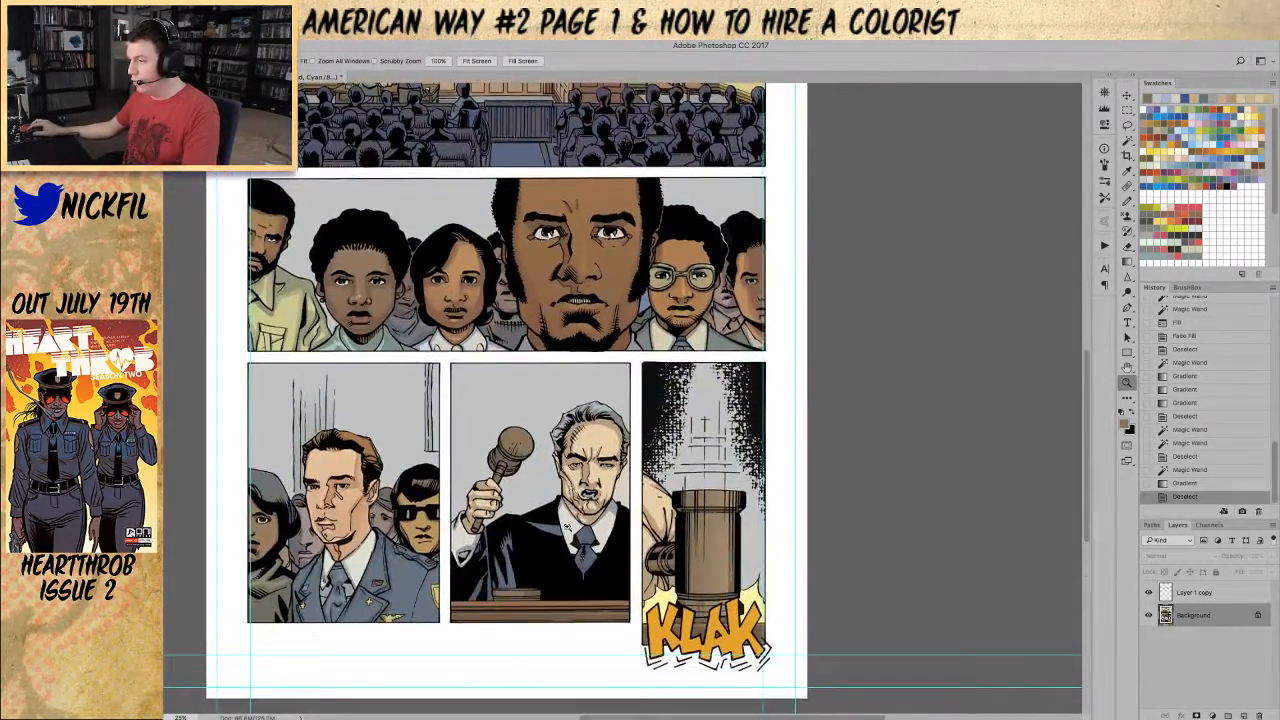
left_click(560, 510)
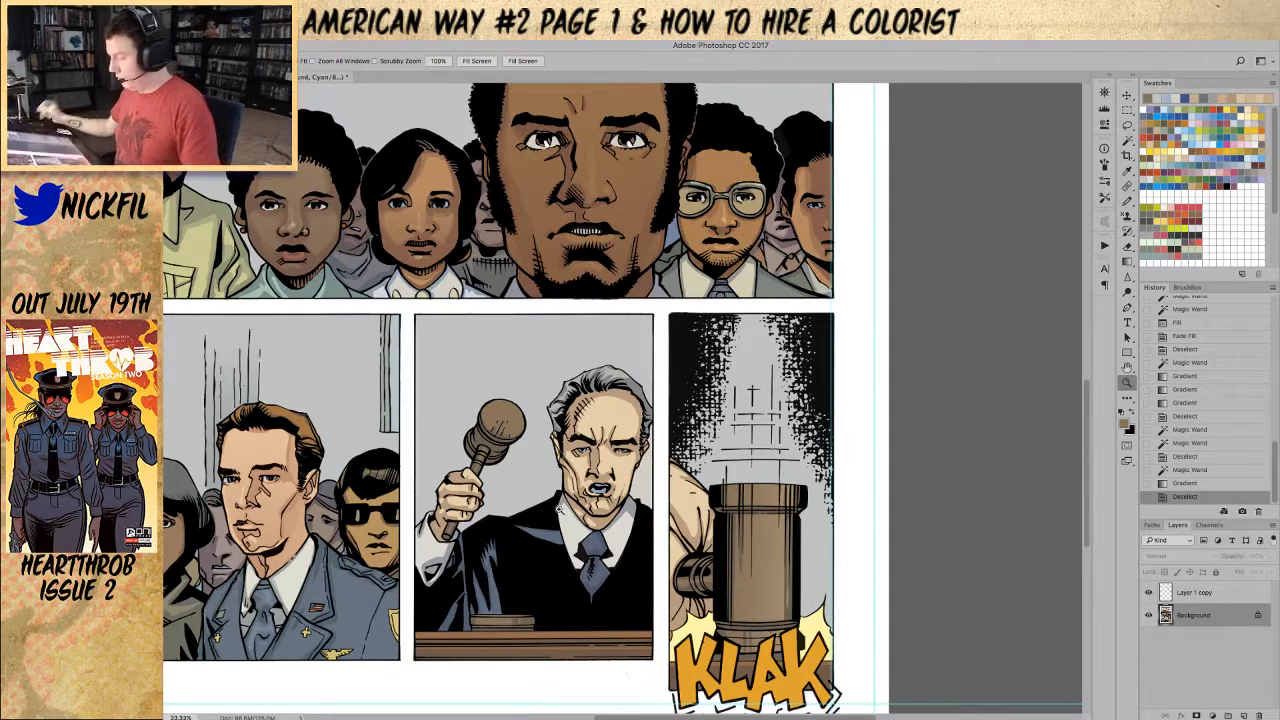
key("b")
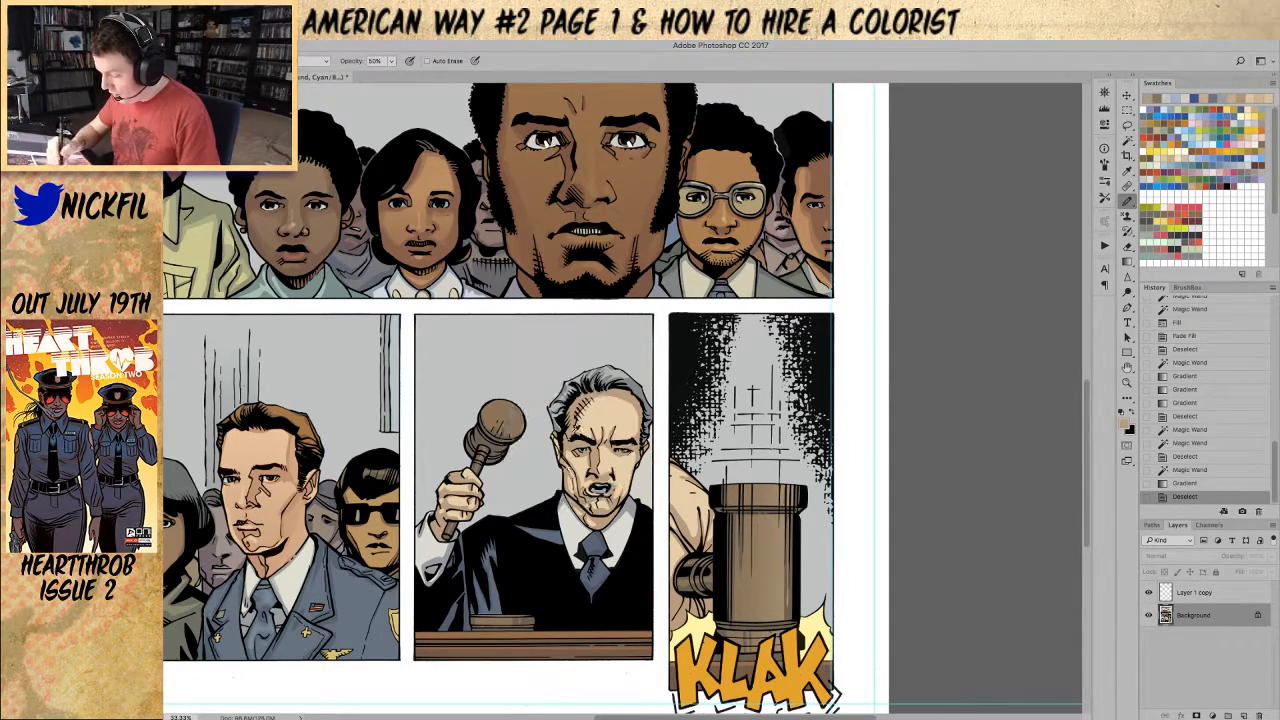
left_click_drag(566, 462, 602, 518)
mouse_move(612, 474)
left_mouse_down()
mouse_move(608, 512)
mouse_move(630, 502)
mouse_move(623, 479)
left_mouse_up()
key("0")
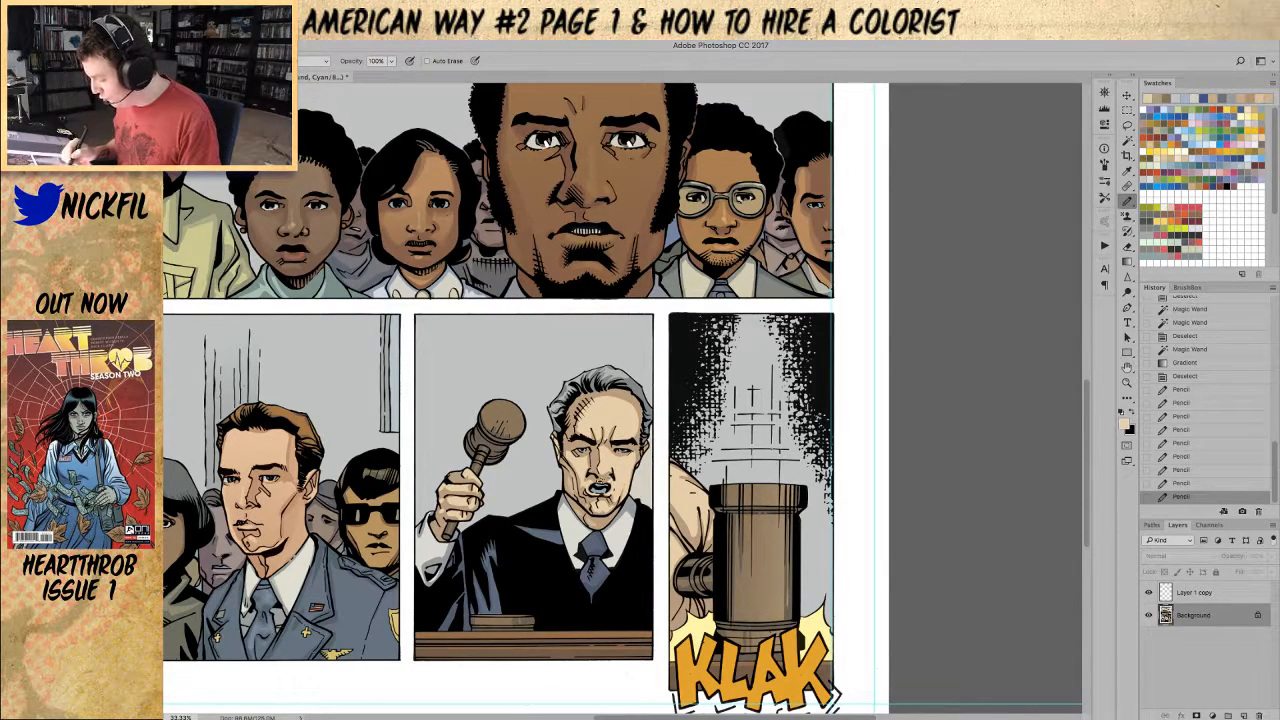
Step: Model the judge's forehead and cheeks with sampled skin tones at 50% Pencil opacity, finishing at 100%
key("5")
left_click(567, 449, "alt")
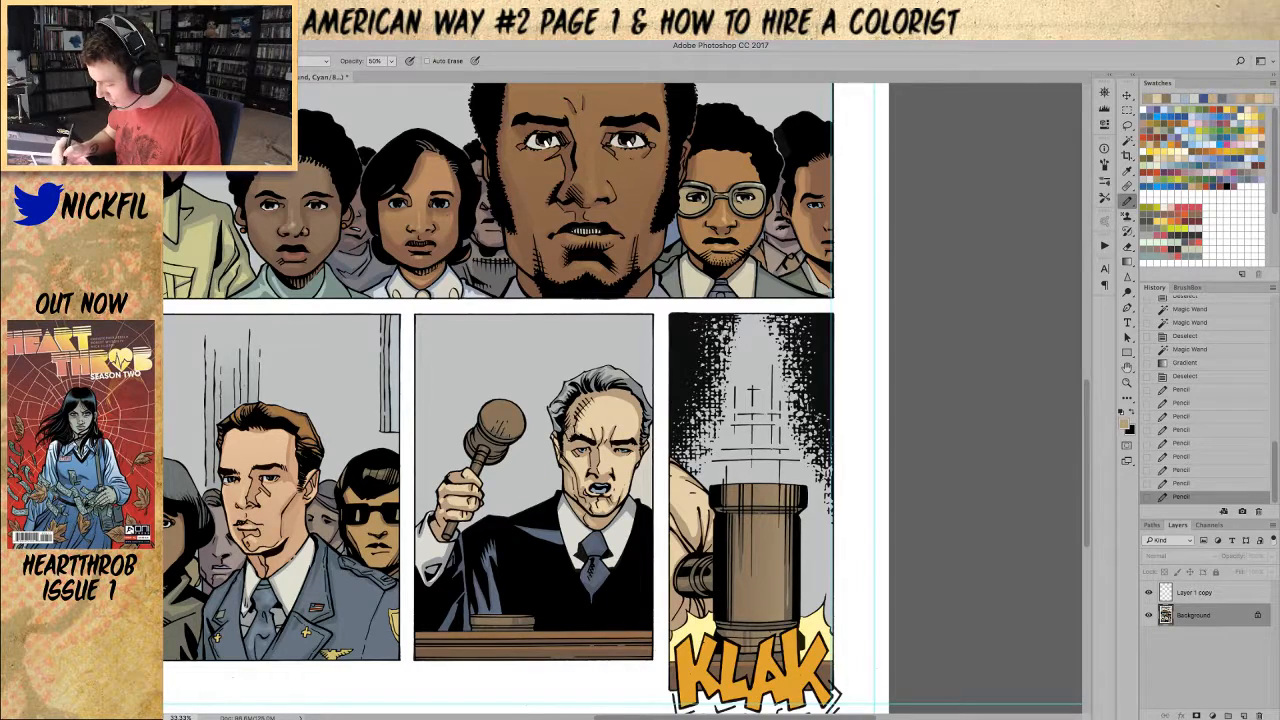
mouse_move(553, 436)
left_mouse_down()
mouse_move(558, 460)
mouse_move(590, 446)
mouse_move(640, 455)
left_mouse_up()
left_click(610, 408, "alt")
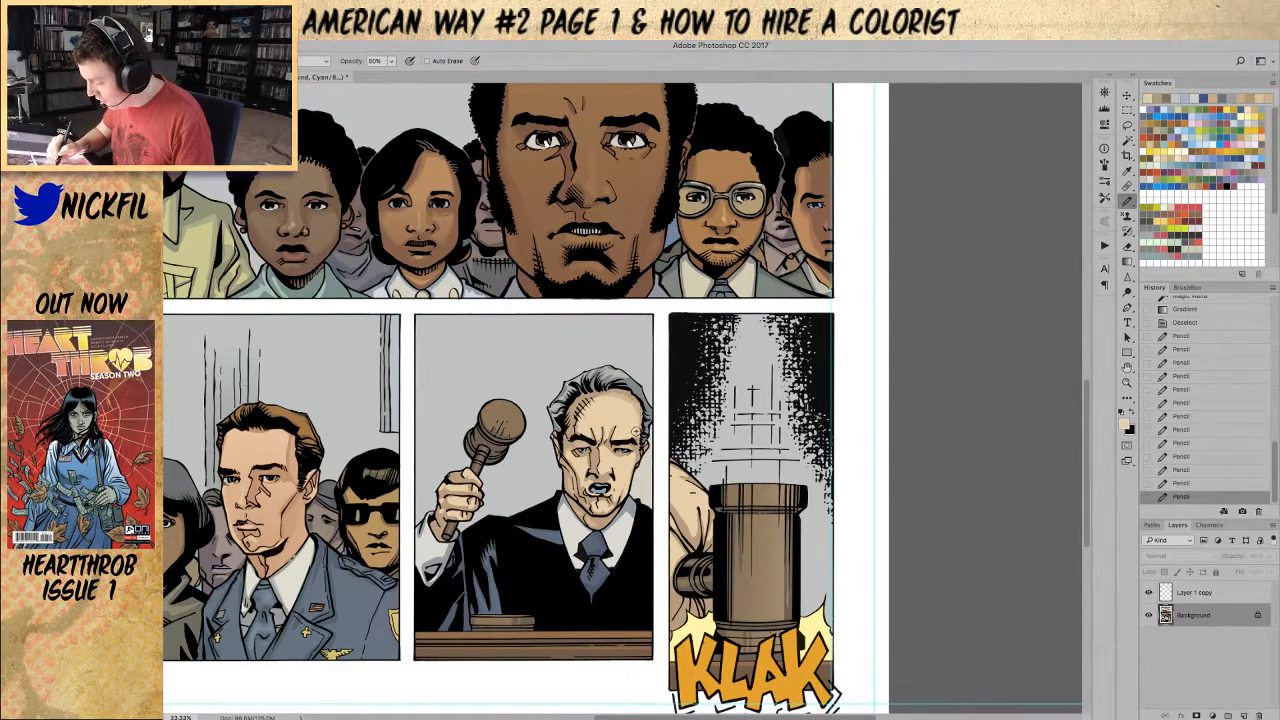
left_click_drag(568, 428, 580, 430)
left_click(601, 439, "alt")
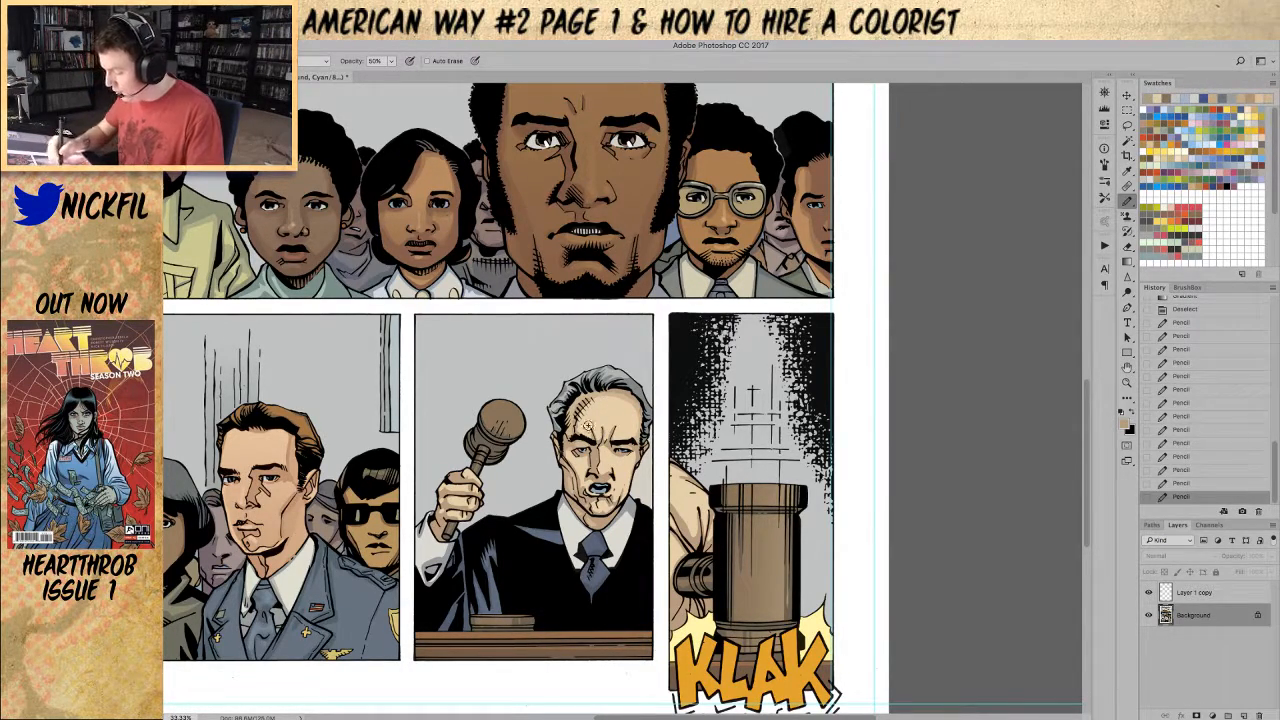
key("0")
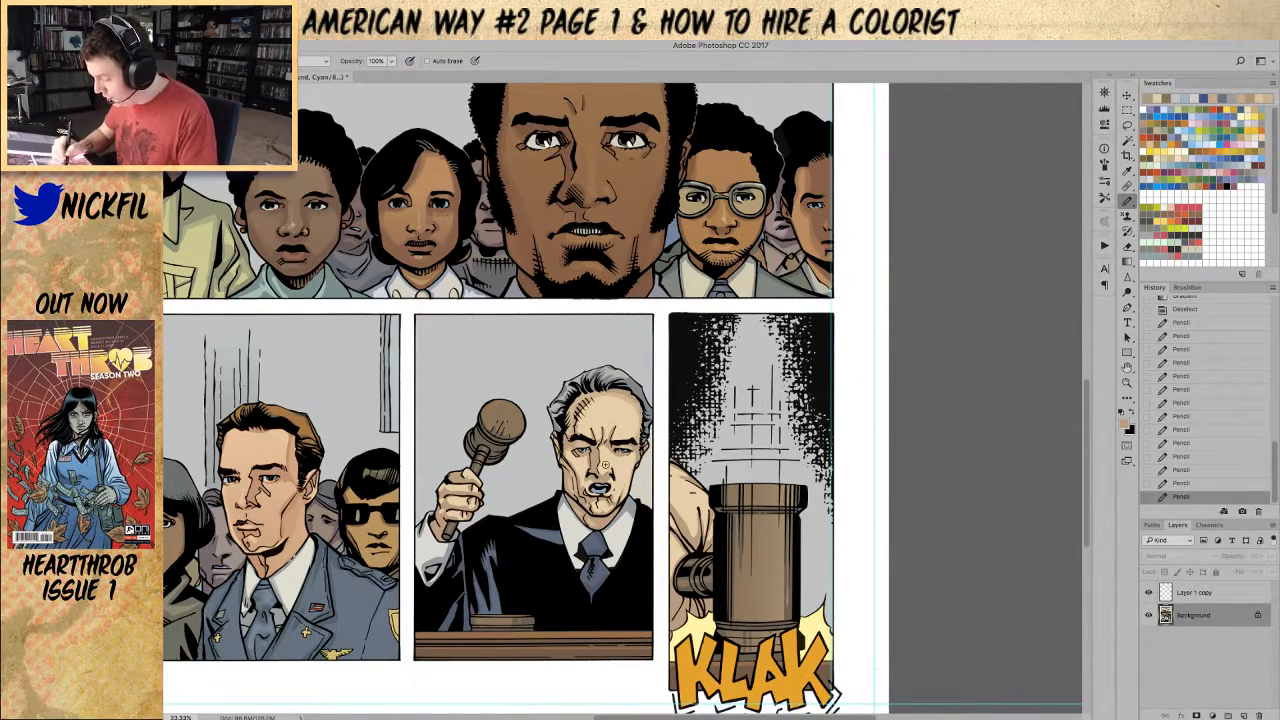
Step: Change the Pencil's blend mode, touch up the judge's face around the nose, and return to 50% opacity with another blend mode
left_click(311, 62)
left_click(310, 163)
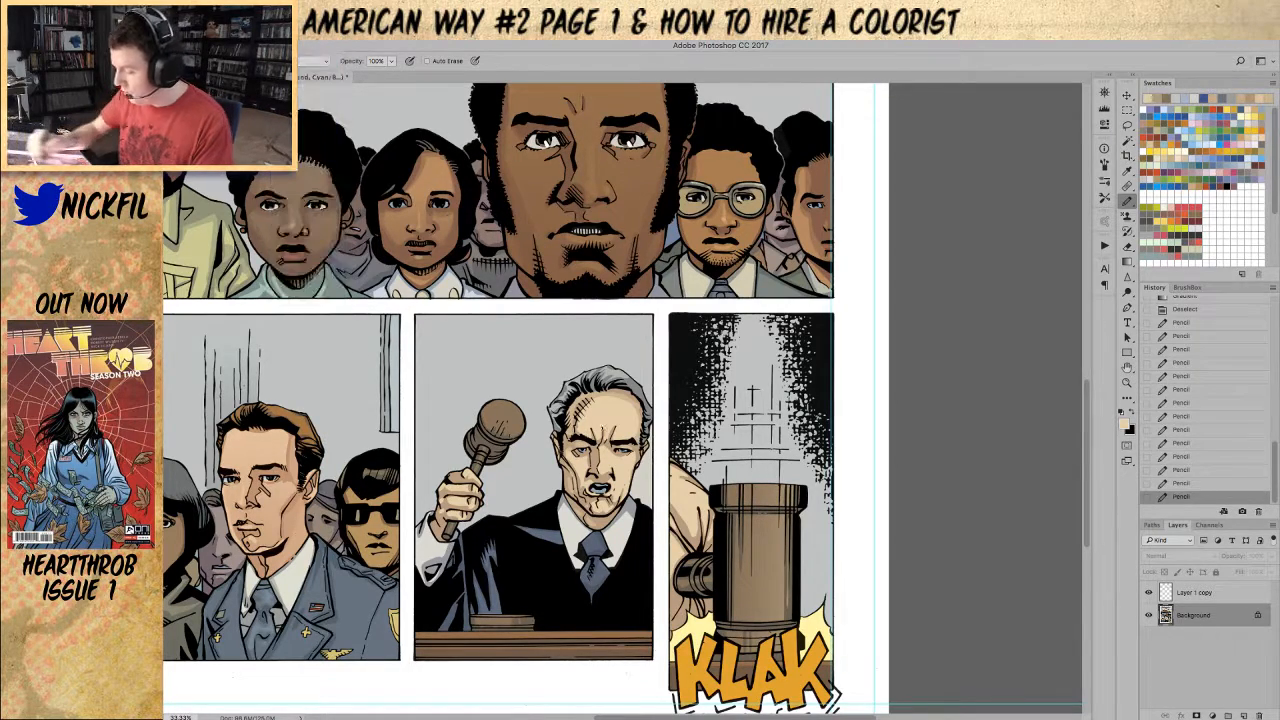
left_click_drag(604, 468, 608, 471)
key("5")
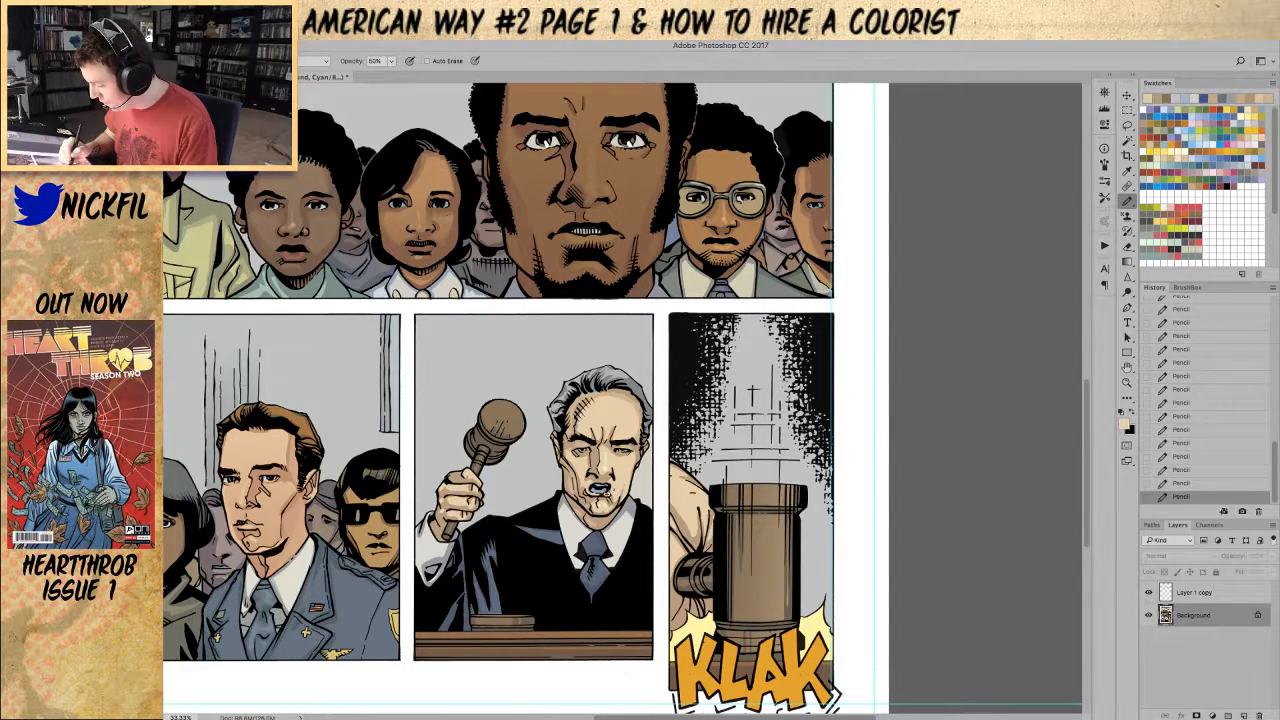
left_click(299, 60)
left_click(292, 46)
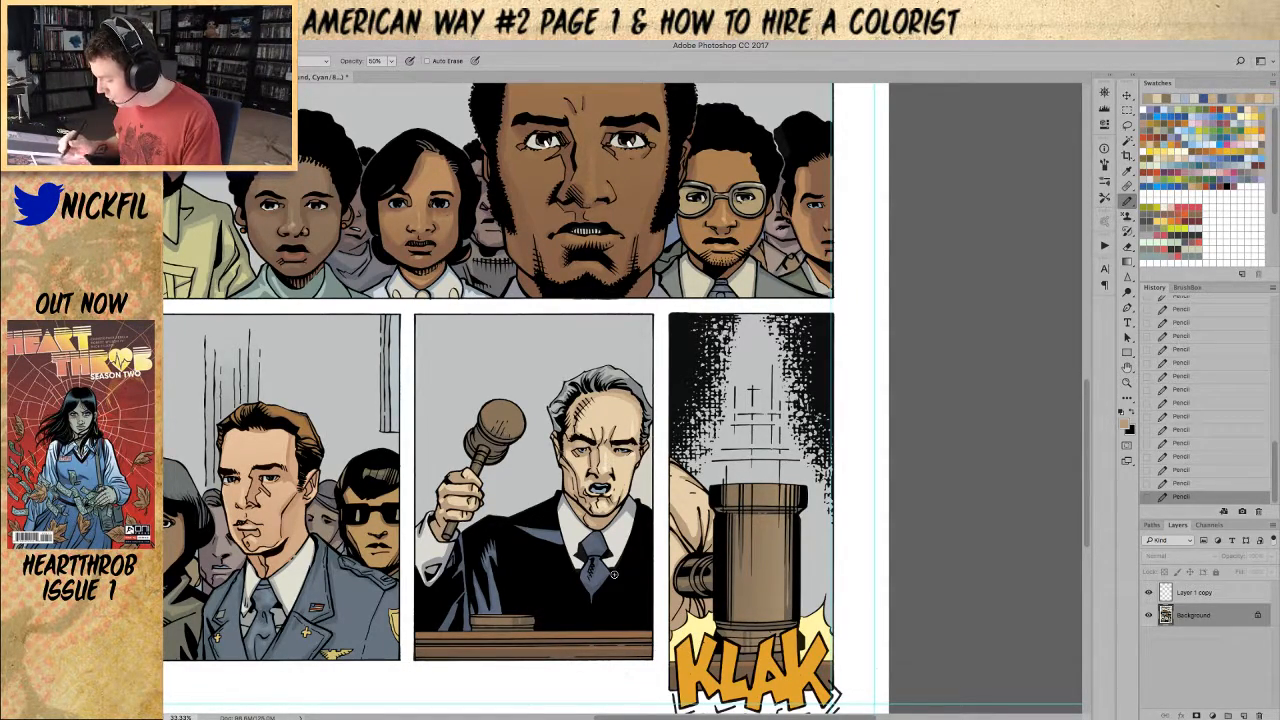
Step: Enlarge the Pencil, change its blend mode, and shade the judge's shirt collar with grey at 50% opacity
key("]")
key("]")
key("]")
key("]")
key("]")
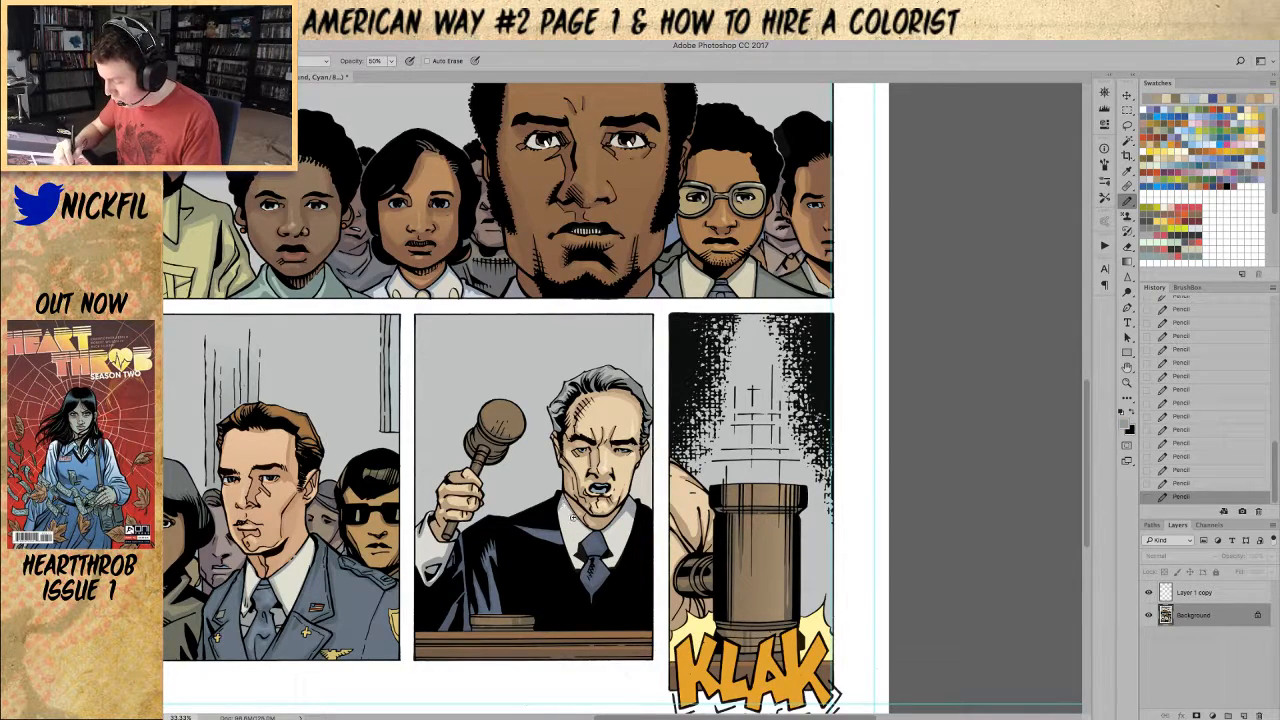
left_click(312, 60)
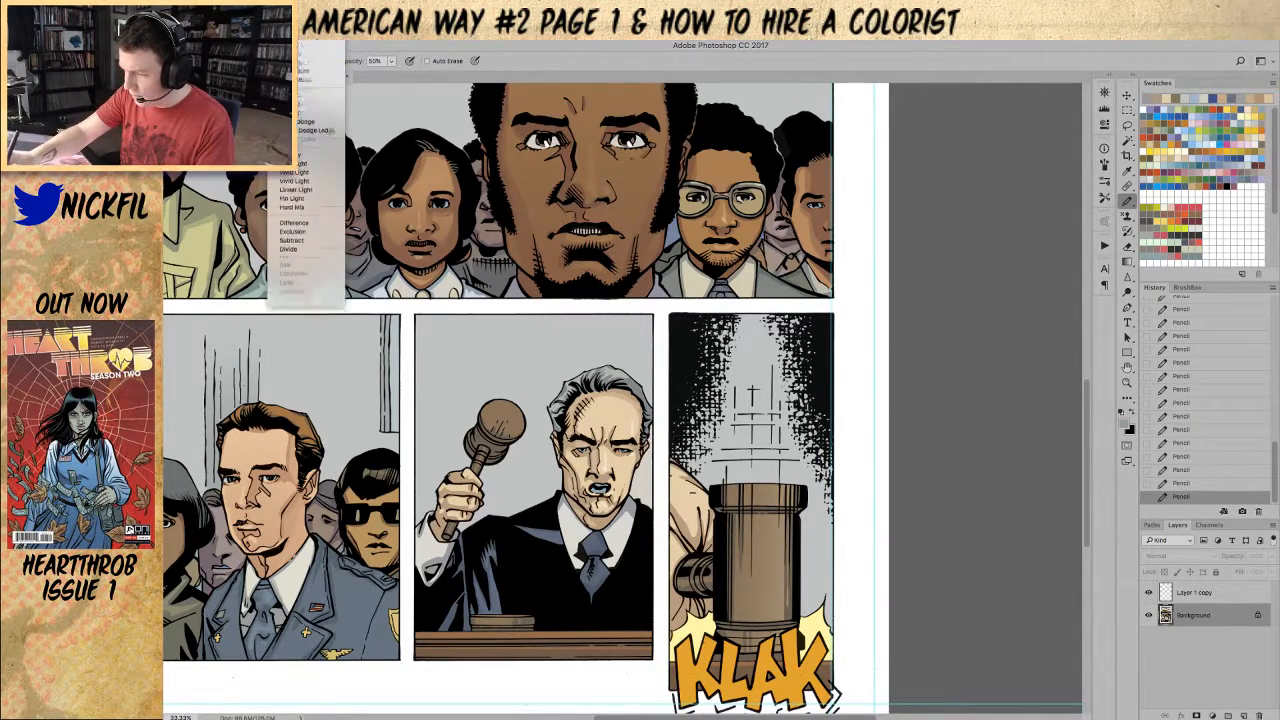
left_click(312, 154)
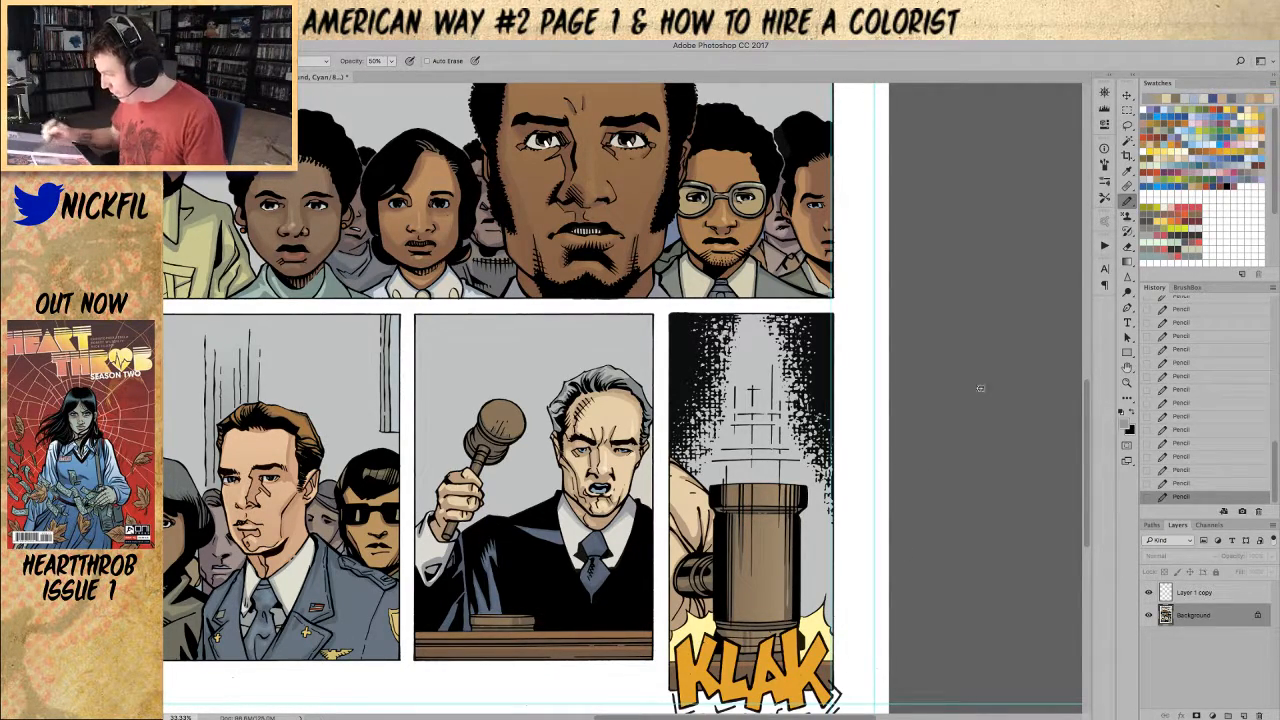
key("x")
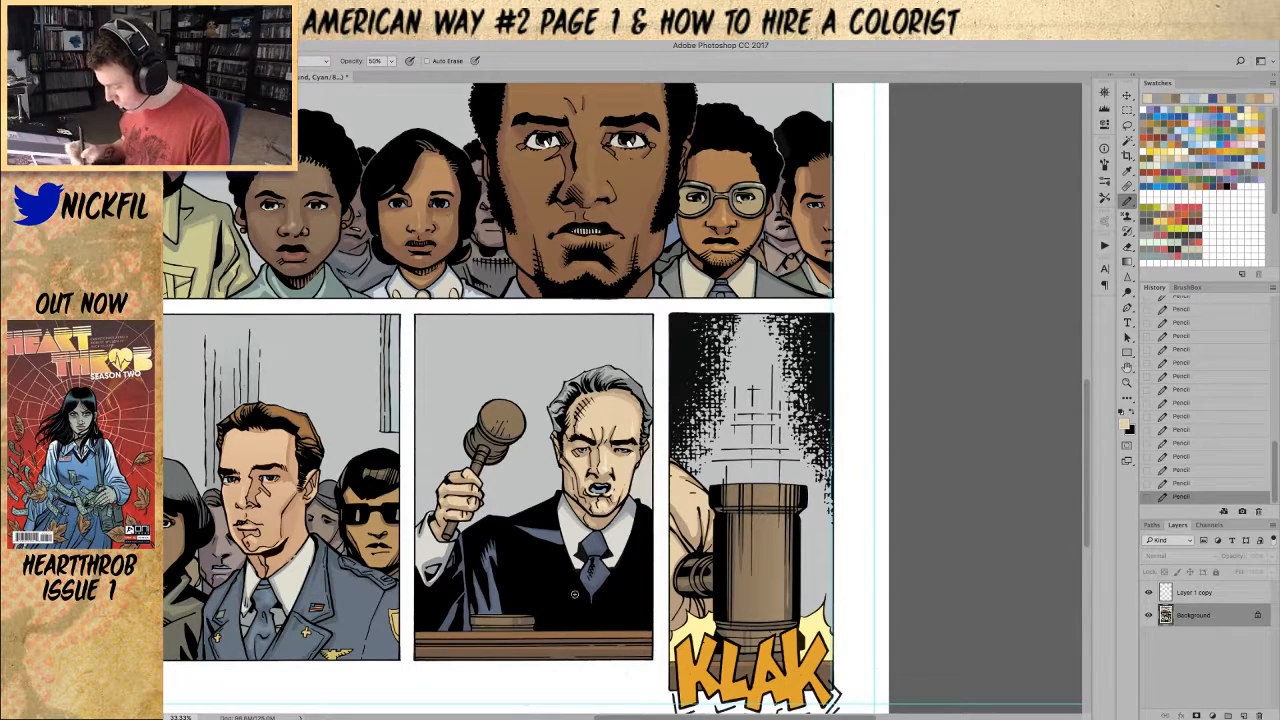
Step: Change the Pencil's blend mode and shade the gavels in the lower panels with brown tones at 100% opacity, finishing at 50%
left_click(312, 61)
left_click(308, 168)
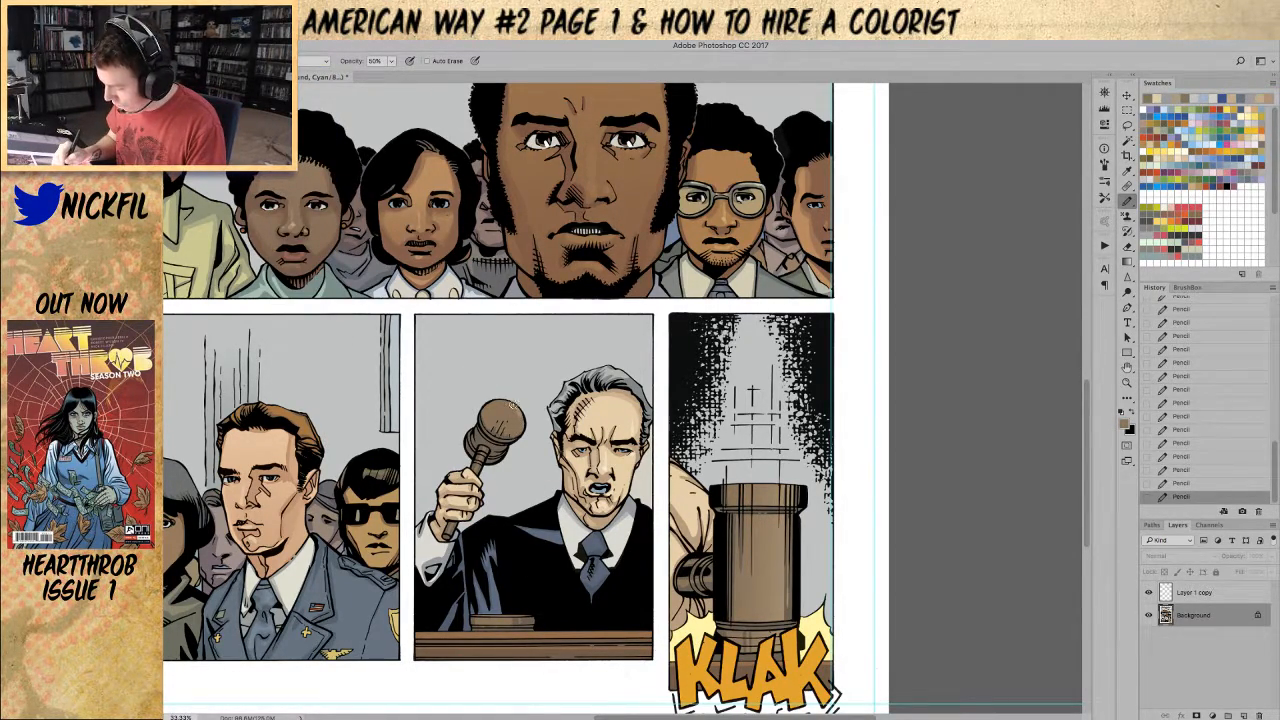
key("0")
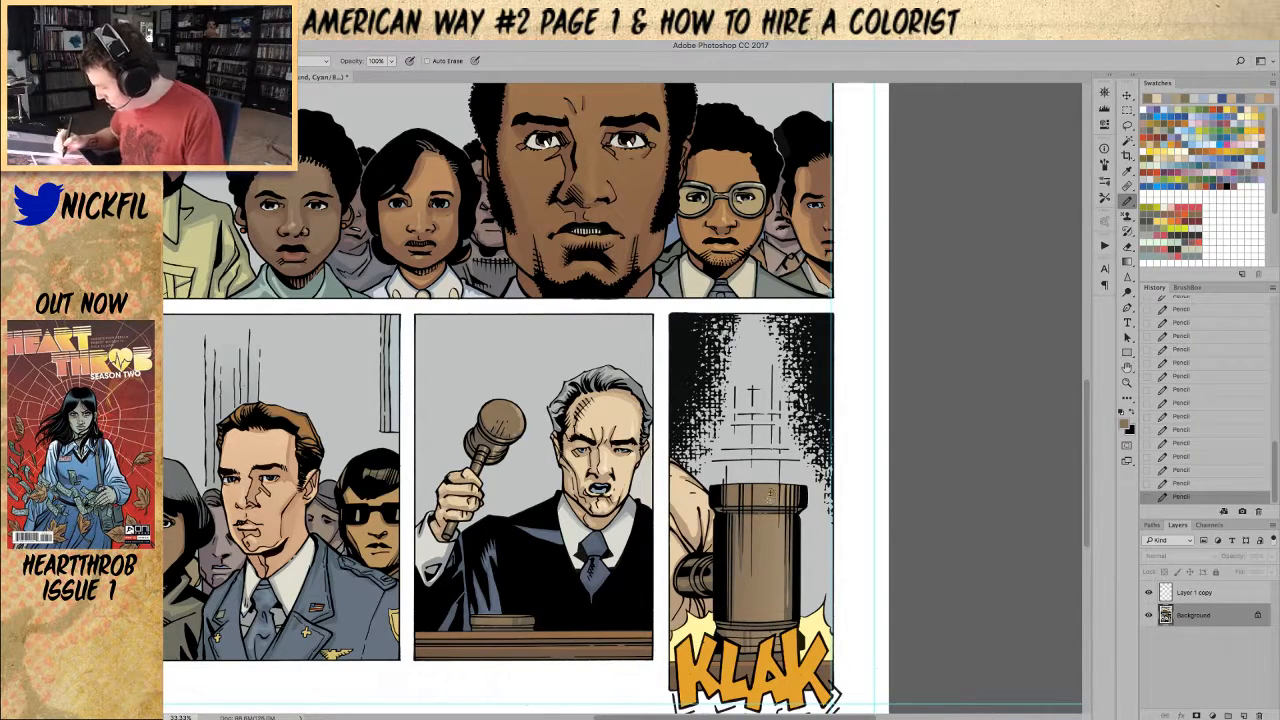
key("8")
key("5")
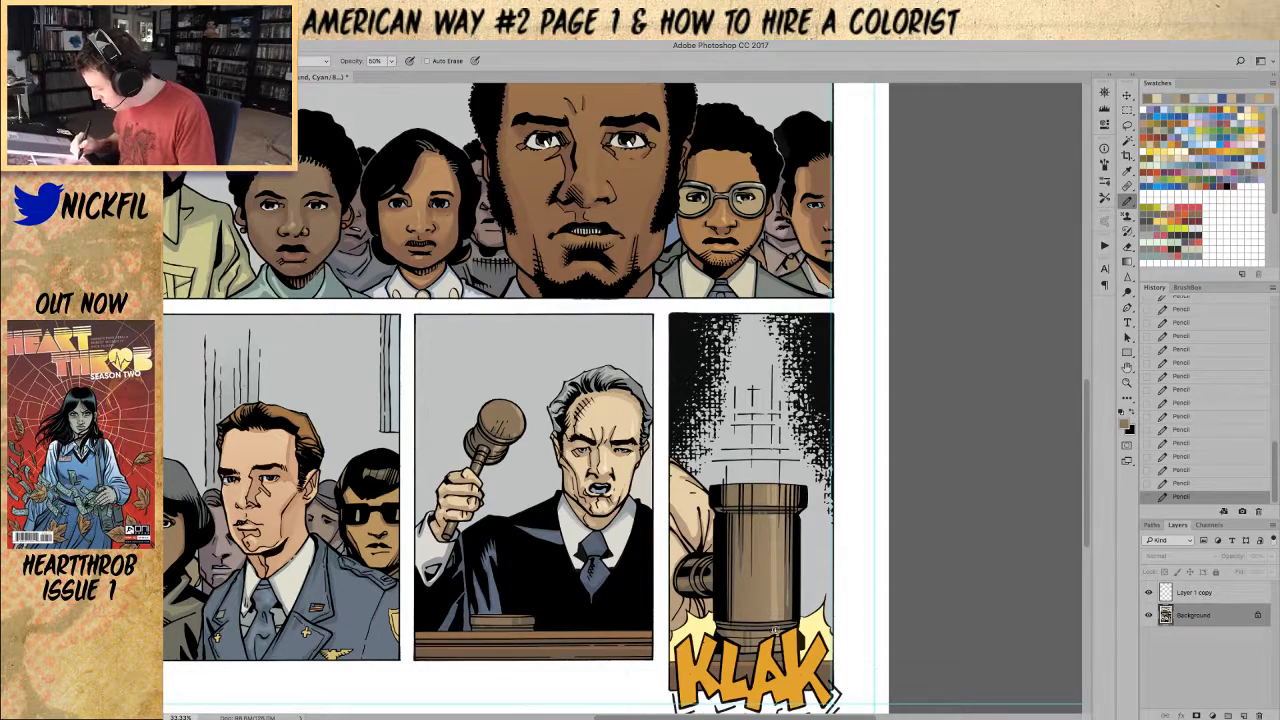
Step: Select the grey-purple bench colour across the courtroom audience in the top panel with the Magic Wand
left_click(1127, 383)
left_click(894, 553, "alt")
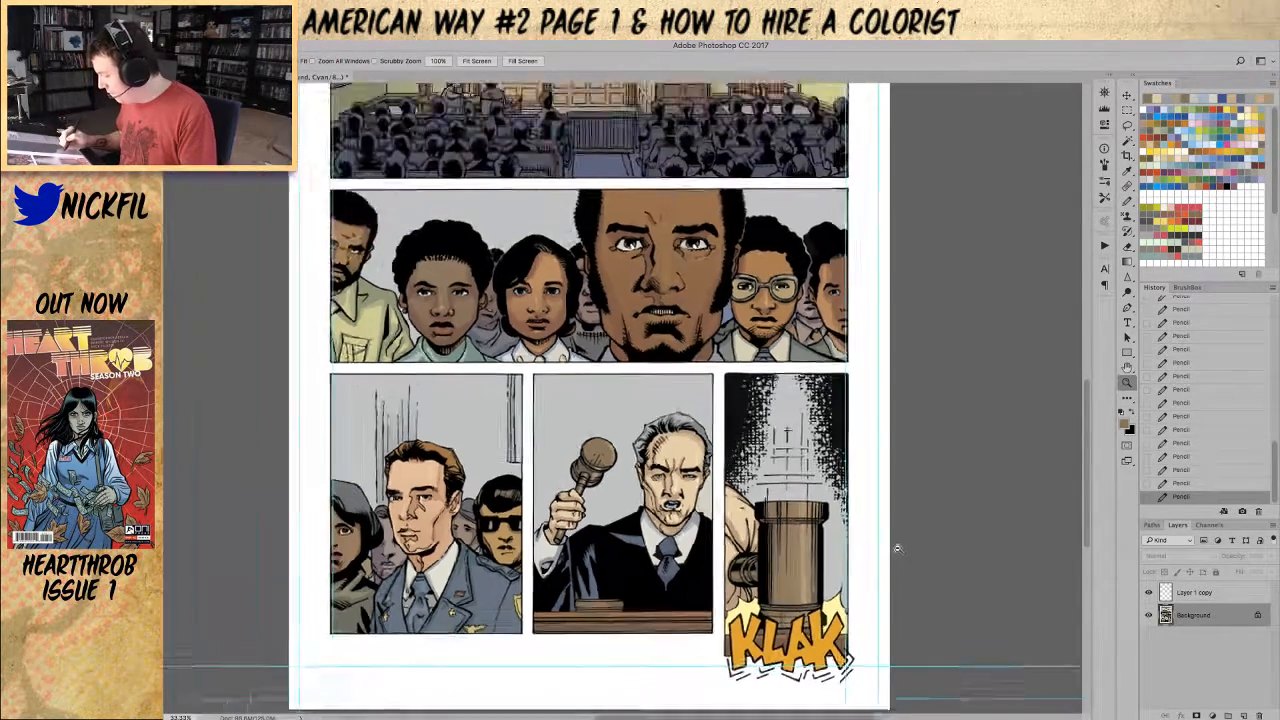
left_click(904, 542, "alt")
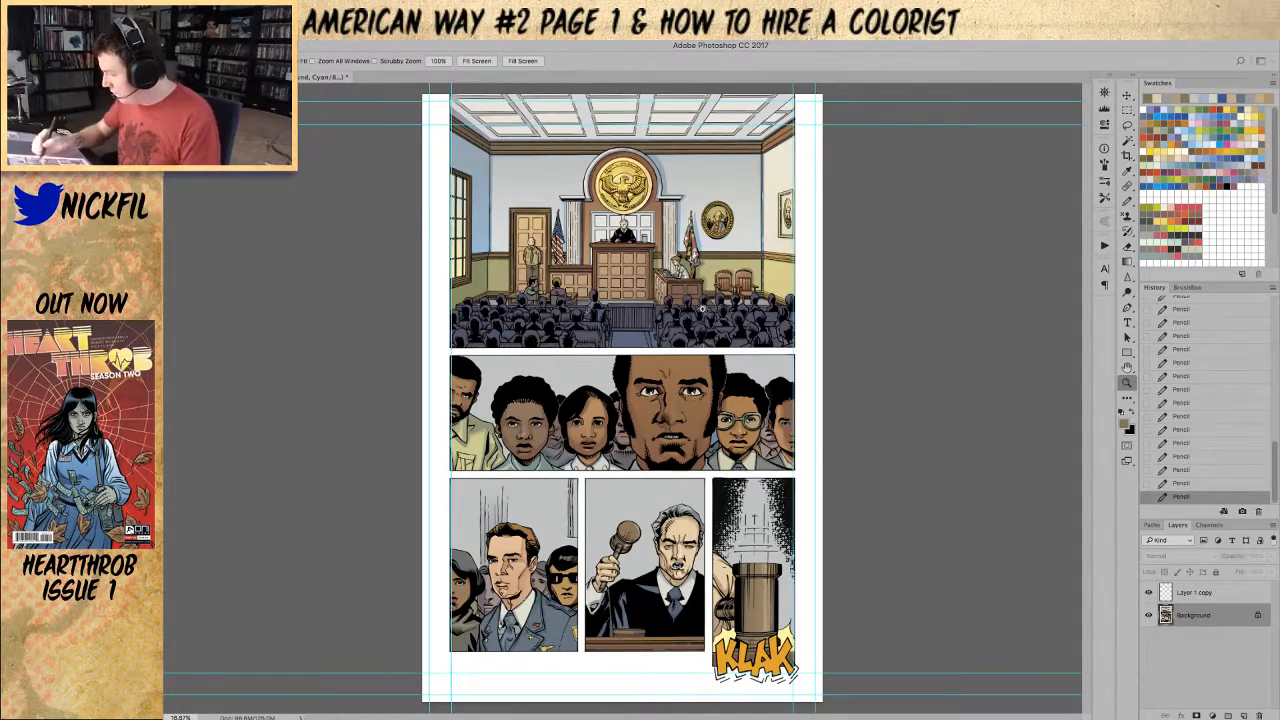
left_click(704, 314)
left_click(1127, 368)
left_click_drag(991, 250, 929, 411)
left_click(1127, 201)
left_click(1127, 140)
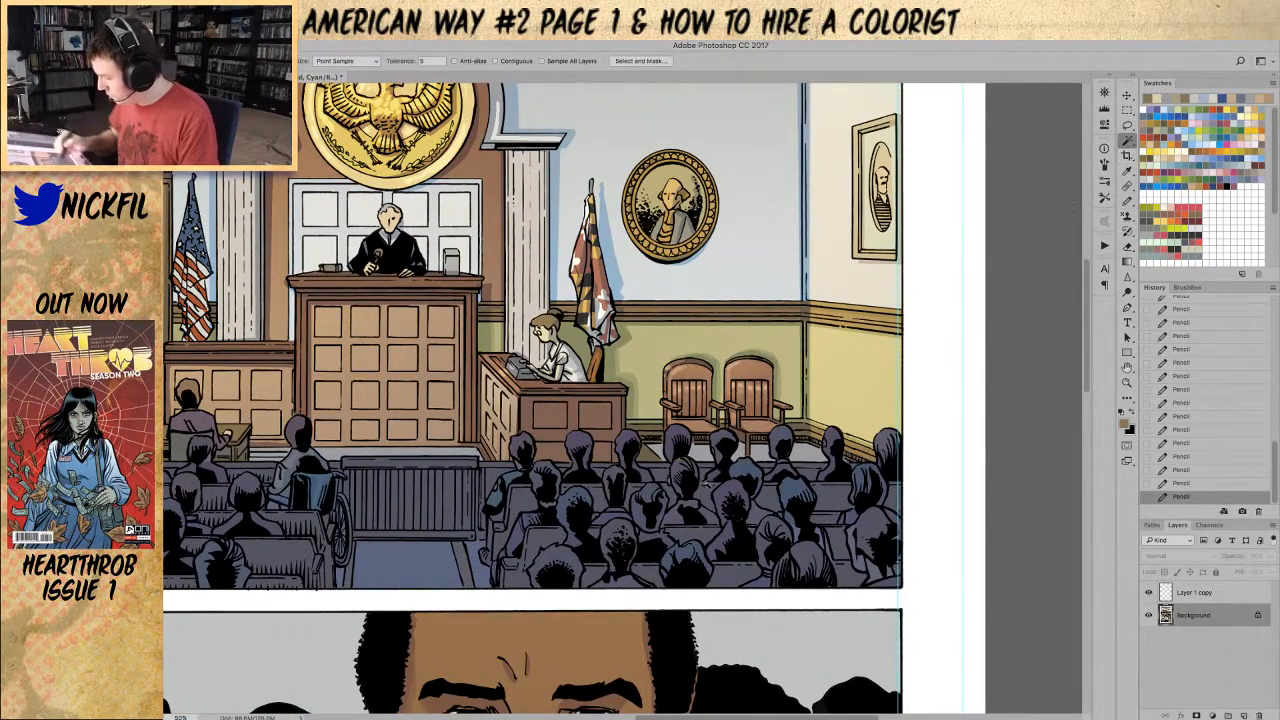
left_click(613, 485)
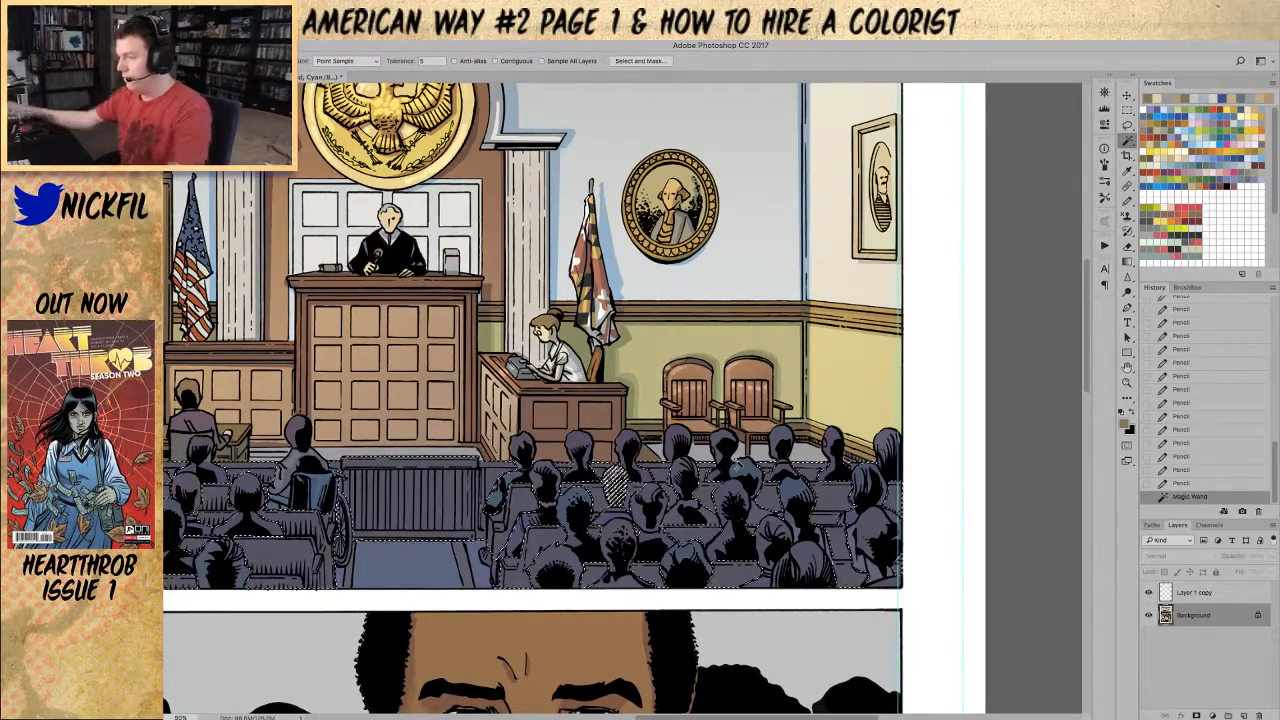
Step: Remove the stray speckled audience head from the bench selection by outlining it with the Lasso
key("z")
left_click_drag(583, 452, 645, 514)
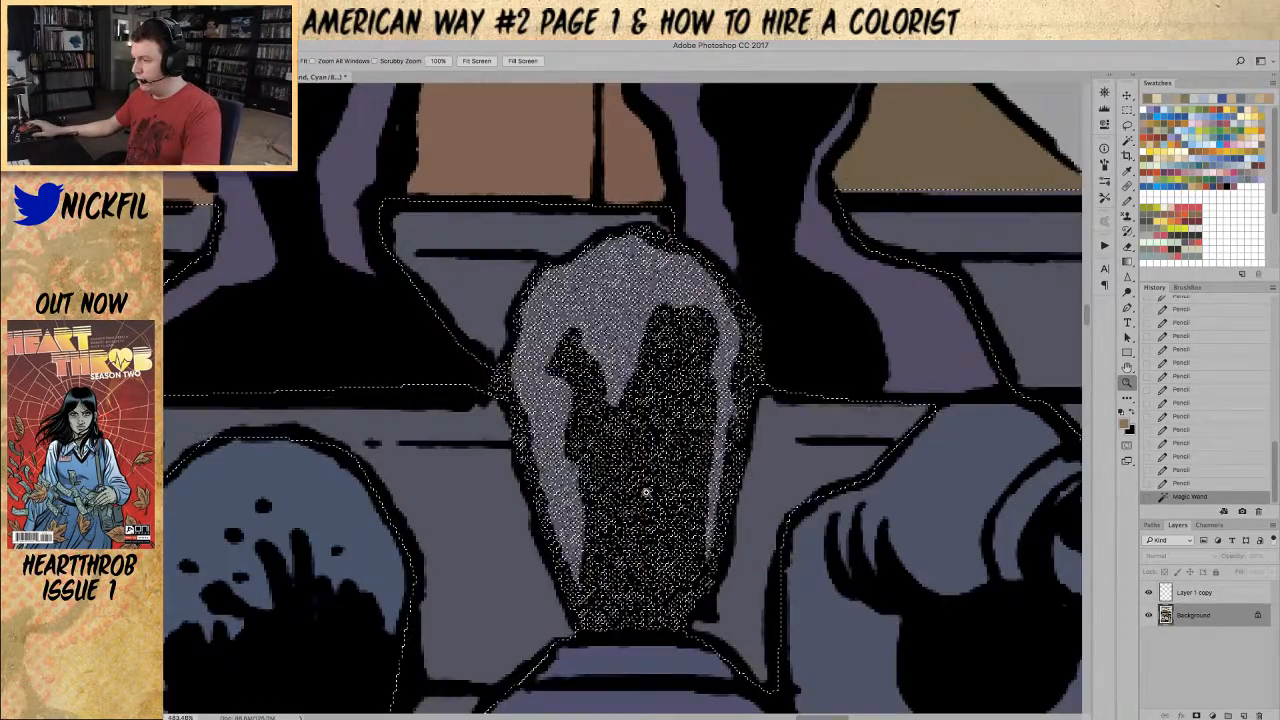
key("l")
left_click(790, 306)
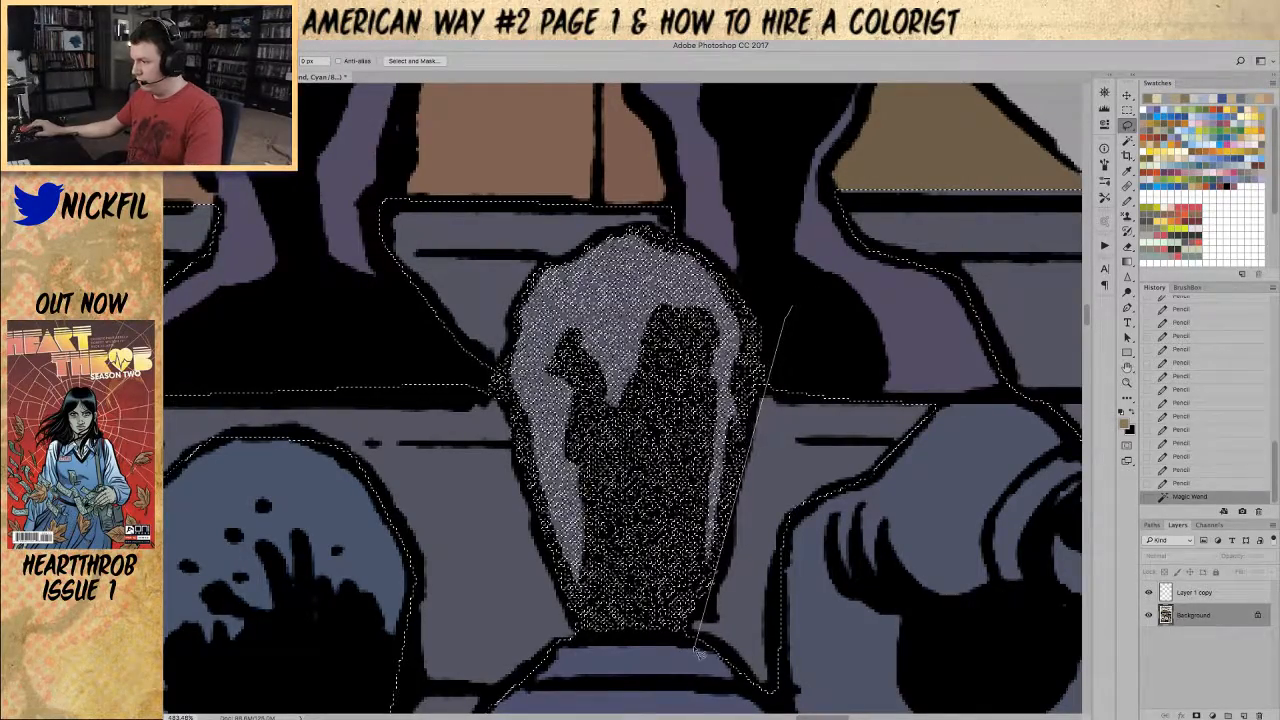
left_click(678, 650)
left_click(565, 660)
left_click(500, 375)
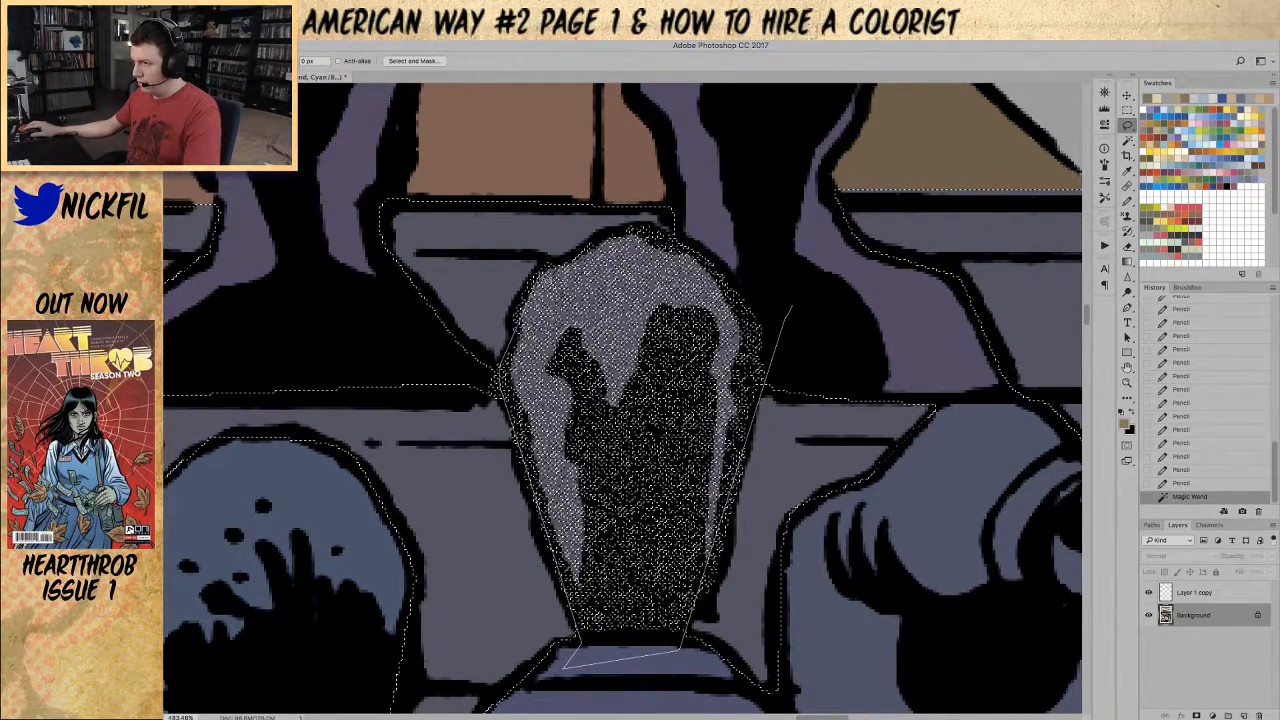
mouse_move(566, 258)
left_mouse_down()
mouse_move(630, 234)
mouse_move(758, 262)
mouse_move(788, 304)
left_mouse_up()
key("z")
scroll(647, 379, "down", 8)
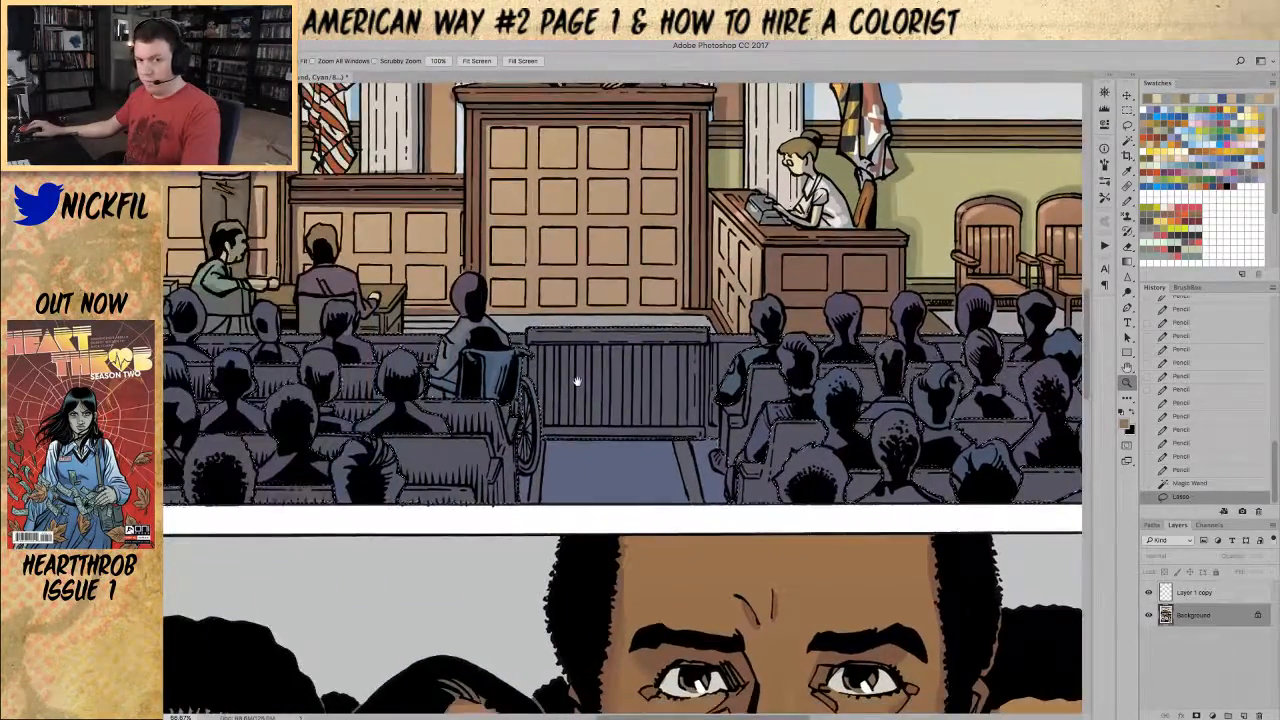
Step: Fill the selected courtroom benches and railing with brown twice, fading each fill, and clear the selection
left_click_drag(357, 430, 585, 505)
scroll(610, 470, "down", 4)
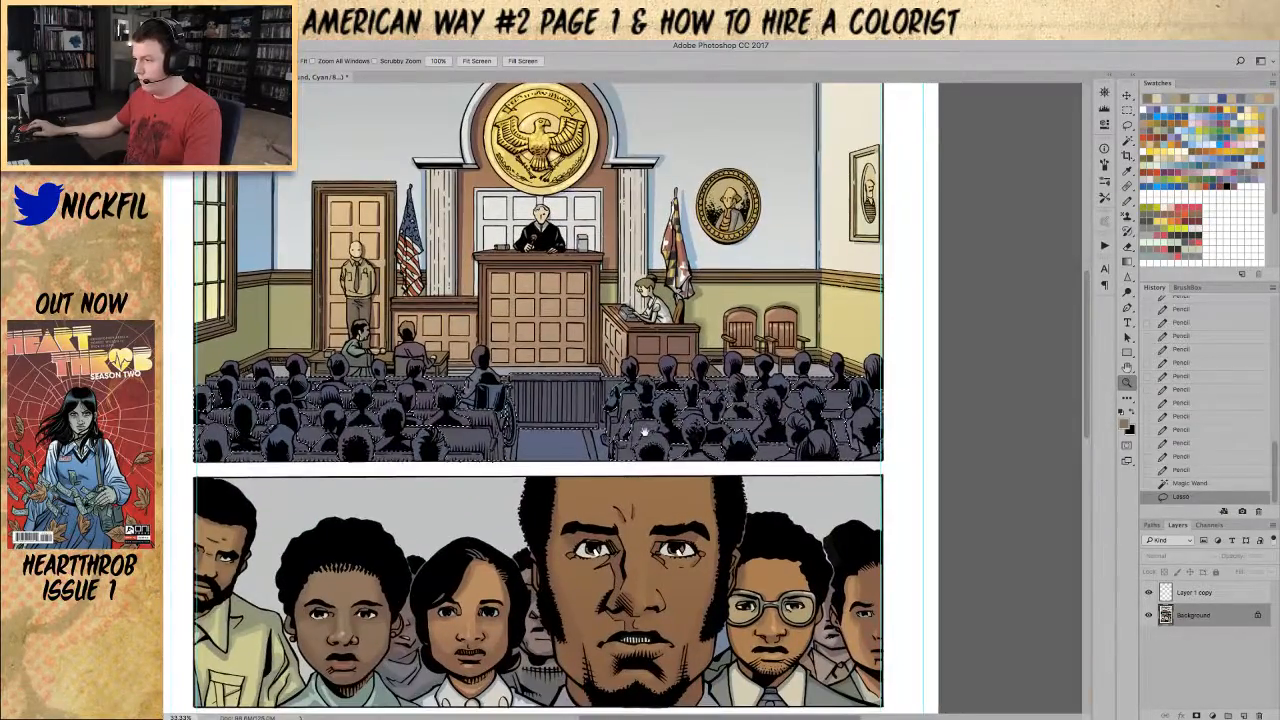
scroll(613, 475, "down", 1)
left_click_drag(695, 471, 644, 493)
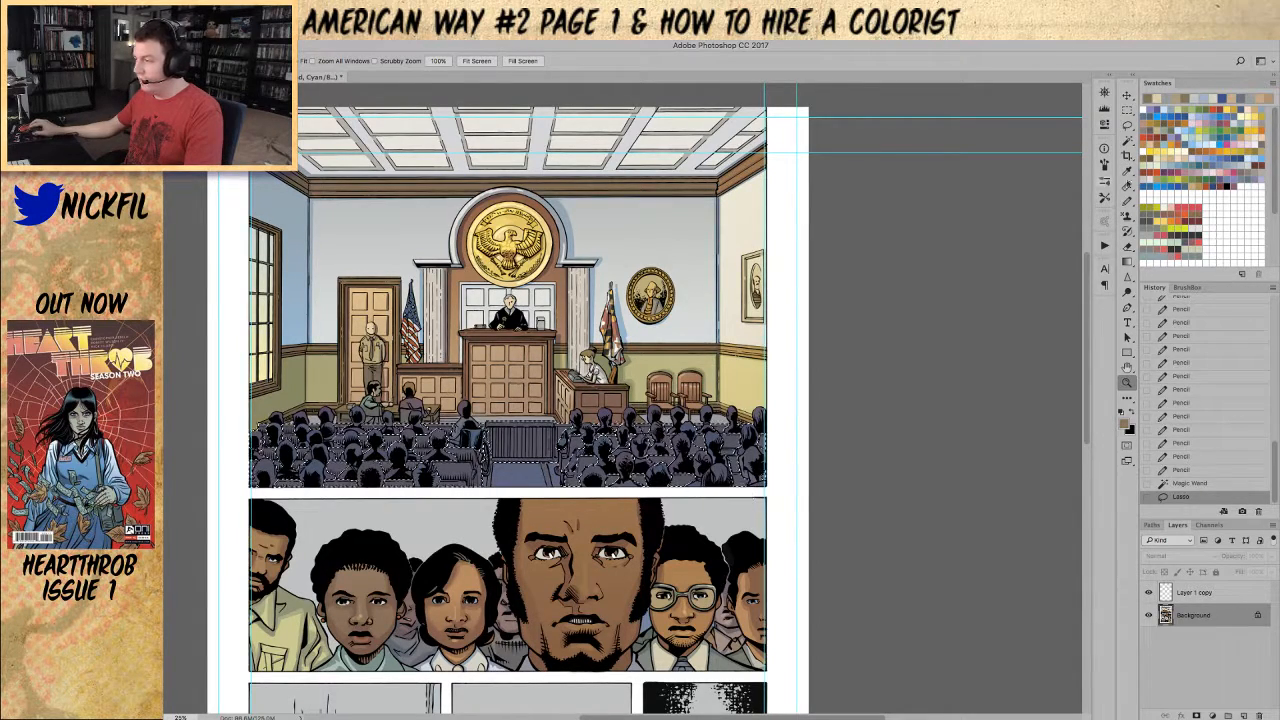
key("b")
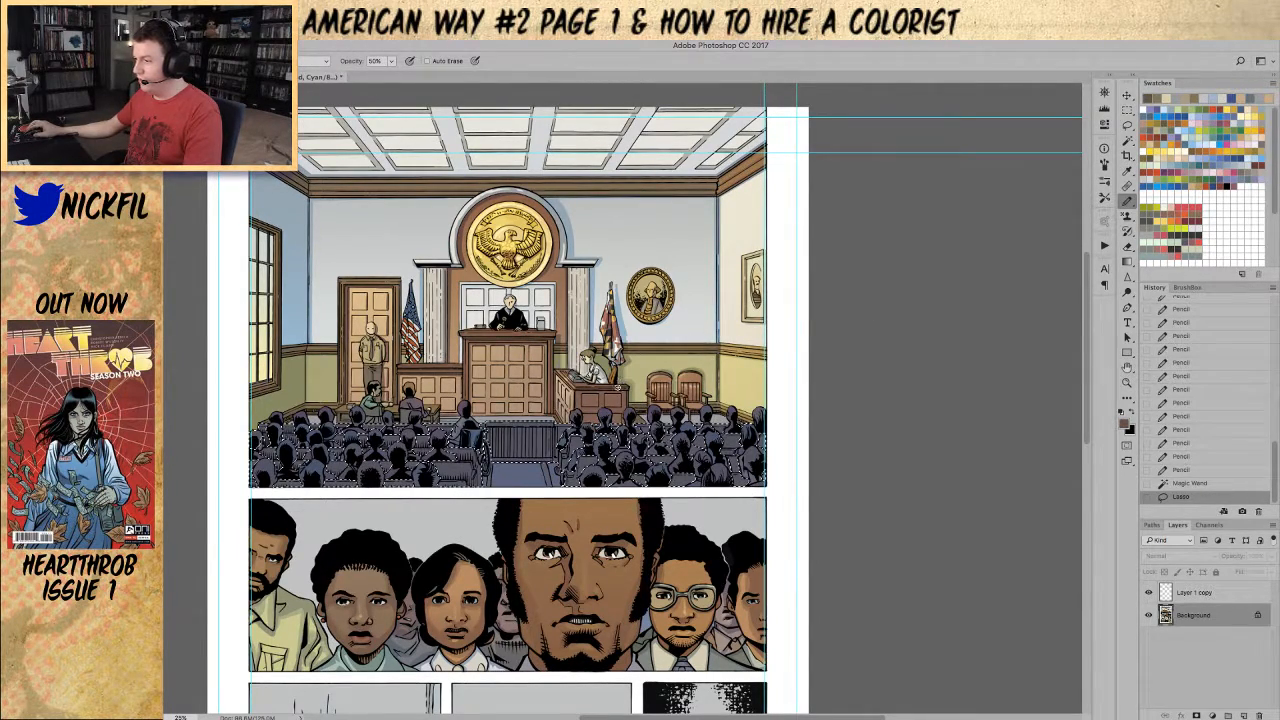
key("alt+BackSpace")
key("alt+BackSpace")
key("ctrl+d")
Step: Isolate the man seated at the front table with the Magic Wand, paint his skin brown with the Pencil at 100% opacity, and deselect
key("z")
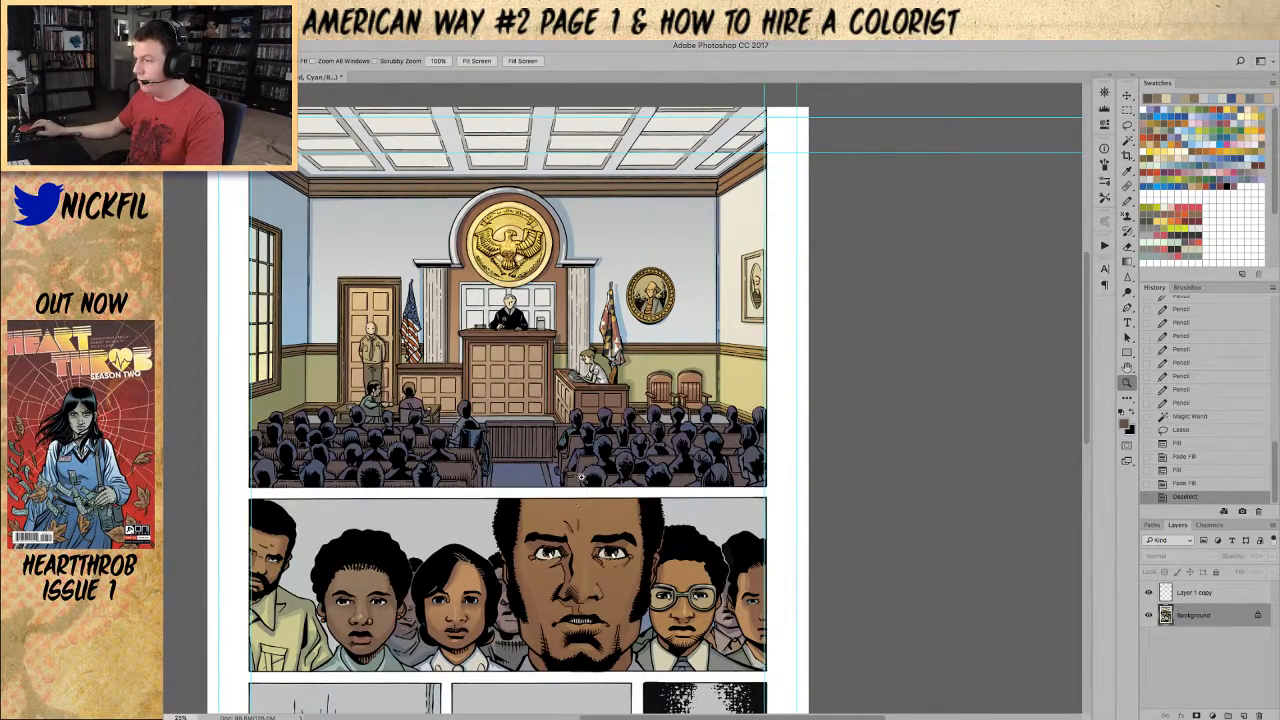
left_click(571, 457)
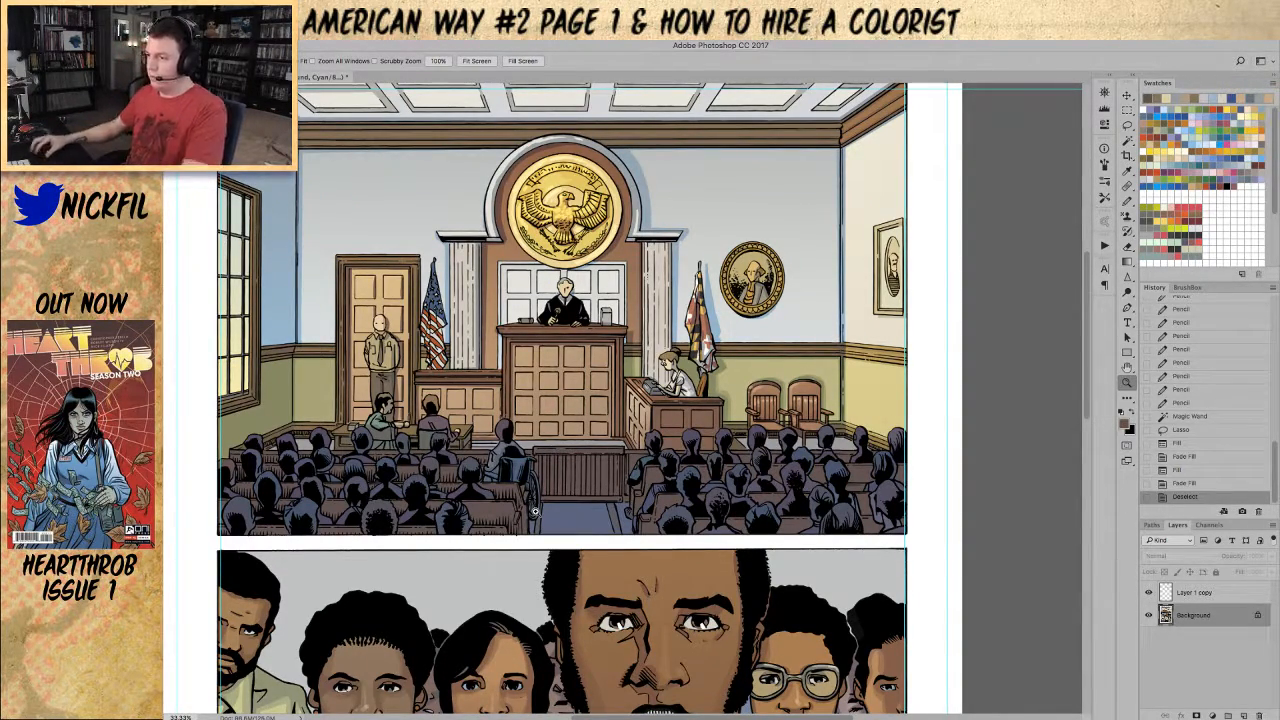
key("w")
left_click(381, 408)
key("b")
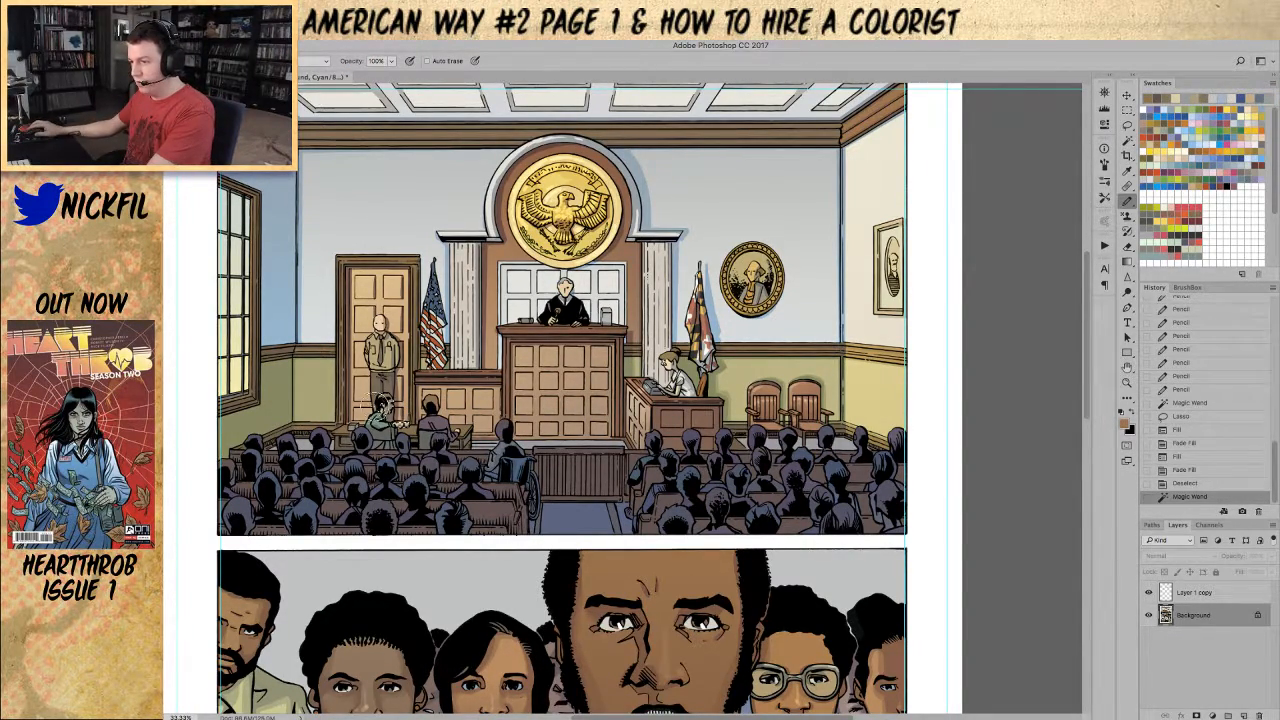
left_click(426, 420)
key("z")
left_click(395, 425)
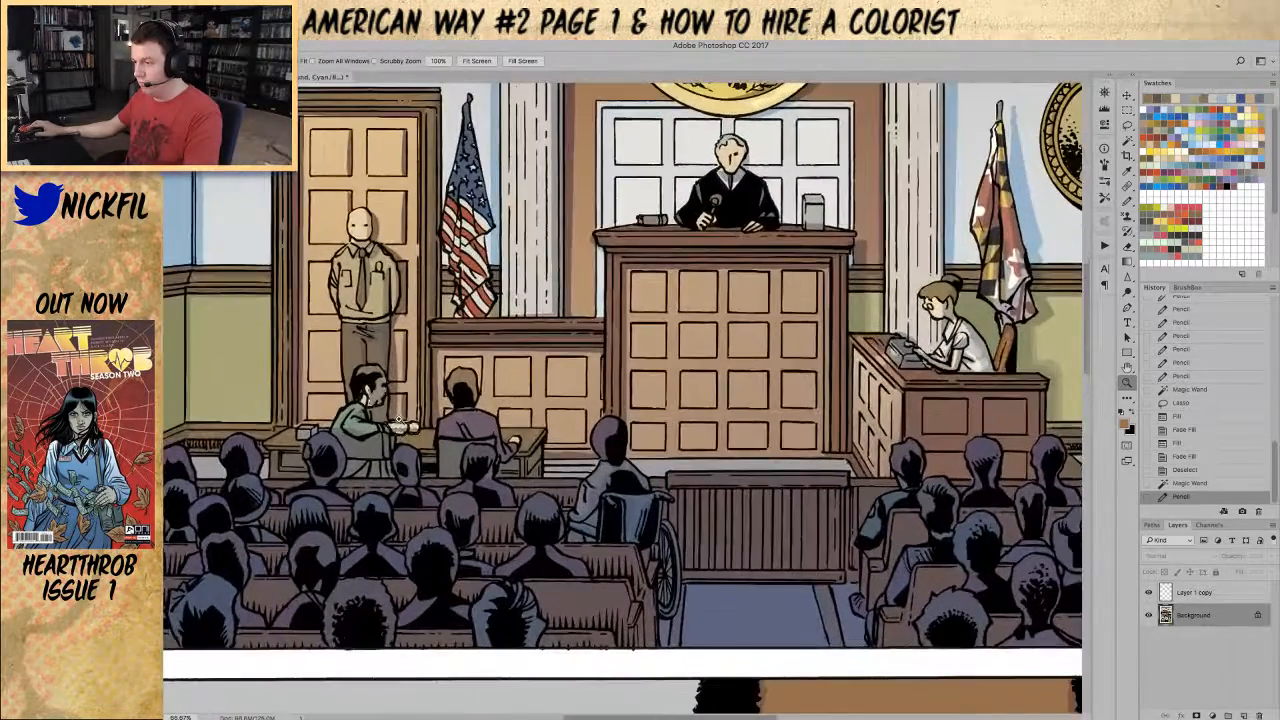
key("b")
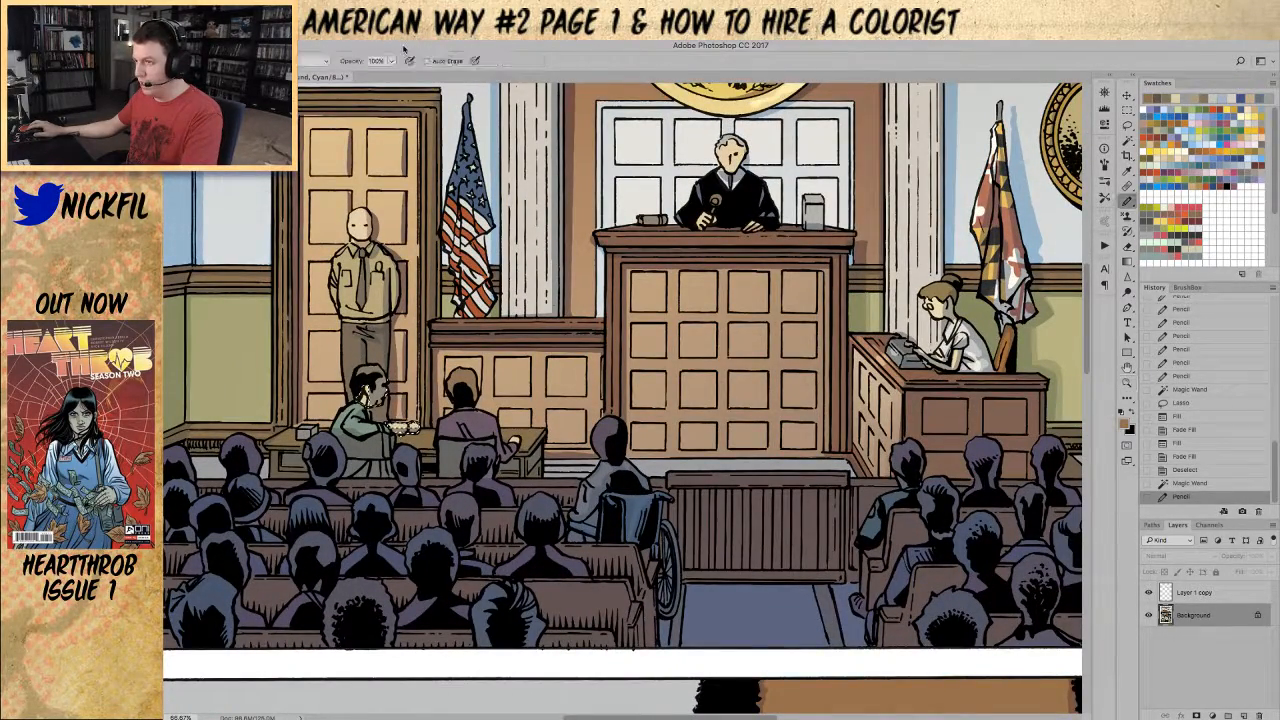
left_click(325, 61)
left_click(309, 44)
left_click(400, 424)
key("super+d")
Step: Reselect the seated man's skin area, paint it with the brown sampled from the large central face in the second panel, and deselect
key("w")
left_click(400, 425)
key("b")
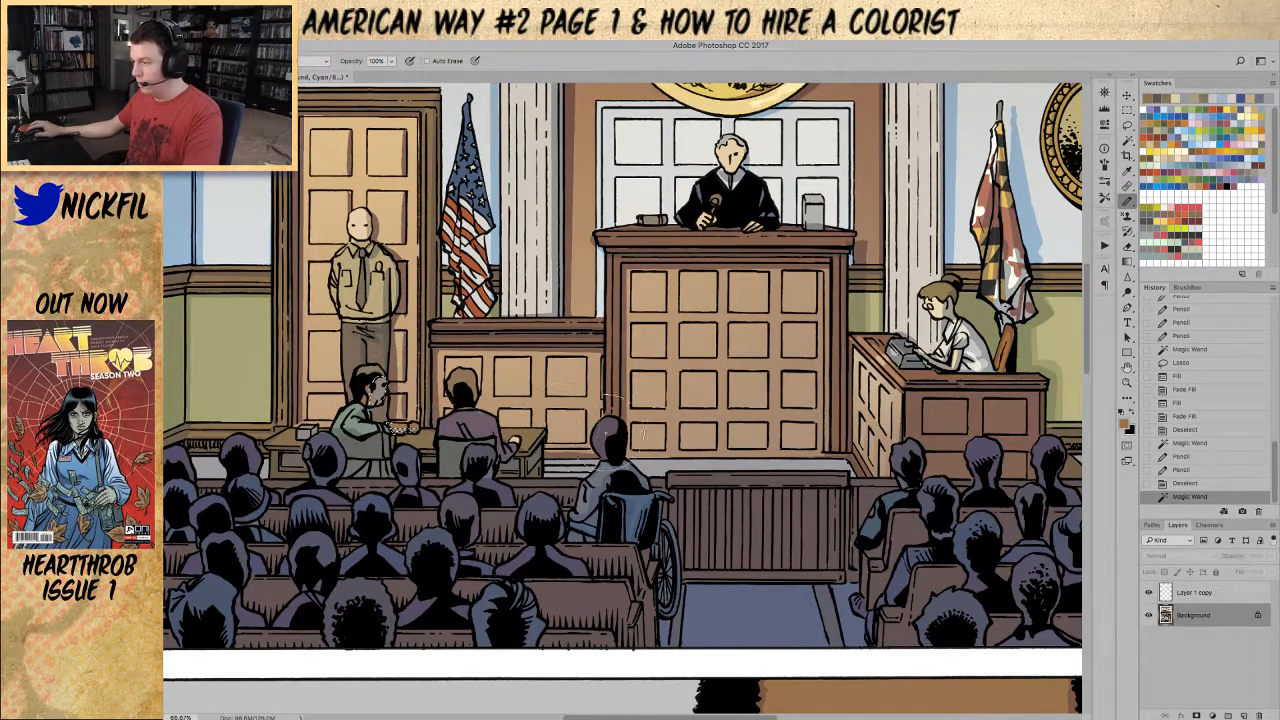
scroll(594, 249, "down", 5)
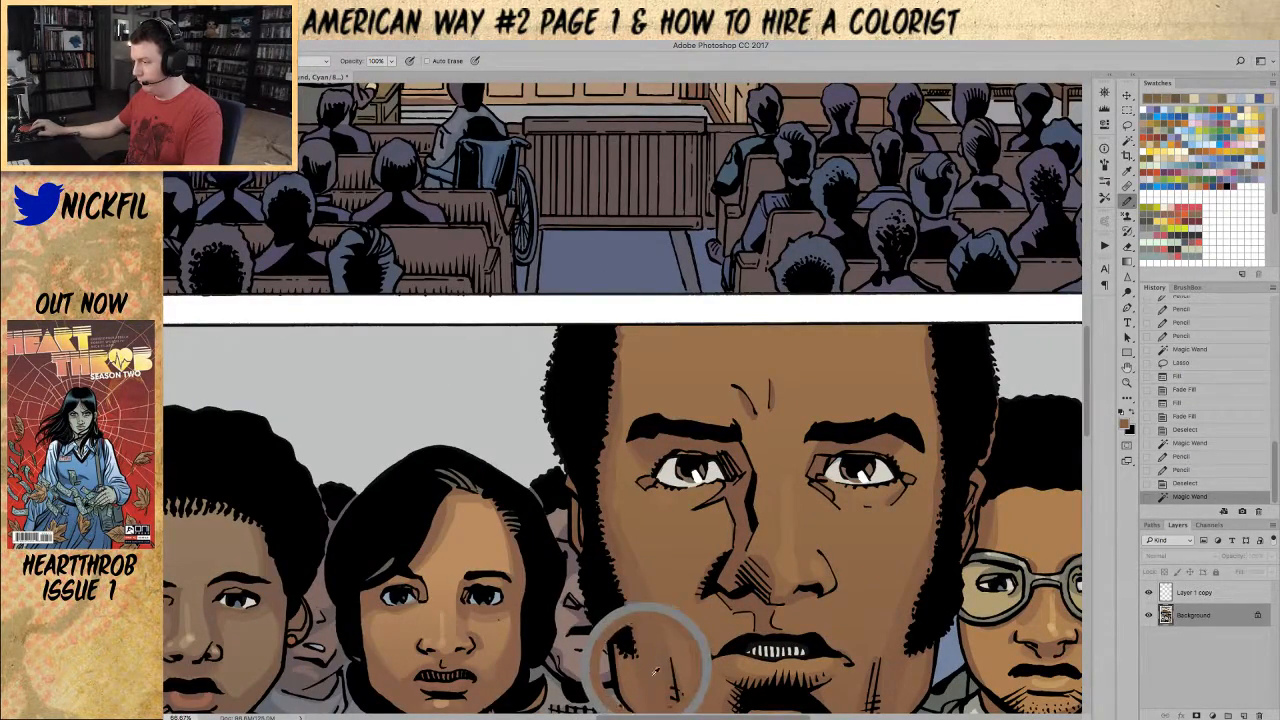
left_click_drag(565, 293, 717, 688)
left_click_drag(402, 468, 427, 467)
key("super+d")
Step: Examine the recolored courtroom panel and the row of faces below it at several magnifications
key("z")
left_click(426, 446, "alt")
left_click(510, 390, "alt")
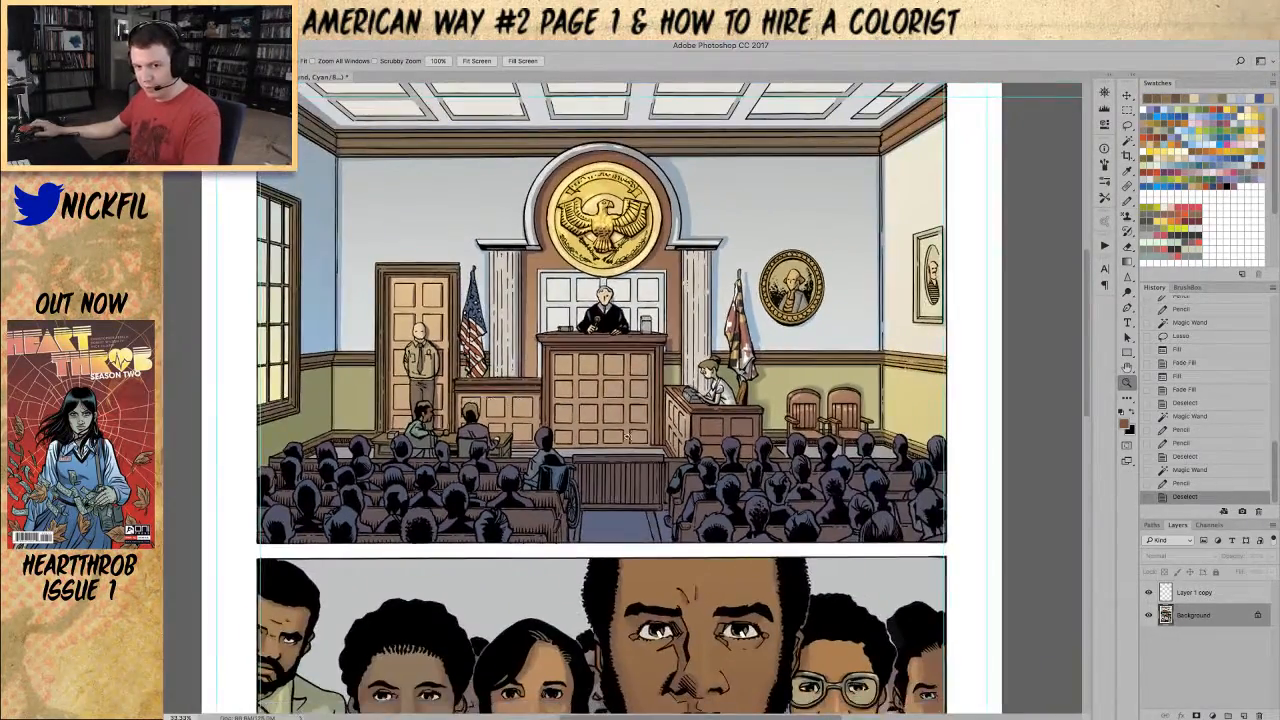
left_click(510, 390, "alt")
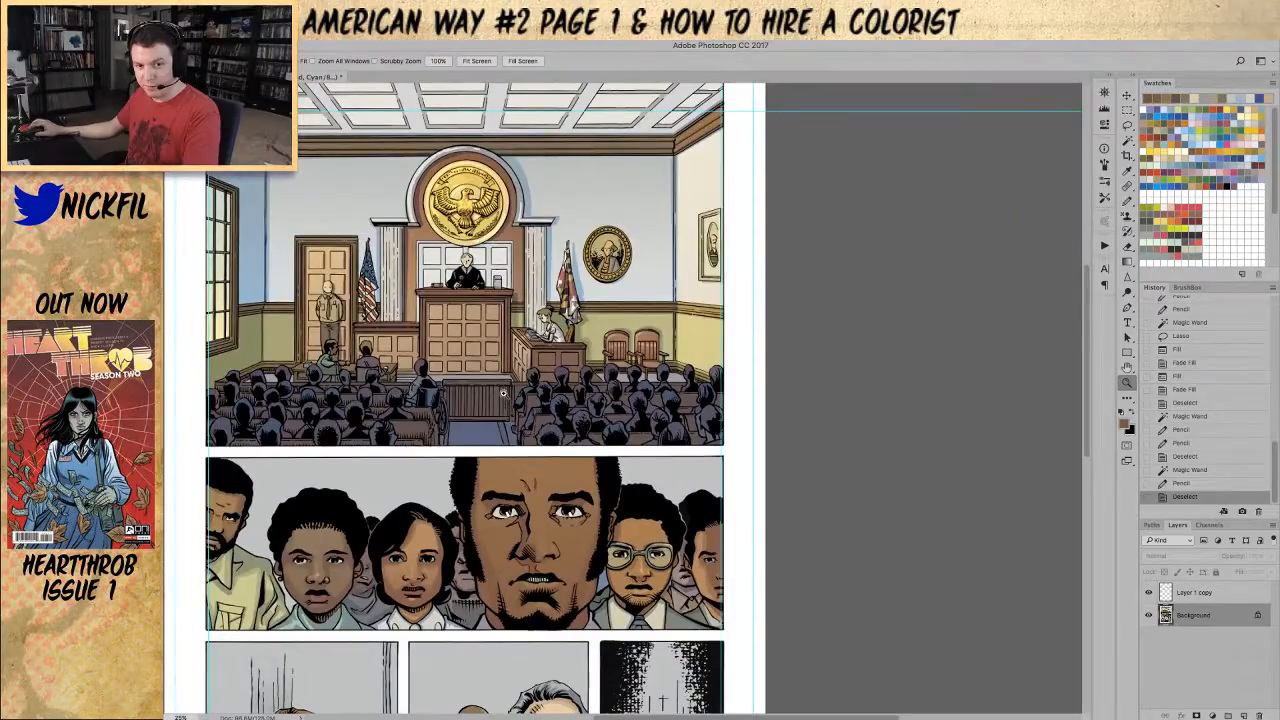
left_click_drag(519, 426, 644, 469)
left_click(540, 377, "alt")
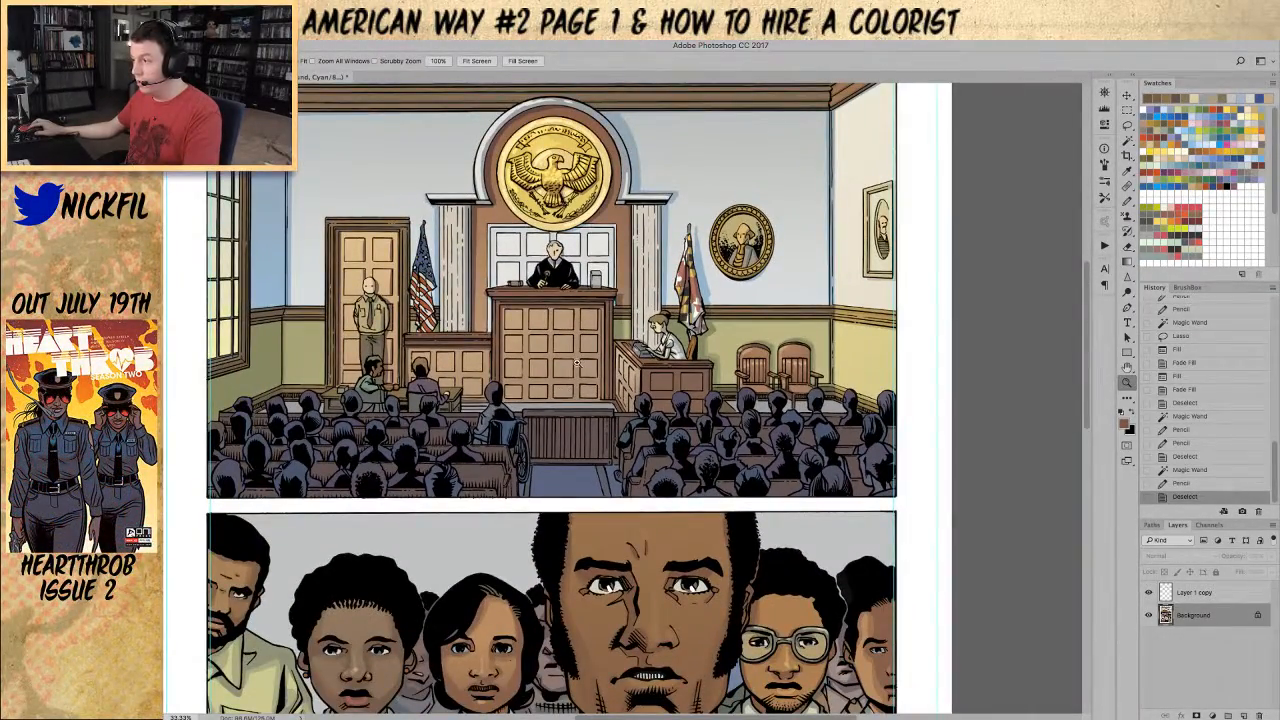
left_click_drag(731, 376, 829, 211)
scroll(895, 458, "up", 3)
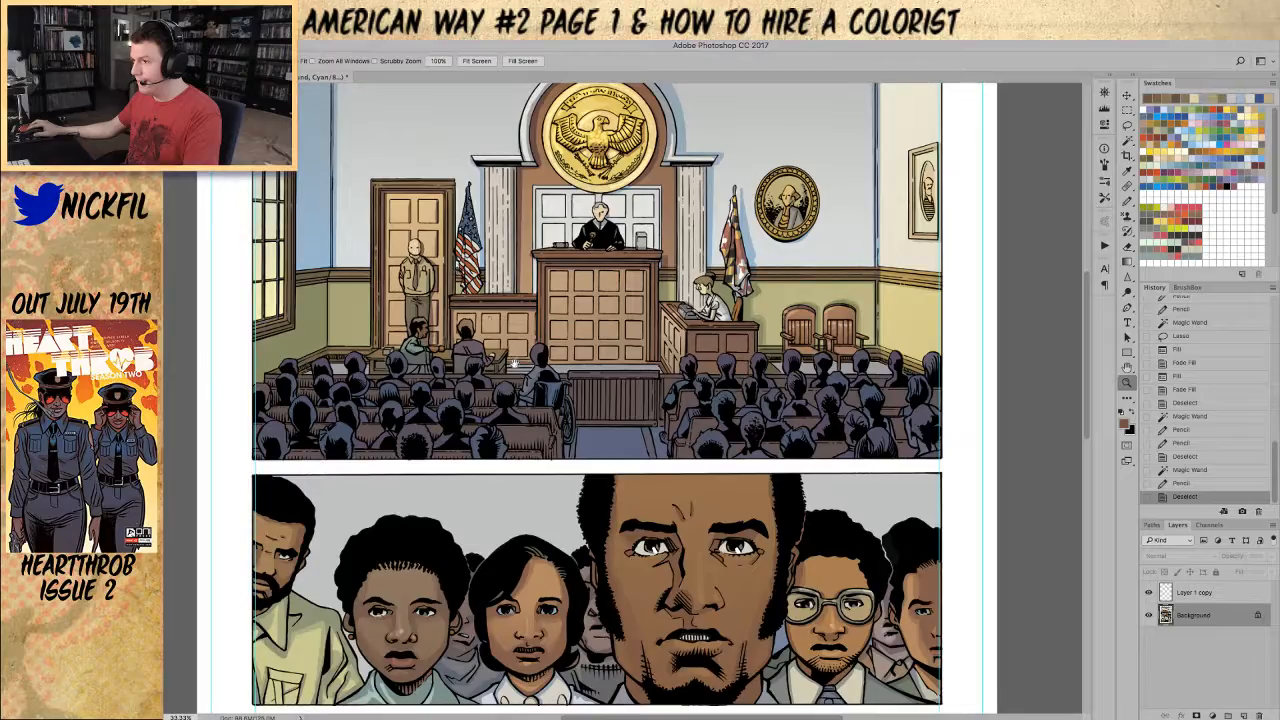
scroll(522, 387, "up", 3)
scroll(538, 380, "down", 4)
scroll(538, 380, "down", 3)
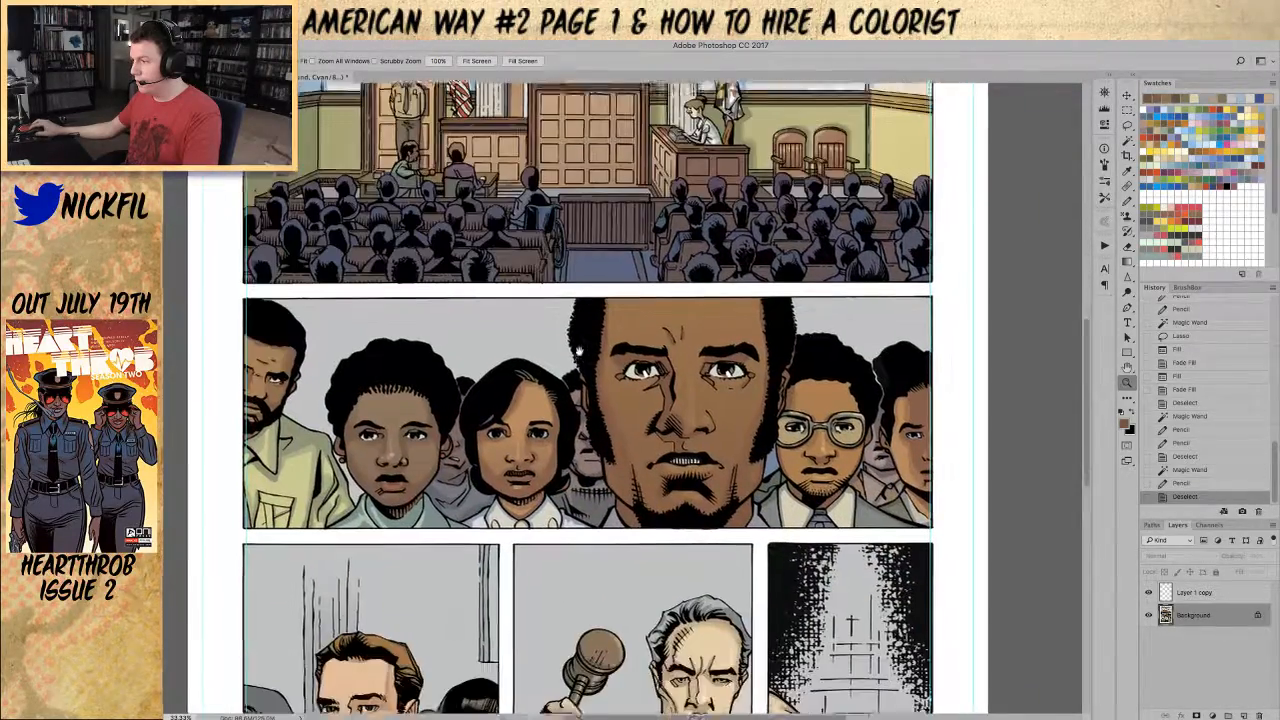
Step: Add highlights to the large central man's nose and mouth area using the Pencil in a lightening blend mode at 50% opacity
left_click_drag(647, 563, 653, 436)
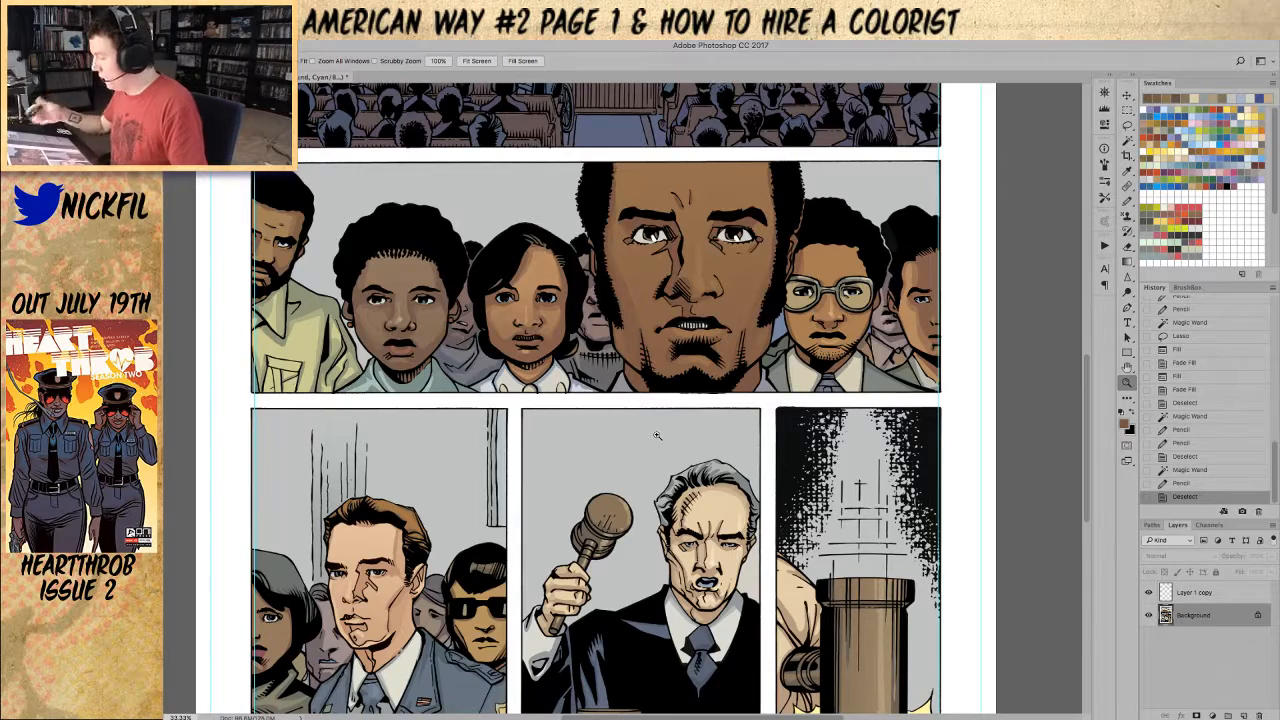
key("b")
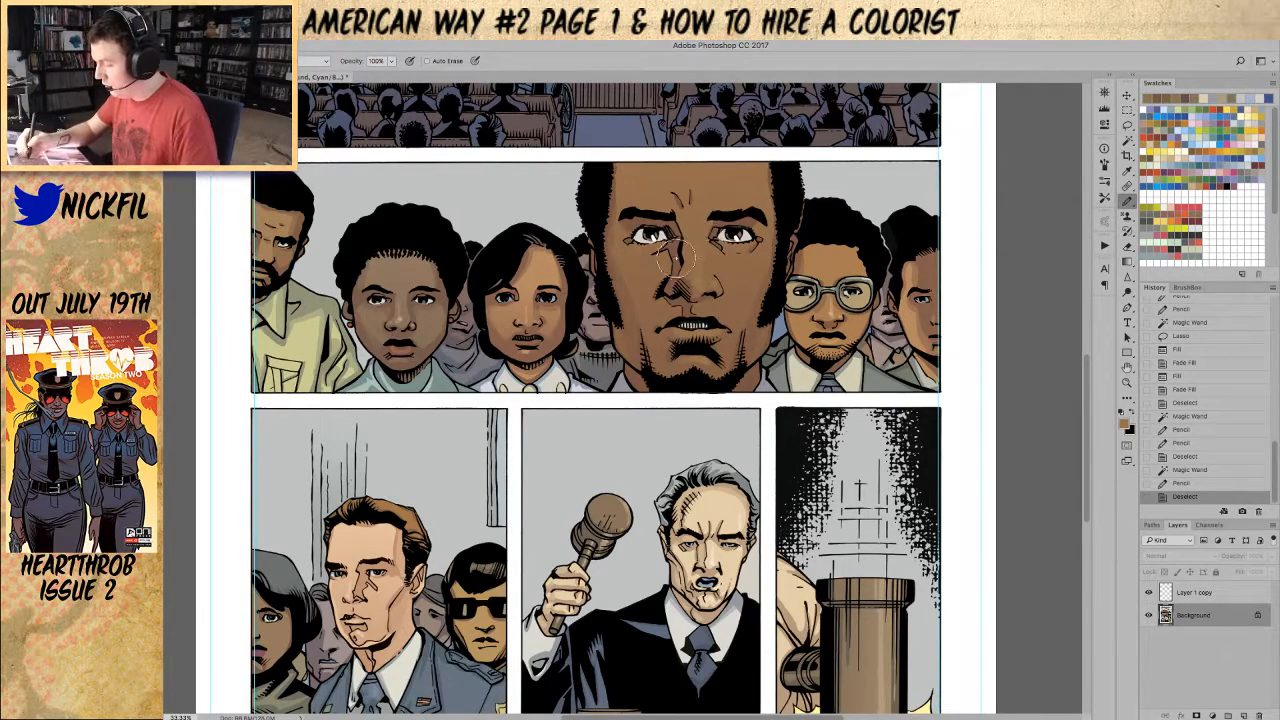
left_click(318, 61)
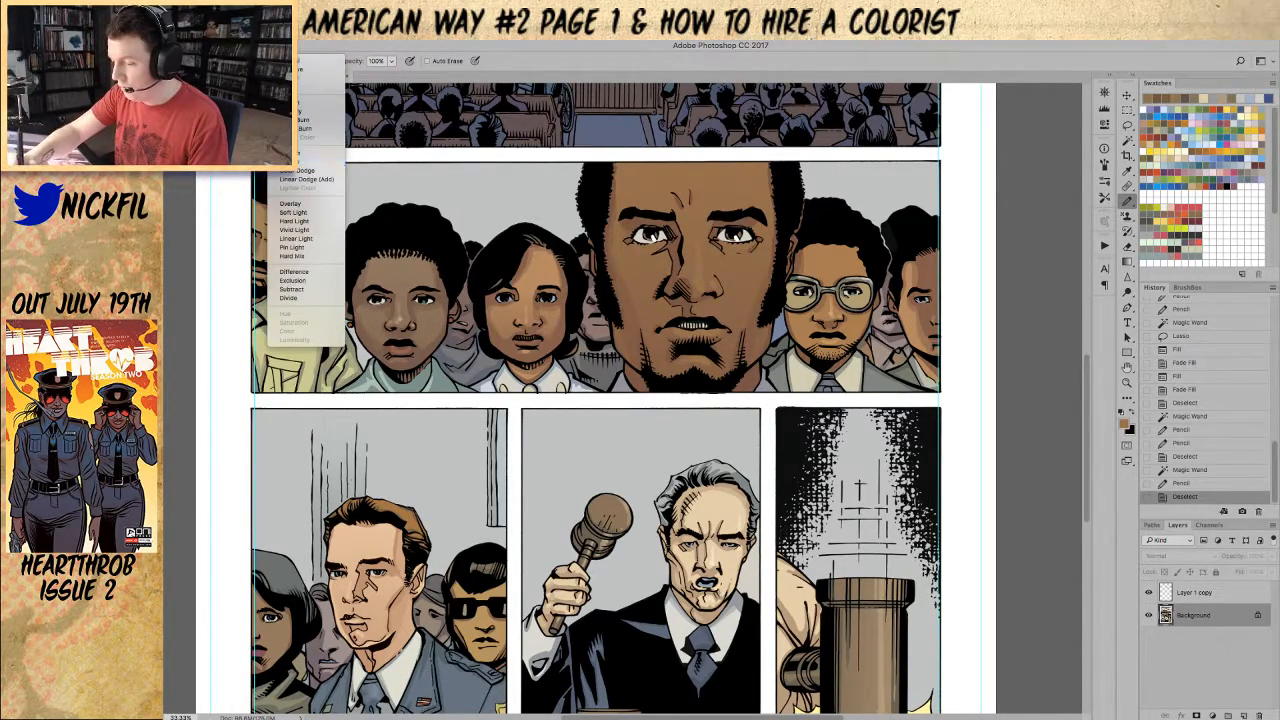
left_click(318, 162)
left_click(697, 281)
key("5")
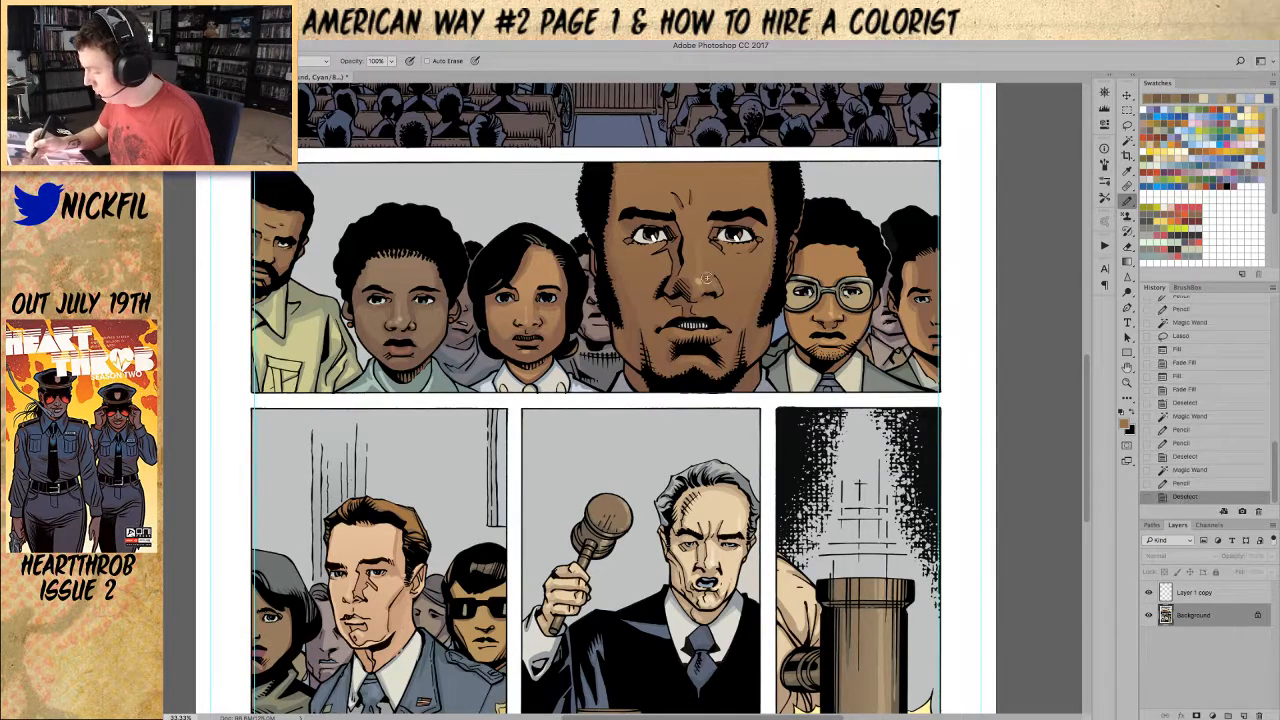
left_click(706, 335)
left_click(700, 330)
left_click(724, 285)
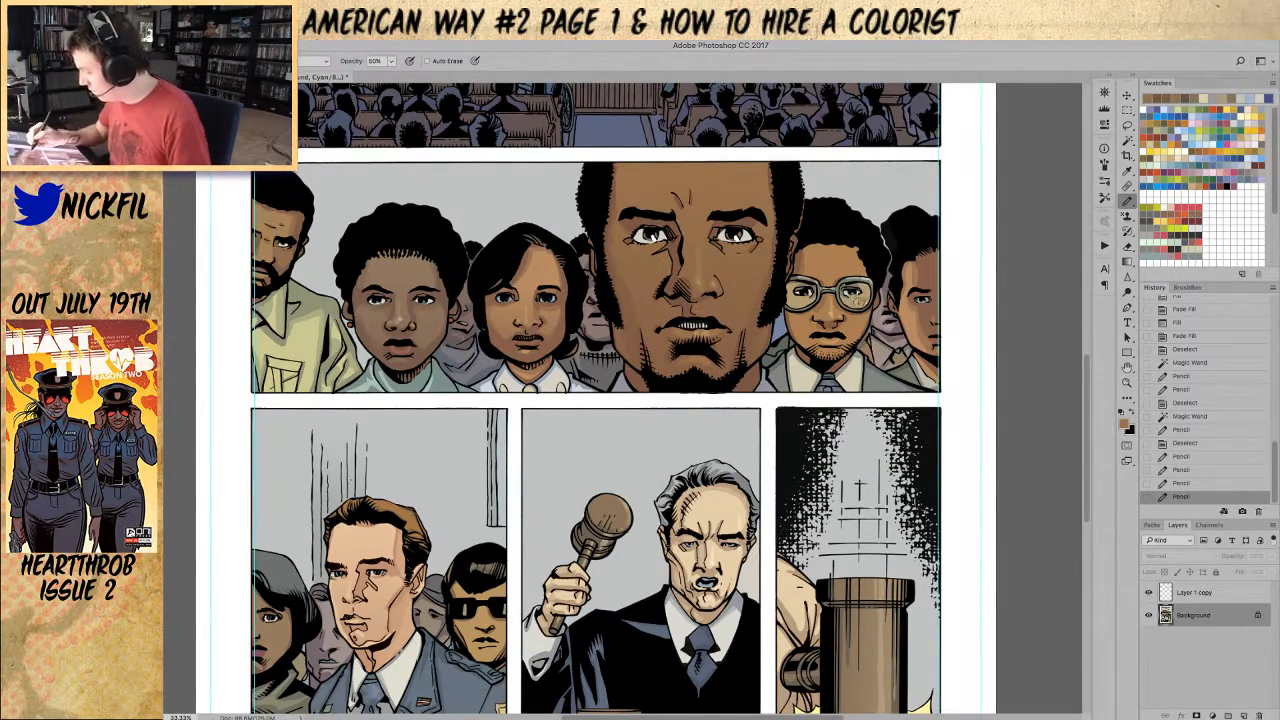
Step: Paint highlights on both lenses of the man's glasses in the second panel with the Pencil at 100% opacity
left_click(868, 272)
left_click(866, 276)
key("0")
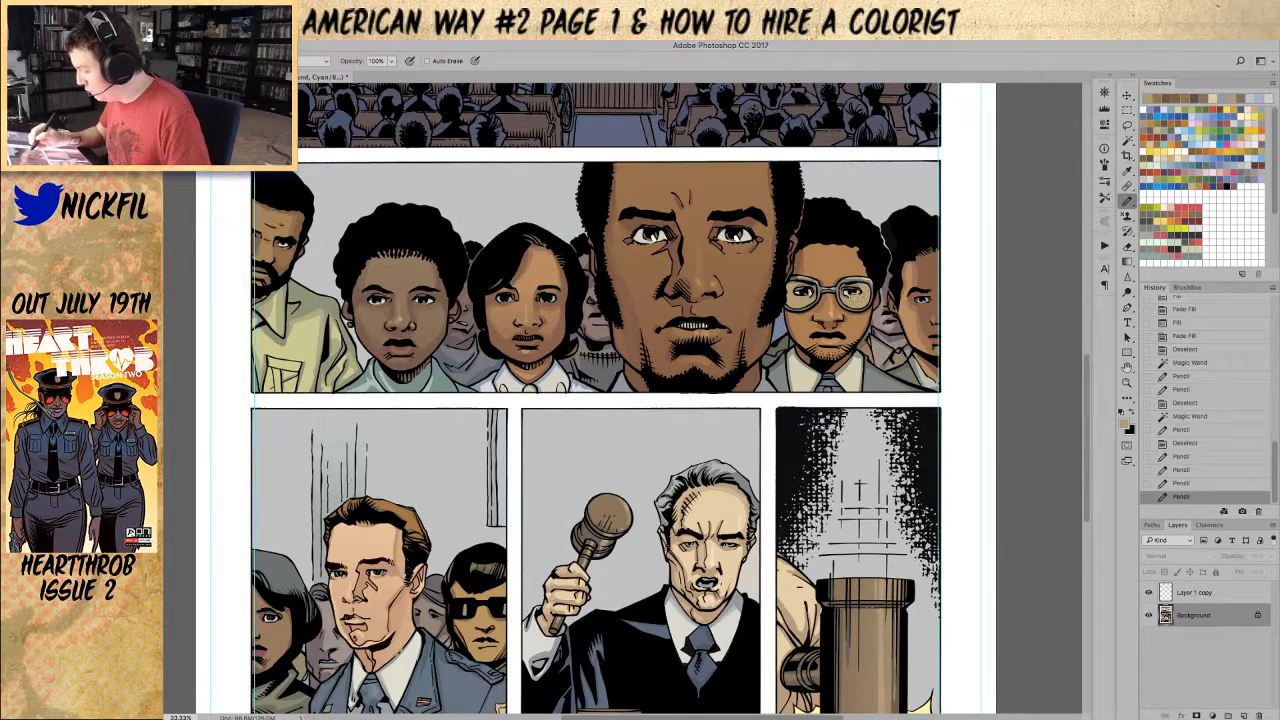
left_click(858, 298)
left_click(882, 274)
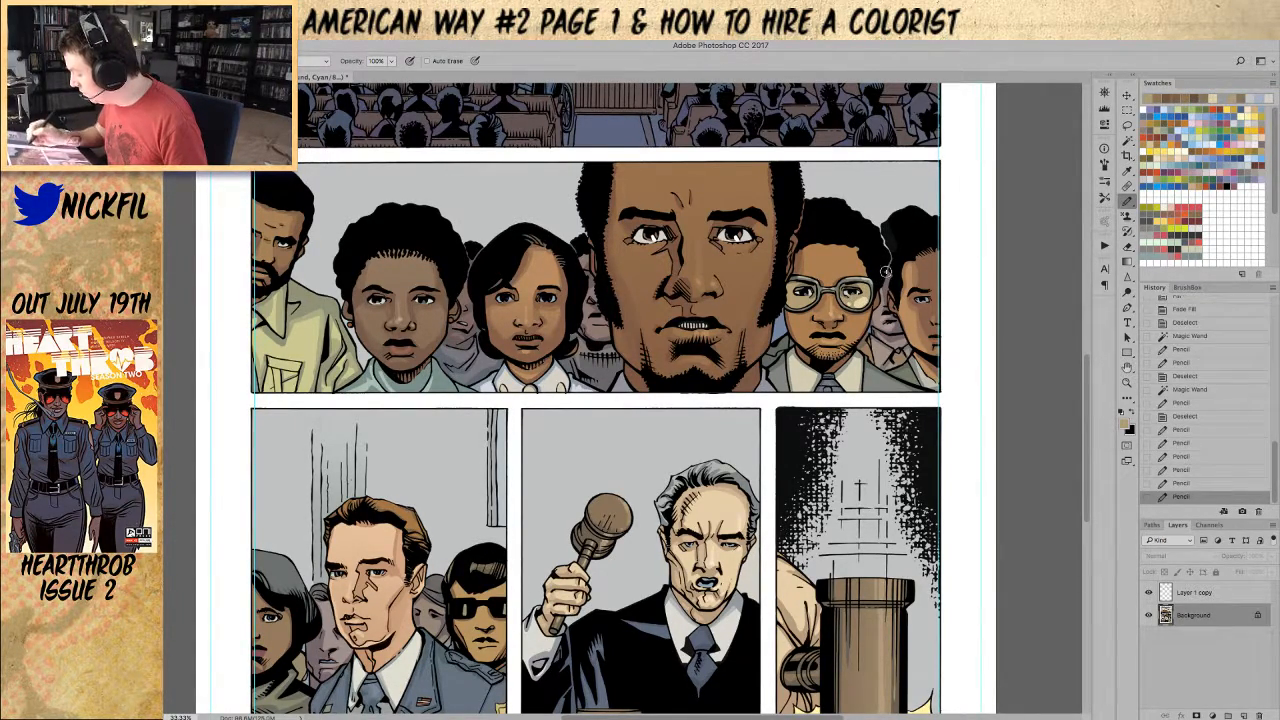
left_click(803, 302)
left_click(802, 295)
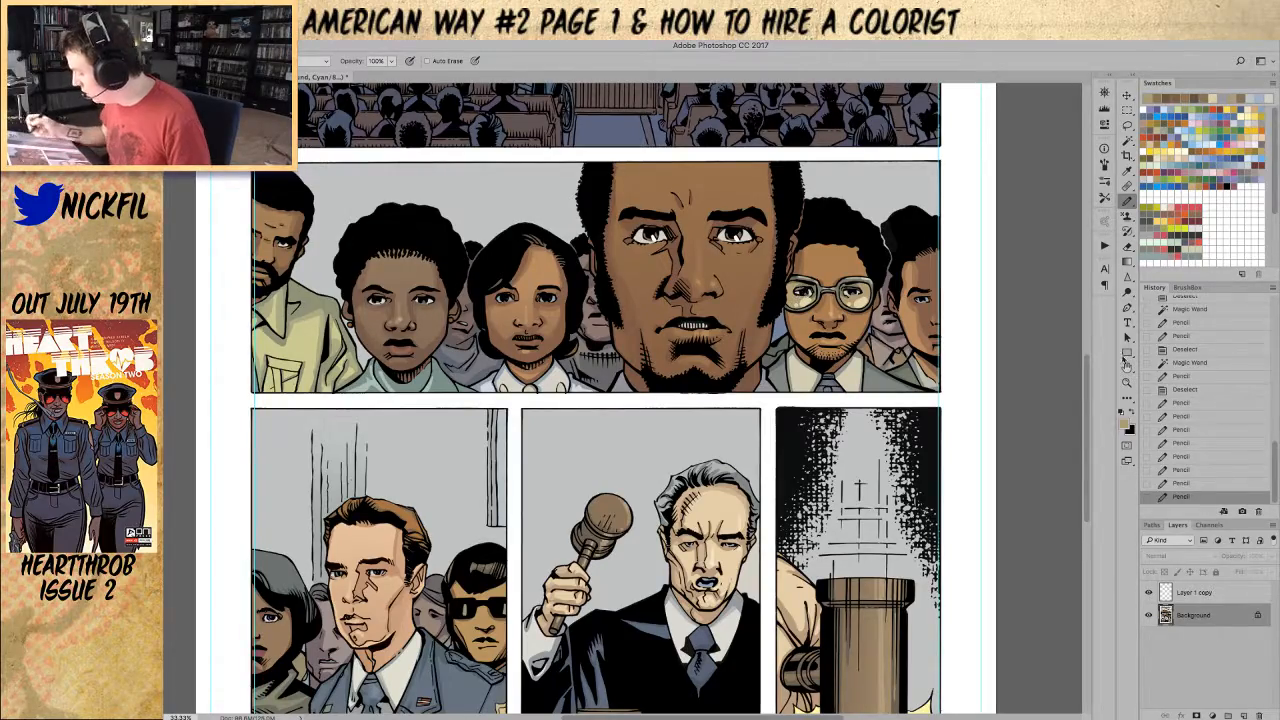
Step: Sample the grey-brown of the guard's trousers and paint highlights on the man in the wheelchair with the Pencil
key("z")
left_click(916, 453, "alt")
left_click(916, 453, "alt")
left_click(916, 453, "alt")
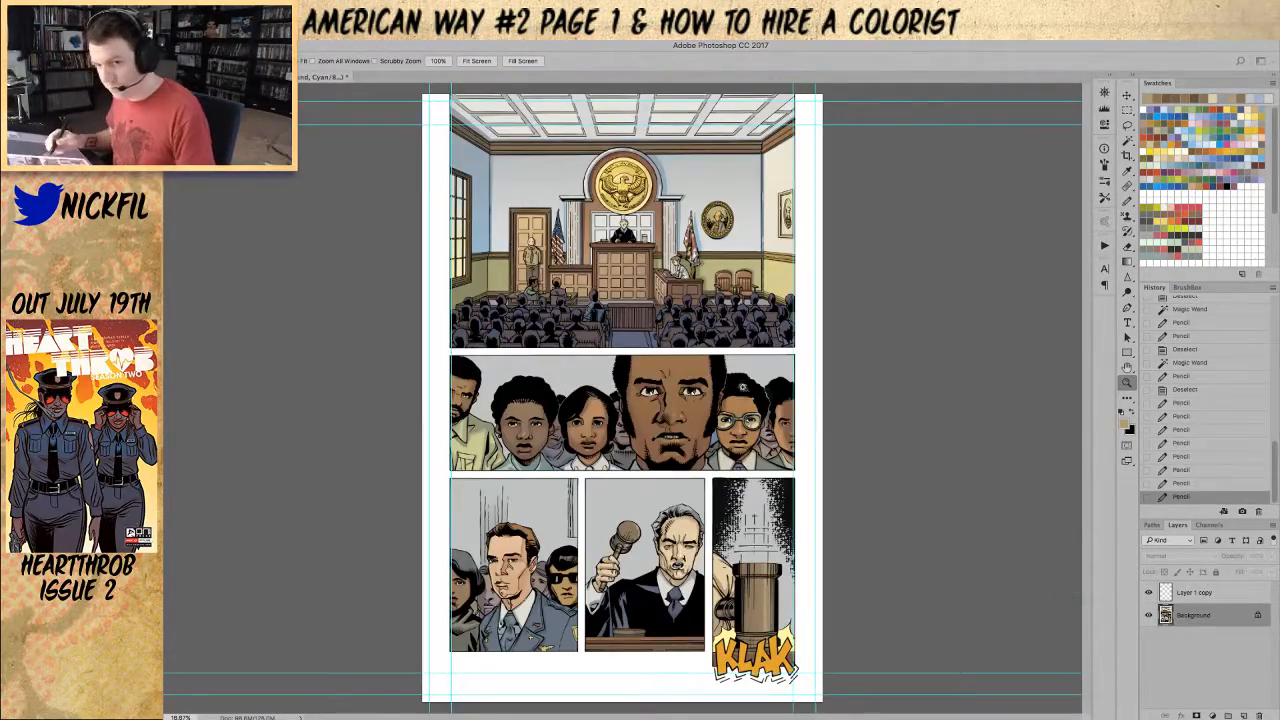
left_click(521, 346)
left_click(1127, 367)
left_click_drag(665, 368, 646, 490)
left_click(1127, 199)
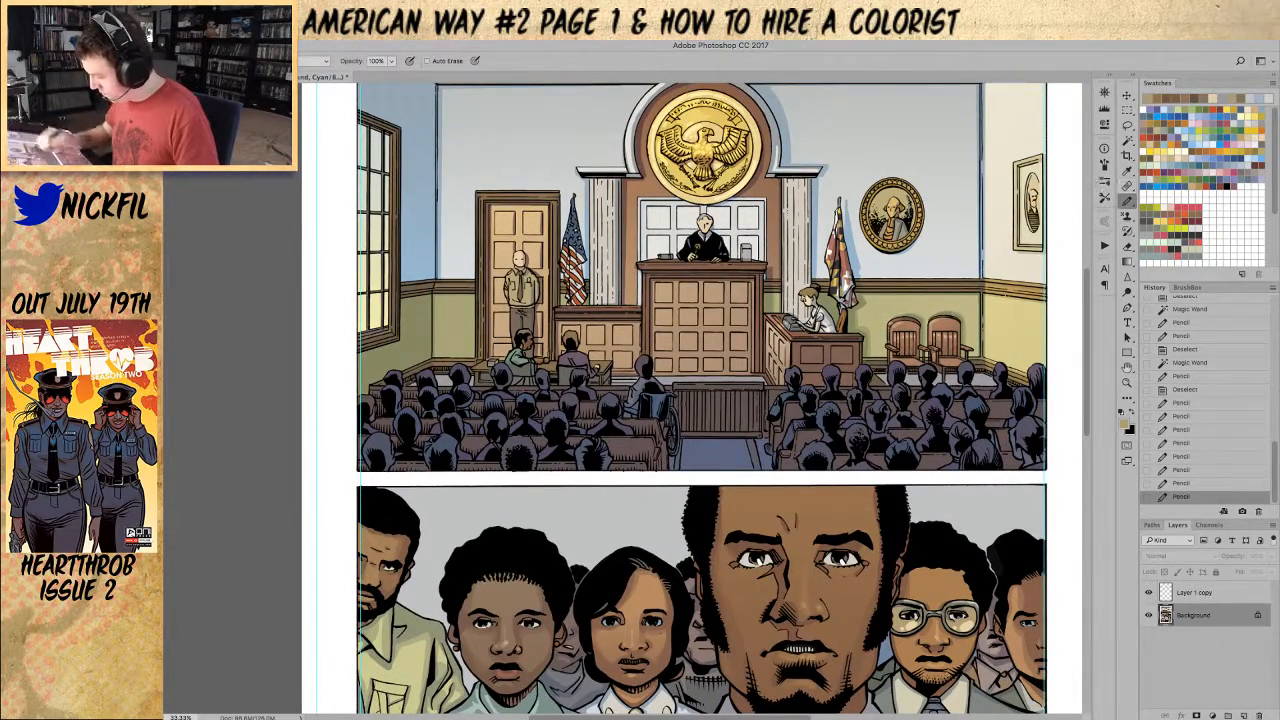
left_click(522, 318, "alt")
left_click(320, 63)
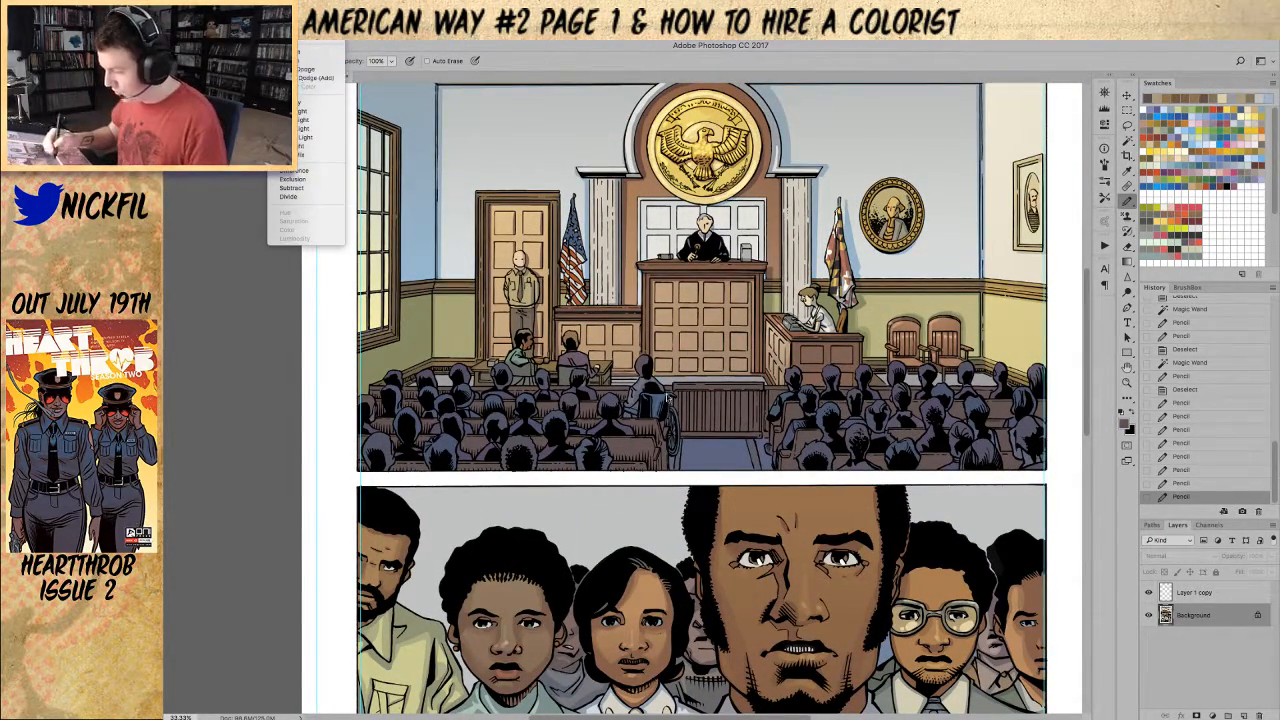
left_click(645, 362)
mouse_move(642, 362)
left_mouse_down()
mouse_move(638, 402)
mouse_move(659, 406)
left_mouse_up()
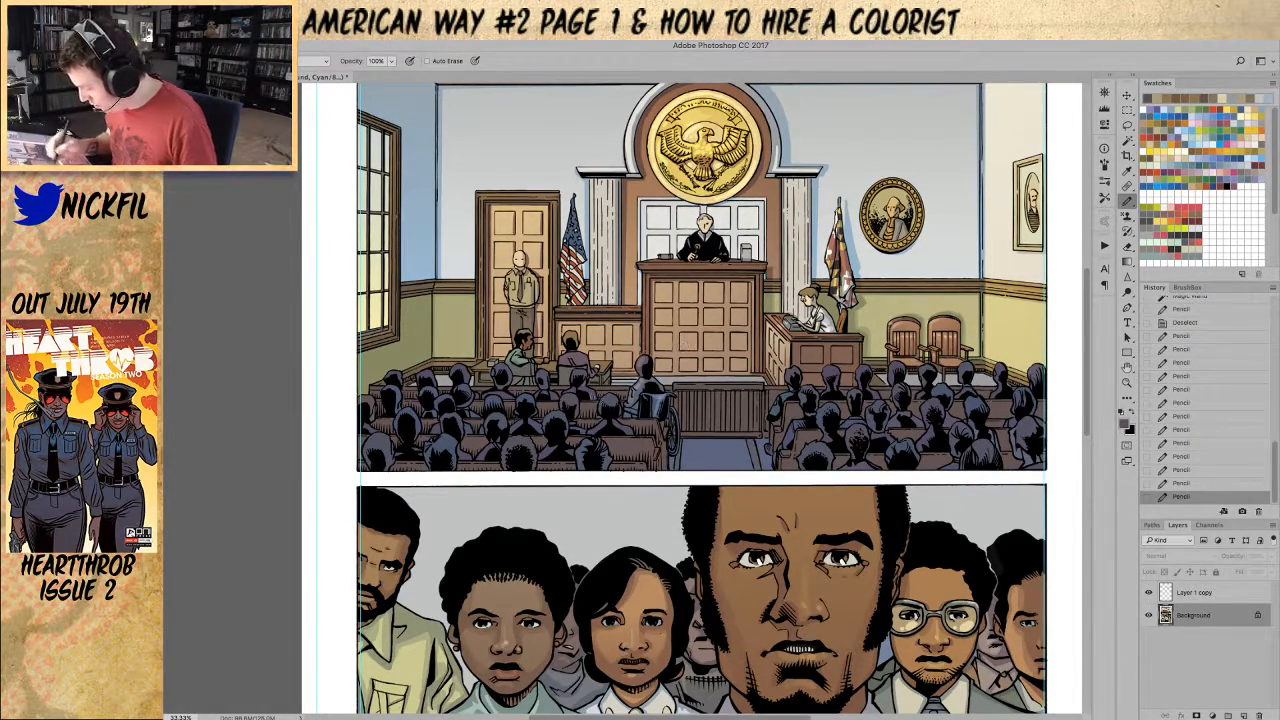
Step: Paint matching highlights across the silhouetted audience members on both sides of the courtroom aisle
left_click_drag(580, 372, 608, 400)
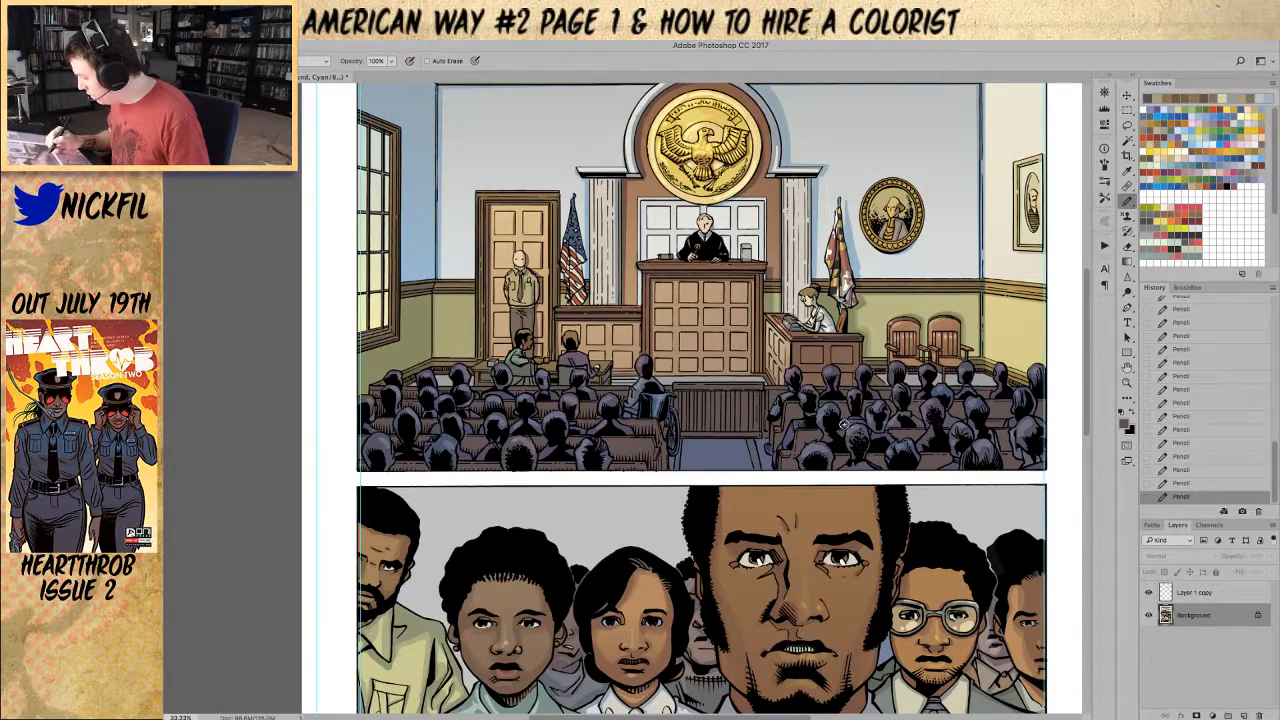
key("z")
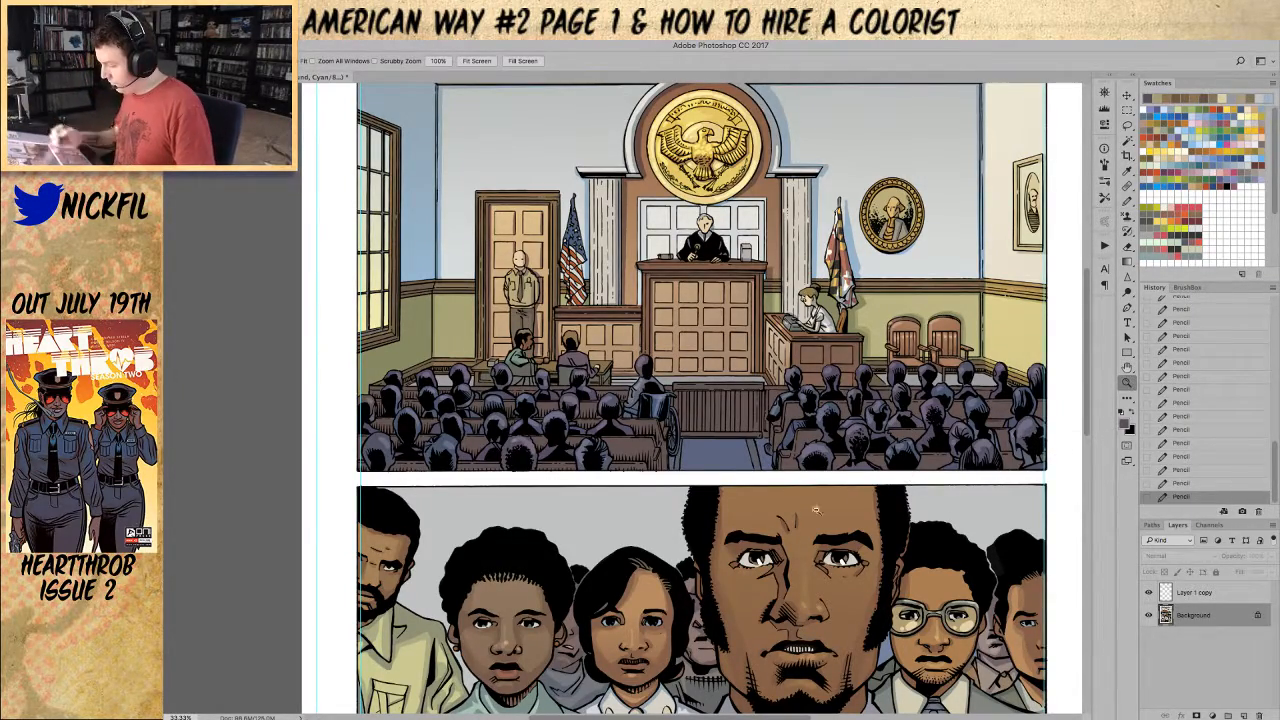
left_click(835, 503, "alt")
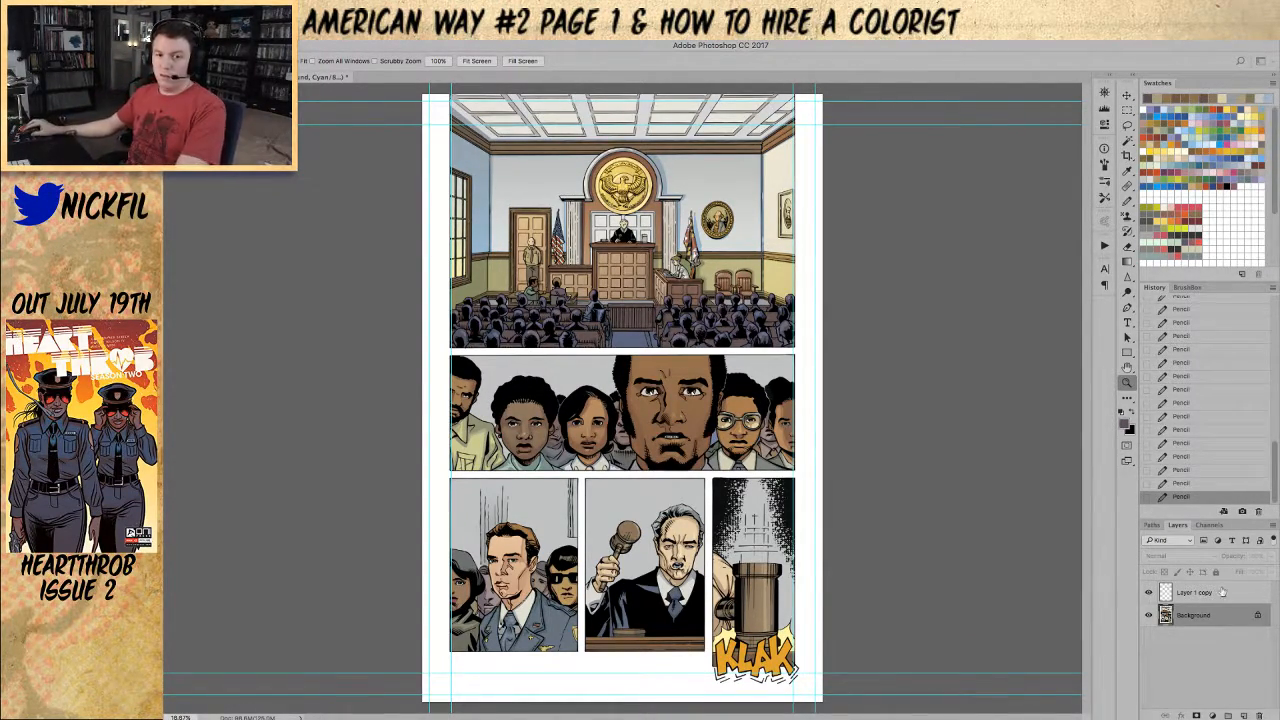
Step: Try filling the Magic Wand selection with a light blue sampled from the courtroom wall, and revert to the state before the fill
left_click(738, 467)
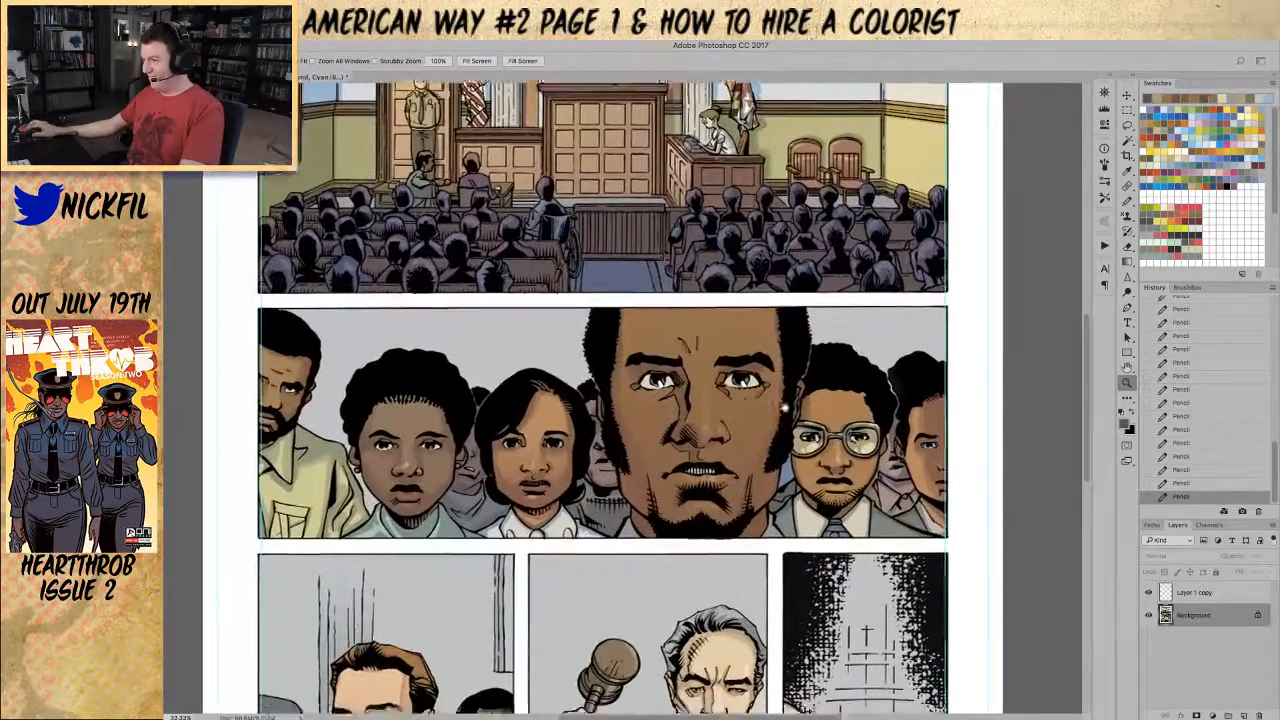
key("ctrl+minus")
key("b")
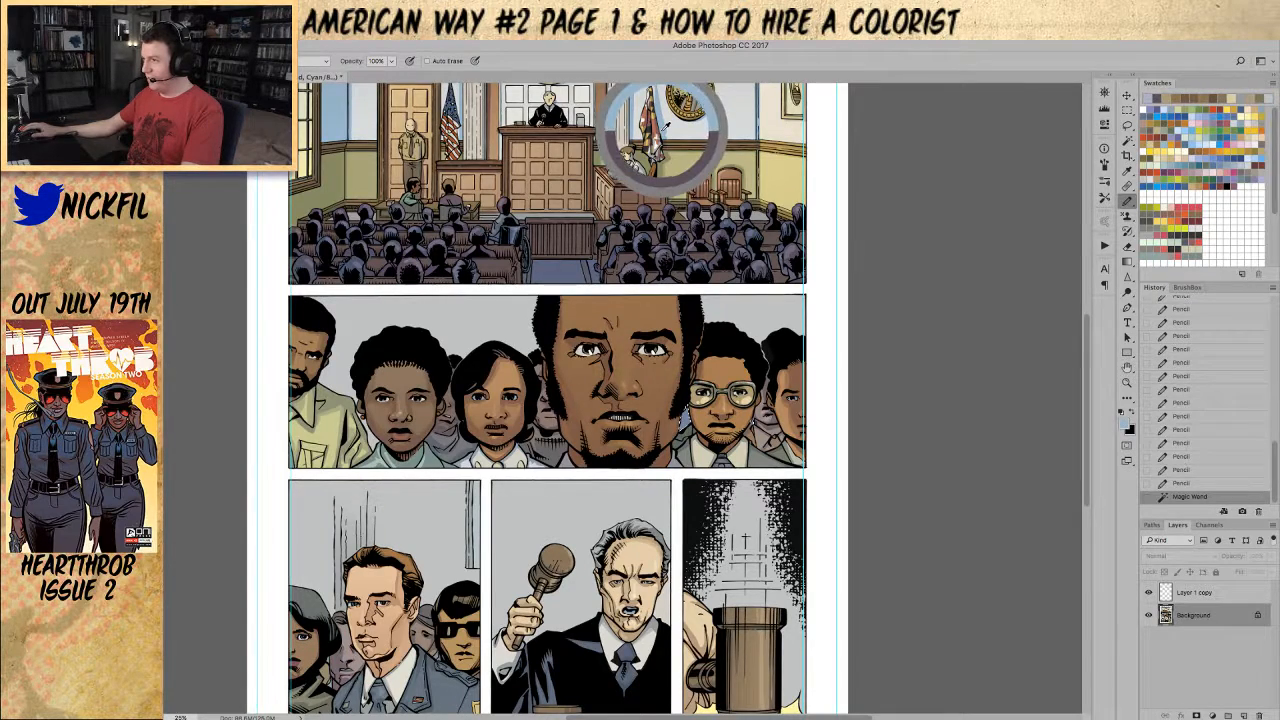
key("alt+BackSpace")
key("z")
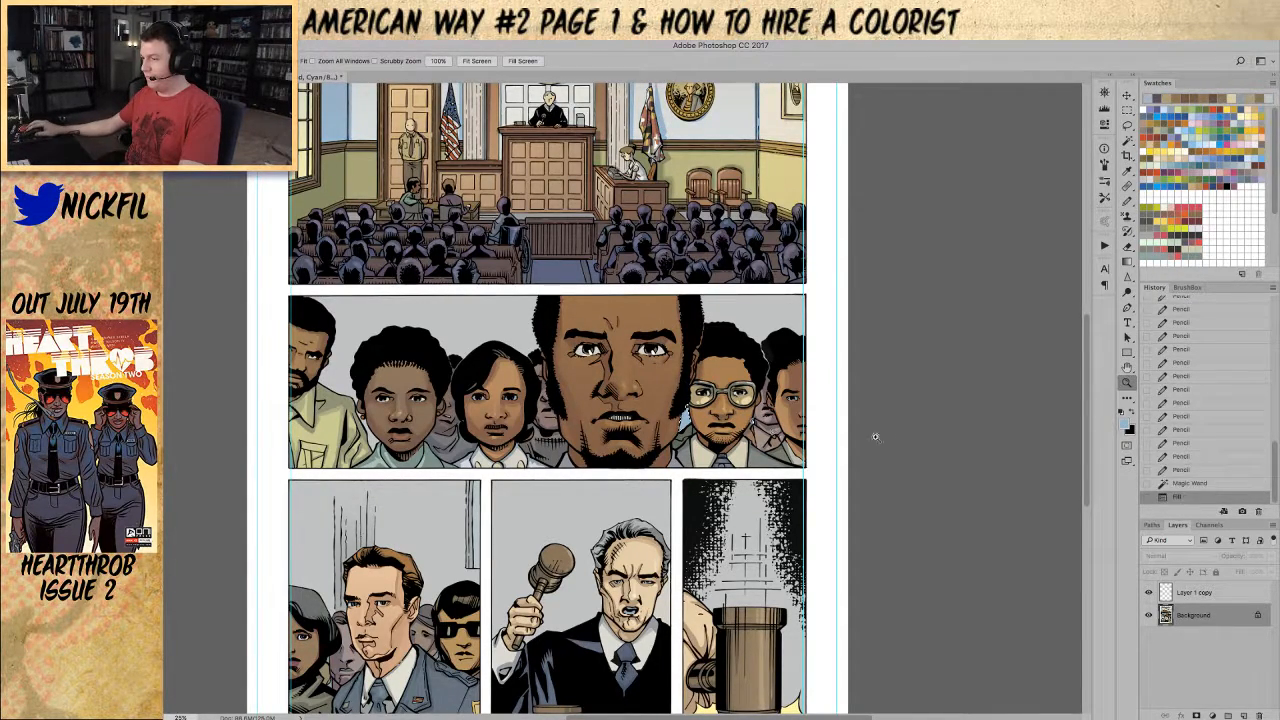
left_click(1160, 484)
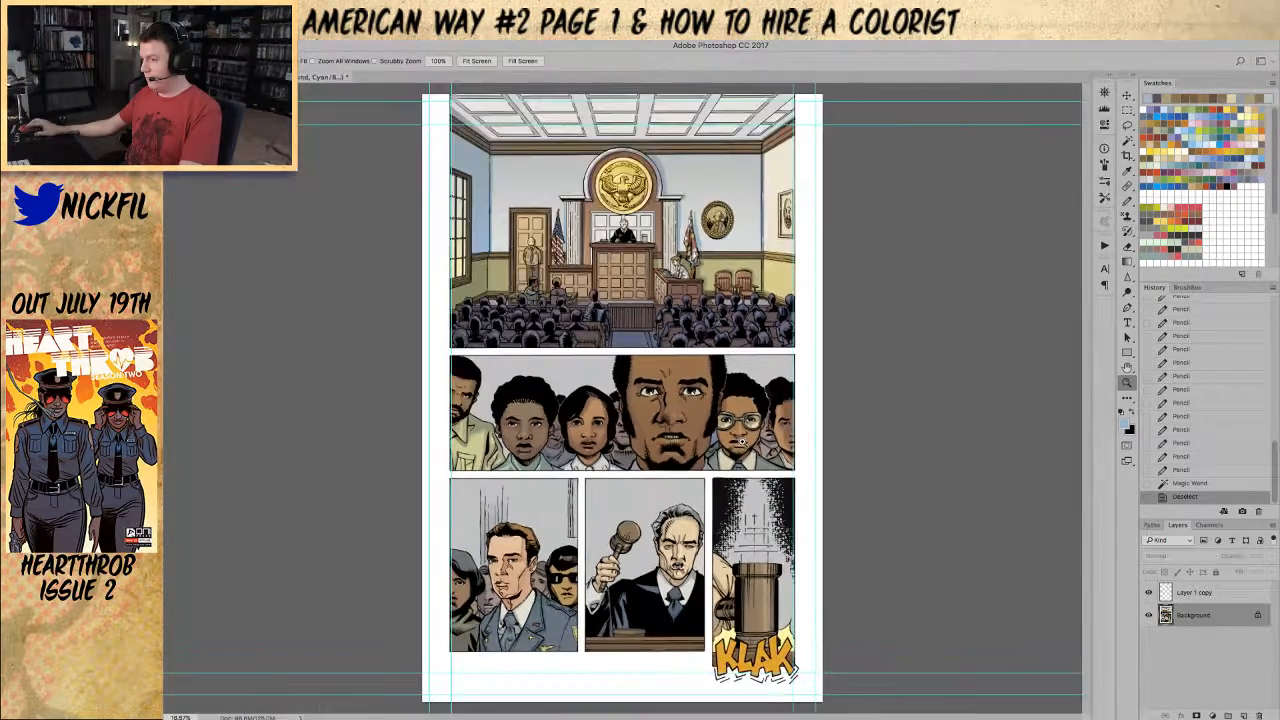
Step: Select the flat grey backgrounds across the panels with the Magic Wand
key("ctrl+0")
key("b")
left_click(550, 526, "alt")
key("super+d")
key("w")
left_click(689, 497)
left_click(484, 550, "shift")
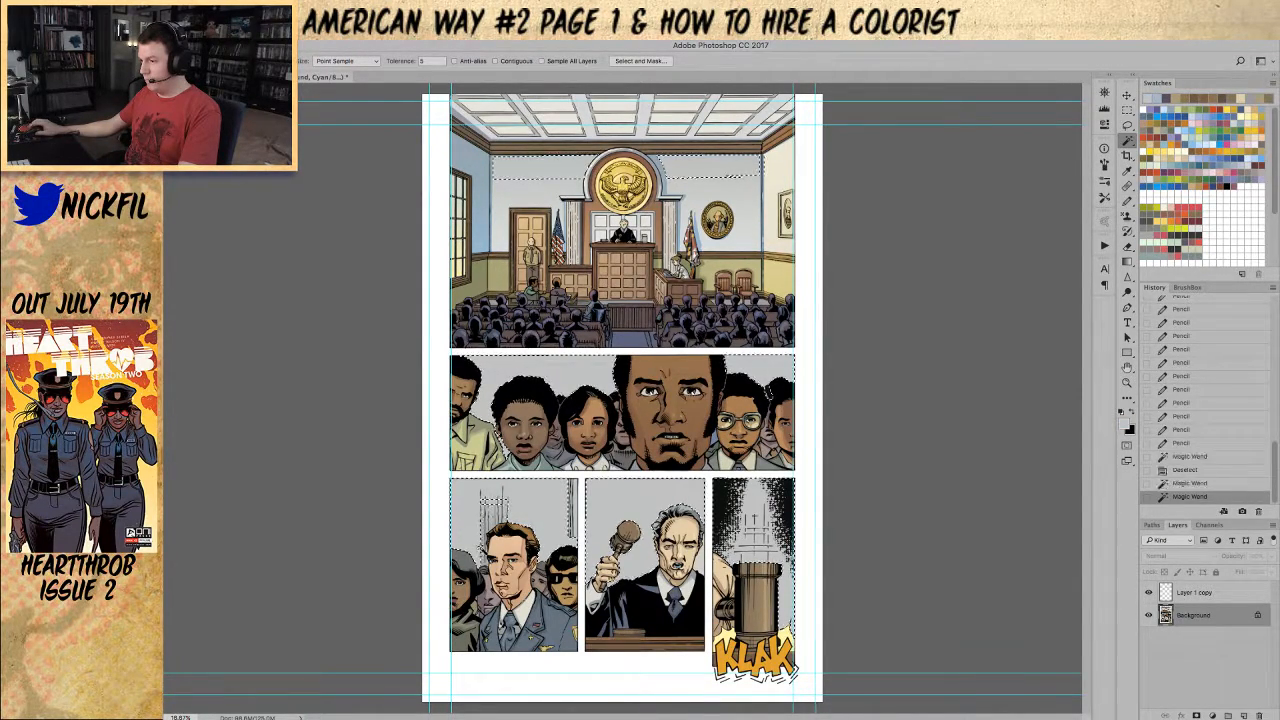
Step: Add the remaining grey slivers behind the man in the blue suit and exclude the first panel's courtroom wall from the selection
left_click(486, 521, "shift")
left_click(491, 514, "shift")
left_click(503, 507, "shift")
left_click(571, 509, "shift")
left_click(575, 511, "shift")
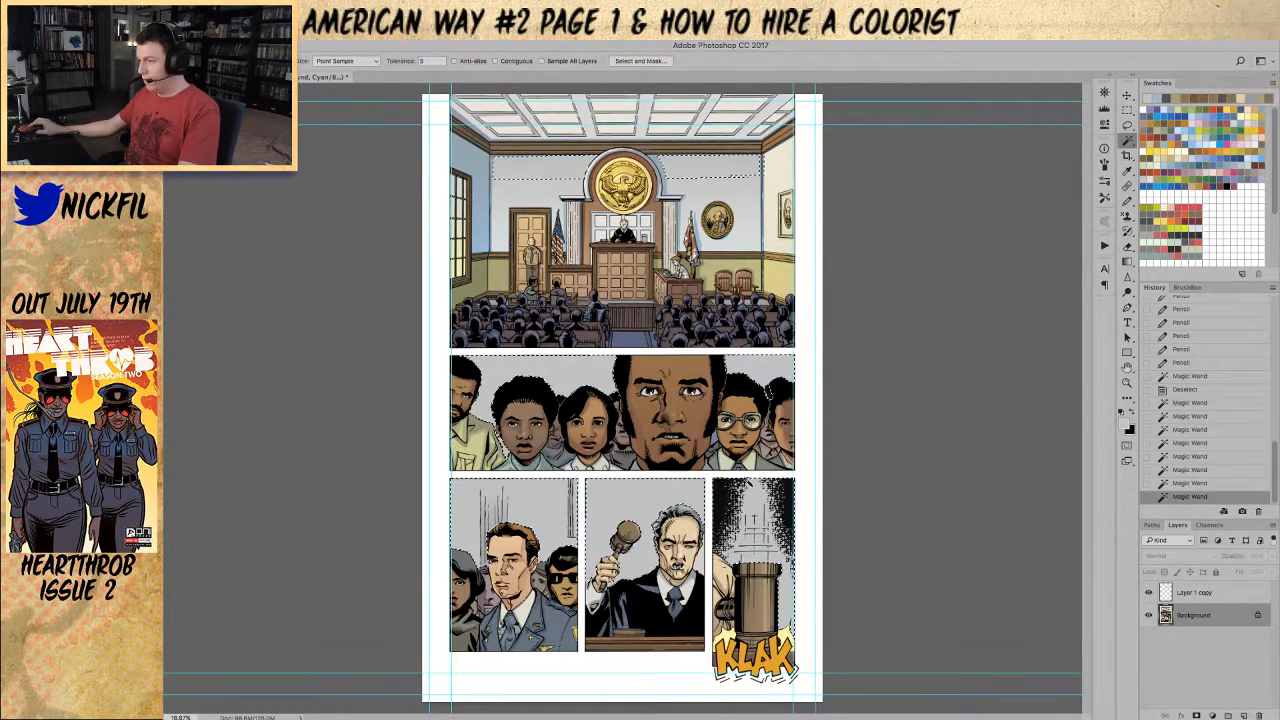
key("m")
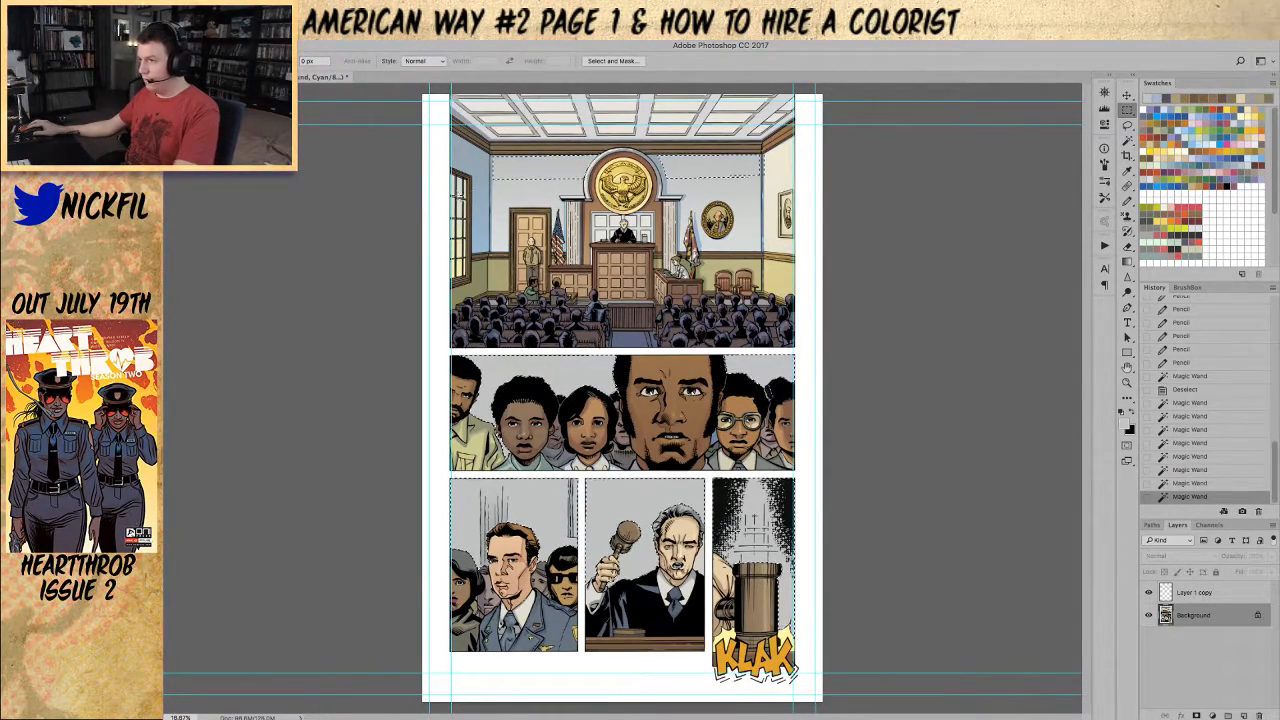
left_click_drag(474, 142, 847, 208)
Step: Set the Gradient tool to Normal mode and apply a light blue gradient to the selected panel backgrounds
key("g")
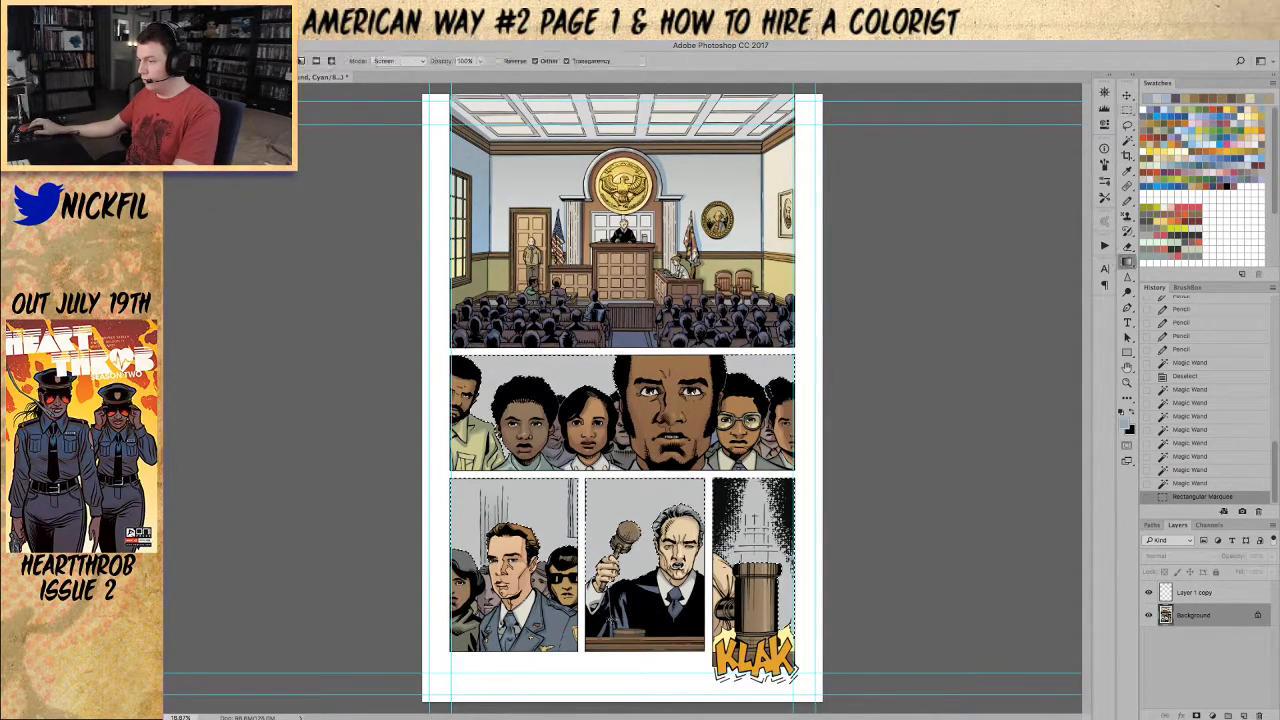
left_click_drag(517, 475, 517, 472)
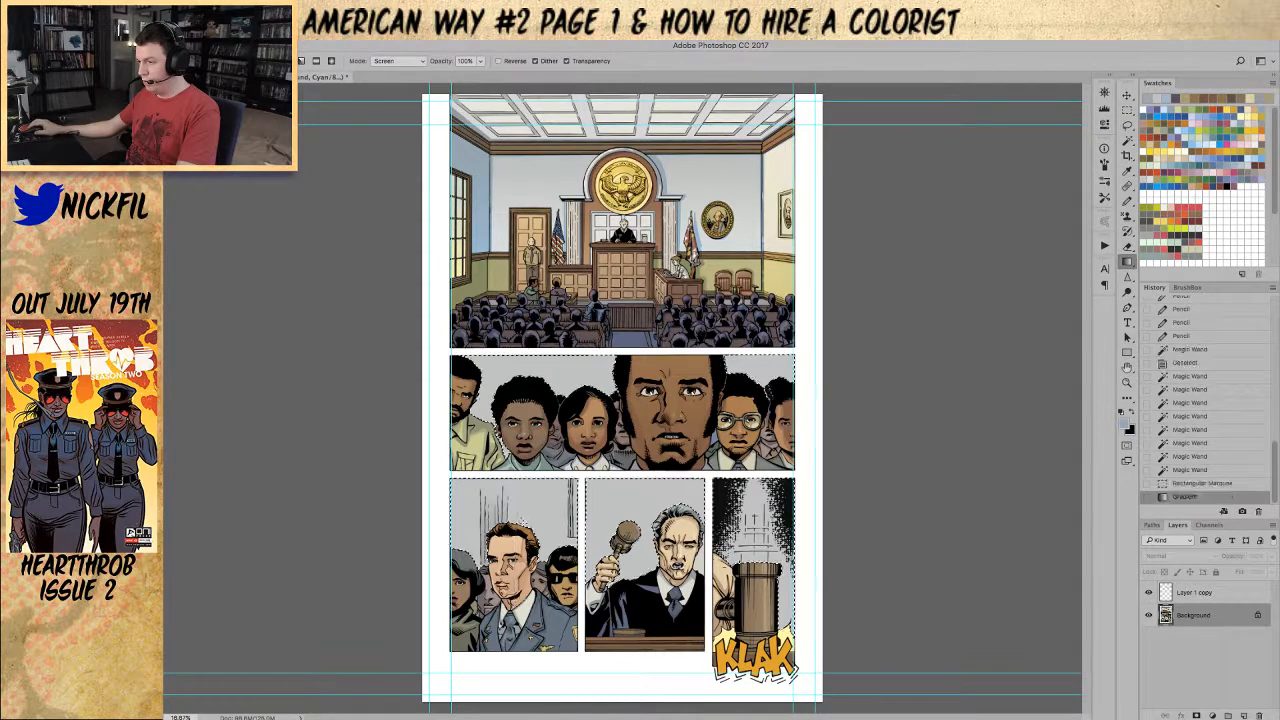
key("ctrl+z")
left_click(385, 60)
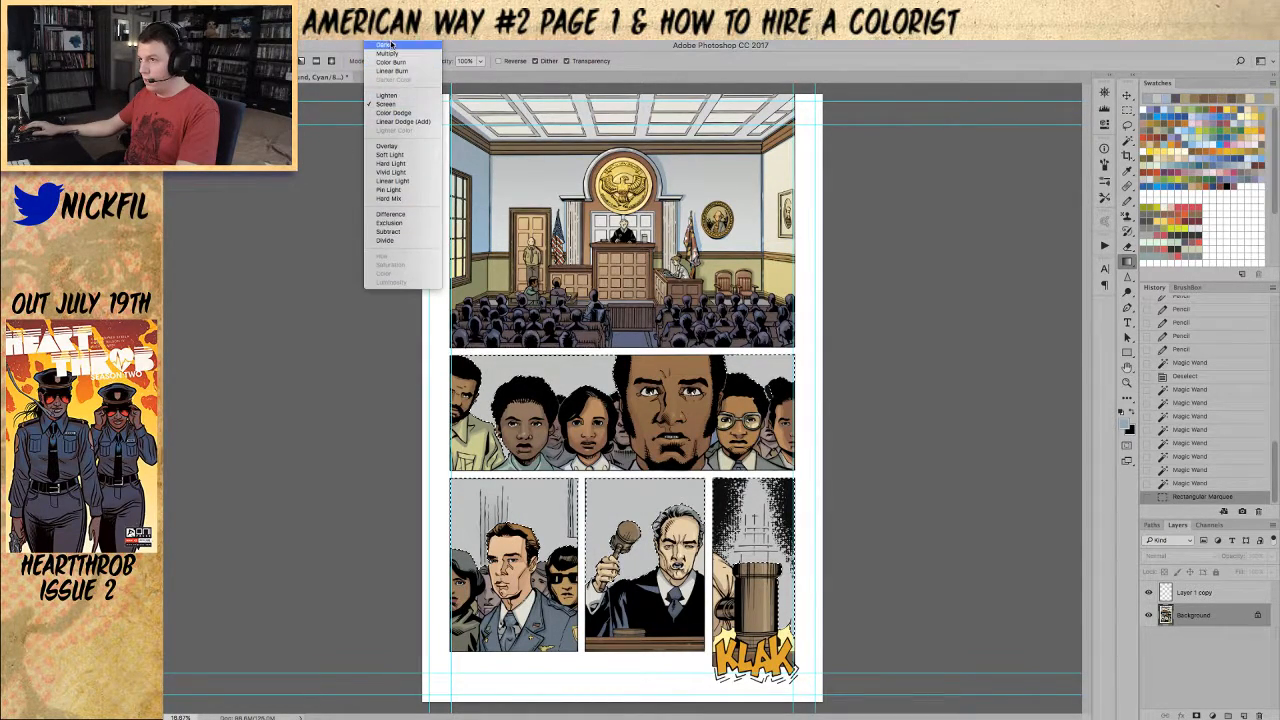
left_click(385, 47)
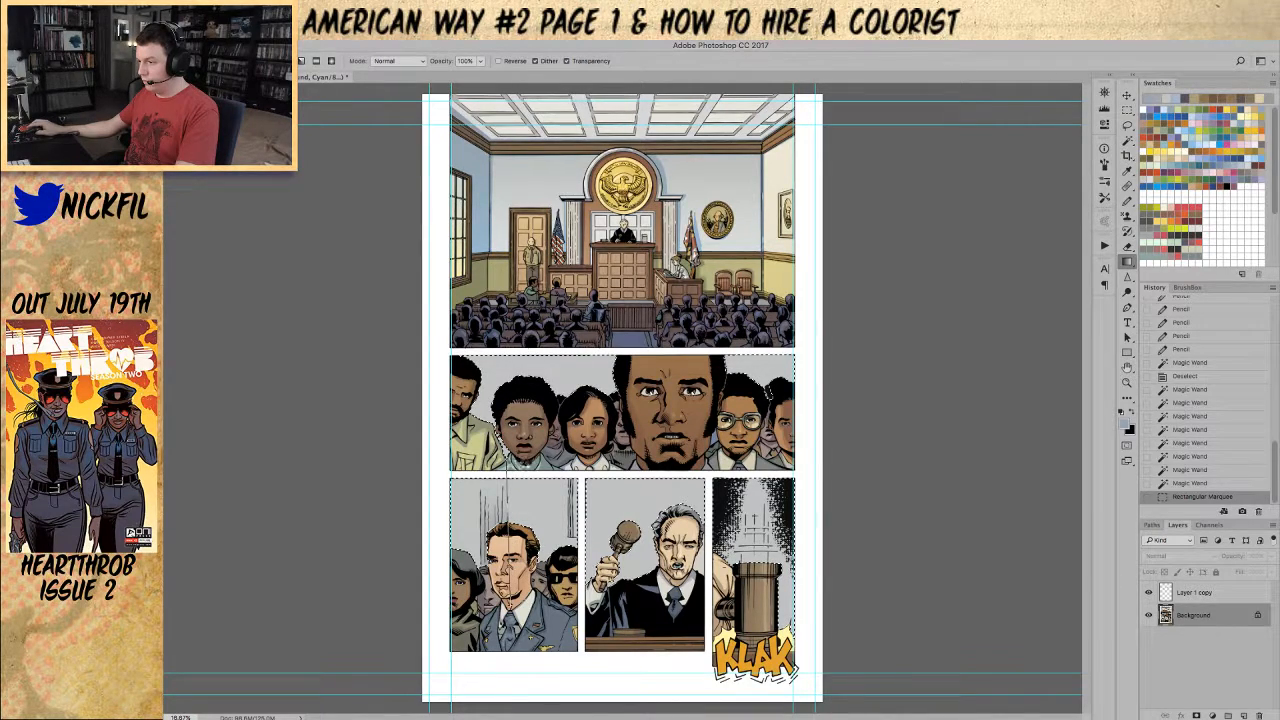
left_click_drag(506, 608, 506, 608)
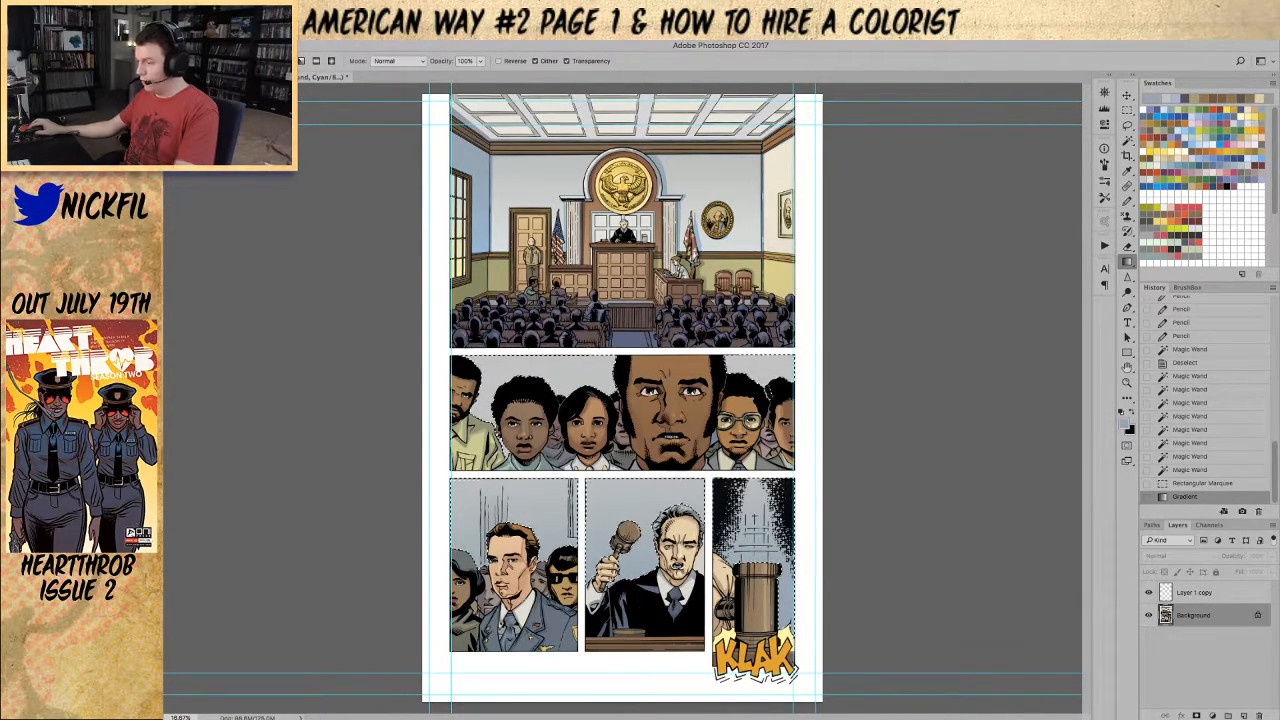
Step: Exclude the suited man's and the judge's panels from the selection and apply more light blue gradients to the remaining backgrounds
key("m")
left_click_drag(445, 476, 707, 670)
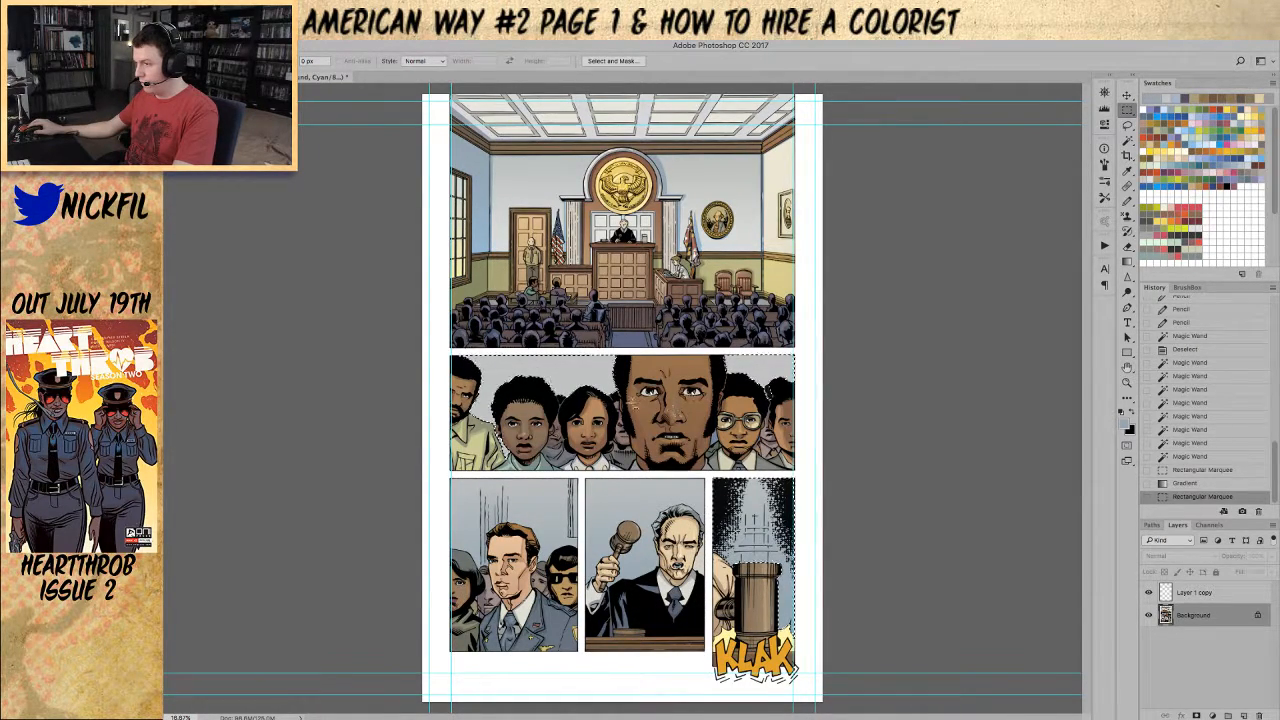
key("g")
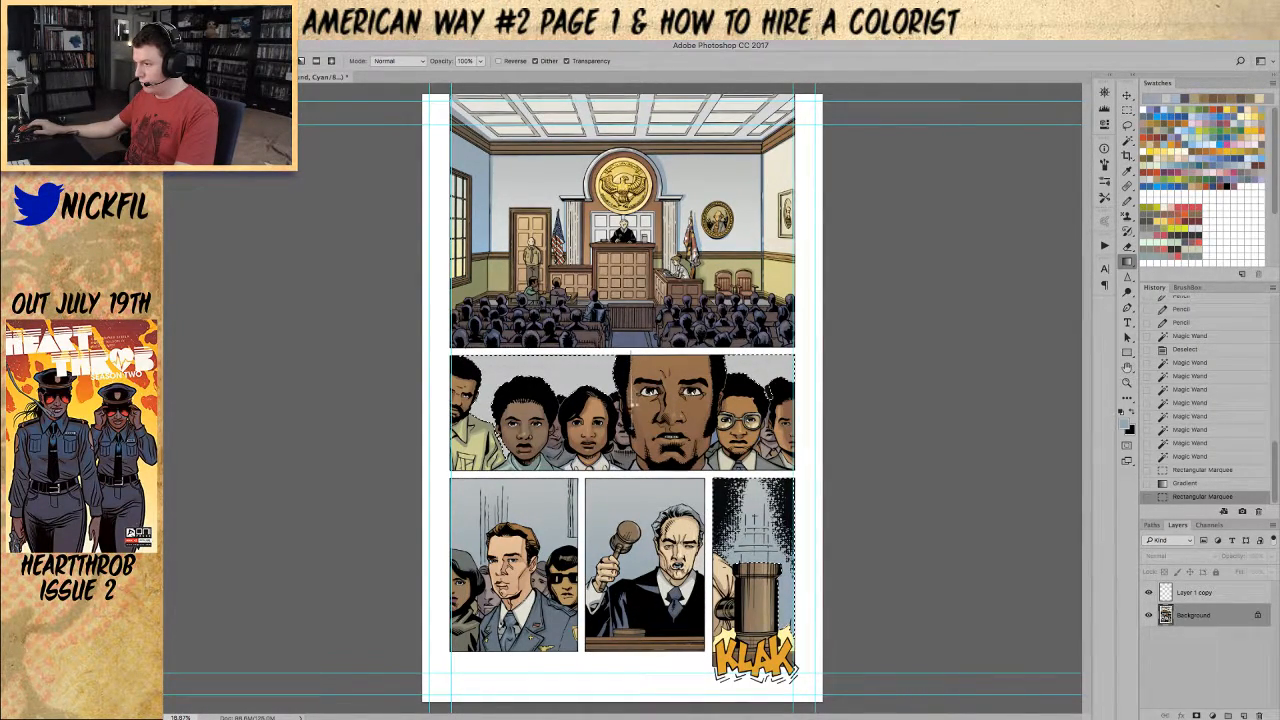
left_click_drag(631, 406, 635, 438)
left_click_drag(687, 394, 897, 365)
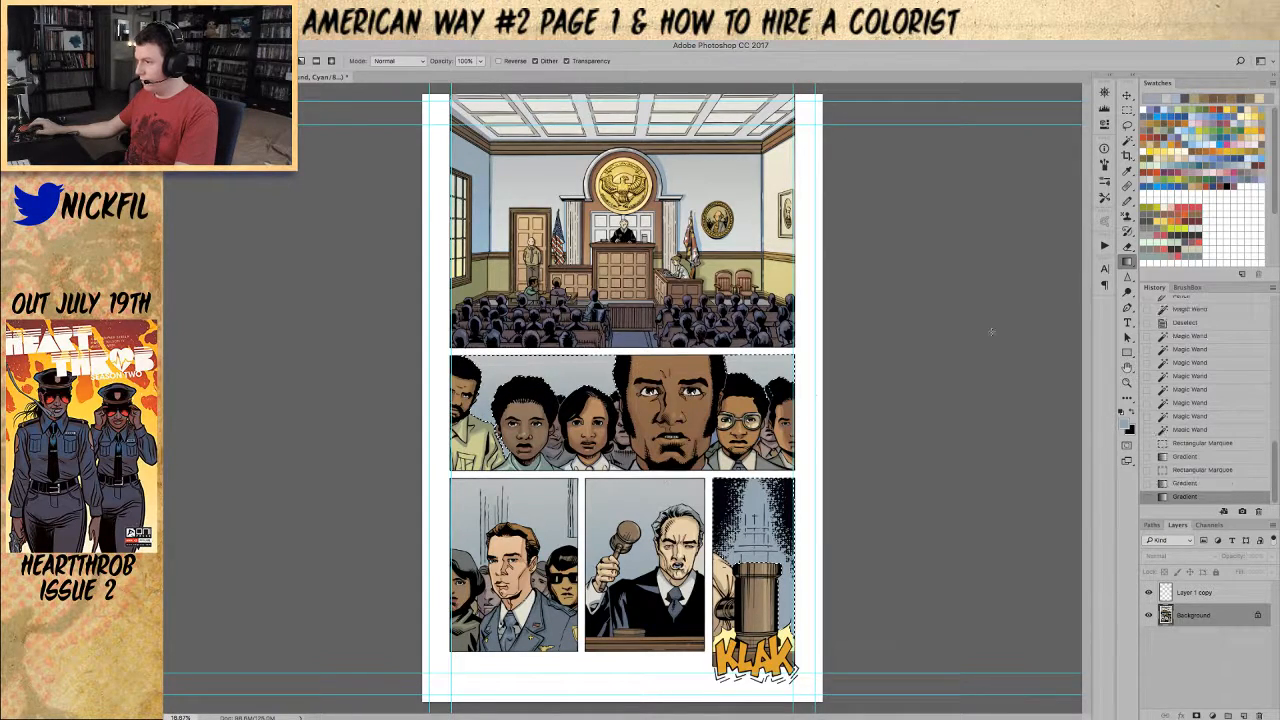
Step: Apply bright blue gradients in Screen mode to the lower background of the gavel panel and clear the selection
left_click(1150, 98)
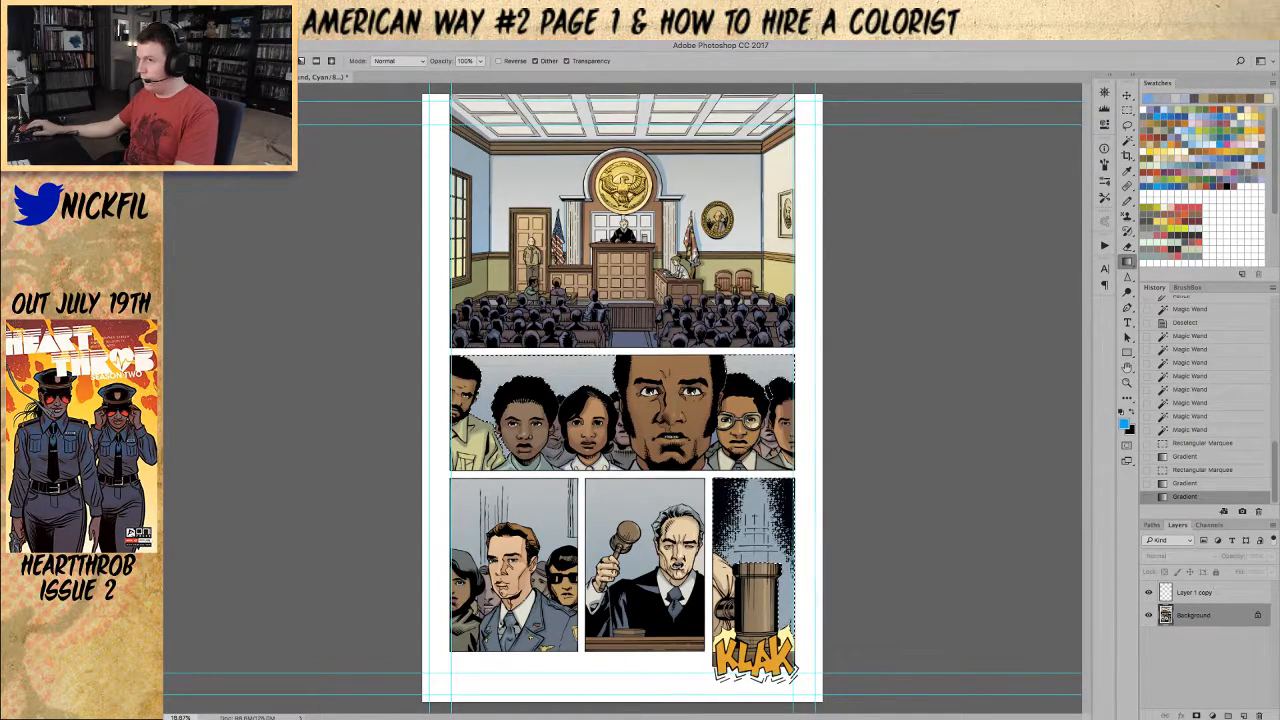
left_click(400, 61)
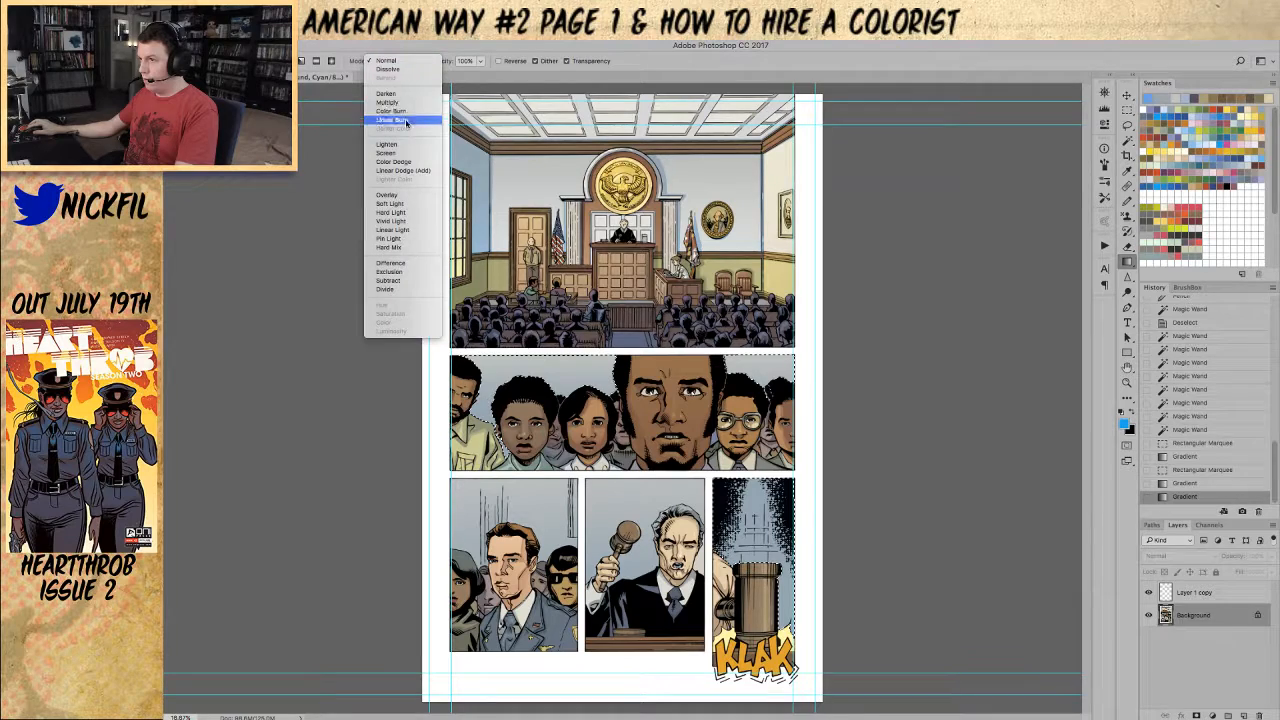
left_click(395, 150)
left_click_drag(790, 581, 766, 598)
left_click_drag(796, 642, 778, 598)
key("super+d")
Step: Lasso the spiky upper edges of the yellow burst on both sides of the gavel
key("z")
triple_click(773, 642)
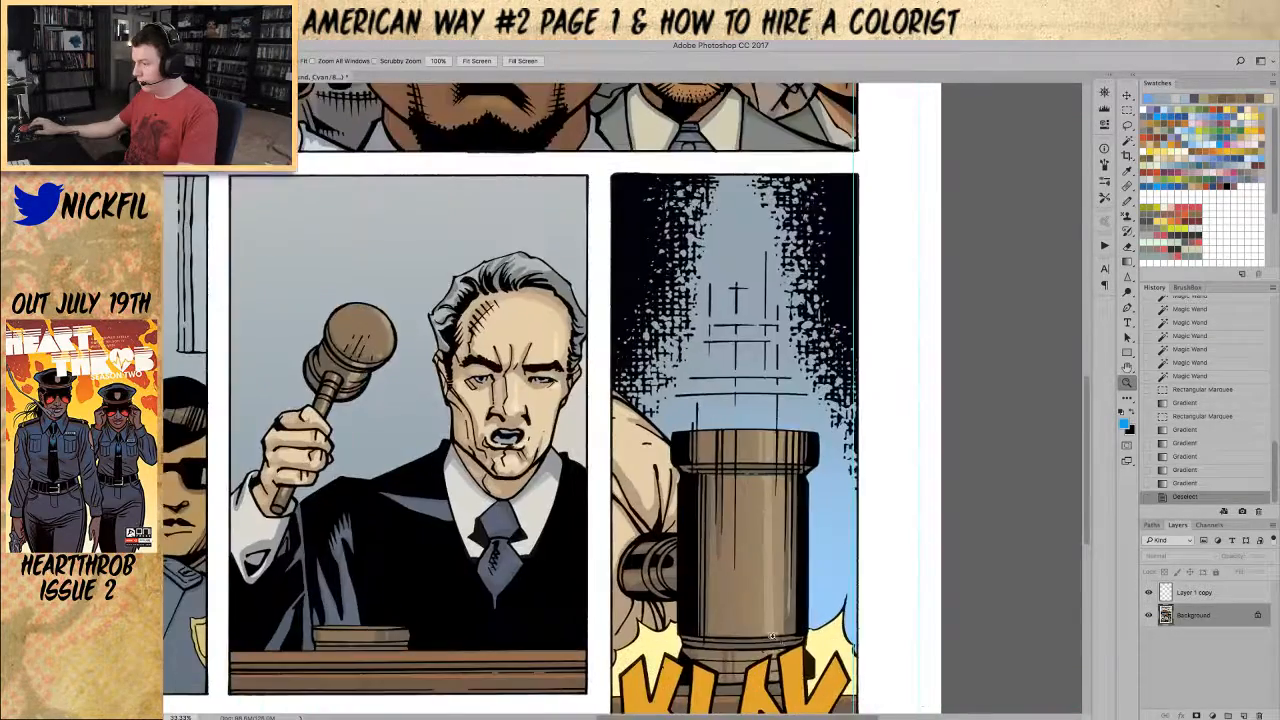
left_click_drag(795, 688, 731, 505)
left_click(770, 380)
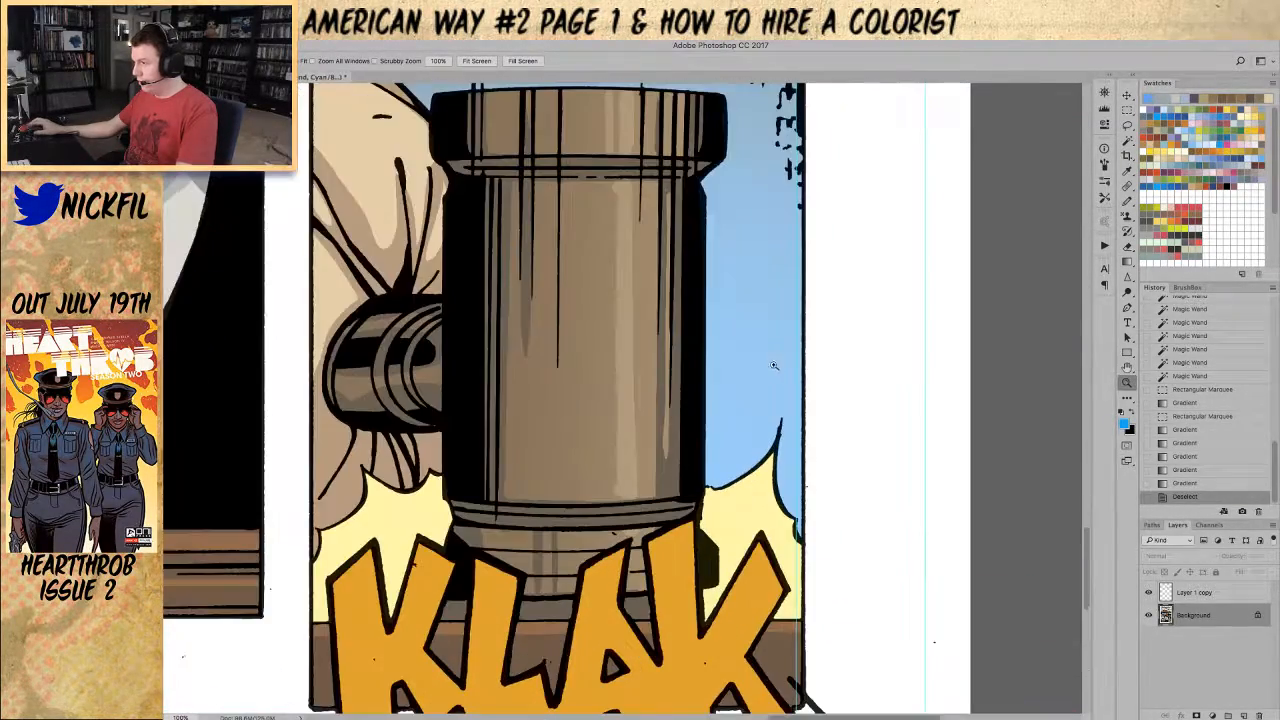
key("l")
left_click_drag(730, 420, 708, 494)
left_click_drag(772, 518, 791, 545)
left_click_drag(799, 469, 776, 390)
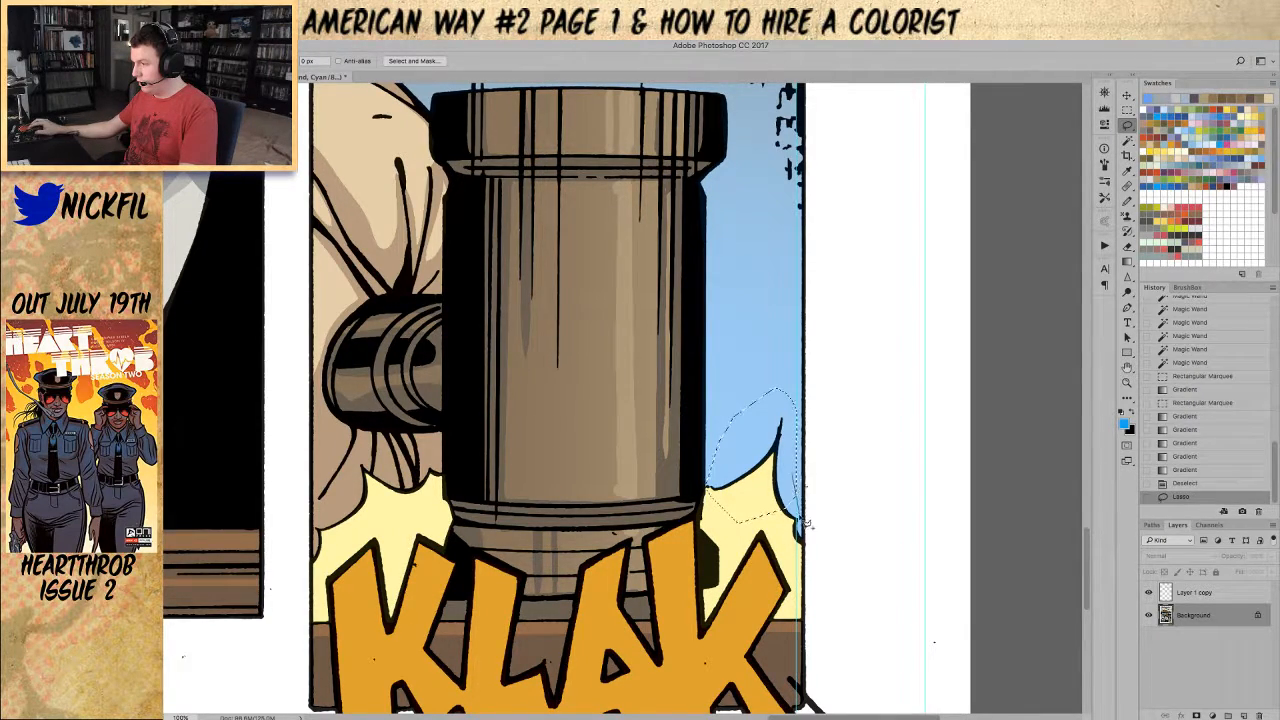
mouse_move(807, 552)
left_mouse_down()
mouse_move(776, 476)
mouse_move(790, 486)
left_mouse_up()
left_click_drag(593, 453, 801, 384)
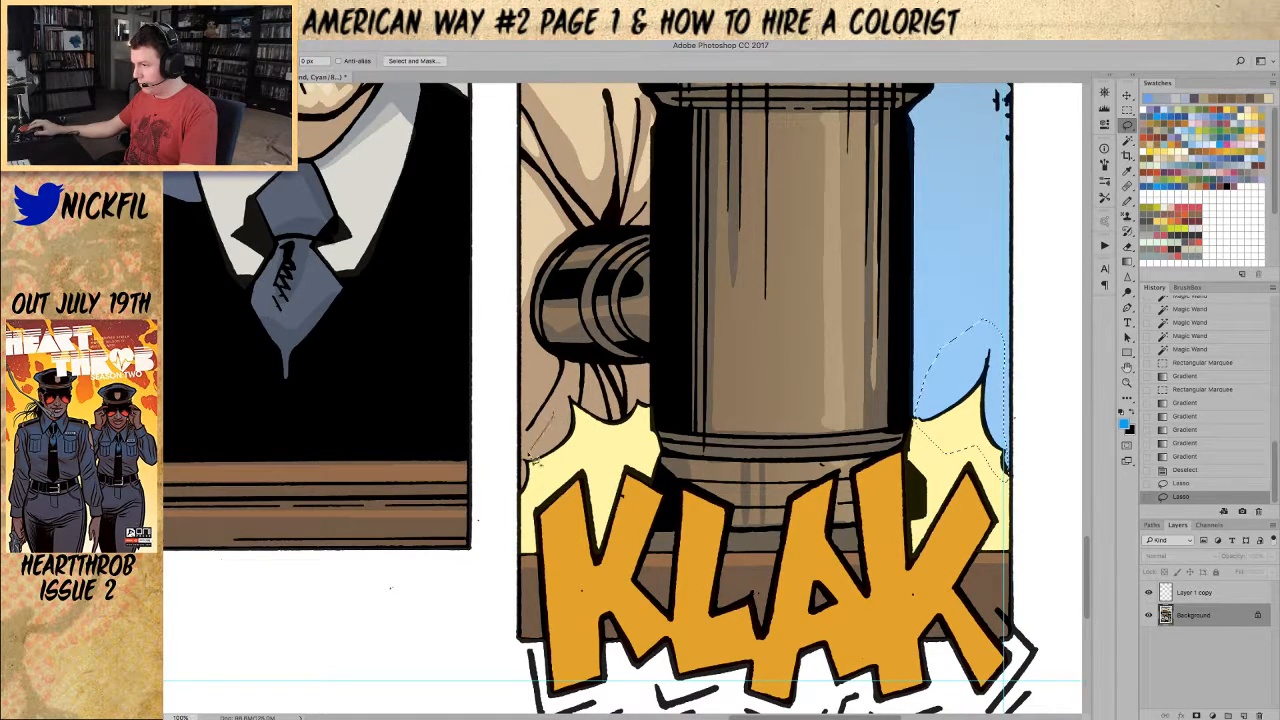
mouse_move(527, 501)
left_mouse_down()
mouse_move(582, 462)
mouse_move(645, 444)
mouse_move(655, 408)
mouse_move(609, 421)
mouse_move(587, 409)
mouse_move(525, 488)
left_mouse_up()
Step: Narrow the selection to the burst's black outlines with the Magic Wand on the Black channel, and reactivate the CMYK composite
key("g")
key("w")
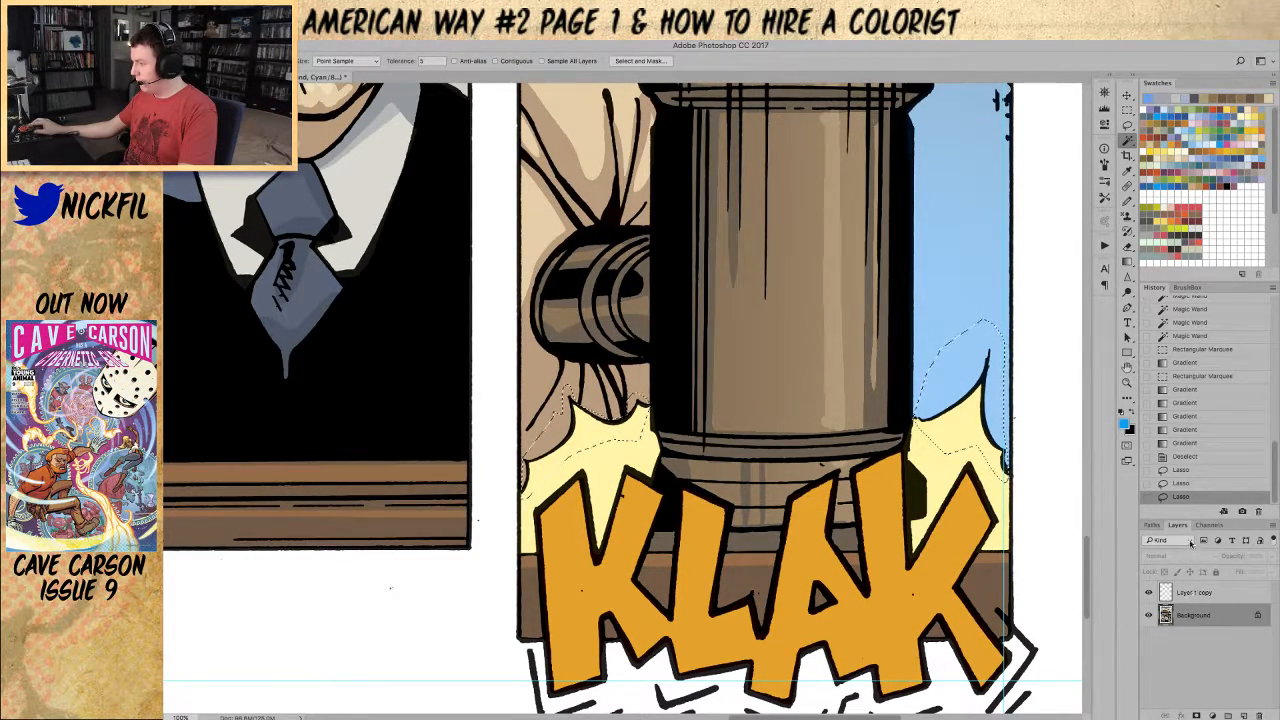
left_click(1209, 524)
left_click(1190, 628)
left_click(975, 422)
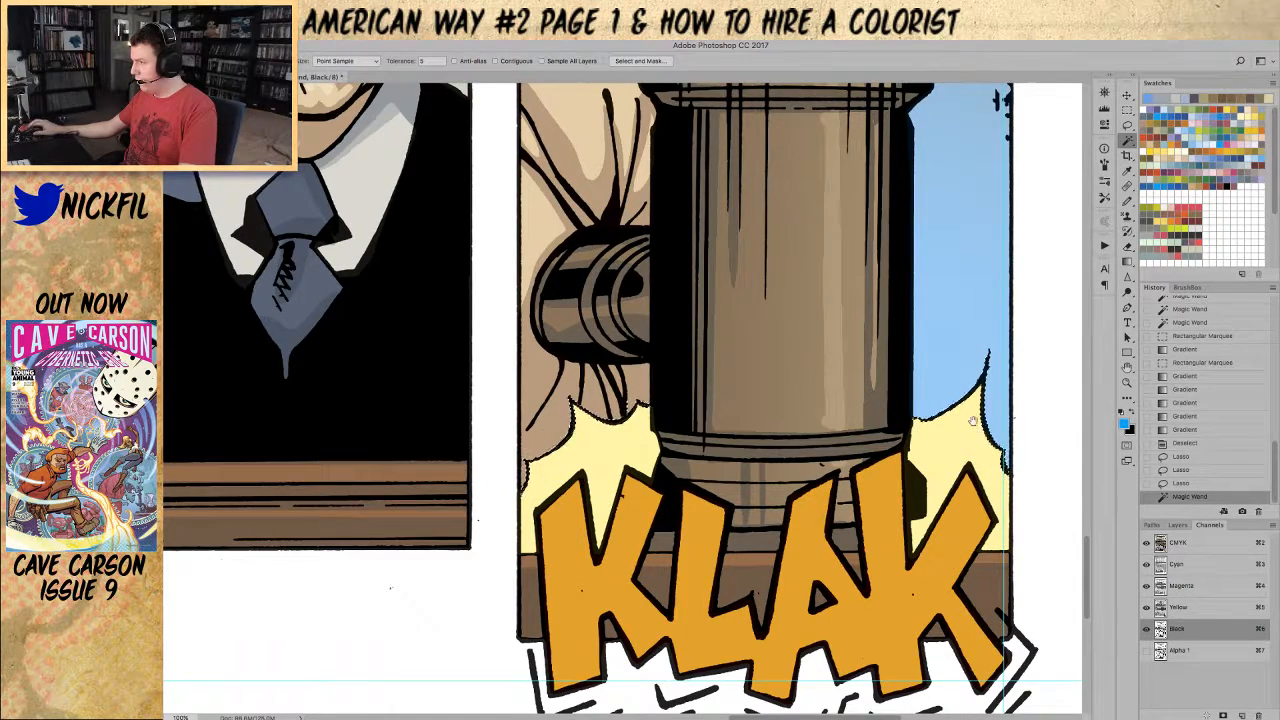
left_click_drag(975, 422, 795, 466)
key("super+2")
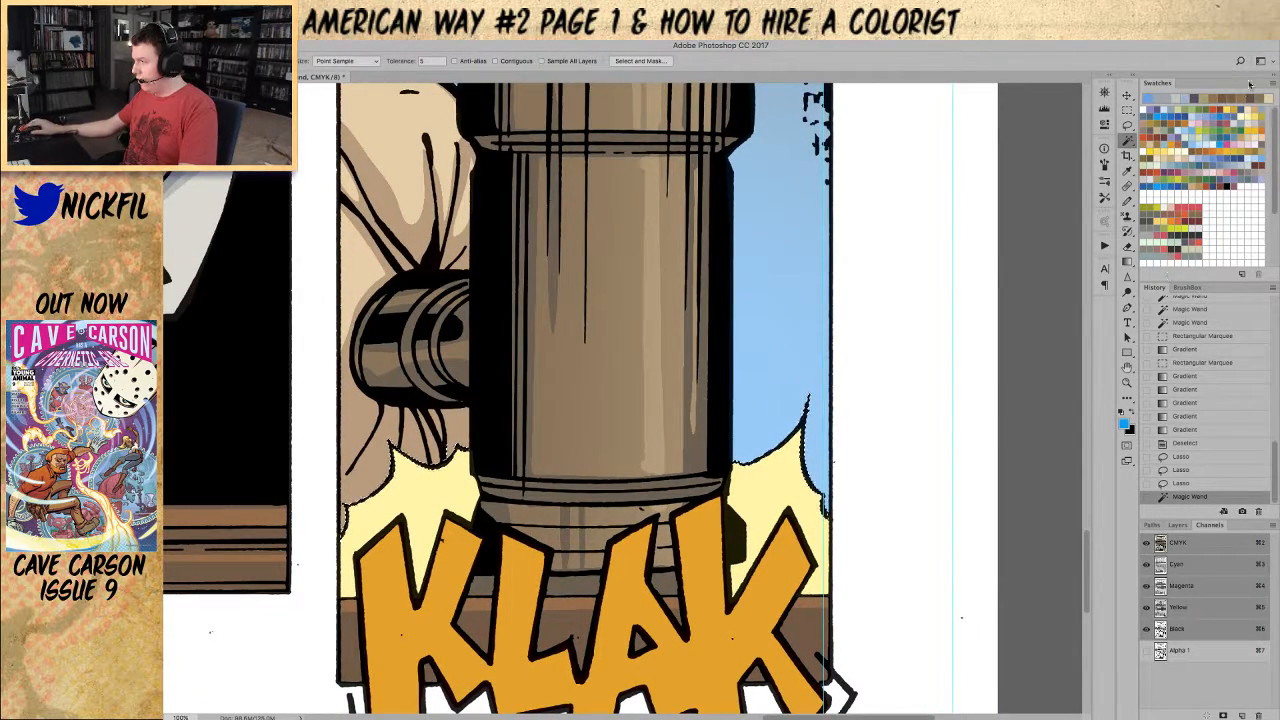
Step: Fill the selected burst outlines with a golden orange swatch and clear the selection
left_click(1180, 145)
key("alt+BackSpace")
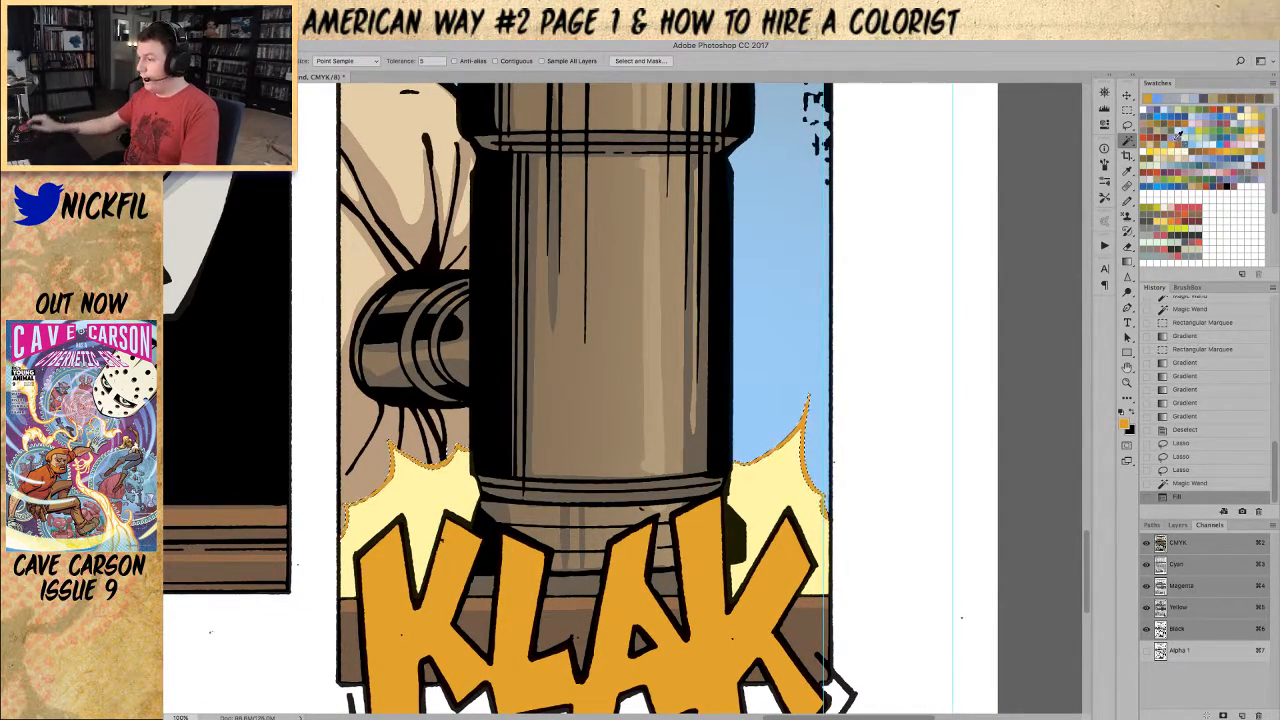
key("super+d")
Step: Select the orange KLAK lettering with the Magic Wand, working only on the Cyan, Magenta and Yellow channels
key("z")
left_click(650, 364, "alt")
left_click(650, 364, "alt")
left_click(650, 364, "alt")
left_click_drag(617, 461, 698, 431)
left_click(713, 447)
left_click(713, 447)
key("w")
left_click(801, 441)
key("super+d")
left_click(1202, 627, "shift")
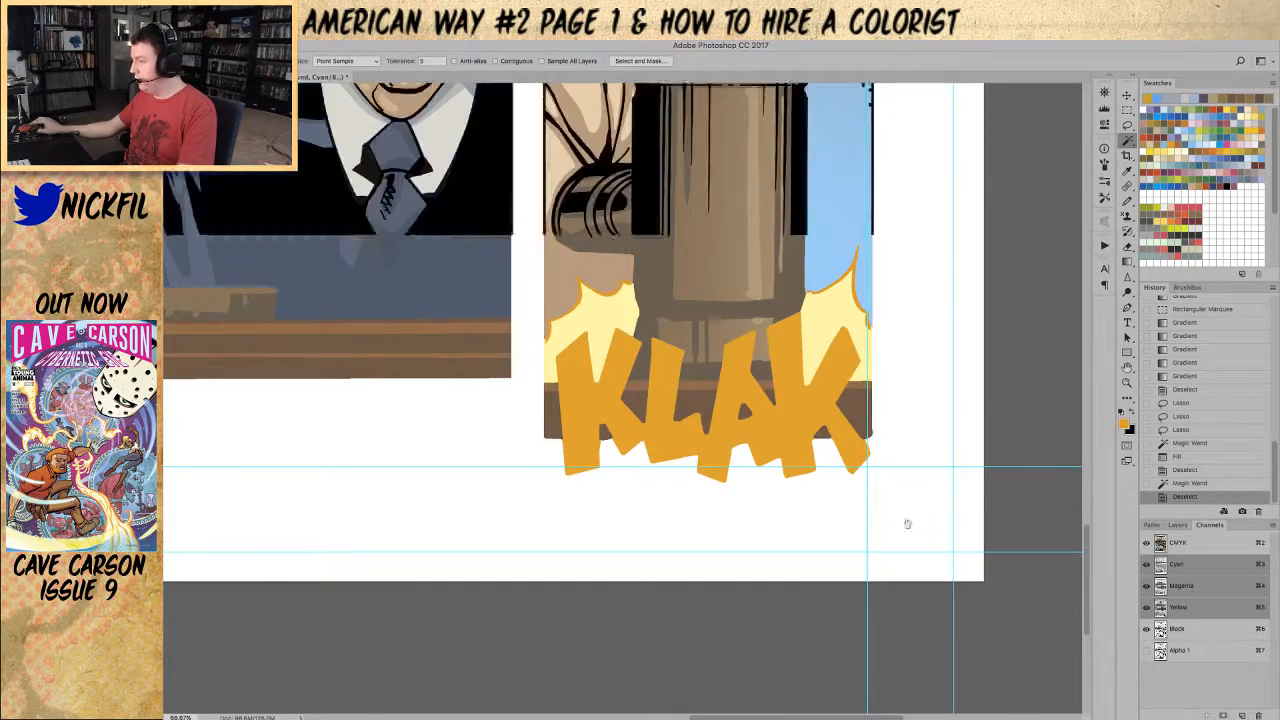
left_click(795, 427)
left_click_drag(897, 268, 855, 299)
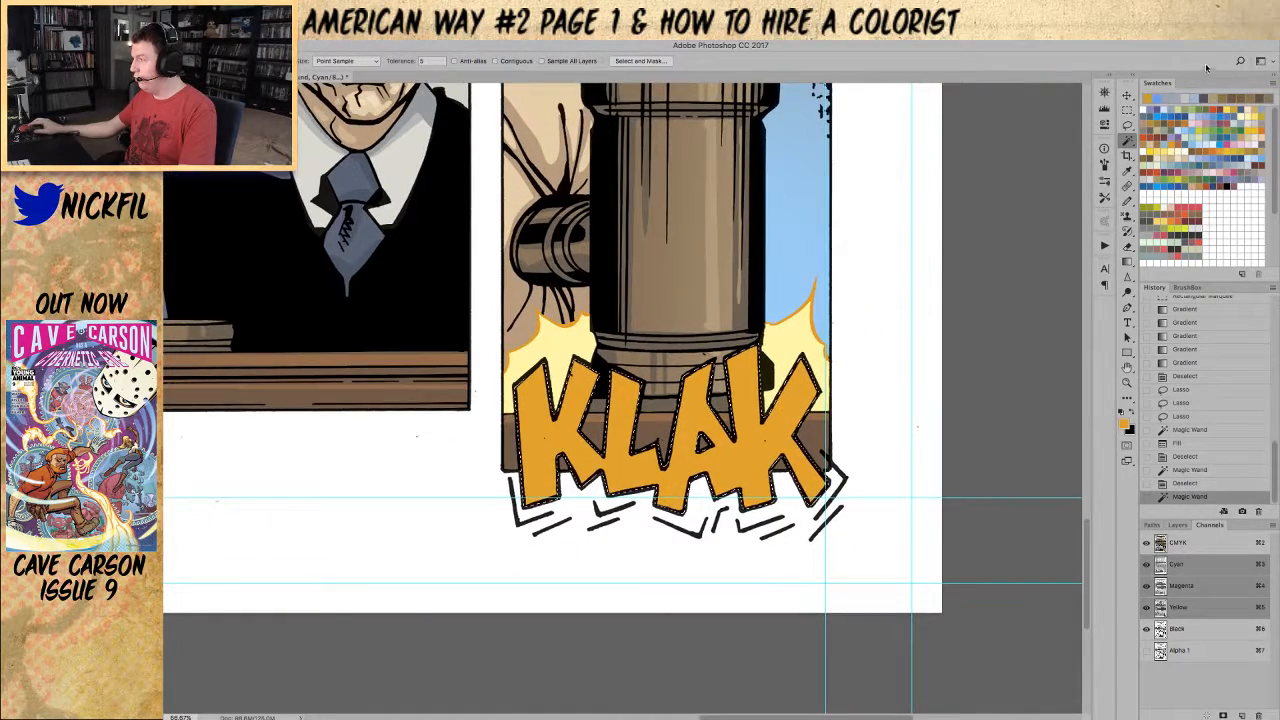
Step: Apply a darker orange gradient in Normal mode to the lower part of the KLAK lettering and clear the selection
left_click(1170, 150)
left_click(583, 303, "alt")
left_click(583, 303, "alt")
key("ctrl+0")
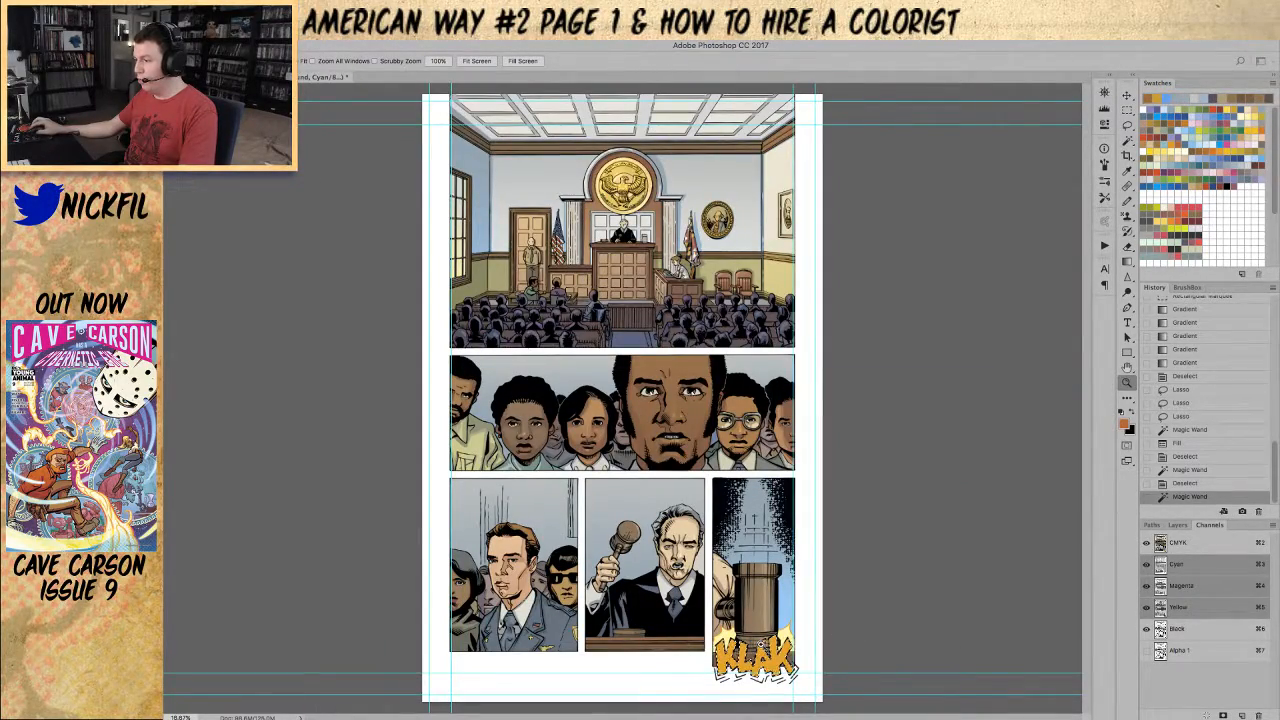
left_click(761, 644)
left_click(761, 644)
left_click_drag(761, 644, 679, 361)
key("g")
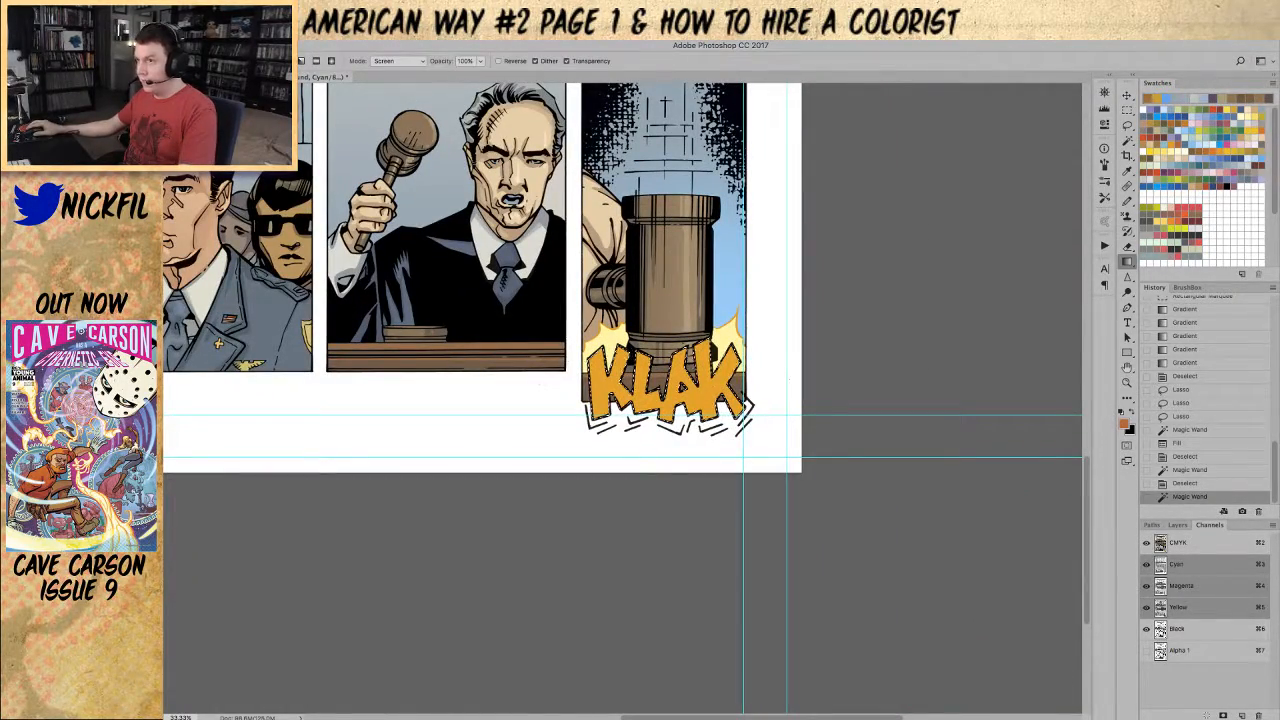
left_click(392, 62)
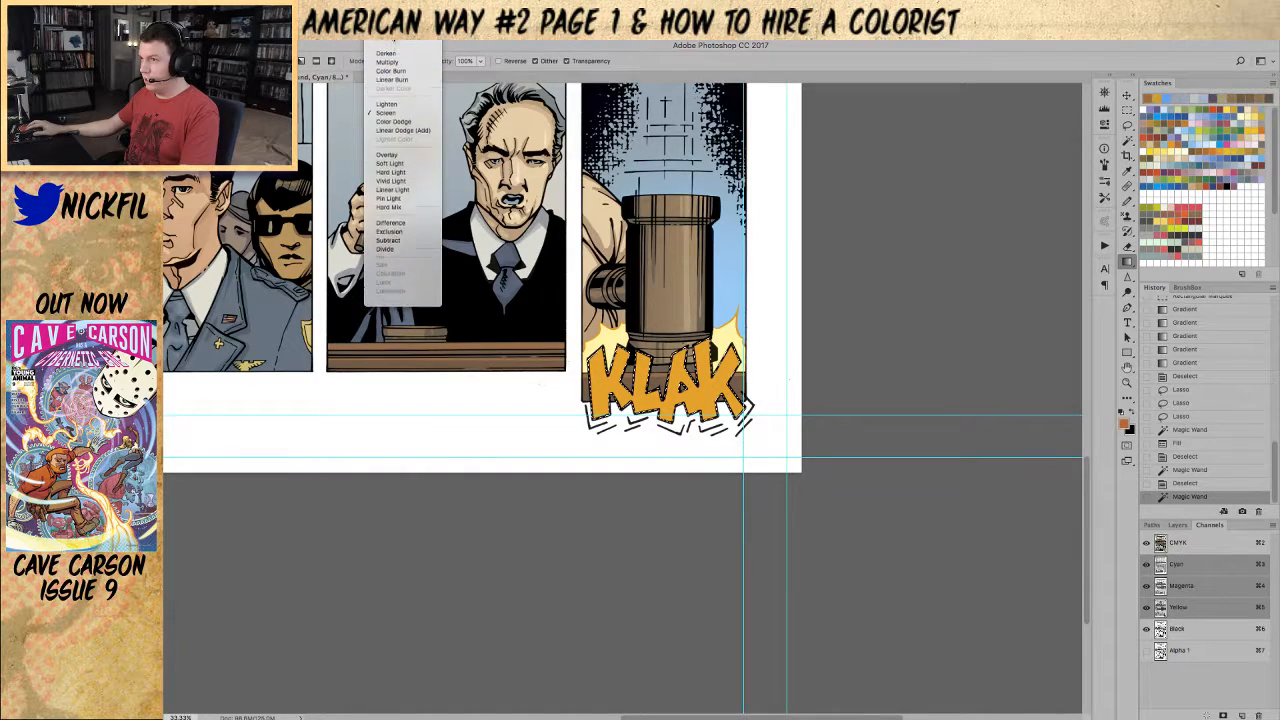
left_click(390, 50)
left_click_drag(671, 449, 674, 440)
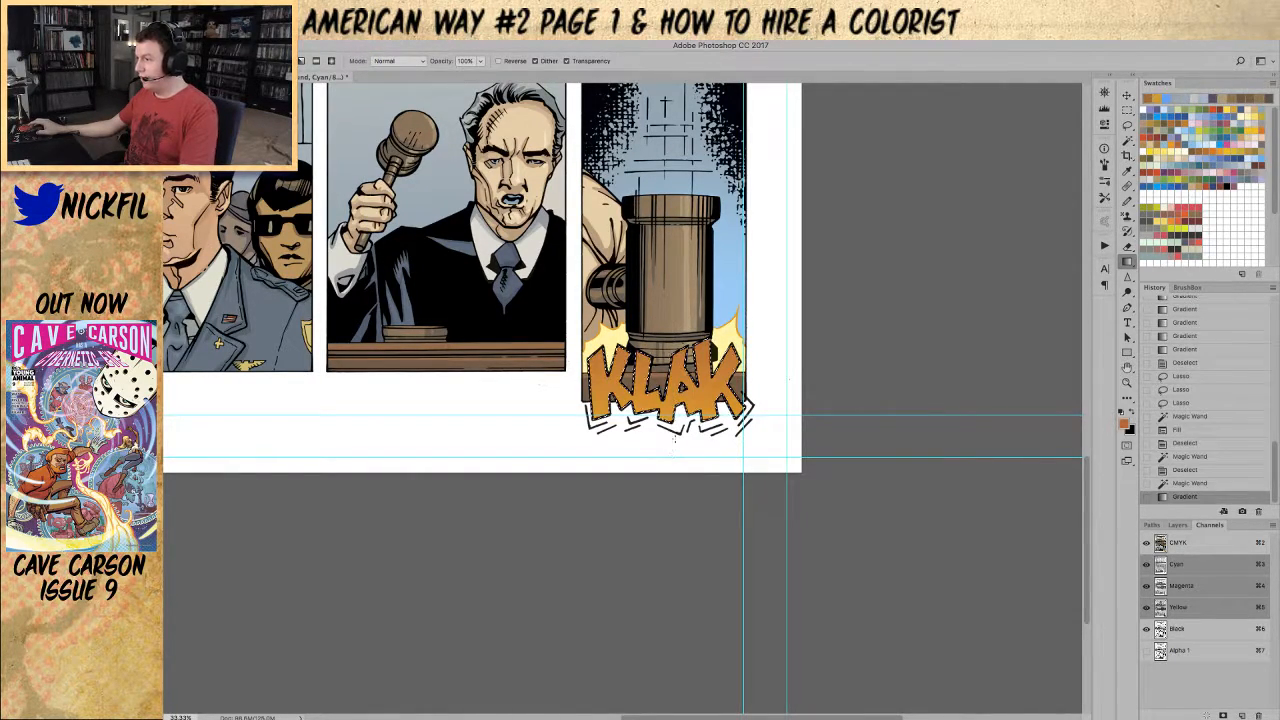
key("ctrl+d")
Step: Select the black line art across the page with the Magic Wand on the Black channel, and reactivate the CMYK composite
key("z")
left_click(680, 375)
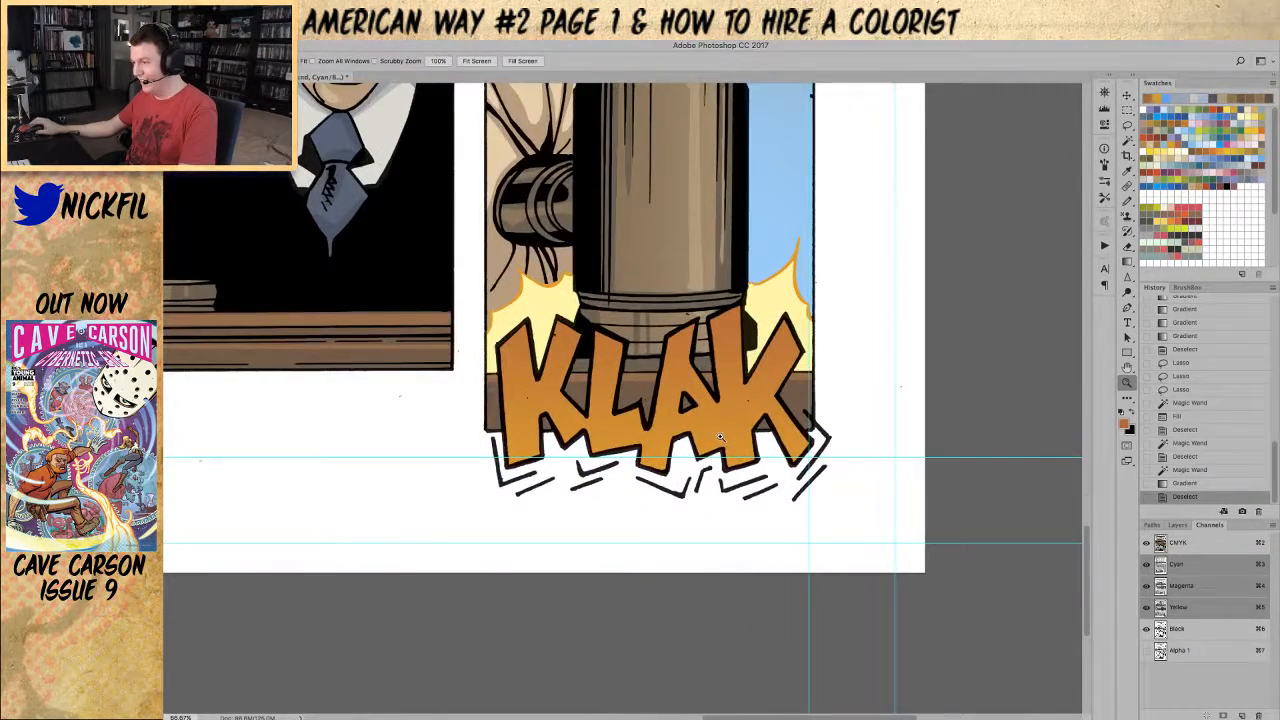
key("ctrl+minus")
key("ctrl+minus")
key("ctrl+minus")
key("ctrl+minus")
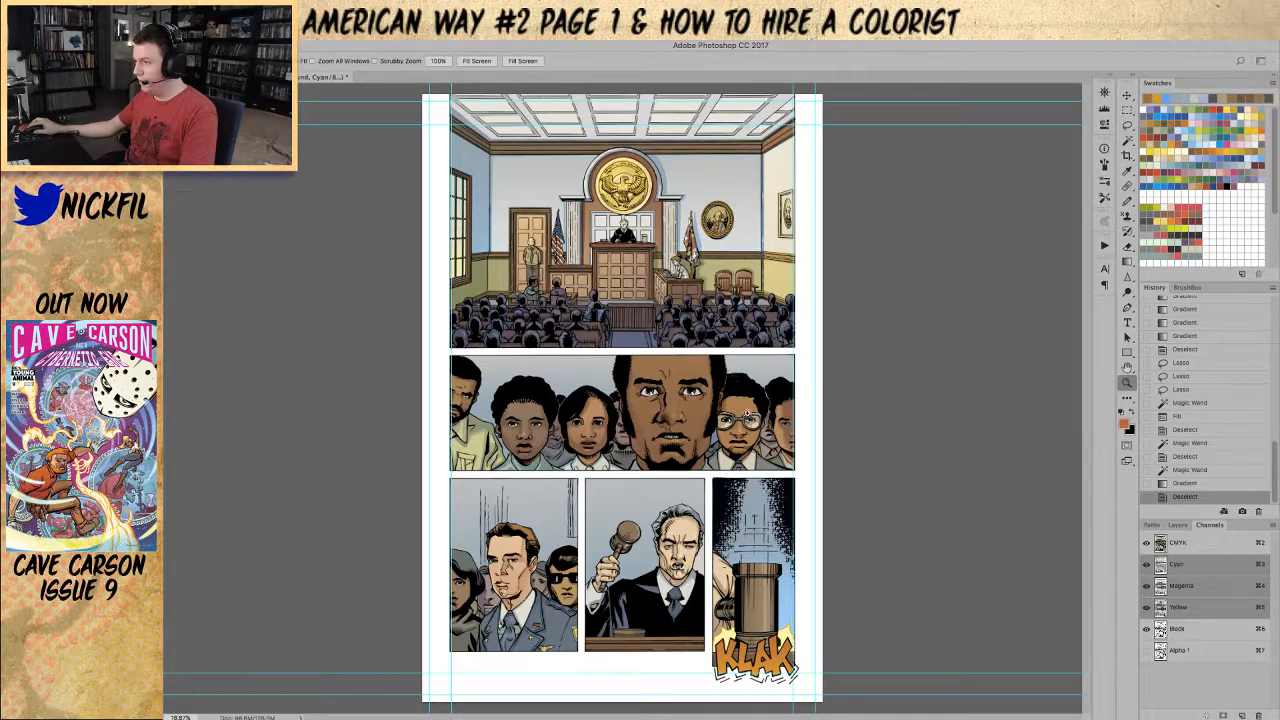
left_click(550, 272)
left_click(1190, 630)
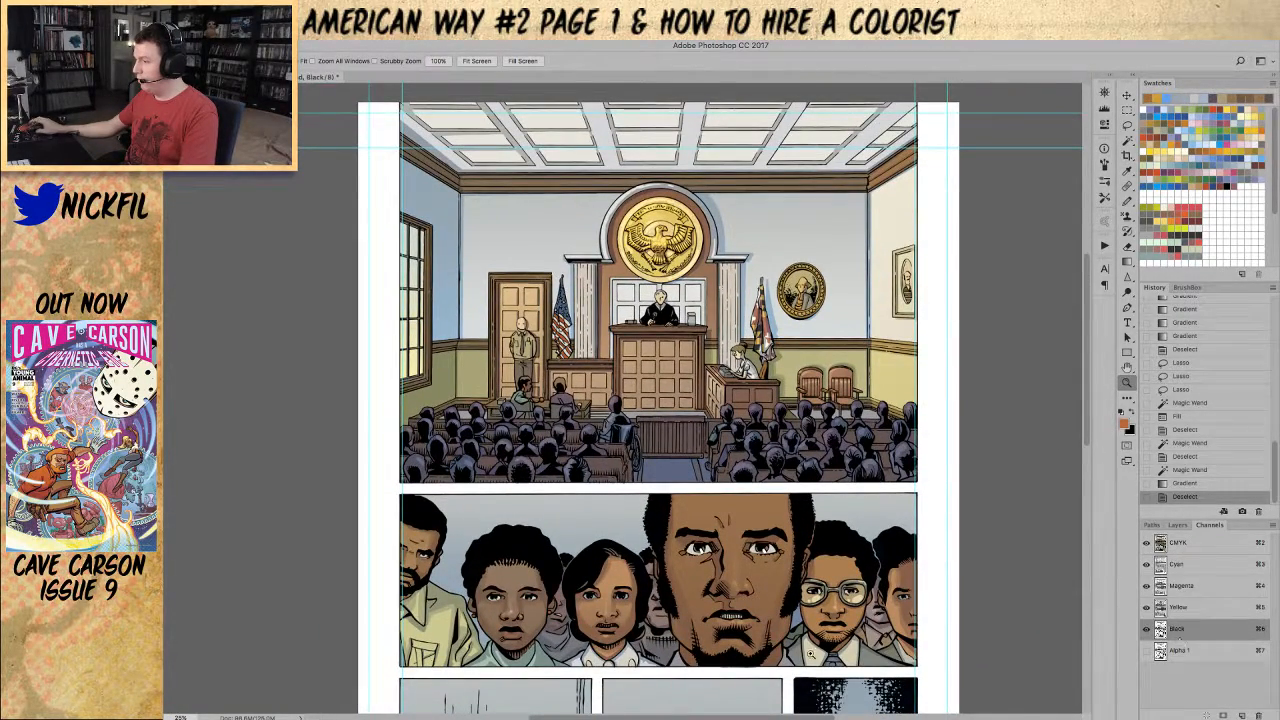
key("w")
left_click(945, 670)
scroll(975, 675, "down", 5)
scroll(975, 675, "right", 2)
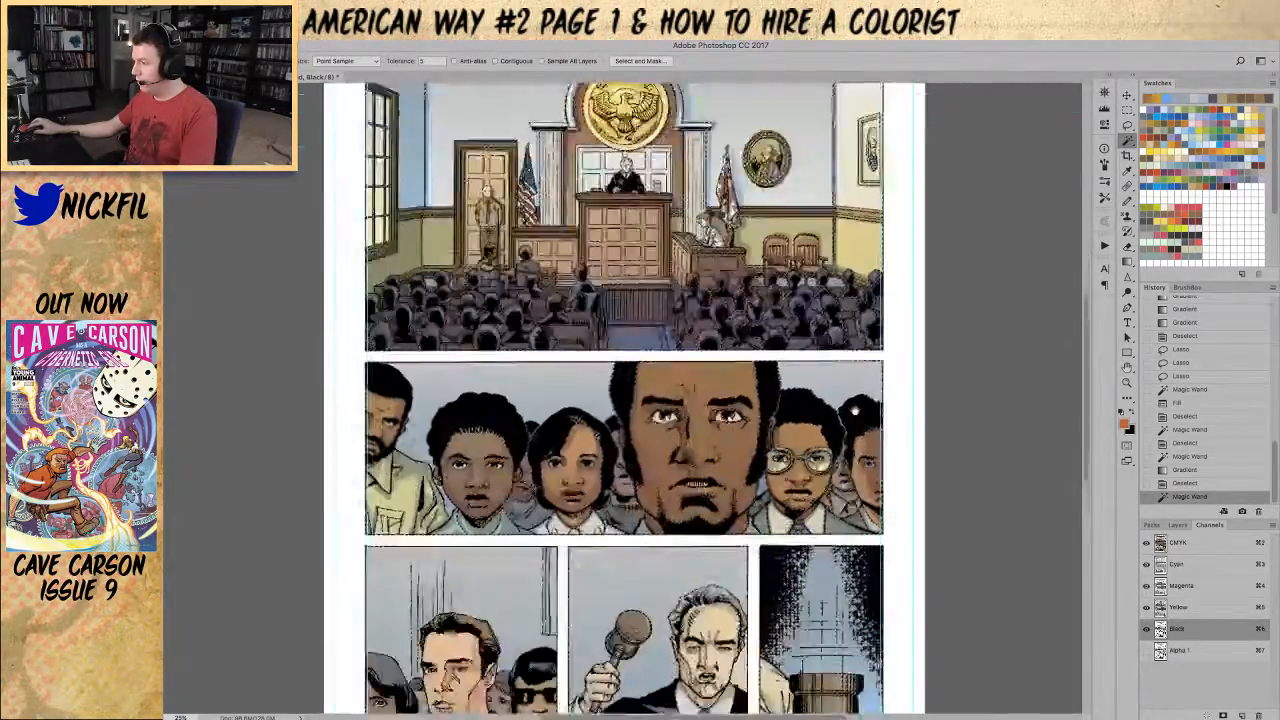
left_click(1218, 541)
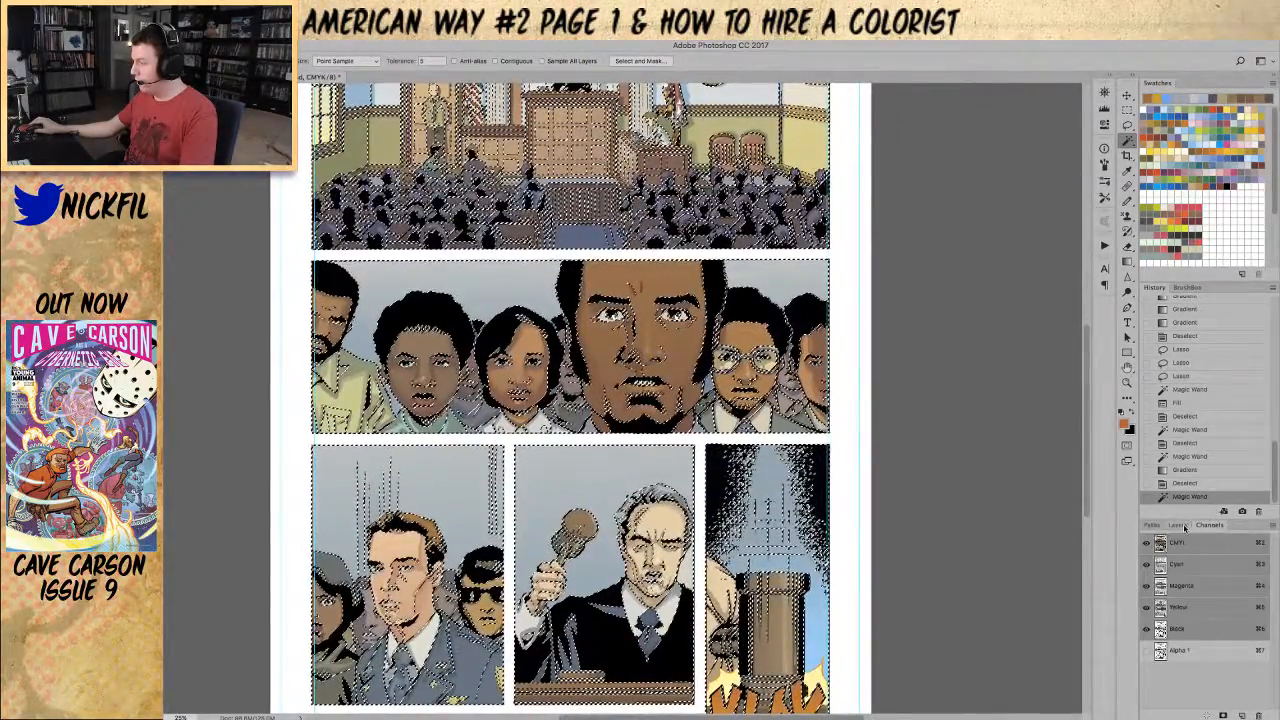
Step: Add a new layer directly above the Background, keeping the line art selection active
left_click(1178, 525)
left_click(1244, 716)
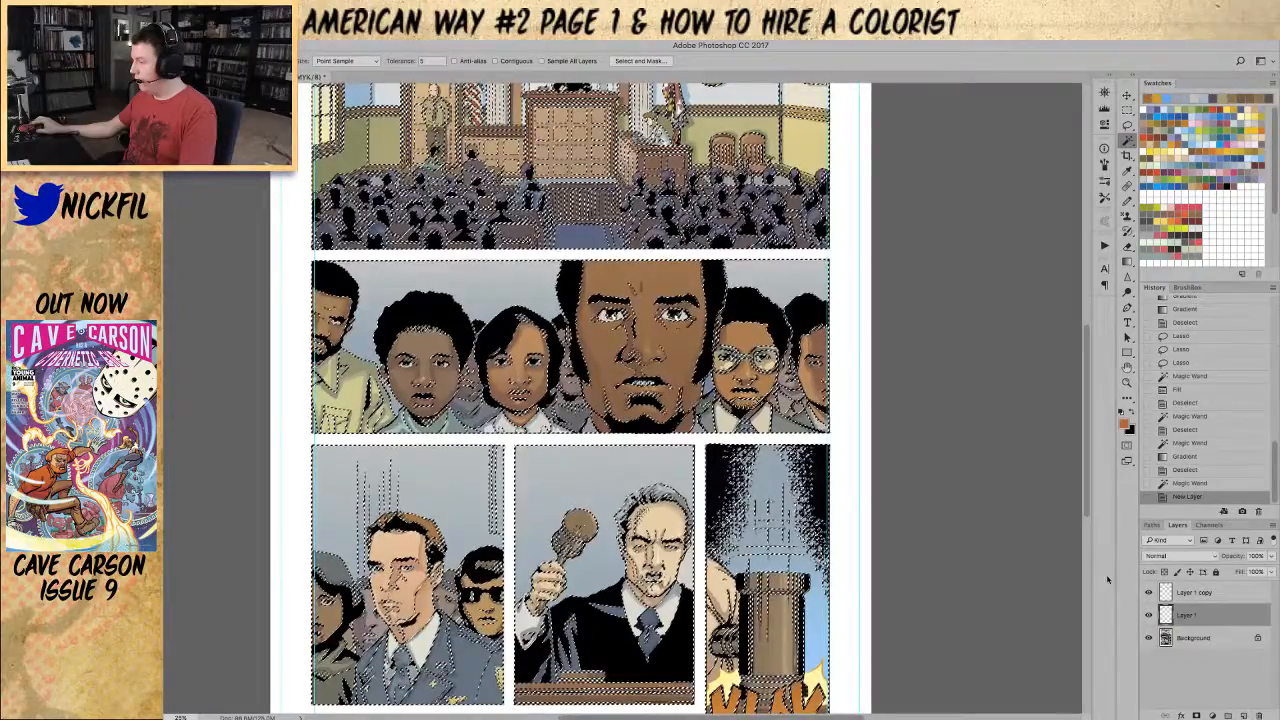
key("z")
left_click_drag(738, 532, 764, 553)
left_click(764, 553, "alt")
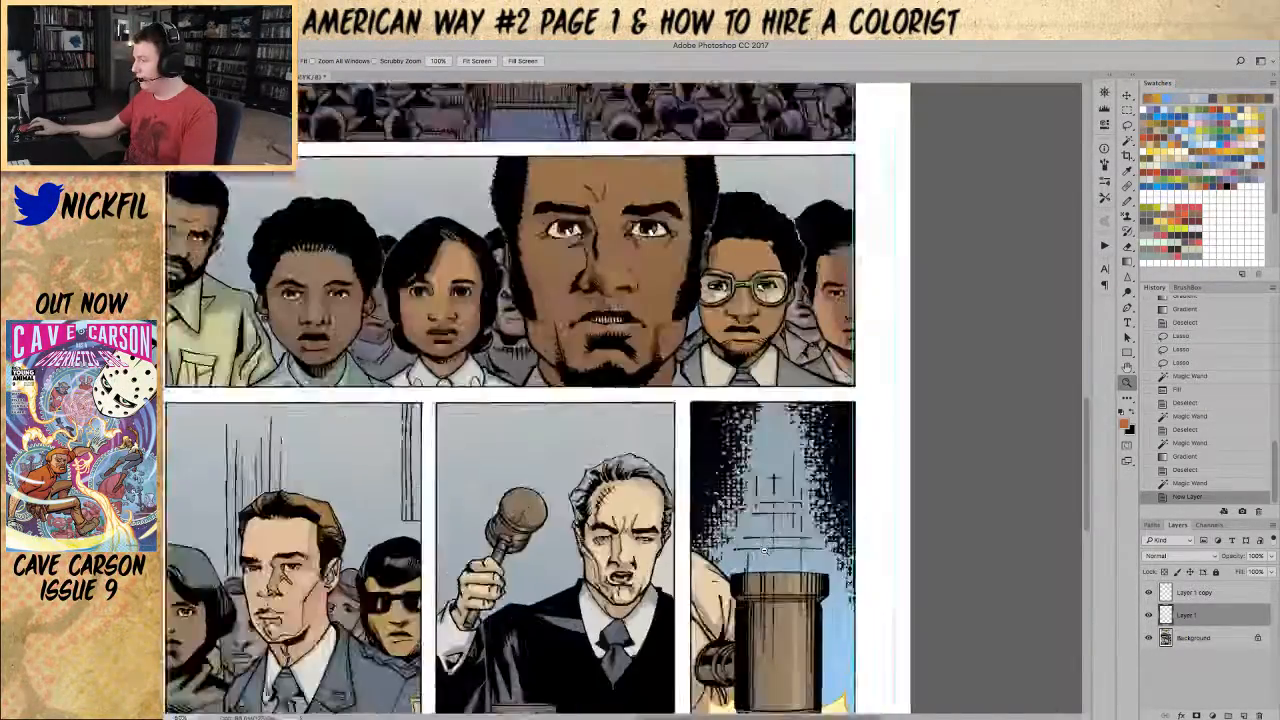
left_click(764, 549, "alt")
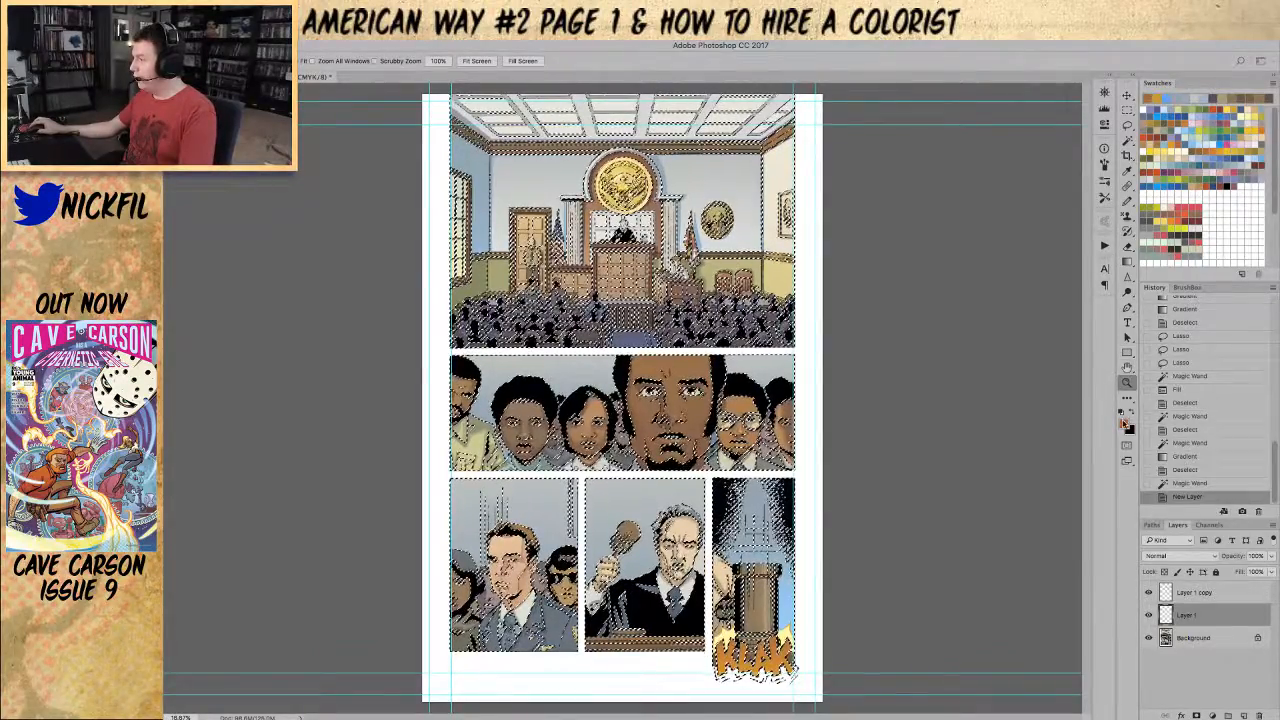
Step: Set the foreground color to a rich black of C 80, M 60, Y 40, K 100
left_click(1124, 425)
type("1000")
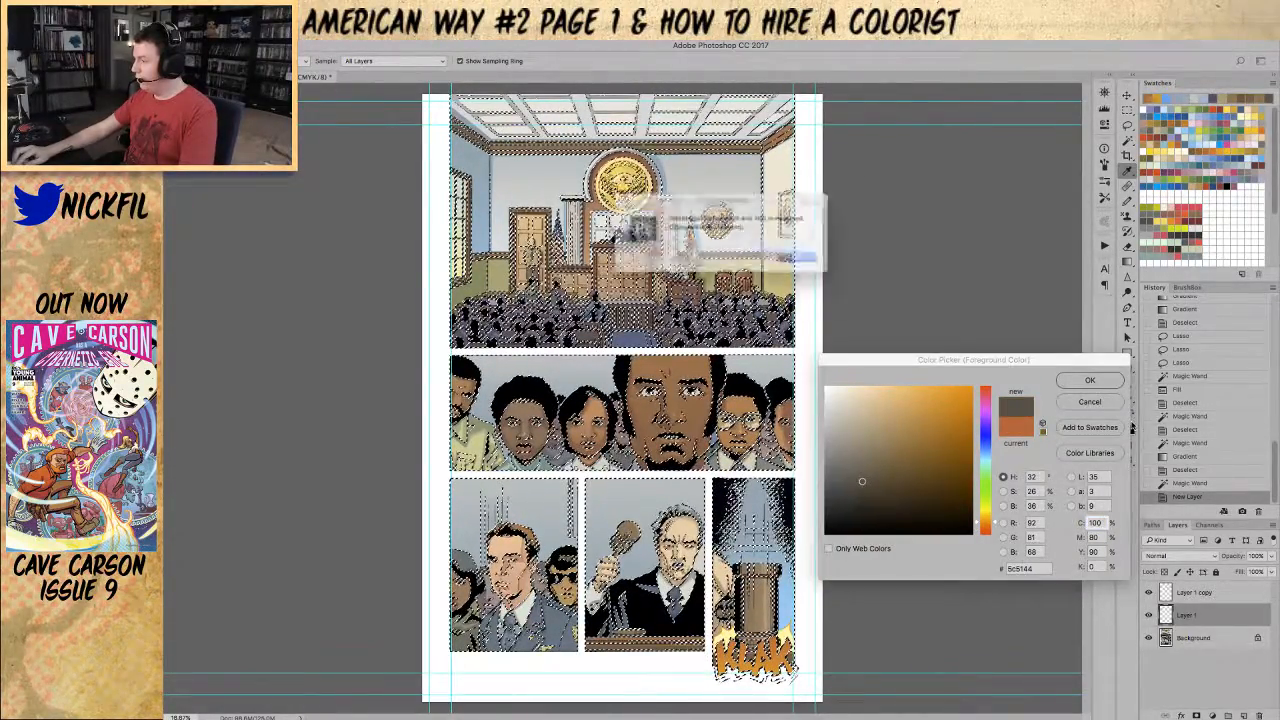
key("Return")
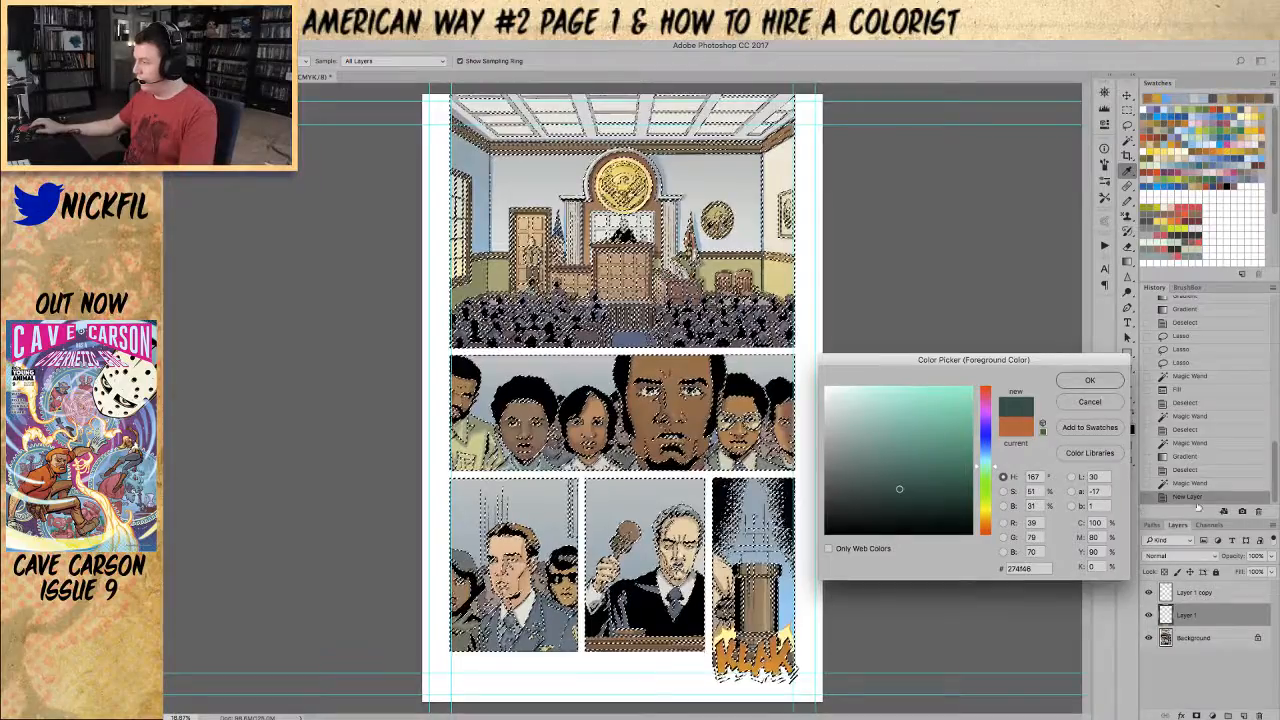
type("80")
key("Tab")
type("60")
key("Tab")
type("40")
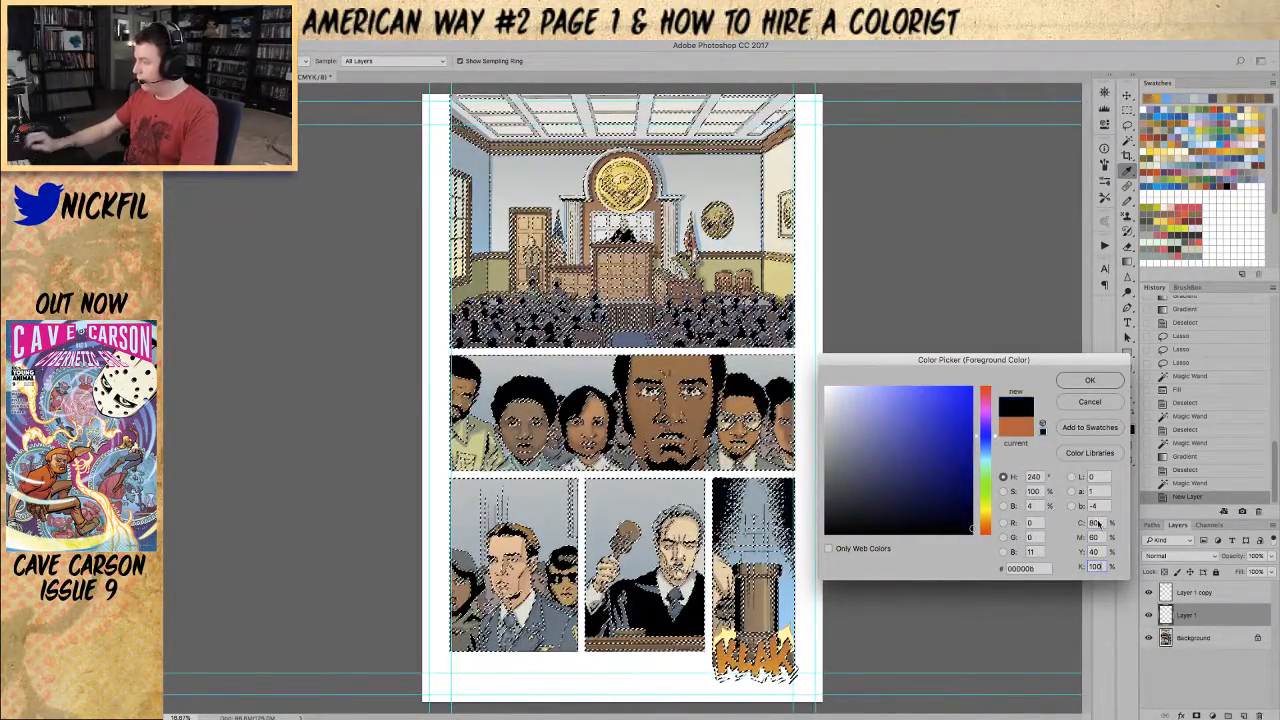
key("Return")
Step: Fill the line art selection on Layer 1 with the rich black foreground color and clear the selection
key("z")
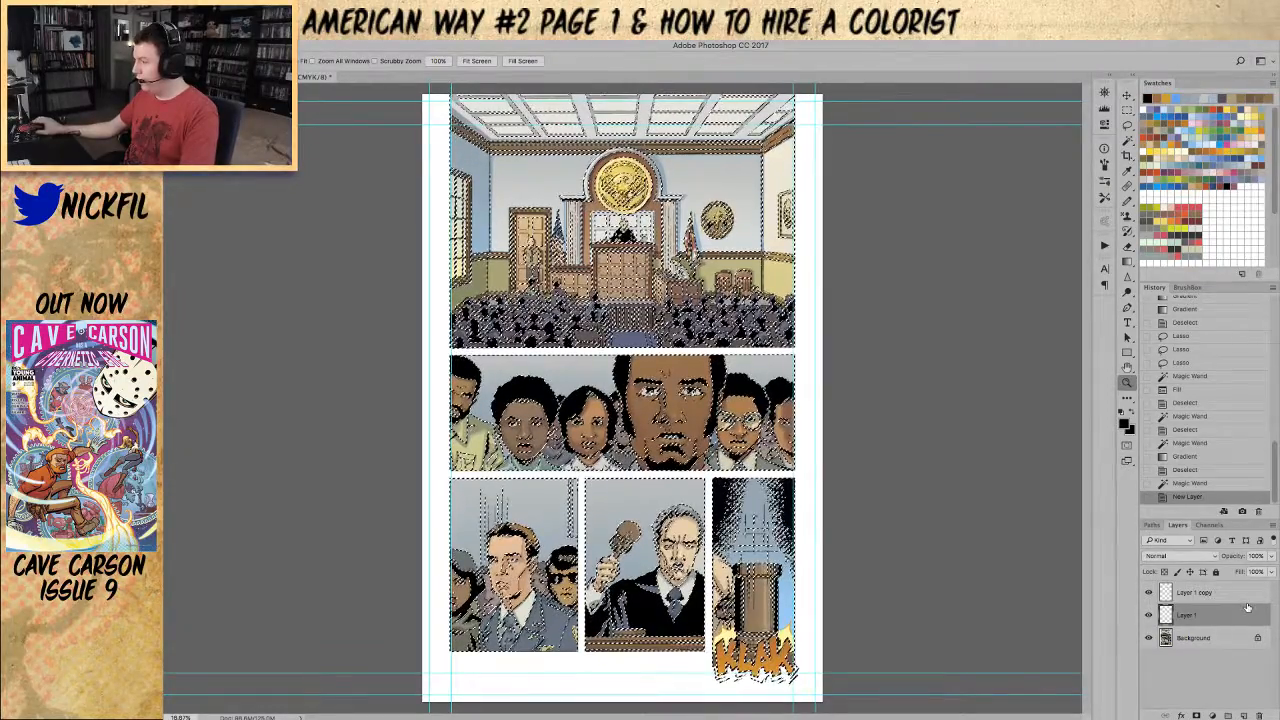
key("alt+BackSpace")
key("super+d")
left_click(716, 406)
scroll(760, 425, "up", 1)
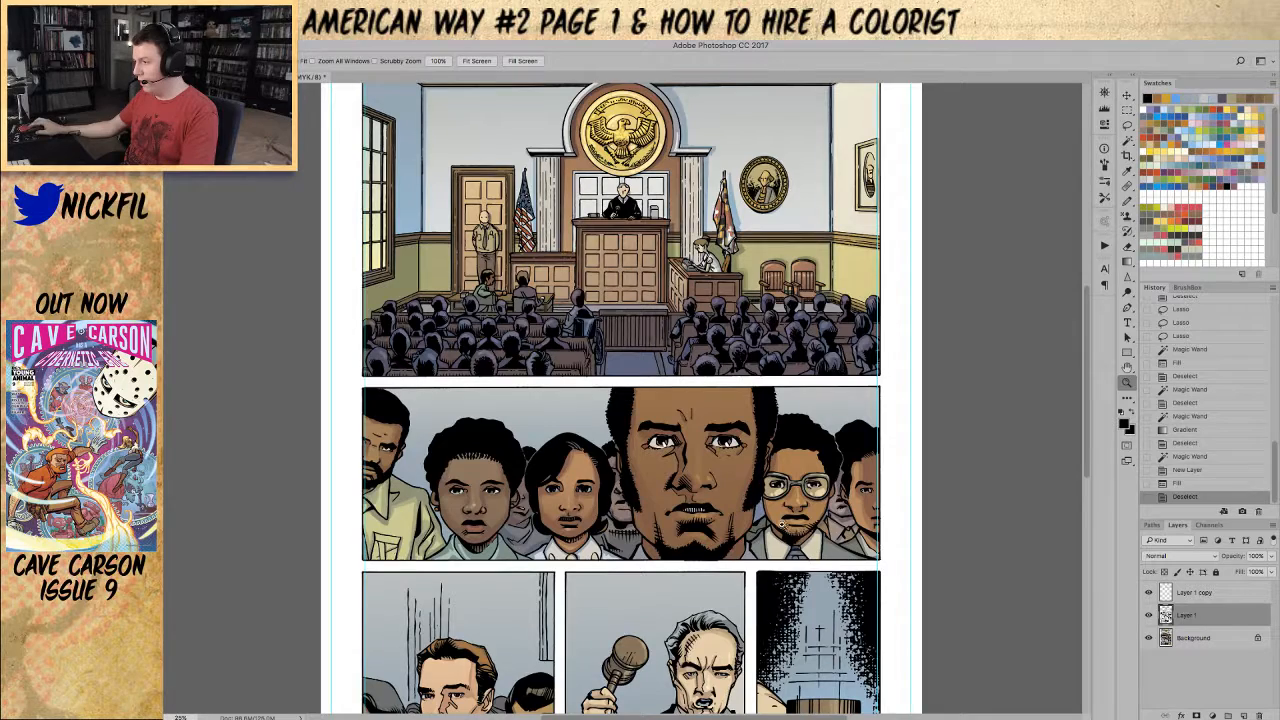
Step: Hide the Black channel to examine the colors beneath the line art, restore it, and review the courtroom panel
left_click(1210, 526)
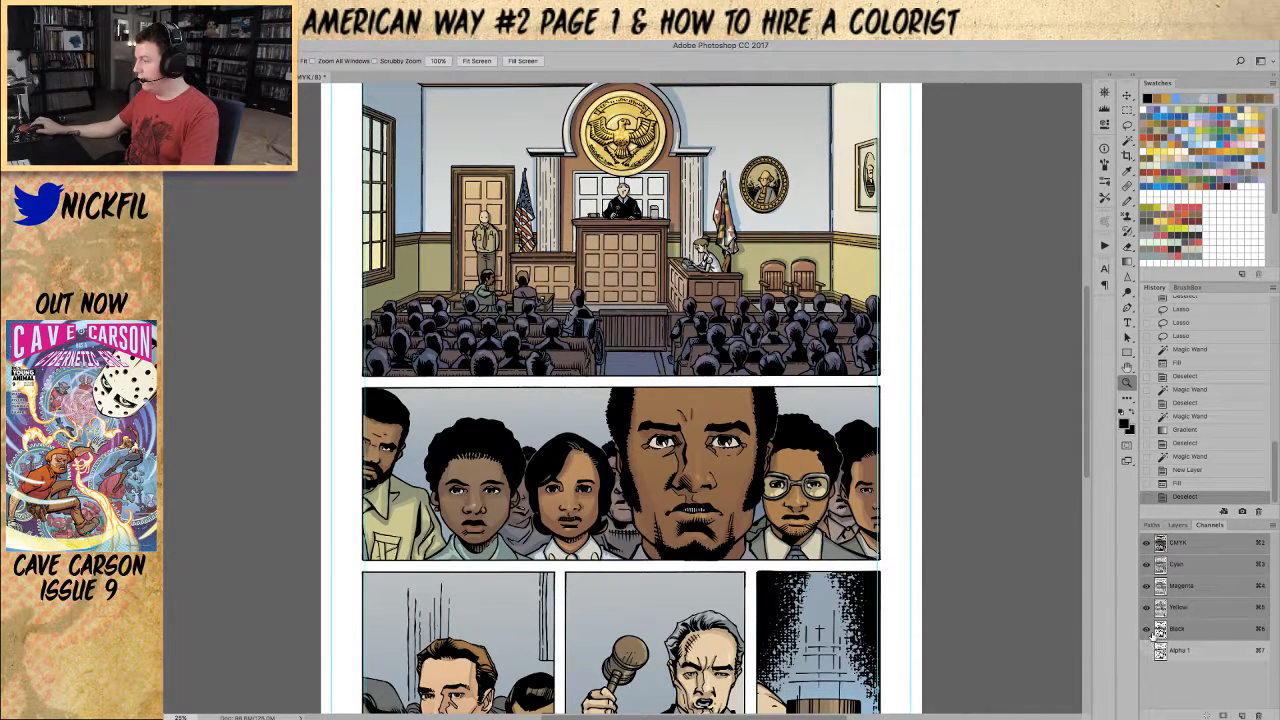
left_click(1147, 629)
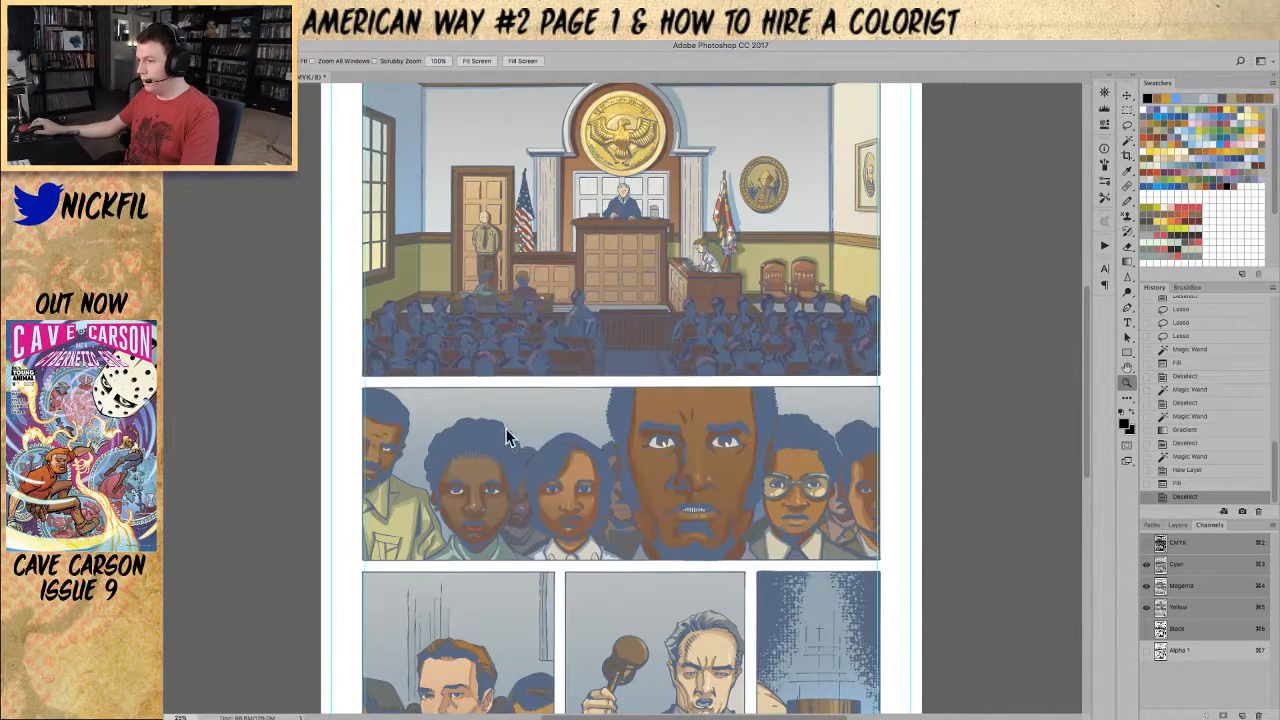
scroll(543, 472, "down", 4)
scroll(678, 484, "up", 4)
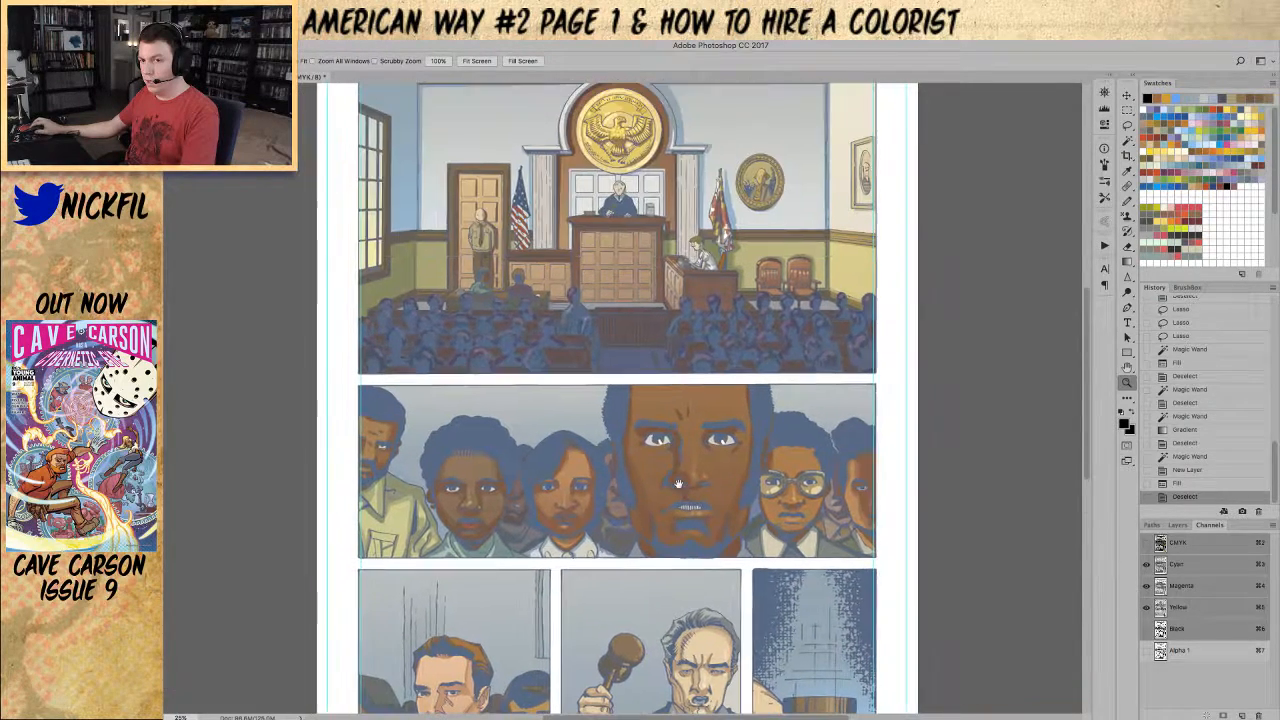
left_click(1147, 629)
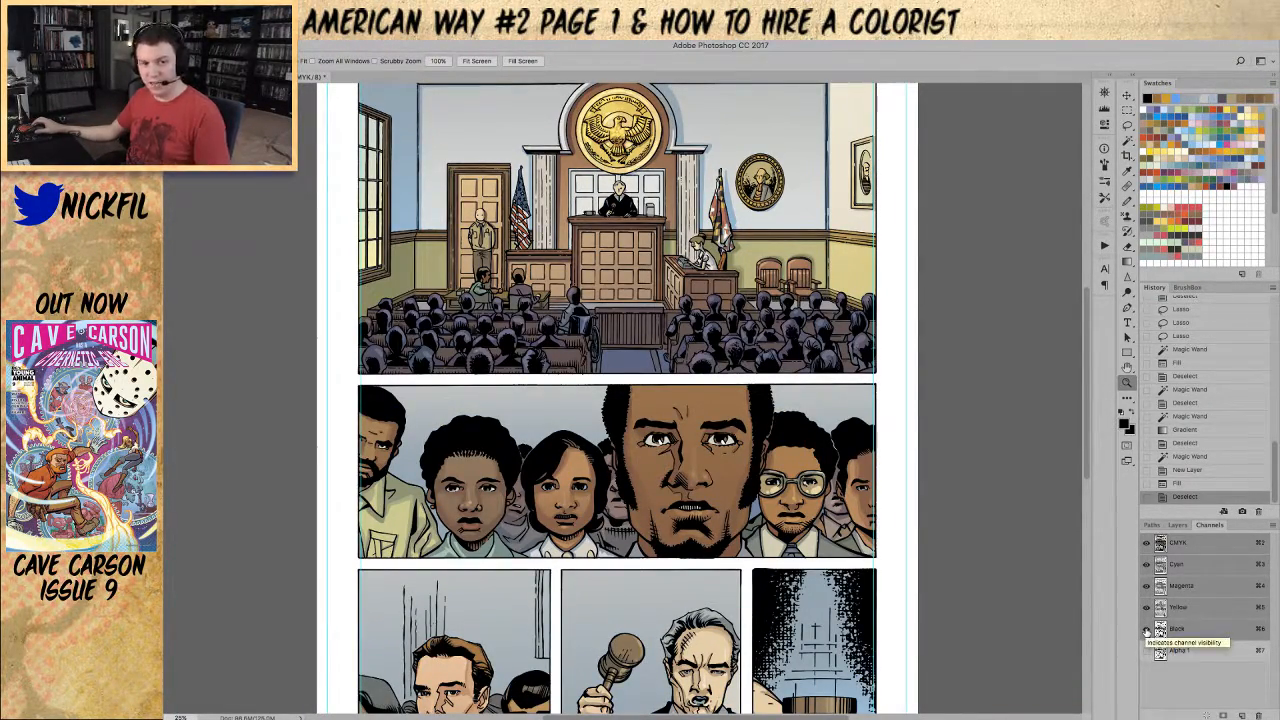
left_click(720, 252)
left_click_drag(720, 252, 758, 372)
left_click(488, 314, "alt")
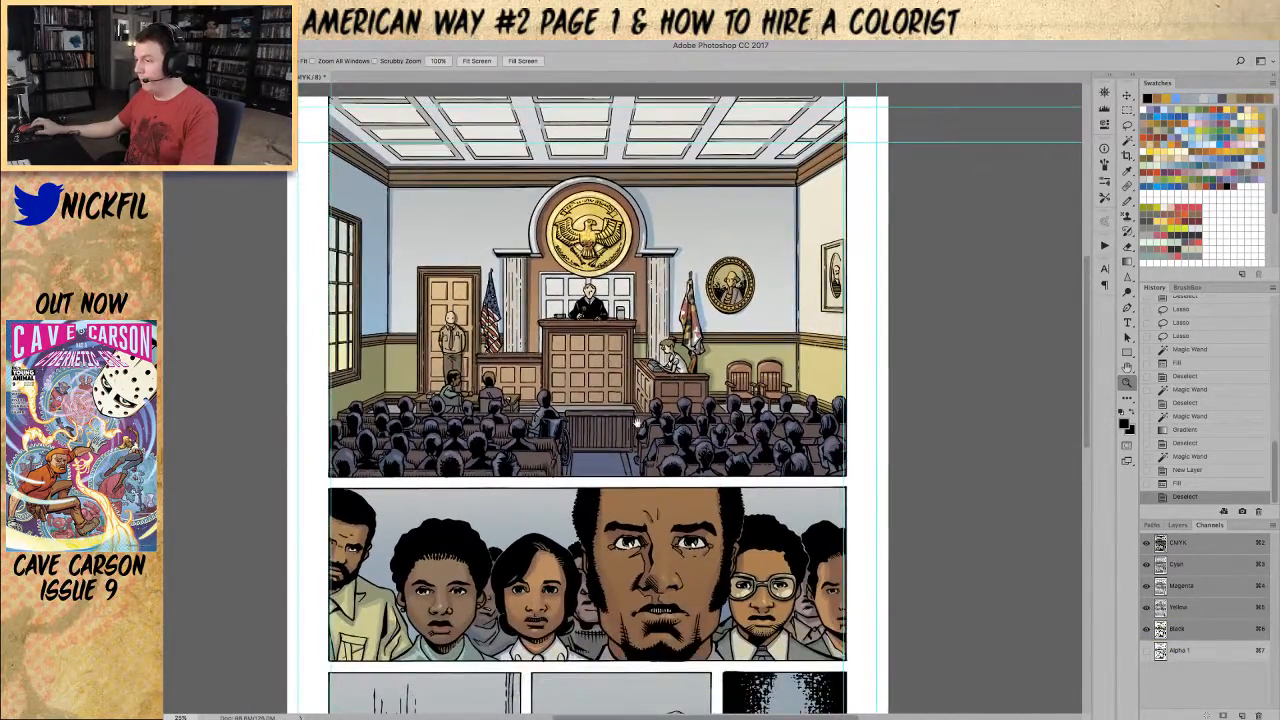
left_click_drag(636, 423, 720, 396)
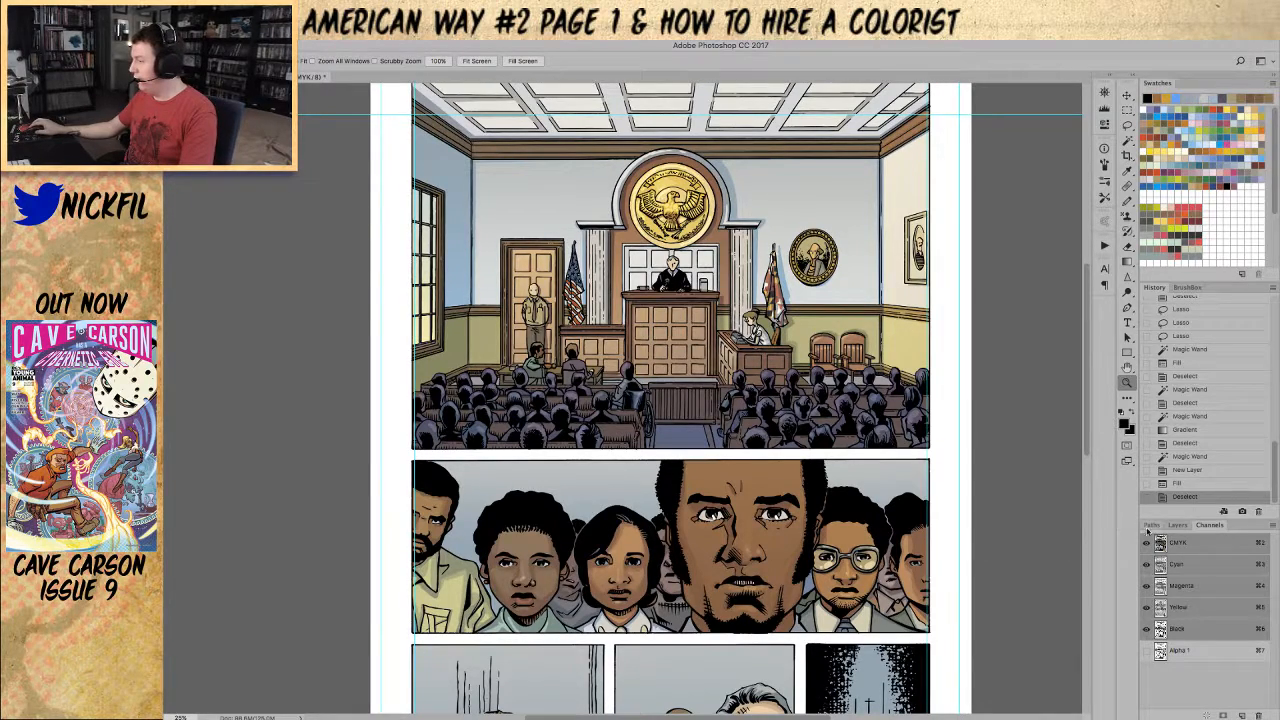
Step: Add a new layer above Layer 1 copy and set its blend mode to Screen
left_click(1182, 526)
left_click(1200, 592)
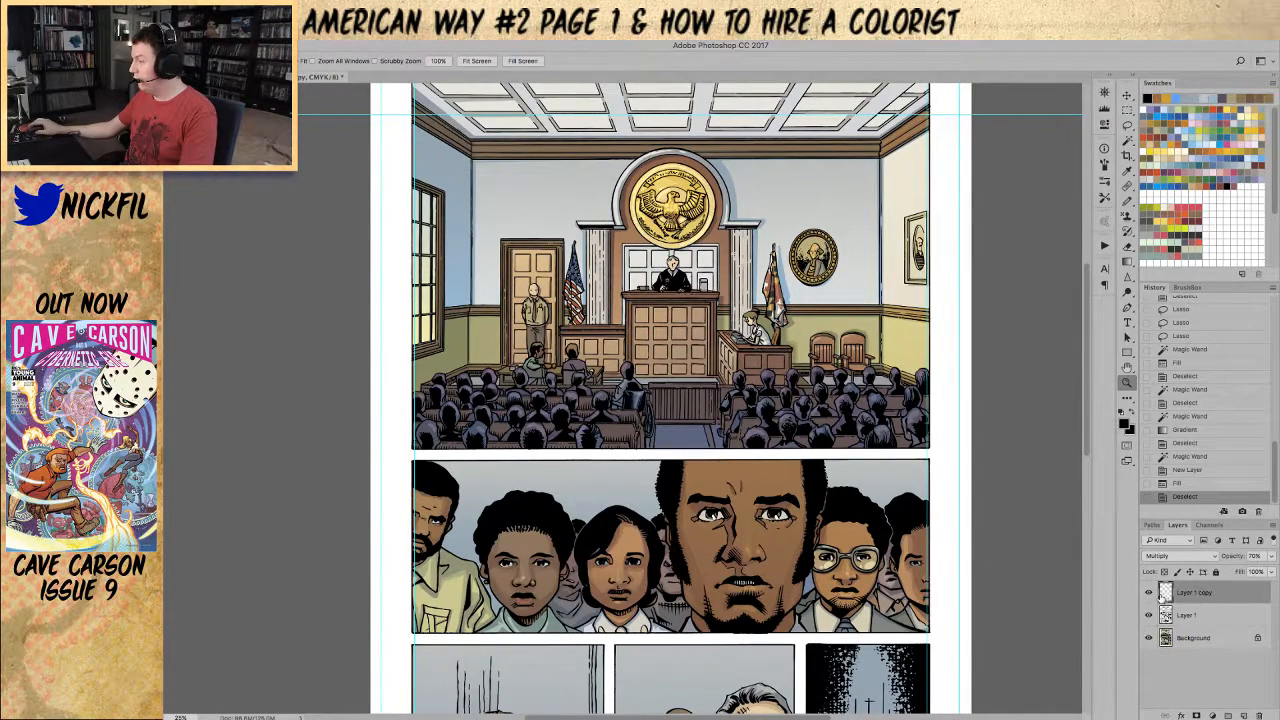
left_click(1149, 593)
left_click(1149, 593)
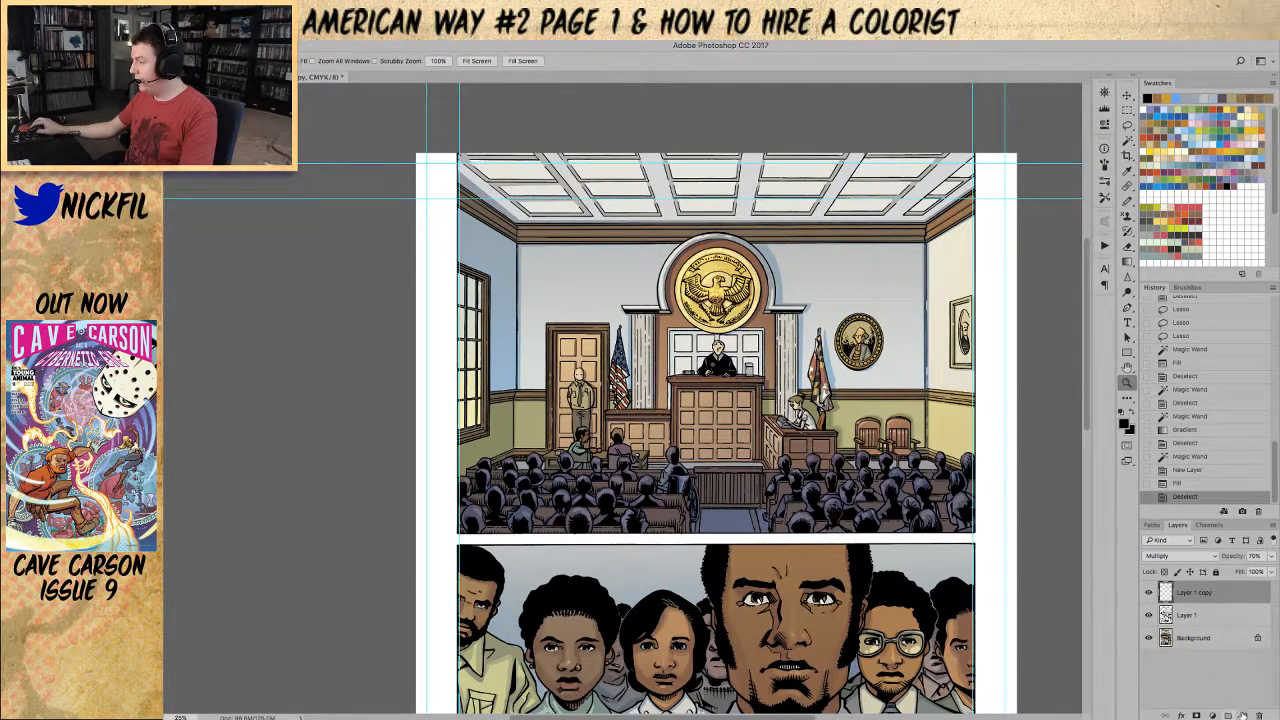
left_click(1241, 715)
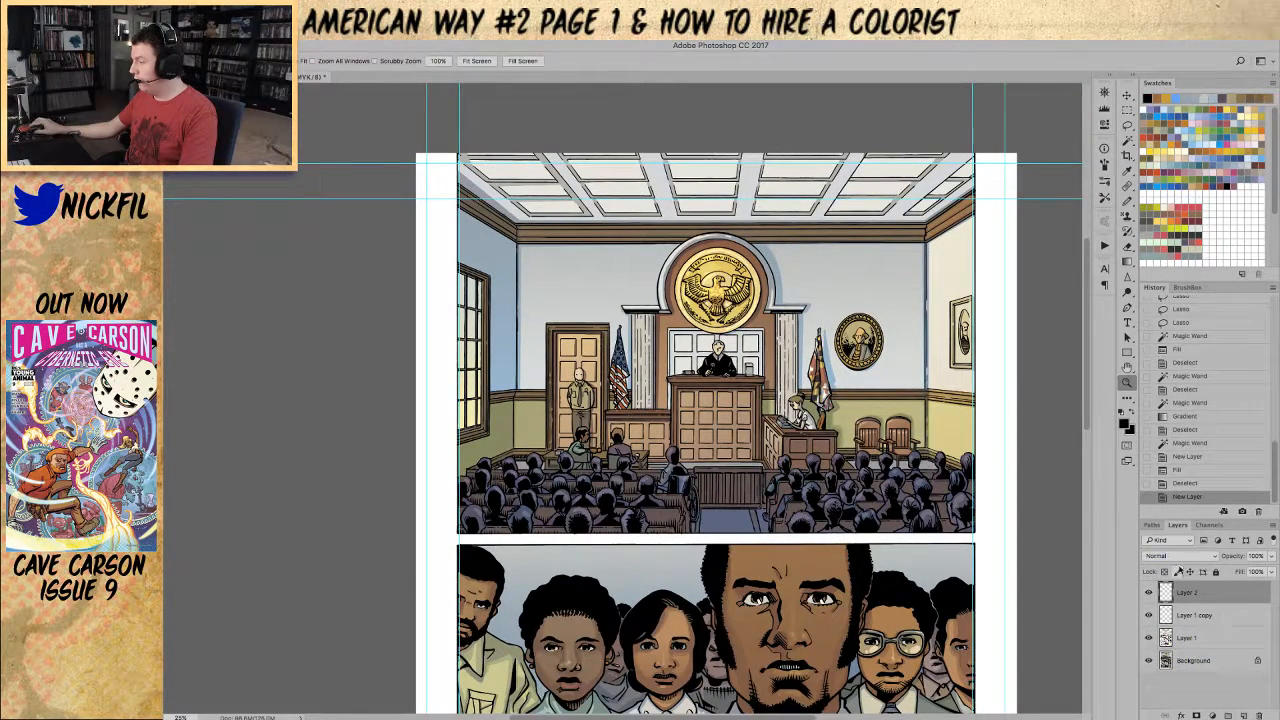
left_click(1178, 560)
left_click(1182, 642)
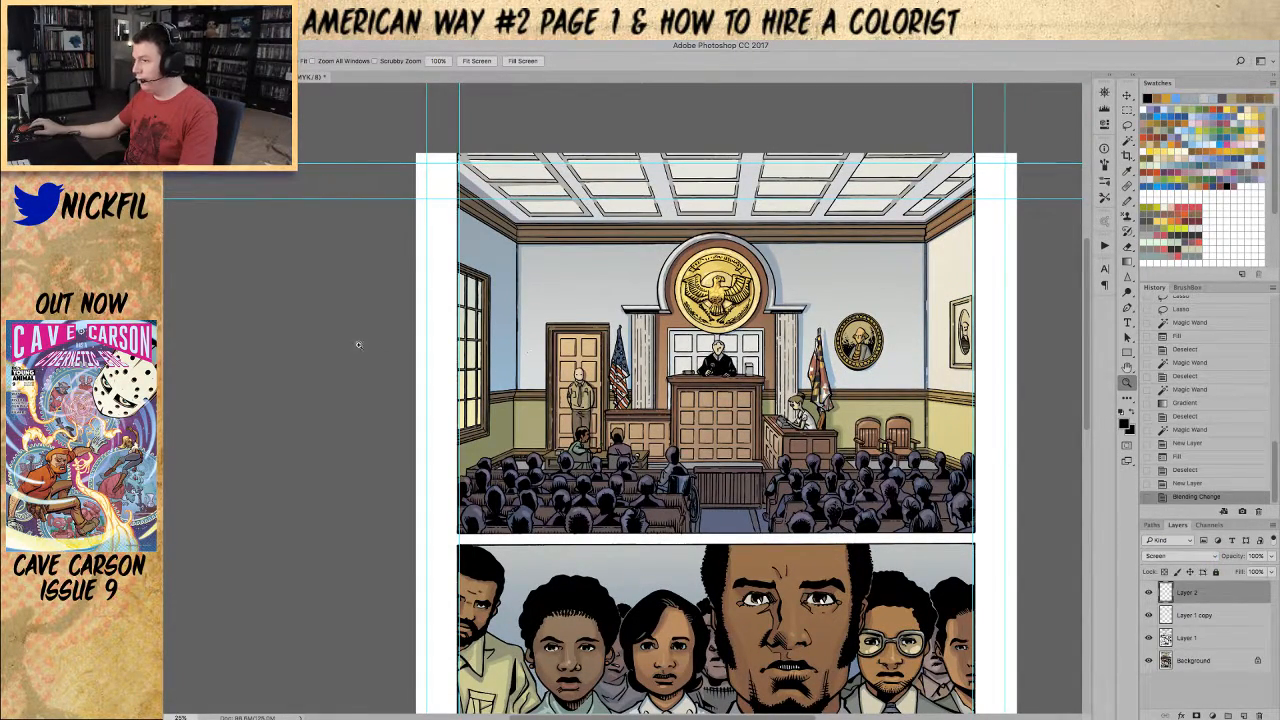
Step: Lasso a light beam shape running from the courtroom's left window down to the panel's bottom edge
key("l")
left_click(488, 284)
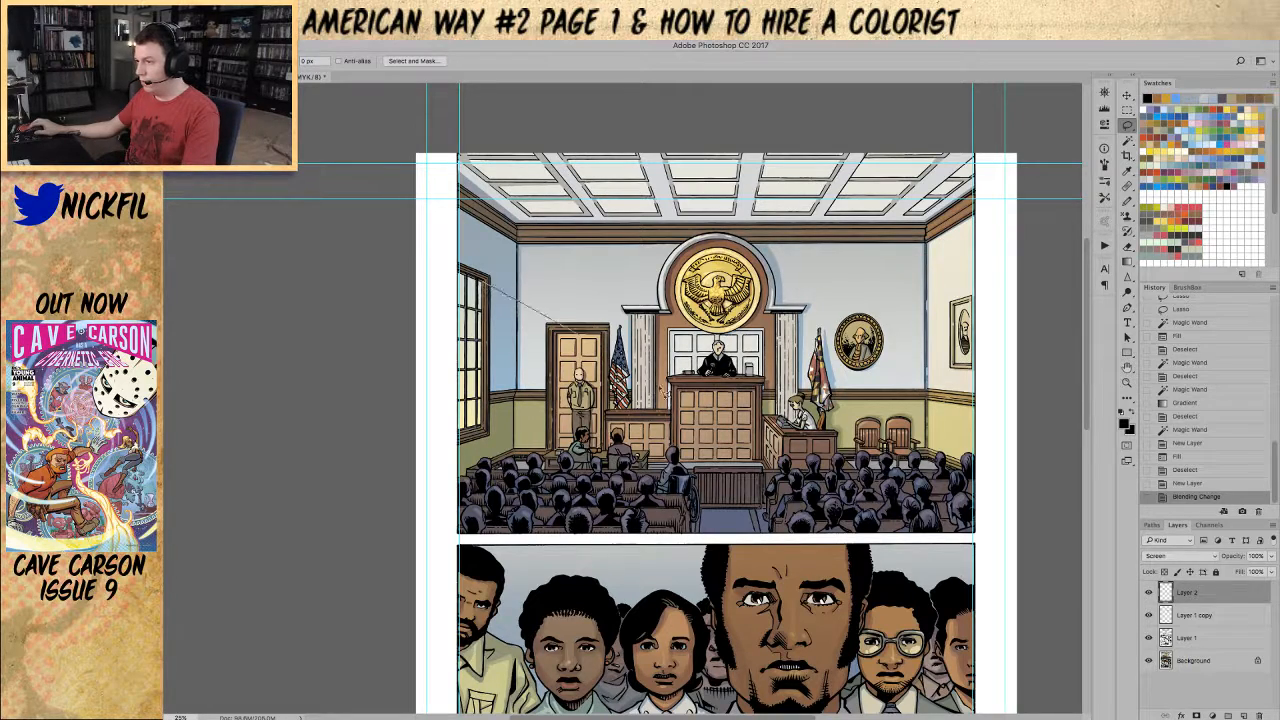
left_click(734, 381)
left_click(732, 495)
left_click(730, 535)
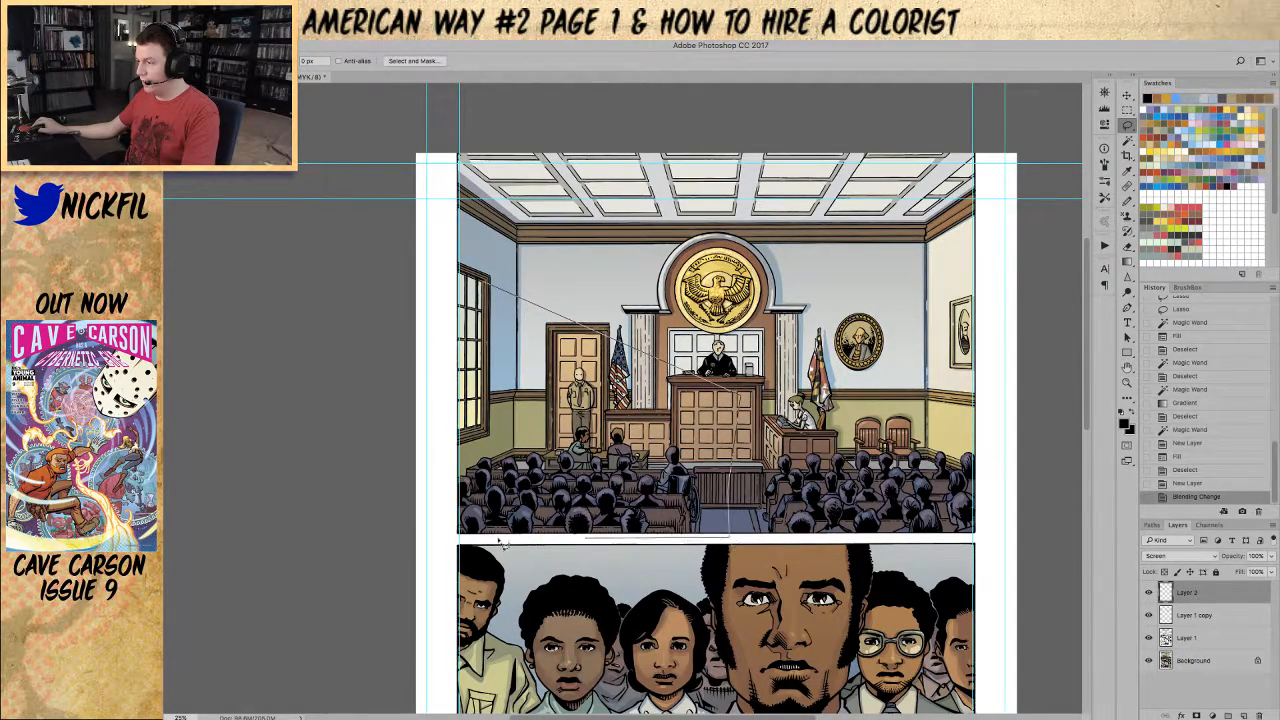
left_click(444, 540)
double_click(445, 284)
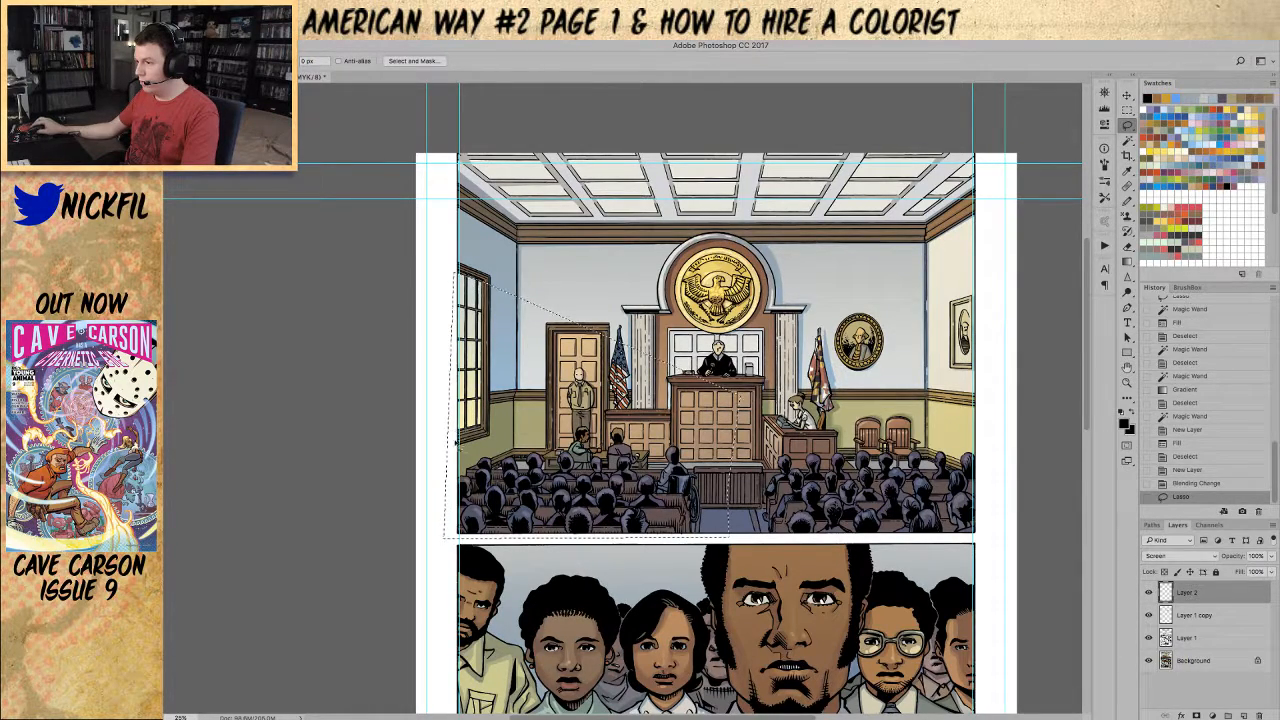
Step: Trim the beam selection's lower-left area and the part outside the panel border, and choose a yellow-orange foreground color
left_click(452, 433)
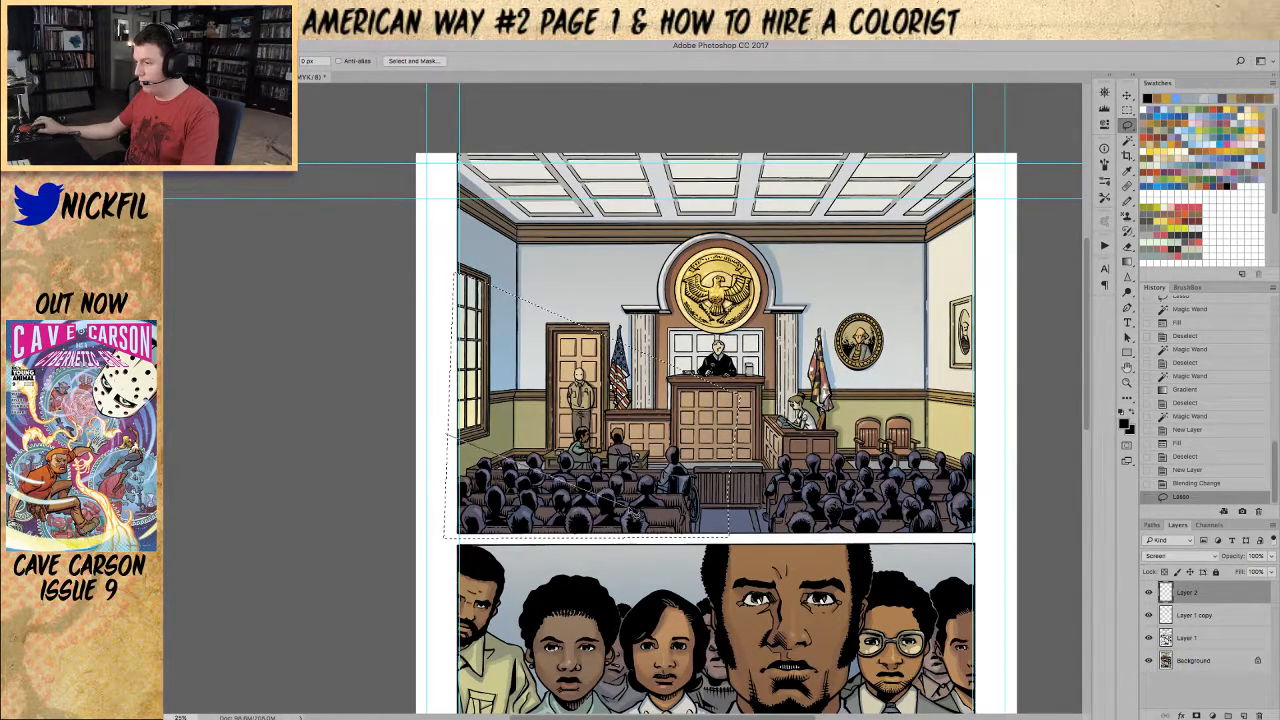
key("Return")
key("z")
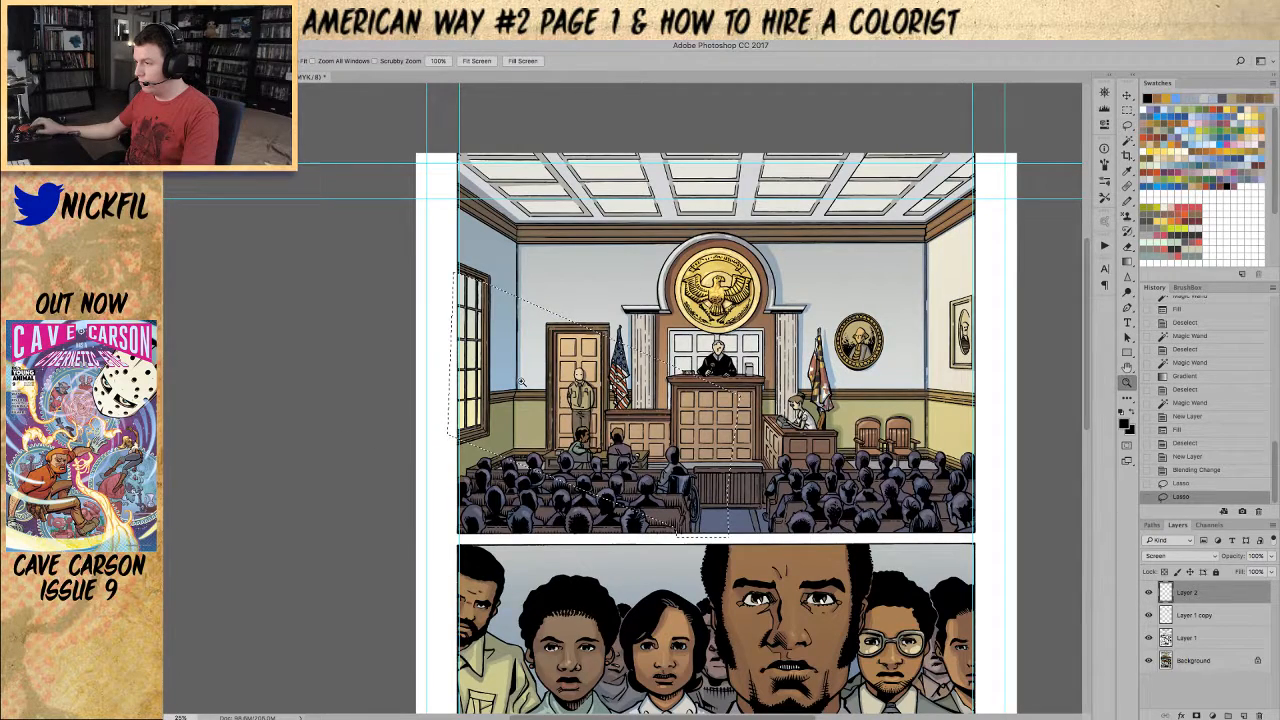
left_click(1172, 144)
key("m")
left_click_drag(424, 237, 436, 272)
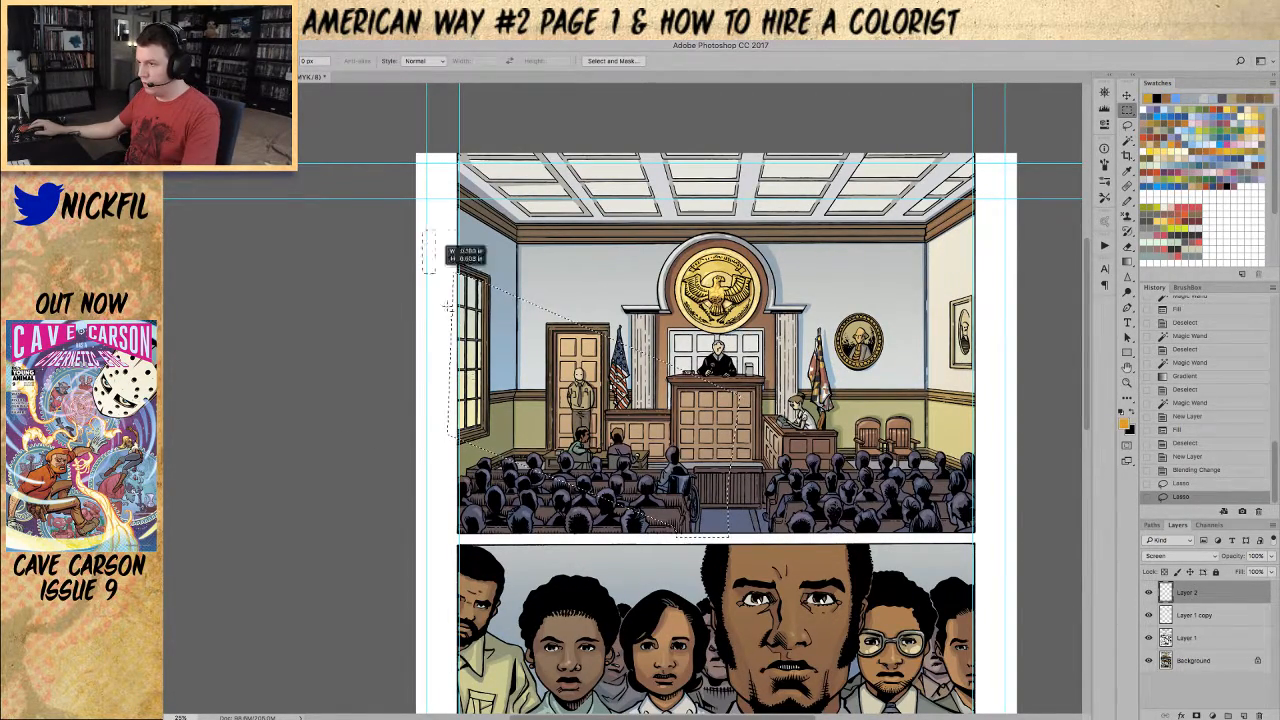
left_click_drag(456, 480, 456, 480)
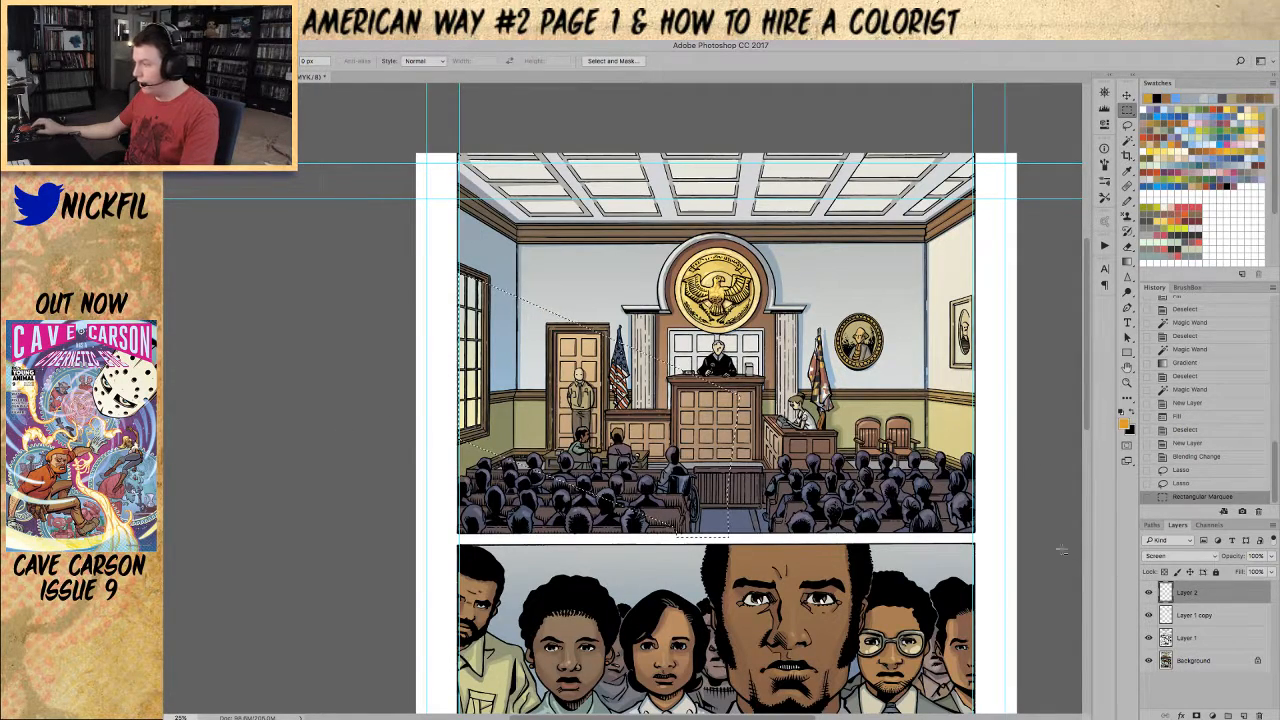
Step: Apply a yellow-orange gradient in Screen mode through the beam selection, fading from the window into the courtroom
key("g")
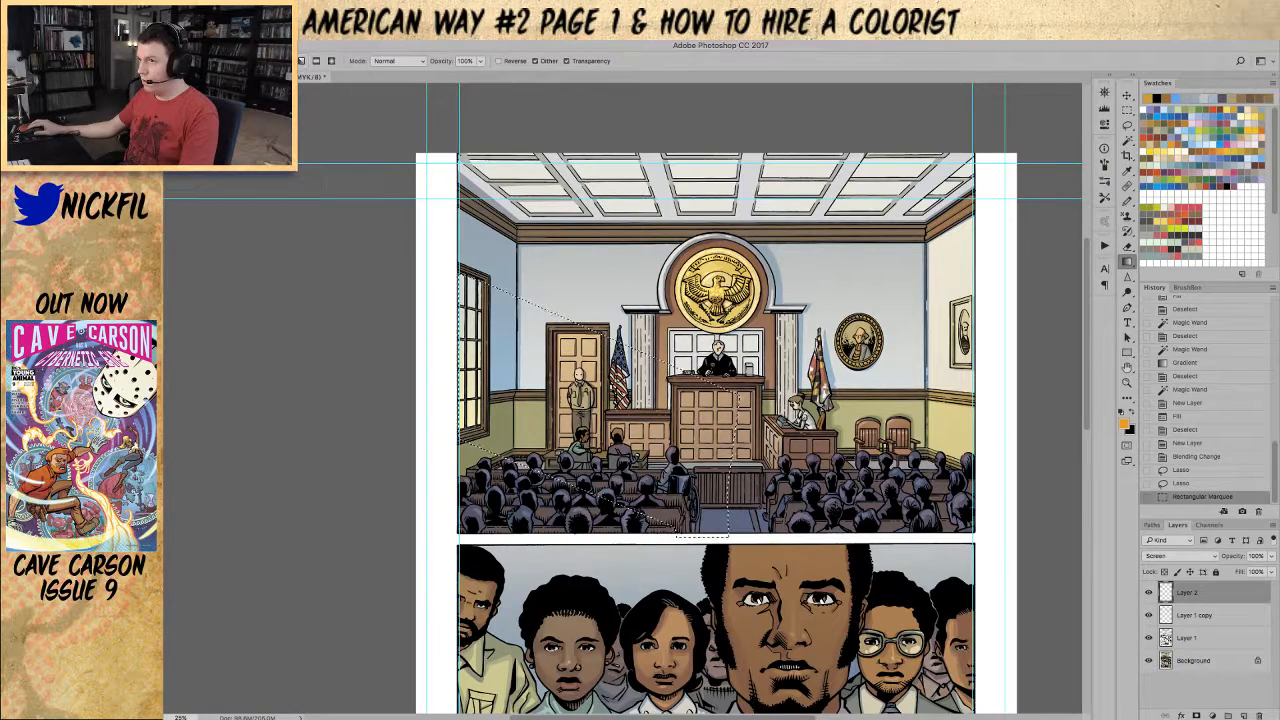
left_click(392, 61)
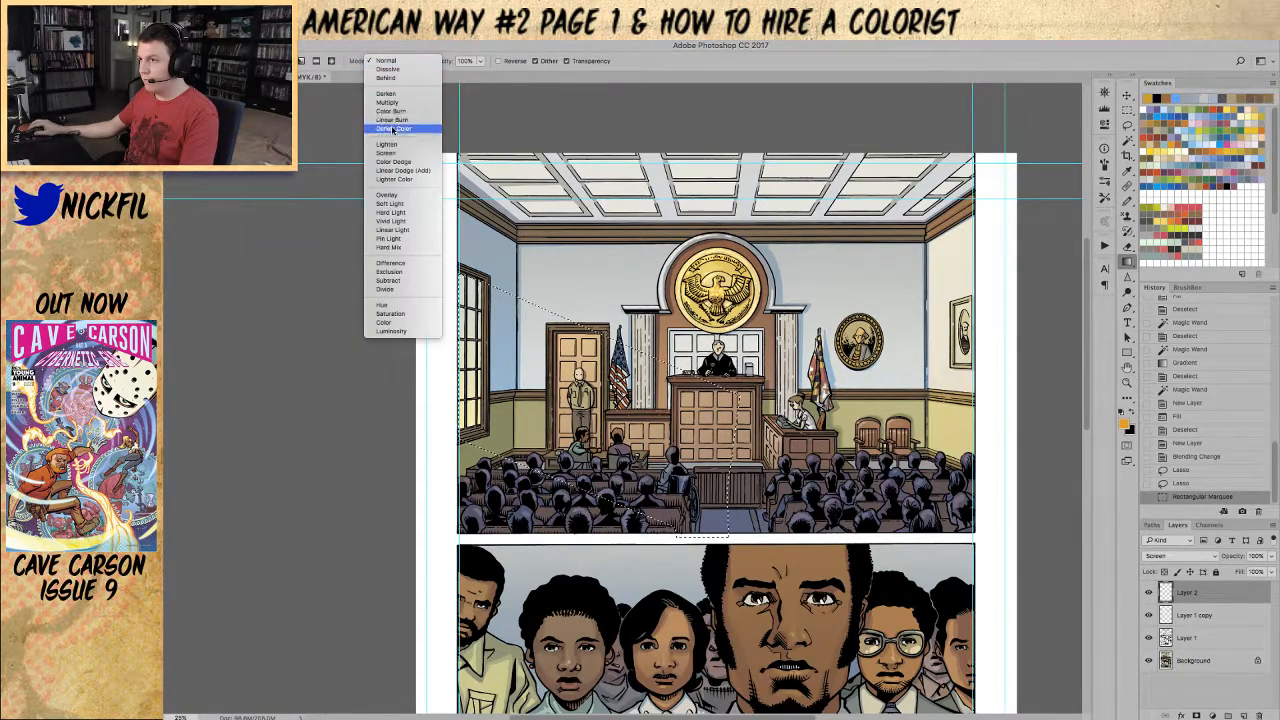
left_click(403, 330)
left_click_drag(440, 360, 712, 543)
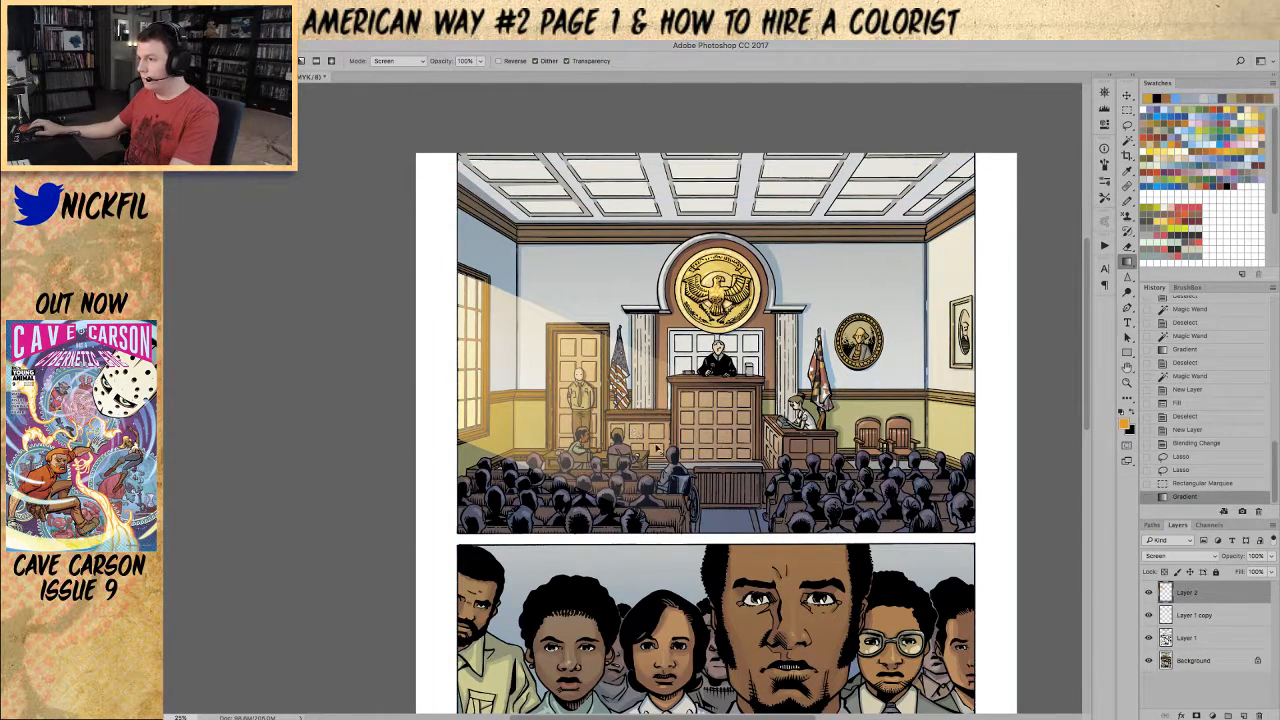
key("z")
left_click(686, 430, "alt")
key("ctrl+z")
key("g")
left_click_drag(382, 163, 445, 213)
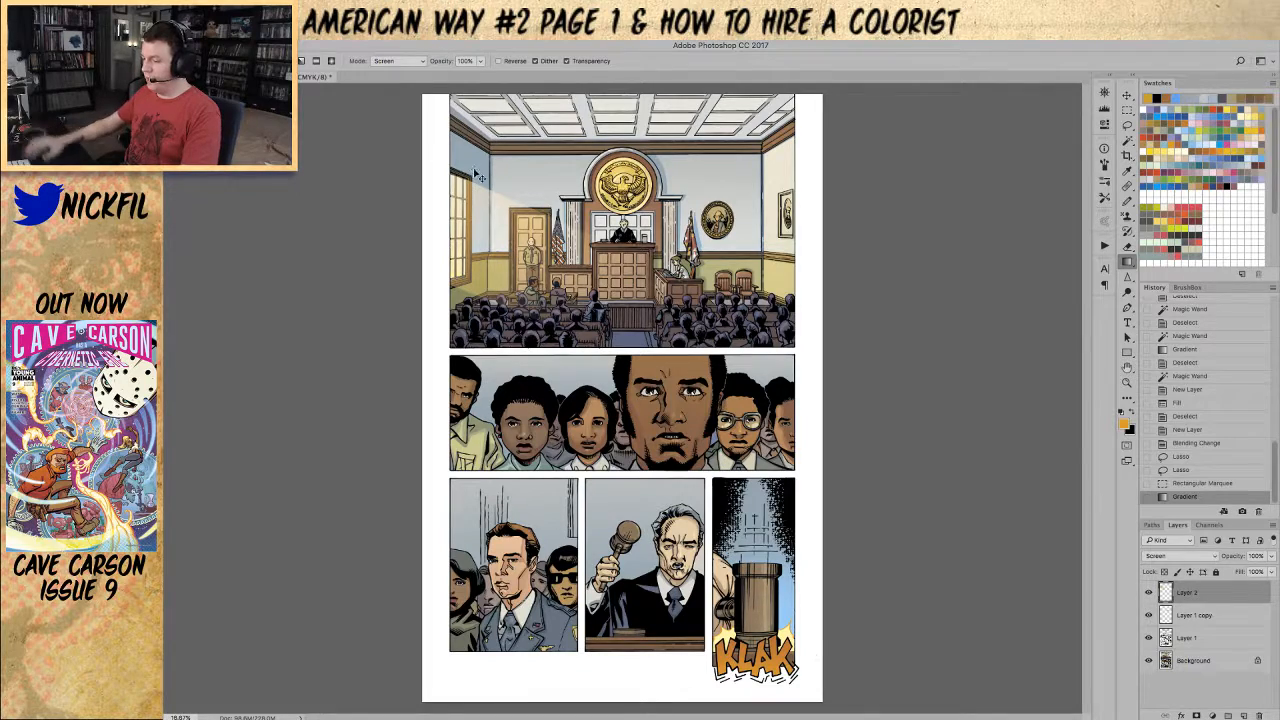
Step: Fade the beam gradient to 50% opacity and add a second Screen gradient coming from the window's upper left
key("ctrl+shift+f")
type("50")
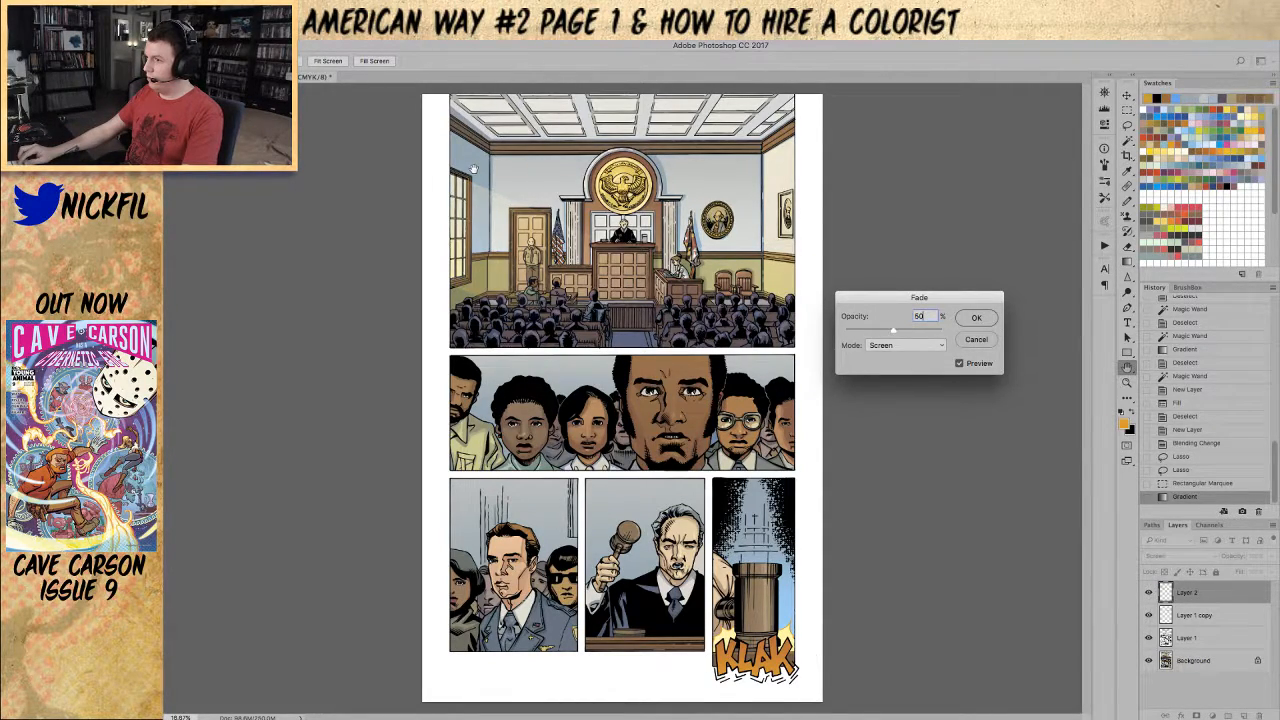
key("Return")
left_click_drag(351, 157, 458, 215)
Step: Feather the beam selection by 40 pixels and add another yellow-orange Screen gradient from beyond the window
key("w")
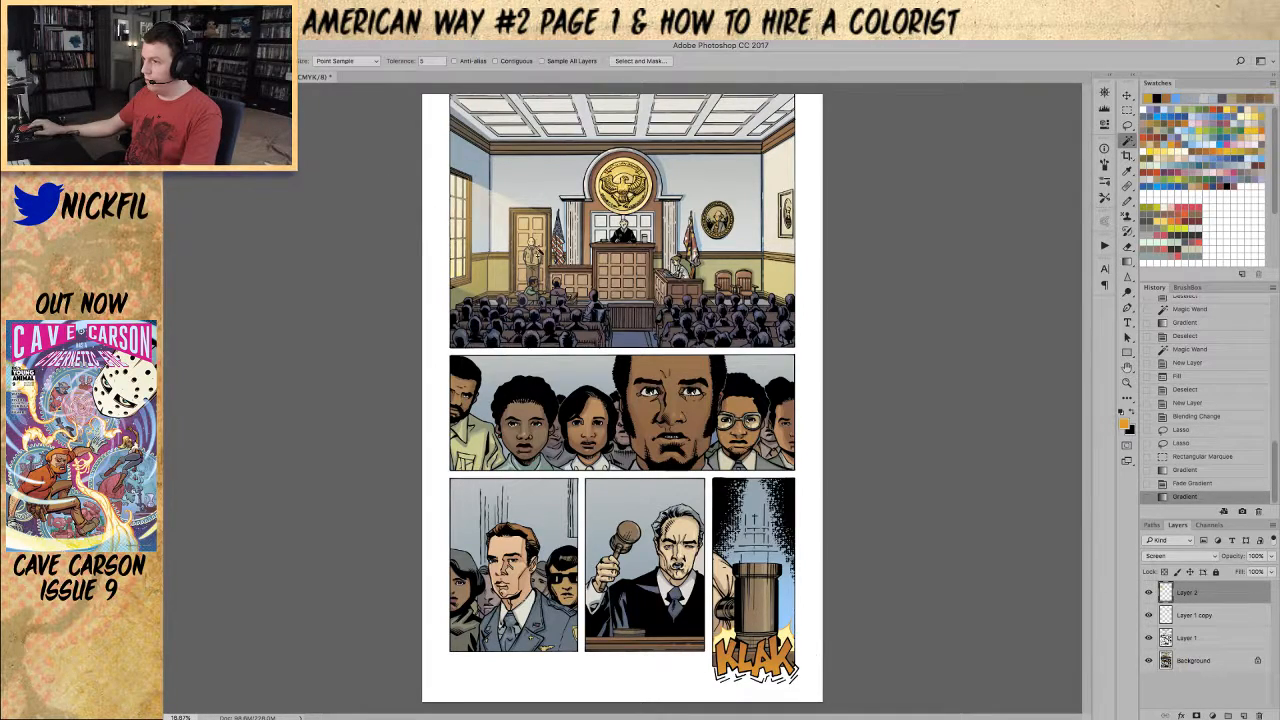
right_click(532, 237)
left_click(578, 403)
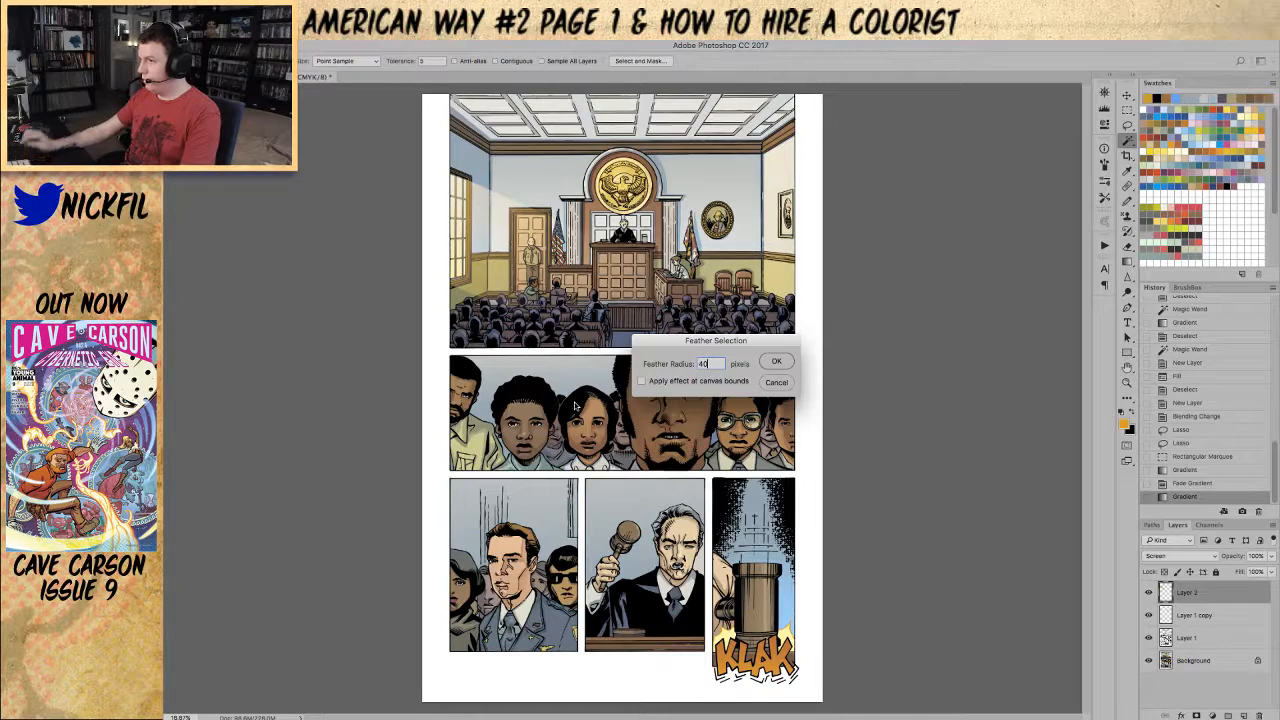
key("Return")
key("g")
left_click_drag(384, 185, 384, 185)
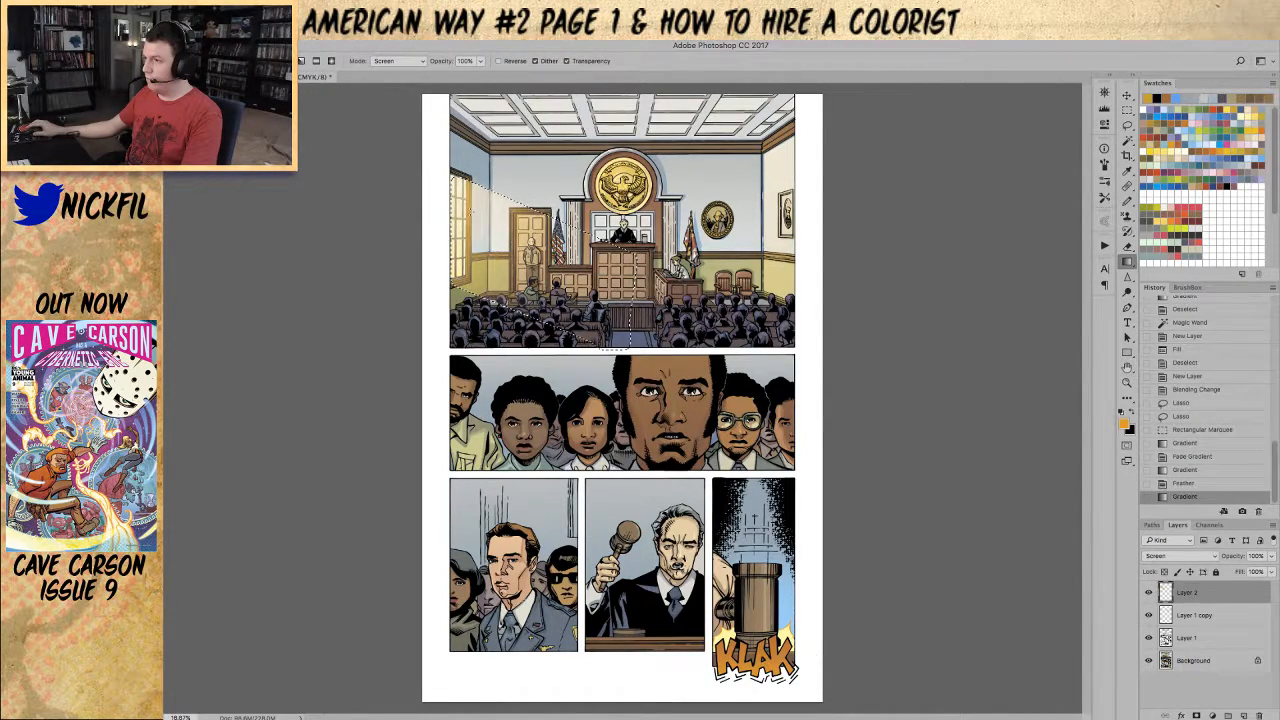
key("ctrl+z")
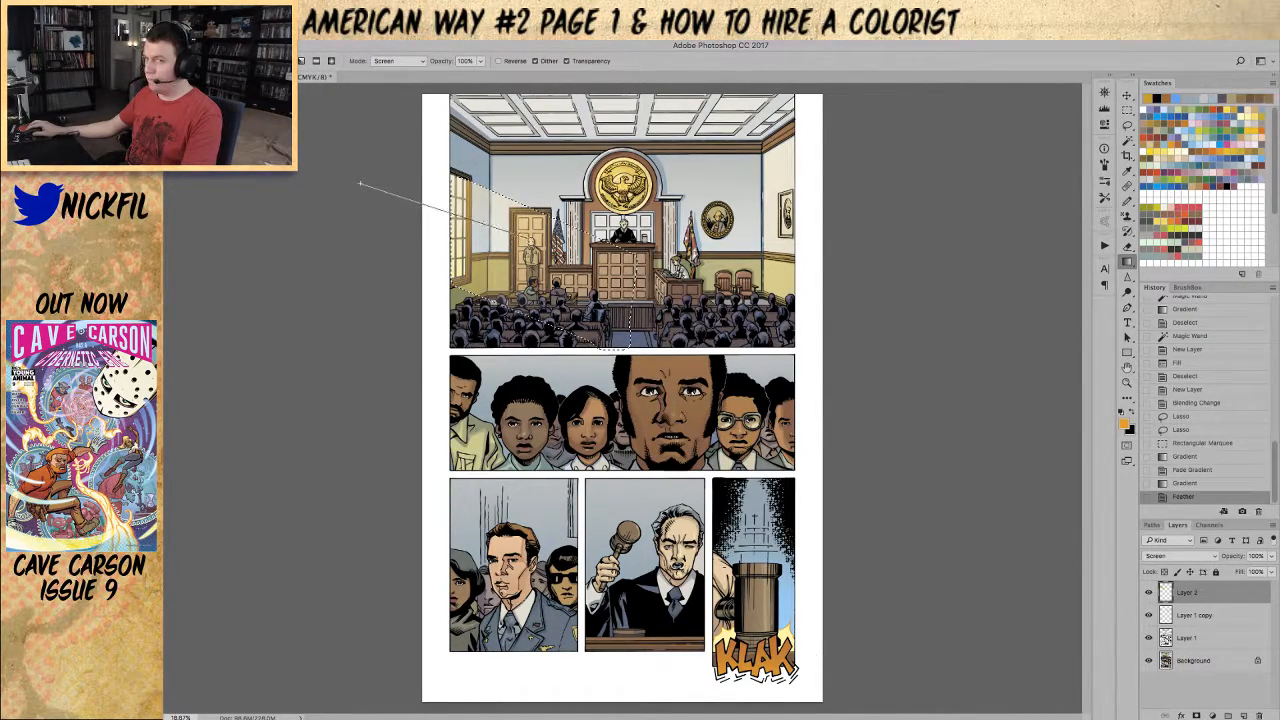
left_click_drag(360, 184, 360, 184)
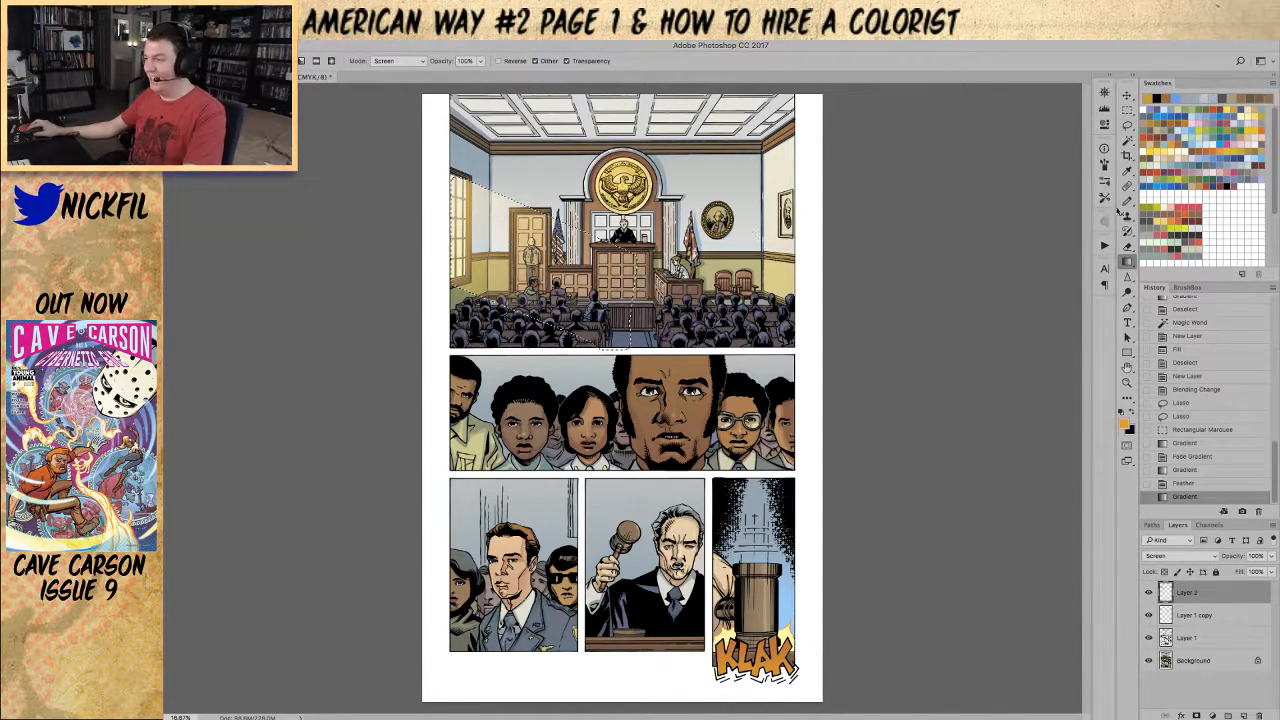
Step: Add a softer Screen gradient at 50% opacity within the light beam and clear the selection
key("ctrl+d")
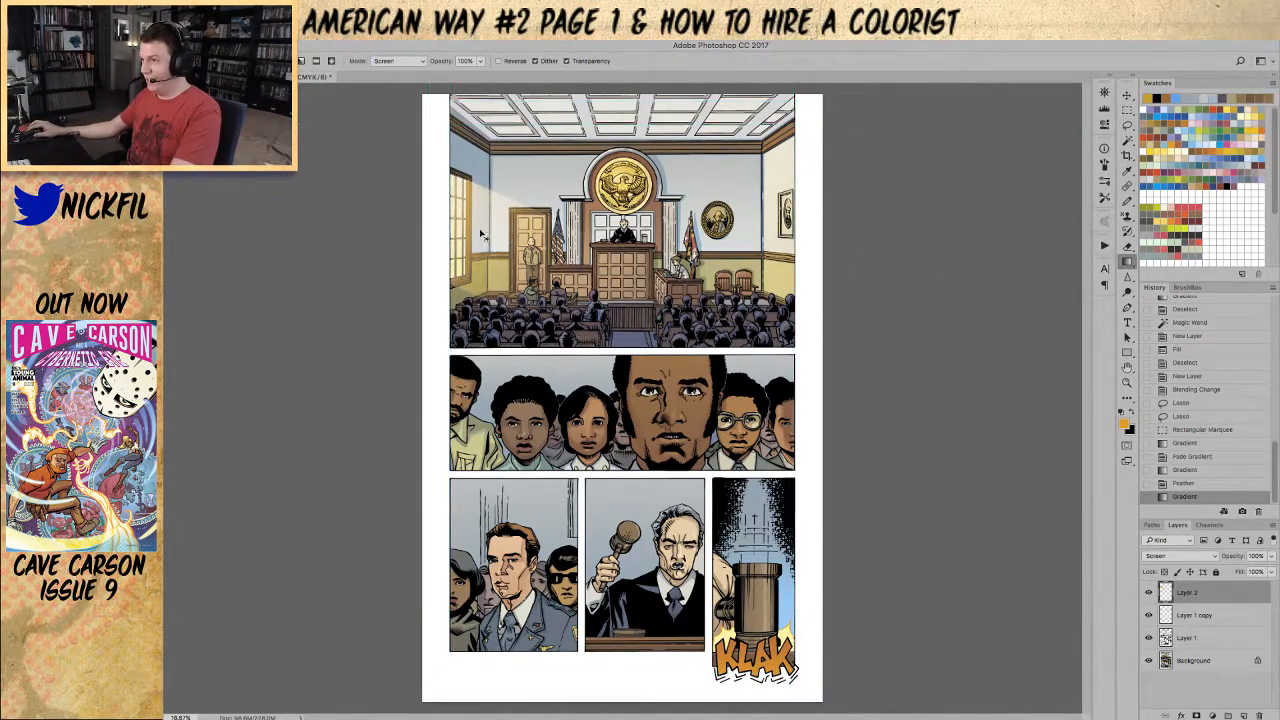
left_click_drag(442, 171, 526, 273)
key("ctrl+z")
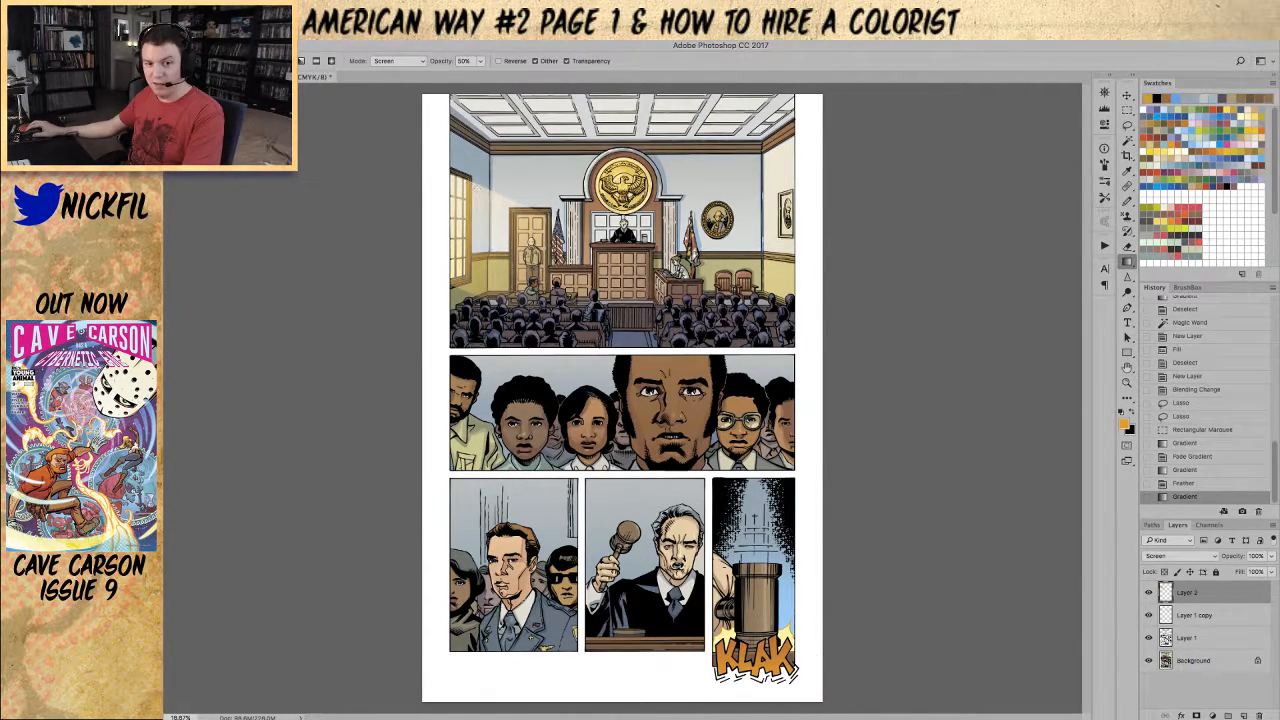
left_click_drag(499, 224, 531, 244)
key("ctrl+z")
key("ctrl+d")
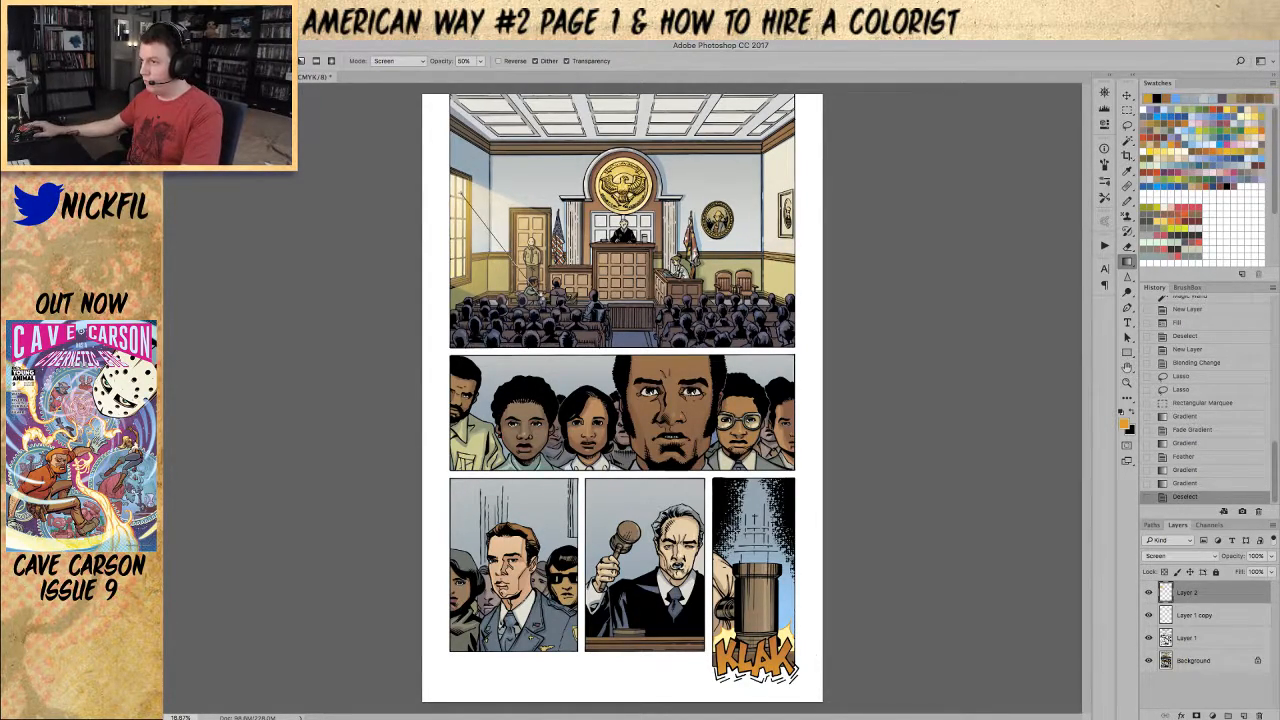
Step: Add another yellow-orange Screen gradient at 50% opacity from the window diagonally down into the courtroom
left_click_drag(458, 185, 496, 229)
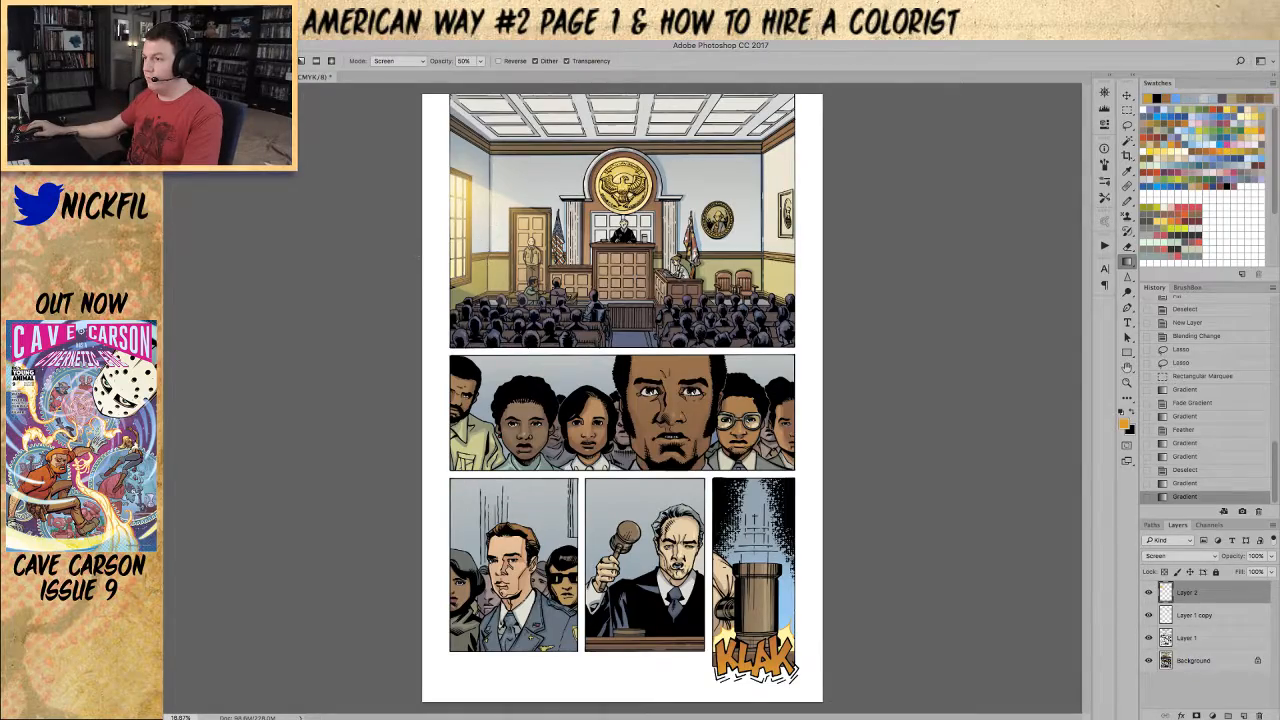
key("z")
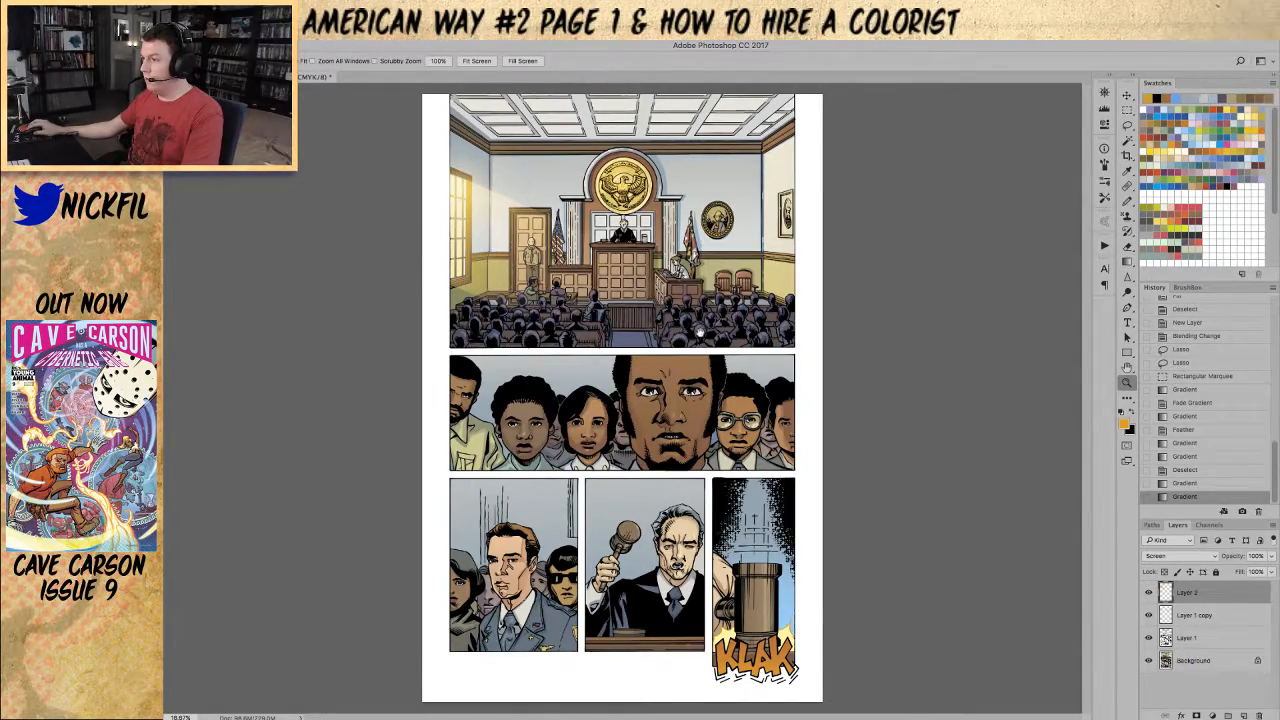
left_click(699, 329)
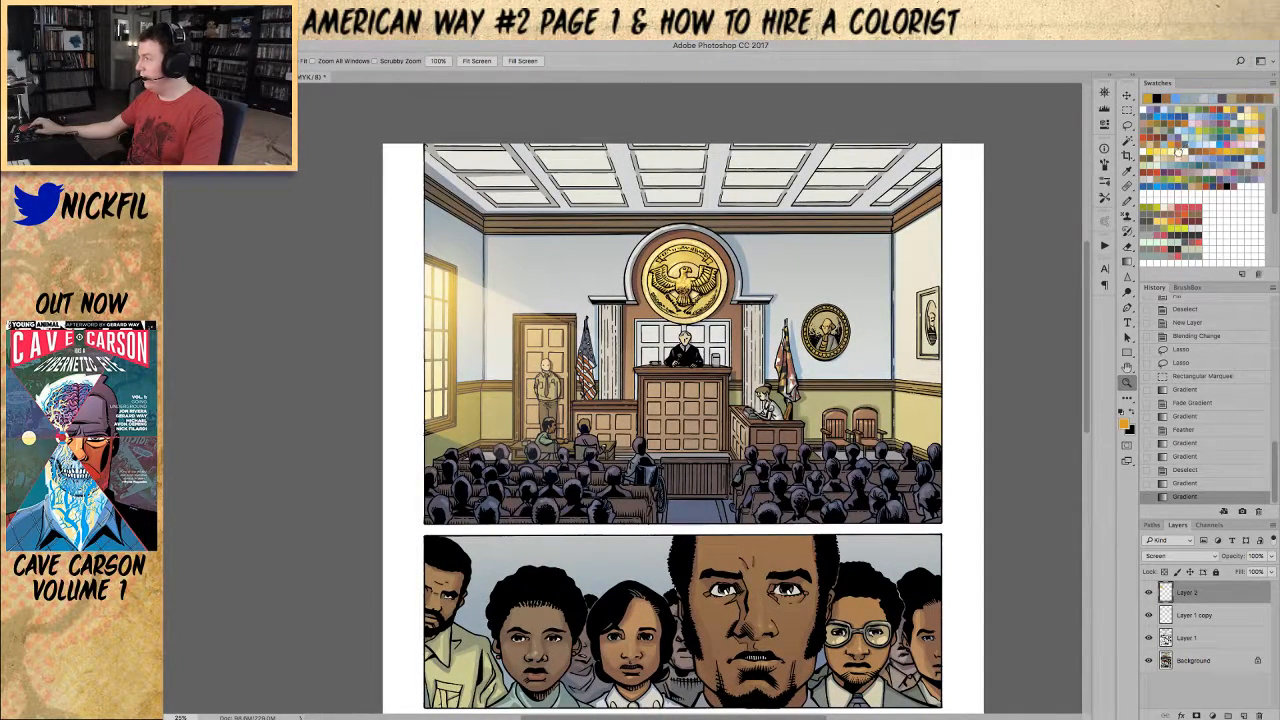
Step: Switch to the Brush with a pale cream color and add a new layer in Screen mode above the glow layer
key("b")
left_click(1126, 200)
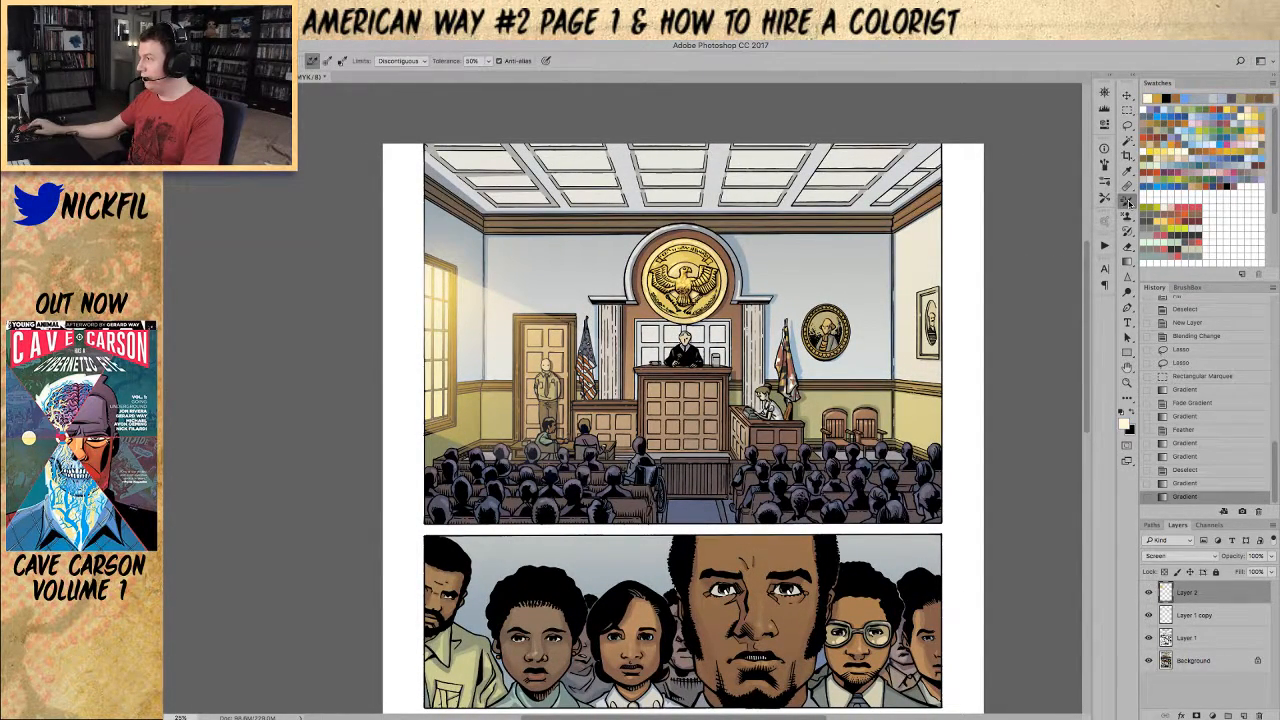
right_click(1128, 202)
left_click(1165, 205)
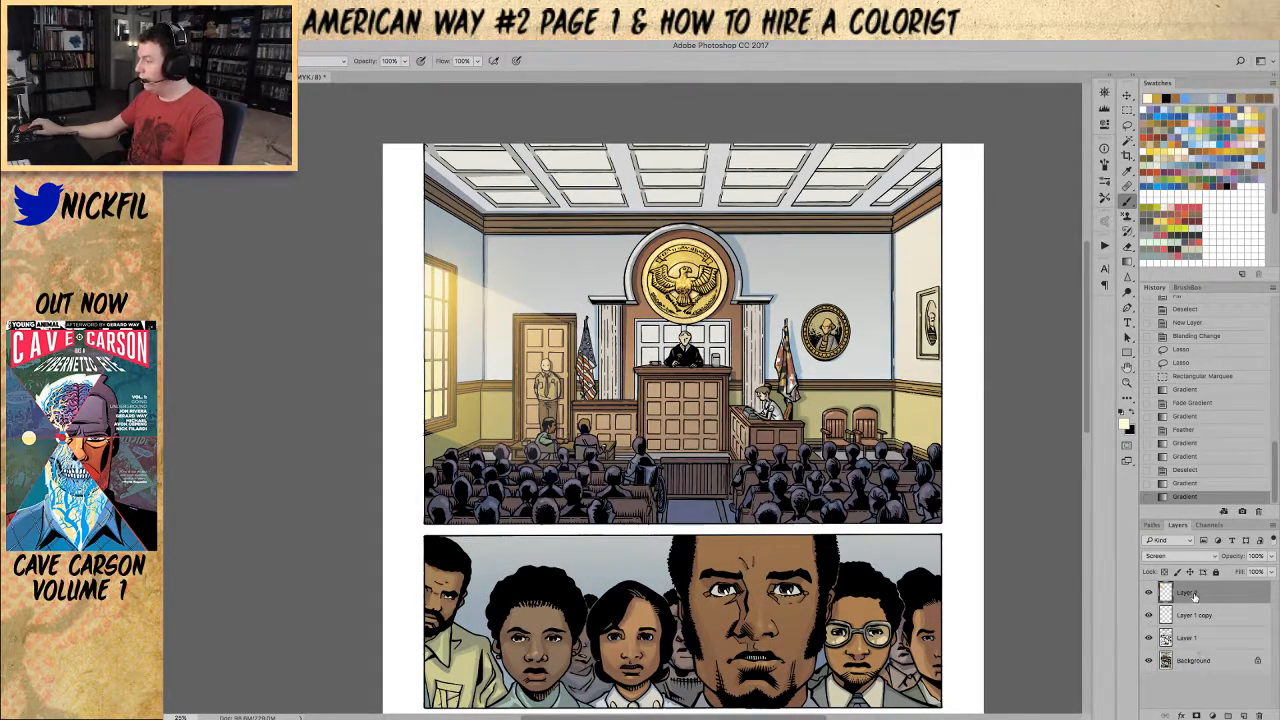
left_click(1243, 716)
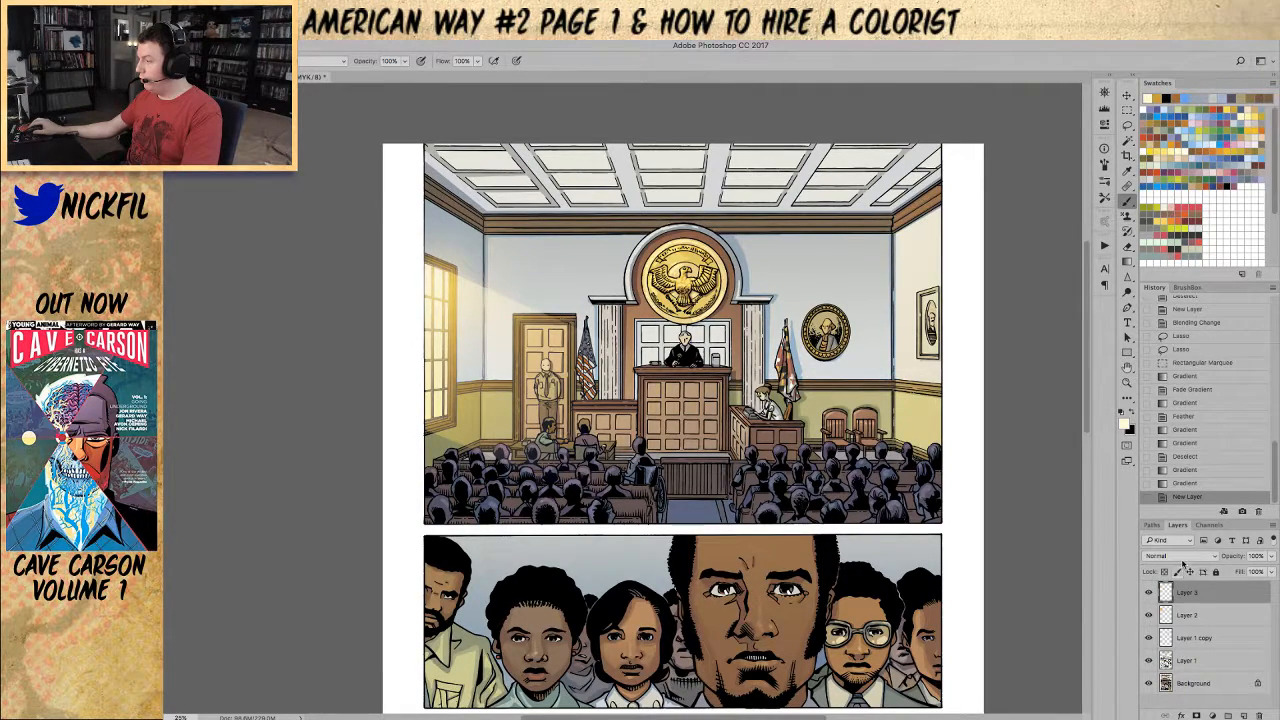
left_click(1182, 557)
left_click(1178, 640)
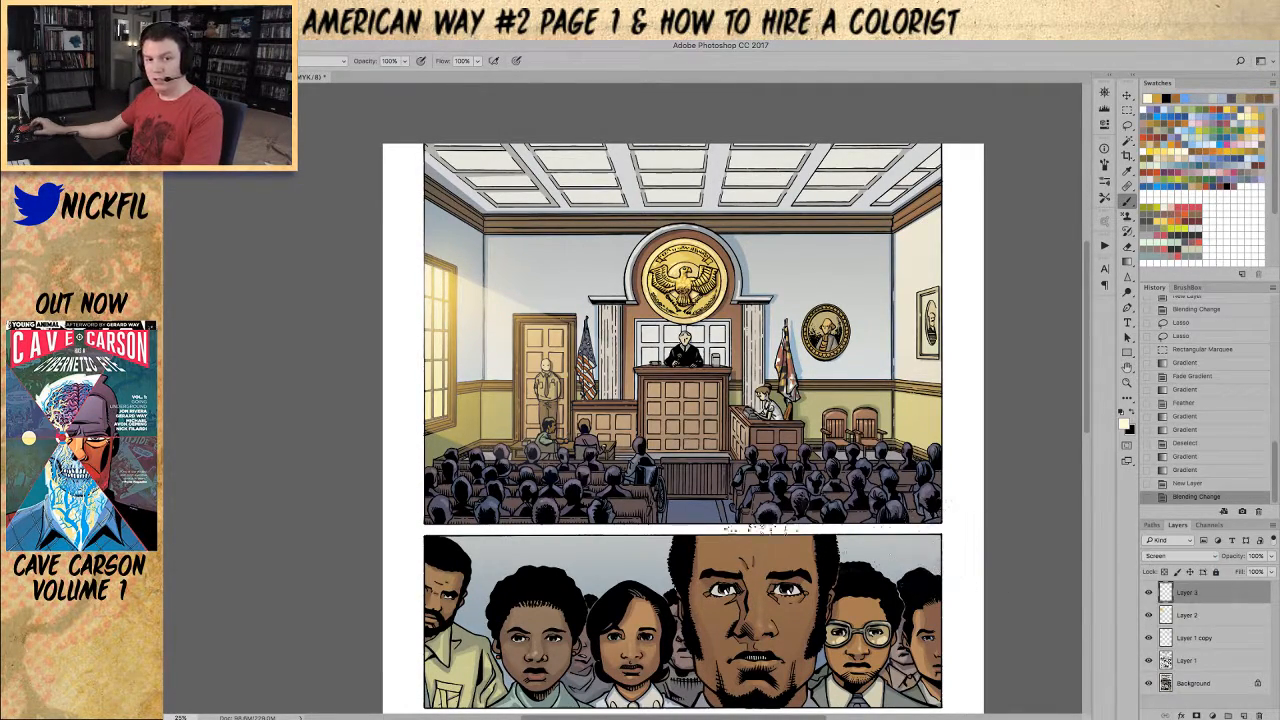
Step: Paint pale yellow spatter specks as floating dust through the window light, across the door, guard and nearby desk
left_click_drag(705, 424, 645, 446)
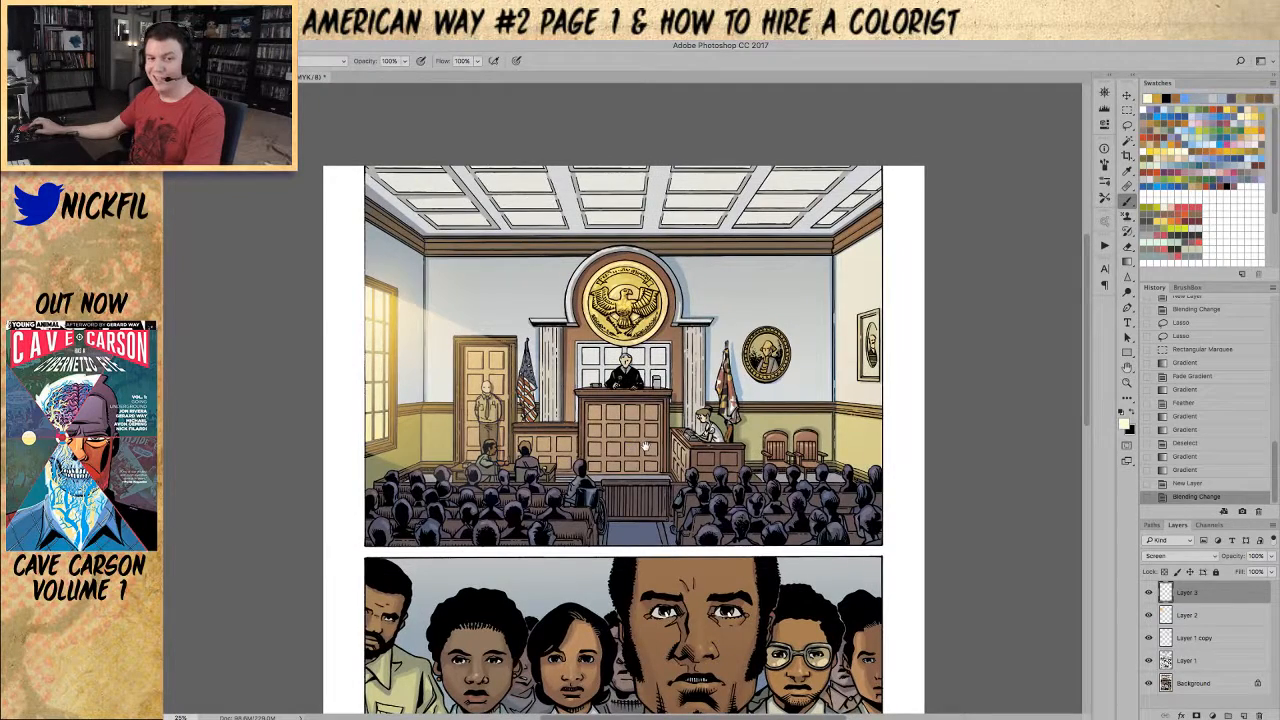
mouse_move(362, 308)
left_mouse_down()
mouse_move(400, 318)
mouse_move(395, 350)
mouse_move(410, 335)
left_mouse_up()
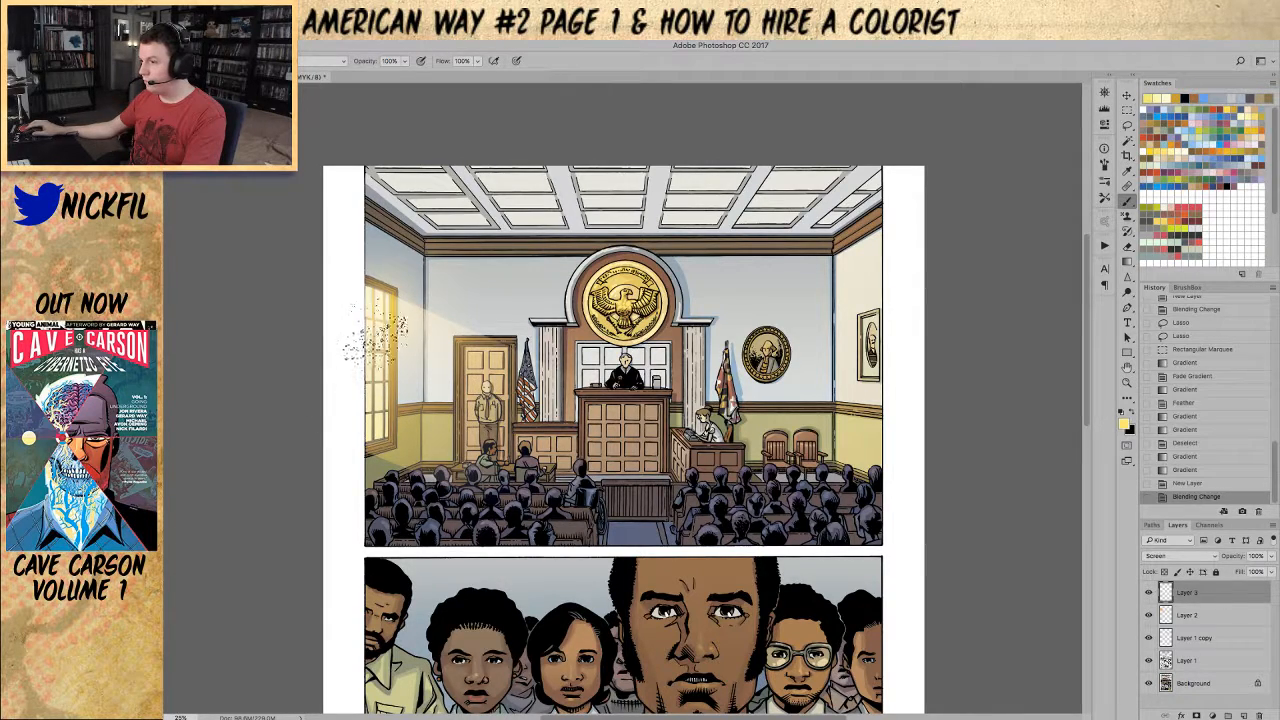
mouse_move(470, 410)
left_mouse_down()
mouse_move(420, 372)
mouse_move(412, 405)
mouse_move(355, 390)
mouse_move(435, 487)
mouse_move(474, 430)
left_mouse_up()
mouse_move(490, 380)
left_mouse_down()
mouse_move(424, 332)
mouse_move(511, 356)
mouse_move(554, 396)
mouse_move(490, 470)
mouse_move(480, 530)
mouse_move(460, 495)
mouse_move(550, 405)
mouse_move(600, 412)
left_mouse_up()
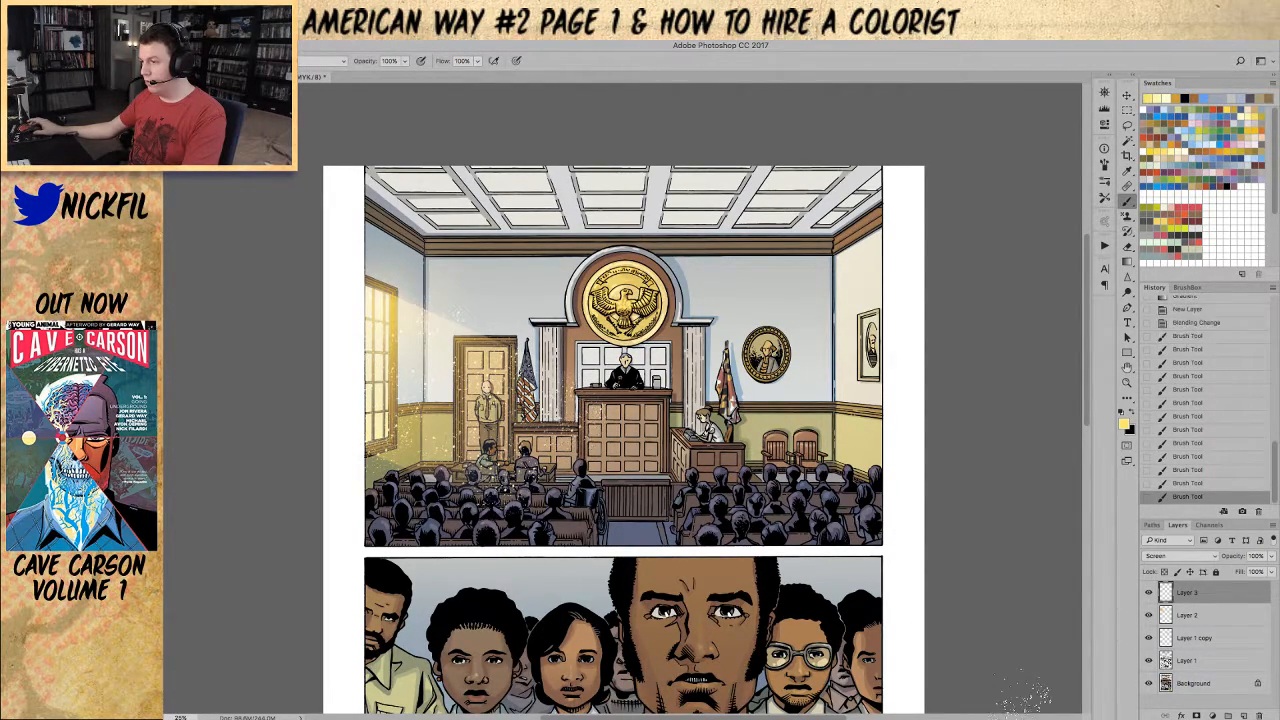
Step: Choose a different Eraser brush and thin out the dust specks over the window, wall, door and front of the courtroom
key("e")
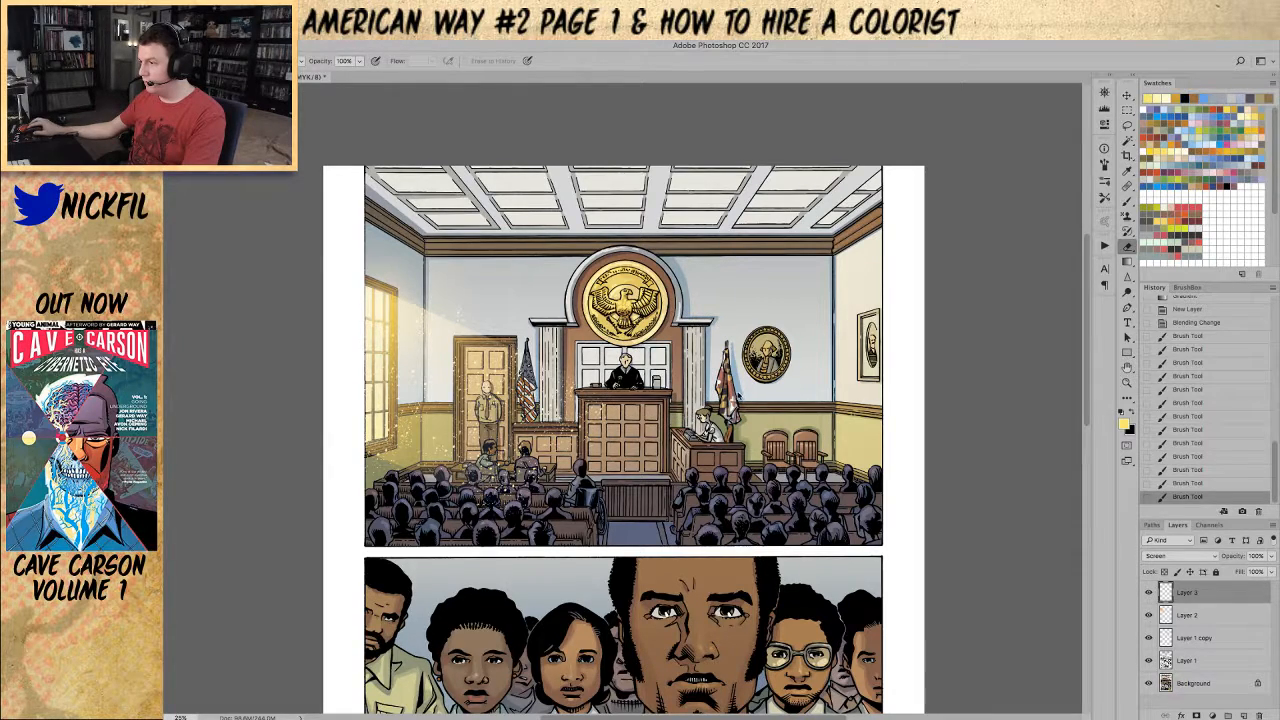
right_click(697, 396)
left_click(794, 574)
key("Return")
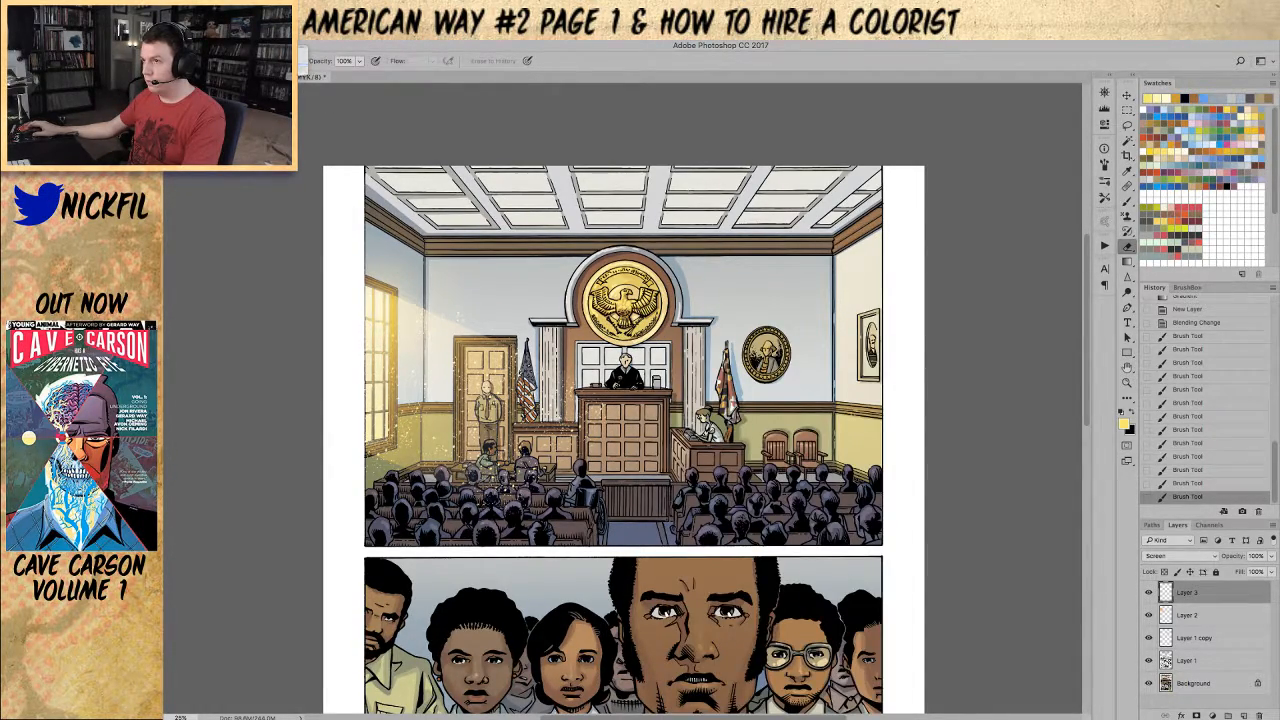
left_click(458, 286)
mouse_move(474, 320)
left_mouse_down()
mouse_move(430, 289)
mouse_move(451, 289)
left_mouse_up()
left_click_drag(432, 334, 492, 375)
left_click_drag(394, 352, 492, 375)
left_click_drag(424, 421, 446, 376)
mouse_move(402, 448)
left_mouse_down()
mouse_move(420, 440)
mouse_move(404, 471)
left_mouse_up()
mouse_move(507, 489)
left_mouse_down()
mouse_move(564, 437)
mouse_move(539, 469)
mouse_move(548, 385)
left_mouse_up()
mouse_move(553, 466)
left_mouse_down()
mouse_move(586, 434)
mouse_move(520, 388)
mouse_move(515, 350)
mouse_move(450, 370)
mouse_move(540, 452)
left_mouse_up()
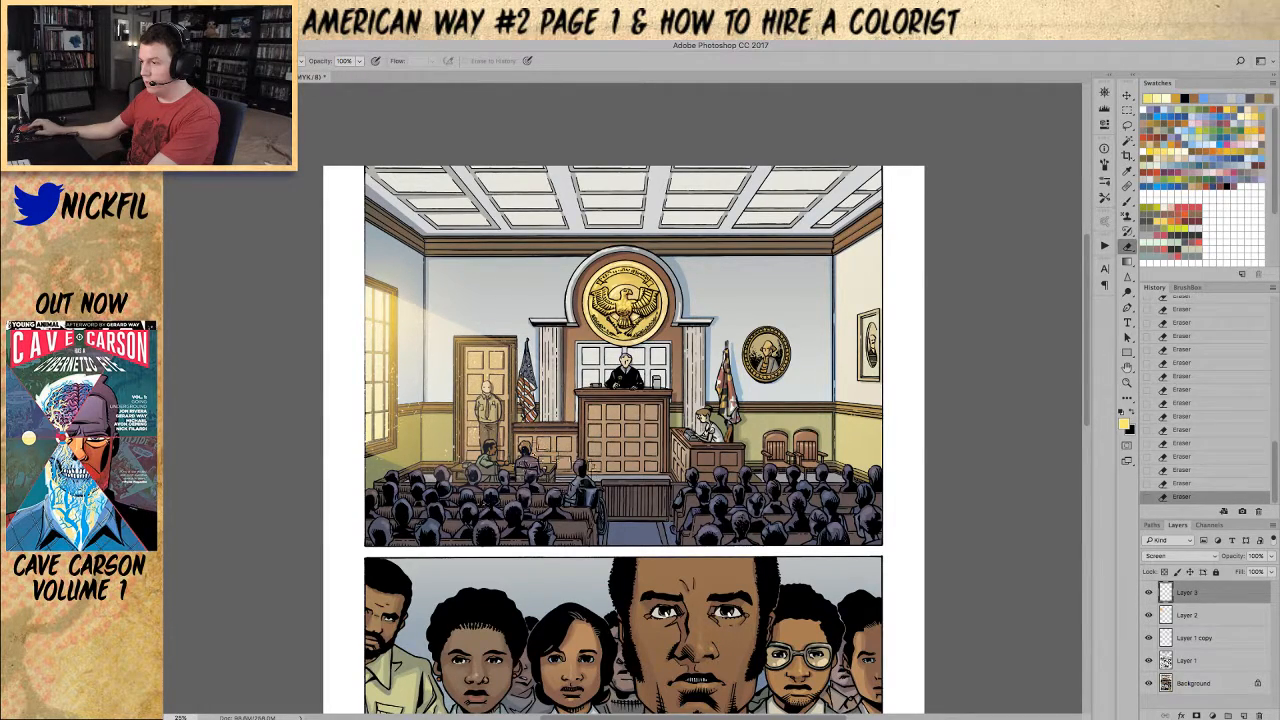
left_click_drag(400, 452, 405, 455)
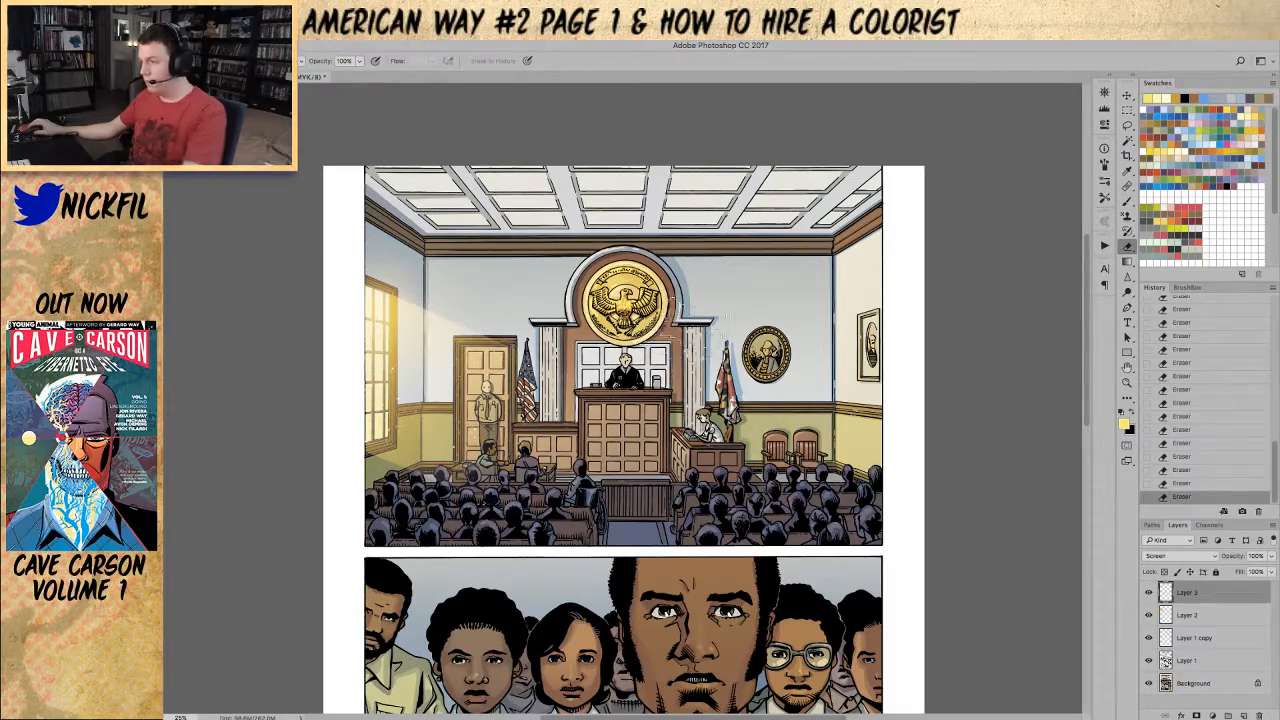
Step: Examine the window light and dust on the full page and in the courtroom panel at different magnifications
key("z")
left_click(626, 319, "alt")
left_click(620, 265)
left_click(620, 265, "alt")
left_click(595, 284, "alt")
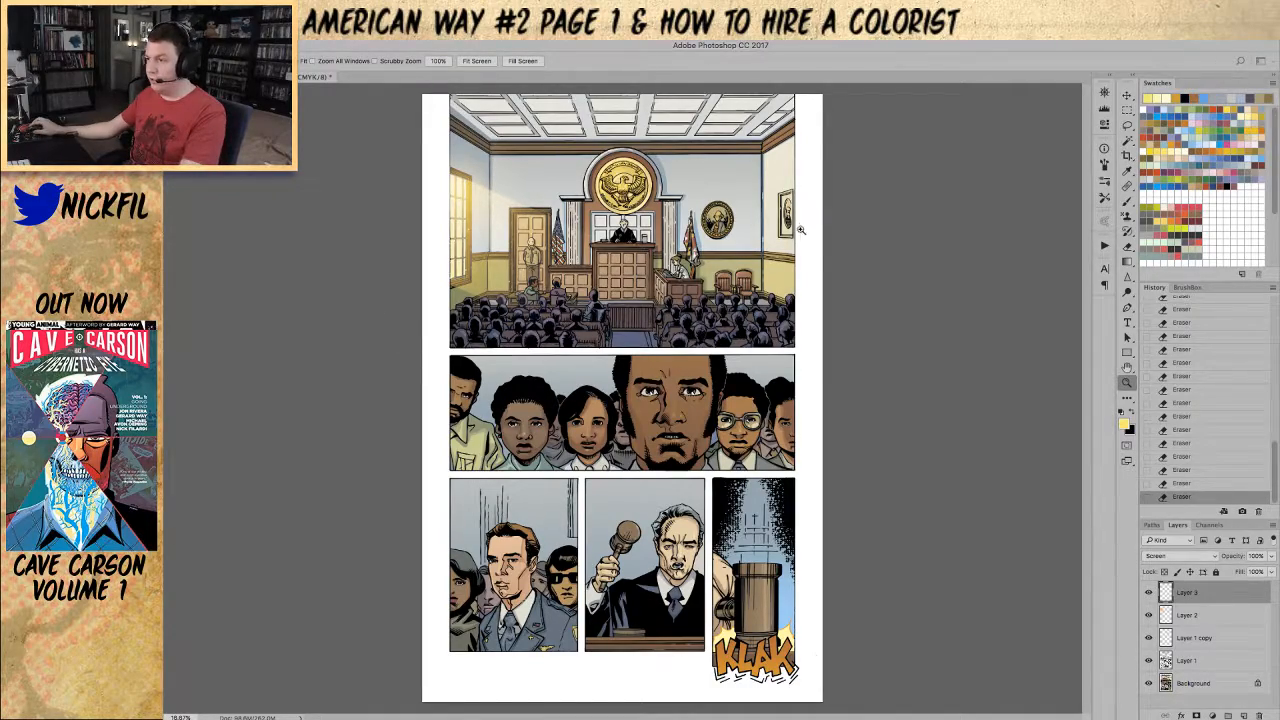
left_click(622, 240)
left_click_drag(669, 216, 691, 305)
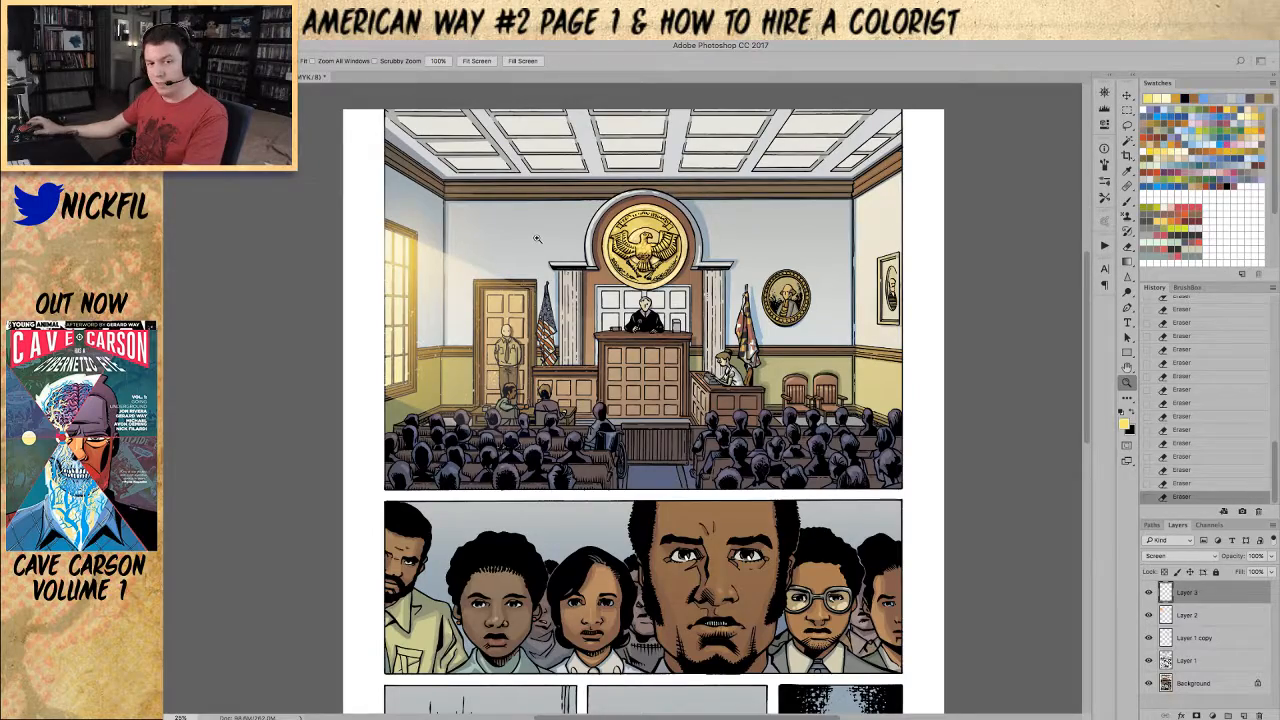
left_click(585, 297, "alt")
left_click(653, 294)
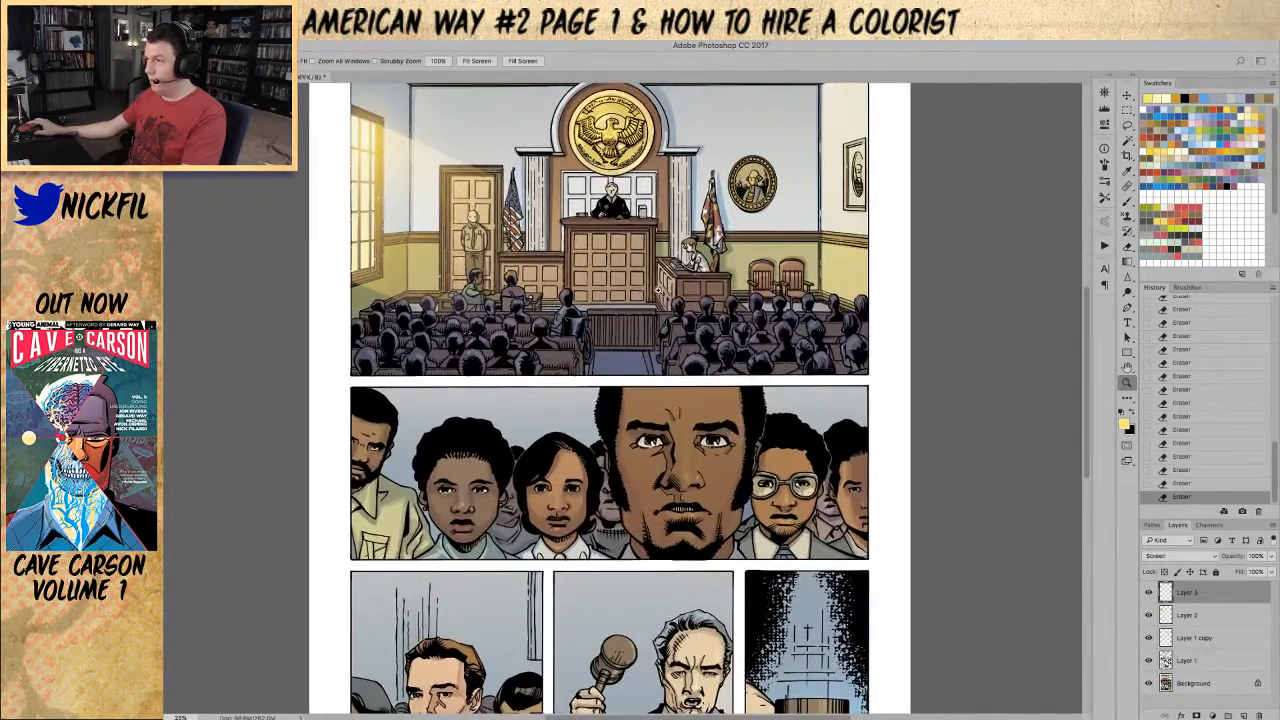
left_click_drag(710, 358, 728, 442)
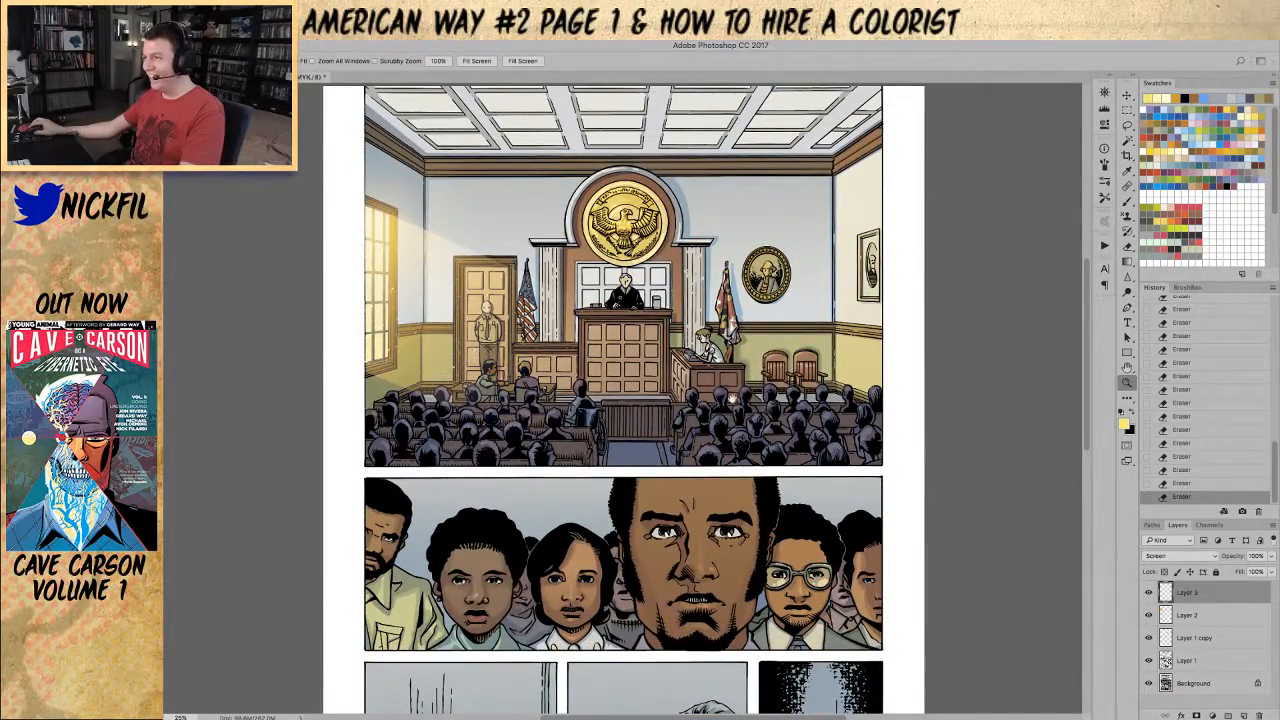
left_click_drag(731, 398, 725, 399)
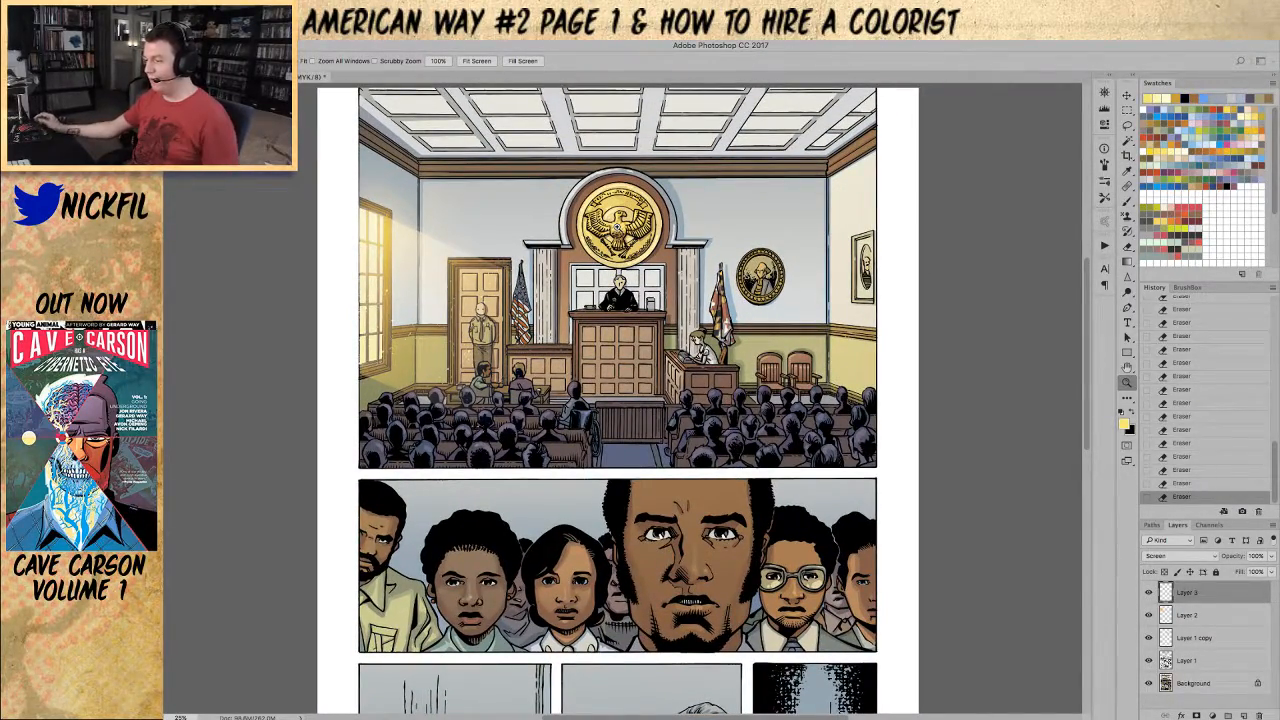
Step: Set up the Pencil at 50% opacity with light grey sampled from the arch above the courtroom seal
left_click(613, 177)
left_click(613, 177)
left_click(613, 177)
left_click_drag(634, 224, 631, 267)
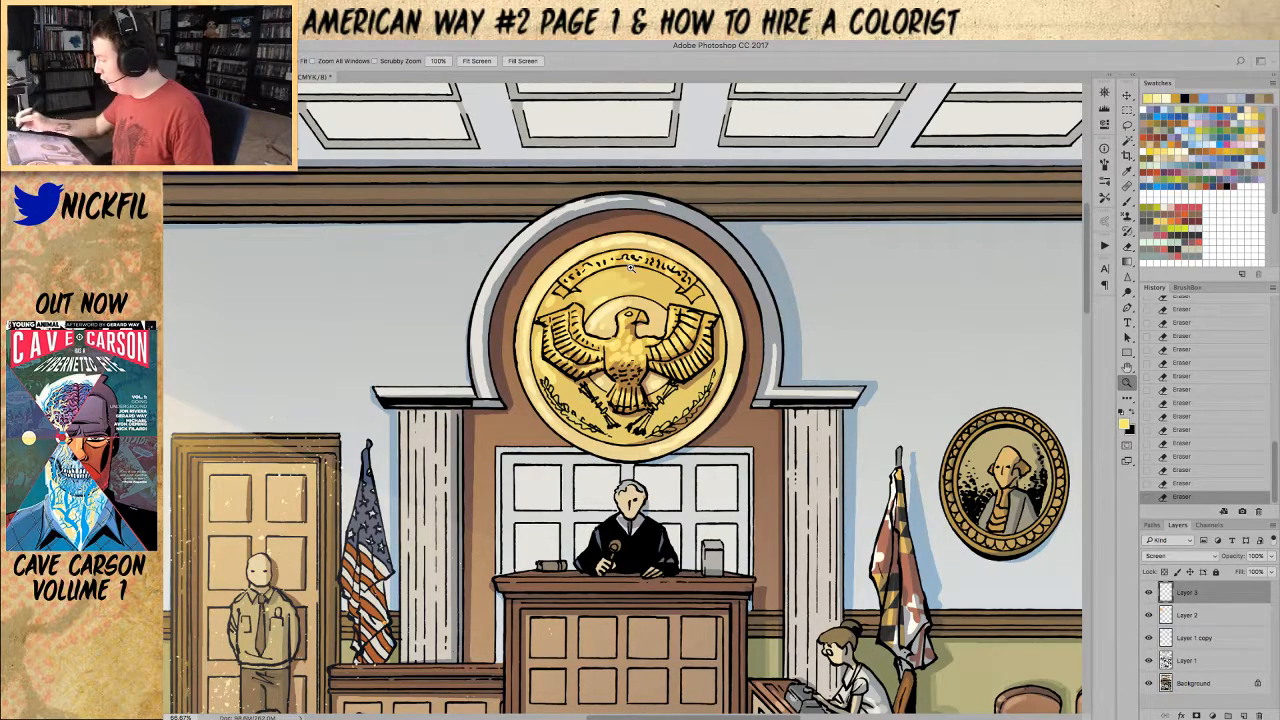
left_click(1127, 199)
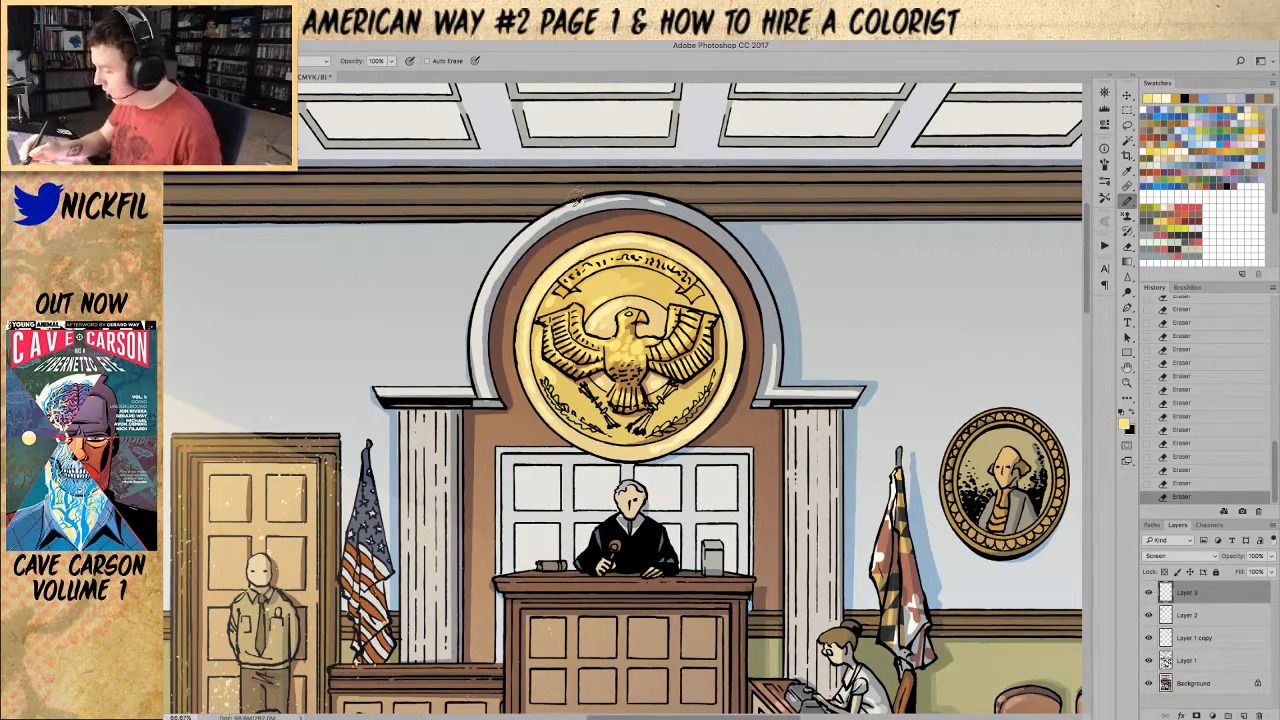
left_click(565, 209, "alt")
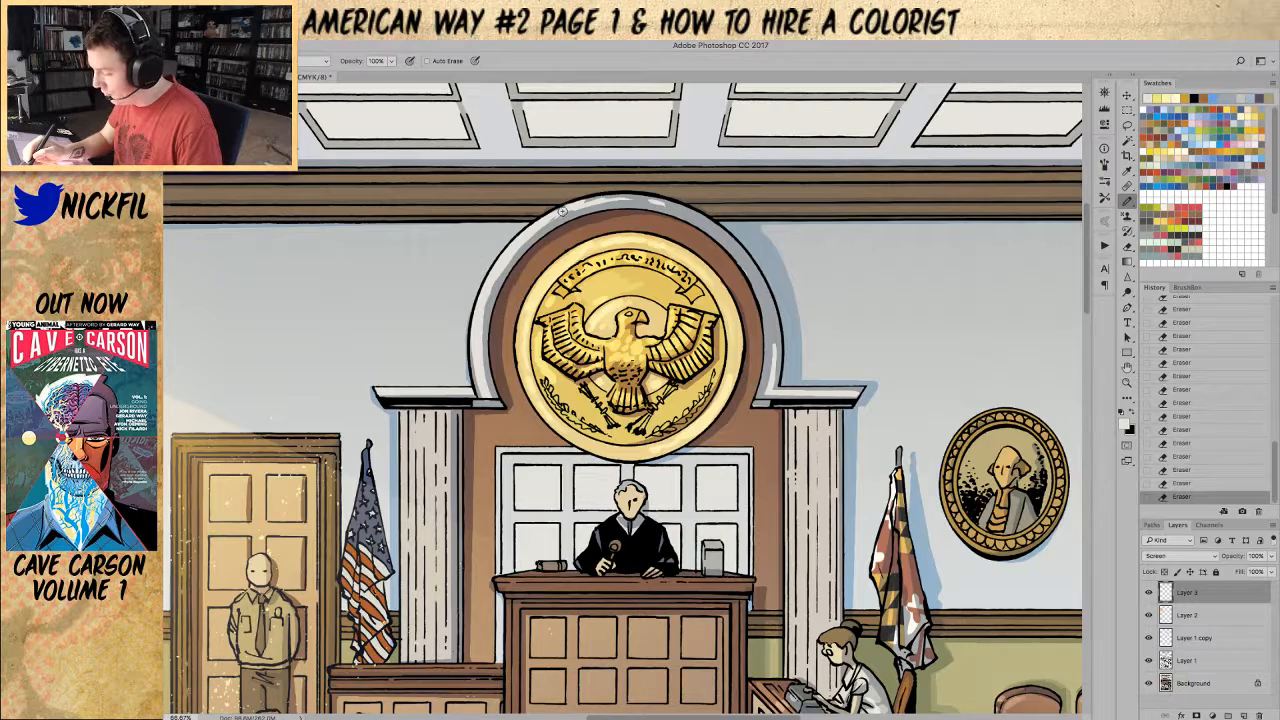
key("5")
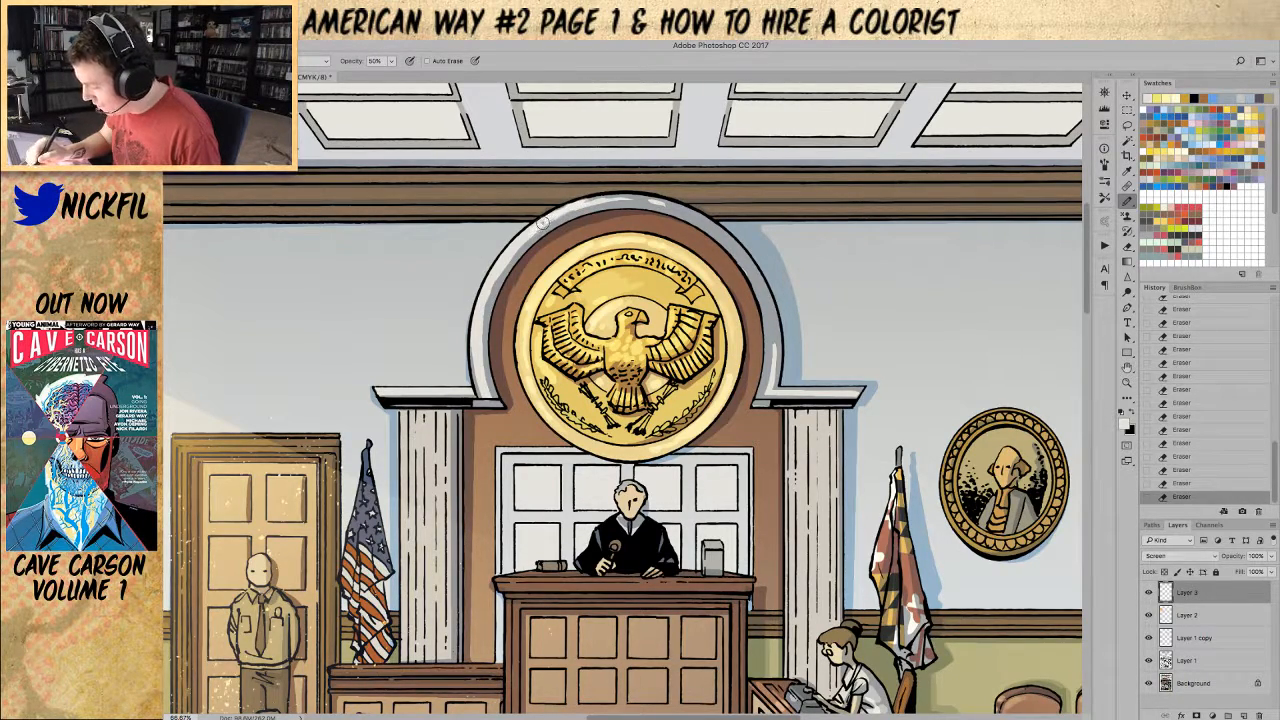
left_click(315, 60)
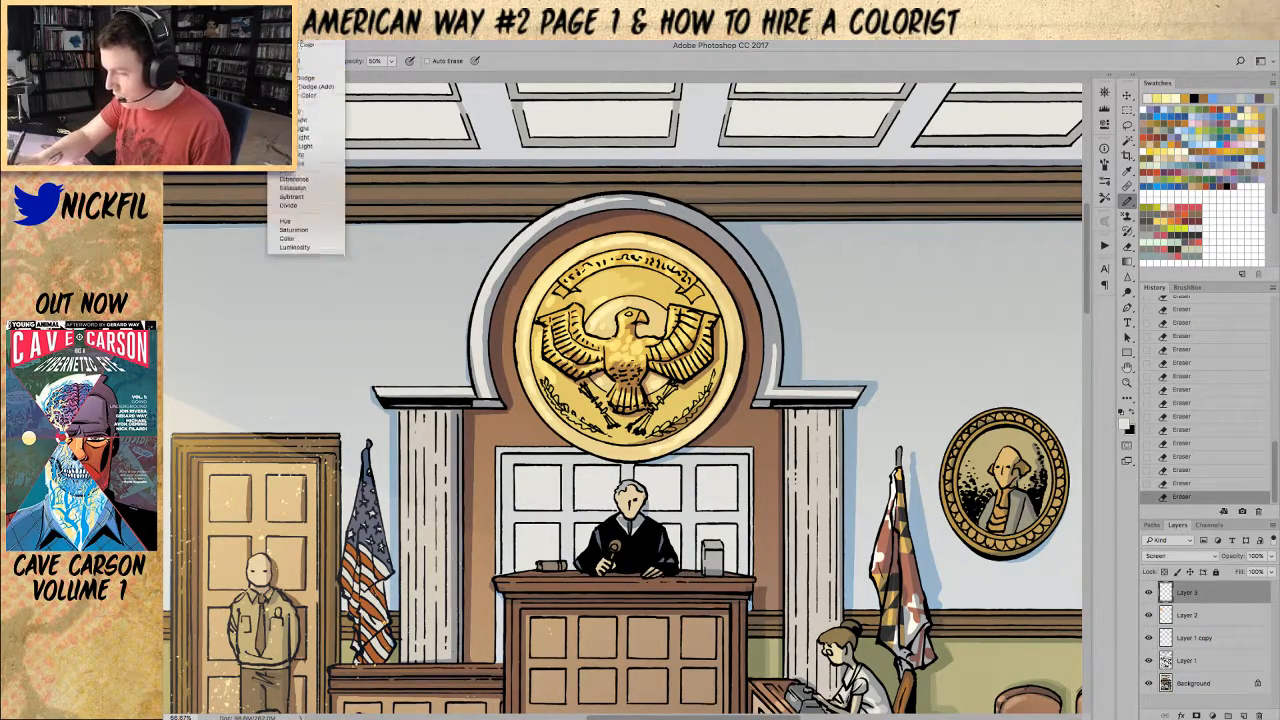
key("Escape")
Step: Select the Background layer, check the Alpha 1 line art, and target only the Cyan, Magenta and Yellow channels
left_click(1196, 686)
left_click(1209, 524)
left_click(1178, 650)
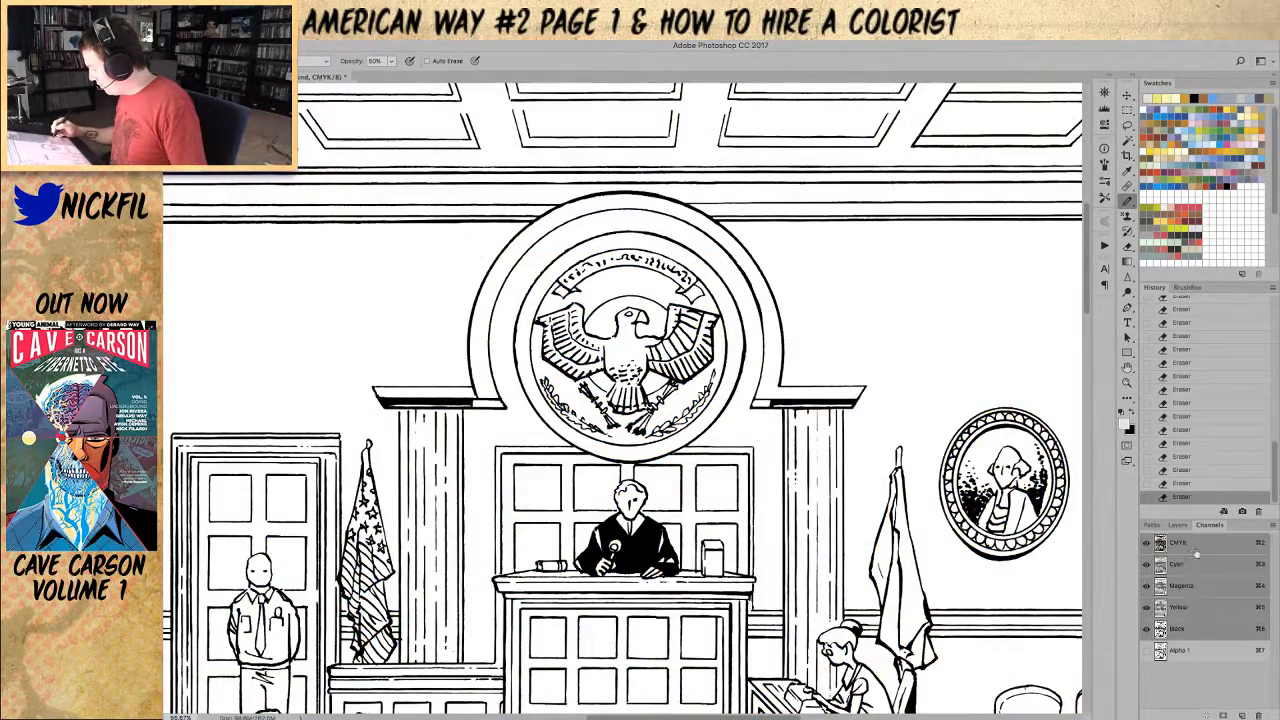
left_click(1197, 551)
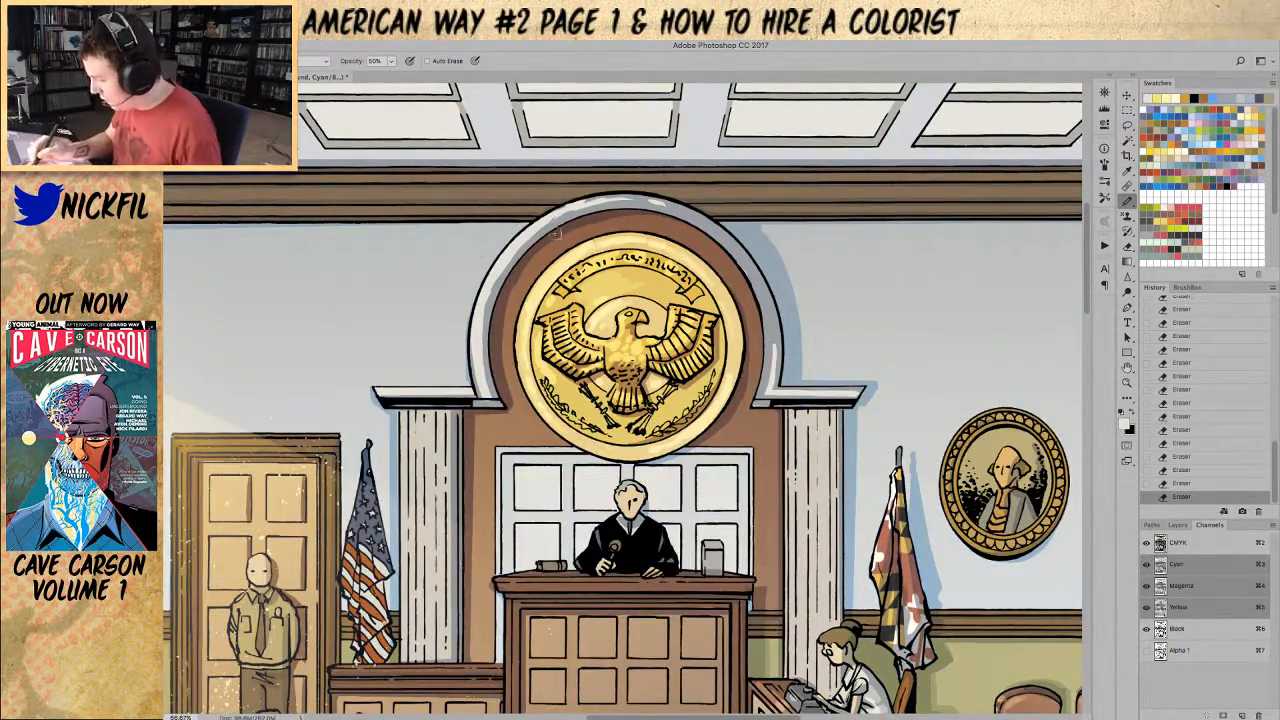
Step: Paint the arch around the seal light grey with the Pencil at 100% opacity, blending its right-hand curve at 50%
key("0")
mouse_move(485, 388)
left_mouse_down()
mouse_move(482, 330)
mouse_move(504, 263)
mouse_move(572, 208)
mouse_move(604, 200)
mouse_move(563, 214)
mouse_move(665, 204)
left_mouse_up()
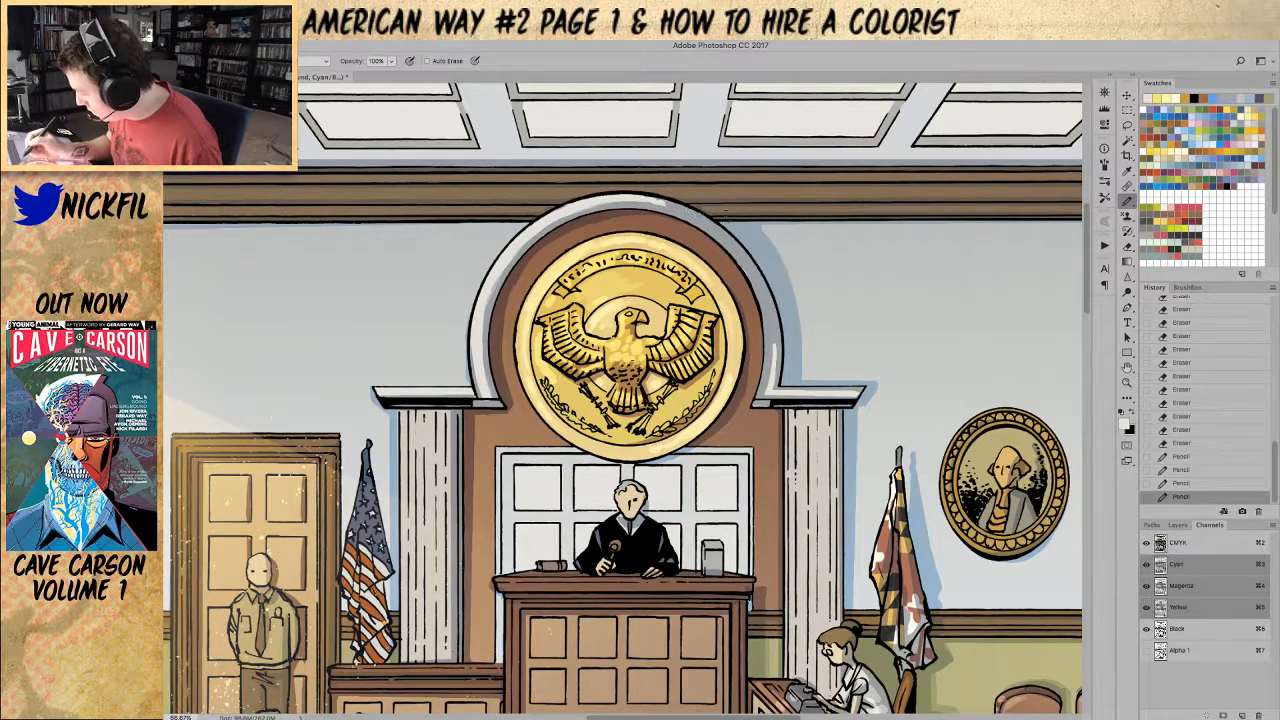
key("5")
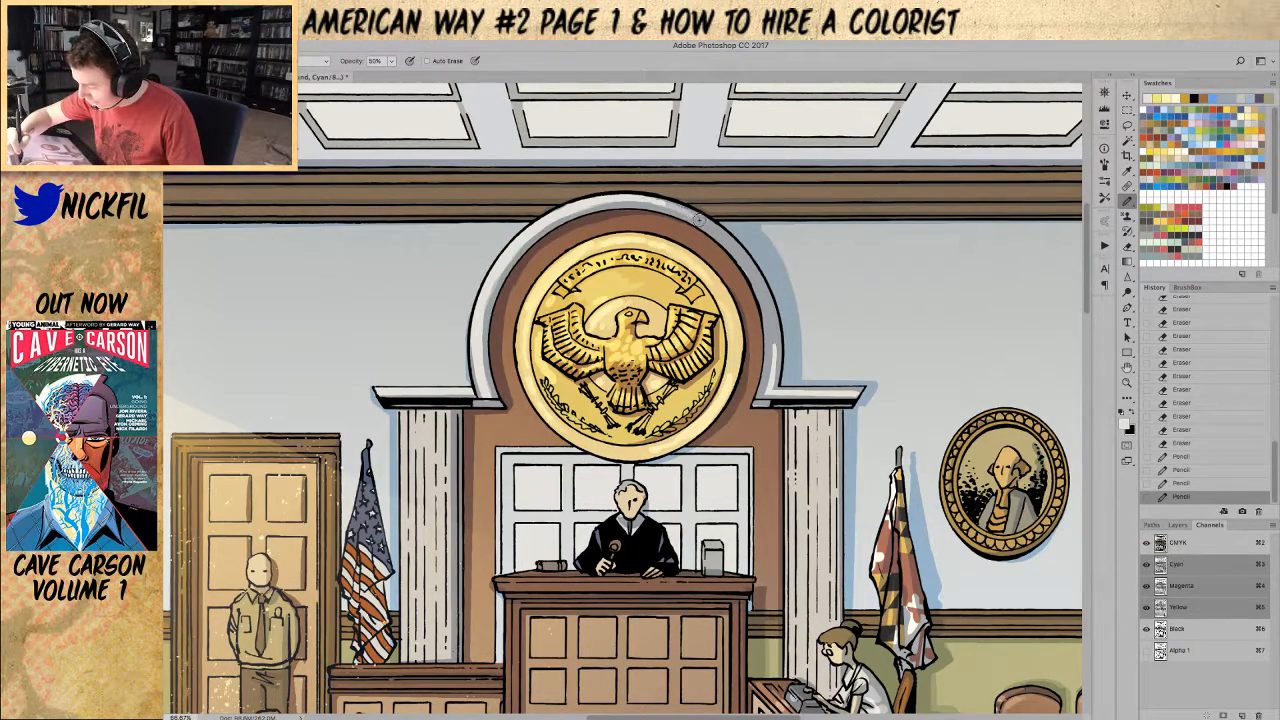
mouse_move(652, 199)
left_mouse_down()
mouse_move(697, 217)
mouse_move(720, 256)
left_mouse_up()
mouse_move(771, 318)
left_mouse_down()
mouse_move(770, 386)
mouse_move(866, 390)
left_mouse_up()
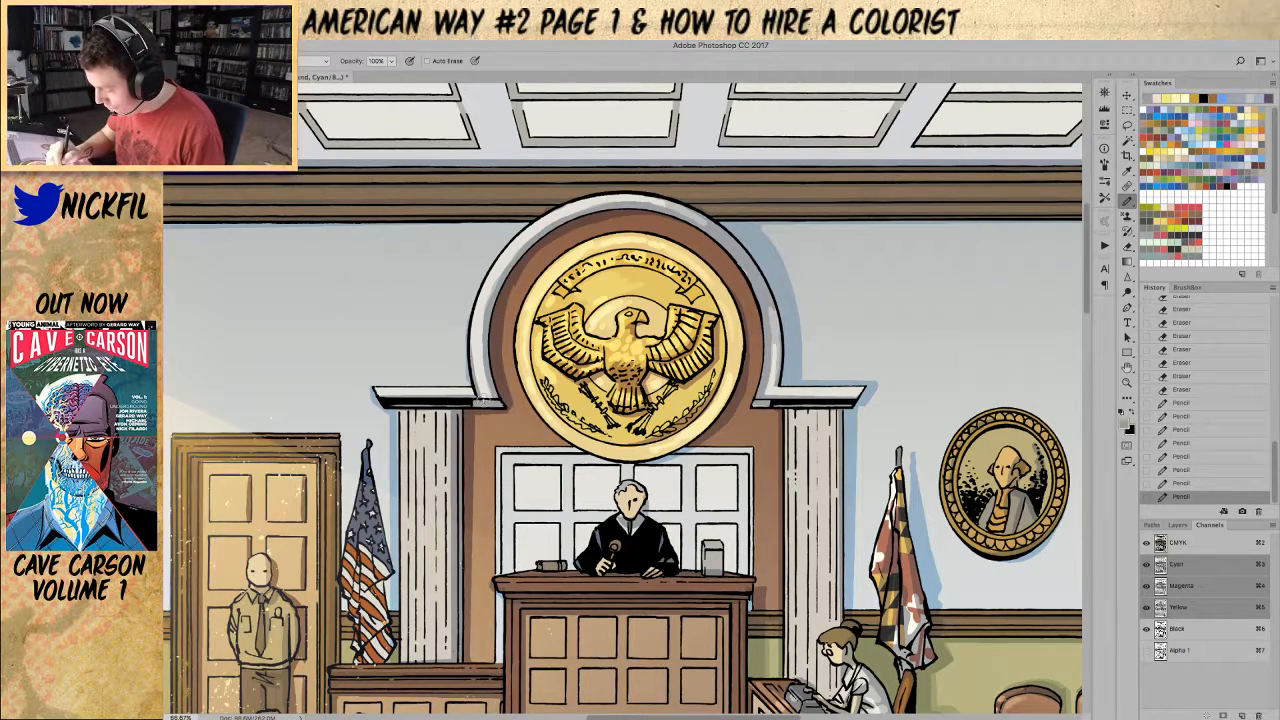
Step: Touch up the arch's left-hand base and curve with light grey Pencil strokes, blending them at 50% opacity
left_click_drag(463, 345, 466, 380)
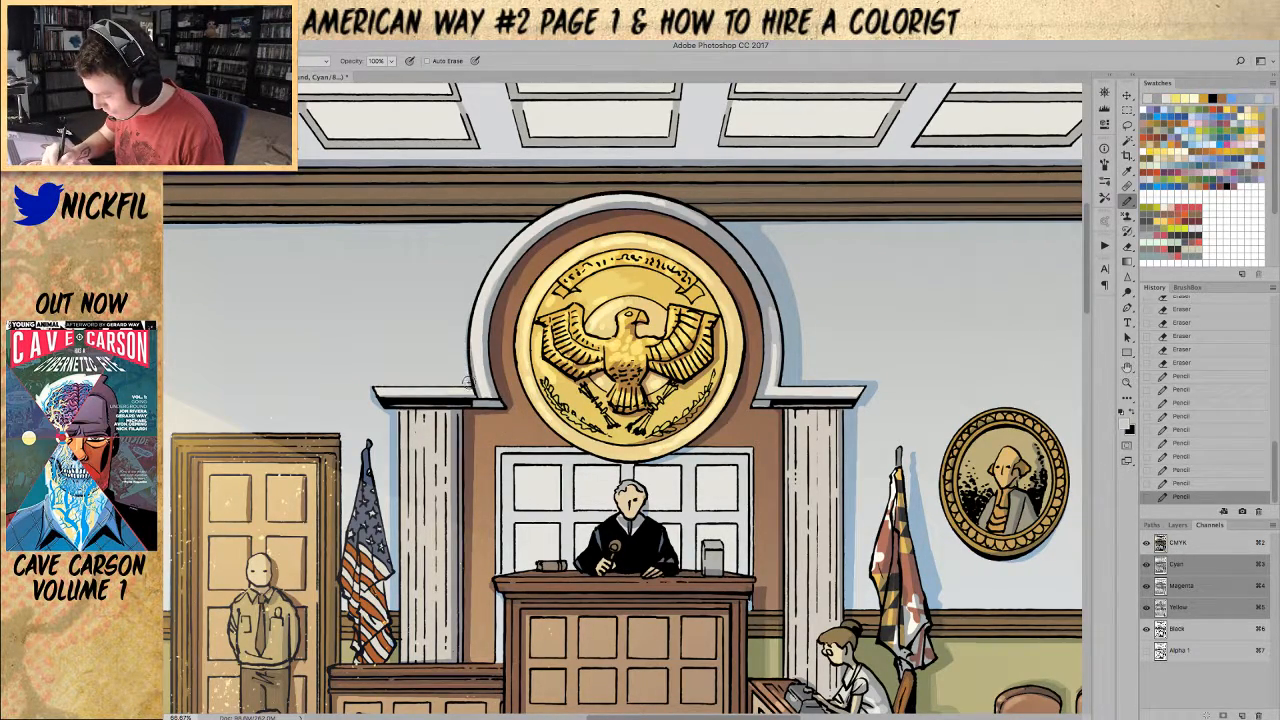
key("5")
left_click_drag(497, 282, 485, 346)
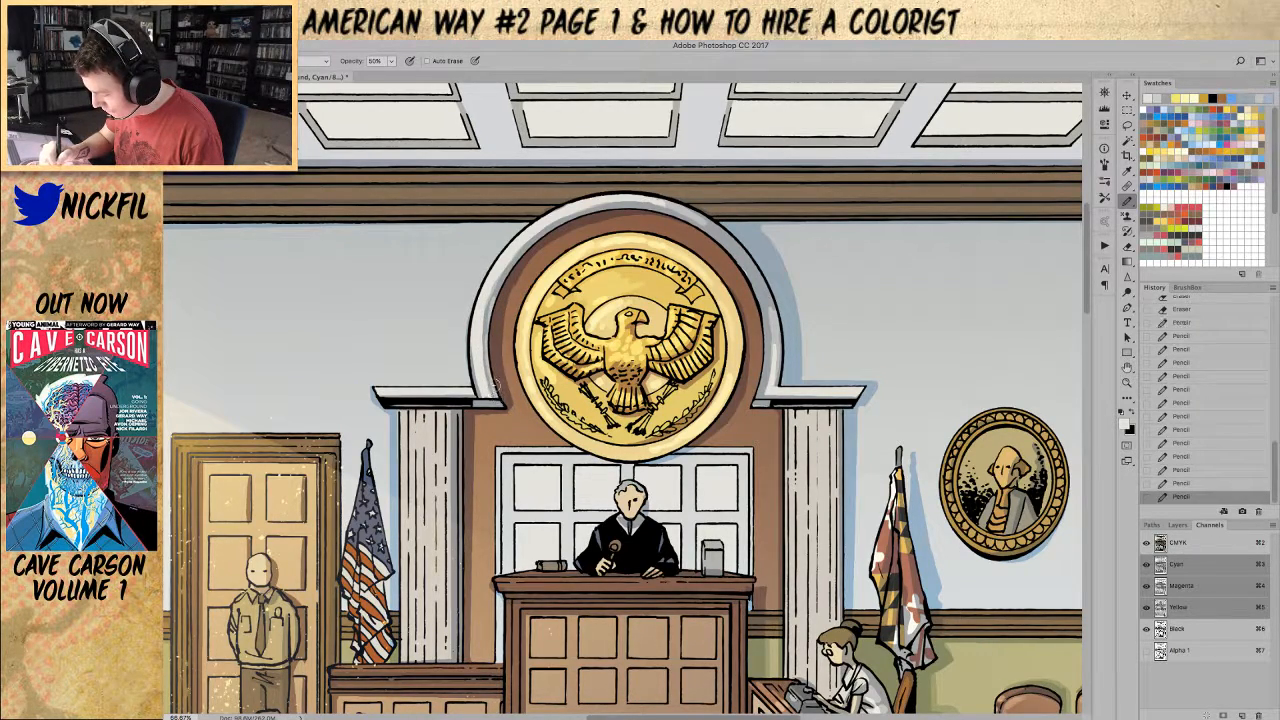
left_click_drag(498, 290, 578, 206)
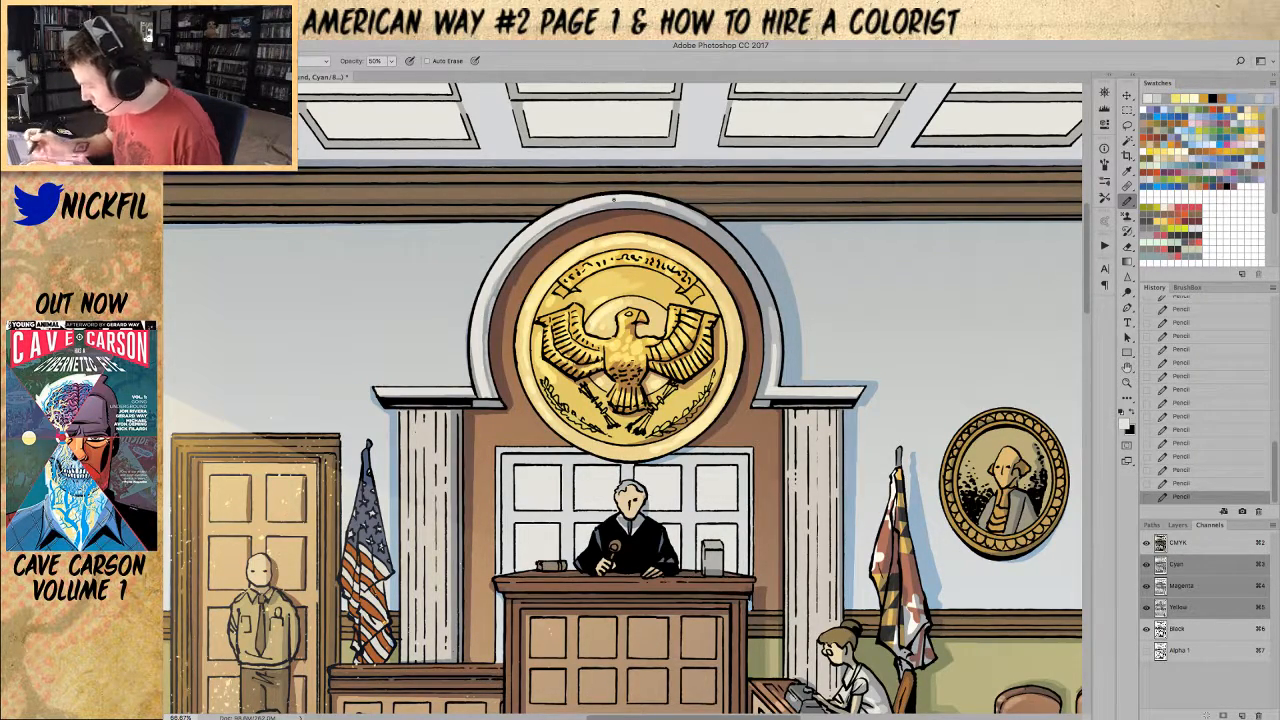
Step: Select the oval portrait without the surrounding wall, fill it with light grey, fade the fill, and deselect
key("z")
left_click(838, 482, "alt")
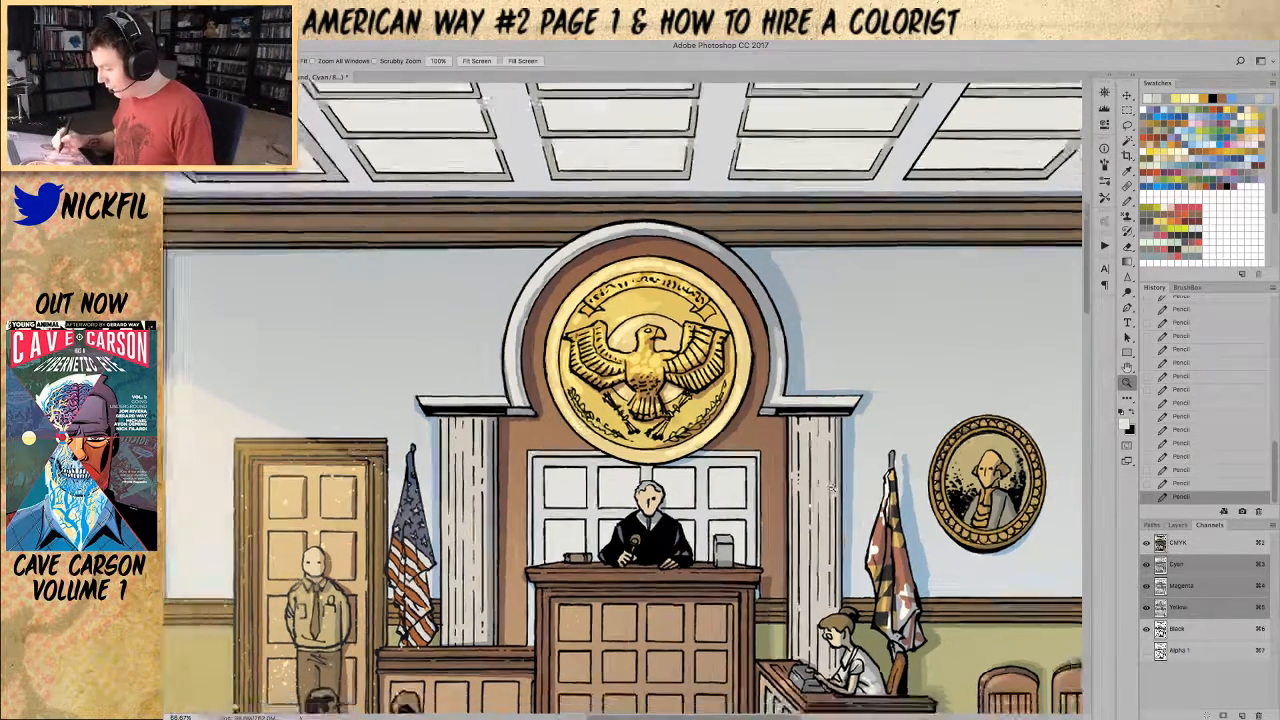
left_click(839, 482, "alt")
left_click(837, 487, "alt")
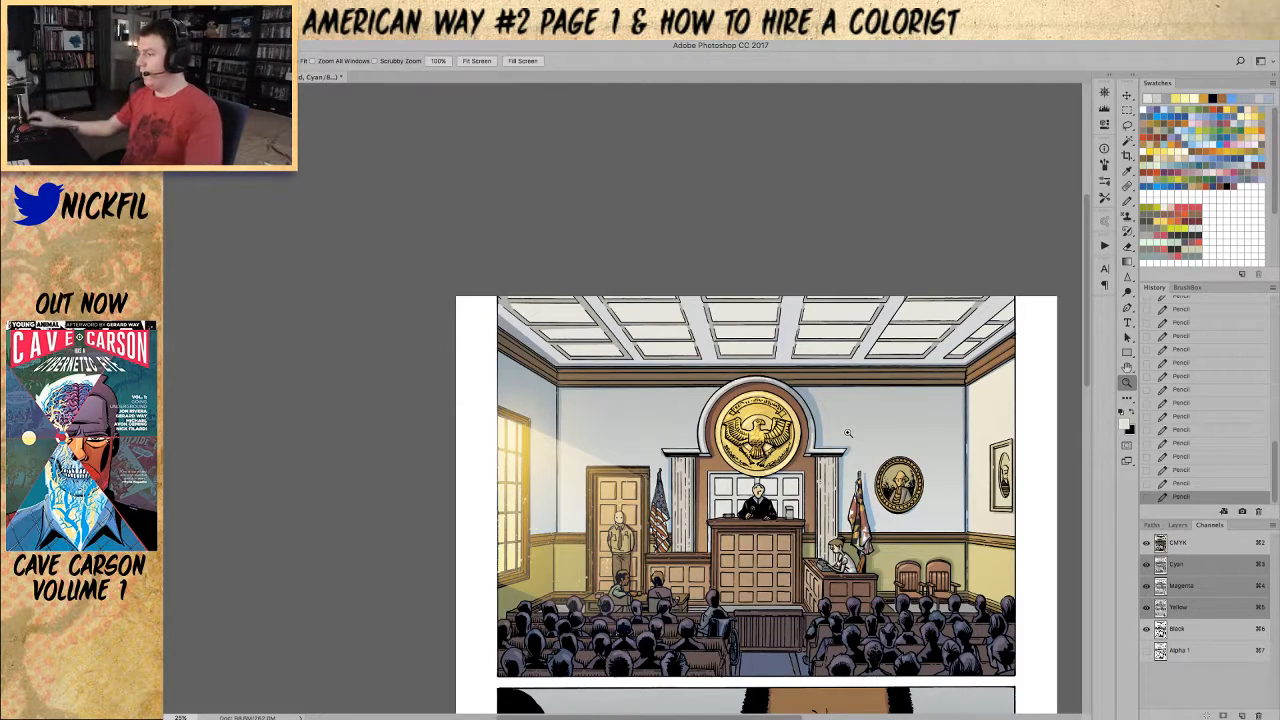
key("l")
mouse_move(876, 490)
left_mouse_down()
mouse_move(738, 403)
mouse_move(762, 445)
mouse_move(762, 340)
mouse_move(738, 352)
left_mouse_up()
key("w")
left_click(790, 423)
left_click(793, 388, "alt")
left_click(770, 349, "alt")
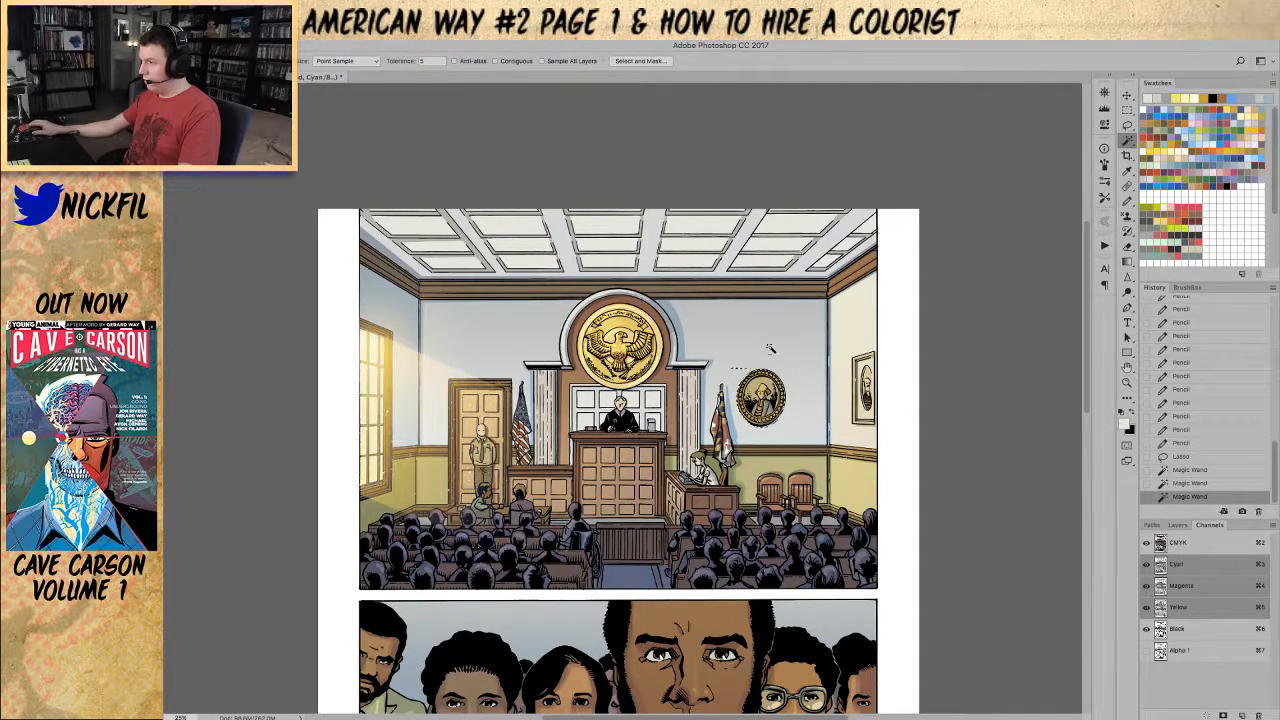
left_click(757, 360, "alt")
key("b")
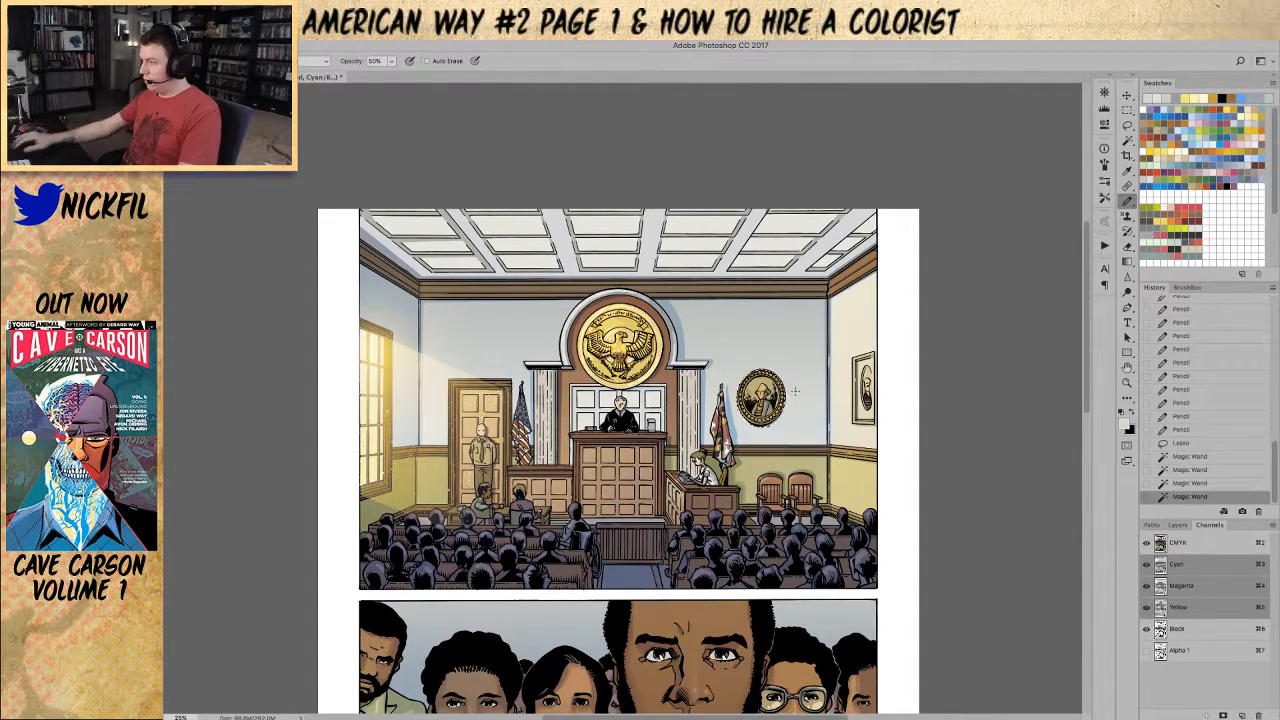
key("alt+BackSpace")
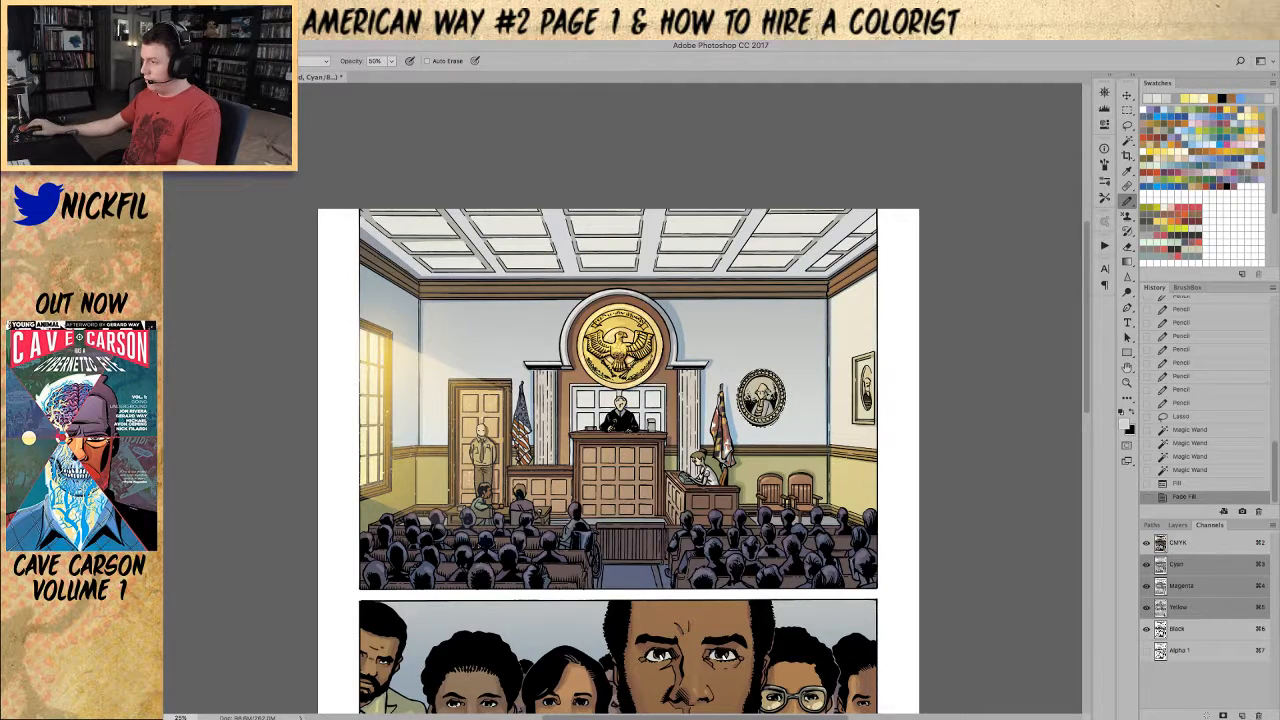
key("ctrl+d")
Step: Select a flat colour area of the oval portrait by colour, fill it with greyish brown, and deselect
key("w")
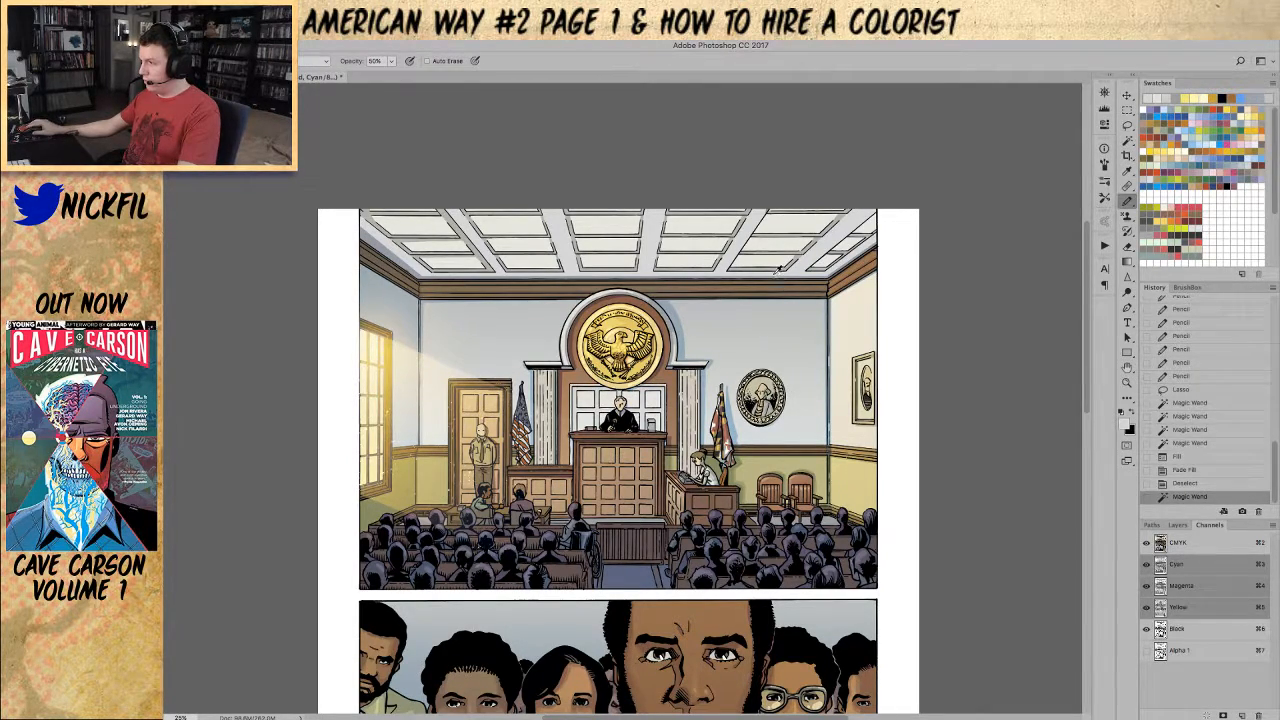
left_click(774, 287, "alt")
key("alt+BackSpace")
key("super+d")
Step: Select the portrait's inner area, fill it with white, fade the fill, deselect, and save the page
key("z")
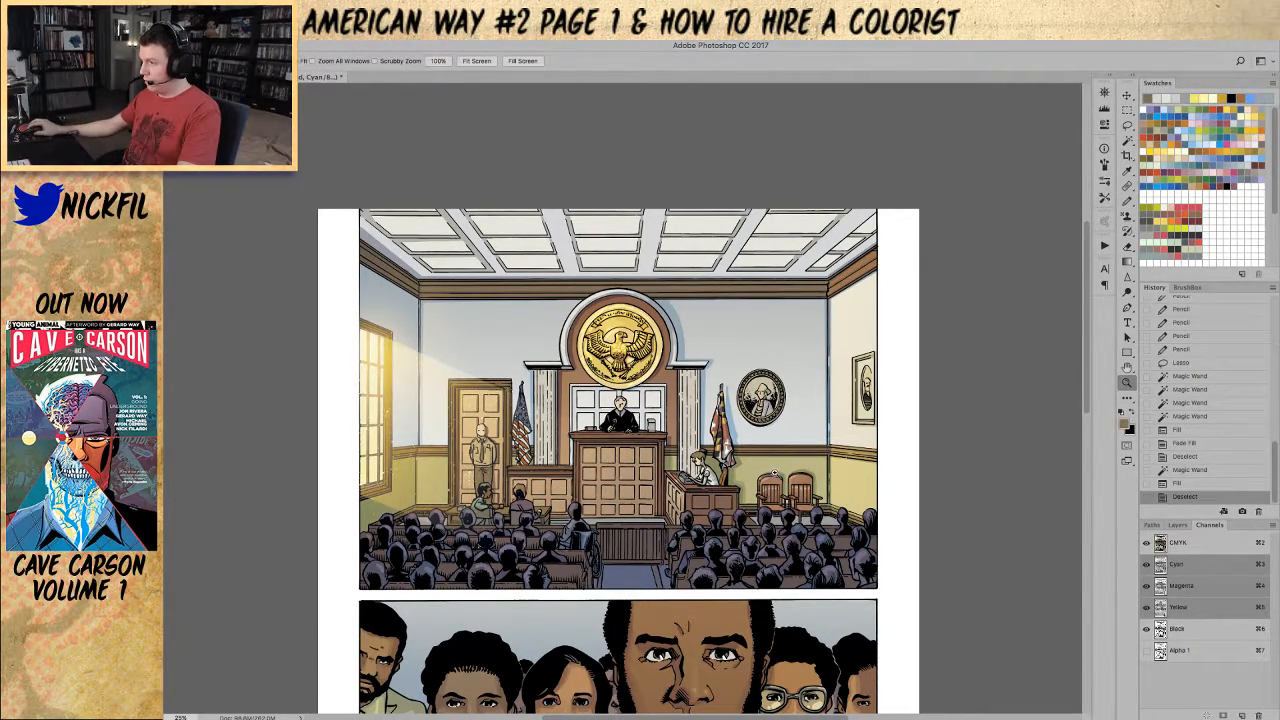
left_click(810, 444)
left_click_drag(739, 442, 791, 396)
left_click(792, 376)
left_click(795, 345)
left_click_drag(634, 354, 760, 393)
left_click(676, 411, "alt")
left_click(676, 411, "alt")
key("w")
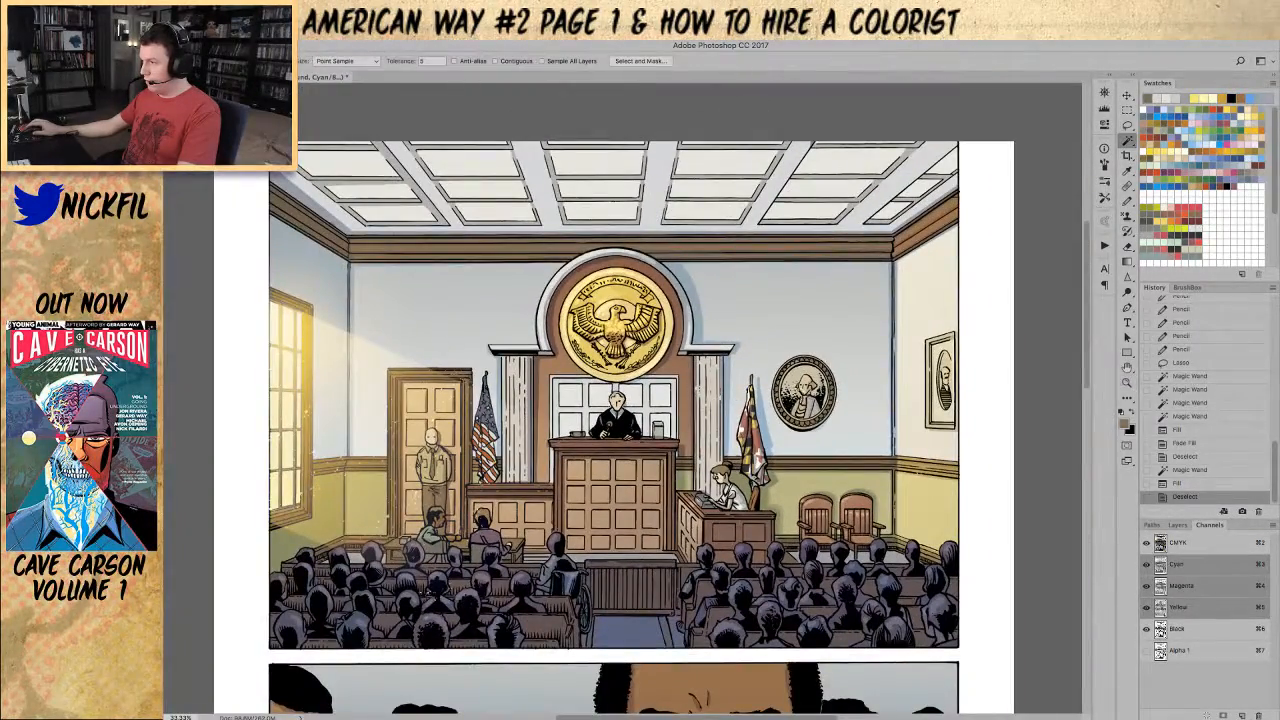
key("d")
key("x")
left_click(797, 385)
key("alt+BackSpace")
key("super+d")
key("z")
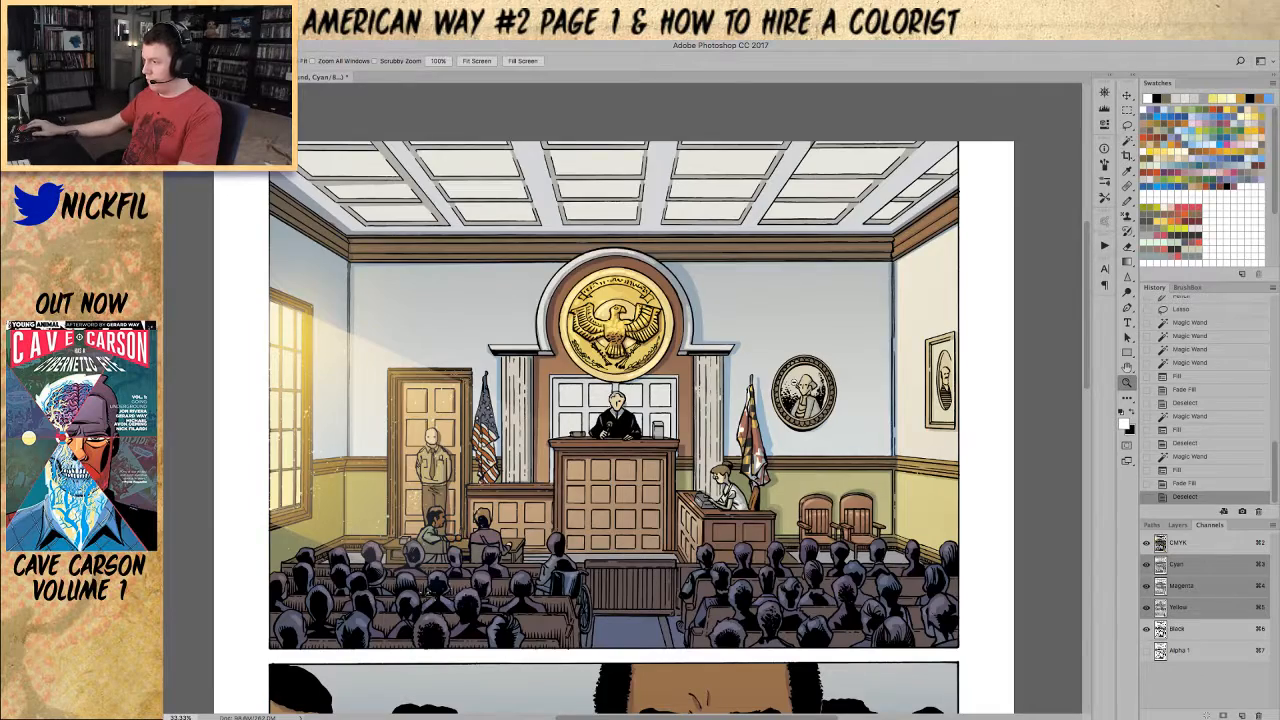
left_click(793, 385, "alt")
key("super+s")
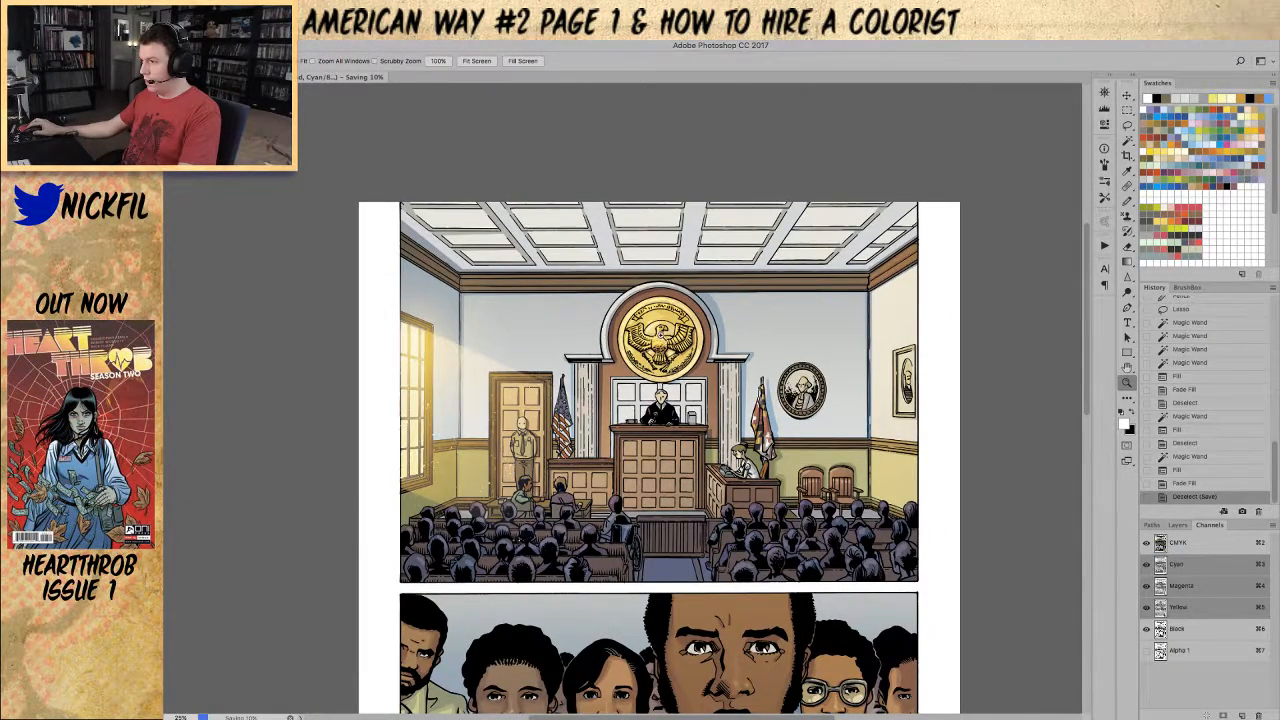
Step: Add an orange glow over the courtroom seal on Layer 2 with the Gradient tool in Screen mode
key("g")
left_click(1173, 144)
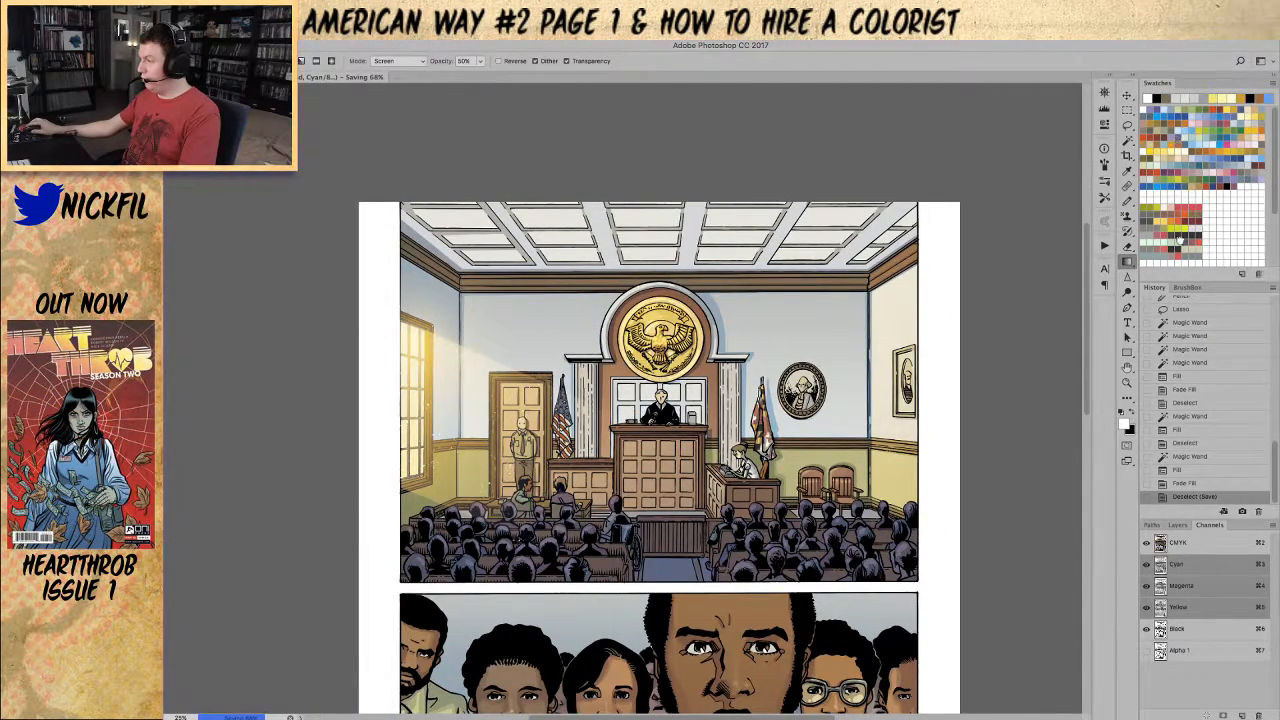
left_click(1178, 524)
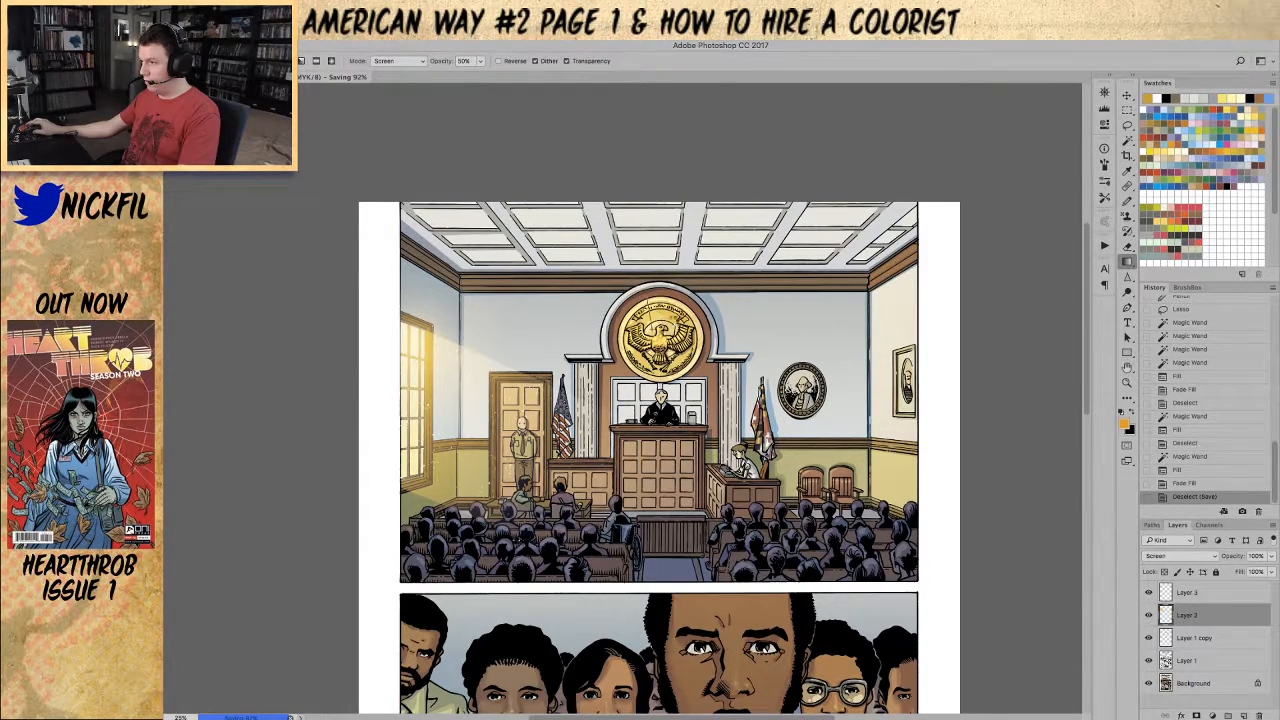
left_click_drag(655, 330, 652, 330)
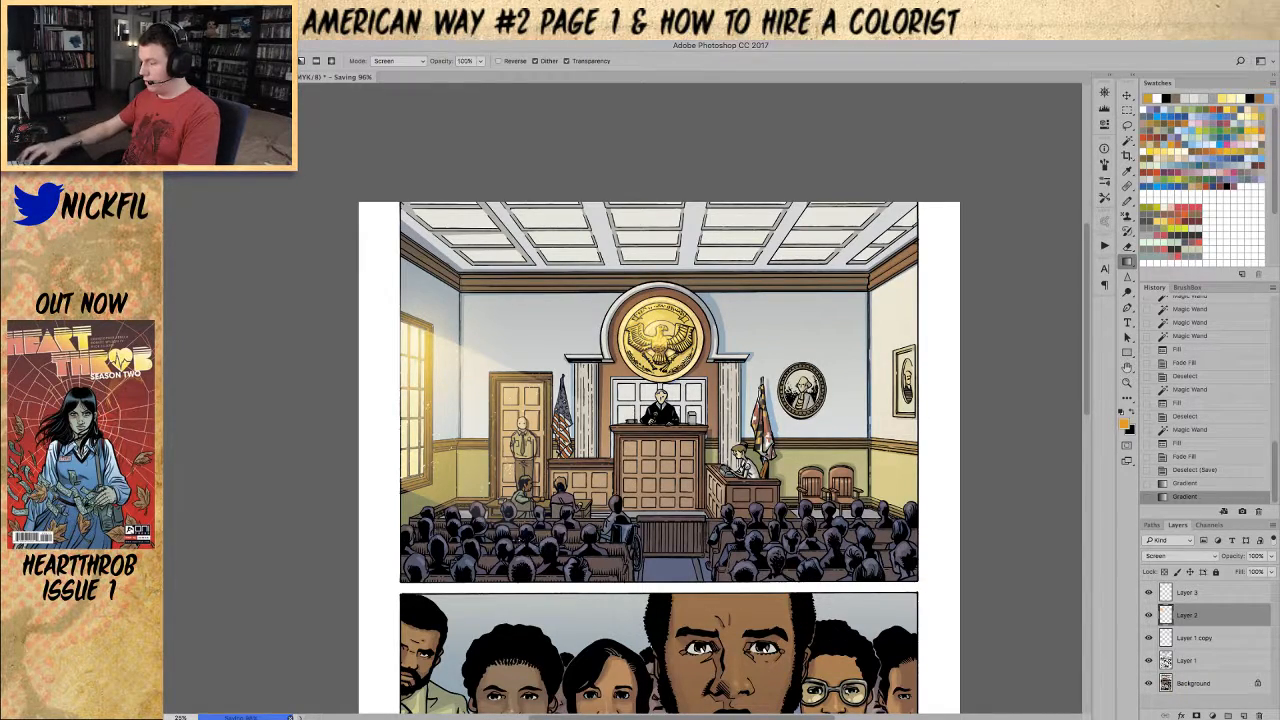
scroll(646, 379, "down", 3)
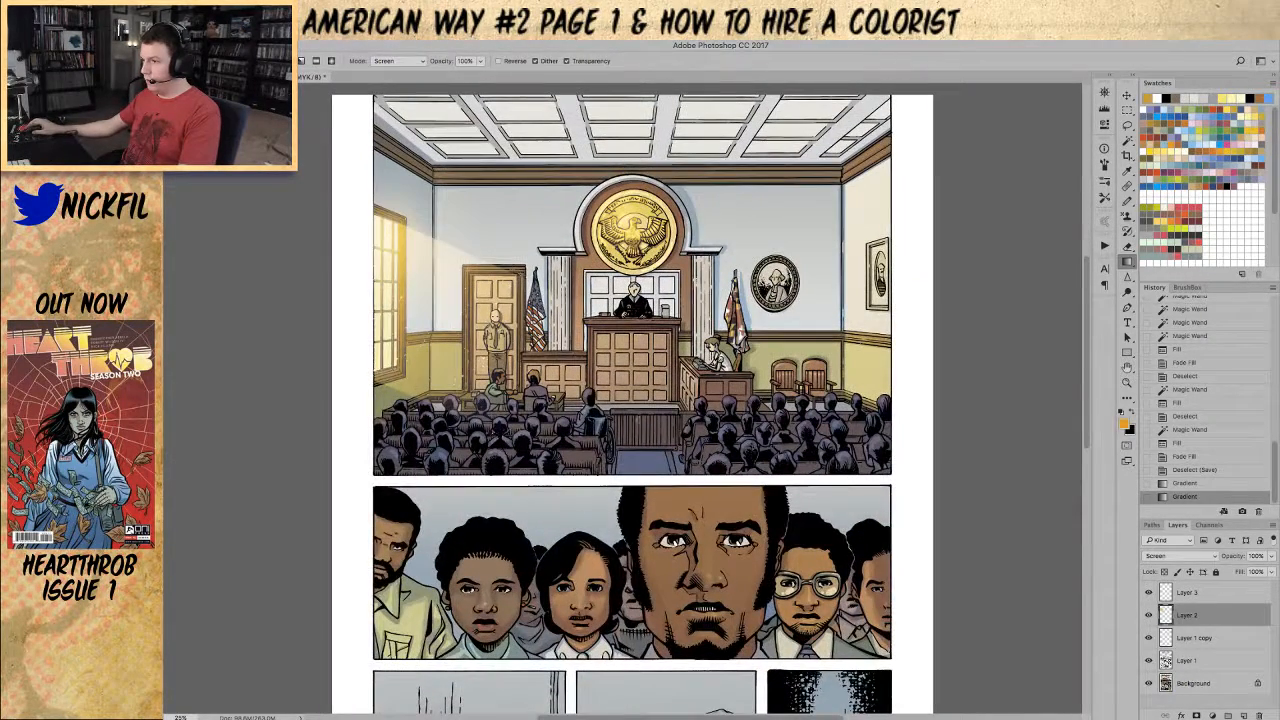
Step: Select Layer 1 and toggle its visibility to examine how it affects the line art on the eagle seal
key("z")
left_click_drag(594, 192, 646, 250)
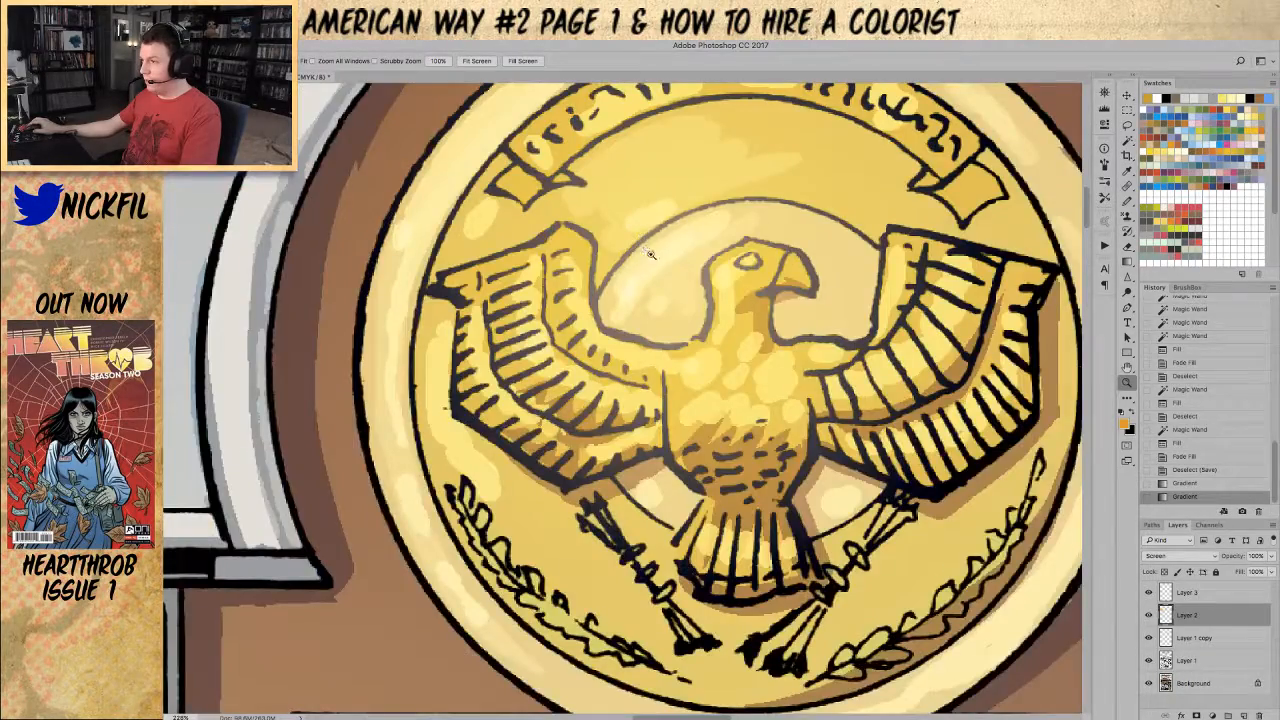
left_click_drag(702, 354, 695, 399)
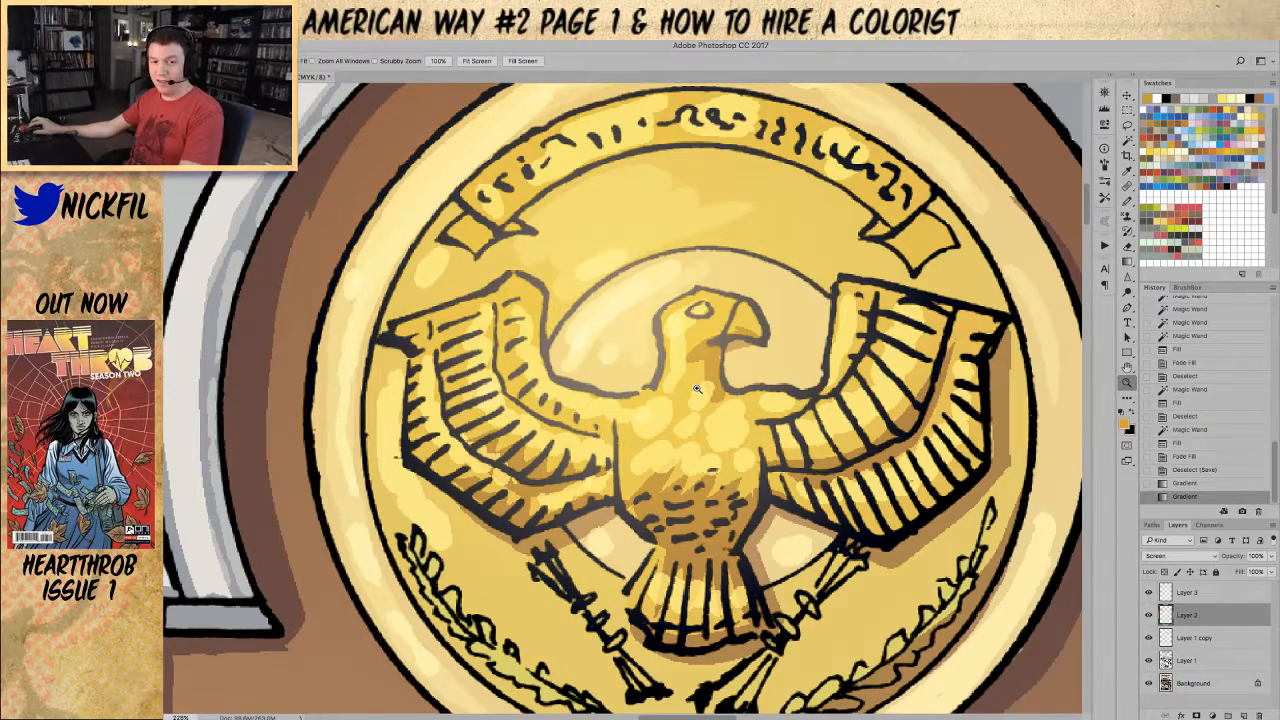
left_click(697, 331, "alt")
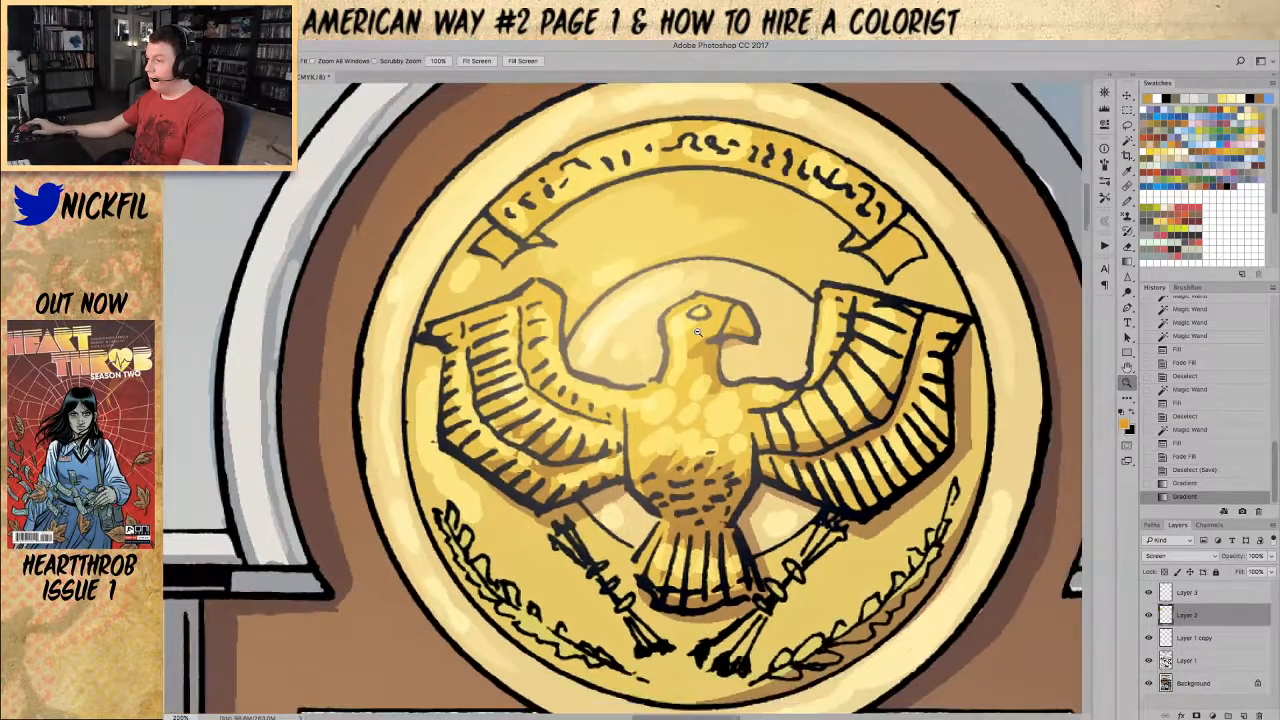
left_click(708, 345, "alt")
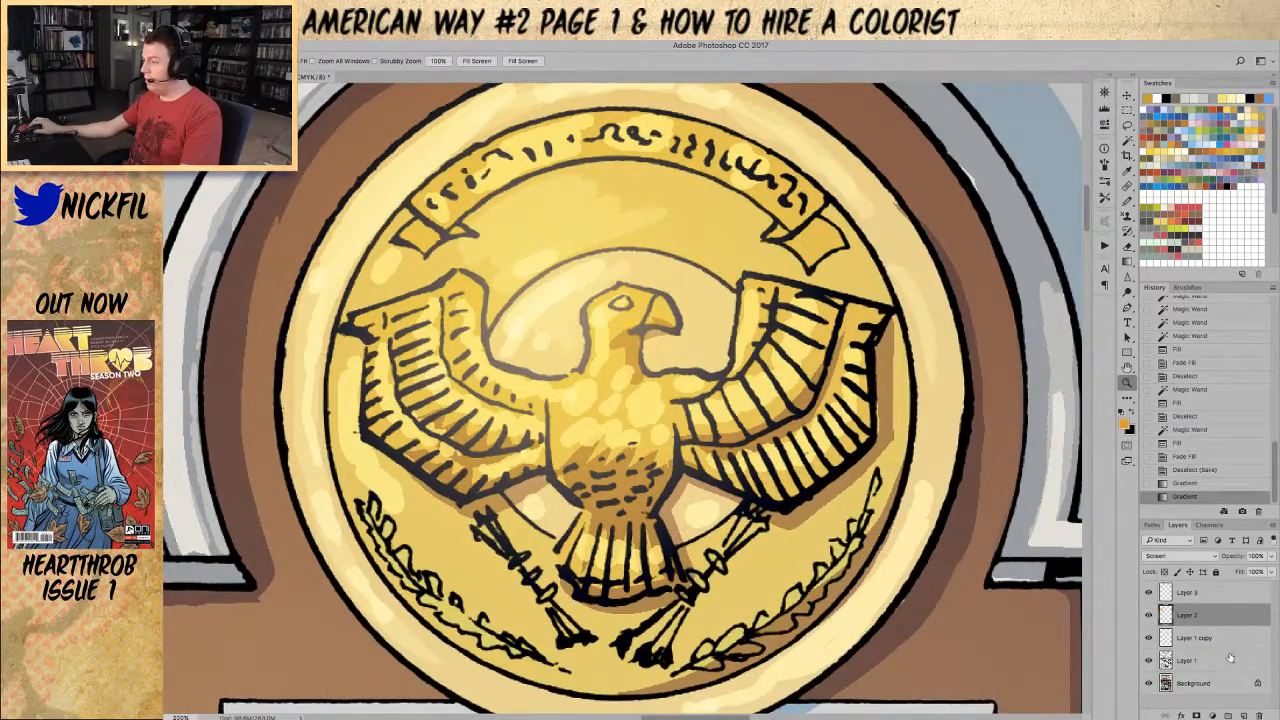
left_click(1222, 660)
left_click(1148, 661)
left_click(1148, 661)
left_click(1148, 661)
left_click(1149, 661)
left_click(1148, 661)
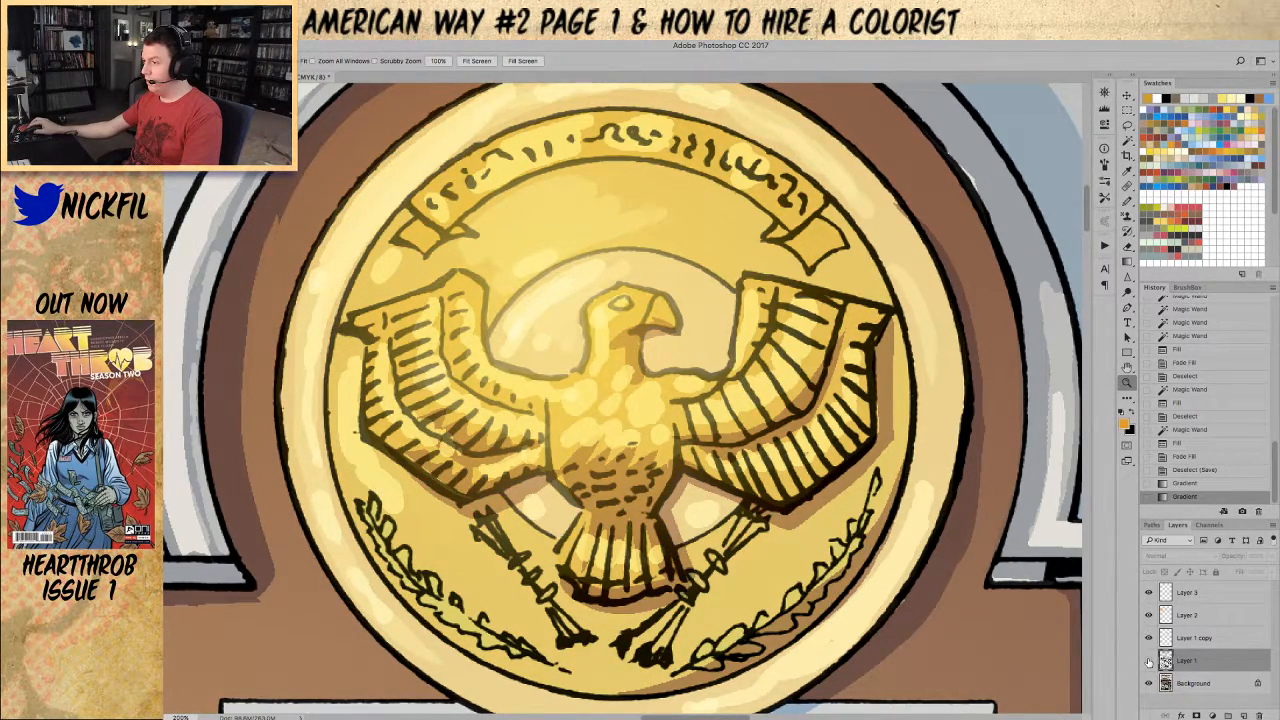
left_click(1148, 661)
left_click(523, 346, "alt")
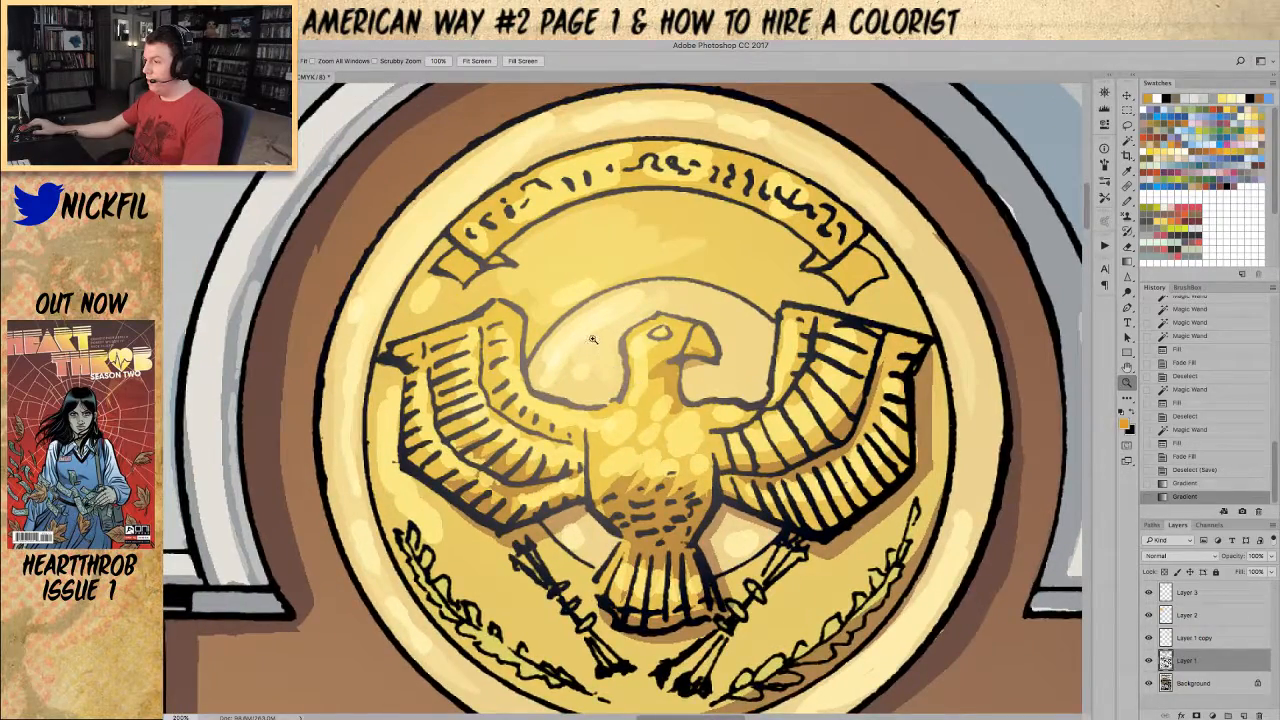
left_click(592, 340, "alt")
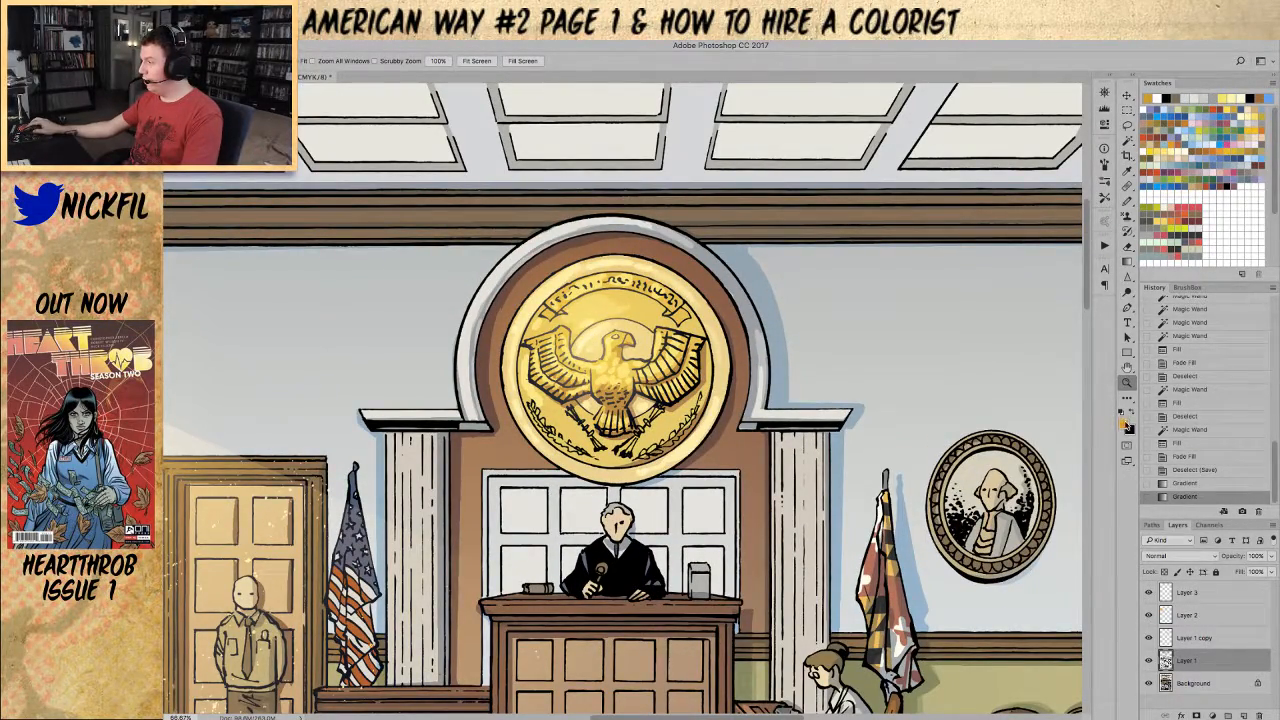
Step: Set the foreground colour to a brown mix of 40% cyan, 80% magenta and 100% yellow for the Gradient tool
left_click(1123, 422)
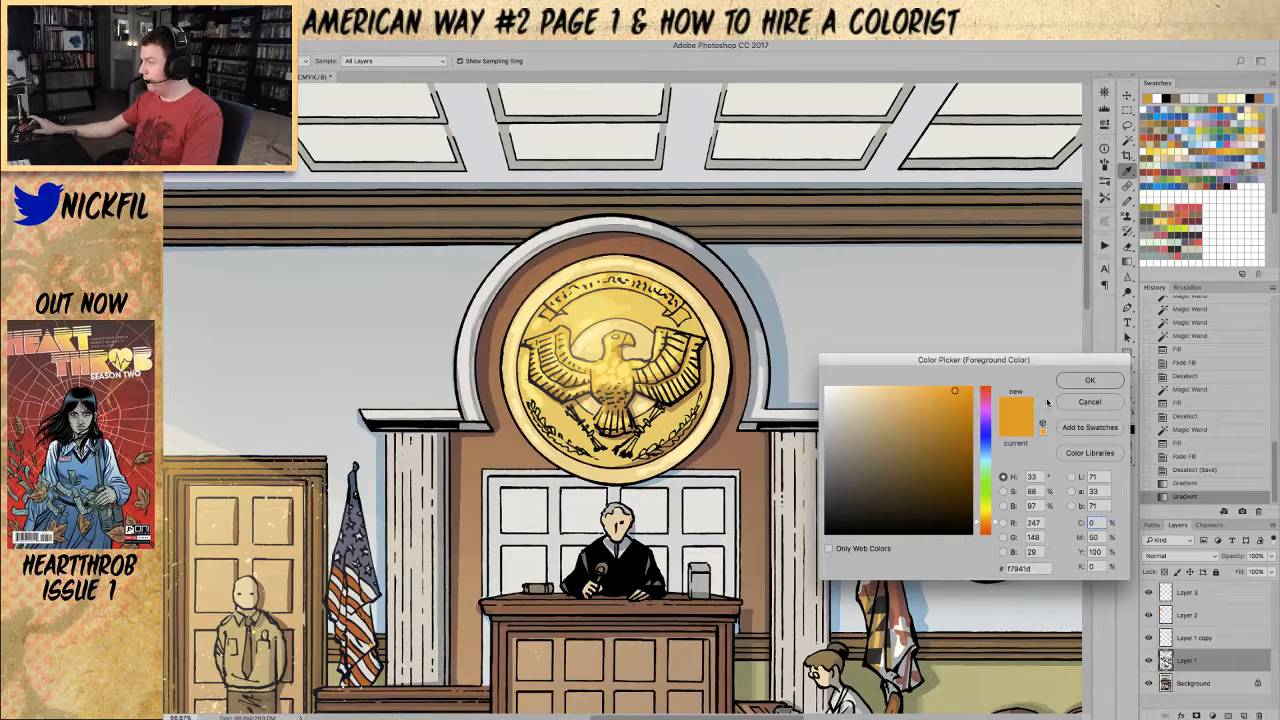
left_click(853, 352)
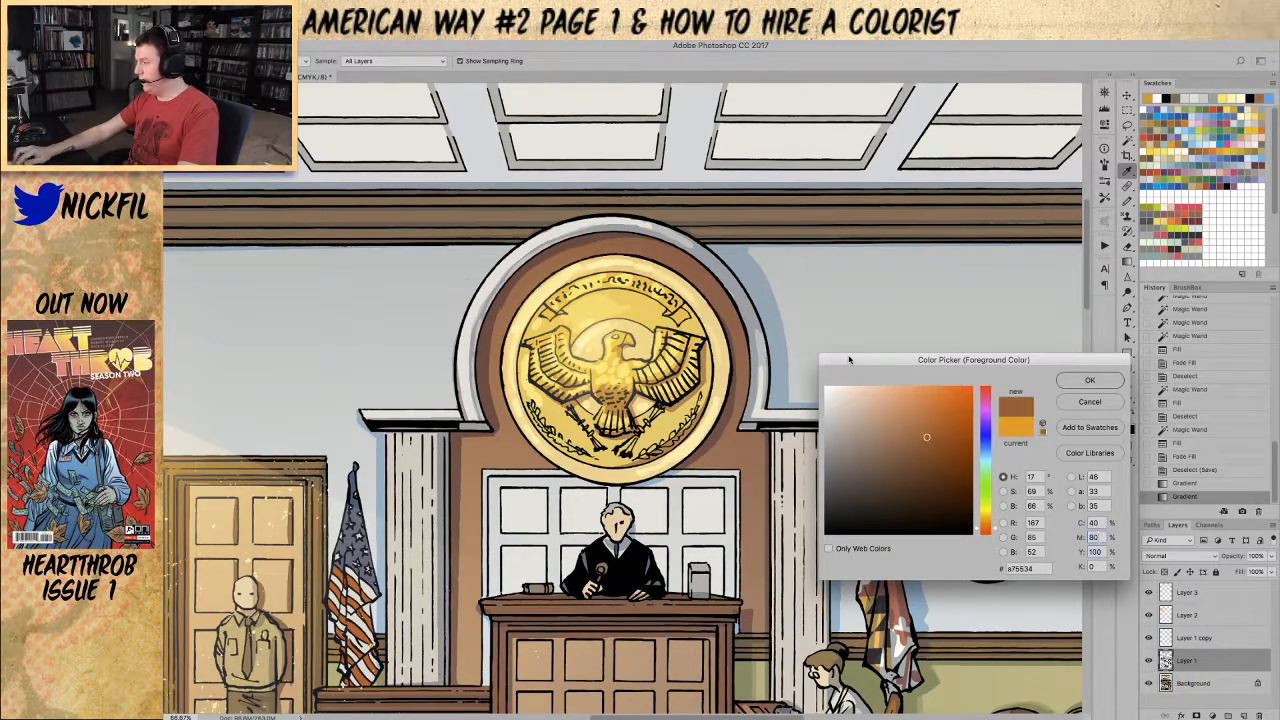
key("Return")
key("g")
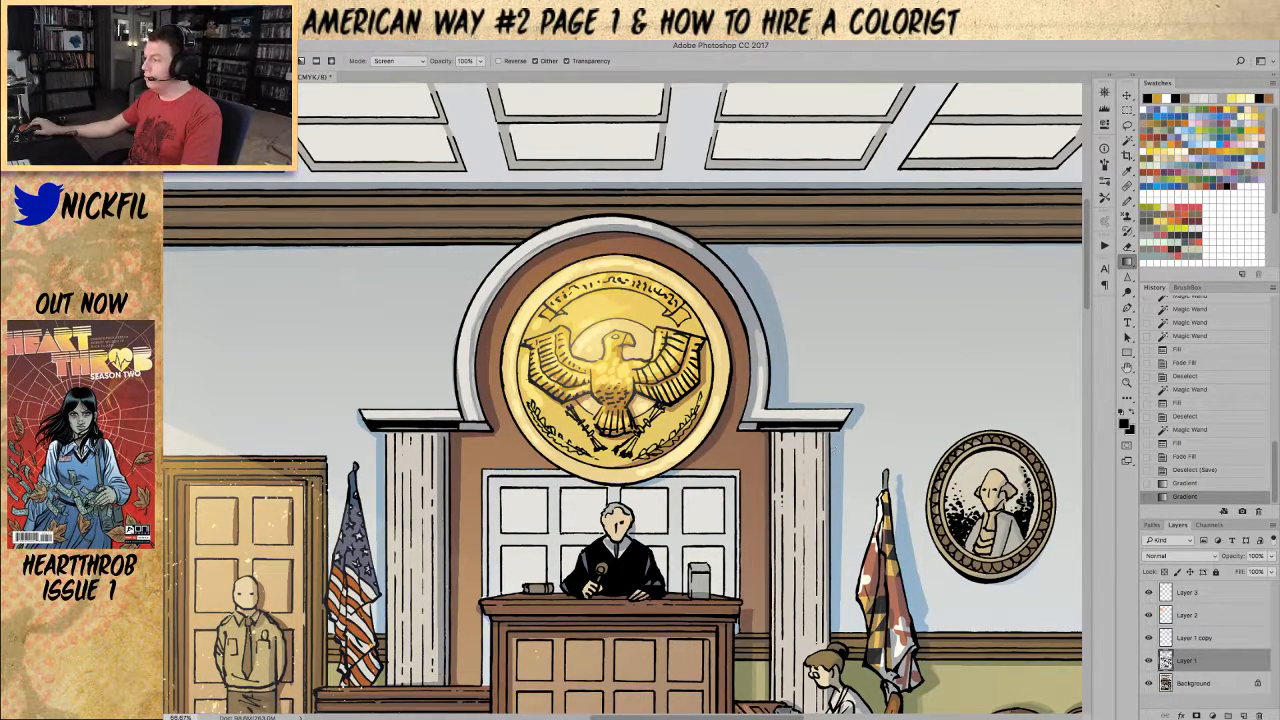
Step: Select the line art on Layer 1 by selecting the whole canvas and using the Magic Wand, and hide the selection edges
key("ctrl+a")
key("w")
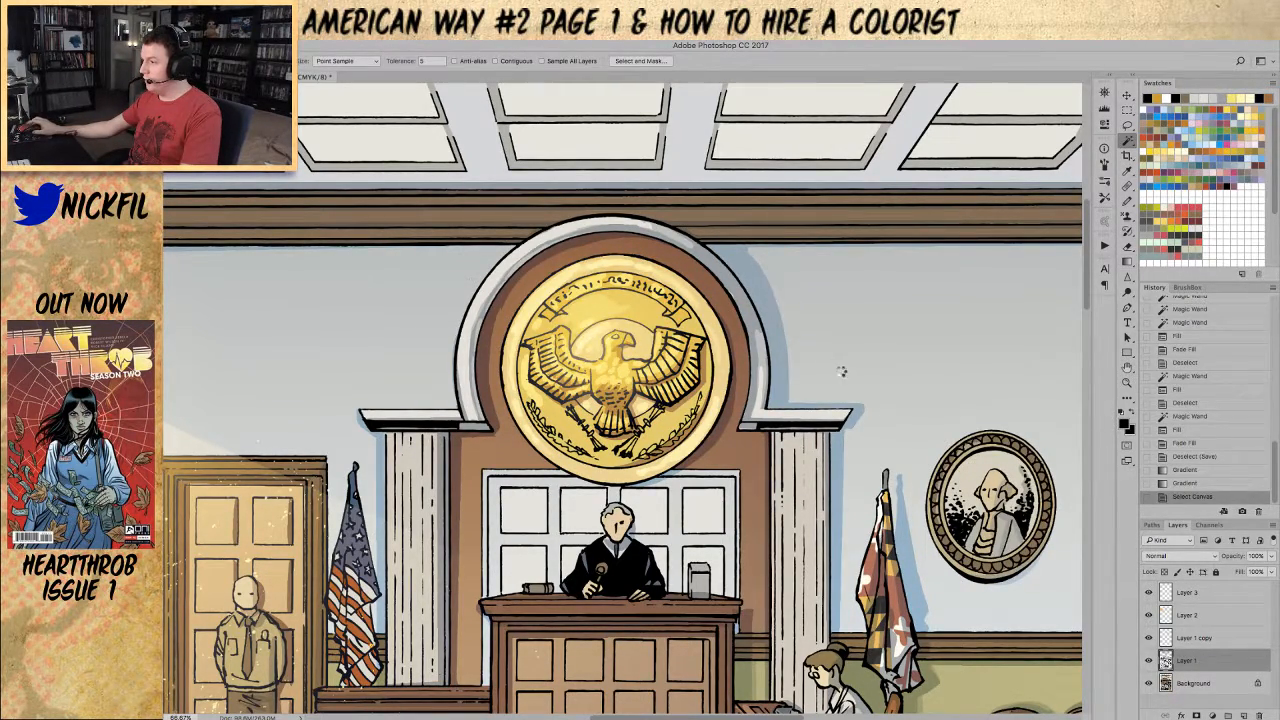
left_click(828, 357)
key("ctrl+h")
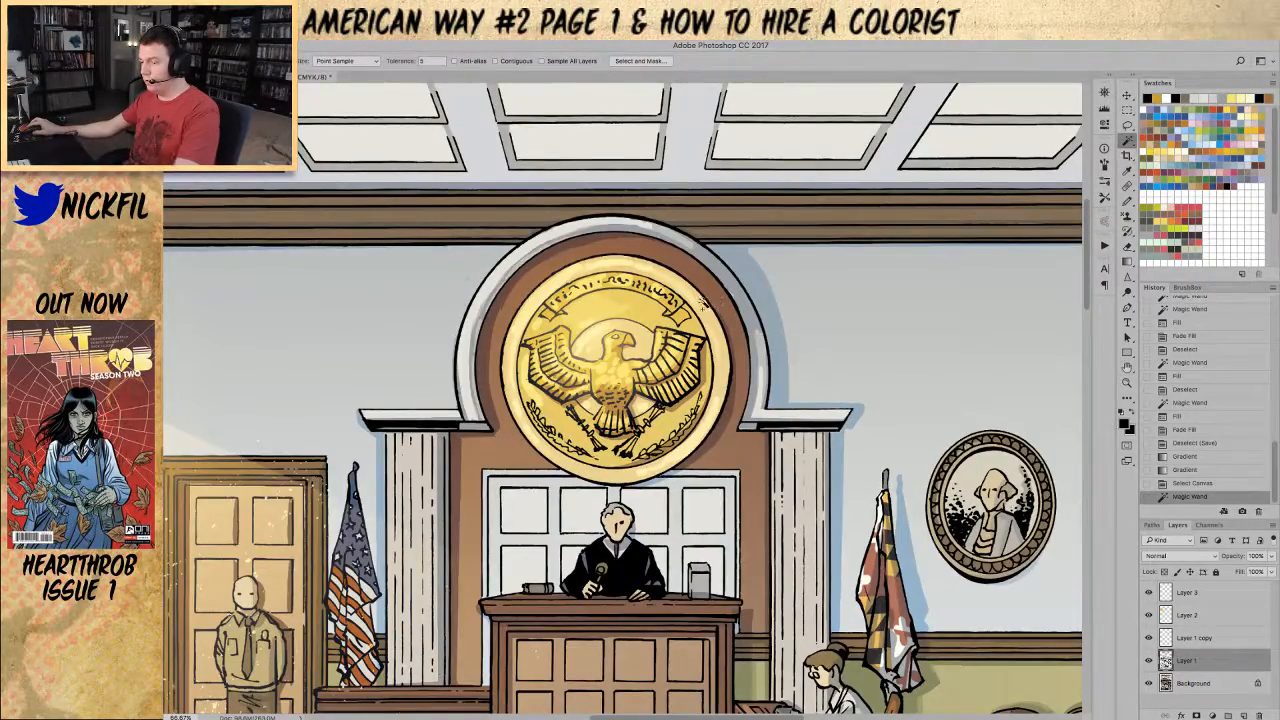
key("g")
left_click_drag(601, 348, 601, 250)
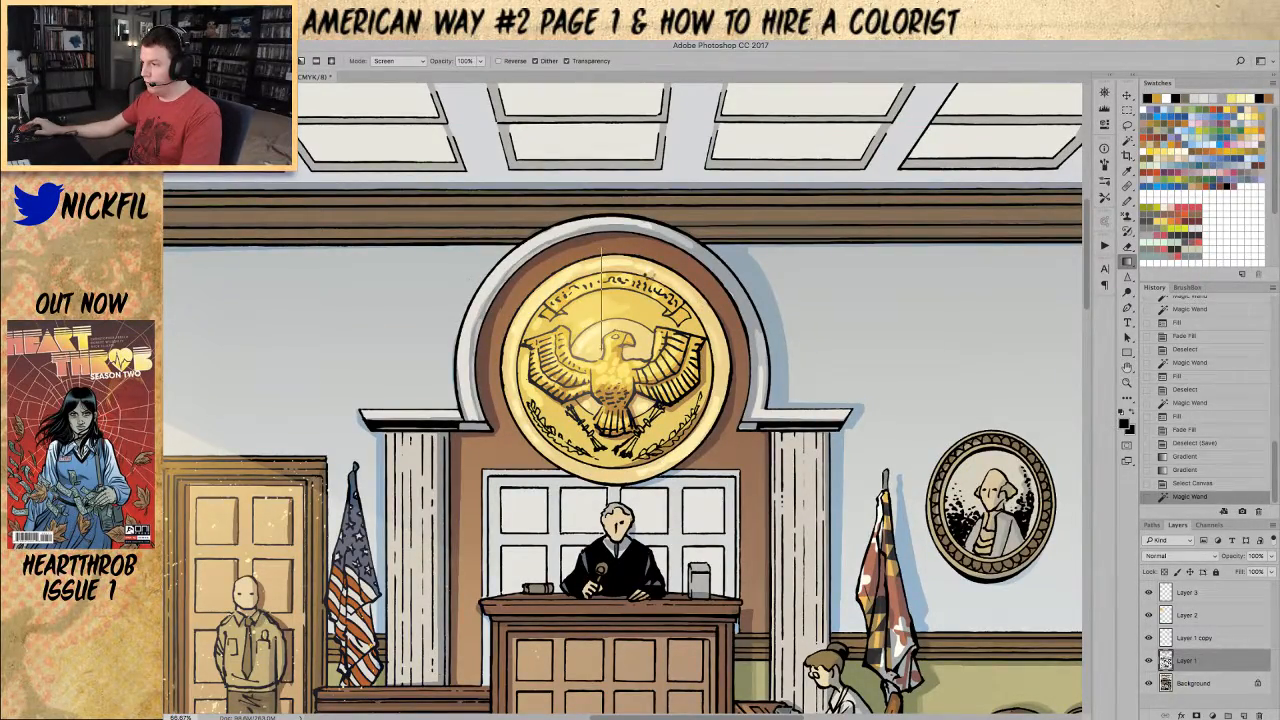
left_click_drag(601, 300, 647, 288)
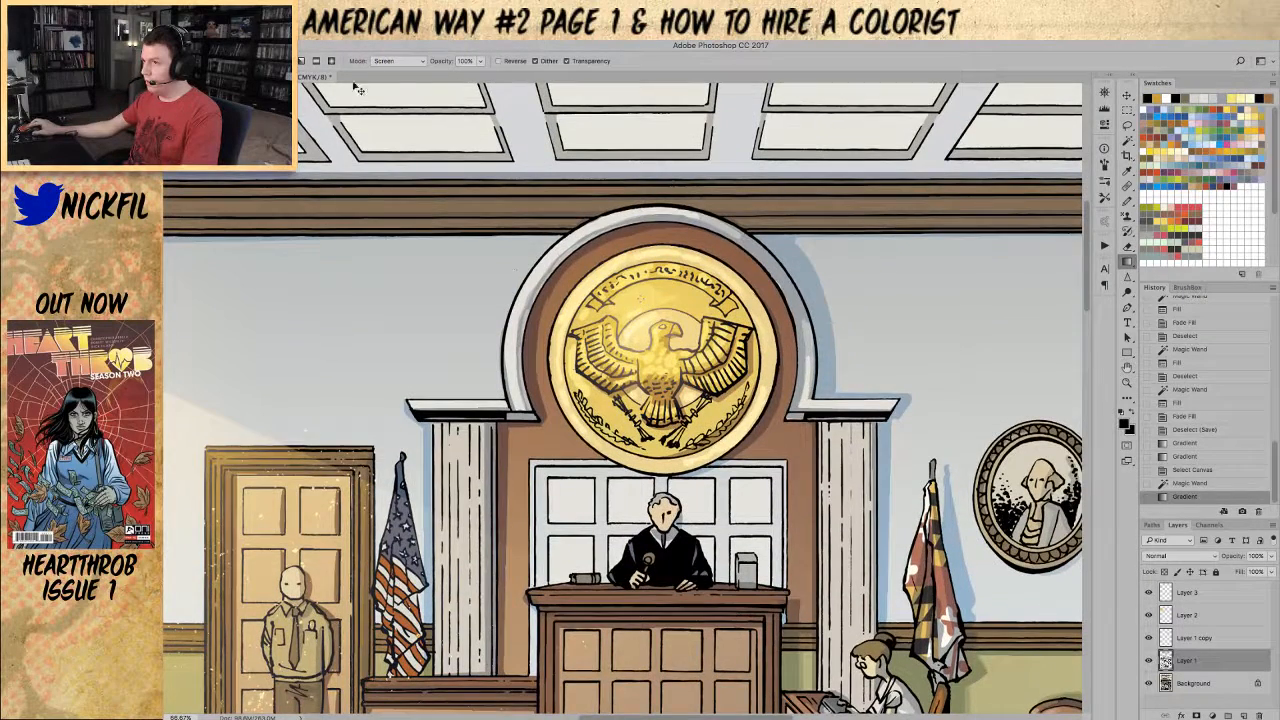
Step: Set the Gradient tool to Normal mode and draw several gradients over the line art of the eagle seal
left_click(395, 61)
left_click(386, 52)
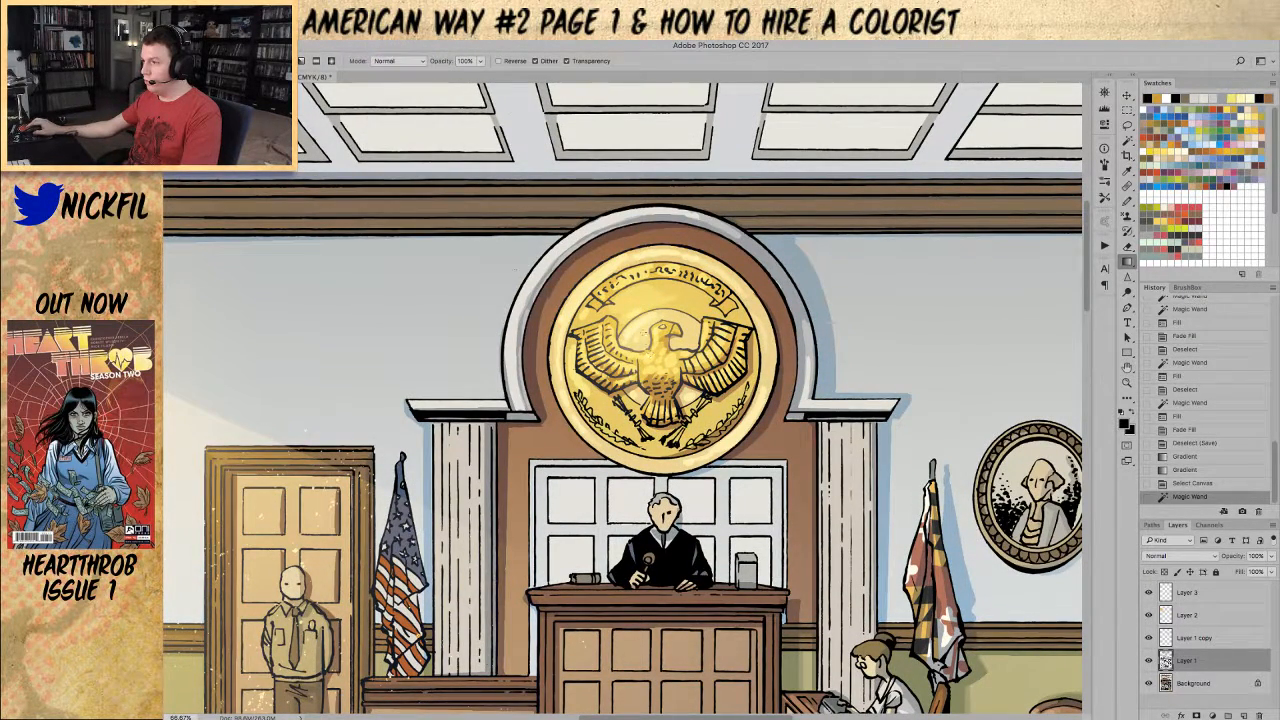
left_click_drag(641, 330, 631, 262)
left_click_drag(645, 336, 630, 242)
left_click_drag(647, 339, 629, 227)
left_click_drag(656, 356, 1062, 204)
Step: Examine the line art and glow around the sunlit window and the wall beside it
key("z")
left_click(579, 337, "alt")
left_click(579, 337, "alt")
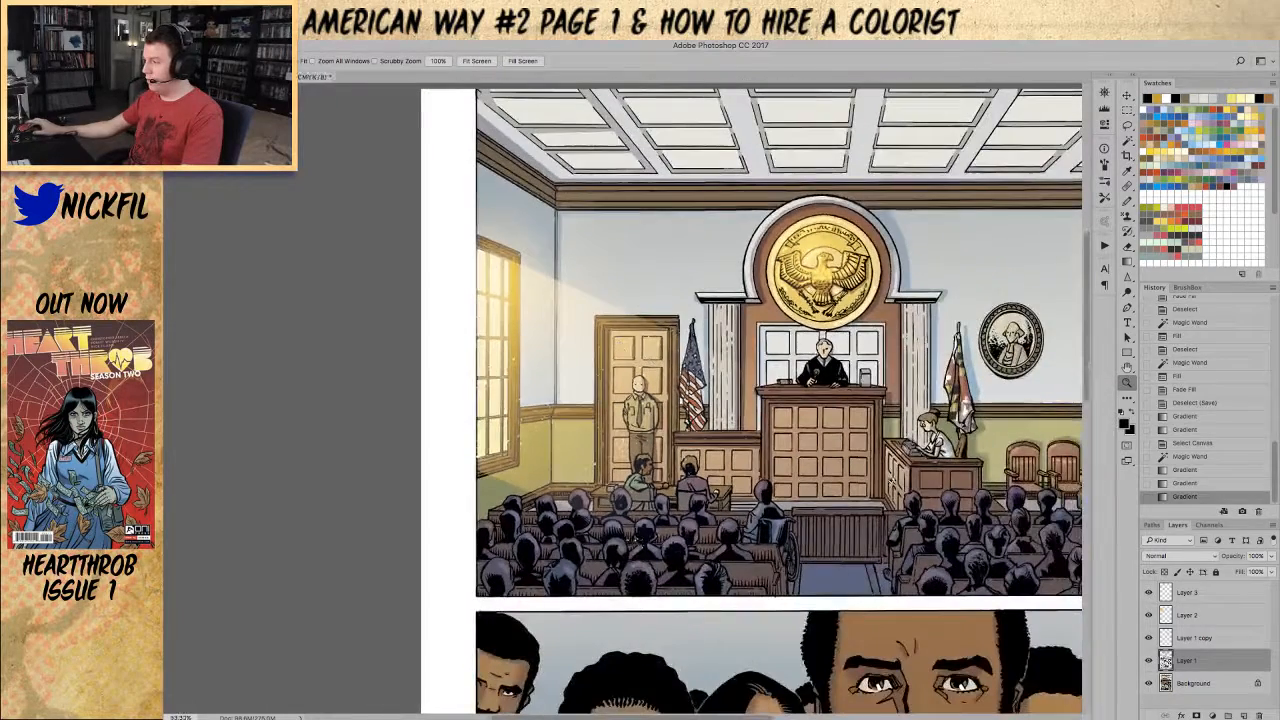
key("g")
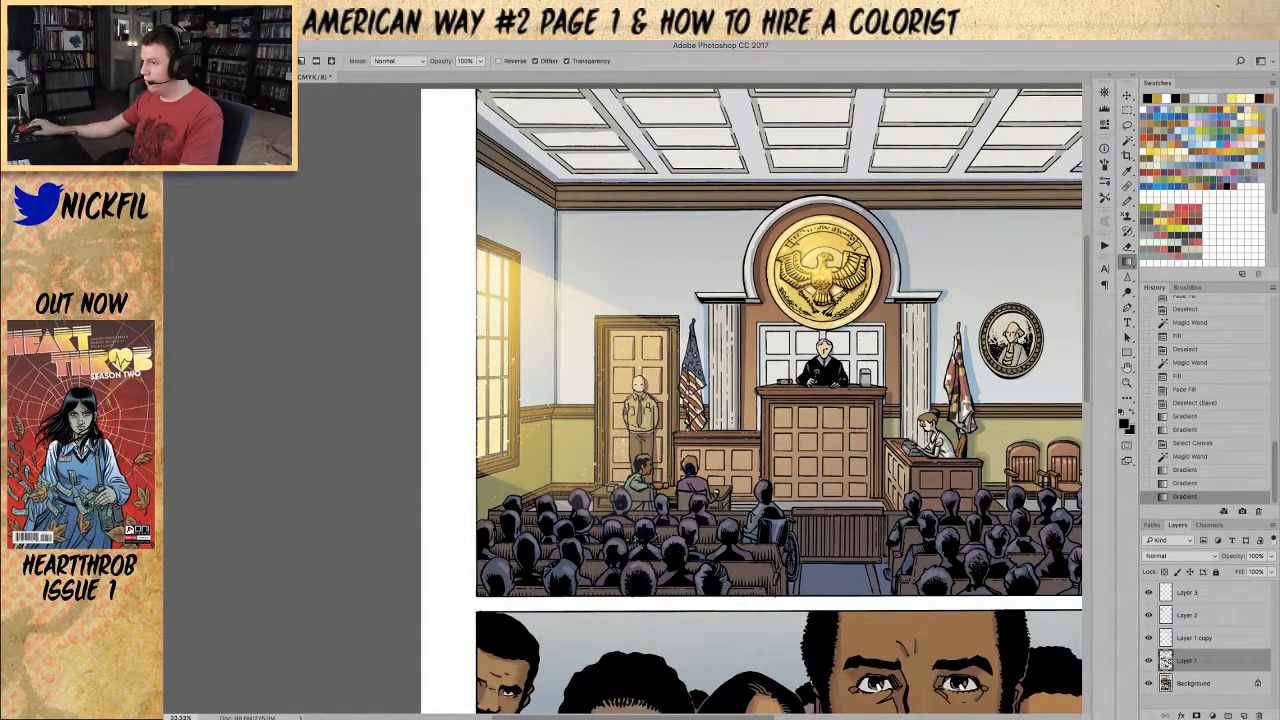
left_click_drag(488, 296, 571, 382)
key("z")
left_click(460, 271)
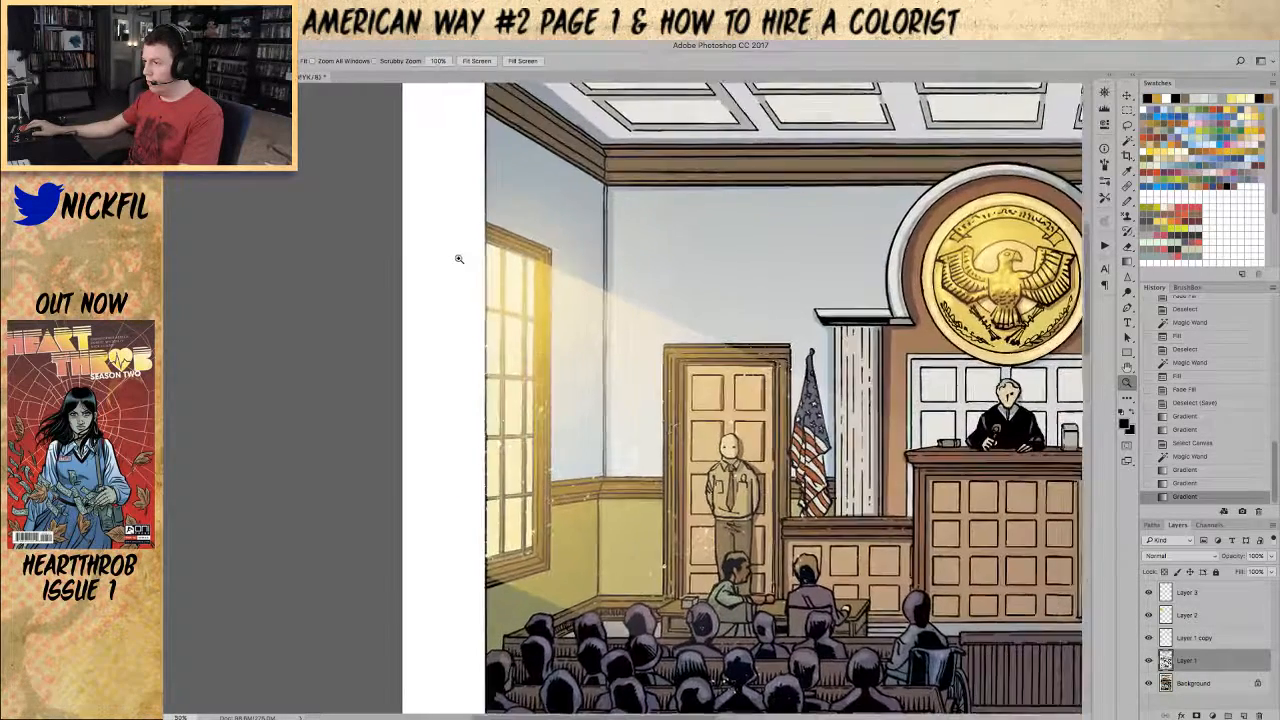
key("g")
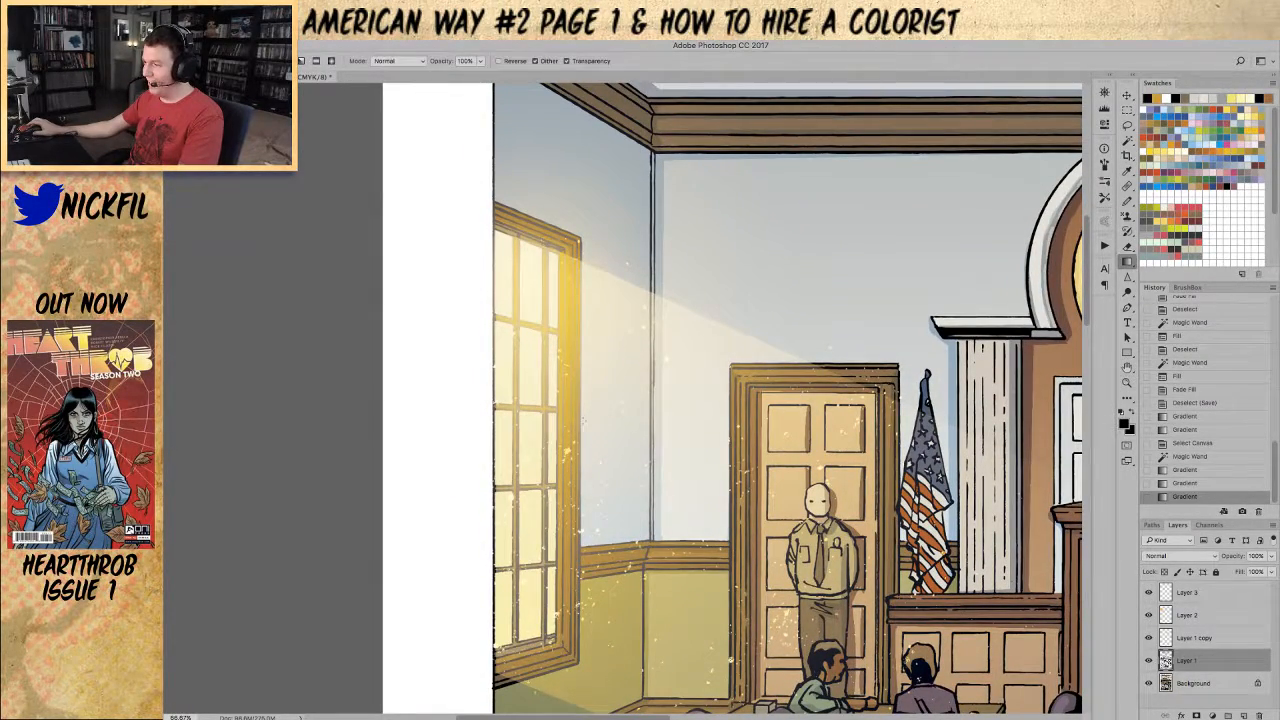
key("z")
left_click(569, 297)
left_click(604, 421)
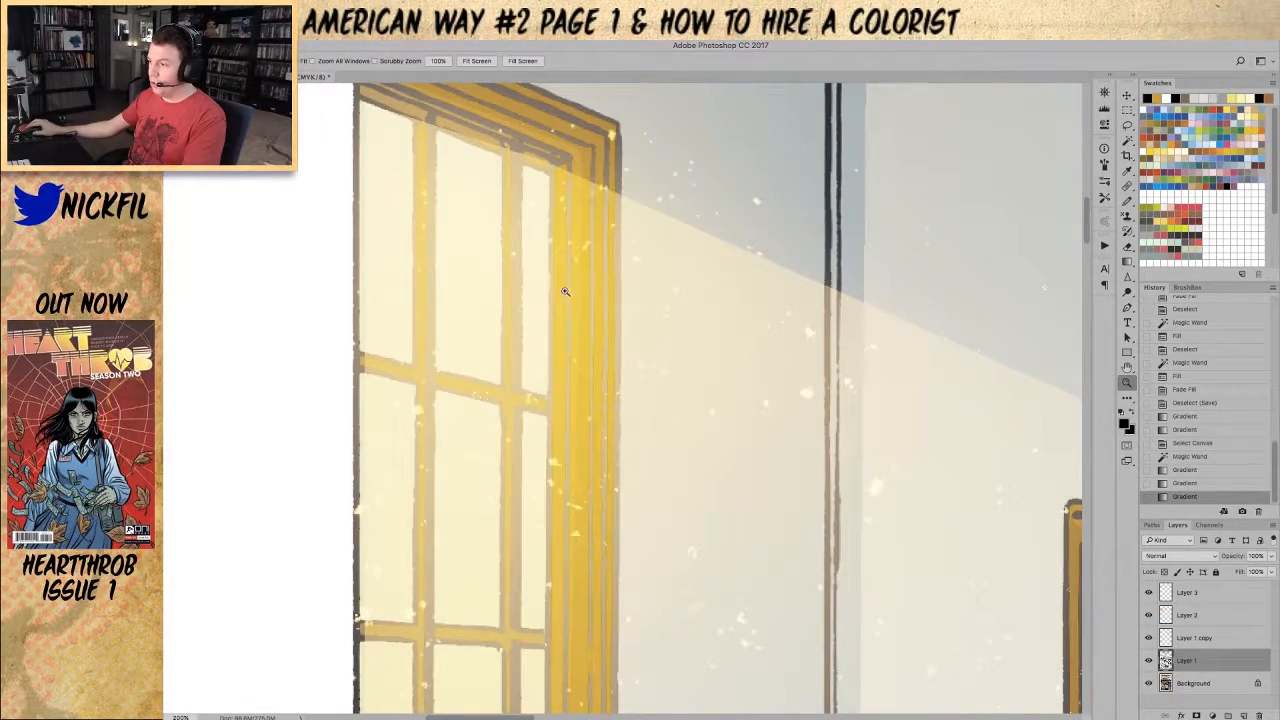
left_click(576, 422, "alt")
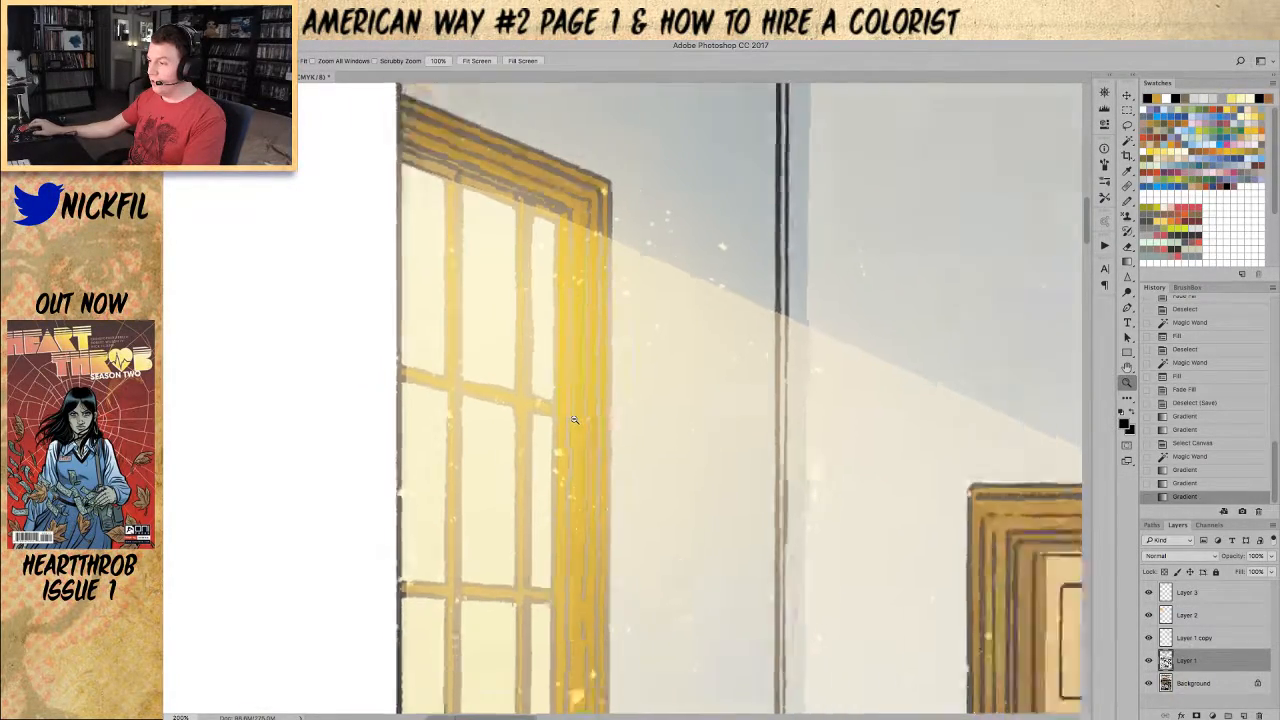
Step: Draw three gradients over the window frame's line art on Layer 1 to tint the lines brown
left_click(575, 420, "alt")
key("g")
left_click_drag(537, 420, 689, 521)
left_click_drag(540, 445, 662, 621)
left_click_drag(525, 575, 640, 688)
Step: Compare the window's line art up close before and after the gradients by switching between history states
key("z")
left_click(557, 415)
left_click(557, 415)
left_click(559, 419)
left_click(560, 421)
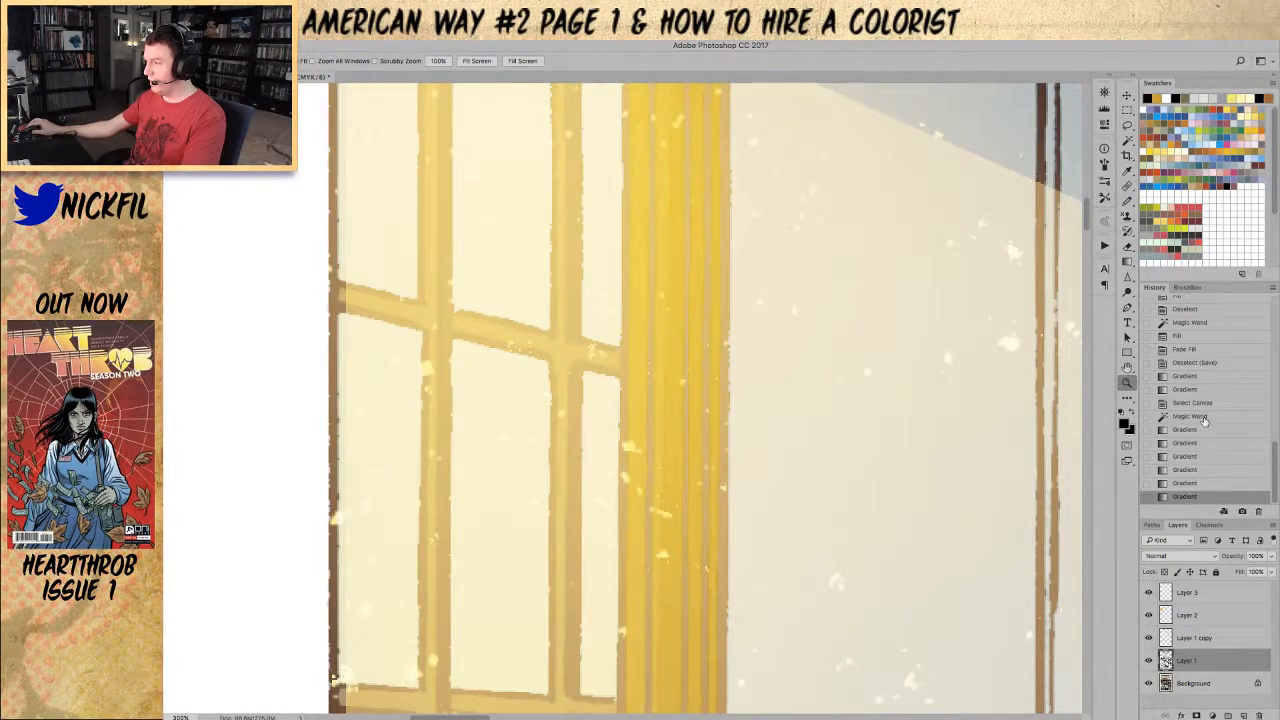
left_click(1203, 420)
left_click(1188, 499)
left_click(1190, 417)
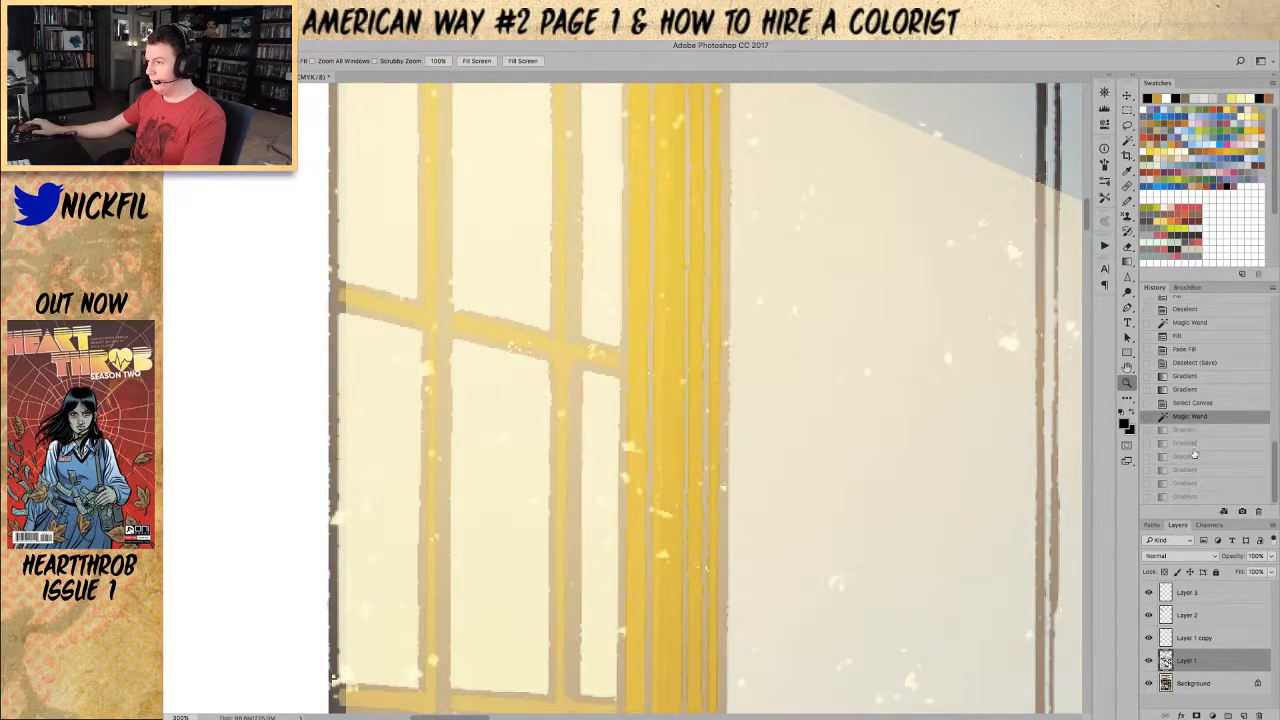
left_click(1186, 499)
Step: Examine how the recoloured window lines read within the courtroom panel and the rest of the page
left_click(616, 366, "alt")
left_click(616, 366, "alt")
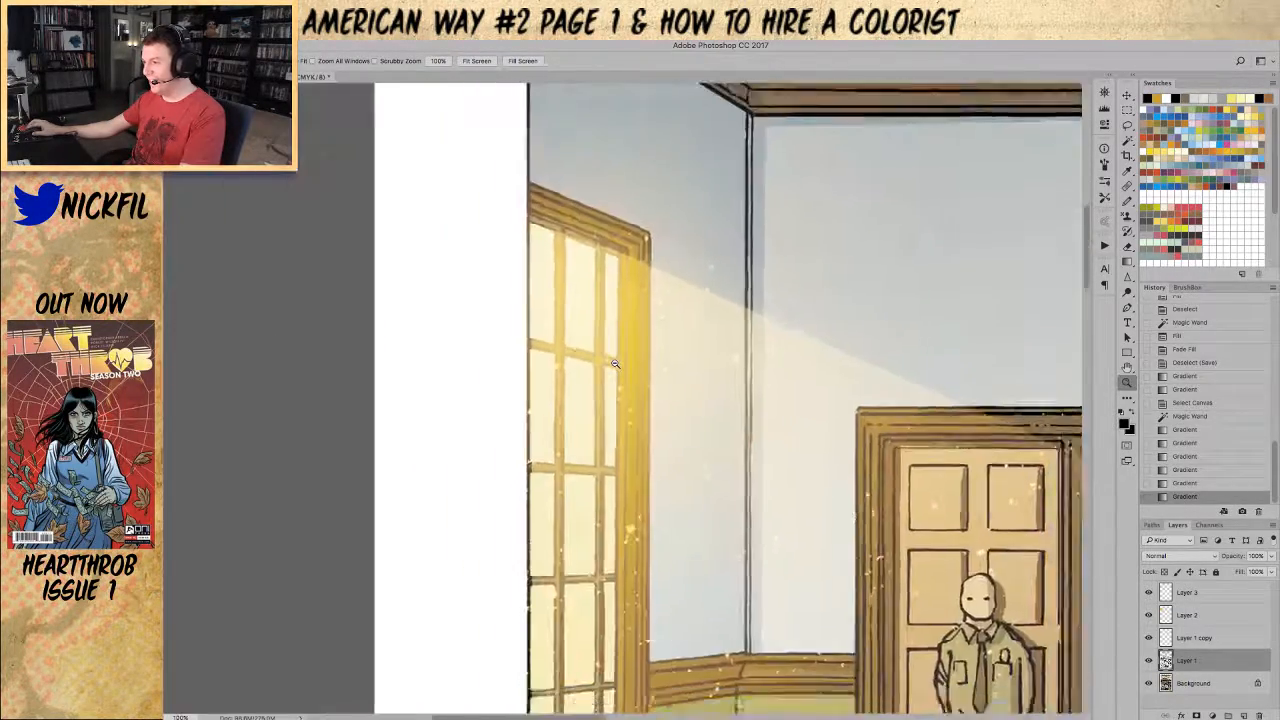
left_click(616, 366, "alt")
left_click(616, 366, "alt")
left_click(616, 366, "alt")
left_click(626, 366, "alt")
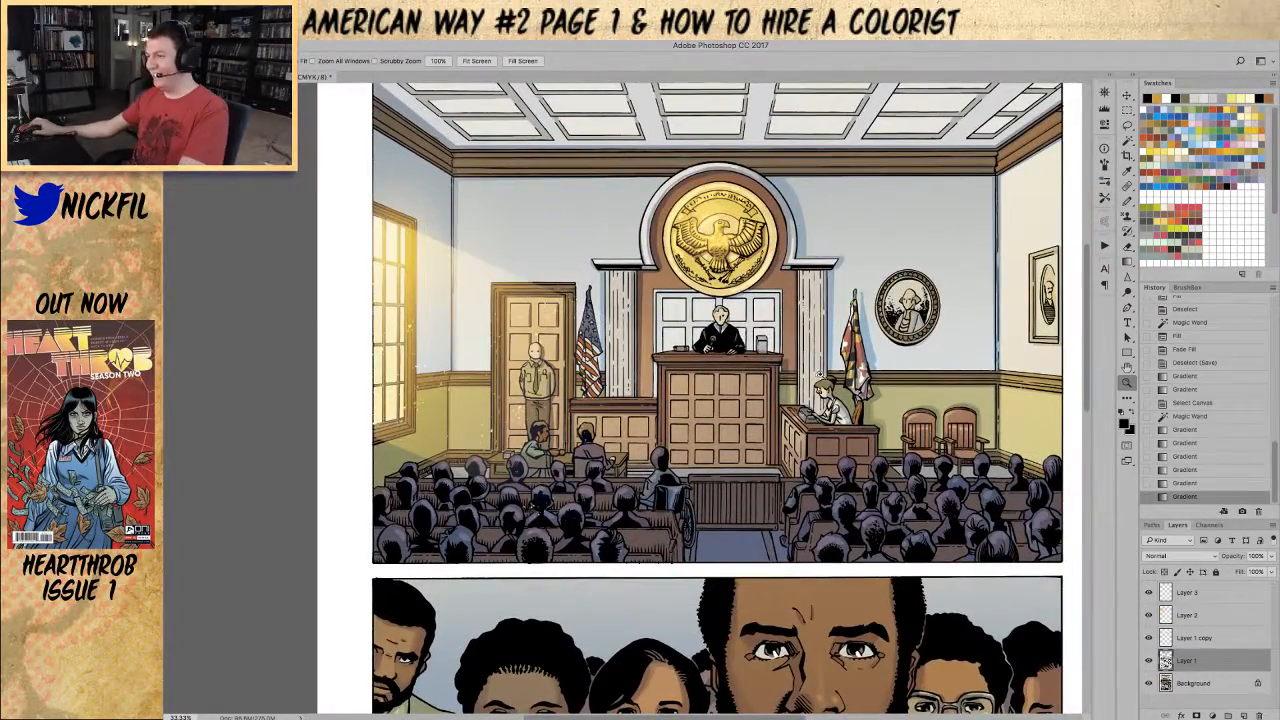
scroll(613, 400, "left", 2)
left_click(731, 323, "alt")
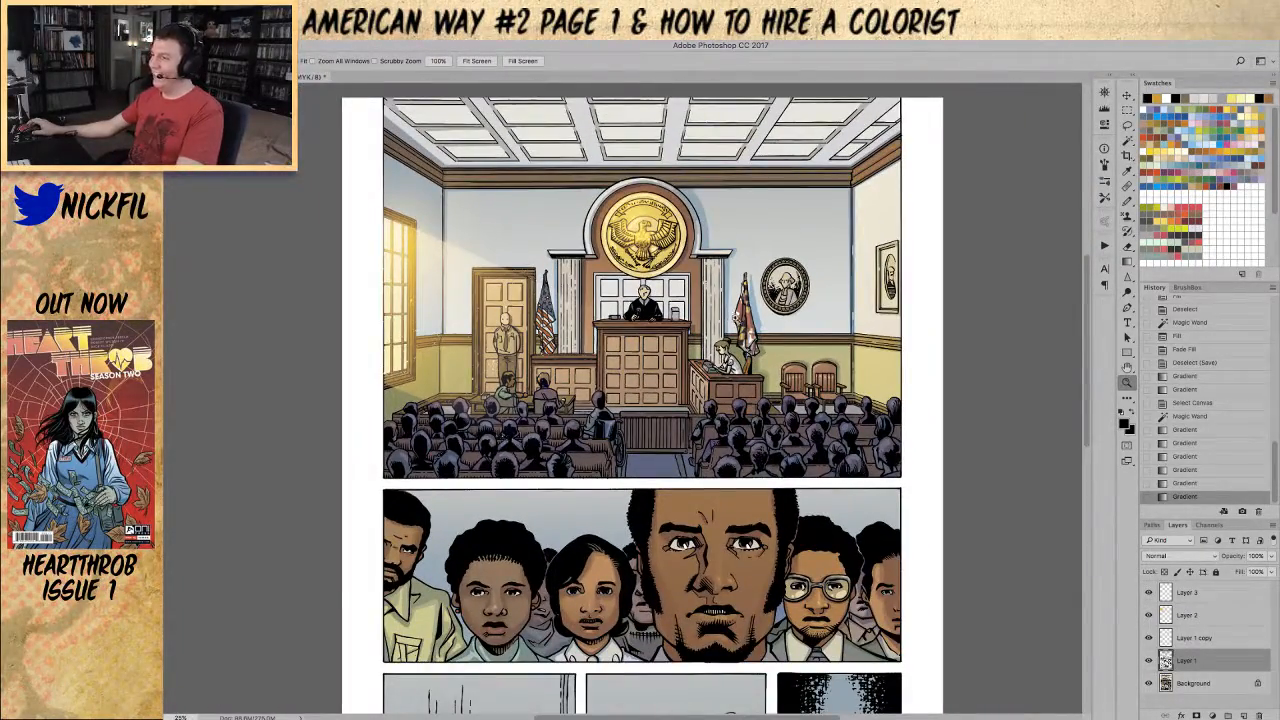
left_click(810, 305, "alt")
key("d")
left_click(500, 160)
left_click(500, 160)
left_click_drag(498, 160, 492, 286)
key("l")
mouse_move(360, 182)
left_mouse_down()
mouse_move(502, 281)
mouse_move(731, 267)
mouse_move(1072, 277)
mouse_move(912, 276)
mouse_move(1011, 201)
mouse_move(994, 223)
mouse_move(994, 159)
mouse_move(440, 147)
mouse_move(314, 169)
mouse_move(316, 220)
left_mouse_up()
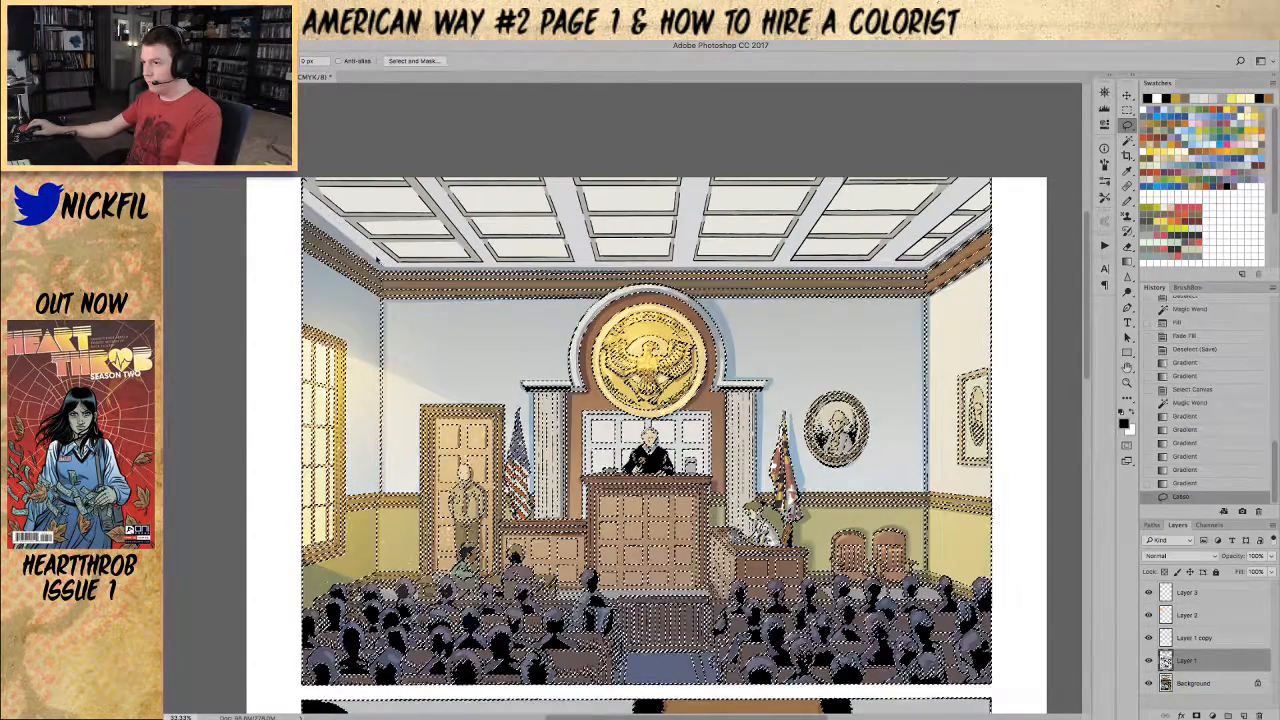
key("b")
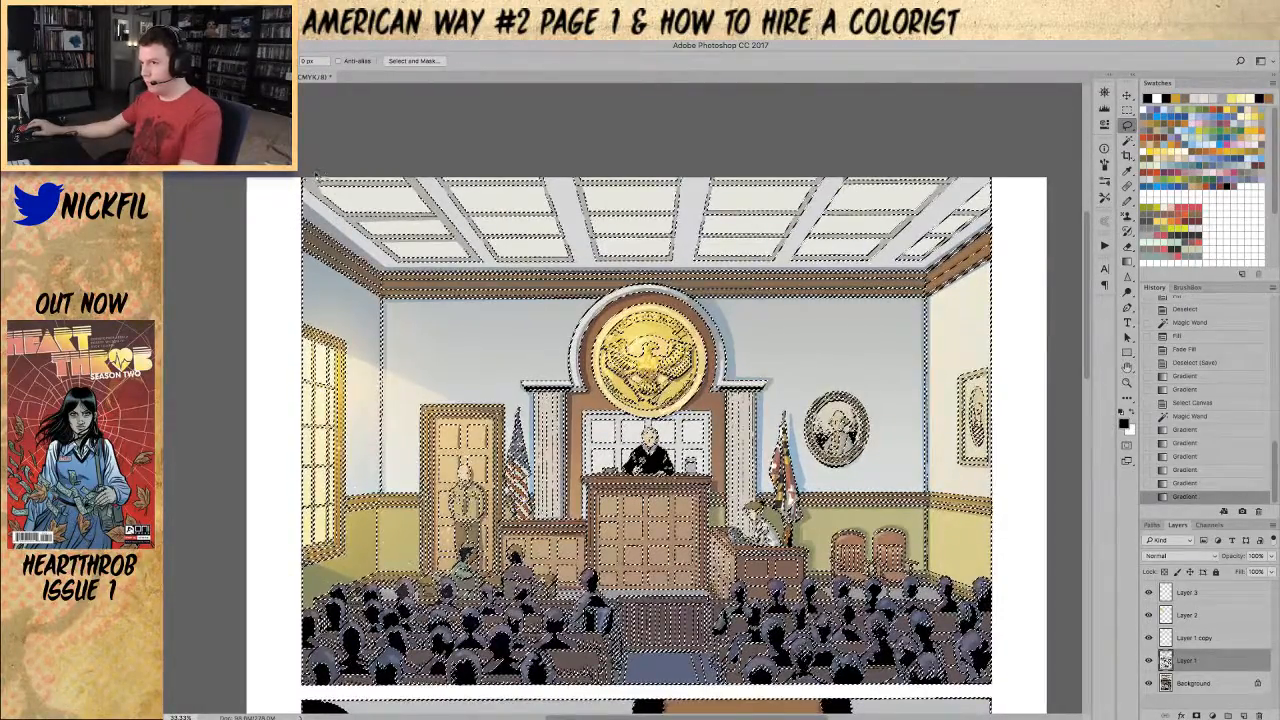
Step: Drop the current selection and lasso the ceiling area in the Black channel of the Background layer
key("ctrl+d")
key("l")
left_click(1209, 687)
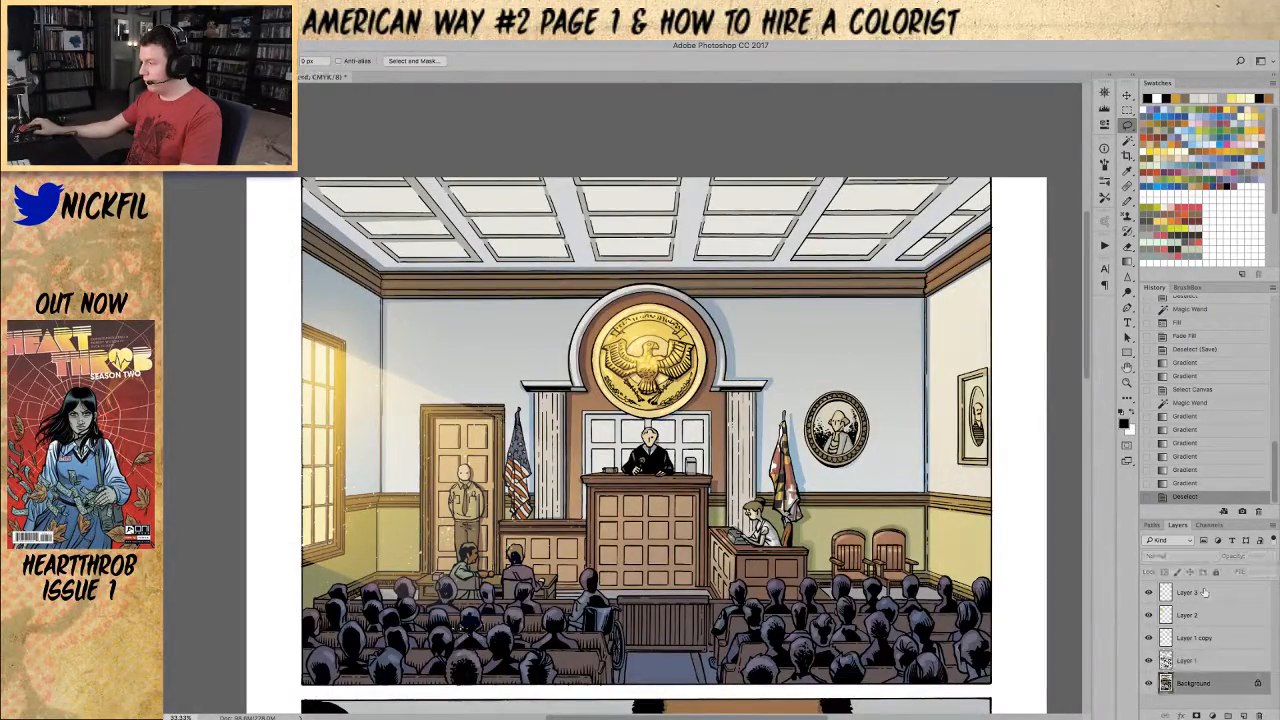
left_click(1209, 525)
left_click(1180, 628)
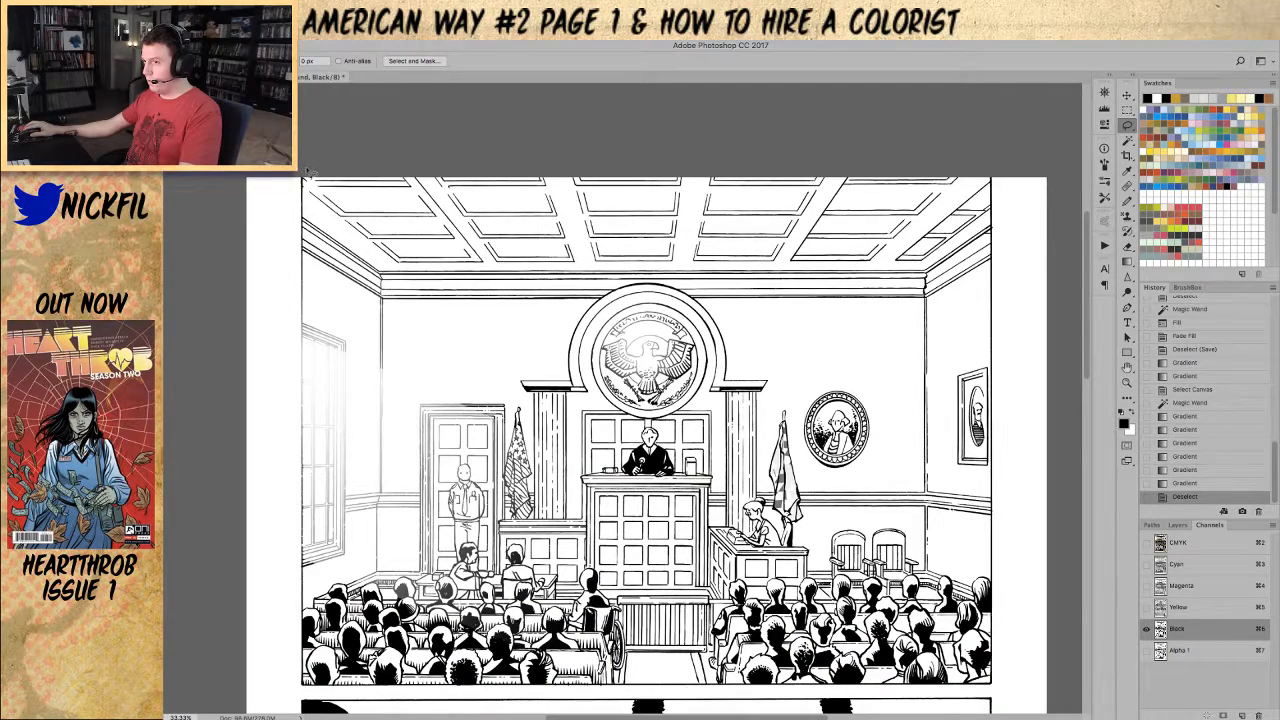
mouse_move(310, 192)
left_mouse_down()
mouse_move(395, 272)
mouse_move(883, 268)
left_mouse_up()
mouse_move(1029, 190)
left_mouse_down()
mouse_move(993, 221)
mouse_move(990, 150)
mouse_move(300, 152)
mouse_move(316, 178)
left_mouse_up()
Step: Narrow the lassoed area to only the ceiling's line art by intersecting it with a Magic Wand selection in the Black channel
key("w")
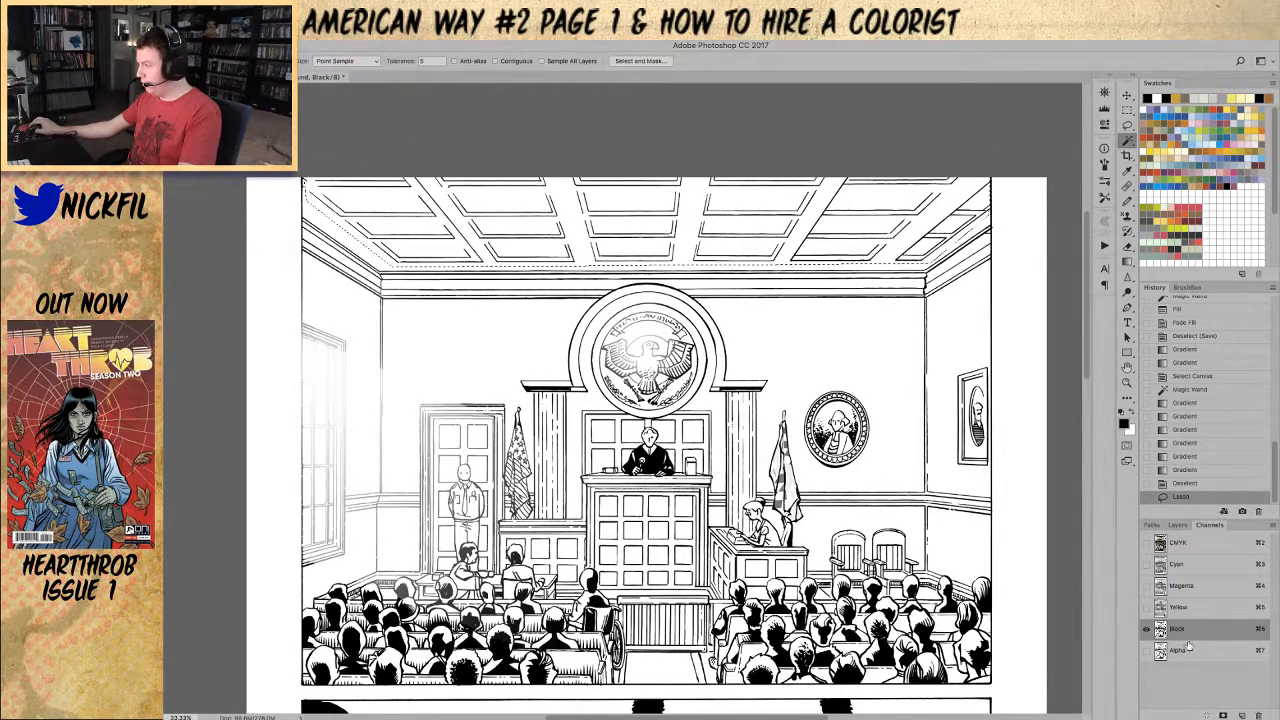
left_click(1197, 545)
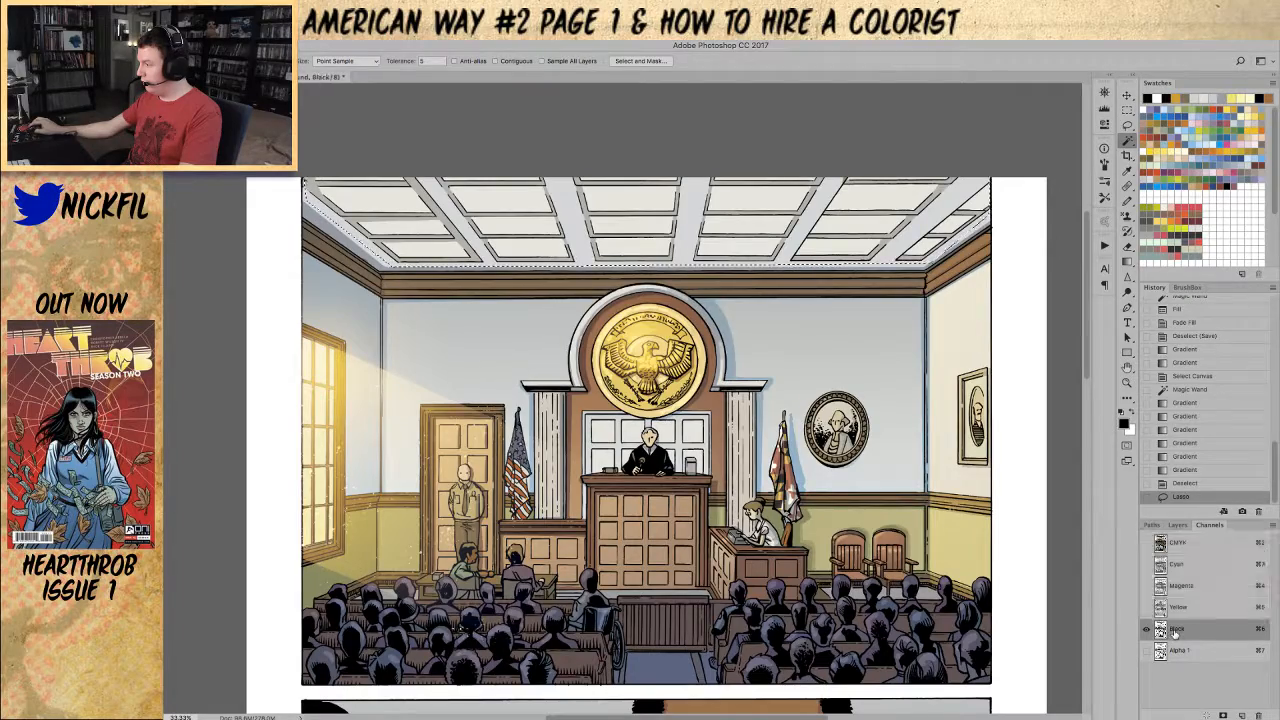
left_click(1182, 630)
left_click(680, 252, "alt+shift")
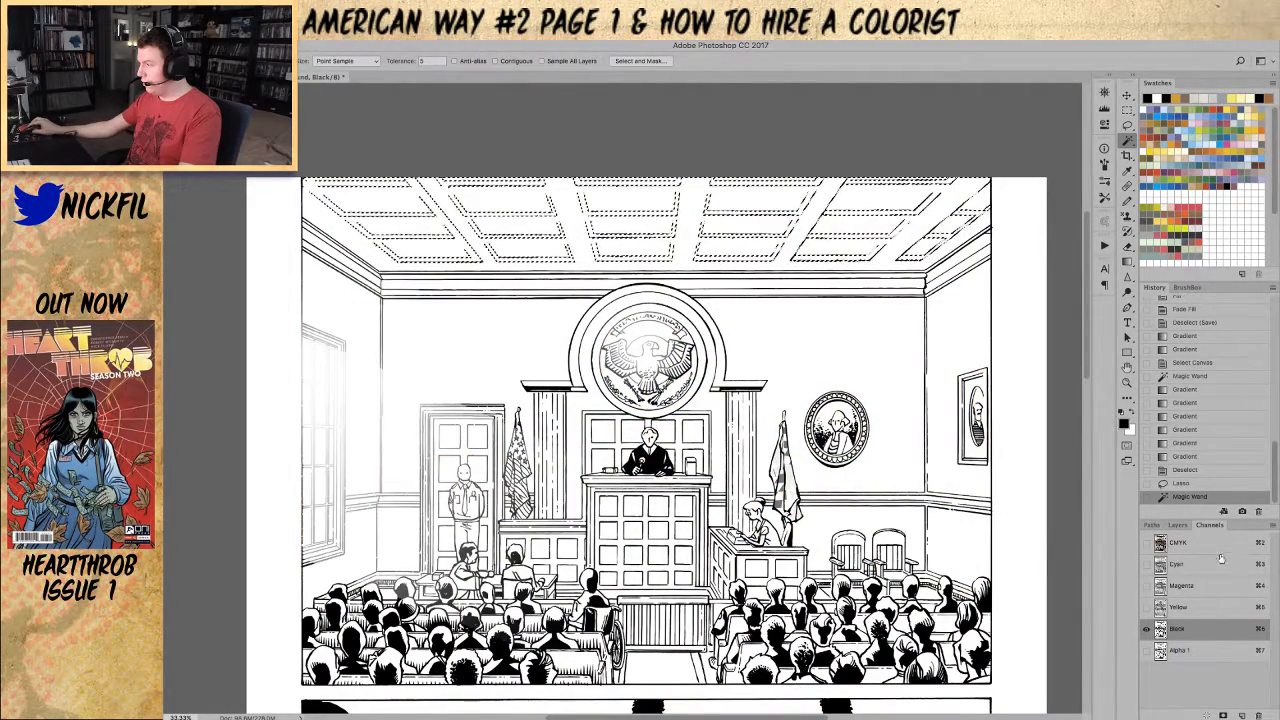
Step: Fill the selected ceiling line art on Layer 1 with the foreground colour in the full CMYK view and deselect
left_click(1190, 544)
left_click(1178, 525)
key("b")
left_click(1190, 660)
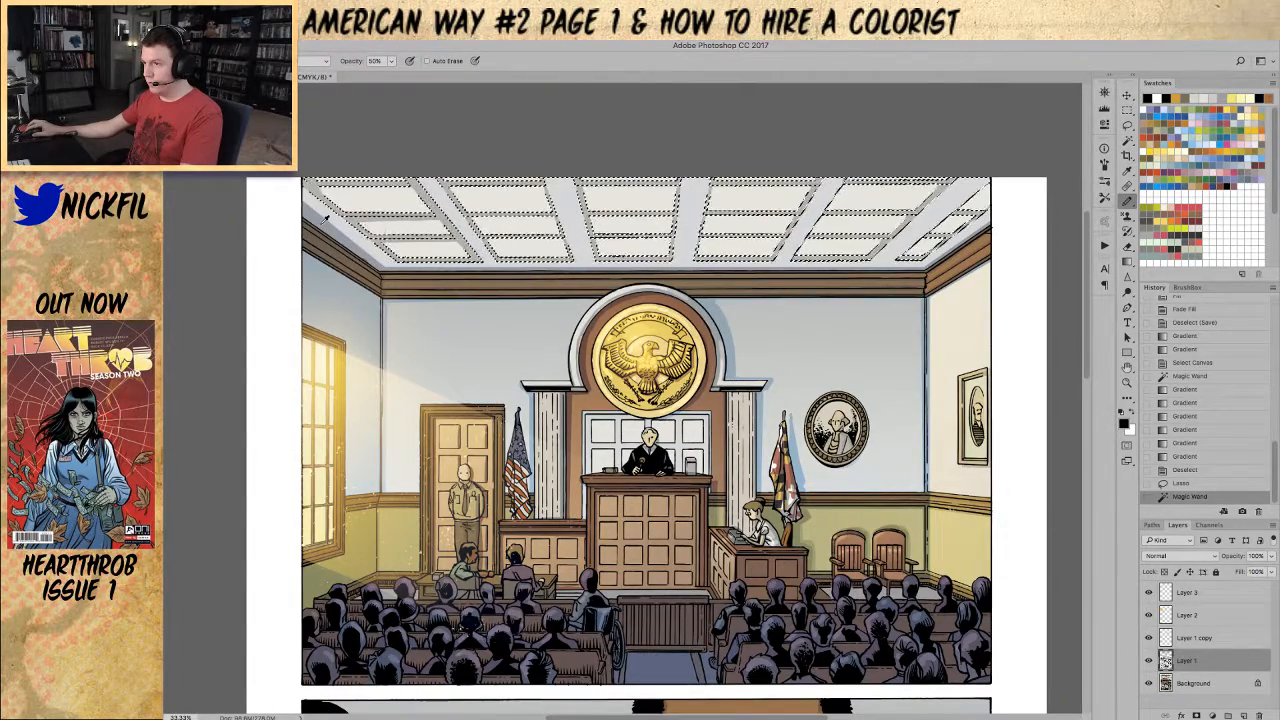
key("alt+BackSpace")
key("ctrl+d")
key("z")
left_click(738, 330, "alt")
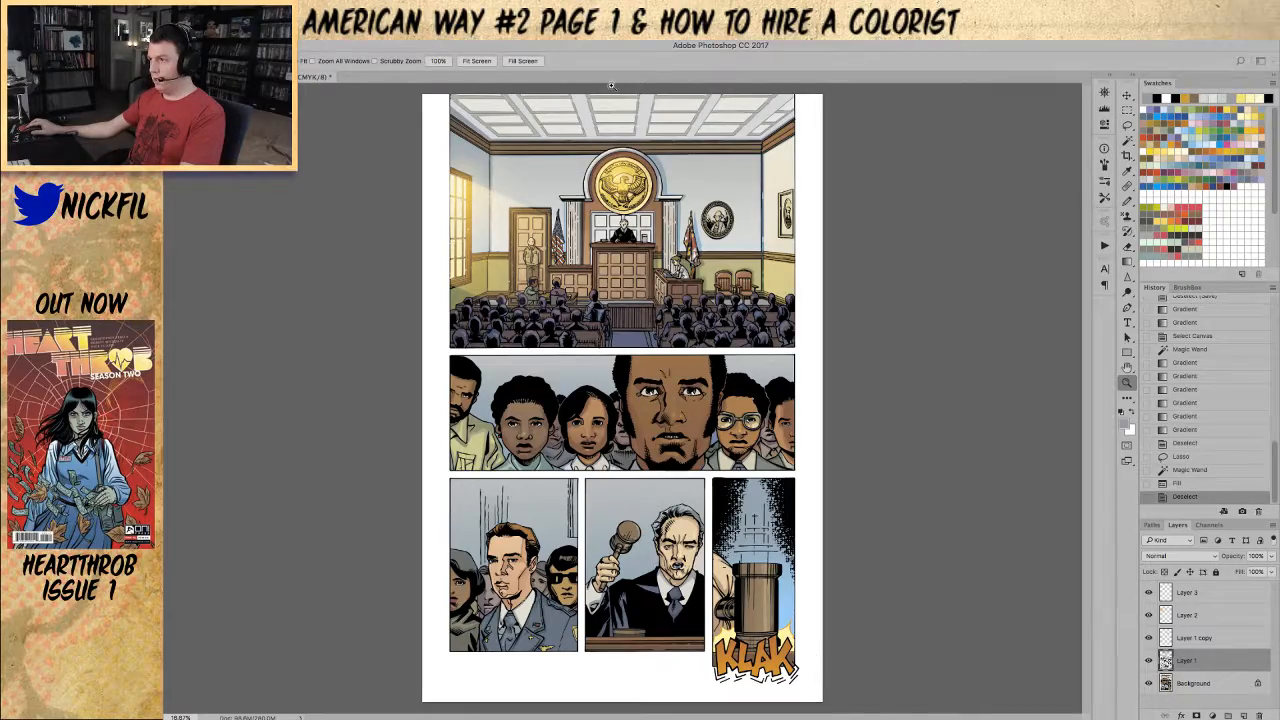
Step: Restore the ceiling line art selection, refill it with a lighter colour, fade the fill and deselect
key("ctrl+z")
left_click(505, 118)
key("b")
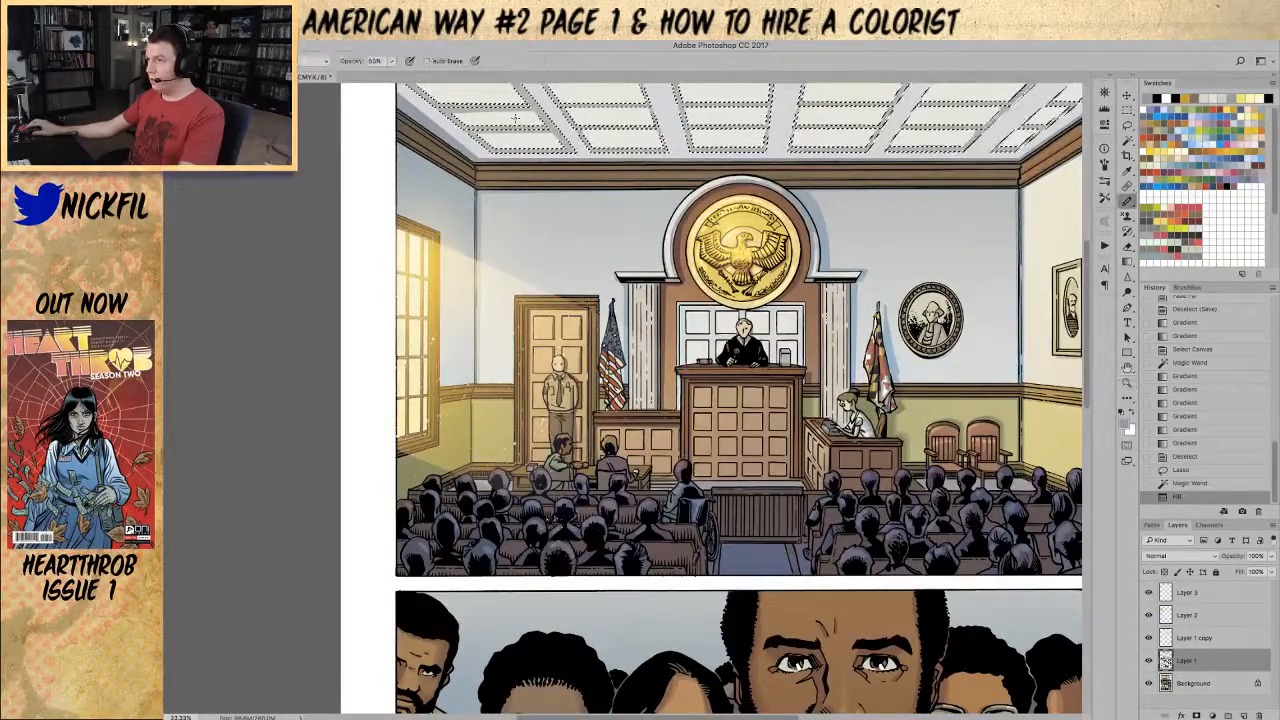
key("ctrl+d")
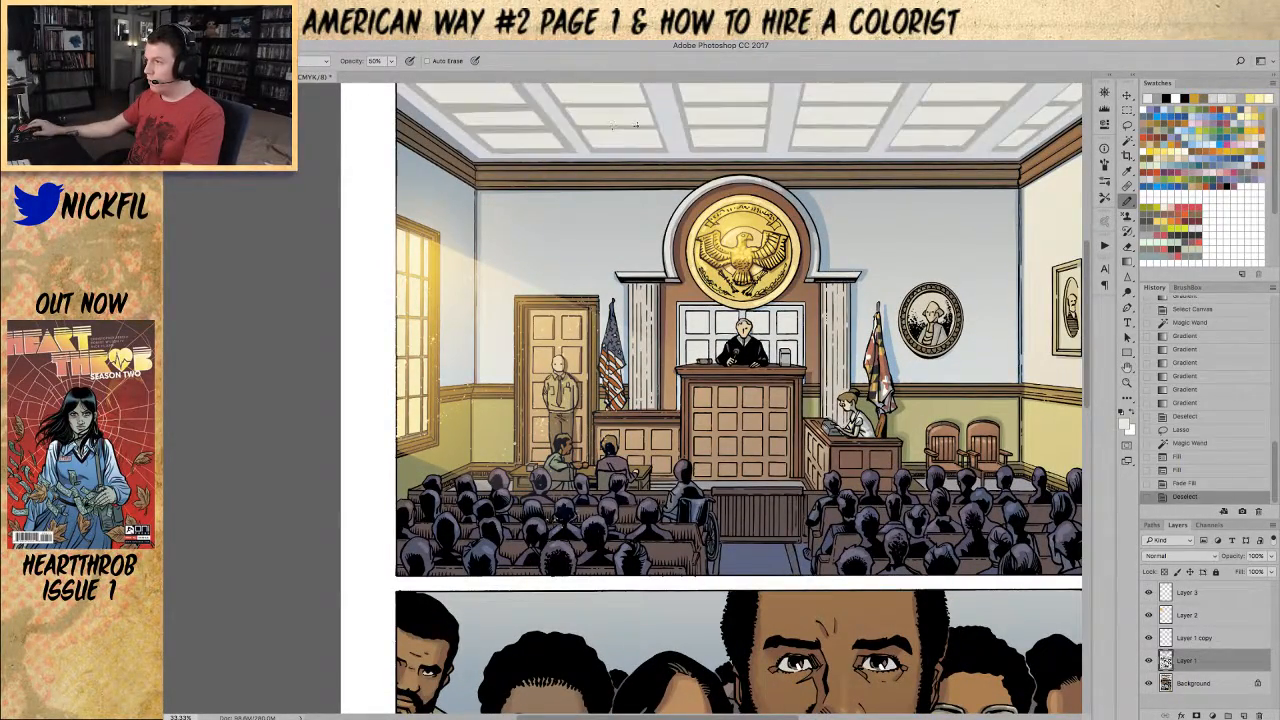
key("w")
left_click(540, 117)
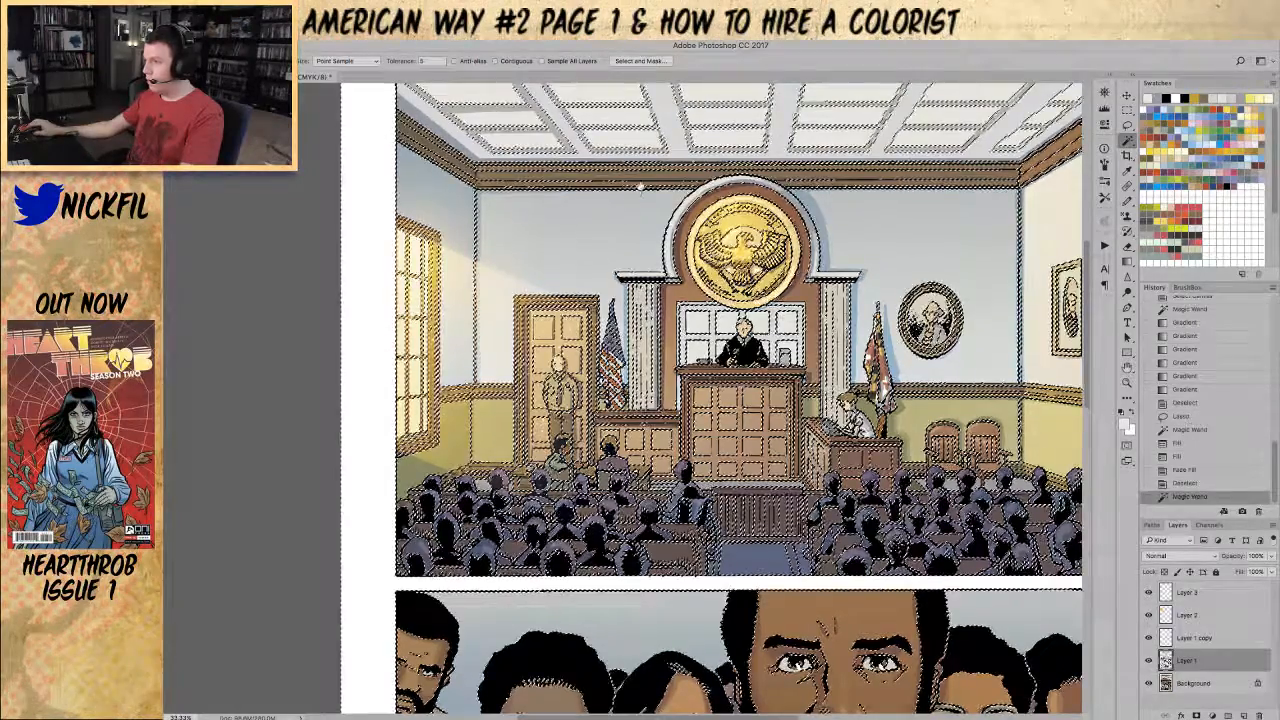
scroll(540, 117, "up", 3)
key("ctrl+d")
Step: Select the ceiling light panels on the Background layer with the Magic Wand, fill them with a faded light colour and deselect
left_click(1182, 686)
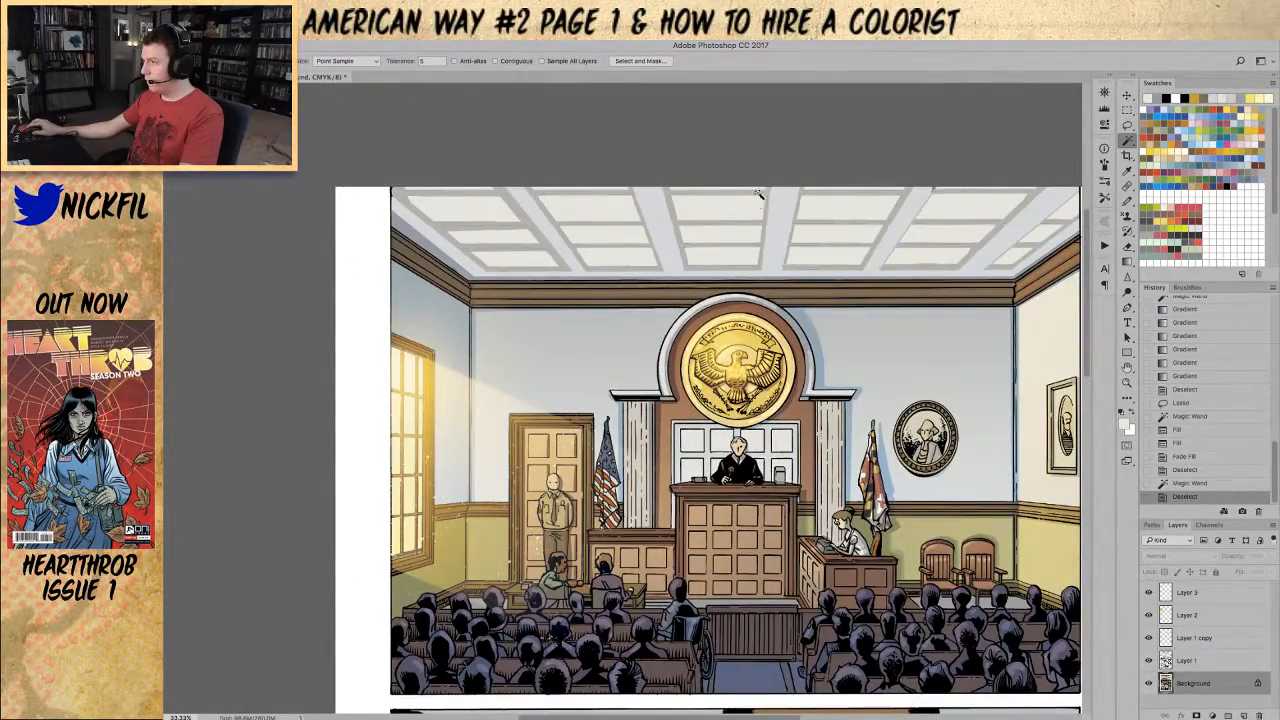
left_click(733, 222)
key("b")
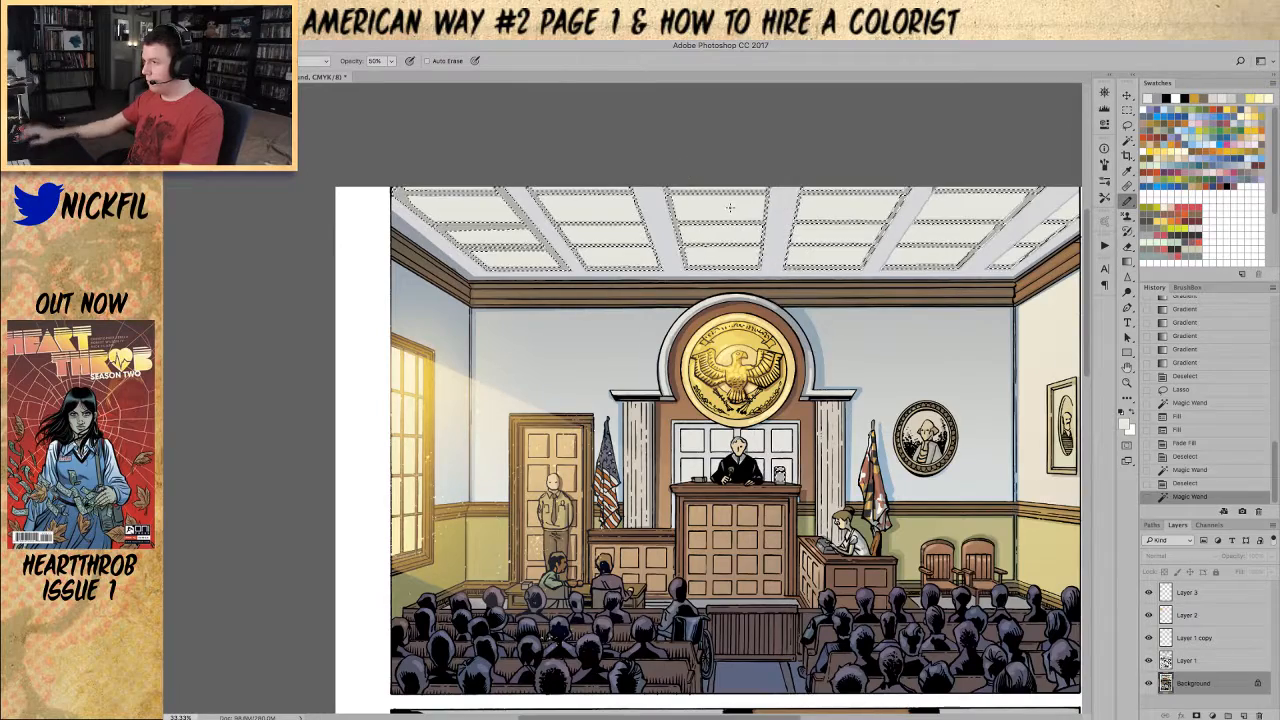
key("F2")
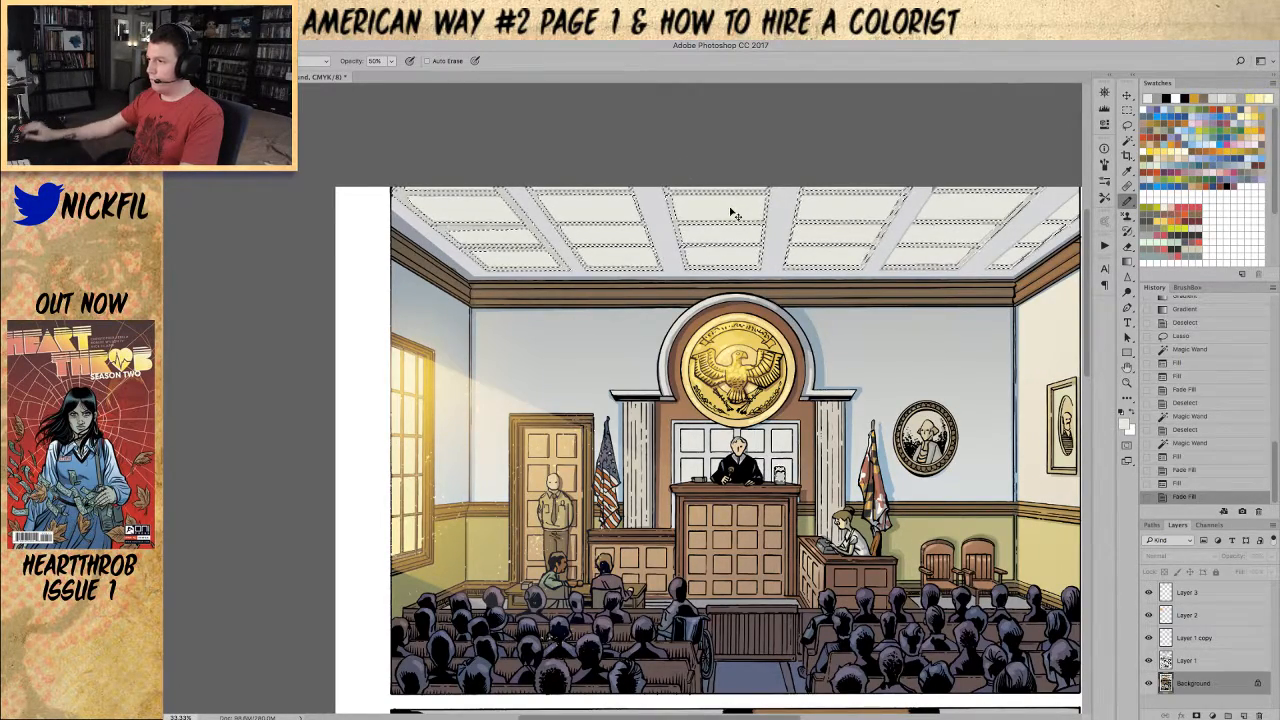
key("z")
left_click(617, 263, "alt")
left_click(622, 263, "alt")
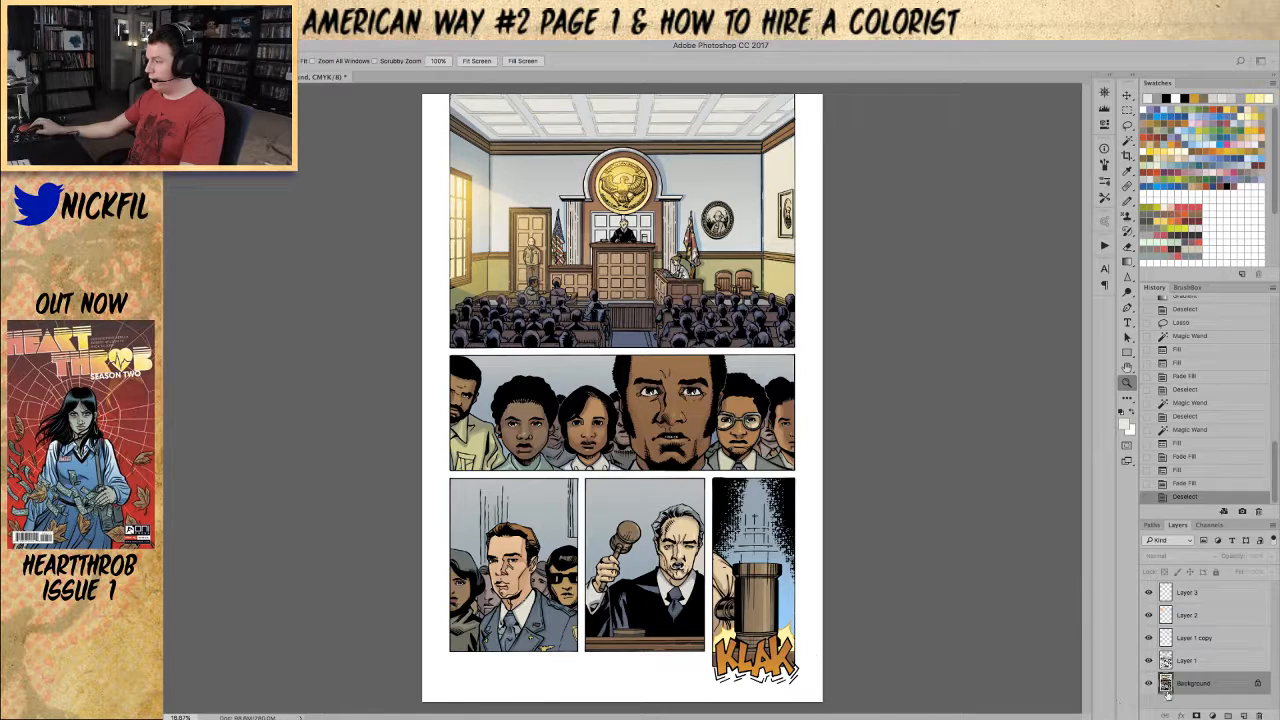
Step: Apply a Color Balance to the Background layer's midtones with levels -16, 0 and +32, and check the panels
left_click(1206, 669)
left_click(1208, 684)
key("ctrl+b")
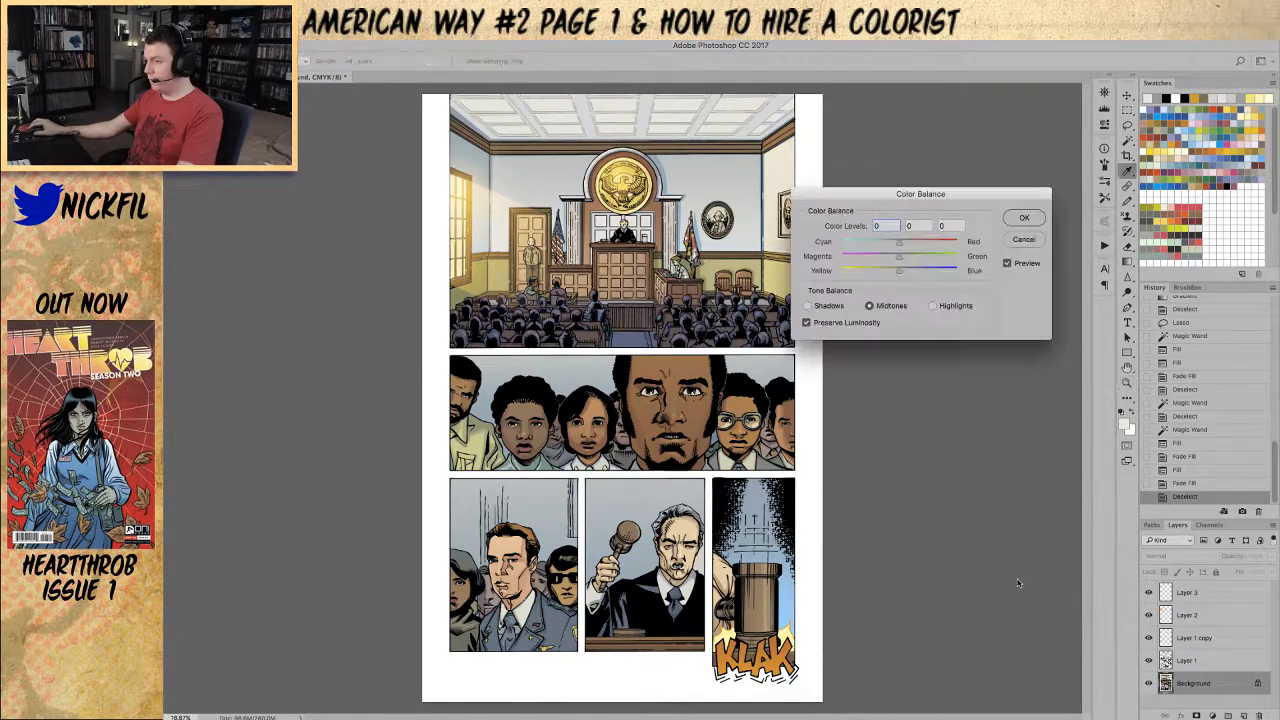
left_click_drag(871, 203, 249, 421)
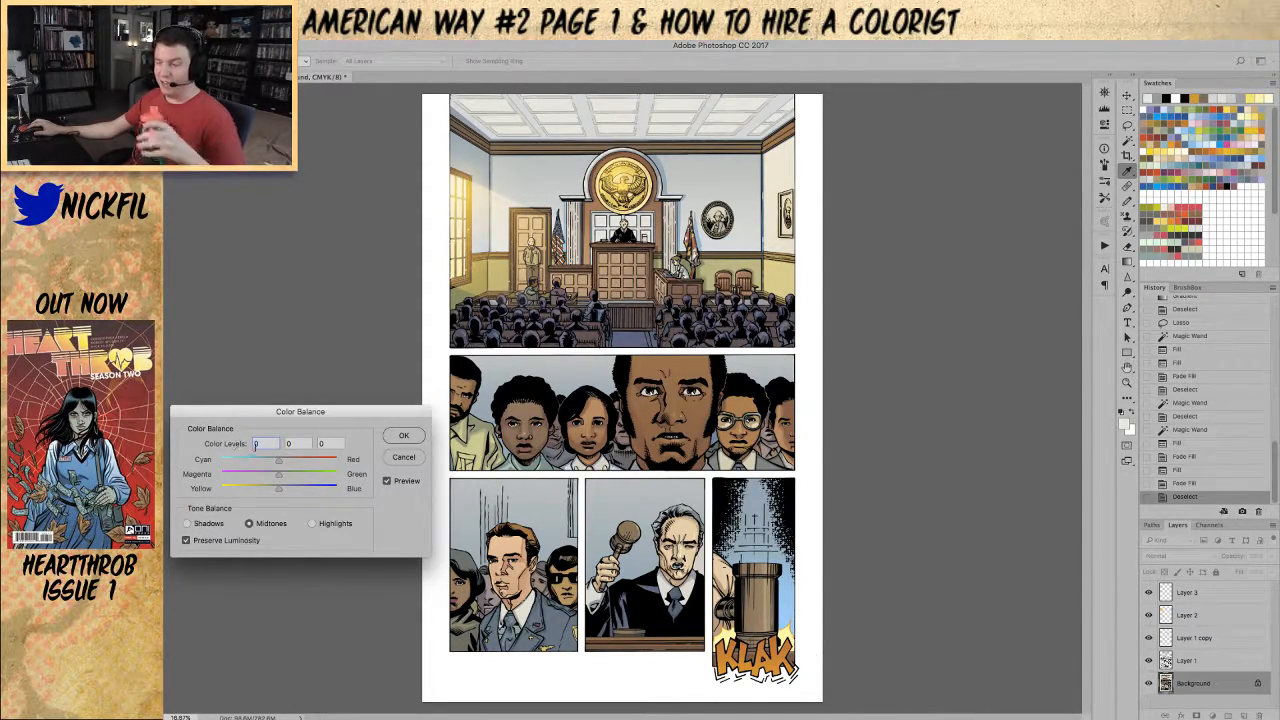
left_click_drag(276, 490, 306, 463)
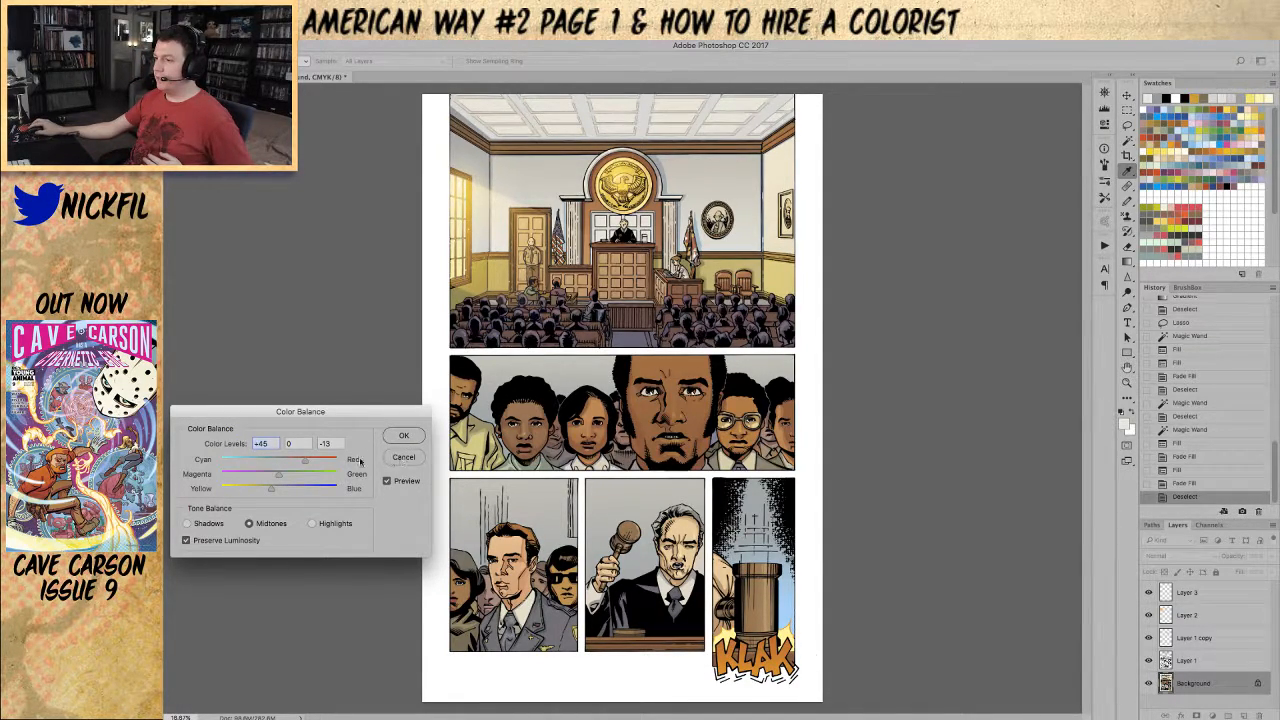
left_click_drag(306, 462, 312, 492)
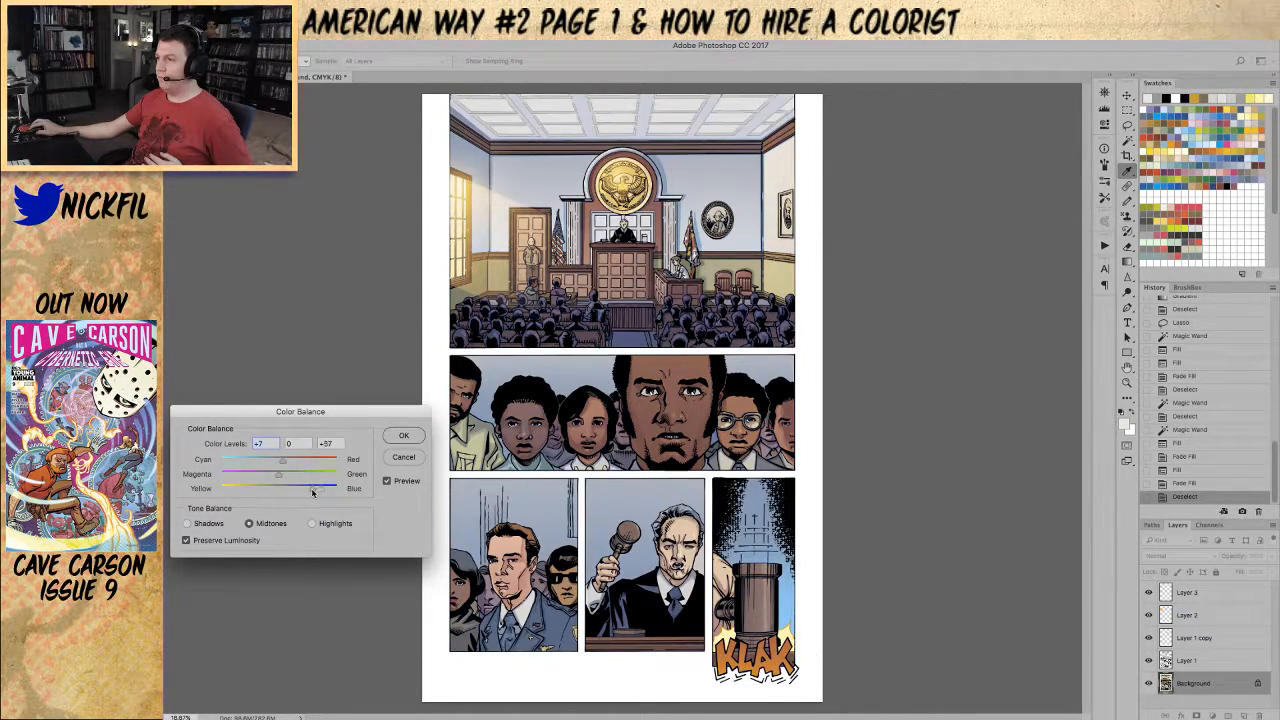
left_click_drag(307, 492, 270, 463)
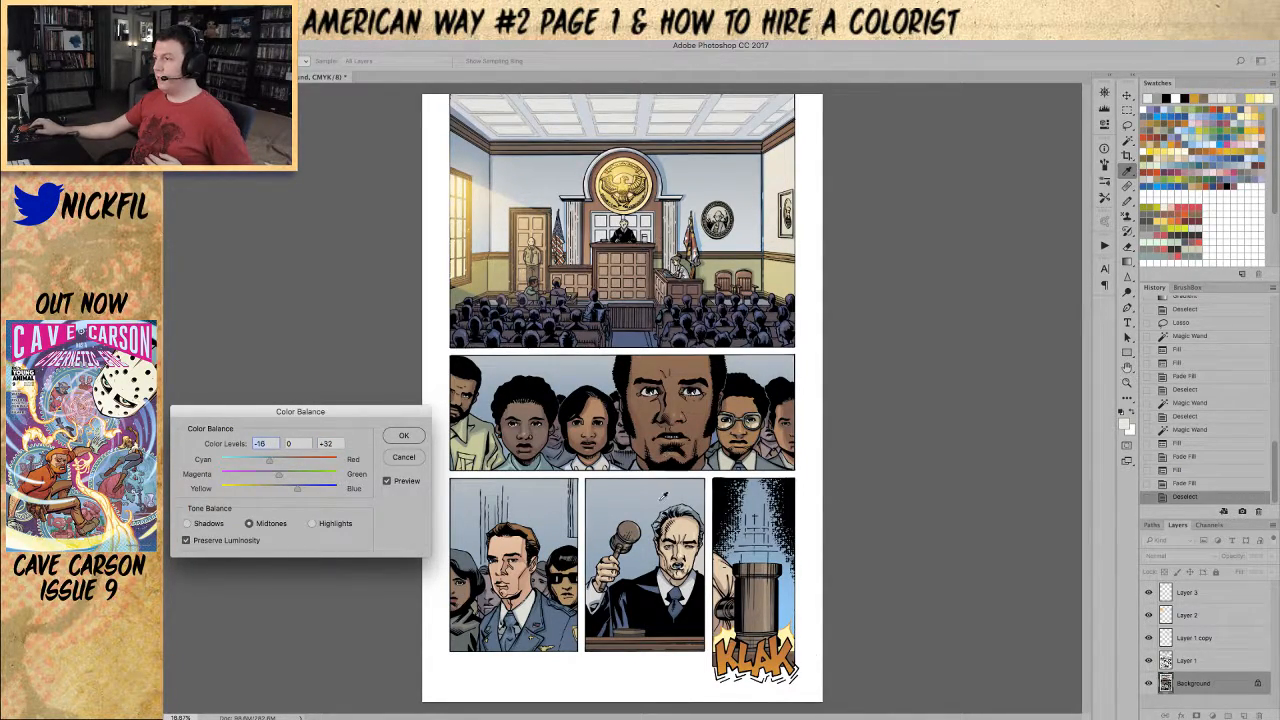
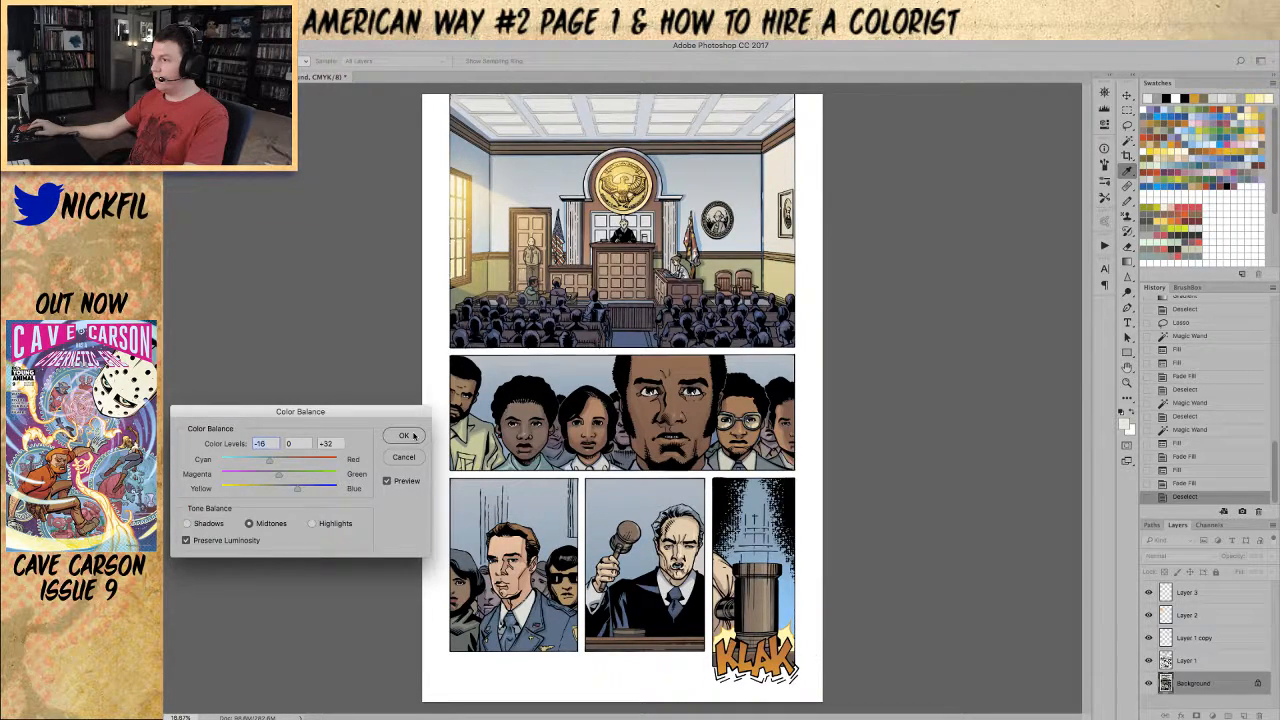
left_click(404, 436)
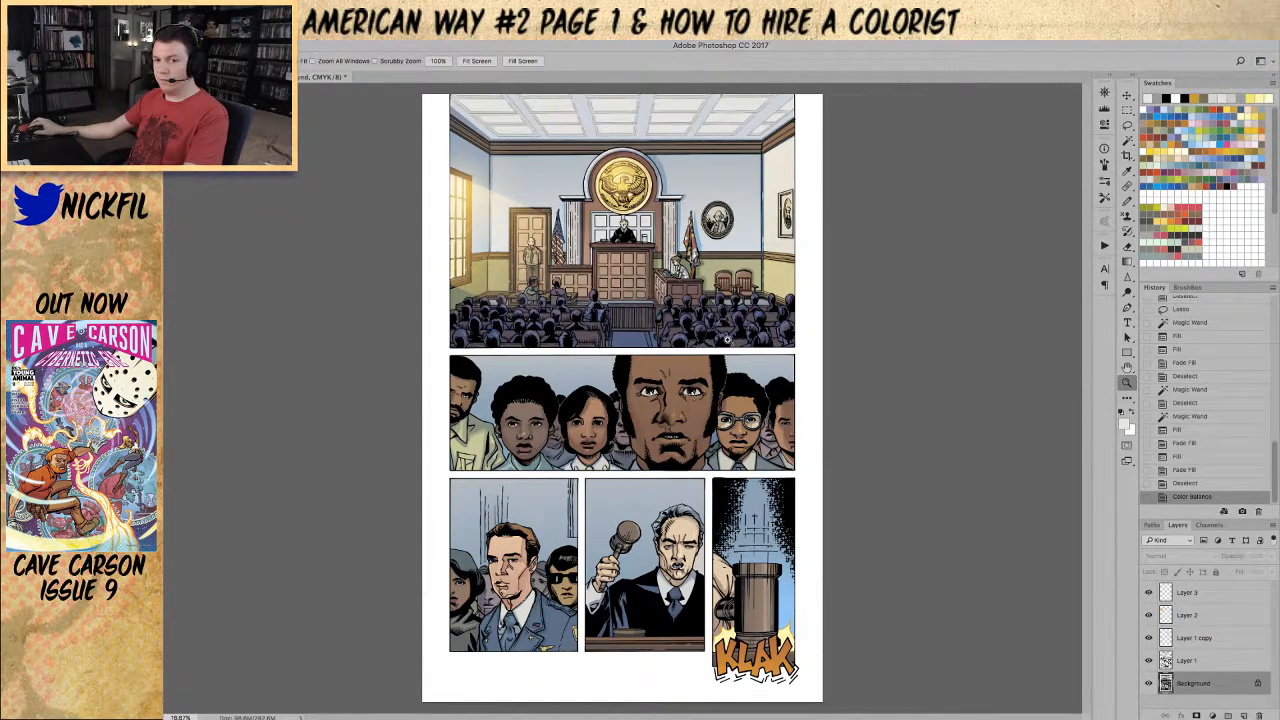
left_click(611, 220)
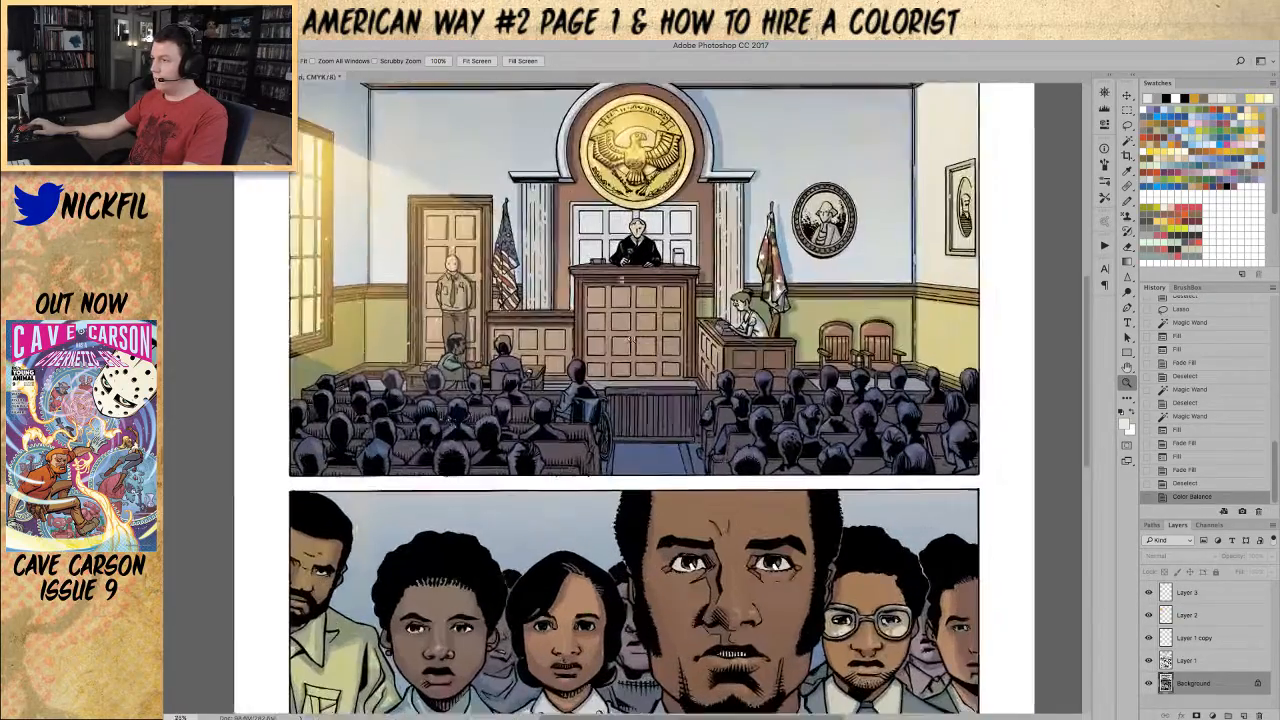
left_click_drag(620, 358, 566, 414)
left_click(469, 362, "alt")
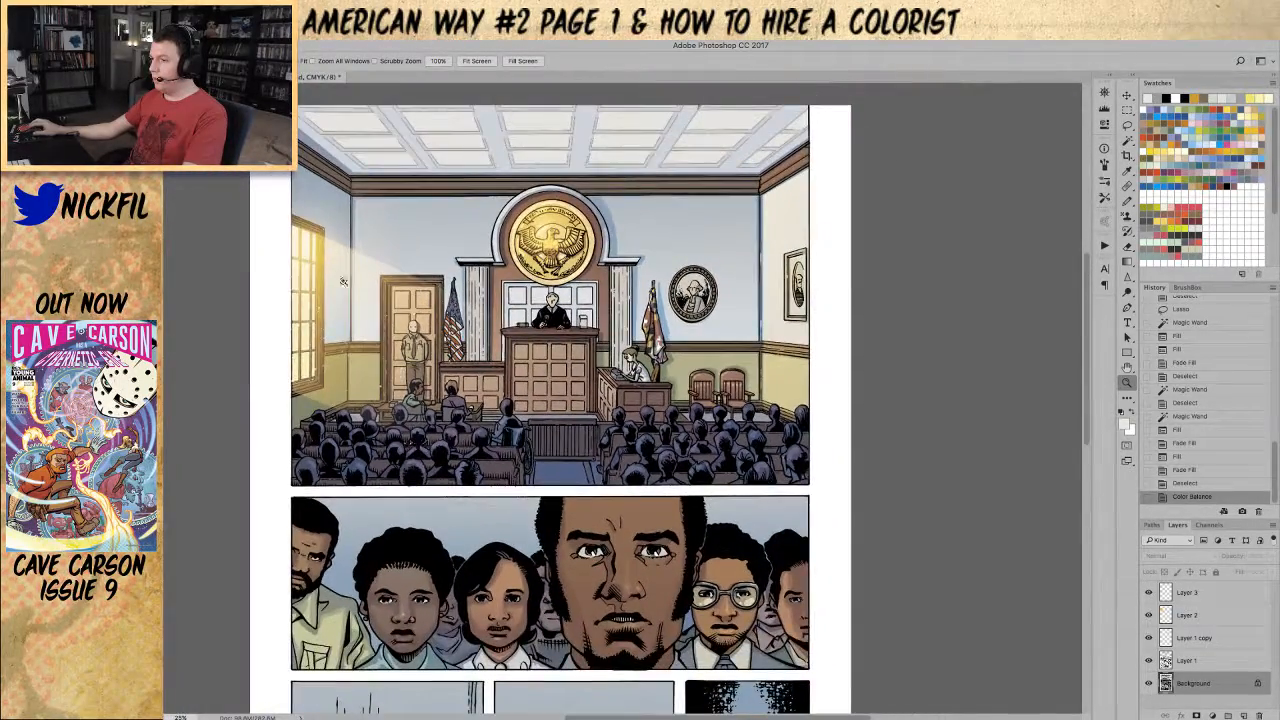
left_click(348, 252, "alt")
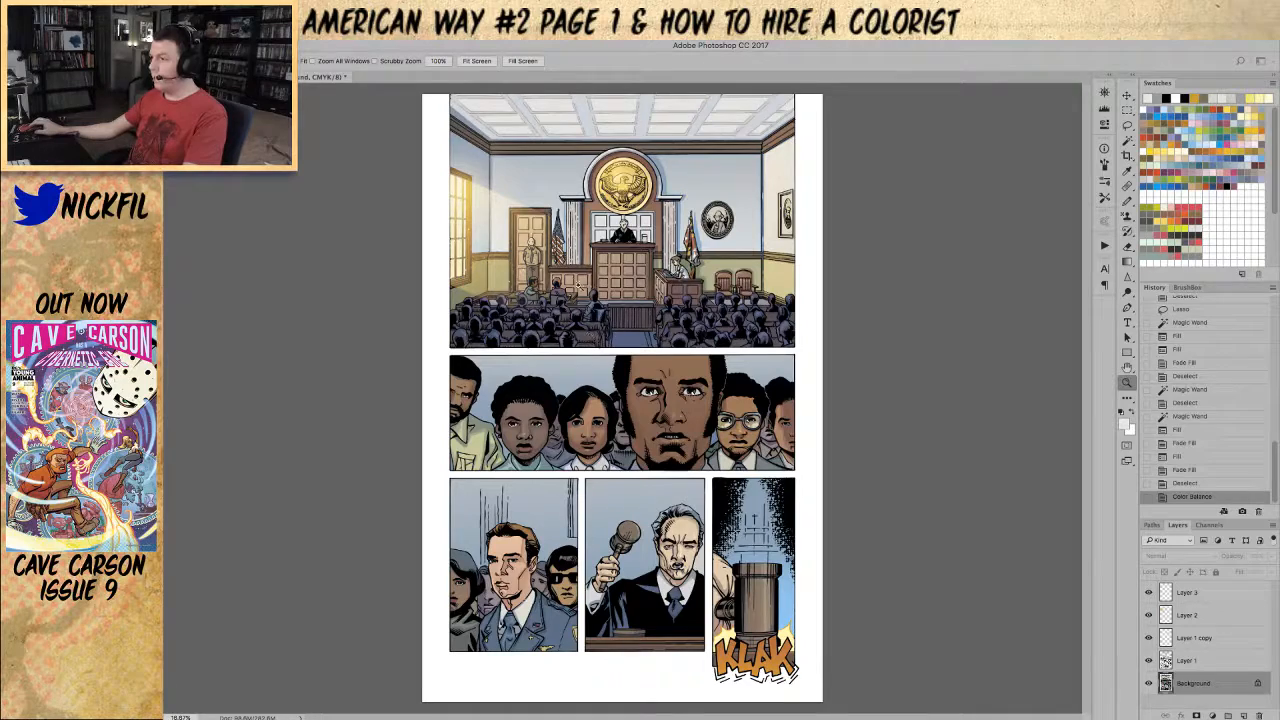
Step: Paint white Pencil strokes at 50% opacity around the sunlit window and the eagle seal on Layer 3
key("l")
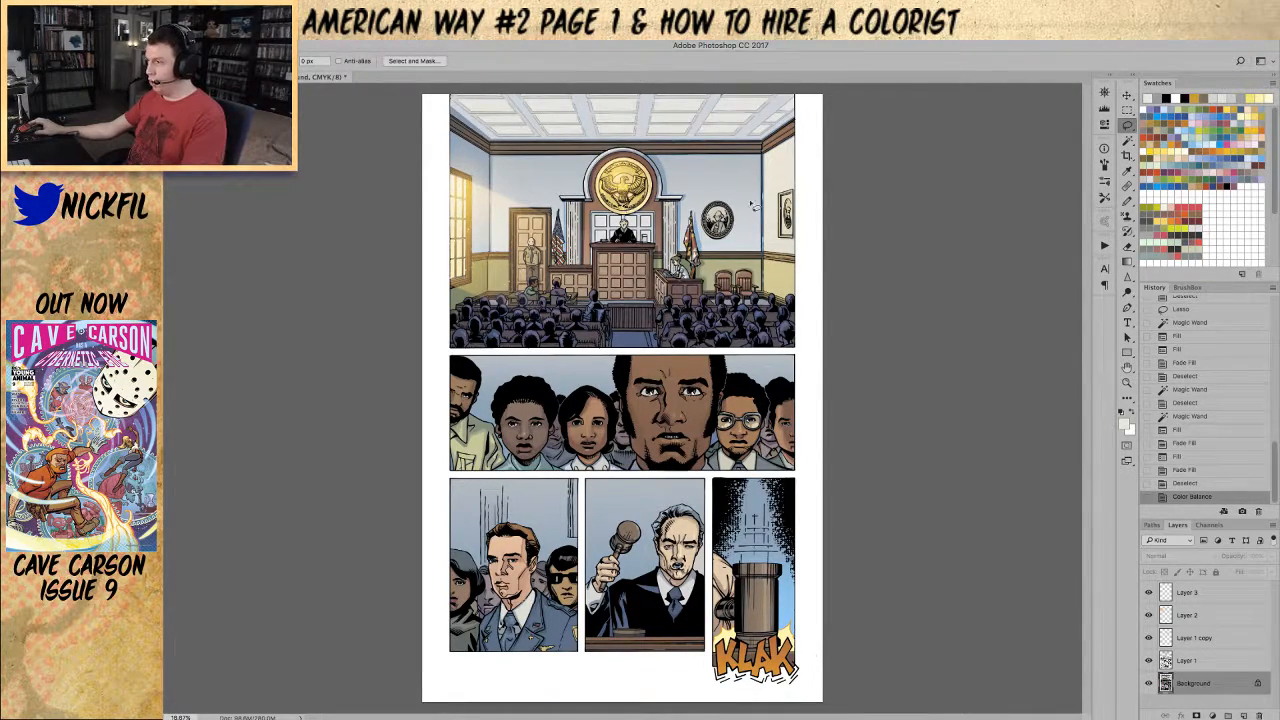
left_click(1192, 592)
key("b")
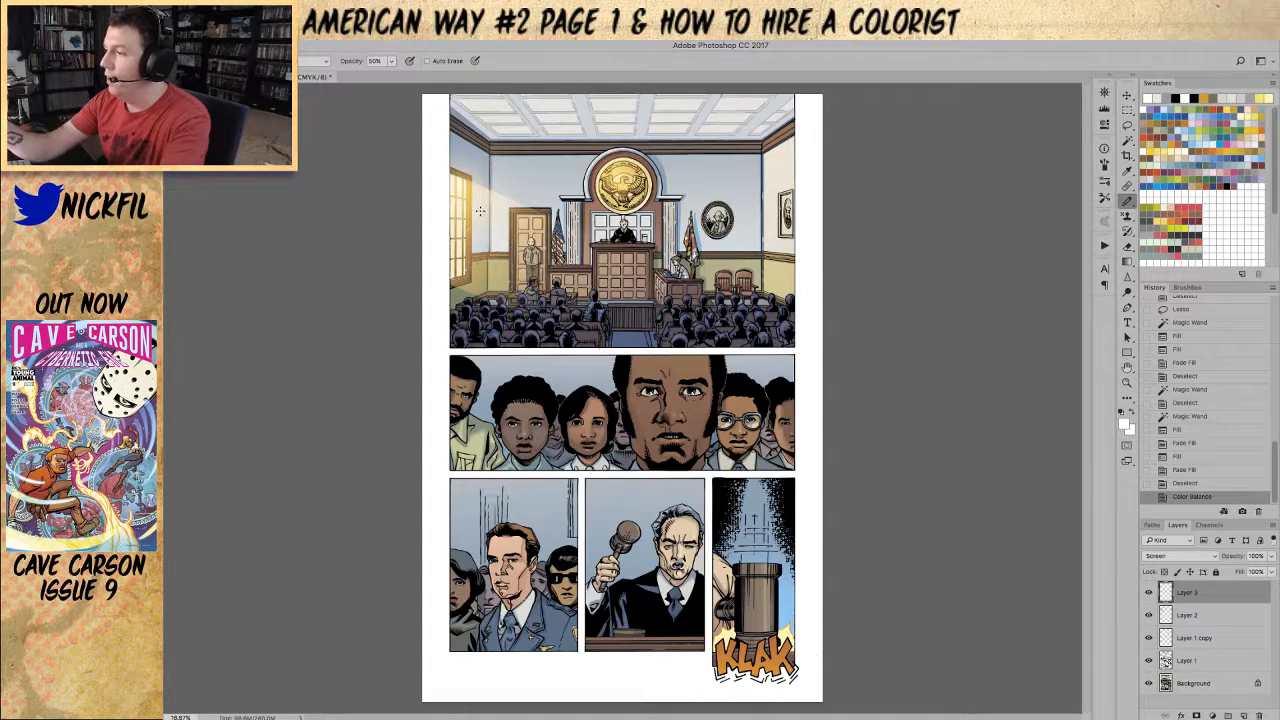
left_click_drag(470, 162, 482, 214)
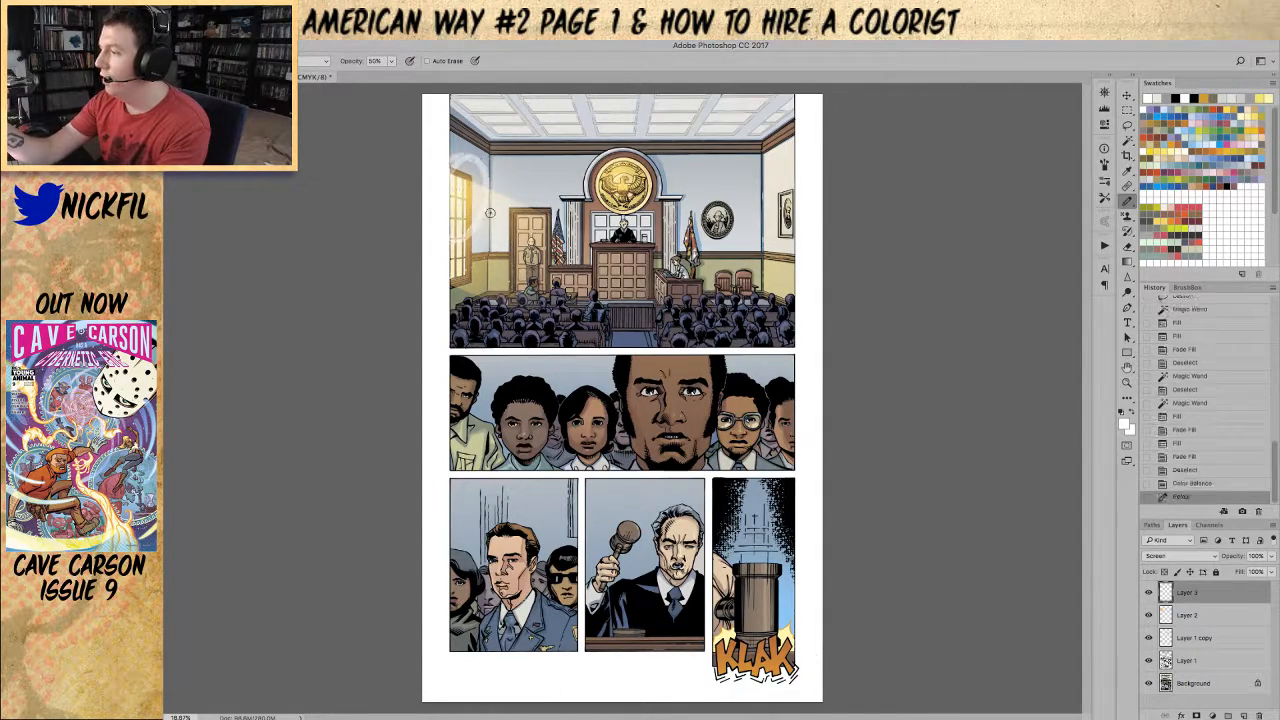
mouse_move(622, 143)
left_mouse_down()
mouse_move(608, 215)
mouse_move(652, 160)
left_mouse_up()
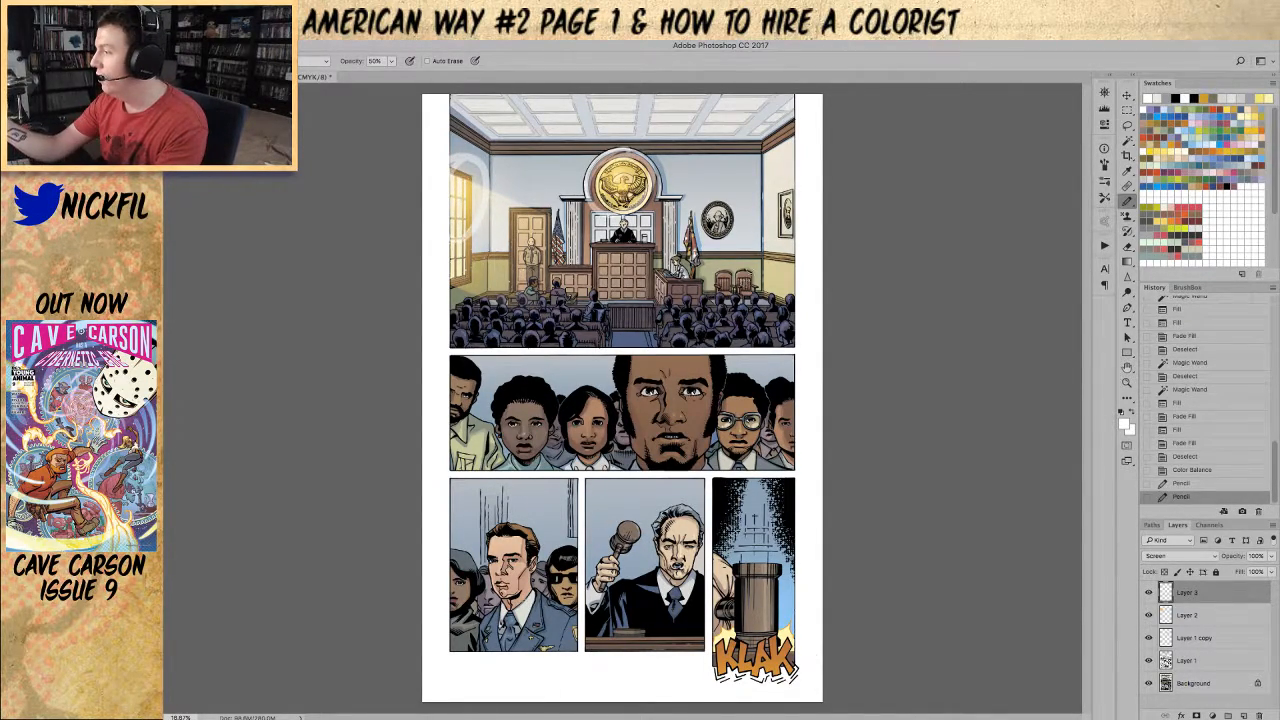
Step: Revert the white Pencil strokes on Layer 3 back to the Color Balance state
mouse_move(634, 222)
left_mouse_down()
mouse_move(628, 270)
mouse_move(645, 220)
left_mouse_up()
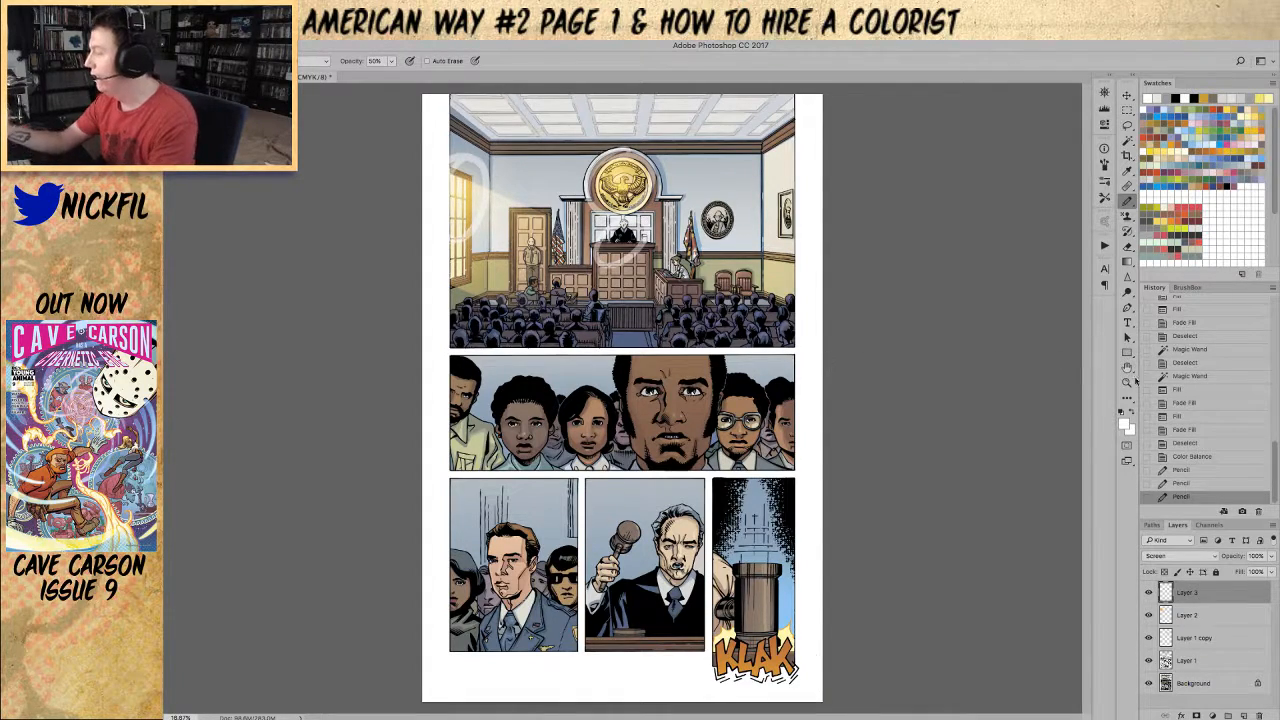
left_click(1188, 456)
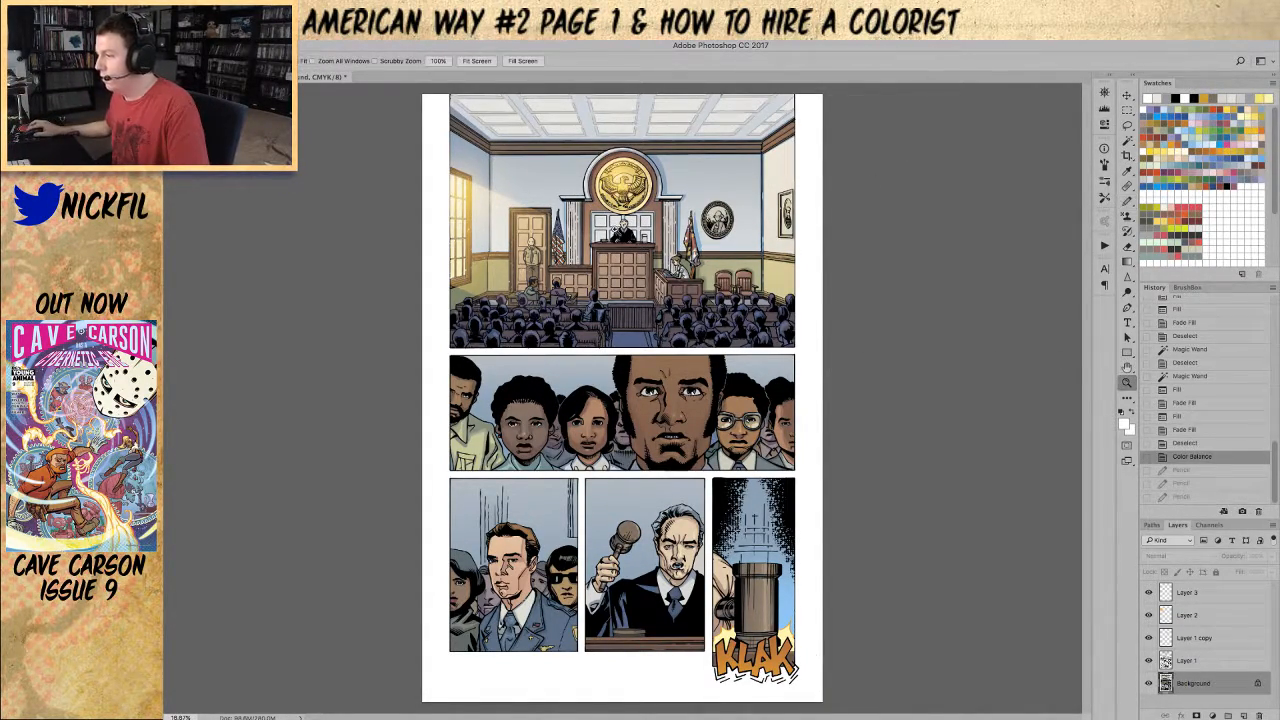
Step: Target only the Cyan, Magenta and Yellow channels of the Background for editing, keeping Black visible but unselected
left_click(616, 230, "super")
left_click(616, 230, "super")
left_click(616, 230, "super")
left_click(616, 231, "super")
left_click_drag(653, 270, 613, 322)
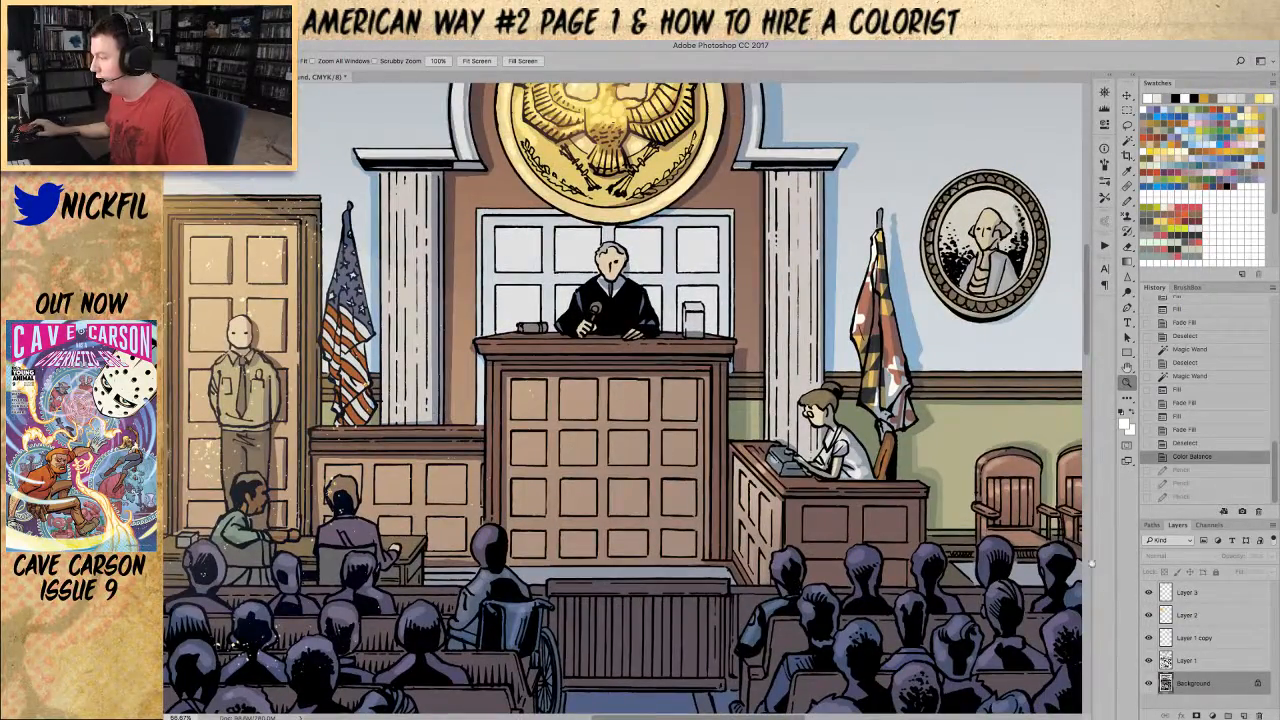
left_click(1212, 526)
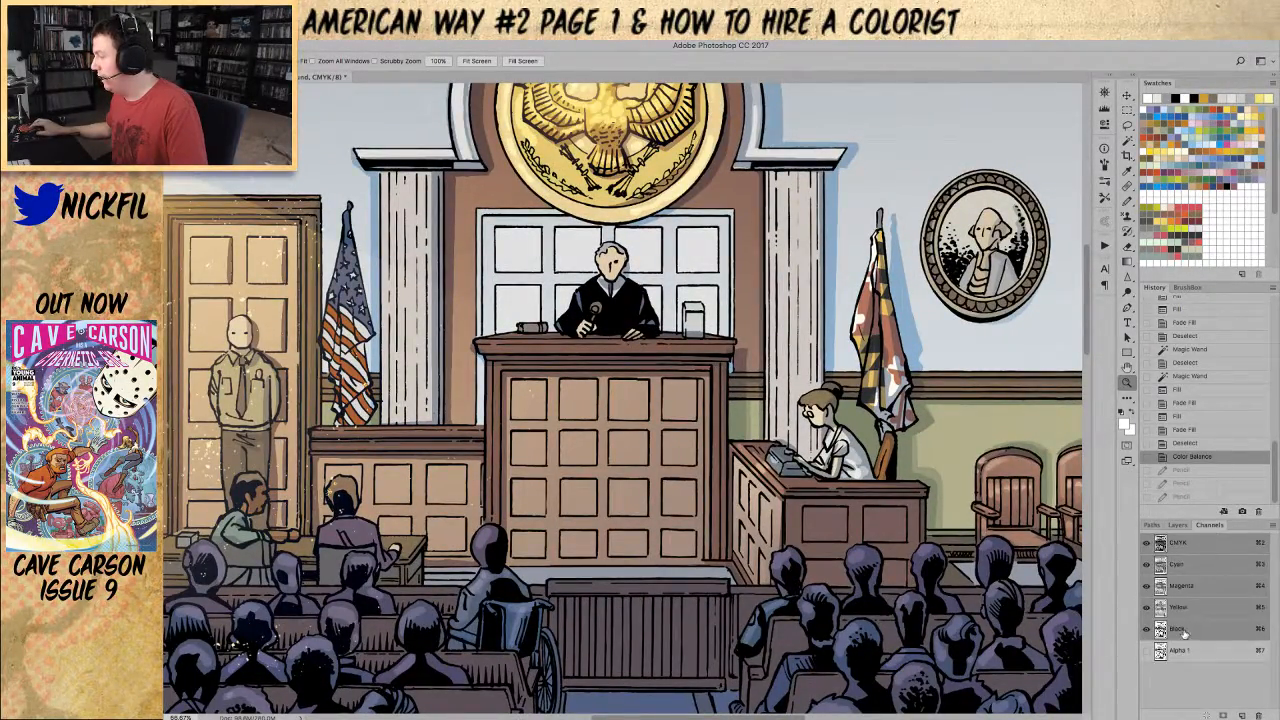
left_click(1185, 631, "shift")
left_click(1147, 629)
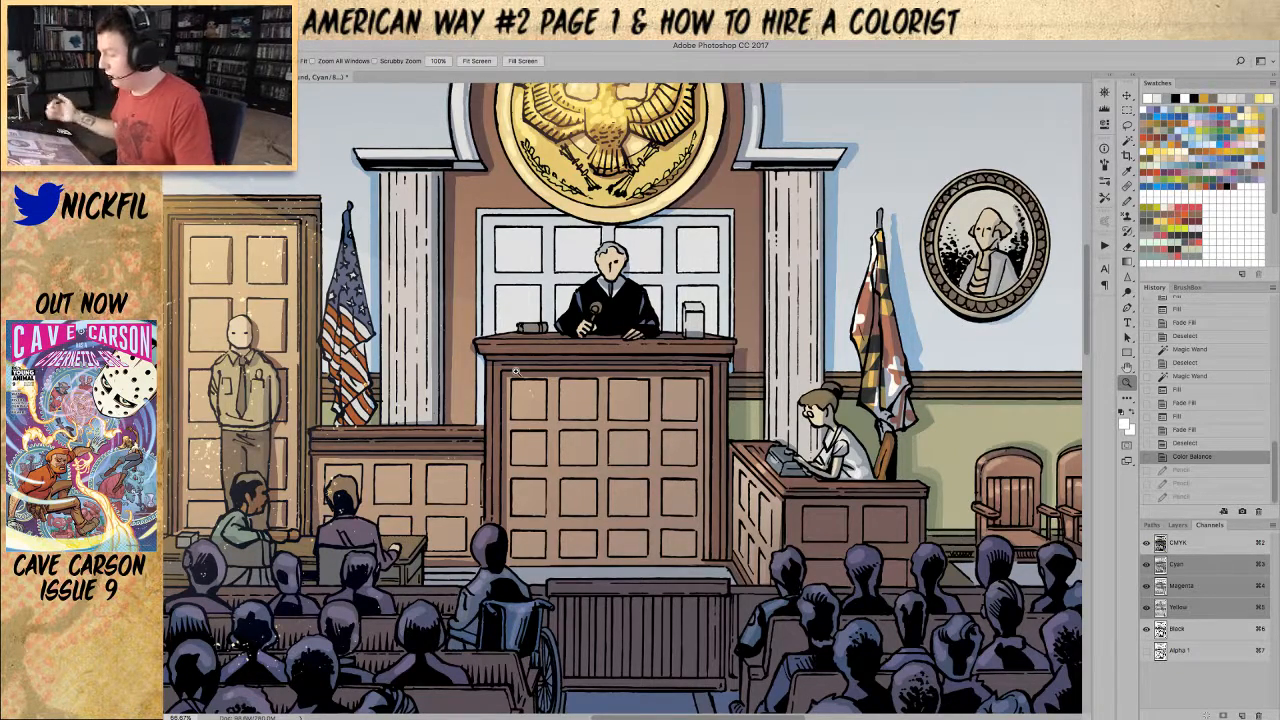
Step: Sample gold from the eagle seal and paint Pencil highlights in Screen mode along the sunlit edge of the judge's bench, raising opacity to 100%
key("b")
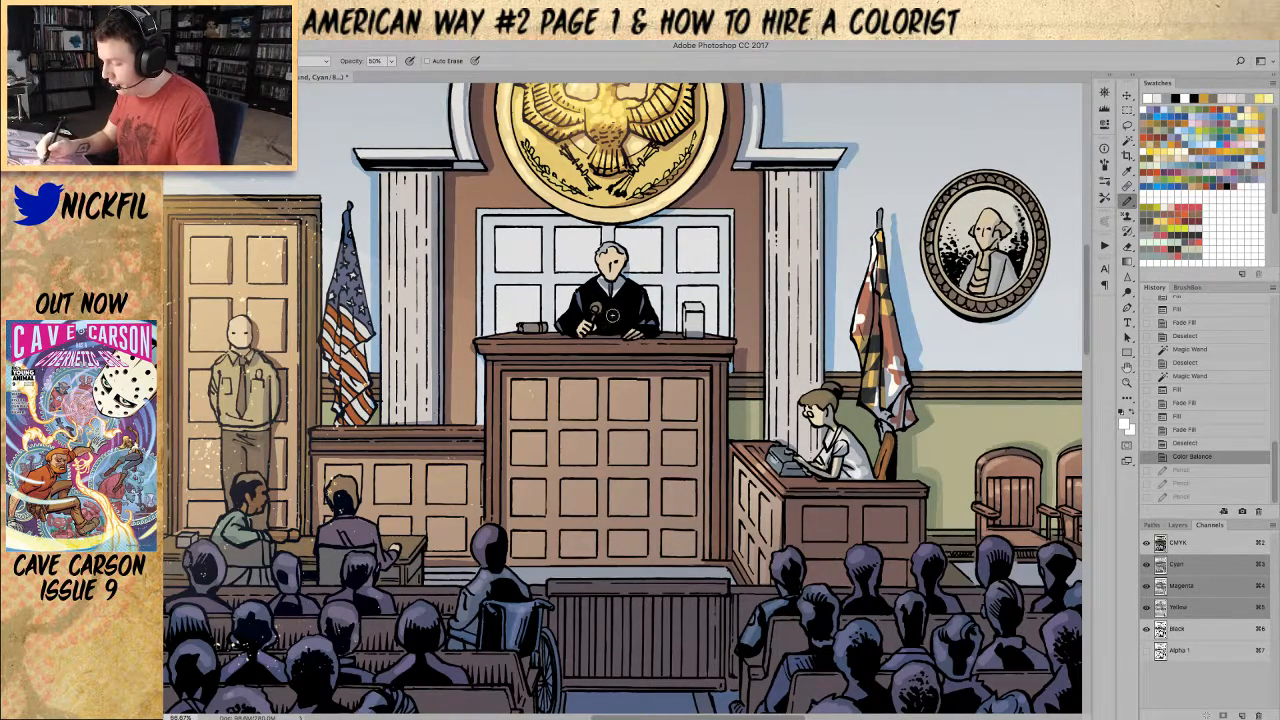
left_click(599, 202, "alt")
left_click(316, 66)
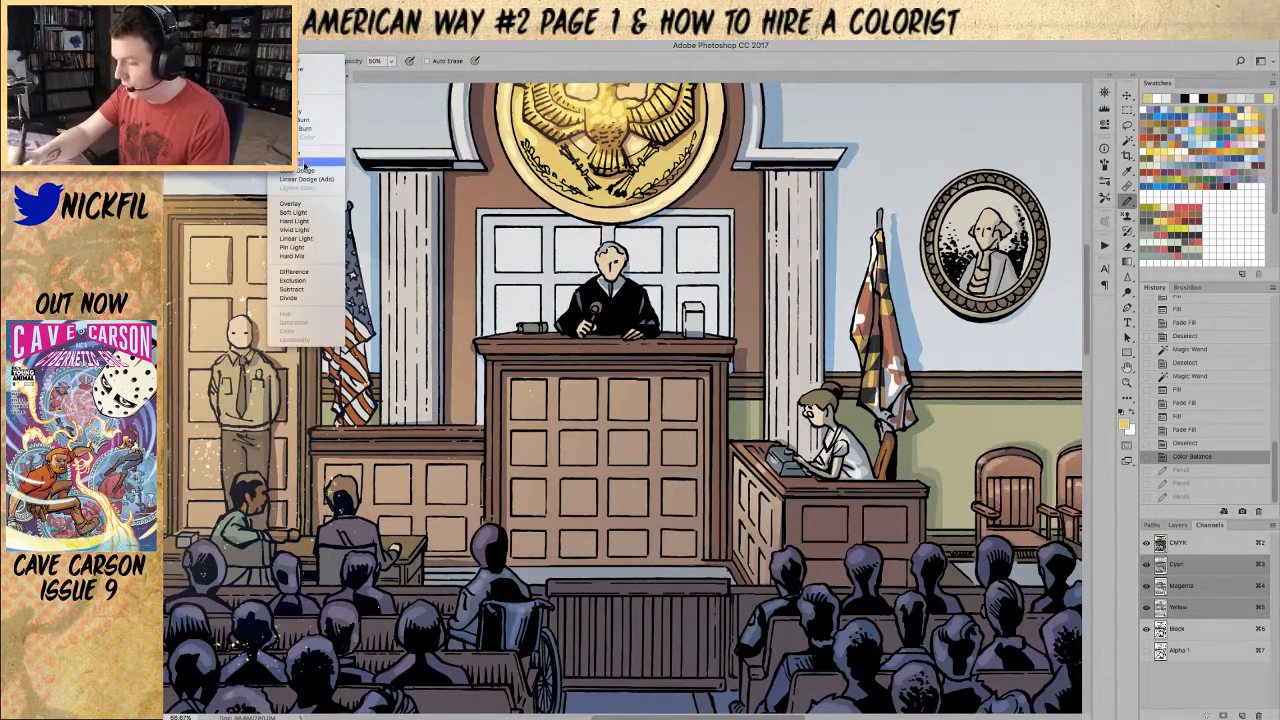
left_click(318, 164)
left_click(479, 343)
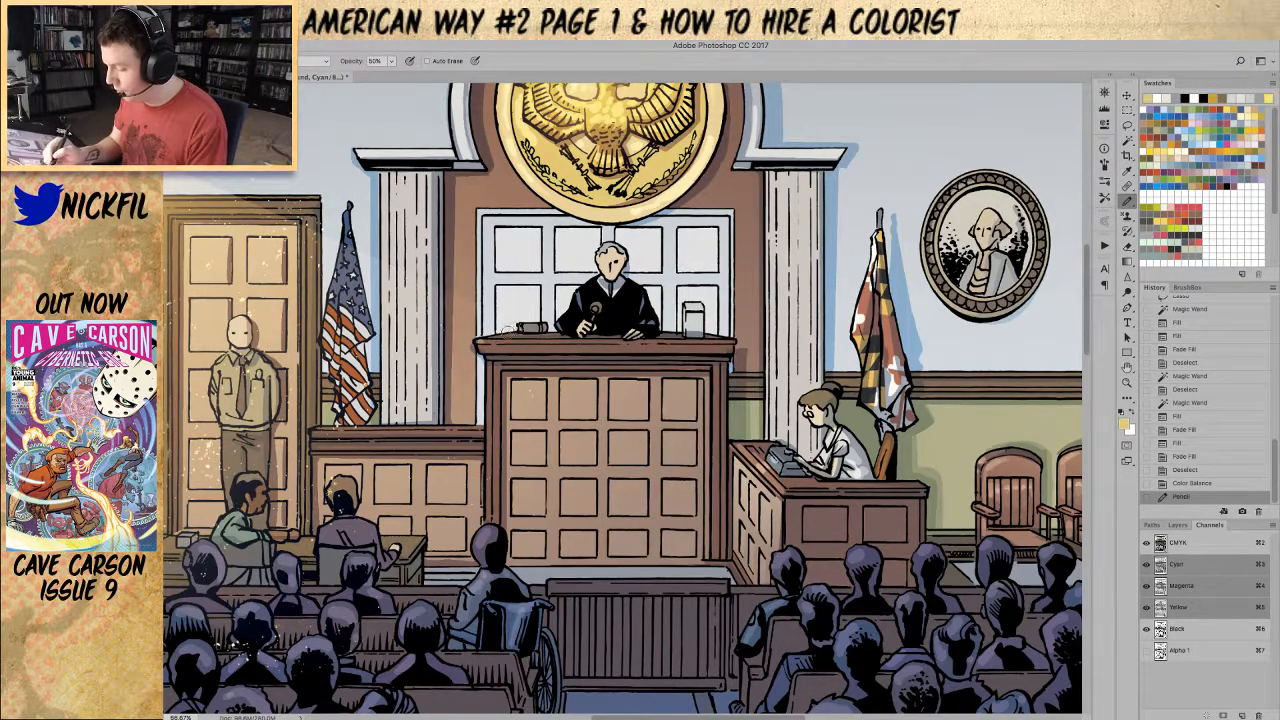
key("ctrl+z")
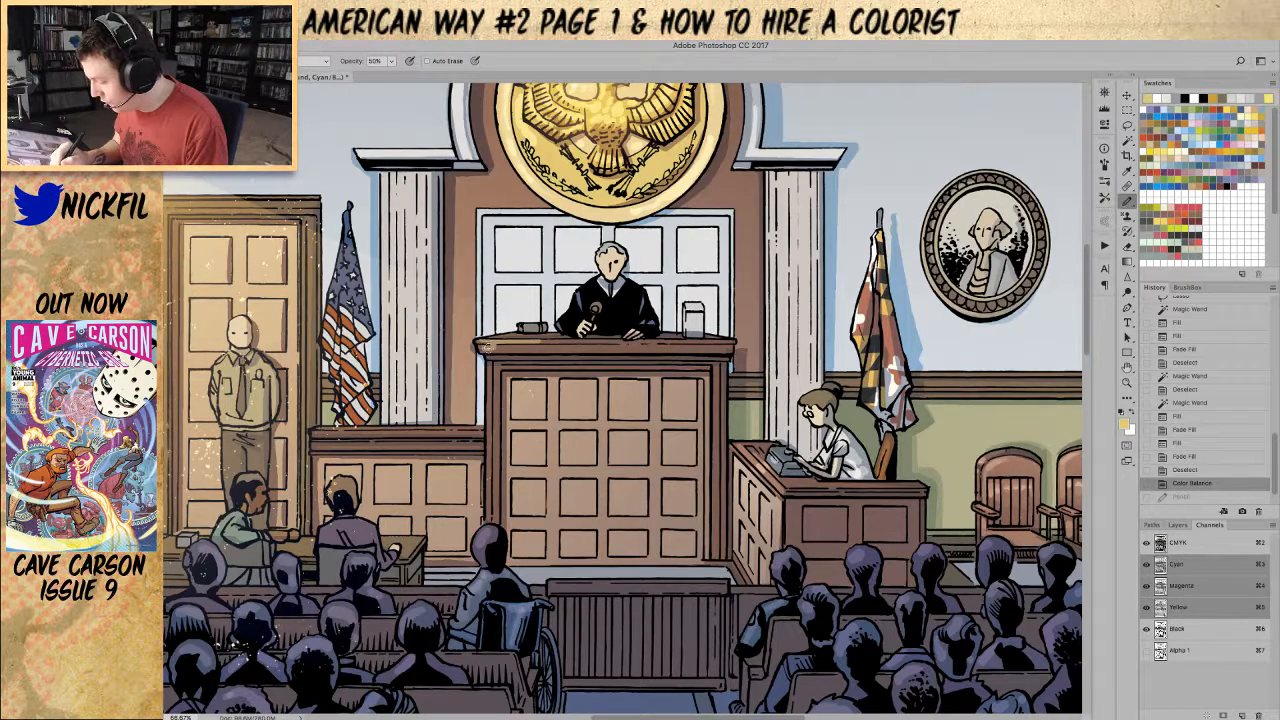
left_click_drag(486, 348, 546, 348)
key("0")
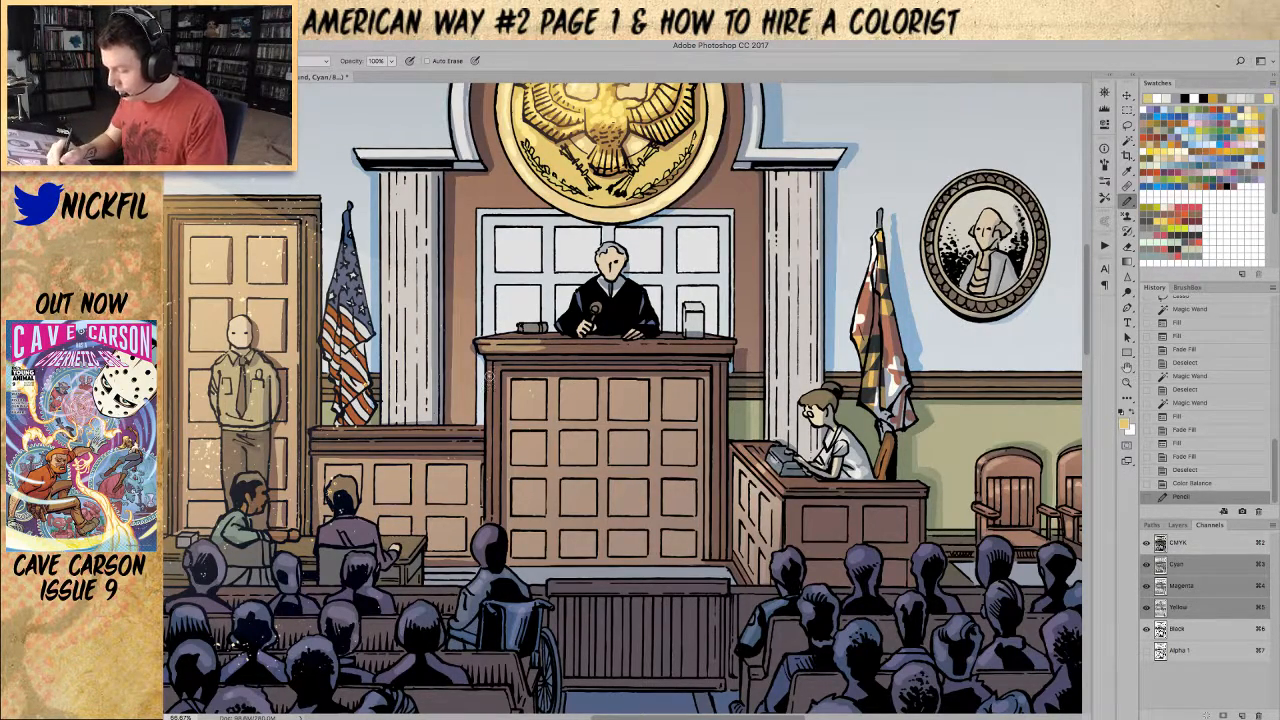
mouse_move(487, 432)
left_mouse_down()
mouse_move(489, 348)
mouse_move(526, 332)
left_mouse_up()
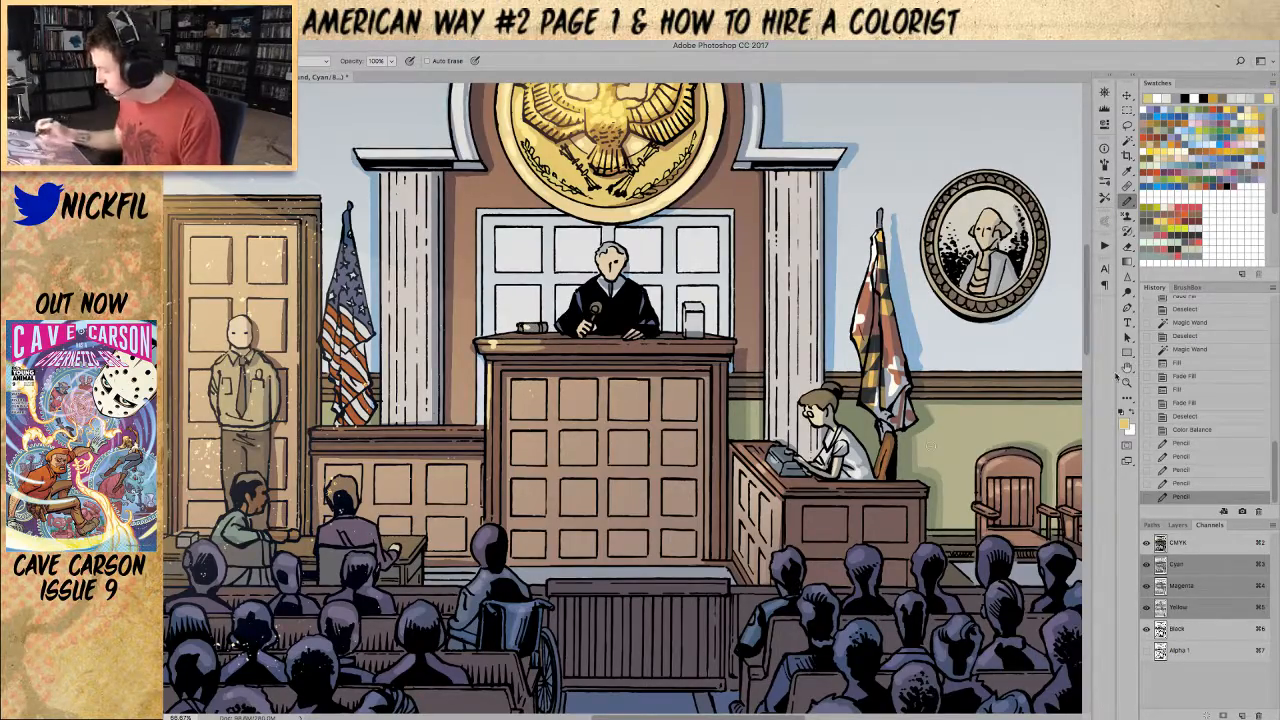
Step: Paint tan Pencil highlights at 100% opacity on the window-side upper corner of the judge's bench
left_click(1127, 383)
left_click(652, 432, "alt")
left_click(652, 432, "alt")
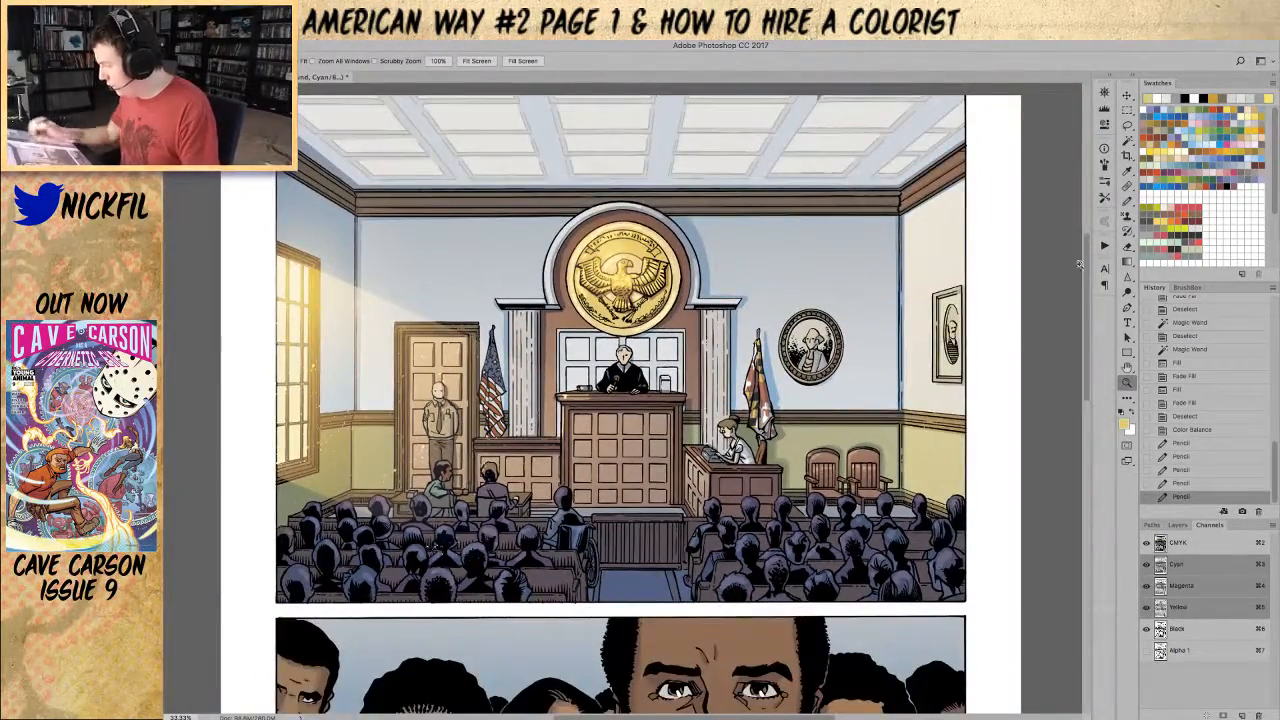
key("b")
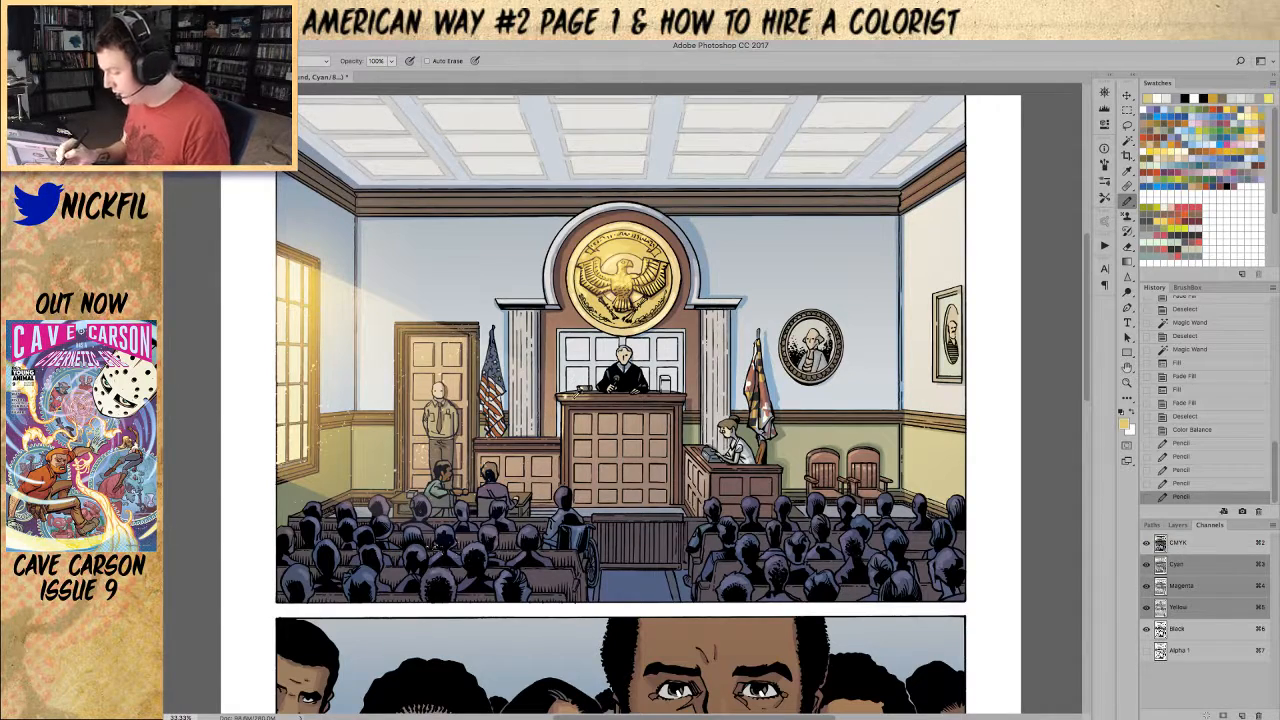
left_click(305, 60)
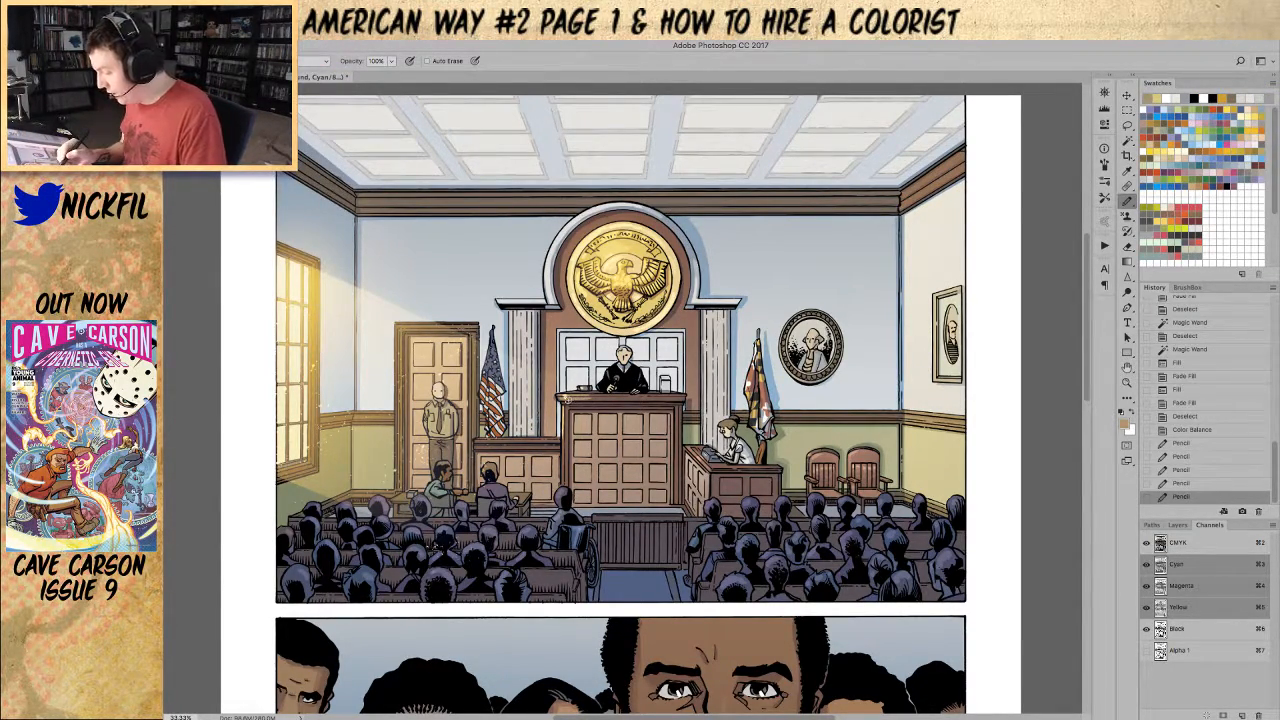
left_click(304, 60)
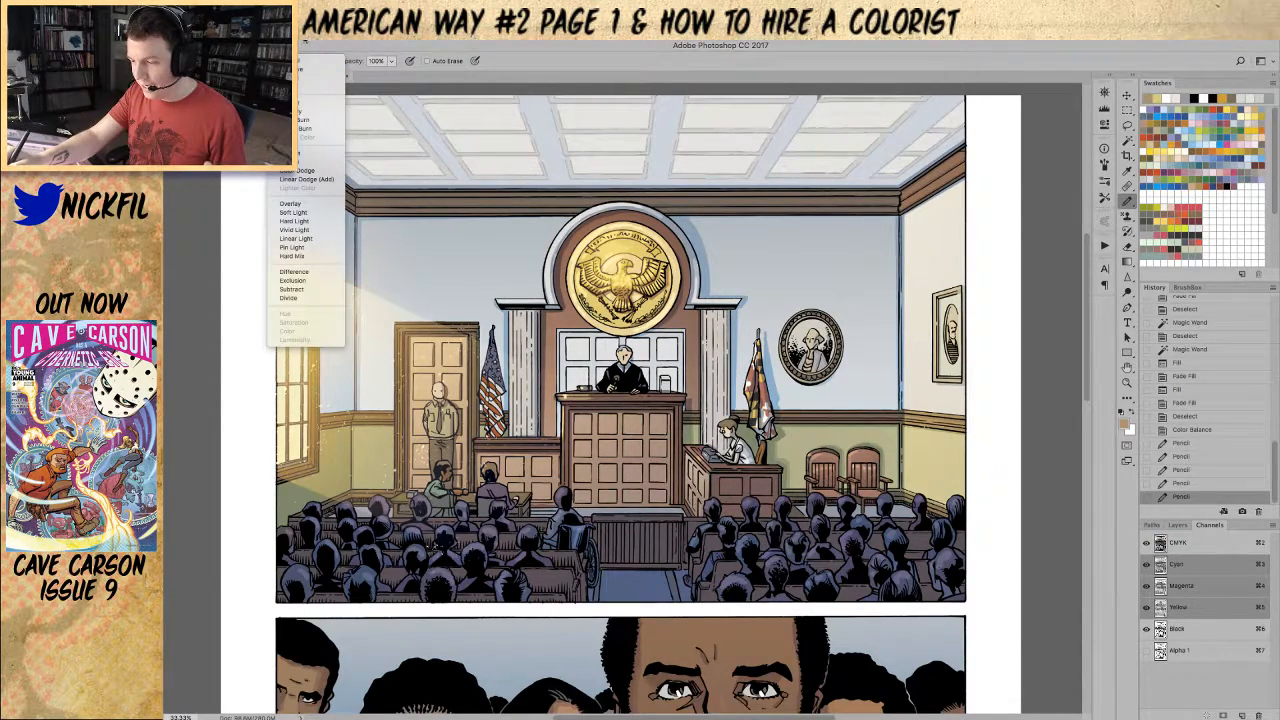
left_click(302, 60)
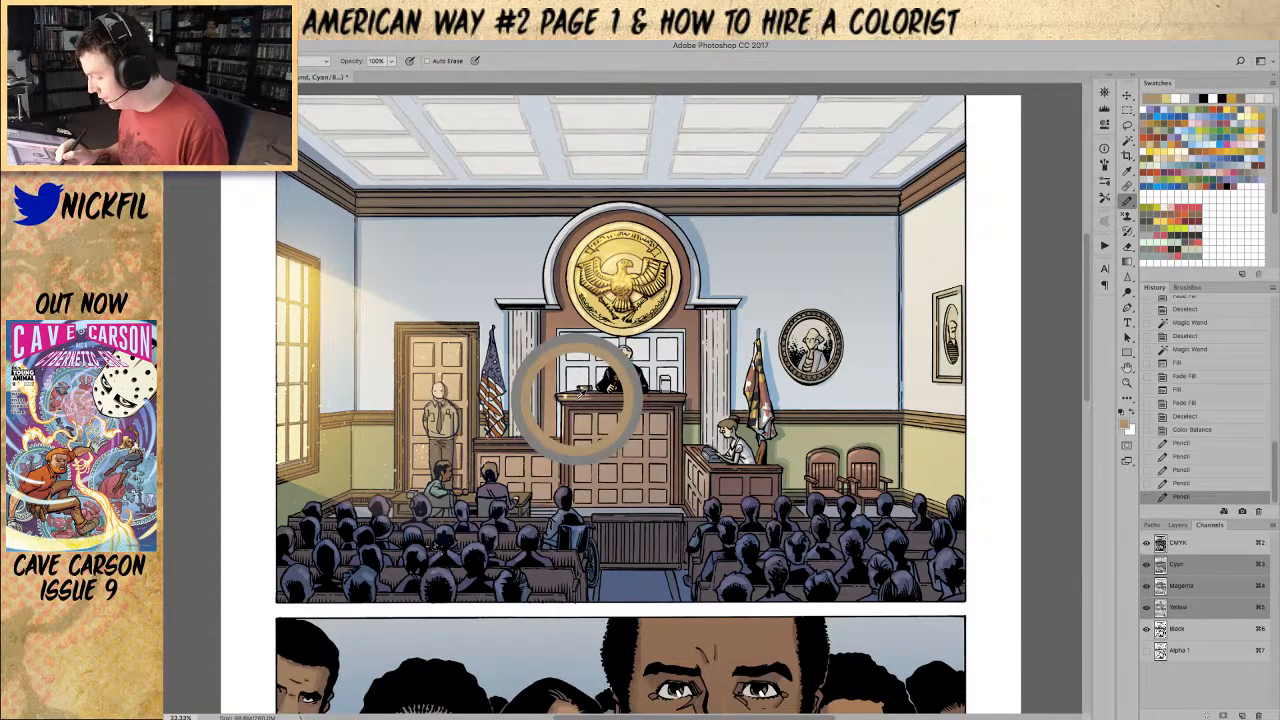
left_click(298, 62)
left_click(298, 62)
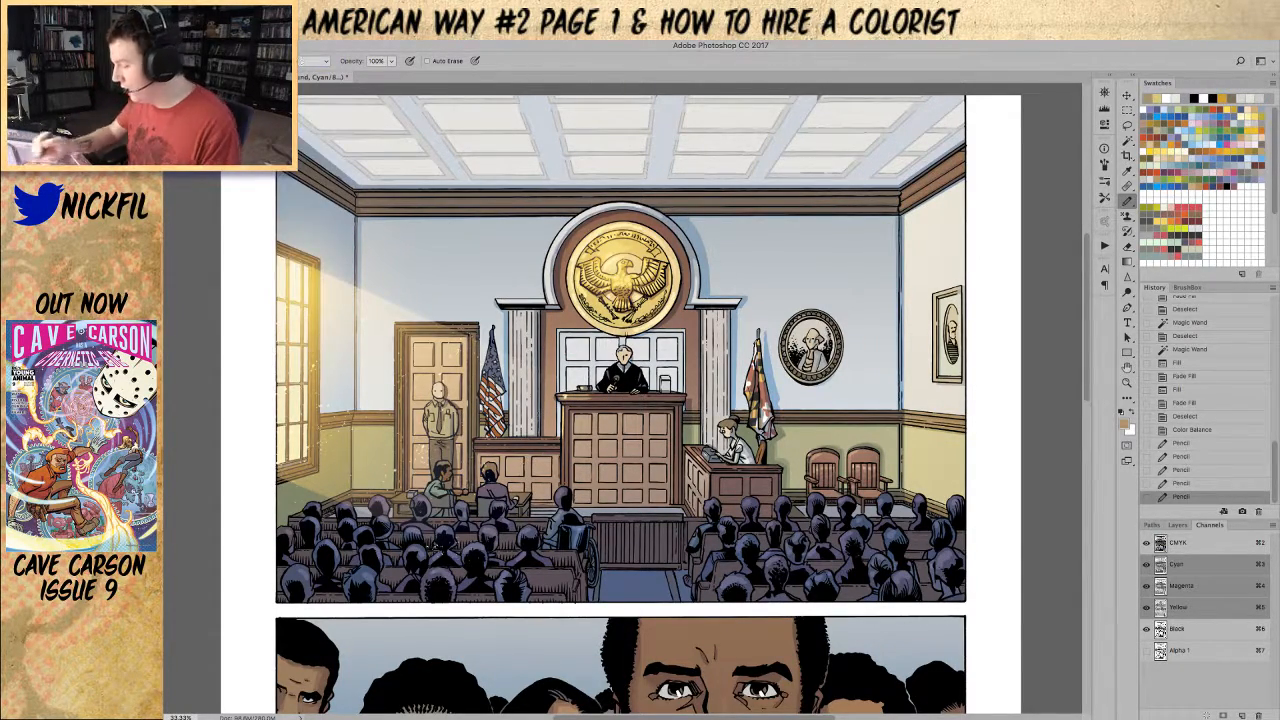
left_click(566, 398)
left_click(564, 398)
left_click(568, 397)
Step: Add tan highlights at 50% Pencil opacity along the bench's top ledge, by the nearby column and on the bench's window-side edge
key("5")
left_click(641, 396)
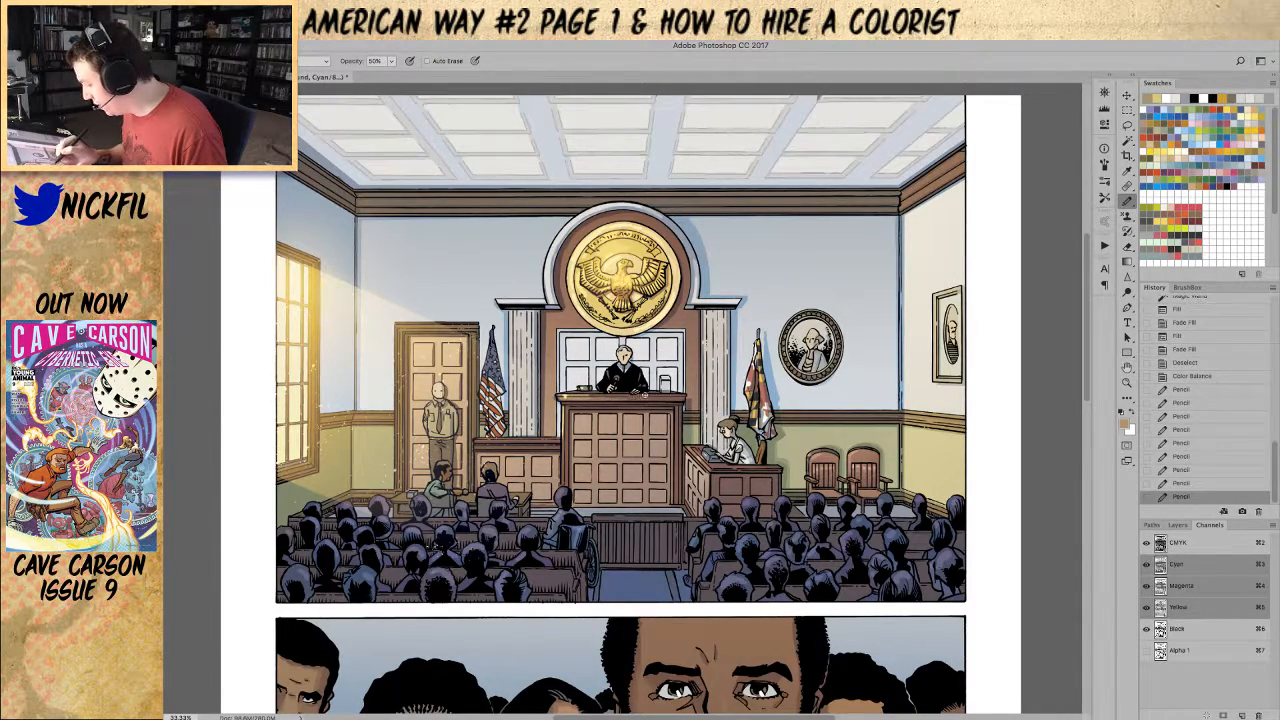
left_click(601, 396)
left_click(626, 395)
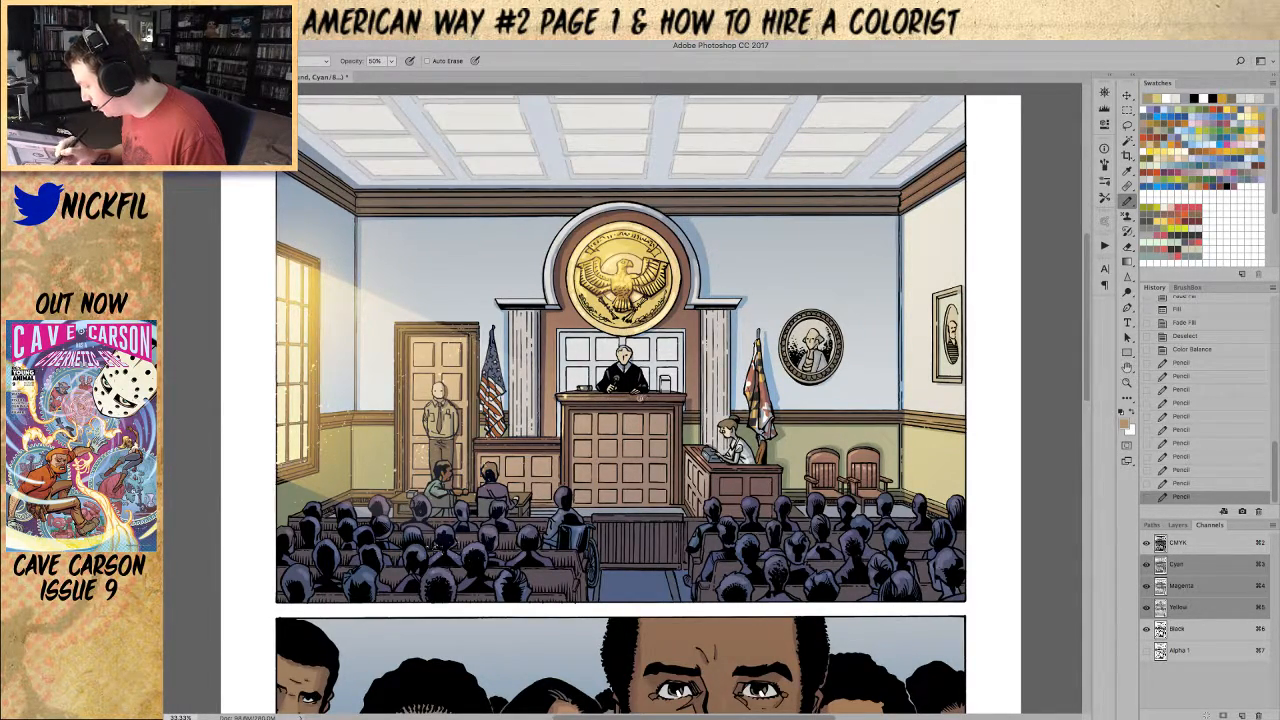
left_click(697, 374)
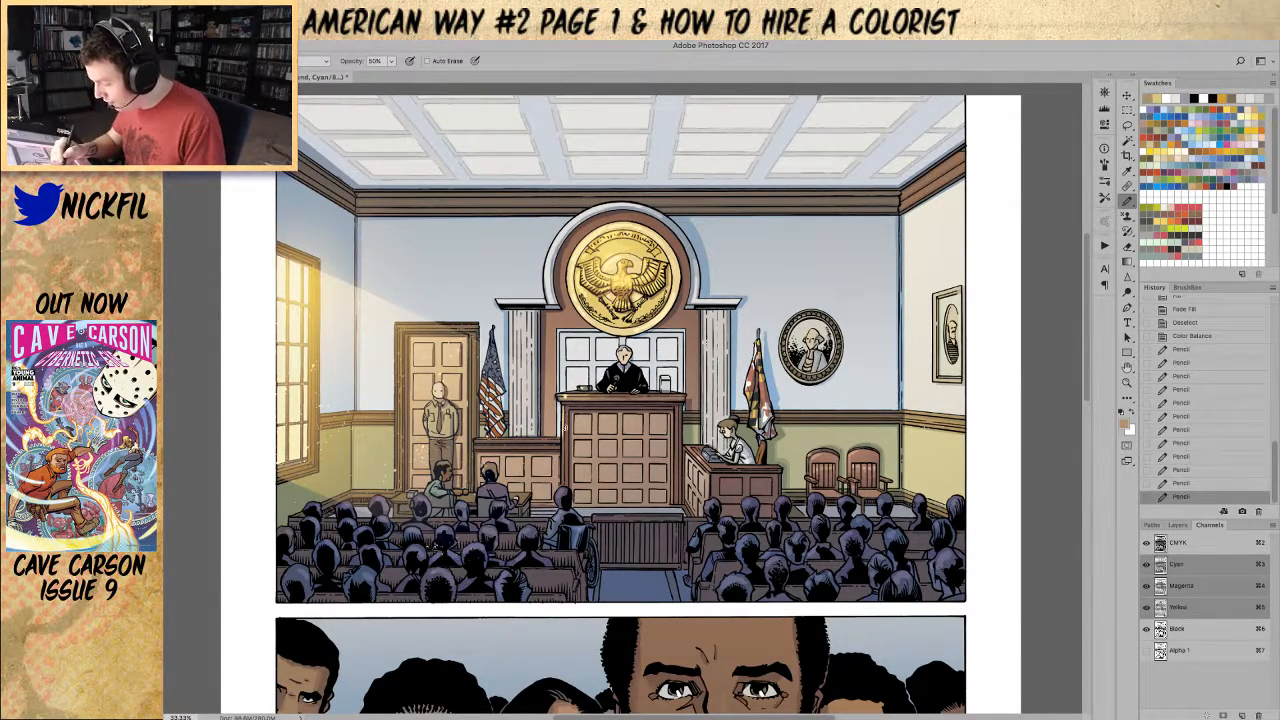
left_click(567, 472)
left_click(563, 478)
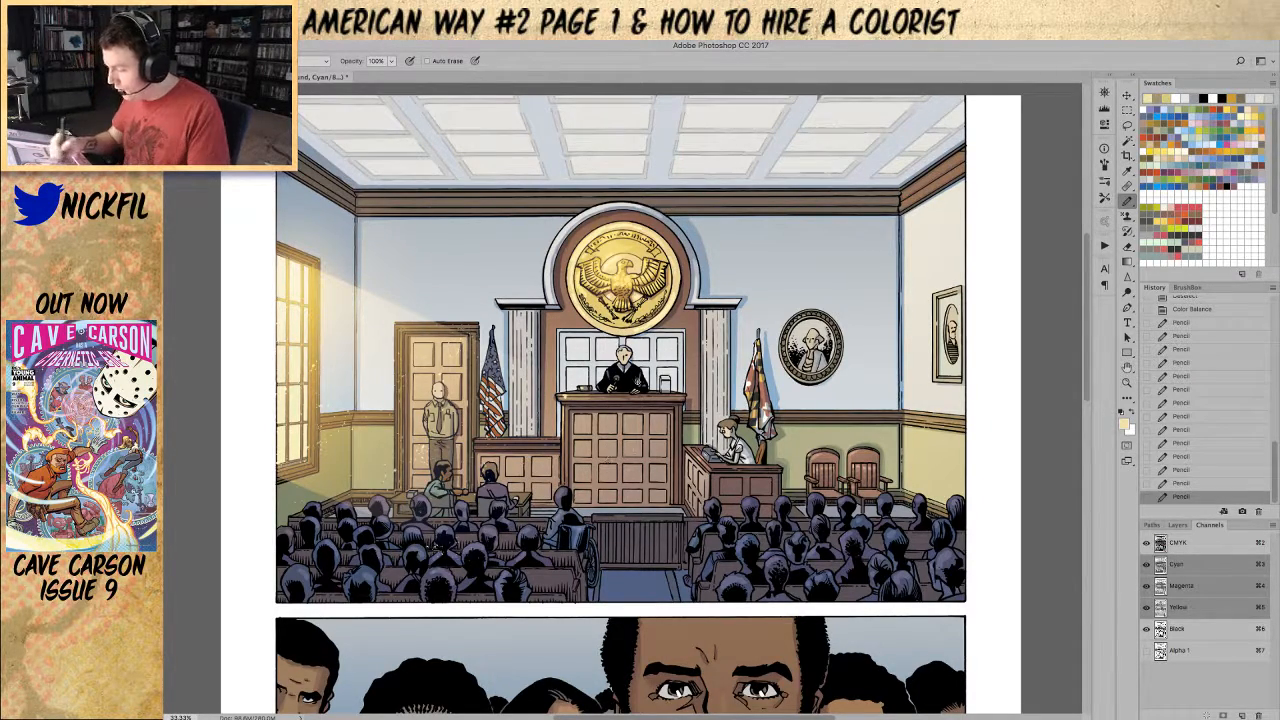
Step: Paint a pale yellow Pencil highlight in Screen mode at 100% opacity along the top ledge of the judge's bench
left_click(312, 61)
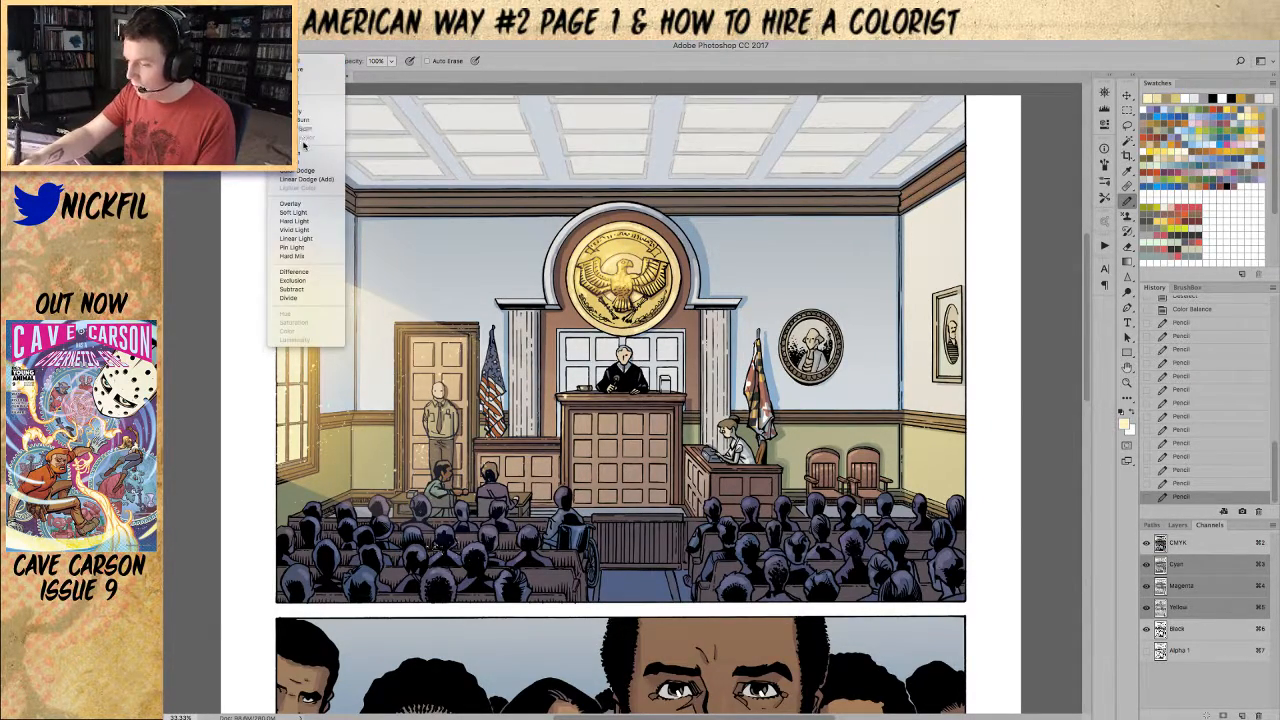
left_click(303, 160)
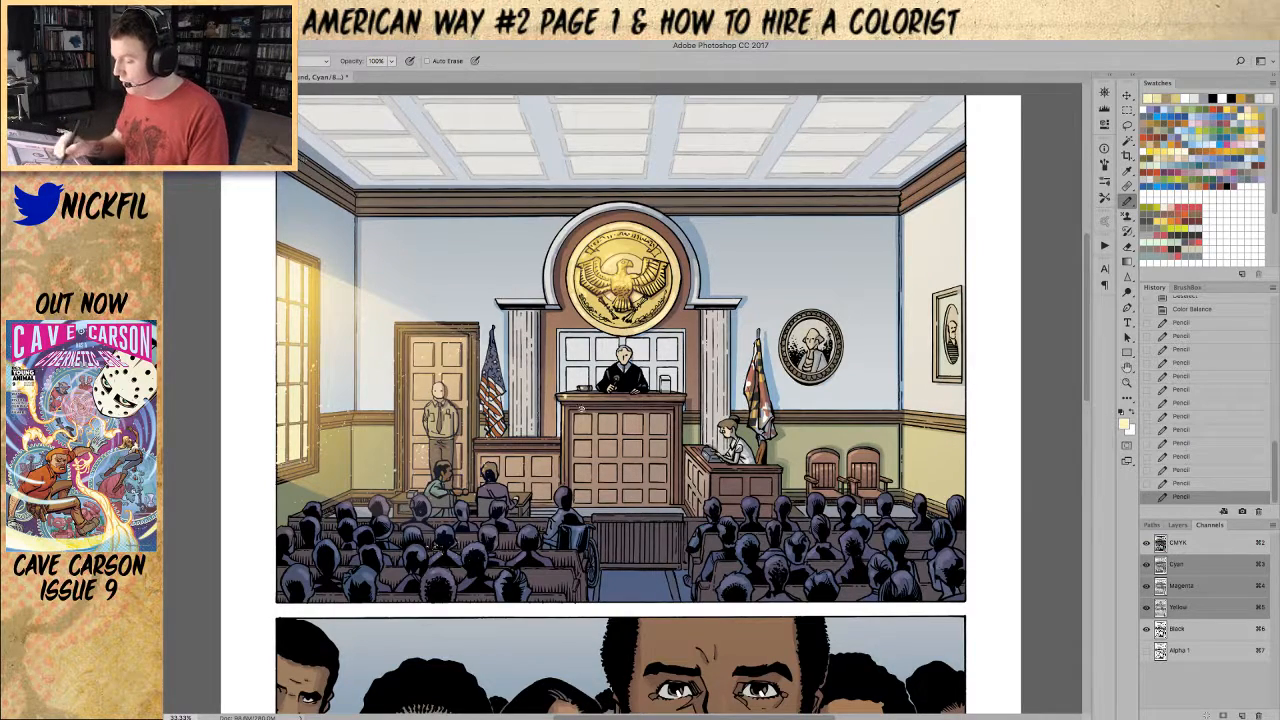
left_click_drag(564, 396, 580, 398)
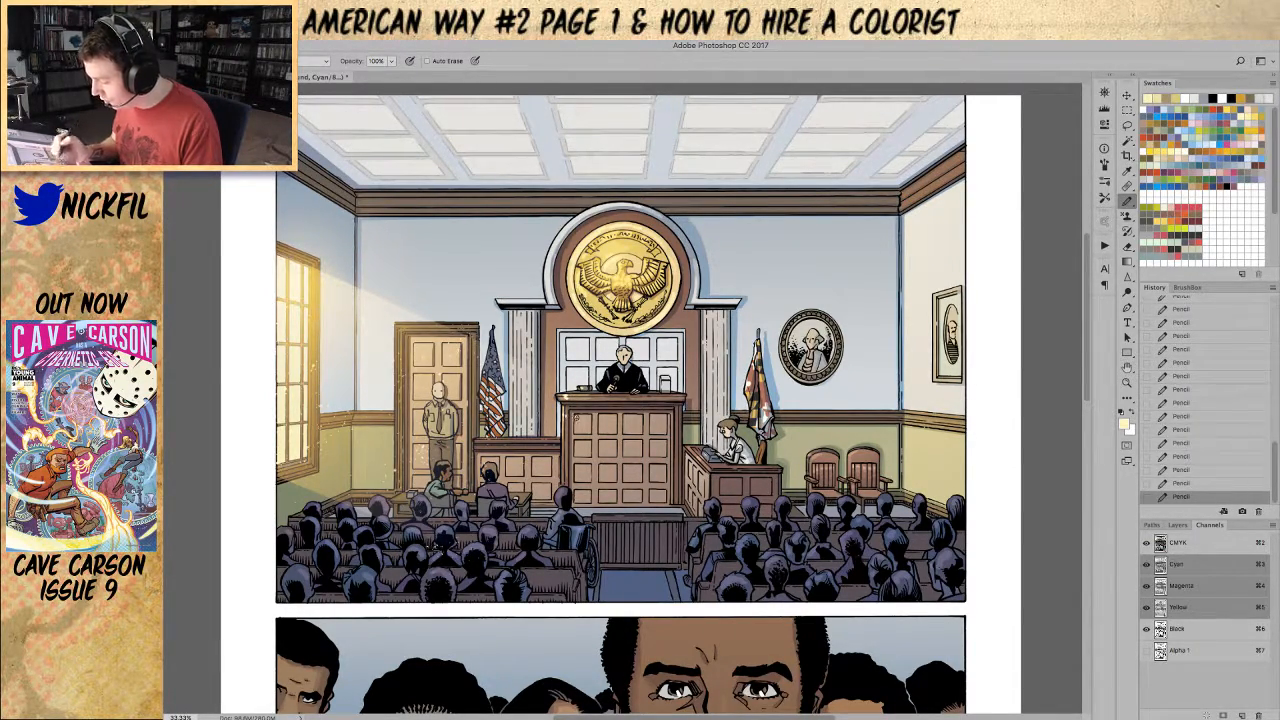
Step: Pick an orange swatch for the Pencil and adjust its blend mode
left_click(1127, 383)
left_click(752, 518, "alt")
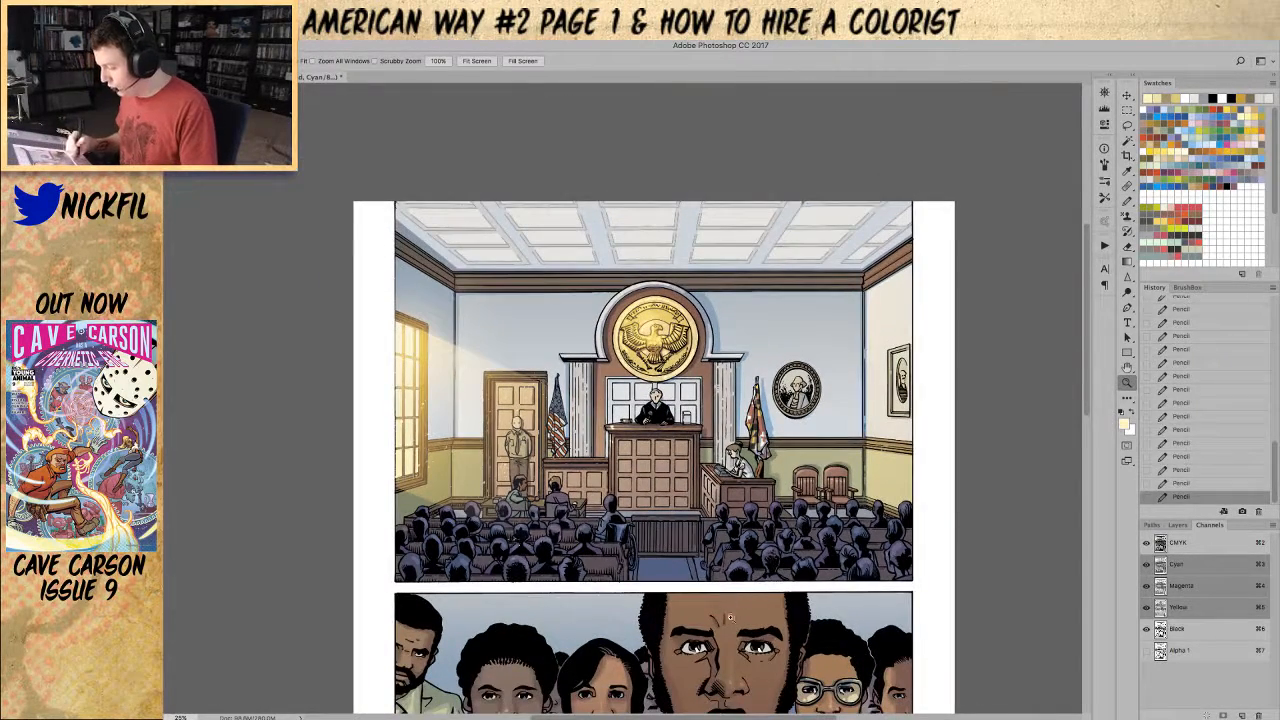
left_click(1178, 142)
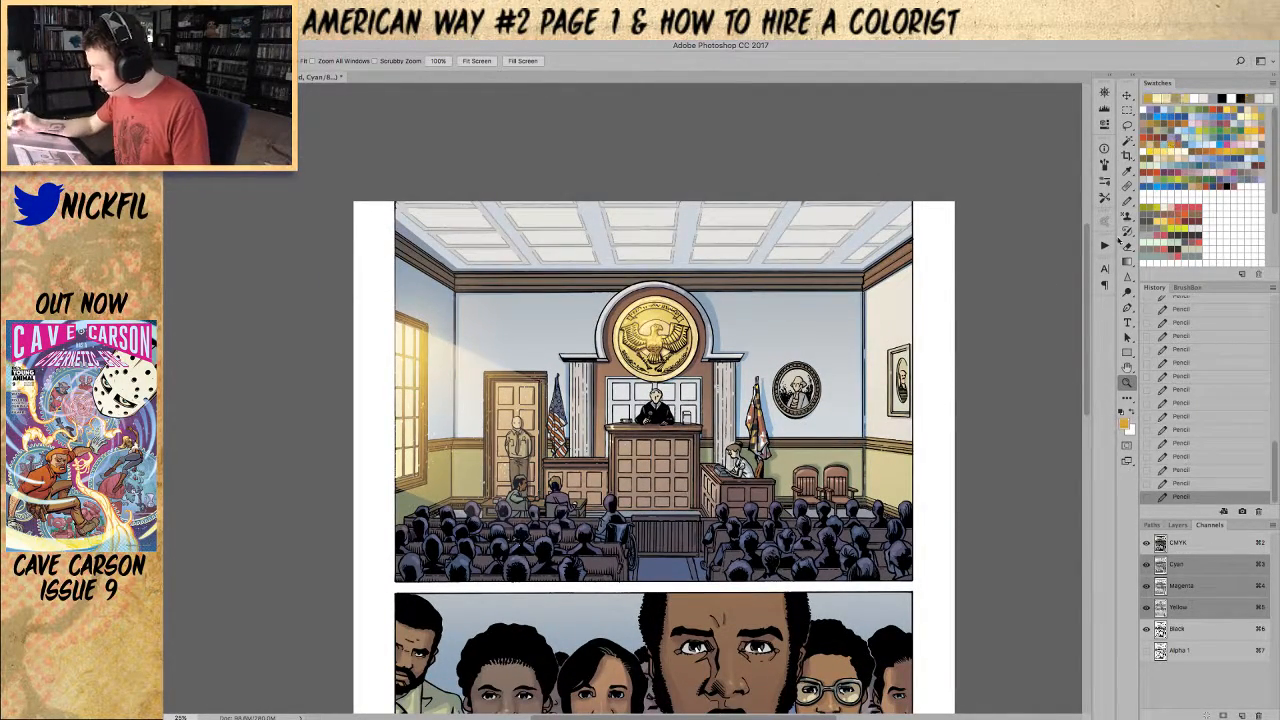
key("b")
left_click(303, 62)
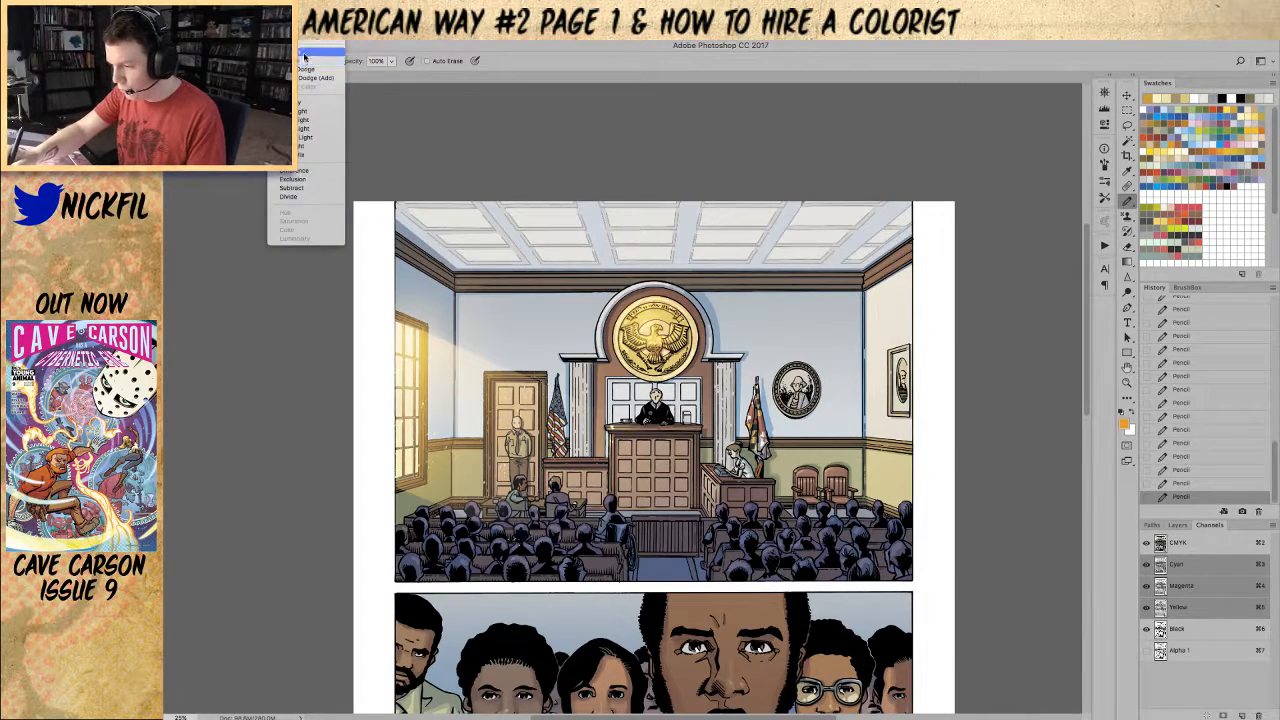
left_click(303, 62)
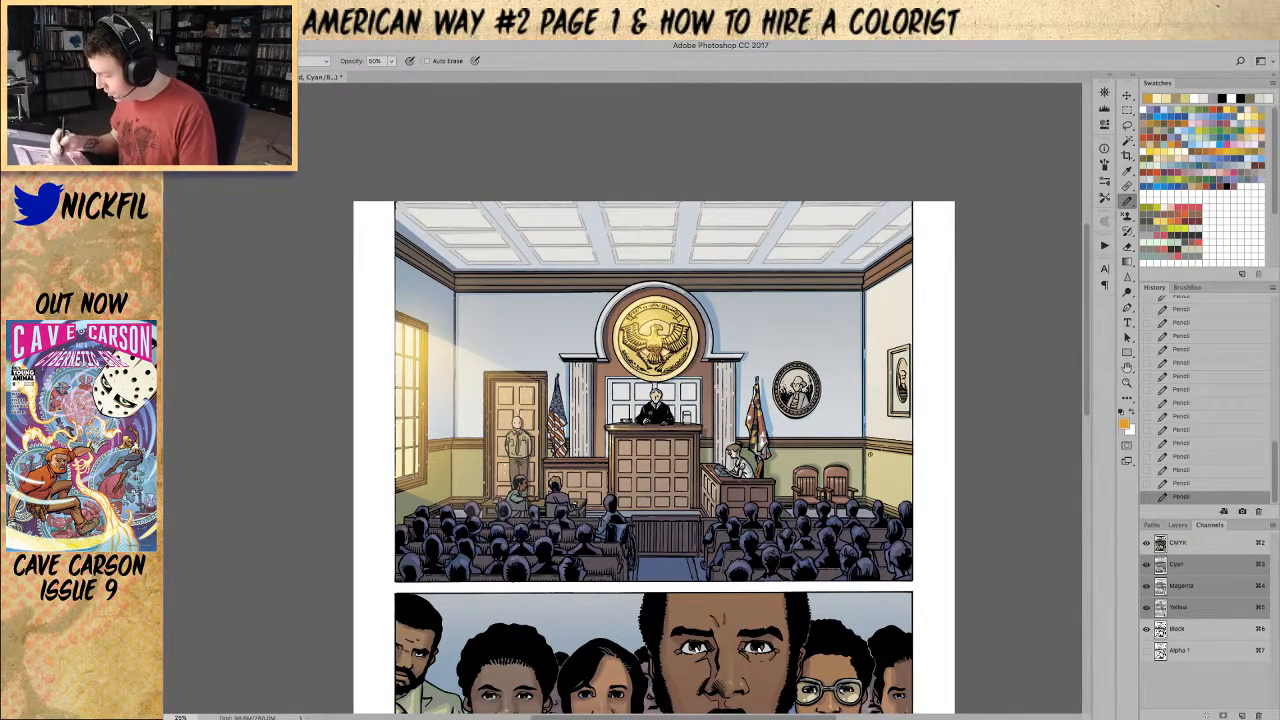
Step: Sample brown from the judge's bench and change the Pencil's blend mode for work at 50% opacity
left_click(1127, 383)
left_click(731, 461)
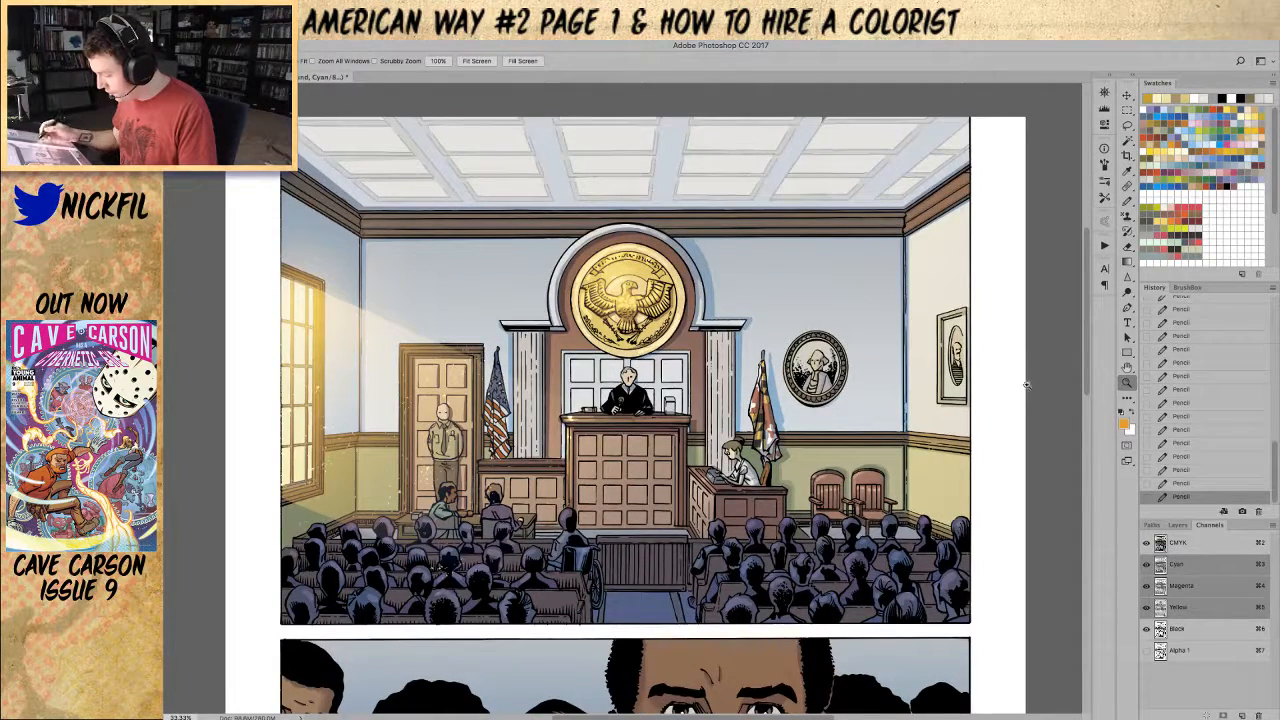
left_click(1127, 200)
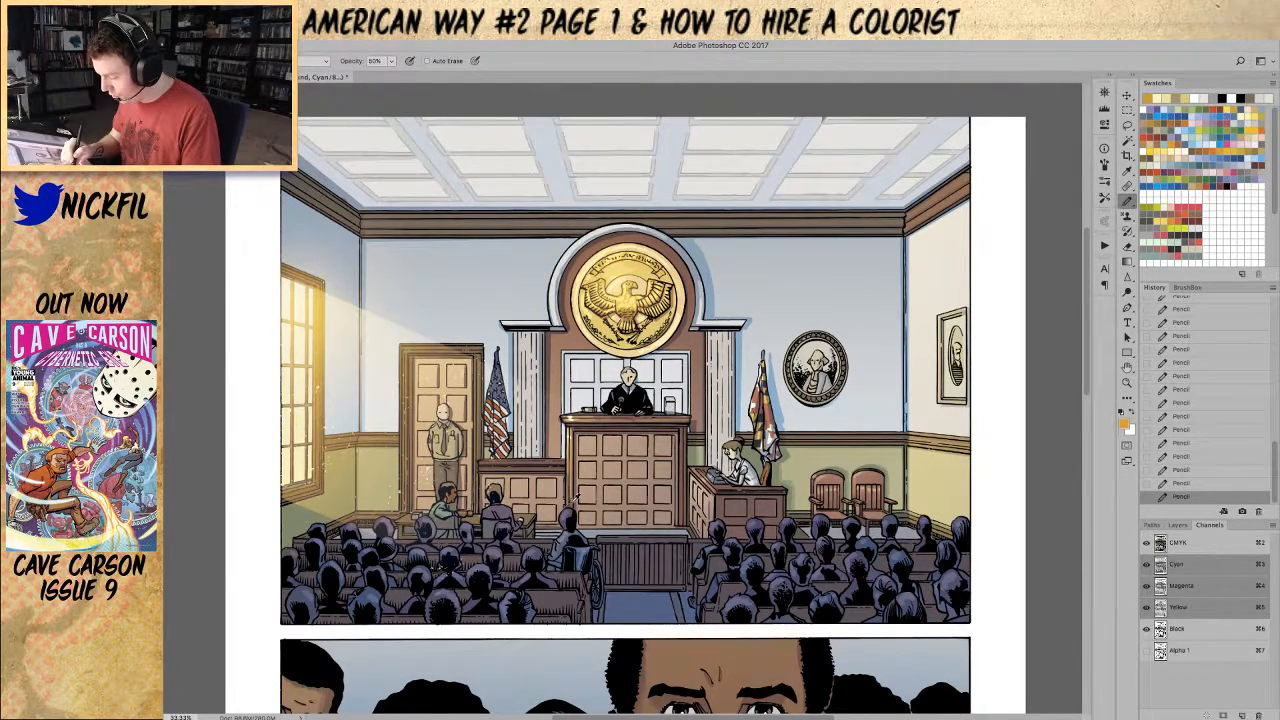
left_click(568, 474, "alt")
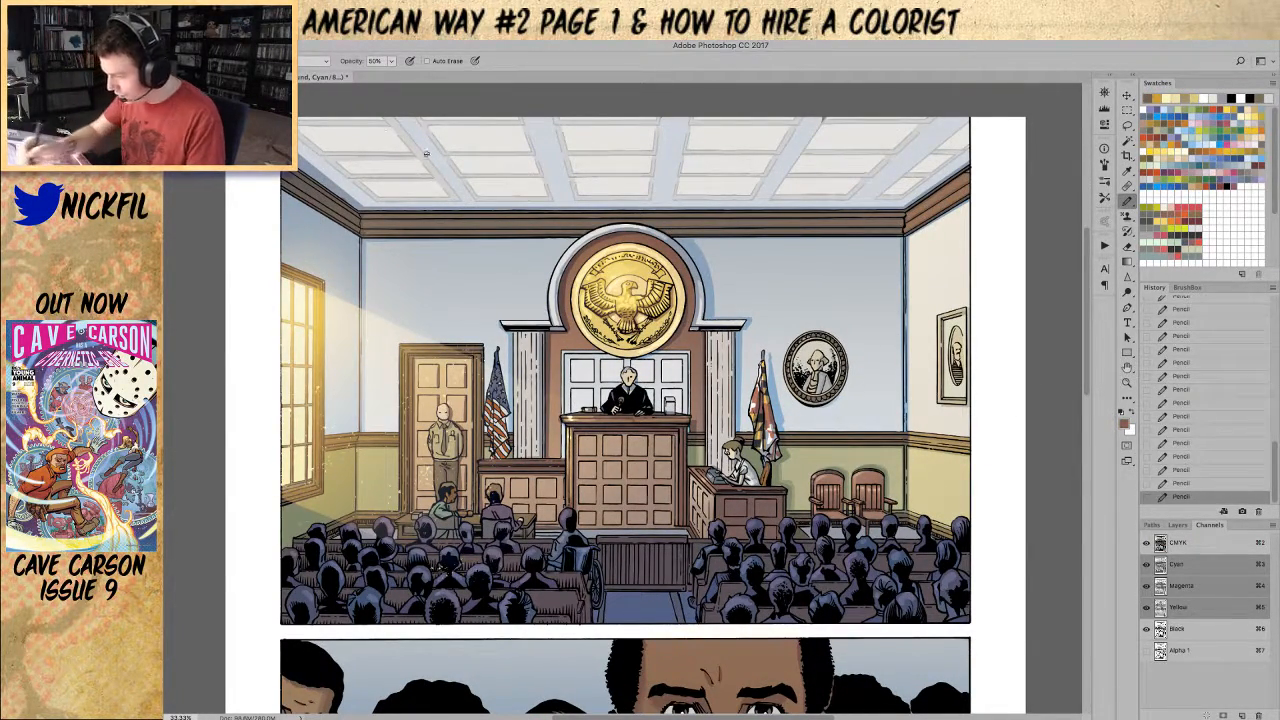
left_click(300, 60)
left_click(305, 113)
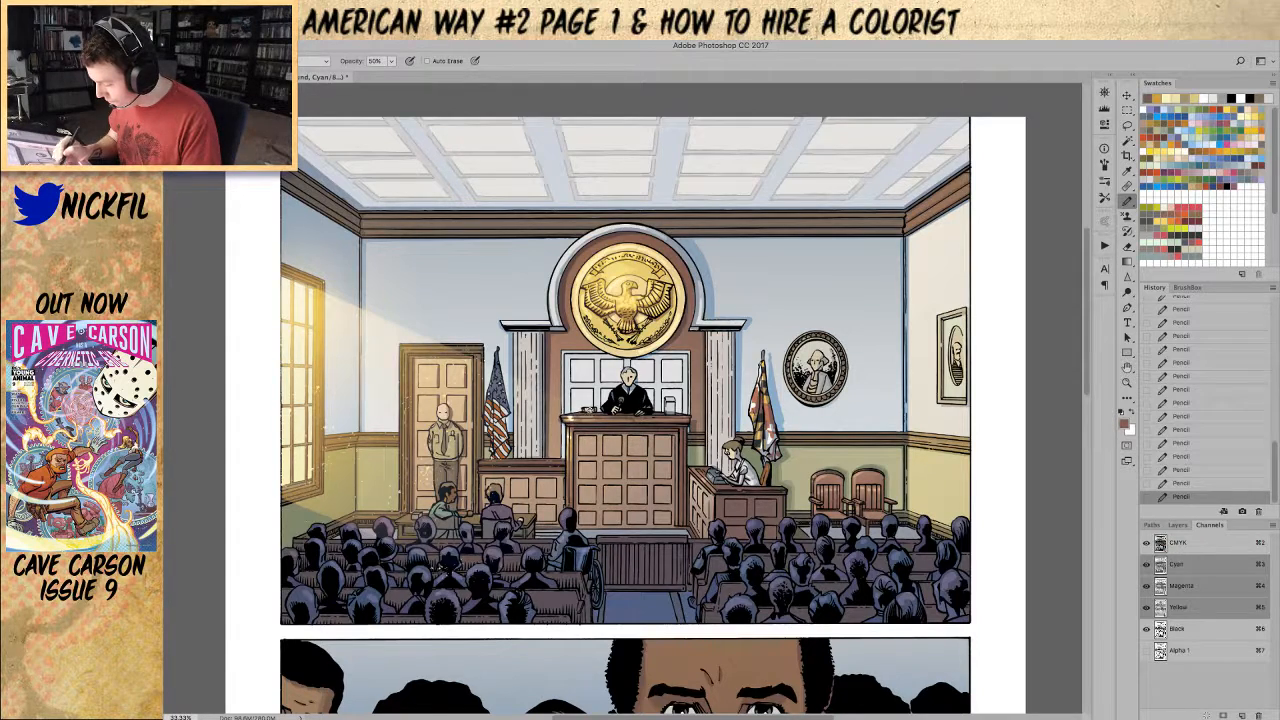
Step: Set the Pencil to 100% opacity and sample blue-grey and light grey around the judge
key("0")
left_click(629, 385, "alt")
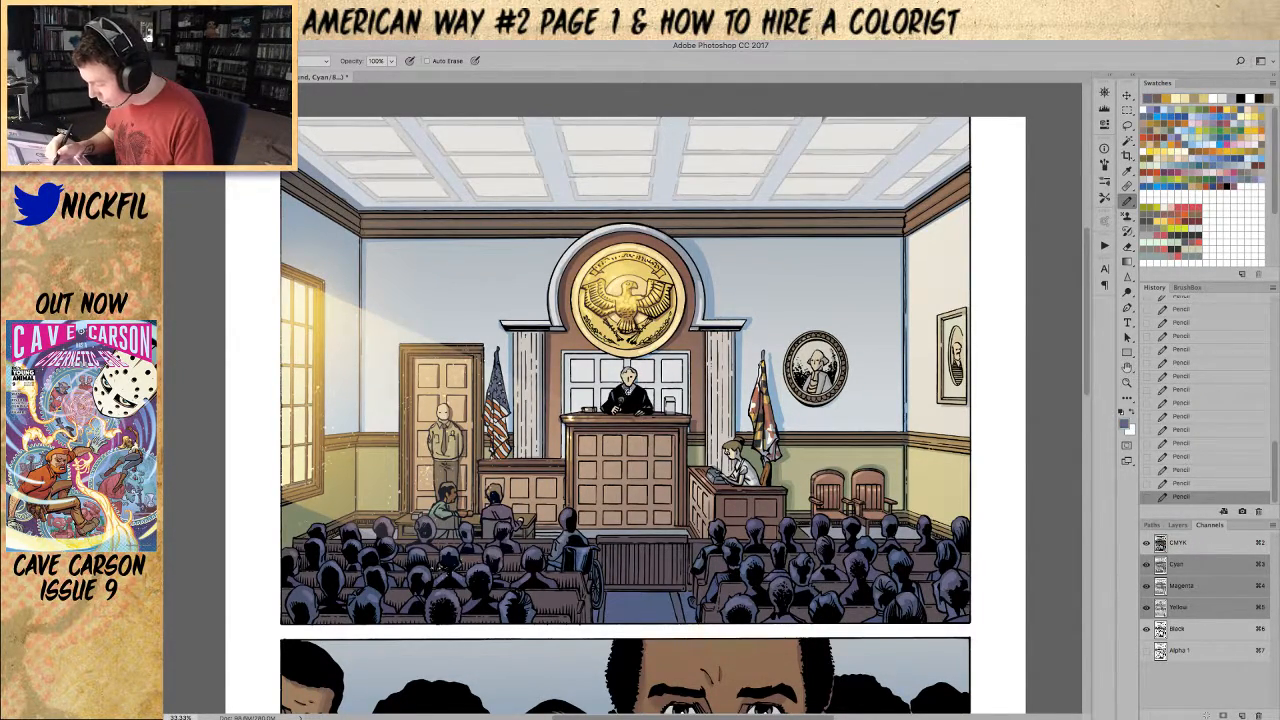
left_click(634, 384, "alt")
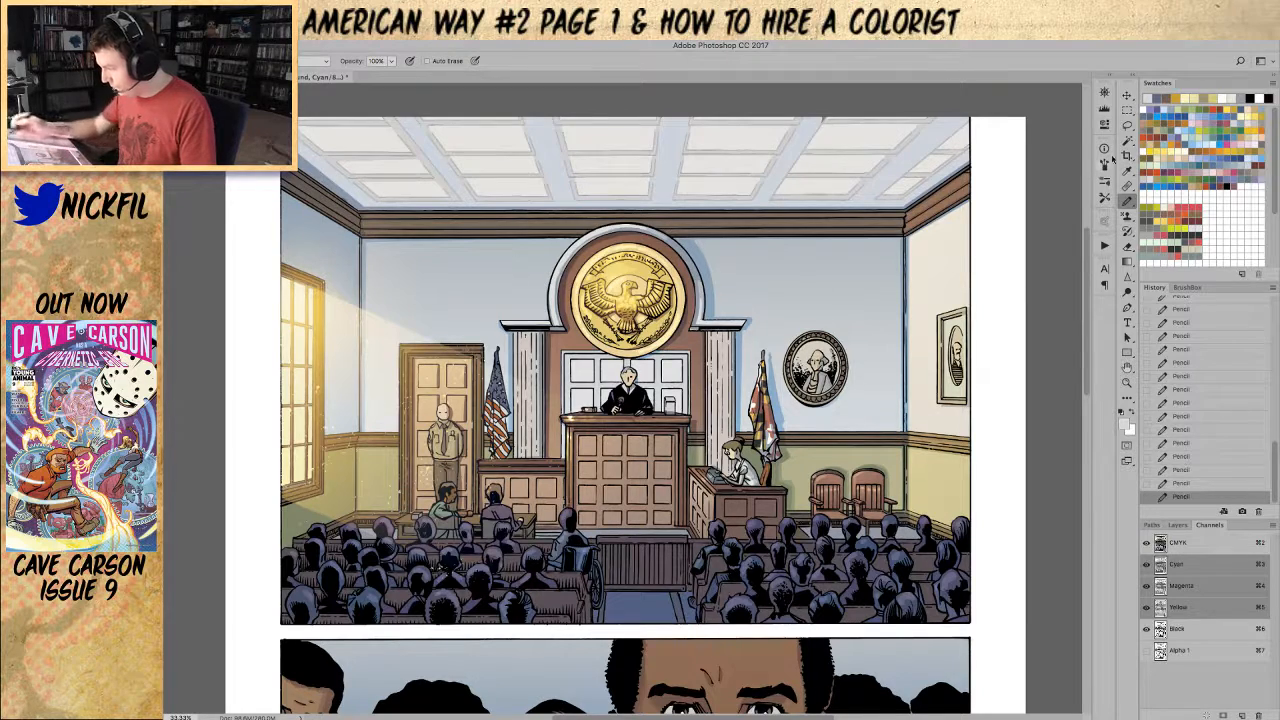
Step: Select the line art of the white panelling behind the judge by lassoing around it and applying the Magic Wand on the Black channel
key("l")
mouse_move(563, 345)
left_mouse_down()
mouse_move(556, 466)
mouse_move(572, 468)
mouse_move(566, 418)
mouse_move(588, 412)
mouse_move(585, 350)
left_mouse_up()
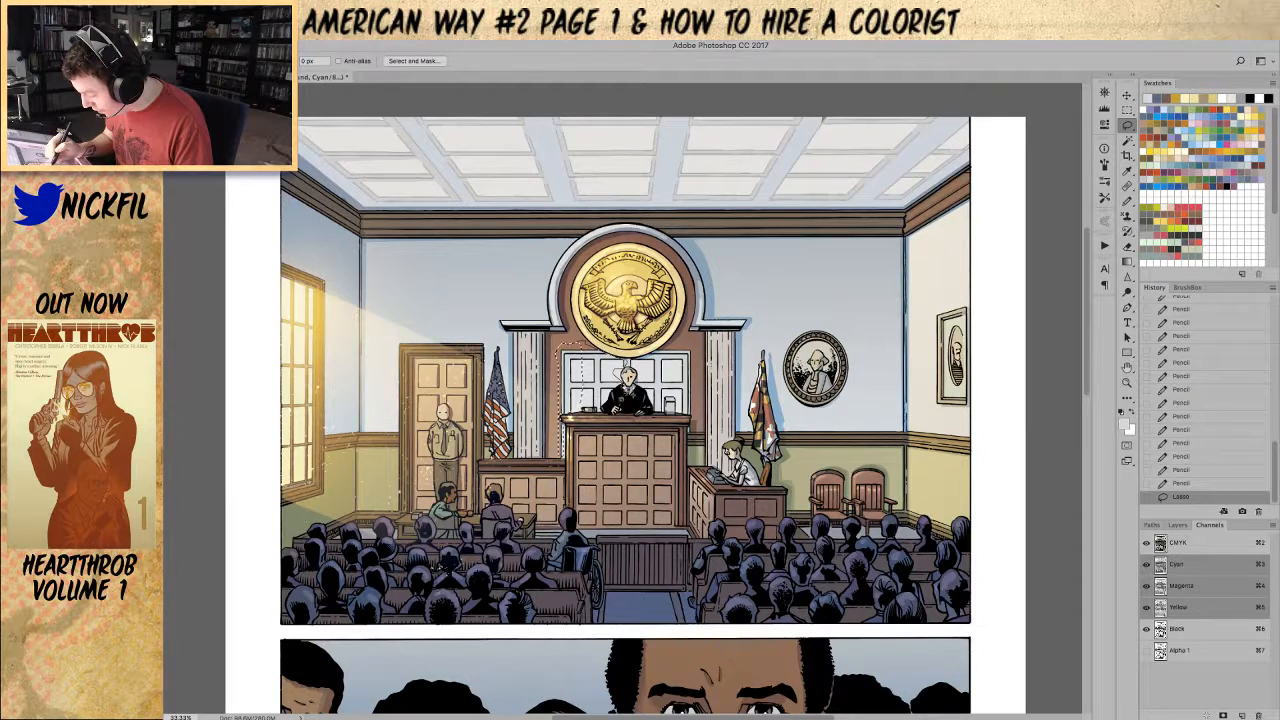
mouse_move(603, 411)
left_mouse_down()
mouse_move(580, 410)
mouse_move(572, 366)
left_mouse_up()
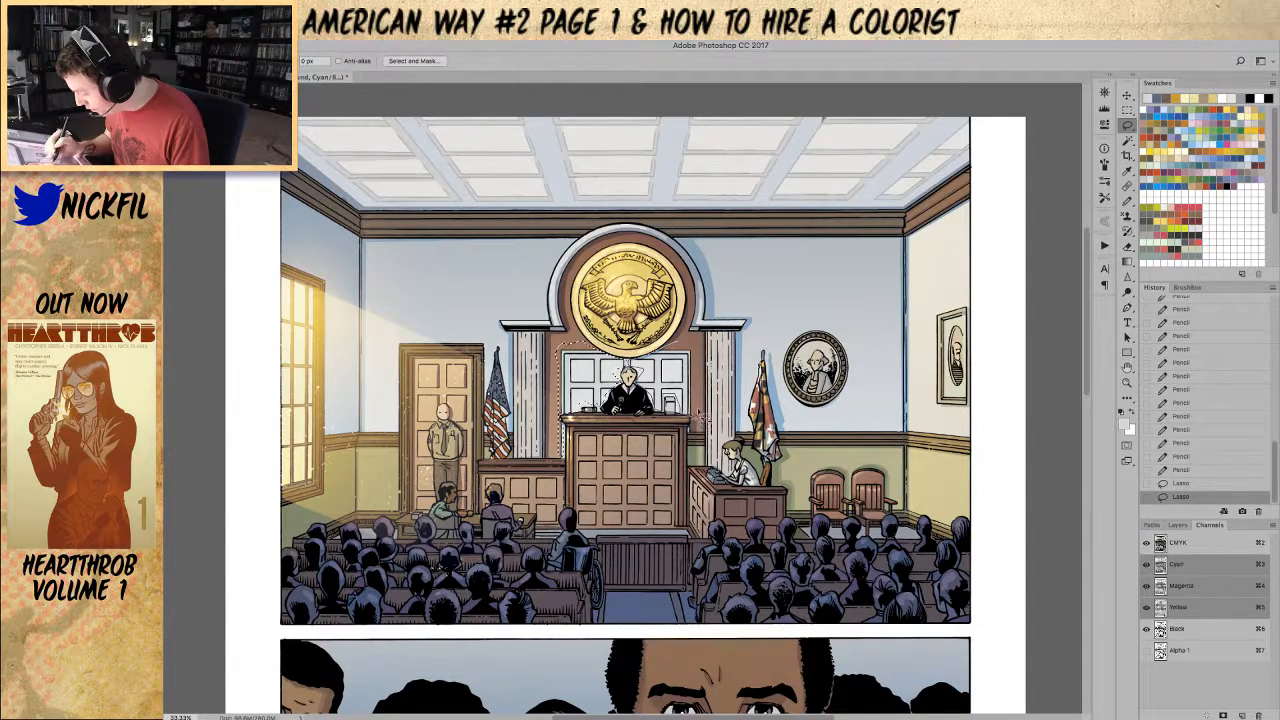
left_click_drag(698, 412, 696, 428)
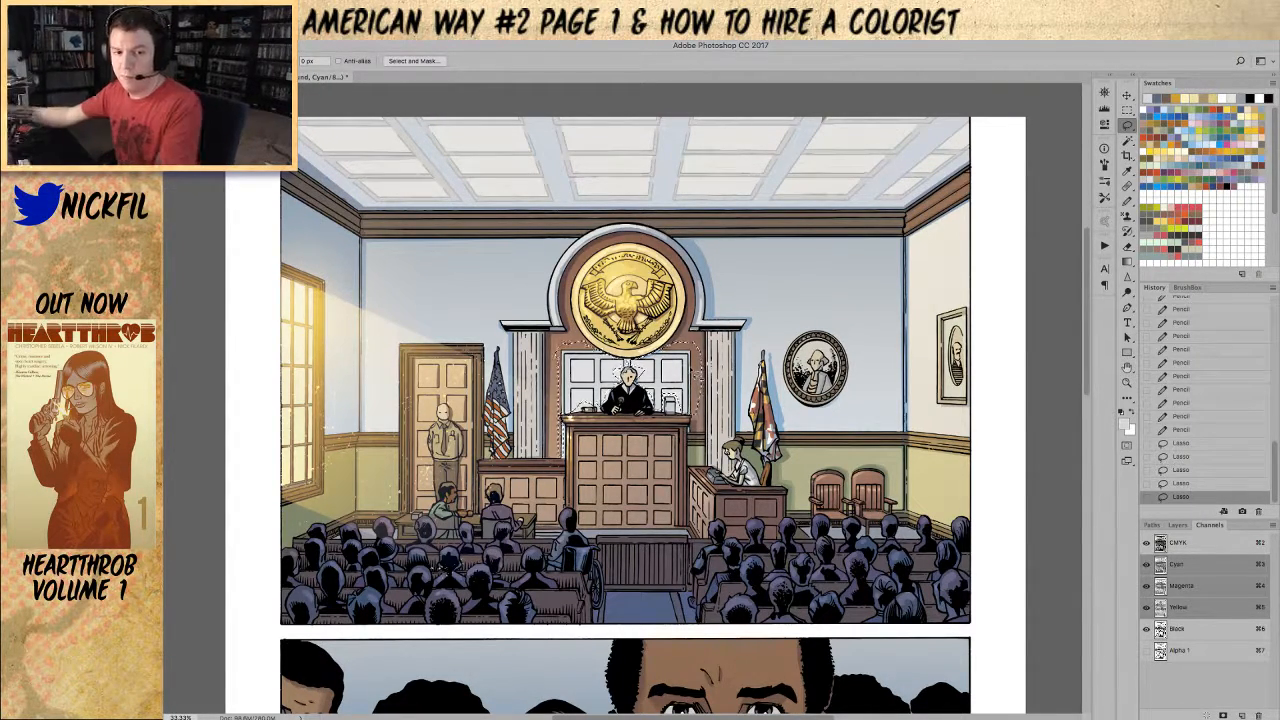
left_click(1186, 629)
key("w")
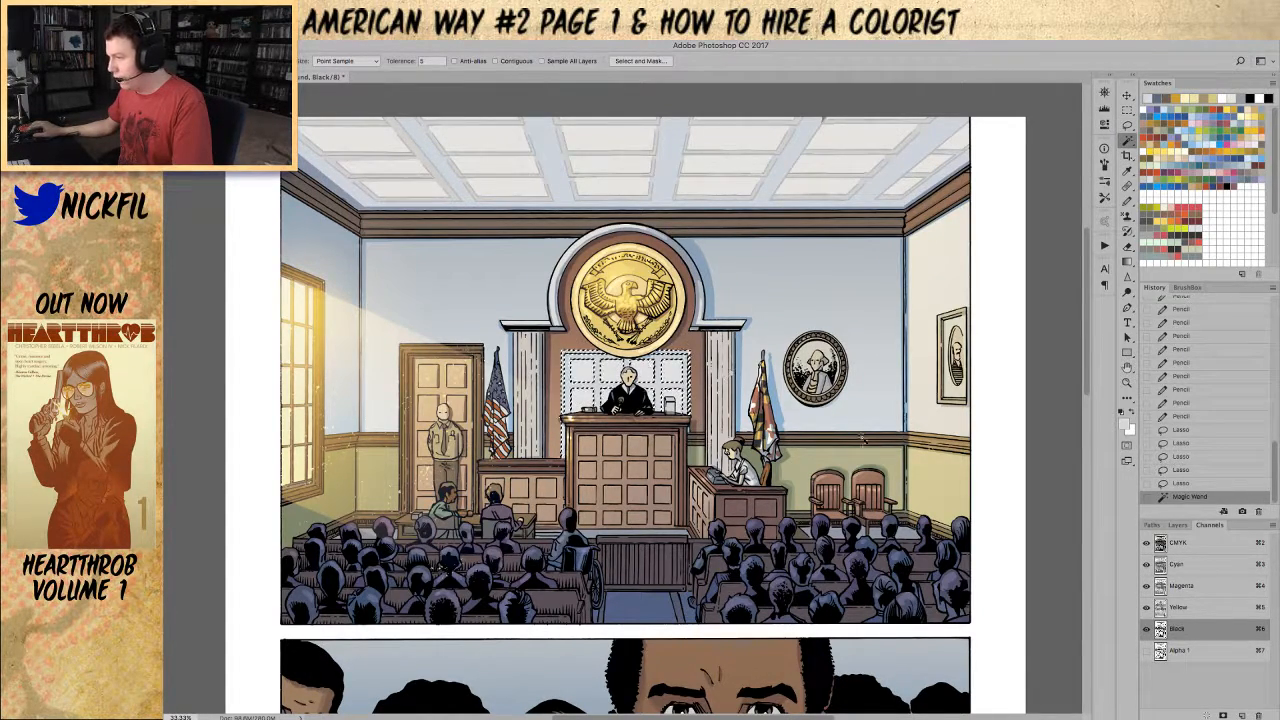
Step: Fill the selected panelling lines behind the judge with light blue-grey on Layer 1 and deselect
left_click(1178, 524)
left_click(1185, 663)
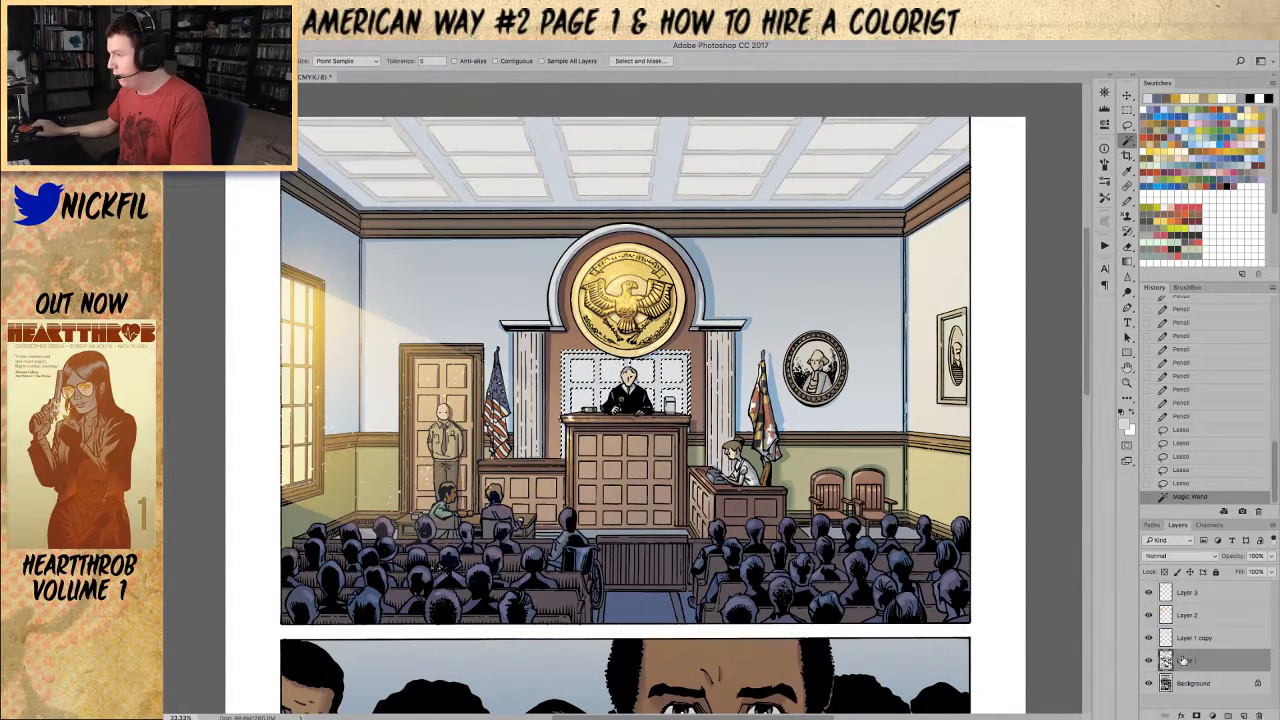
key("b")
key("alt+BackSpace")
key("ctrl+d")
Step: Lasso the top ledge of the judge's bench and sample a golden tan for the Gradient tool
key("z")
left_click(639, 392)
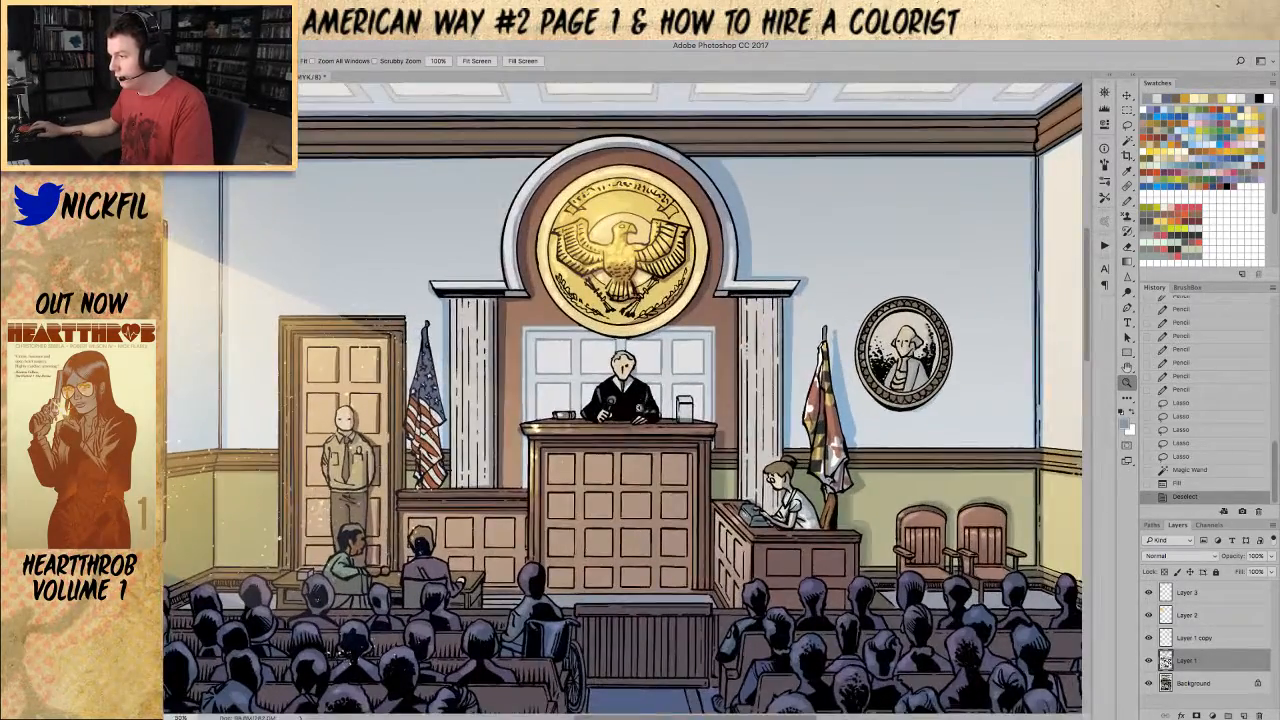
scroll(652, 350, "down", 3)
key("ctrl+minus")
key("ctrl+minus")
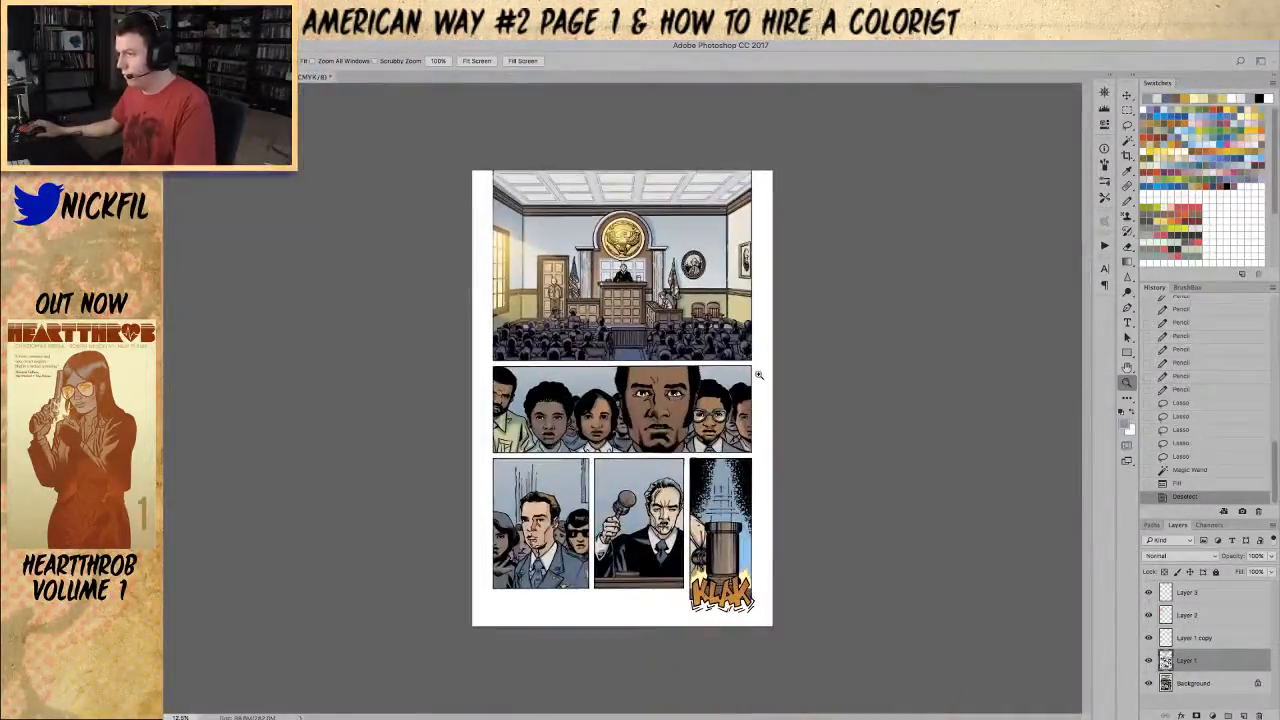
left_click(590, 300)
left_click_drag(631, 366, 653, 475)
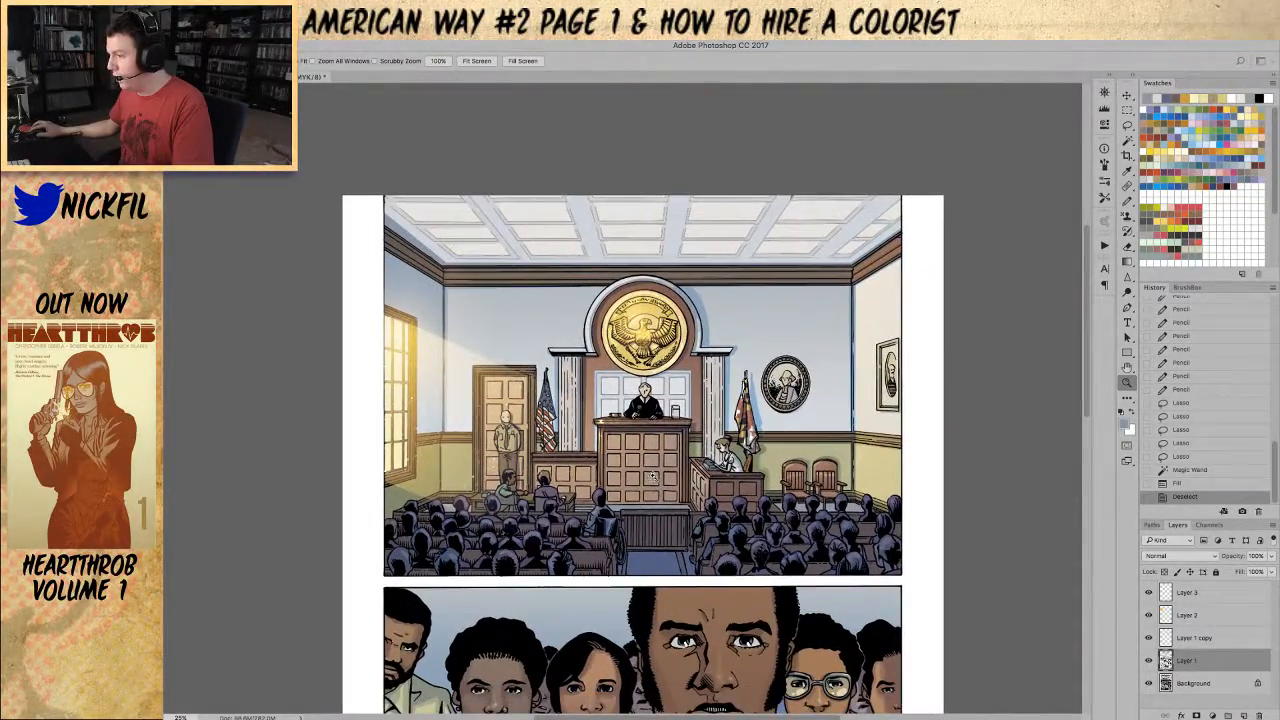
left_click(626, 421)
key("l")
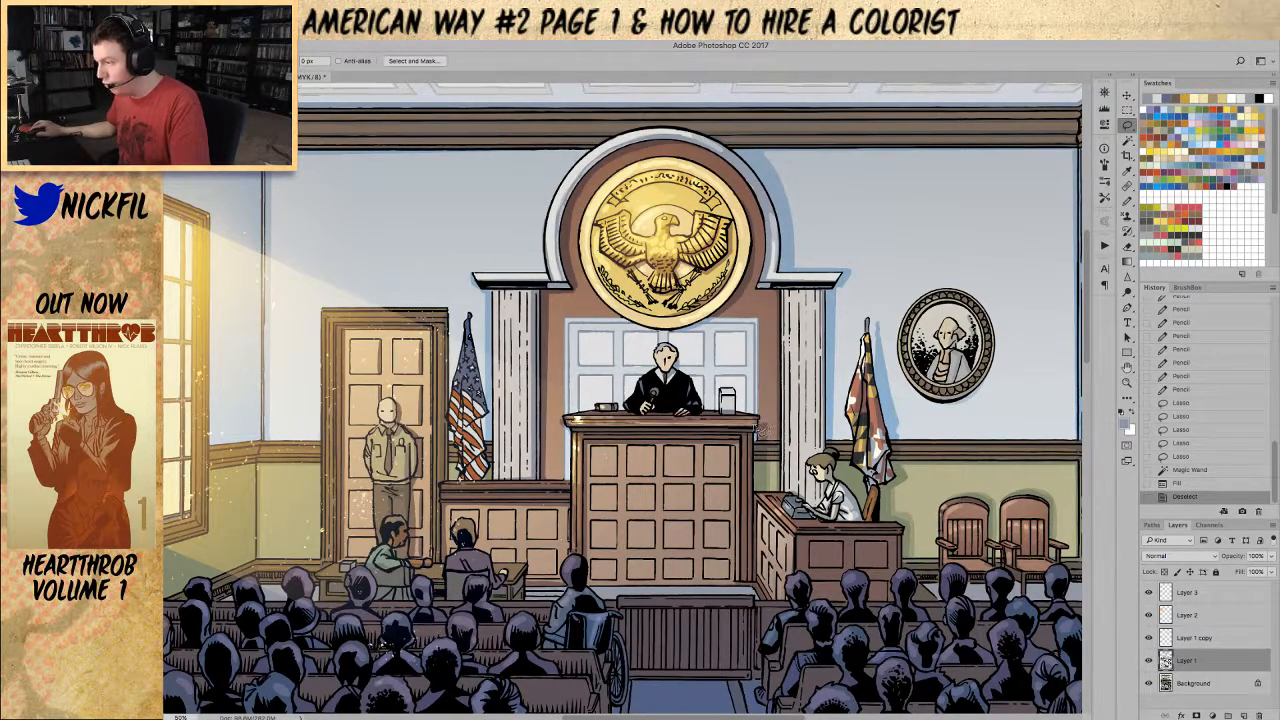
left_click_drag(757, 422, 757, 422)
key("g")
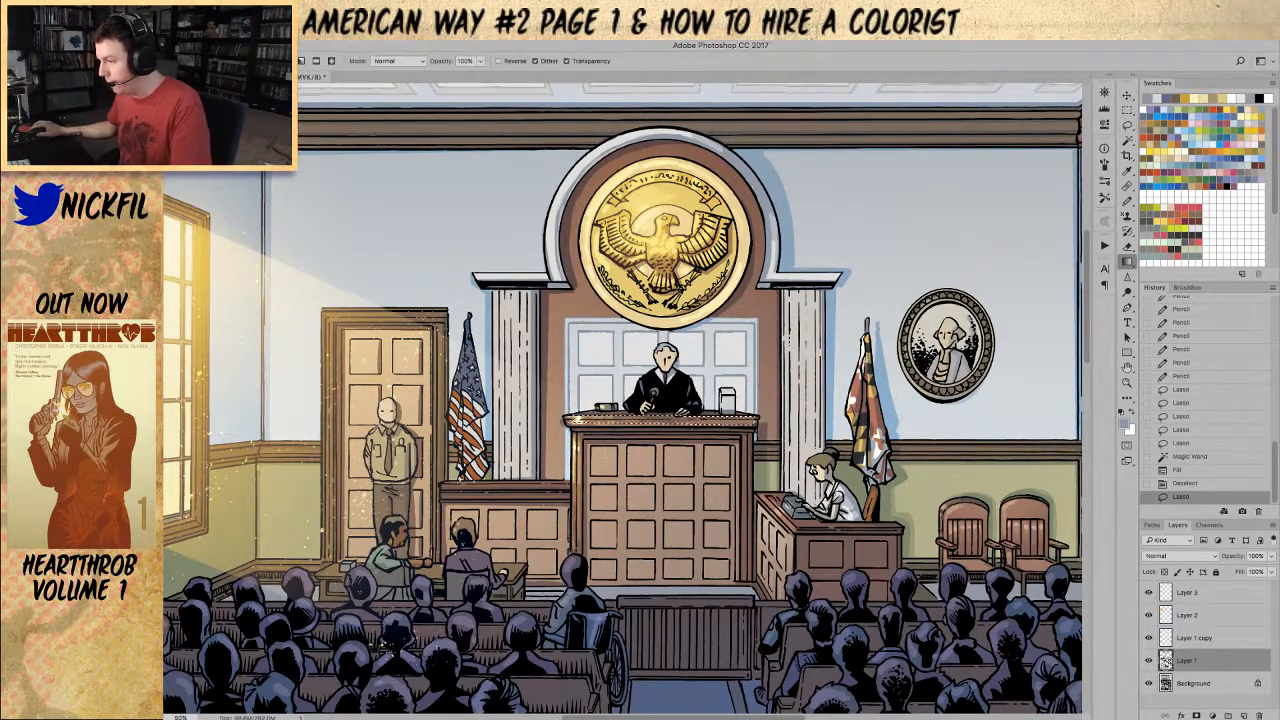
left_click(571, 400, "alt")
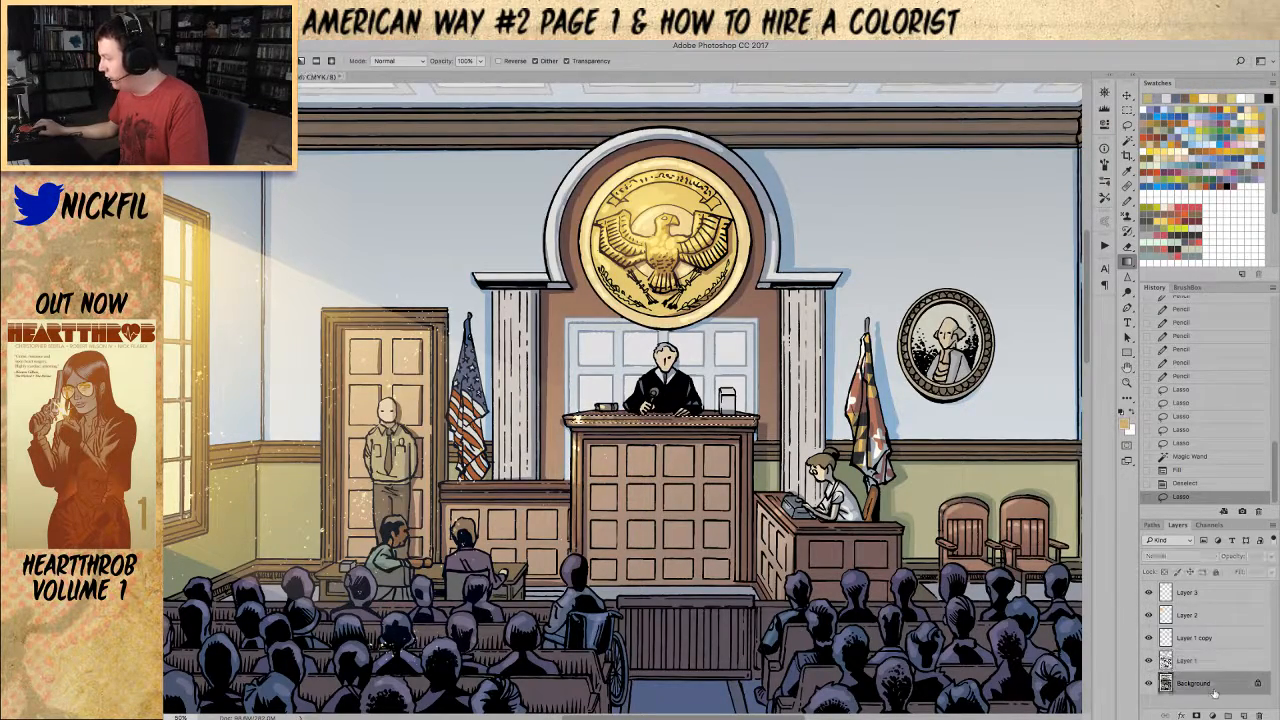
Step: Target the Background's Cyan, Magenta and Yellow channels, undo the trial gradient, and set the Gradient tool to Screen mode
left_click(1209, 525)
left_click(1168, 630, "shift")
left_click(1147, 630)
left_click_drag(537, 398, 682, 424)
key("ctrl+z")
left_click(398, 60)
left_click(400, 157)
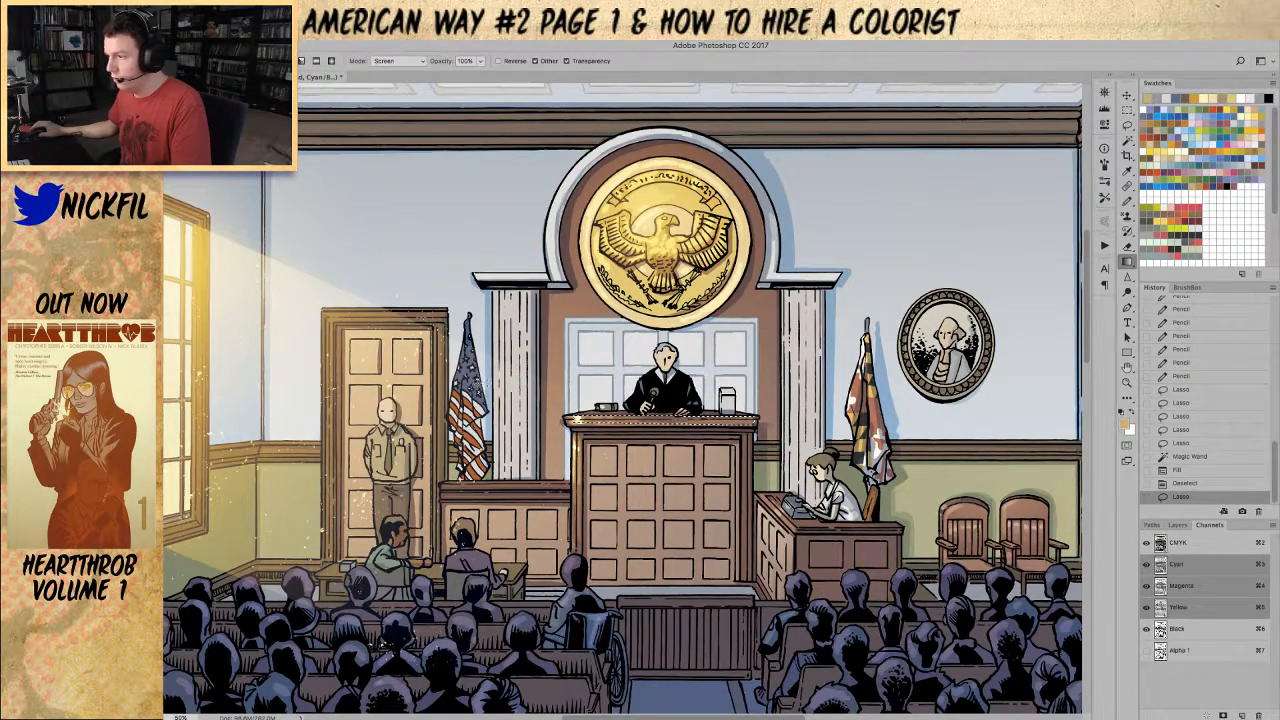
Step: Brighten the ledge of the judge's bench with golden-tan Screen gradients, redoing the first attempt, and deselect
left_click_drag(490, 395, 803, 401)
key("super+z")
key("super+z")
key("space")
left_click_drag(527, 410, 700, 408)
key("super+d")
Step: Review the colors across the whole page and in the lower panels
key("z")
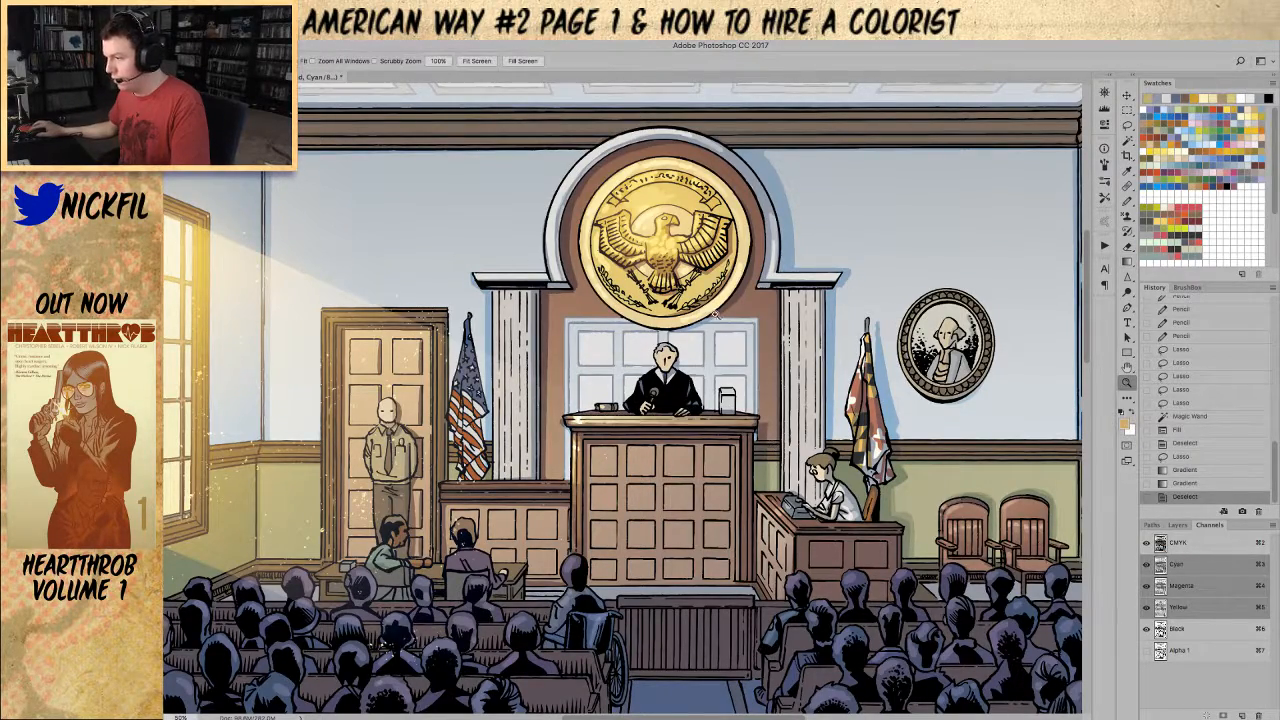
left_click(714, 314, "alt")
left_click(714, 314, "alt")
left_click(714, 314, "alt")
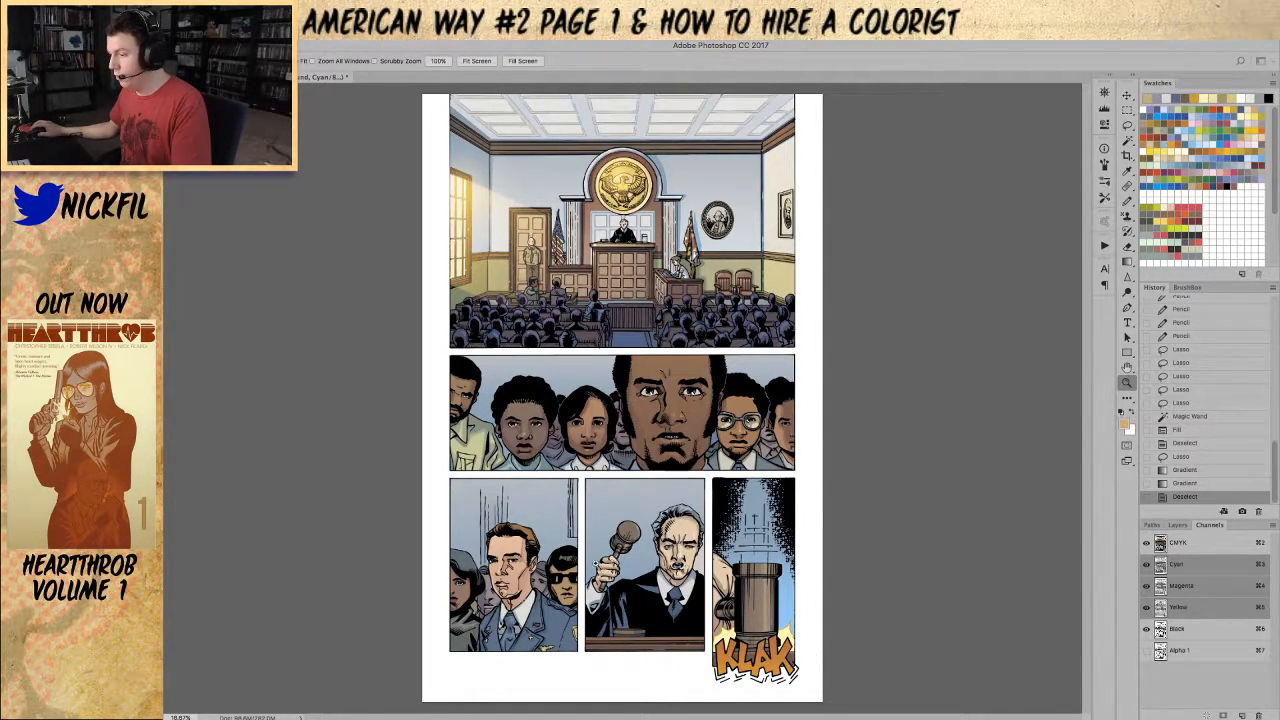
left_click(653, 378)
left_click_drag(651, 342, 678, 247)
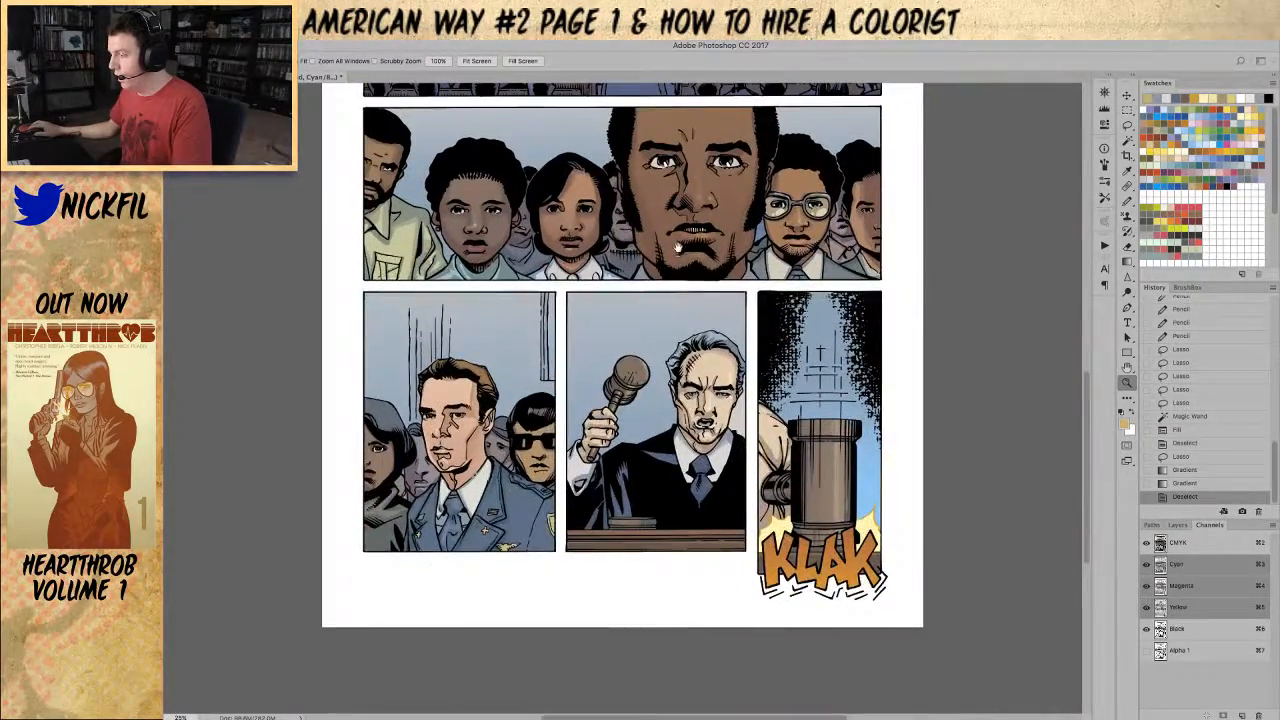
left_click(641, 432, "alt")
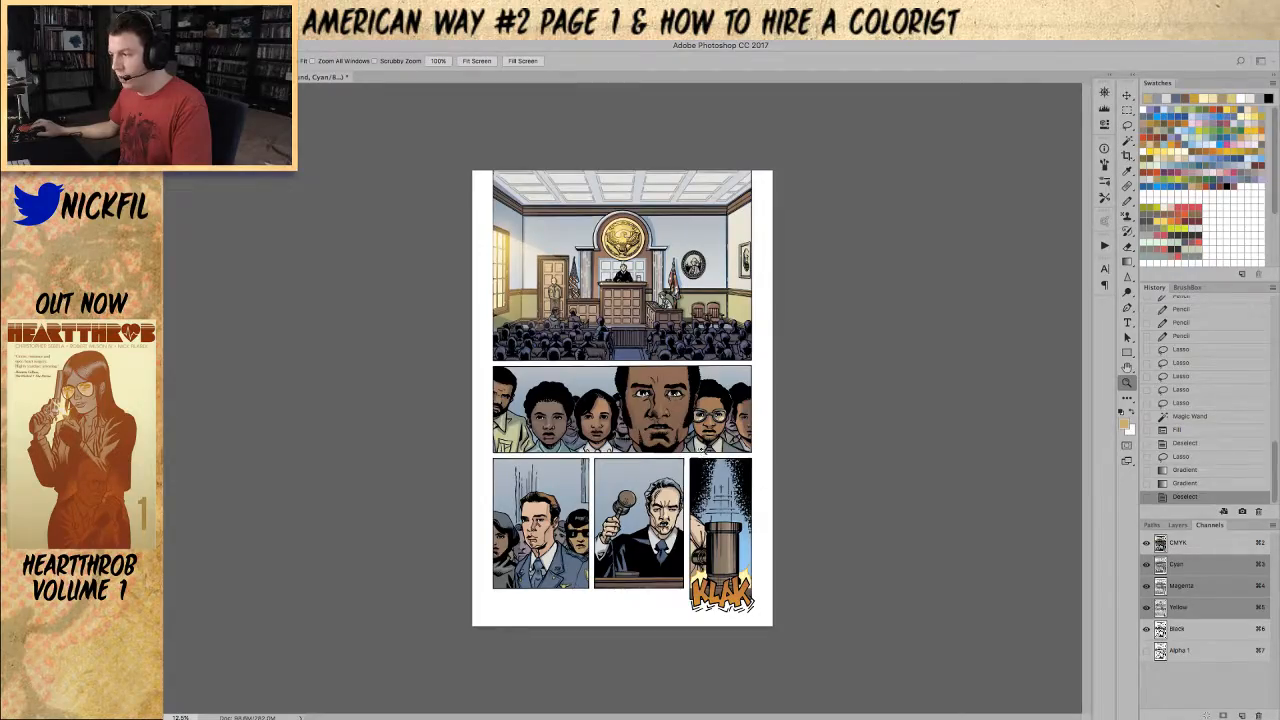
Step: Select the eye color of the man with glasses in panel two, apply a faded reddish-brown fill, and deselect
left_click(659, 415)
left_click(659, 415)
left_click_drag(769, 421, 527, 405)
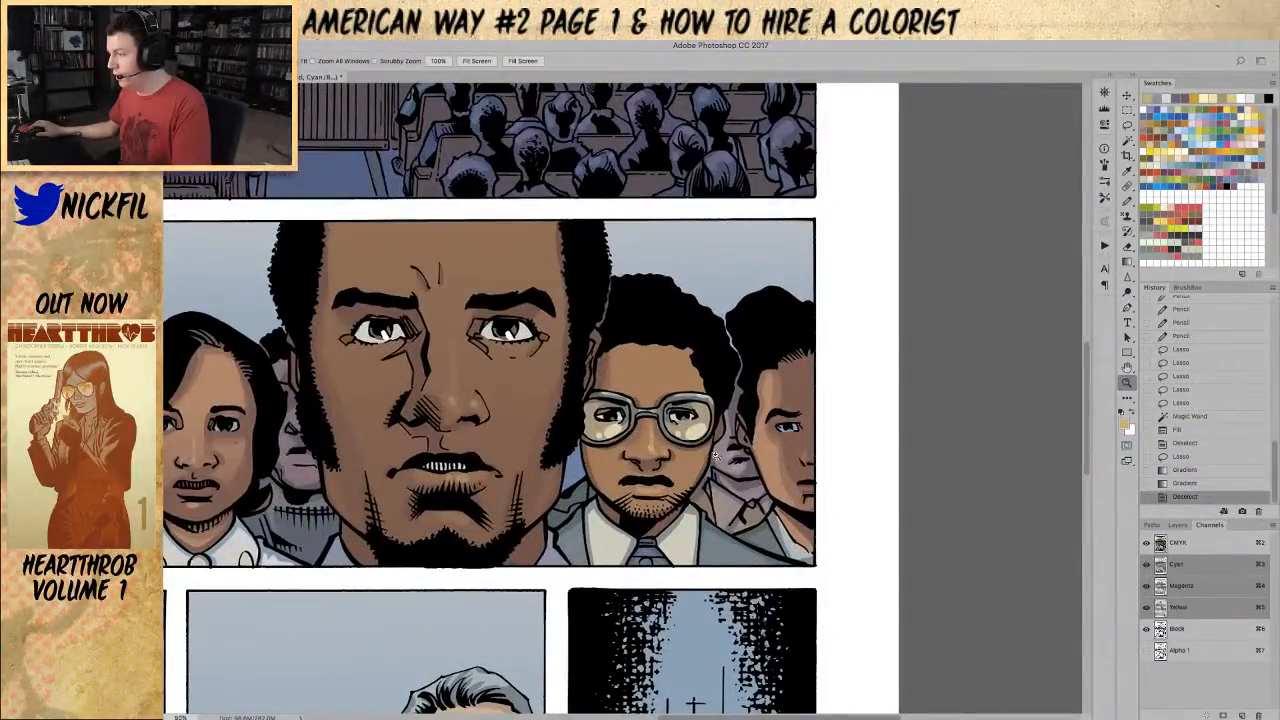
left_click(698, 445)
key("w")
left_click(668, 390)
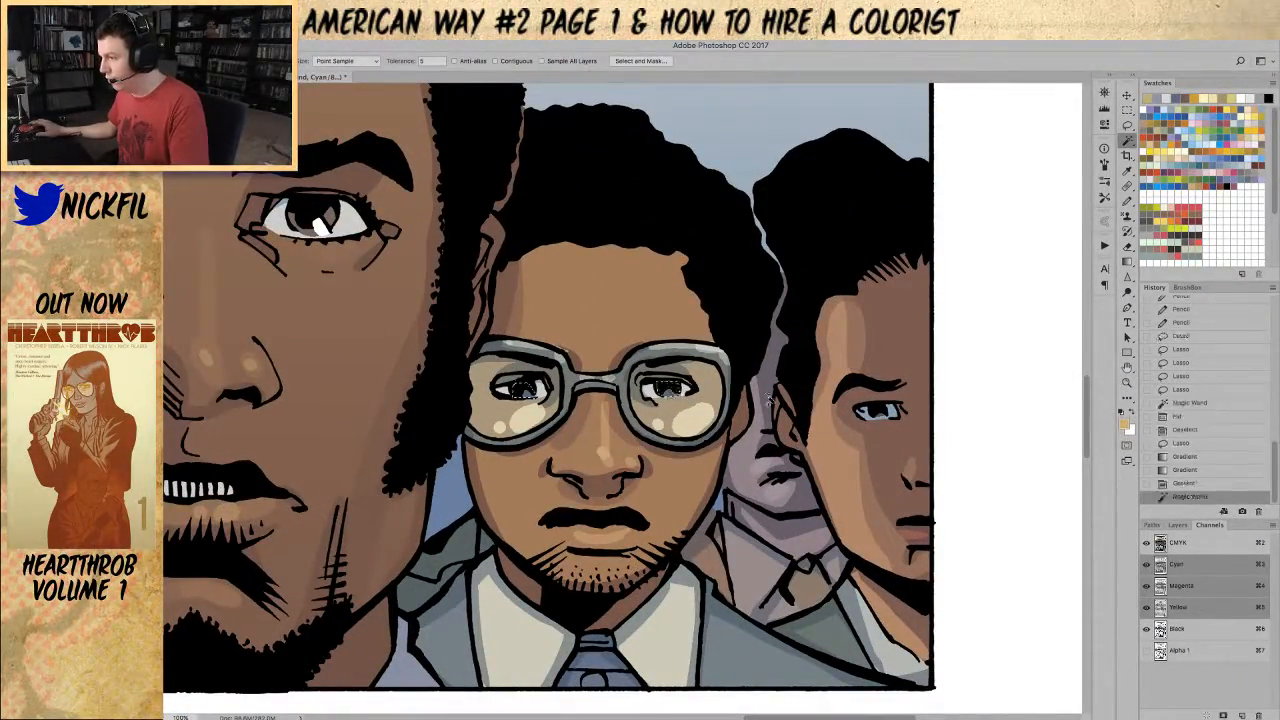
left_click(1217, 109)
key("alt+BackSpace")
key("super+d")
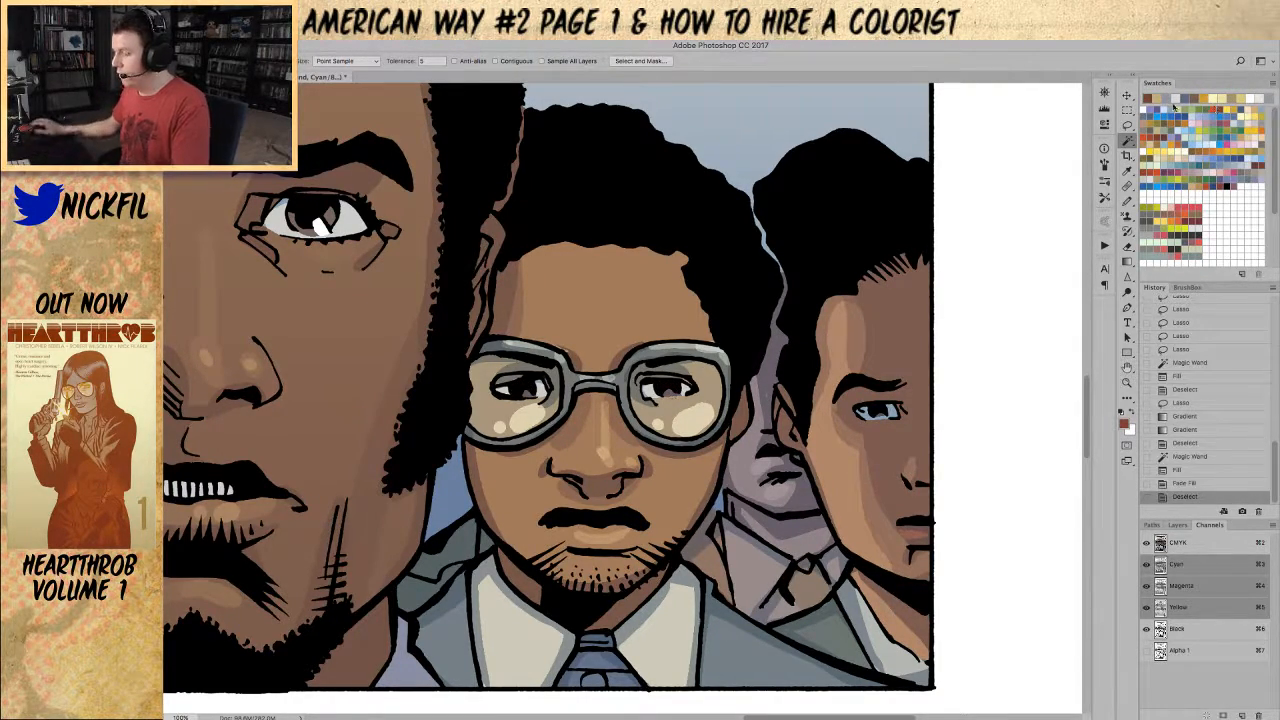
Step: Lasso the areas around both eyes inside the man's glasses in panel two
key("l")
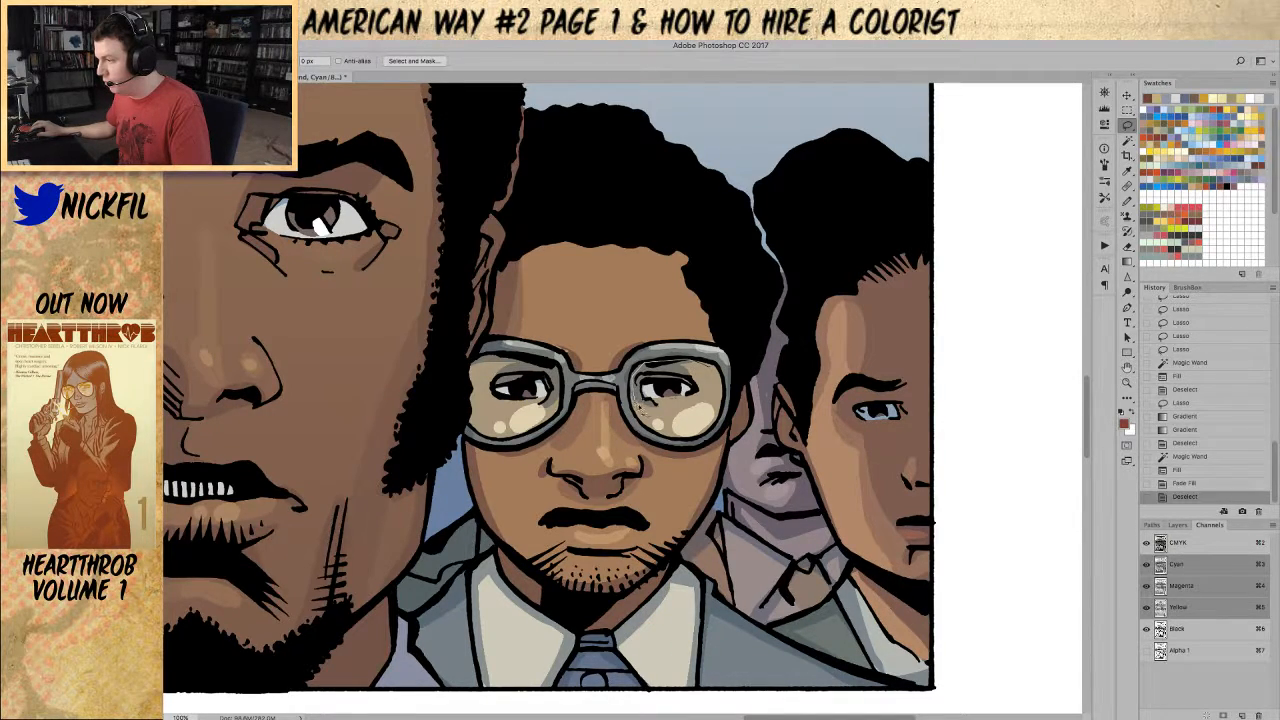
left_click_drag(708, 398, 710, 370)
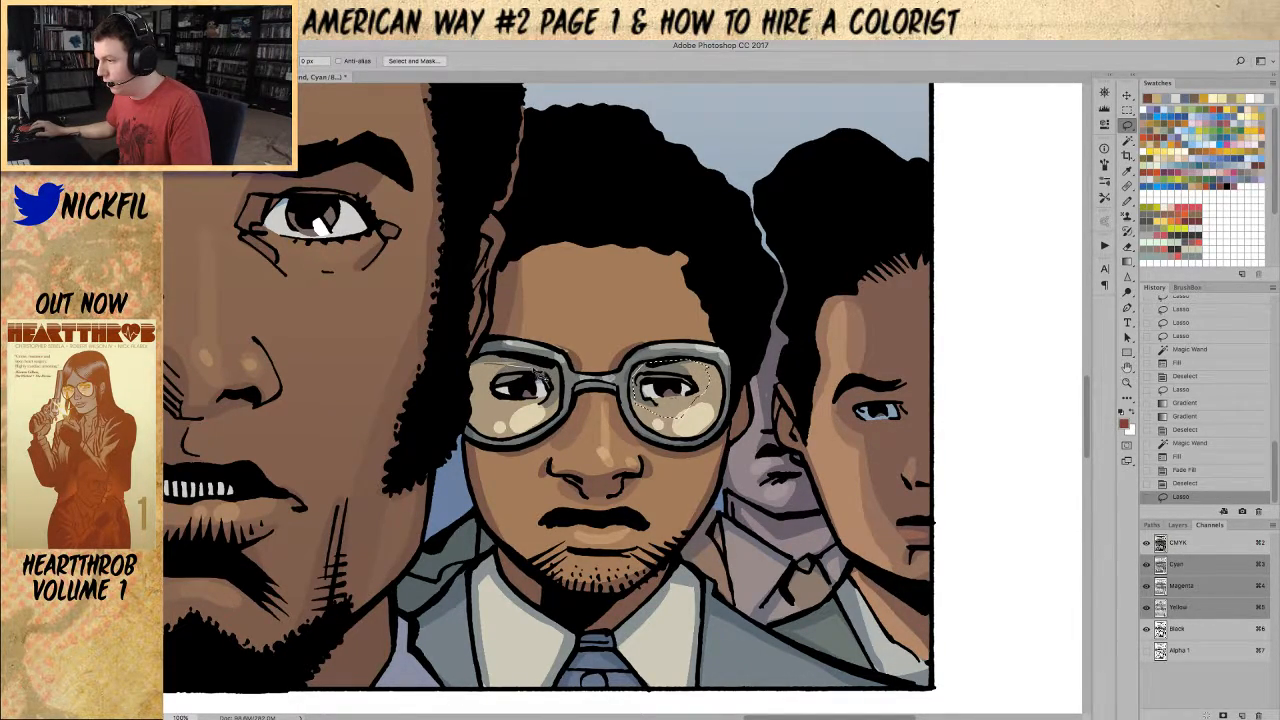
mouse_move(558, 380)
left_mouse_down()
mouse_move(560, 415)
mouse_move(510, 425)
mouse_move(490, 385)
mouse_move(505, 368)
left_mouse_up()
Step: Narrow the lassoed areas to the eyes' line art with the Magic Wand on the Black channel
key("z")
left_click(503, 380, "alt")
left_click(503, 380, "alt")
left_click(503, 380, "alt")
left_click(503, 380, "alt")
left_click(503, 380, "alt")
left_click(503, 380, "alt")
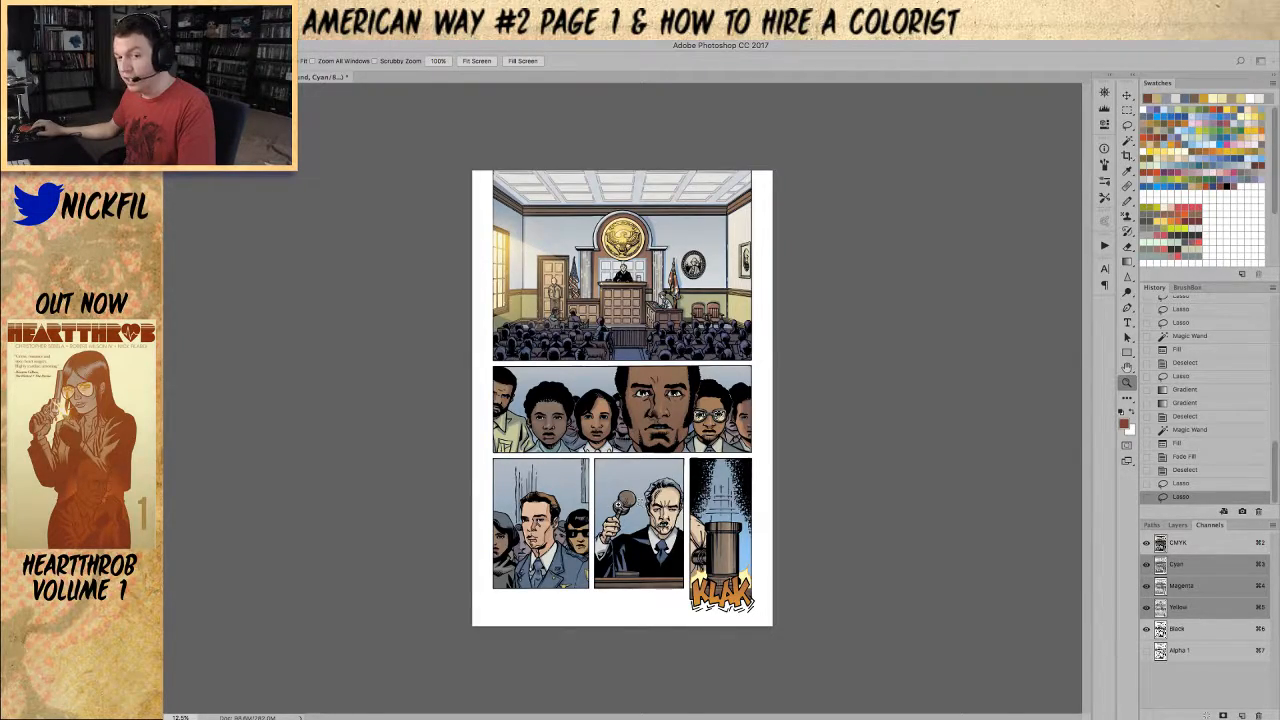
left_click(630, 346)
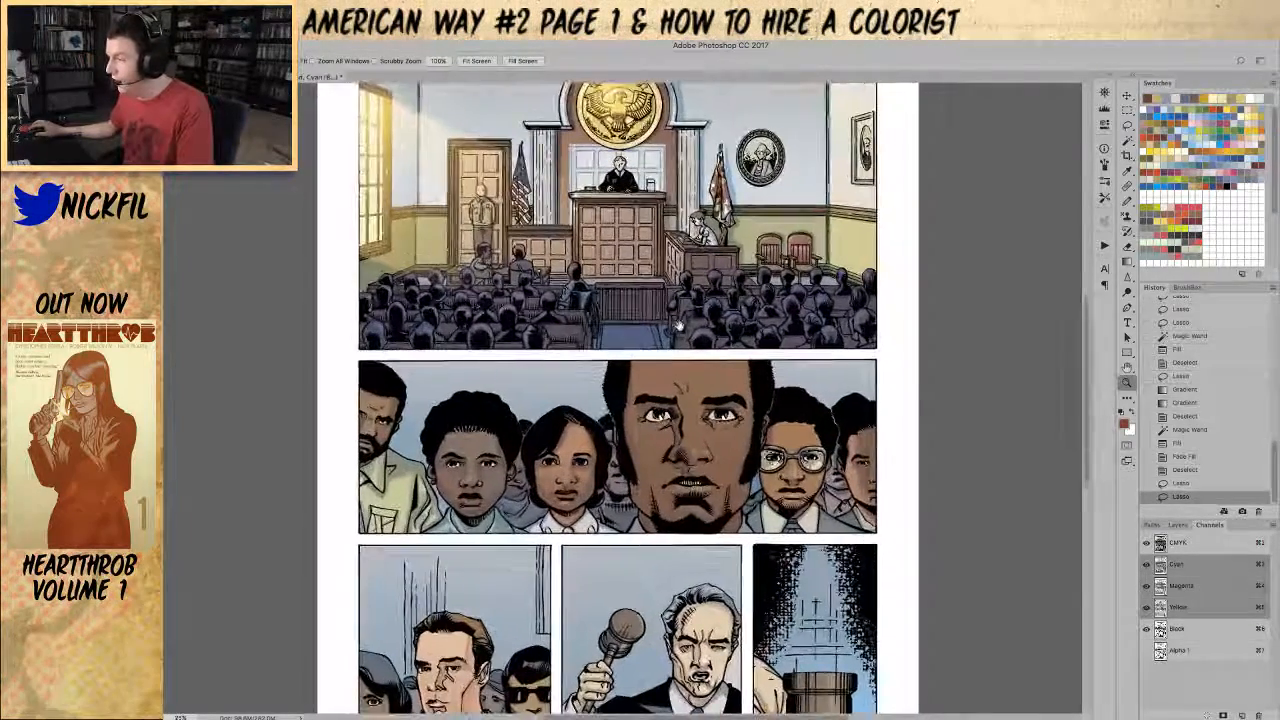
key("super+6")
key("w")
left_click(714, 424)
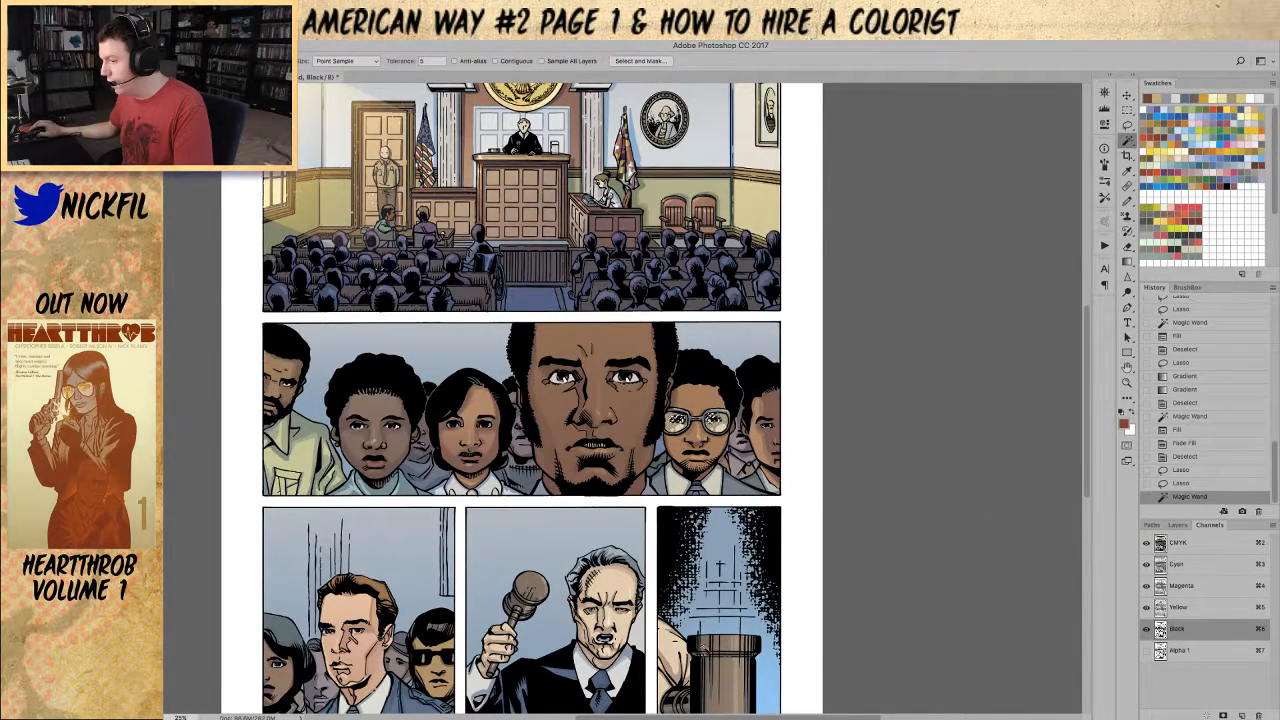
left_click_drag(692, 475, 666, 452)
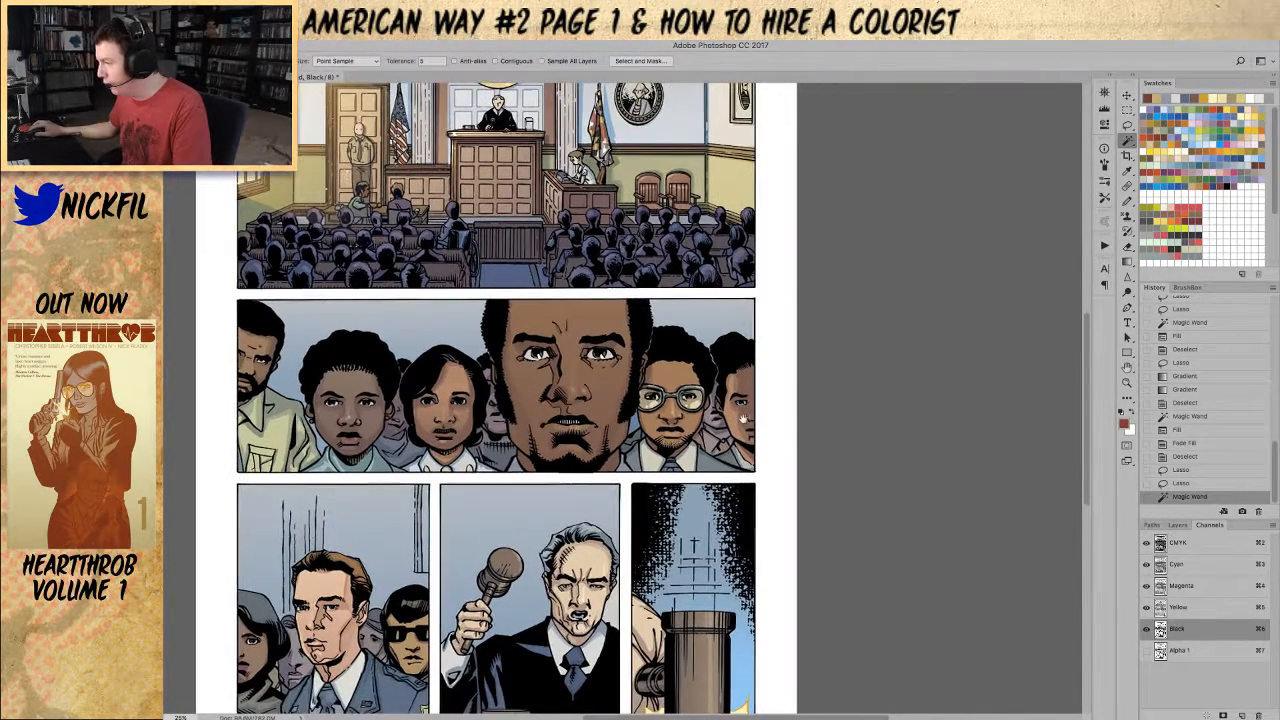
Step: Target the composite CMYK channels and apply faded reddish-brown fills to the selected eye lines on the Background
left_click(1188, 546)
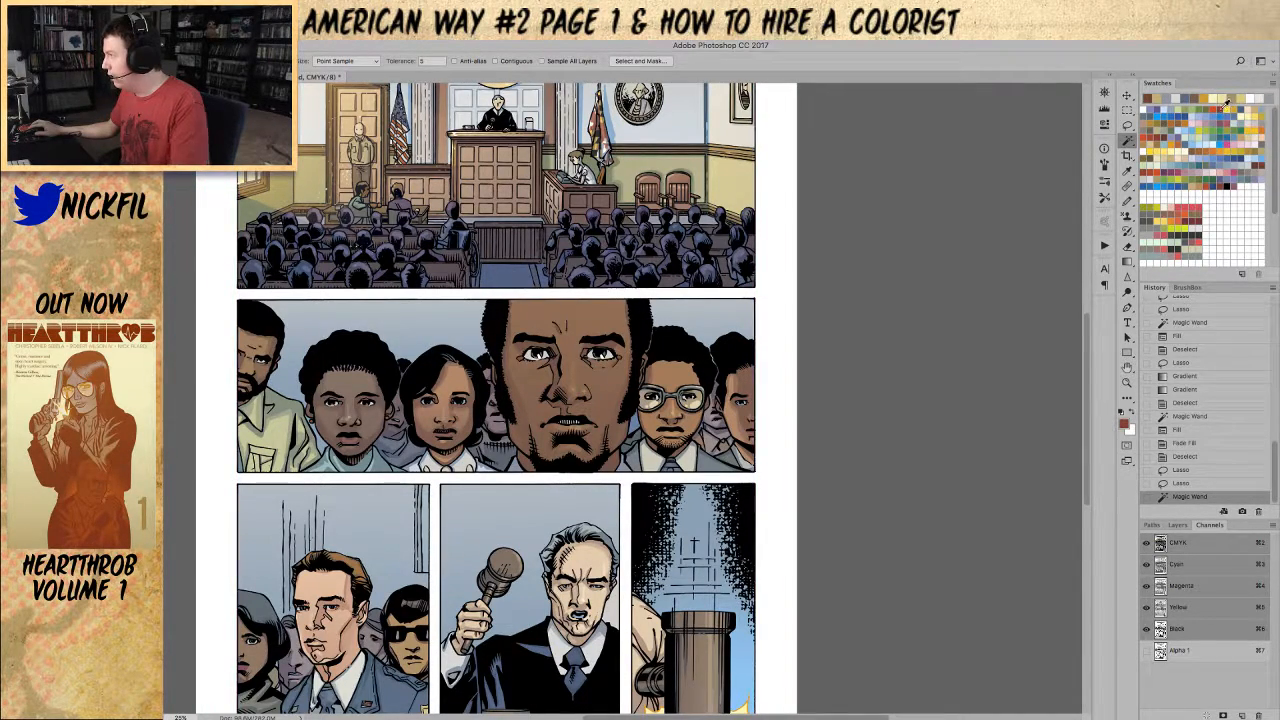
key("F2")
key("F2")
key("alt+BackSpace")
key("F2")
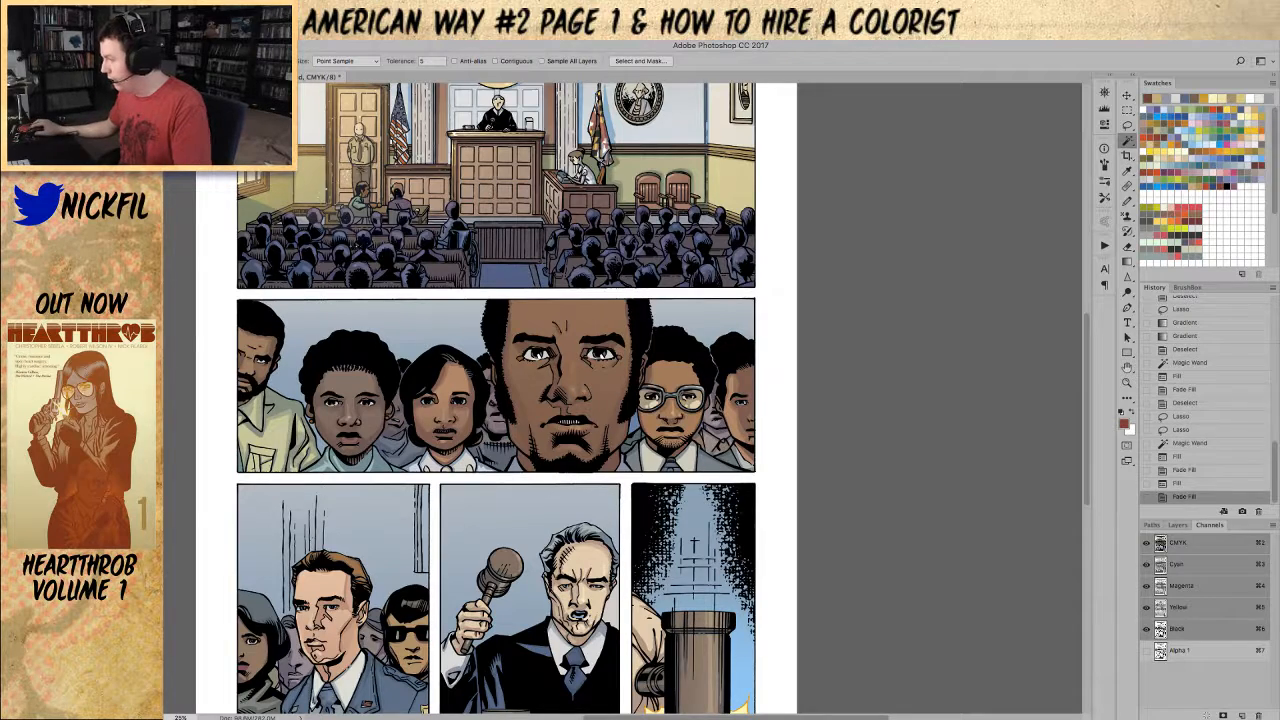
Step: Switch to Layer 1 and apply faded reddish-brown fills to the eye lines behind the glasses
left_click(1177, 525)
left_click(1187, 655)
key("F2")
key("F2")
Step: Tone the eye lines behind the glasses with a faded dark blue-grey swatch fill on Layer 1 and deselect
key("z")
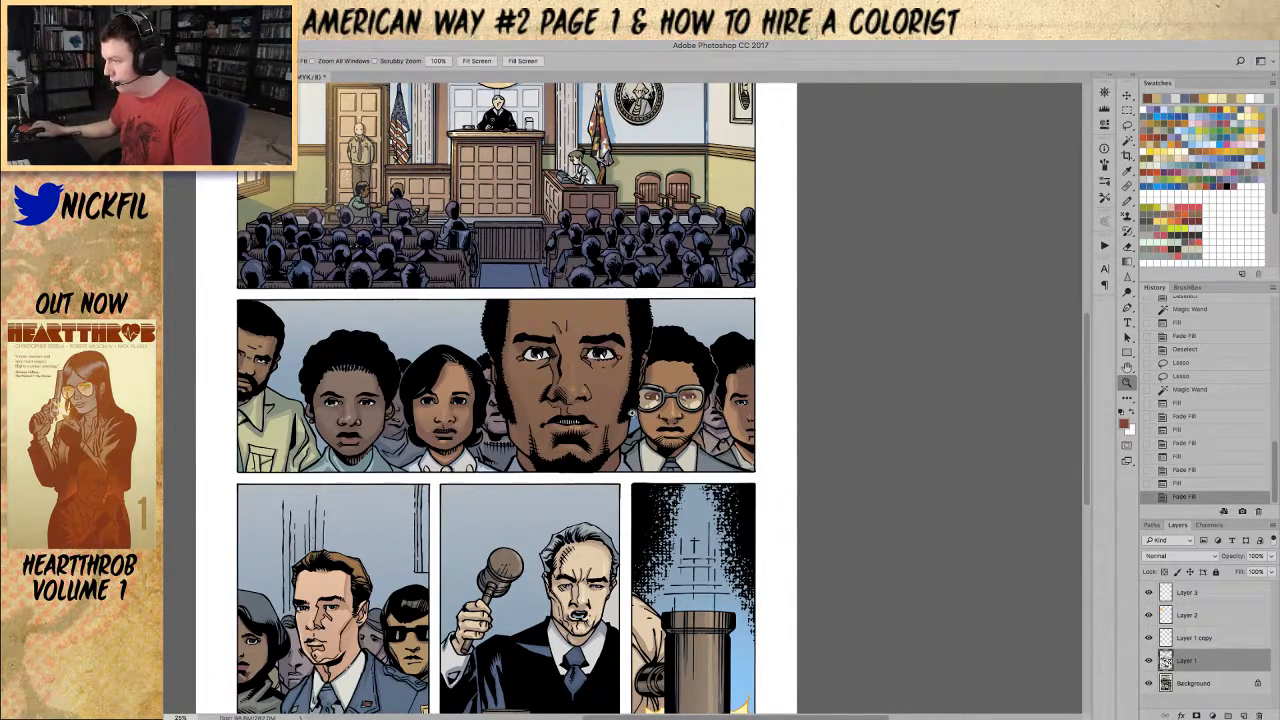
left_click(632, 416)
key("b")
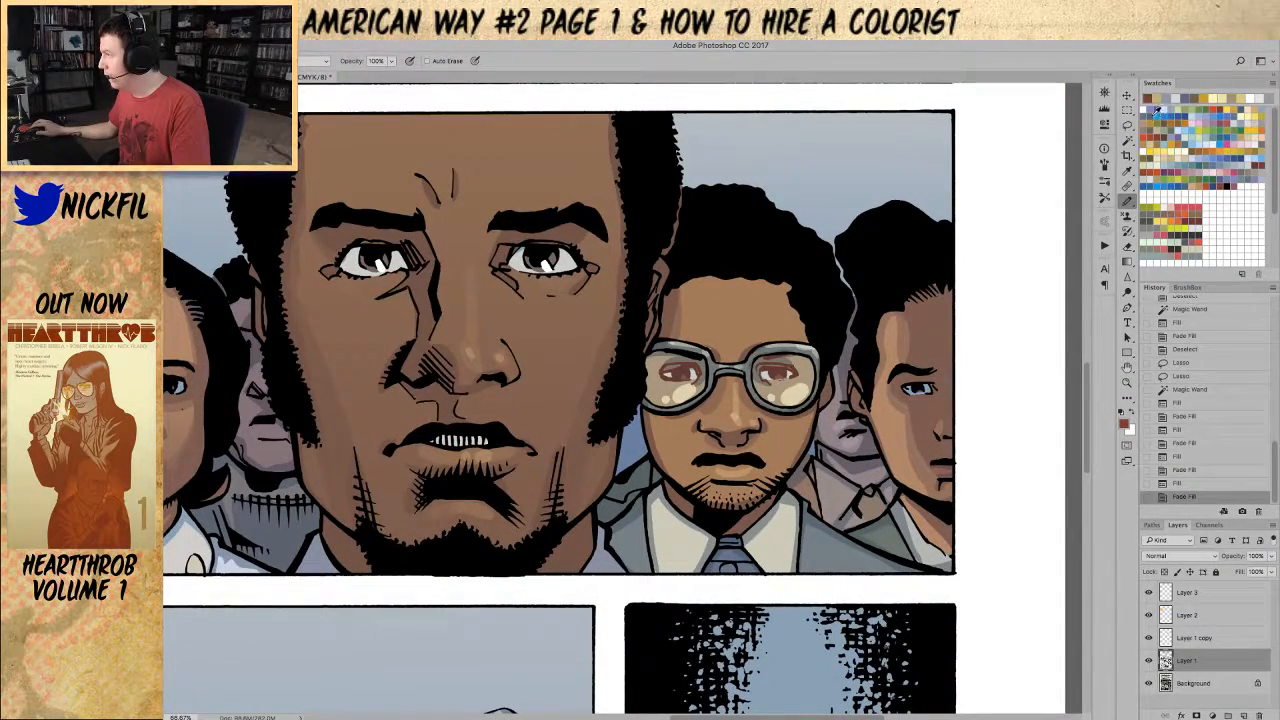
left_click(1155, 113)
key("F2")
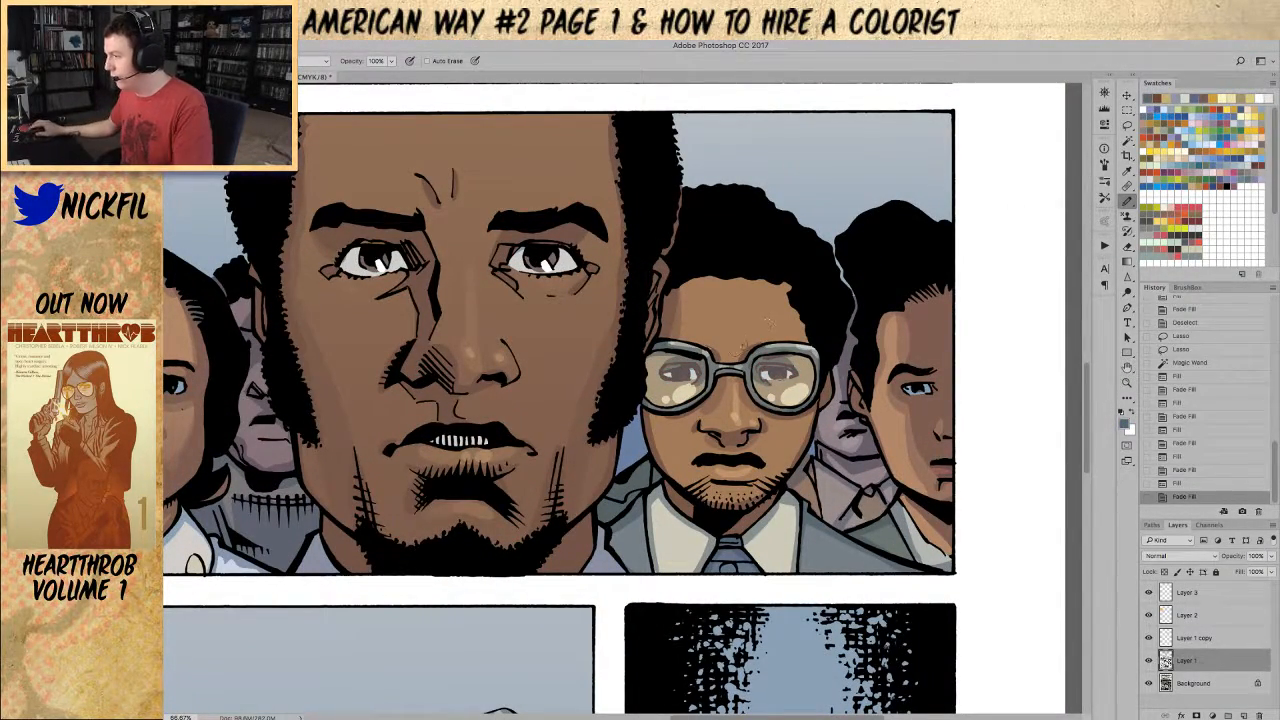
key("ctrl+d")
Step: Fit the whole page in view and save the document
key("z")
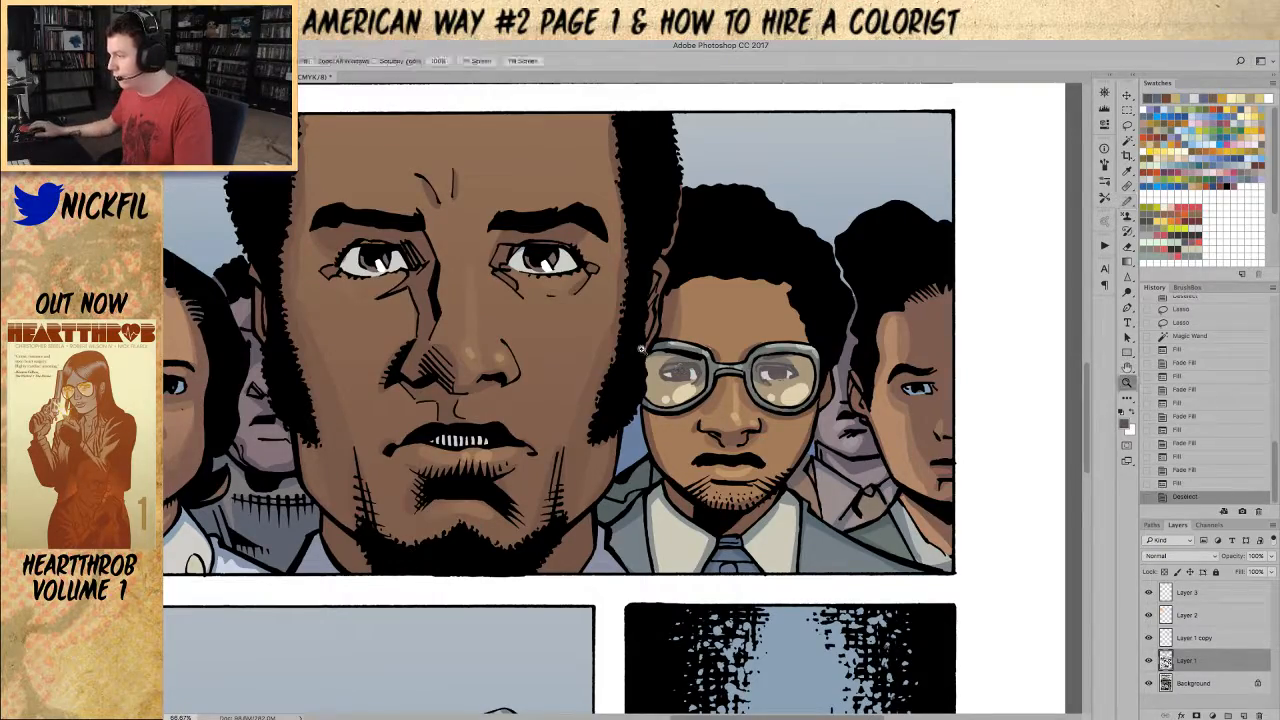
left_click(660, 340, "alt")
key("ctrl+0")
key("ctrl+s")
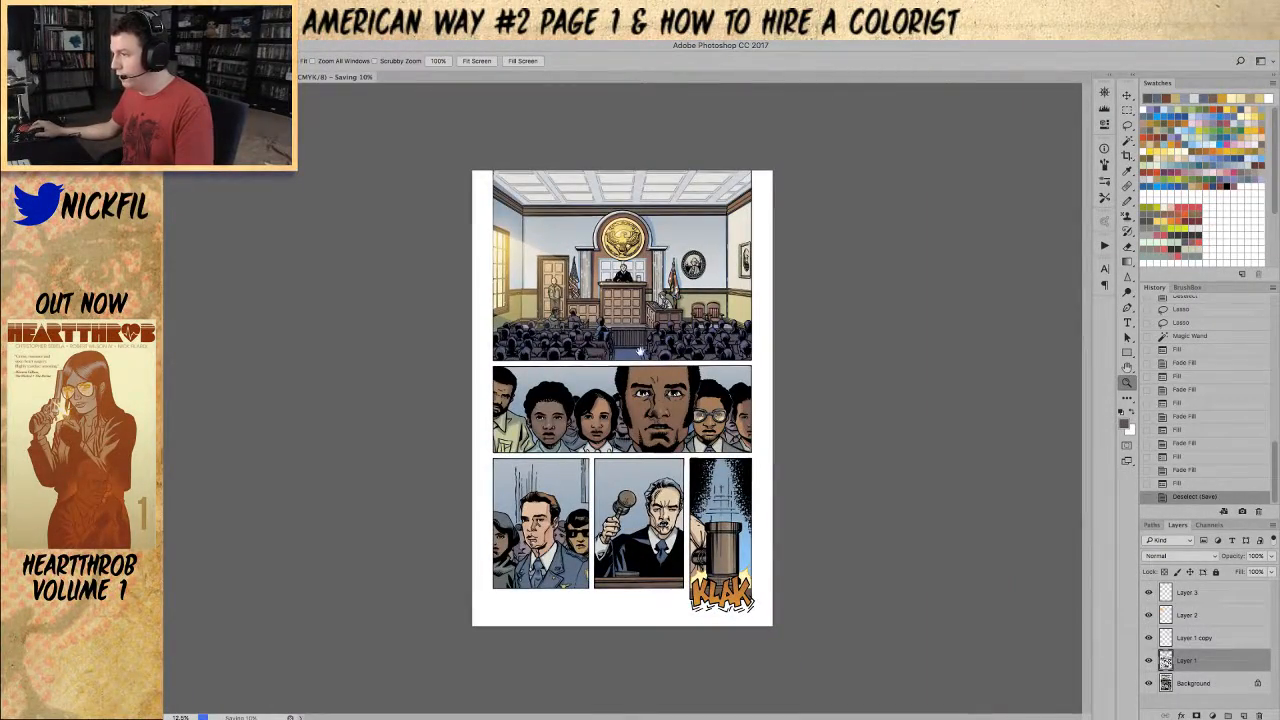
Step: Go back to the document's opening history snapshot to compare the page with its original coloring
left_click(622, 383)
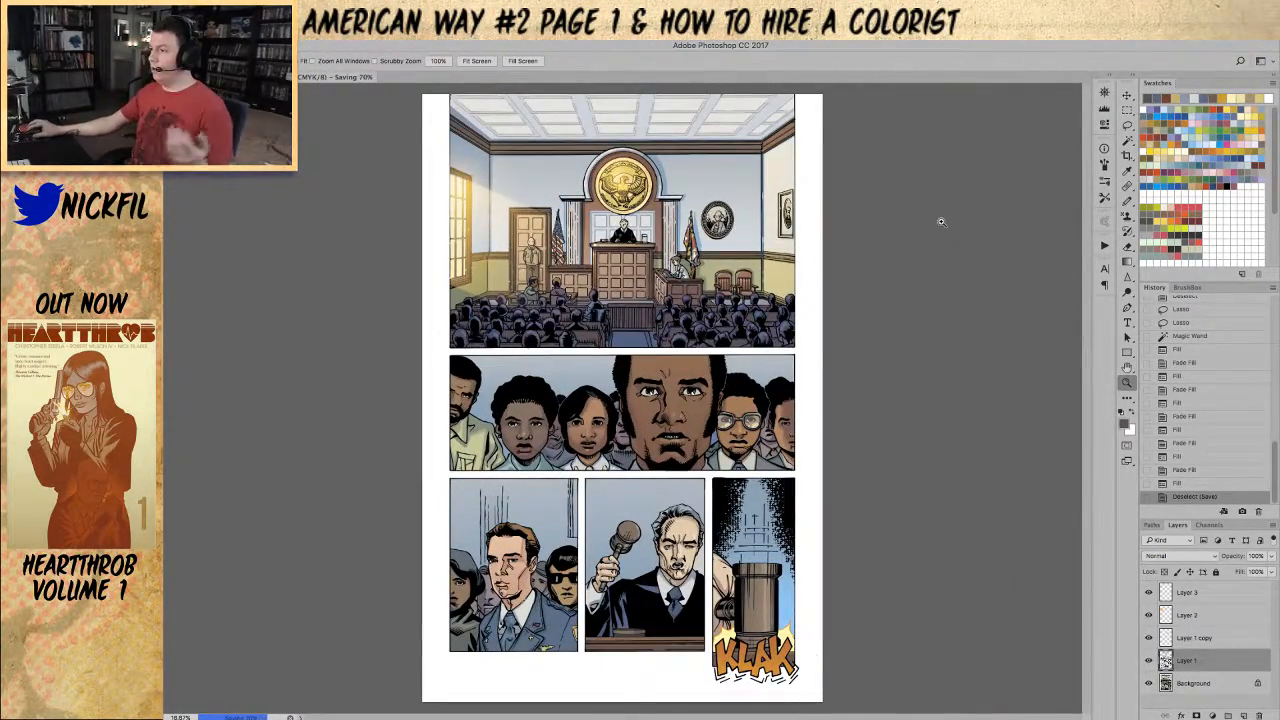
scroll(1196, 363, "up", 15)
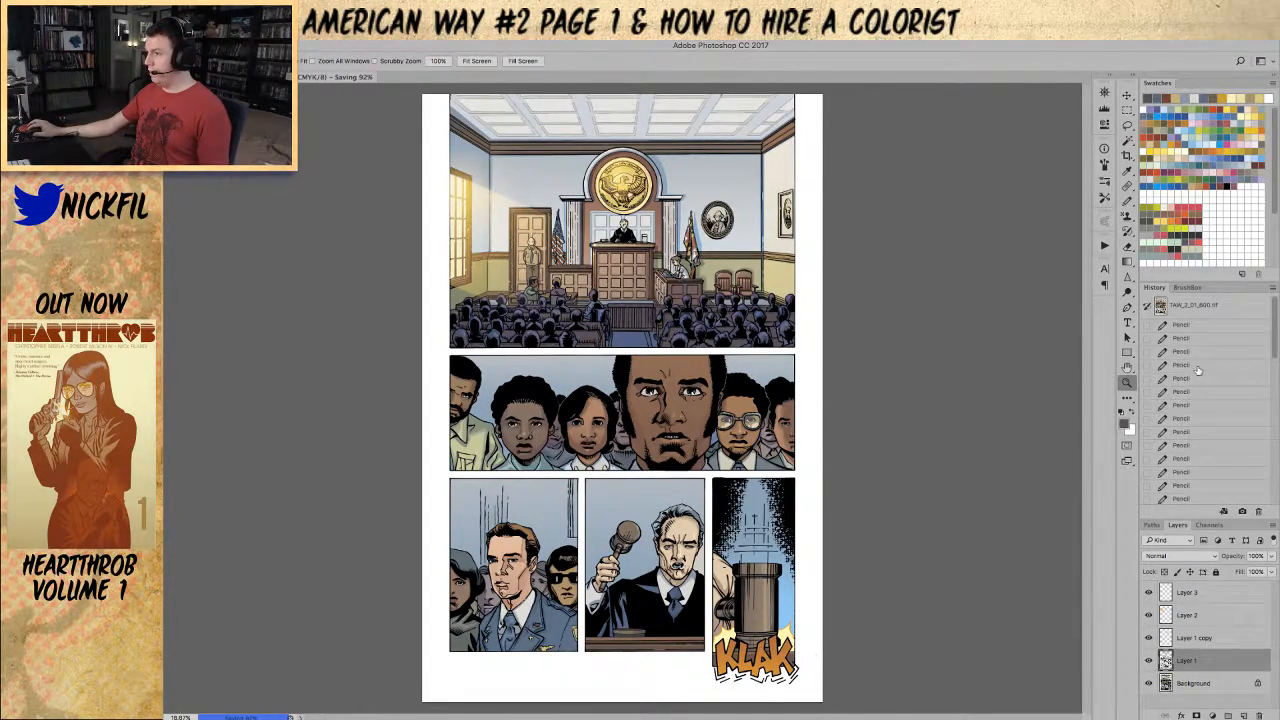
left_click(1208, 305)
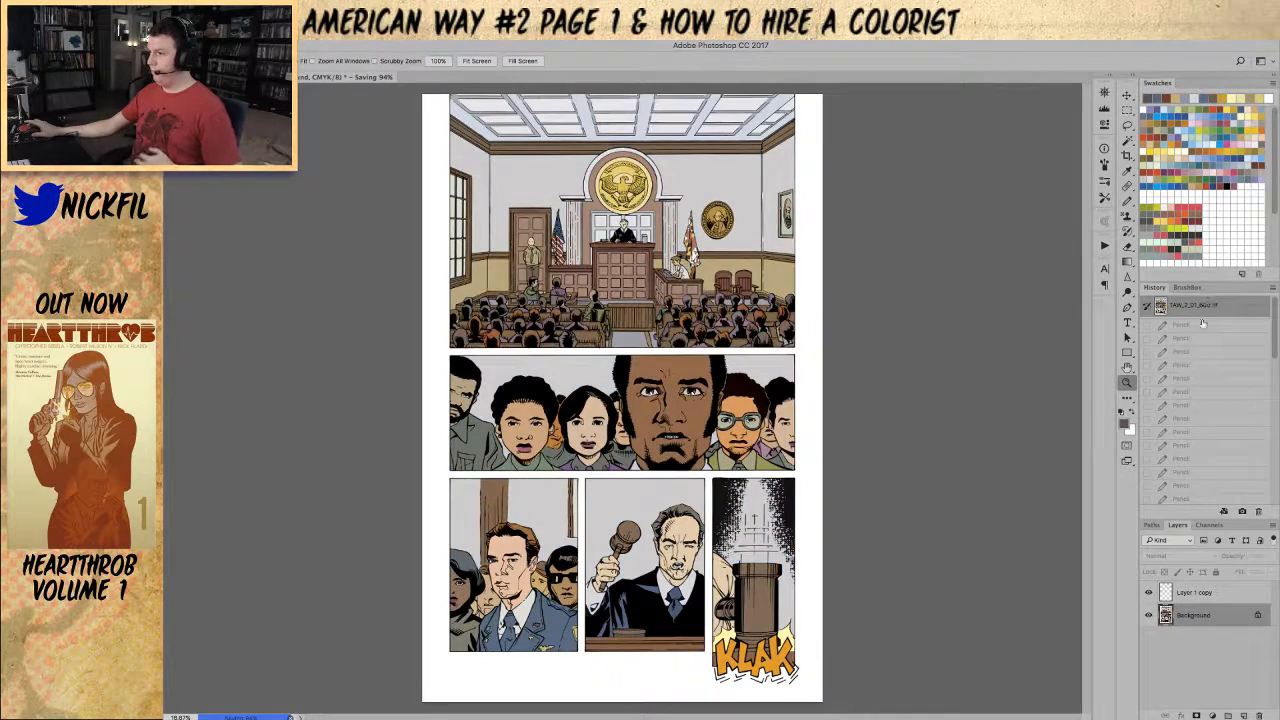
Step: Return the document to its most recent history state, Deselect (Save), to restore the finished coloring and layers
scroll(1203, 474, "down", 5)
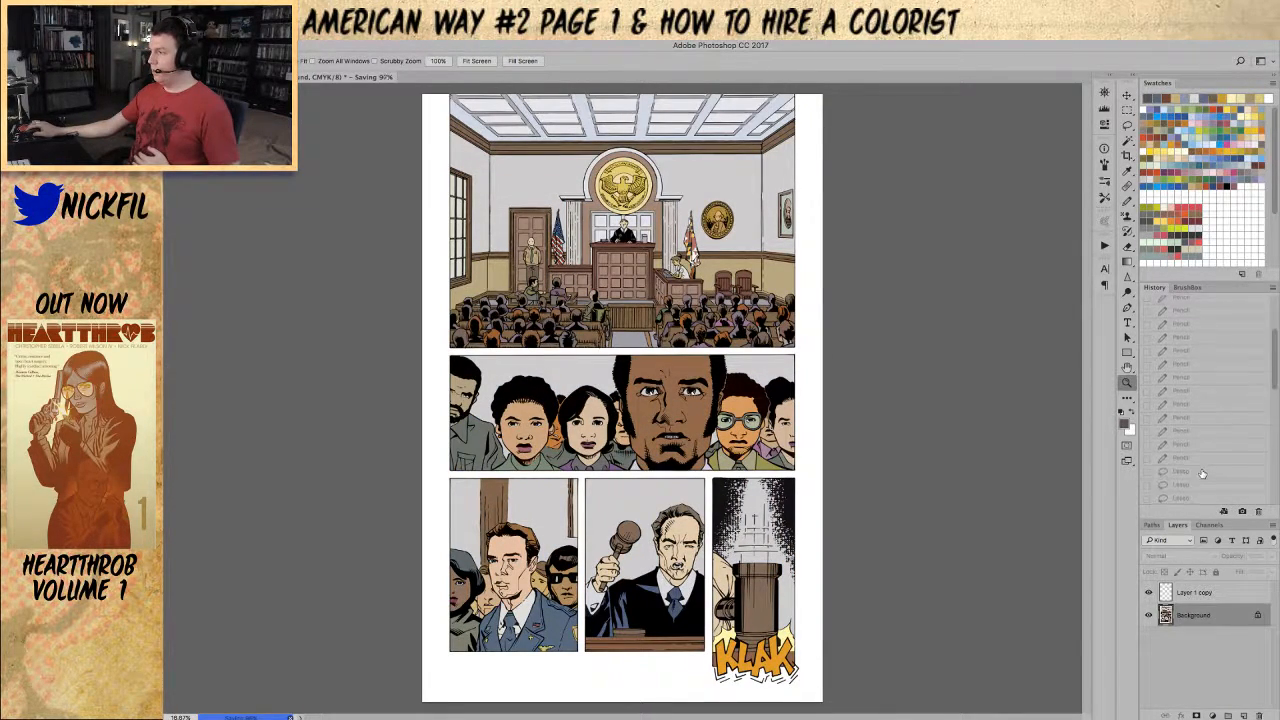
scroll(1203, 474, "down", 10)
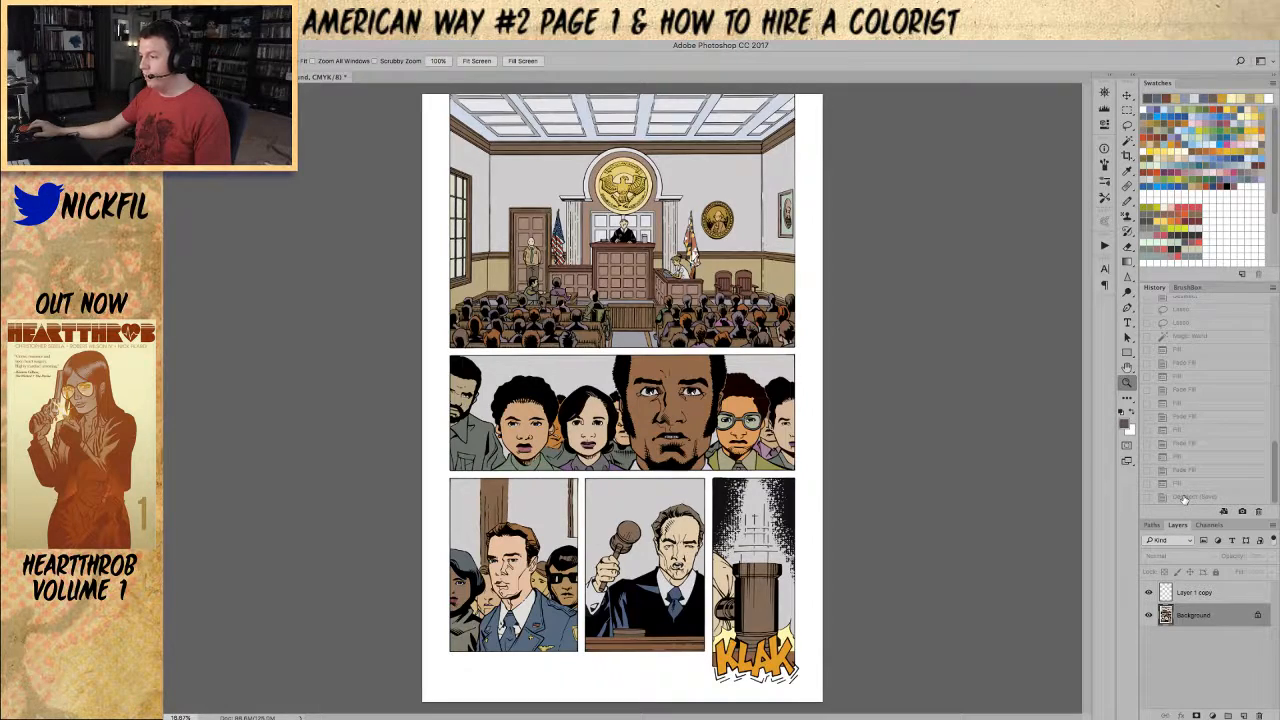
left_click(1183, 498)
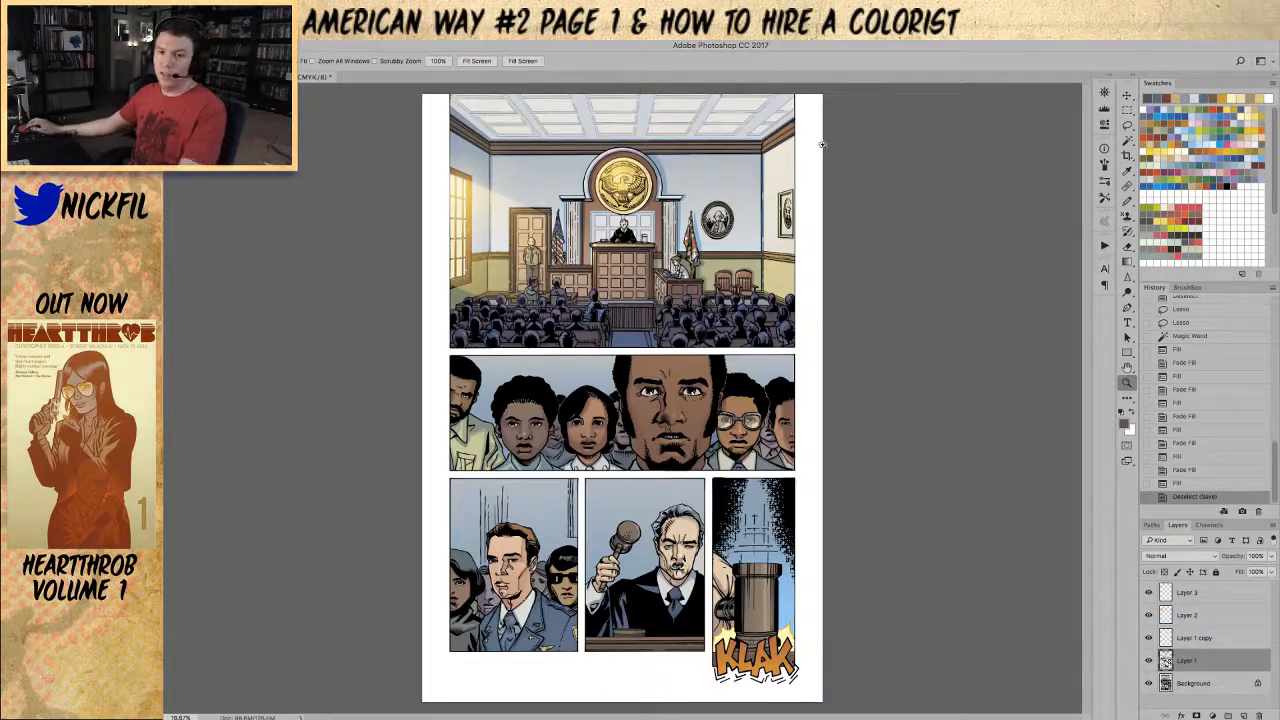
left_click(633, 358)
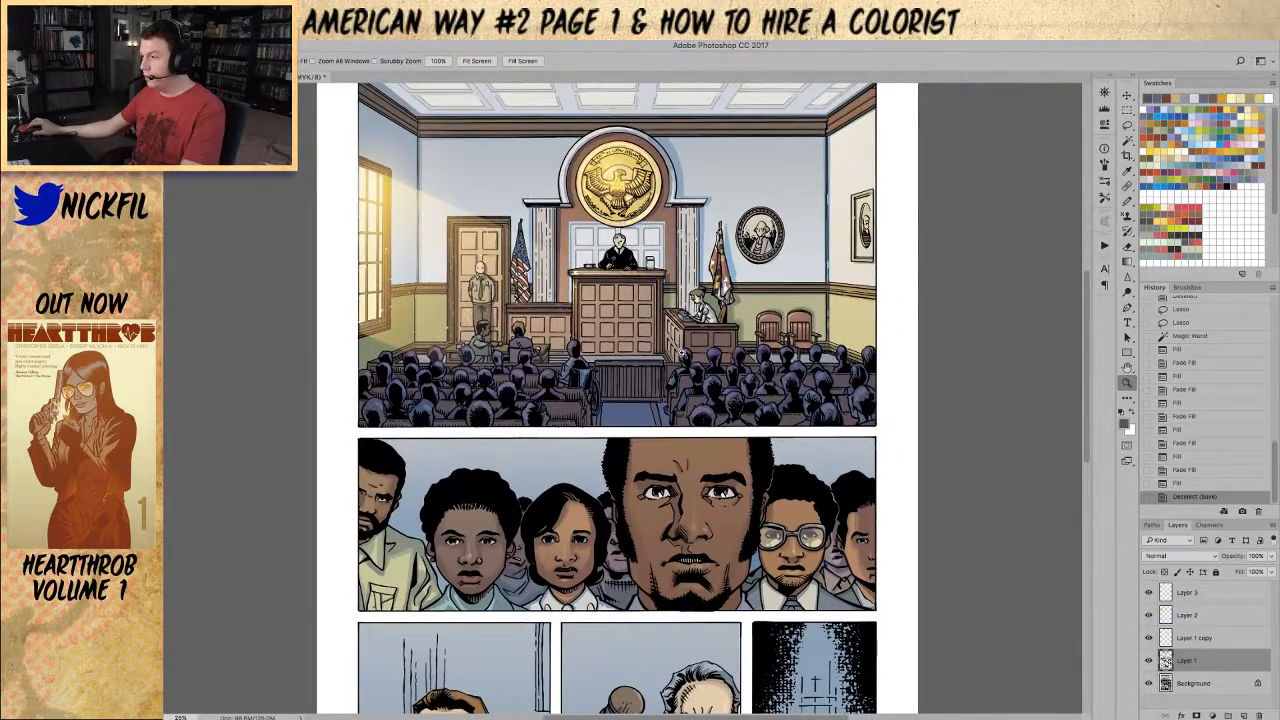
left_click(681, 348, "alt")
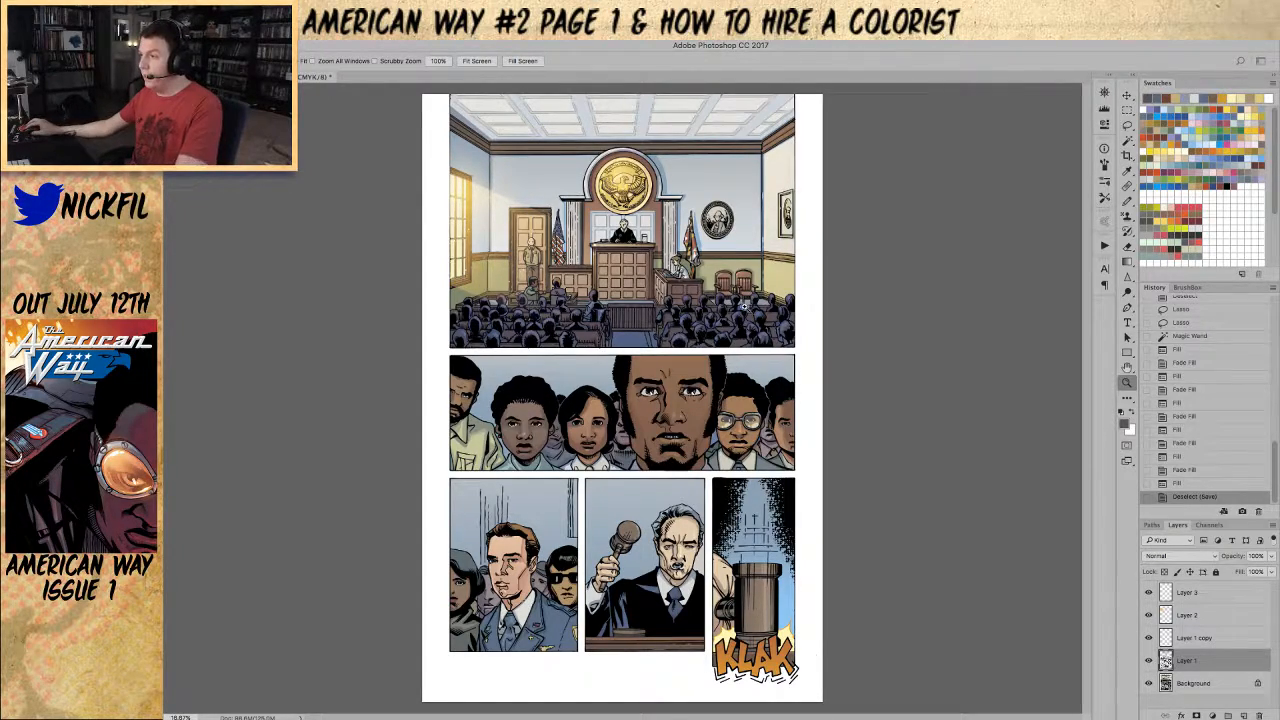
left_click(680, 318)
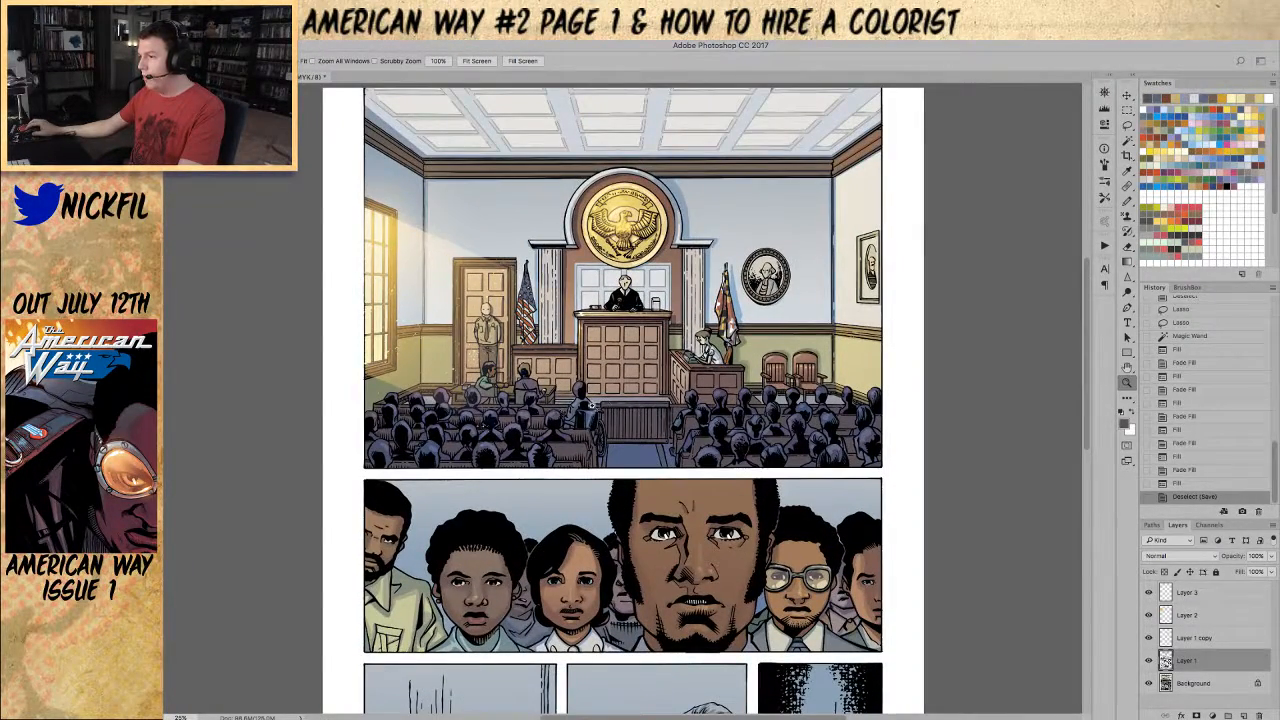
left_click(594, 406, "alt")
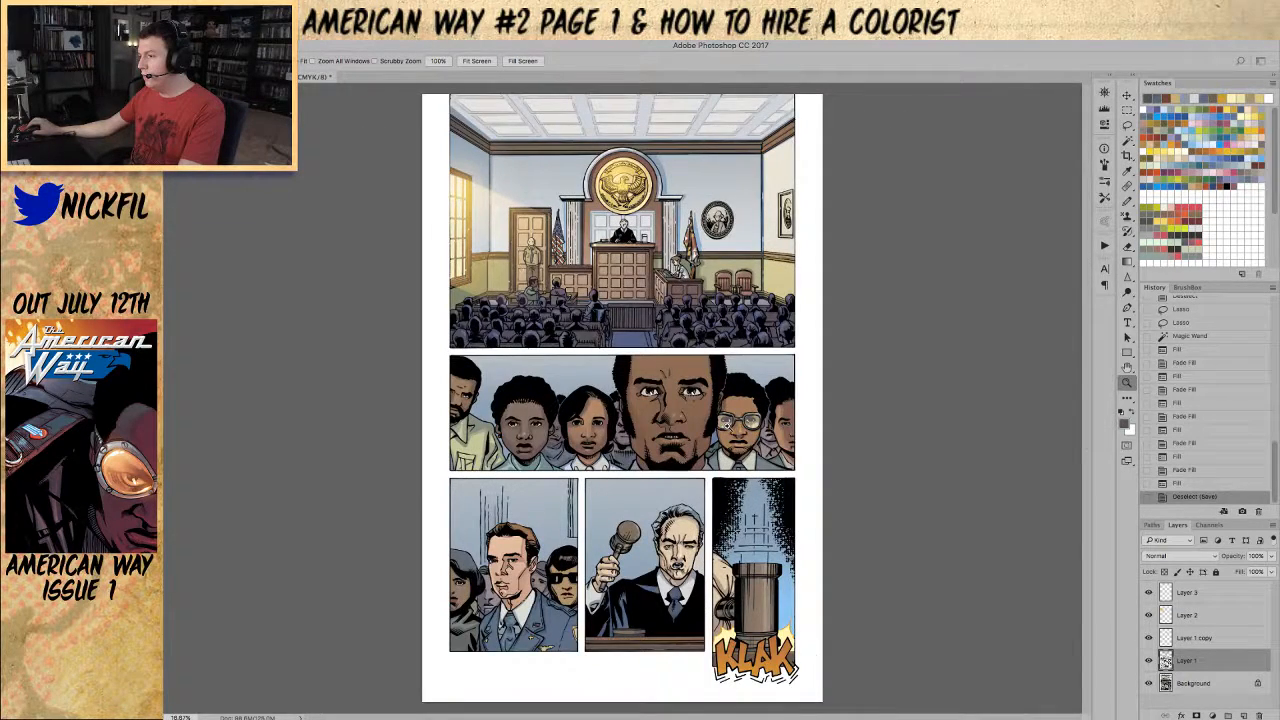